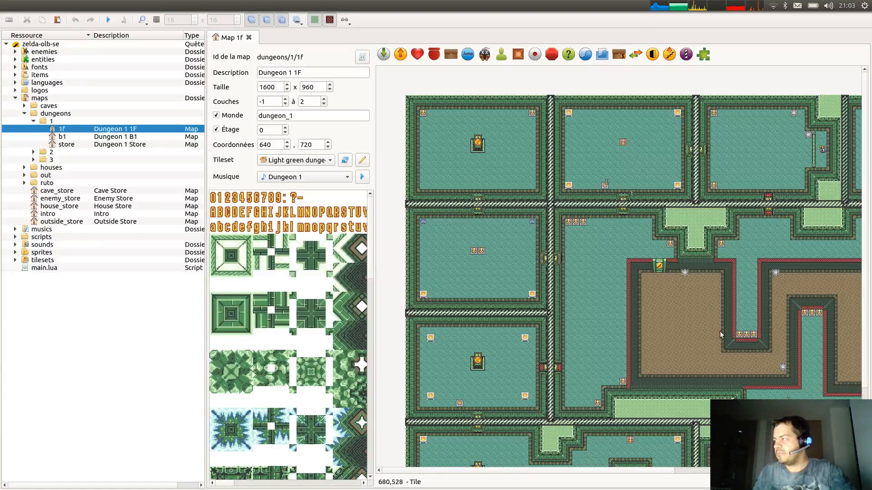
Examine the room layout of the Dungeon 1 1F map, from the west rooms to the central and southern ones.
middle_click_drag(763, 340, 573, 254)
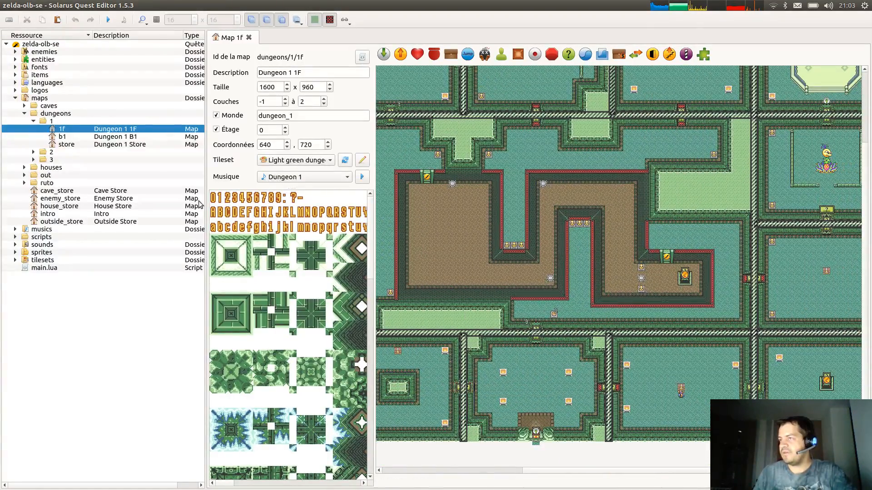
middle_click_drag(558, 221, 478, 287)
middle_click_drag(466, 238, 621, 218)
scroll(632, 236, "left", 3)
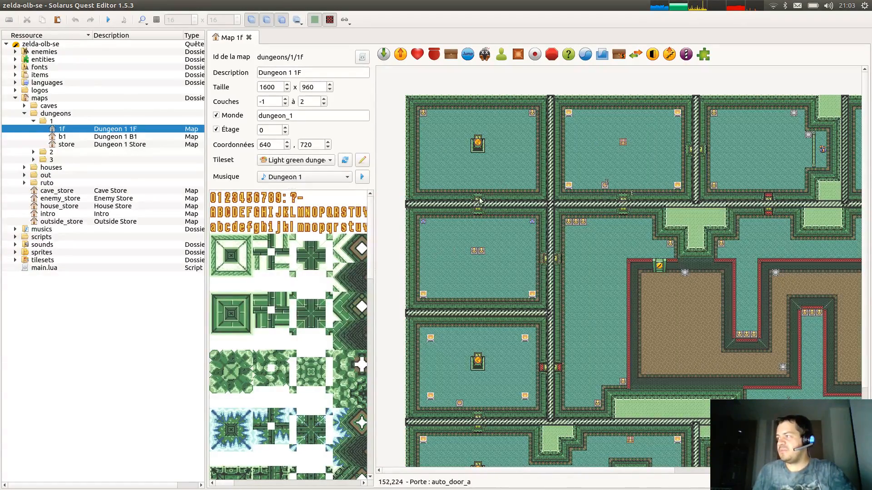
scroll(568, 272, "down", 2)
scroll(568, 272, "down", 1)
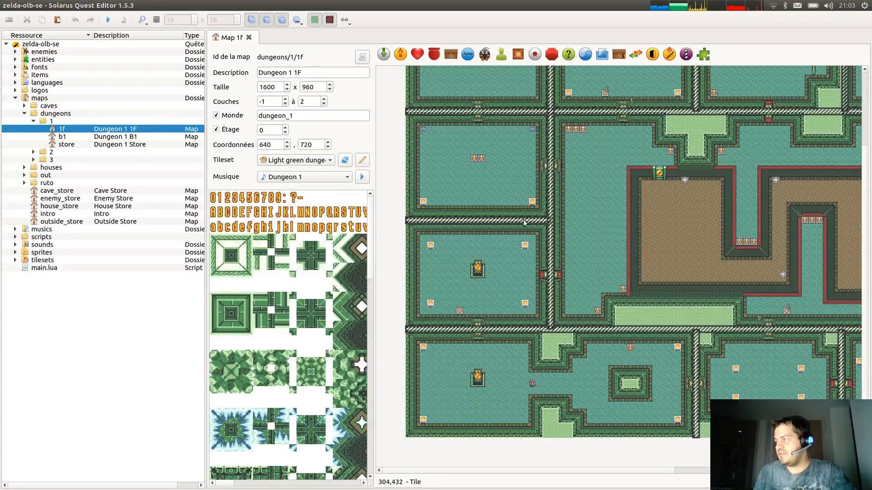
scroll(571, 272, "right", 5)
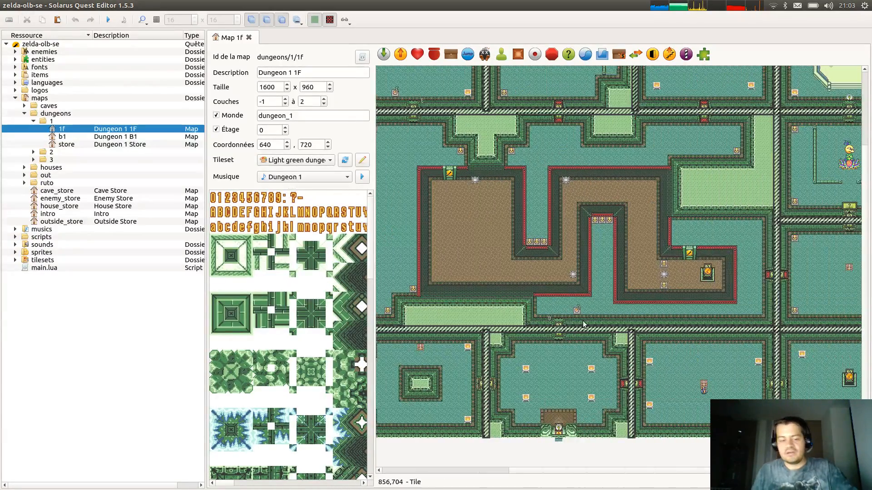
Check the properties of the door auto_door_d north of the entrance room on the 1F map, then close them.
scroll(584, 324, "up", 1, "ctrl")
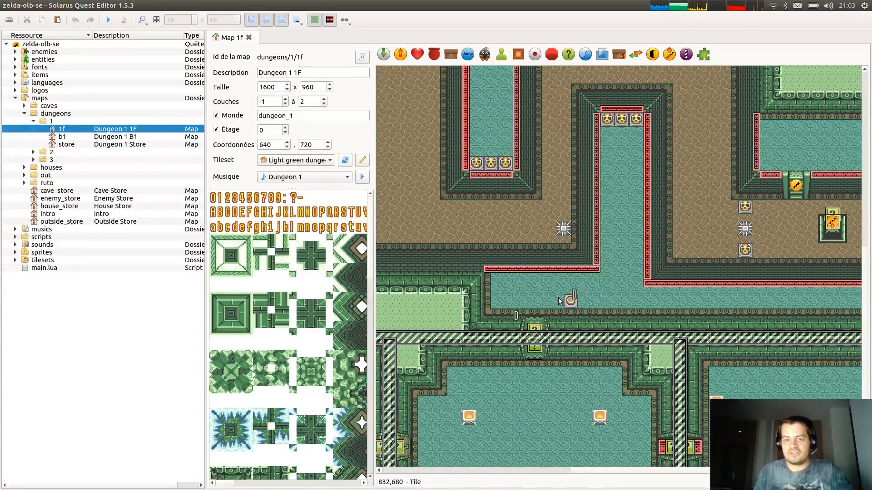
double_click(536, 321)
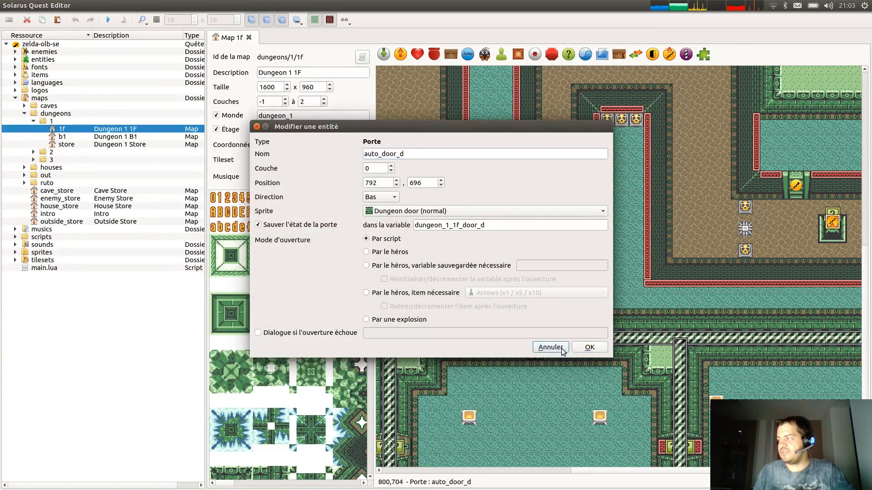
left_click(586, 349)
Examine the north-west staircase room and the room with two skull blocks below it on the 1F map.
scroll(547, 304, "down", 1, "ctrl")
scroll(484, 343, "left", 5)
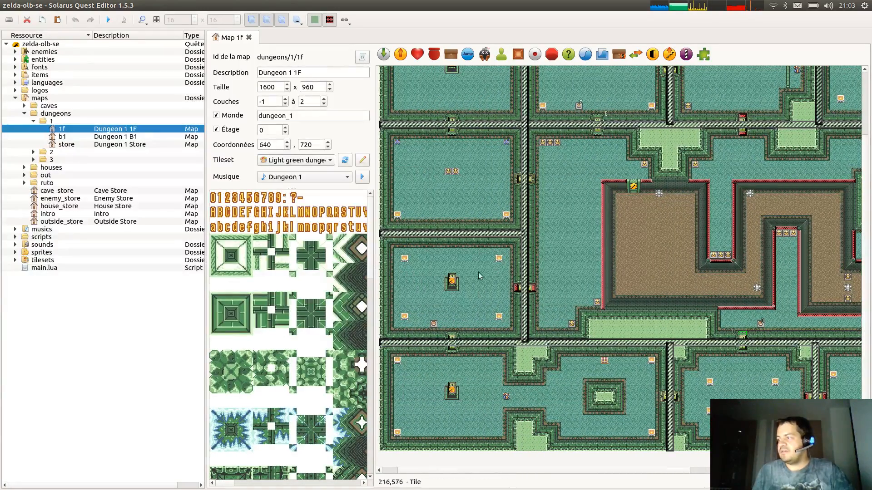
scroll(481, 272, "up", 2)
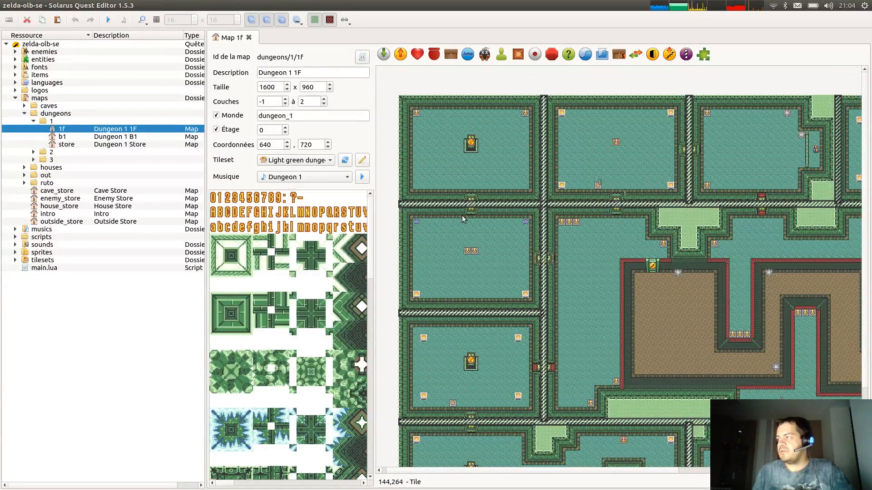
scroll(453, 210, "up", 1, "ctrl")
scroll(625, 264, "down", 2)
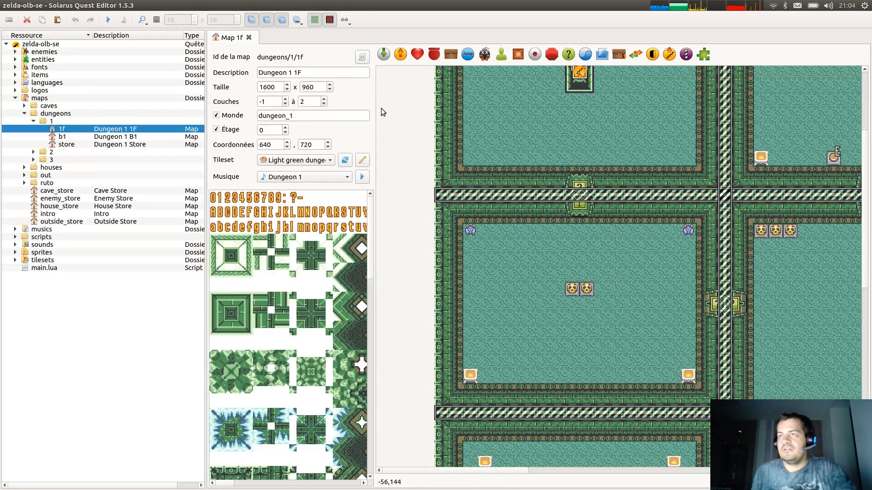
middle_click_drag(688, 230, 643, 270)
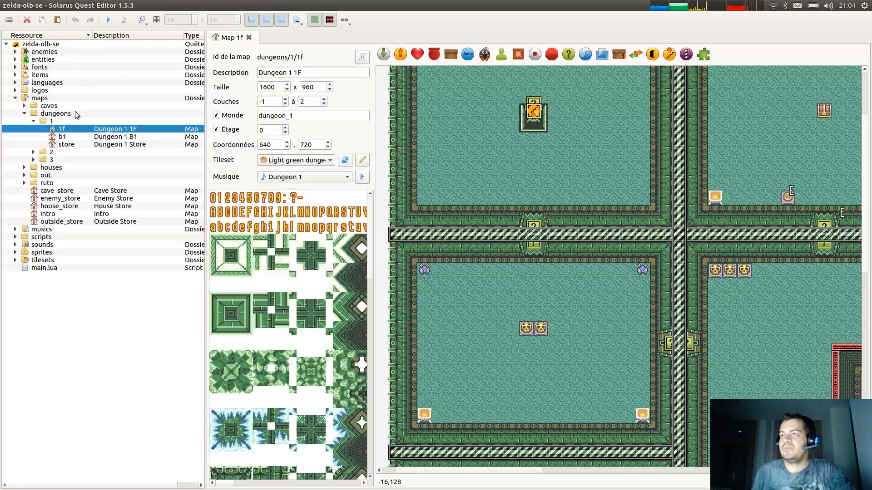
Open the Dungeon 1 B1 map and examine the skeleton room below the north-west staircase room.
double_click(61, 137)
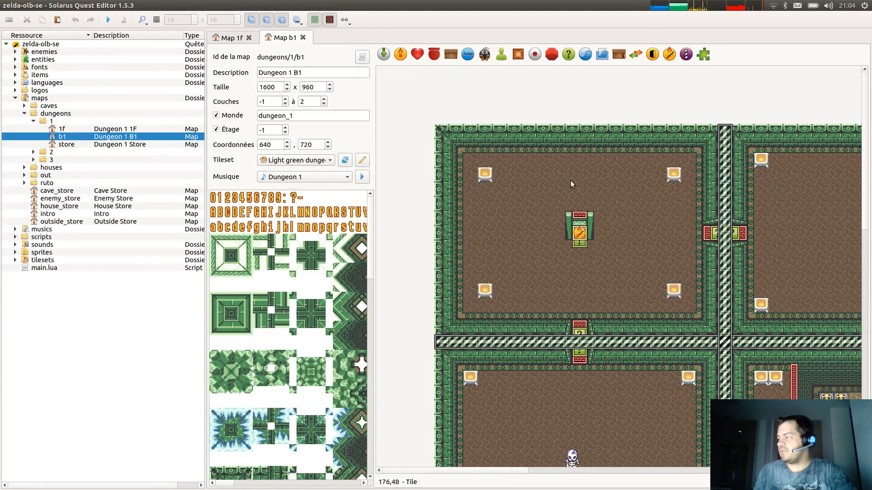
middle_click_drag(640, 326, 598, 151)
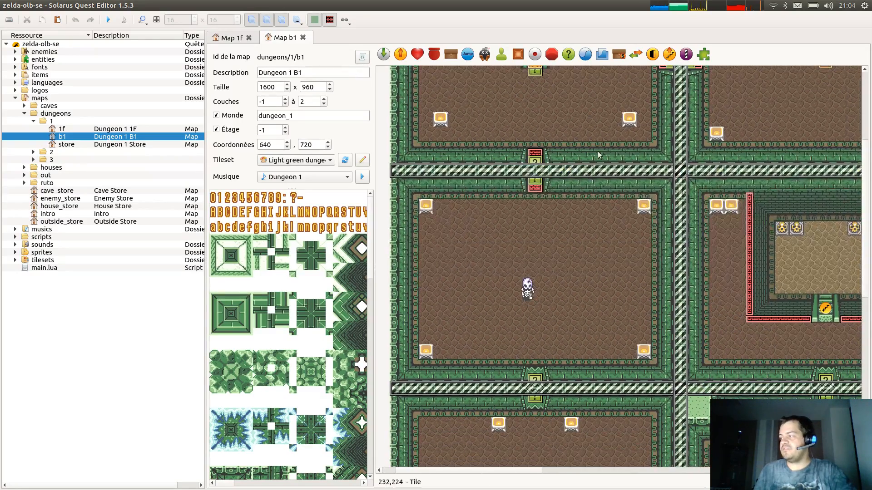
scroll(280, 35, "up", 1)
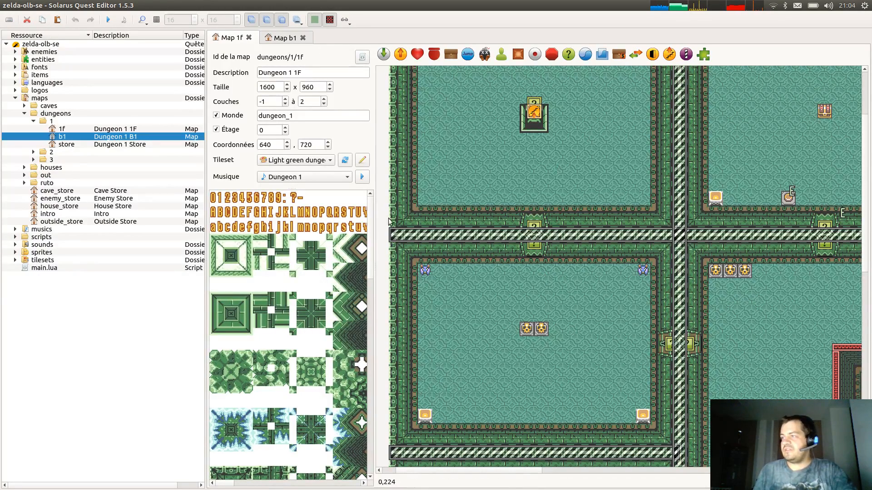
On the 1F map, check the door auto_door_a without changes and select the blue object in the lower room's north-east corner.
double_click(540, 225)
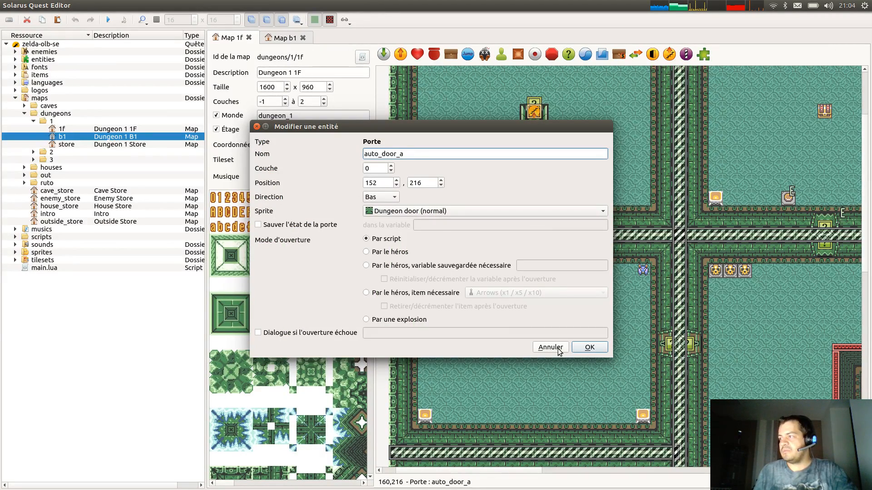
left_click(550, 347)
scroll(579, 363, "up", 2)
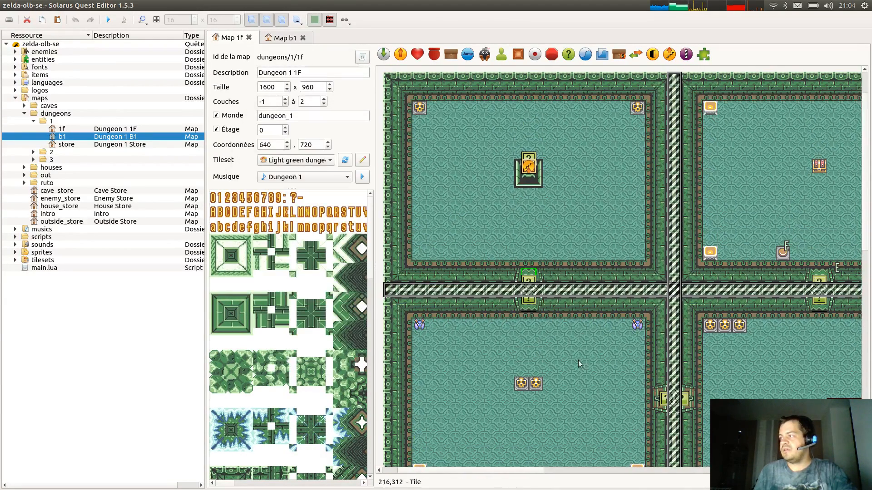
left_click(637, 325)
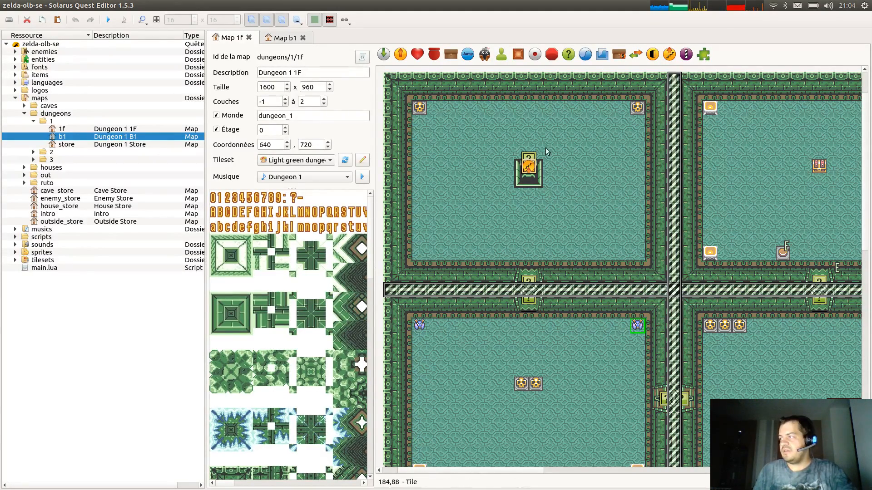
Compare the north-west staircase room of the 1F map with its counterpart on the B1 map.
scroll(527, 163, "up", 1)
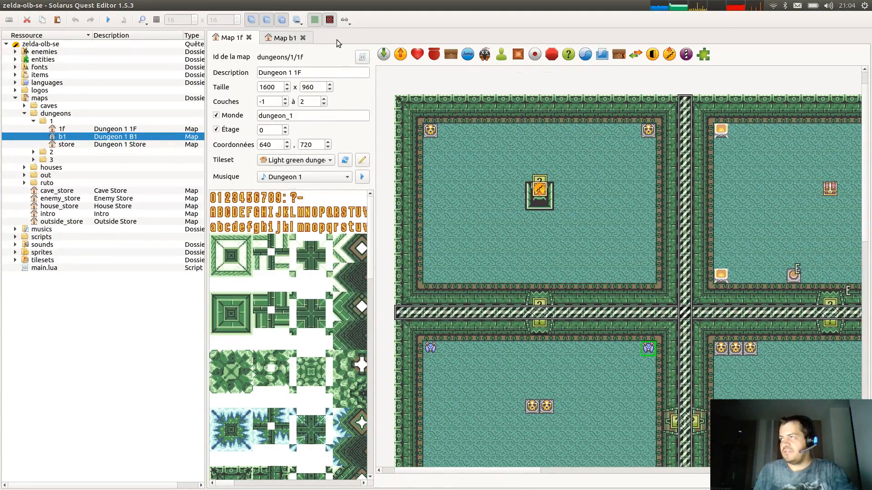
left_click(276, 39)
scroll(527, 145, "up", 3)
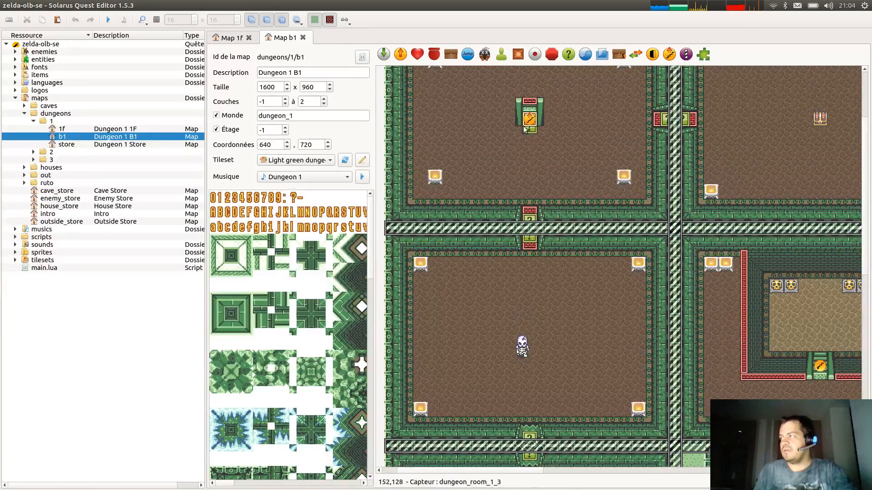
left_click(232, 38)
scroll(522, 281, "down", 2)
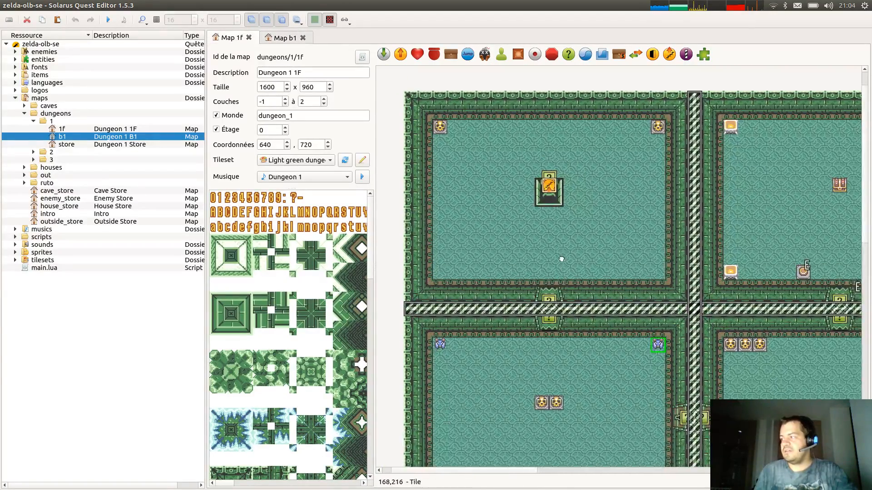
Open the 1F map's script and review the from_b1_nw door-opening code in map:on_started.
left_click(362, 57)
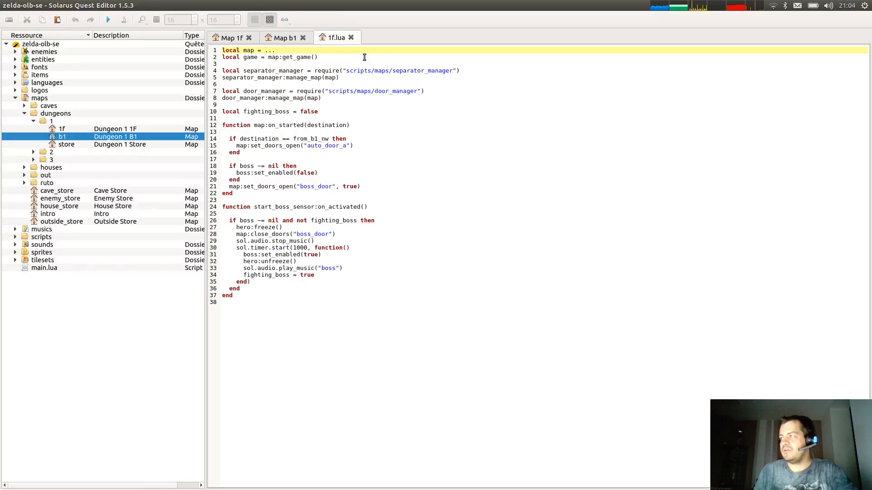
left_click(335, 138)
left_click_drag(336, 132, 332, 157)
left_click(331, 157)
Return to the 1F map and examine the room with two skull blocks and its doors.
left_click(265, 37)
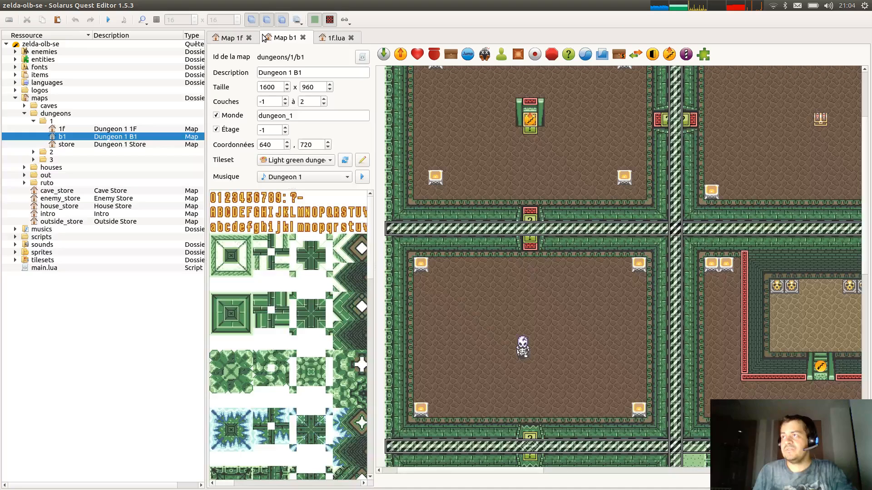
left_click(231, 38)
scroll(585, 220, "up", 3)
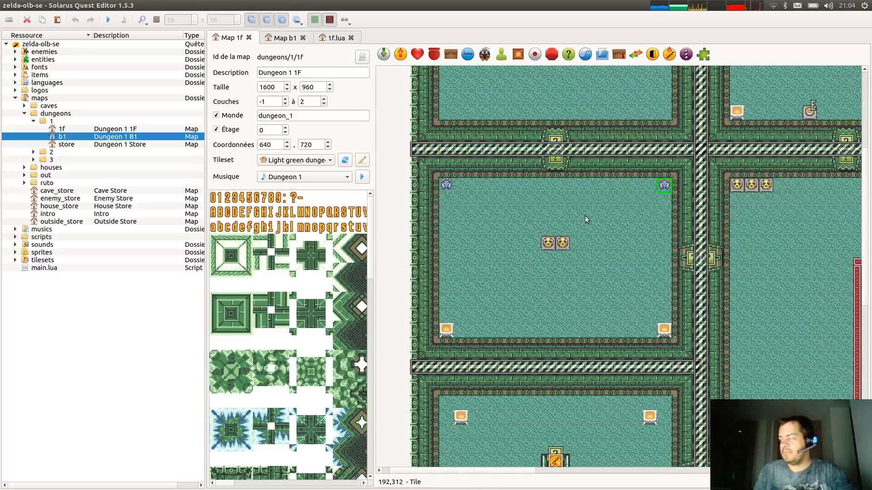
Examine the skeleton room and the west staircase room below it on the B1 map.
left_click(285, 38)
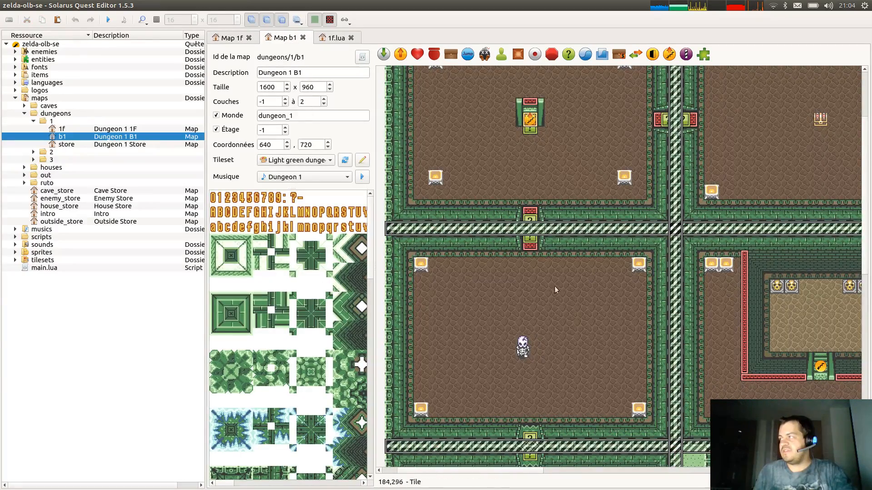
scroll(554, 286, "down", 5)
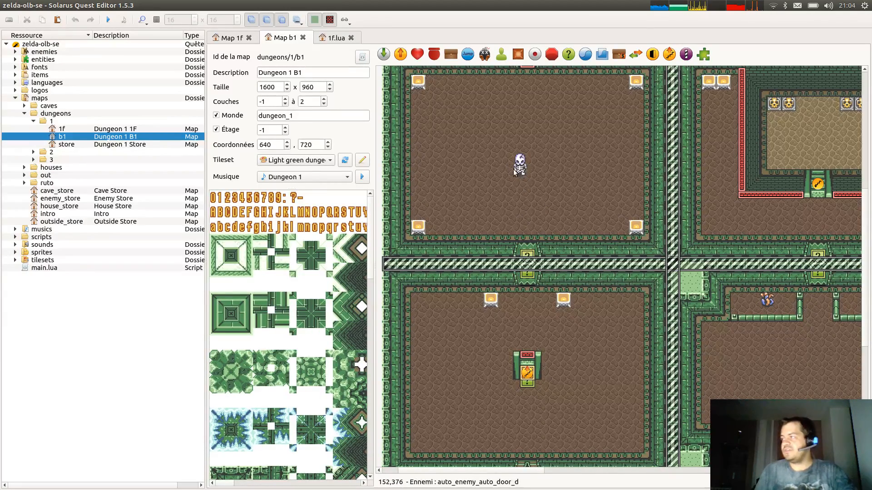
scroll(517, 179, "up", 1)
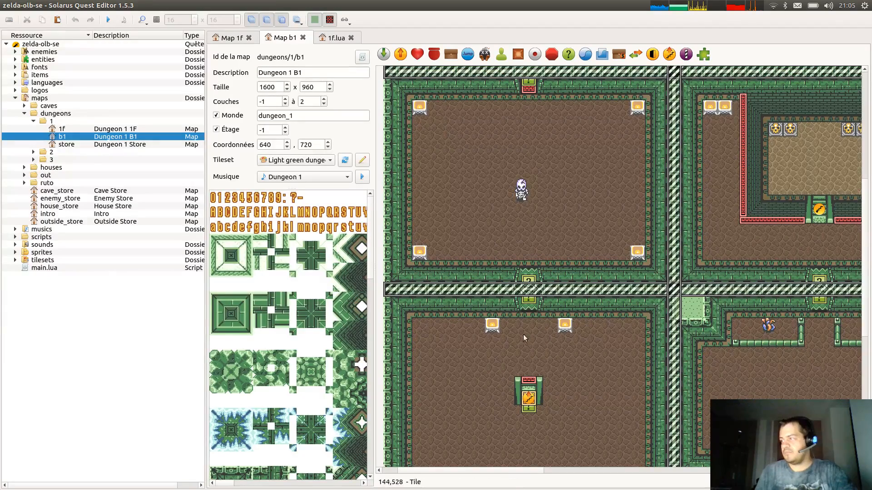
scroll(523, 334, "down", 4)
scroll(523, 334, "left", 1)
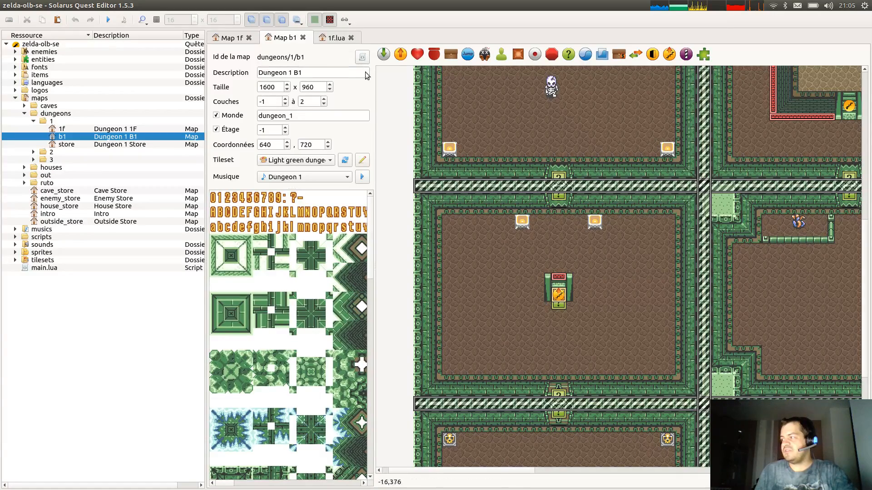
Compare the west staircase room on the 1F map with its counterpart on the B1 map.
left_click(230, 37)
scroll(562, 231, "down", 1)
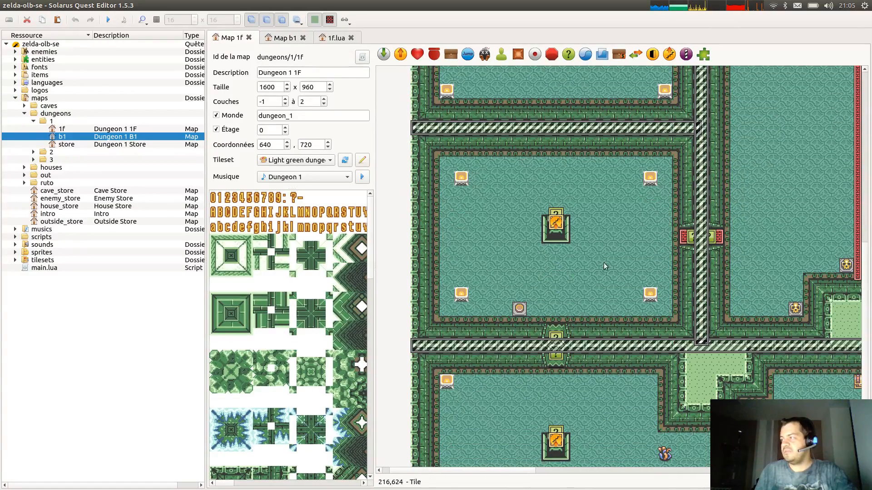
left_click(290, 39)
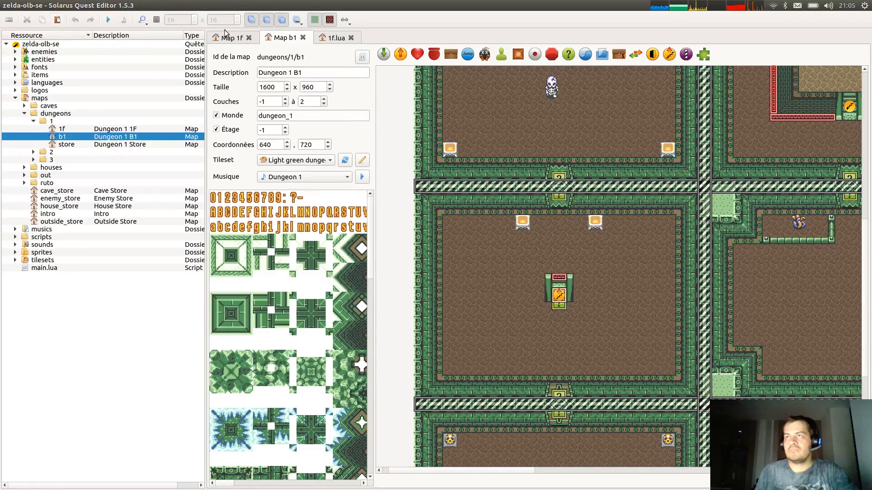
Open the B1 map's script, then examine the door linking the skeleton room and the west staircase room on the map.
left_click(362, 57)
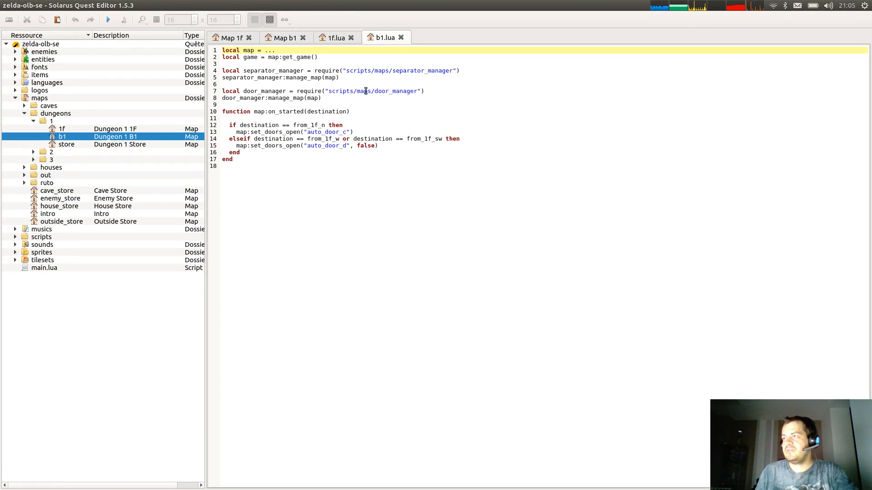
left_click(282, 37)
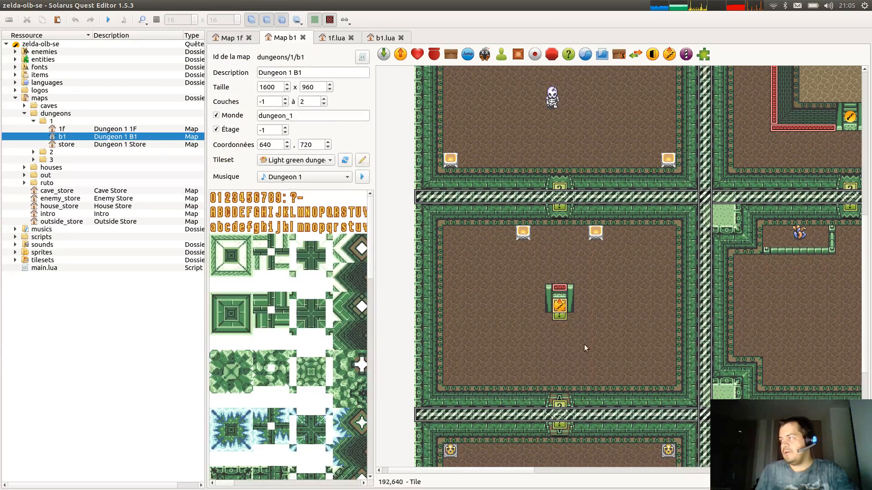
scroll(584, 345, "up", 4)
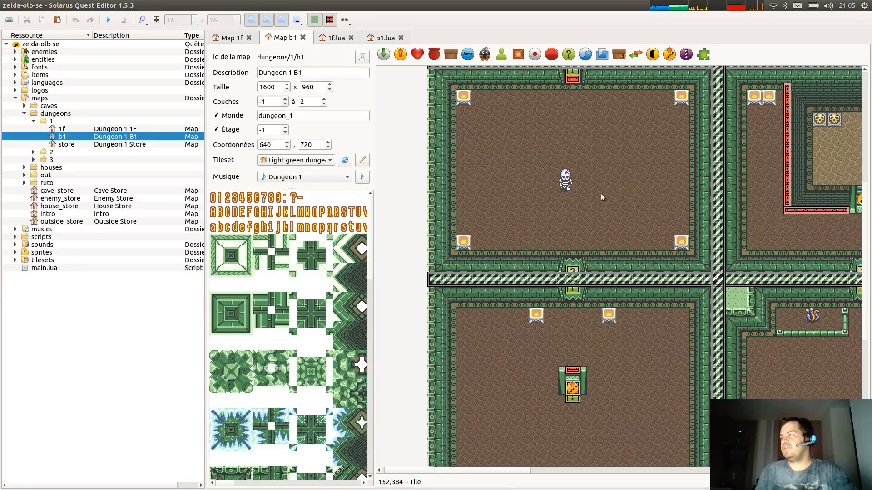
middle_click_drag(561, 168, 613, 279)
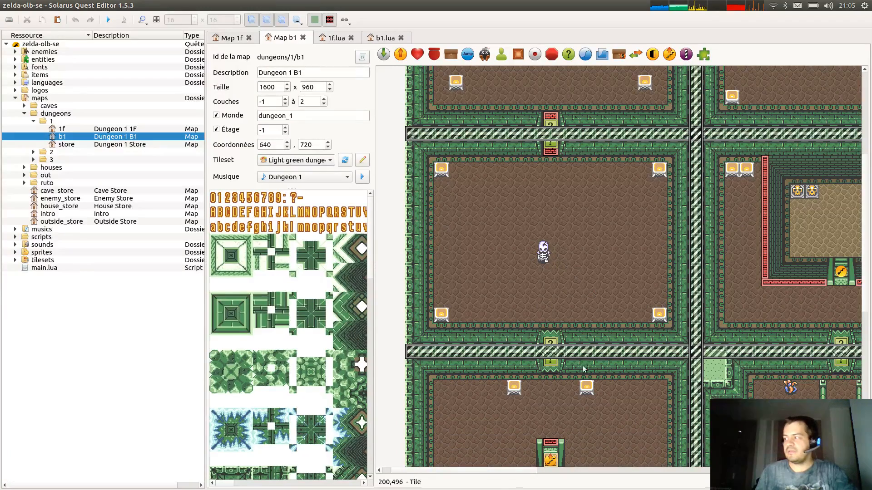
middle_click_drag(582, 366, 601, 277)
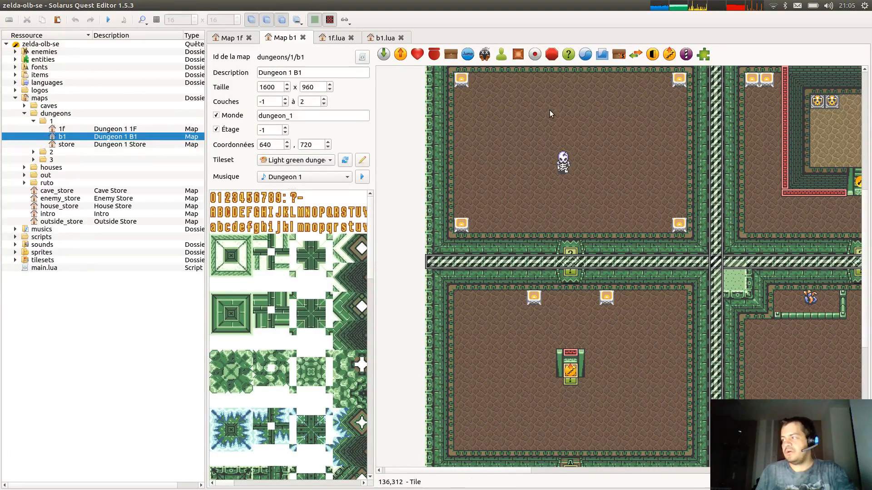
Review the from_1f_w and from_1f_sw condition in b1.lua, then return to the 1F map's west staircase room.
left_click(374, 38)
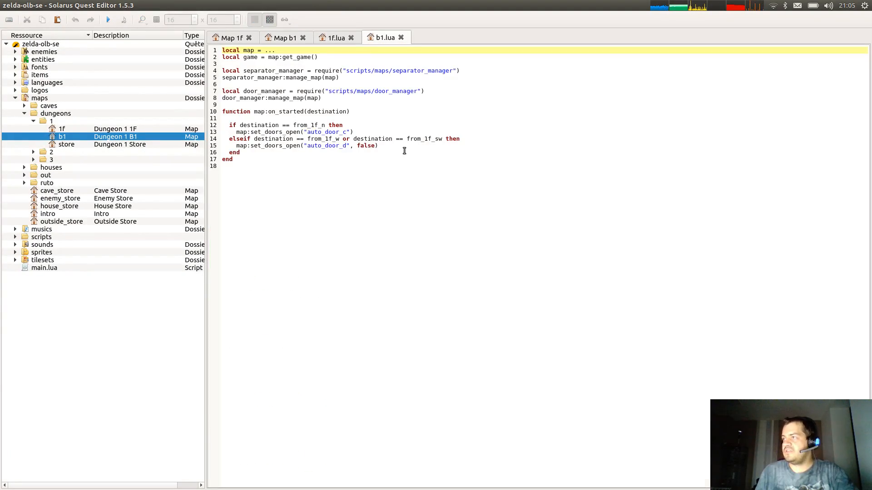
left_click(322, 140)
left_click(231, 38)
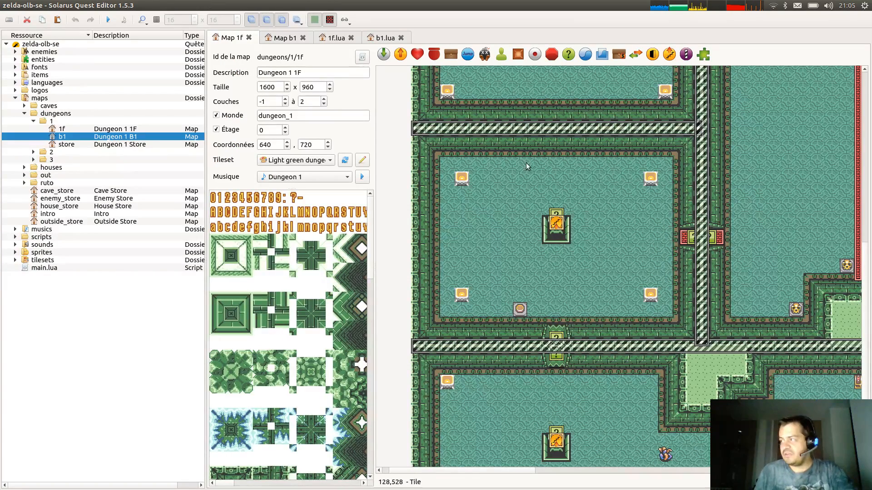
Compare the rooms above the west staircase room on the B1 map with those on the 1F map.
left_click(288, 40)
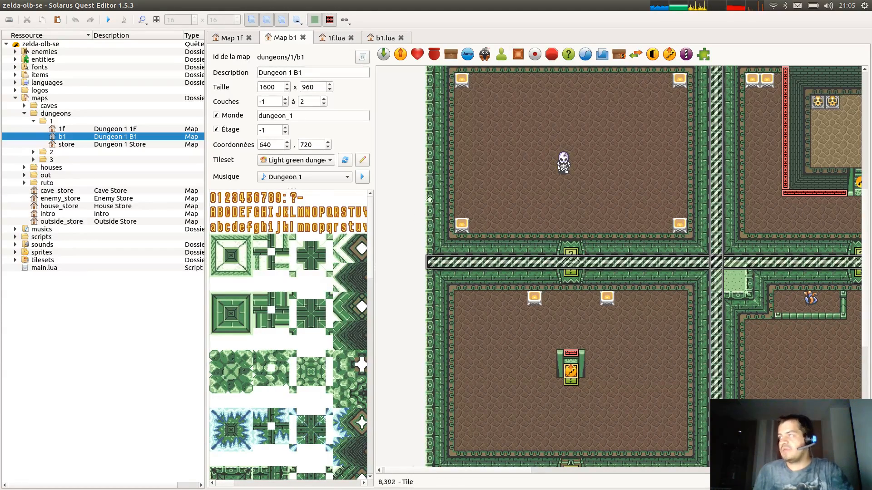
middle_click_drag(465, 261, 445, 458)
scroll(267, 36, "up", 1)
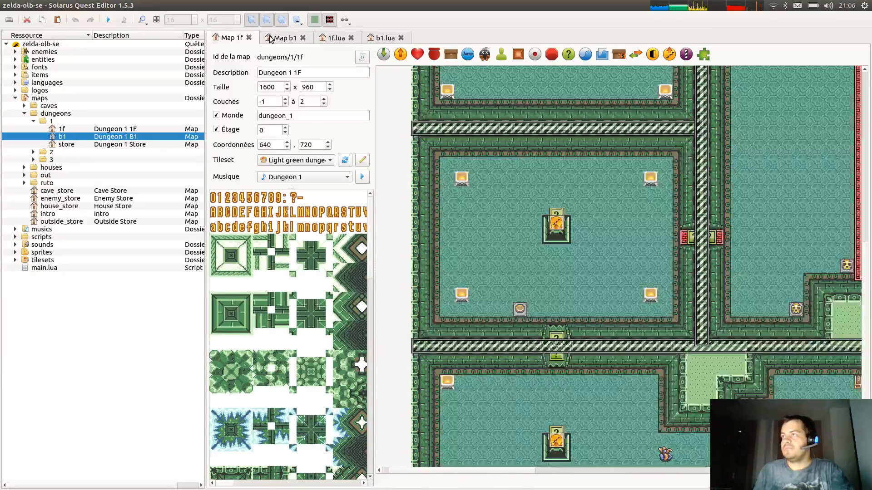
scroll(636, 240, "up", 5)
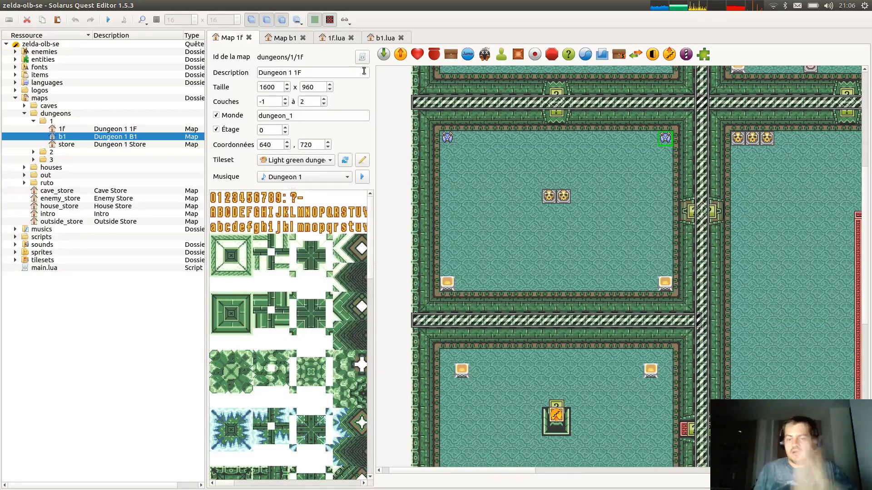
left_click(283, 38)
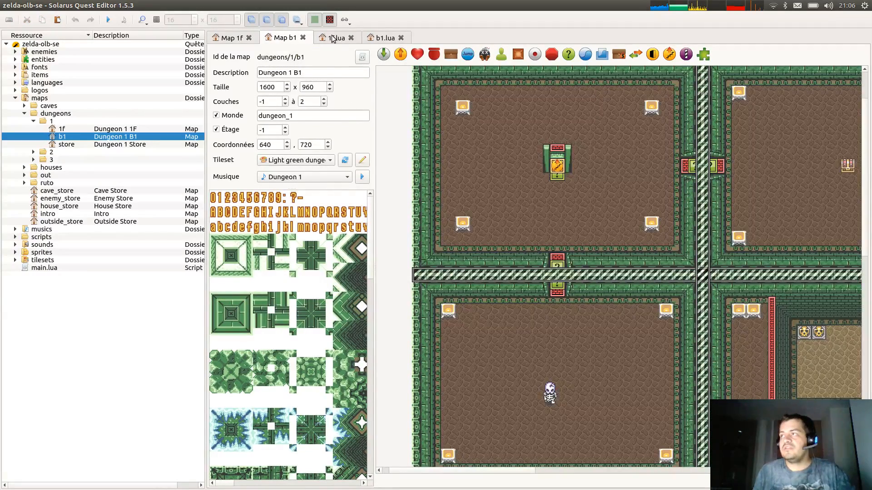
Check the 1f.lua and b1.lua scripts, then examine the doors around the skeleton room on the B1 map.
left_click(333, 38)
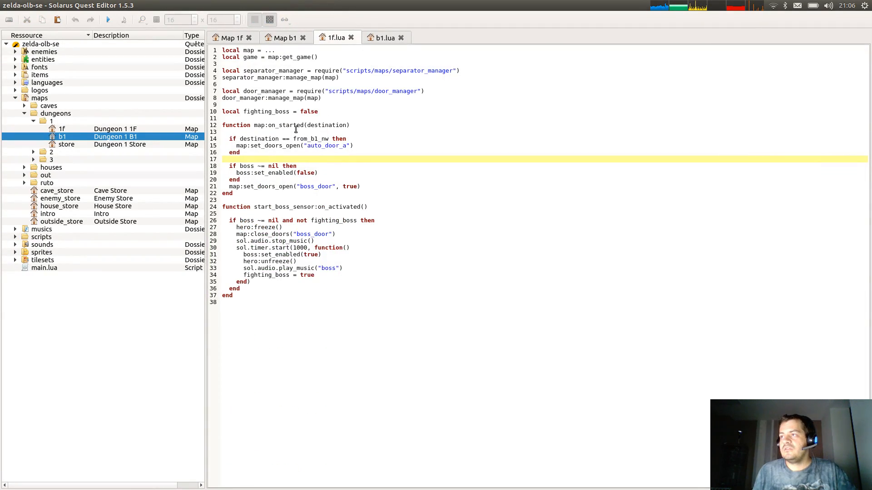
left_click(391, 38)
left_click(294, 39)
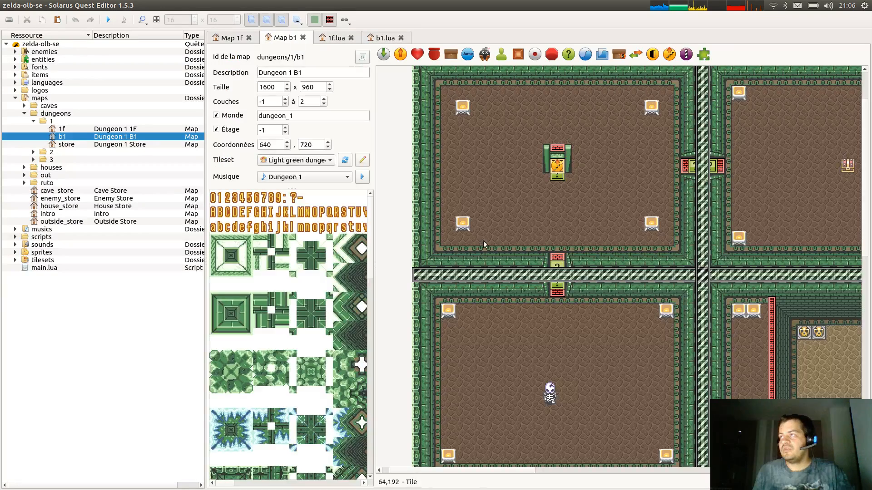
scroll(544, 340, "down", 3)
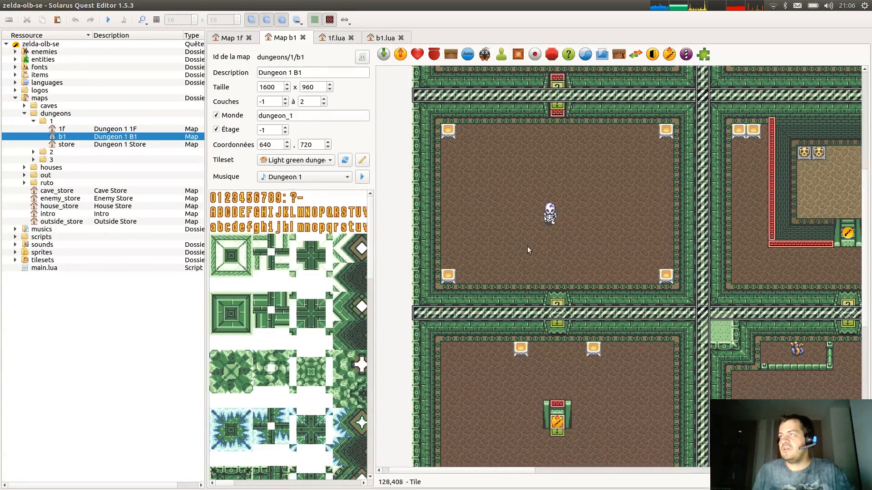
Review the from_b1_nw condition that opens auto_door_a in 1f.lua.
left_click(337, 39)
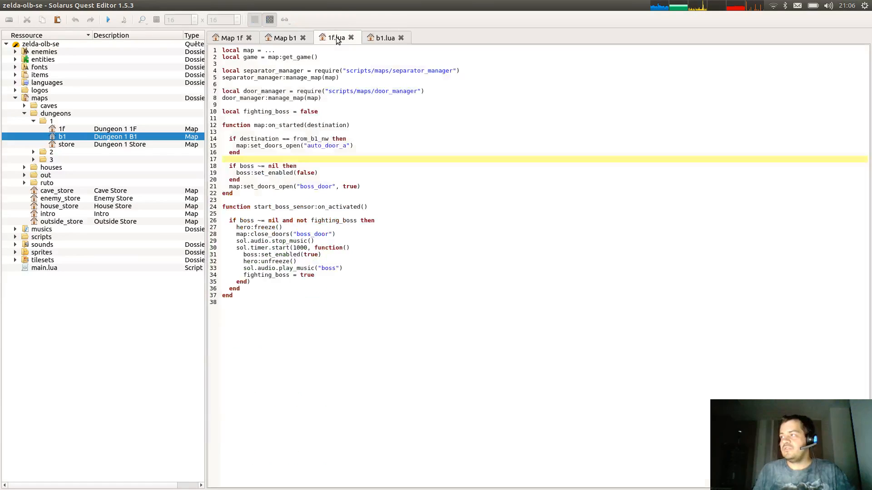
left_click_drag(294, 134, 294, 160)
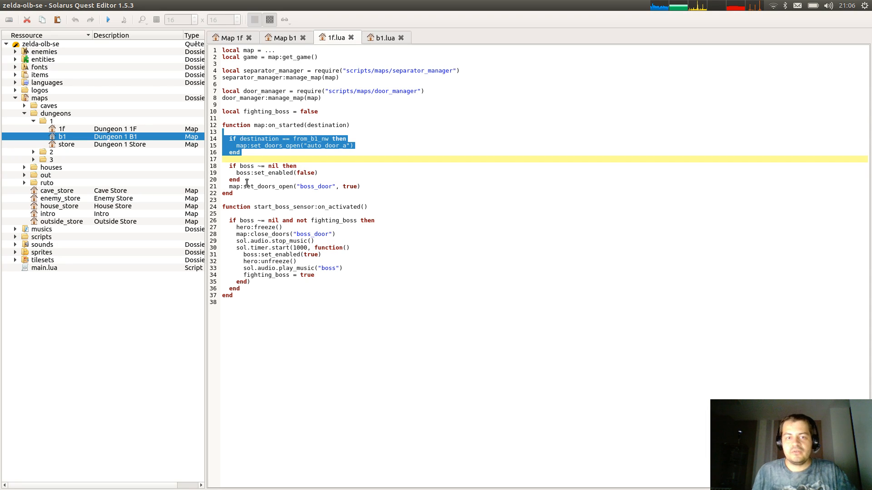
left_click(272, 138)
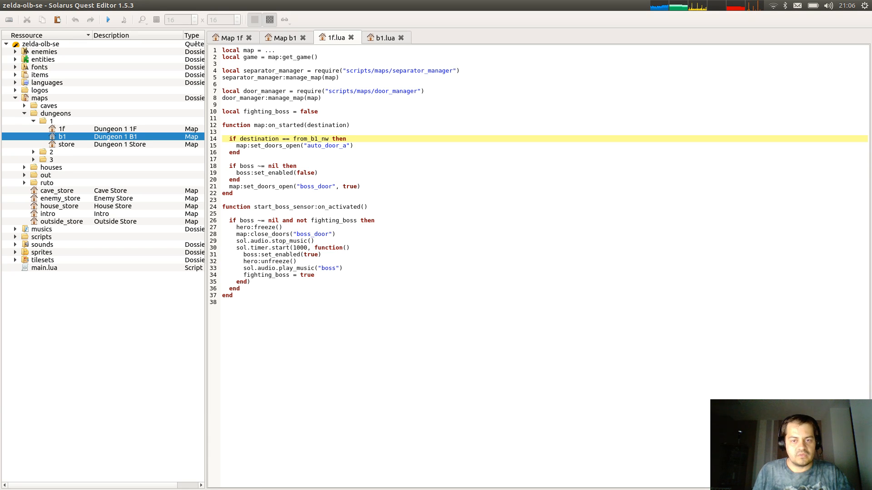
left_click(404, 118)
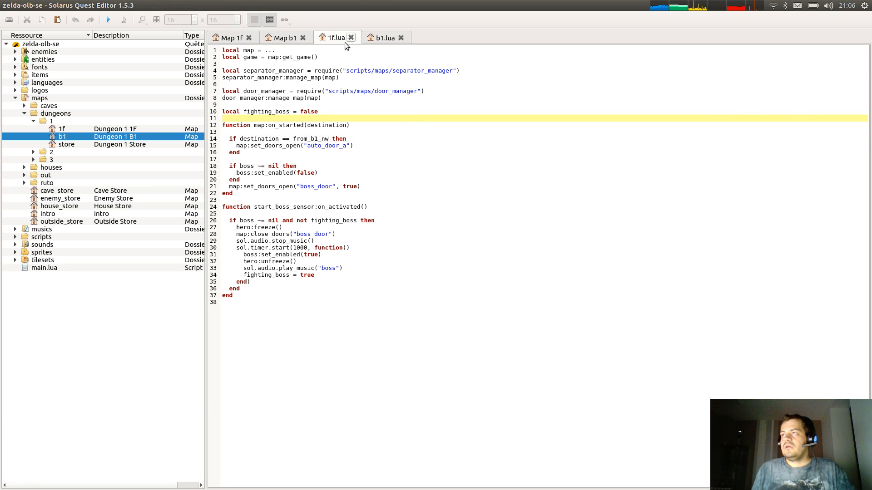
Review the lines in 1f.lua that load separator_manager and door_manager and apply them to the map.
left_click_drag(298, 65, 323, 106)
left_click(323, 106)
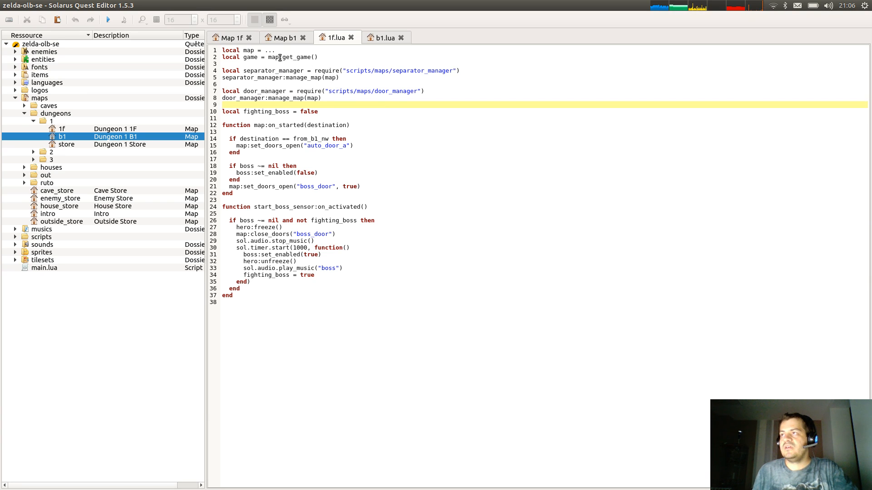
left_click_drag(270, 67, 287, 106)
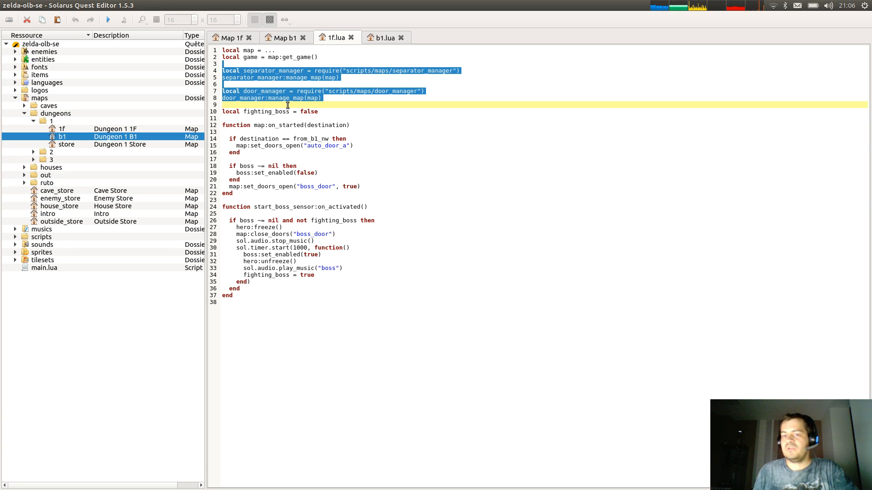
left_click(287, 105)
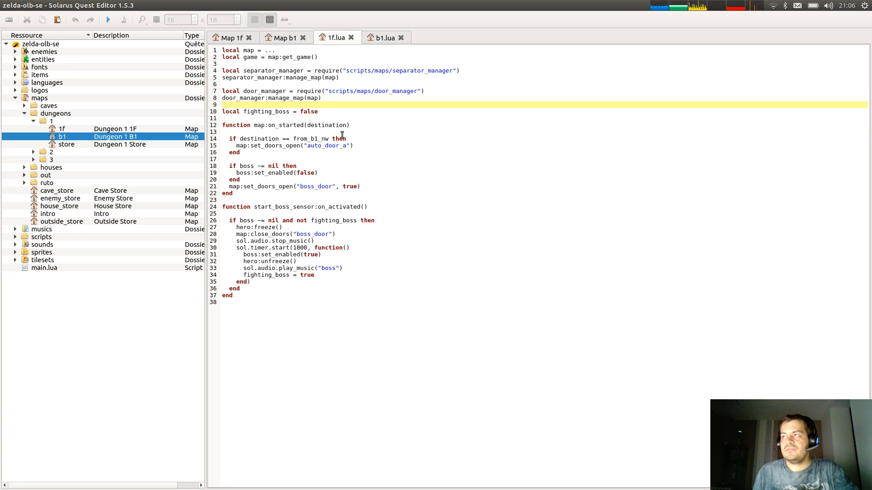
Open the door_manager script that 1f.lua requires from the scripts/maps folder.
left_click(391, 90)
double_click(394, 91)
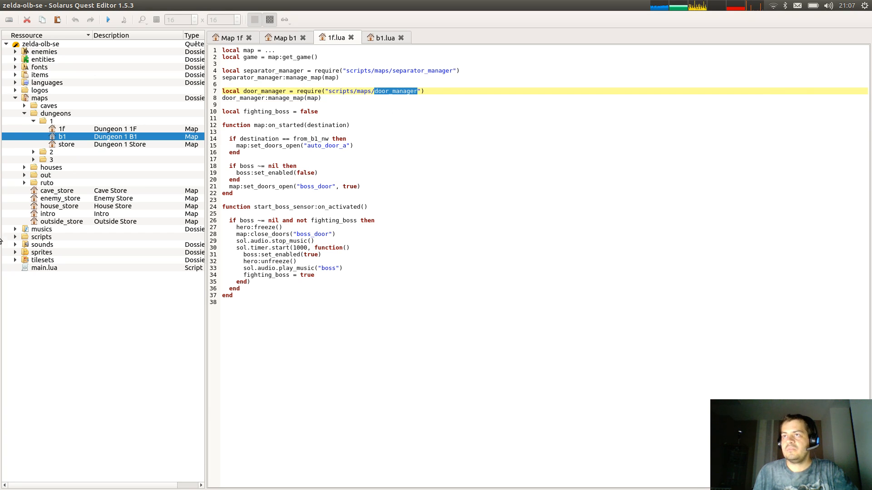
left_click(15, 236)
left_click(24, 260)
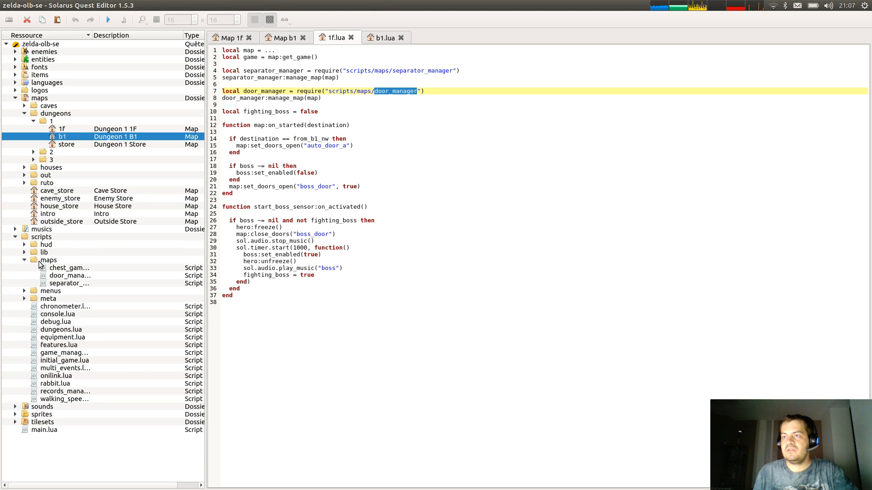
double_click(66, 275)
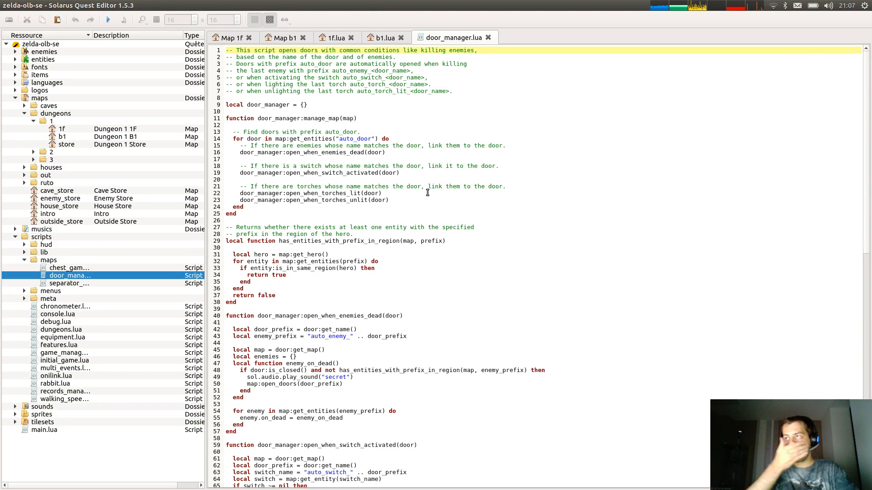
Read through door_manager.lua from has_entities_with_prefix_in_region to the open_when_enemies_dead function.
scroll(359, 200, "down", 4)
left_click(359, 200)
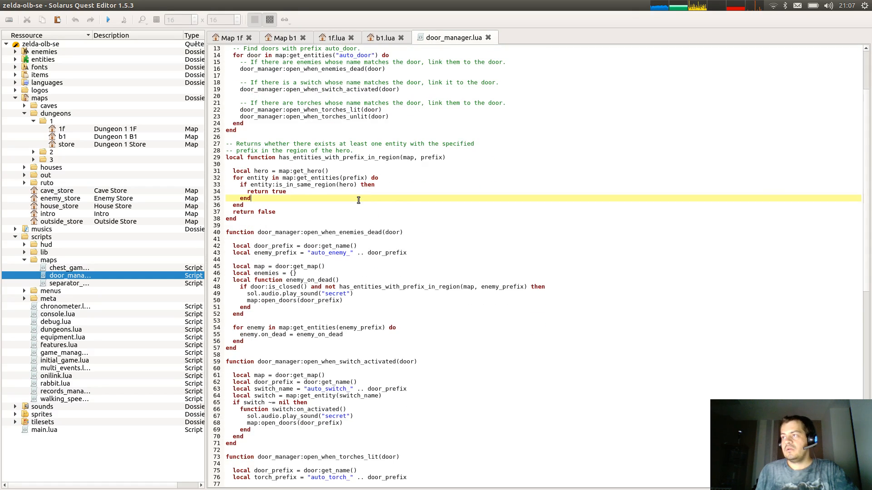
scroll(375, 201, "down", 2)
scroll(368, 183, "down", 1)
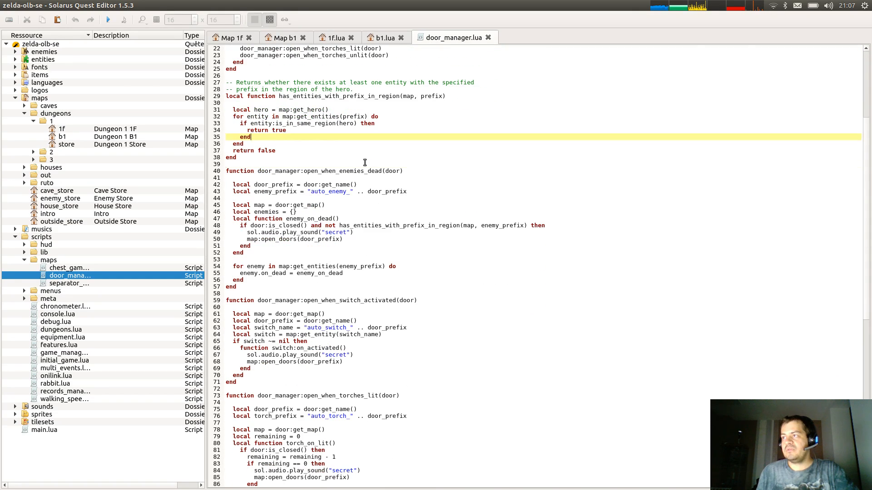
left_click(367, 164)
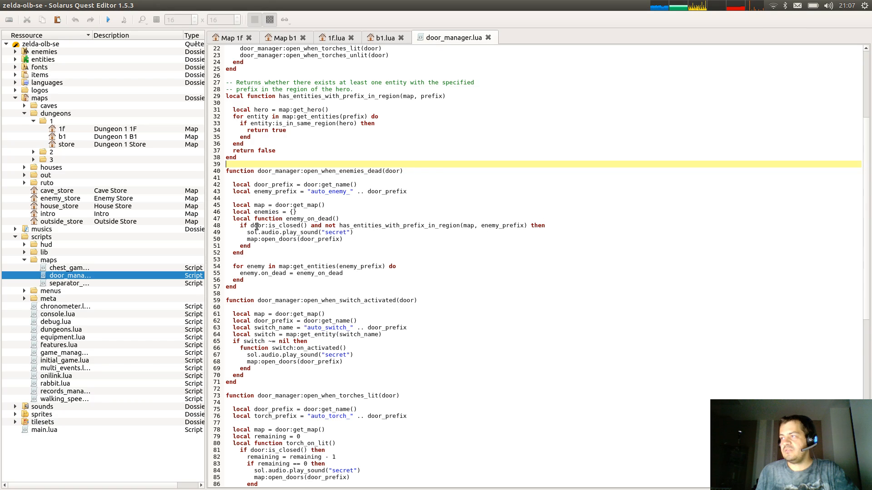
Examine the map:open_doors(door_prefix) call in open_when_enemies_dead, then check the skeleton room on the B1 map.
scroll(332, 219, "down", 3)
left_click_drag(247, 178, 347, 174)
left_click(346, 179)
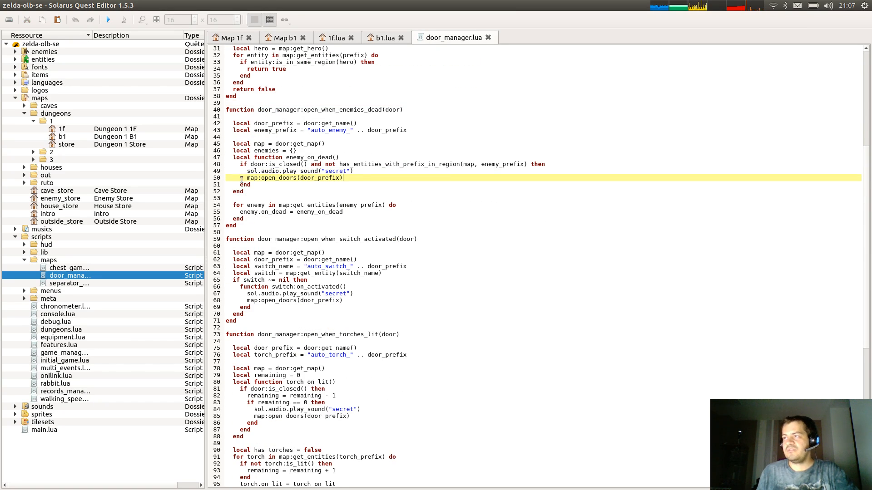
left_click_drag(248, 178, 352, 176)
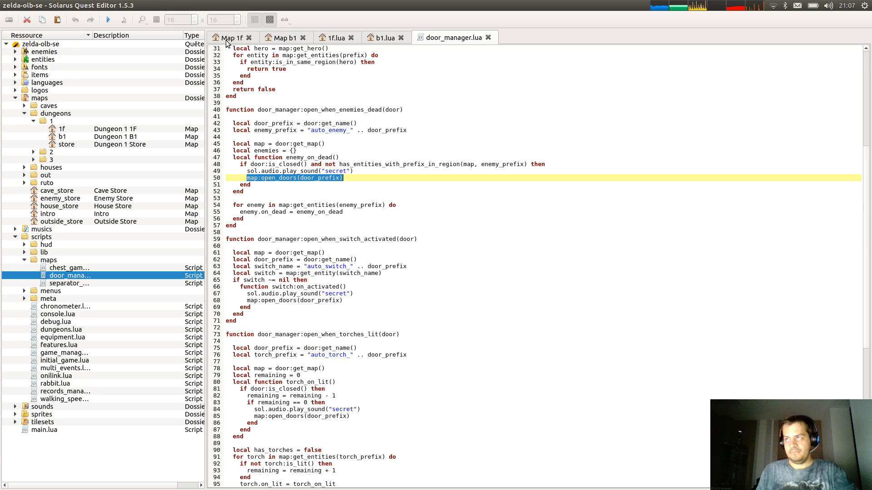
left_click(349, 180)
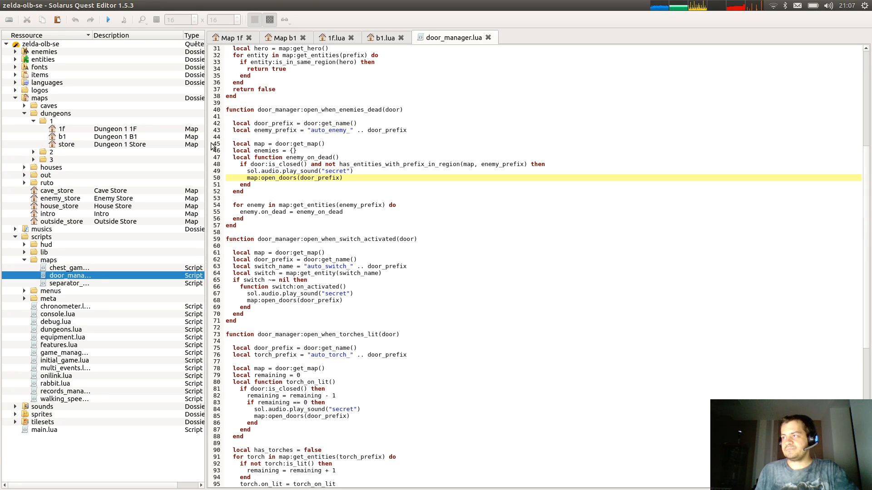
left_click(236, 40)
left_click(292, 37)
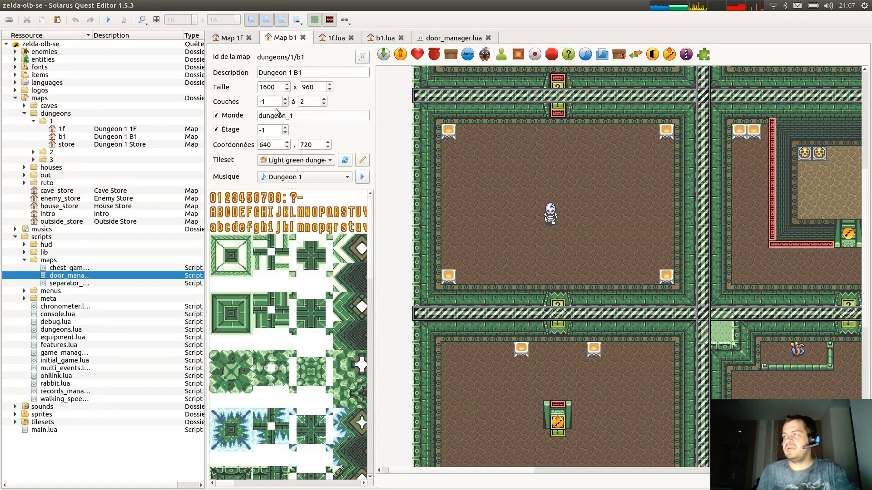
Change the open_doors call in door_manager.lua's open_when_enemies_dead function to open_doors_until_world_changes and save the script.
left_click(472, 42)
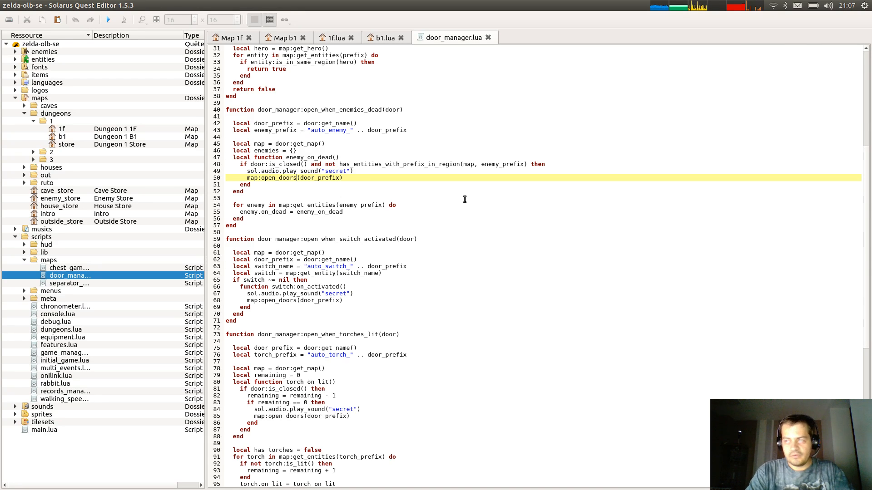
type("_")
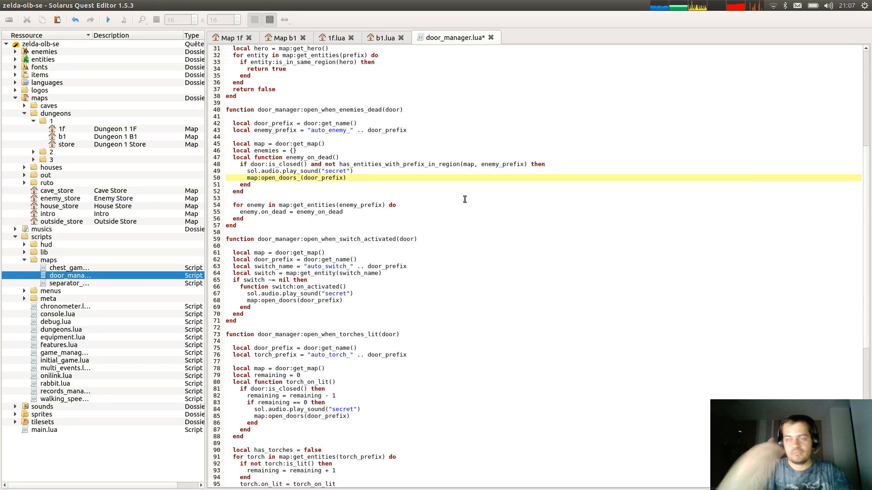
type("until_wolr")
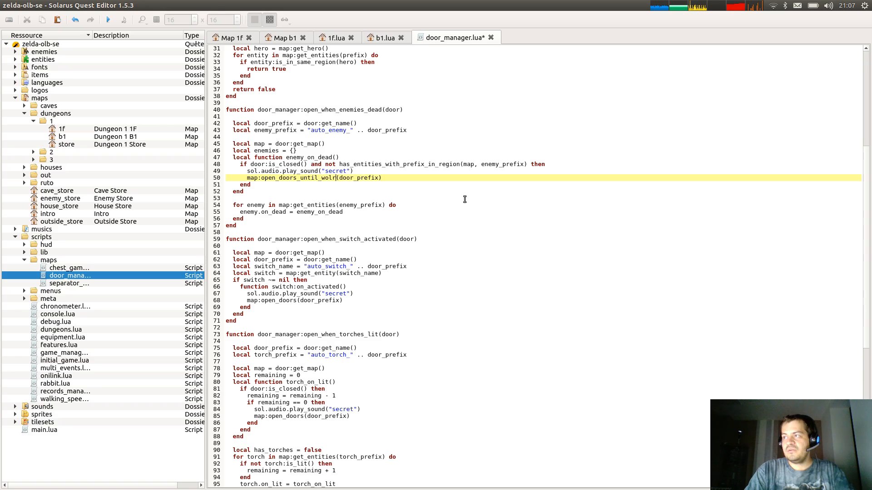
key("BackSpace")
key("BackSpace")
type("rld_cha")
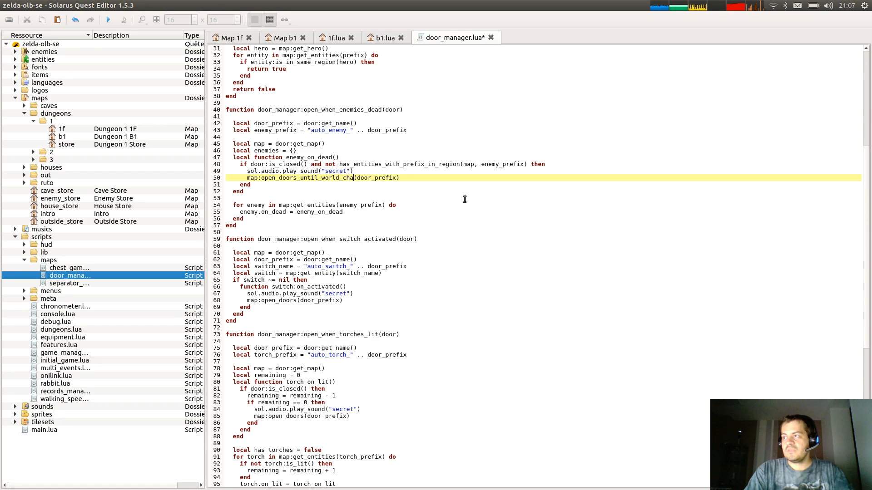
type("nges")
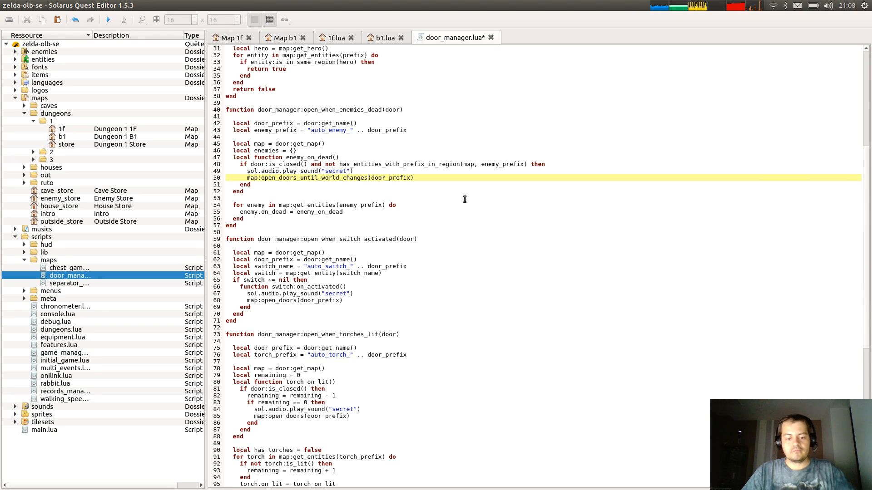
key("ctrl+s")
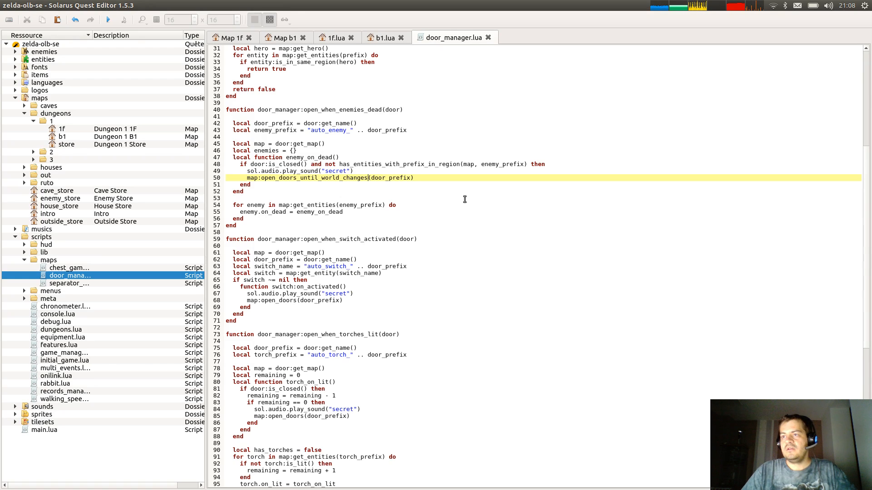
Copy the name open_doors_until_world_changes, then open the meta folder's map.lua and place the cursor at the end of the move_camera function.
double_click(310, 177)
key("ctrl+c")
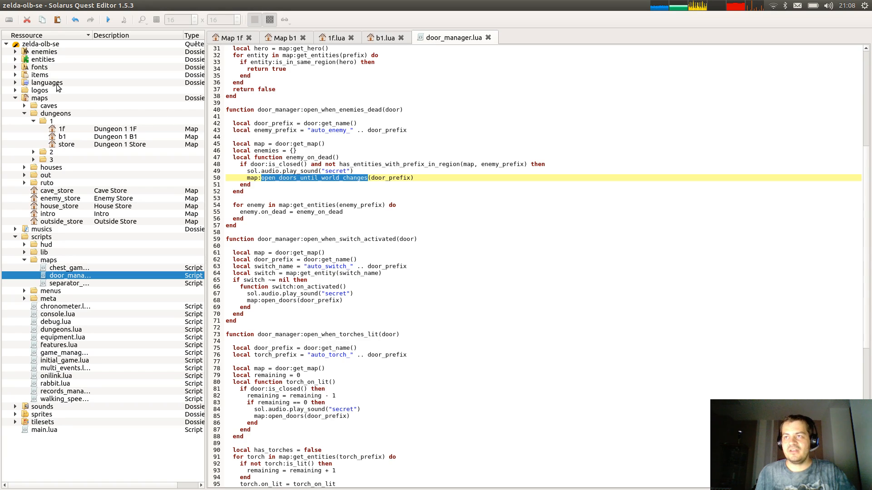
left_click(20, 299)
left_click(22, 299)
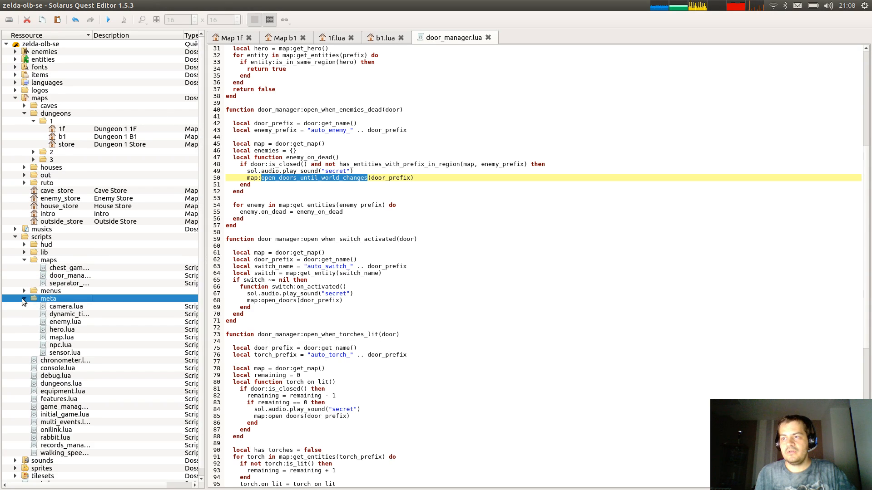
double_click(65, 337)
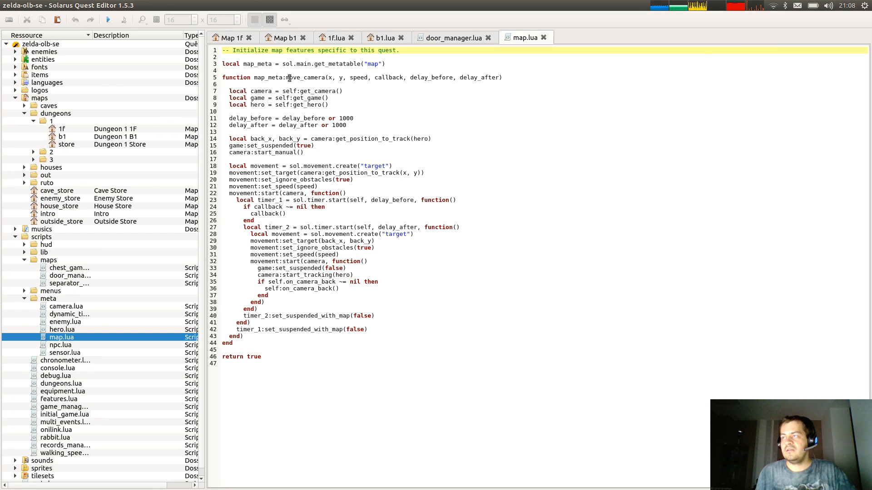
left_click(253, 385)
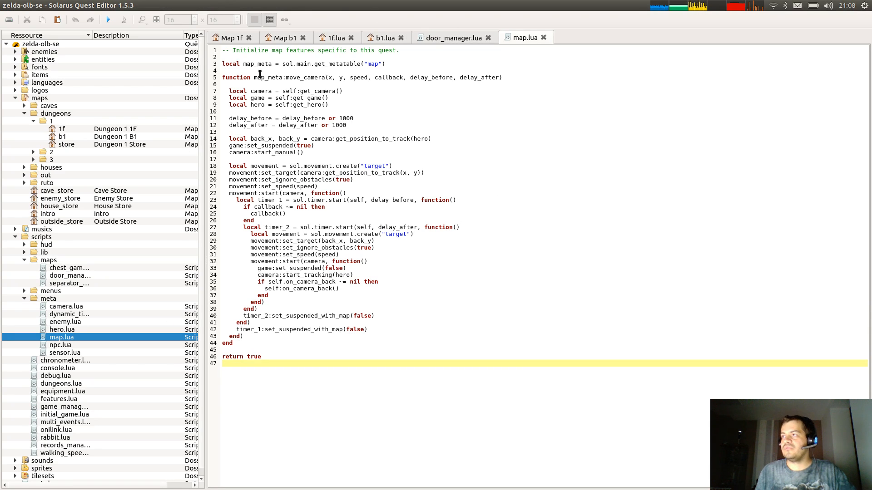
left_click(296, 344)
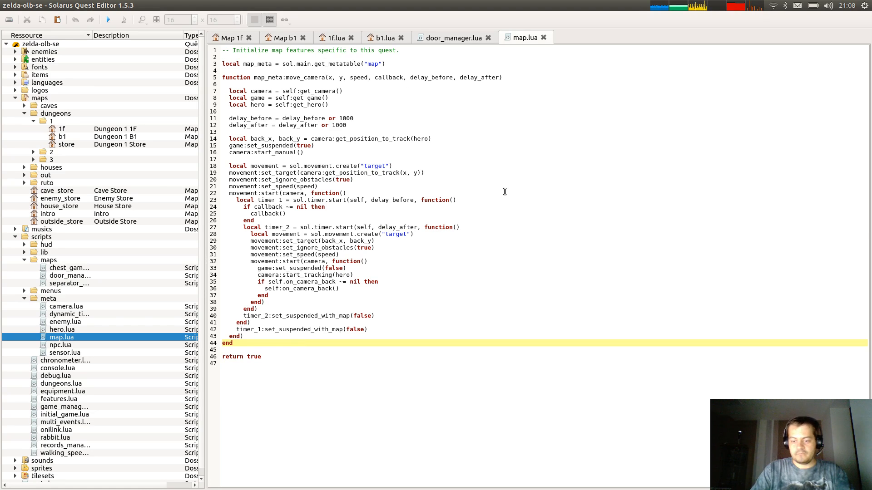
Declare an empty function map:open_doors_until_world_changes(door_prefix), closed with end, below the move_camera function.
key("Return")
key("Return")
type("function map:")
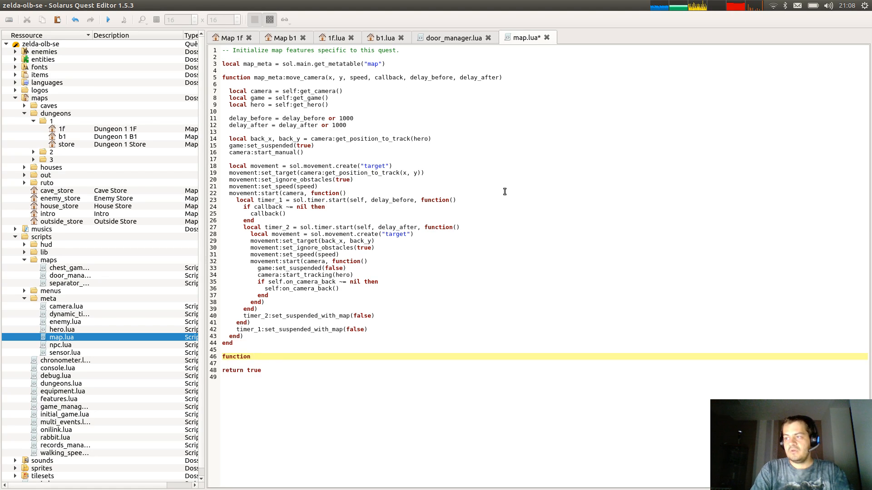
left_click(447, 36)
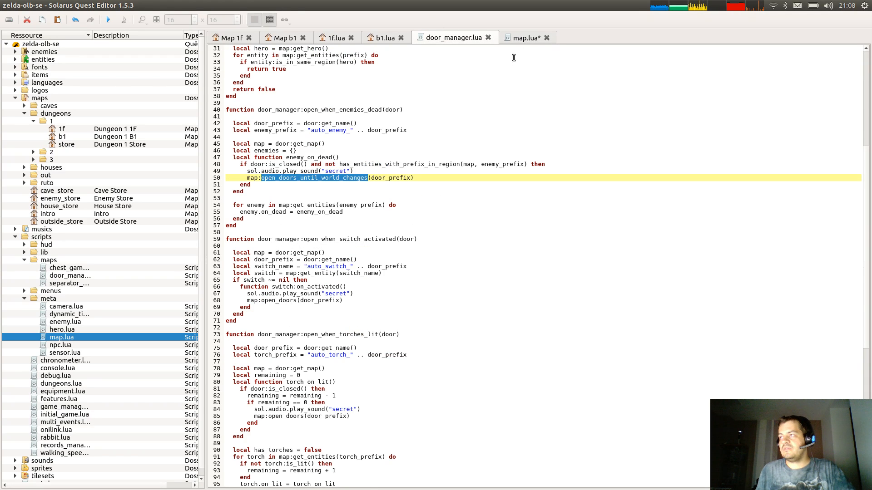
left_click(526, 38)
key("ctrl+v")
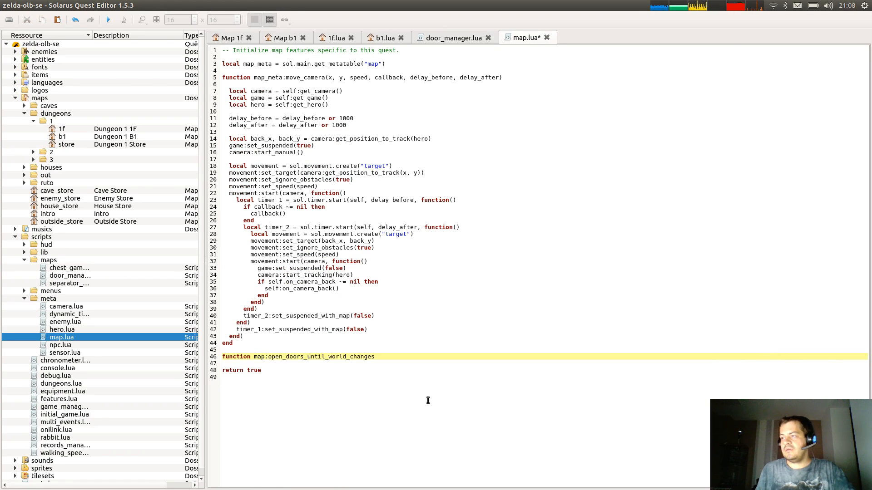
type("door_pr")
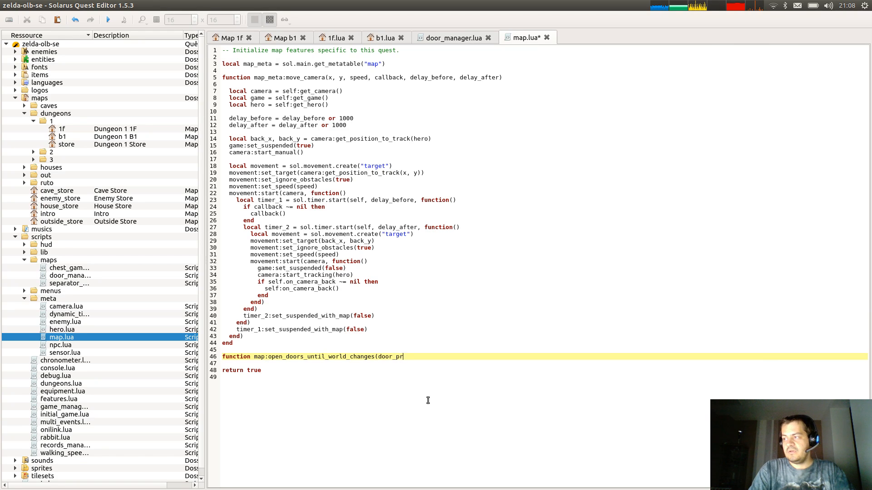
key("Return")
key("Return")
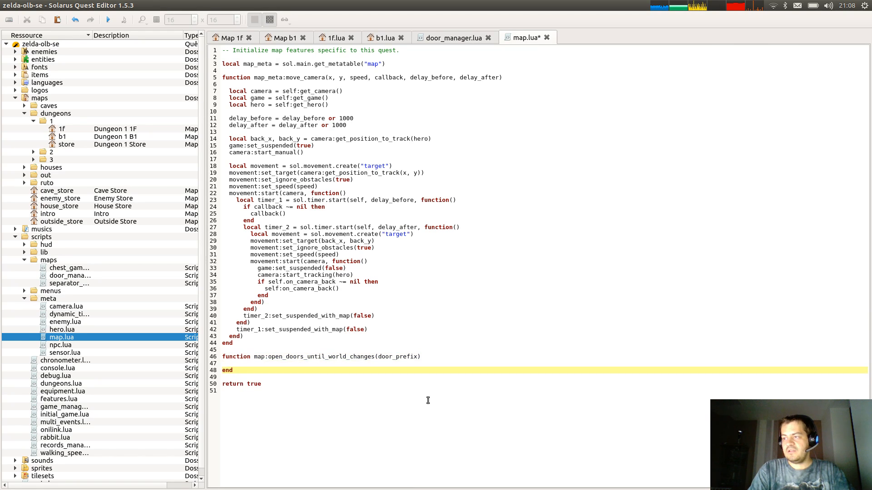
Add the call map:open_doors(door_prefix) to the new function's body, save the script, and add an empty line below the call.
key("Up")
key("Return")
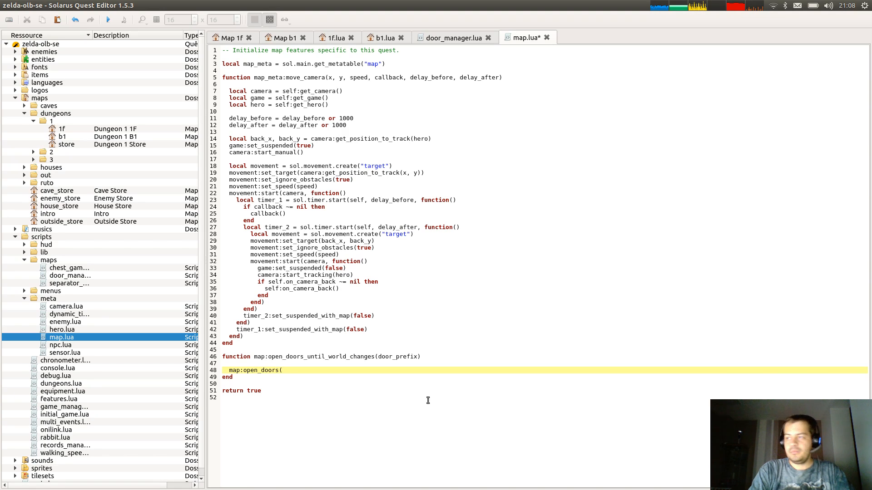
type("or_prefix)")
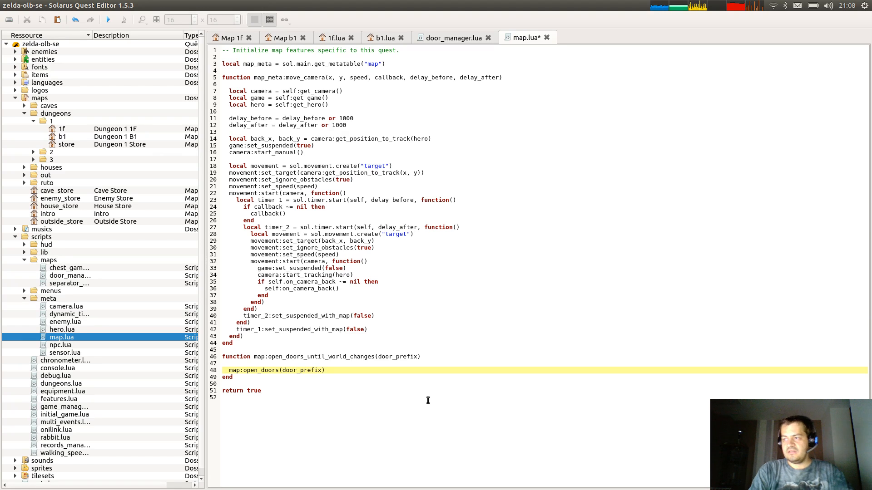
key("ctrl+s")
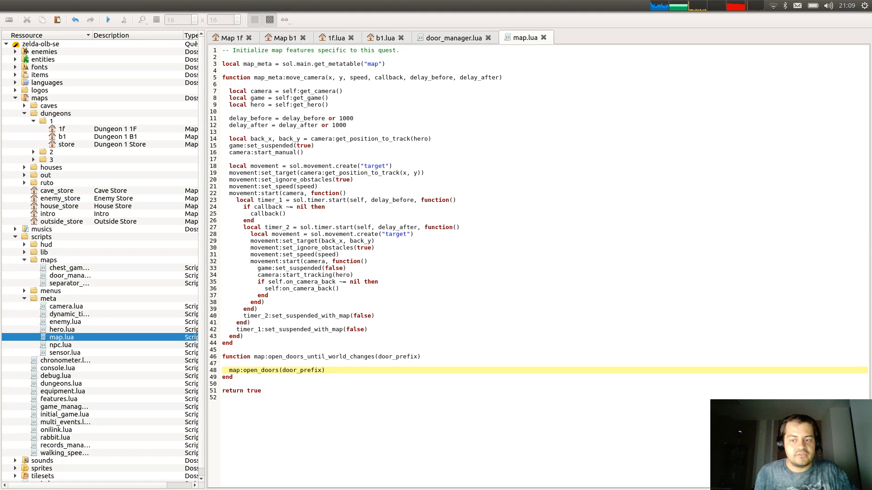
left_click(347, 377)
left_click(367, 370)
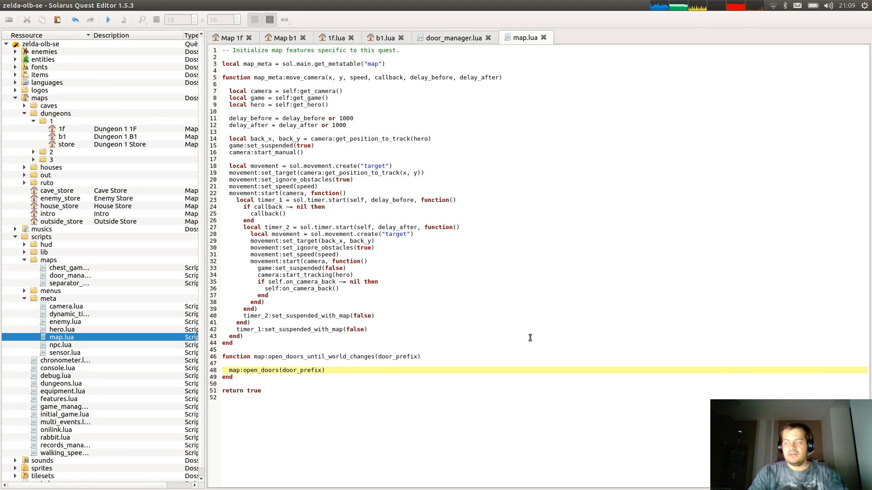
key("Return")
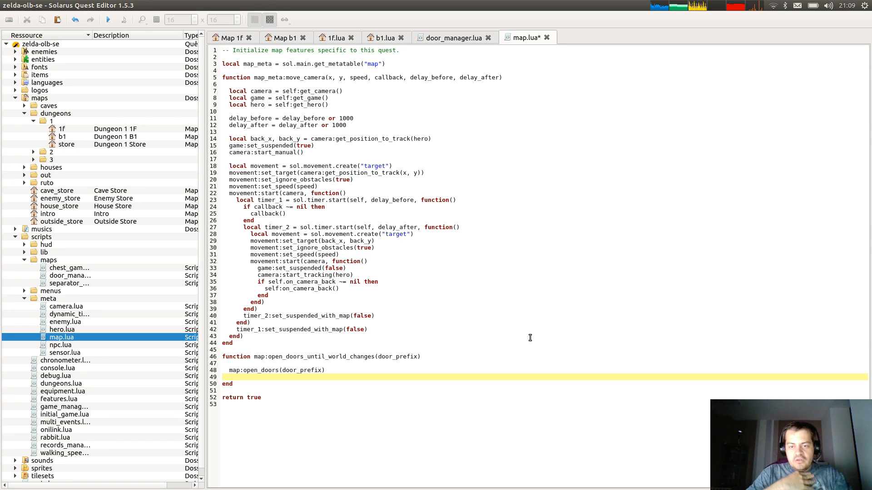
type("game")
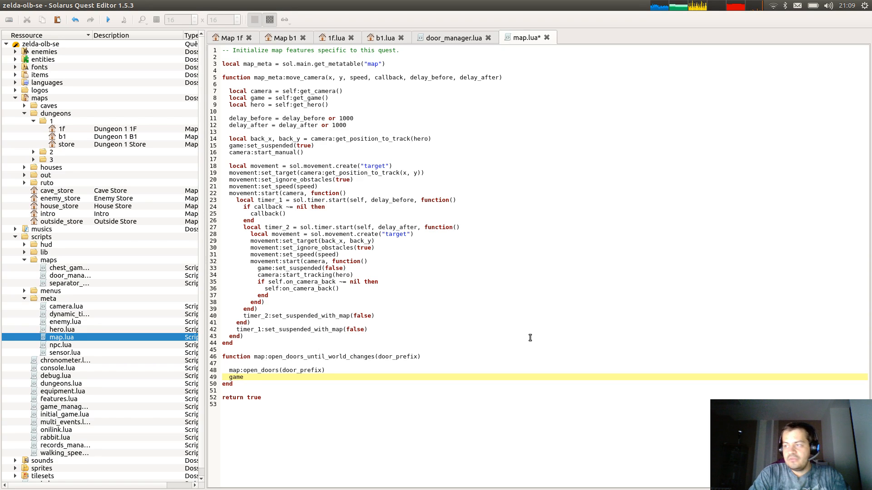
type(":set_value")
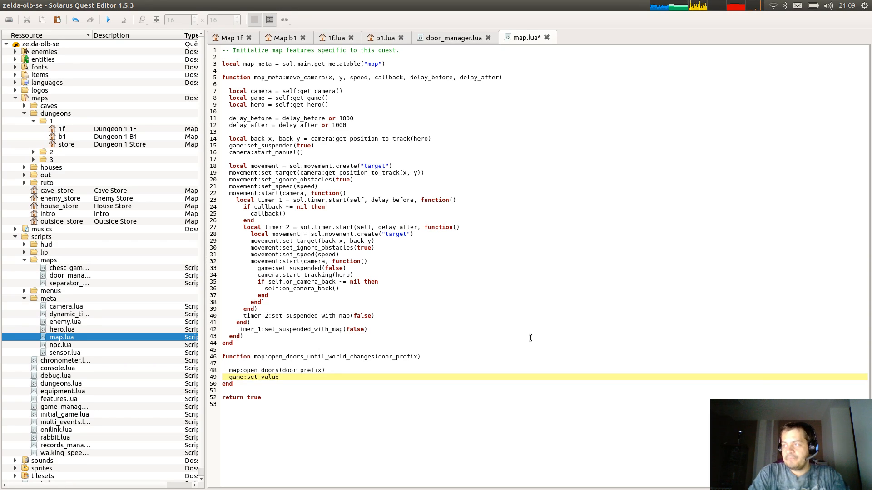
key("ctrl+BackSpace")
key("ctrl+BackSpace")
key("ctrl+BackSpace")
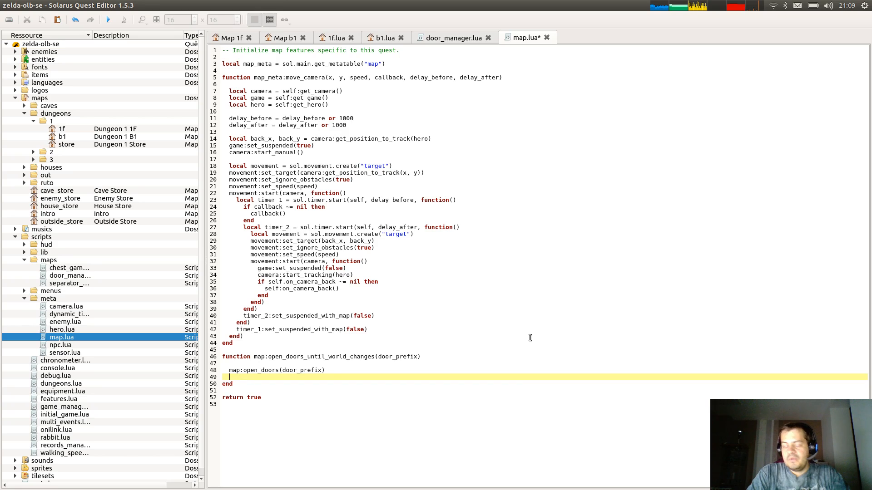
Begin a statement with game. below the open_doors call and insert the line local game = map above it.
type("game")
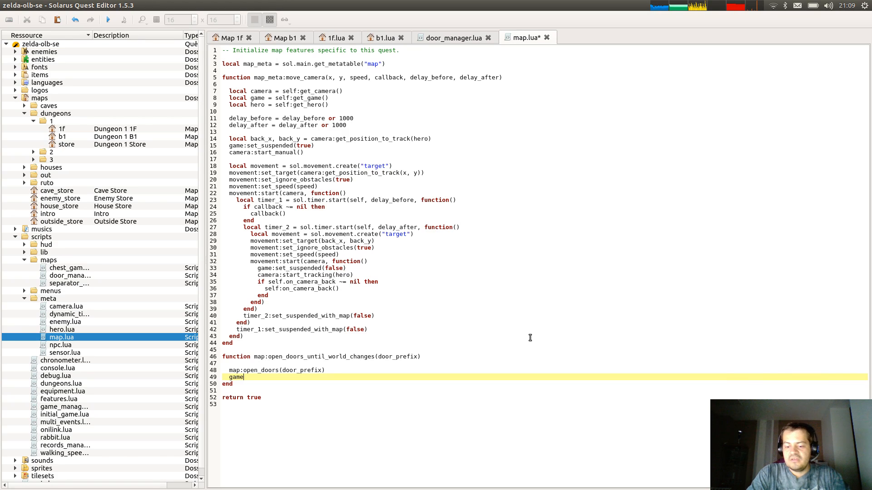
type(".")
key("Up")
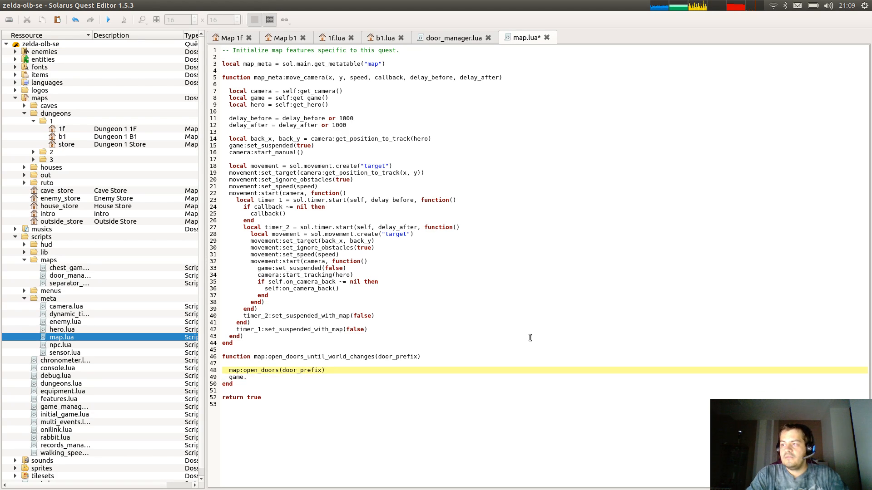
type("\\")
key("Return")
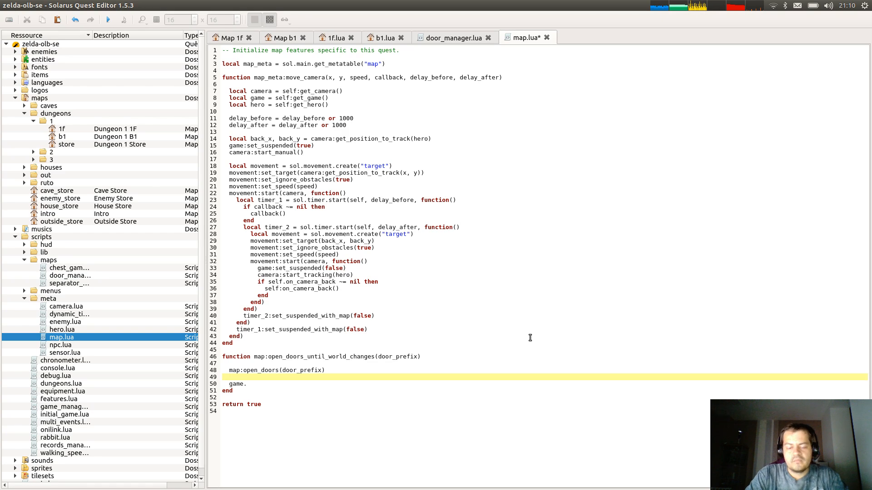
type("ocal game = ")
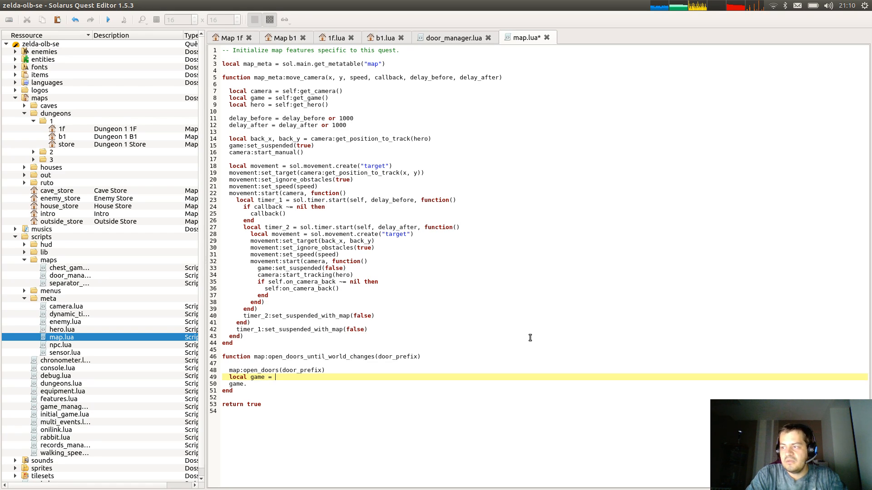
type("map")
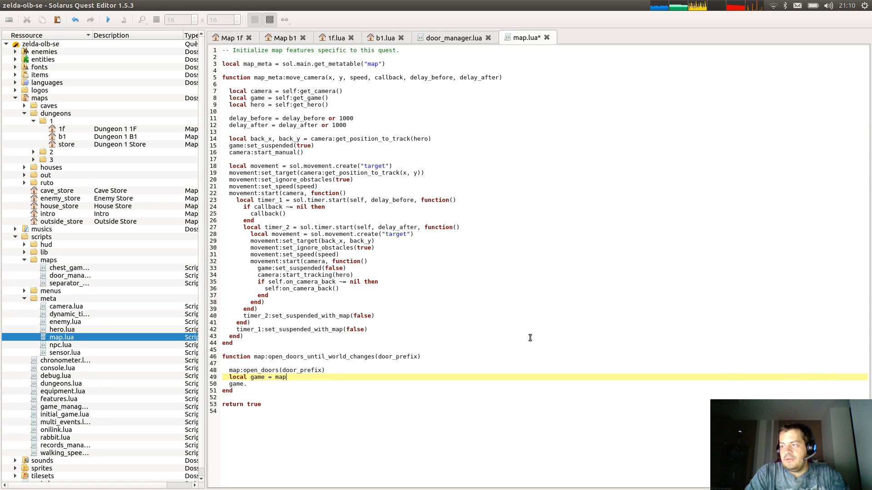
Change the new function's declaration so it belongs to map_meta instead of map.
key("Up")
key("Up")
key("Up")
key("ctrl+Left")
type("_meta")
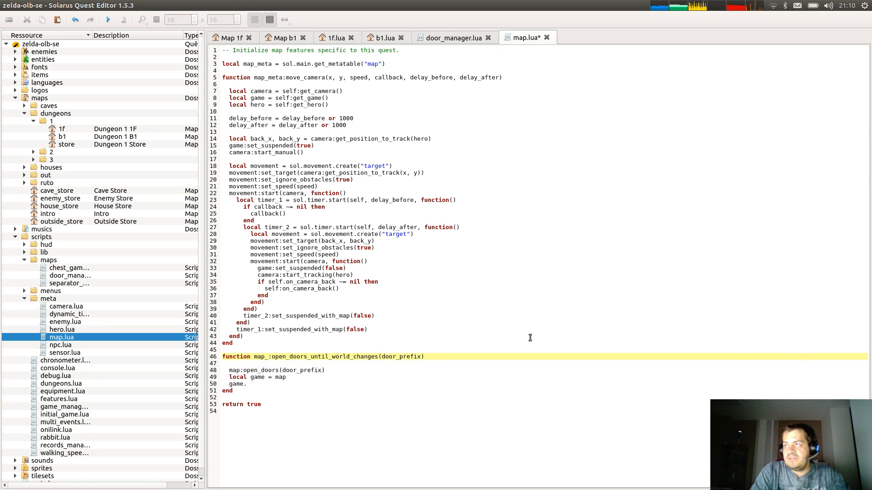
Declare local map = self at the start of the open_doors_until_world_changes body, followed by a blank line.
key("Down")
key("Down")
key("Home")
key("ctrl+shift+Right")
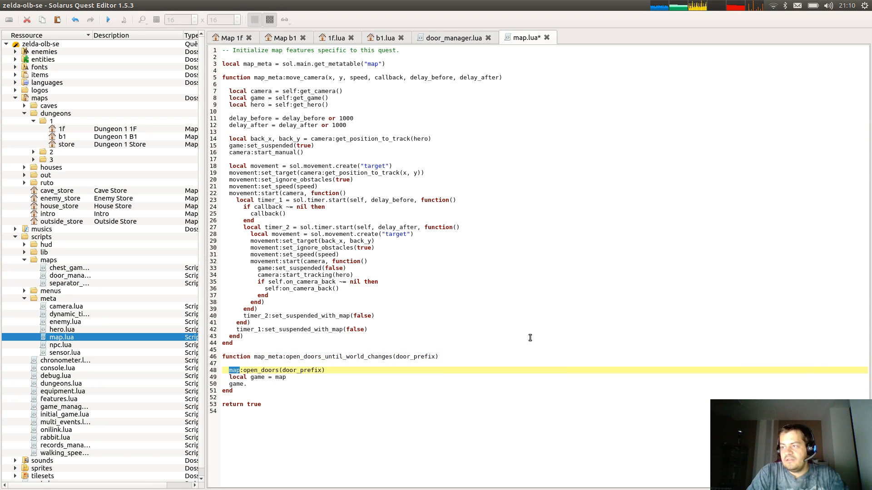
key("Up")
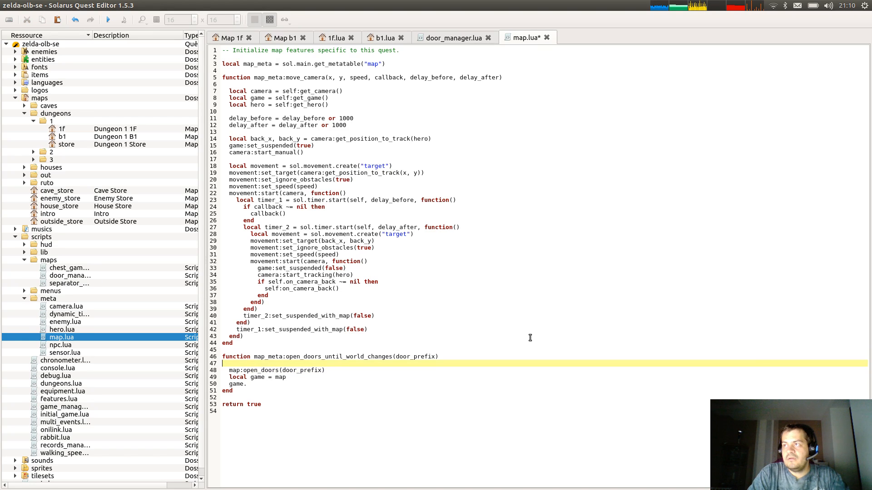
key("Return")
type("local map = ")
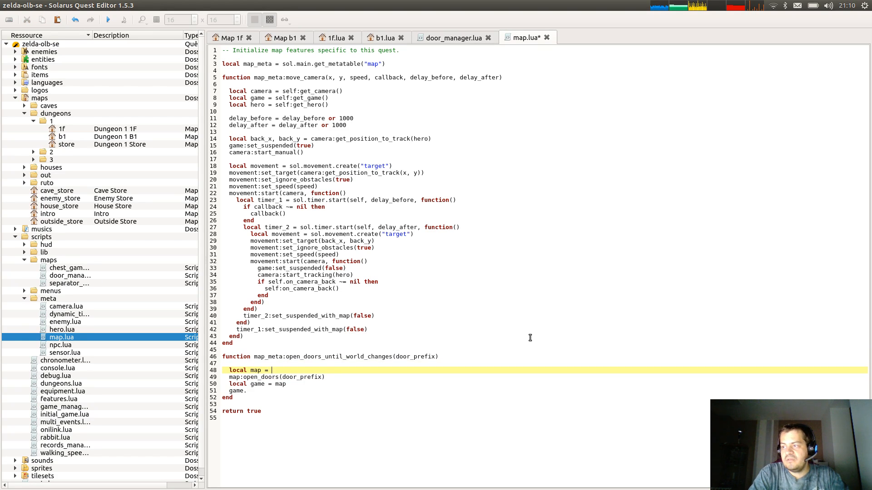
type("self")
key("Return")
Move the local game line directly under local map = self and complete its value as map:get_game().
key("Down")
key("Down")
key("Down")
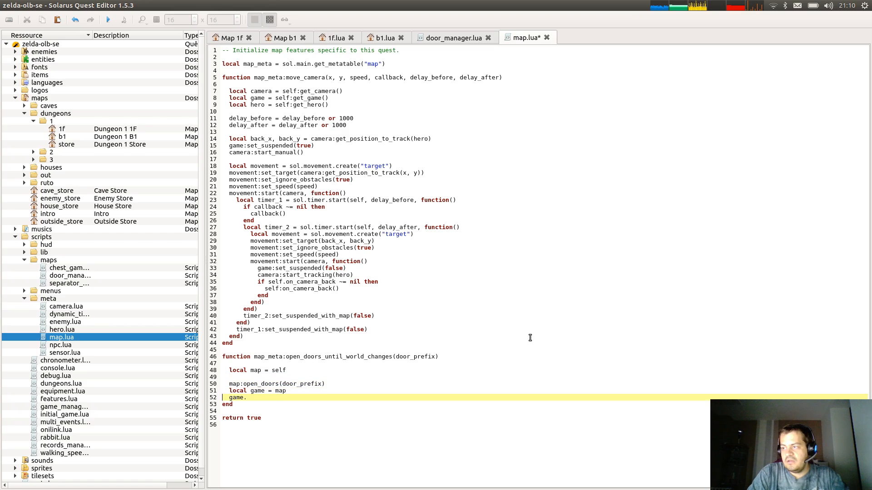
key("Up")
key("shift+Down")
key("ctrl+x")
key("Up")
key("Up")
key("ctrl+v")
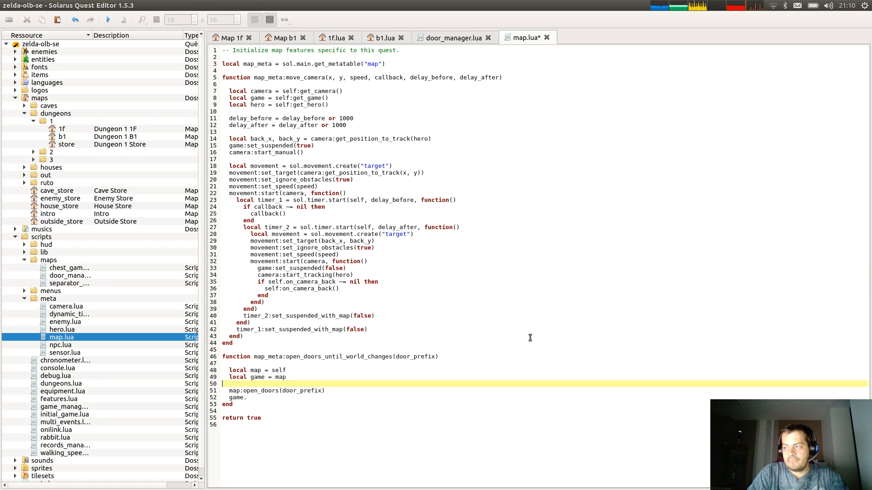
key("Up")
type(":")
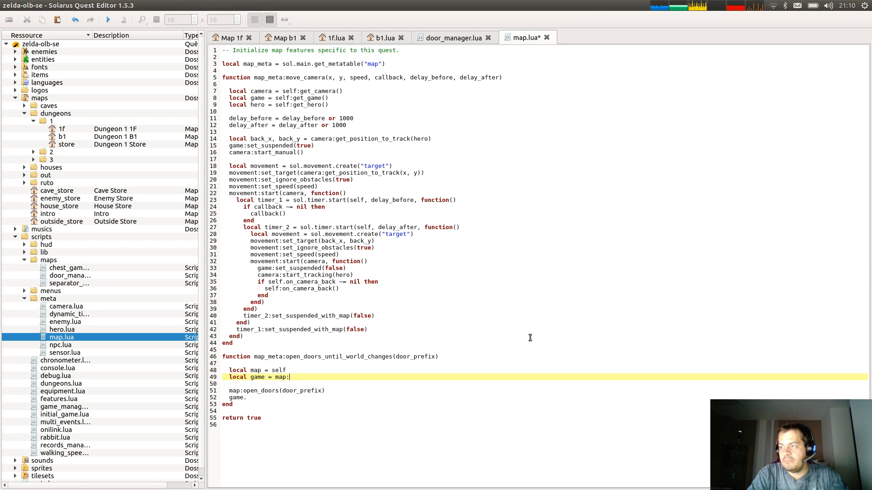
type("get_game")
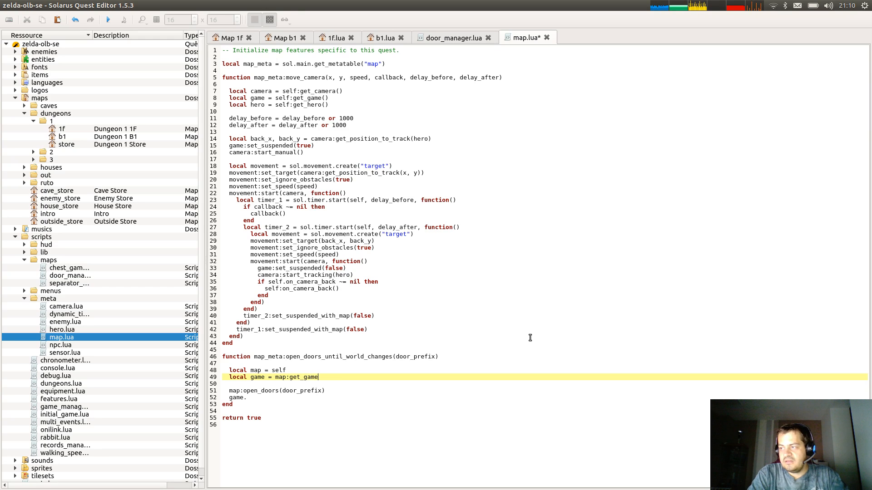
key("Down")
key("Down")
key("Down")
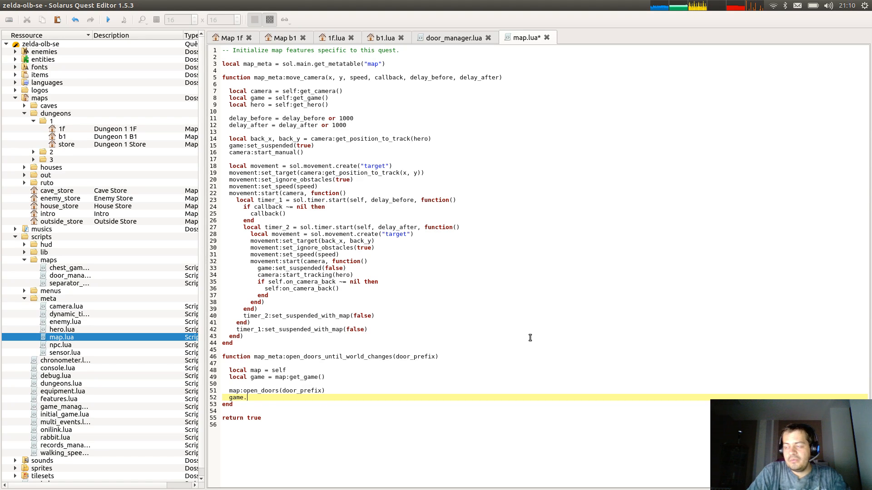
key("ctrl+shift+Left")
key("Right")
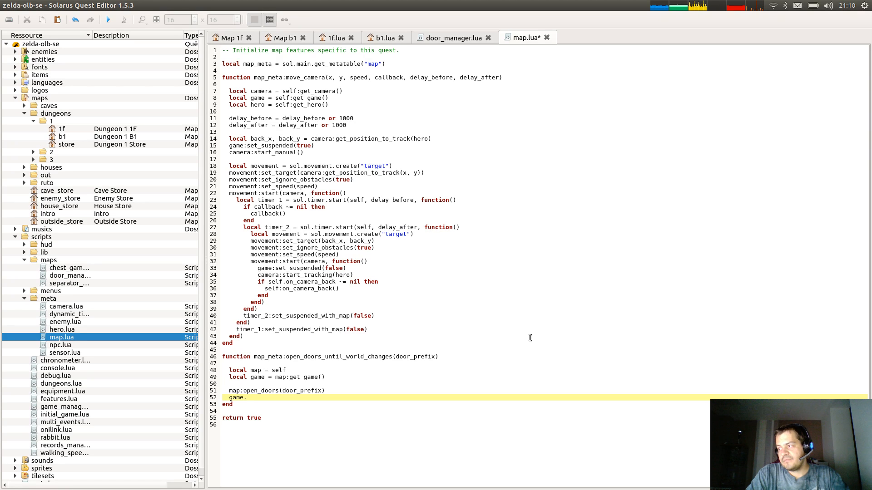
left_click(443, 363)
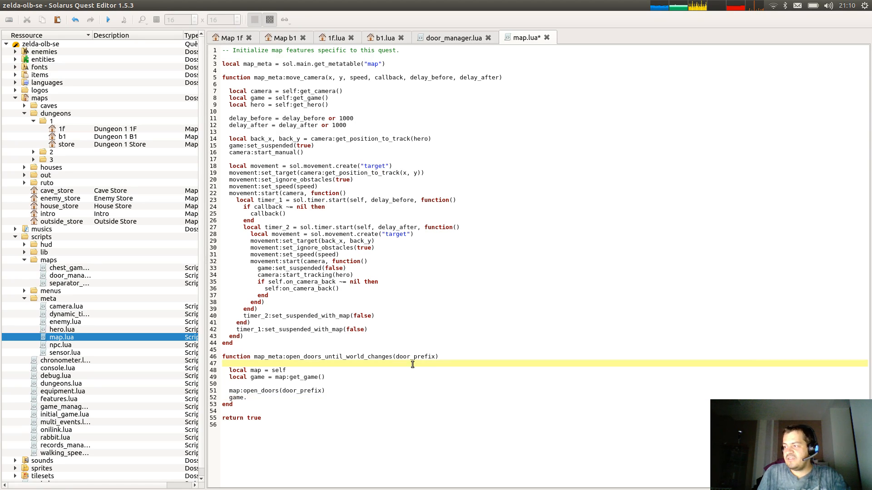
double_click(410, 357)
left_click(411, 357)
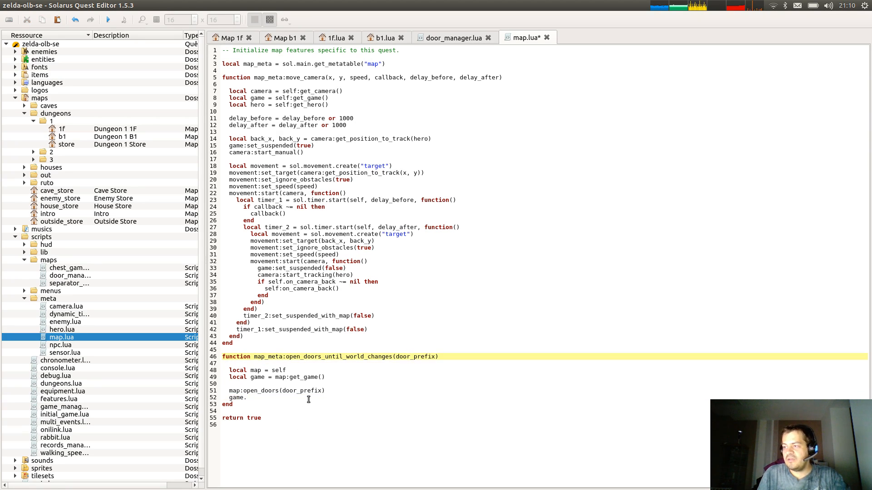
Extend the game. statement below the open_doors call to begin the assignment game.world_persistent_doors =.
left_click(428, 397)
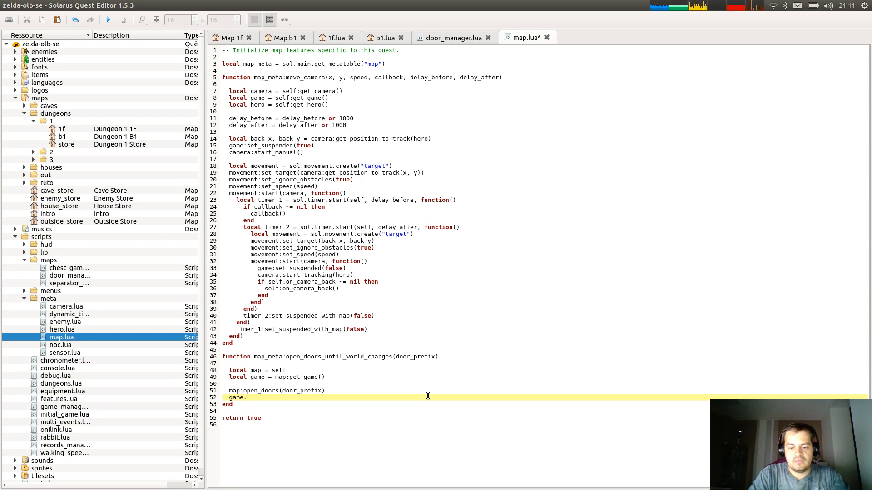
type("w")
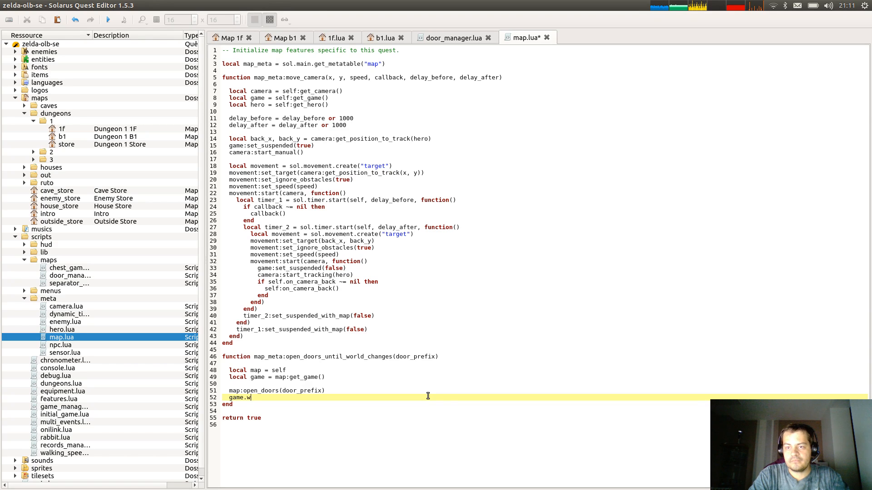
type("orld_")
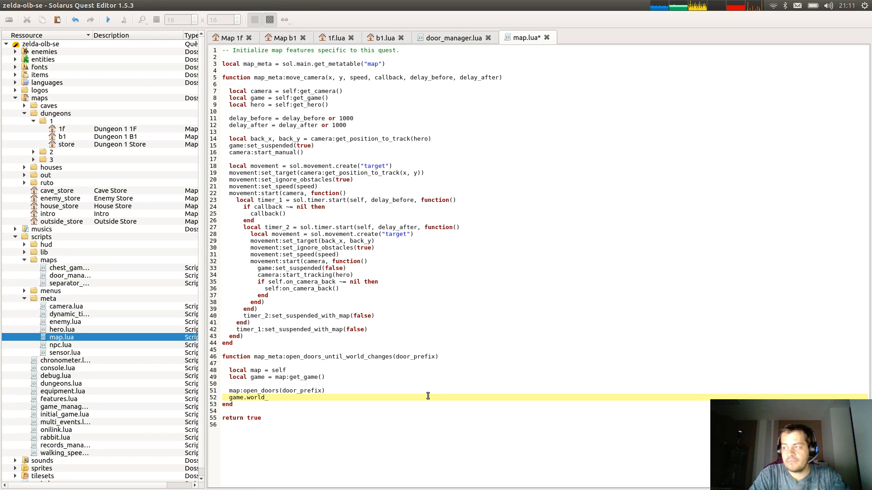
type("persistent")
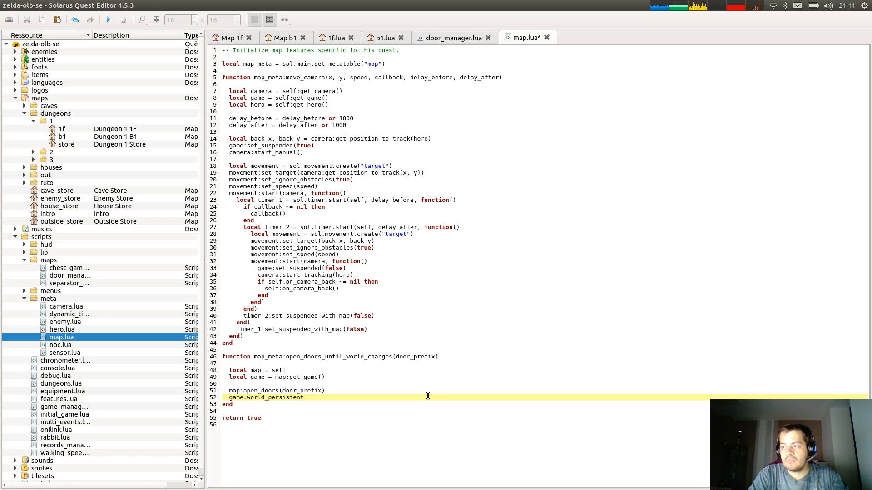
type("_d")
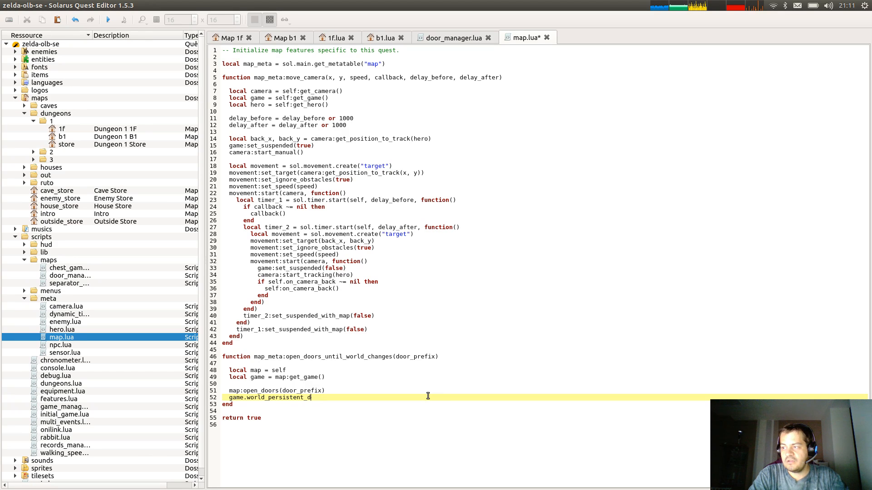
type("oors")
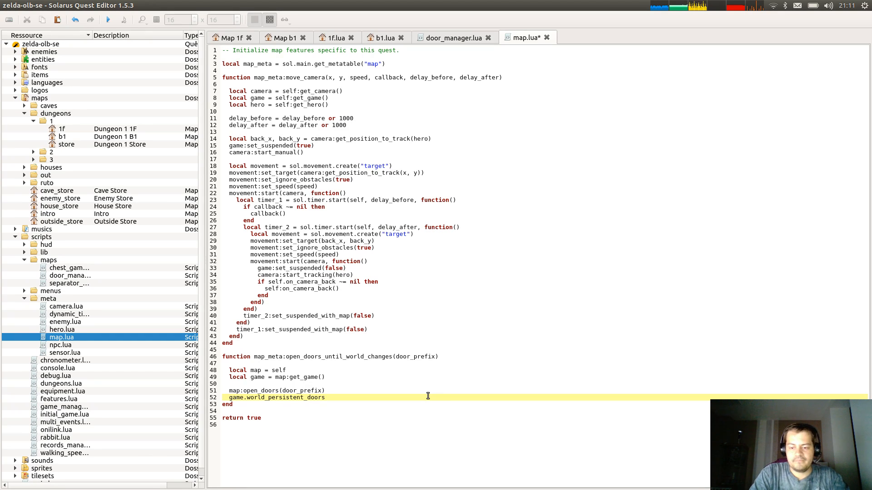
type(" =")
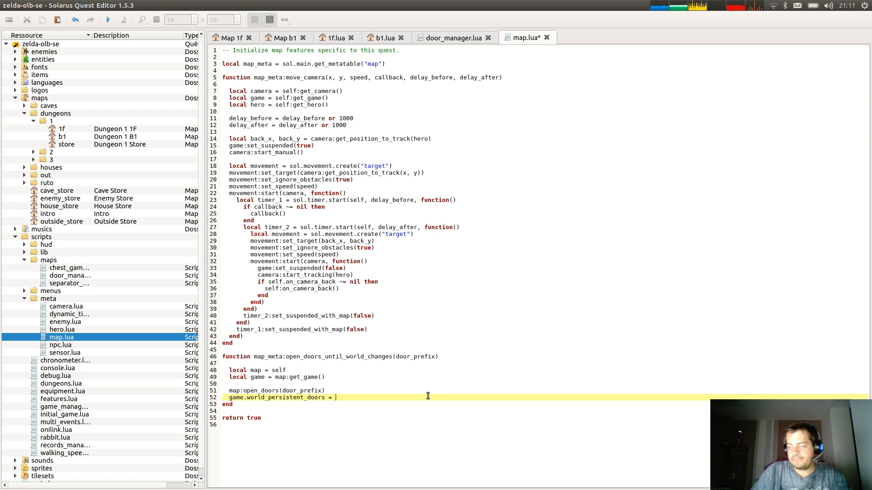
Complete the assignment's value as game.world_persistent_doors or {}, save the script, and add a new line below it.
left_click(235, 391)
double_click(237, 398)
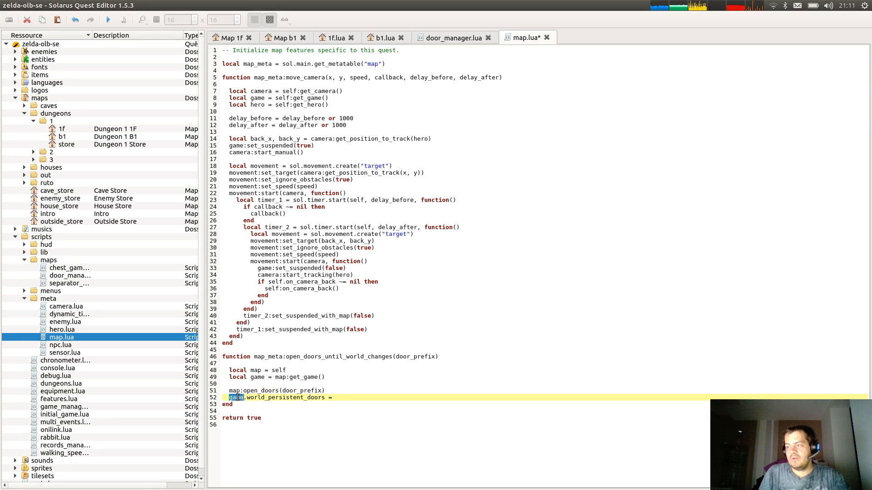
left_click_drag(237, 398, 326, 398)
key("ctrl+c")
left_click(357, 398)
key("ctrl+v")
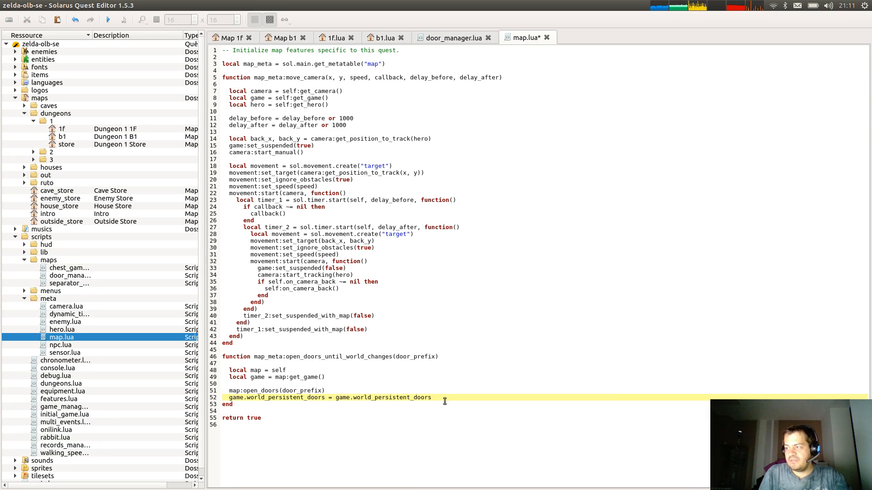
type("or {}")
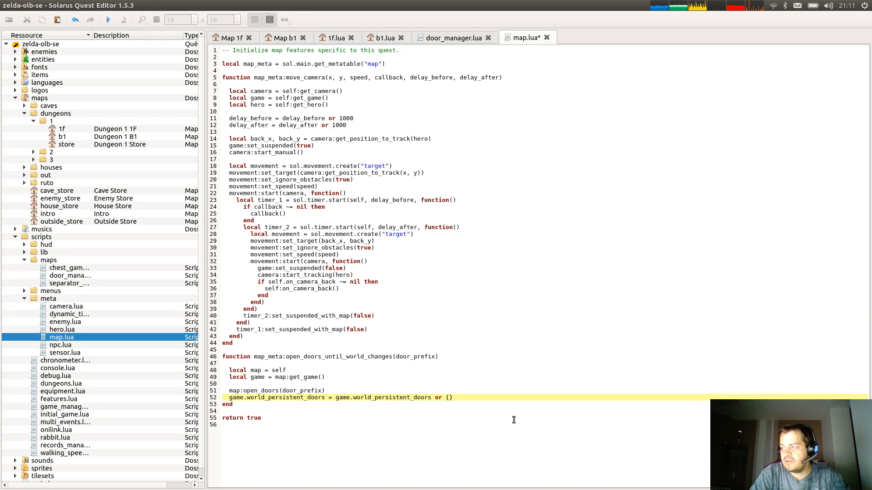
key("ctrl+s")
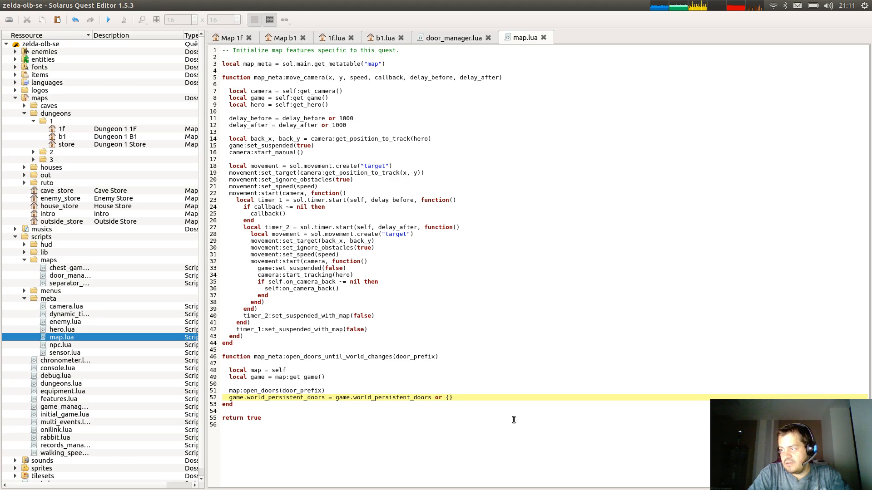
key("Return")
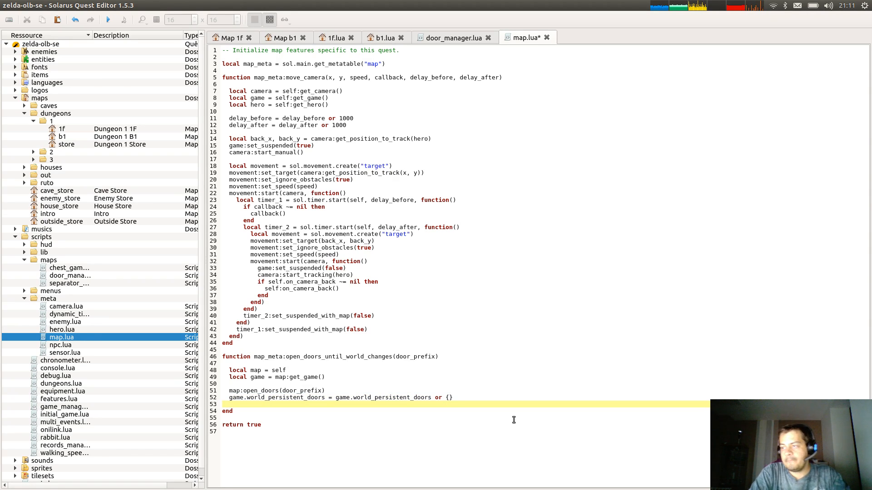
type("game.wor")
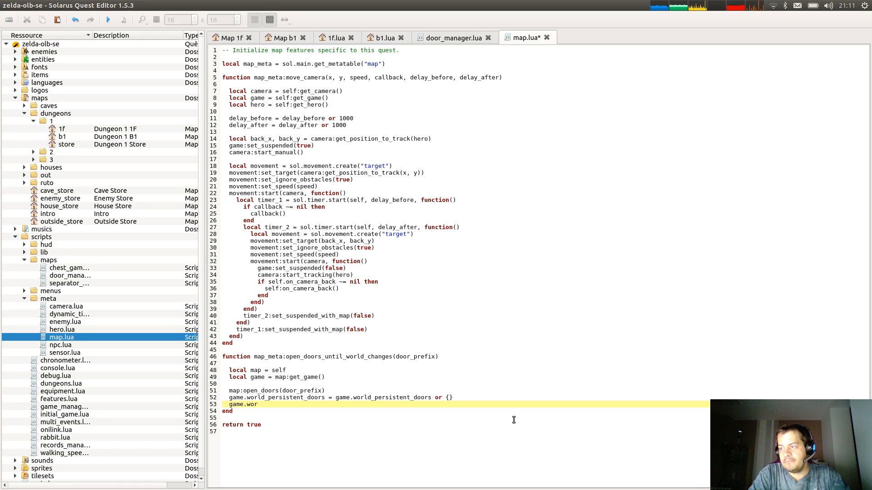
key("BackSpace")
key("BackSpace")
key("BackSpace")
key("BackSpace")
key("BackSpace")
key("BackSpace")
key("BackSpace")
key("BackSpace")
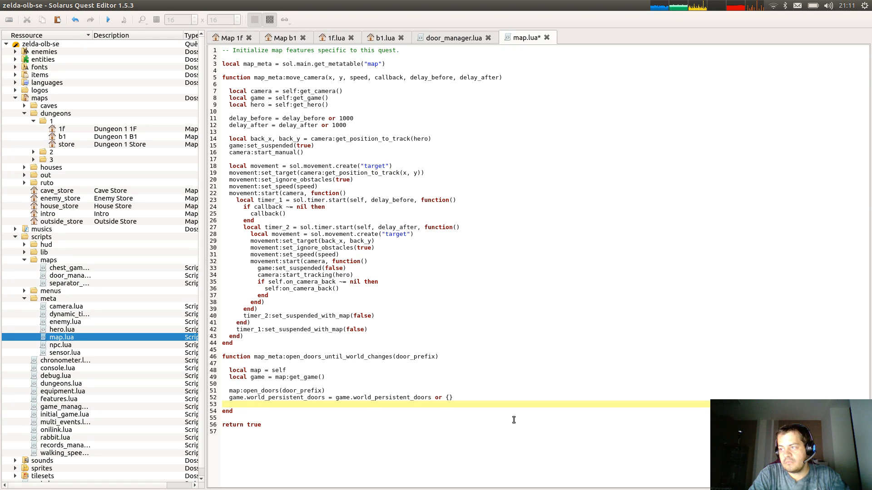
Begin the declaration local prefixes = on the new line and insert an empty line above it.
type("local ")
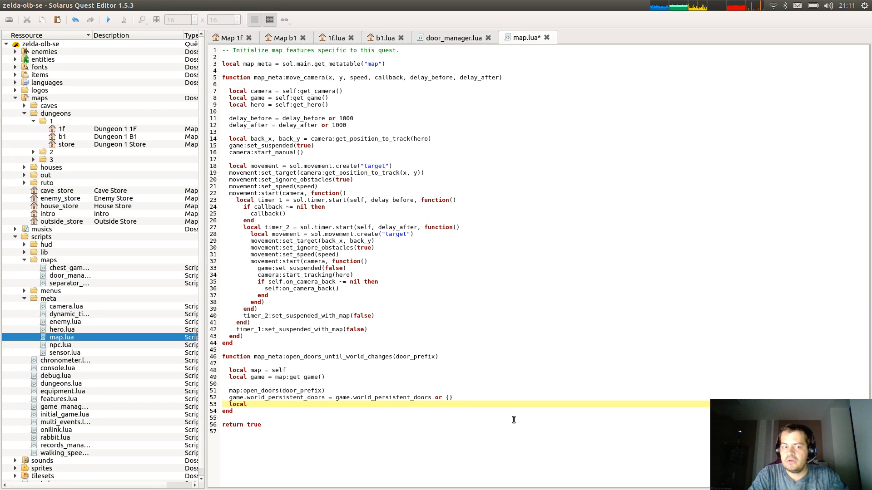
type("prefixes =")
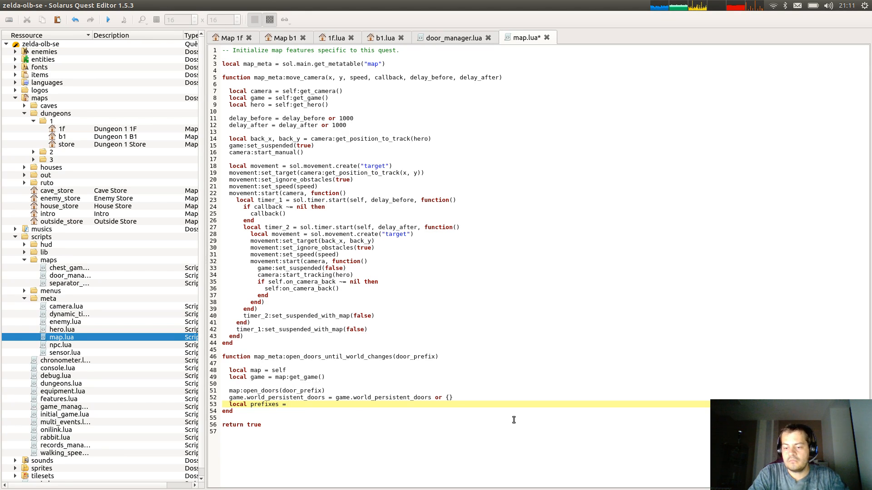
key("Up")
key("End")
key("Return")
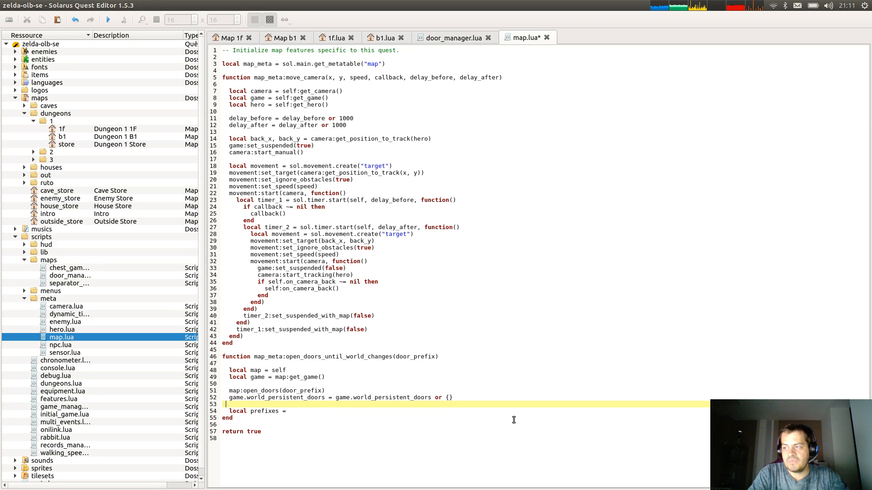
Write game.world_persistent_doors[map_id] on the empty line above the local prefixes declaration.
type("game.")
key("ctrl+v")
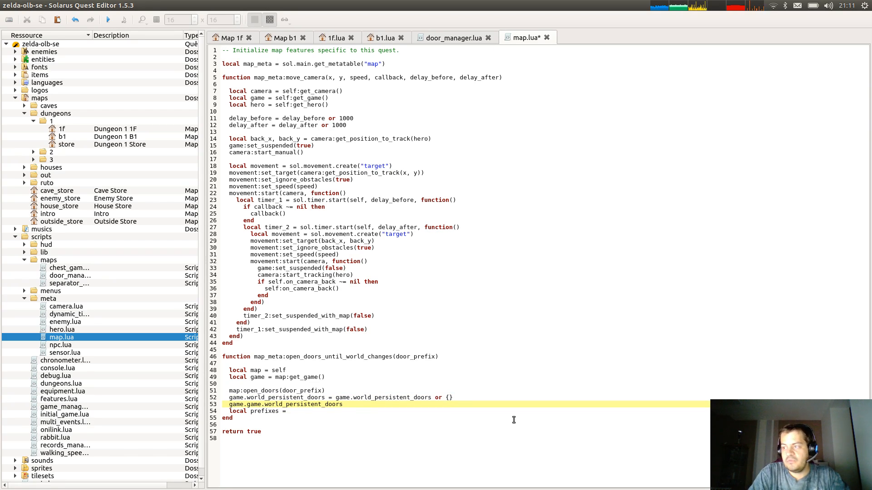
key("BackSpace")
key("BackSpace")
key("BackSpace")
key("BackSpace")
key("BackSpace")
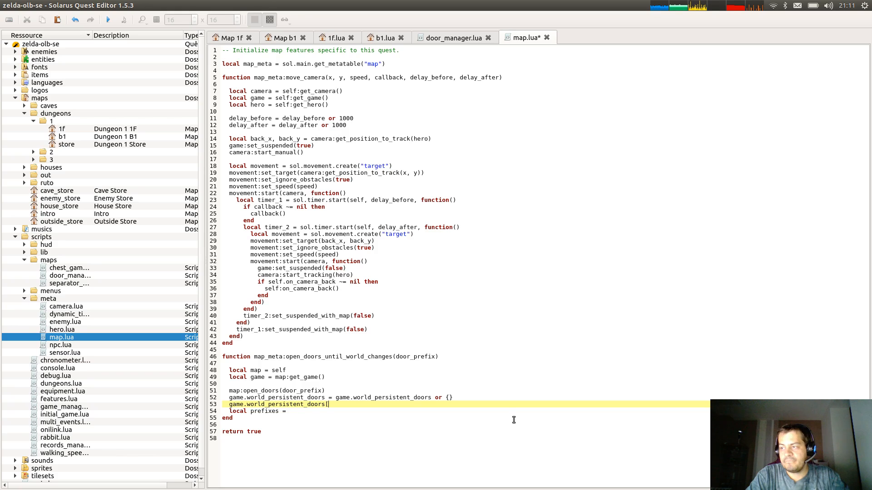
type("map\"")
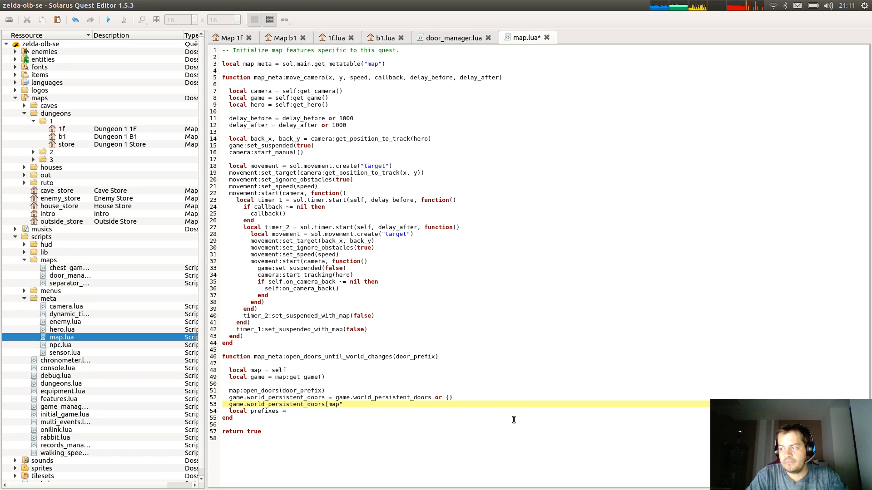
key("BackSpace")
type(":get+")
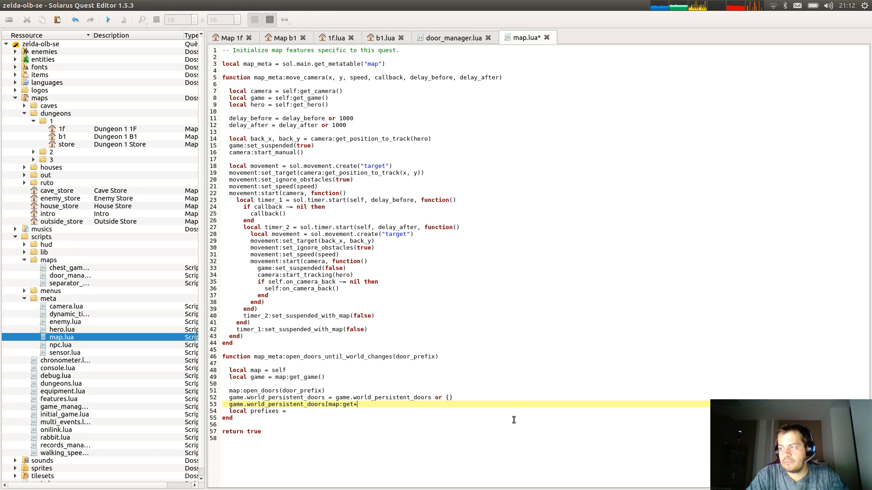
key("BackSpace")
key("BackSpace")
key("BackSpace")
type("_")
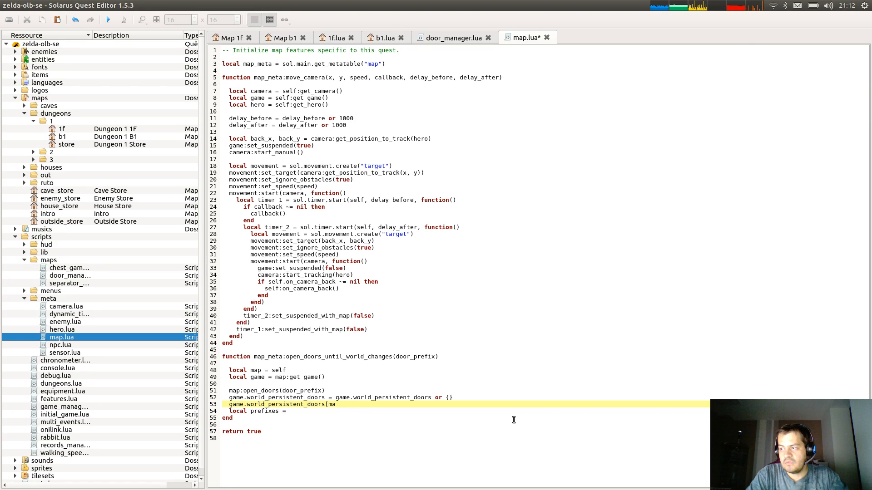
type("id")
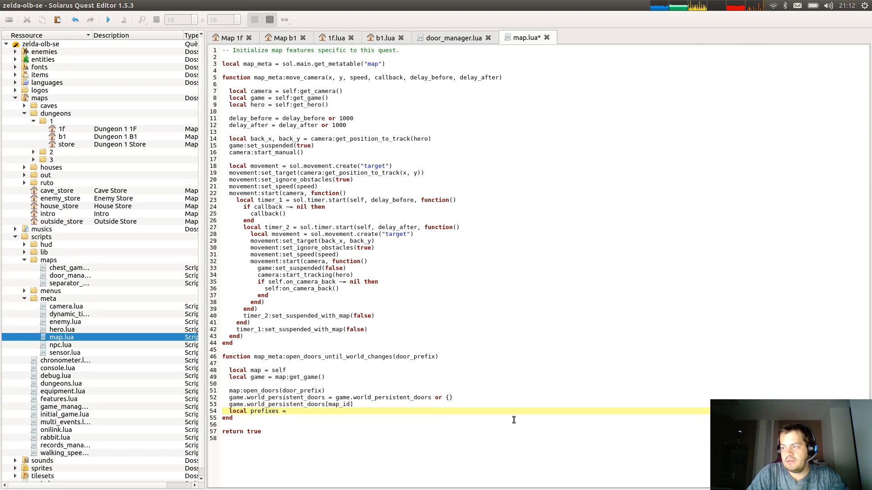
Declare local map_id = map:get_id() directly below the local game line of the new function.
key("Up")
key("Up")
key("Up")
key("Return")
key("Up")
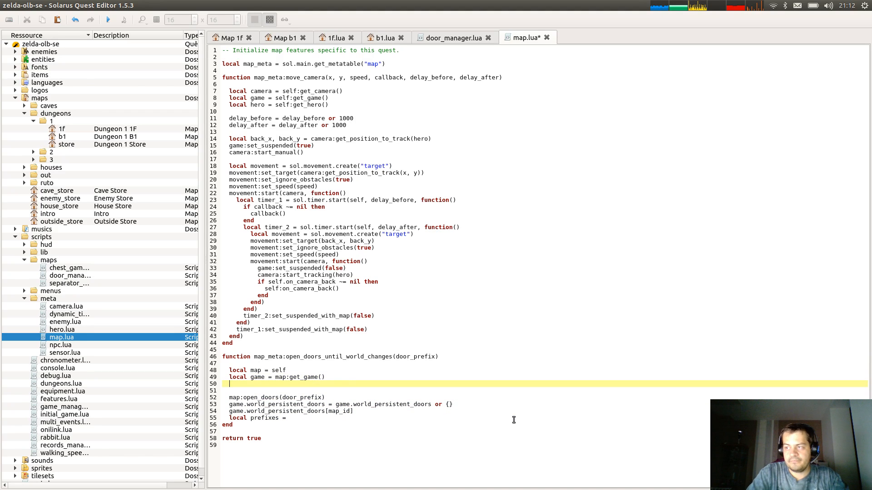
type("local map_id = map:get_id)")
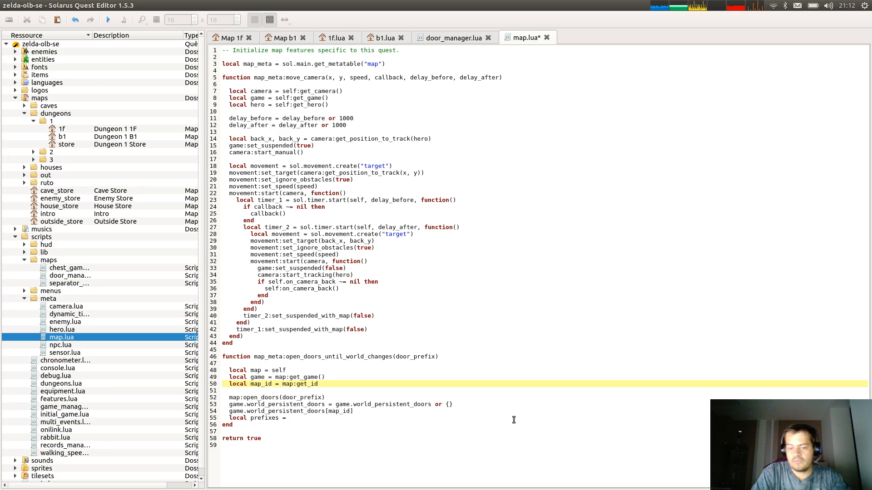
key("Left")
type("(")
Assign game.world_persistent_doors[map_id] or {} to the game.world_persistent_doors[map_id] entry and save the script.
key("Down")
key("Down")
key("Down")
key("Down")
key("Down")
key("Up")
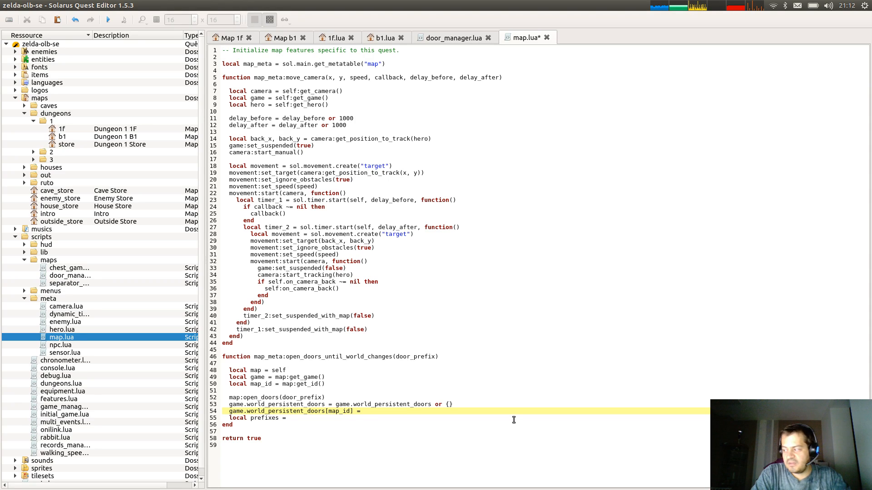
type("game.world_persistent_doors")
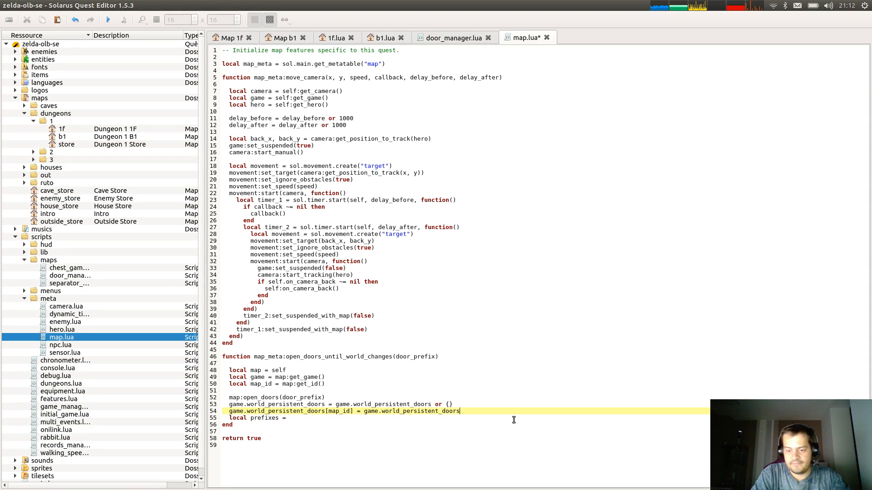
type("[map_id] or {")
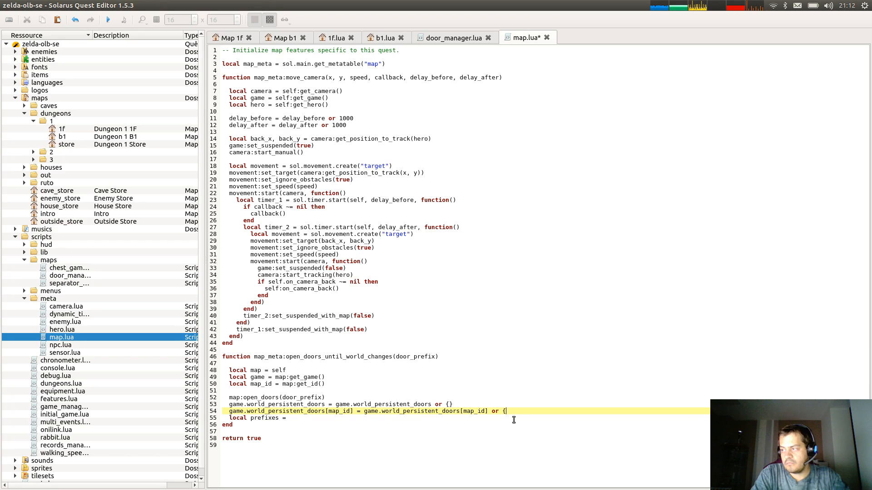
type("}")
key("ctrl+s")
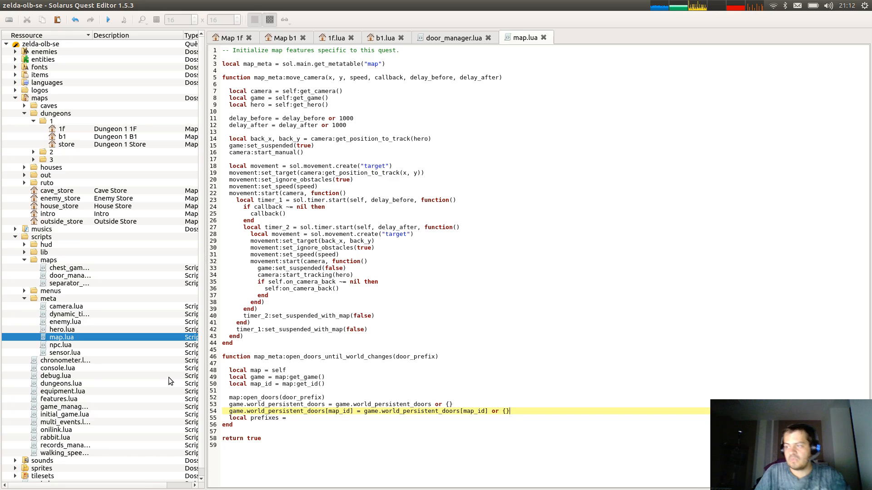
Complete the local prefixes declaration with a copy of game.world_persistent_doors[map_id] from the line above.
double_click(235, 410)
left_click_drag(235, 411, 357, 417)
key("ctrl+c")
left_click(357, 417)
key("ctrl+v")
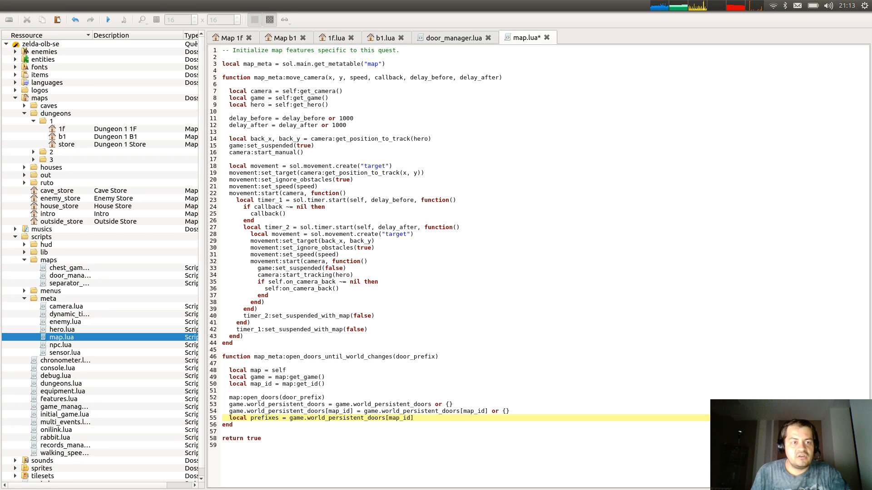
left_click(365, 283)
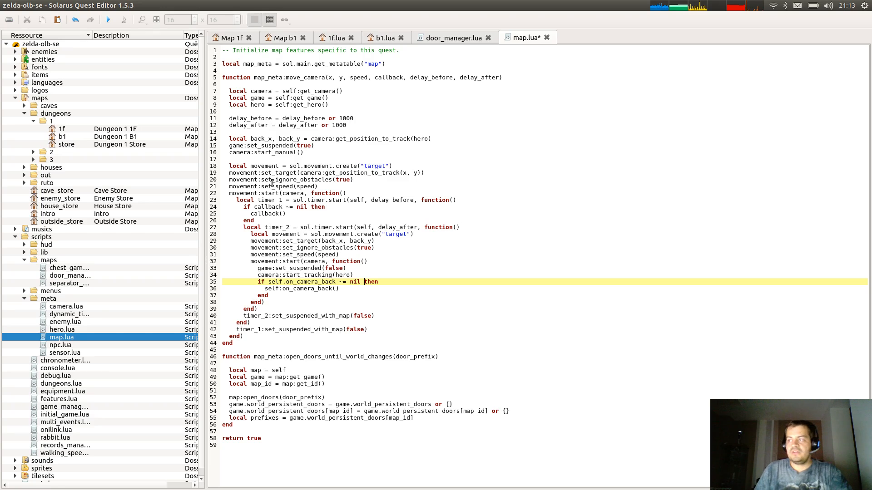
left_click(257, 236)
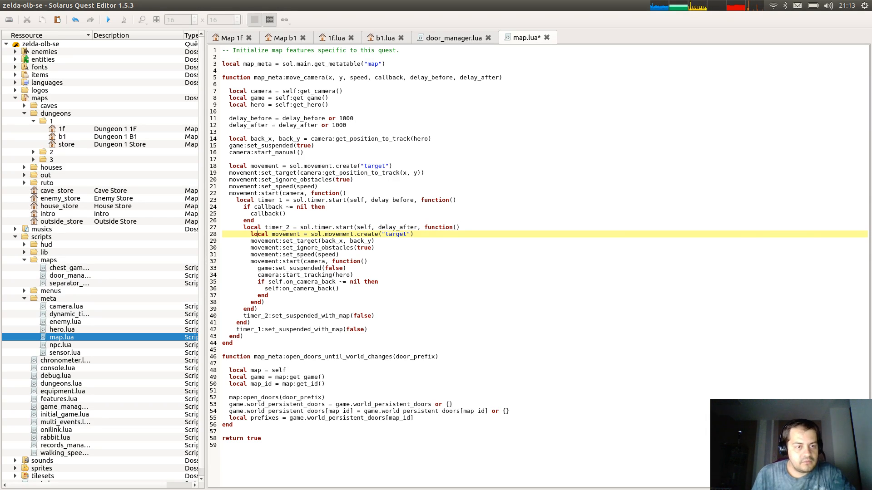
key("alt+Tab")
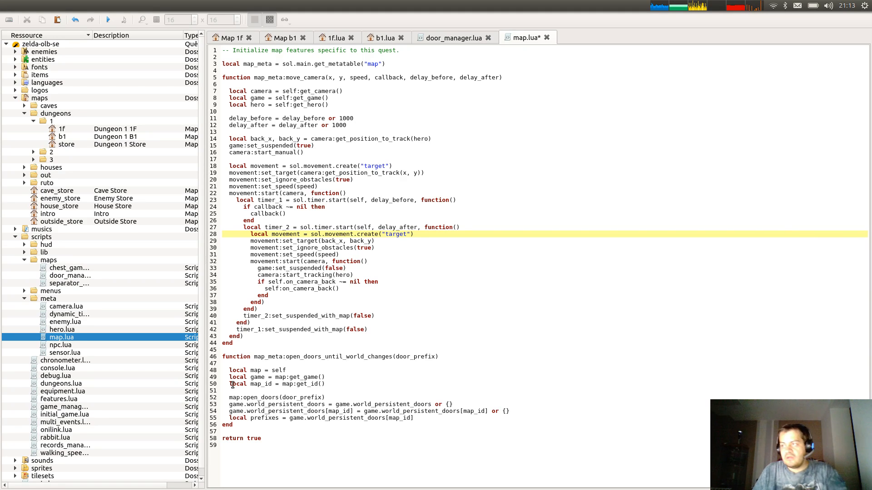
left_click(359, 277)
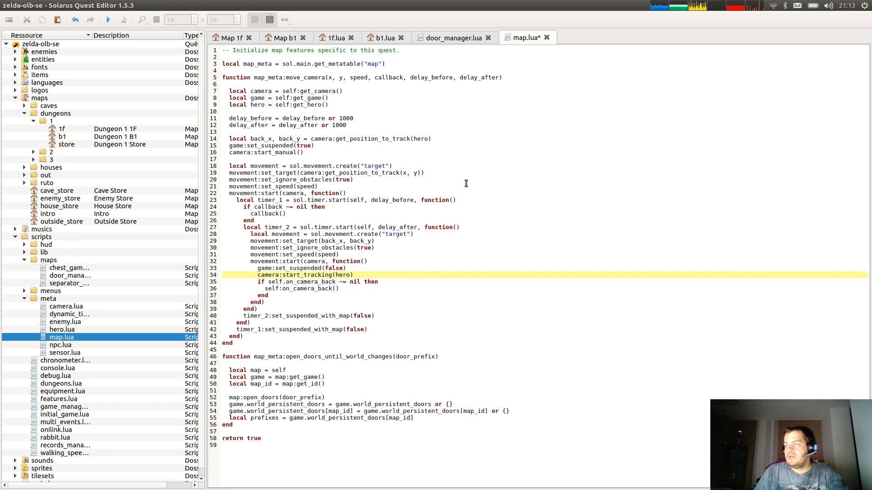
Save map.lua and place the cursor at the end of the local prefixes line.
key("ctrl+s")
left_click(435, 417)
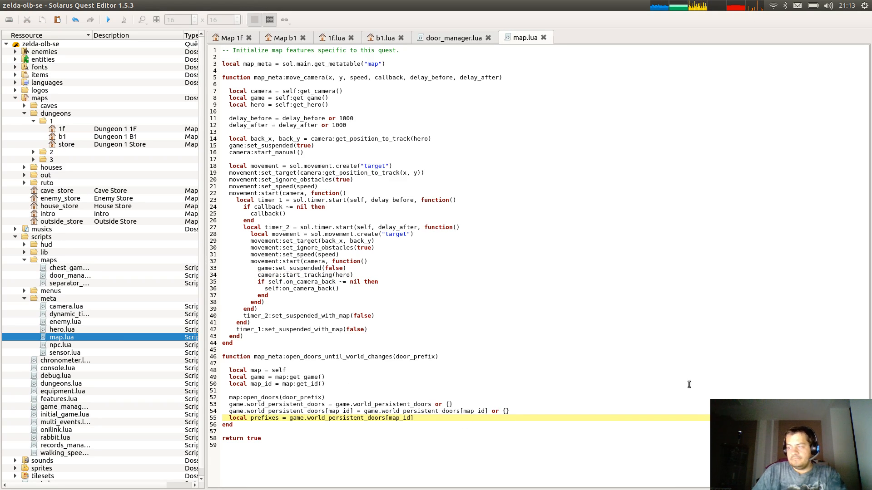
Add the line prefixes[door_prefix] = true below the local prefixes declaration and save map.lua.
key("Return")
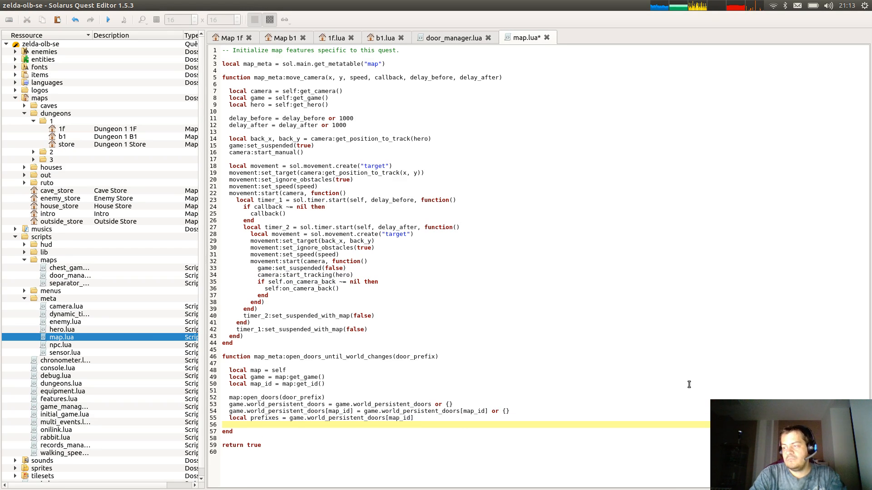
type("prefixe")
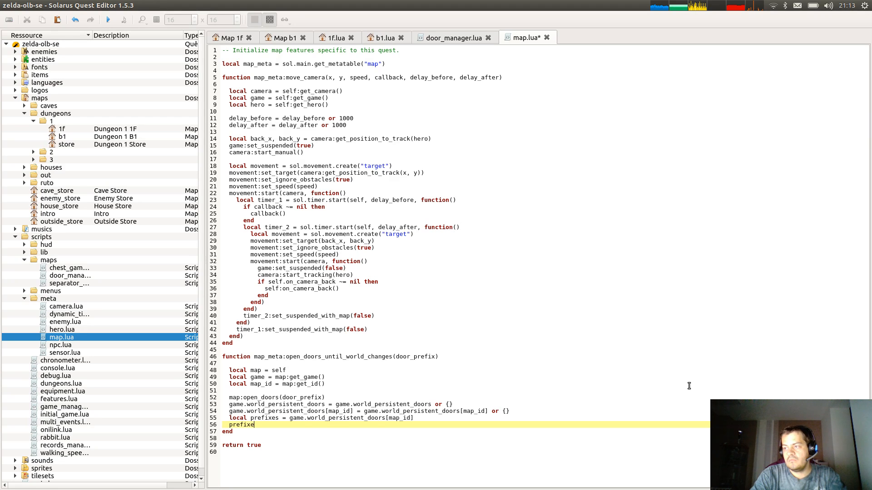
type("s[do")
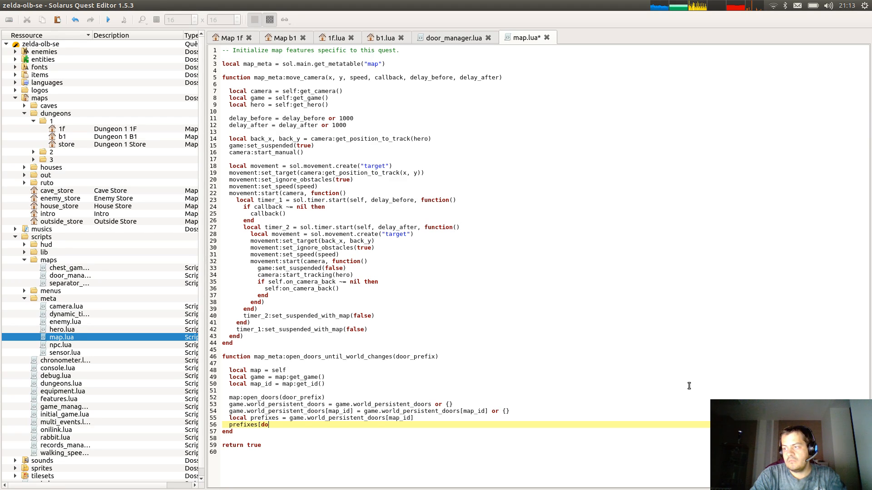
type("or_prefix] = true")
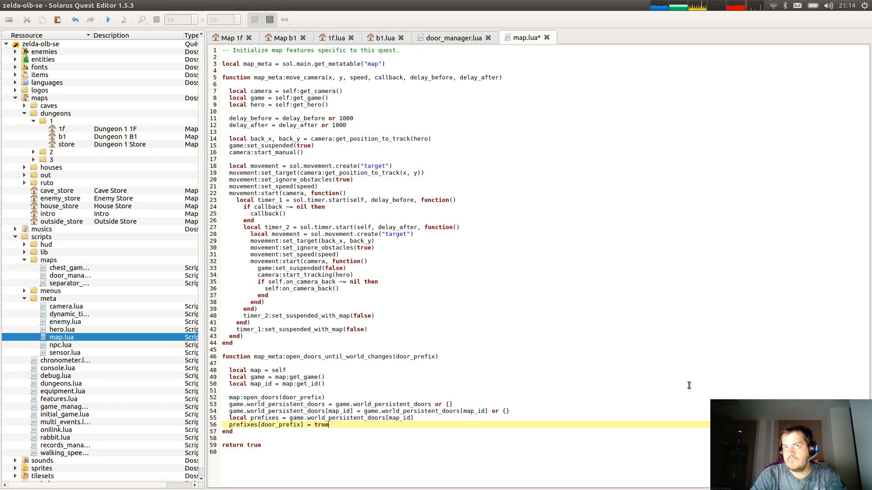
key("ctrl+s")
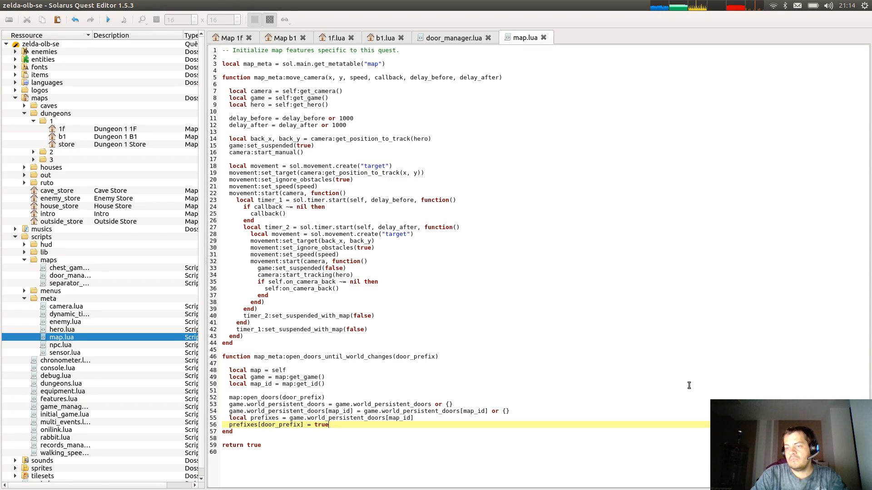
Review the open_doors_until_world_changes function, checking how door_prefix is recorded in the prefixes table.
key("Up")
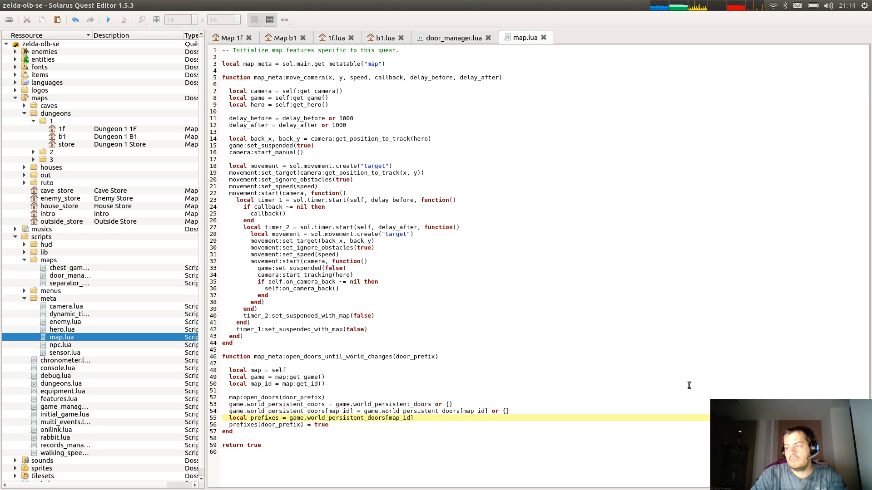
key("ctrl+Left")
key("ctrl+Left")
key("Down")
key("Down")
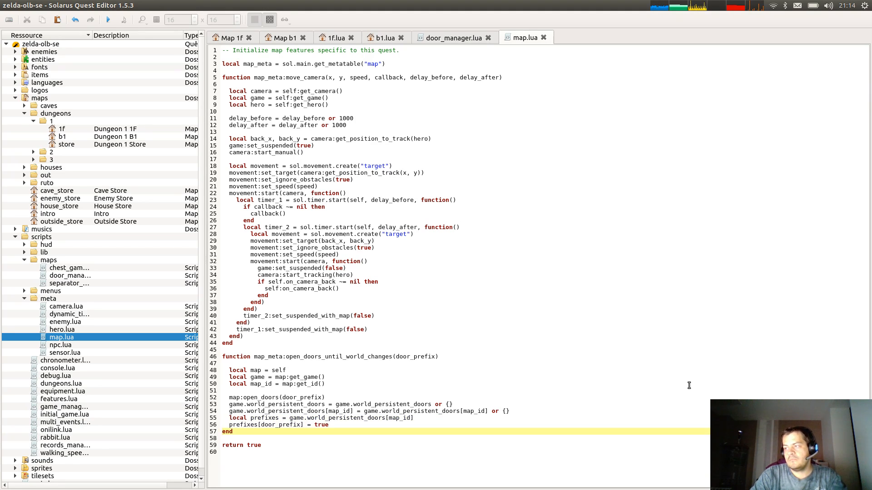
key("Home")
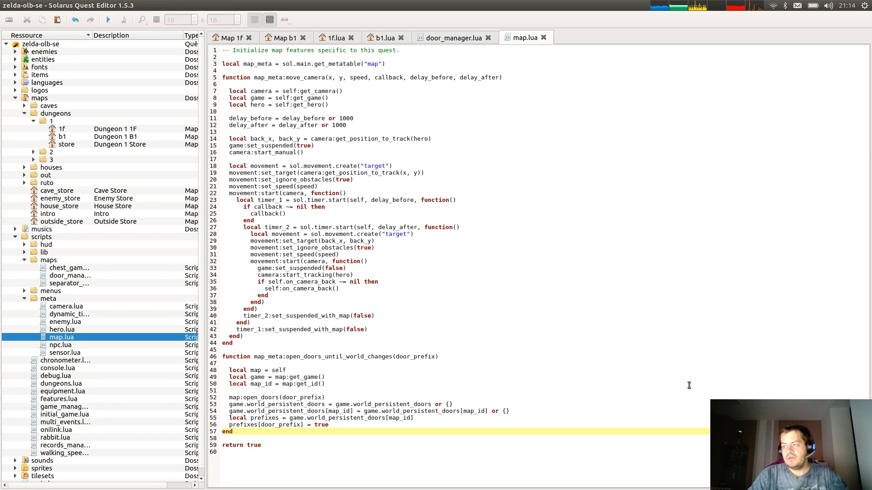
left_click(253, 356)
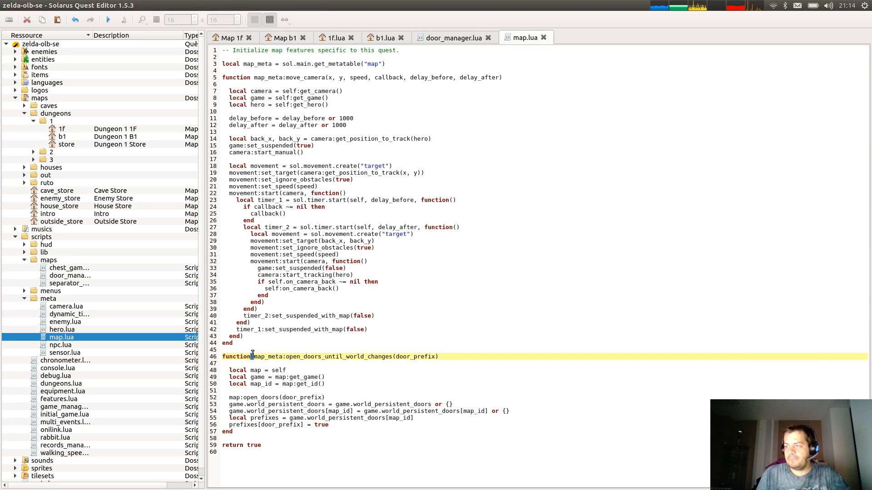
left_click(253, 352)
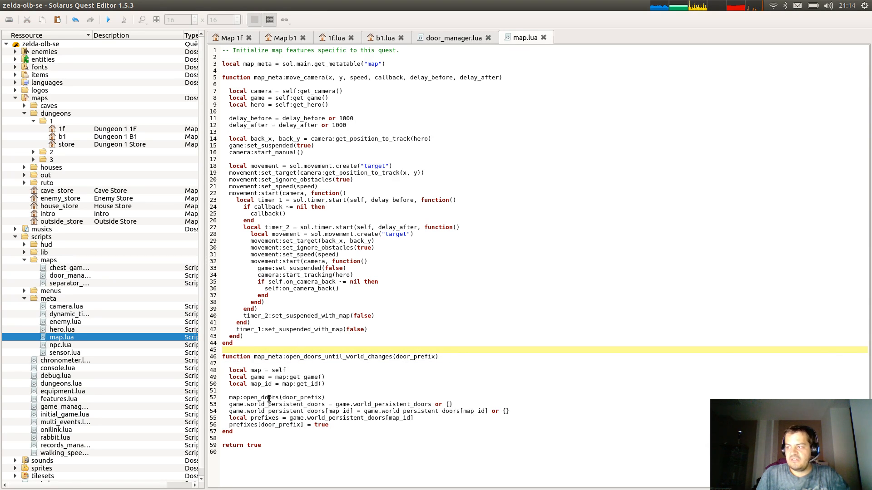
double_click(285, 425)
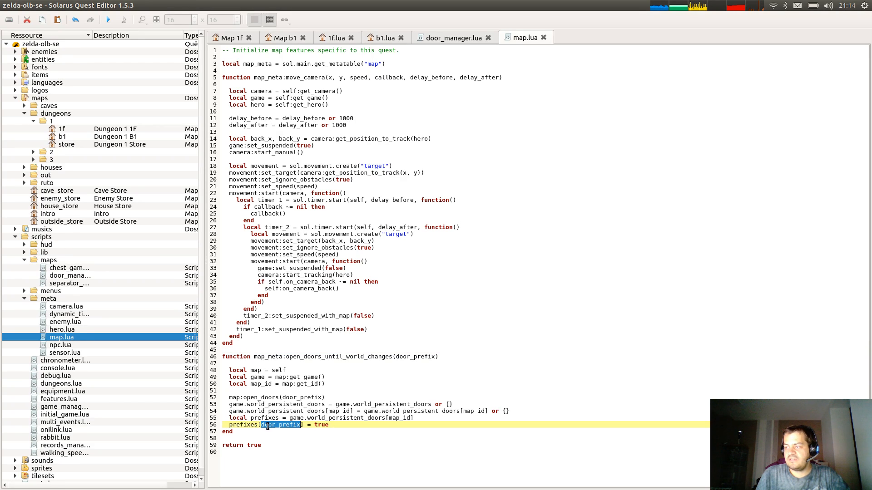
left_click(291, 426)
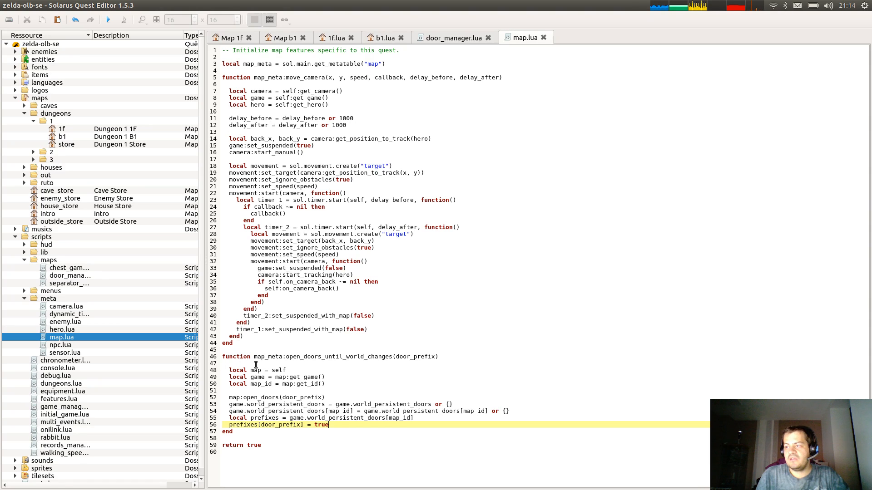
left_click(308, 432)
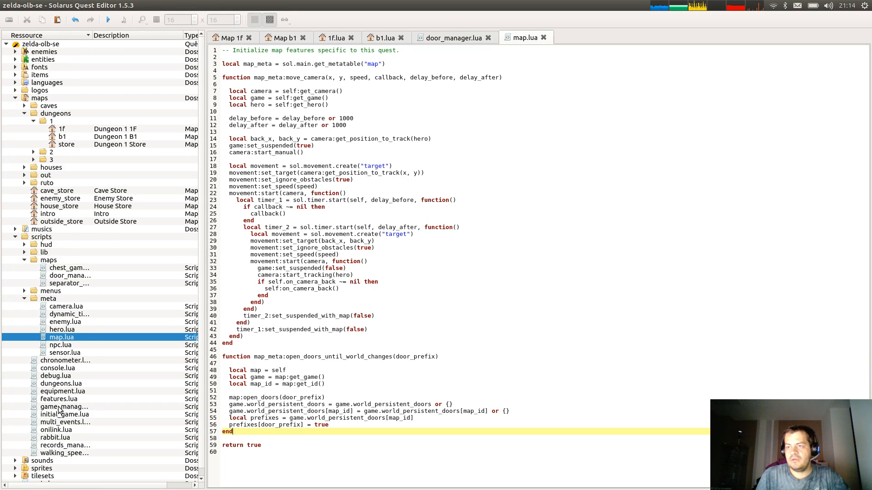
Look through game_manager.lua for any code handling world changes, closing it and returning to map.lua when done.
double_click(60, 408)
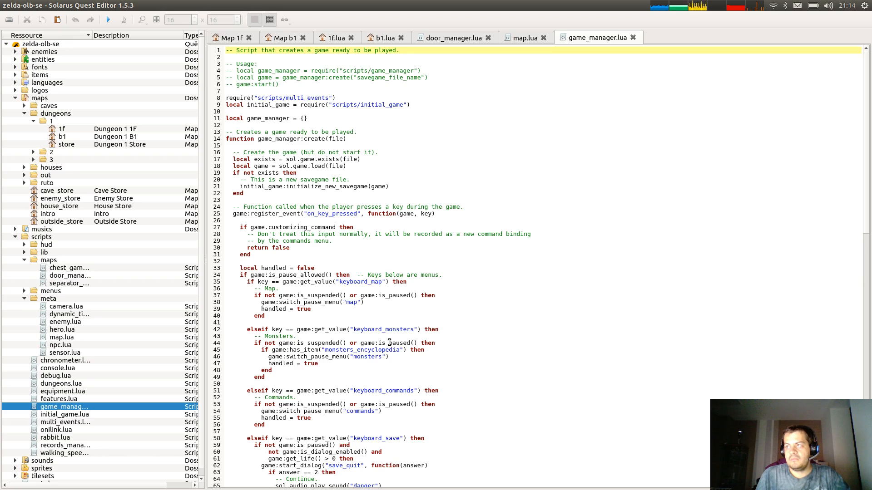
left_click(403, 301)
scroll(403, 301, "down", 20)
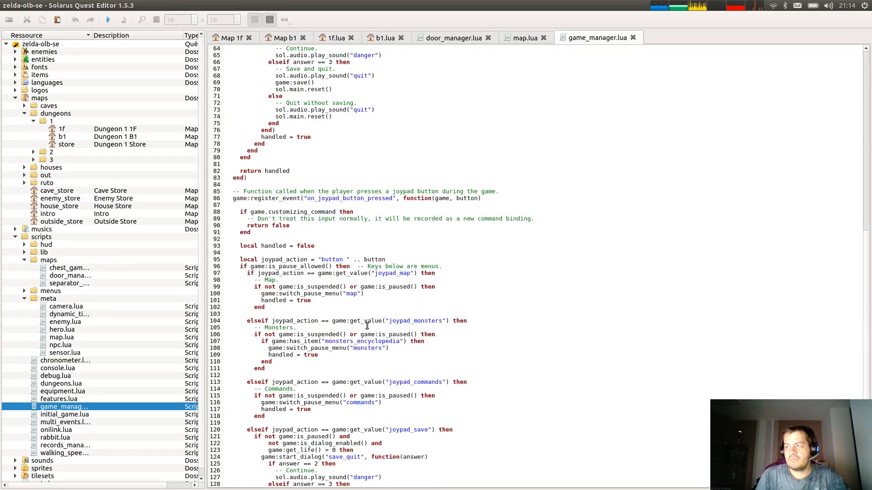
scroll(307, 245, "down", 8)
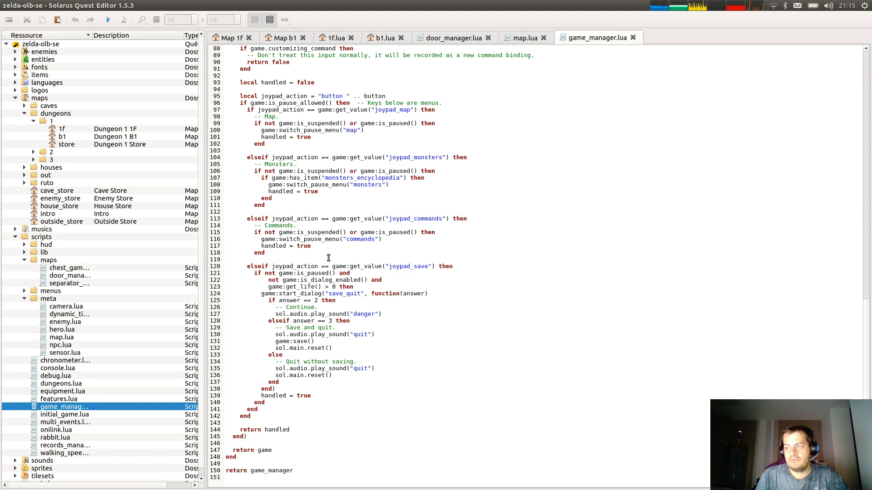
scroll(322, 264, "up", 20)
scroll(414, 248, "up", 3)
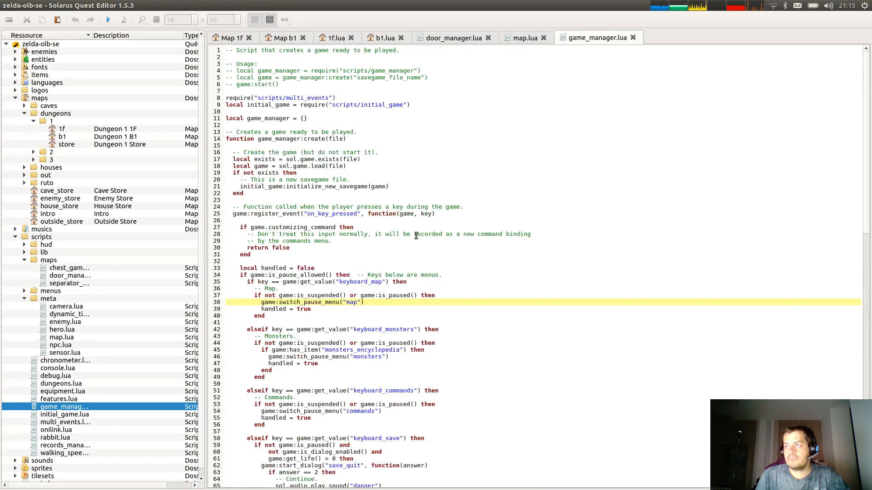
left_click(634, 38)
left_click(569, 336)
left_click(303, 486)
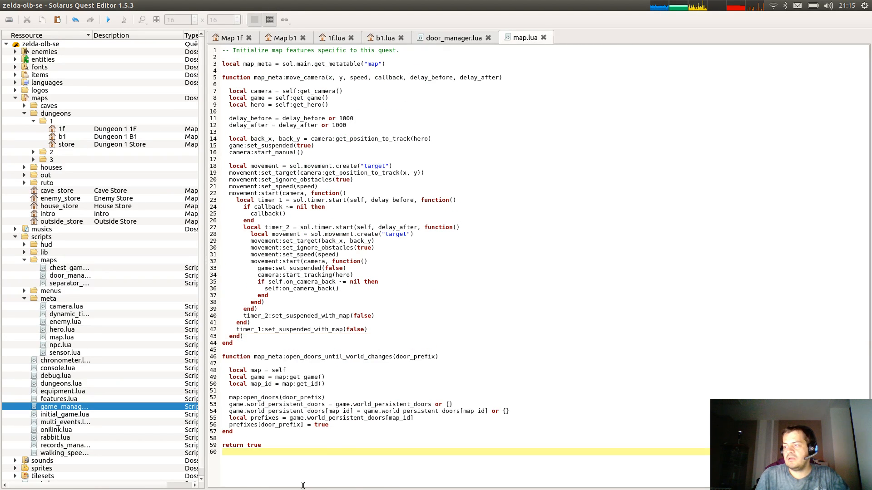
Insert two blank lines between the end of open_doors_until_world_changes and return true, and save map.lua.
left_click(360, 438)
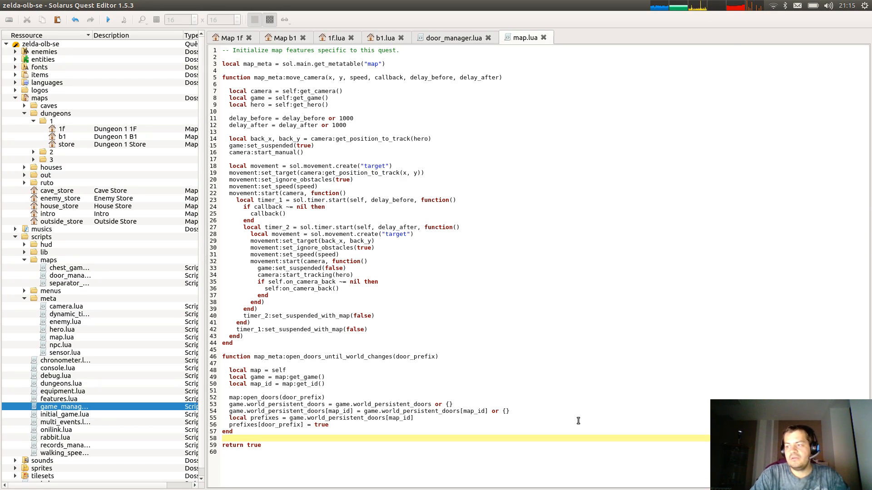
key("Return")
key("Up")
key("Return")
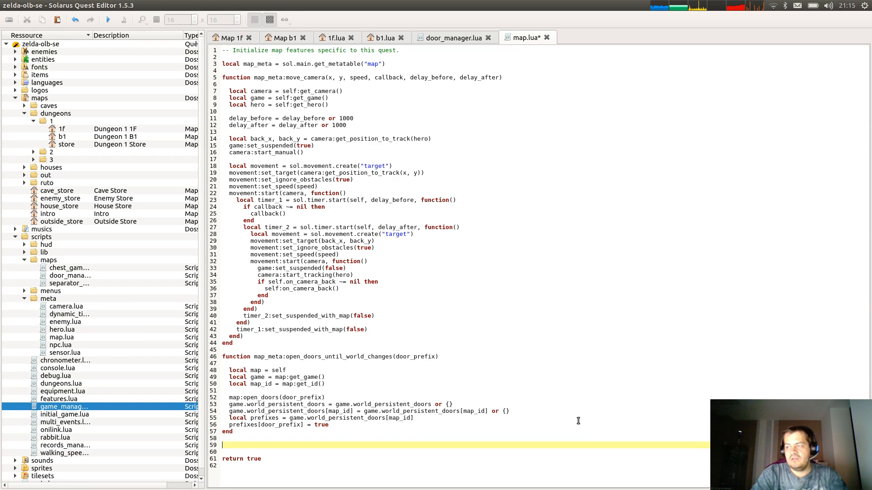
type("f")
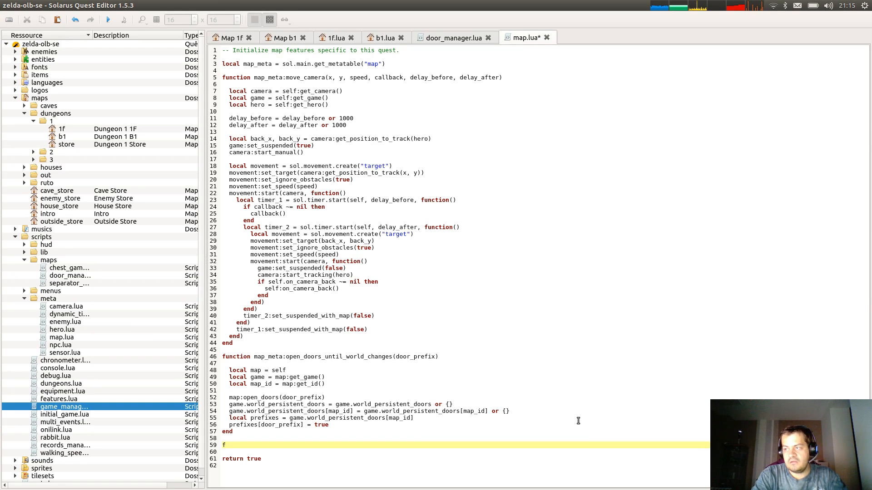
key("BackSpace")
key("ctrl+s")
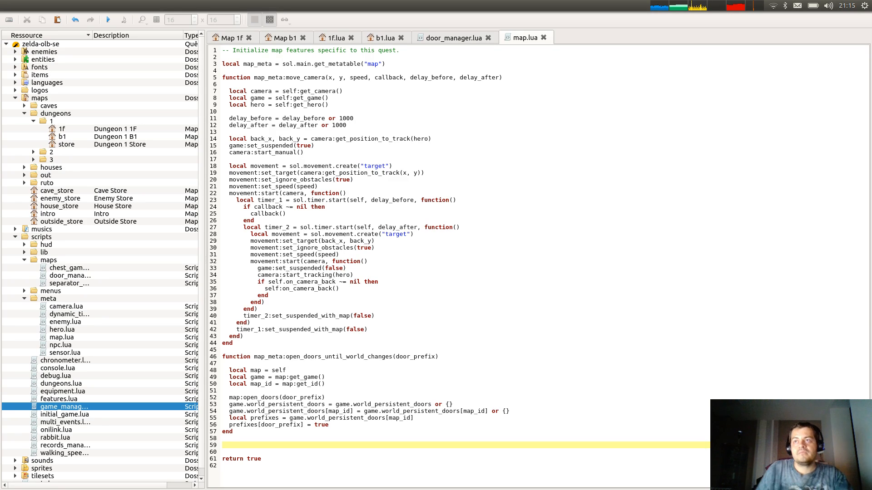
Open the torch entity's script and examine how on_created reads the saved state from game.lit_torches_by_map.
left_click(15, 60)
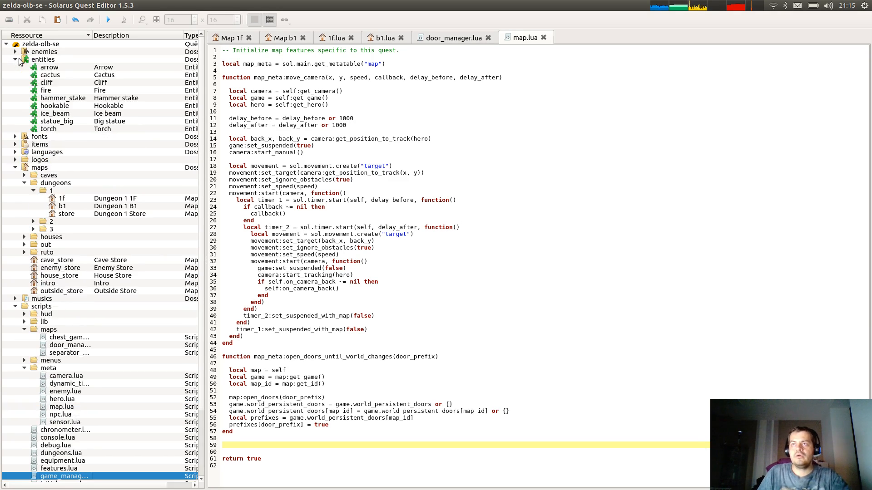
double_click(49, 129)
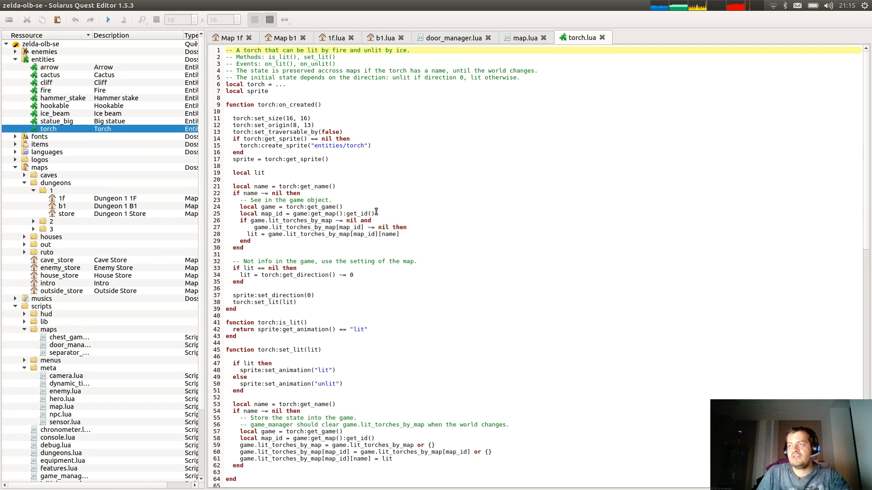
left_click(382, 172)
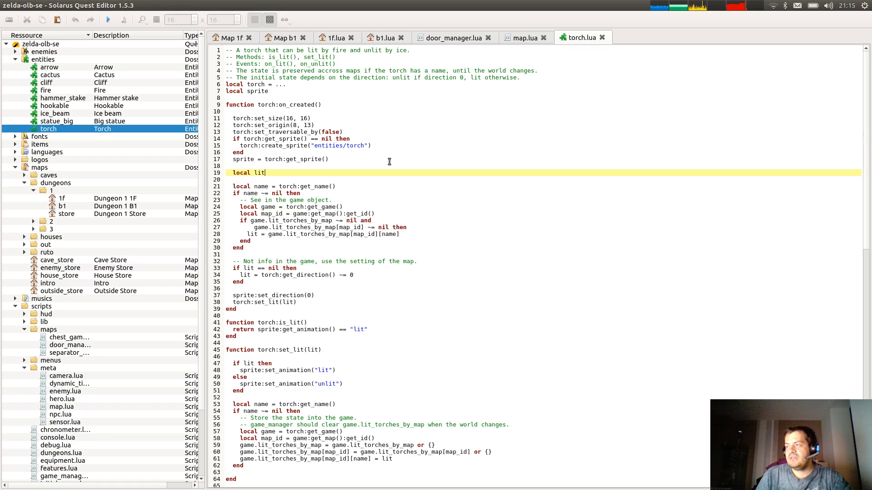
left_click(262, 228)
left_click_drag(255, 228, 351, 234)
left_click(311, 228)
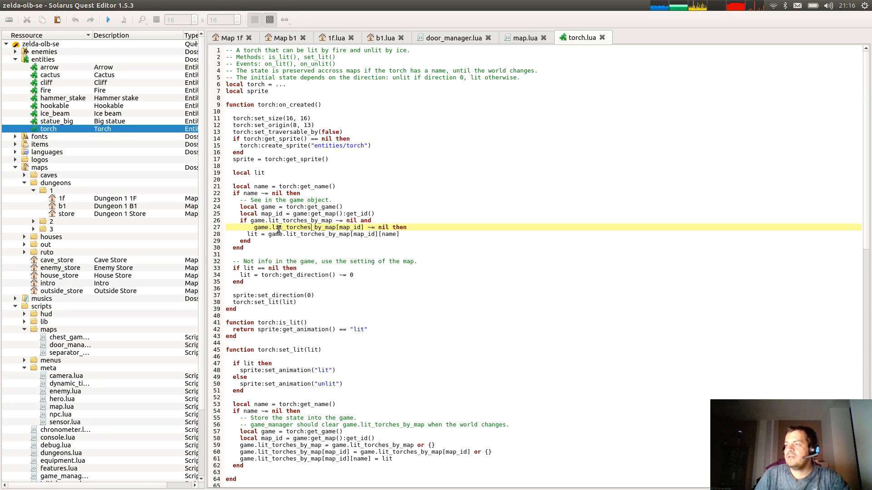
left_click_drag(273, 227, 364, 227)
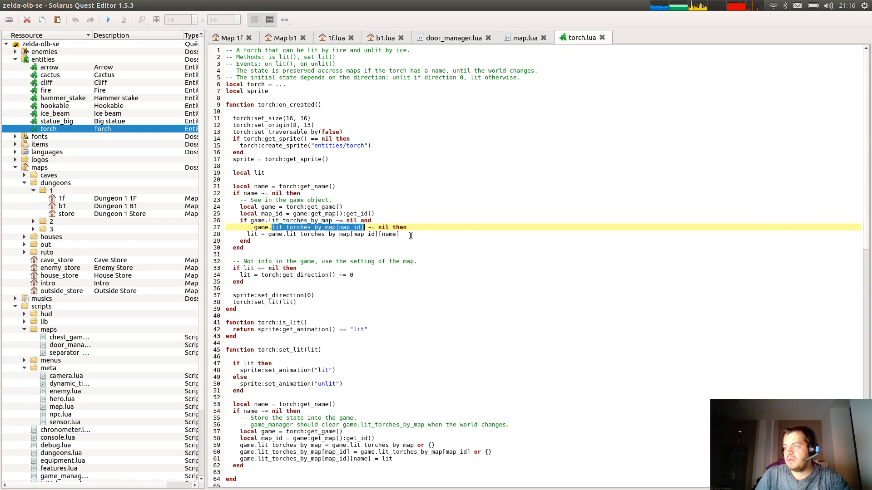
left_click(419, 241)
left_click_drag(424, 234, 268, 236)
left_click(429, 236)
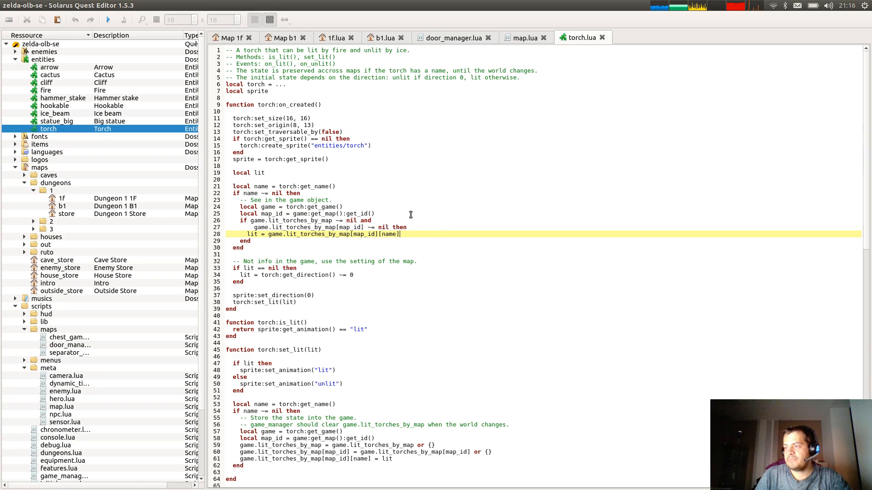
Examine the on_map_changed event at the end of torch.lua, including its world_changed condition and the reset of game.lit_torches_by_map.
scroll(422, 218, "down", 20)
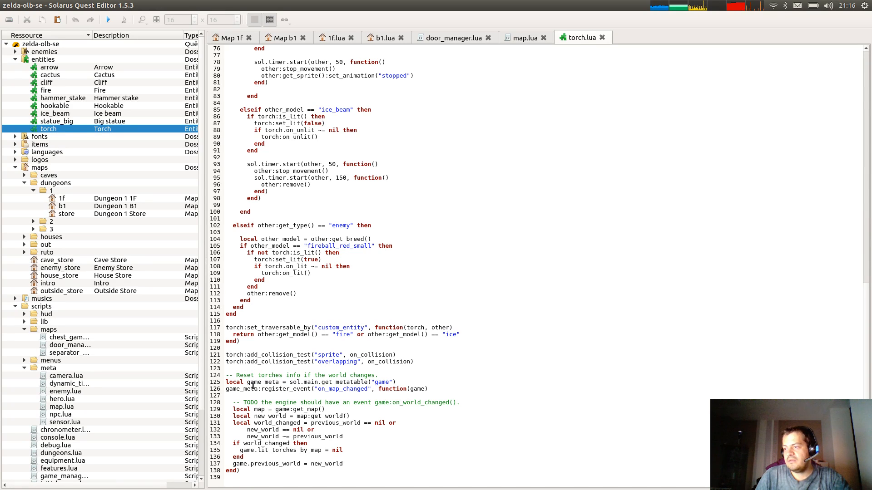
left_click(336, 390)
double_click(336, 389)
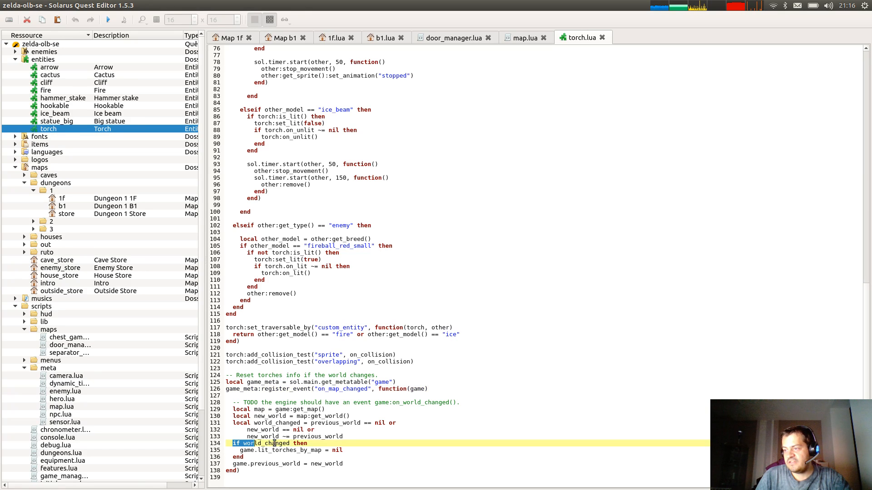
left_click_drag(233, 444, 320, 443)
left_click_drag(240, 451, 365, 449)
left_click(365, 449)
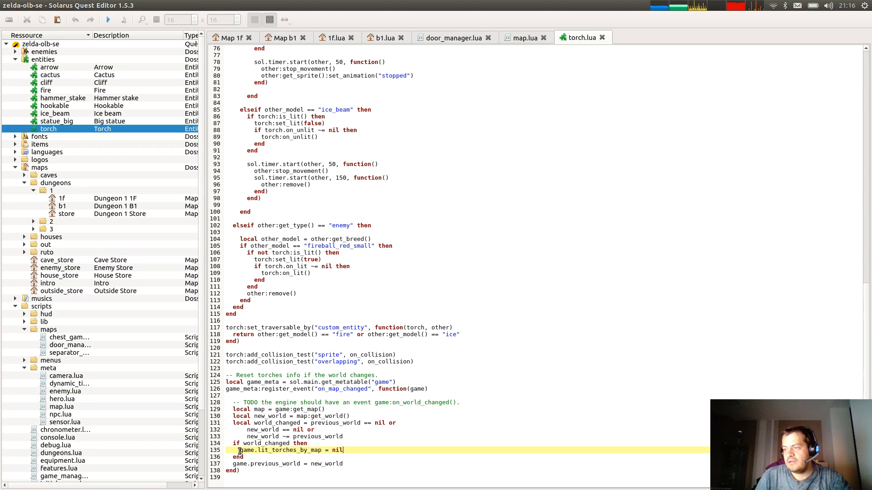
left_click(352, 464)
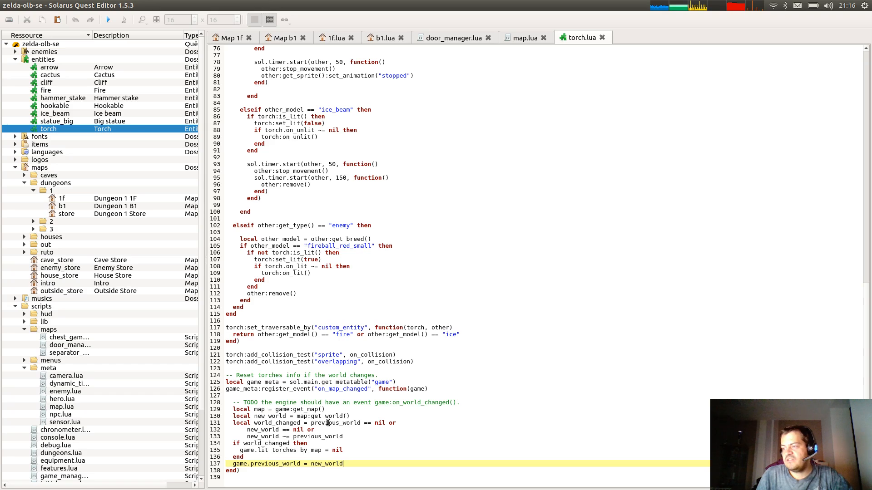
left_click_drag(310, 423, 382, 424)
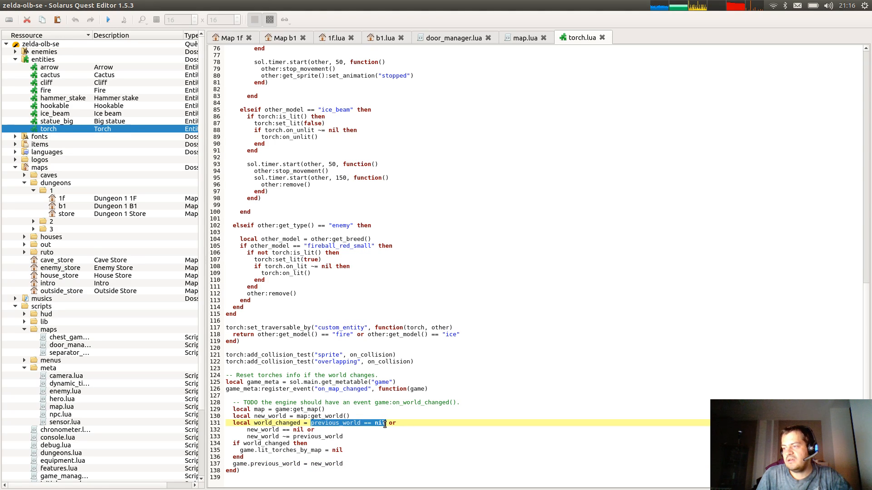
left_click(392, 423)
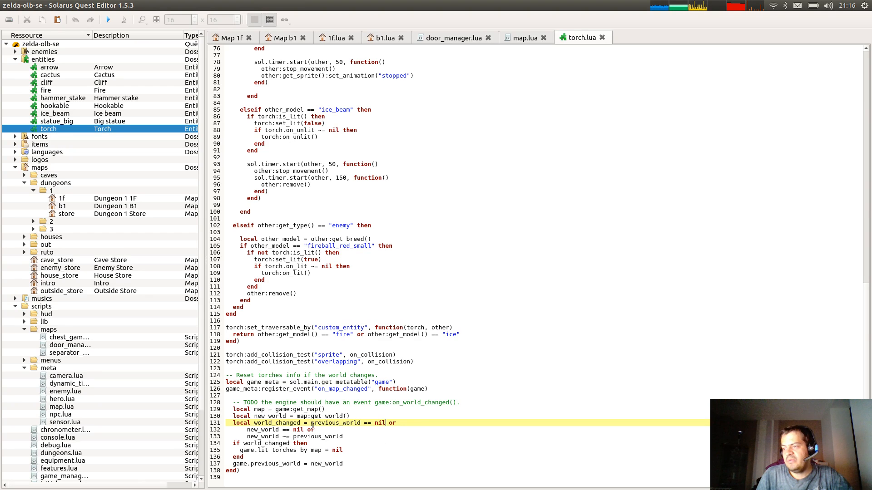
left_click_drag(291, 370, 372, 479)
left_click(371, 481)
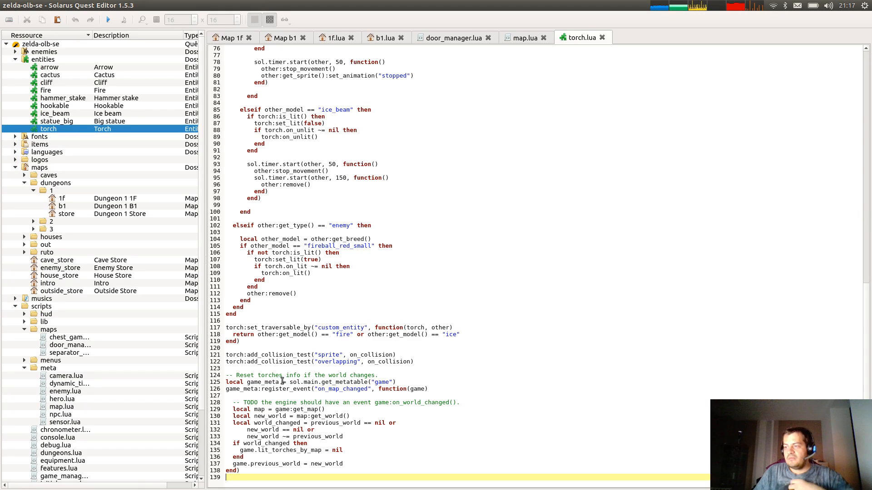
Copy the torches reset block with its on_map_changed event from the end of torch.lua into game_manager.lua, just above return game_manager.
left_click_drag(273, 369, 291, 477)
key("ctrl+c")
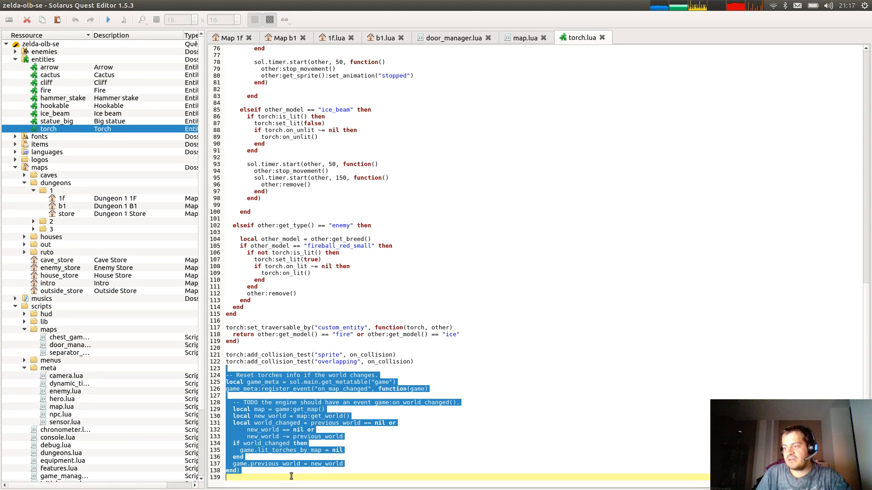
left_click(451, 38)
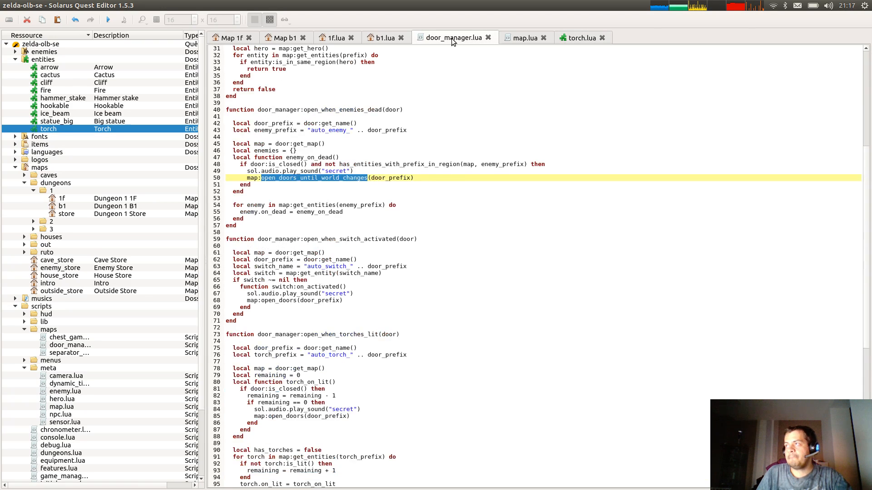
scroll(80, 428, "down", 3)
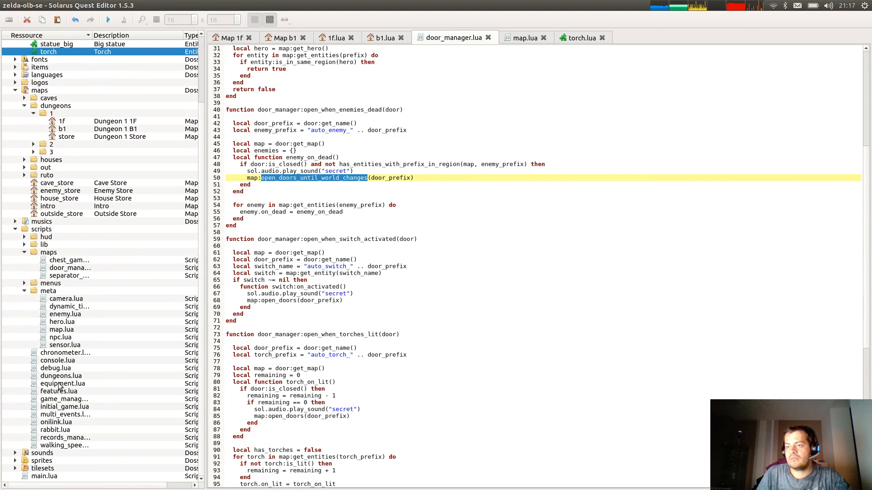
double_click(64, 400)
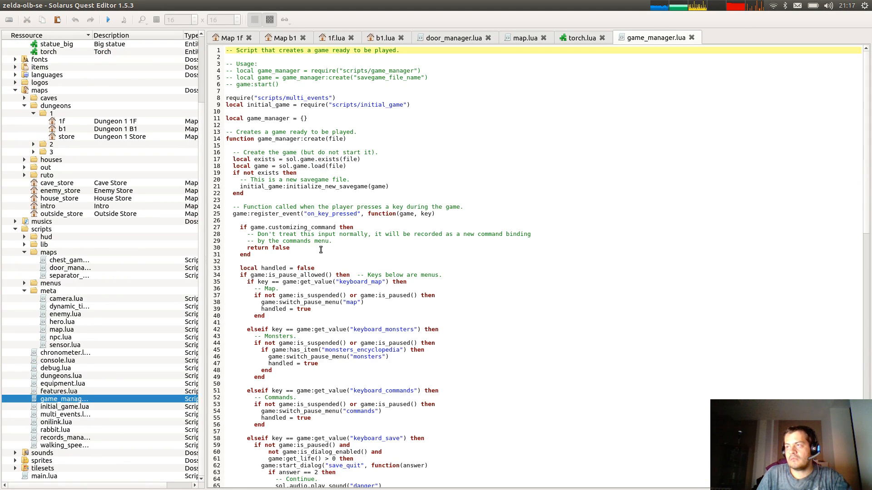
left_click(318, 158)
scroll(273, 159, "down", 20)
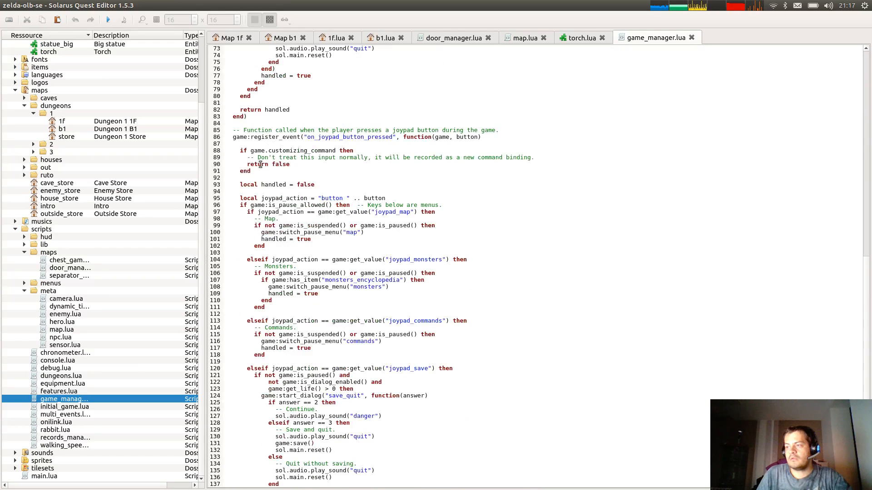
scroll(240, 142, "down", 5)
left_click(285, 464)
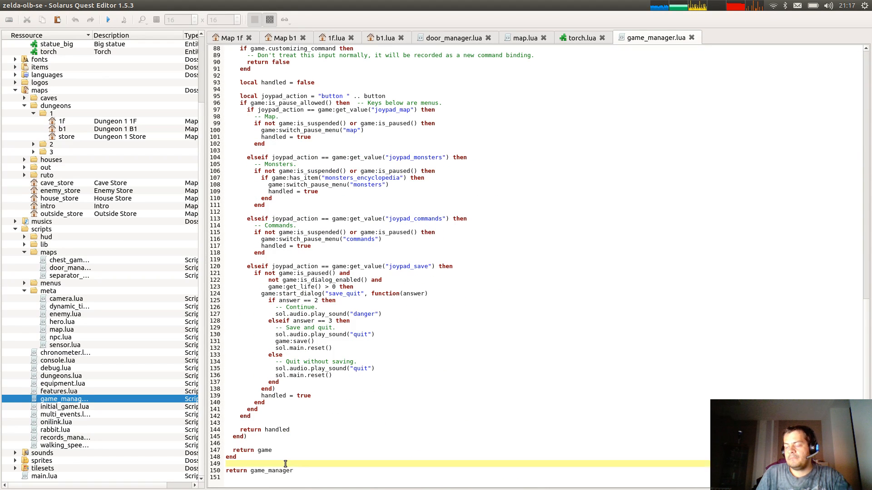
key("ctrl+v")
scroll(394, 353, "down", 1)
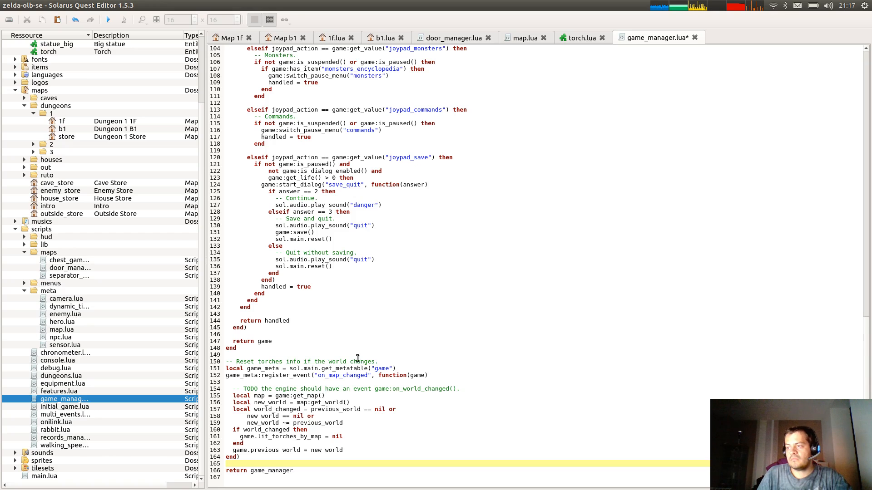
Replace the pasted block's heading comment text with "Detect when the world changes.".
left_click(236, 362)
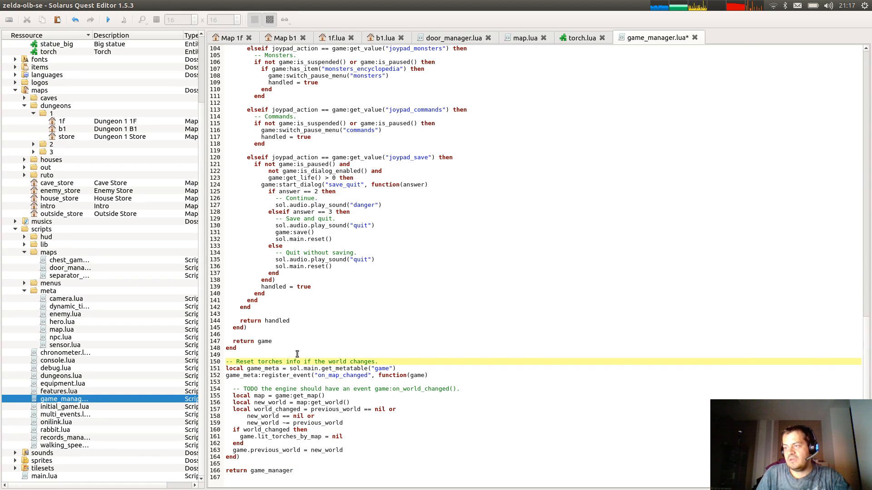
left_click_drag(236, 362, 408, 360)
type("Detect when the worl")
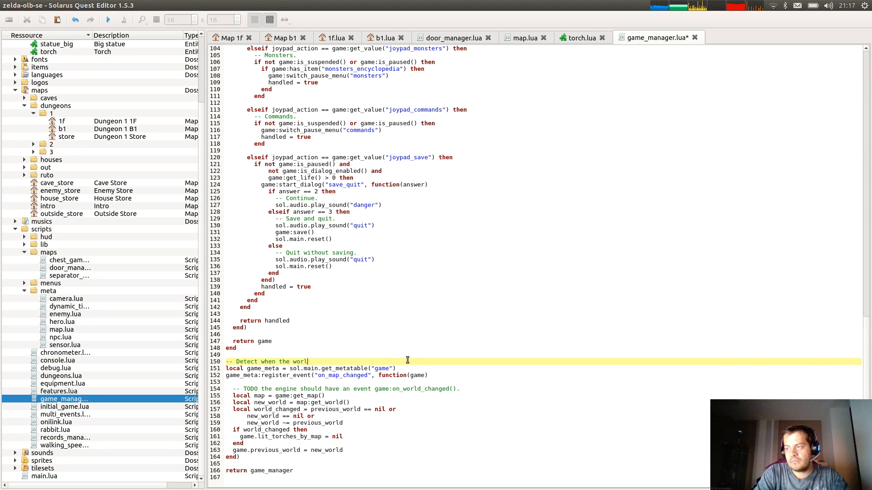
type("d changes.")
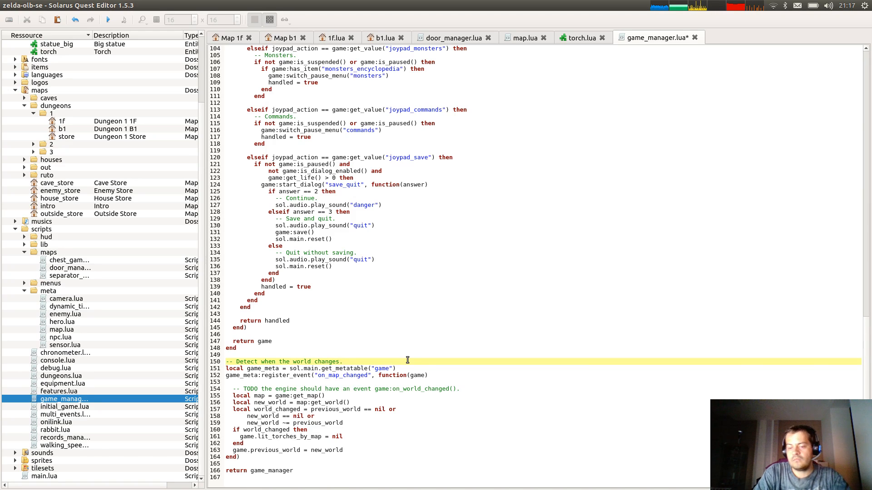
Examine the pasted on_map_changed event line by line, especially the three comparisons that make up world_changed.
key("Down")
key("Down")
key("Down")
key("Down")
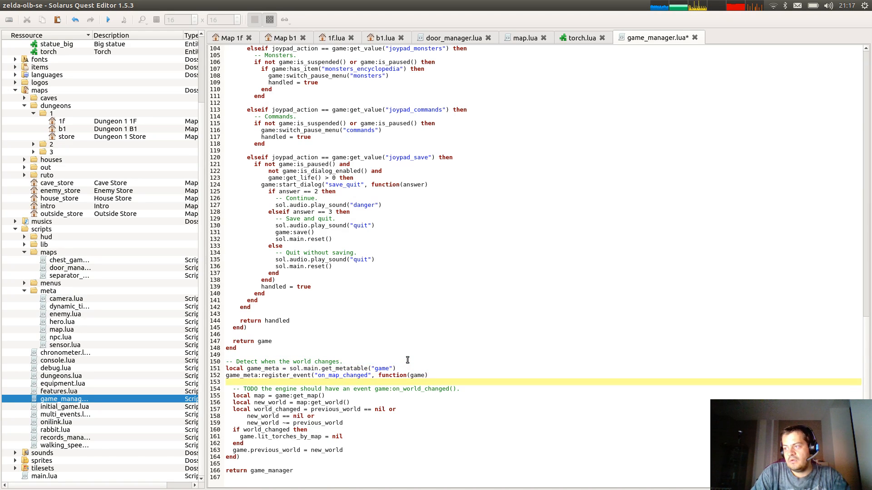
key("Down")
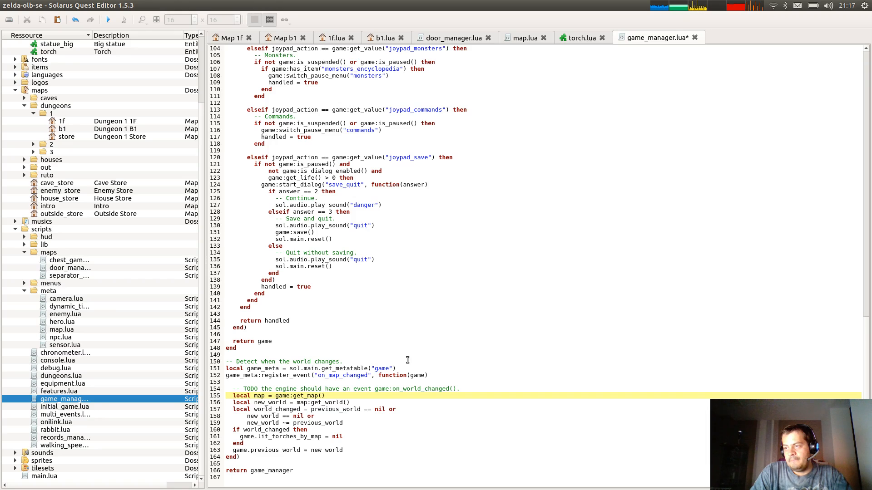
key("Down")
key("Down")
key("Down")
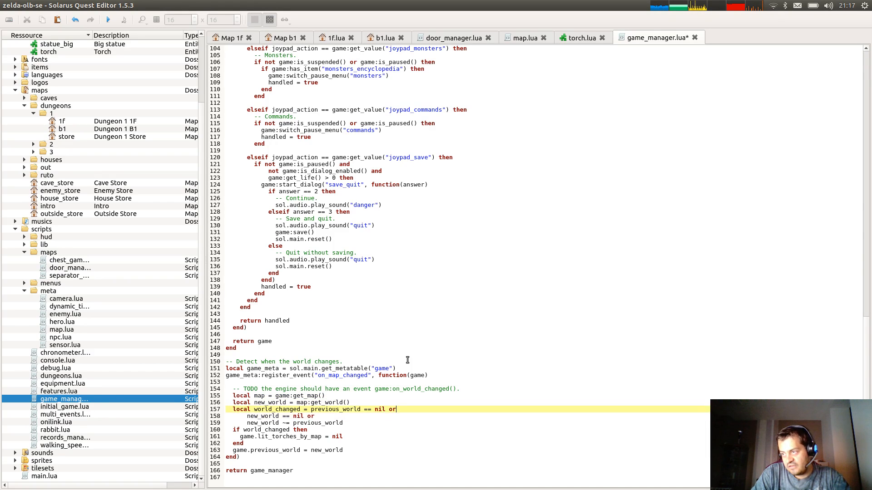
key("Up")
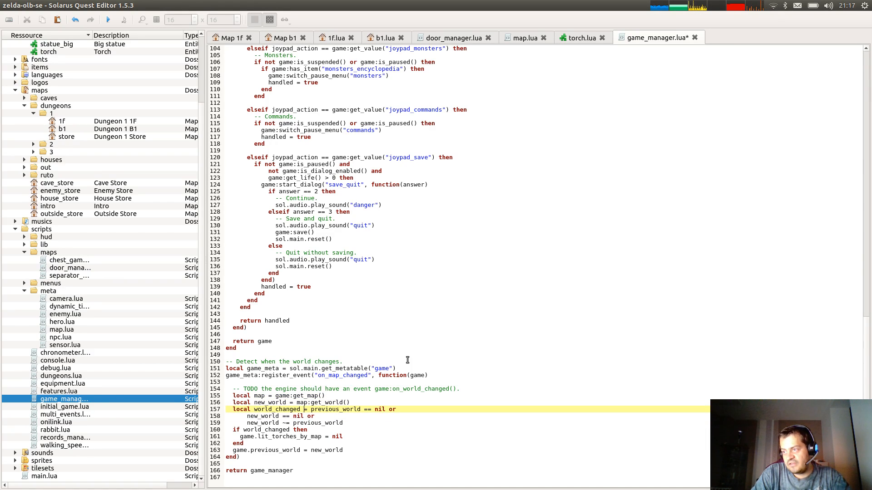
key("ctrl+shift+Right")
key("ctrl+shift+Right")
key("ctrl+shift+Right")
key("Down")
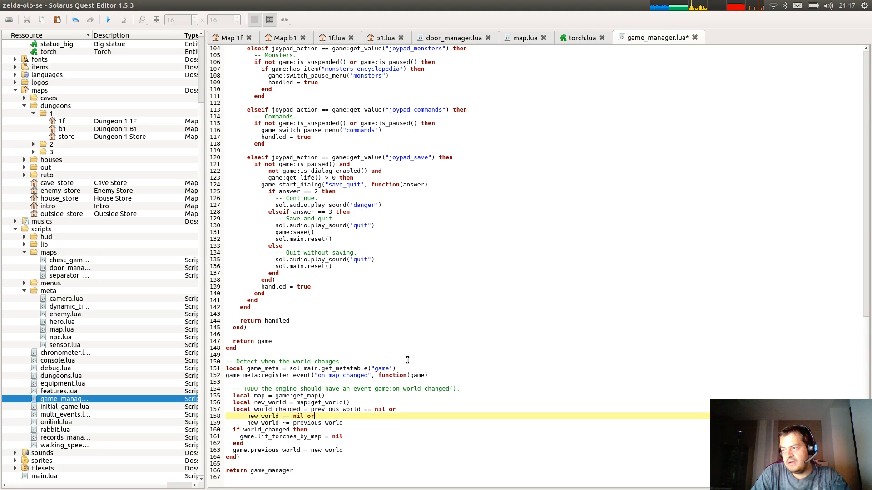
key("ctrl+shift+Left")
key("ctrl+shift+Left")
key("ctrl+shift+Left")
key("ctrl+shift+Left")
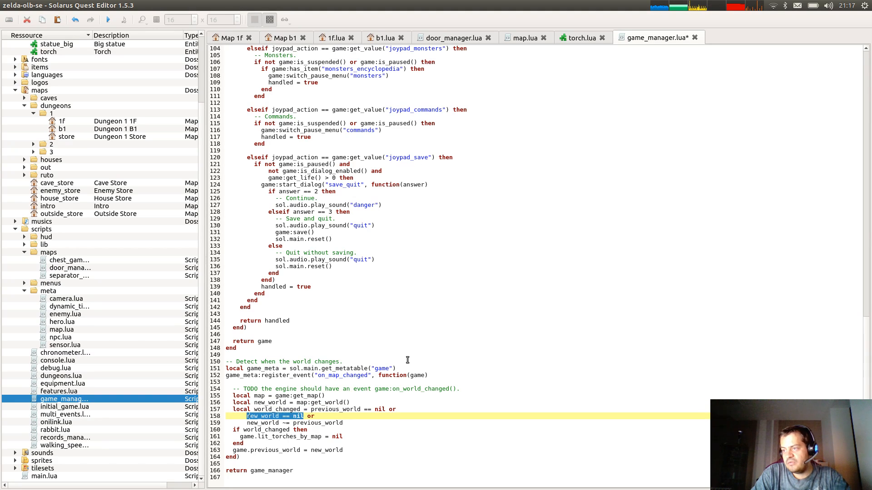
key("Down")
key("ctrl+shift+Right")
key("ctrl+shift+Right")
key("ctrl+shift+Right")
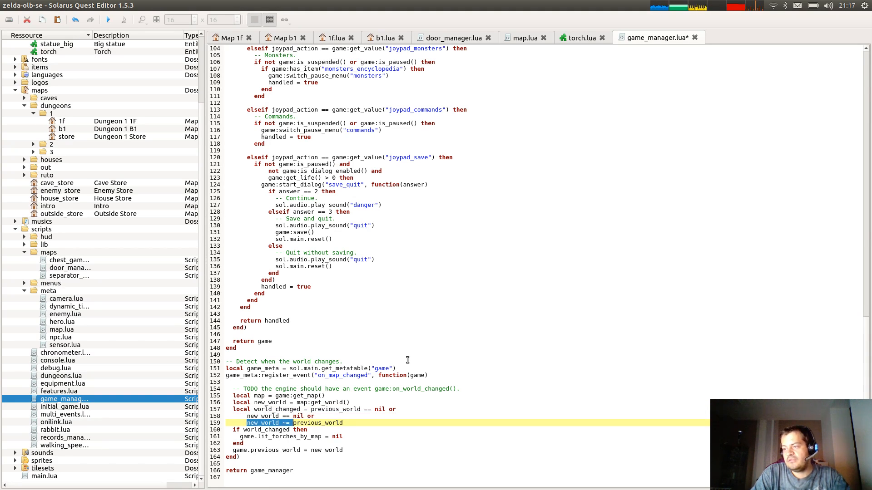
key("Down")
key("Down")
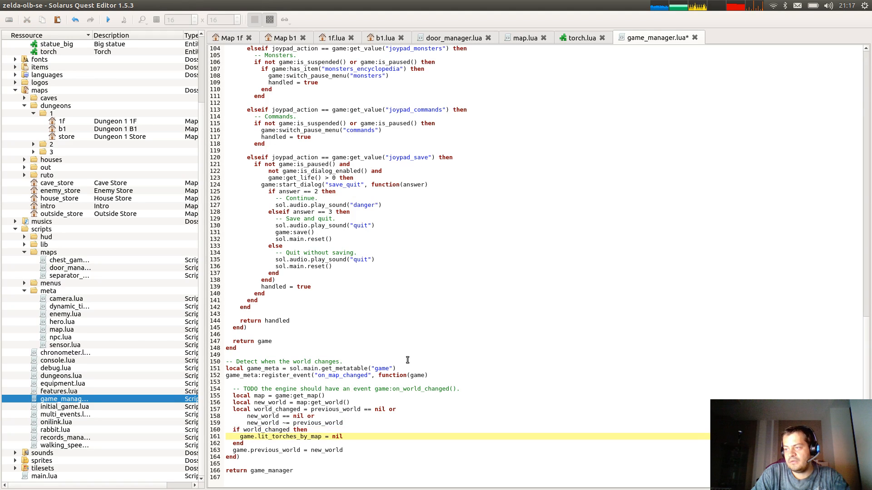
key("Up")
key("Left")
key("Left")
key("Left")
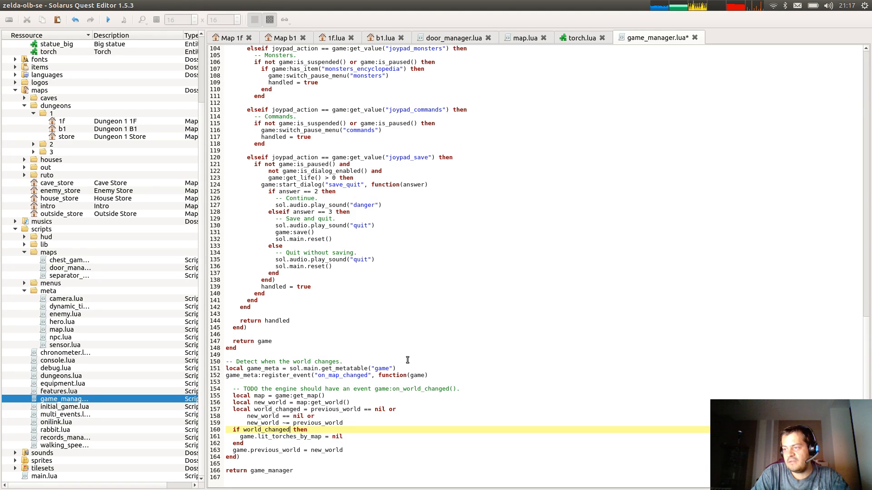
Copy and delete the game.lit_torches_by_map = nil line inside the world_changed block, and put it back in place.
key("Down")
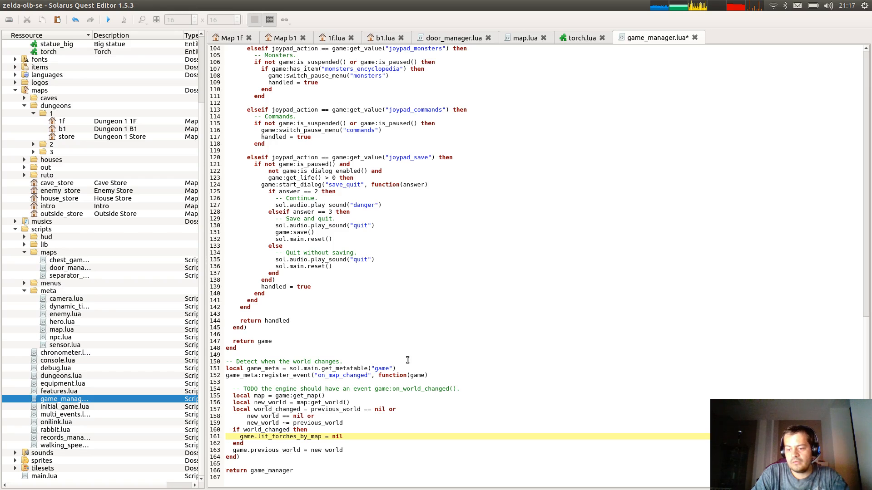
key("Down")
key("Down")
key("Down")
key("Down")
key("Down")
key("Down")
key("Up")
key("Up")
key("Up")
key("Up")
key("Up")
key("Up")
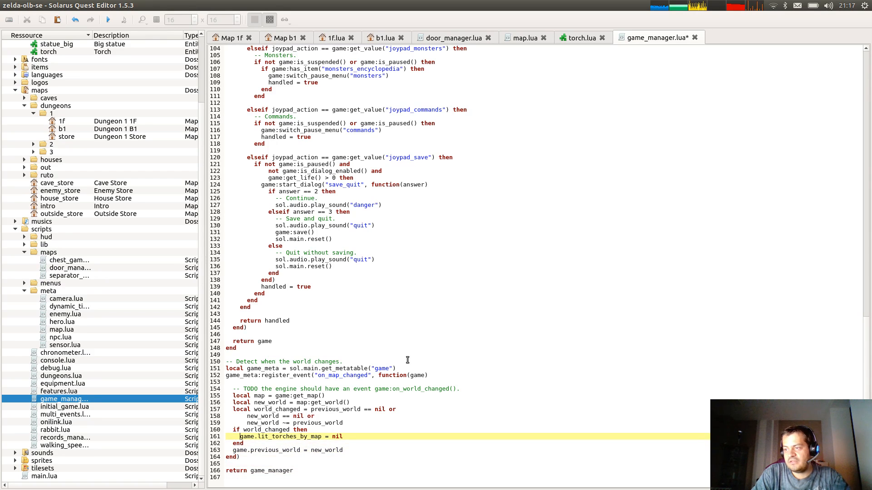
key("shift+End")
key("ctrl+c")
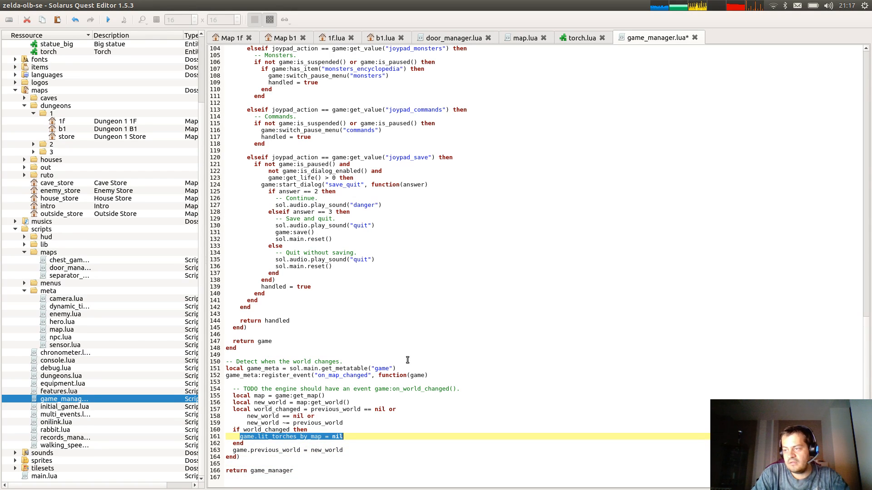
key("Delete")
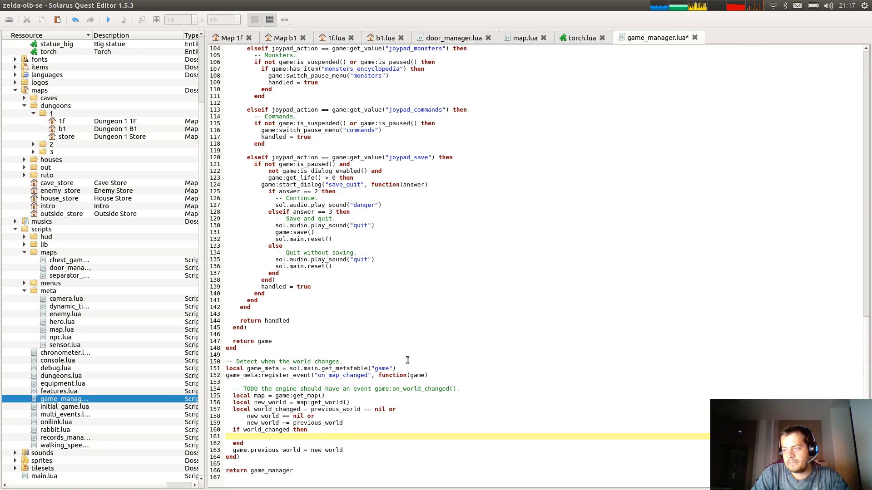
key("ctrl+v")
Cut the game.previous_world = new_world line, and undo the edits back to the block as pasted with its original comment.
key("Down")
key("Down")
key("Home")
key("shift+Down")
key("ctrl+x")
key("Up")
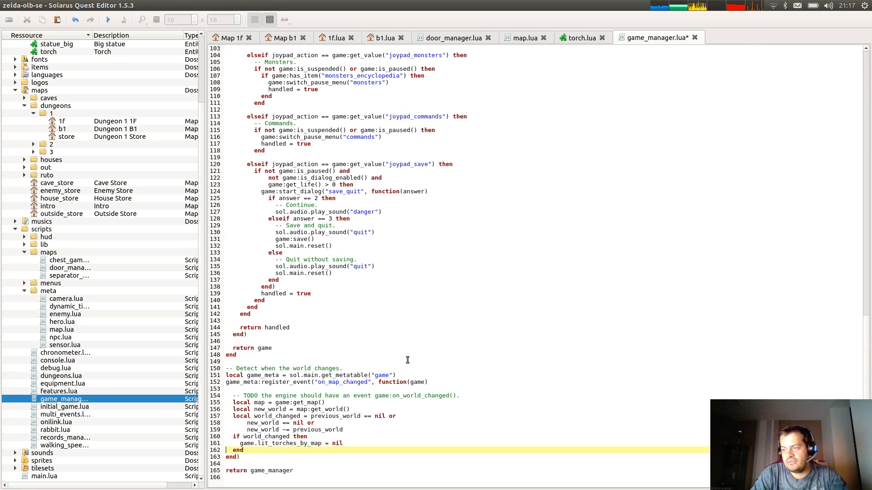
key("Up")
key("Up")
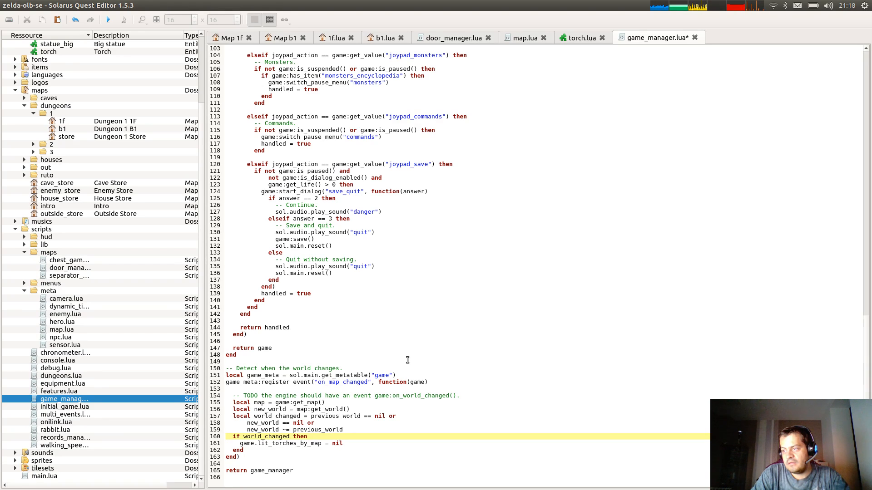
left_click(347, 432)
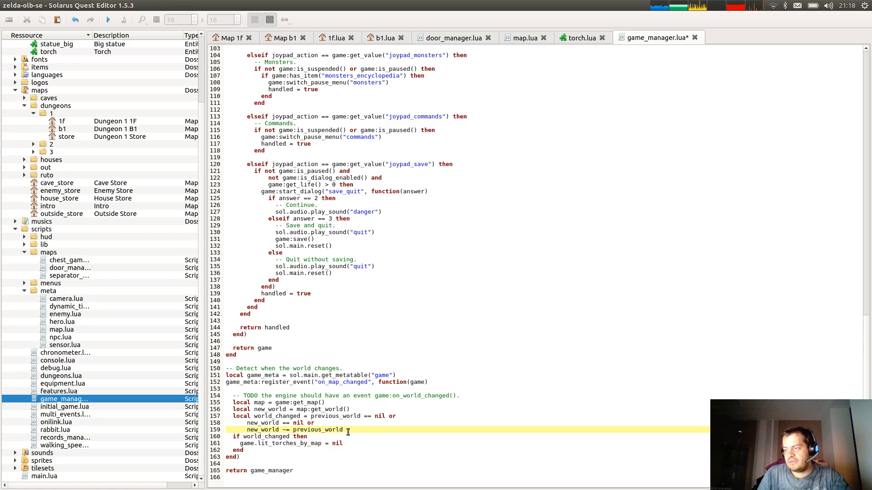
key("ctrl+z")
key("ctrl+z")
key("ctrl+z")
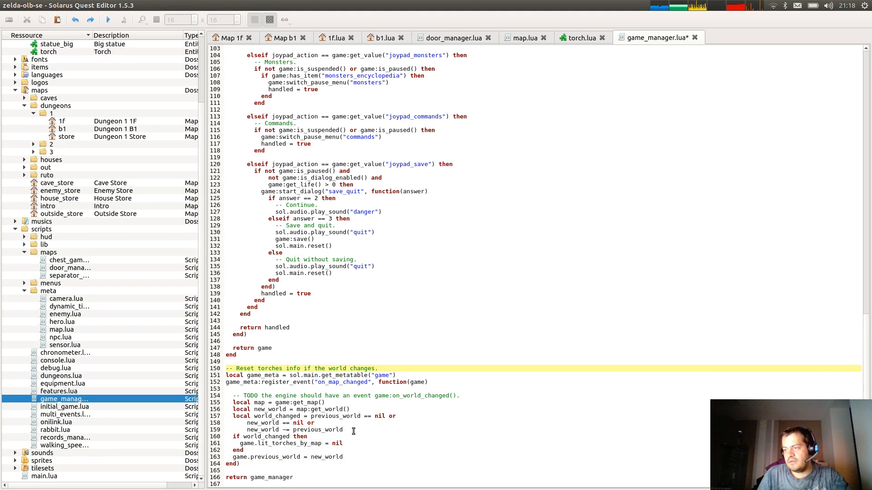
Save game_manager.lua and review the world_changed condition in torch.lua.
key("ctrl+s")
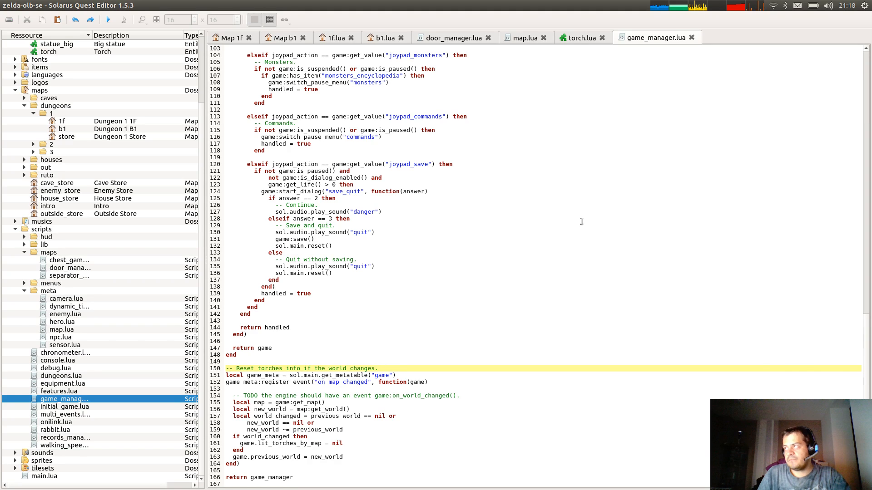
left_click(582, 41)
left_click(364, 266)
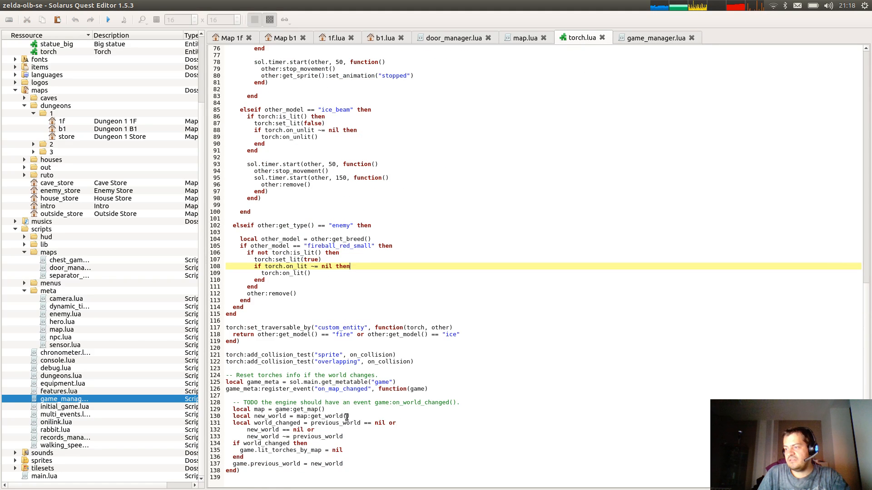
left_click(396, 429)
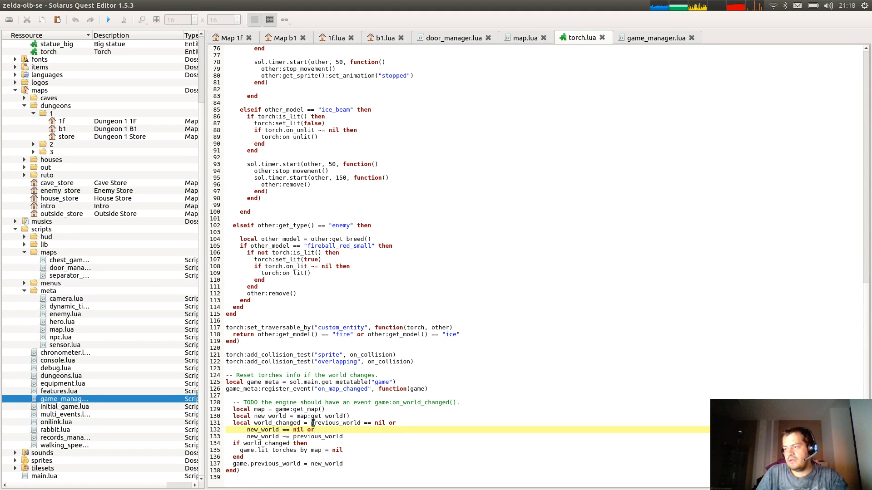
left_click_drag(310, 423, 343, 437)
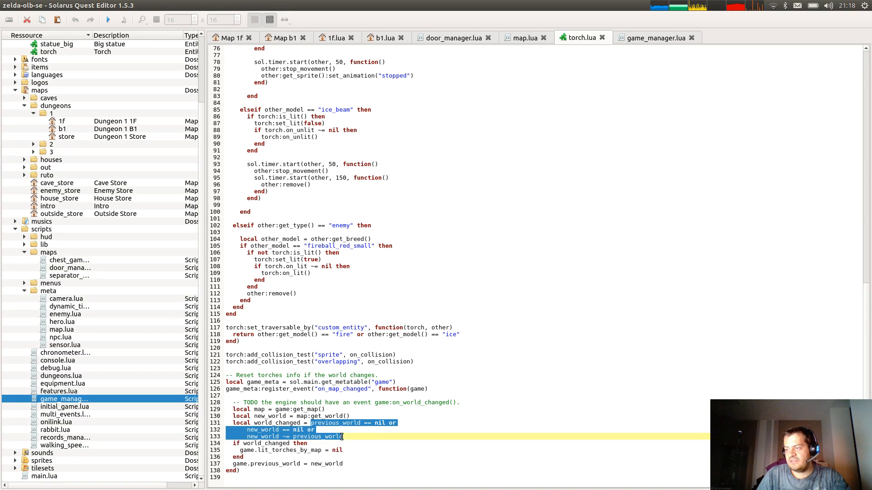
left_click(363, 436)
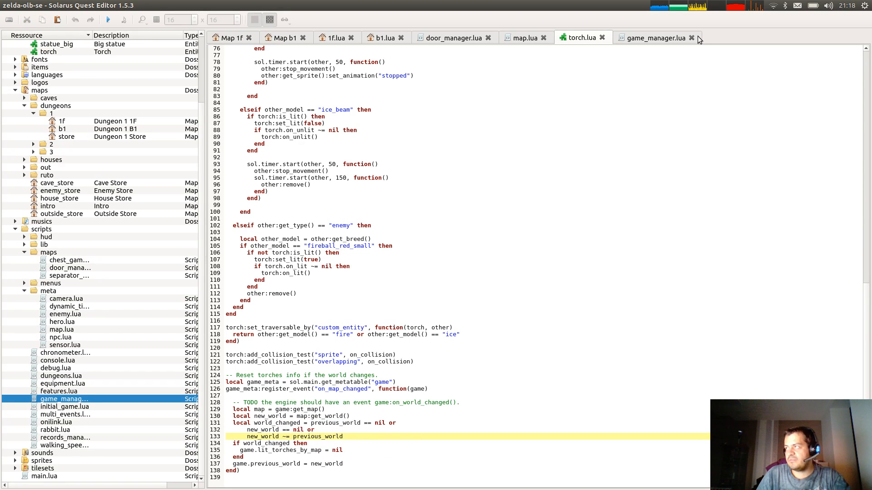
In game_manager.lua, move the game.previous_world = new_world line to just above if world_changed then.
left_click(670, 40)
scroll(390, 391, "down", 1)
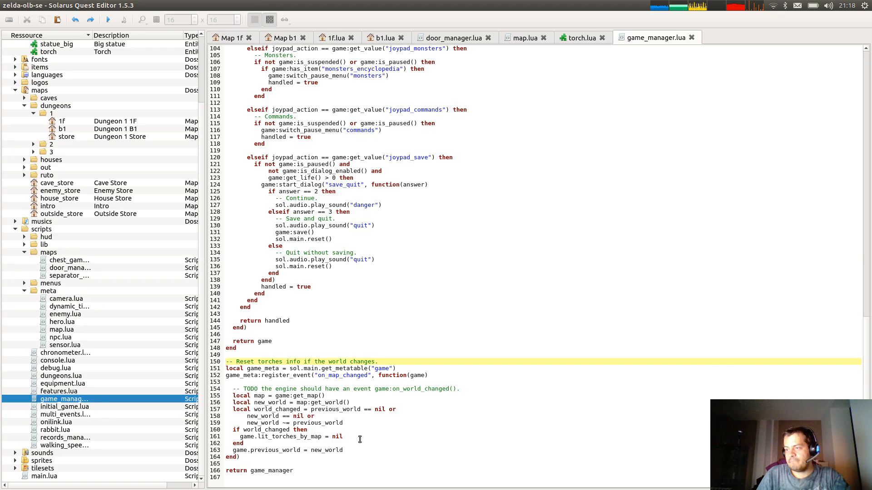
left_click(370, 451)
key("shift+Up")
key("ctrl+x")
left_click(363, 423)
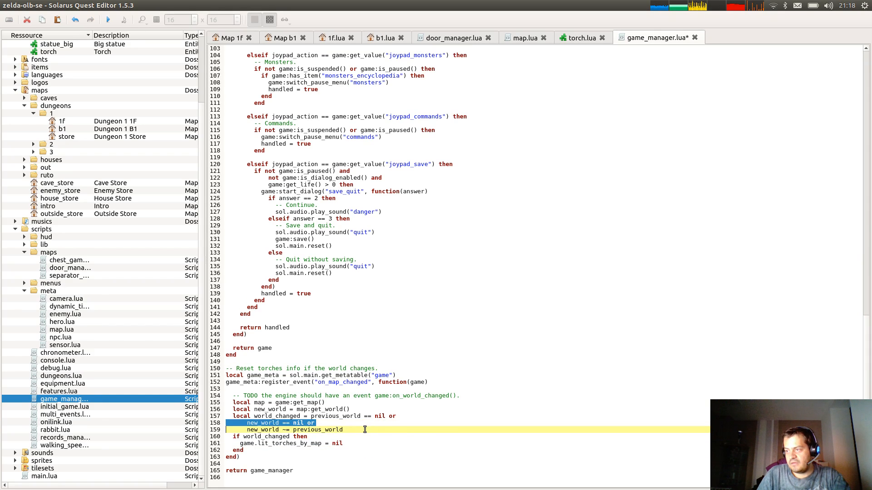
key("ctrl+v")
key("ctrl+z")
key("ctrl+z")
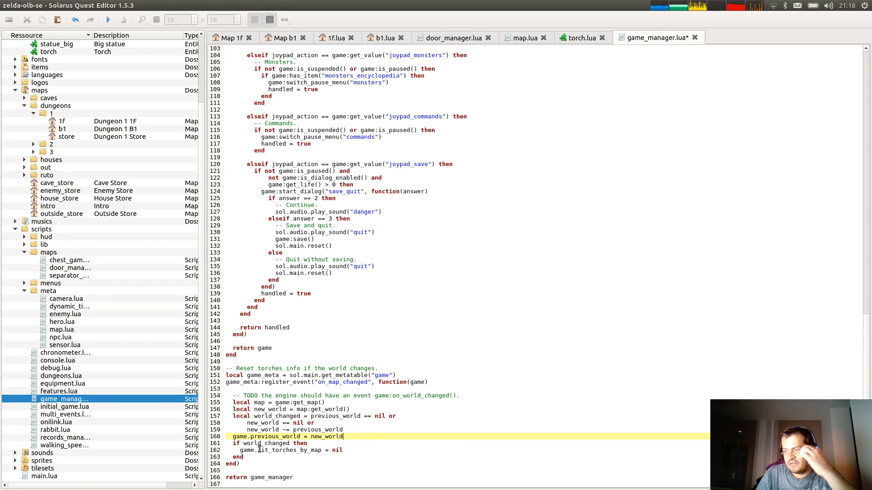
Replace the game.lit_torches_by_map = nil line inside the world_changed block with the start of a condition, if game.world_changed.
left_click_drag(257, 450, 356, 451)
key("Delete")
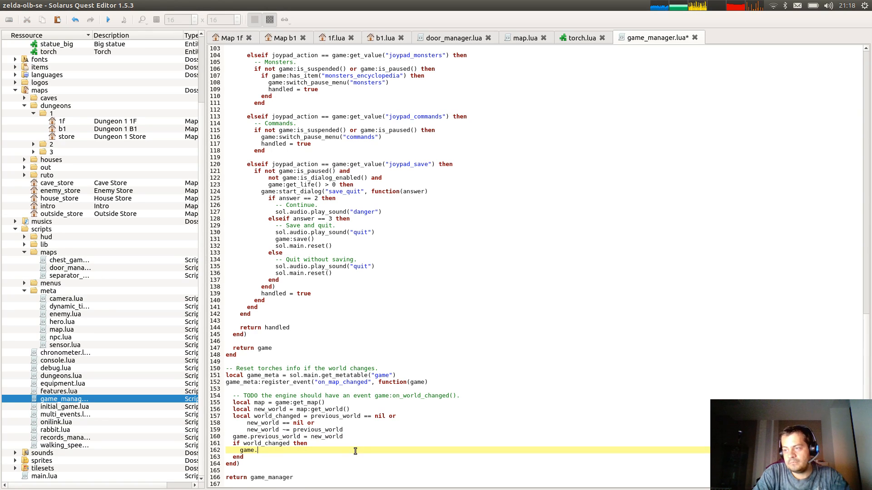
key("BackSpace")
key("BackSpace")
key("BackSpace")
key("BackSpace")
key("BackSpace")
type("if game")
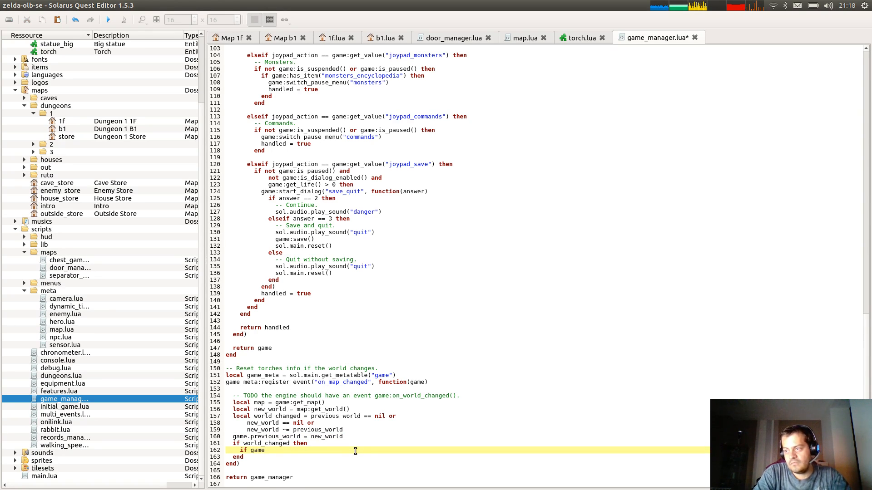
type(".")
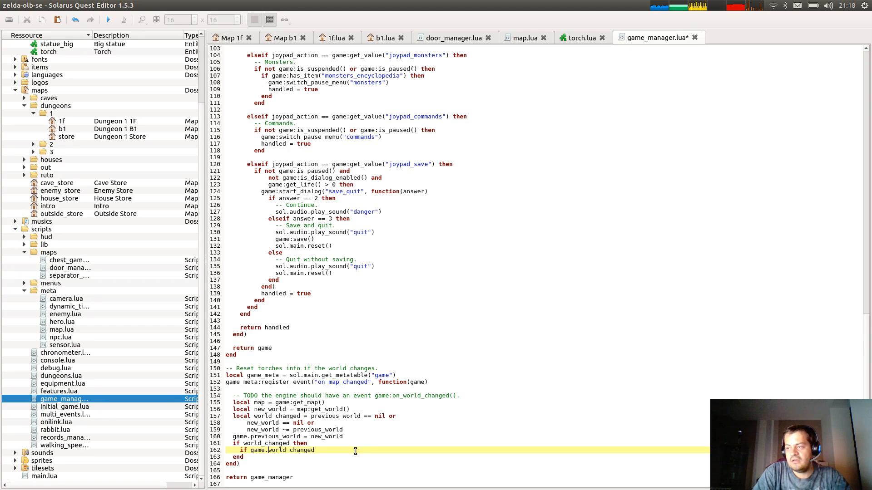
Try the name on_world_changed in the new condition, and remove the on_ prefix again.
type("on_")
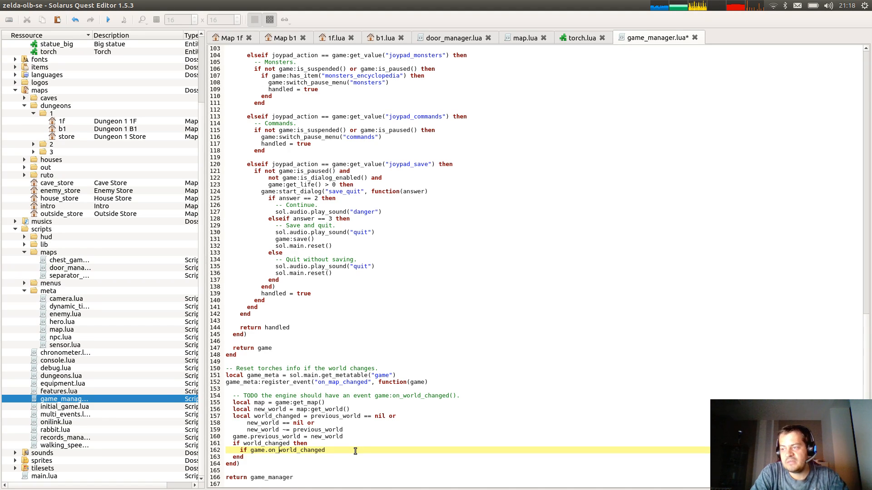
double_click(286, 452)
left_click(286, 451)
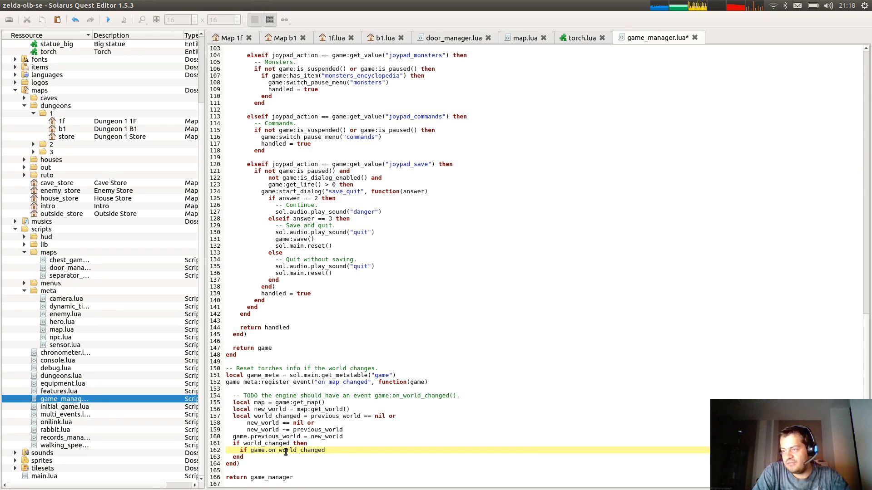
key("BackSpace")
key("BackSpace")
key("BackSpace")
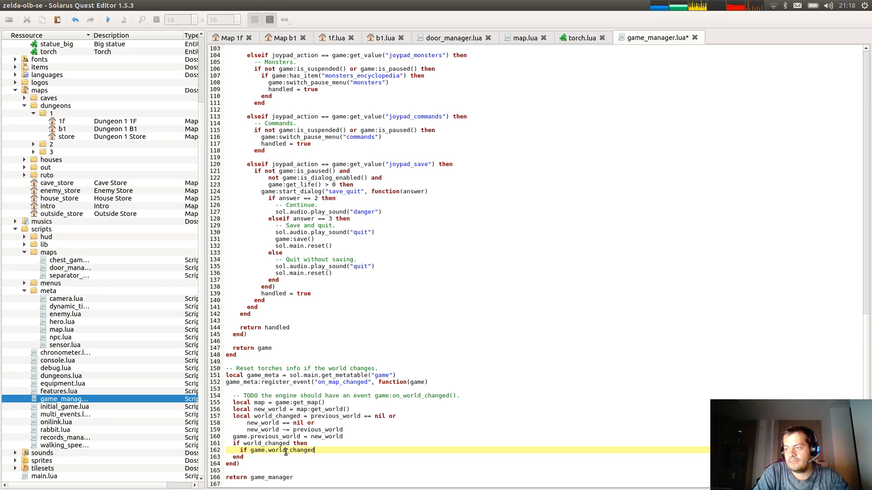
Complete the game.world_changed condition with then, and call game:world_changed() on the line inside it.
type("then")
key("Return")
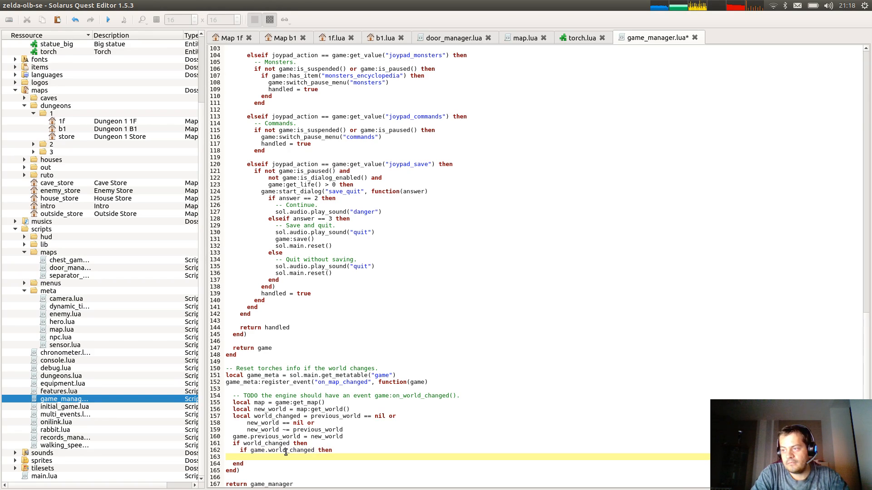
type("game:world_changed(")
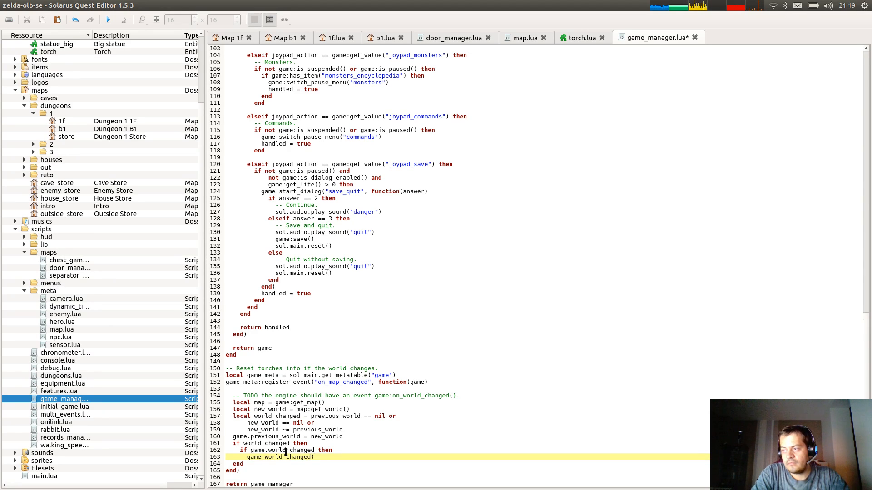
Rename world_changed to notify_world_changed in both the inner condition and the function call.
left_click(285, 451)
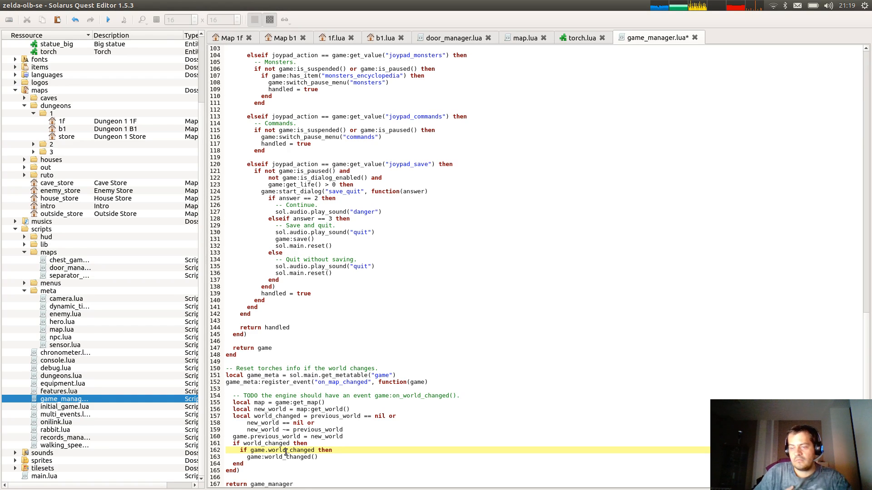
type("notify_")
key("Down")
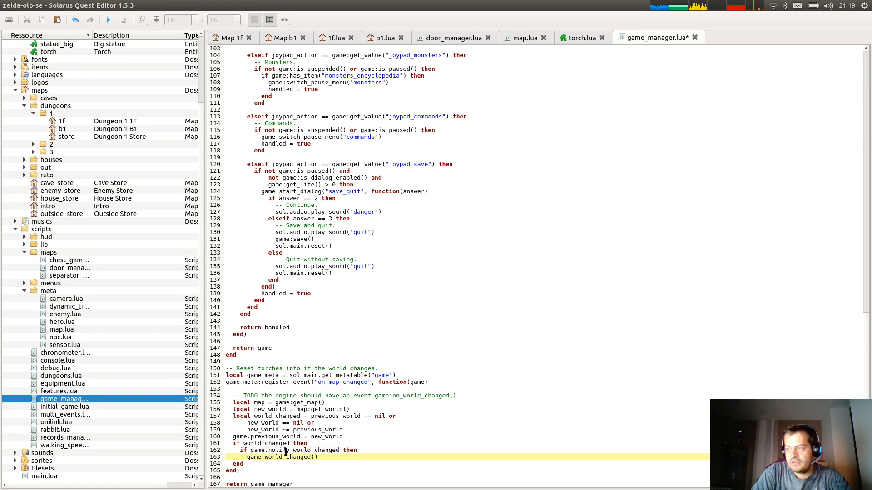
type("notify_")
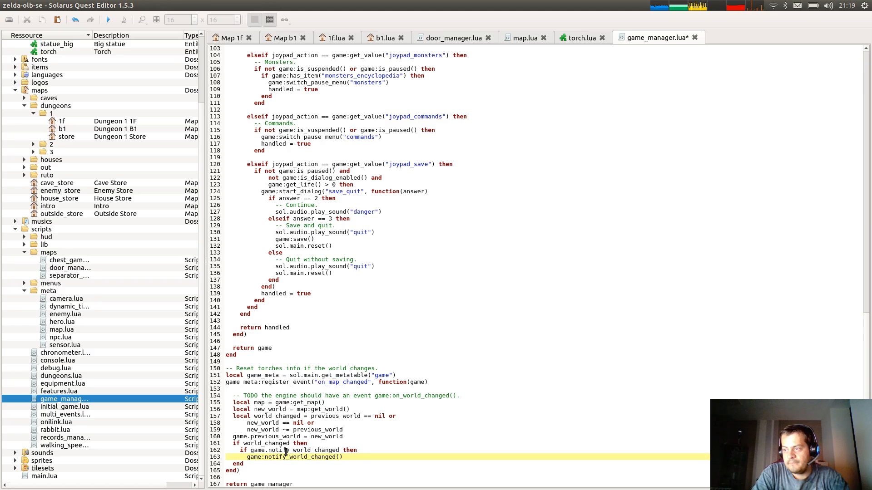
Close the inner if block with end below the game:notify_world_changed() call, and save game_manager.lua.
scroll(325, 474, "down", 1)
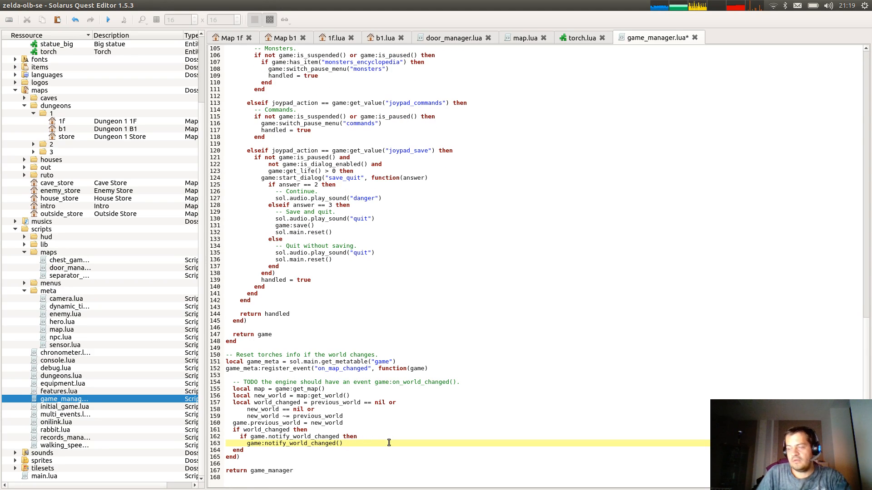
key("Return")
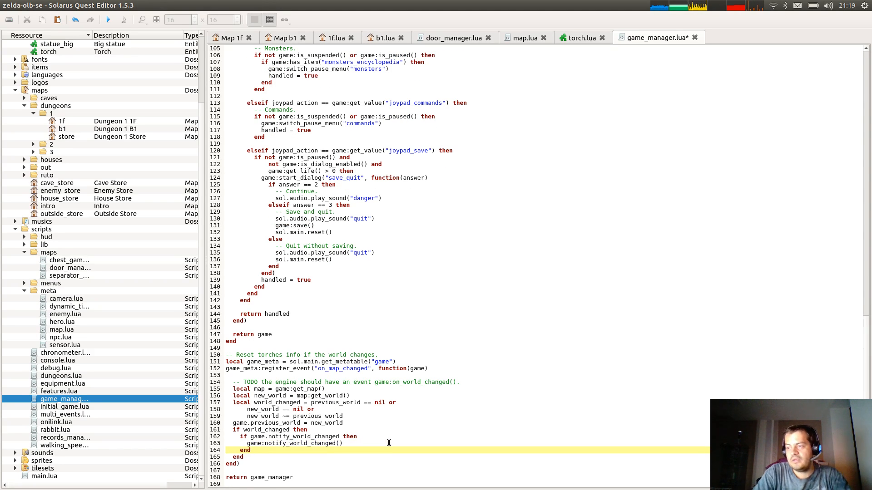
key("ctrl+s")
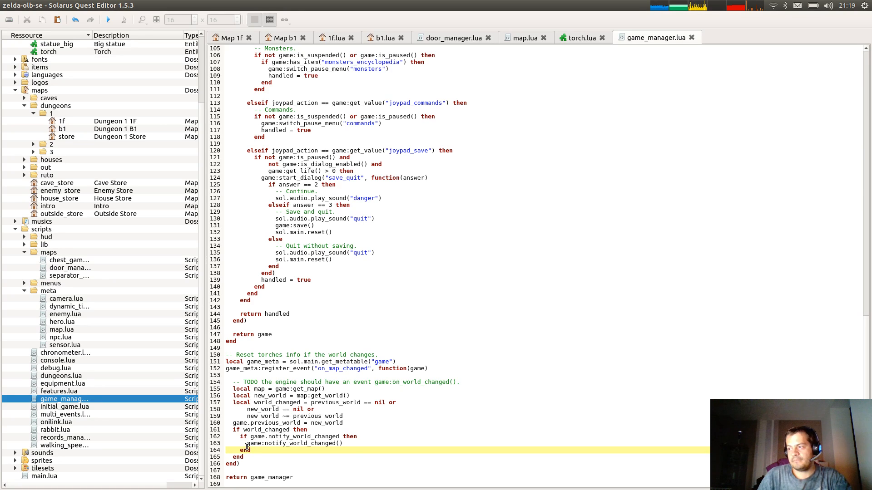
Compare how previous_world is used in the world_changed condition in game_manager.lua and in torch.lua.
left_click(338, 443)
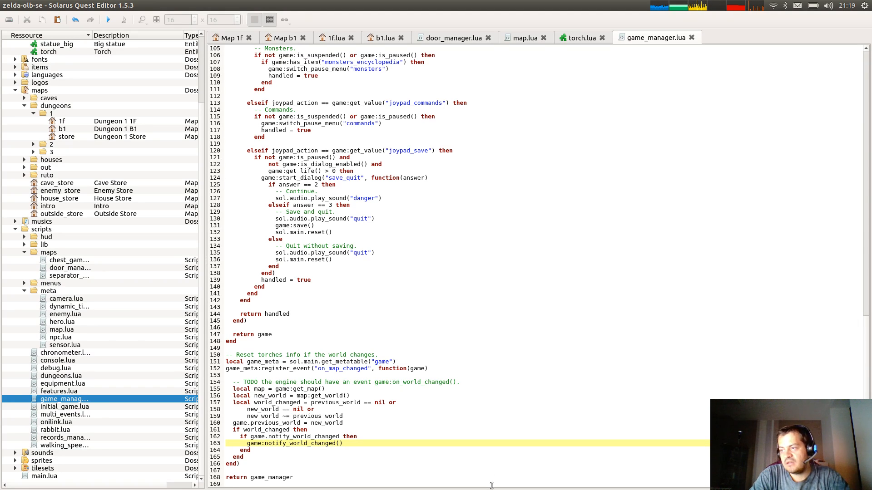
type("j")
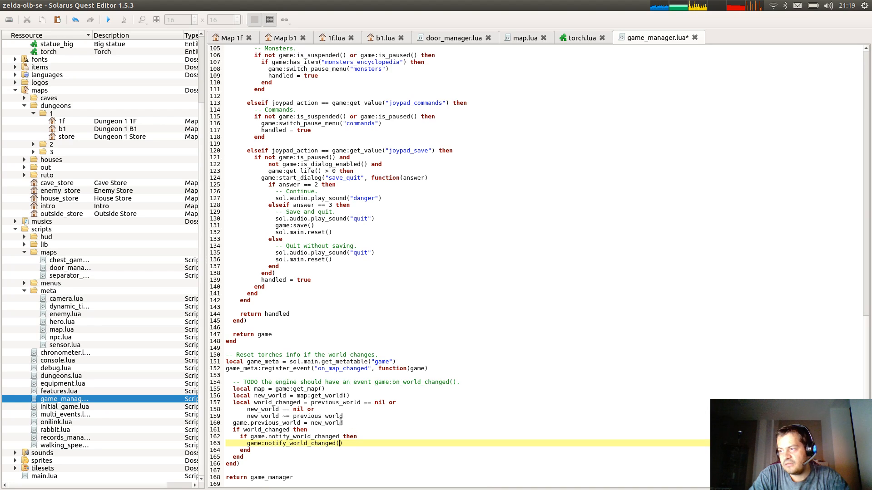
left_click_drag(325, 396, 325, 403)
double_click(324, 404)
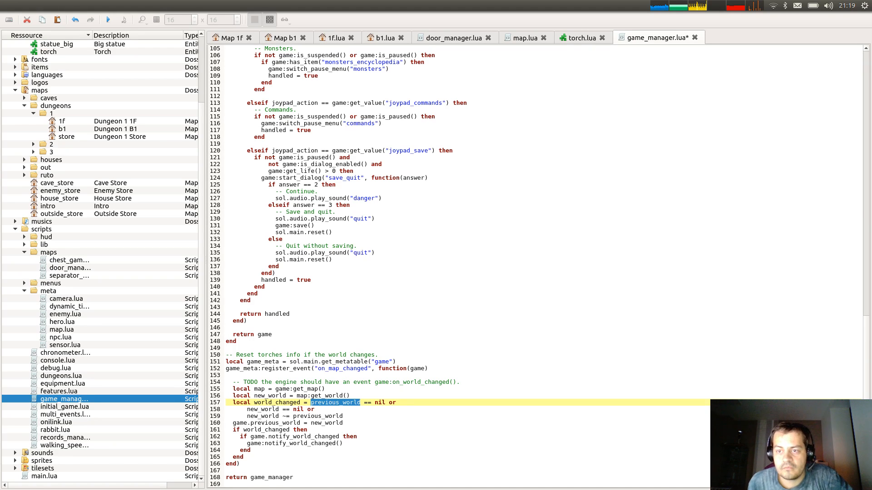
left_click(584, 38)
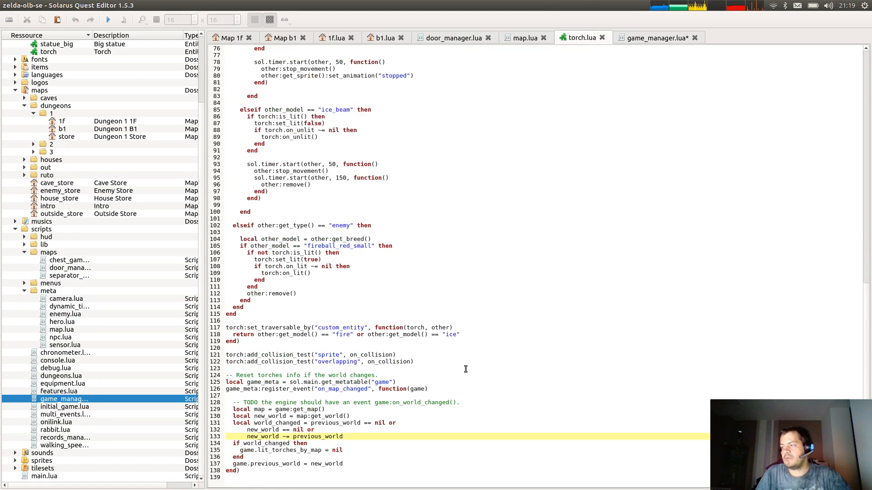
double_click(334, 423)
key("ctrl+c")
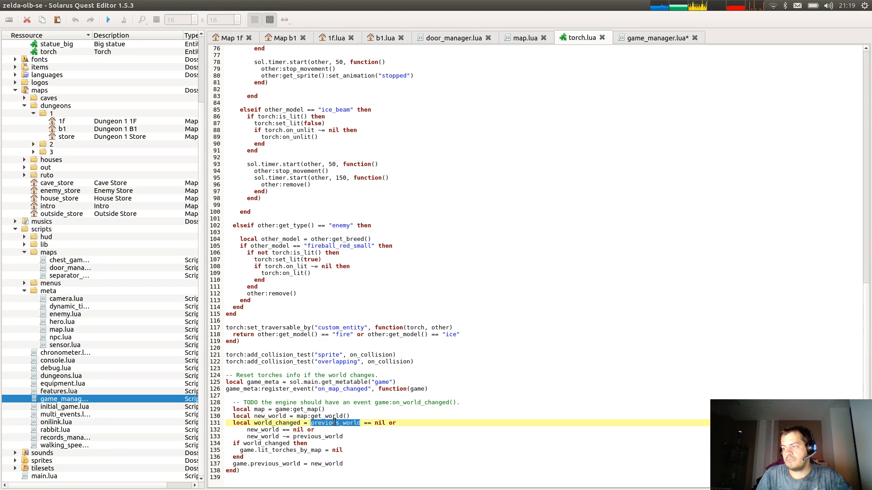
left_click(311, 423)
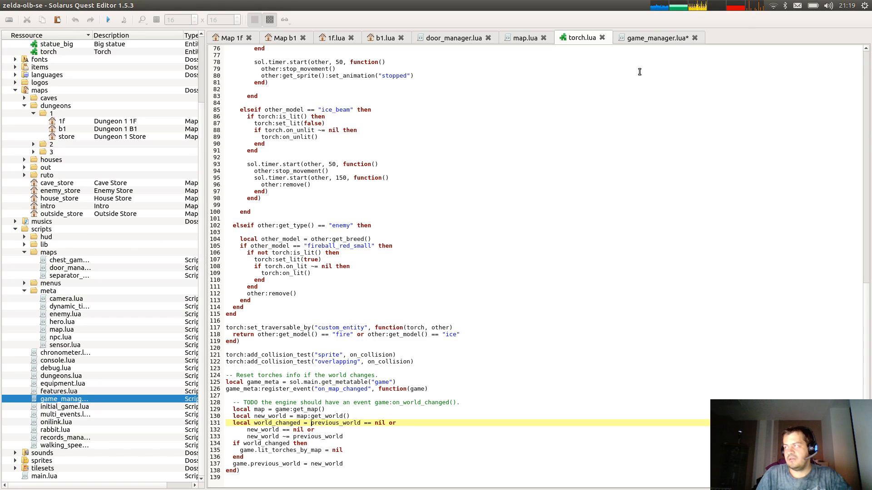
In game_manager.lua, try prefixing both previous_world comparisons in the world_changed condition with game., and undo it.
left_click(668, 38)
left_click(311, 403)
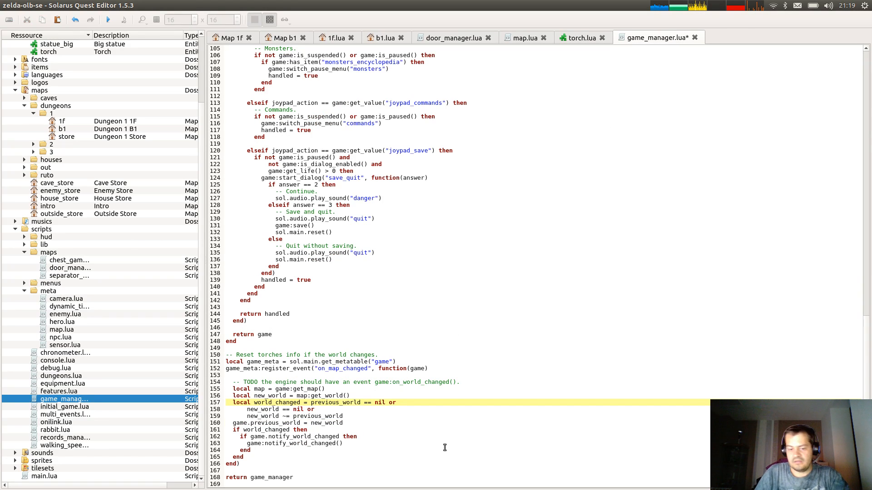
type("game.")
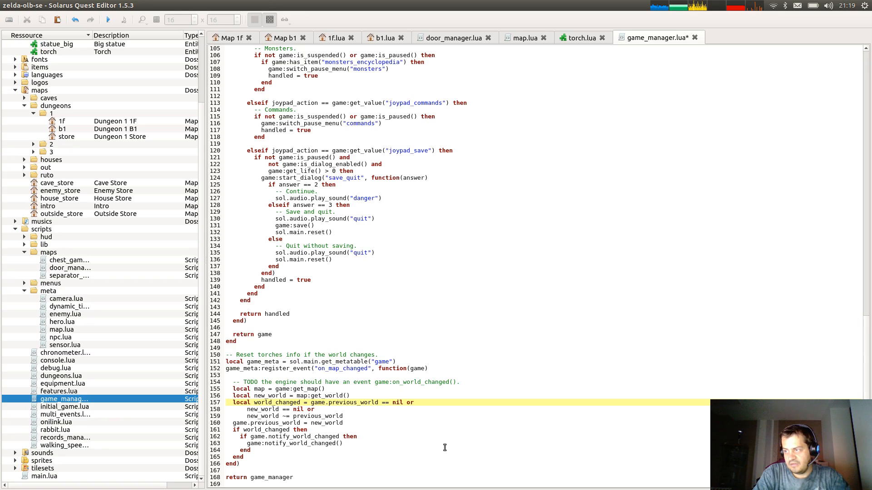
key("Down")
key("Down")
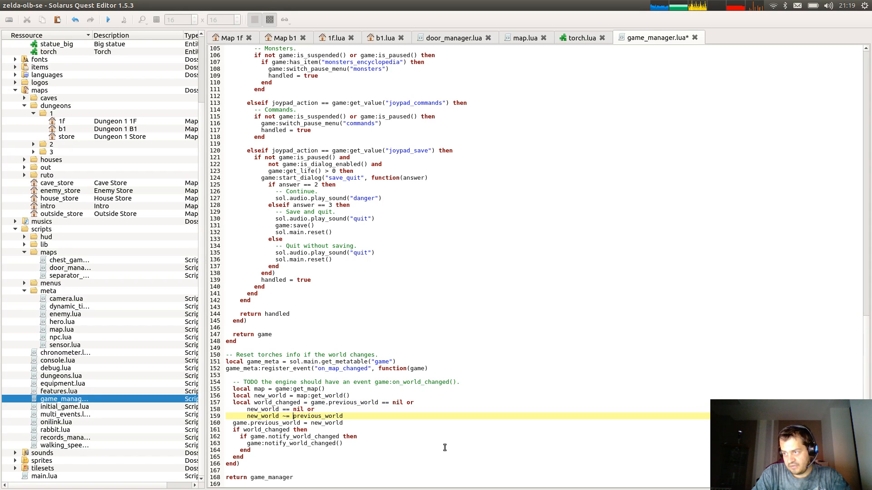
type("game.")
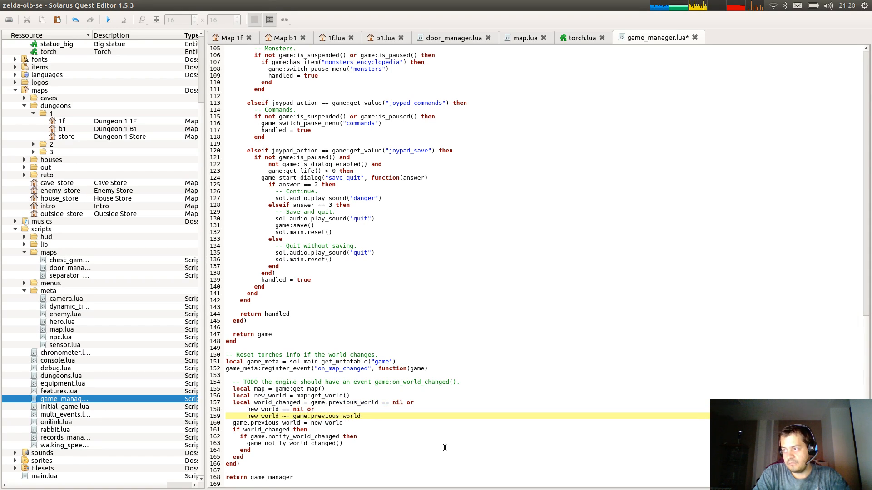
key("ctrl+z")
key("ctrl+z")
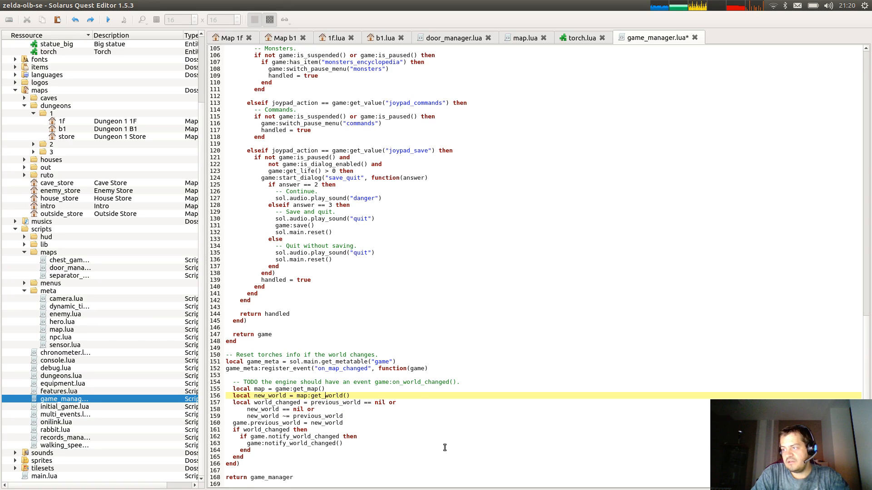
Add the line local previous_world = game.previous_world below the new_world declaration.
key("Up")
key("End")
key("Return")
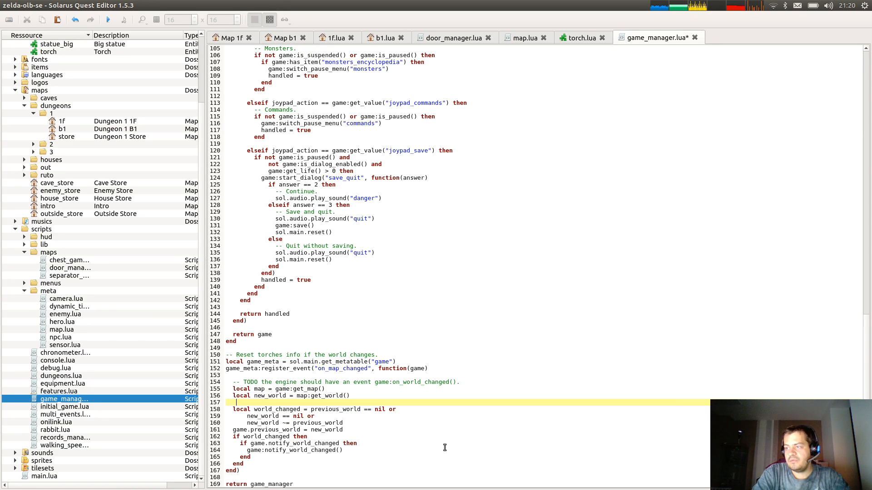
type("local ")
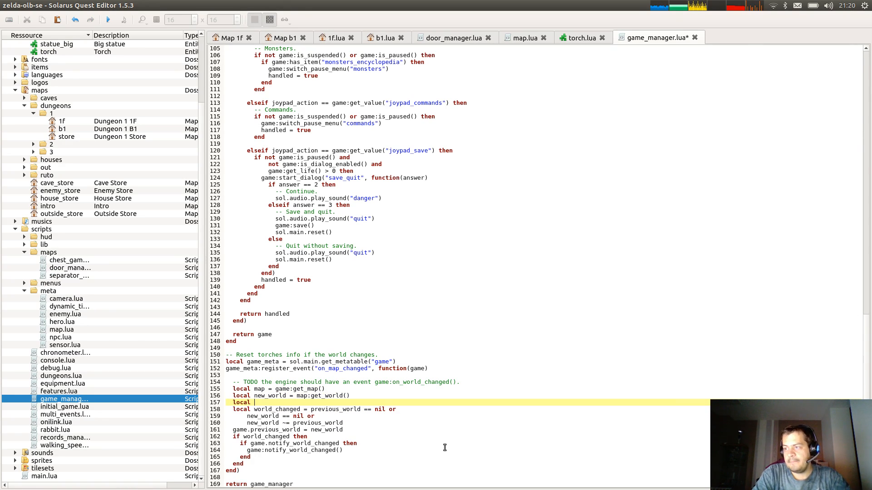
type("previous_world =")
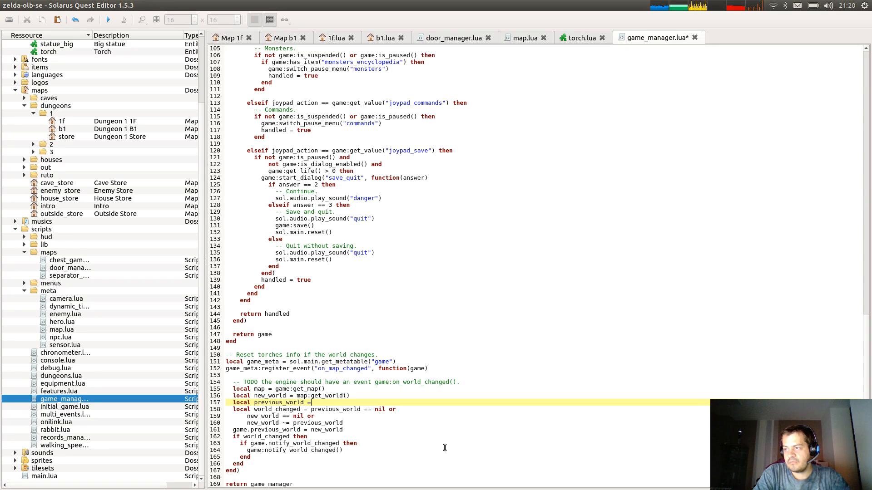
type(" game.")
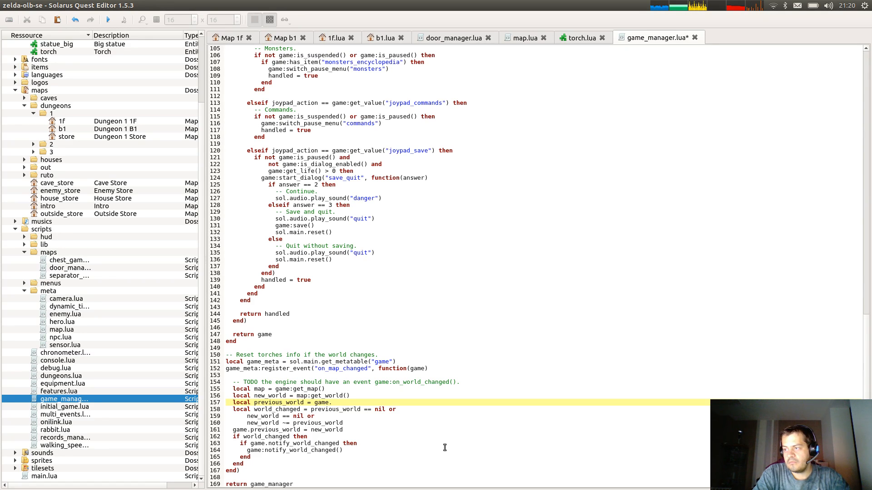
type("previous_world")
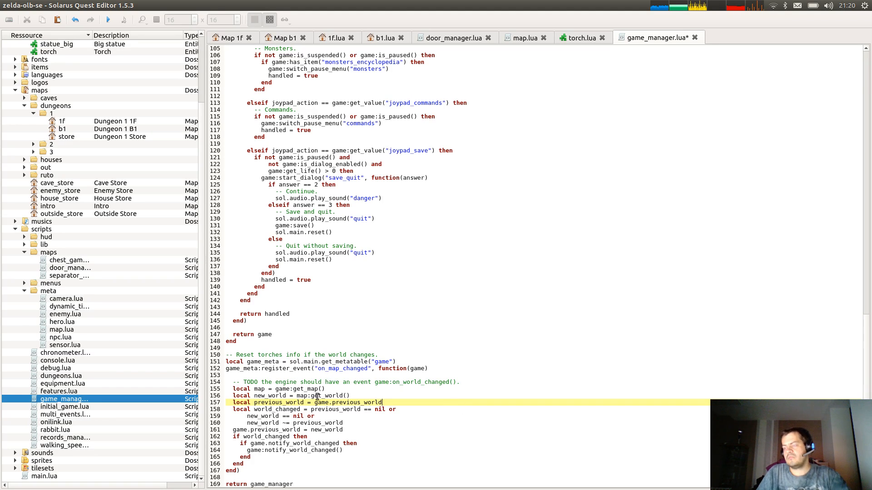
Pass previous_world and new_world as arguments to the game:notify_world_changed() call, and save game_manager.lua.
double_click(292, 402)
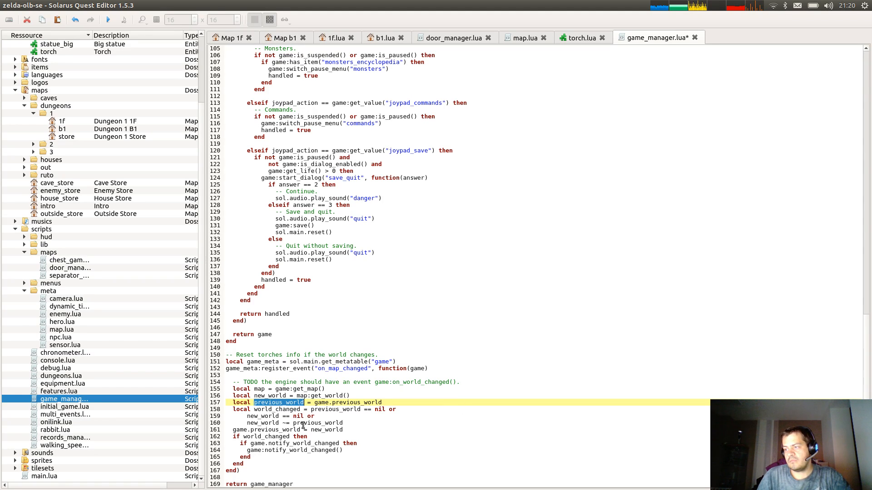
middle_click(340, 450)
type(",")
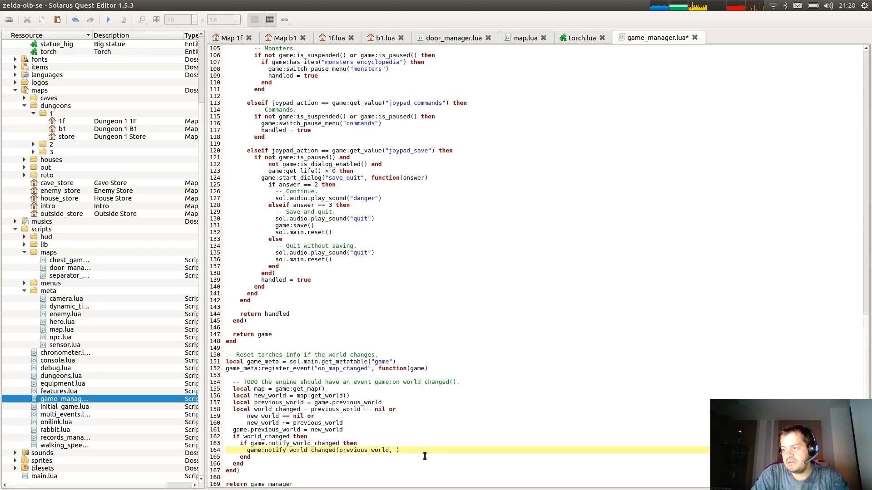
type(" new_world")
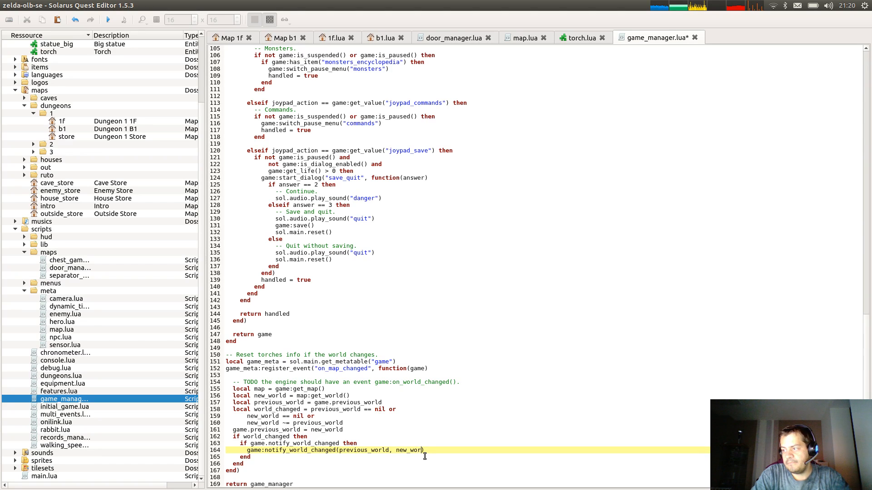
key("ctrl+s")
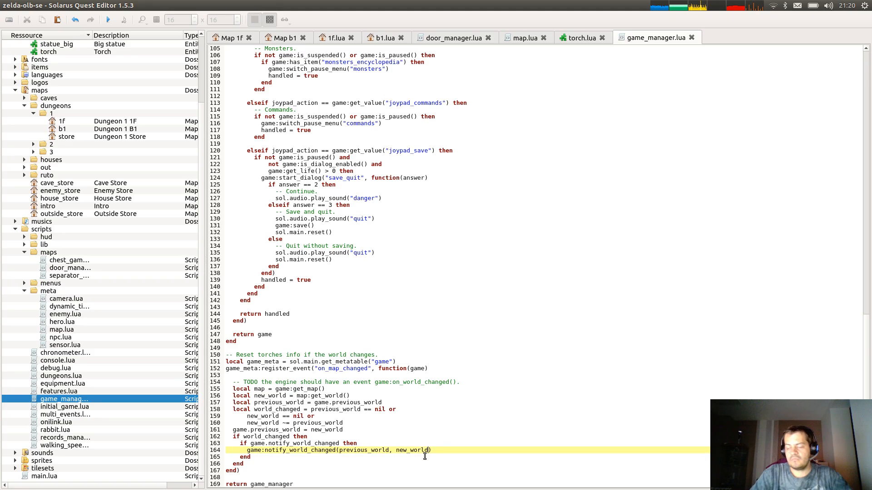
key("Up")
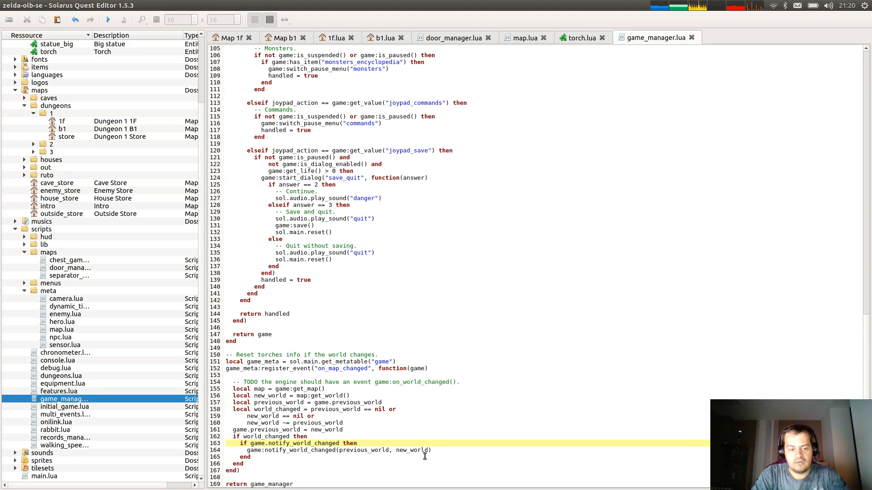
Extend the game.notify_world_changed check in game_manager.lua with ~= nil and save the script.
type("~")
type("= nil")
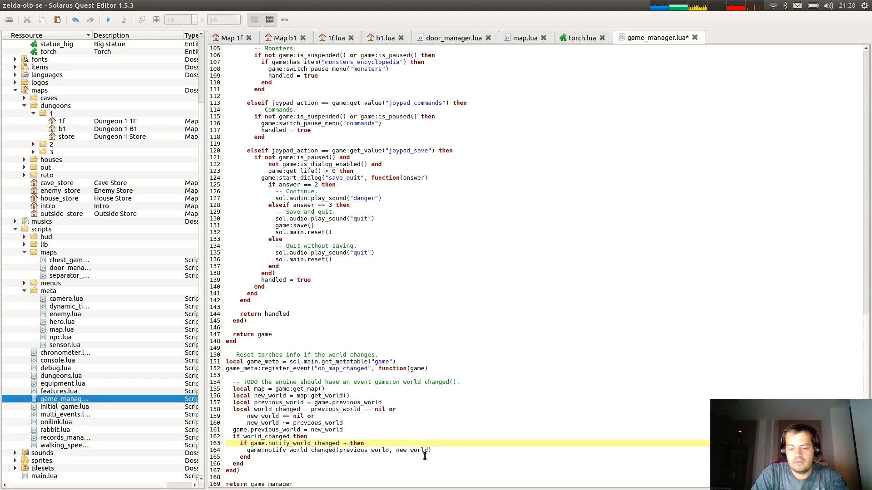
key("ctrl+s")
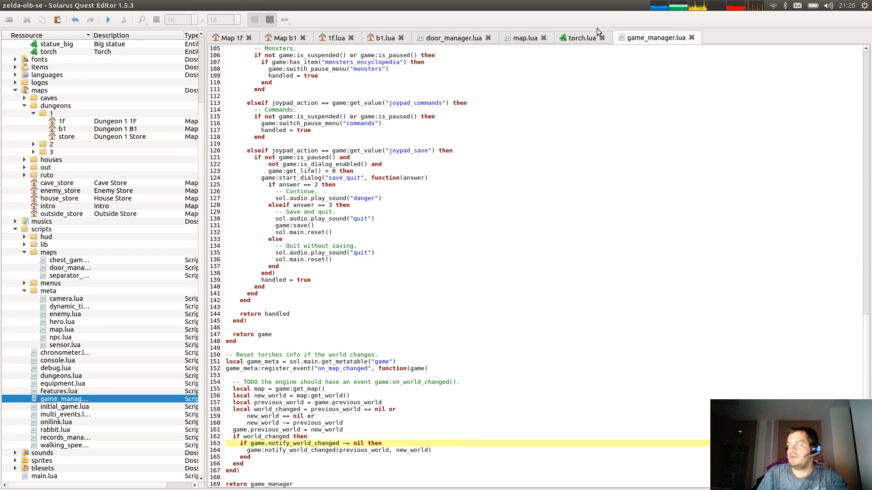
In torch.lua, replace the on_map_changed event name in the game_meta:register_event call with notify_world_changed, copied from game_manager.lua.
left_click(588, 39)
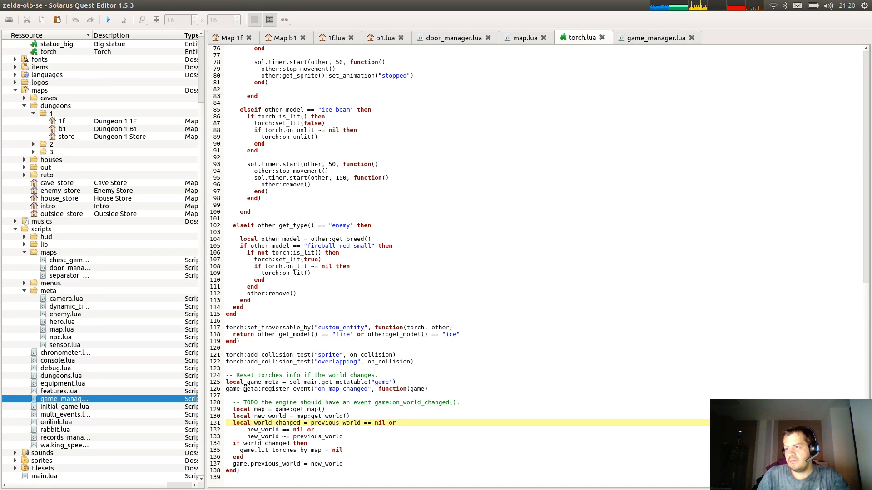
left_click(335, 389)
left_click(679, 39)
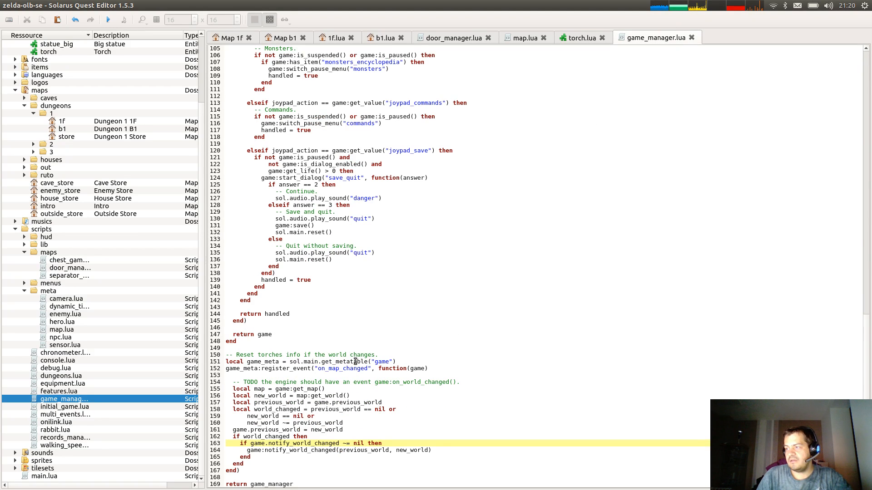
double_click(416, 382)
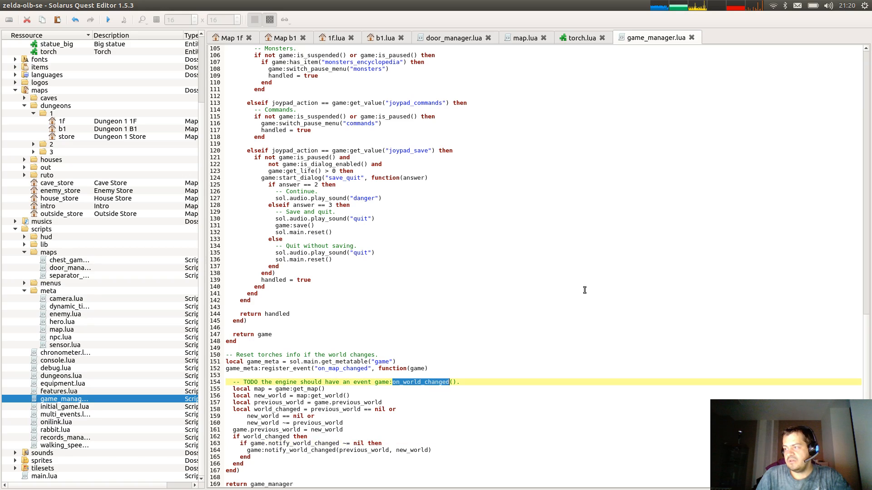
double_click(325, 450)
key("ctrl+c")
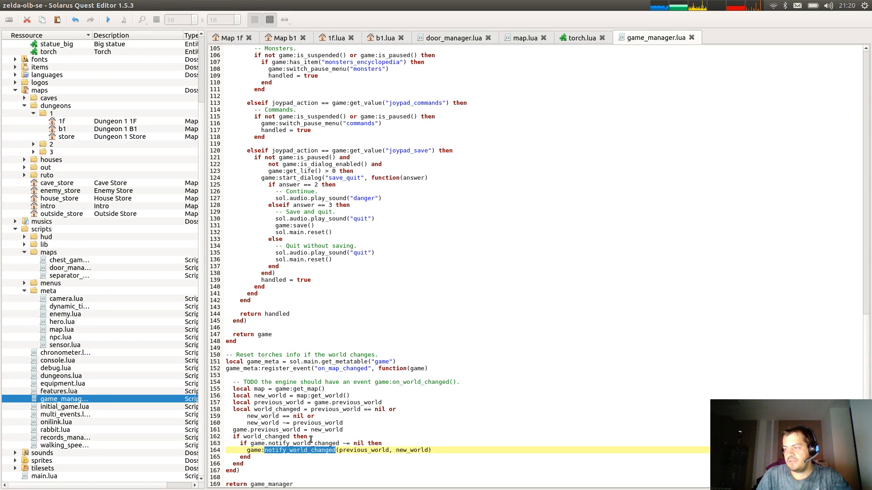
left_click(575, 36)
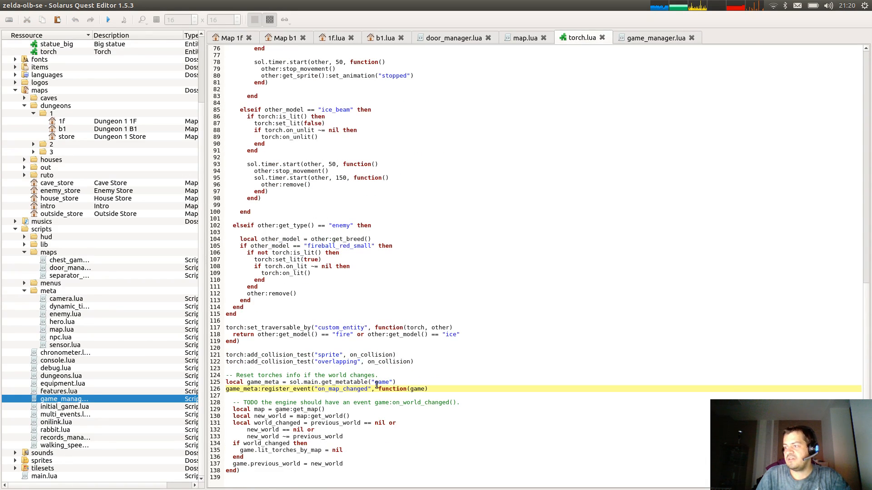
double_click(327, 389)
key("ctrl+v")
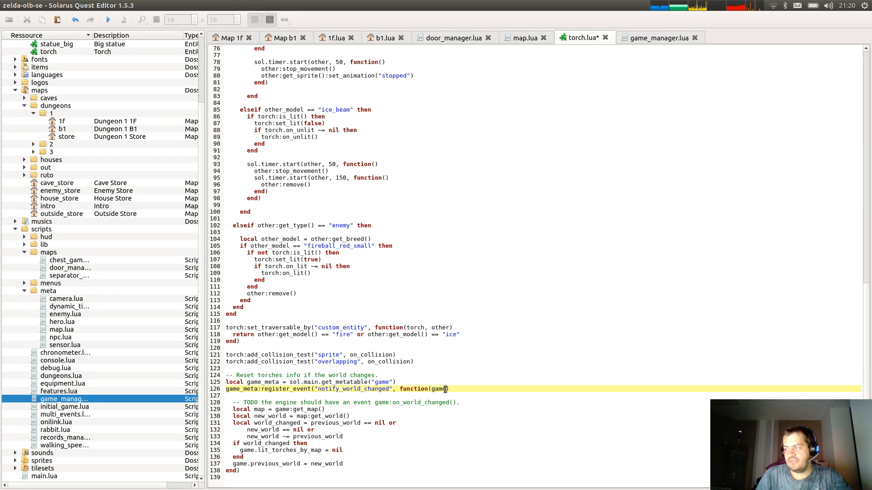
Add the parameters previous_world and new_world after game in the torch.lua event callback.
type(", prviou")
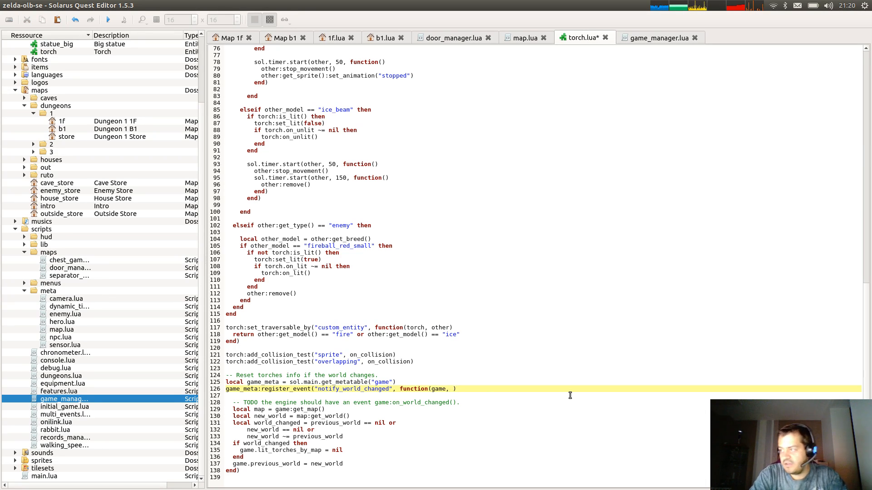
key("BackSpace")
key("BackSpace")
key("BackSpace")
key("BackSpace")
type("evious_world,")
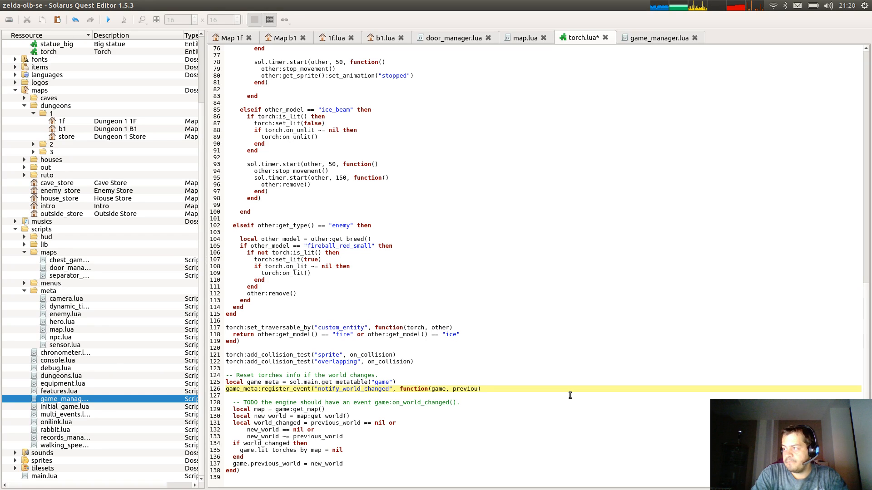
type(" new_worl")
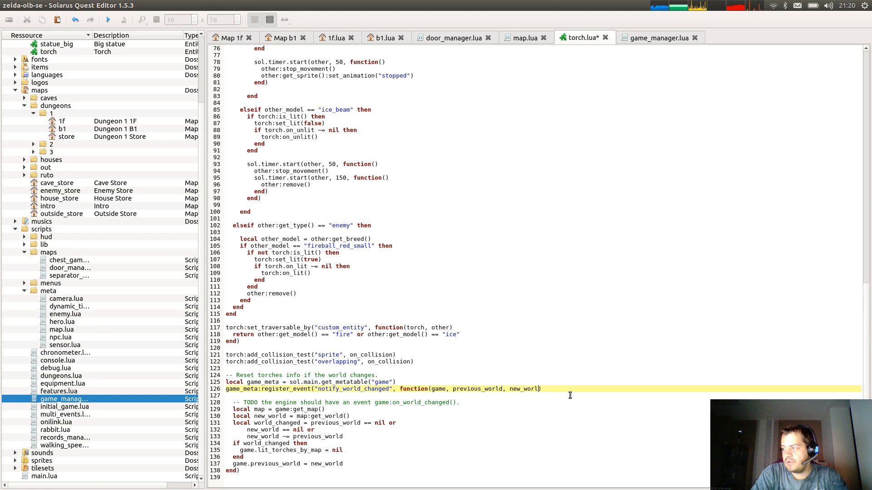
Delete the TODO comment, the map and world variable declarations and the if world_changed line from the torch.lua callback.
key("Down")
key("Down")
key("shift+Down")
key("shift+Down")
key("shift+Down")
key("shift+Down")
key("shift+Down")
key("shift+Down")
key("shift+Down")
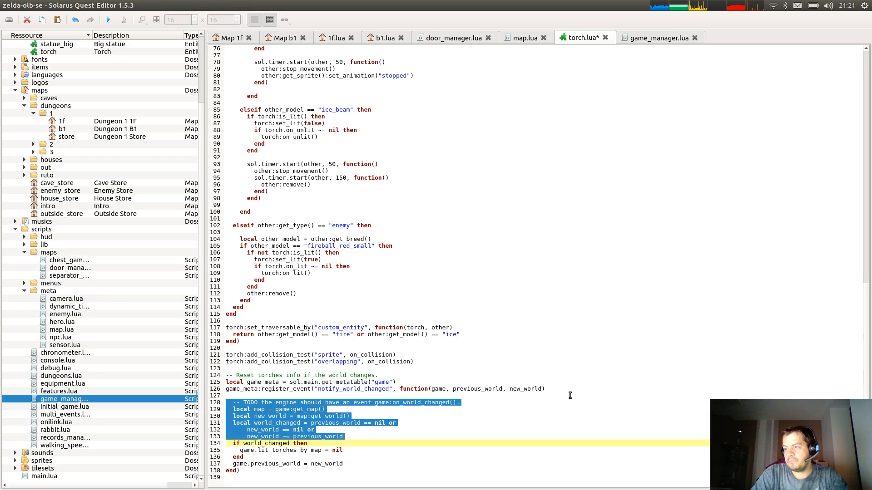
key("shift+Up")
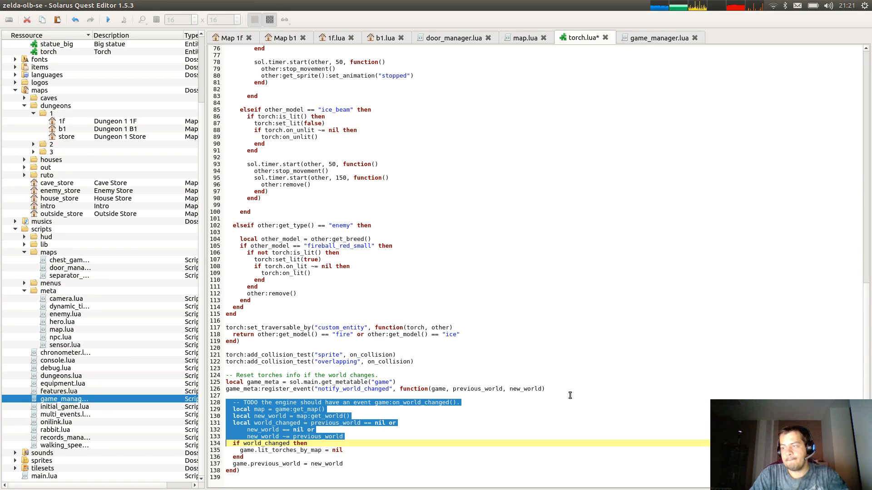
key("shift+Down")
key("Delete")
key("BackSpace")
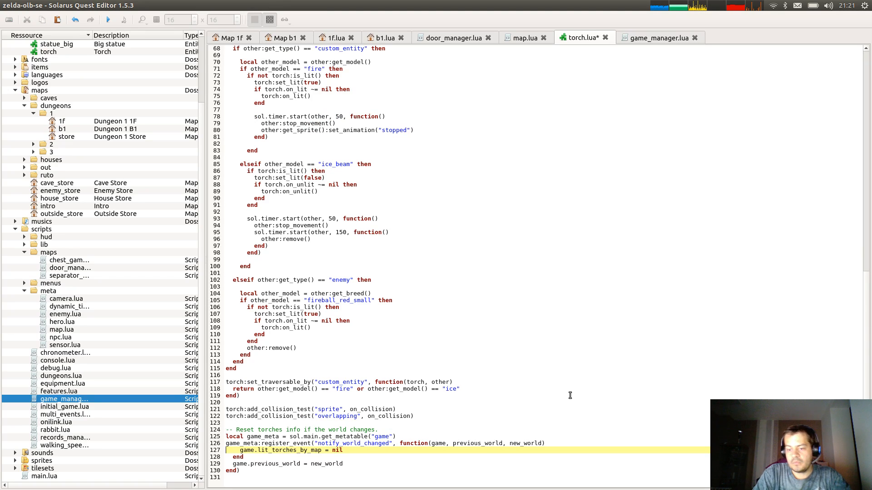
Unindent game.lit_torches_by_map = nil, delete the leftover end and game.previous_world assignment below it, and save torch.lua.
key("Delete")
key("Delete")
key("Down")
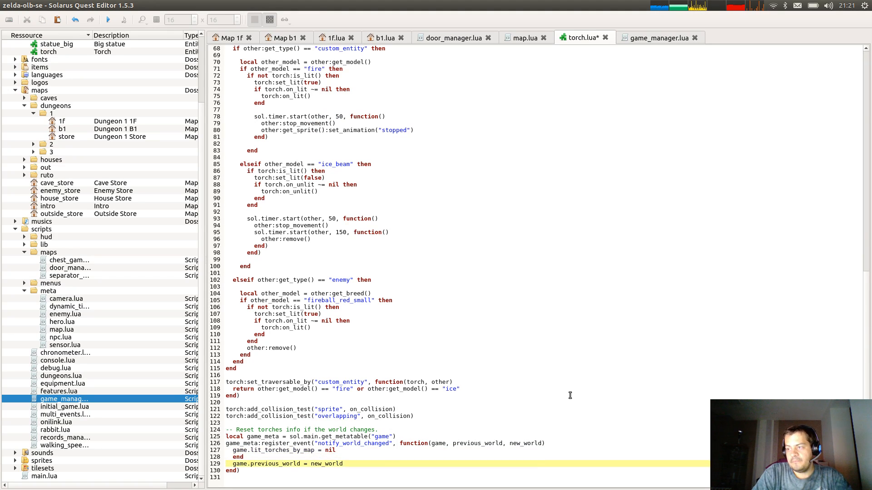
key("shift+Down")
key("shift+Down")
key("Delete")
key("ctrl+s")
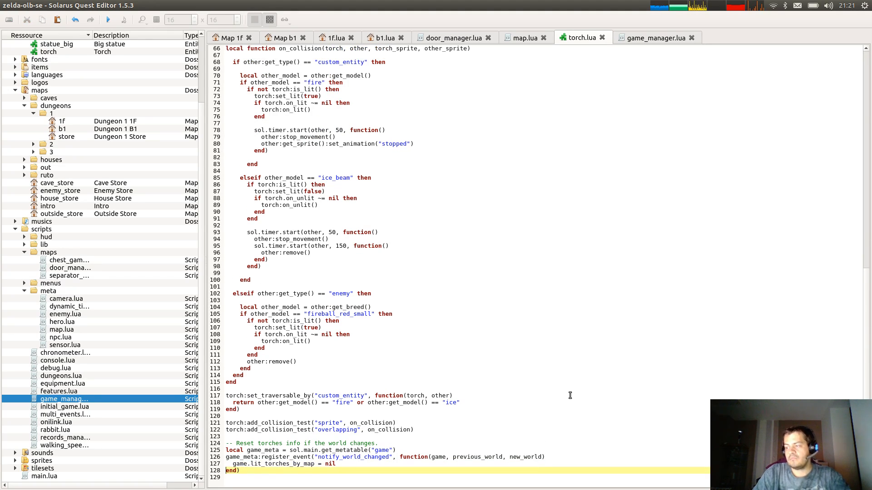
Copy the torch reset block with its notify_world_changed handler from torch.lua into map.lua, below the open_doors_until_world_changes function.
left_click(306, 443)
left_click_drag(299, 436, 301, 478)
key("ctrl+c")
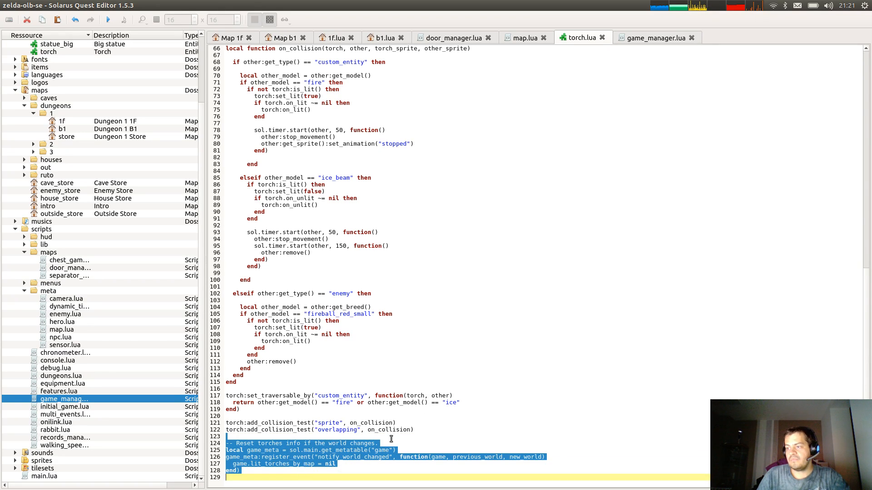
left_click(524, 38)
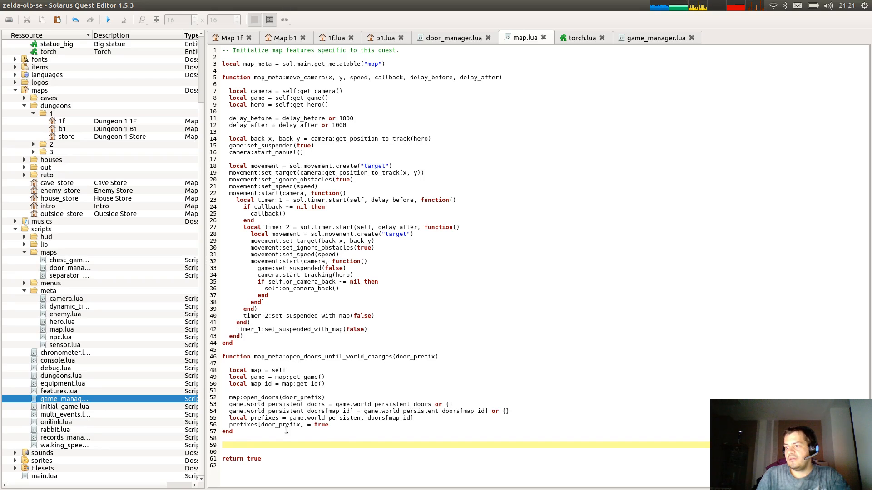
key("ctrl+v")
left_click(291, 430)
key("Down")
key("BackSpace")
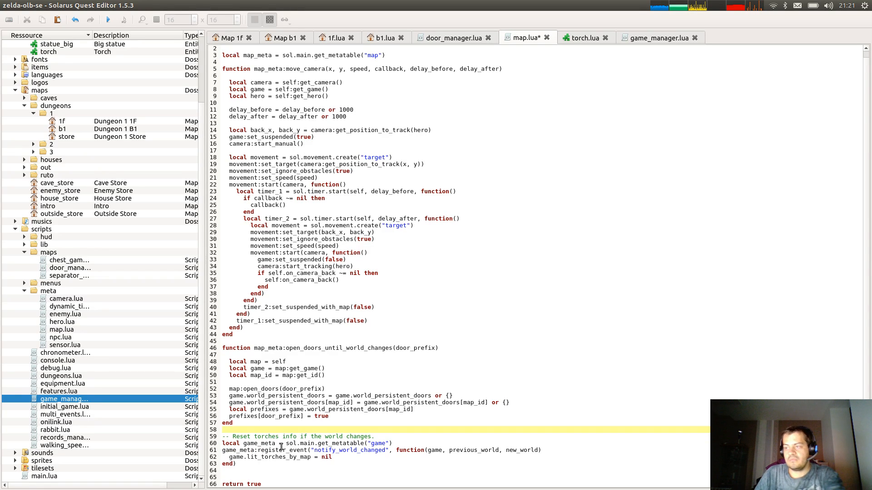
Reword the pasted comment in map.lua to "Reset world local doors states if the world changes.".
double_click(268, 437)
type("doors")
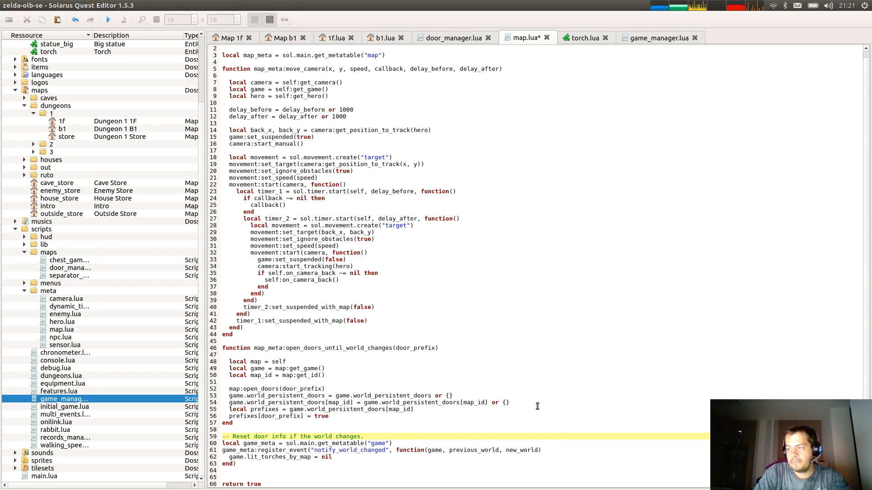
key("ctrl+Left")
type("world-")
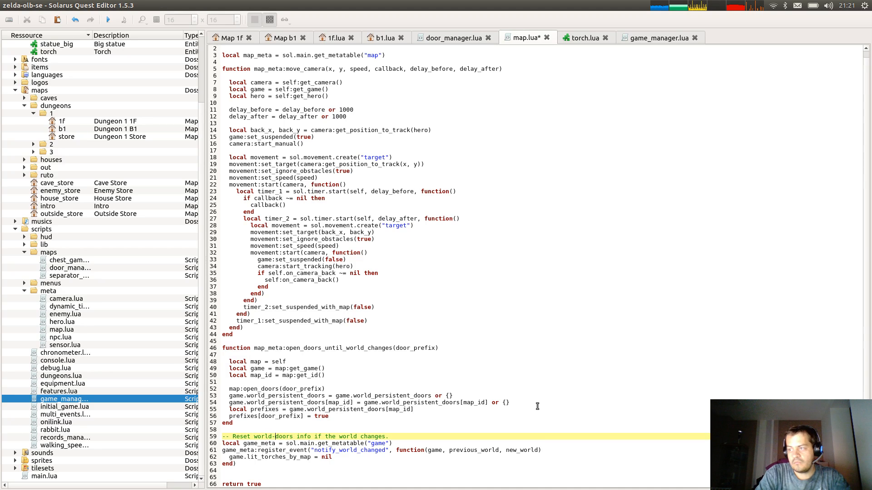
type("local")
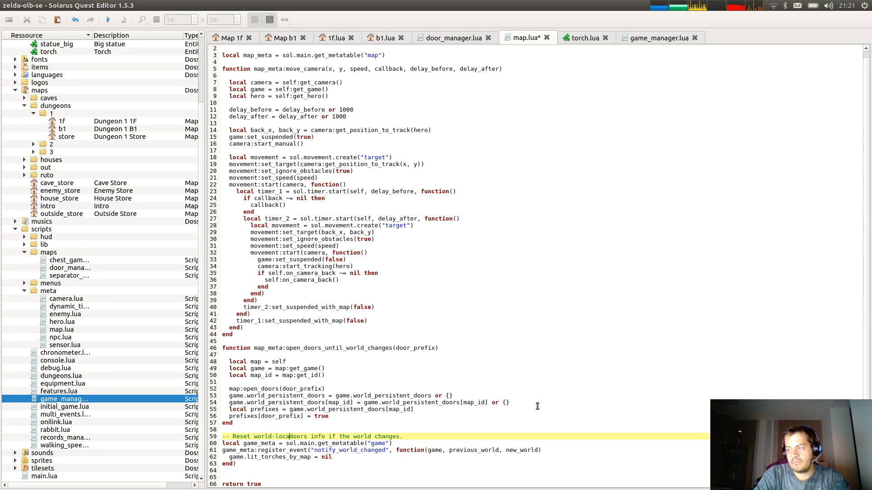
key("BackSpace")
key("BackSpace")
key("BackSpace")
key("BackSpace")
key("BackSpace")
key("BackSpace")
type("local")
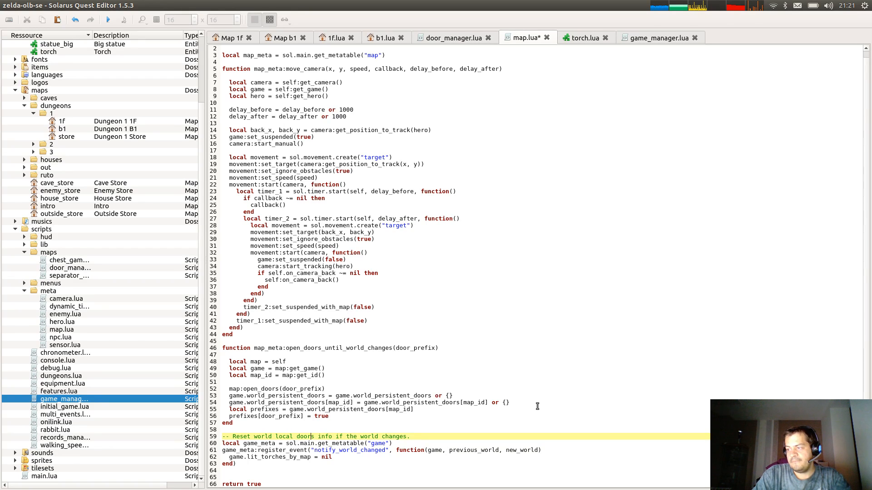
key("BackSpace")
key("BackSpace")
key("BackSpace")
key("BackSpace")
type("states")
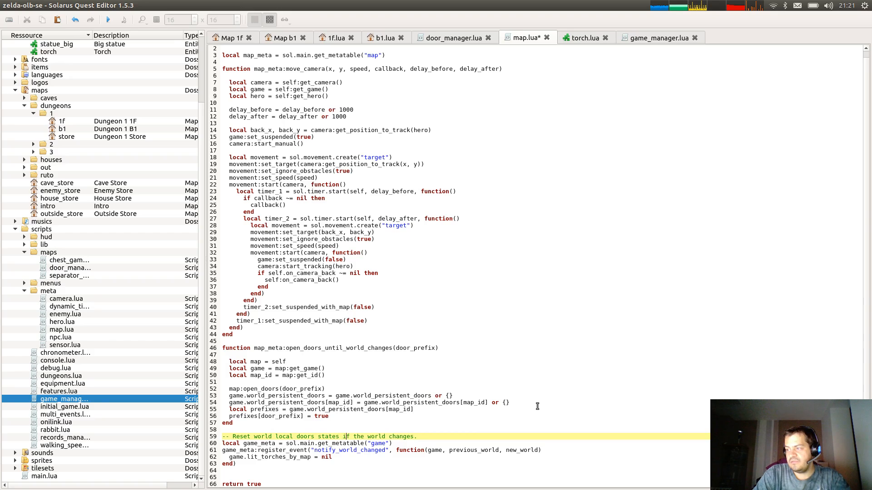
Replace lit_torches_by_map with world_persistent_doors in the pasted handler's nil assignment, and save map.lua.
key("Down")
key("Down")
key("Down")
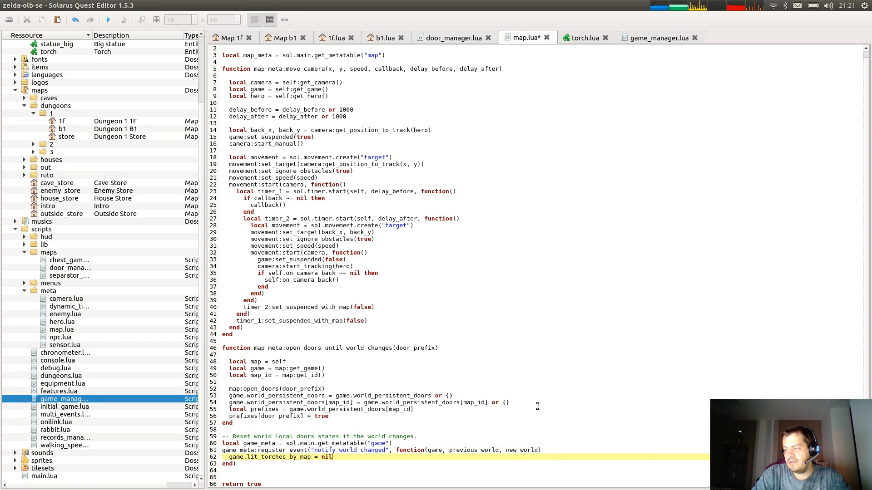
left_click(300, 397)
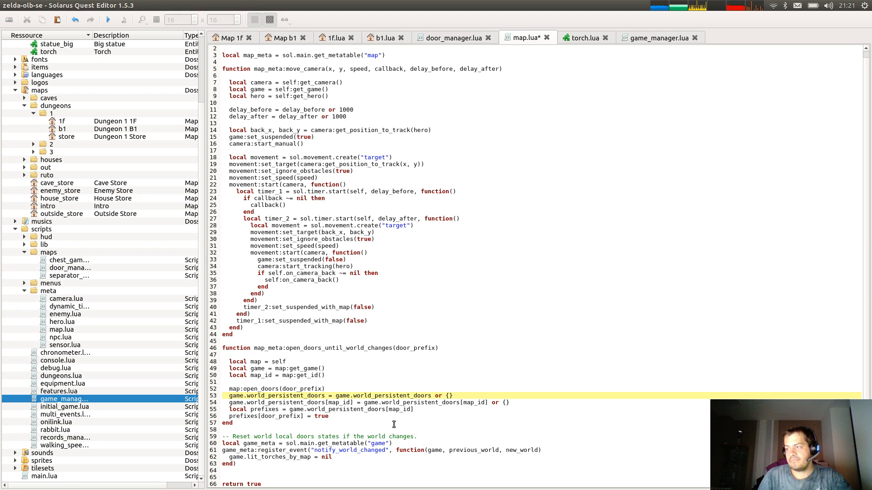
double_click(305, 396)
key("ctrl+c")
double_click(286, 457)
key("ctrl+v")
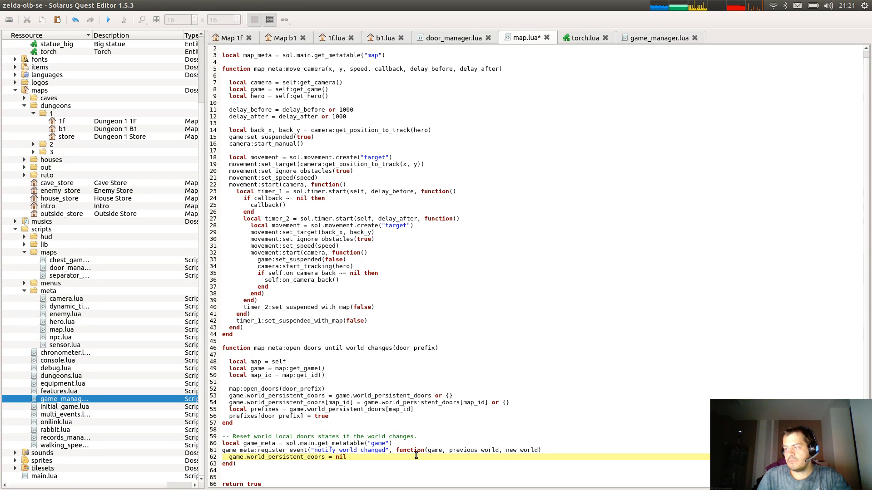
key("ctrl+s")
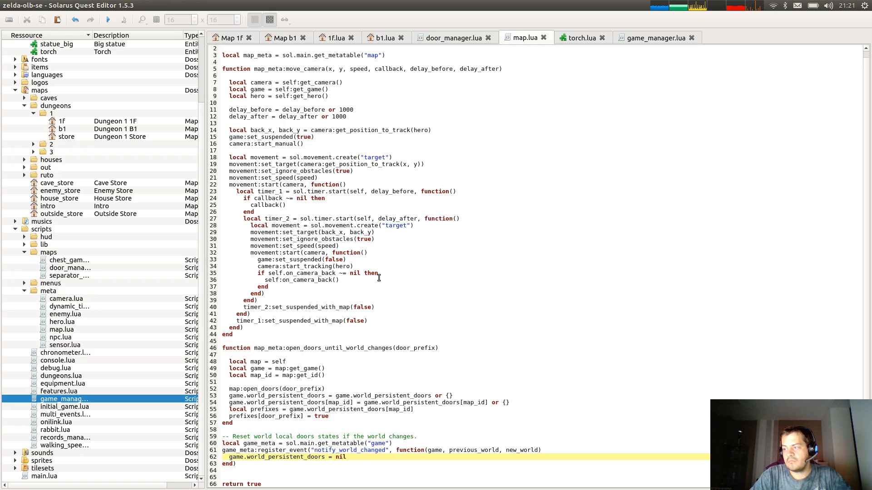
scroll(339, 318, "down", 1)
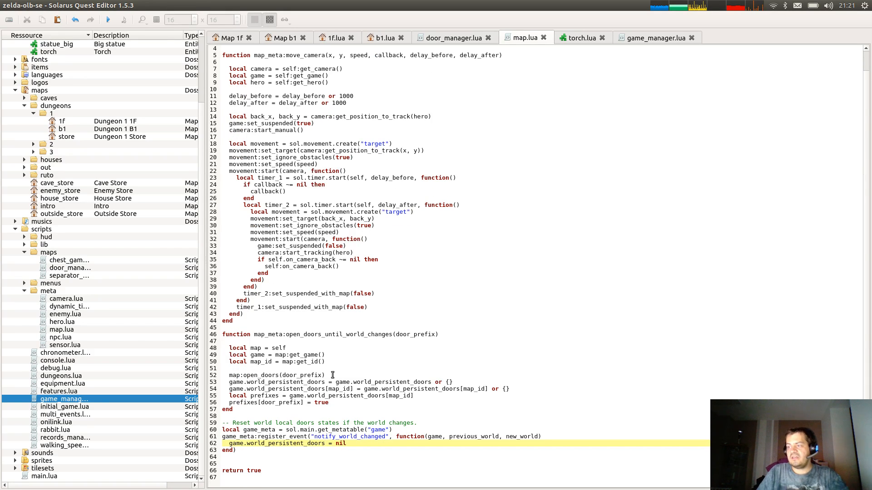
left_click(310, 410)
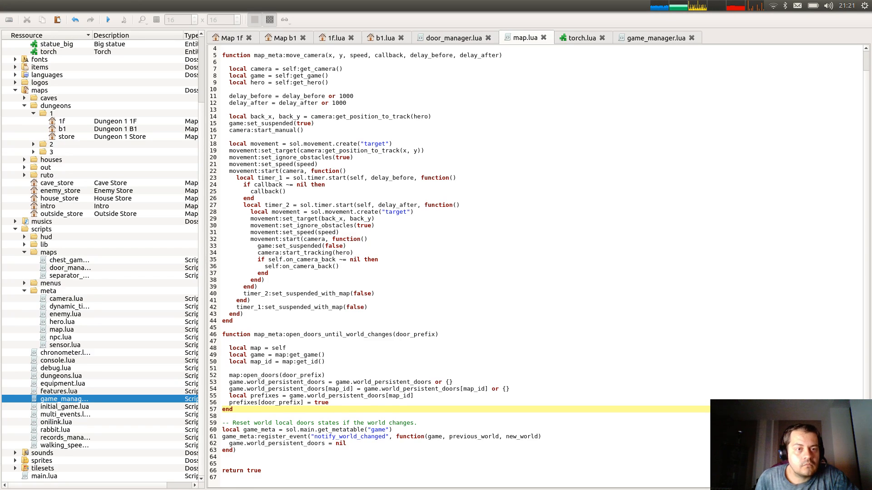
left_click(319, 412)
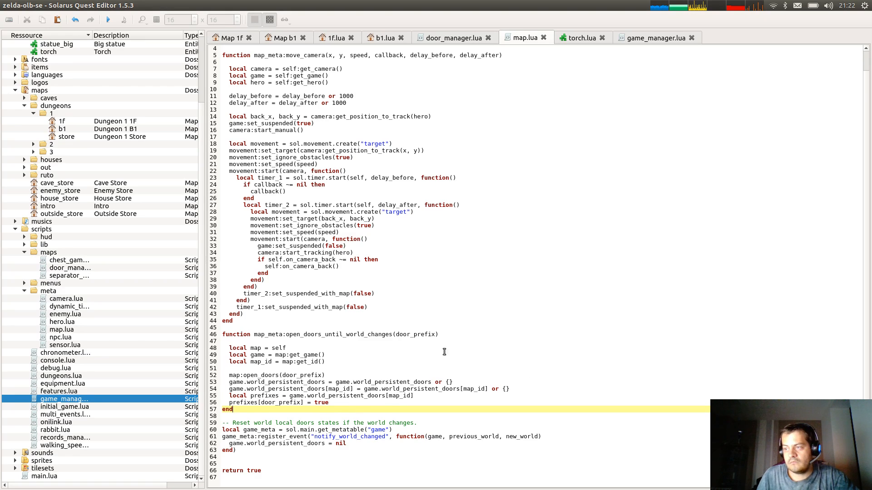
Below the notify_world_changed handler in map.lua, register an empty "on_map_changed" function on game_meta and save the file.
left_click(303, 459)
key("Return")
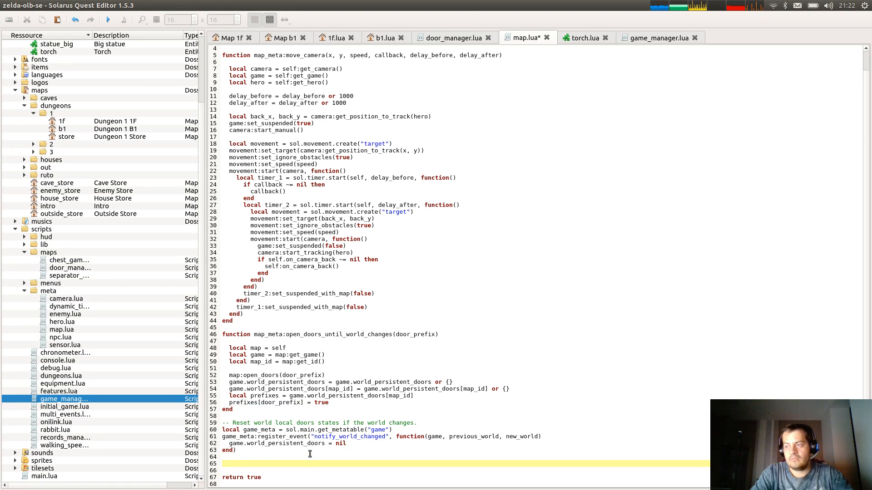
type("game_meta:")
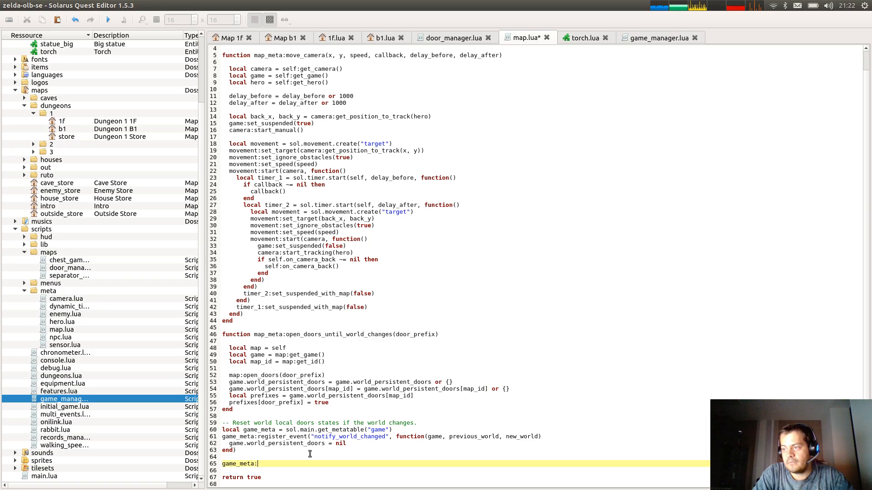
type("register_event")
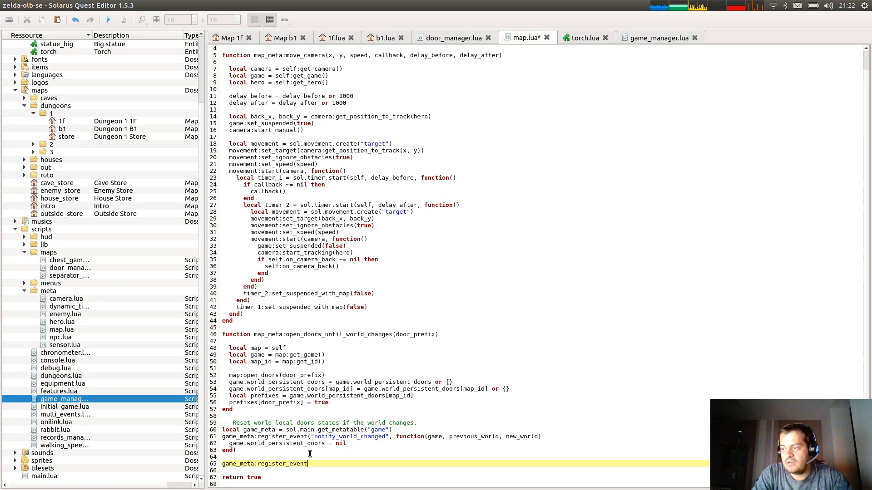
type("(\"on_map")
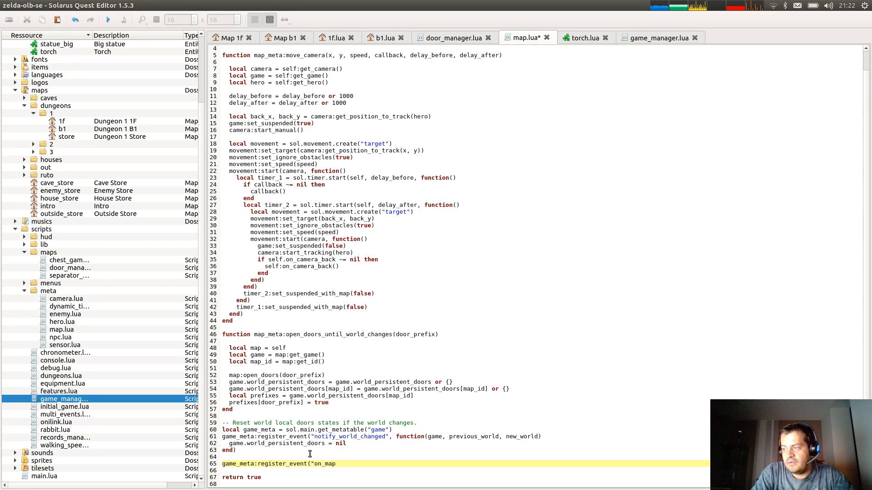
type("_Chang")
key("BackSpace")
key("BackSpace")
key("BackSpace")
key("BackSpace")
key("BackSpace")
type("chan")
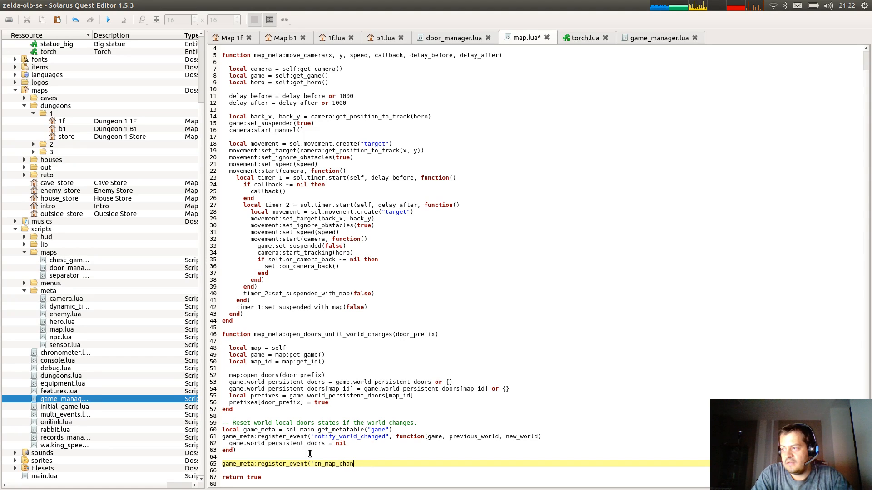
type("ged\", function(")
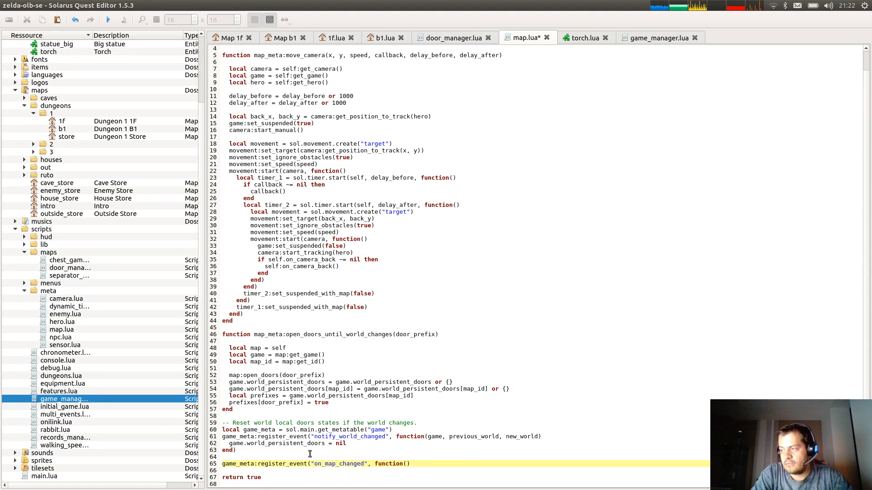
key("Return")
key("Return")
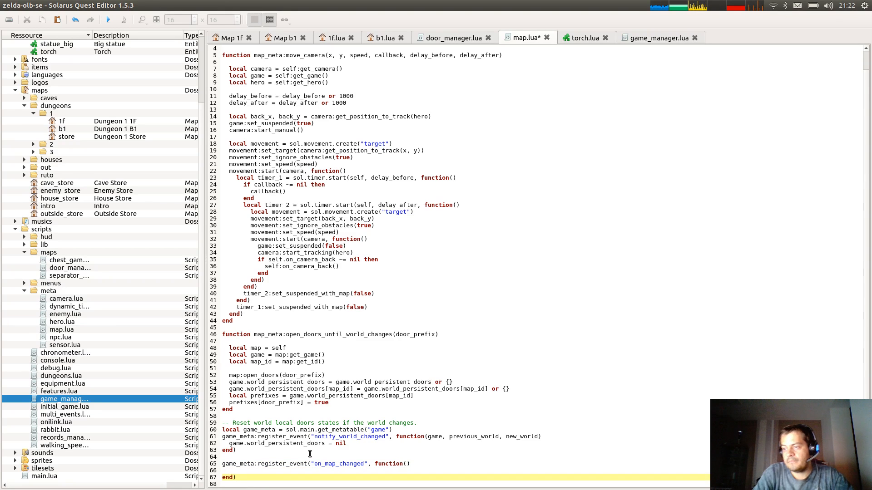
scroll(310, 454, "down", 1)
key("ctrl+s")
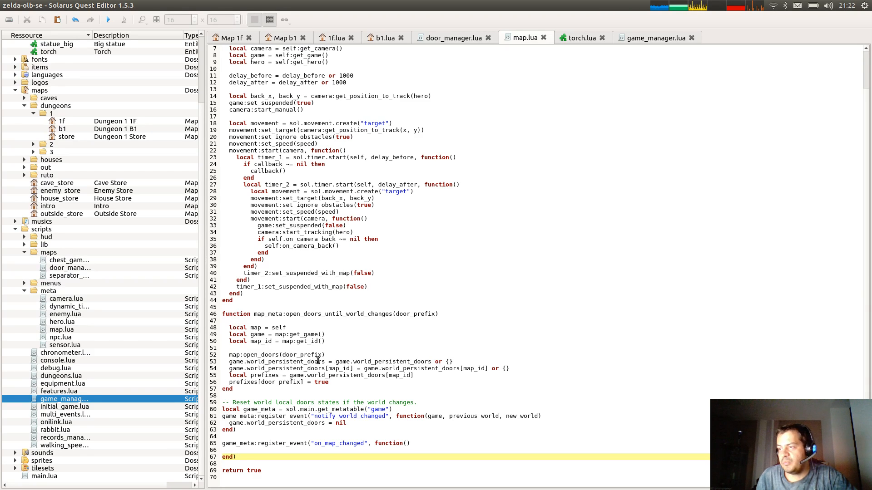
Inside the on_map_changed function, add a check that returns if game.world_persistent_doors == nil.
left_click_drag(229, 368, 326, 371)
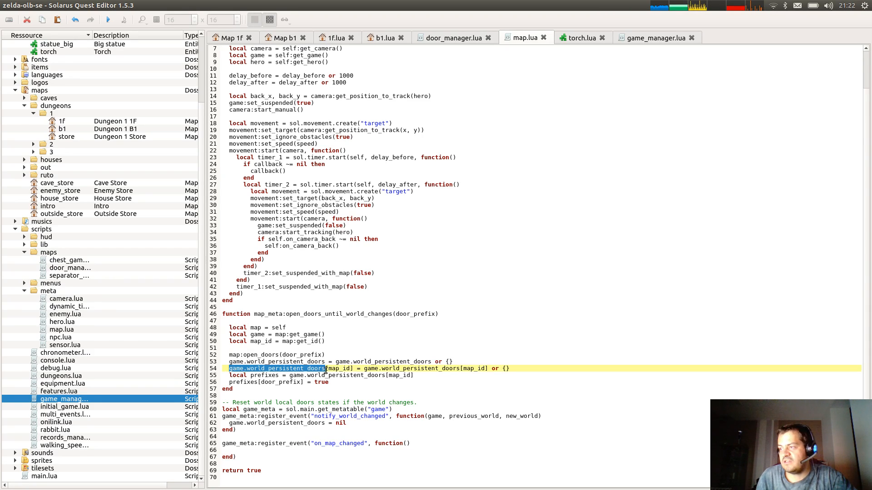
key("Left")
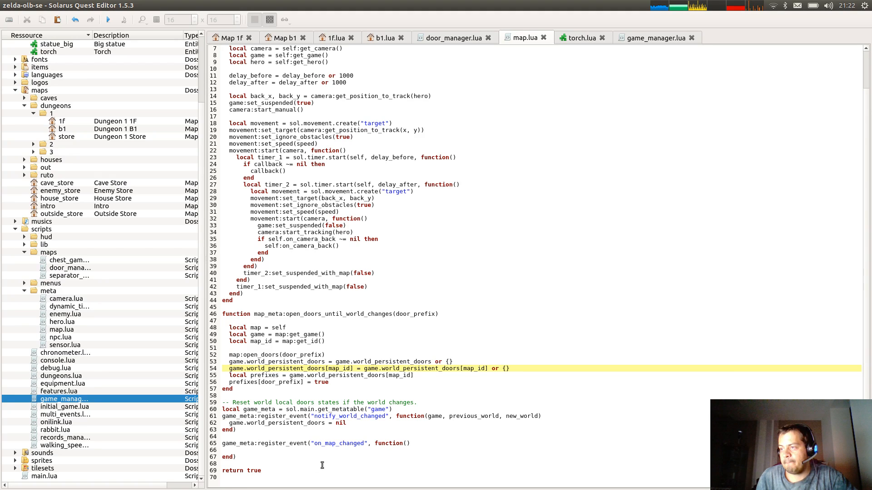
left_click(308, 451)
key("Return")
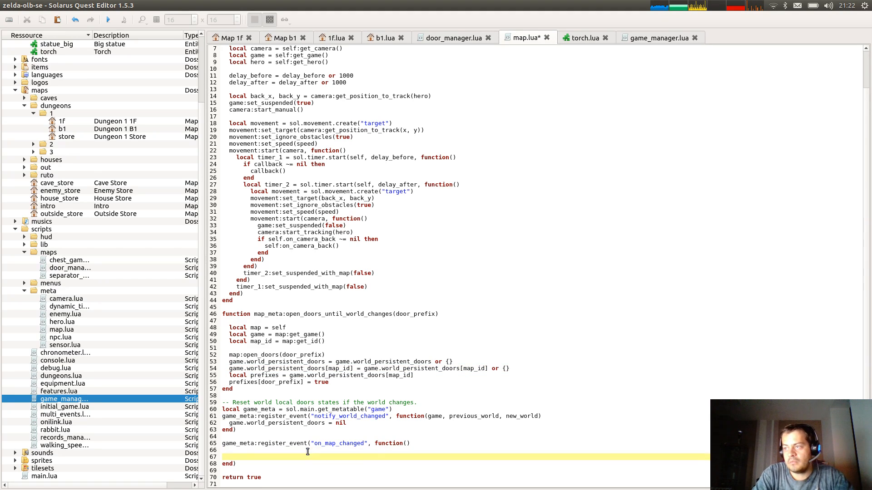
type("if")
left_click_drag(230, 423, 326, 423)
key("ctrl+c")
left_click(276, 457)
key("ctrl+v")
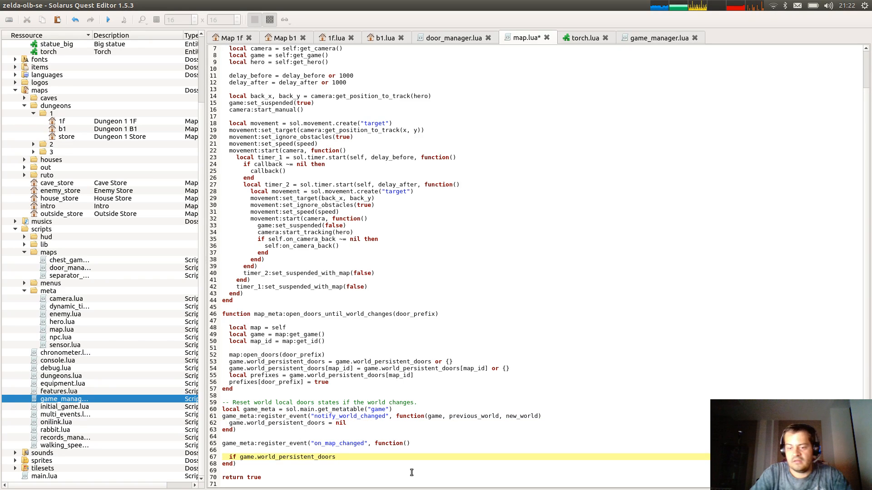
type("== nil")
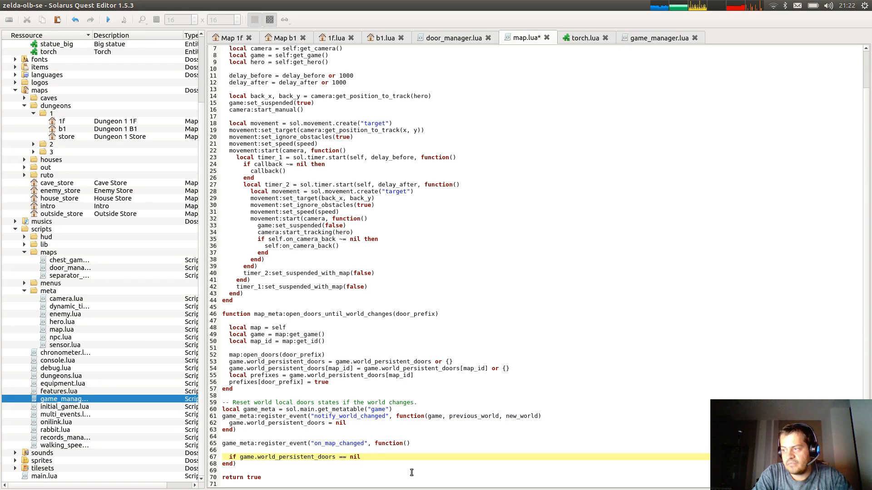
type(" then")
key("Return")
type("rn")
key("Return")
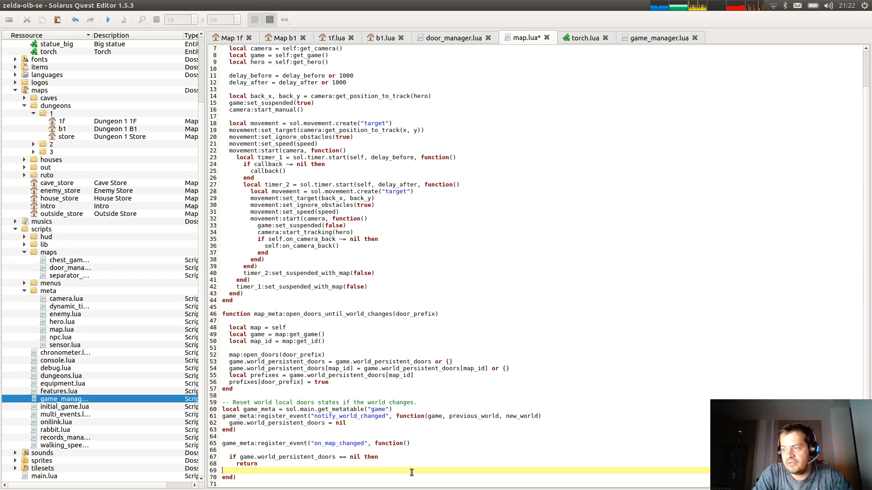
type("end")
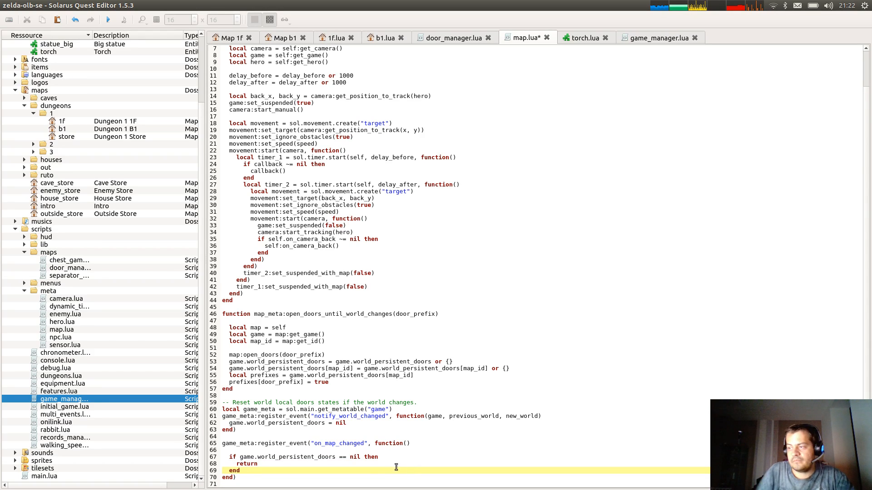
Duplicate the nil check block inside the on_map_changed function, separating the two copies with a blank line.
scroll(391, 450, "down", 1)
left_click(364, 436)
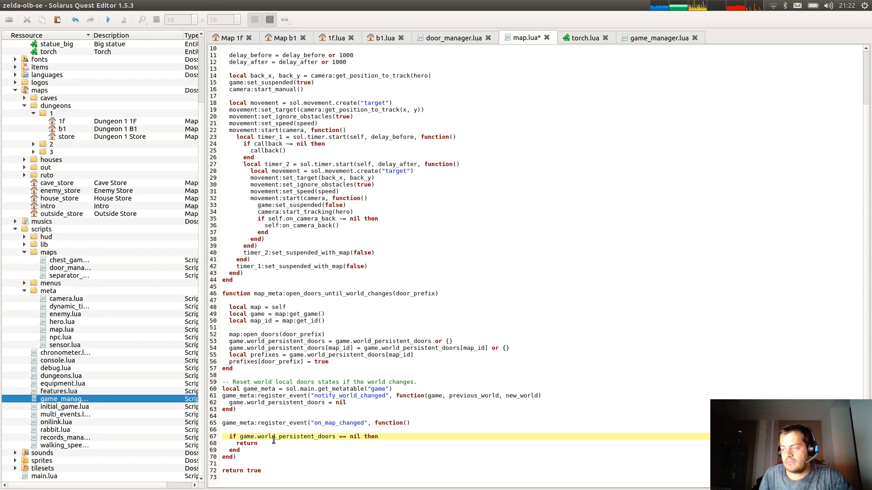
left_click_drag(238, 431, 261, 450)
key("ctrl+c")
left_click(263, 450)
key("ctrl+v")
left_click(271, 450)
key("Return")
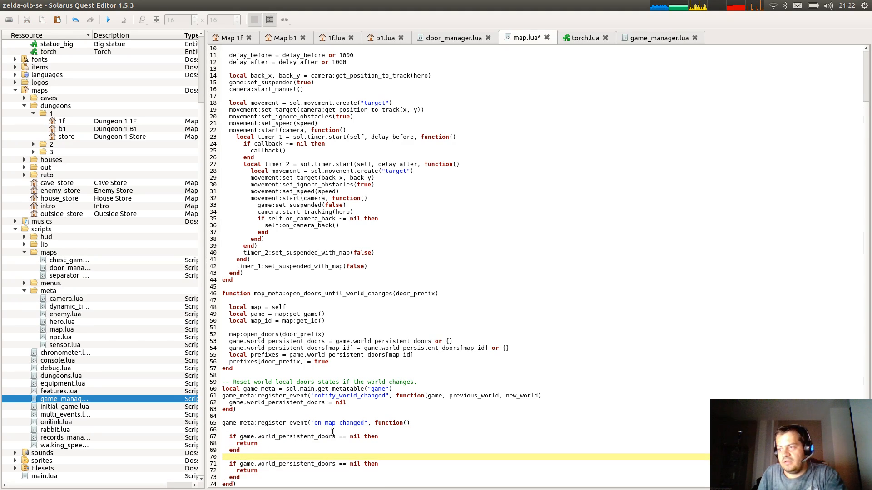
Append the [map_id] index to game.world_persistent_doors in the second nil check, and save map.lua.
scroll(344, 431, "down", 2)
left_click_drag(325, 321, 353, 320)
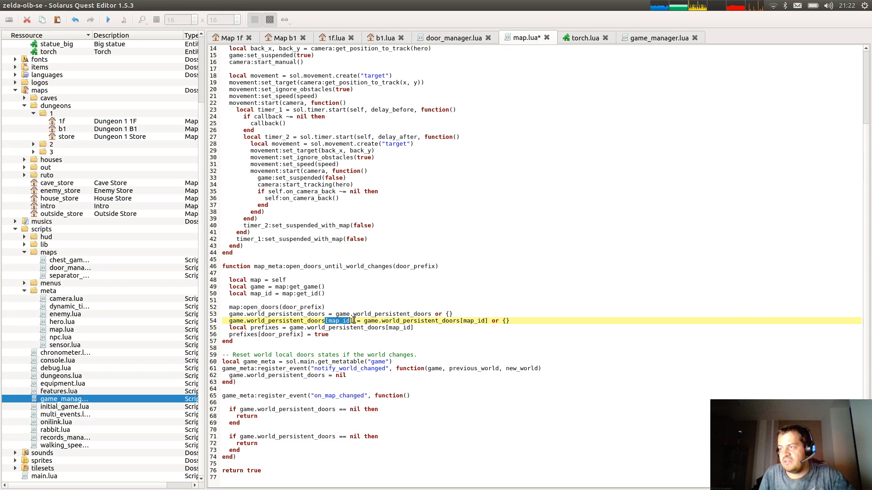
left_click(336, 437)
key("ctrl+v")
key("ctrl+s")
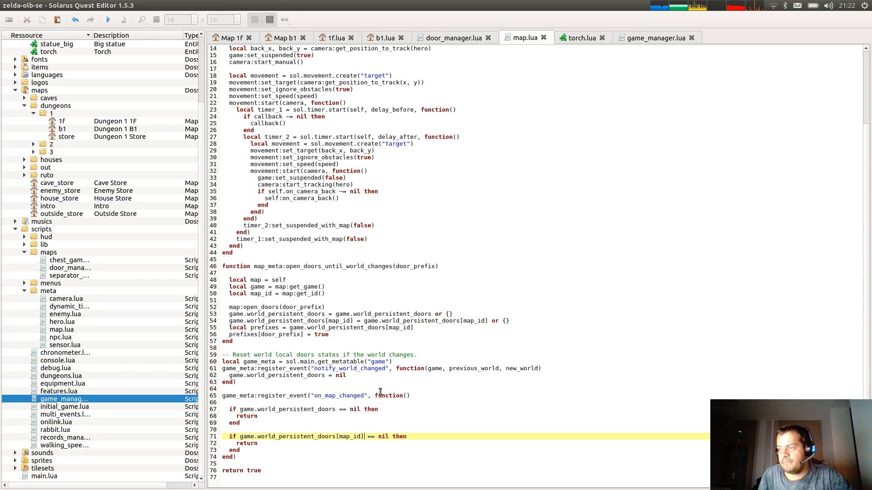
Add a map parameter to the on_map_changed callback function.
left_click(409, 396)
left_click(344, 375)
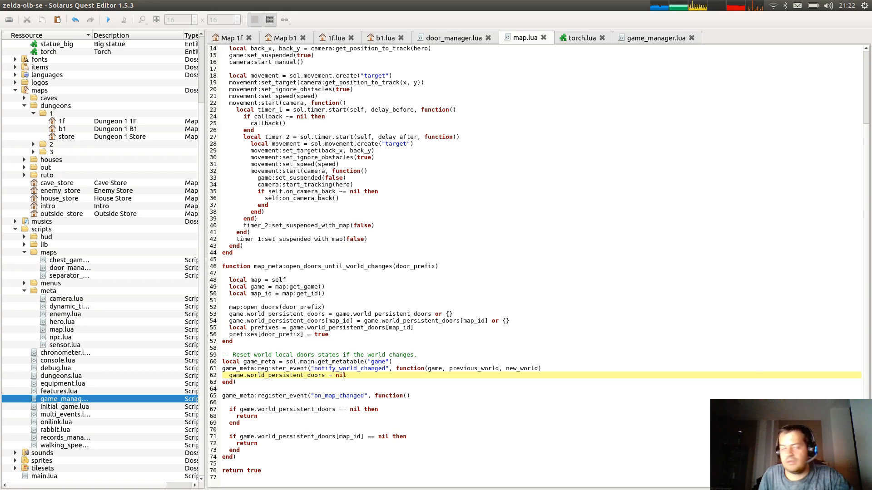
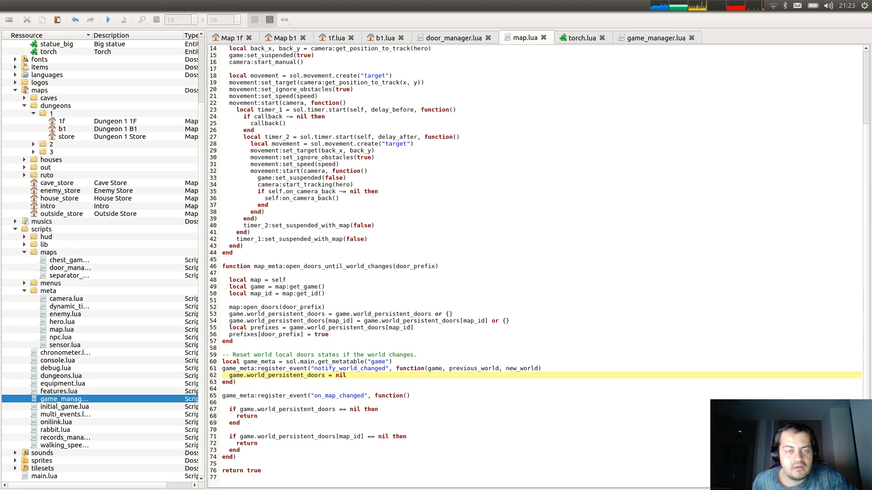
left_click(407, 396)
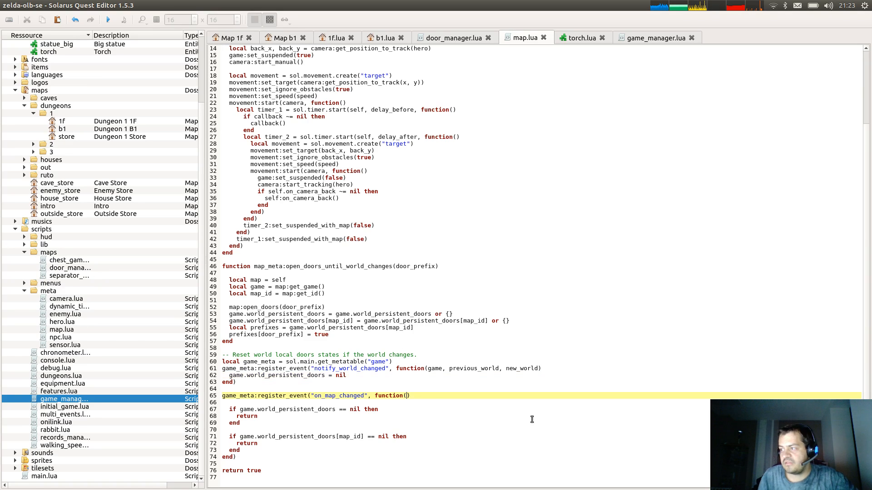
type("map")
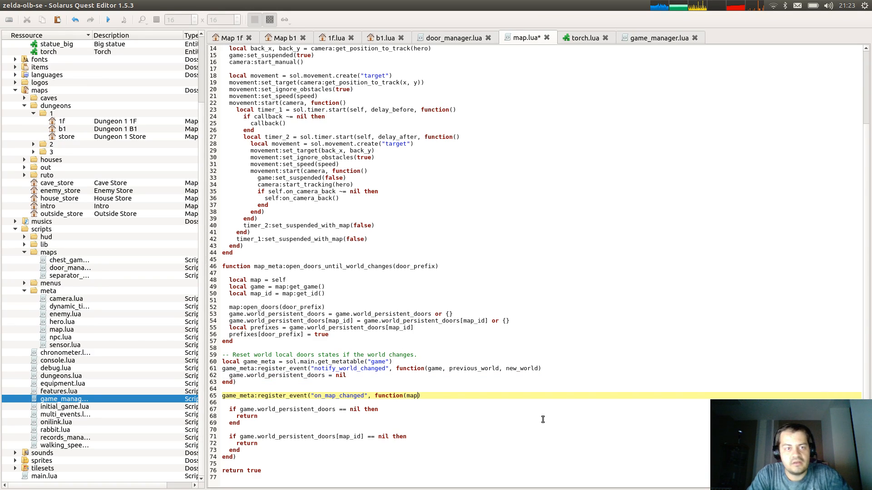
Insert local map_id = map:get_id() directly above the second nil check and save map.lua.
left_click(319, 438)
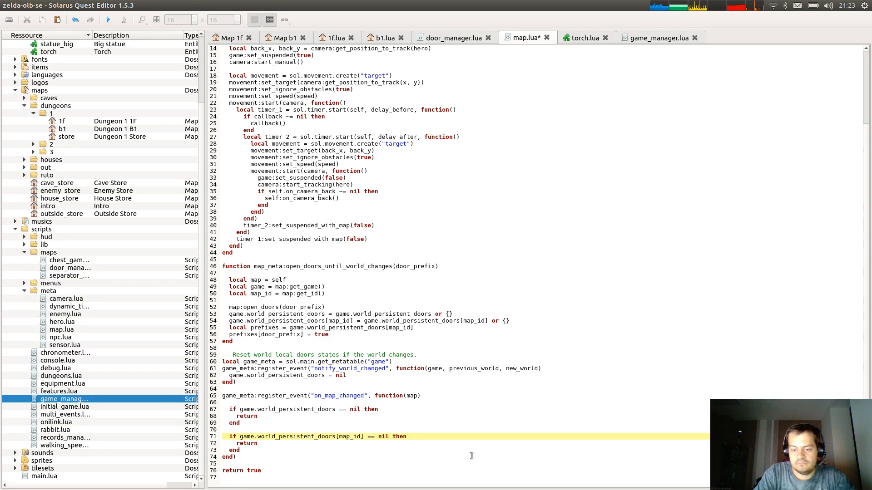
key("Up")
key("Return")
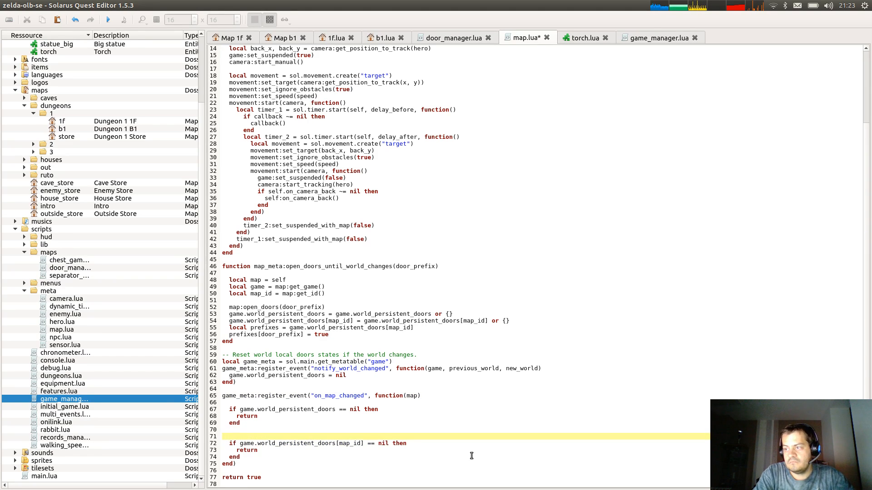
type("local map_id =")
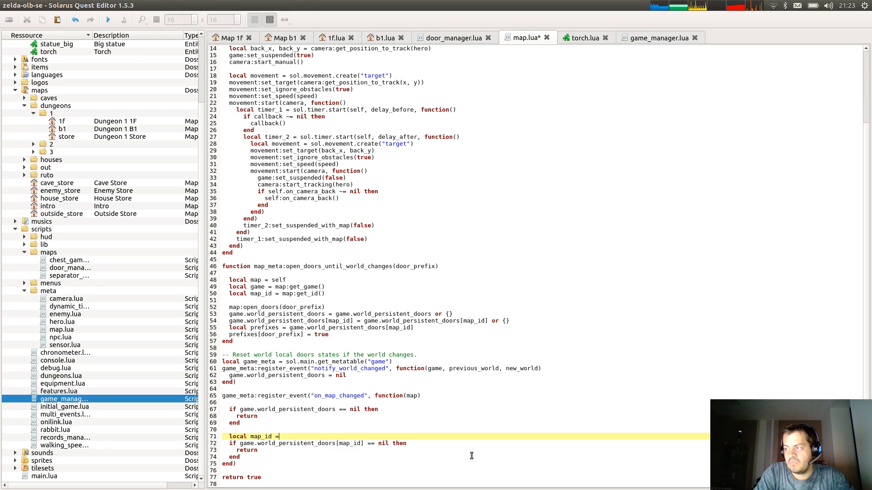
type(" n")
key("BackSpace")
type("map")
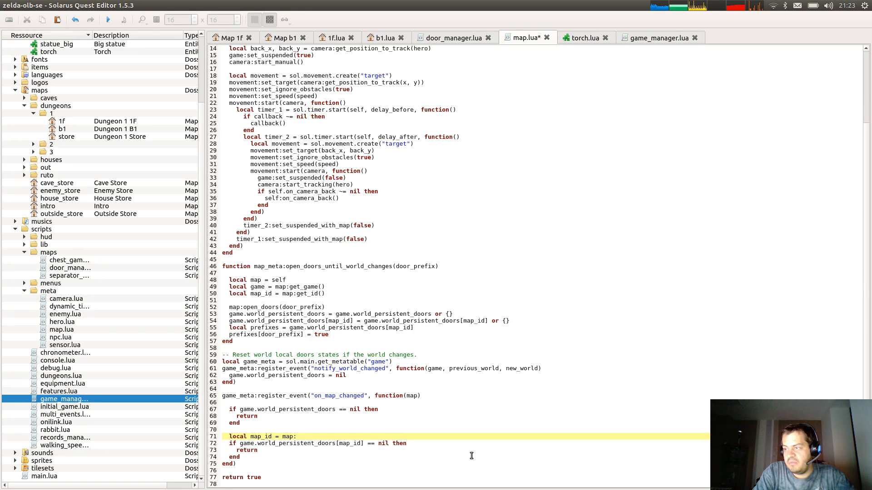
type(":get_id()")
key("Down")
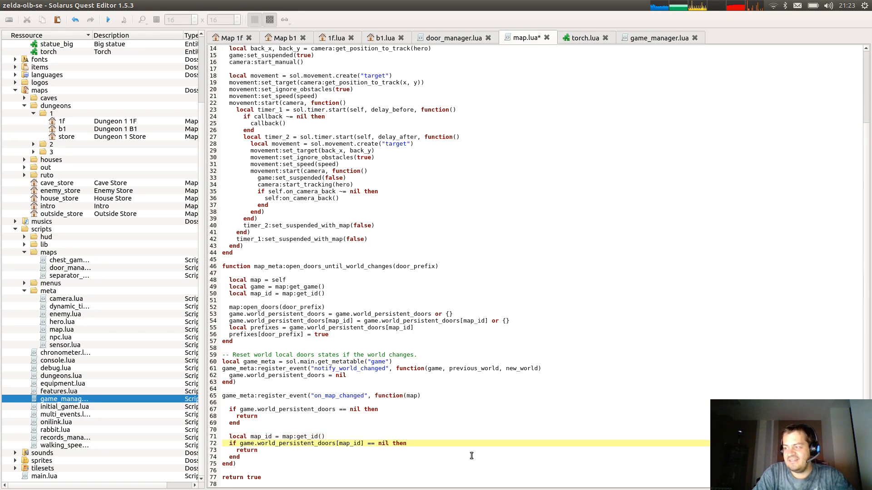
key("ctrl+s")
Start a for loop over prefix in pairs( below the second nil check in the on_map_changed function.
key("Down")
scroll(471, 455, "down", 1)
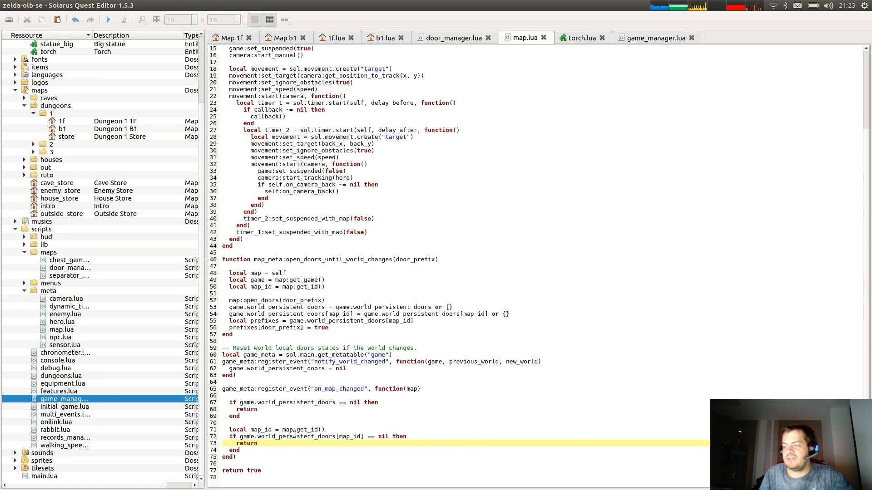
left_click(295, 452)
key("Return")
key("Return")
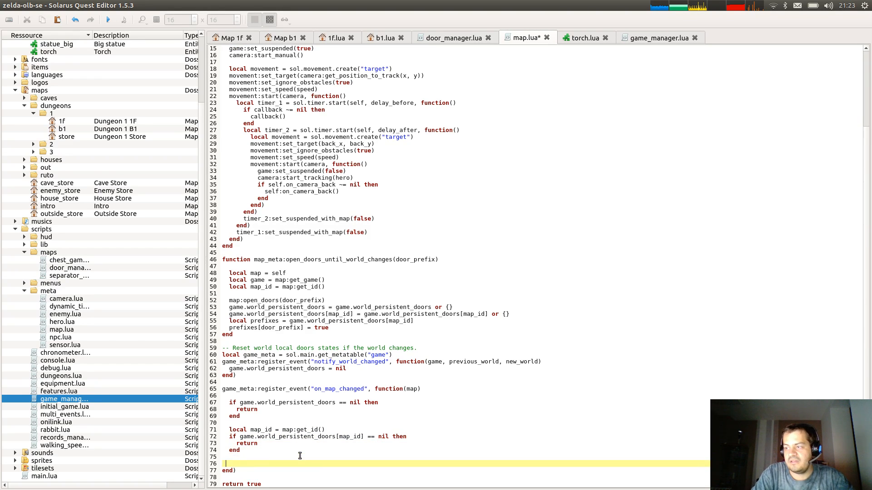
scroll(316, 449, "down", 1)
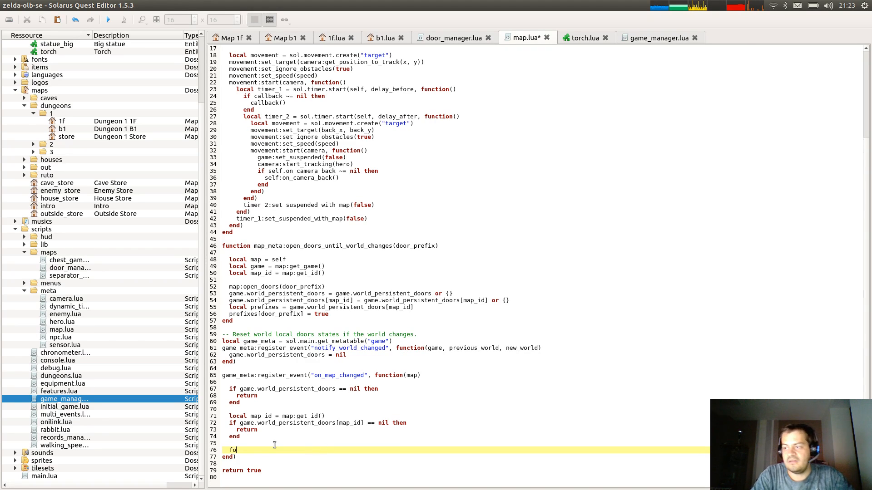
type("for pre")
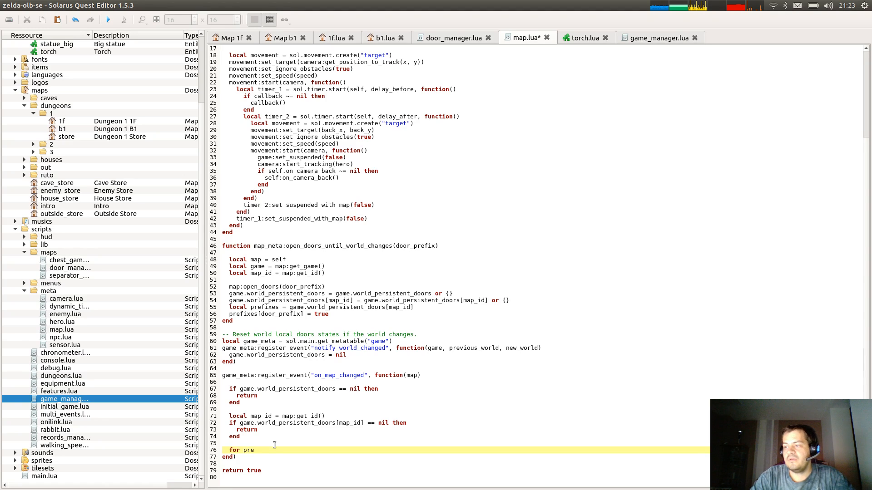
type("fix in")
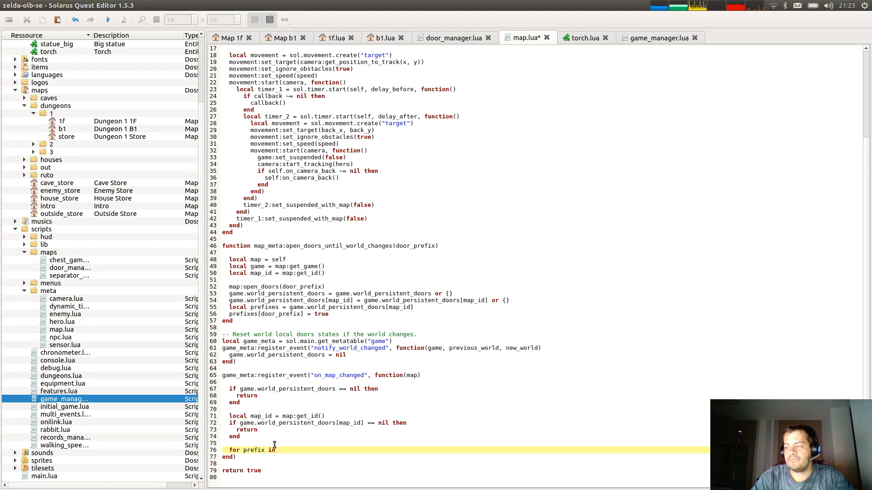
type(" ipa")
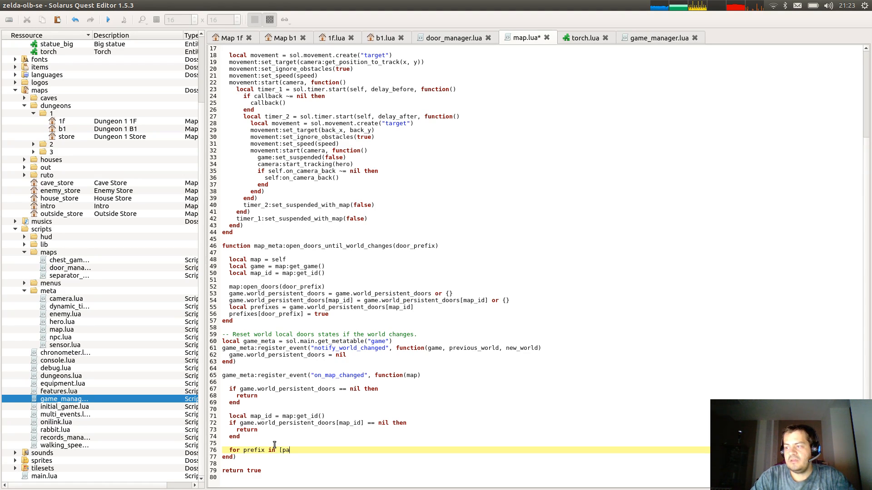
key("BackSpace")
key("BackSpace")
key("BackSpace")
type("pairs(")
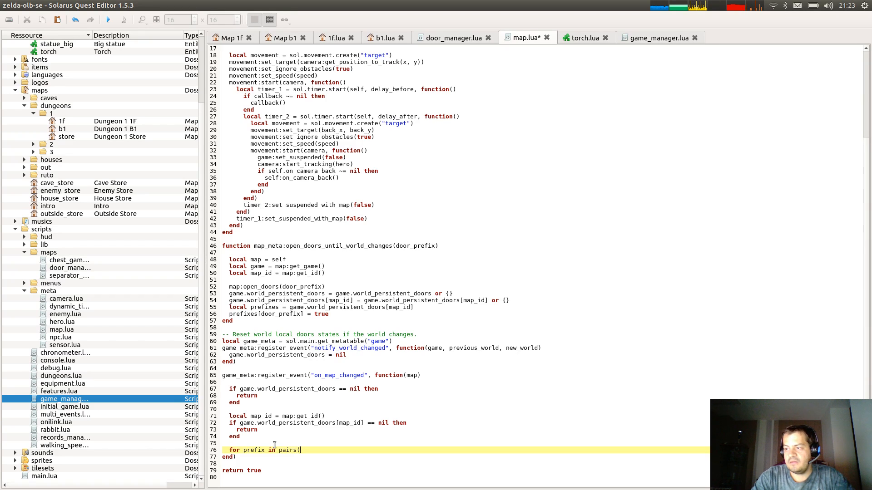
Pass game.world_persistent_doors[map_id] to pairs and complete the loop frame with do and end.
type("game.wor")
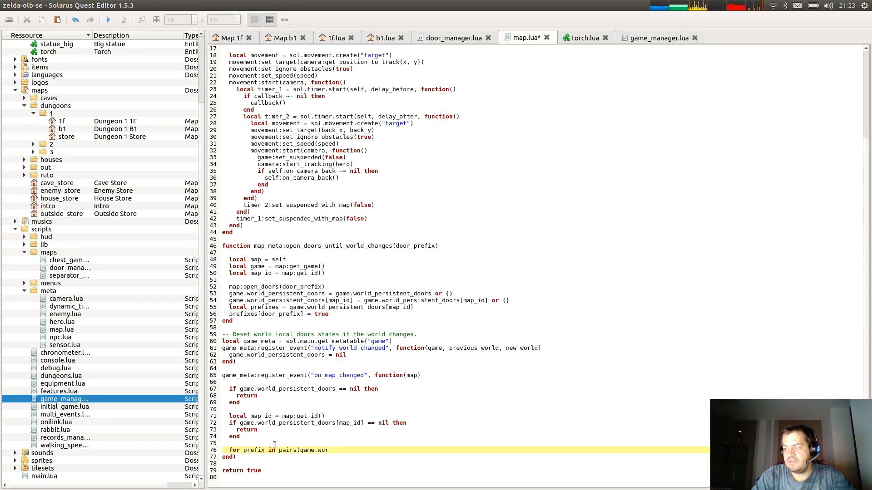
left_click_drag(240, 423, 364, 424)
key("ctrl+c")
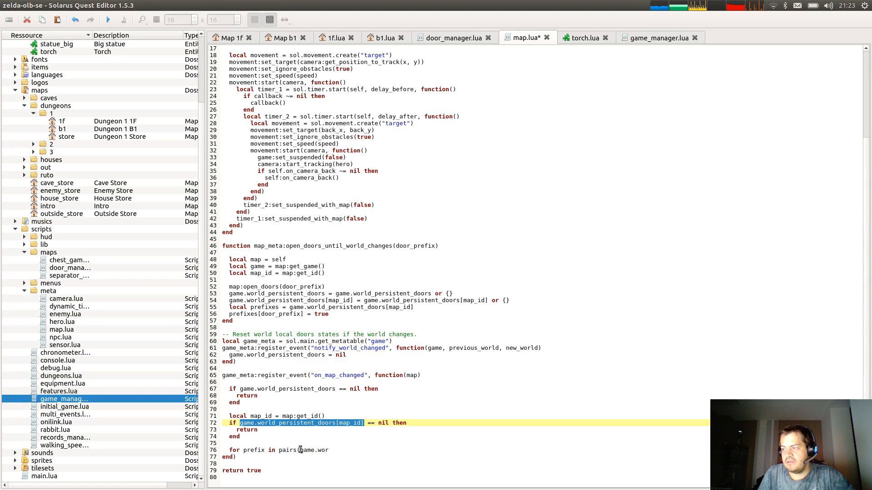
left_click_drag(300, 450, 335, 450)
key("ctrl+v")
type(")")
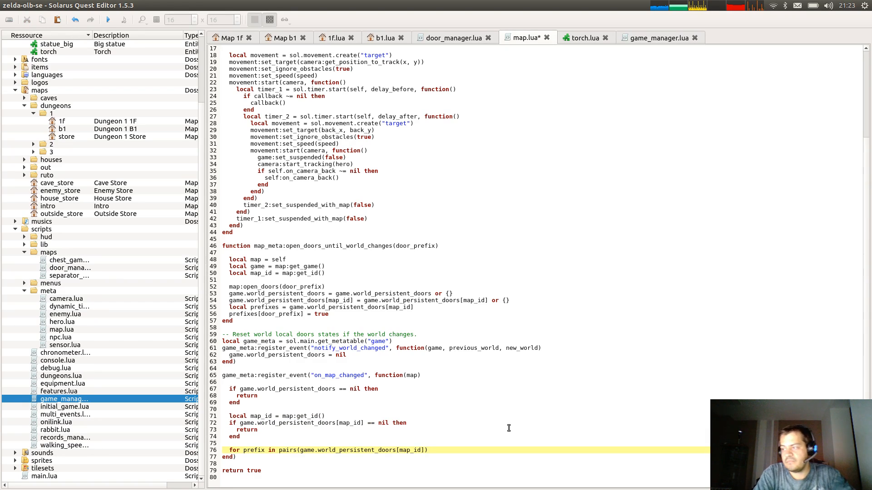
type(" do")
key("Return")
key("Return")
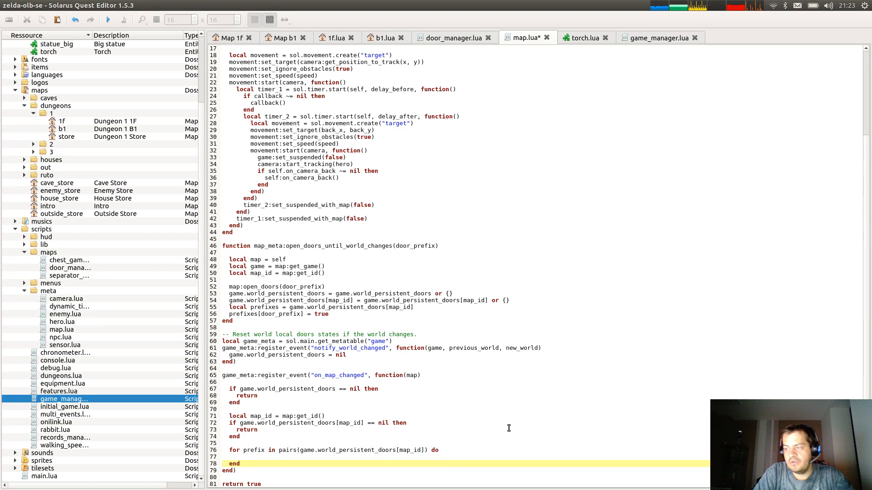
Add map:set_doors_open(prefix, true) as the body of the prefix loop and save map.lua.
key("Up")
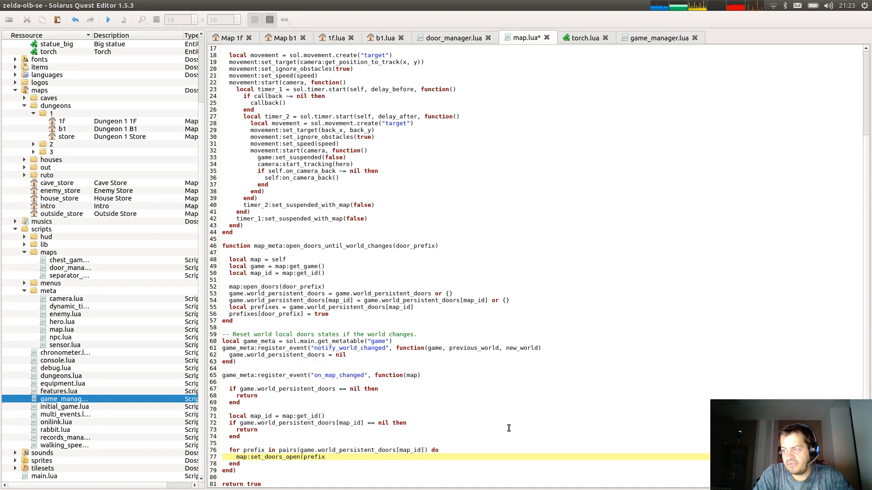
type("true")
key("ctrl+s")
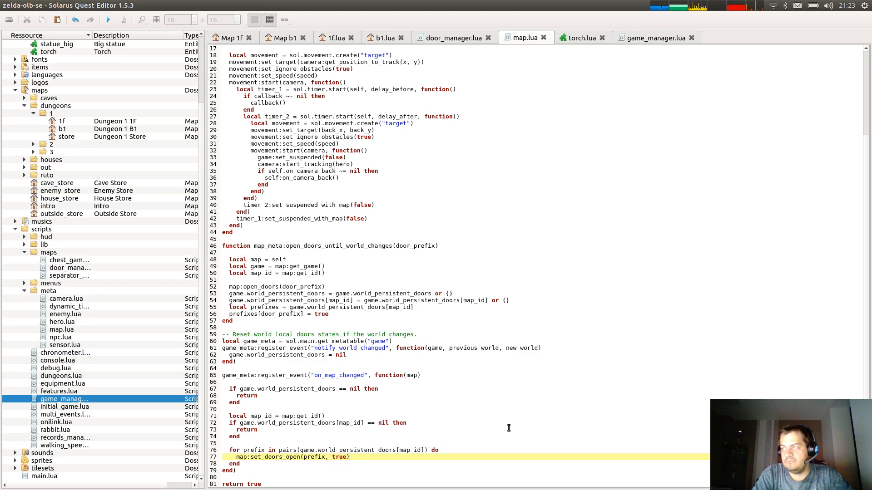
Review the persistent door code in map.lua, the torch rooms on Map 1f and the on_map_changed handler in game_manager.lua.
left_click(509, 428)
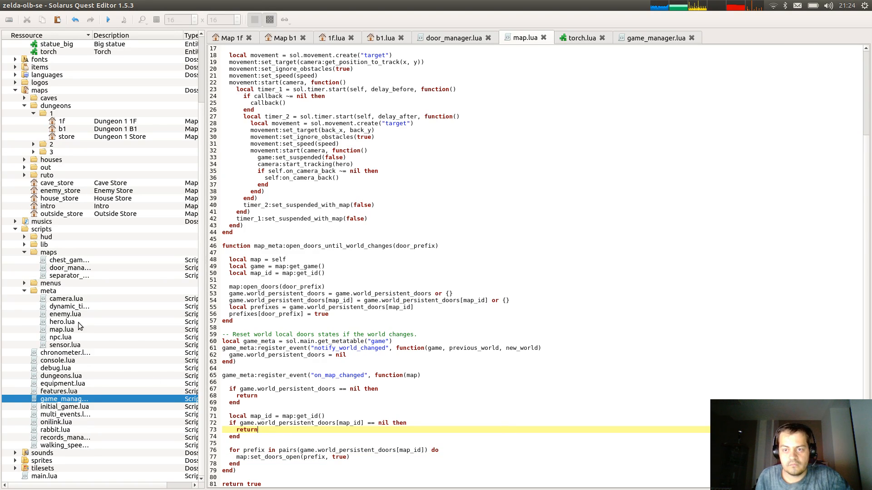
left_click_drag(372, 389, 364, 390)
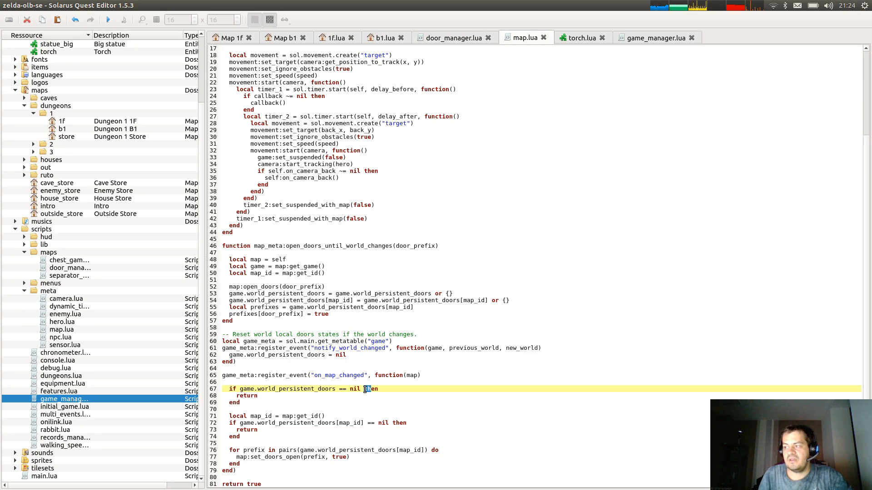
left_click(427, 326)
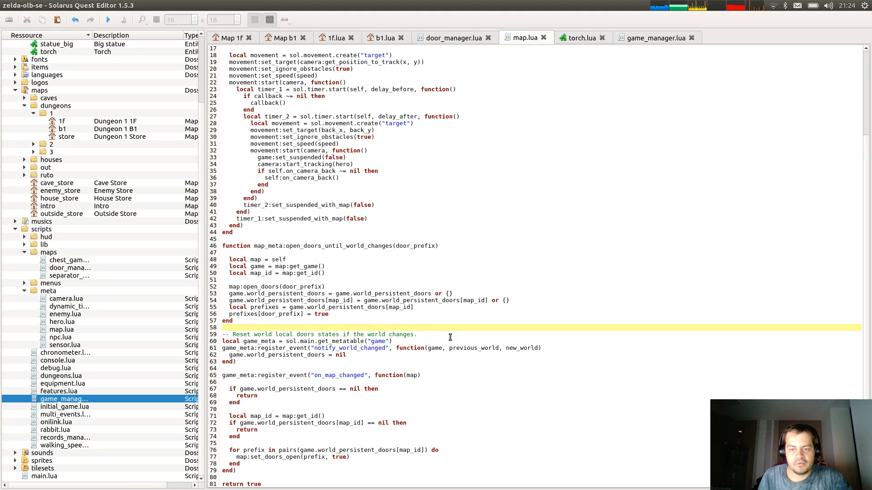
left_click(422, 287)
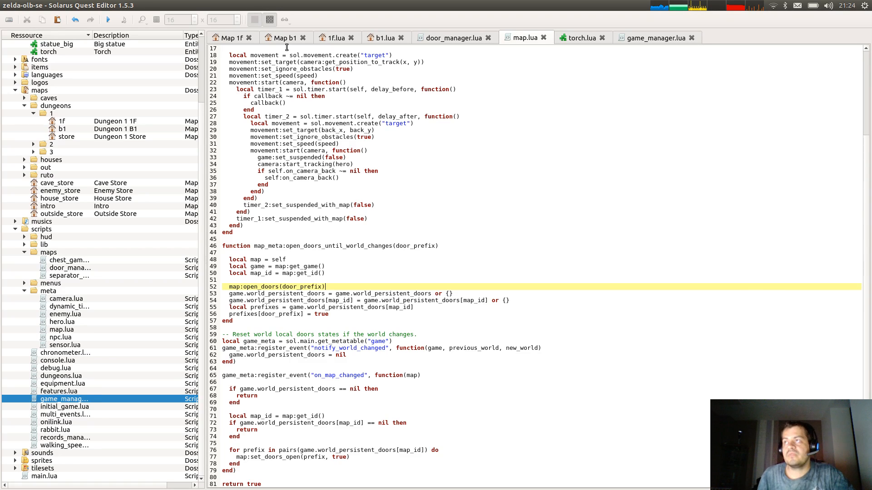
left_click(233, 38)
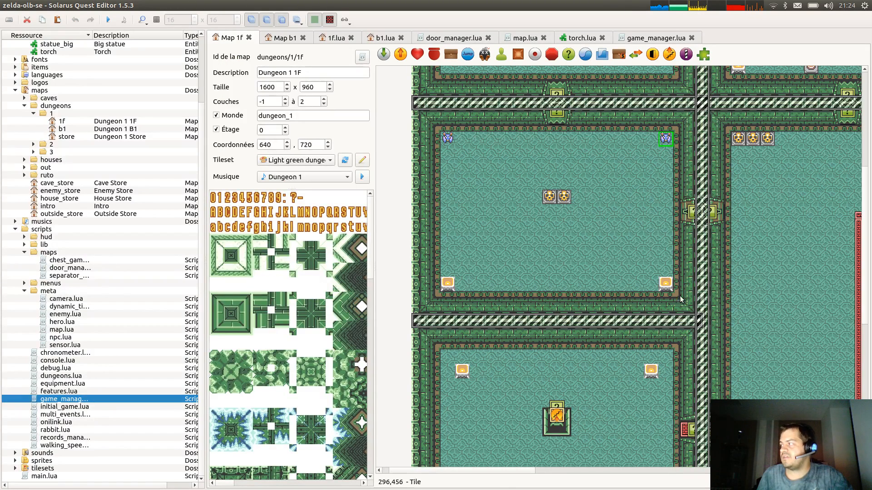
middle_click_drag(782, 217, 712, 225)
middle_click_drag(512, 205, 552, 258)
left_click(672, 38)
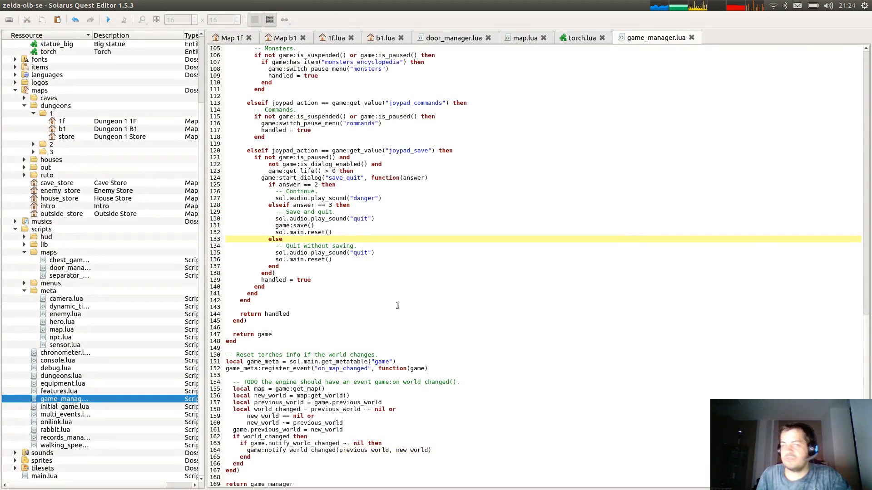
Run the quest, walk the hero up into the dungeon room, check the console output and close the game.
key("F5")
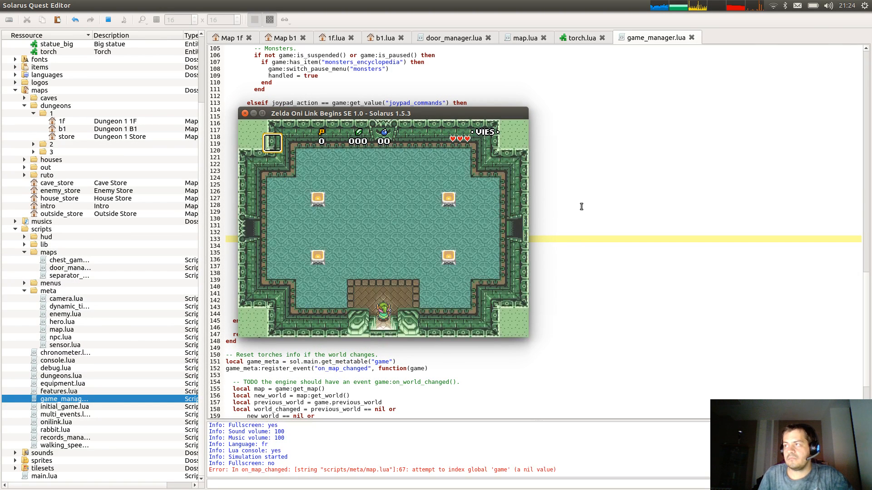
key("Up")
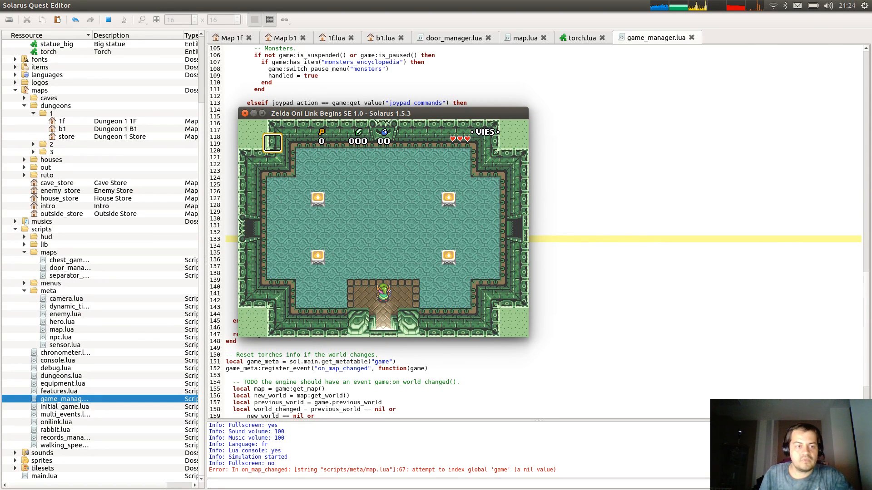
key("alt+Tab")
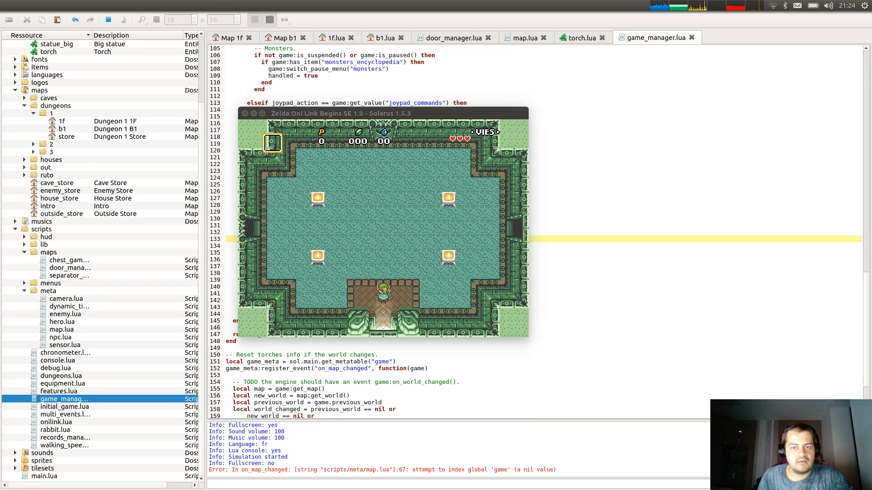
left_click(302, 191)
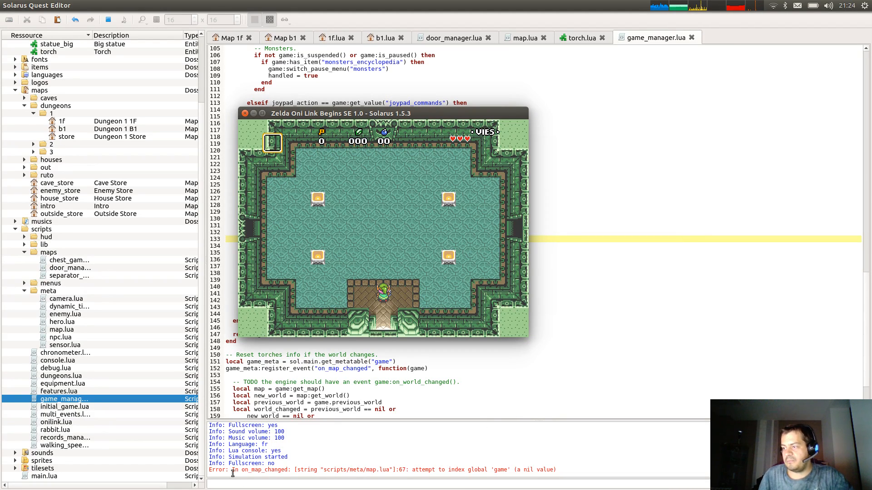
left_click(245, 114)
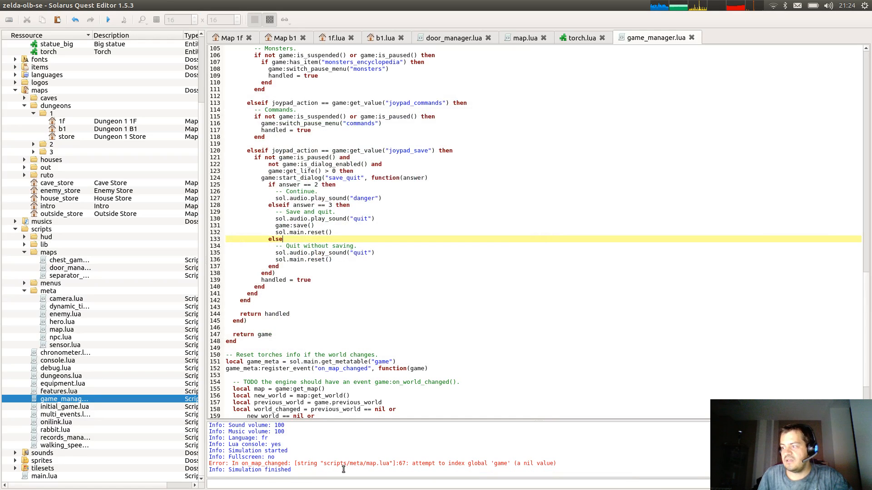
Insert local game = self and a blank line above the first nil check in map.lua's on_map_changed function, and save the file.
scroll(358, 248, "up", 16)
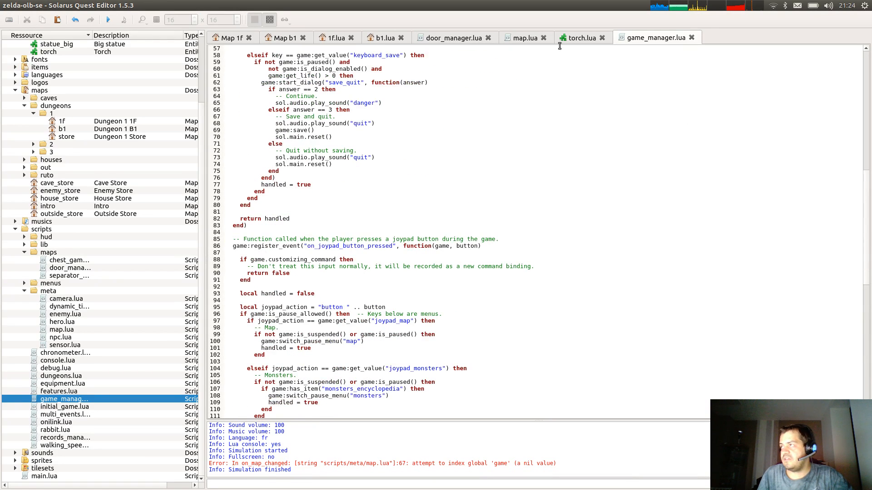
left_click(538, 40)
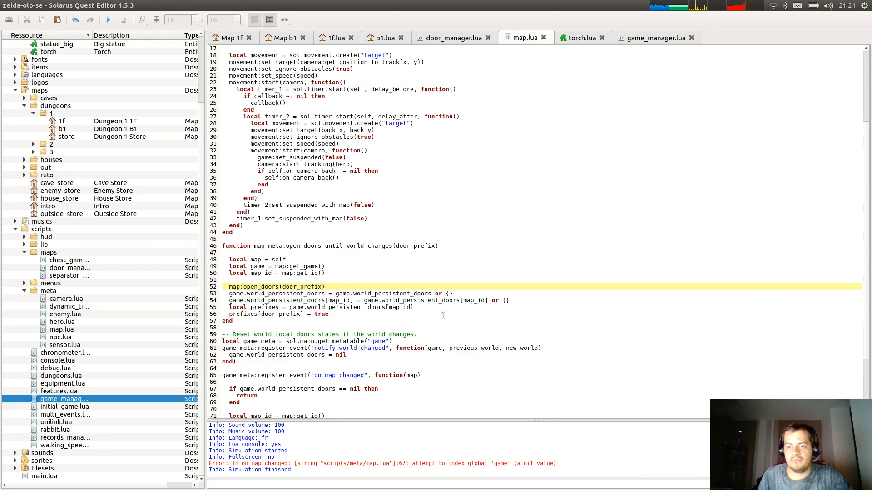
scroll(443, 316, "down", 3)
left_click(231, 321)
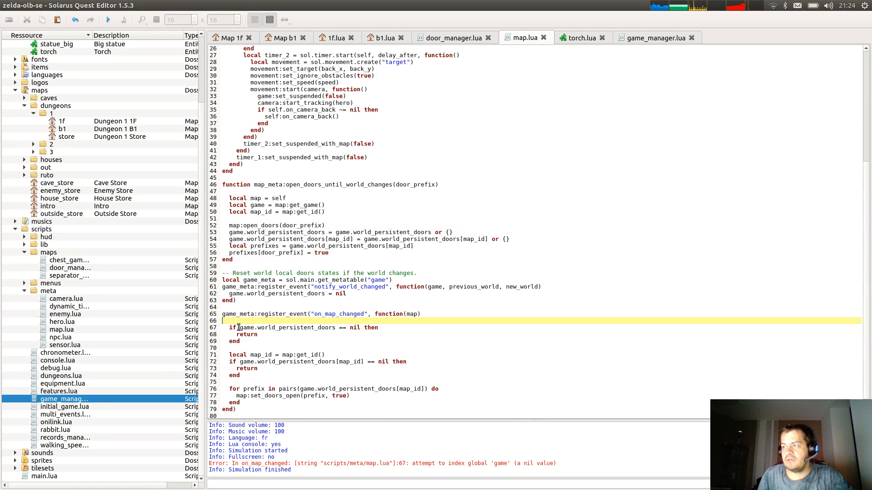
scroll(489, 327, "down", 1)
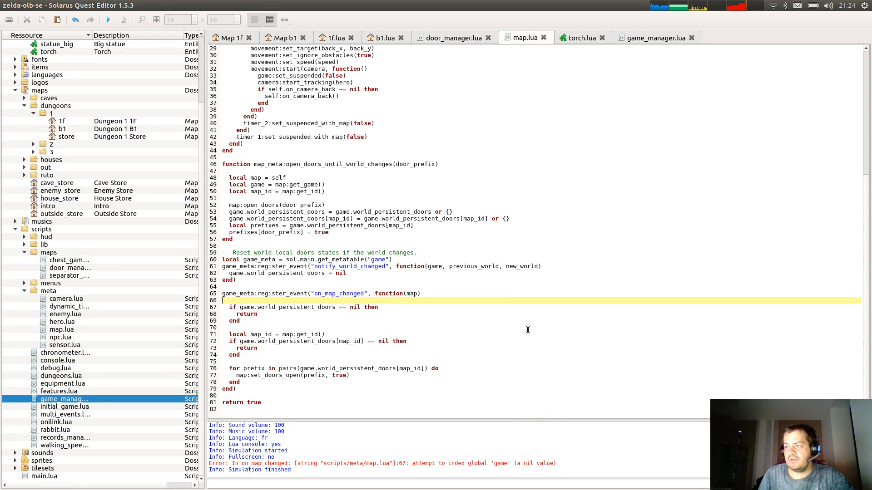
key("Return")
type("local game")
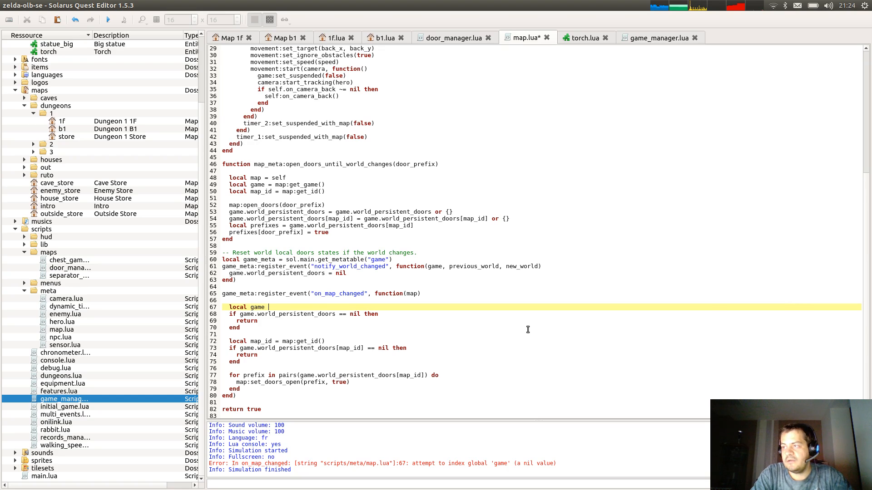
type(" = self:")
key("BackSpace")
key("Return")
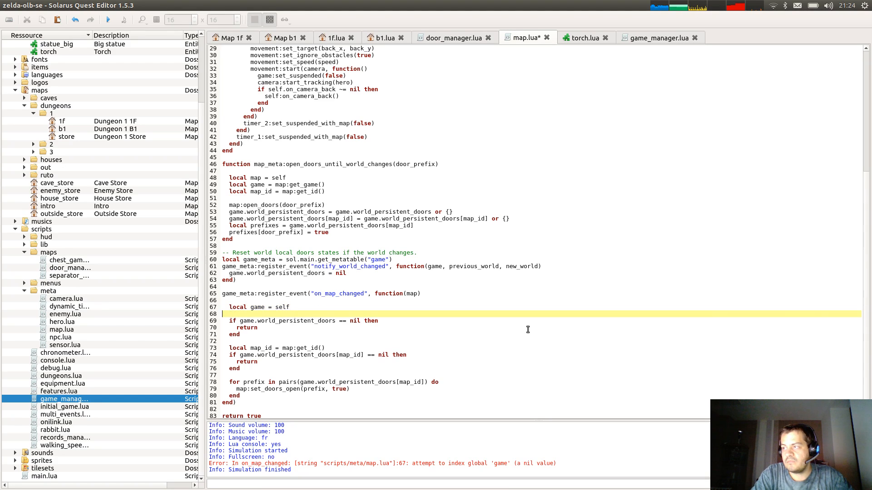
key("ctrl+s")
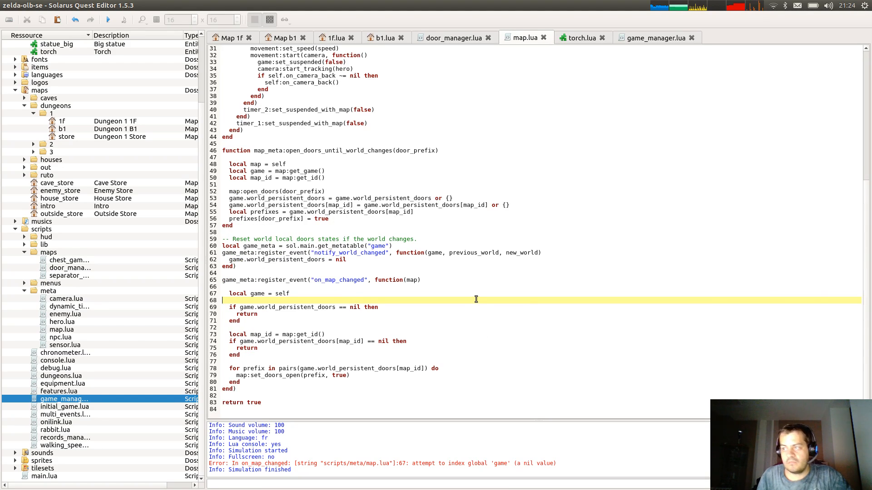
Run the quest again, close it, and inspect the self assignment and the first use of game in on_map_changed.
key("F5")
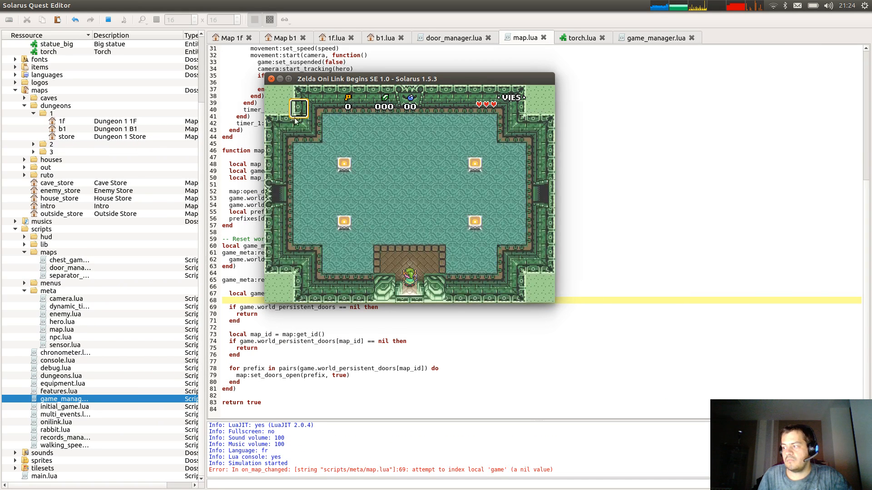
left_click(271, 78)
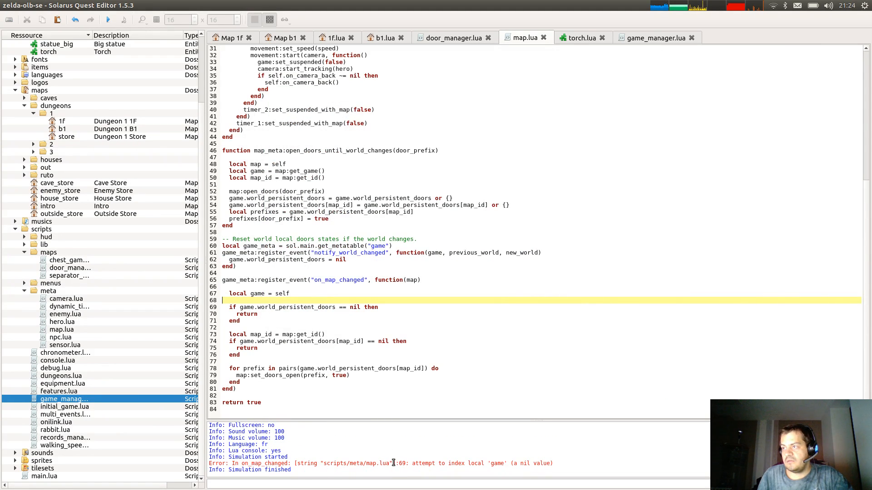
left_click(283, 295)
double_click(284, 295)
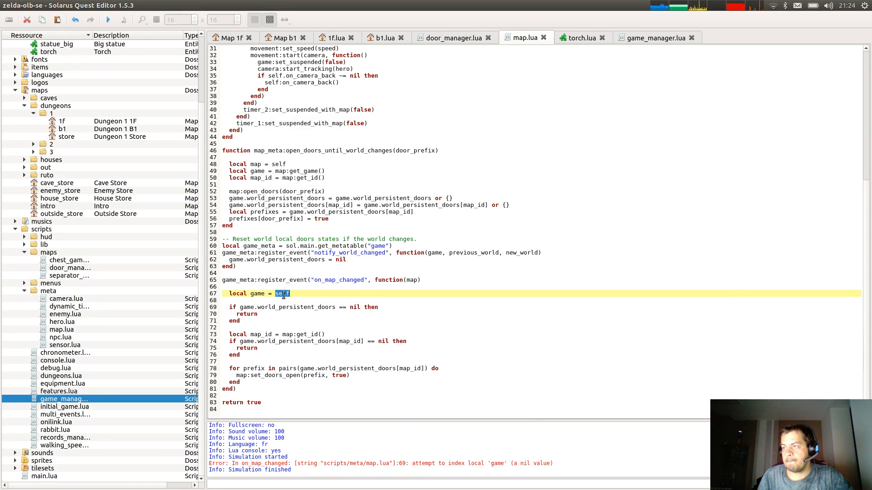
double_click(247, 308)
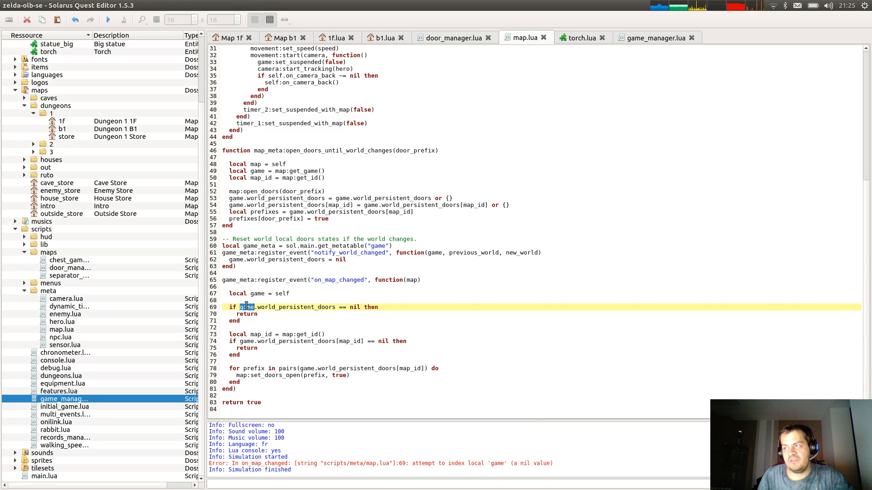
Add game as the first parameter of the on_map_changed handler in map.lua, making it function(game, map).
double_click(279, 294)
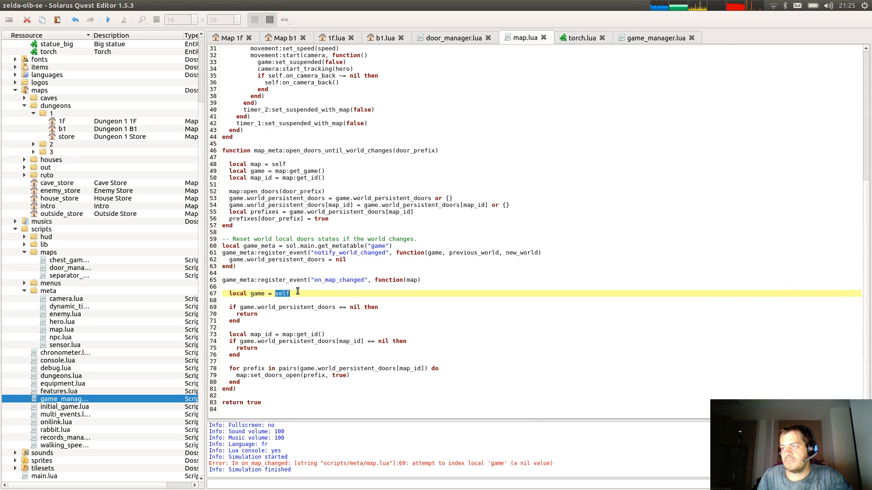
double_click(238, 281)
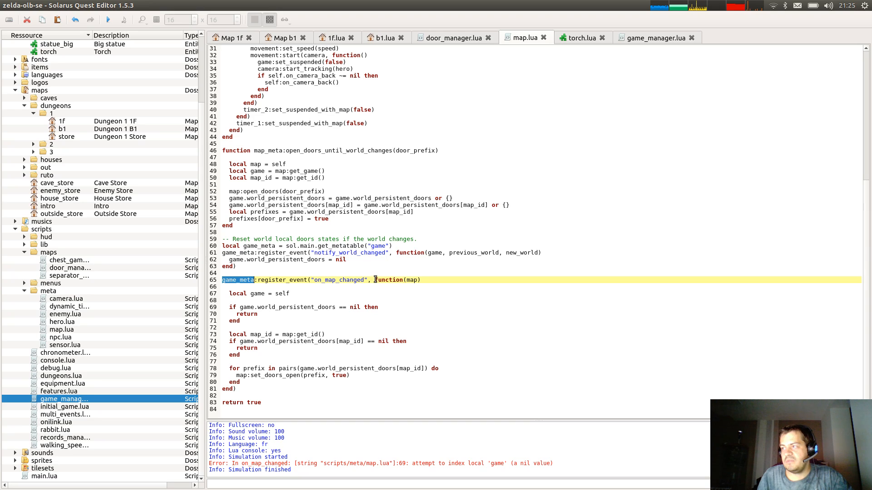
left_click_drag(375, 280, 435, 278)
left_click(436, 278)
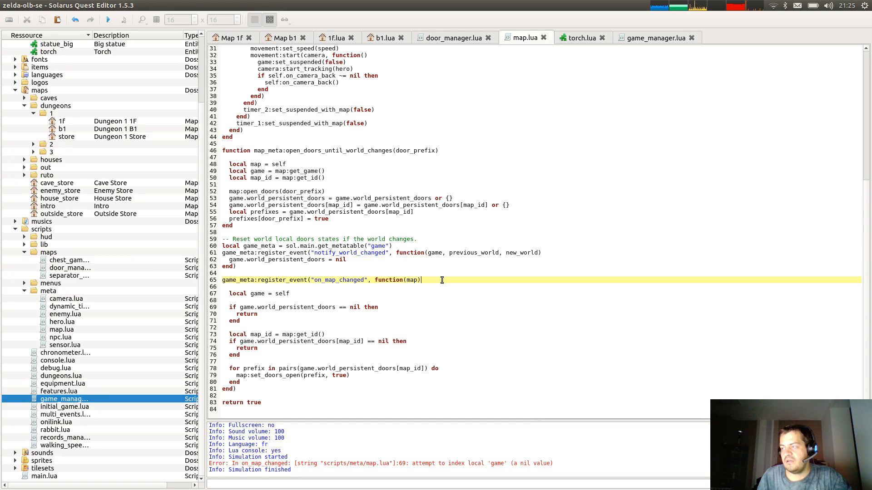
left_click(423, 242)
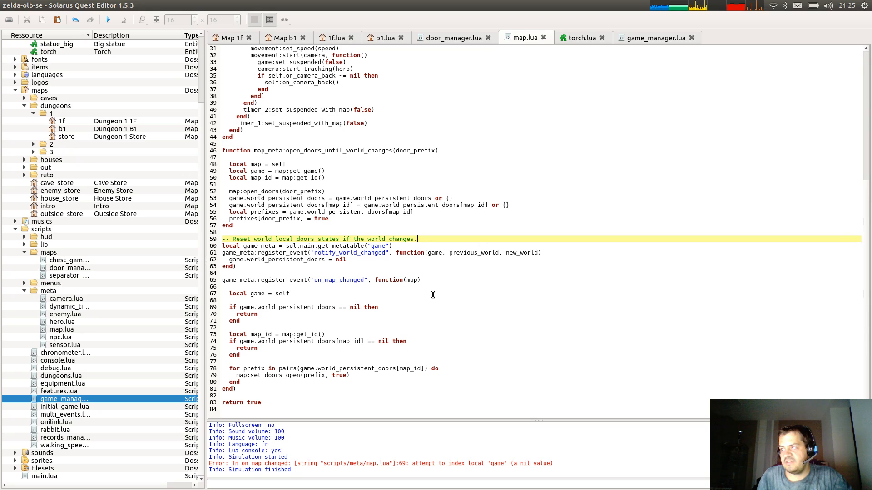
left_click(406, 279)
type("game,")
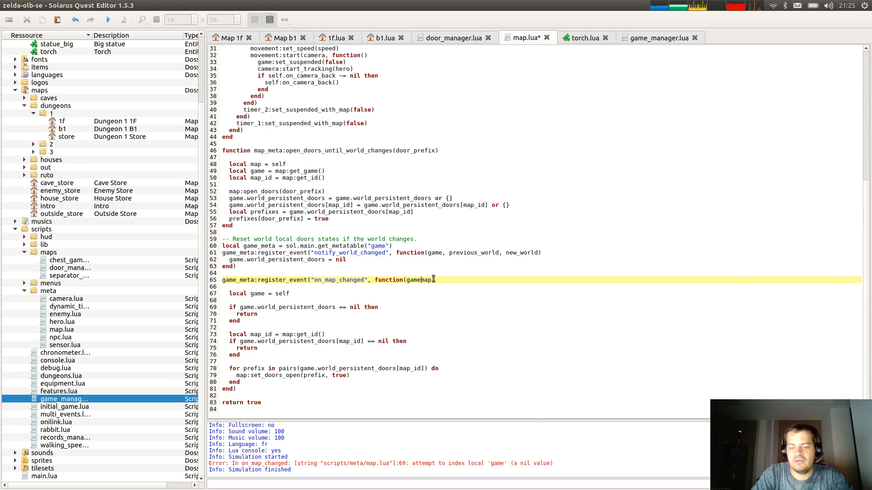
Delete the local game = self line and its extra blank line from on_map_changed, remove the stray s, and save map.lua.
key("Down")
key("shift+Down")
key("shift+Down")
key("Delete")
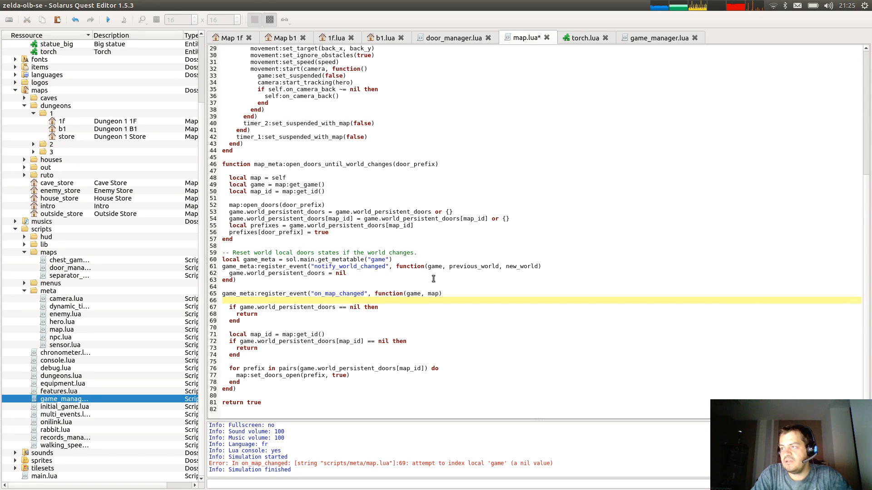
left_click(422, 179)
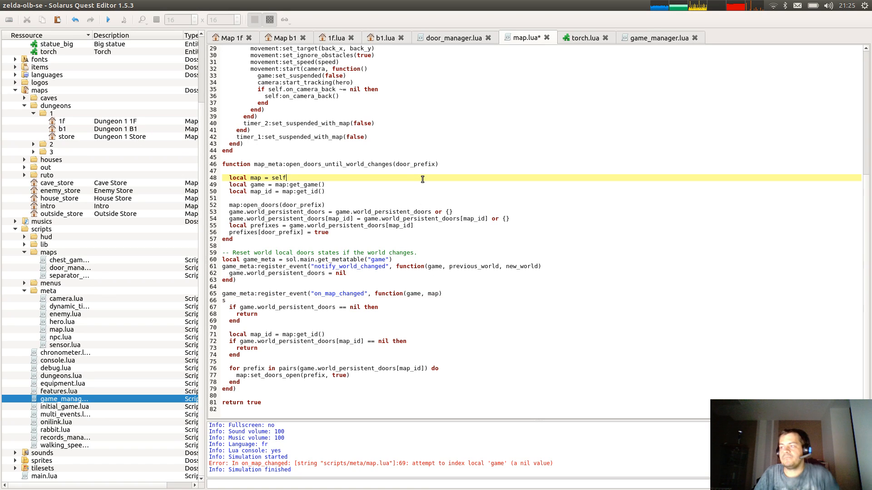
left_click(299, 299)
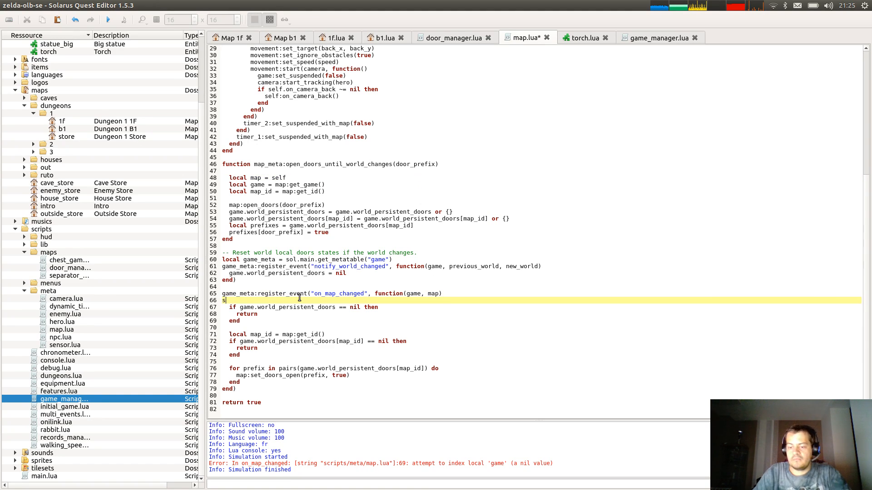
key("BackSpace")
key("ctrl+s")
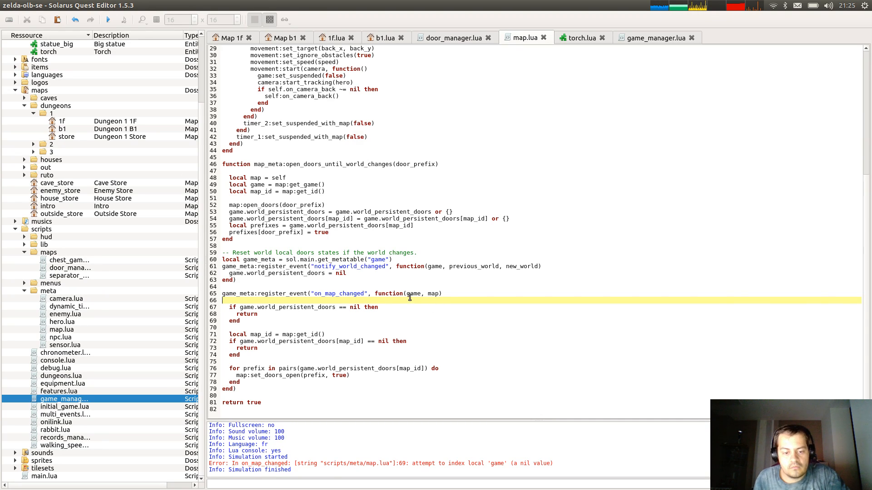
Run the quest, walk the hero to the west doorway of the starting room, and examine the western rooms on Map 1f.
key("F5")
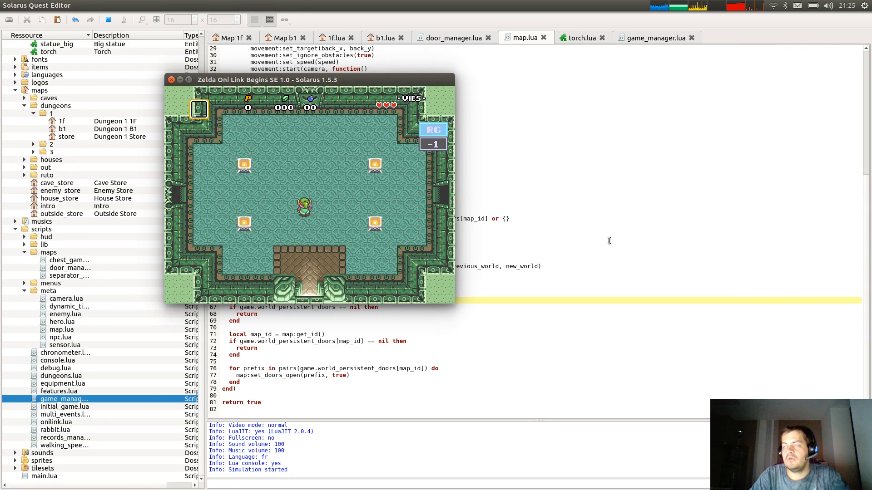
key("Left")
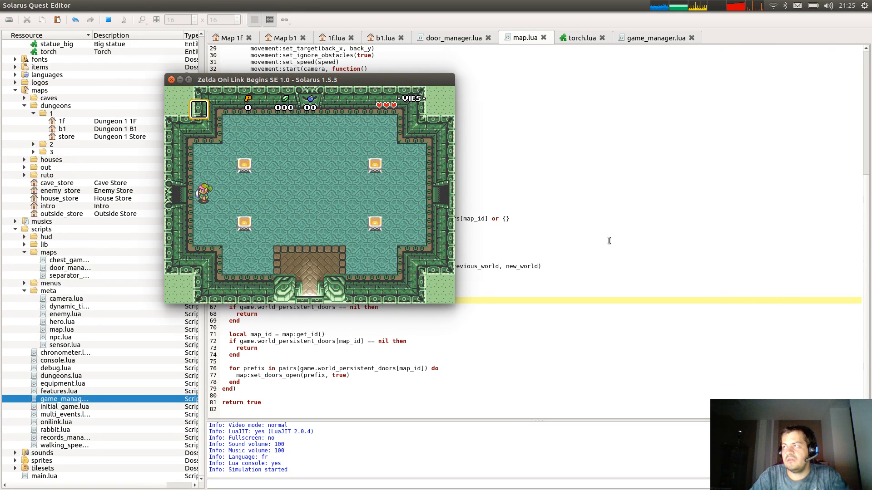
left_click(242, 39)
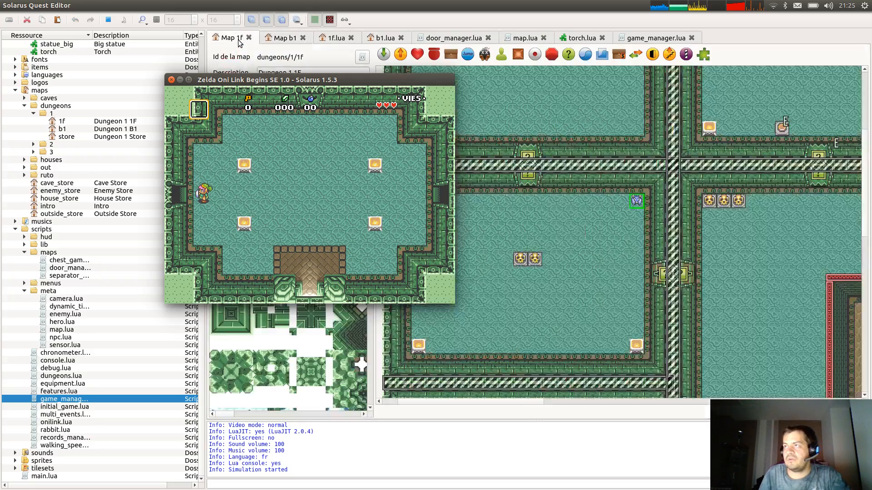
left_click(520, 203)
scroll(662, 280, "down", 8)
scroll(612, 275, "up", 3)
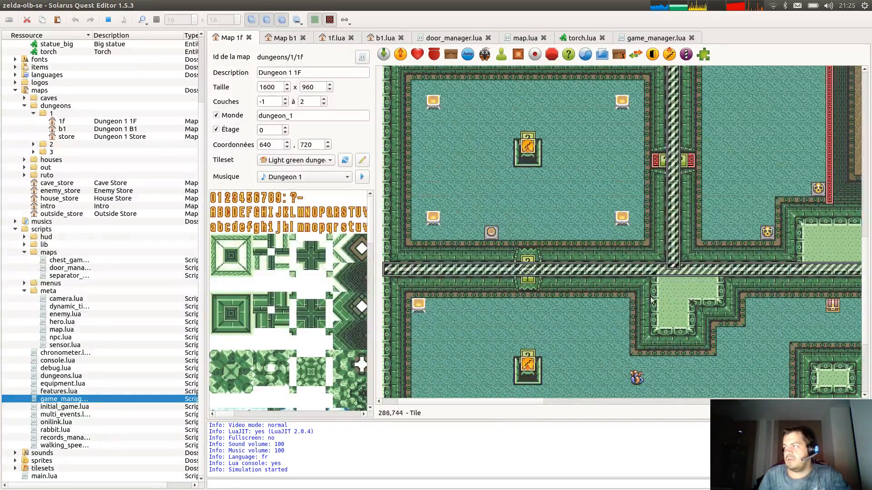
scroll(520, 313, "up", 2)
scroll(592, 313, "up", 1)
scroll(592, 312, "up", 2)
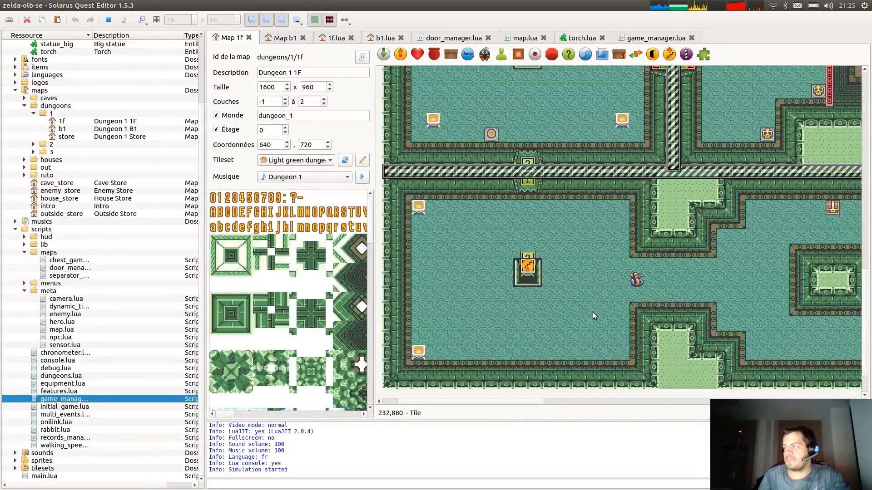
scroll(608, 298, "up", 4)
scroll(588, 297, "down", 8)
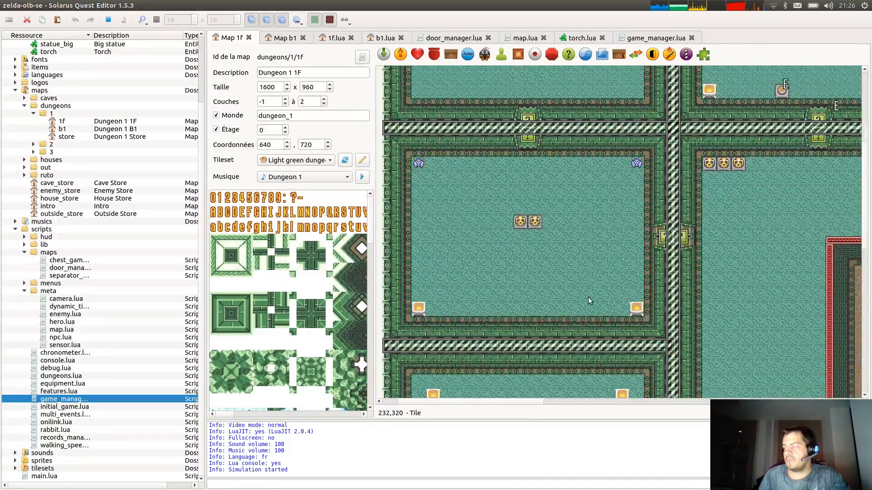
Return to the running game and walk the hero west, then north through the doorway into the four-torch room.
key("alt+Tab")
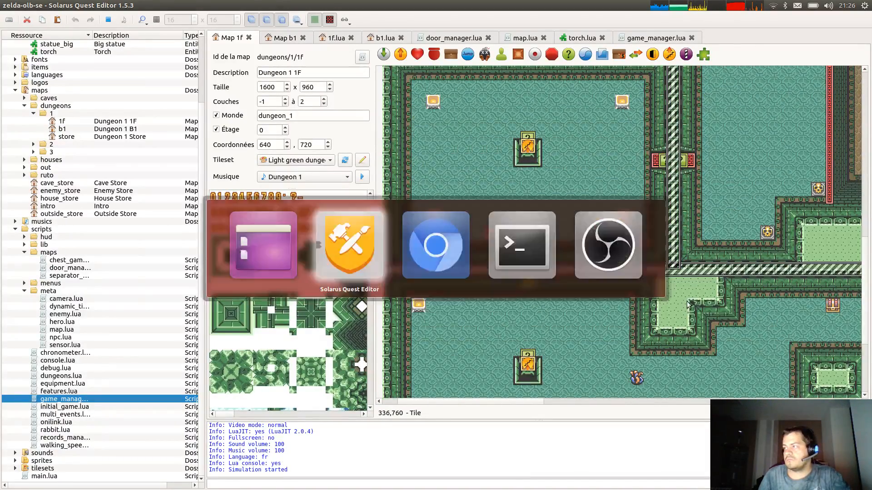
key("Left")
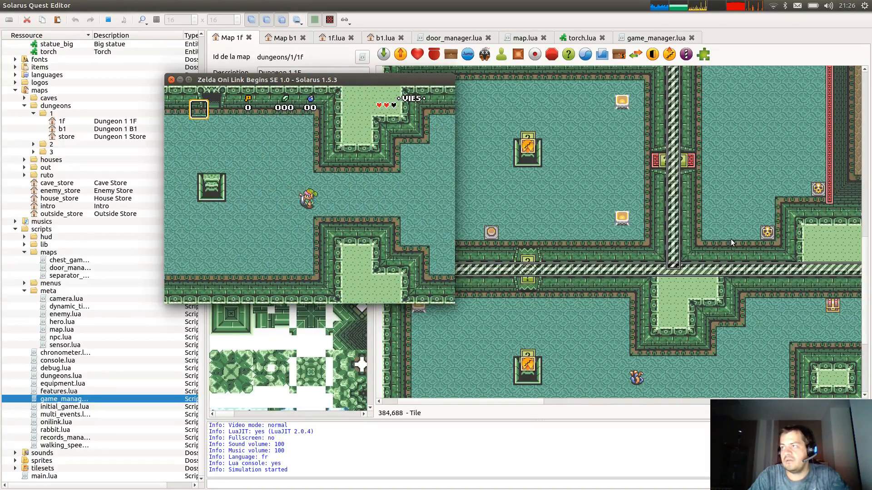
key("Left")
key("Up")
key("Up")
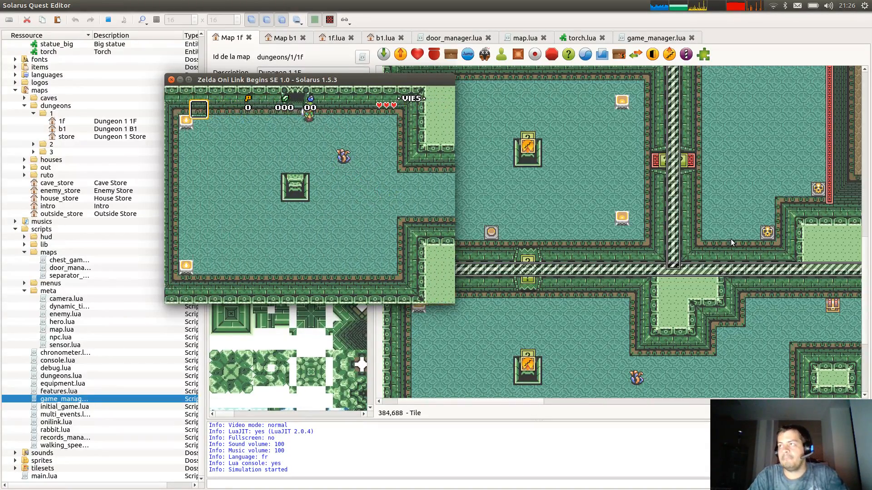
key("Up")
key("Right")
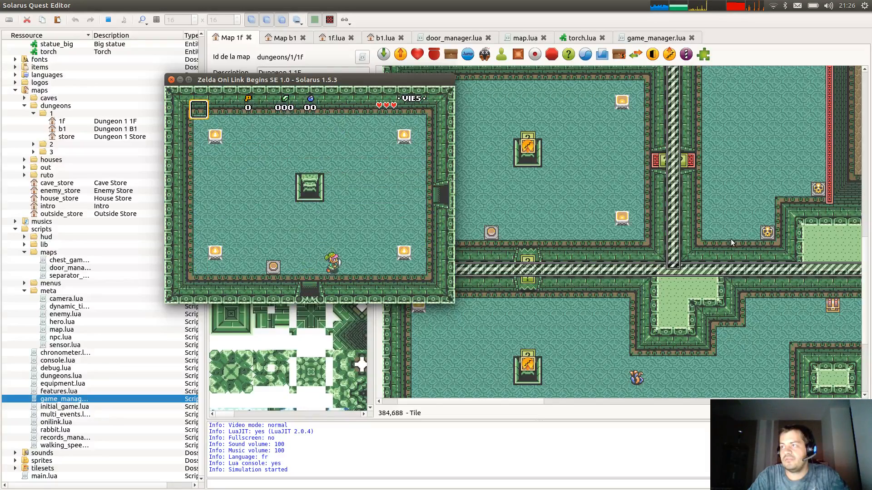
Walk the hero on and off the floor switch in the four-torch room to test the doors' behaviour.
key("Left")
key("Down")
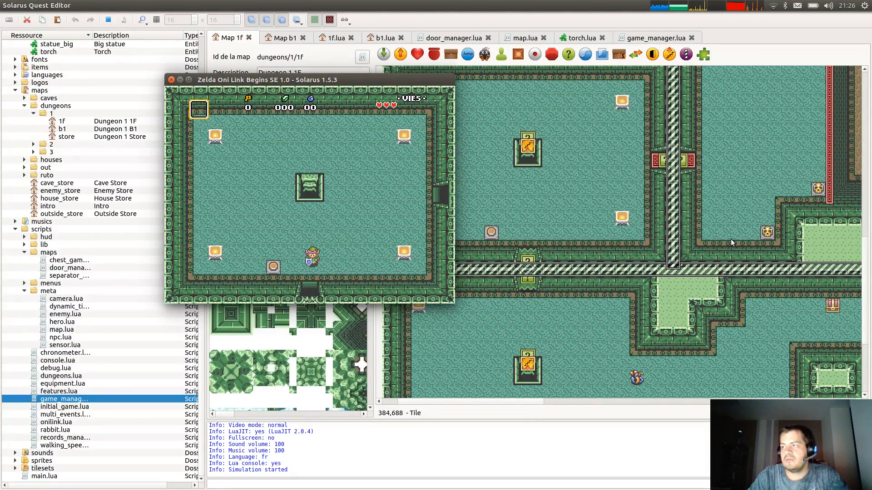
key("Left")
key("Left")
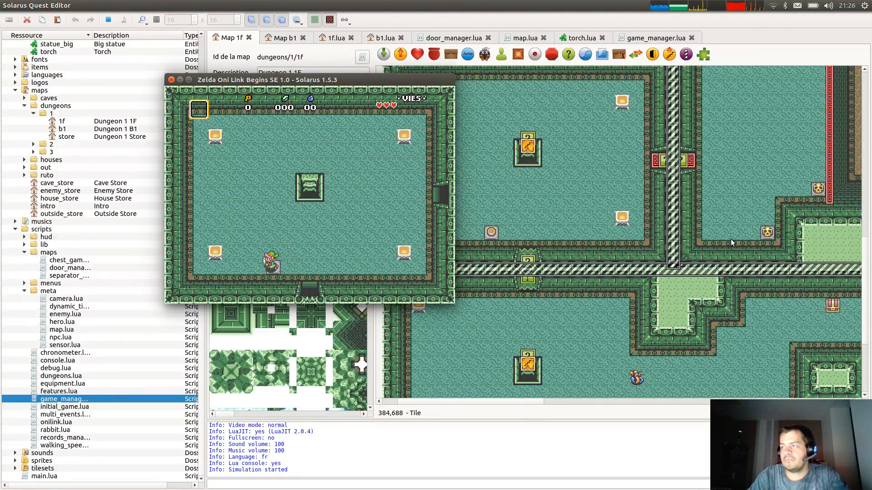
key("Right")
key("Down")
key("Right")
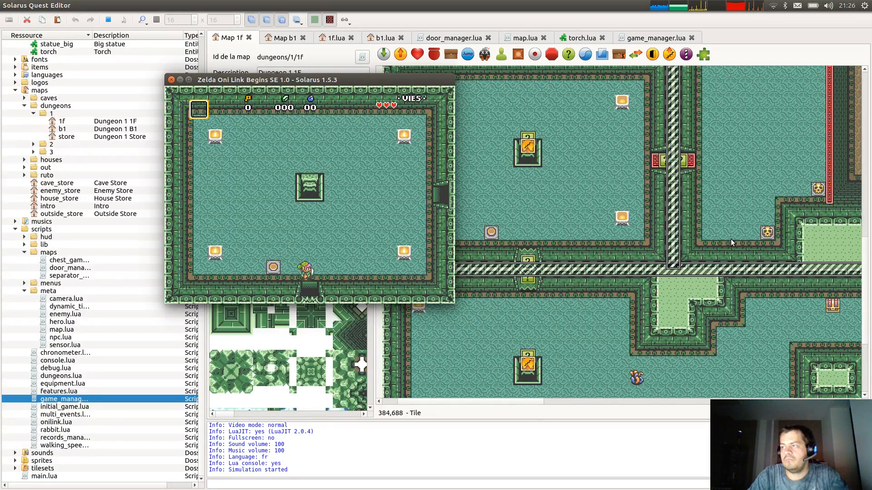
key("Up")
key("Left")
key("Right")
key("Left")
key("Right")
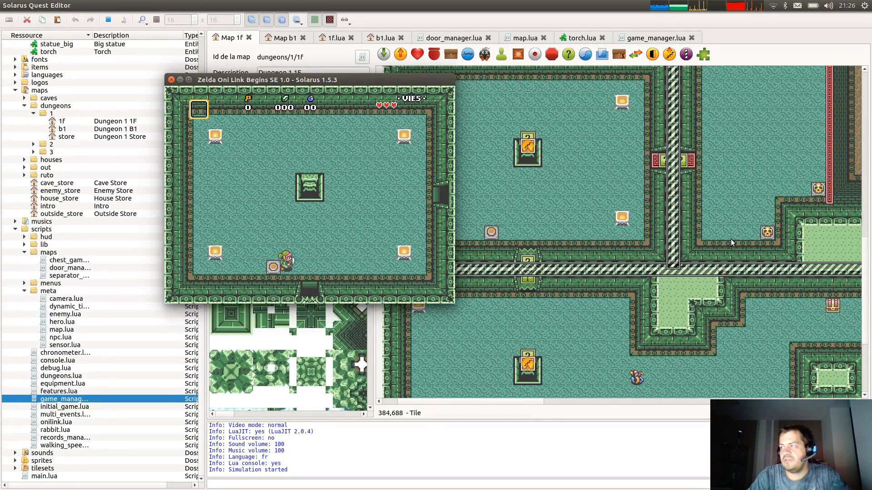
key("Down")
key("Left")
key("Up")
key("Right")
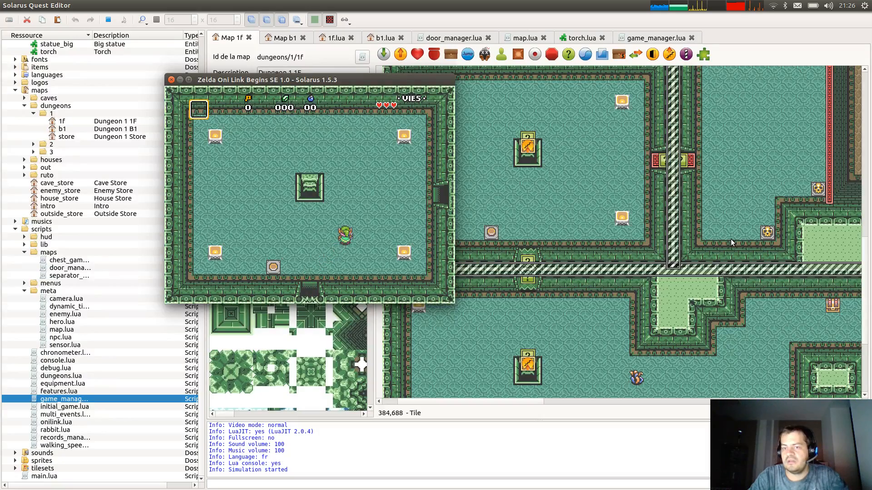
Lead the hero out through the four-torch room's east doorway and north along the wall of the neighbouring room.
key("Left")
key("Right")
key("Right")
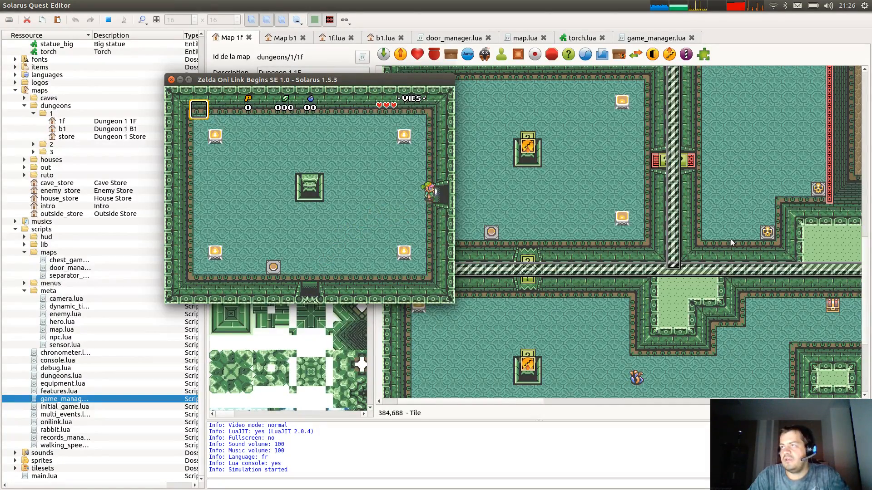
key("Up")
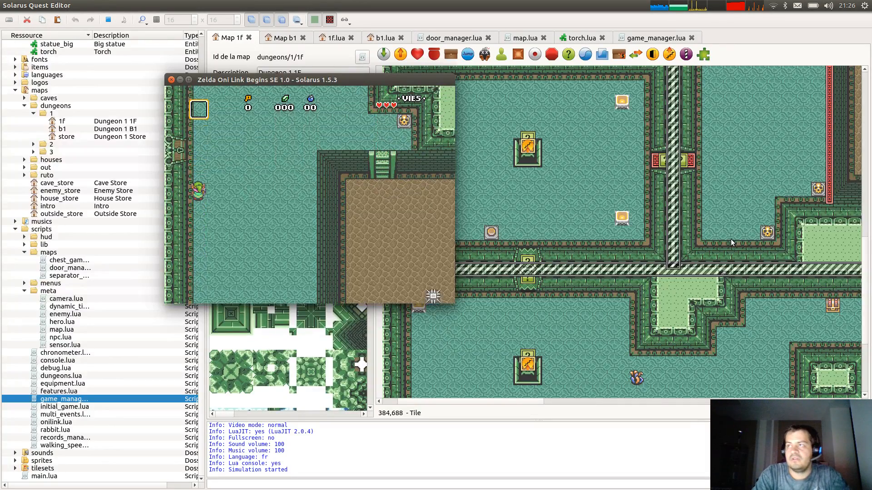
Give the hero a sword by running hero:start_treasure("sword") in the game's Lua console, and close the console and treasure dialog.
key("F12")
key("Up")
key("Up")
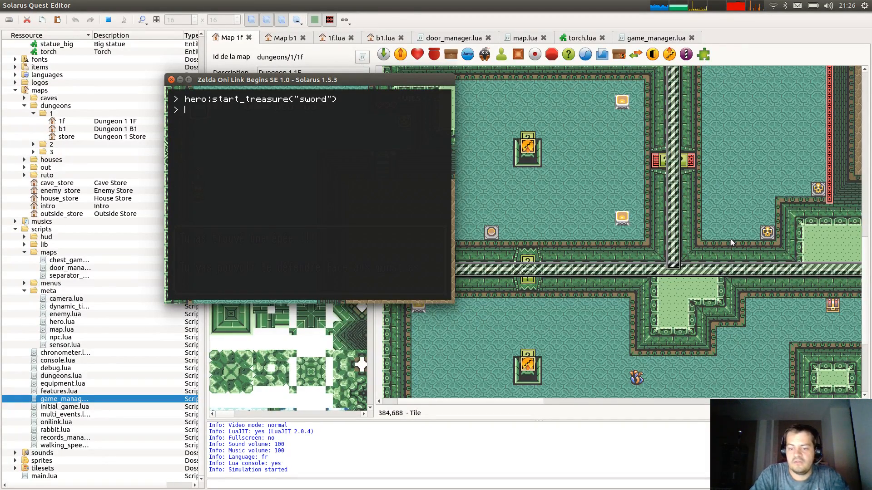
key("F12")
key("space")
Take the hero through the west door into the room with two skull blocks and defeat both enemies with the sword.
key("Up")
key("Left")
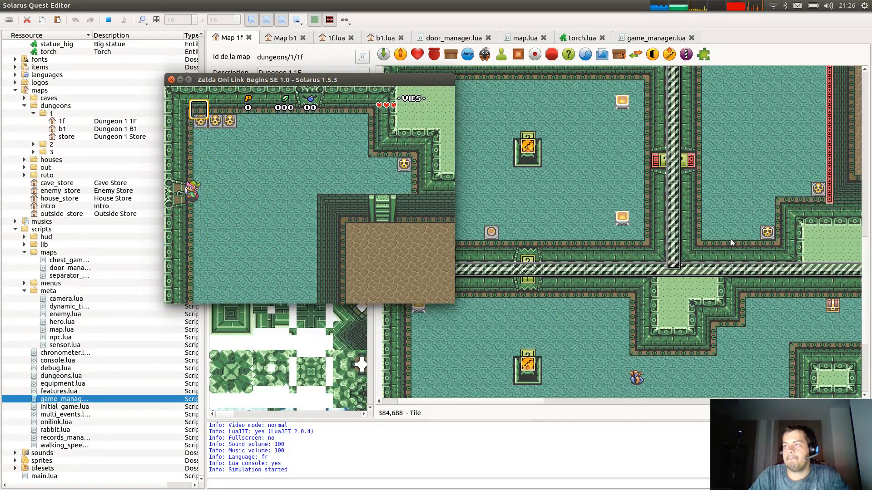
key("Left")
key("Up")
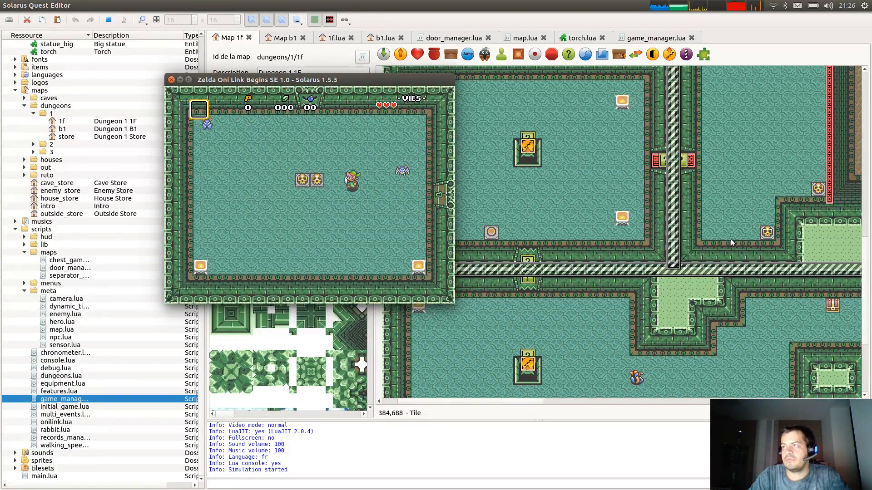
key("Up")
key("Left")
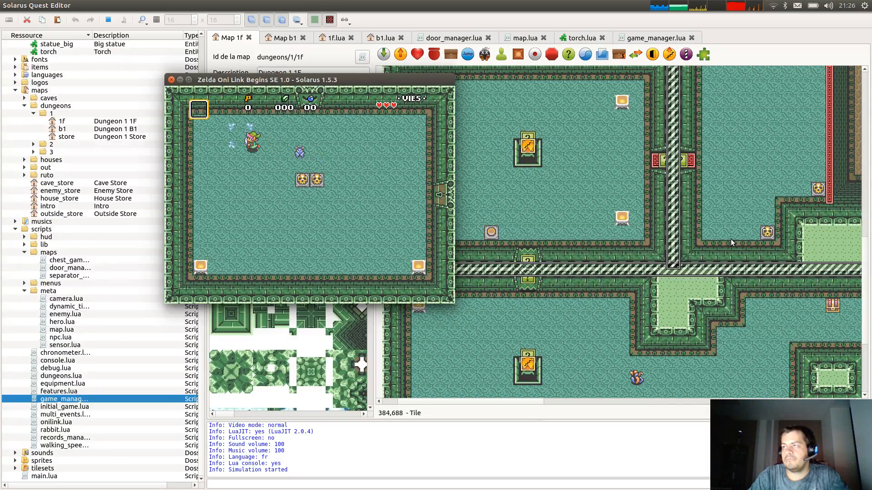
key("Right")
key("c")
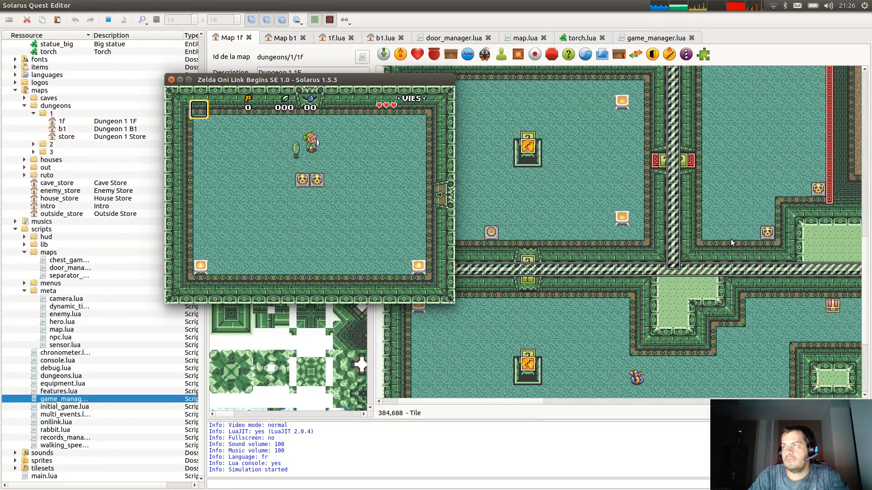
Pick up the dropped rupee, check the cleared room's north and east doors, and close the game.
key("Left")
key("Up")
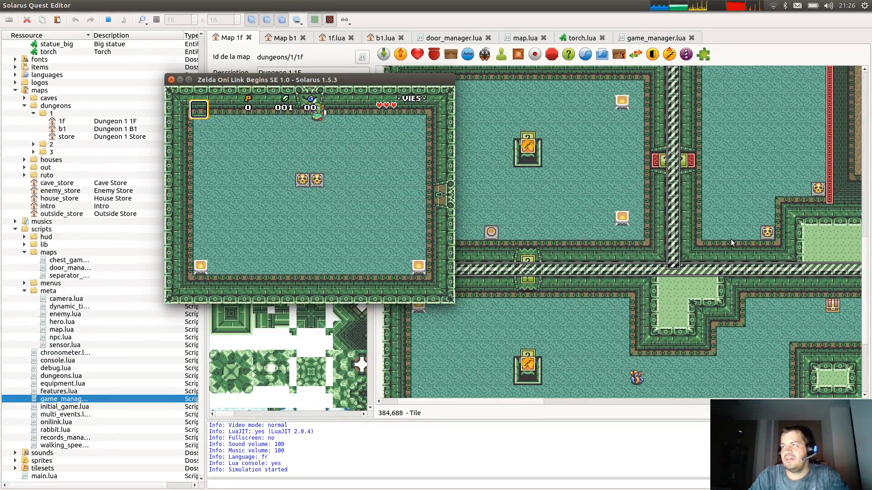
key("Down")
key("Right")
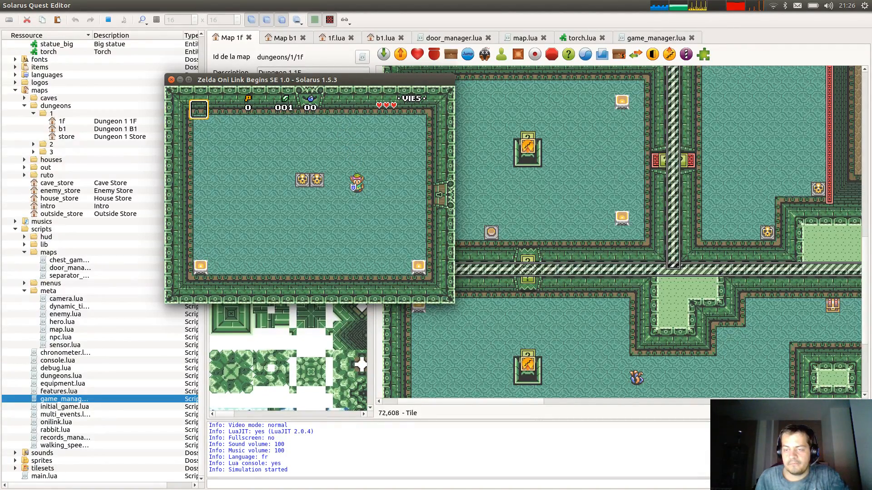
left_click(172, 79)
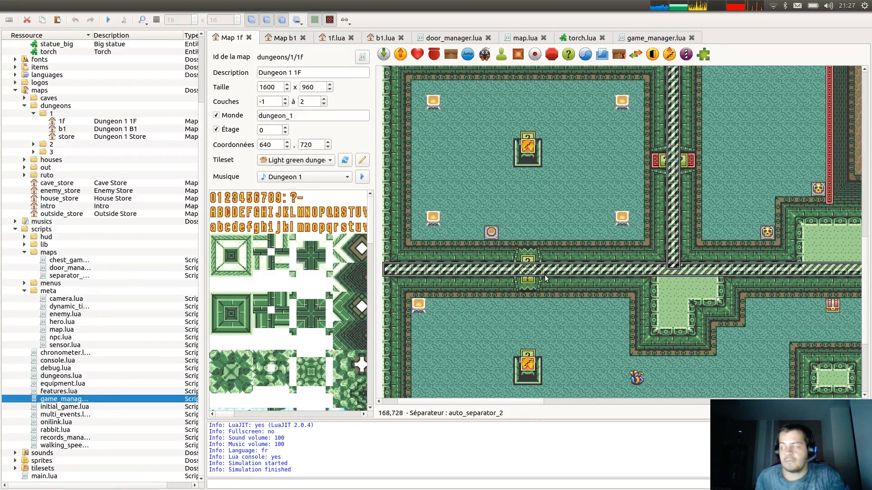
Open the properties of the auto_door_e door south of the four-torch room on Map 1f.
middle_click_drag(554, 155, 544, 188)
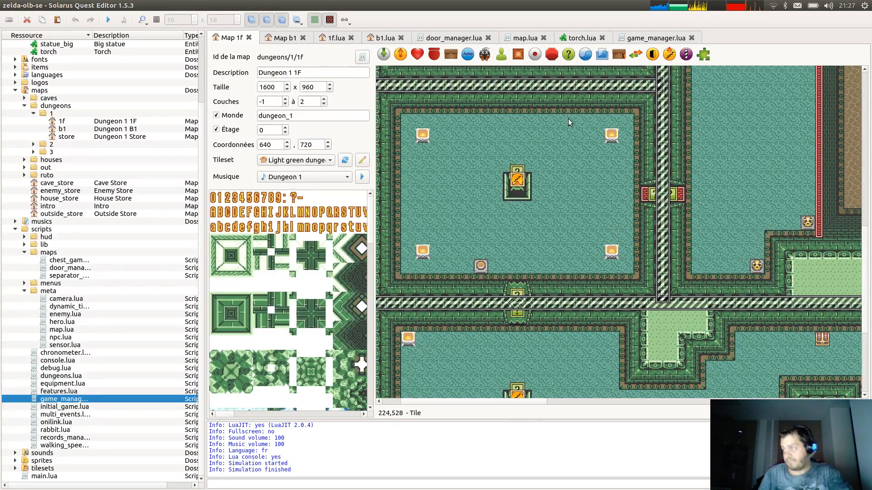
middle_click_drag(605, 372, 628, 320)
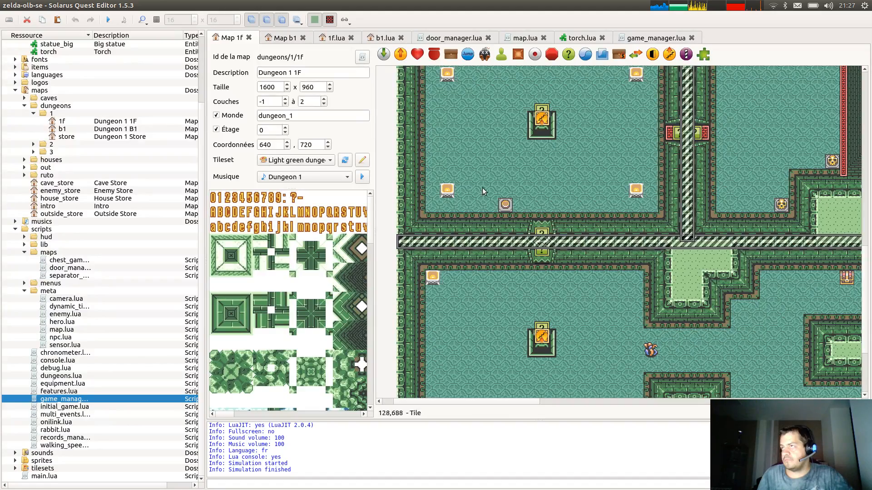
left_click(293, 41)
left_click(253, 39)
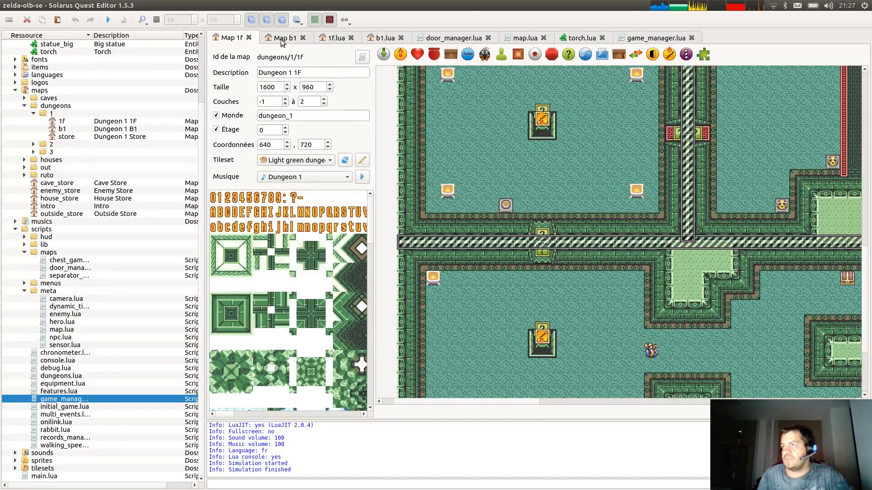
scroll(588, 218, "up", 3)
scroll(576, 340, "down", 1)
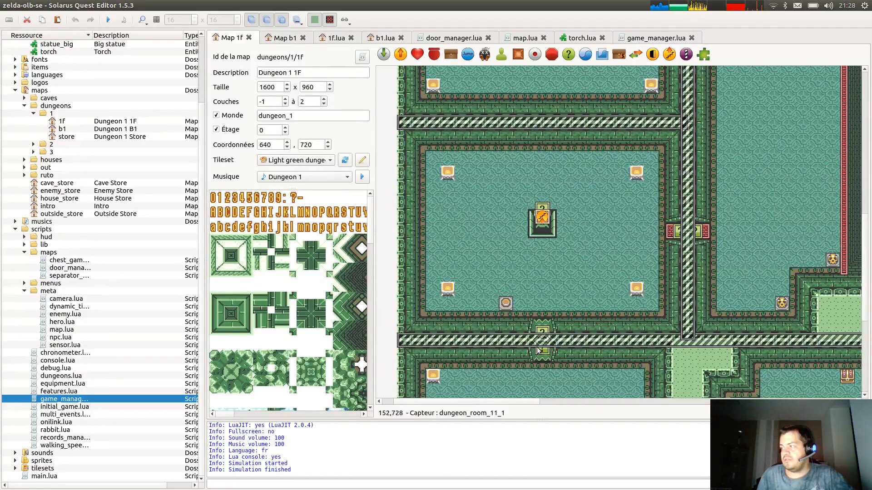
double_click(546, 321)
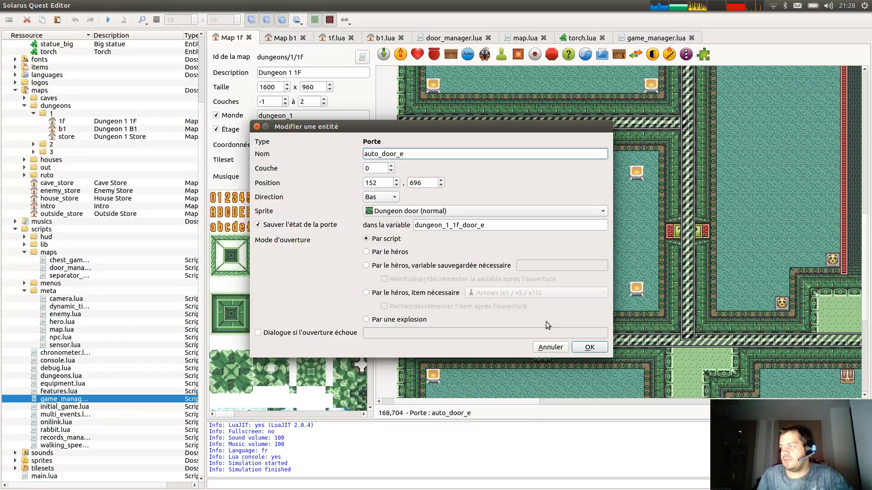
Check the save variable of door auto_door_e on the 1F map and the door_manager lines in 1f.lua.
double_click(425, 226)
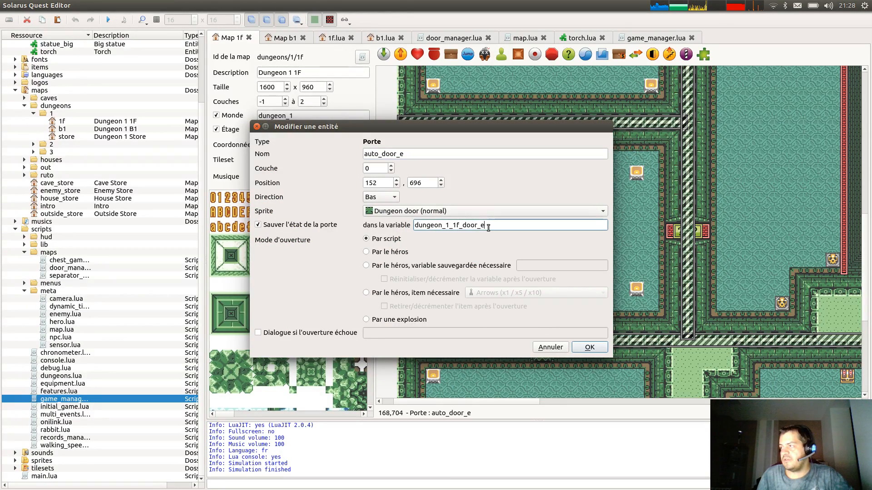
left_click(550, 347)
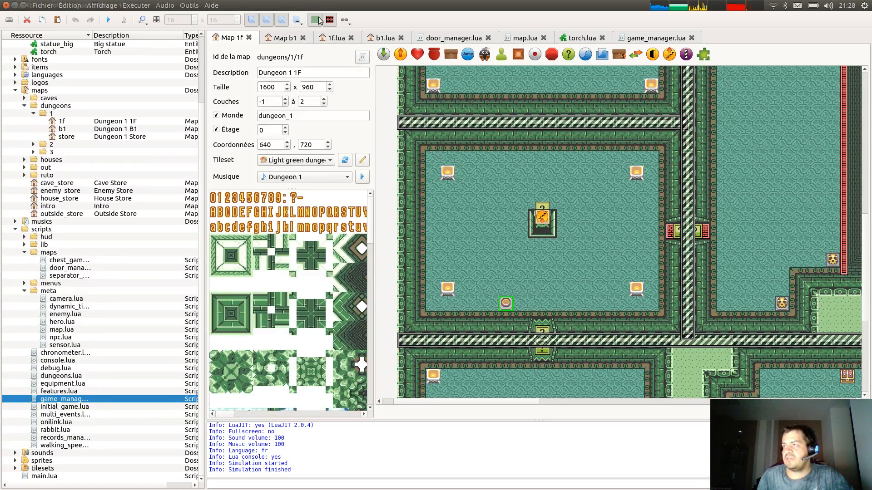
left_click(335, 39)
left_click(313, 111)
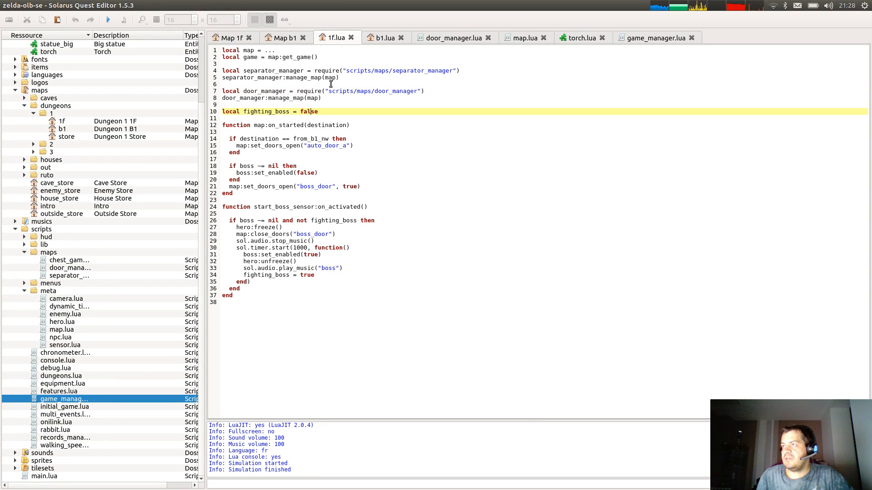
left_click_drag(331, 85, 331, 102)
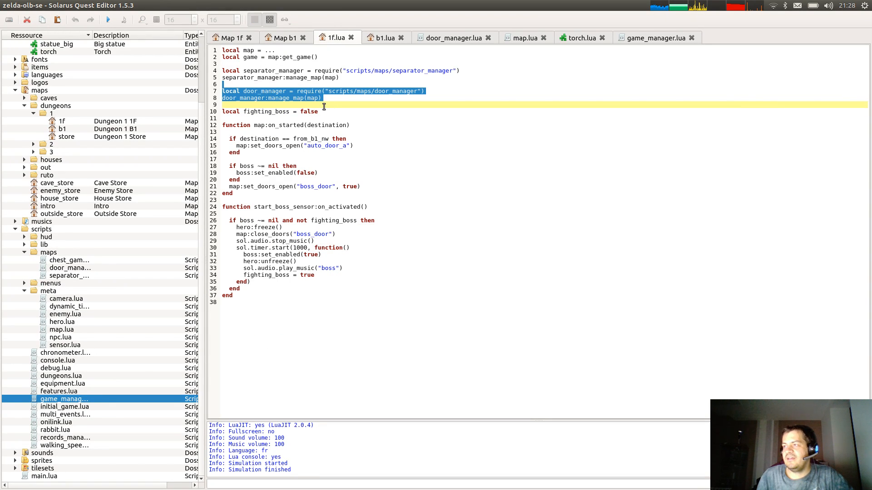
left_click(324, 106)
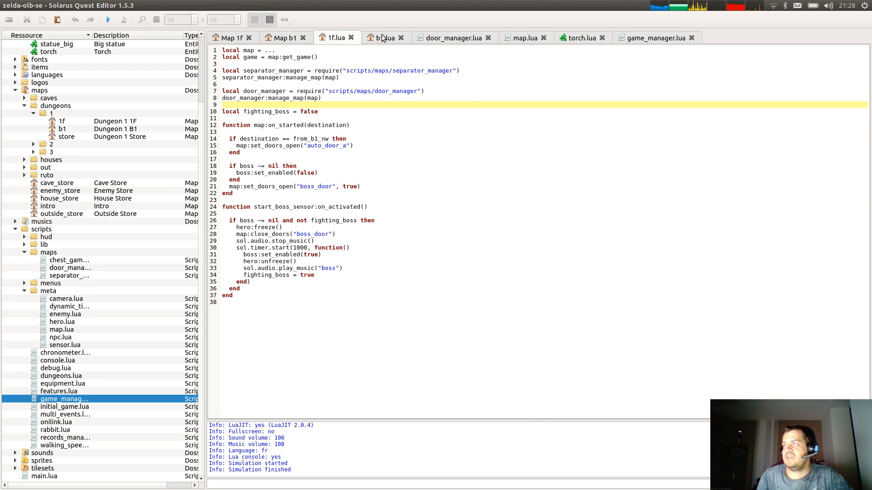
Review the door-opening functions and the header comments of door_manager.lua.
left_click(455, 39)
scroll(376, 167, "down", 6)
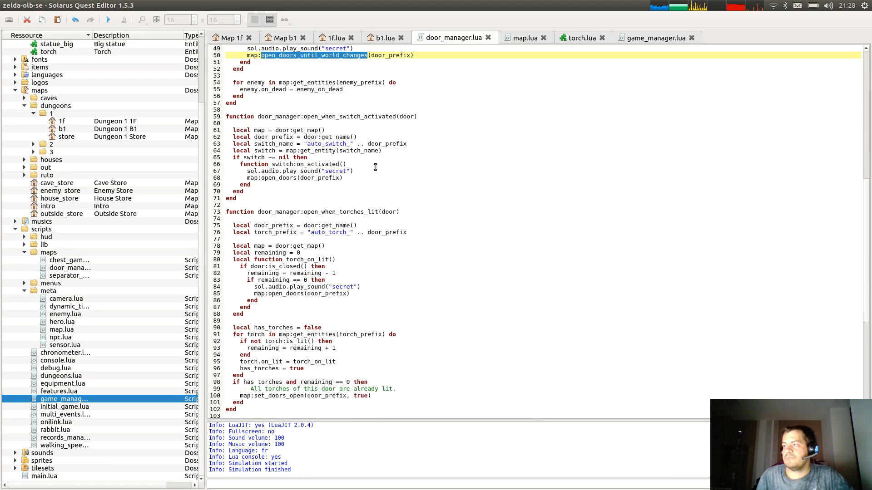
scroll(375, 167, "down", 11)
left_click(384, 277)
scroll(387, 268, "up", 10)
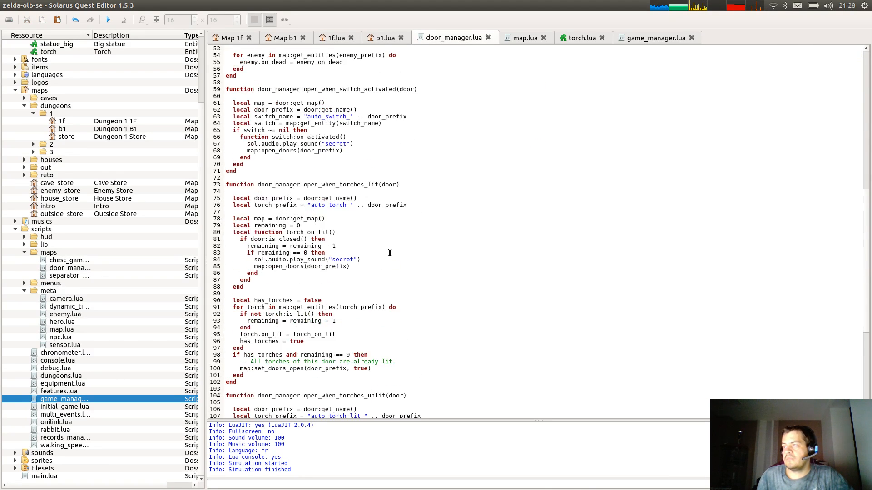
scroll(390, 252, "up", 11)
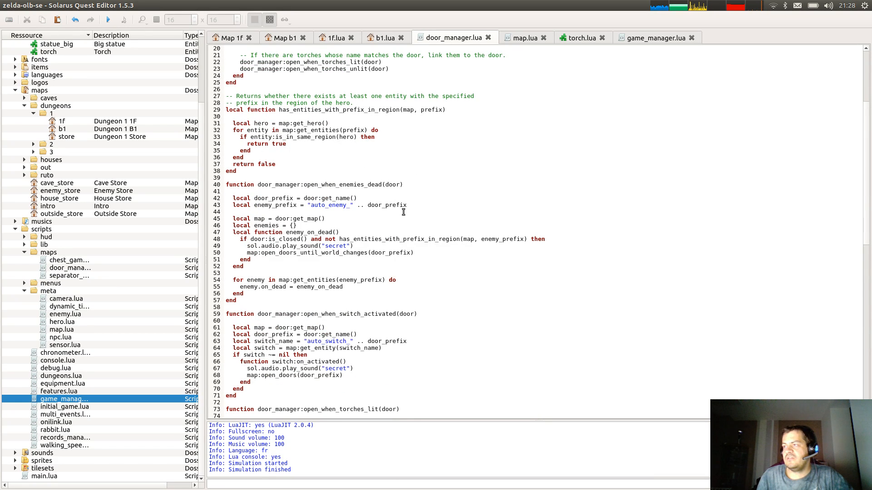
scroll(403, 212, "up", 6)
left_click(409, 261)
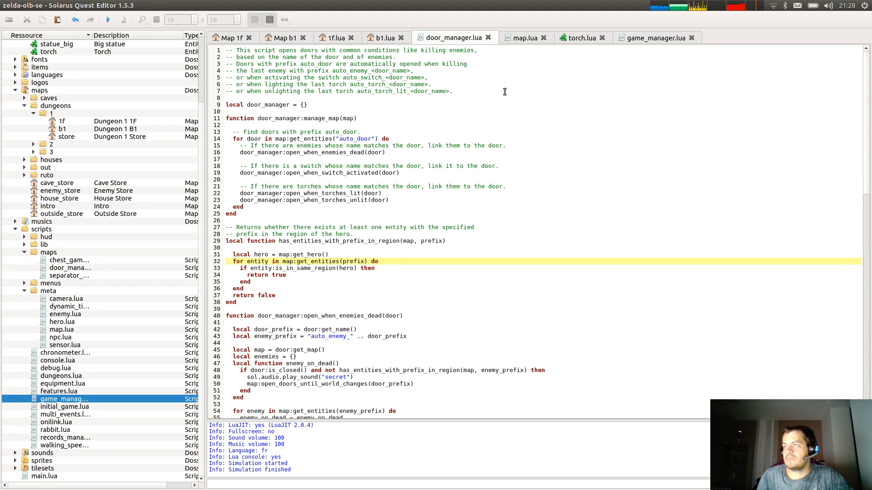
Review the open_doors_until_world_changes function and the world and map change events in map.lua.
left_click(525, 38)
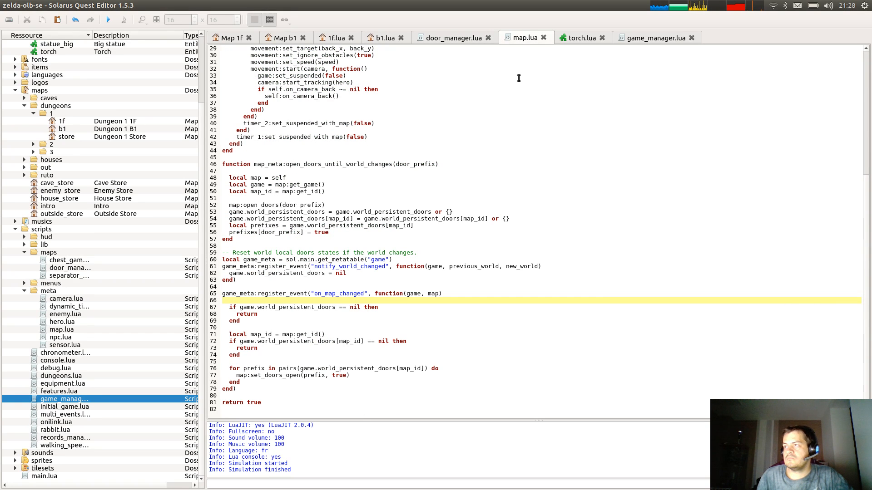
scroll(518, 78, "up", 7)
scroll(479, 146, "down", 7)
left_click_drag(398, 168, 405, 368)
left_click(409, 357)
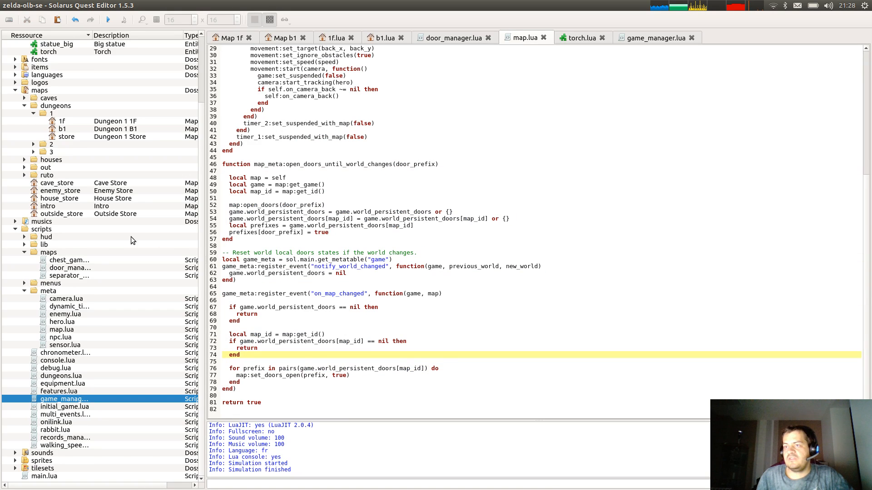
Open features.lua to check its scripts/meta/map require line, and close torch.lua.
double_click(56, 391)
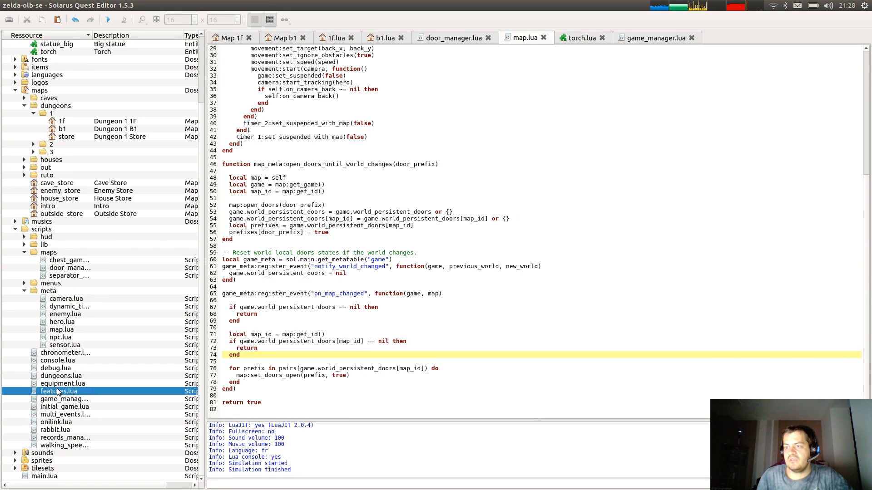
left_click_drag(335, 172, 223, 173)
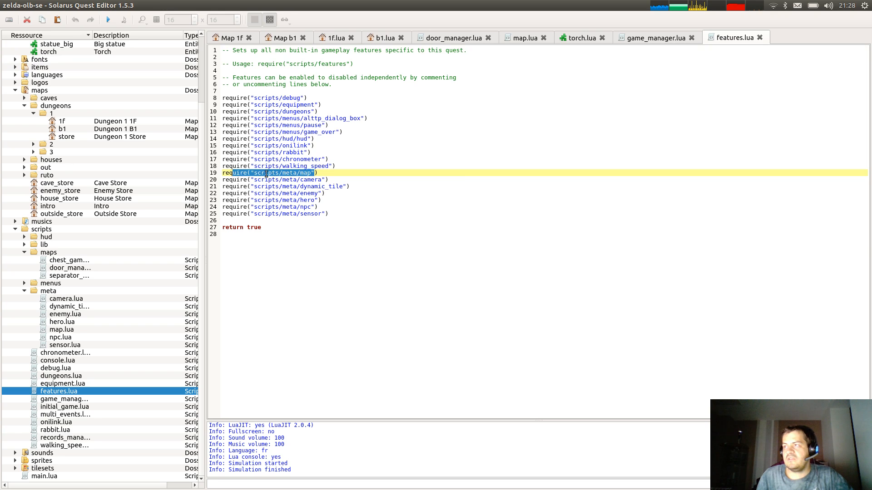
left_click(272, 173)
left_click(525, 38)
middle_click(567, 38)
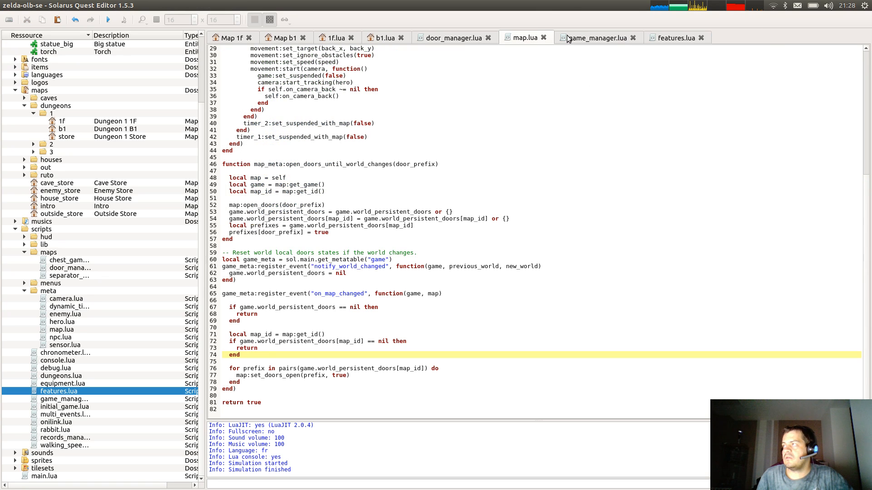
Examine the on_map_changed event and its comments at the end of game_manager.lua.
left_click(567, 38)
scroll(450, 242, "down", 15)
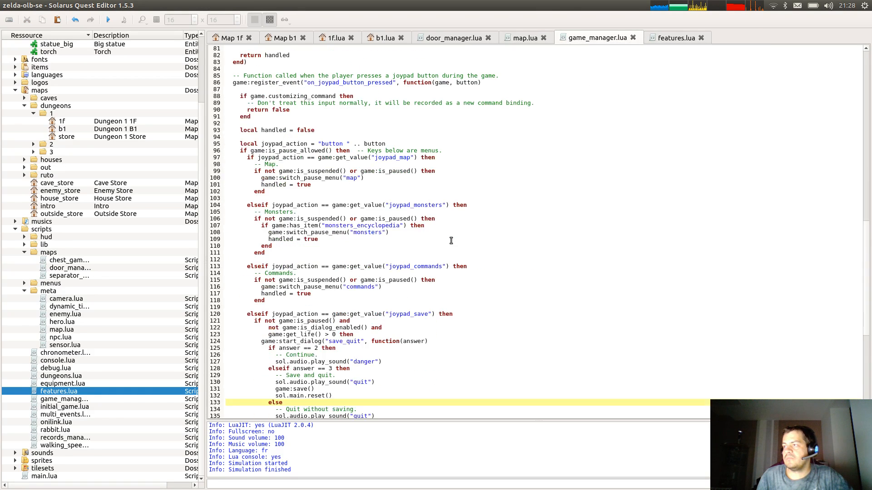
scroll(450, 242, "down", 1)
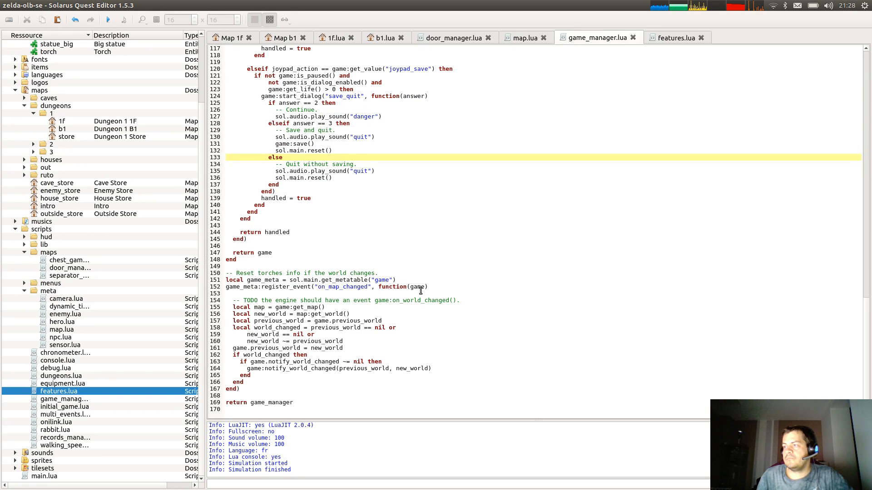
left_click(508, 293)
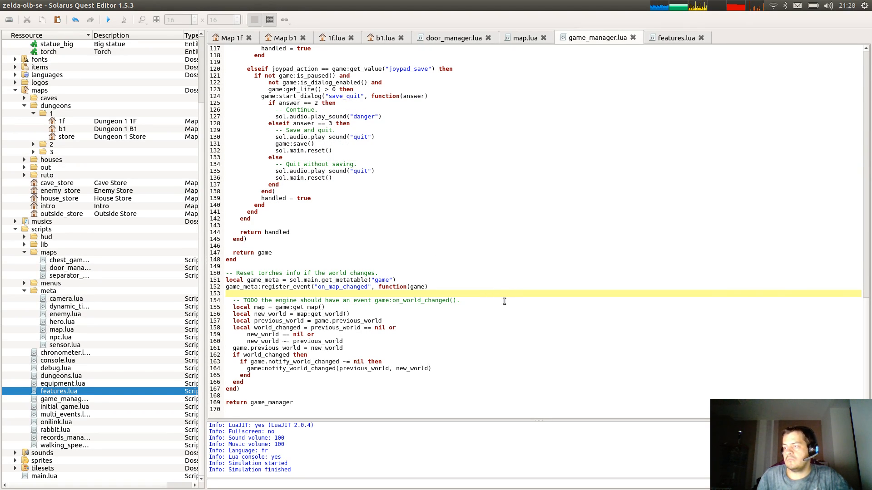
left_click_drag(427, 272, 427, 270)
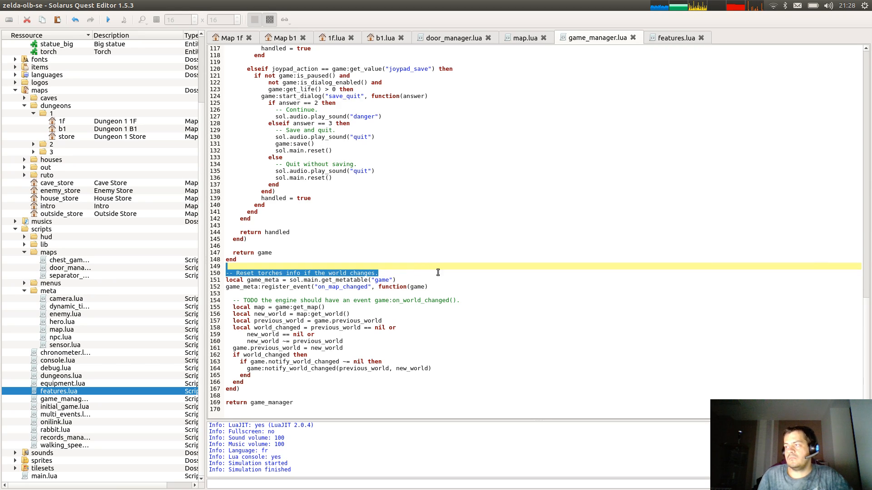
left_click(474, 301)
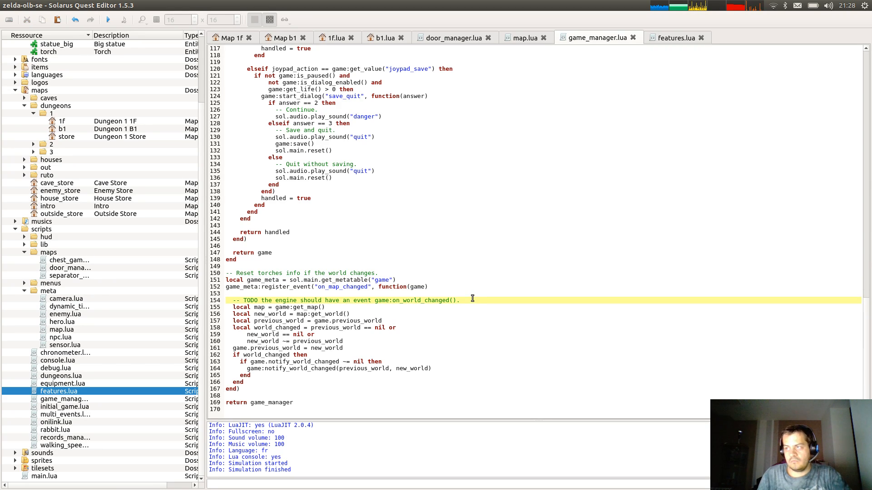
Replace the "Reset torches info" comment in game_manager.lua with the TODO comment about game:on_world_changed(), moved out of the on_map_changed function.
left_click_drag(458, 299, 419, 275)
key("ctrl+x")
key("ctrl+v")
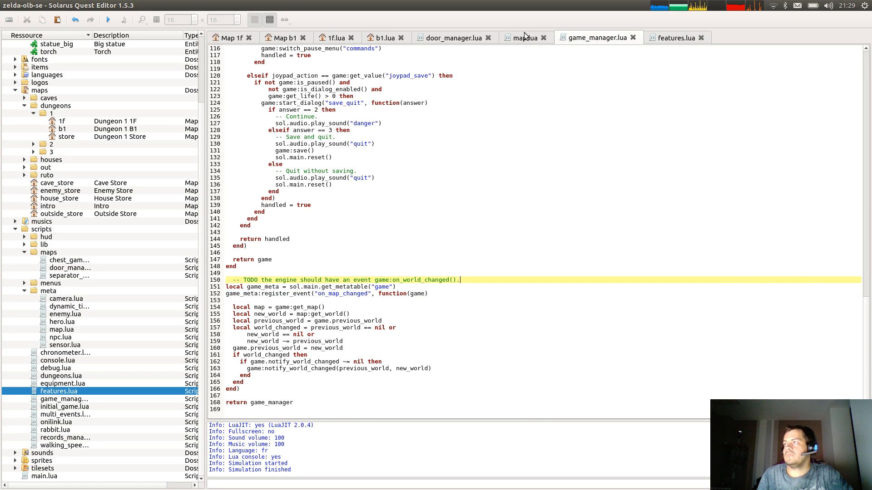
Compare the open_when_switch_activated function in door_manager.lua with the button auto_switch_auto_door_e on the 1F map.
left_click(453, 38)
scroll(458, 186, "down", 5)
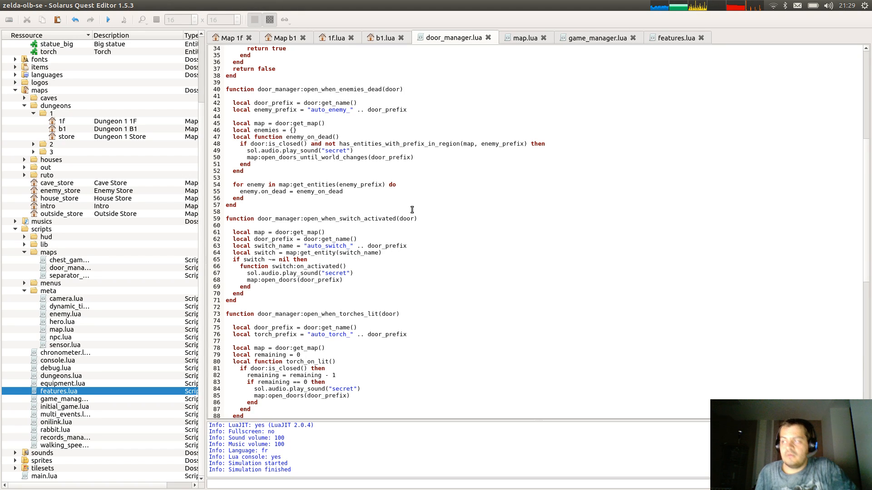
scroll(334, 39, "up", 4)
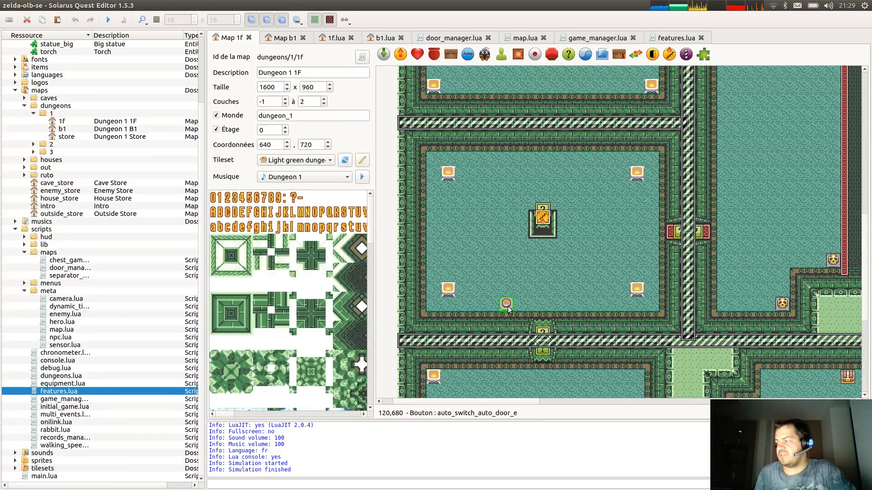
left_click(432, 38)
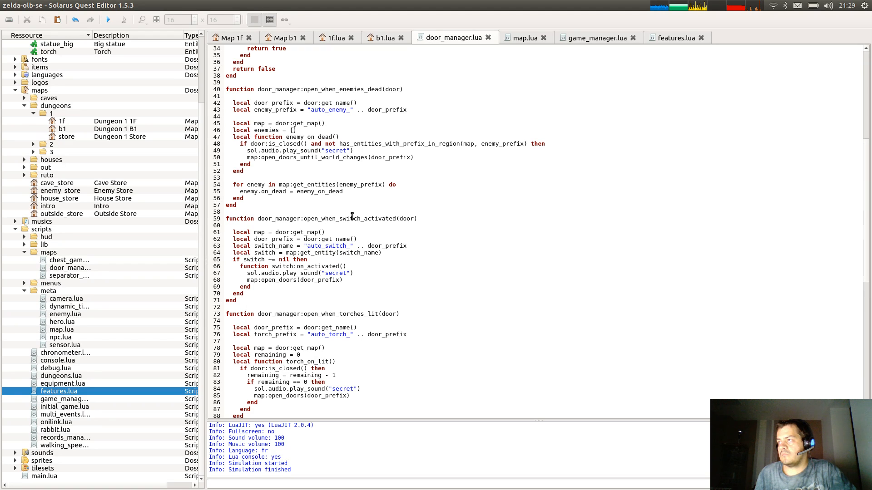
left_click_drag(328, 206, 347, 301)
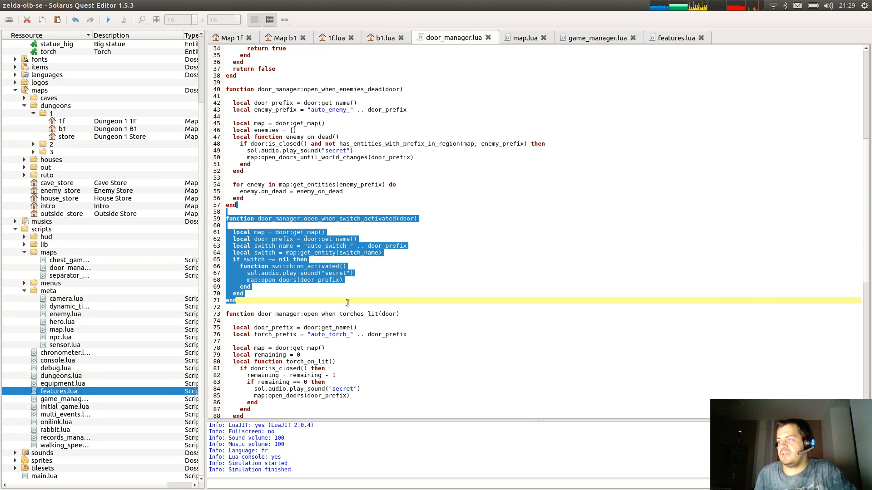
left_click(347, 303)
Read through the torch, switch and enemy door functions in door_manager.lua to compare how each opens its doors.
scroll(368, 254, "down", 7)
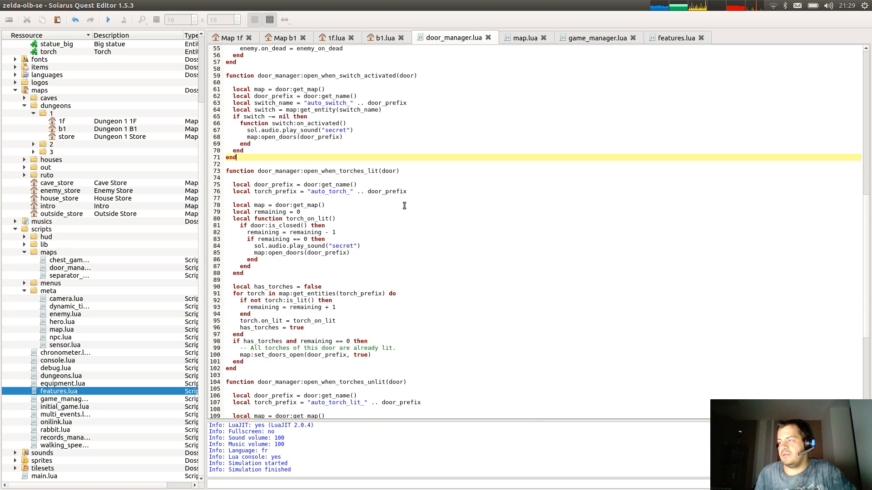
scroll(404, 206, "down", 10)
scroll(400, 233, "up", 11)
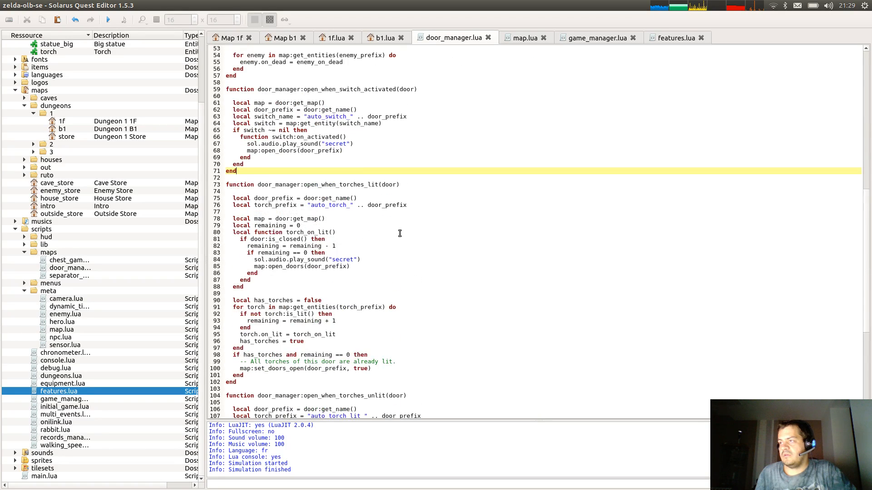
scroll(400, 233, "up", 7)
scroll(330, 282, "up", 10)
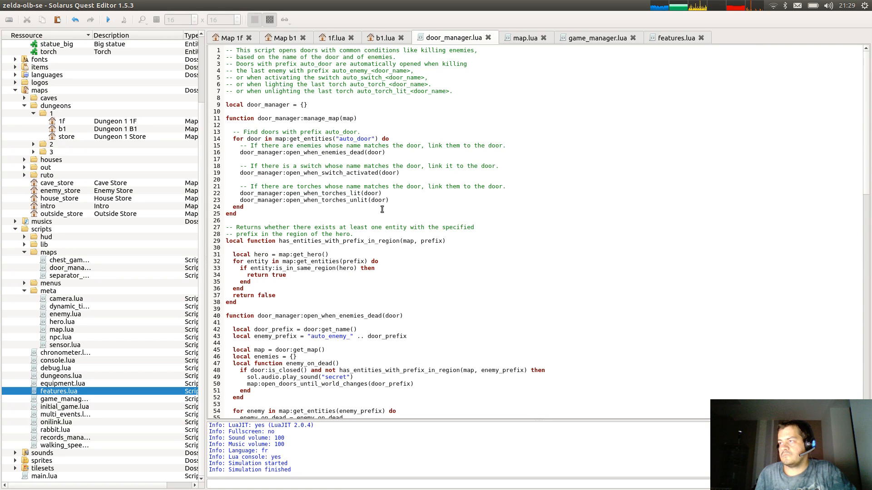
scroll(382, 209, "down", 10)
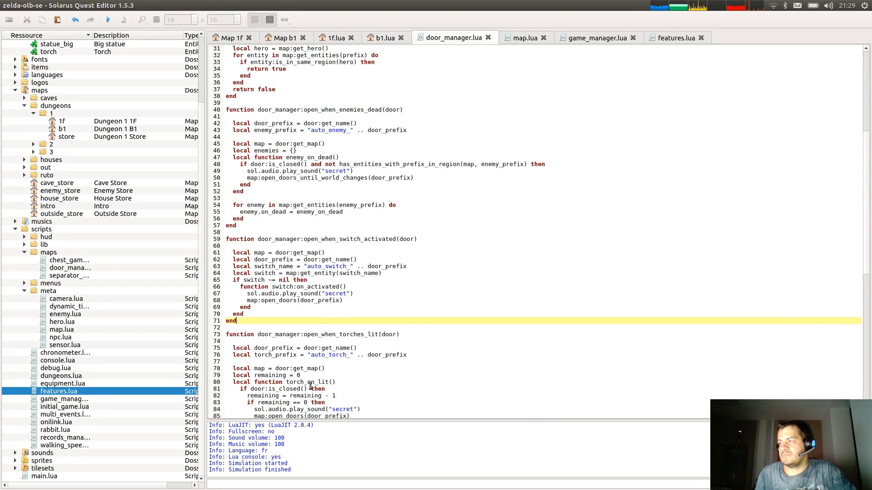
scroll(390, 276, "down", 3)
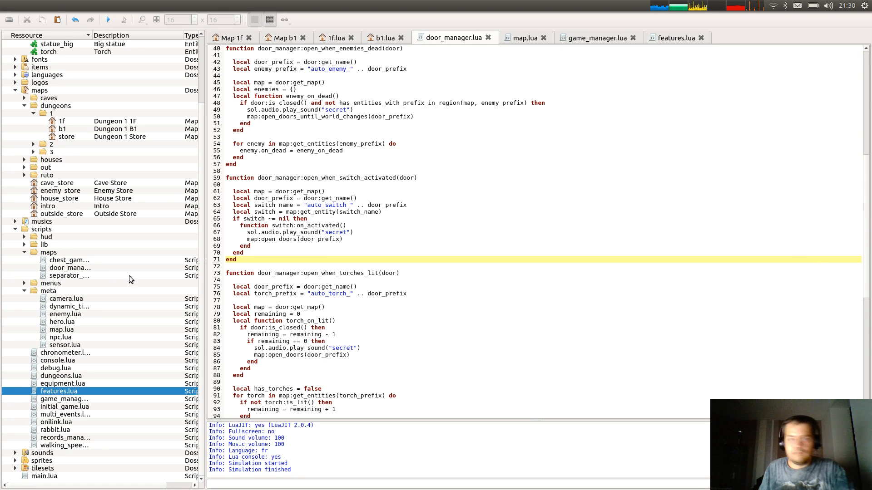
Search door_manager.lua for occurrences of set_doors_open.
left_click(415, 213)
key("ctrl+f")
type("set_do")
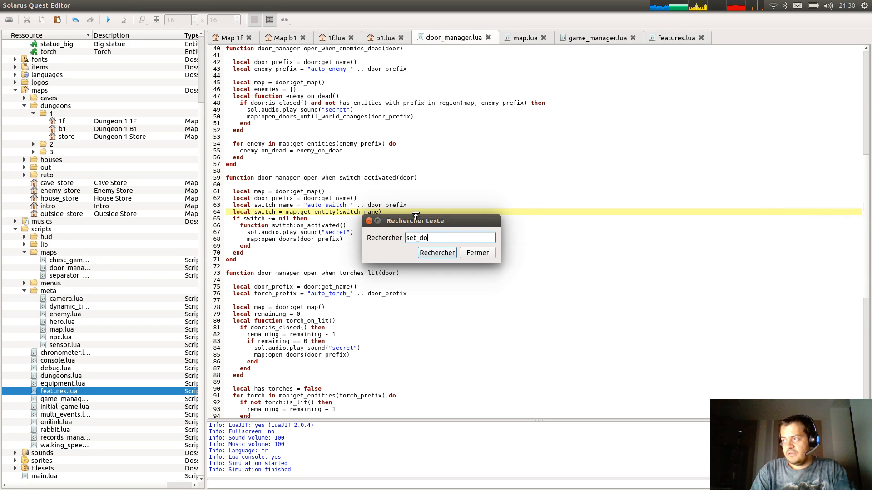
type("ors_open")
key("Return")
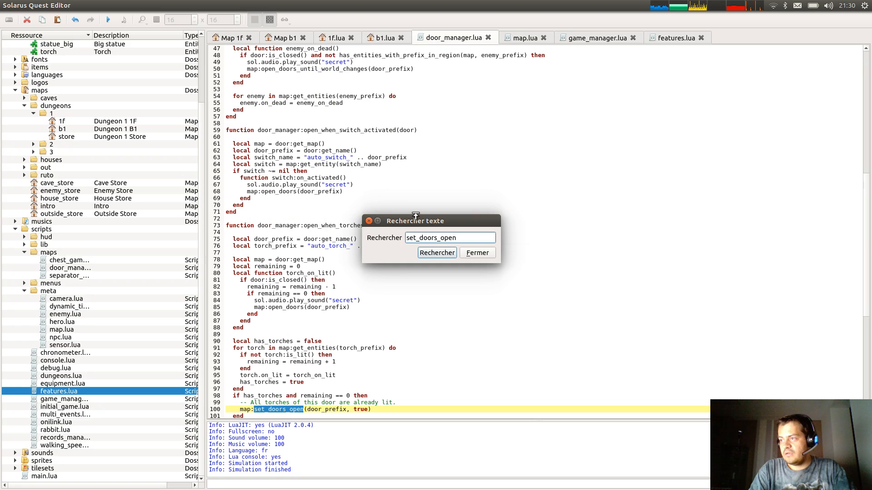
left_click_drag(415, 215, 518, 172)
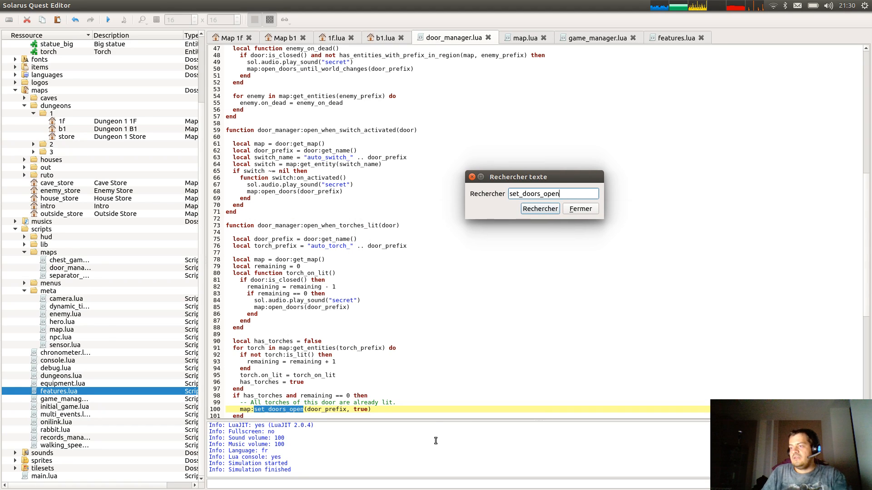
scroll(417, 267, "down", 3)
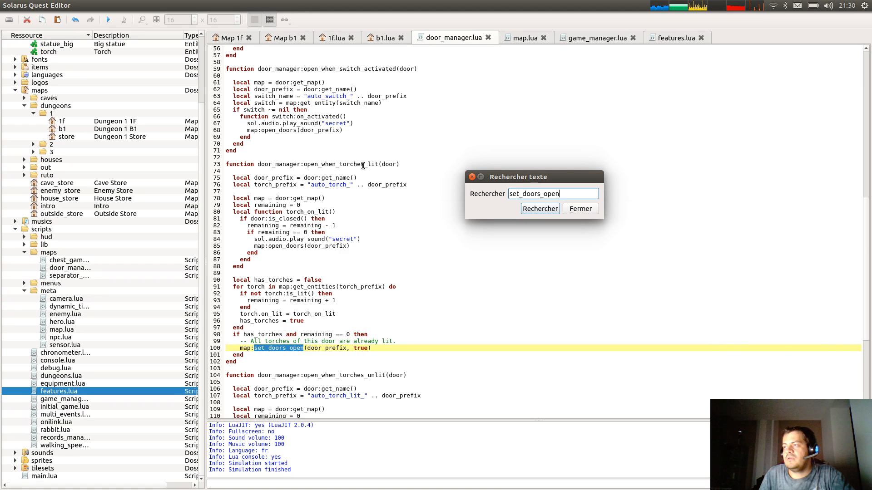
left_click(547, 209)
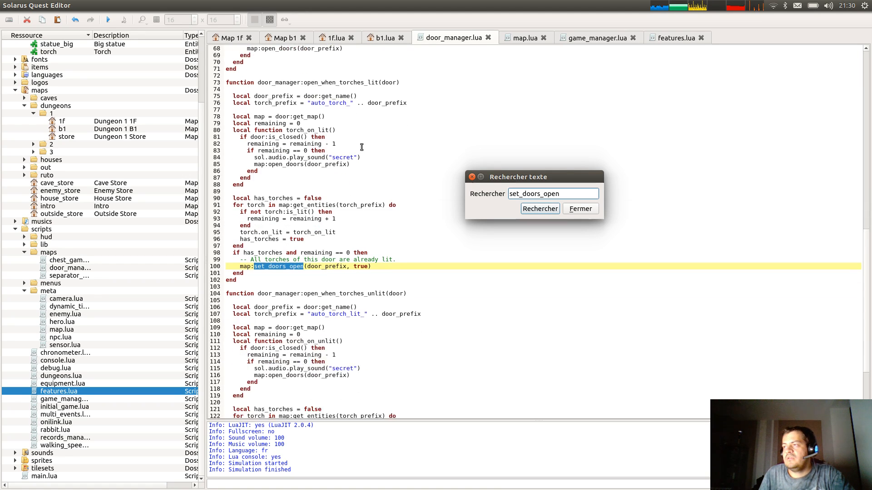
left_click(552, 210)
left_click(544, 211)
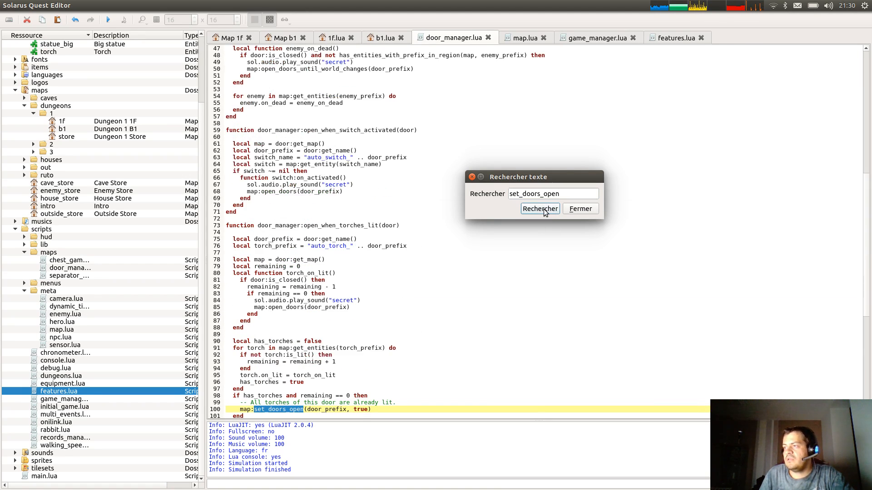
Search again for set_doors_open in door_manager.lua, then review how the enemy, switch and torch functions open their doors.
left_click(544, 210)
left_click(591, 209)
scroll(546, 241, "up", 5)
scroll(547, 242, "down", 2)
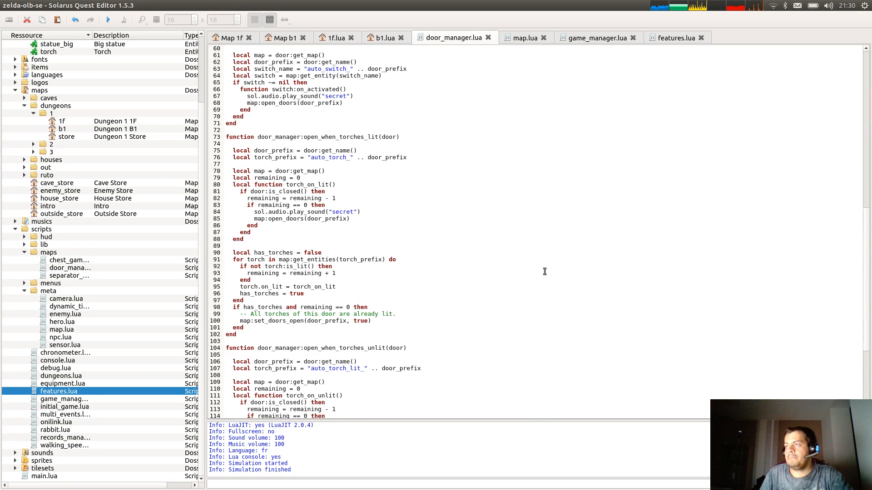
scroll(554, 246, "down", 1)
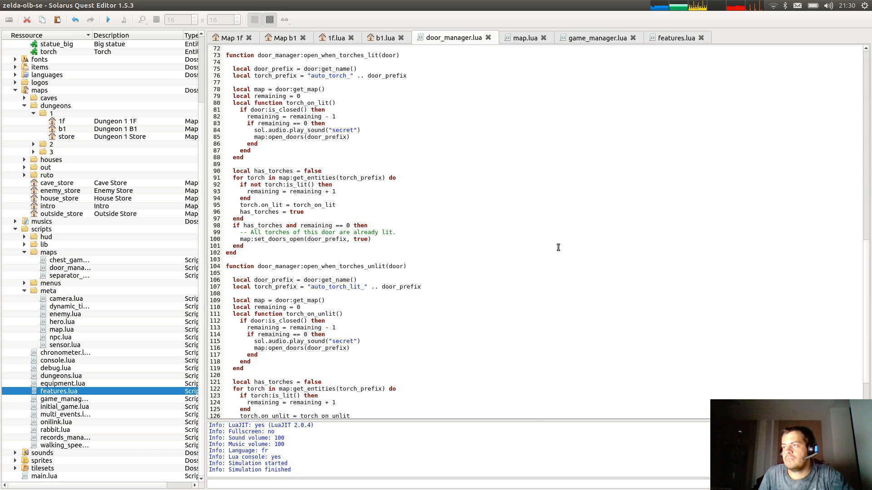
scroll(558, 247, "up", 5)
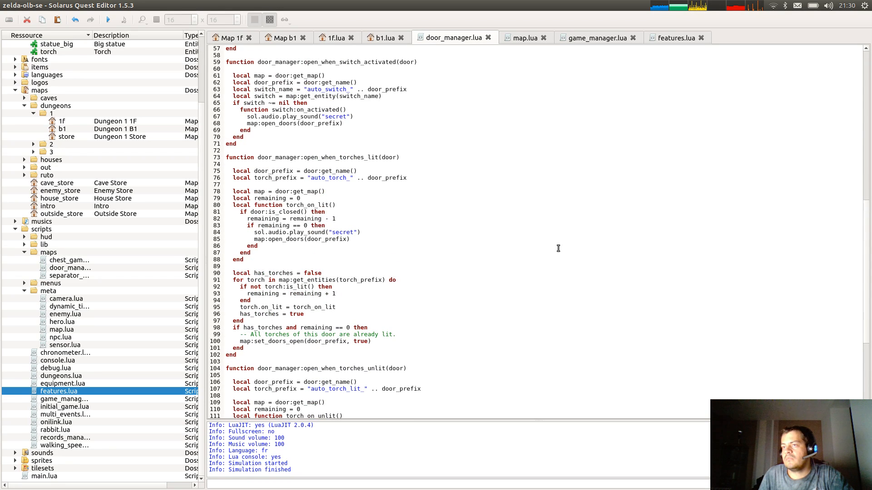
scroll(558, 248, "up", 4)
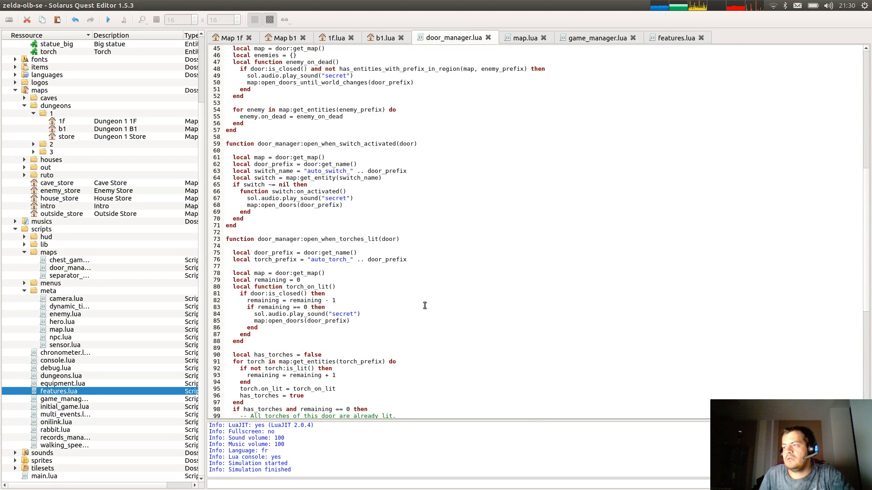
left_click(438, 295)
scroll(460, 283, "up", 4)
scroll(460, 283, "up", 3)
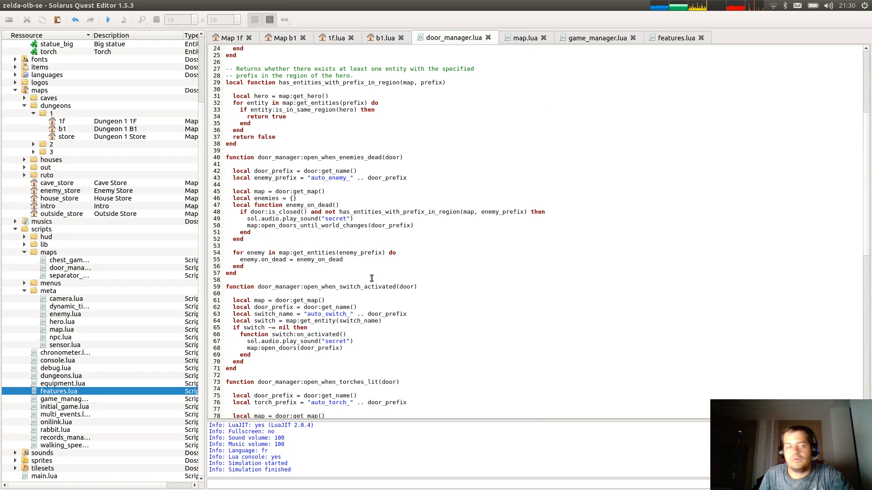
Switch to the zelda-roth-se quest in a maximized window and look through the rooms of the Dungeon 5 B2 map.
key("alt+Tab")
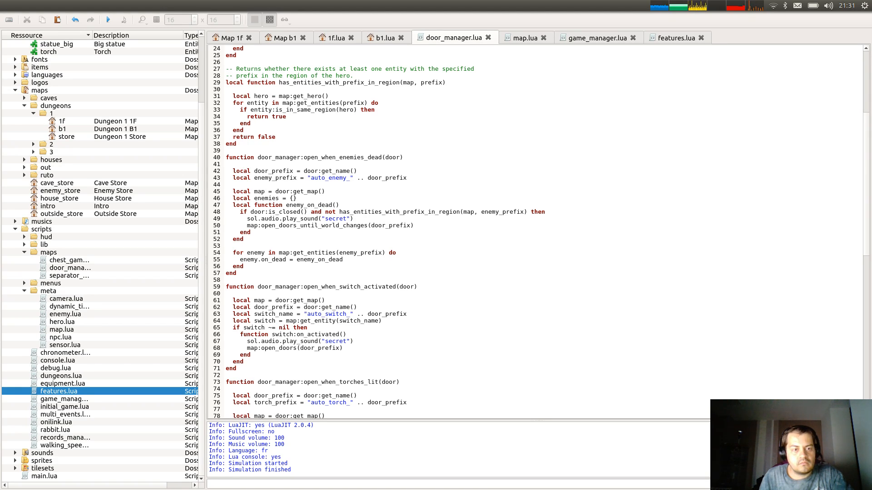
left_click_drag(0, 317, 461, 260, "alt")
double_click(381, 31)
scroll(554, 269, "down", 1, "ctrl")
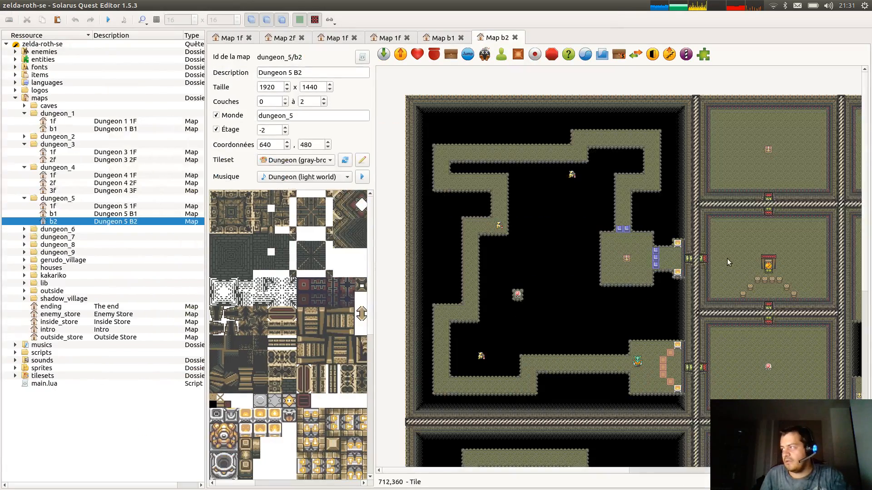
middle_click_drag(728, 259, 316, 196)
scroll(650, 317, "up", 2)
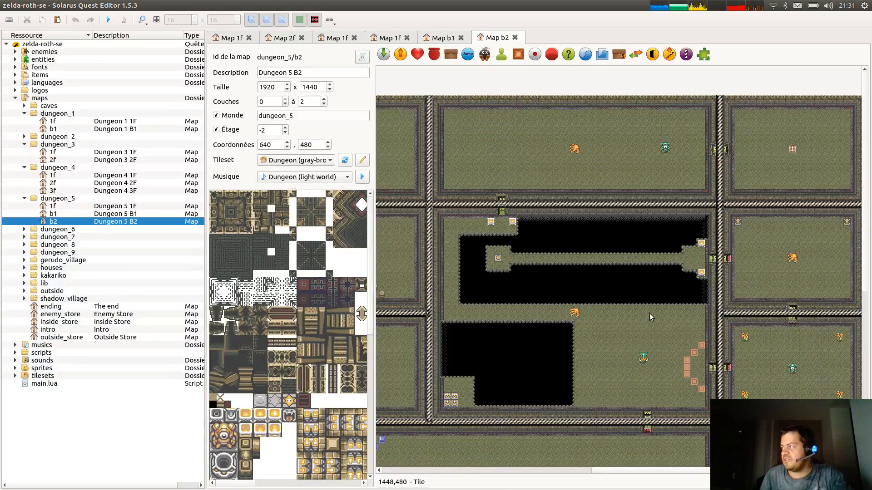
scroll(648, 308, "down", 5)
middle_click_drag(420, 292, 798, 303)
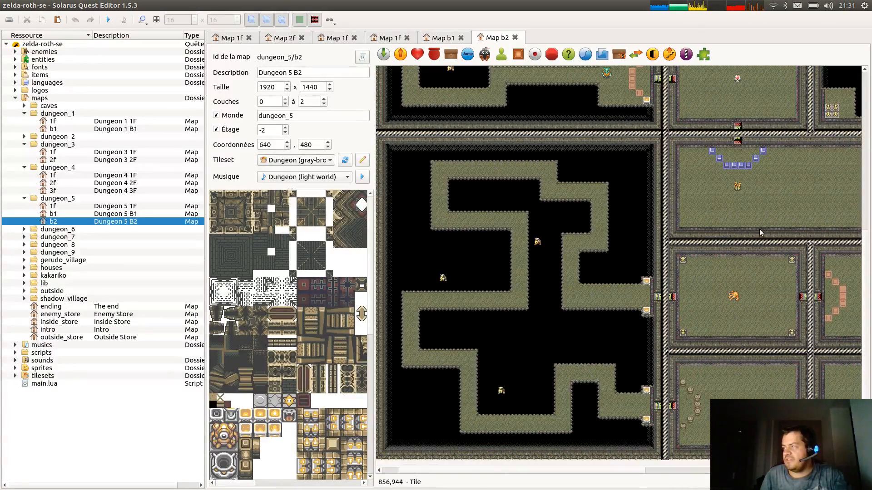
middle_click_drag(462, 122, 421, 268)
Open the Dungeon 6 1F and 2F maps and examine their rooms for switch-operated doors.
left_click(24, 229)
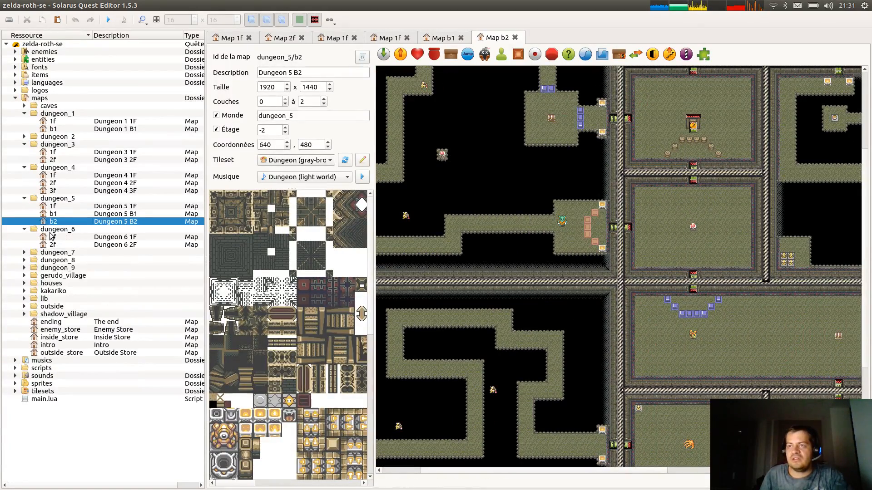
double_click(53, 237)
scroll(629, 311, "down", 1, "ctrl")
scroll(628, 309, "down", 9)
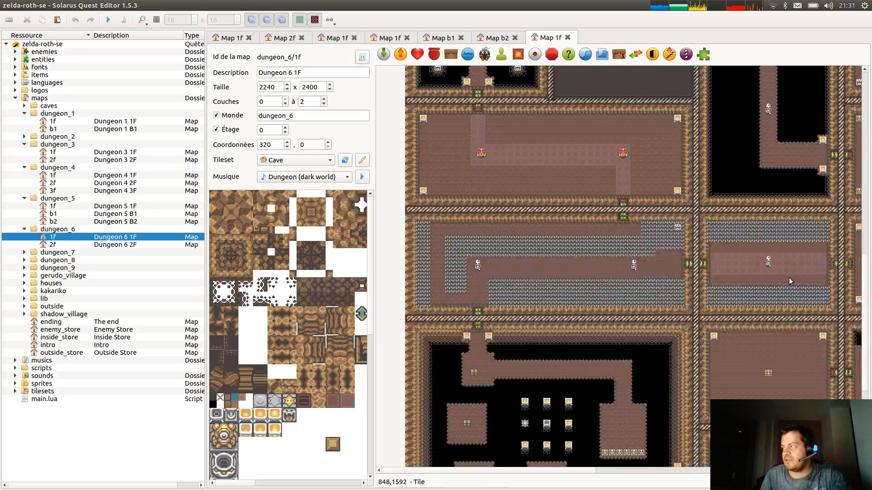
scroll(790, 279, "down", 2)
middle_click_drag(808, 259, 592, 291)
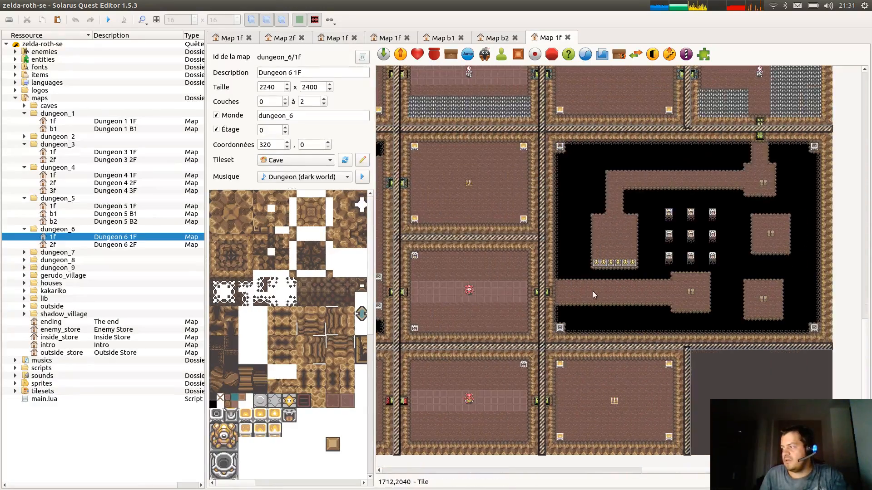
scroll(519, 366, "up", 8)
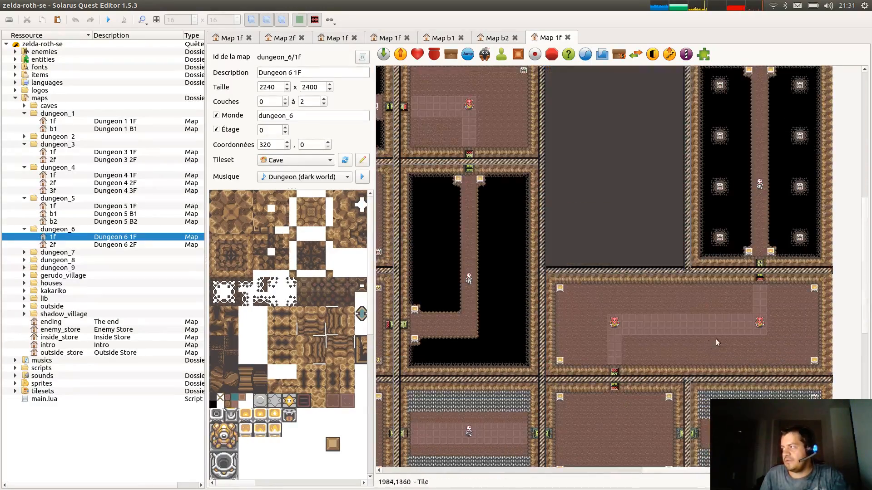
scroll(527, 270, "up", 5)
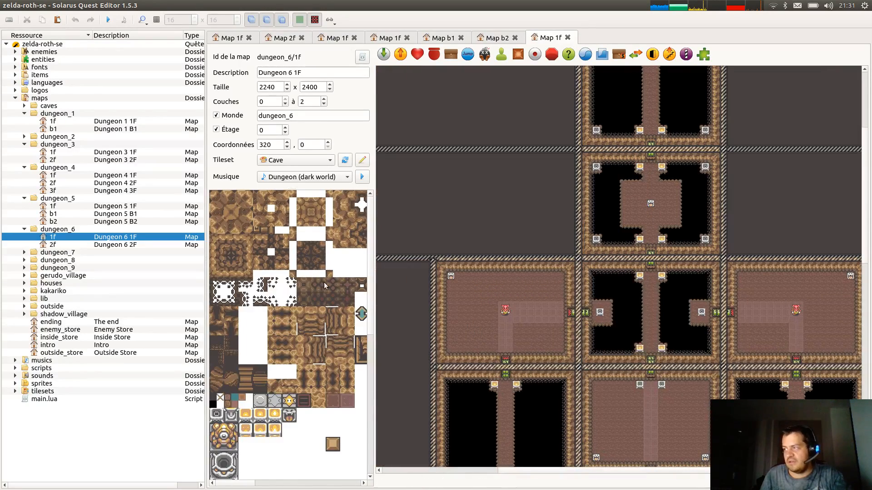
double_click(52, 245)
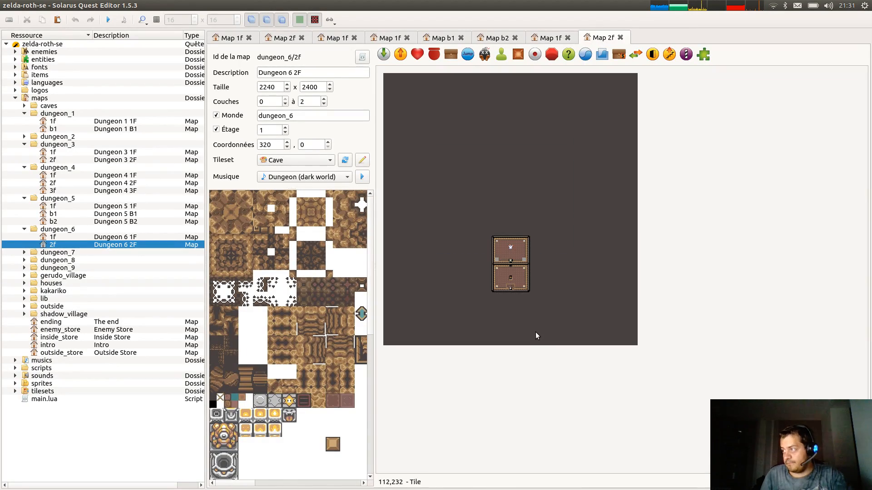
Open the Dungeon 9 1F map and examine its rooms for automatic doors and corner blocks.
left_click(24, 253)
left_click(47, 260)
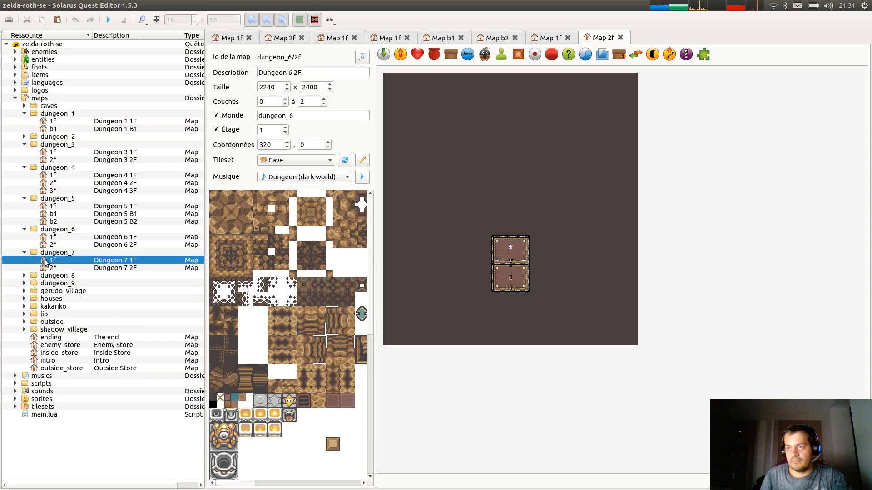
left_click(24, 284)
double_click(51, 292)
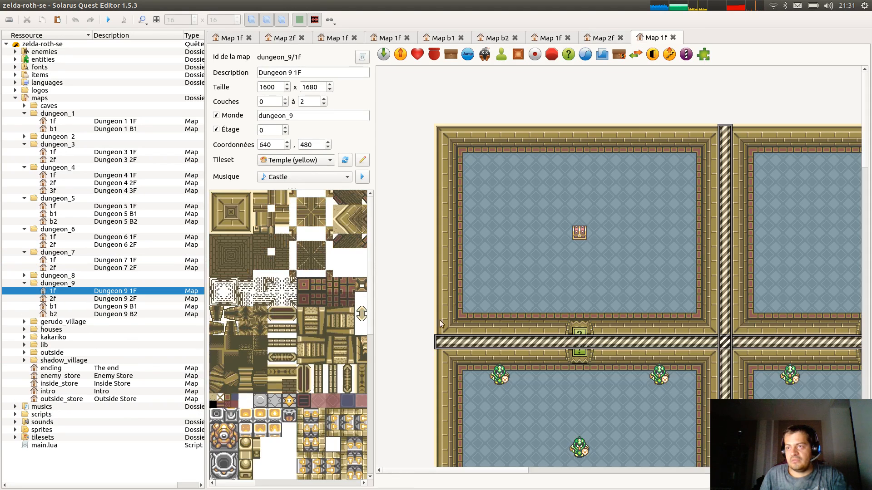
scroll(595, 324, "down", 2, "ctrl")
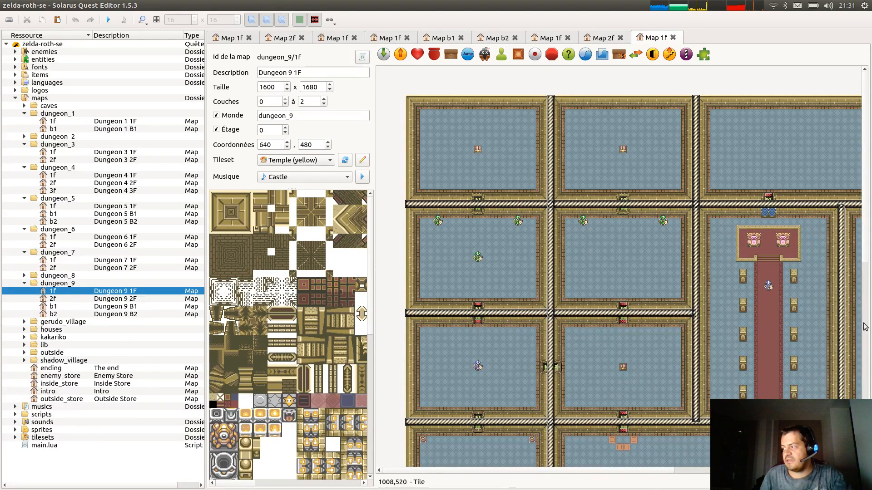
scroll(591, 271, "down", 1)
scroll(577, 266, "down", 2)
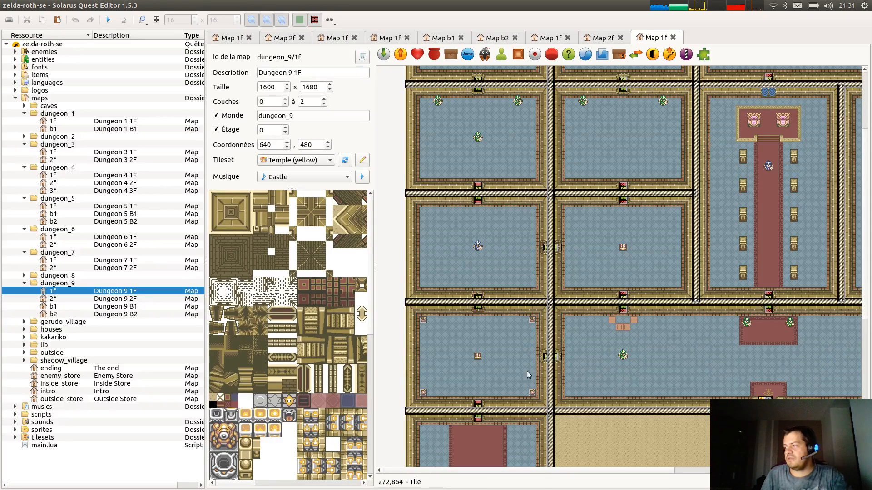
Shift the corner block covering the button auto_switch_auto_door_e, undo that move, and view the properties of the door auto_door_f.
left_click_drag(424, 393, 441, 393)
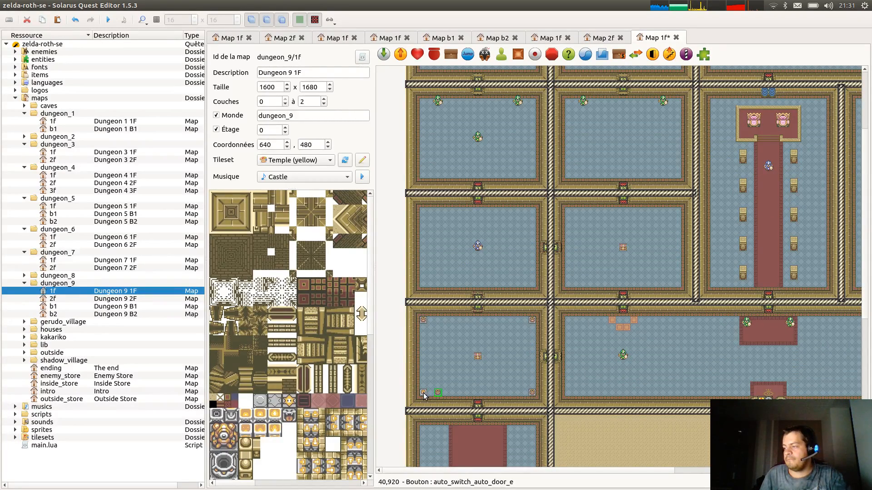
key("ctrl+z")
scroll(616, 300, "right", 8)
scroll(615, 301, "down", 3)
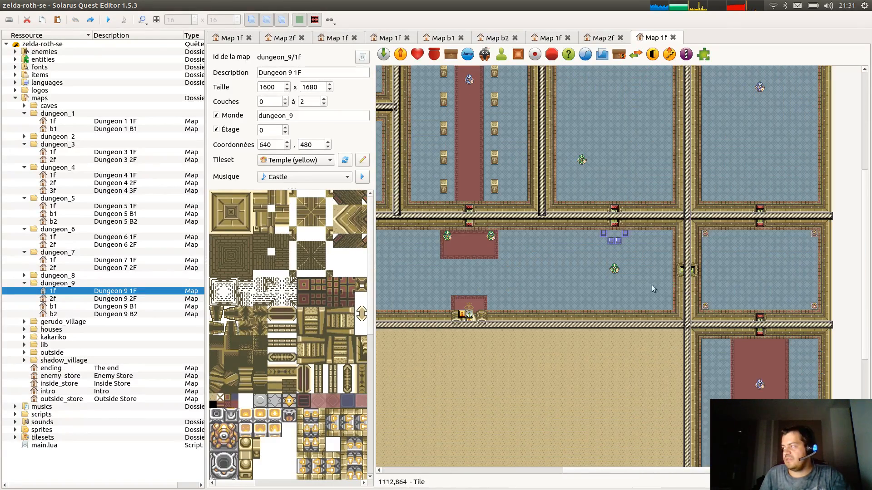
double_click(681, 270)
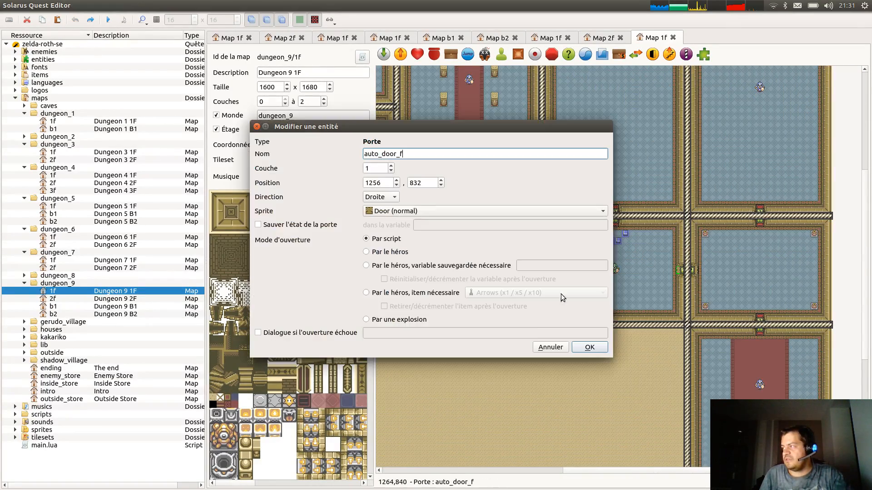
left_click(550, 347)
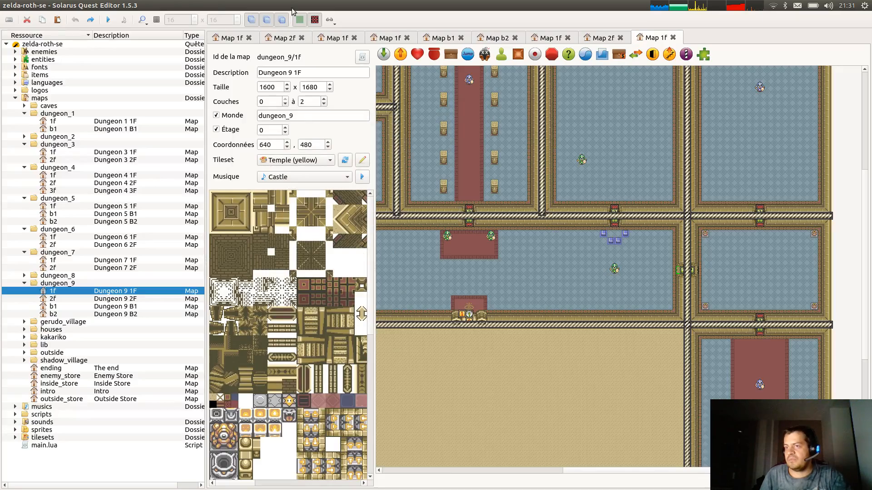
Close all open maps of the zelda-roth-se quest and close its editor window.
key("ctrl+w")
key("ctrl+w")
key("ctrl+w")
key("ctrl+w")
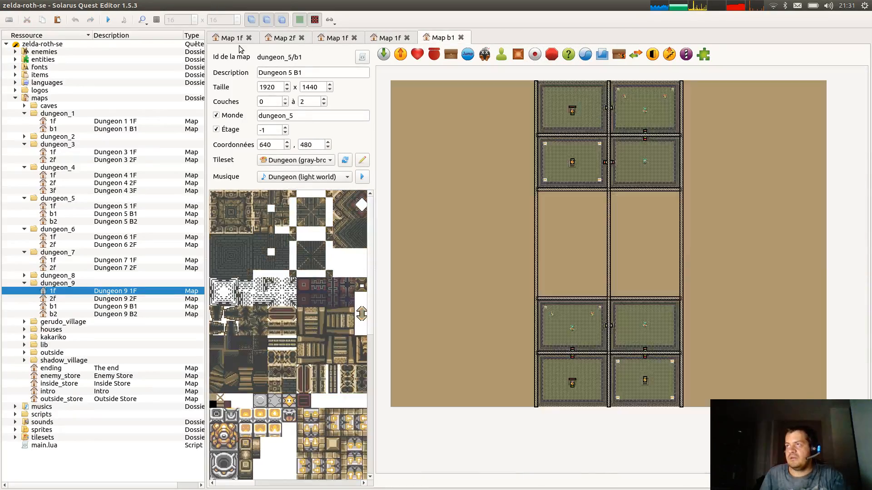
key("ctrl+w")
key("ctrl+w")
key("ctrl+w")
key("ctrl+w")
key("ctrl+w")
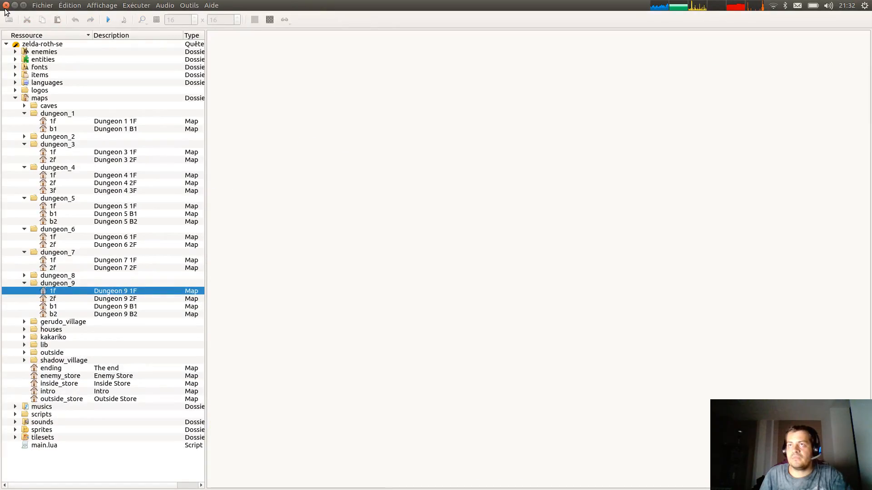
left_click(6, 5)
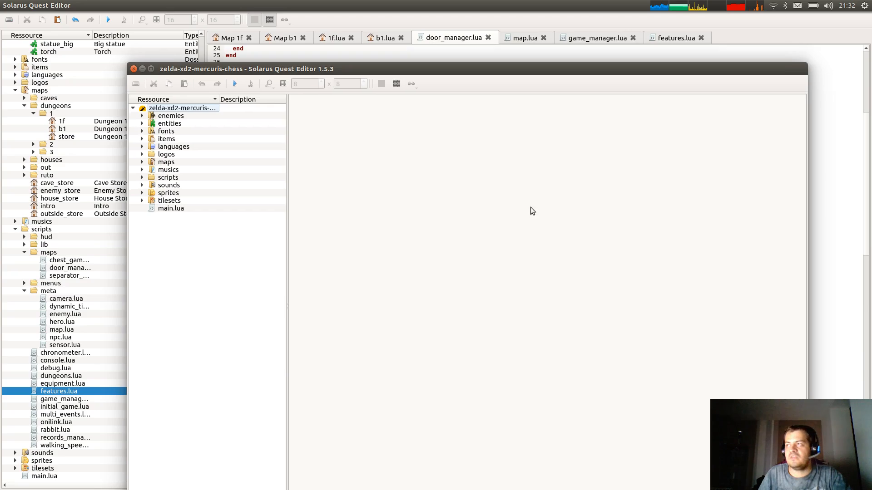
Maximize the zelda-xd2-mercuris-chess quest window and open door_manager.lua from its scripts/maps folder.
double_click(380, 68)
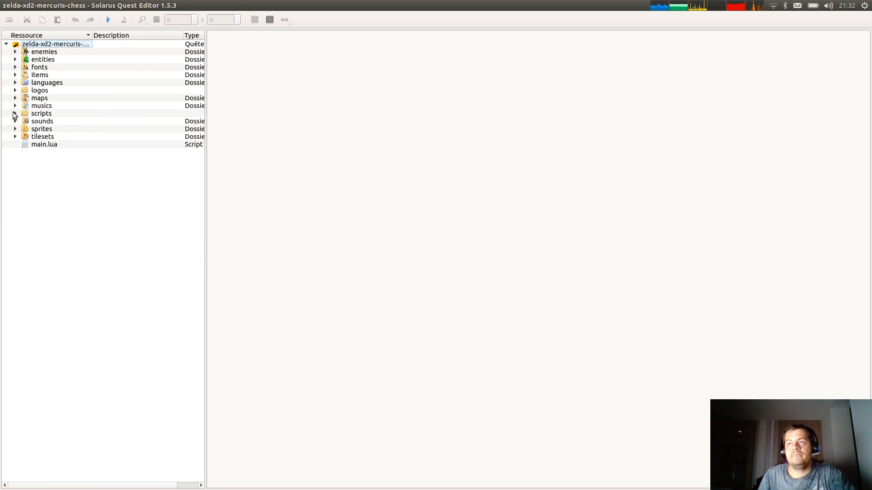
left_click(14, 114)
left_click(24, 143)
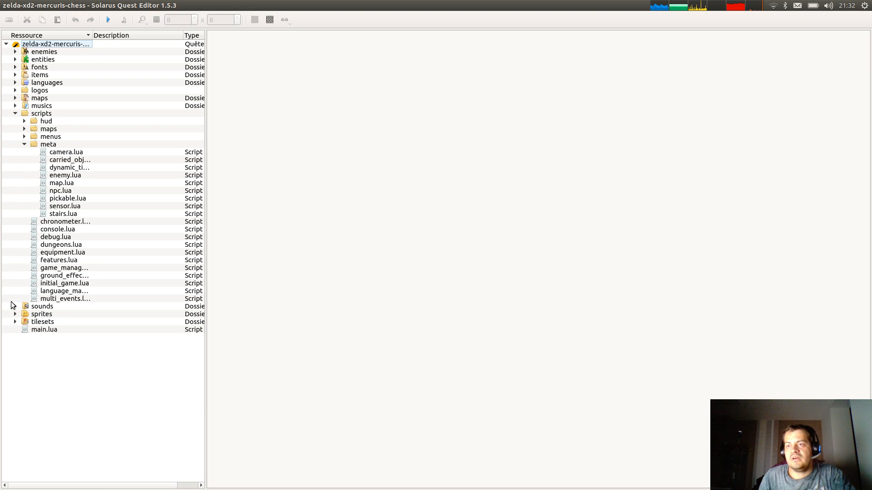
left_click(25, 129)
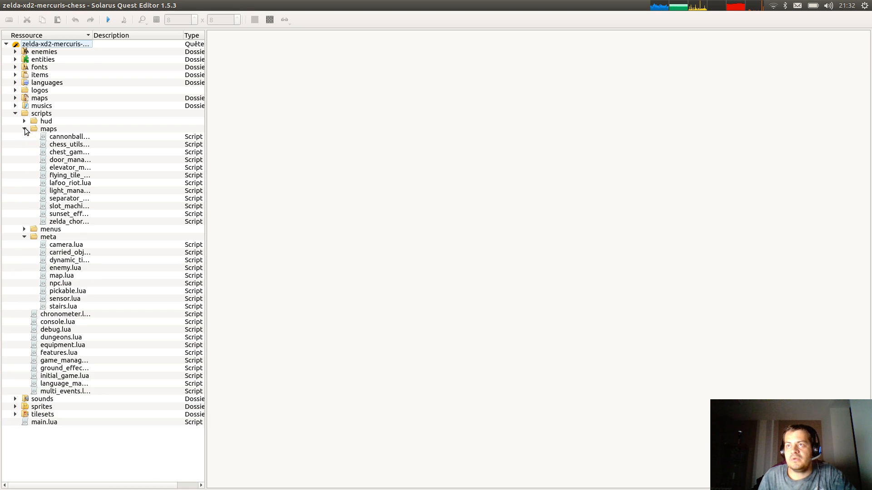
double_click(68, 160)
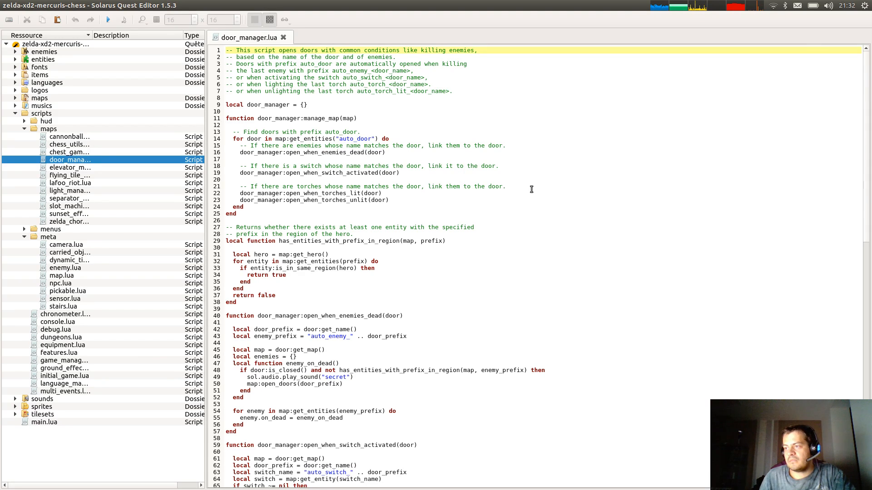
Copy the "if door:is_open() then" block that calls switch:set_activated(true) from open_when_switch_activated in the zelda-xd2-mercuris-chess door_manager.lua.
scroll(531, 186, "down", 1)
left_click(519, 206)
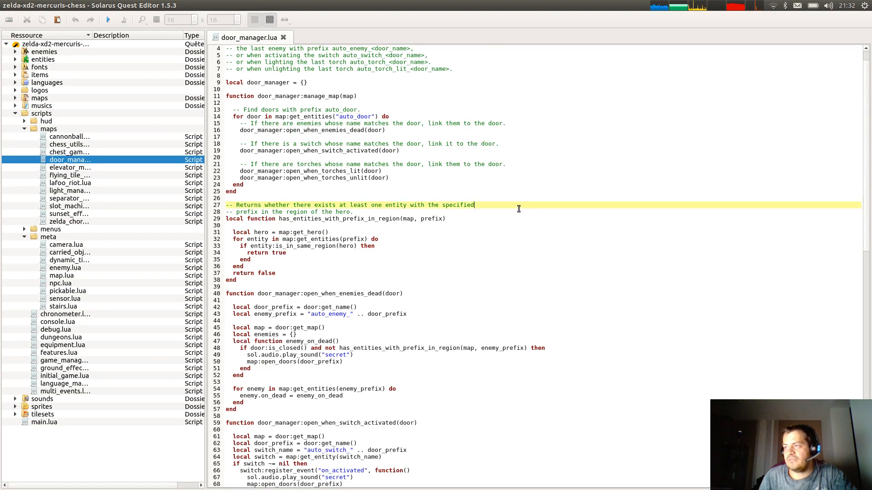
scroll(519, 210, "down", 5)
scroll(521, 194, "down", 3)
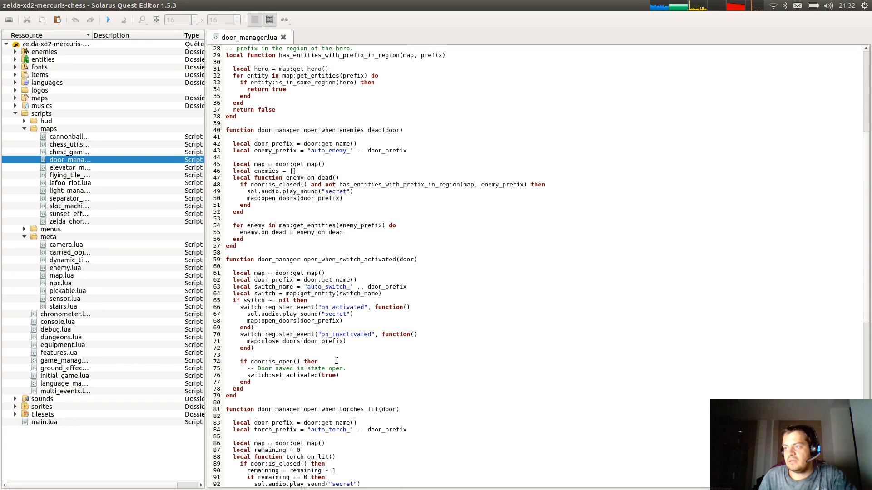
scroll(342, 222, "down", 2)
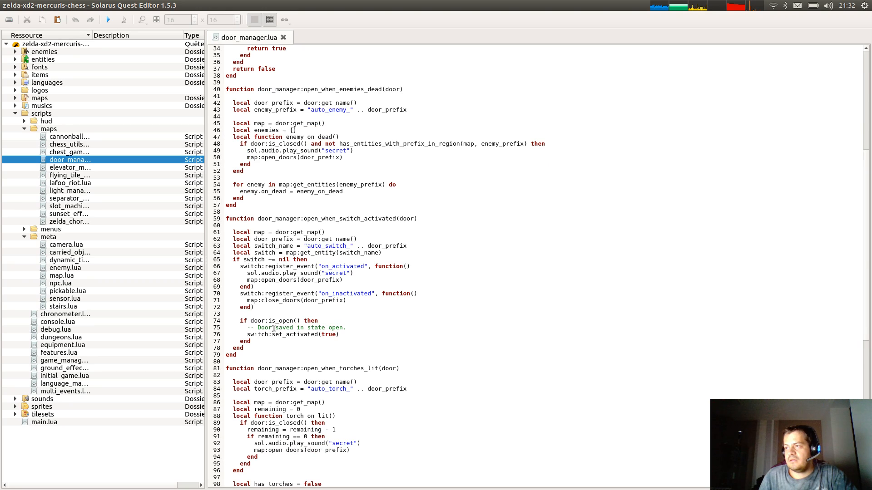
left_click(268, 316)
left_click_drag(268, 316, 287, 342)
key("ctrl+c")
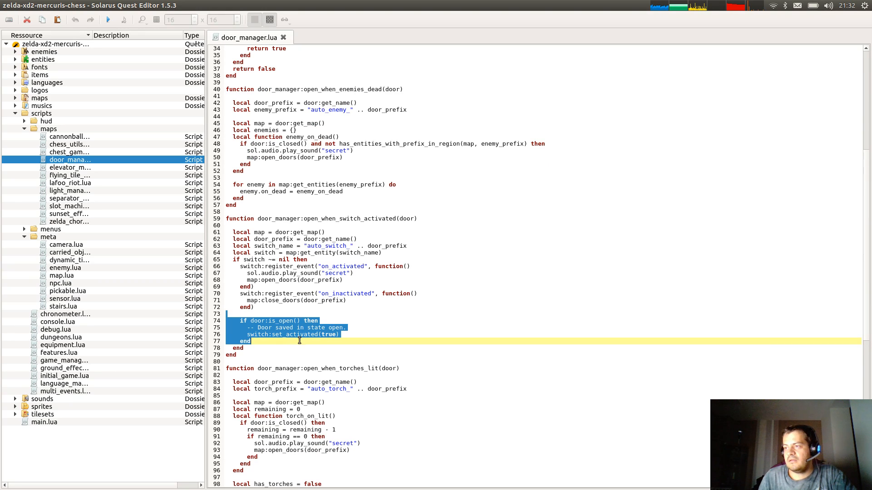
left_click(299, 340)
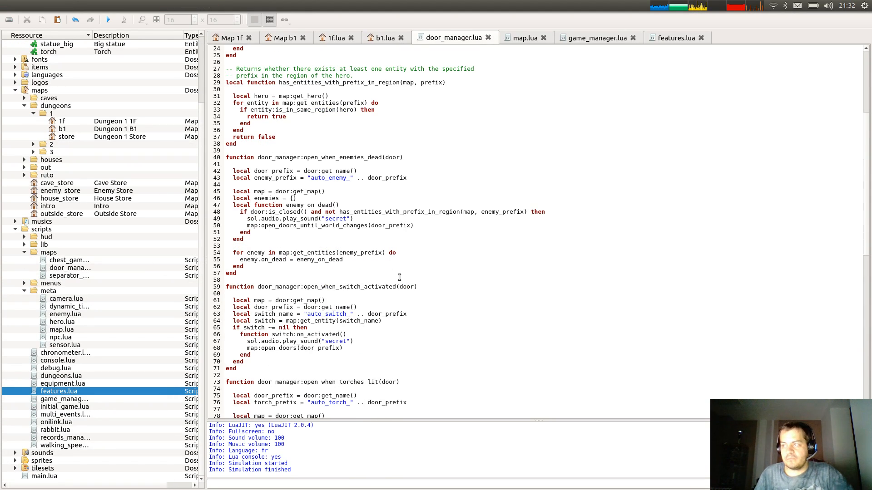
In open_when_switch_activated, replace the switch:on_activated() function with switch:register_event("on_activated", function() ... end), keeping its "secret" sound and map:open_doors(door_prefix) calls.
scroll(394, 276, "down", 2)
left_click(394, 321)
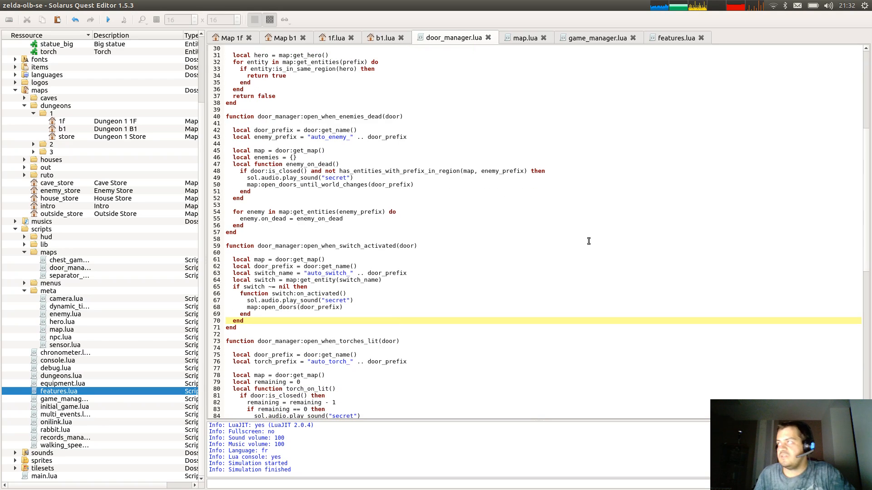
left_click(376, 254)
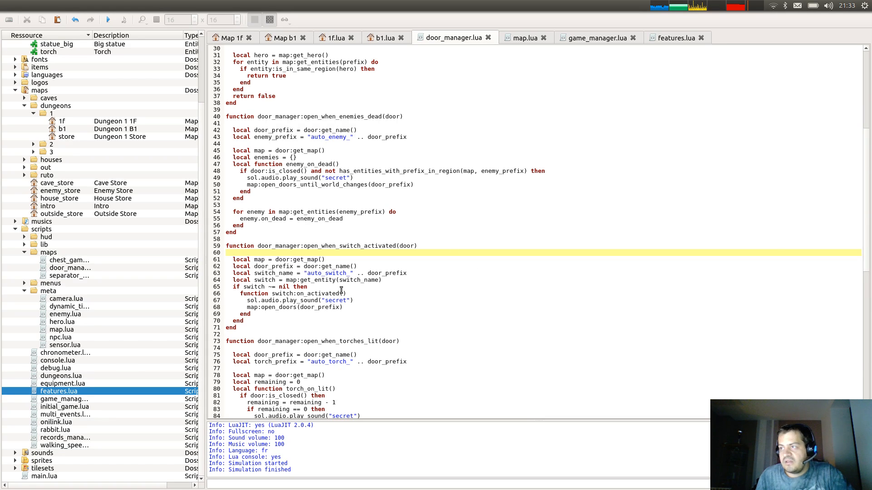
left_click_drag(341, 289, 351, 313)
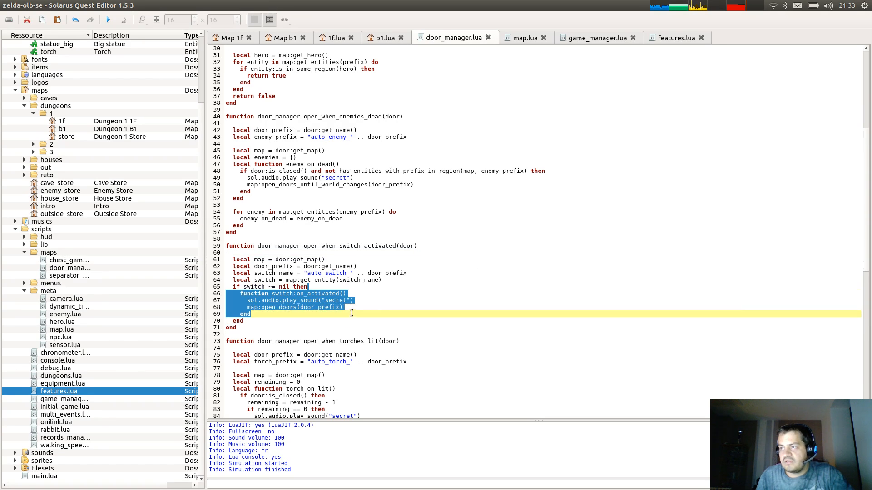
type("switch:register_event(\"on_activated\", function()       sol.audio.play_sound(\"secret\")       map:open_doors(door_prefix)     end)")
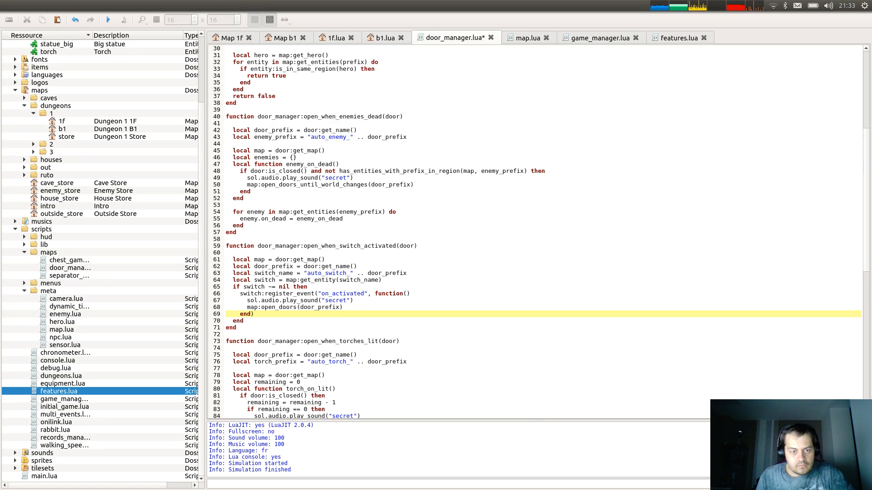
Insert the copied "if door:is_open() then" block after the register_event call, separated by a blank line, and save door_manager.lua.
left_click(289, 319)
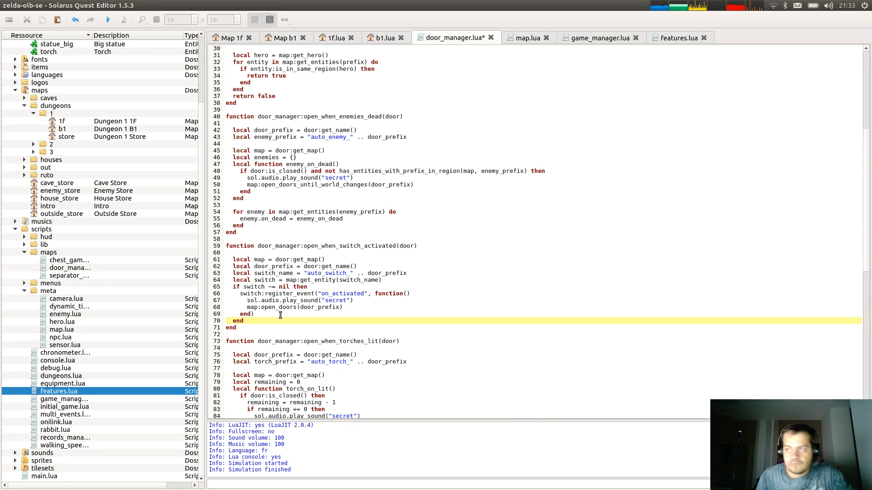
left_click(281, 315)
key("ctrl+v")
left_click(282, 315)
key("Return")
key("ctrl+s")
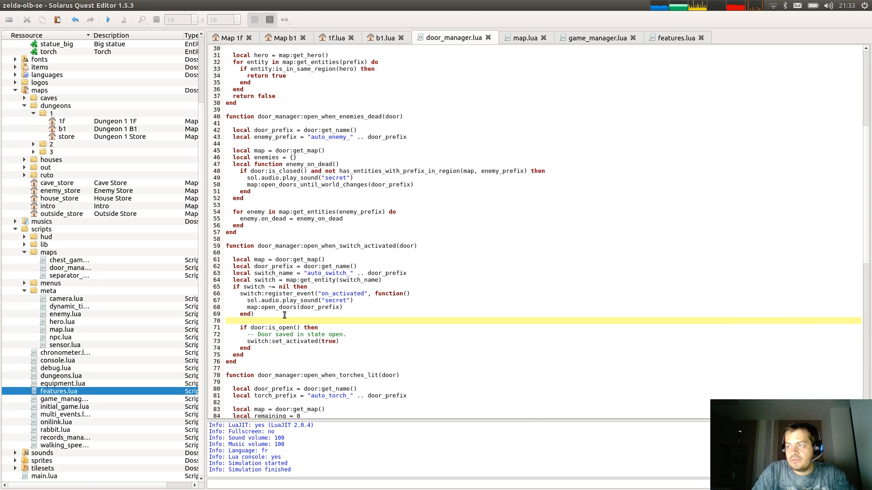
left_click_drag(295, 322, 301, 350)
left_click(302, 350)
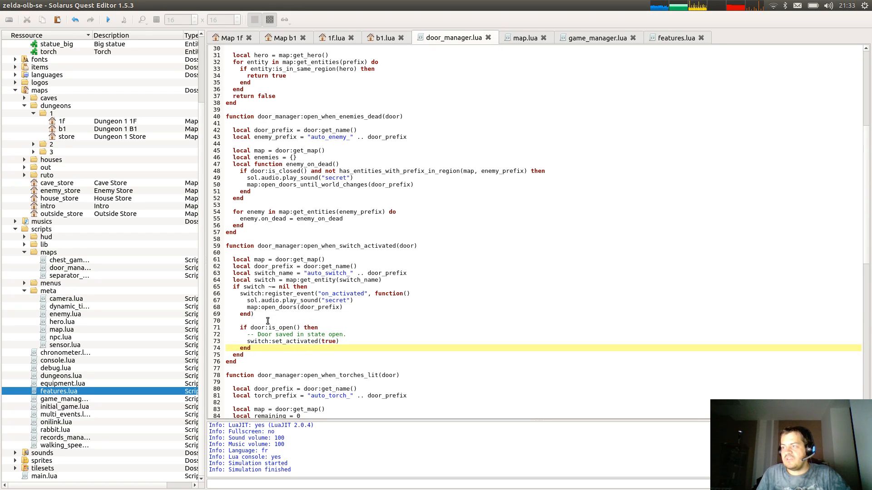
double_click(336, 245)
left_click(361, 245)
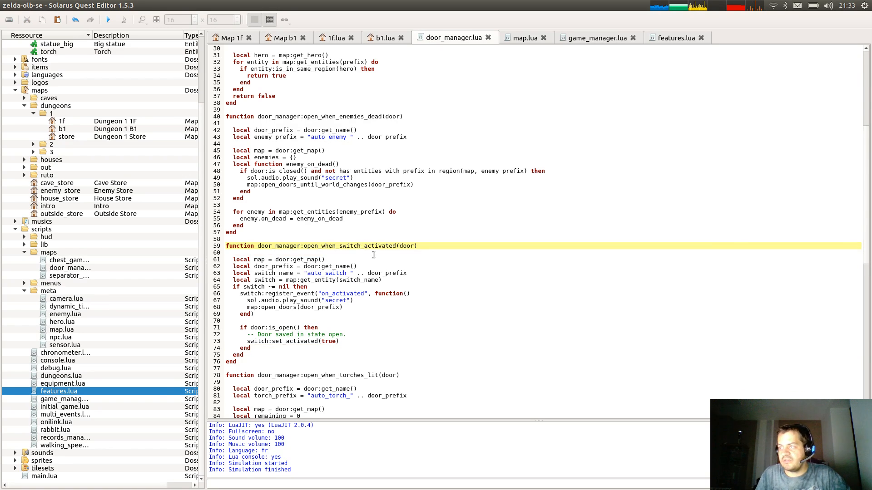
Run the quest from Map 1f, walk the hero to the room with the floor switch and stairs, and end the test.
left_click(235, 39)
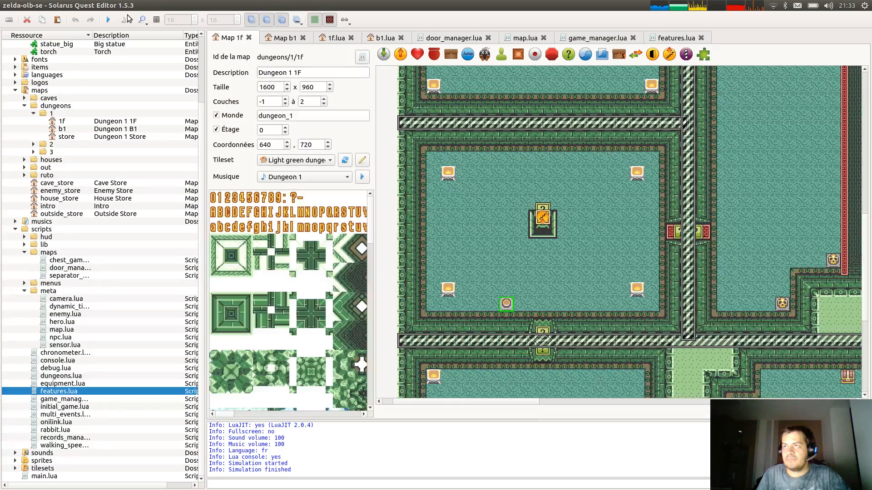
key("F5")
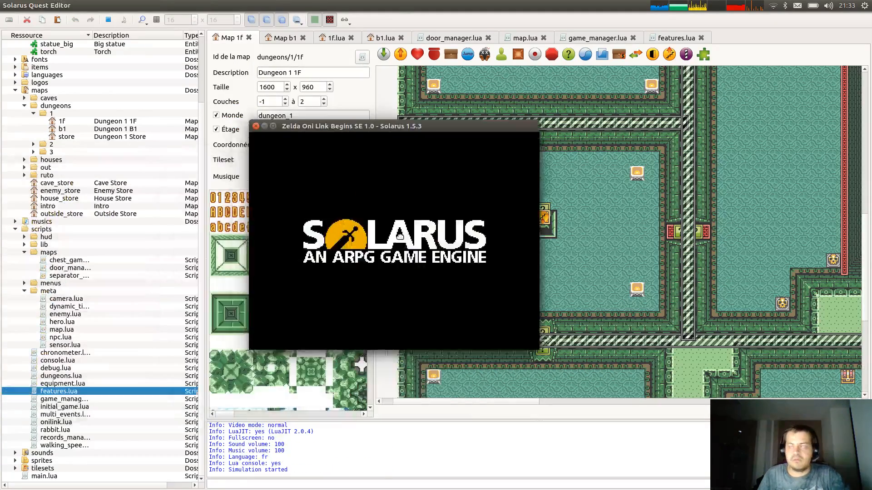
key("Up")
key("Left")
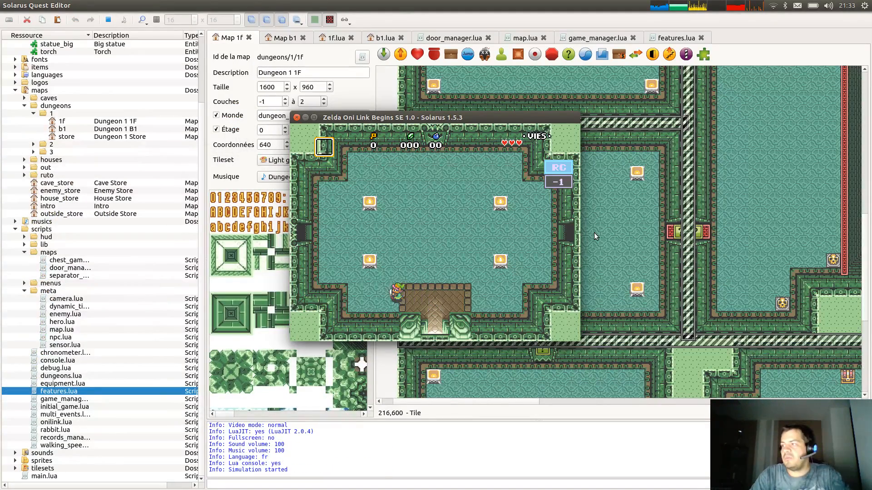
key("Up")
key("Left")
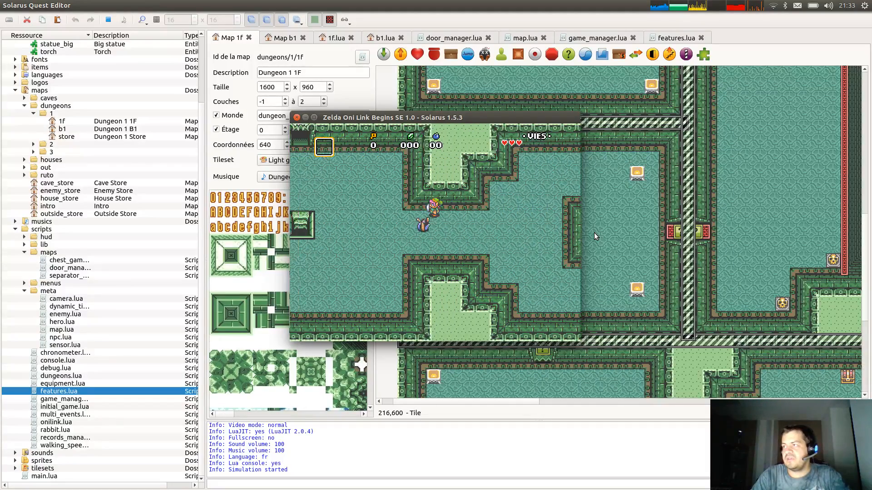
key("Up")
key("Left")
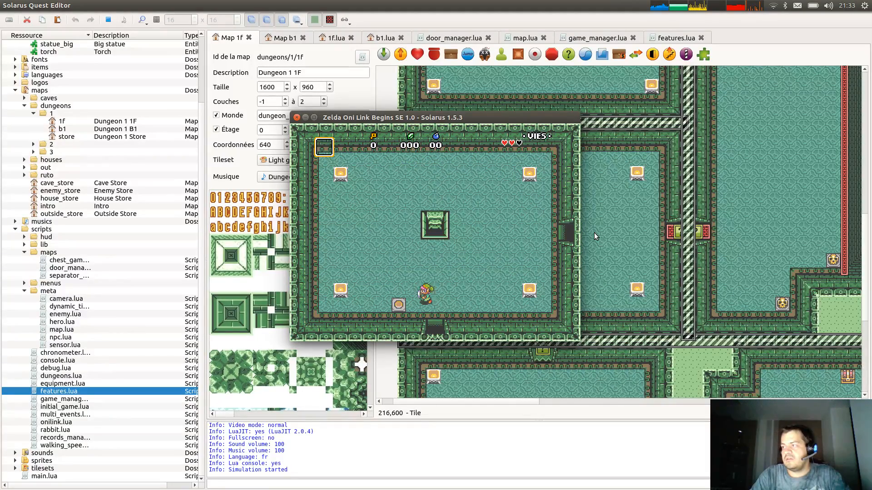
key("Right")
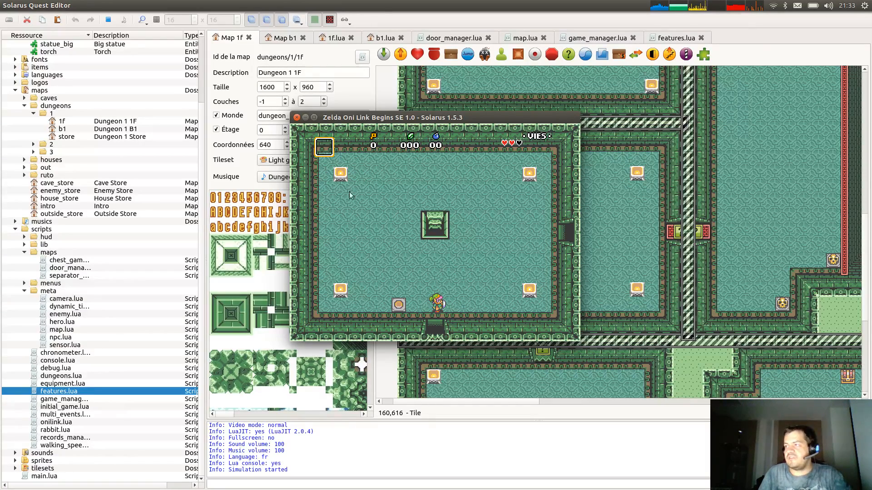
left_click(296, 117)
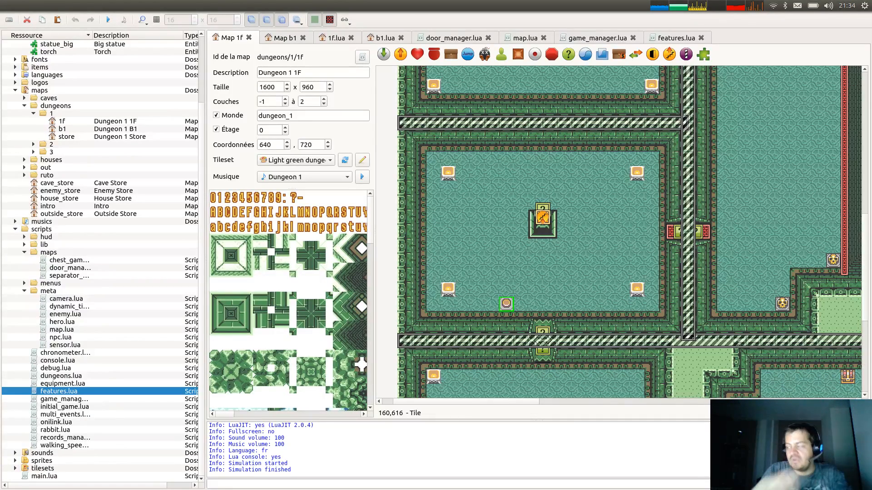
Run the quest again and lead the hero past the floor switch room into the room with two bats and two statues.
middle_click_drag(610, 156, 594, 350)
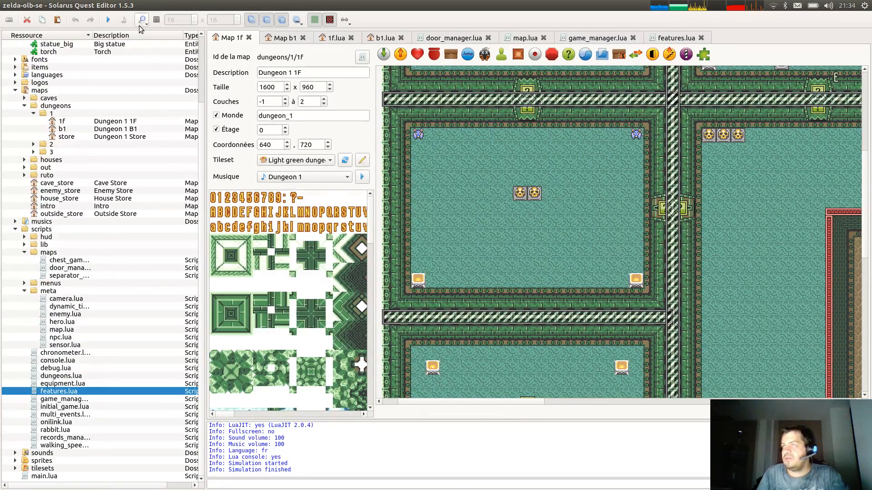
left_click(108, 19)
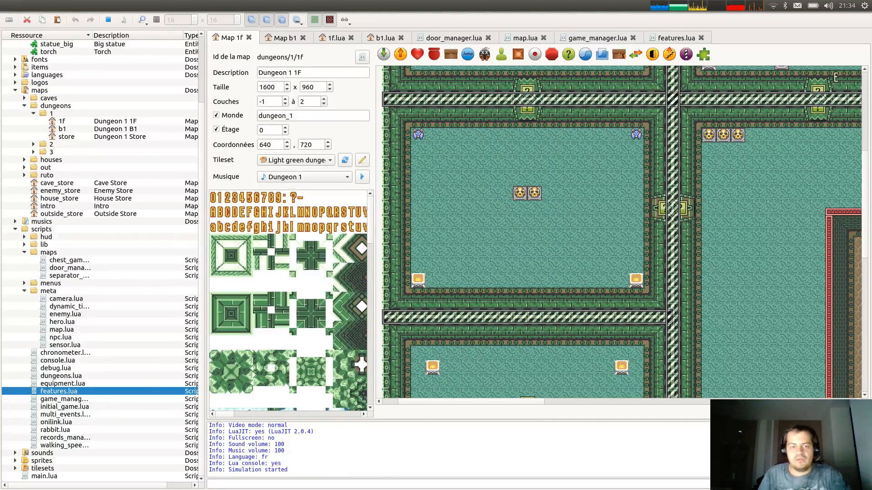
key("Up")
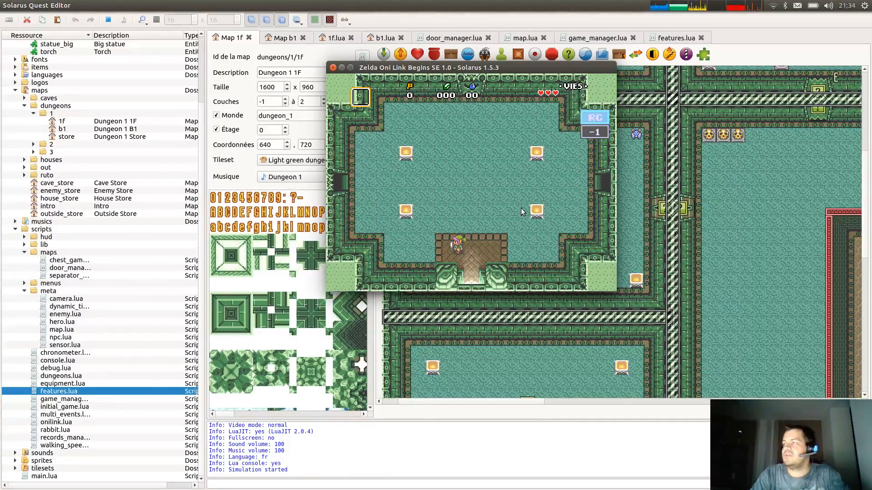
key("Left")
key("Left")
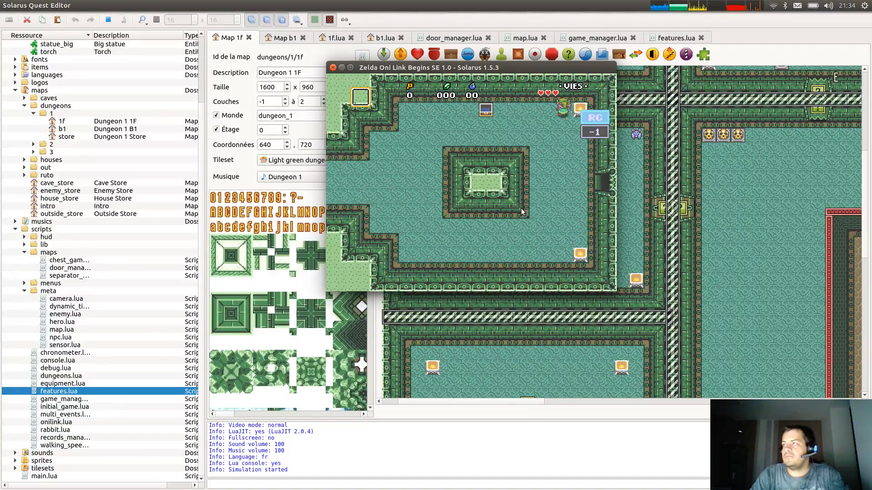
key("Up")
key("Up")
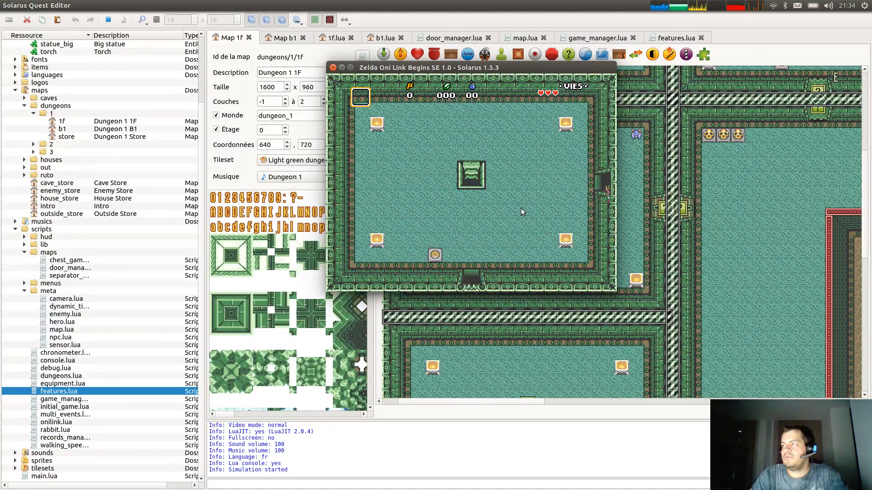
key("Left")
key("Up")
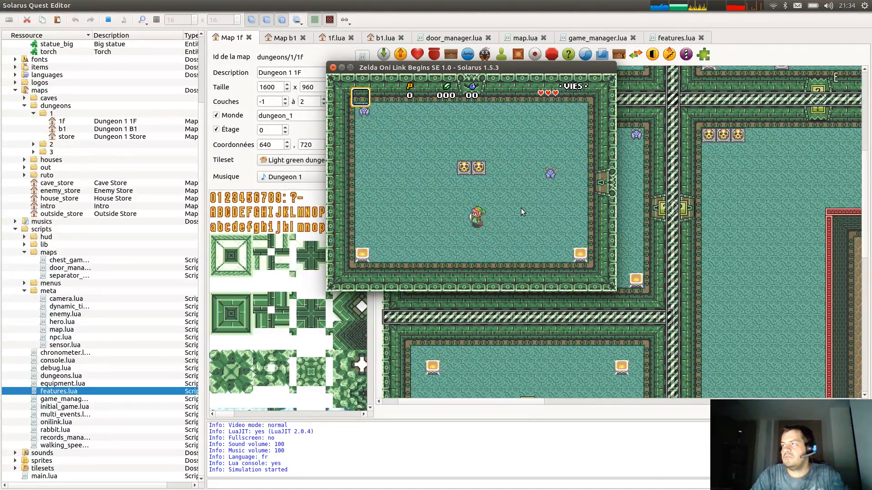
Steer the hero around the room, evading both bats, and position him just below the eastern statue.
key("Left")
key("Down")
key("Right")
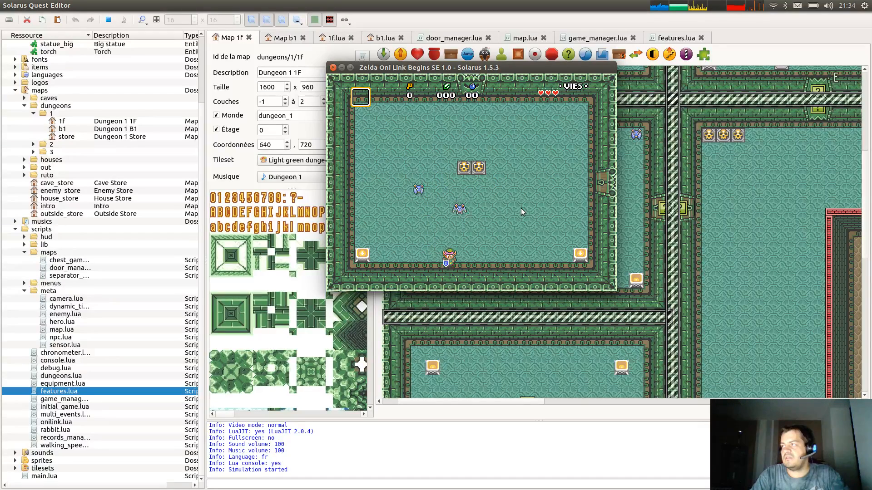
key("Up")
key("Left")
key("Up")
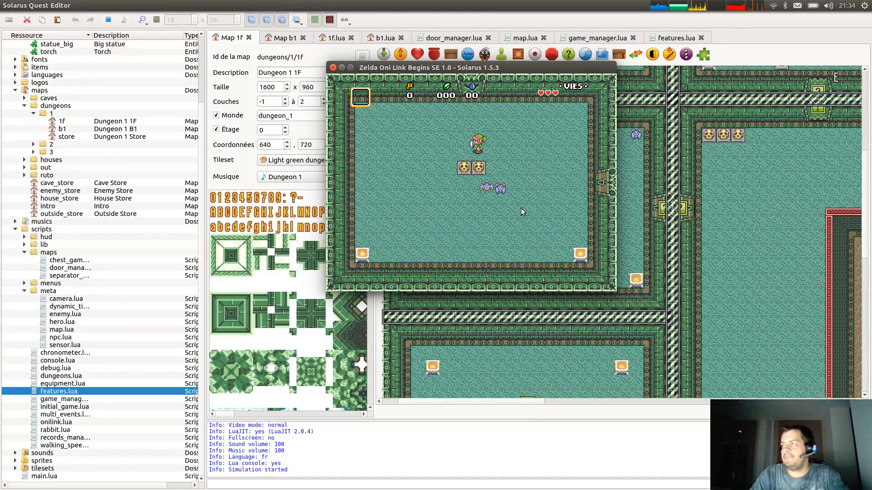
key("Left")
key("Down")
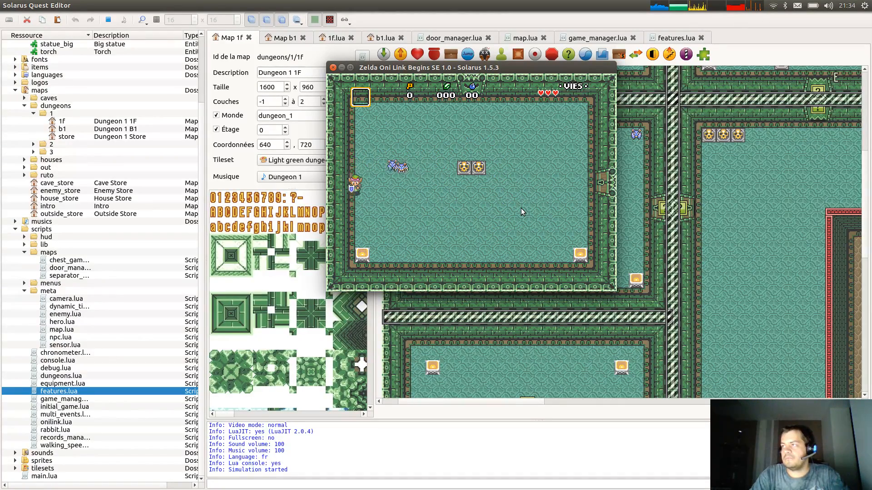
key("Right")
key("Up")
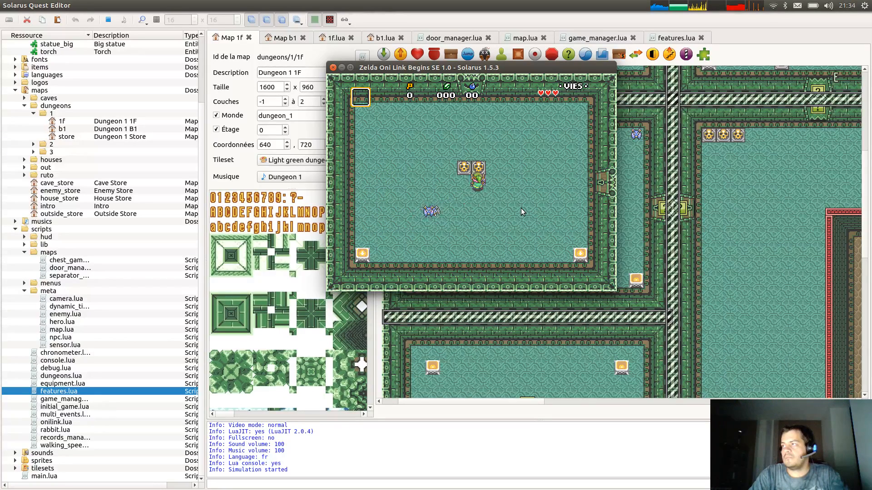
Lift the eastern statue, throw it at the bats and collect the dropped rupee.
key("space")
key("Right")
key("space")
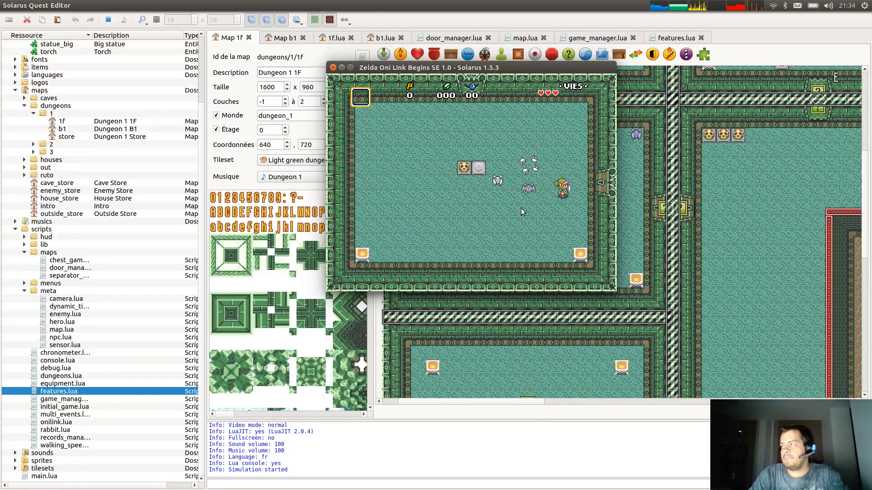
key("Up")
key("Left")
key("Down")
key("Left")
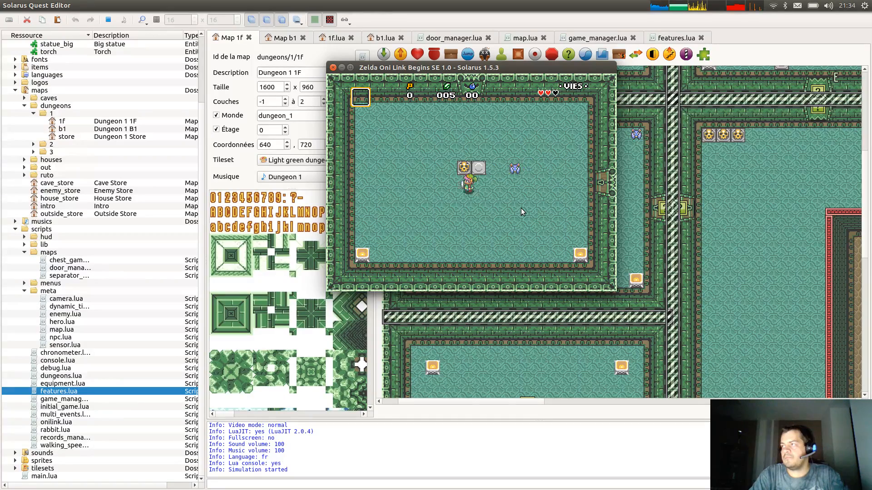
Dodge the remaining bat, lift the western statue and throw it at the bat.
key("Up")
key("Up")
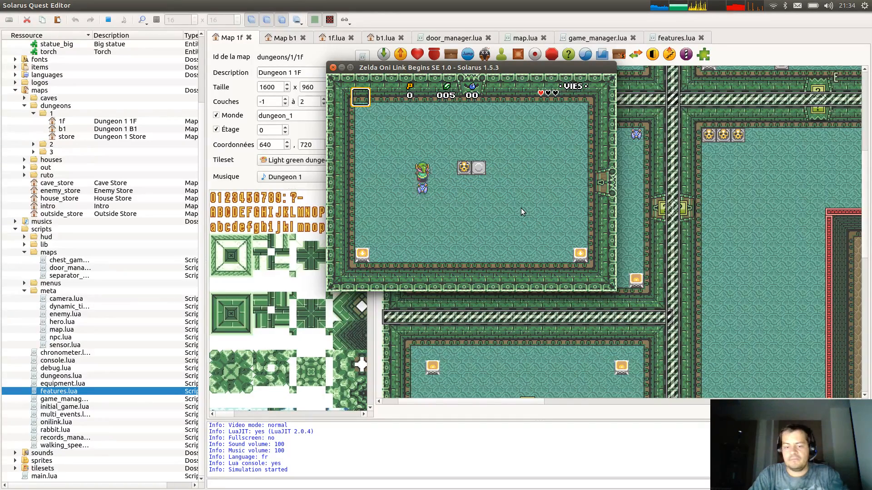
key("Right")
key("Right")
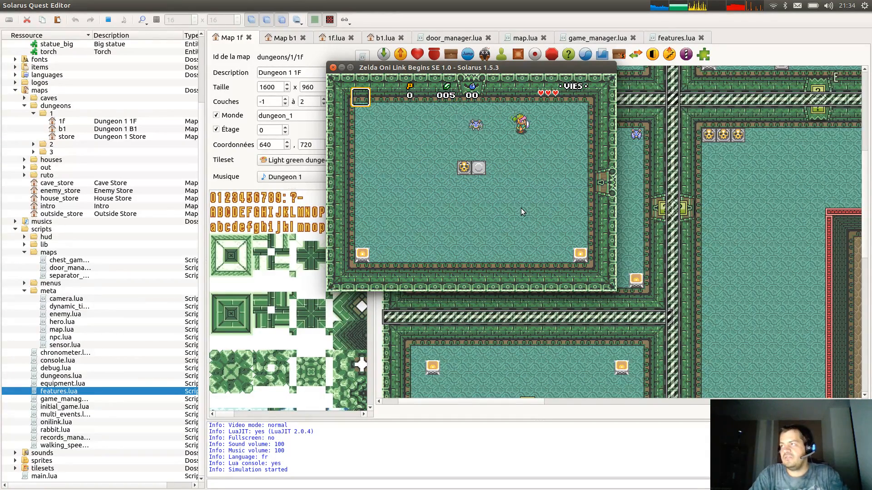
key("Down")
key("Left")
key("Left")
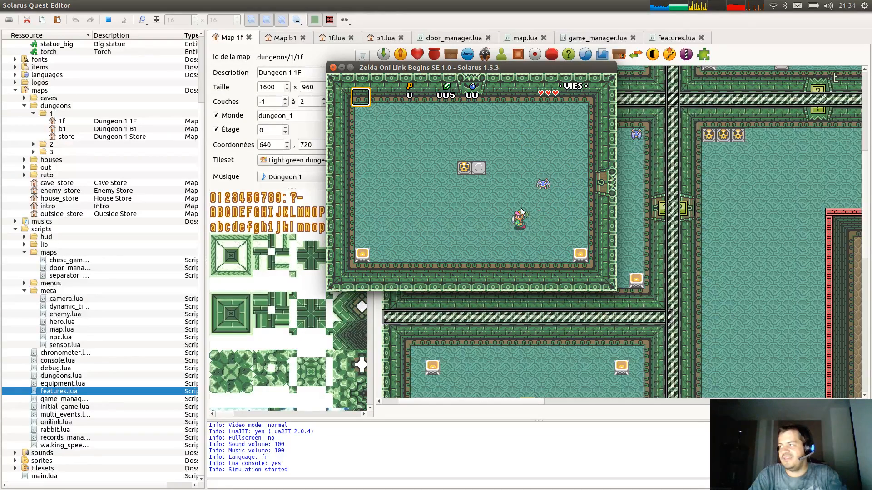
key("Up")
key("space")
key("Left")
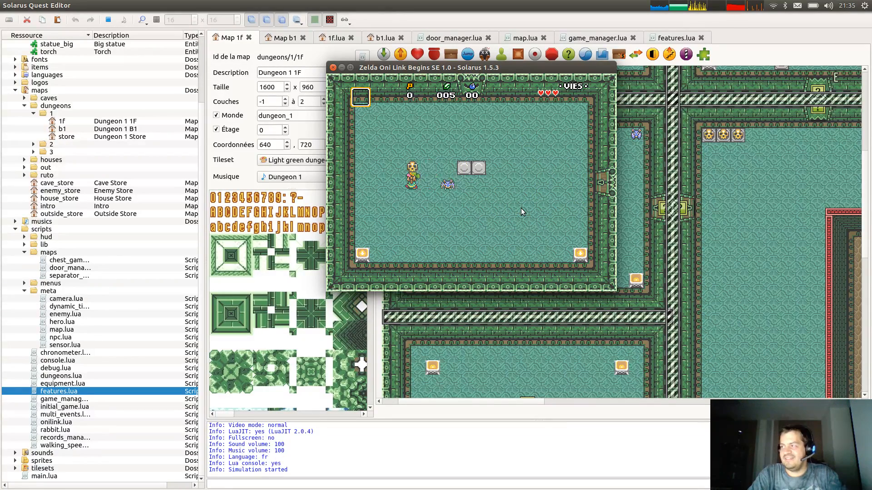
key("Right")
key("space")
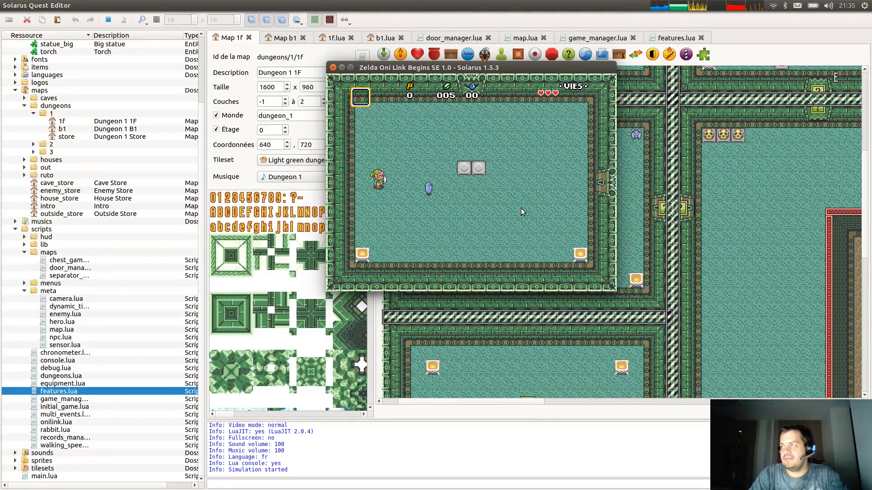
Collect the second dropped rupee, test the room's northern door with the hero, and end the test run.
key("Right")
key("Up")
key("Up")
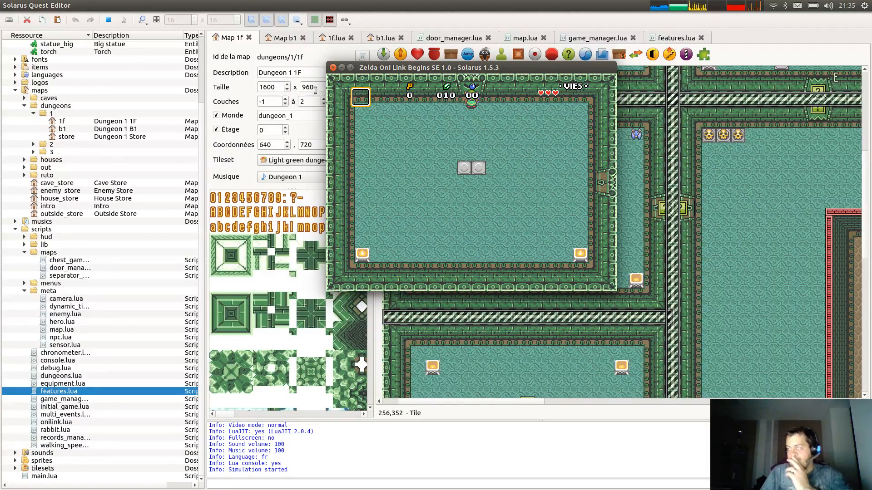
left_click(333, 67)
scroll(604, 227, "down", 1, "ctrl")
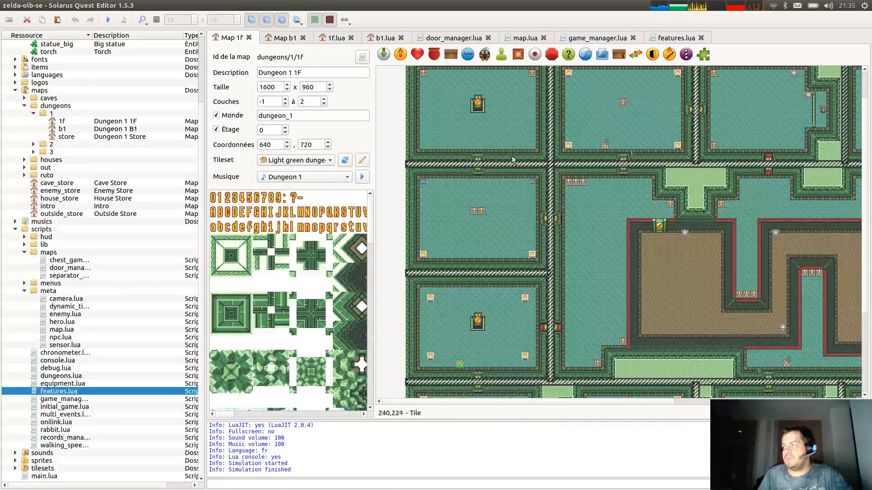
scroll(512, 158, "up", 2)
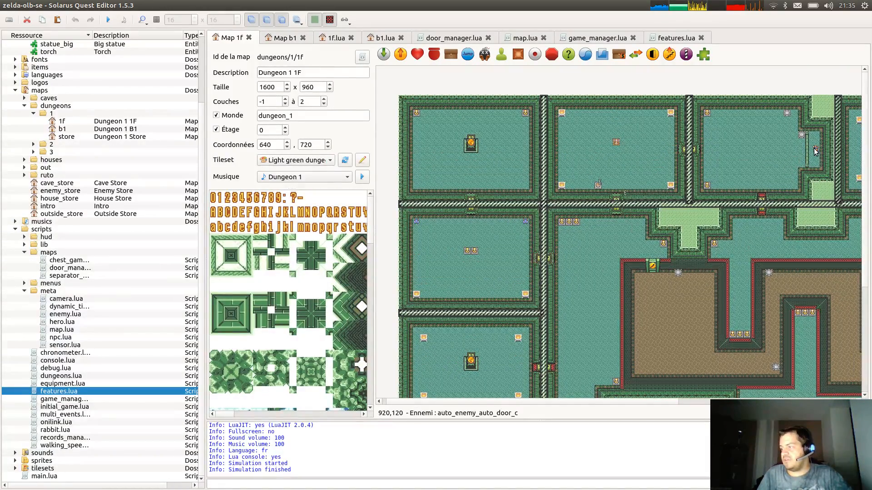
Look over the rooms and doors of the Dungeon 1 1F map, including the entrance hall and its neighbouring rooms.
scroll(604, 215, "right", 10)
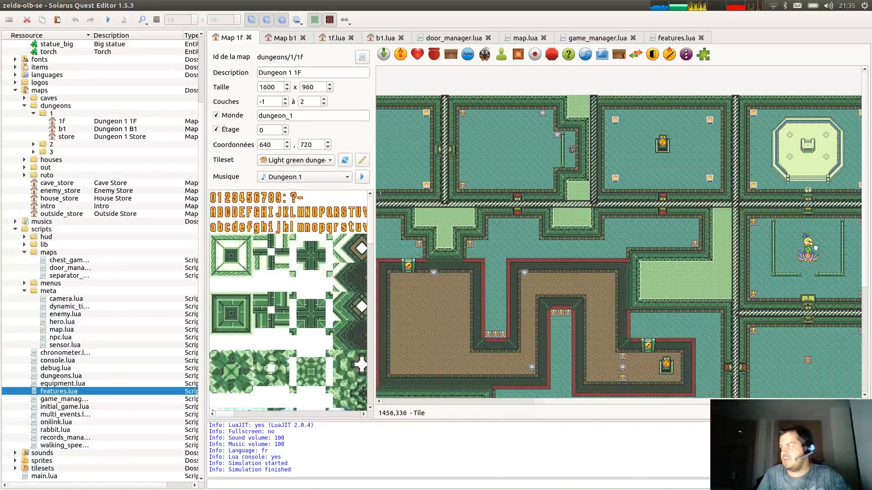
scroll(604, 215, "down", 1)
scroll(603, 214, "down", 5)
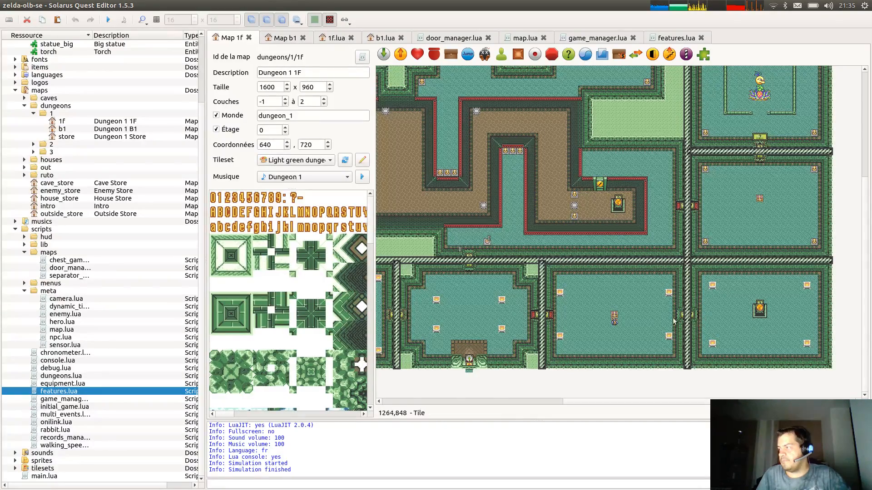
scroll(673, 321, "up", 1, "ctrl")
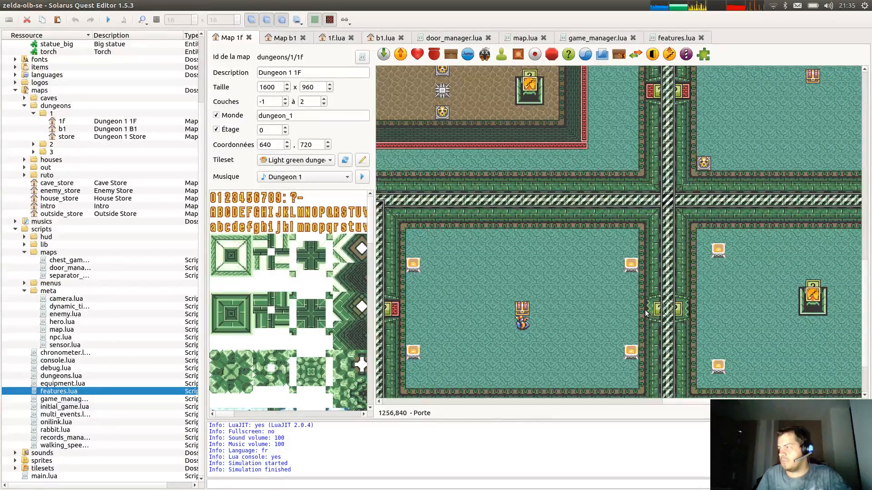
scroll(645, 313, "down", 2, "ctrl")
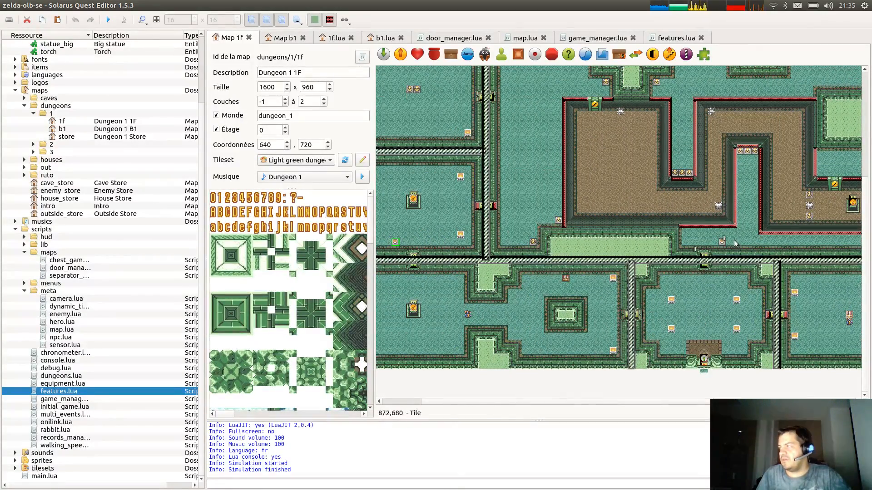
scroll(635, 327, "up", 3)
scroll(636, 327, "right", 2)
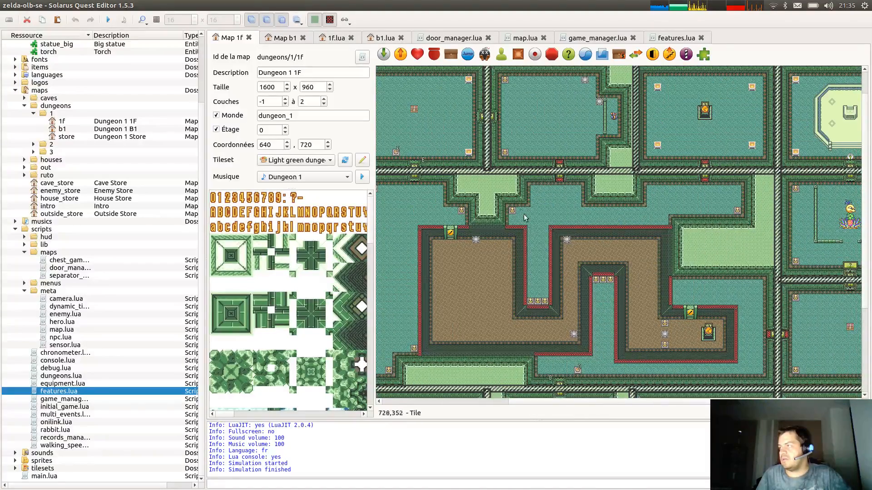
scroll(437, 163, "left", 2)
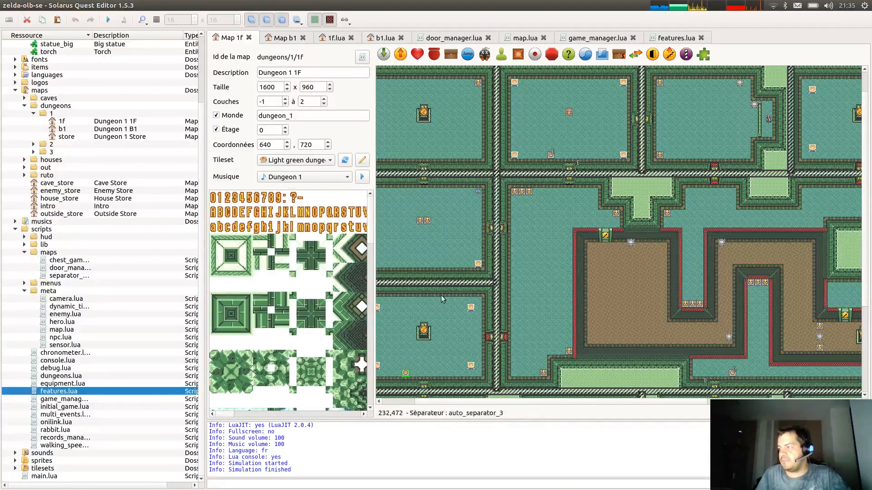
scroll(697, 187, "down", 2)
scroll(697, 187, "left", 1)
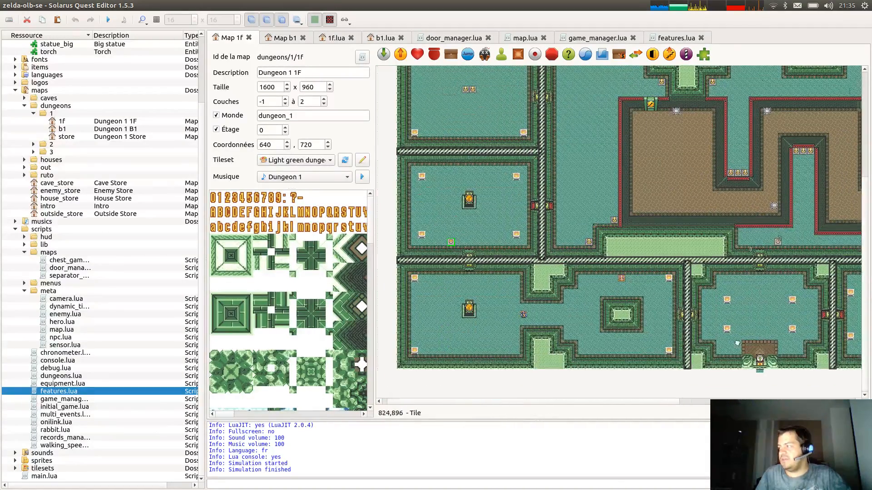
scroll(696, 188, "left", 3)
scroll(696, 188, "up", 1)
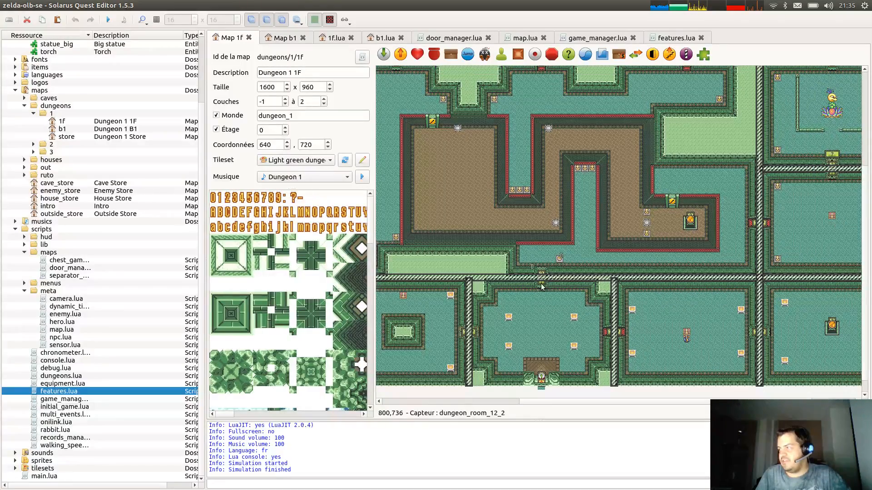
scroll(758, 334, "right", 2)
scroll(758, 333, "up", 1)
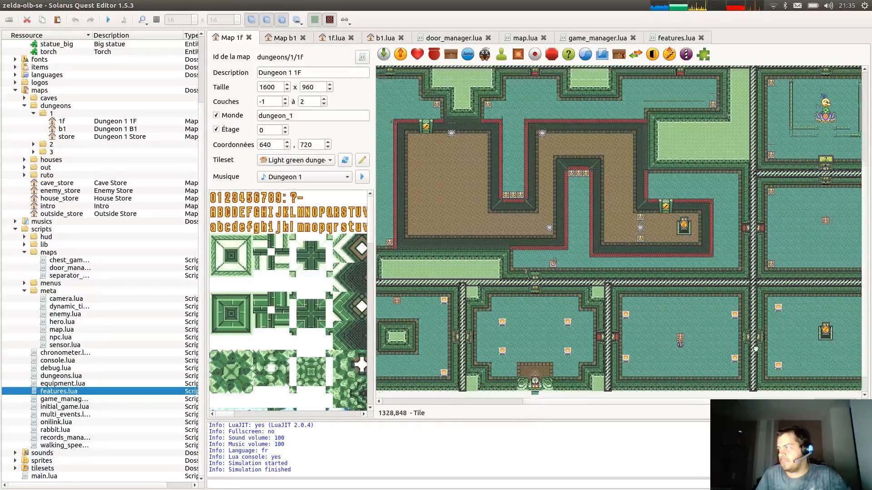
Name both facing doors between the chest room east of the entrance hall and the next room auto_door_h.
scroll(762, 221, "down", 2)
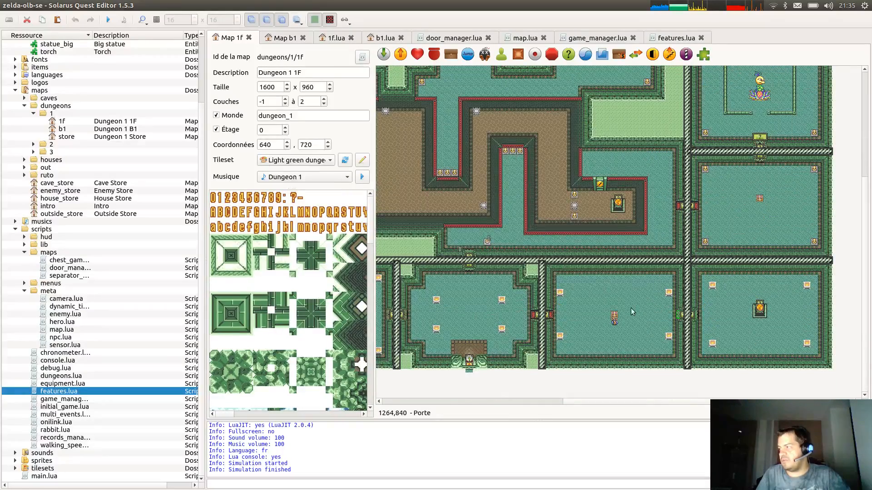
double_click(678, 317)
type("auto_door_h")
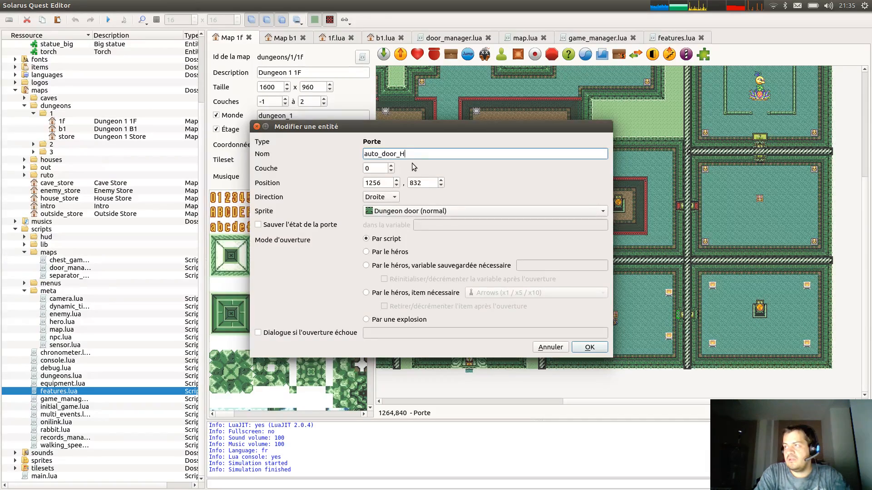
key("ctrl+a")
key("ctrl+c")
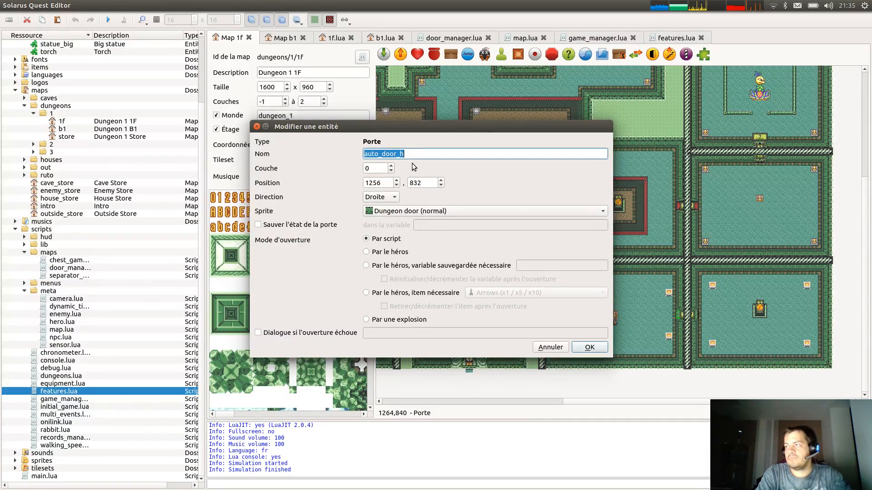
key("Return")
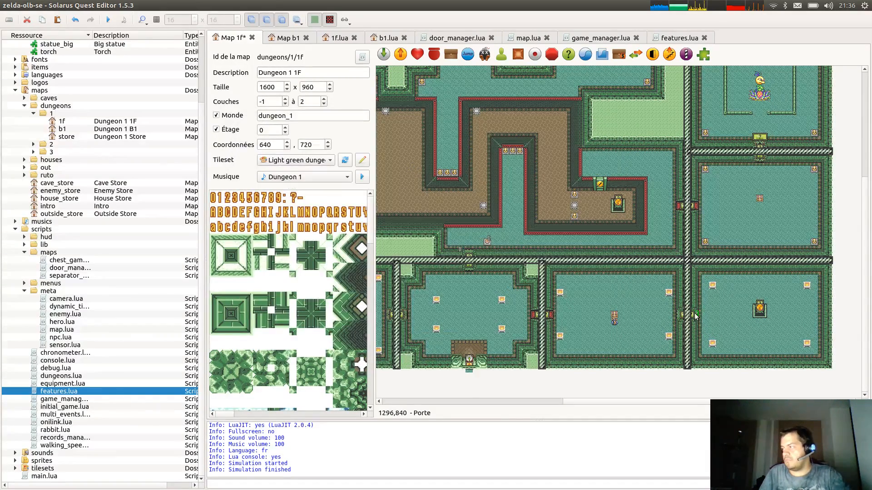
double_click(694, 315)
key("ctrl+v")
left_click(590, 347)
Rename the Popo enemy beside the chest to auto_enemy_auto_door_h and save the map.
double_click(614, 321)
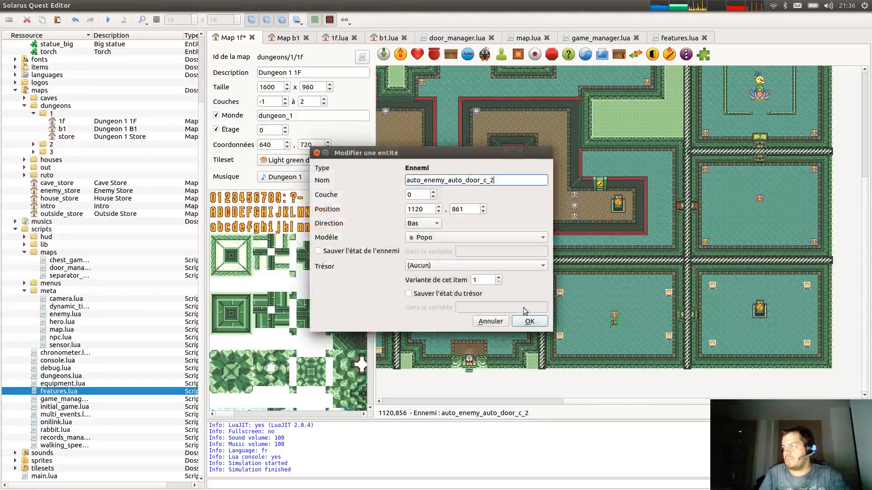
left_click_drag(481, 181, 506, 181)
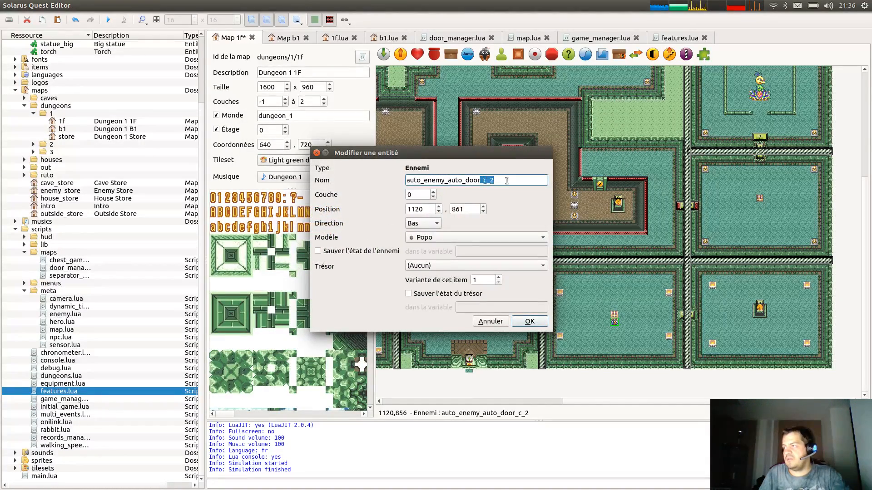
type("b")
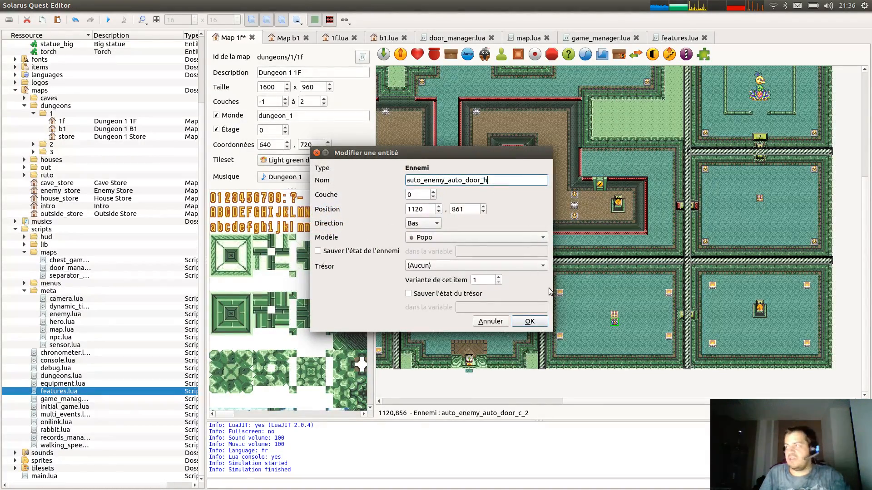
left_click(538, 321)
key("ctrl+s")
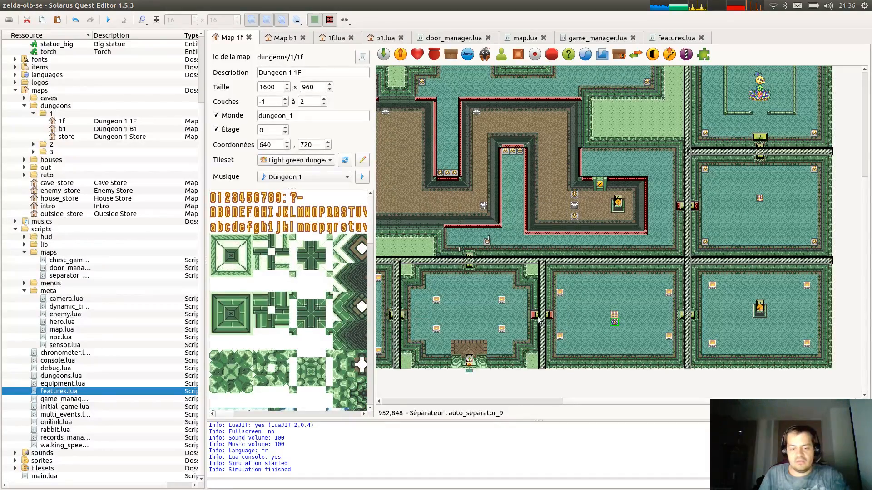
Run the quest, steer the hero to the entrance hall's eastern doorway and repeat the last console command to give him the sword.
key("F5")
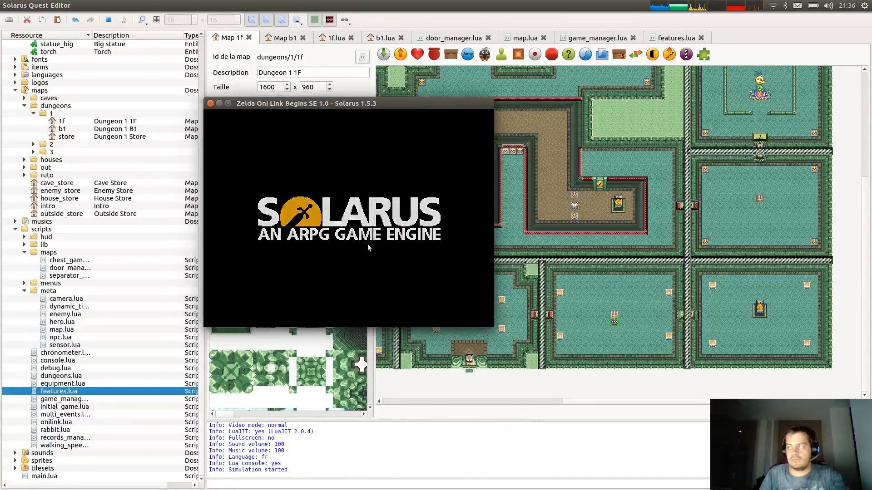
key("Up")
key("Right")
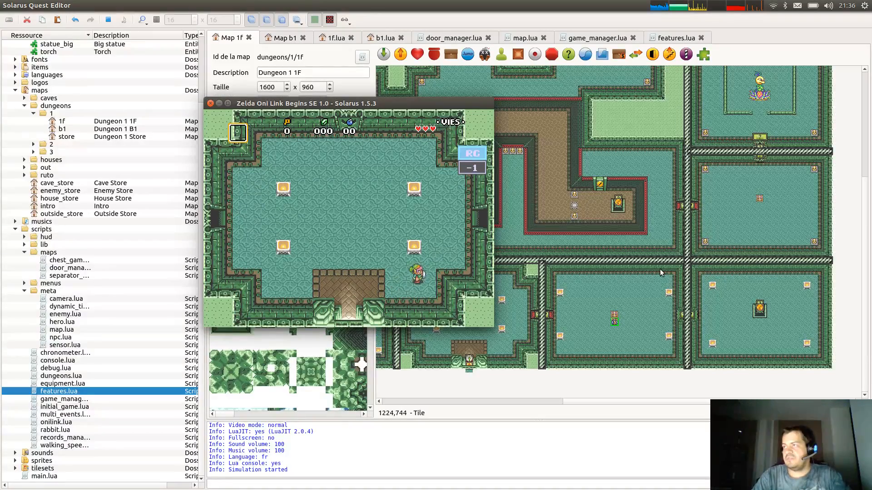
key("F12")
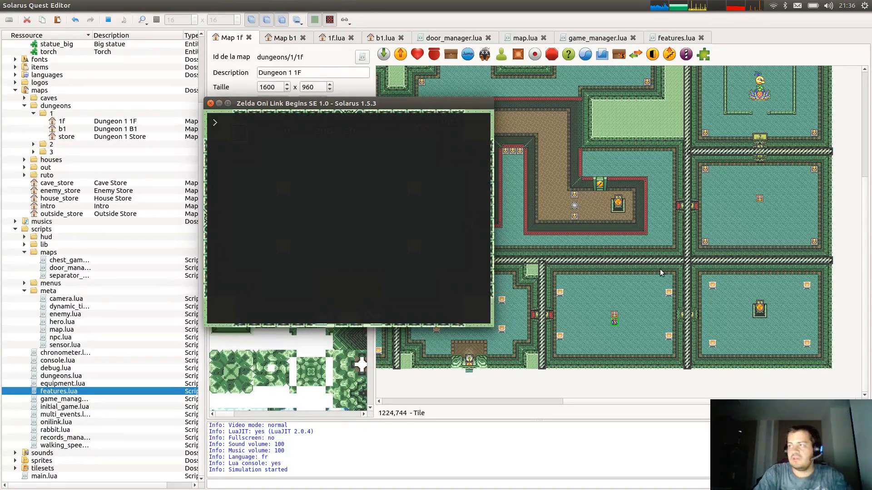
key("Up")
key("Return")
key("F12")
key("space")
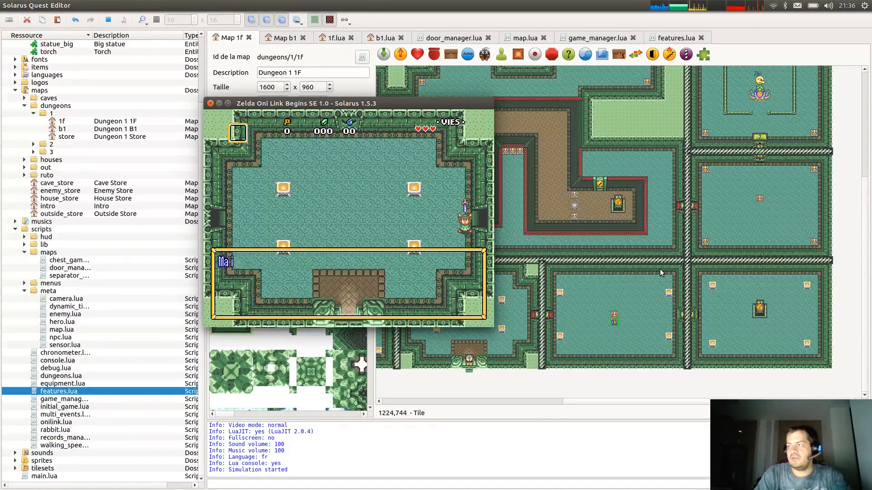
Dismiss the item message, go through the save dialogue and restart the game.
key("space")
key("d")
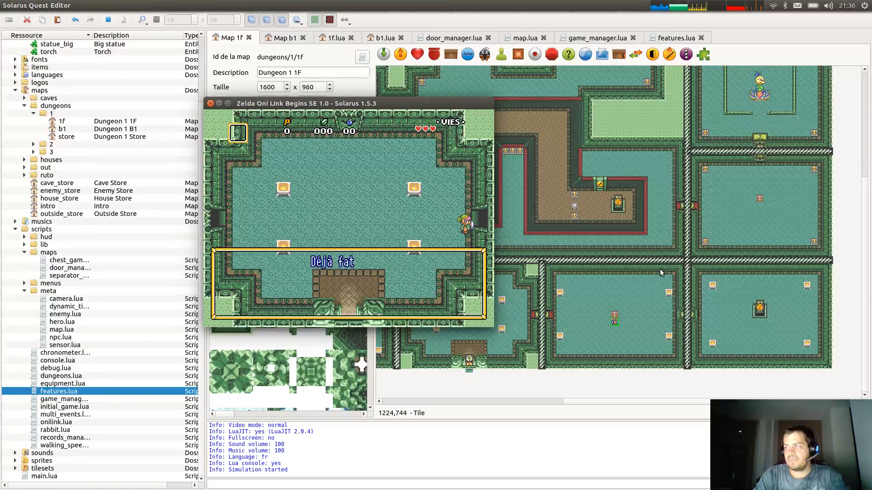
key("space")
key("F1")
Steer the hero from the entrance through the eastern doorway into the chest room and strike the enemy with the sword.
key("Up")
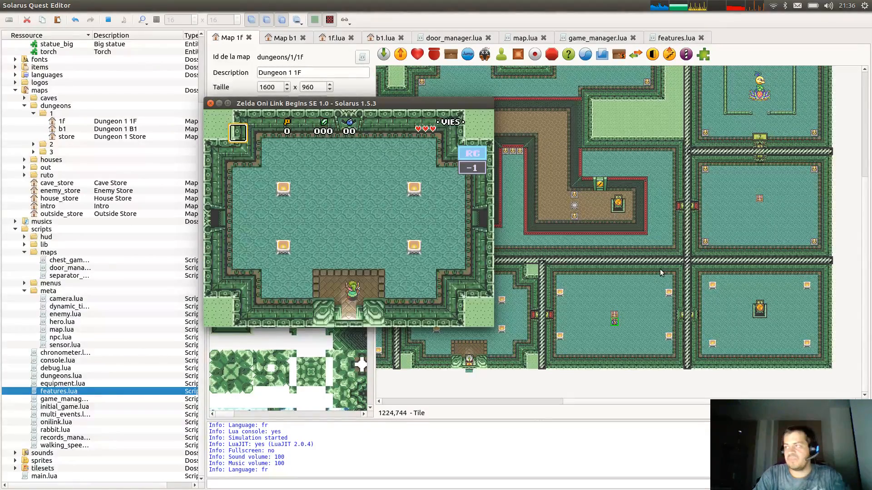
key("Right")
key("Up")
key("Up")
key("Right")
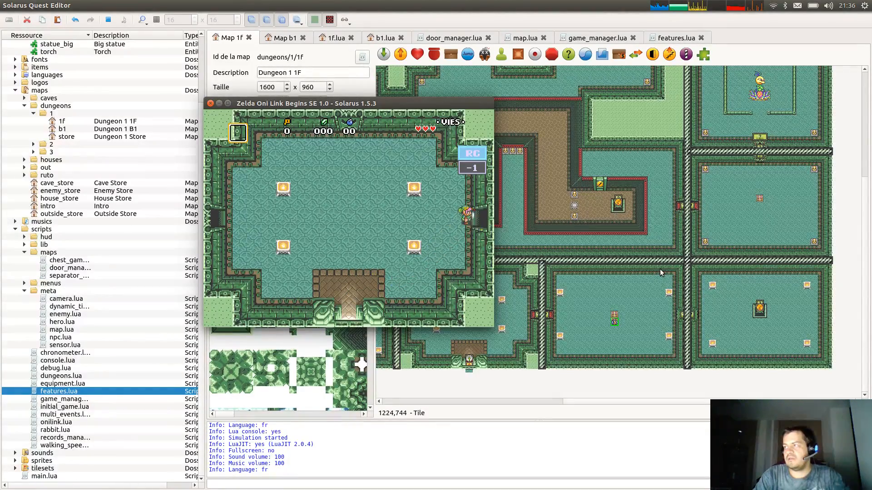
key("Right")
key("Down")
key("c")
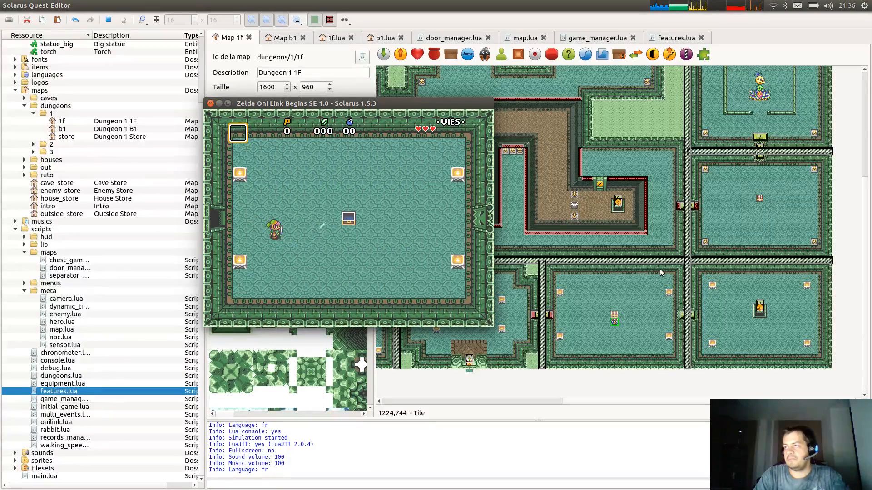
Walk the hero past the chest to test the room's eastern door, and end the test run.
key("Right")
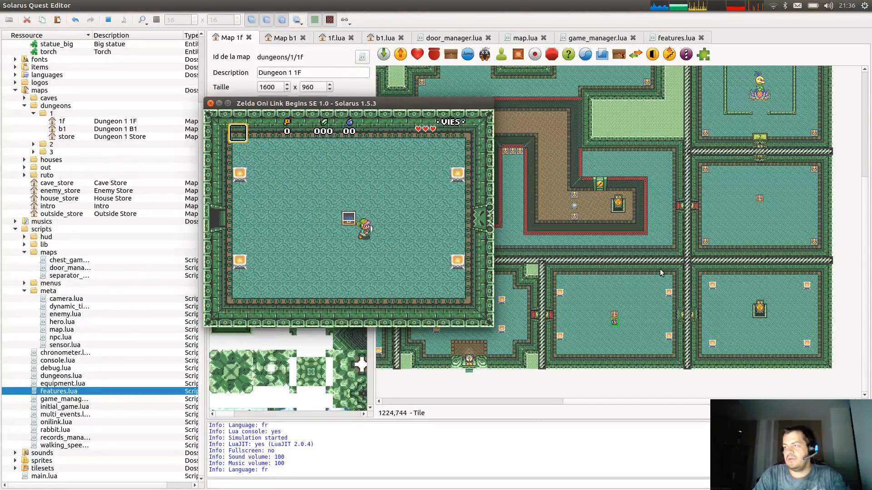
key("Up")
key("Right")
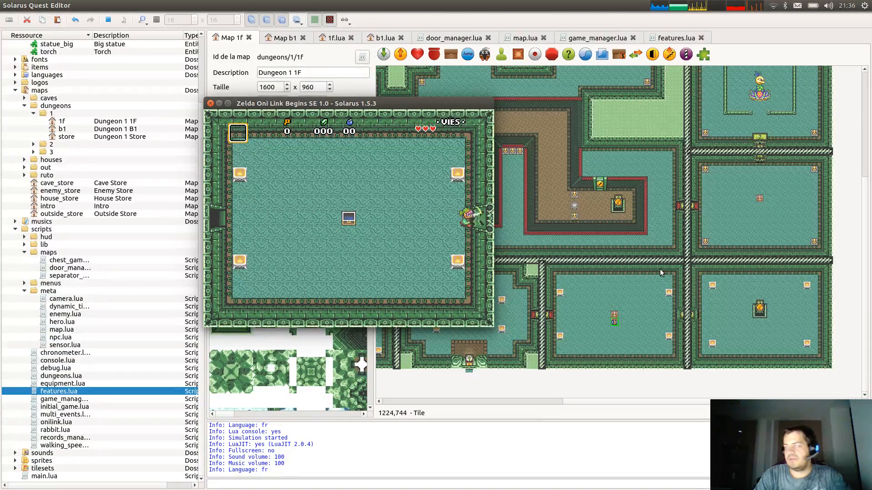
left_click(210, 103)
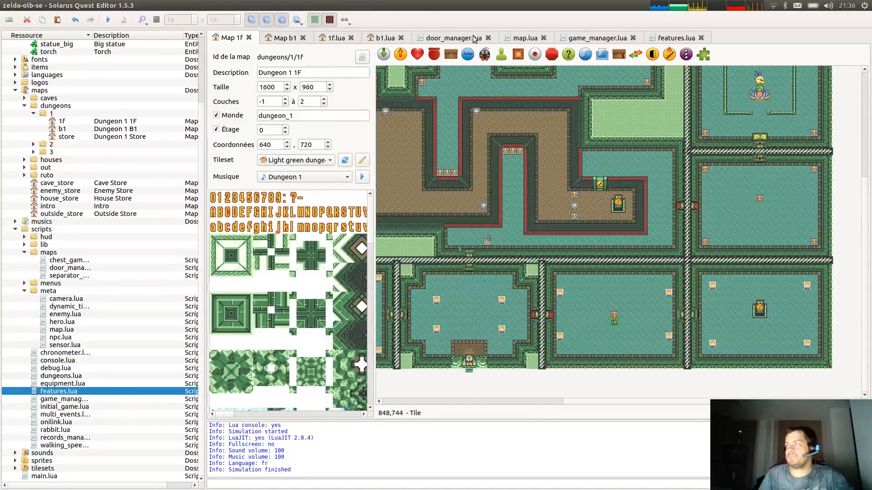
Examine the open_when_enemies_dead function in door_manager.lua, checking its secret sound, door opening call and enemy prefix.
left_click(452, 38)
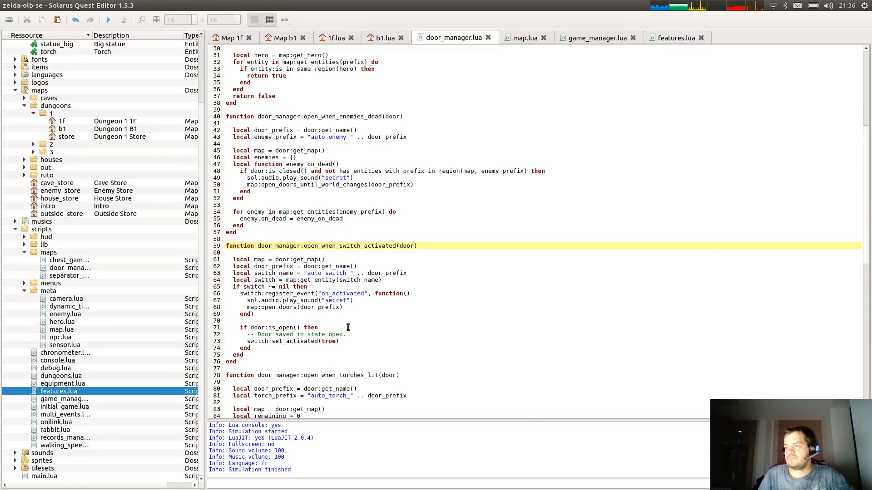
scroll(366, 301, "up", 4)
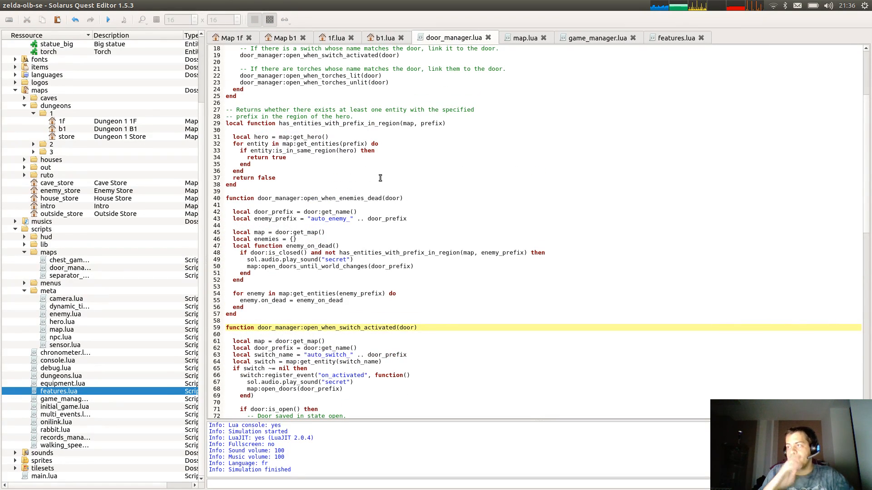
double_click(273, 268)
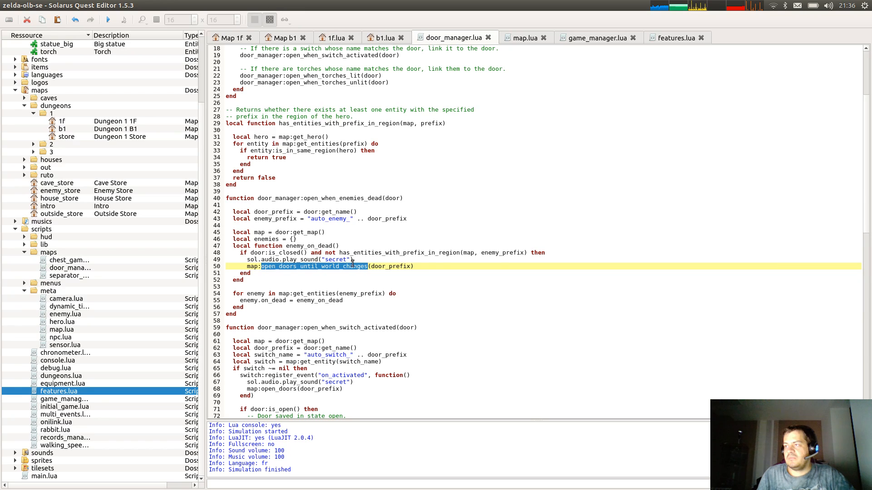
left_click_drag(354, 260, 247, 260)
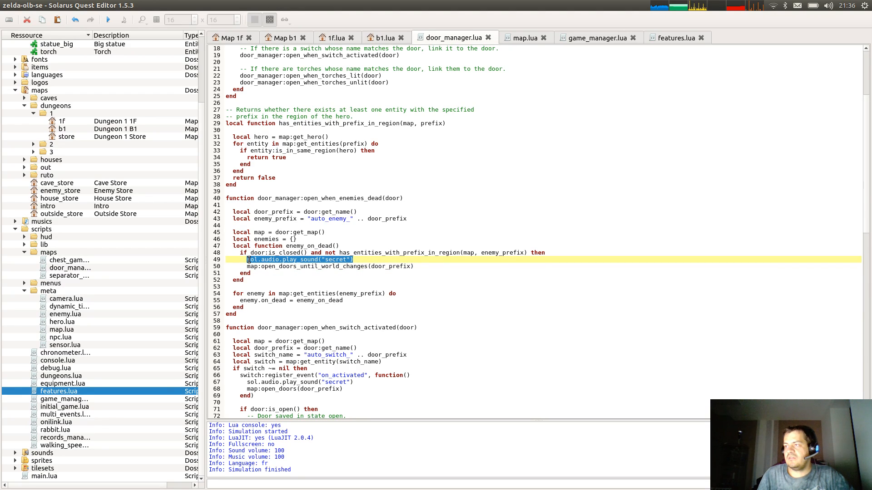
left_click(374, 245)
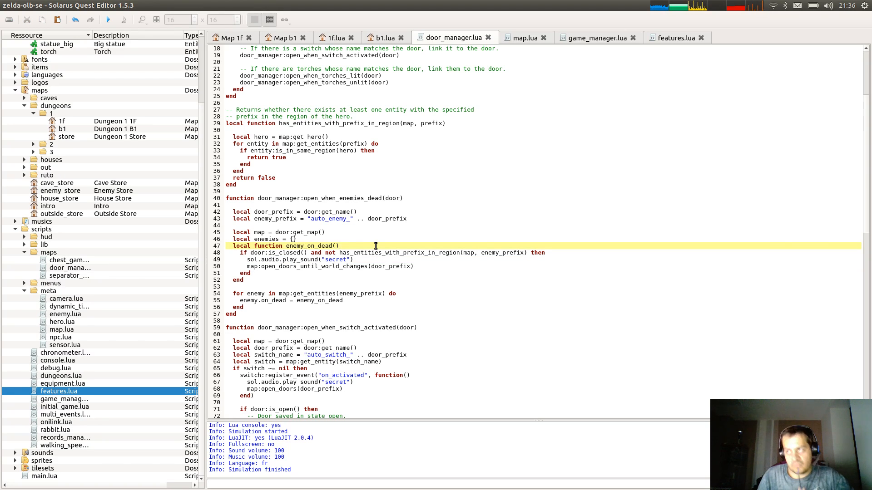
double_click(287, 217)
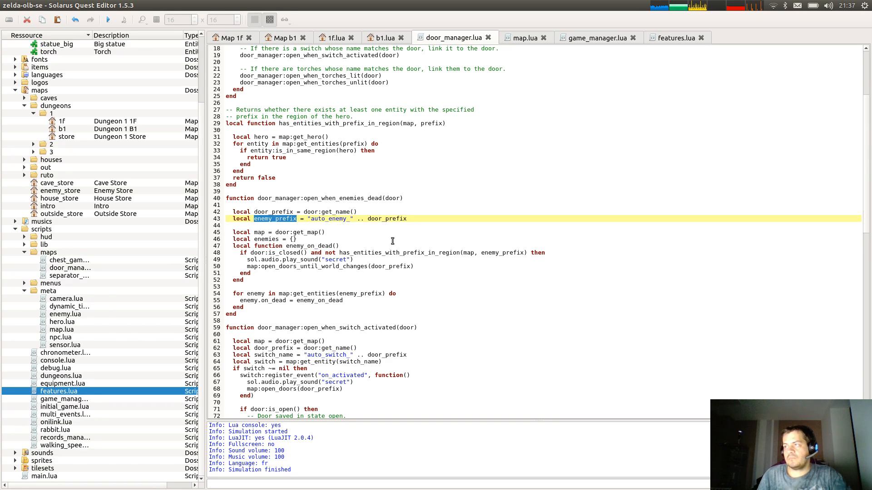
scroll(393, 241, "up", 6)
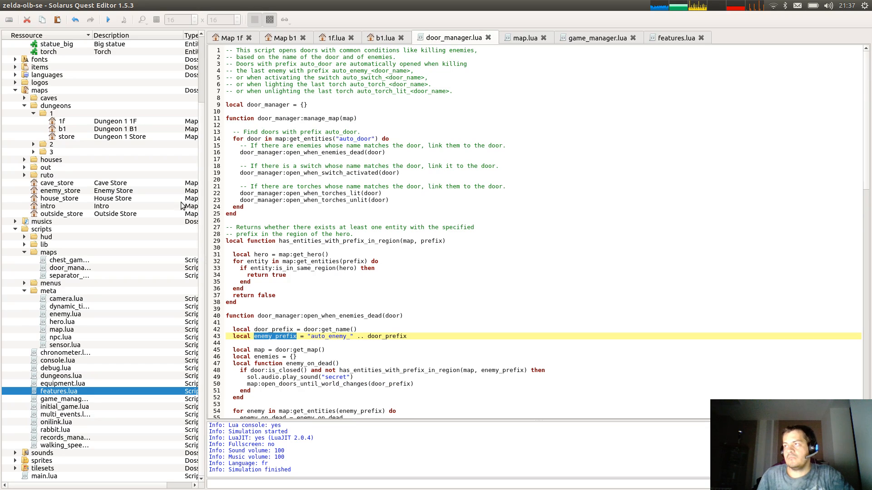
Add print("Set up door " .. door:get_name()) above the map variable in open_when_enemies_dead, and save door_manager.lua.
scroll(400, 315, "down", 5)
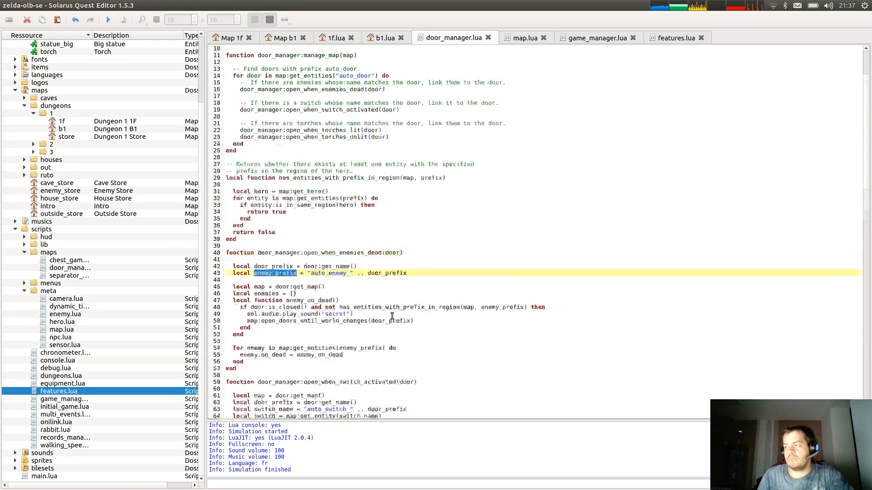
left_click(379, 239)
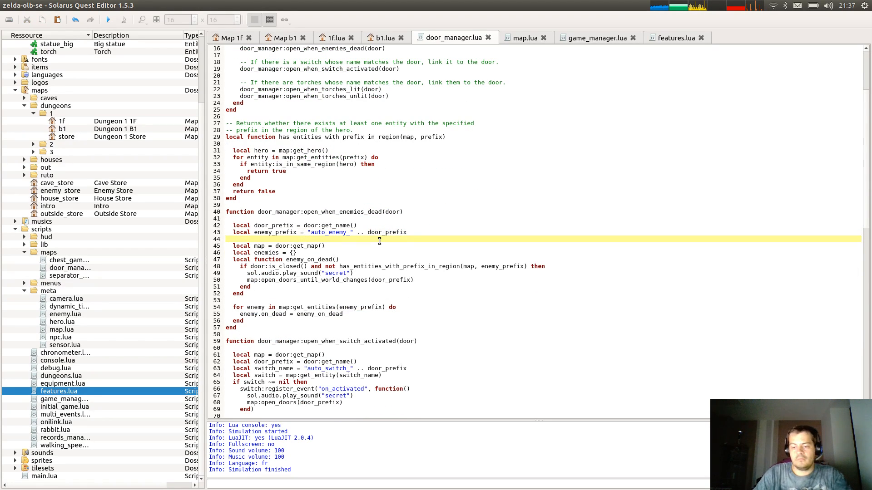
key("Return")
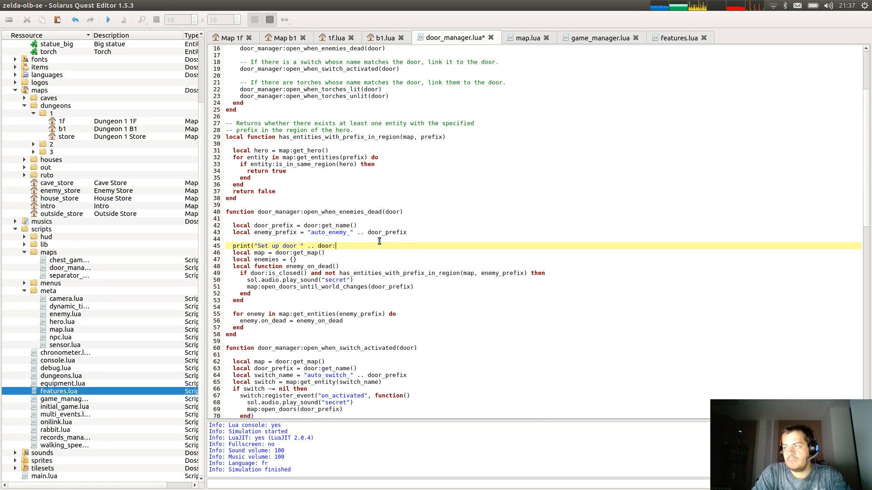
type("print(\"Set up door \" .. door:get_name()")
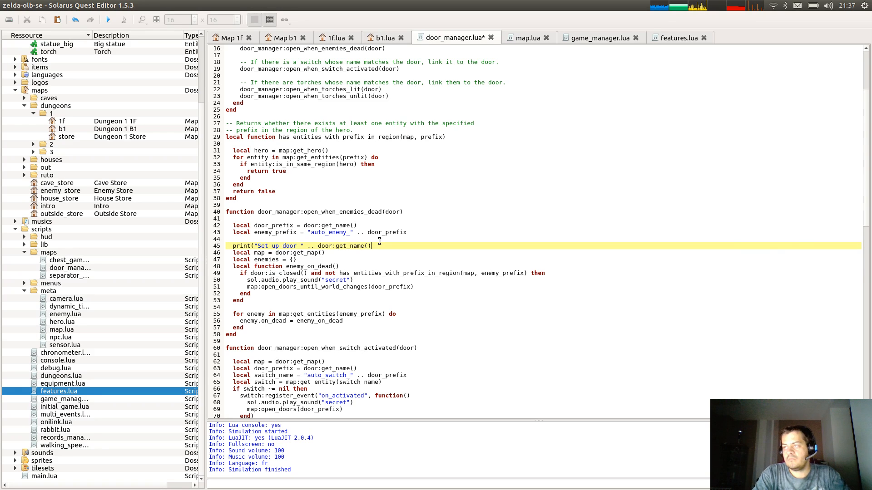
type(")")
key("ctrl+s")
Run the quest into dungeon 1, close the game and review the door set-up messages in the output log.
key("F5")
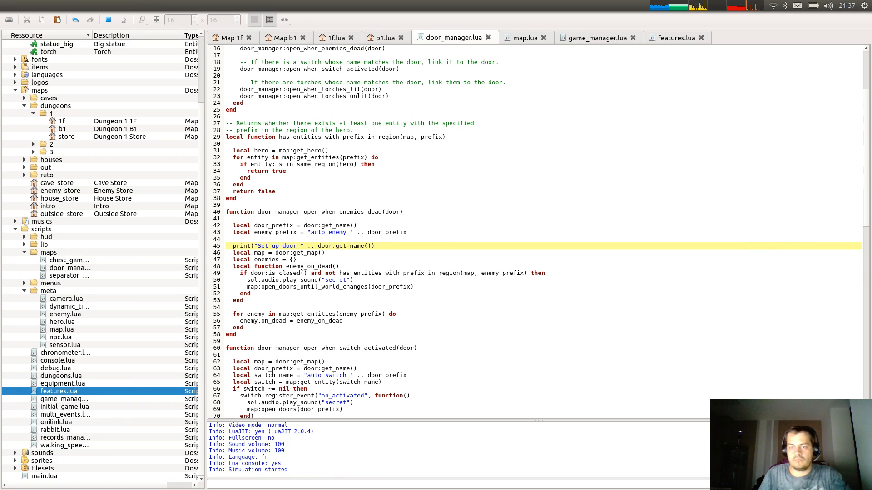
key("F1")
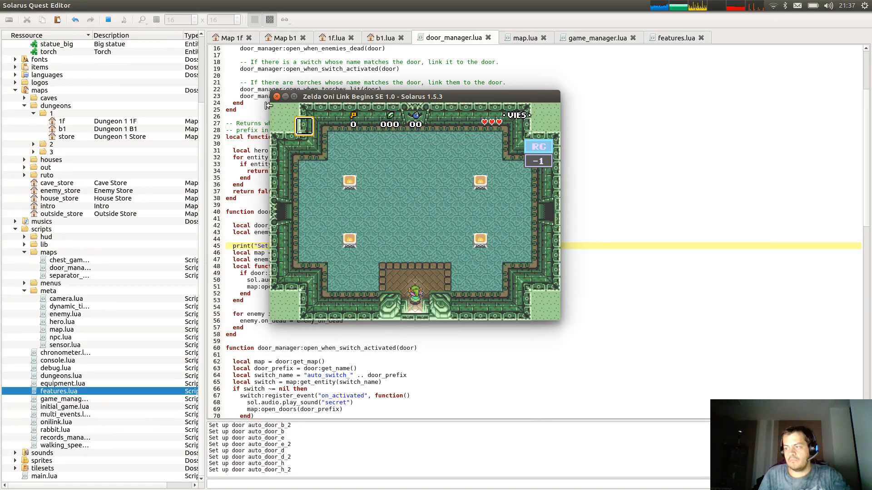
left_click(277, 97)
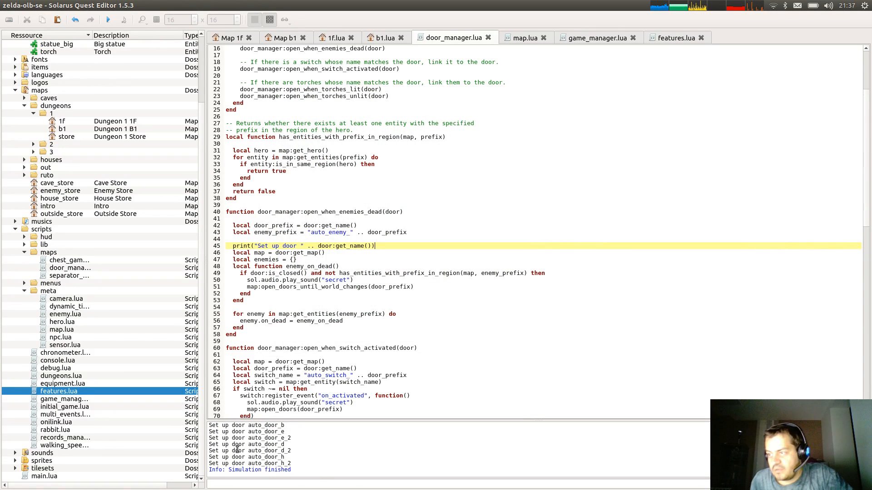
key("F5")
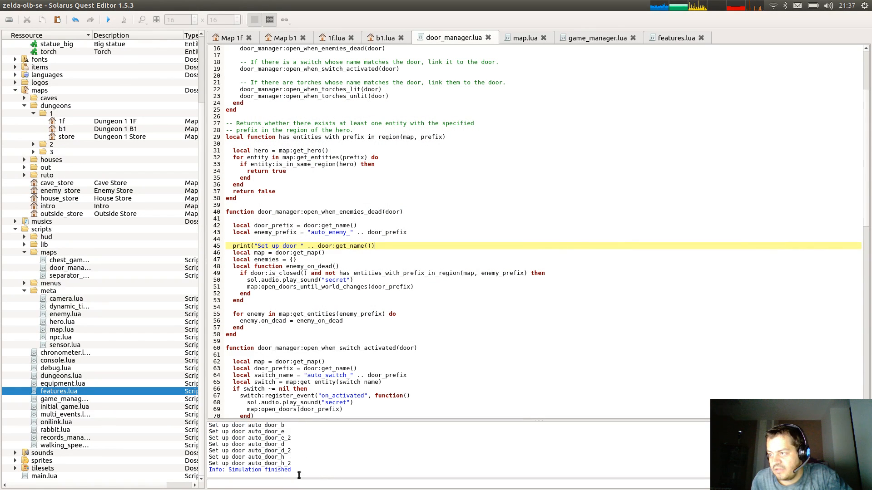
scroll(306, 444, "up", 1)
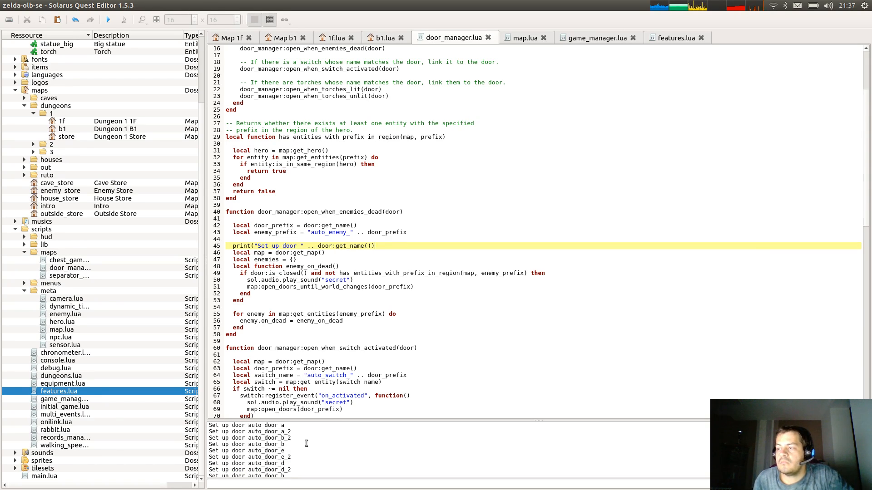
scroll(301, 444, "down", 1)
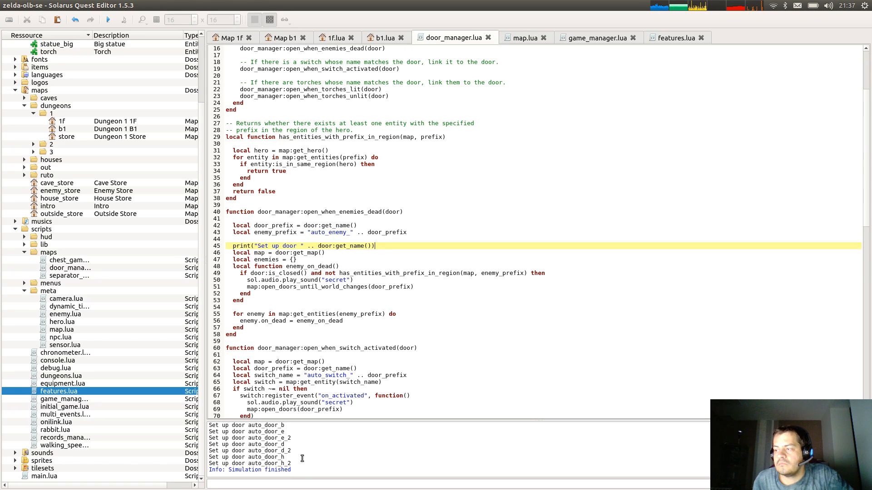
scroll(536, 450, "up", 2)
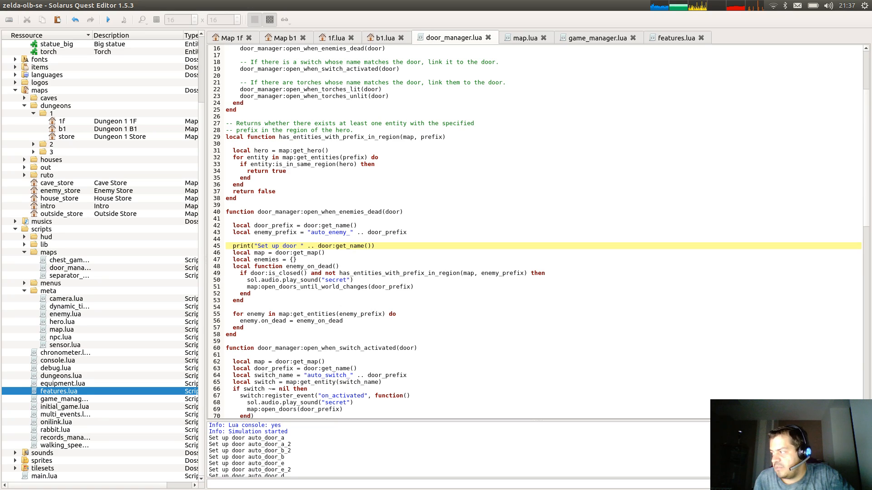
scroll(459, 451, "down", 2)
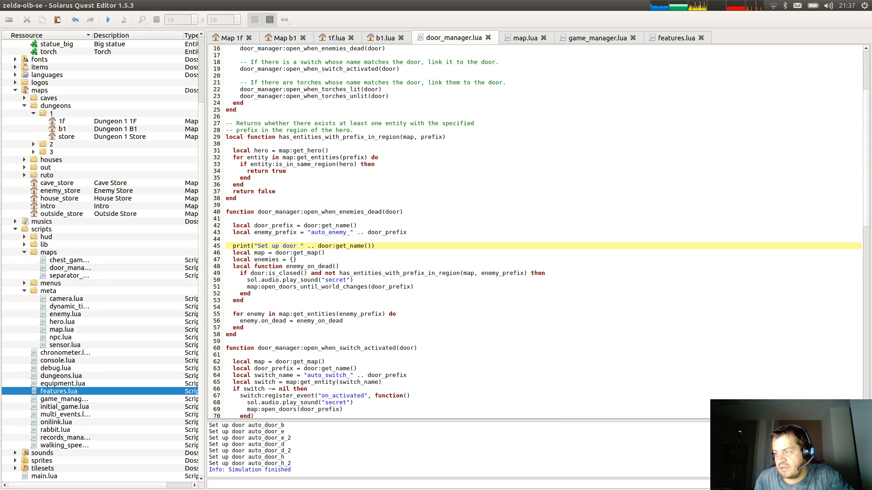
Look over the doors of the entrance room and its neighbouring rooms on the Dungeon 1 1F map.
left_click(562, 218)
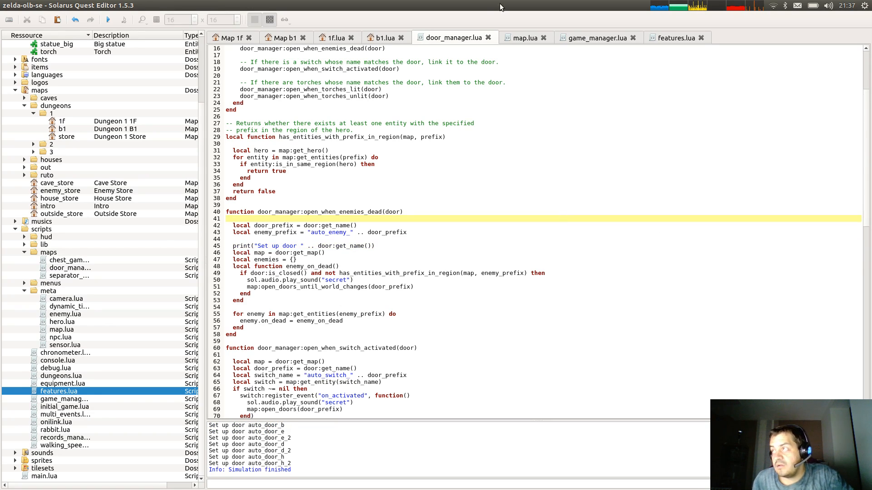
left_click(232, 37)
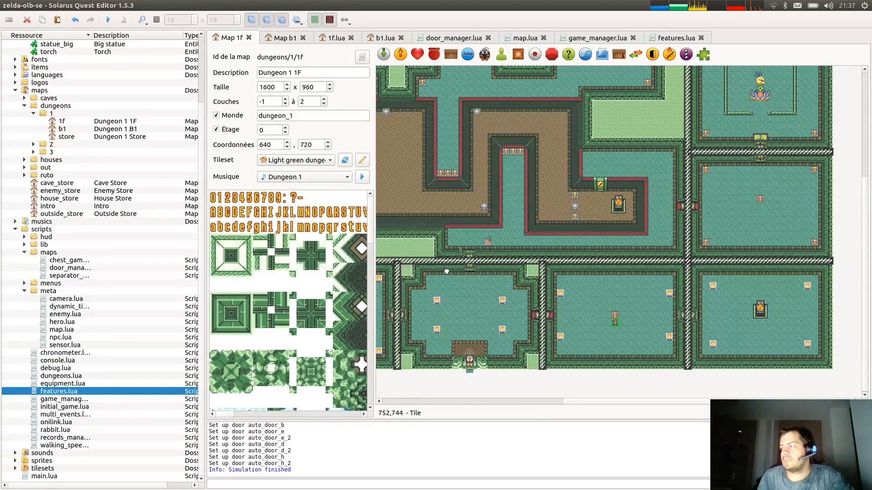
scroll(479, 284, "left", 2)
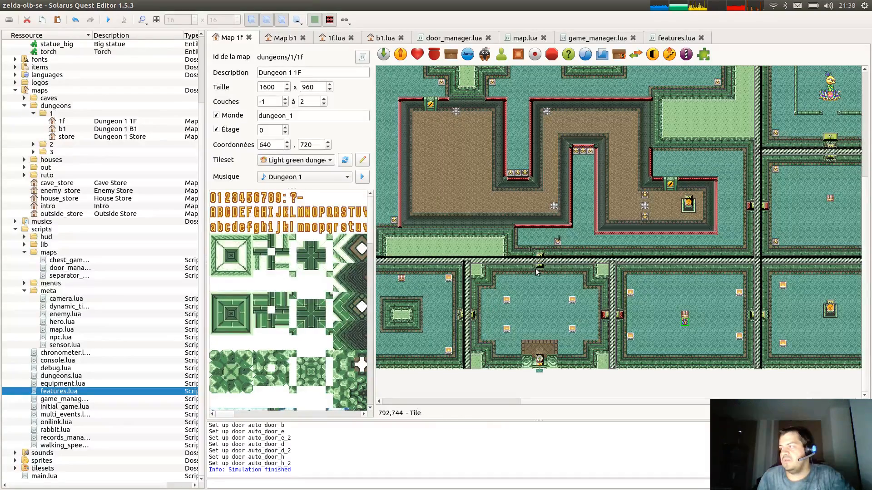
scroll(539, 272, "right", 2)
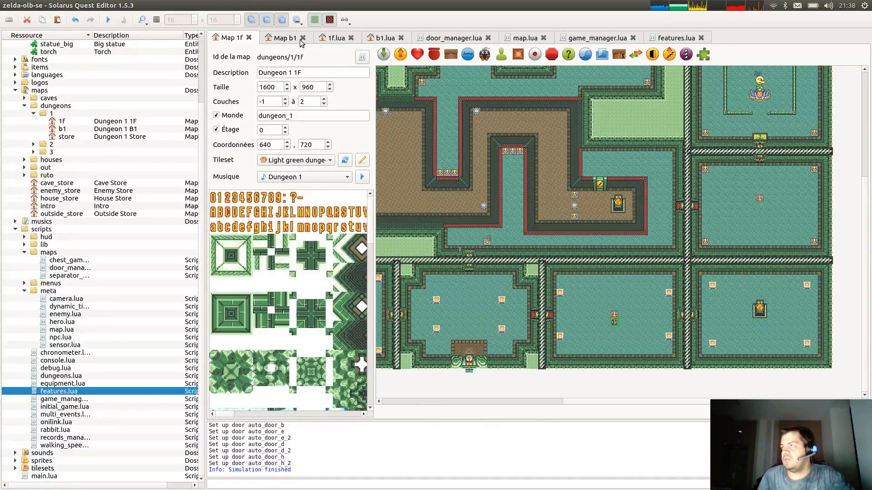
Add print("Link enemy " .. enemy:get_name .. " to door " .. door_prefix) inside door_manager.lua's enemy loop and save the script.
left_click(455, 38)
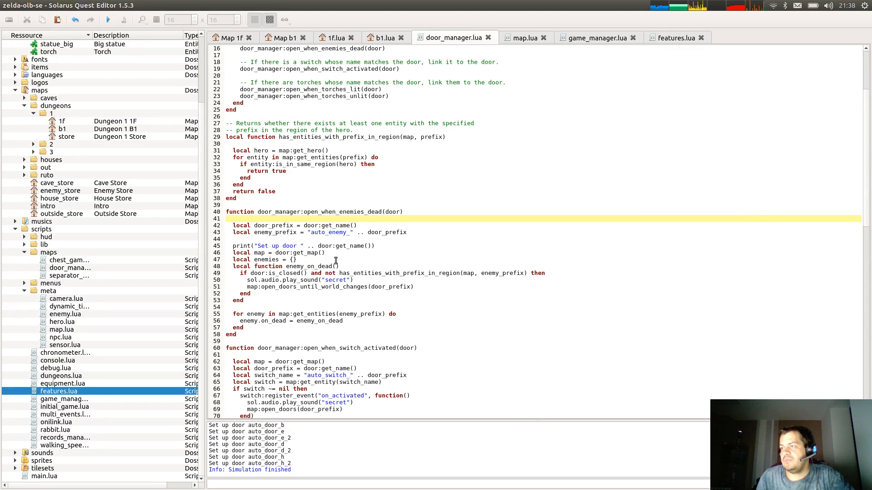
left_click(300, 307)
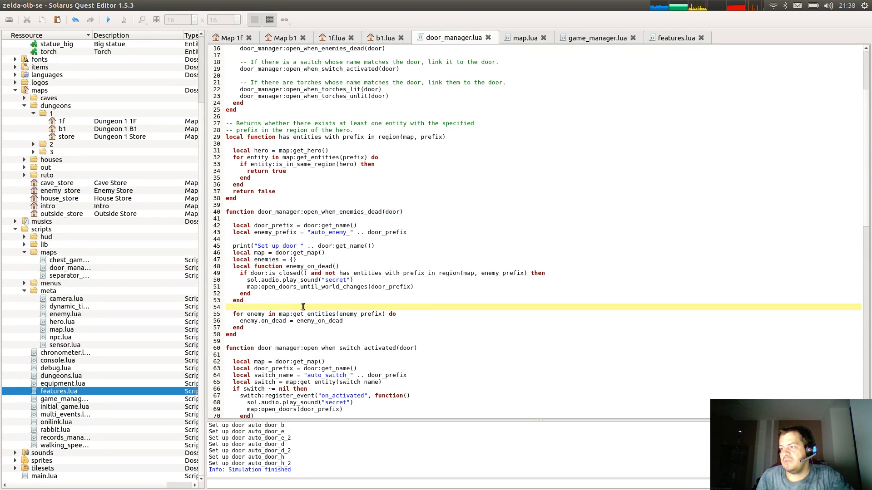
left_click_drag(304, 307, 314, 335)
left_click(313, 335)
left_click(389, 246)
key("shift+Up")
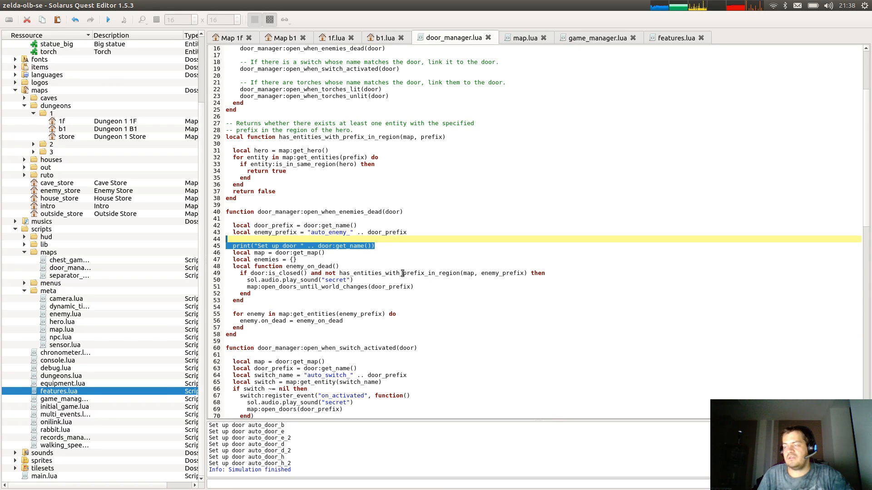
left_click(414, 314)
key("Return")
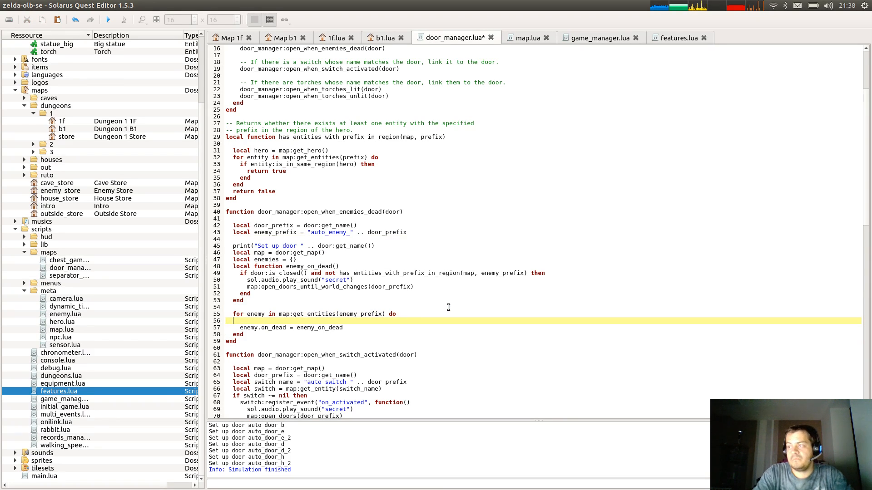
type("print(\"")
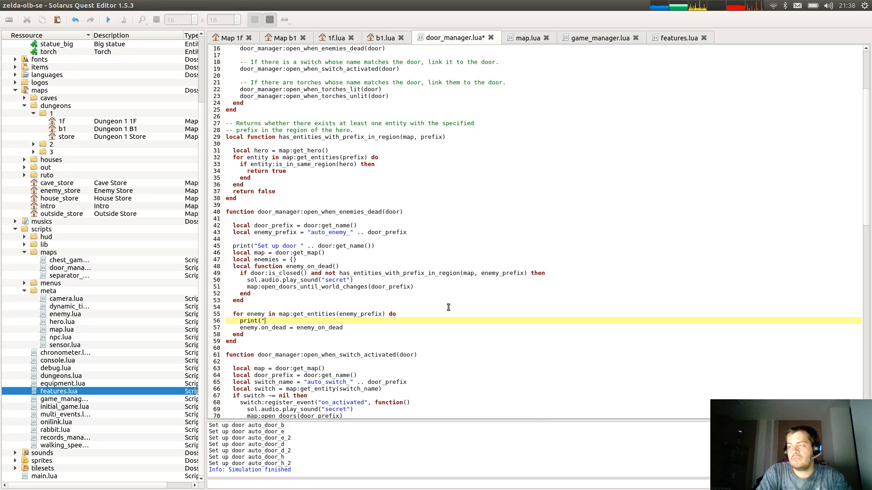
type("Link enemy \" .. enemy:get_name .. \" to door \" .. door_prefix")
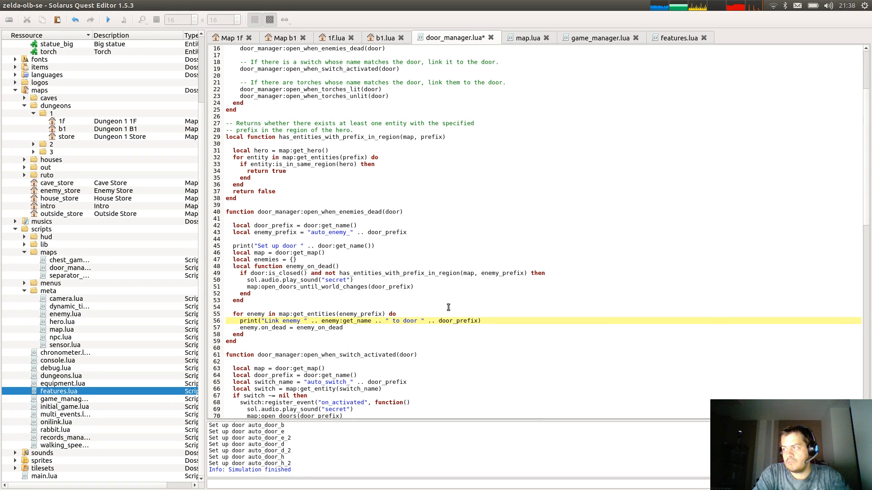
key("ctrl+s")
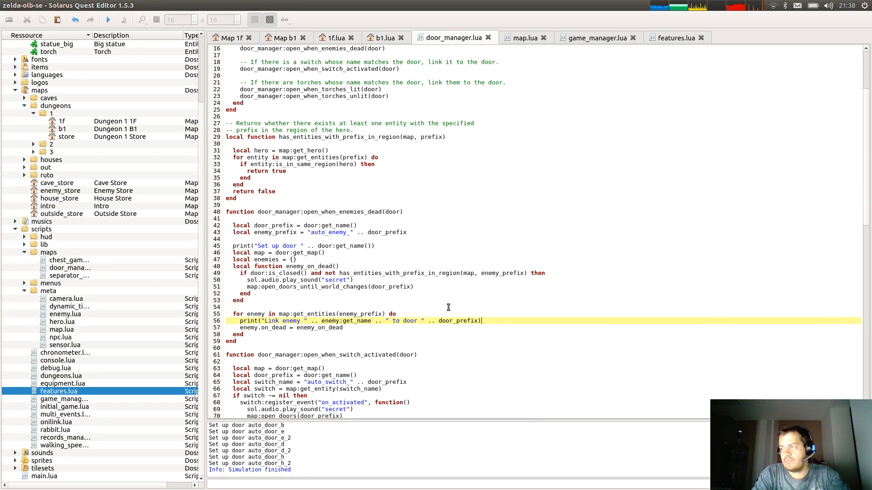
Run the quest again, close the game and trace the first script error in the output log.
key("F5")
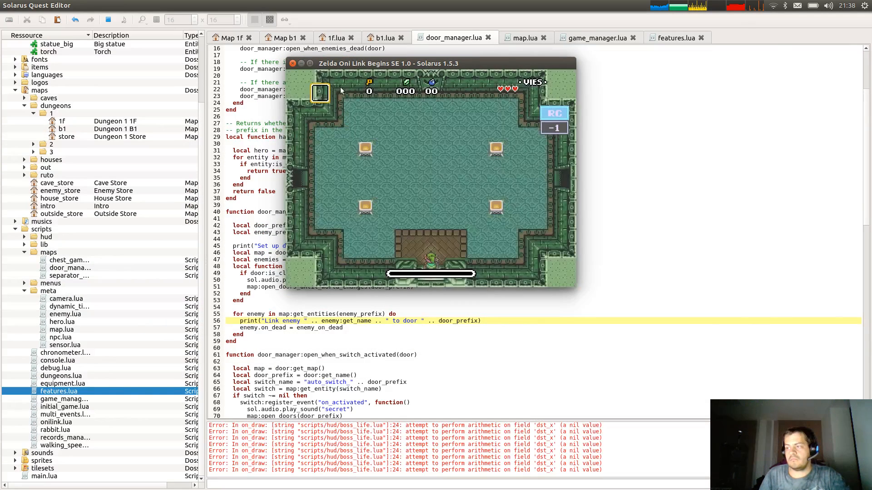
left_click(292, 63)
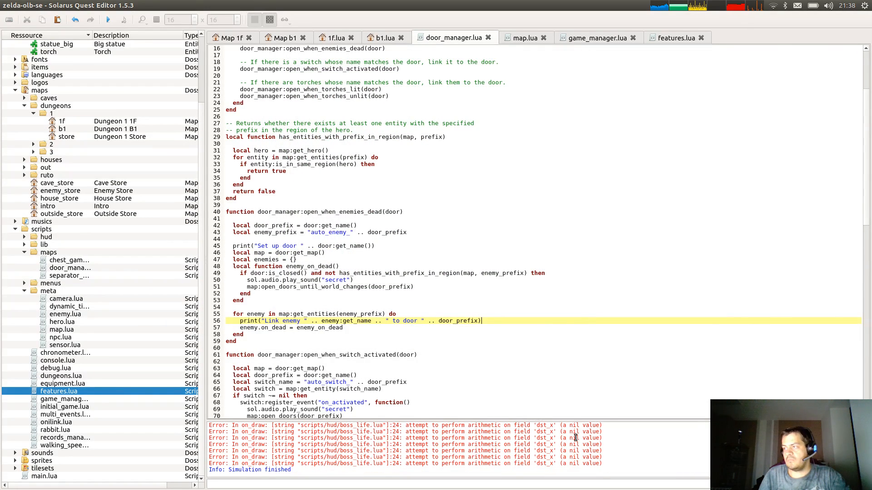
scroll(675, 445, "up", 1)
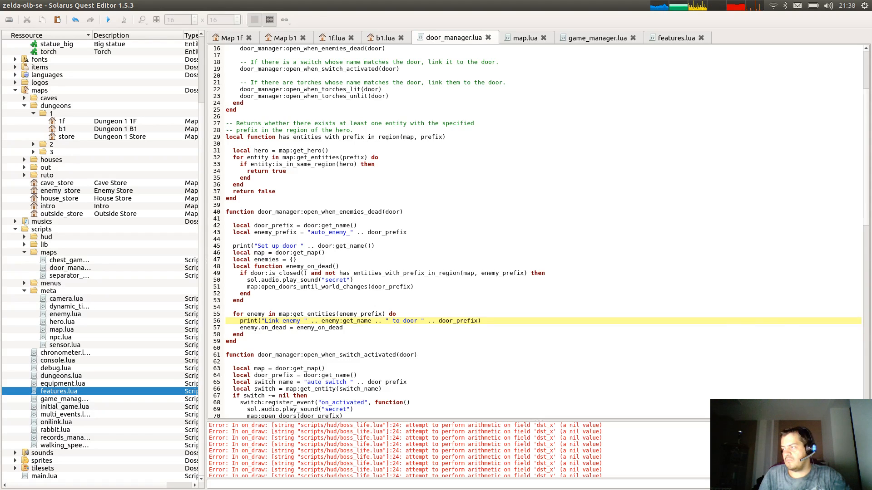
scroll(459, 450, "up", 2)
scroll(681, 445, "up", 5)
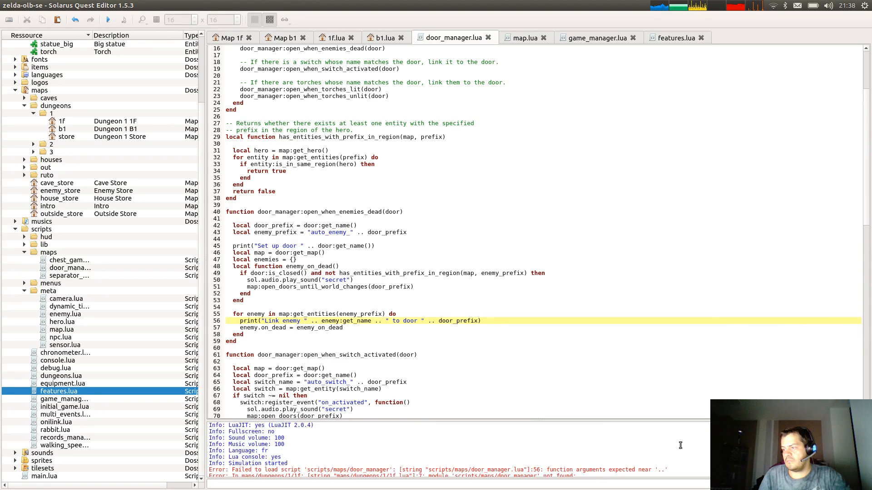
scroll(615, 461, "down", 1)
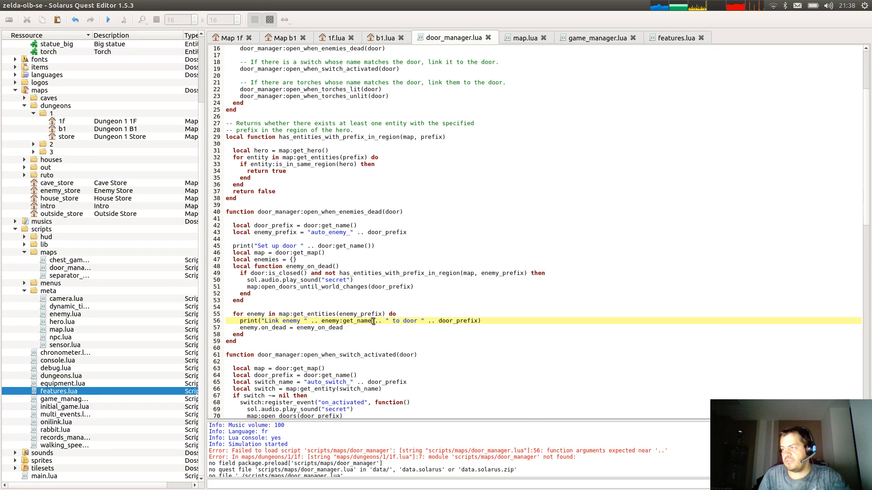
Correct the call to enemy:get_name() in the enemy loop's print line, and test-run the quest.
type("()")
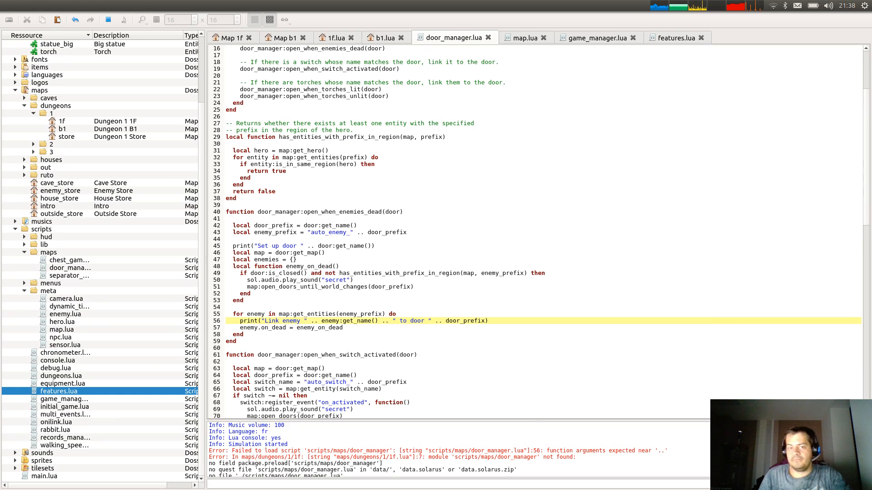
key("F5")
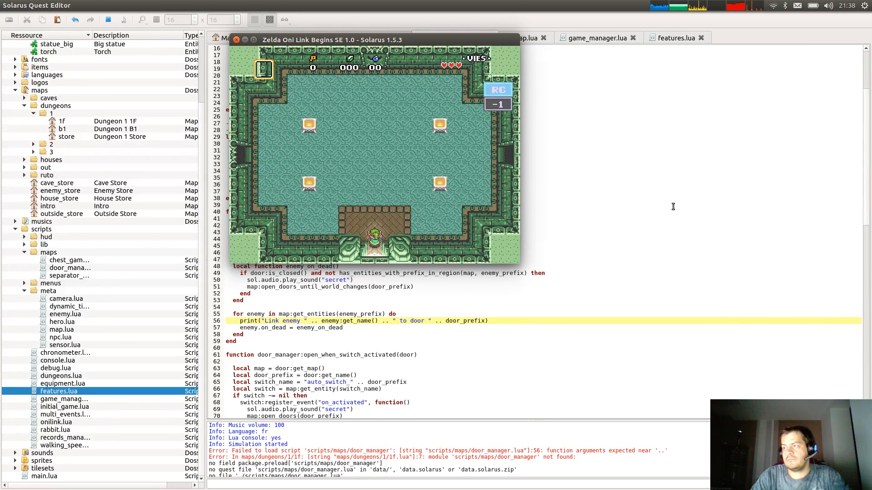
left_click(674, 206)
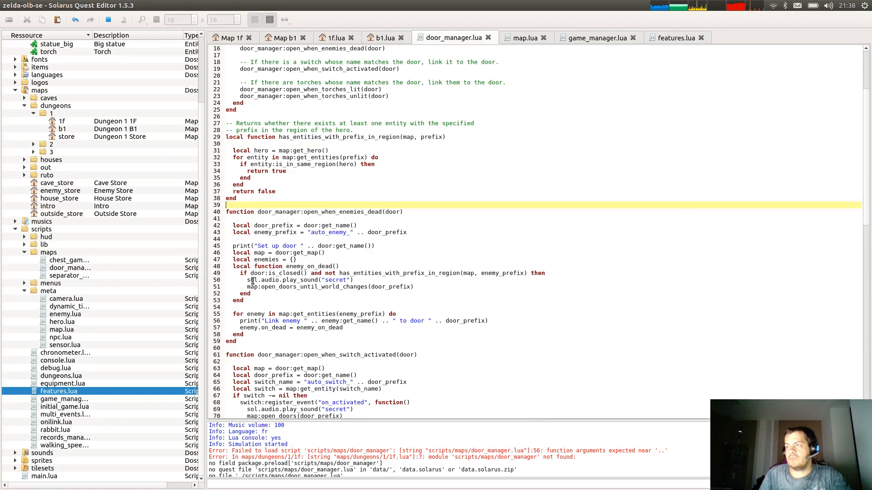
key("alt+Tab")
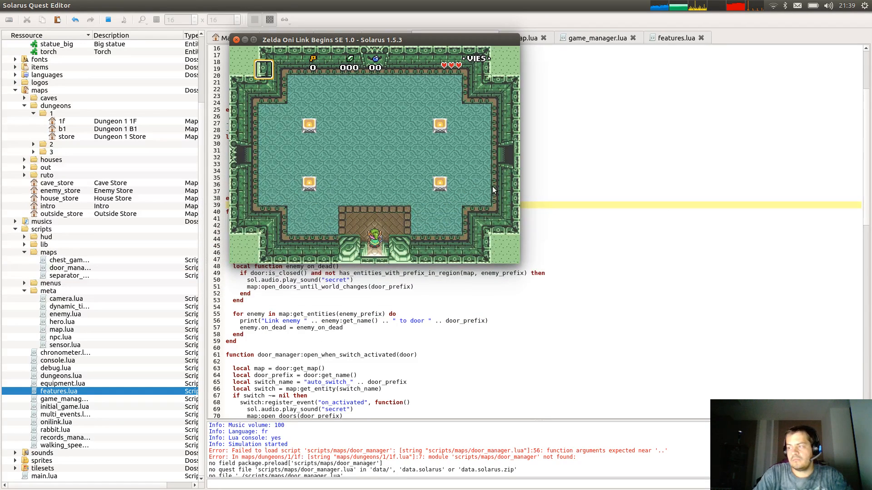
left_click(236, 39)
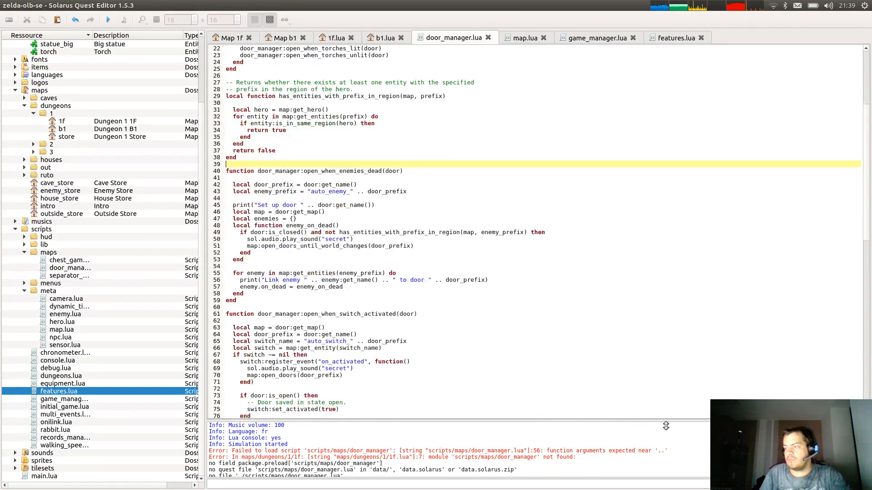
Read the door set-up traces in the output log and compare them with the enemy loop's print line in door_manager.lua.
scroll(726, 449, "down", 10)
scroll(635, 460, "down", 5)
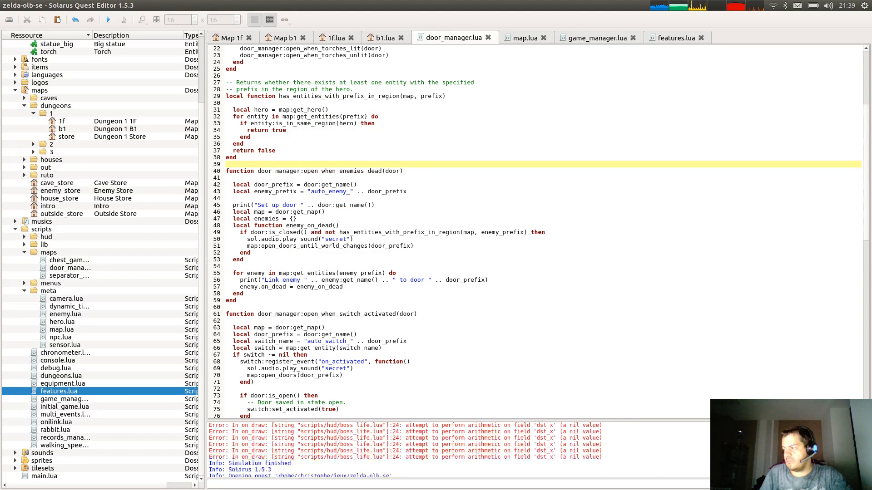
scroll(328, 462, "up", 3)
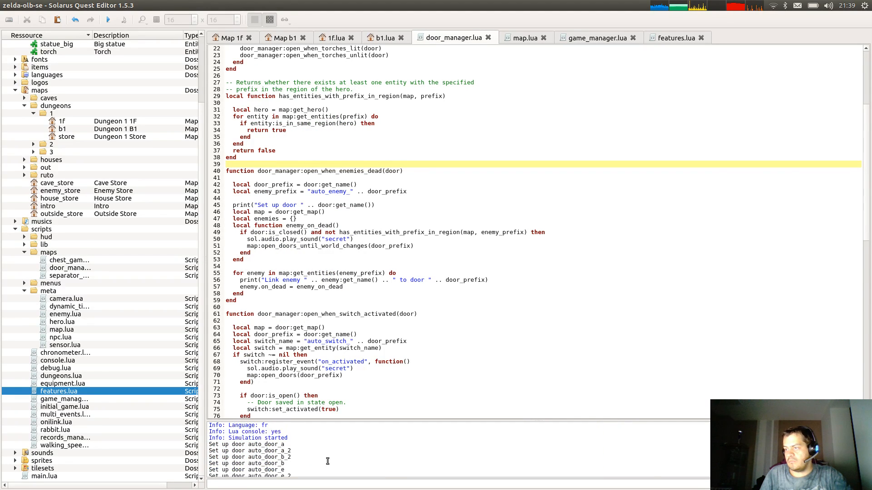
scroll(327, 461, "down", 3)
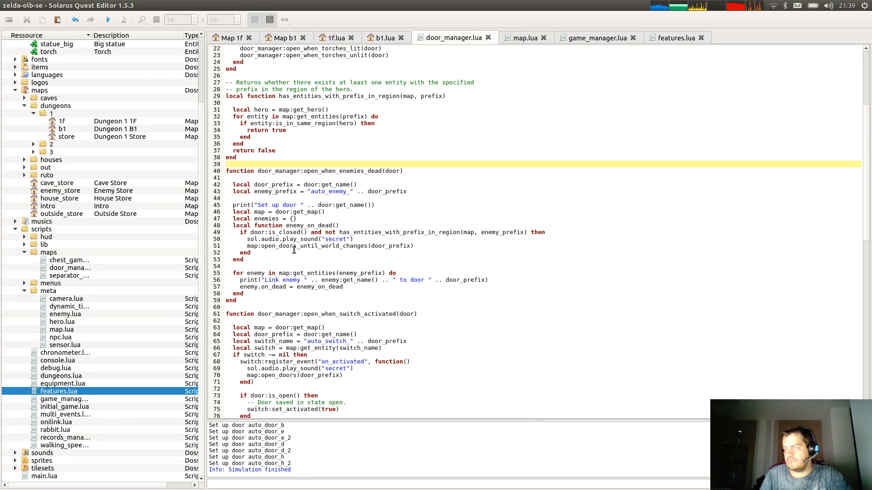
left_click(263, 267)
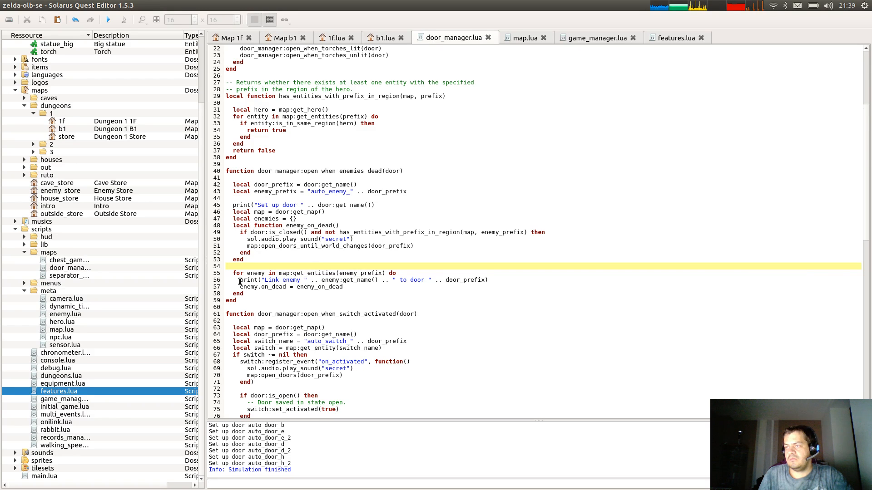
left_click_drag(239, 282, 562, 279)
left_click(559, 280)
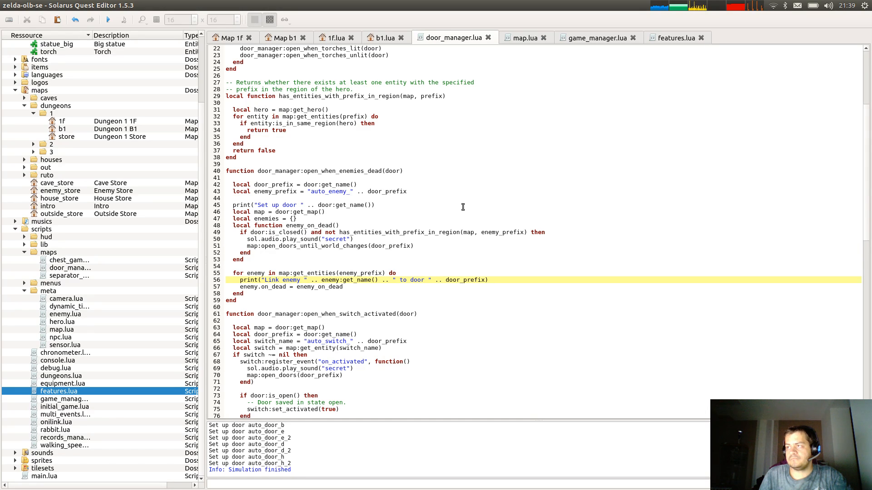
Extend the "Set up door" print in open_when_enemies_dead with .. " with enemies " .. enemy_prefix and save the script.
left_click(374, 206)
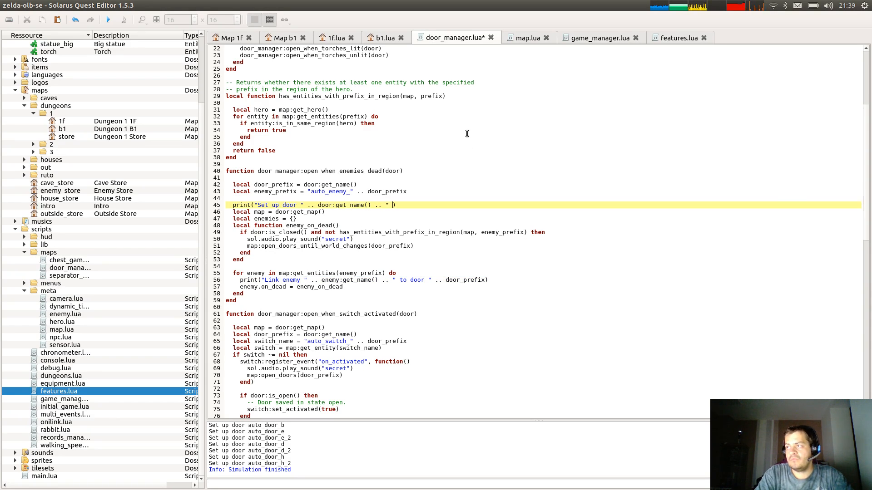
type("with enemy")
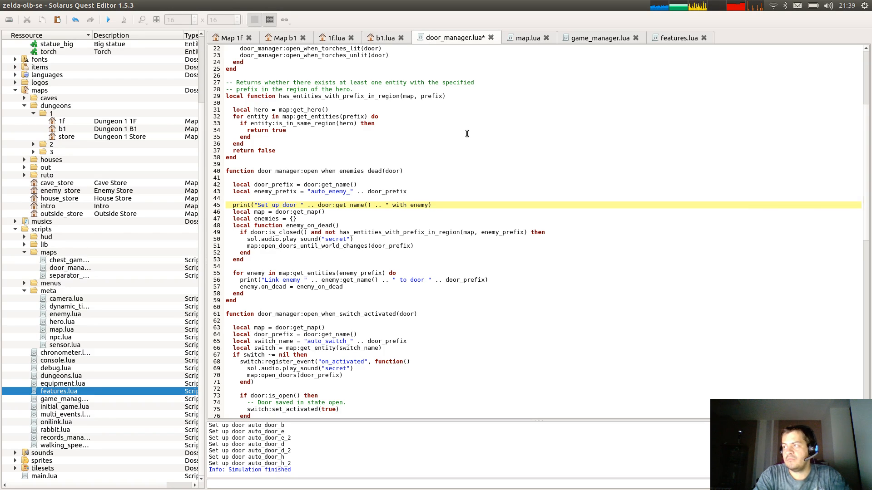
key("BackSpace")
type("ies")
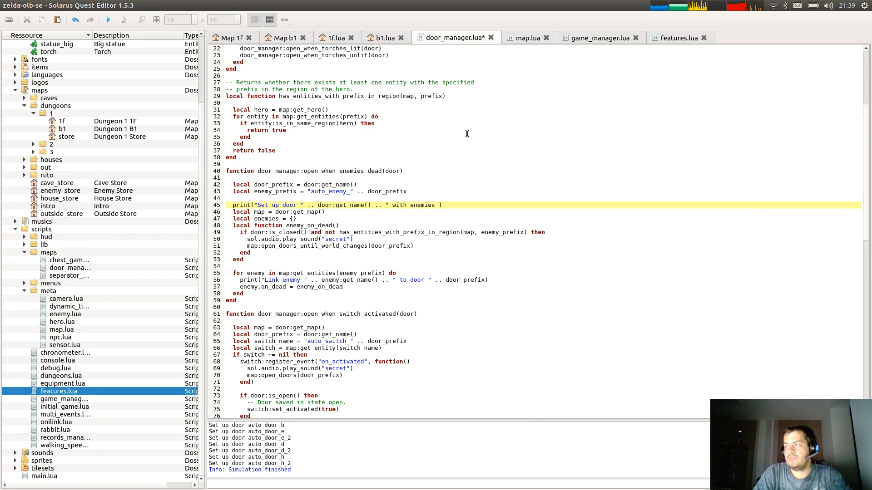
key("BackSpace")
key("BackSpace")
key("Left")
key("Left")
key("Left")
type("\"")
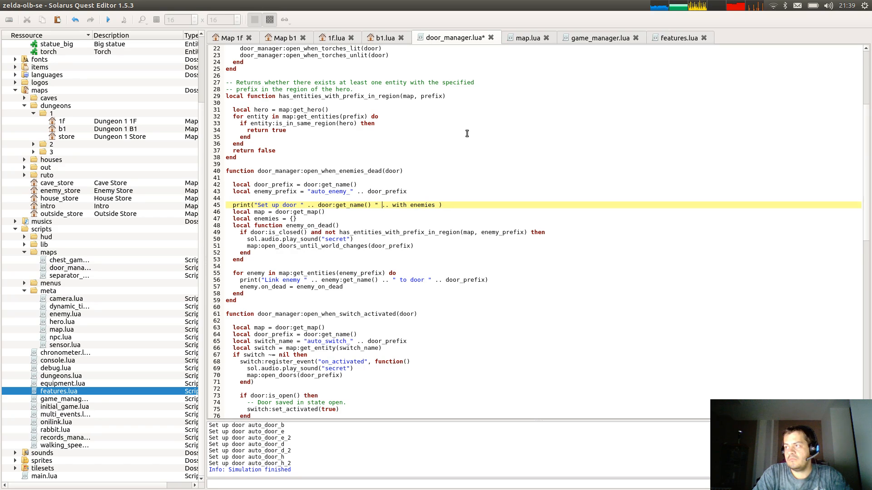
key("BackSpace")
key("BackSpace")
key("Right")
key("Right")
key("Right")
type("\" .. ")
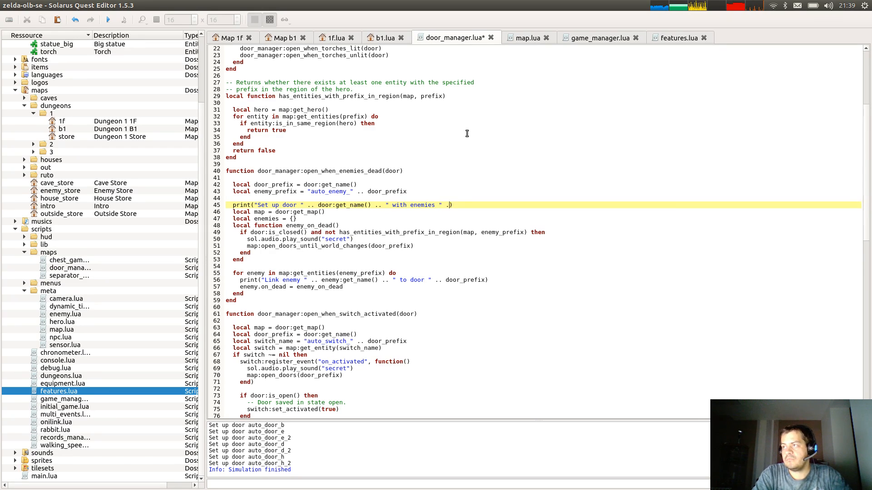
type("enemy_prefix")
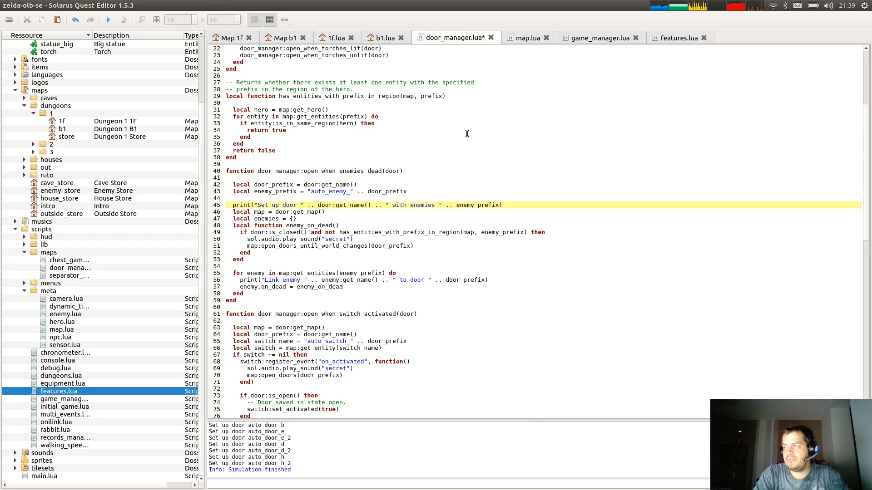
key("ctrl+s")
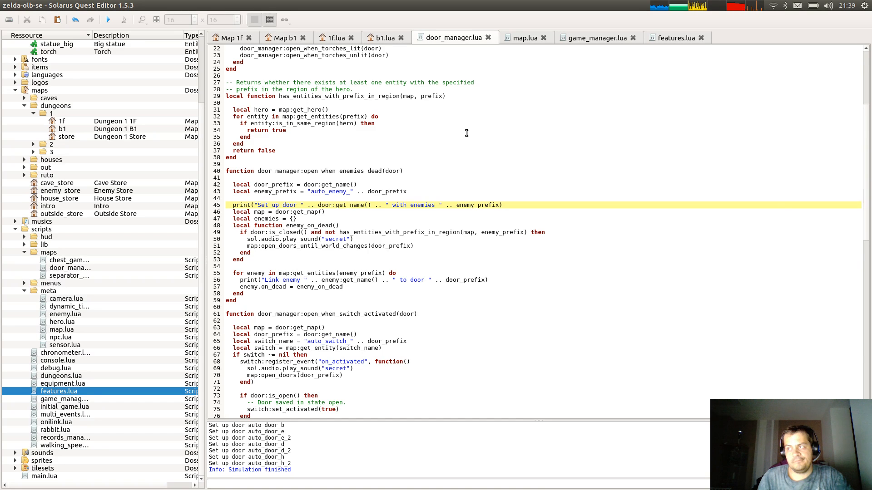
Run the quest to check the enemy prefixes in the log, close it, and look over the Dungeon 1 1F map and its 1f.lua script.
key("F5")
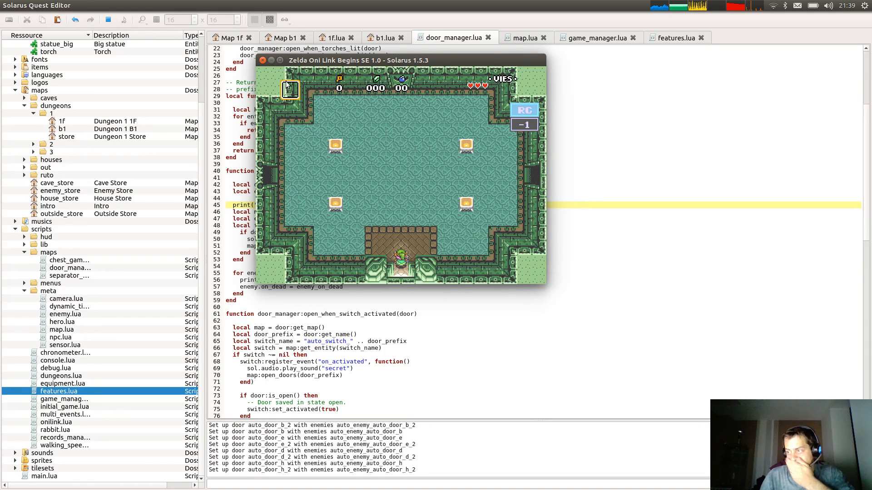
left_click(262, 60)
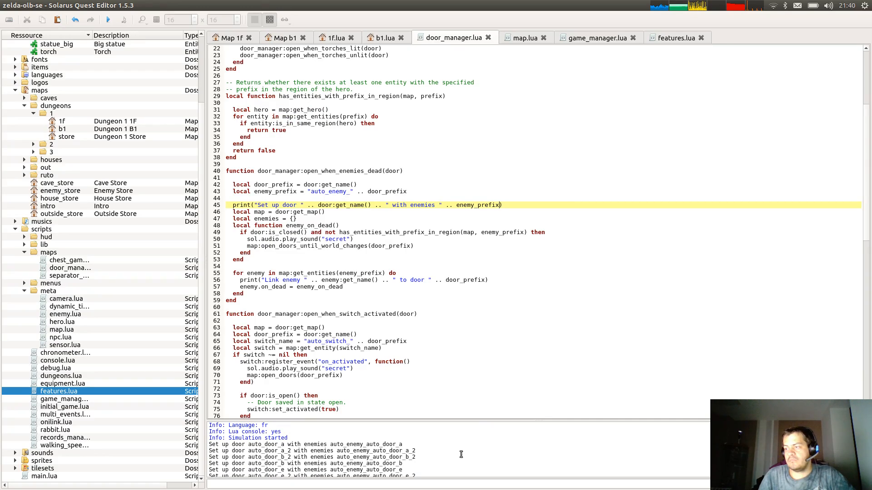
left_click(232, 38)
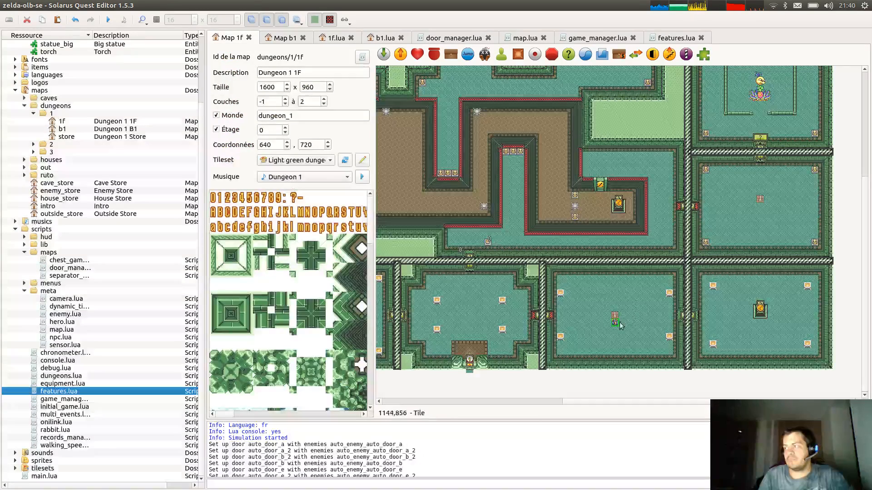
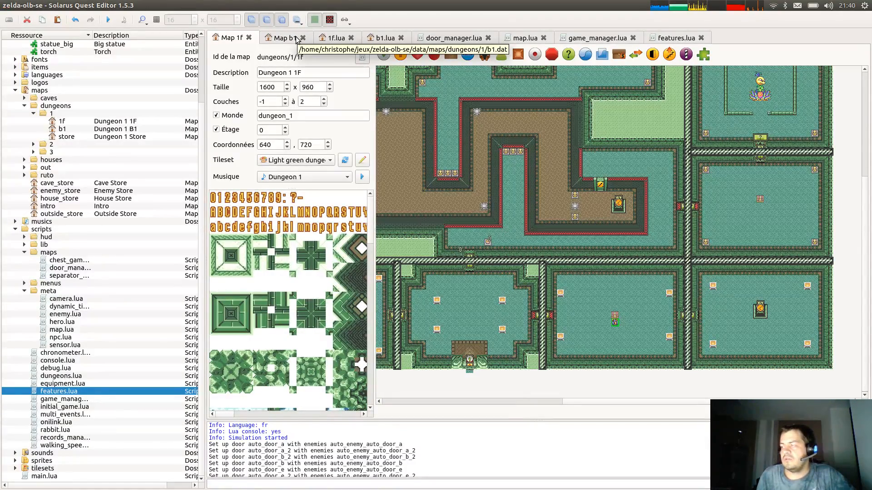
scroll(296, 40, "down", 2)
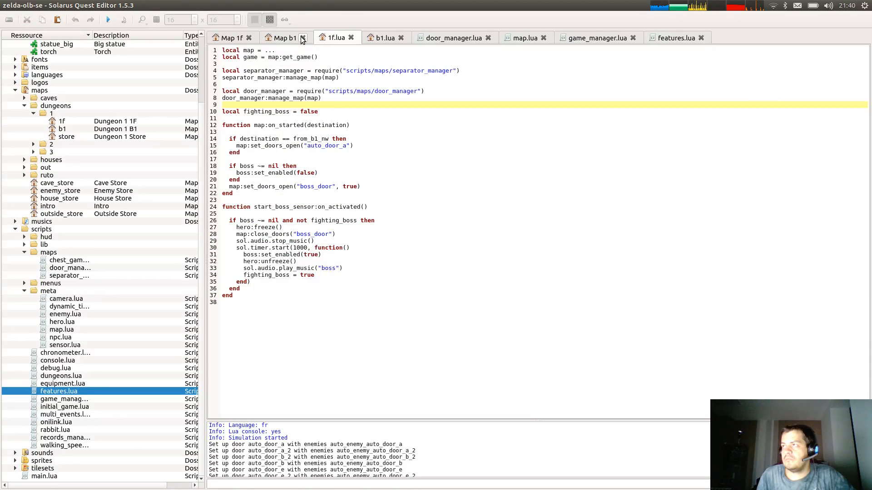
scroll(301, 40, "down", 1)
scroll(303, 40, "up", 1)
scroll(303, 40, "down", 1)
scroll(303, 40, "up", 1)
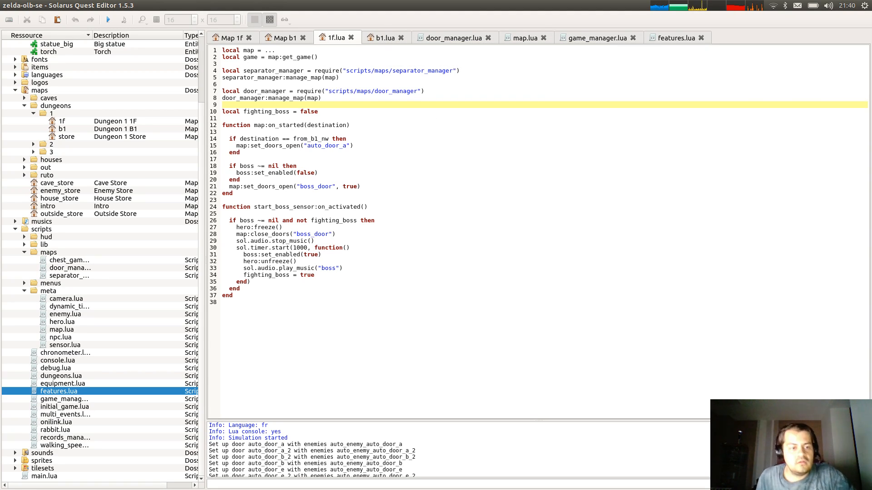
Comment out the separator_manager require line and its manage_map(map) call in 1f.lua, and save the script.
left_click(268, 255)
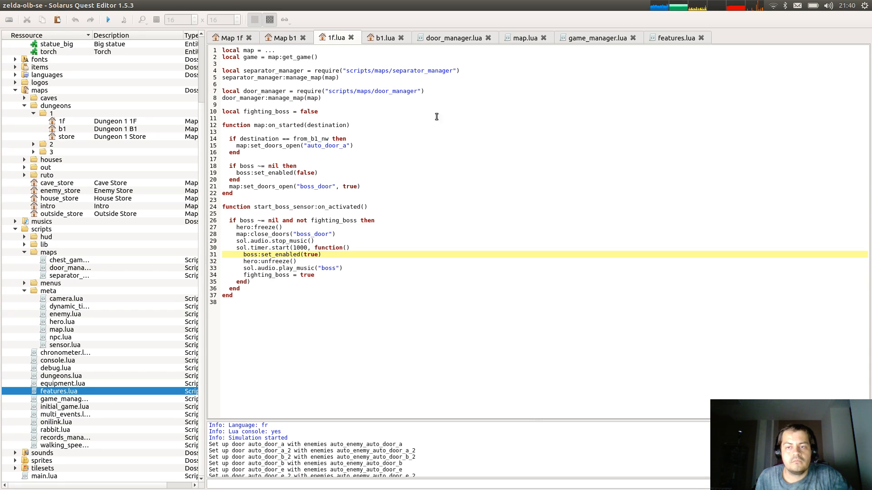
left_click(286, 91)
left_click(289, 87)
left_click(222, 92)
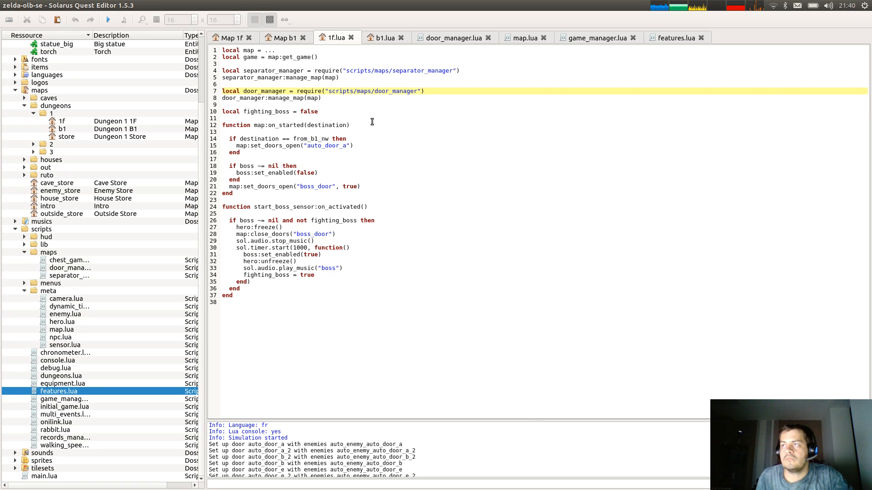
key("BackSpace")
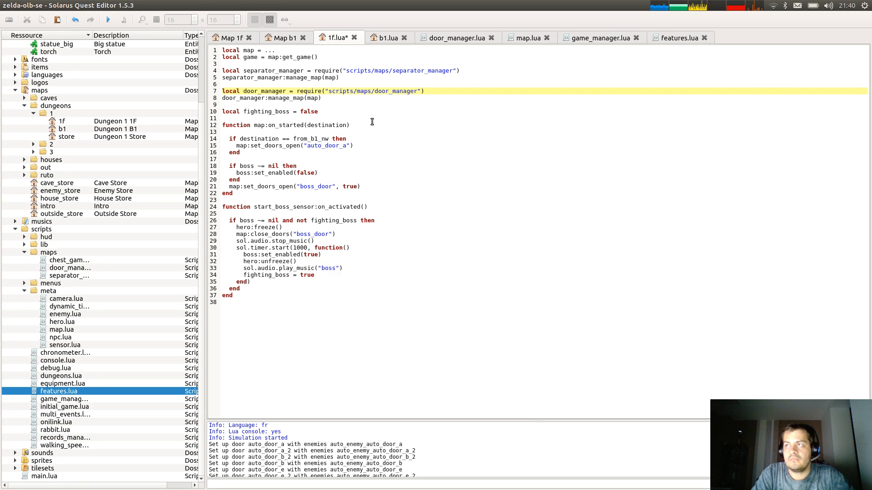
key("BackSpace")
key("Up")
key("Up")
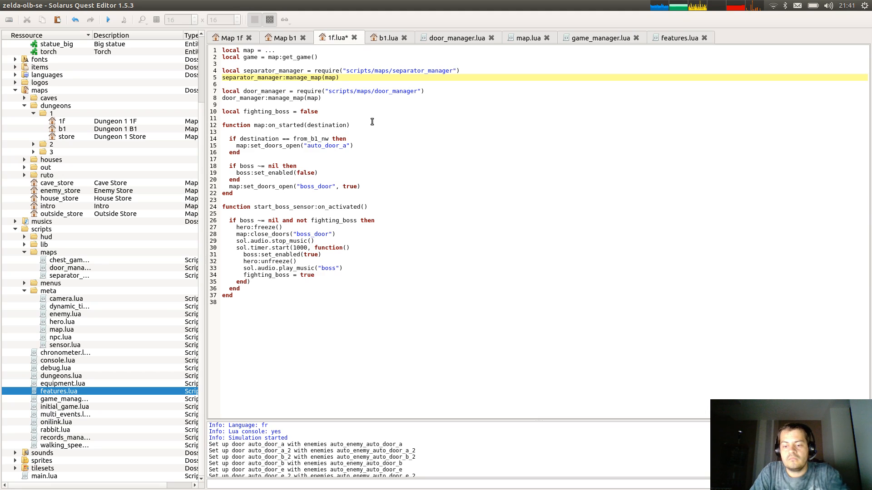
type("--")
key("Up")
key("Home")
type("-")
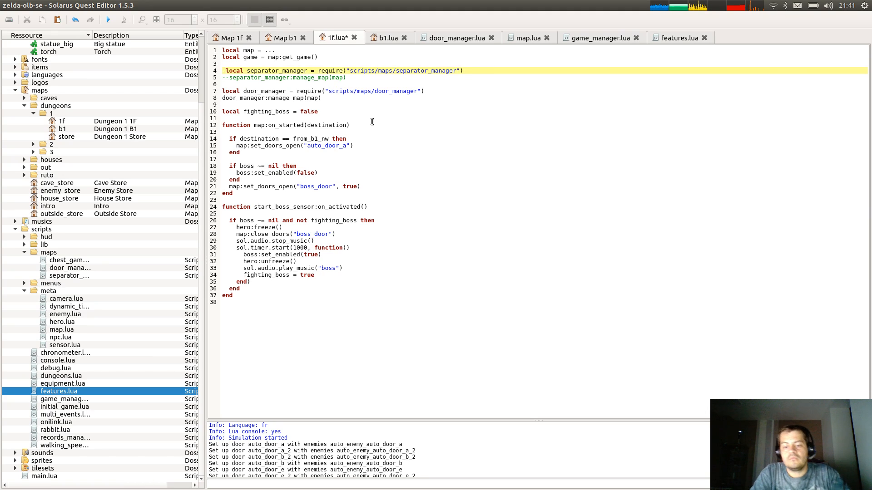
type("-")
key("ctrl+s")
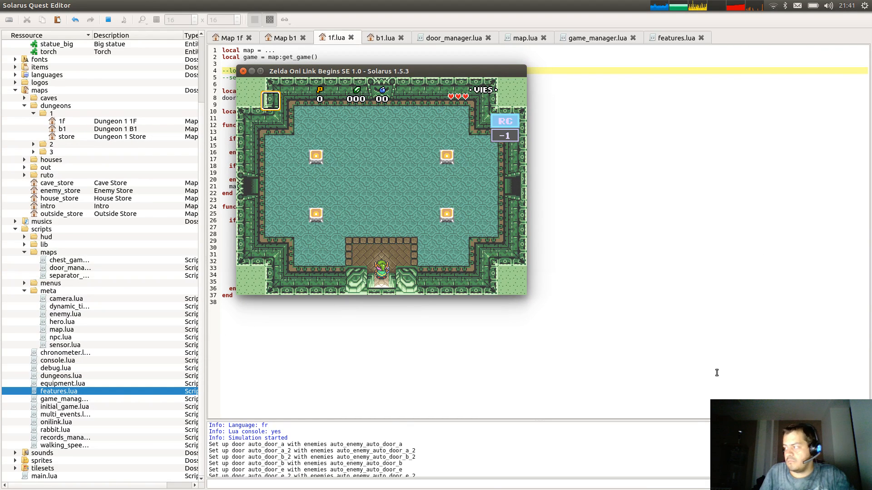
Test the quest: check the enemy links in the output log, kill the enemy in the room east of the entrance, and close the game.
scroll(609, 456, "down", 2)
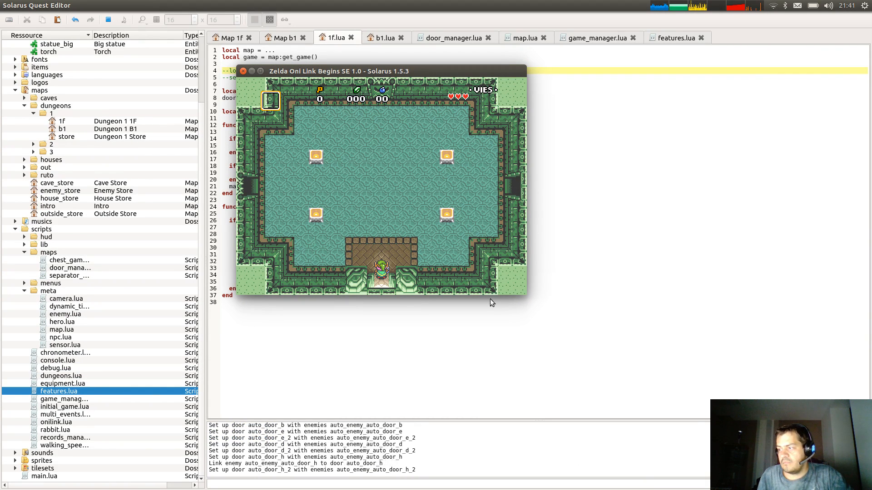
key("Up")
key("Right")
key("Right")
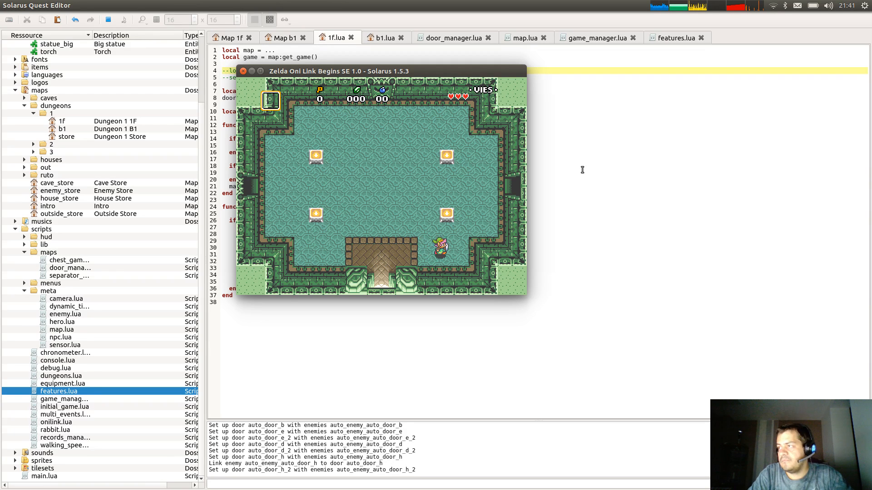
key("Up")
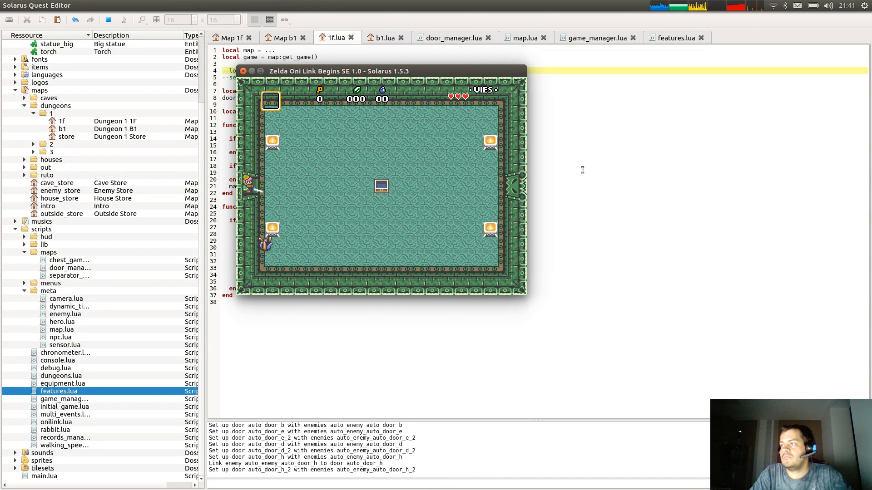
key("Right")
key("Down")
key("Left")
key("c")
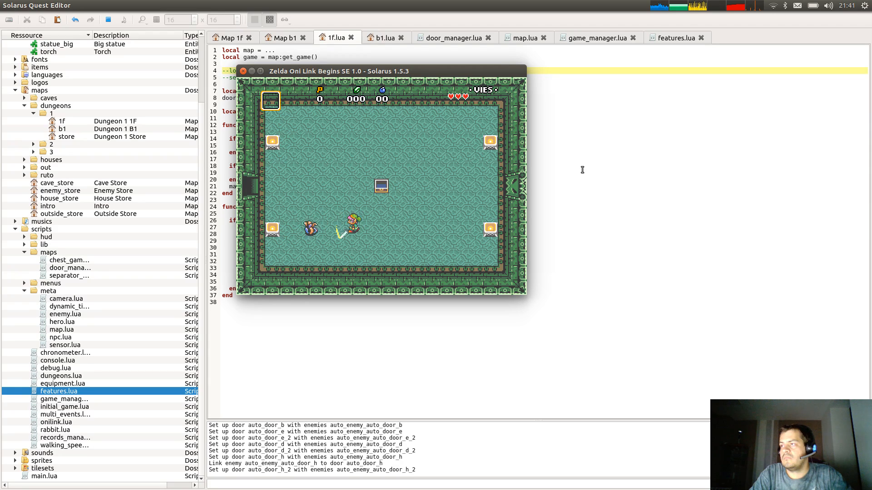
key("Right")
key("Up")
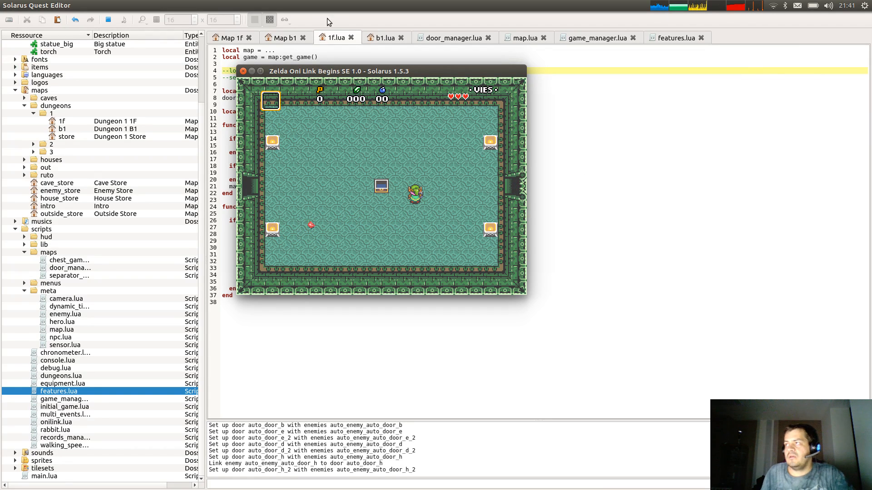
left_click(243, 71)
Undo the commenting-out of the two separator_manager lines in 1f.lua and save the script.
key("ctrl+z")
key("ctrl+z")
key("ctrl+z")
key("ctrl+z")
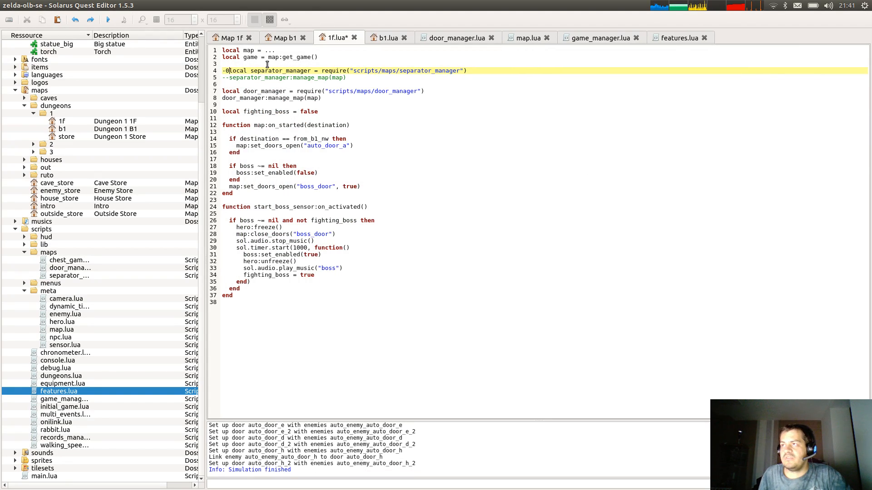
key("ctrl+s")
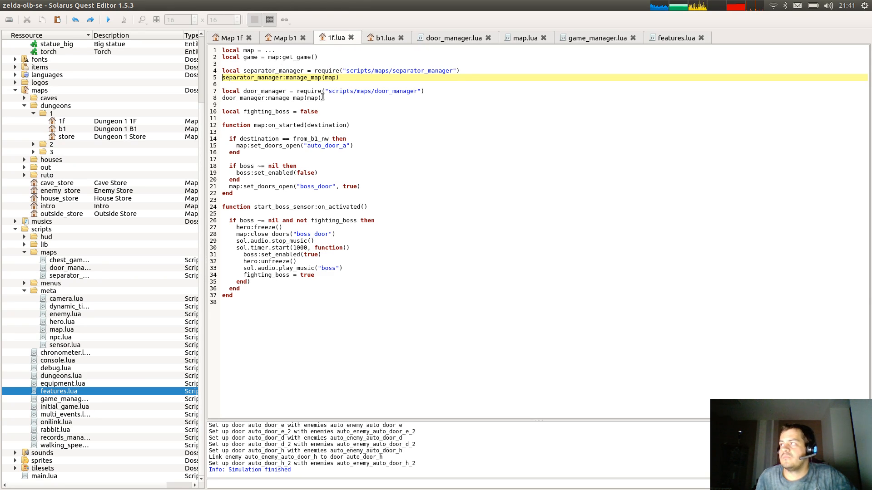
Examine the order of the separator_manager and door_manager set-up lines in 1f.lua, and the open_when_enemies_dead function in door_manager.lua.
left_click_drag(260, 66, 266, 83)
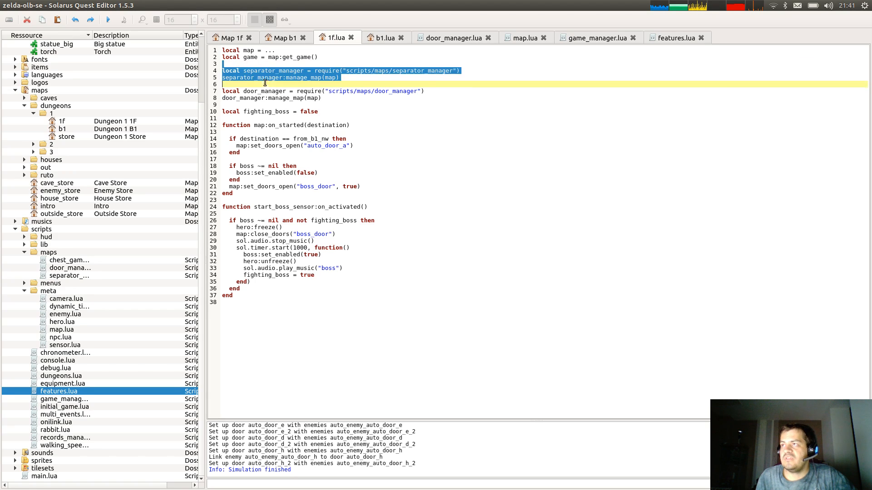
left_click(268, 85)
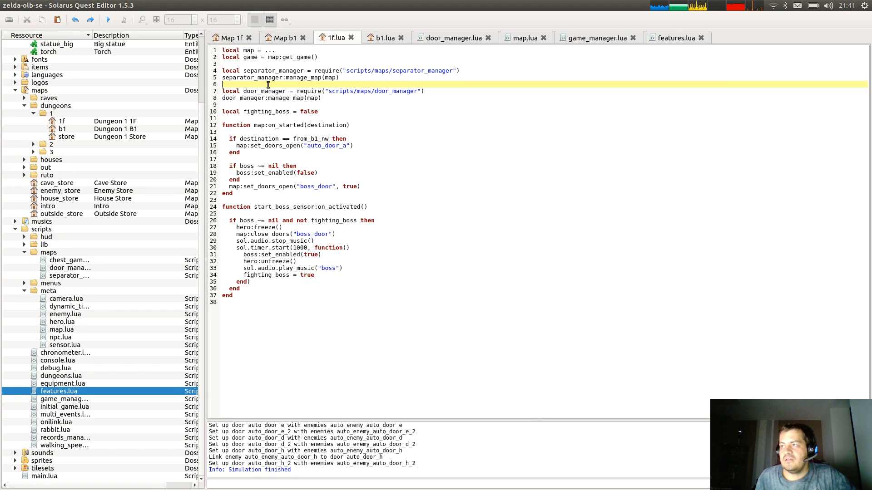
left_click_drag(328, 65, 329, 90)
left_click(330, 90)
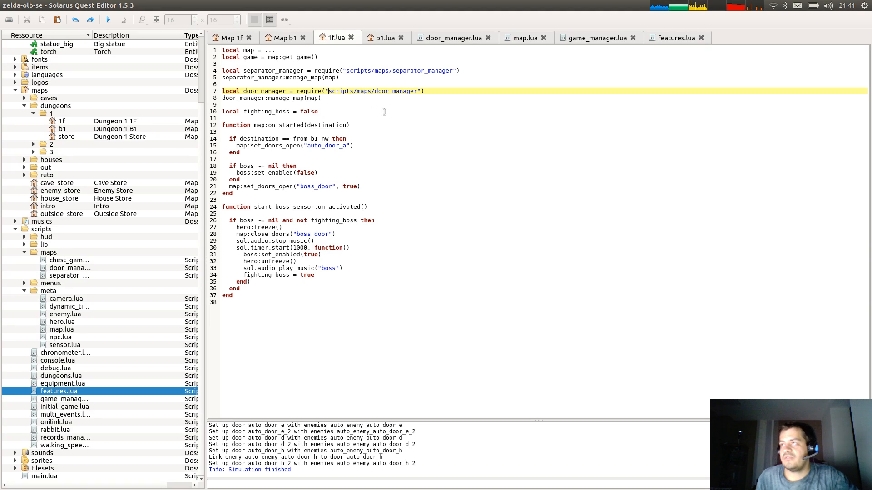
left_click(462, 38)
left_click_drag(313, 165, 341, 259)
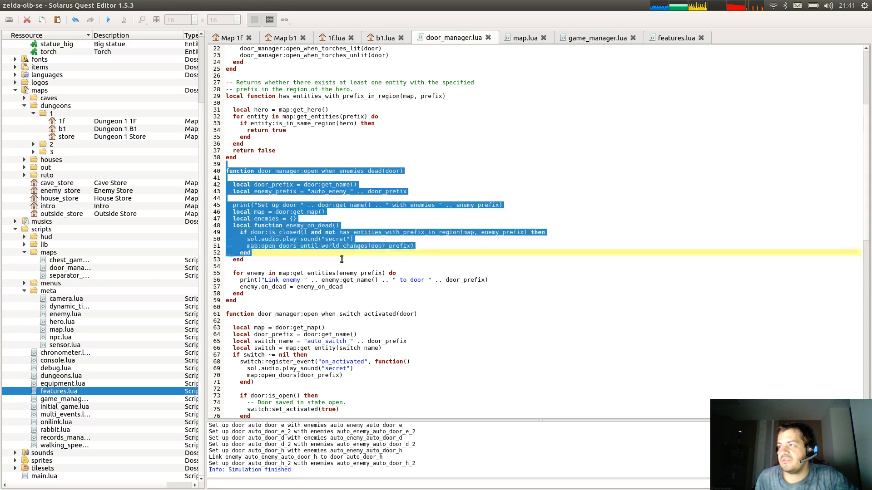
Delete the two debug print lines from the open_when_enemies_dead function in door_manager.lua and save the script.
left_click(419, 314)
left_click(516, 282)
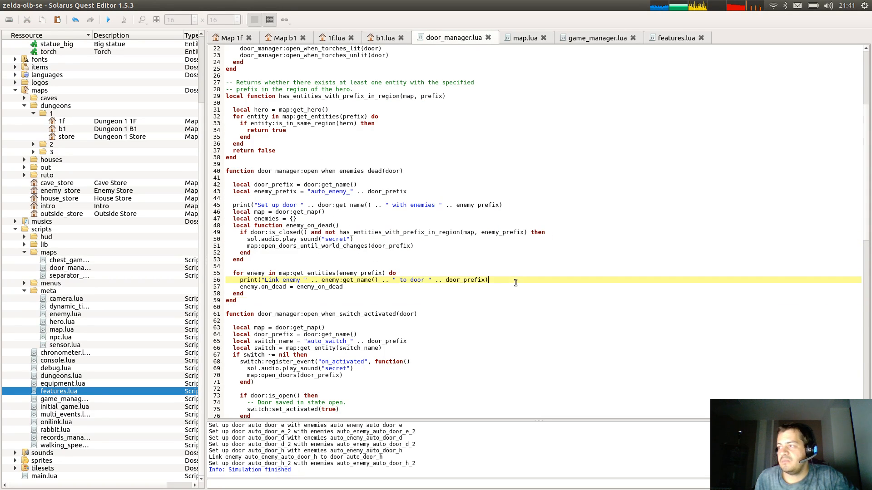
left_click_drag(503, 279, 498, 276)
key("Delete")
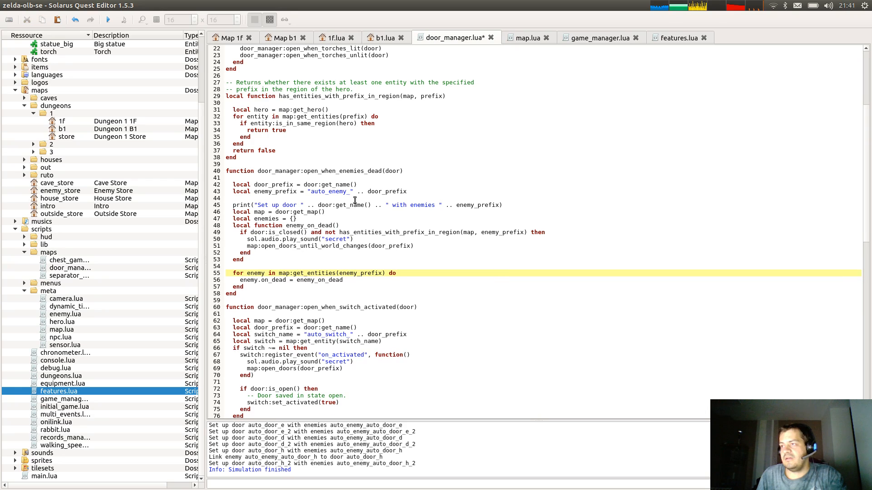
left_click_drag(517, 198, 529, 203)
key("Delete")
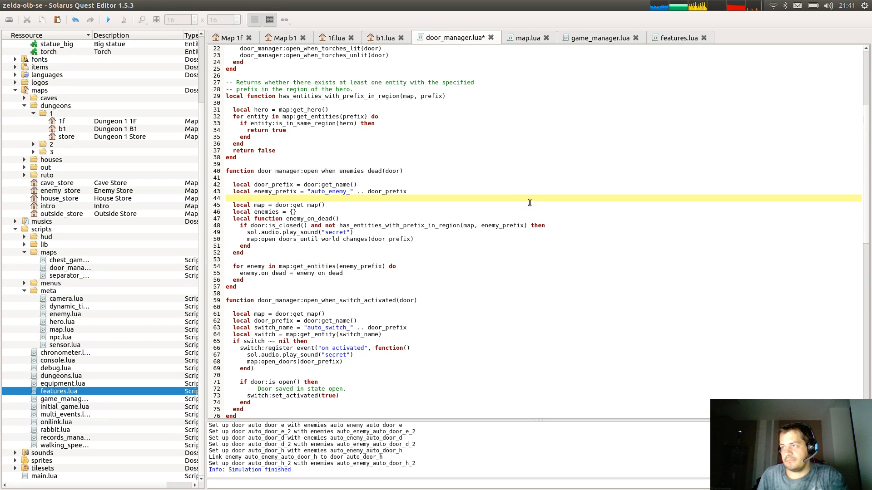
key("ctrl+s")
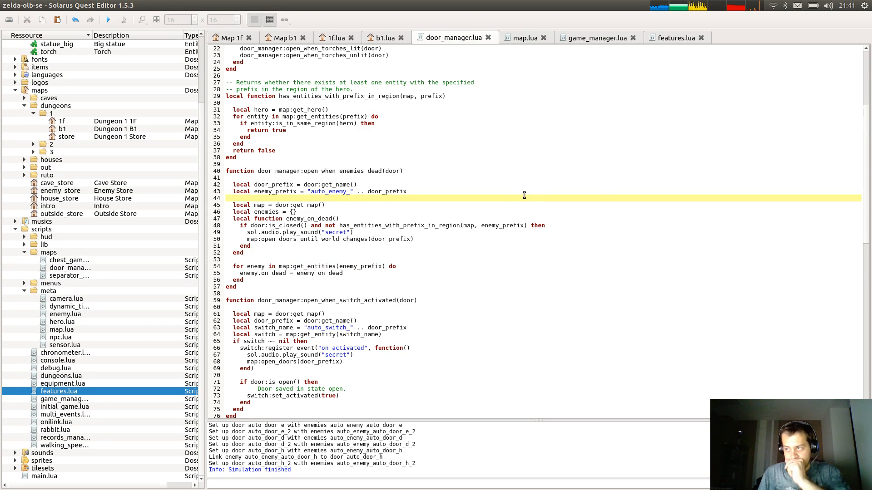
left_click(473, 156)
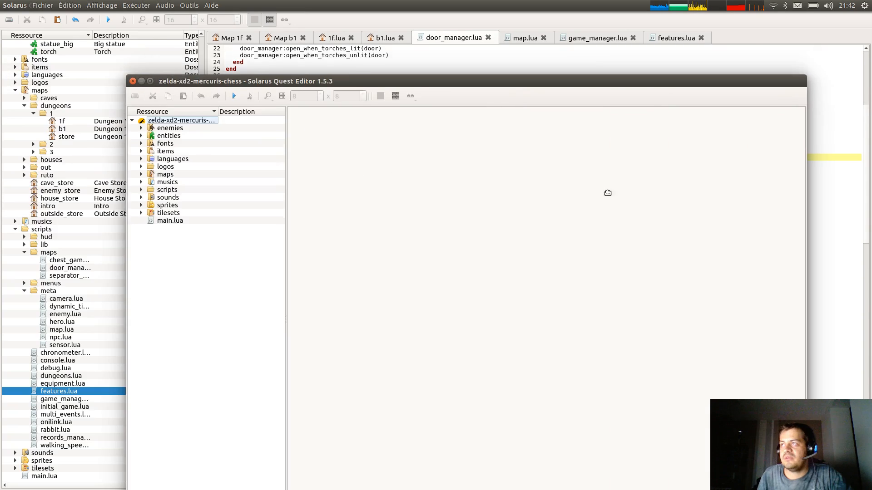
In the zelda-xd2-mercuris-chess quest, open the dungeon_1/1f map script and examine the order of its separator_manager and door_manager set-up lines.
left_click(65, 153)
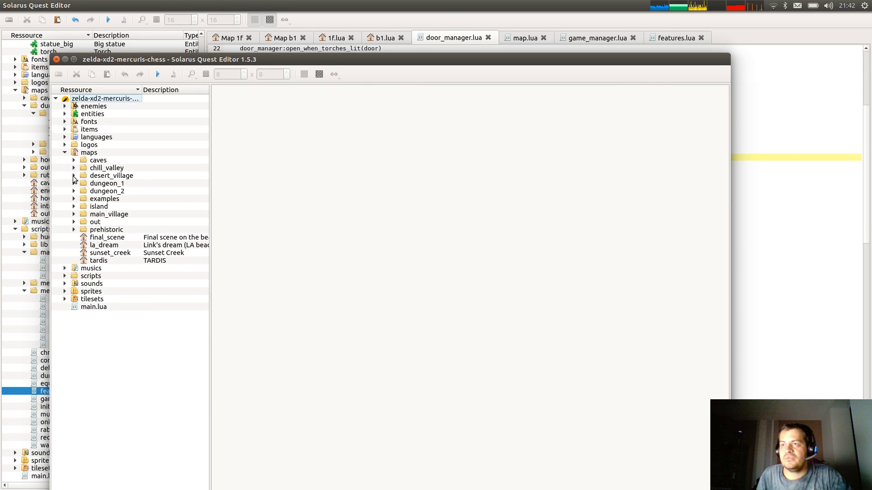
left_click(74, 183)
right_click(101, 191)
left_click(118, 206)
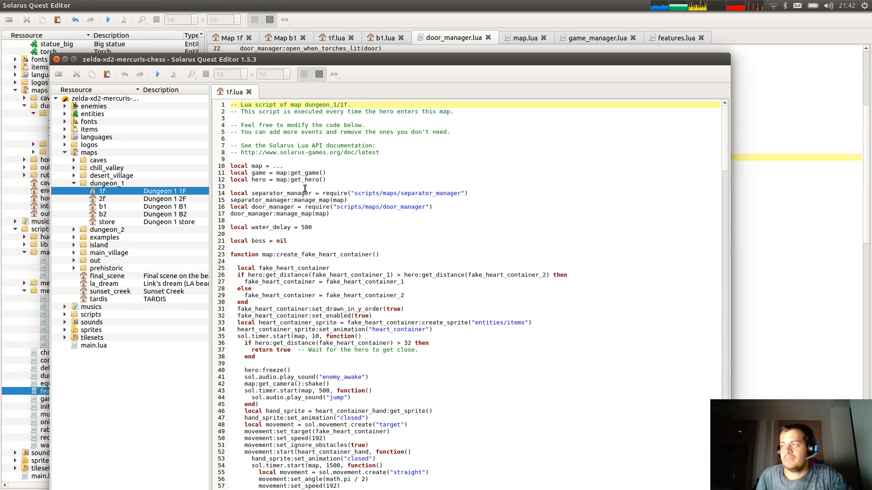
left_click_drag(348, 200, 177, 193)
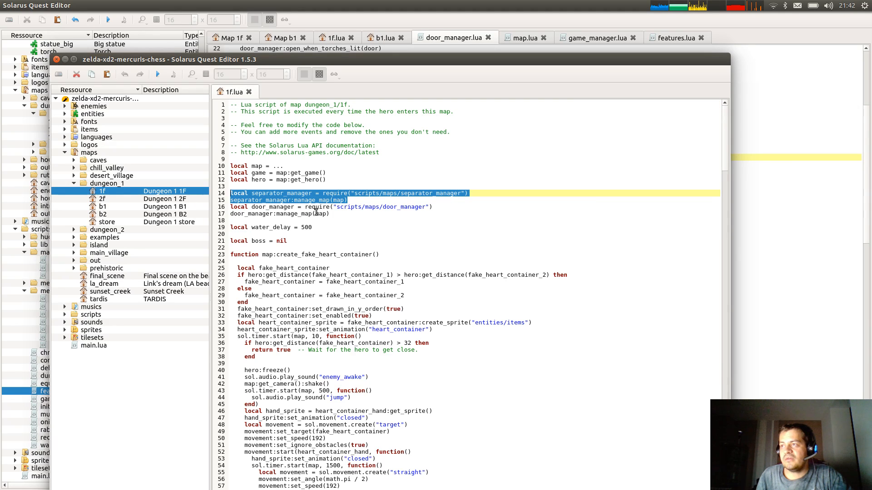
left_click_drag(331, 213, 196, 214)
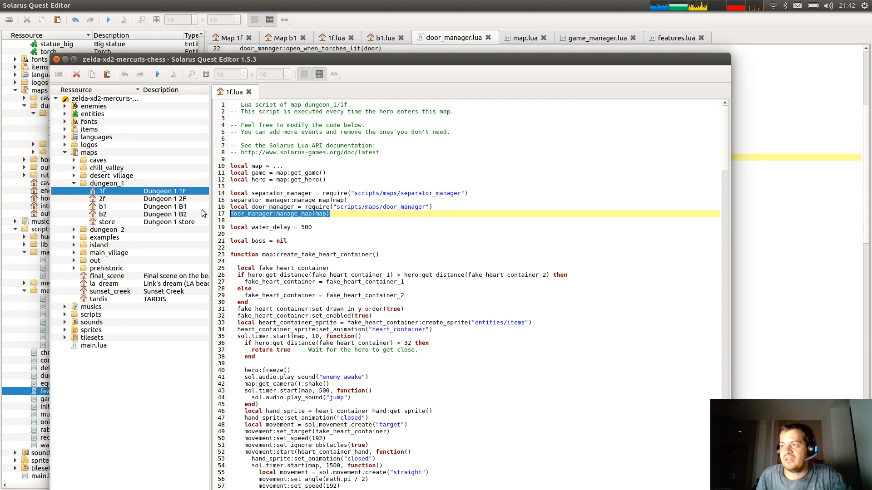
left_click(311, 222)
left_click_drag(206, 275, 224, 233, "alt")
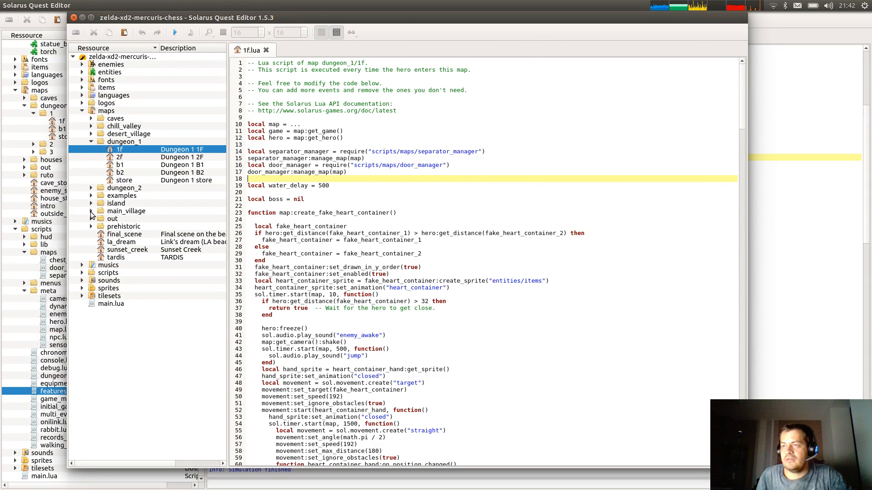
Open scripts/maps/separator_manager.lua of zelda-xd2-mercuris-chess and read through how it registers separator events and stores enemies.
left_click(83, 273)
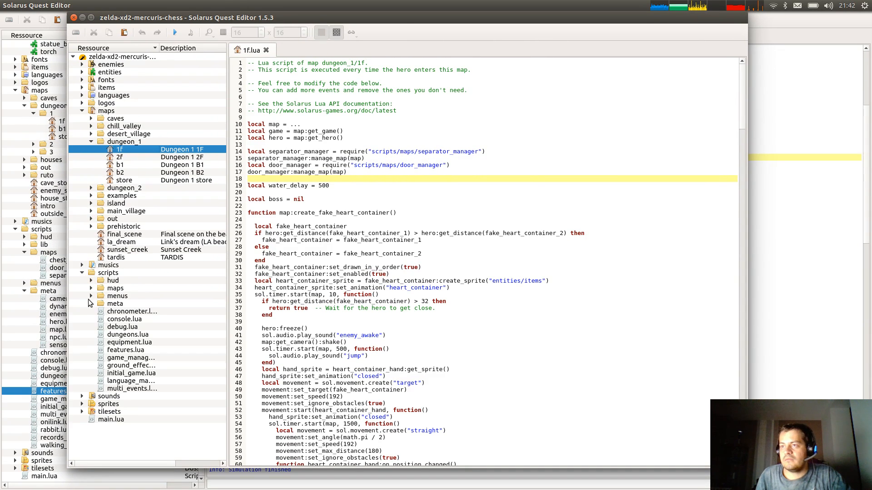
left_click(91, 289)
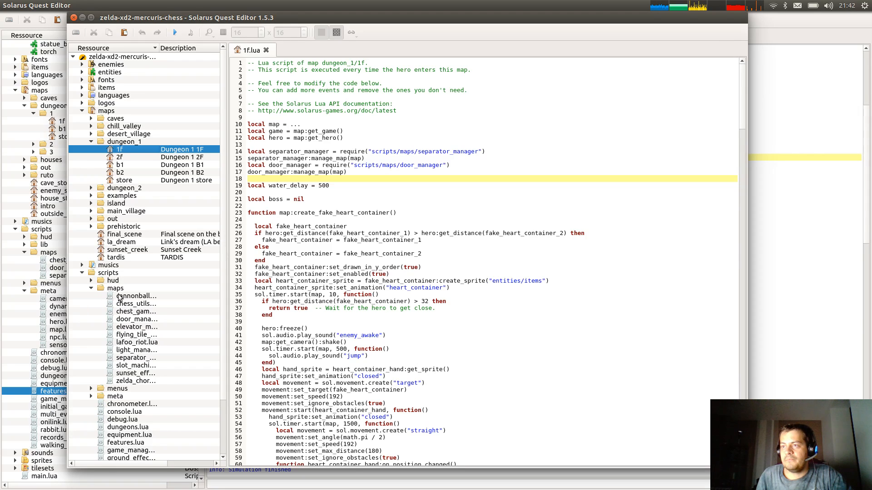
left_click(138, 358)
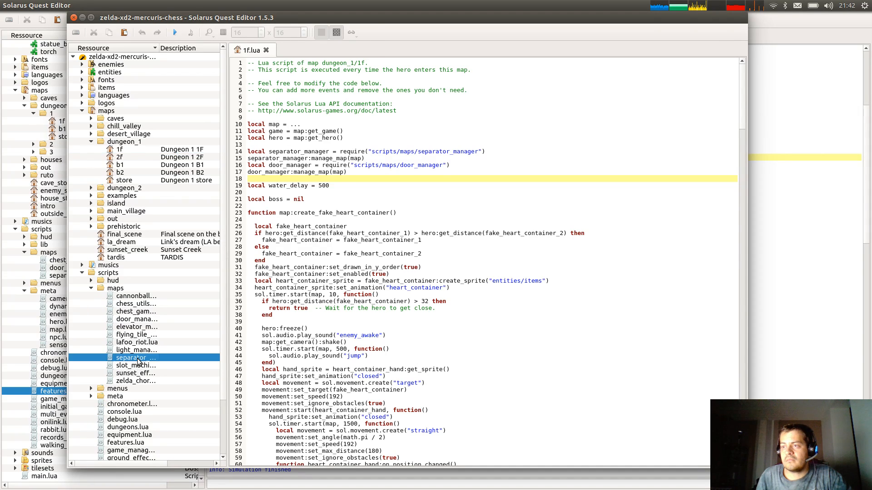
double_click(137, 359)
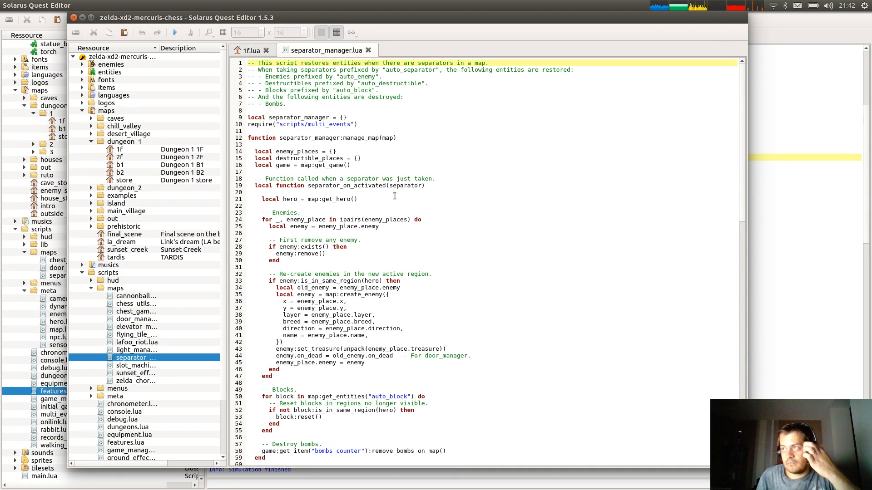
left_click(414, 138)
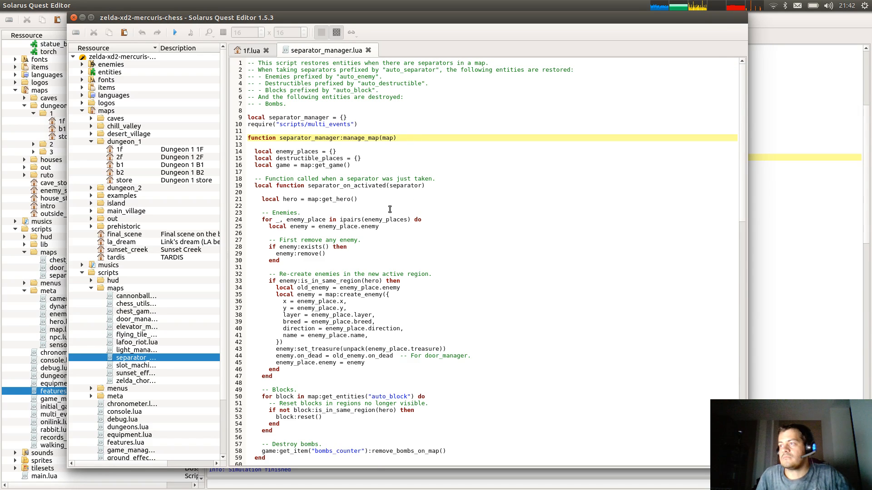
scroll(295, 190, "down", 8)
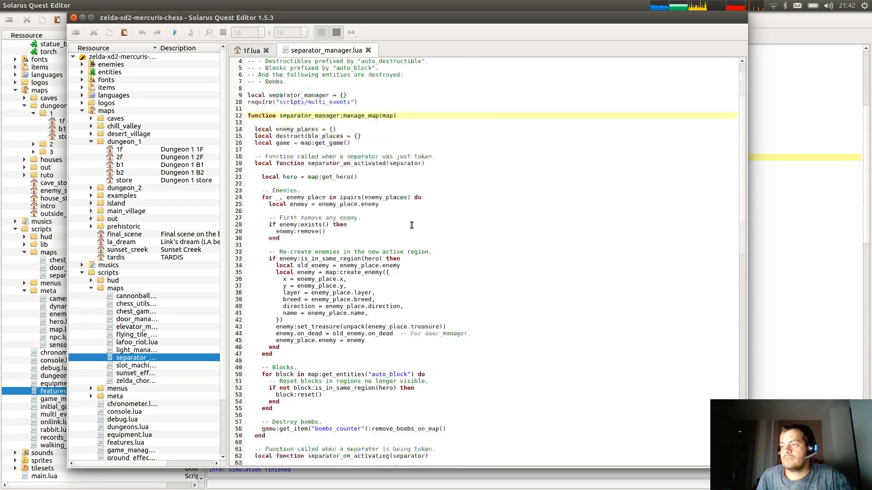
scroll(359, 215, "down", 4)
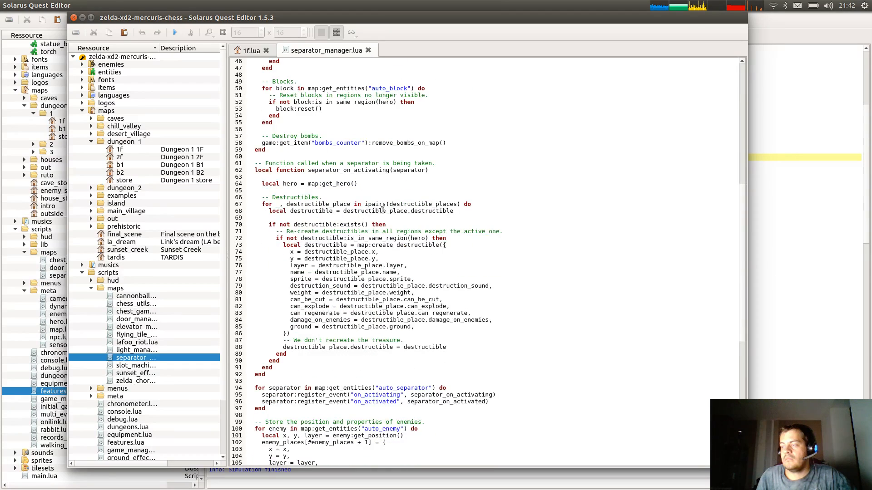
scroll(413, 189, "down", 6)
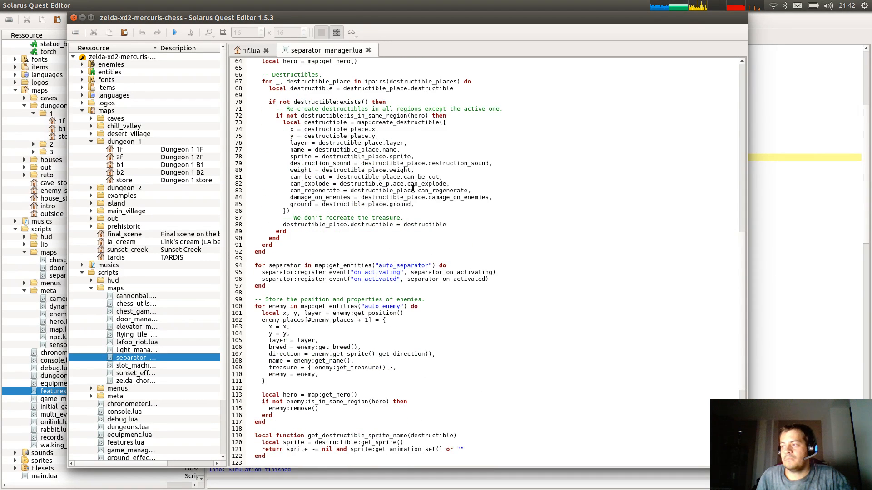
scroll(413, 189, "down", 9)
left_click(413, 197)
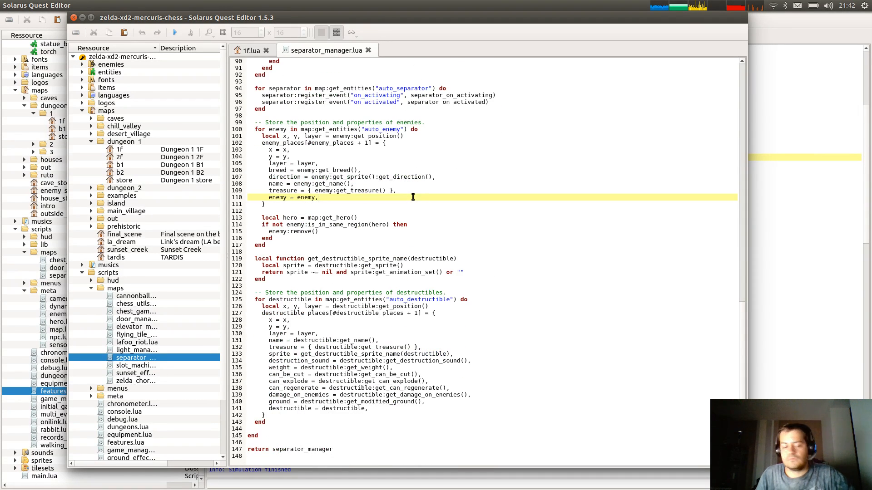
Return to zelda-olb-se, open its separator_manager.lua, and examine how separator_on_activated removes and re-creates enemies.
left_click_drag(492, 247, 0, 312, "alt")
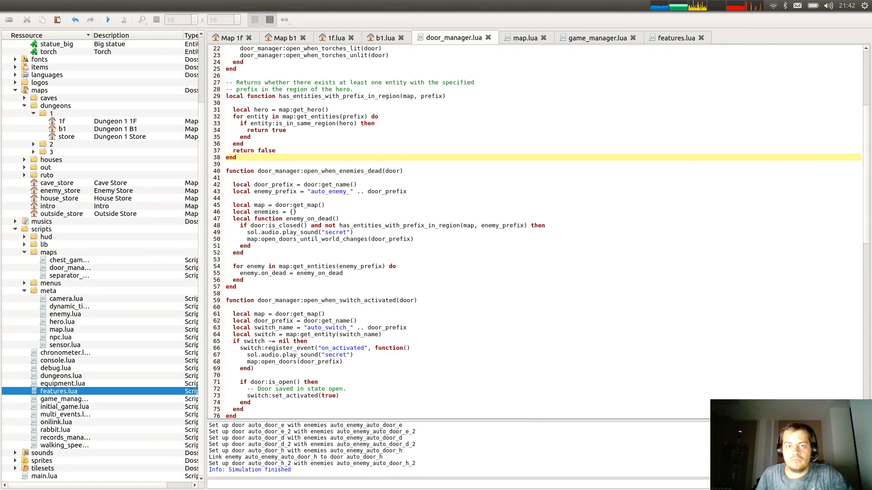
left_click(388, 183)
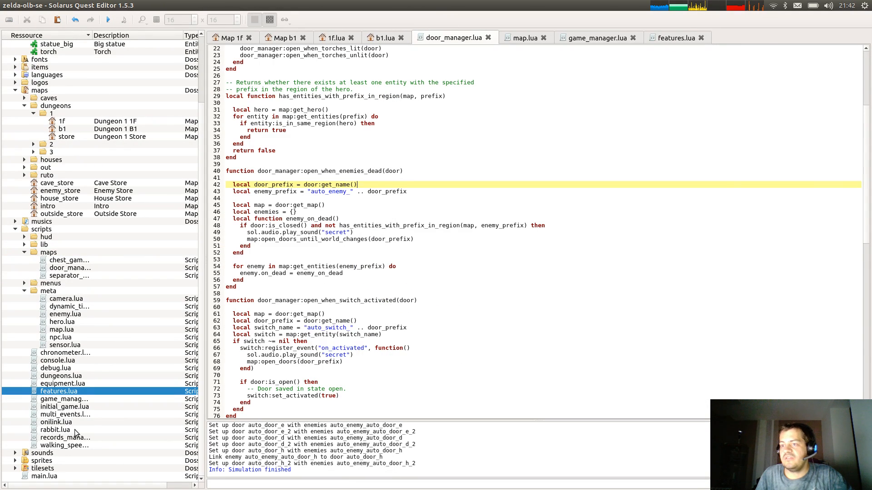
double_click(69, 276)
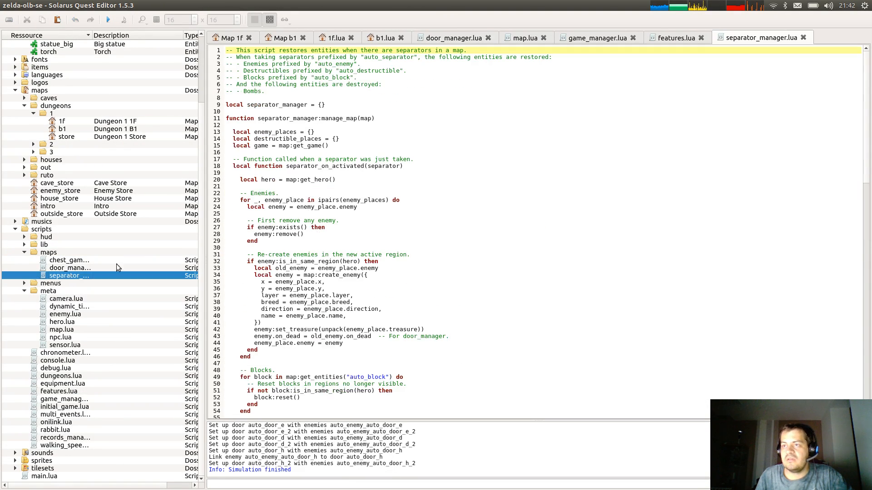
left_click(398, 266)
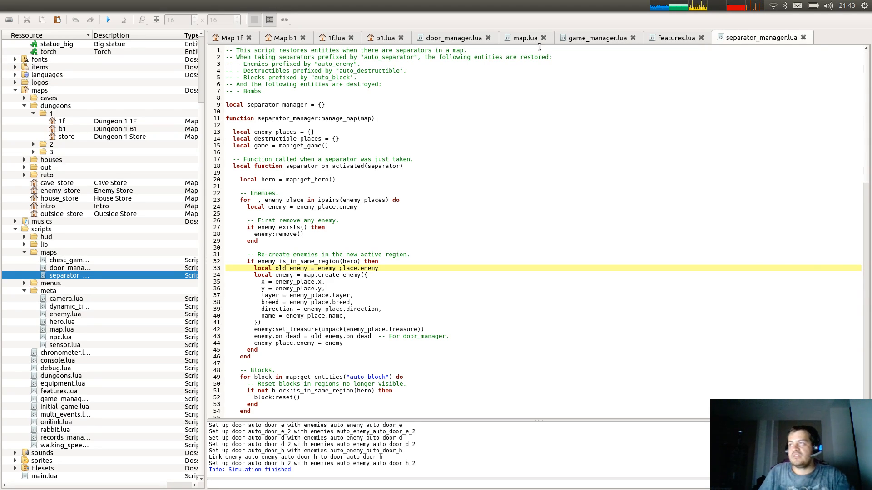
left_click(642, 200)
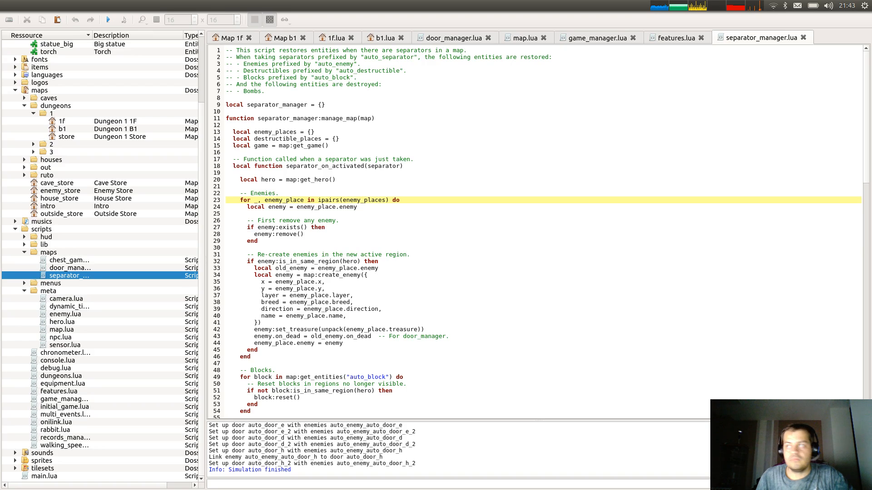
left_click(423, 235)
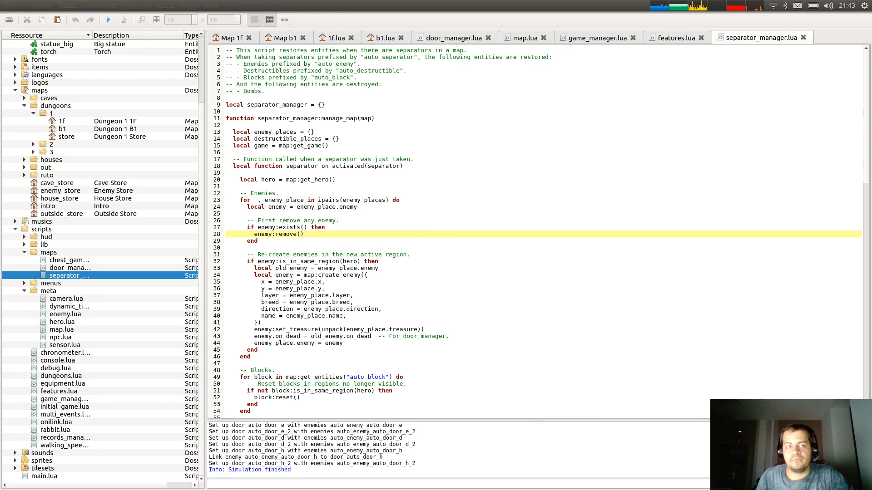
Replace the entire content of zelda-olb-se's separator_manager.lua with the zelda-xd2-mercuris-chess version, which uses register_event for separators, and save it.
key("alt+Tab")
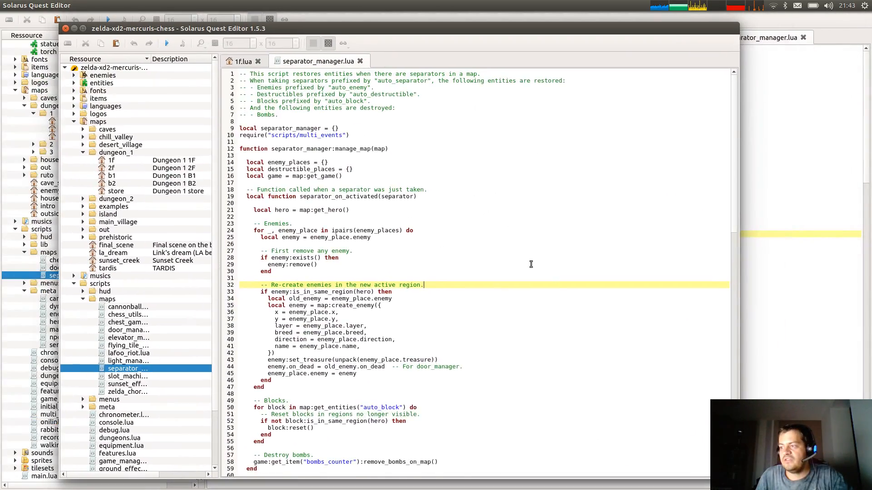
scroll(528, 264, "down", 18)
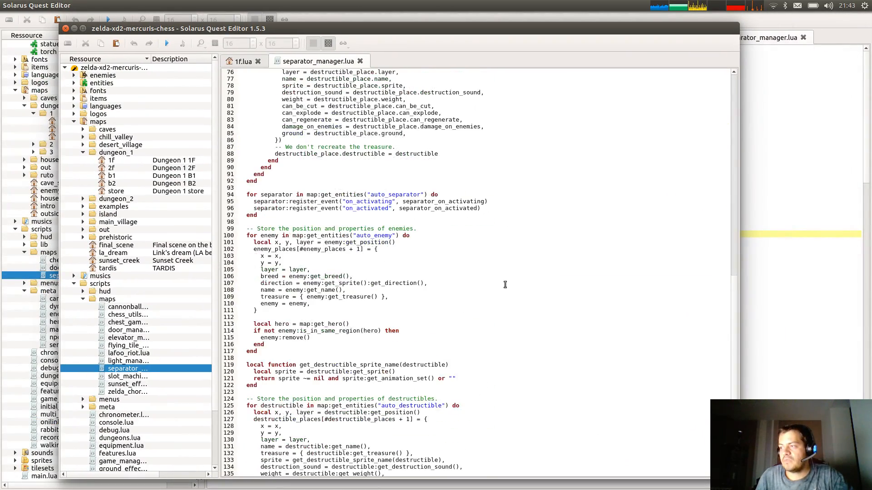
left_click(456, 202)
left_click_drag(452, 187, 445, 223)
left_click(445, 222)
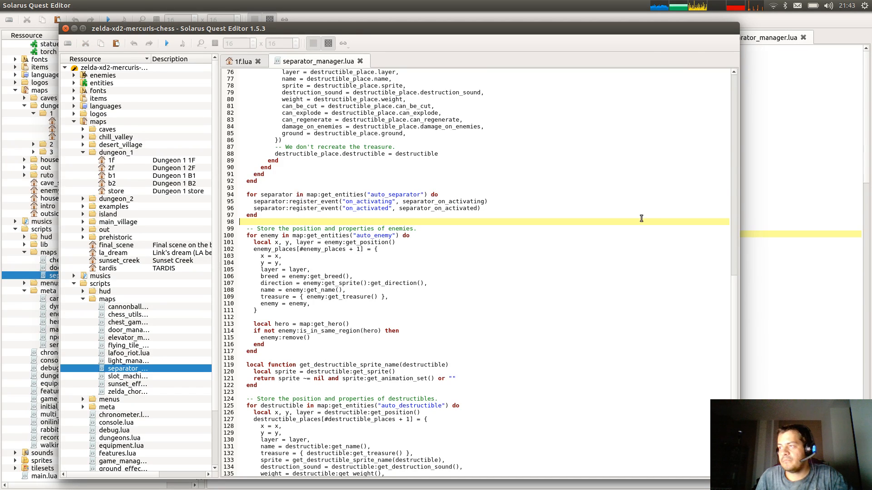
key("alt+Tab")
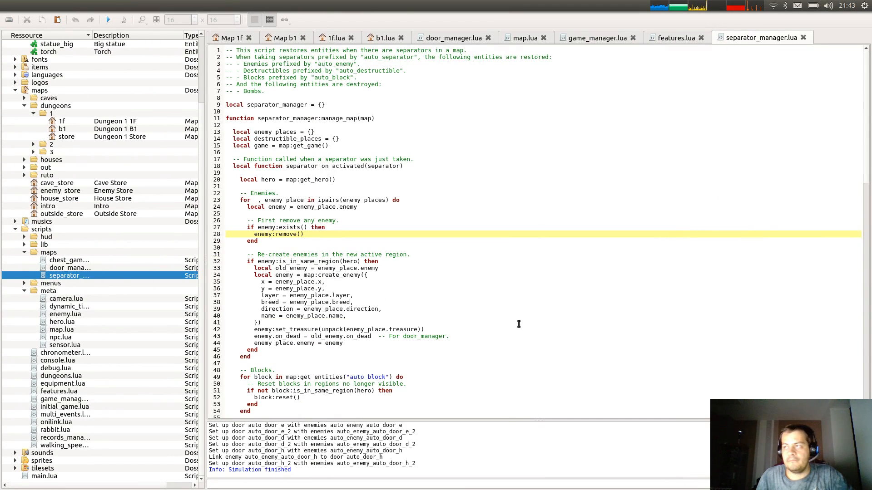
left_click(518, 324)
key("ctrl+a")
key("ctrl+v")
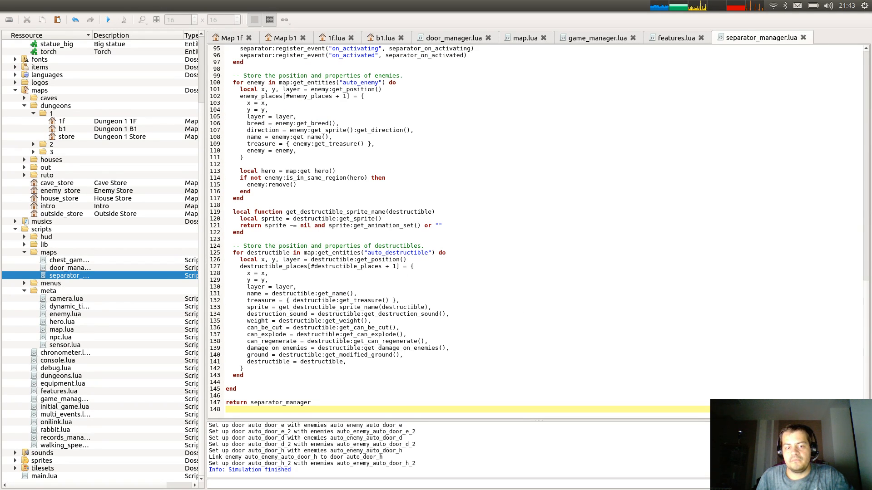
left_click(452, 151)
Run the zelda-olb-se quest with the replaced separator_manager.lua and walk the hero into the room east of the dungeon 1 entrance room.
left_click(224, 40)
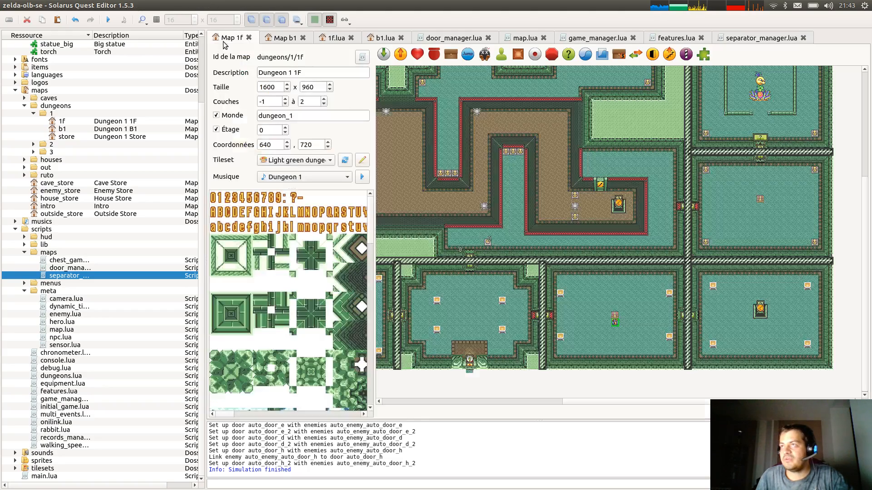
left_click(278, 39)
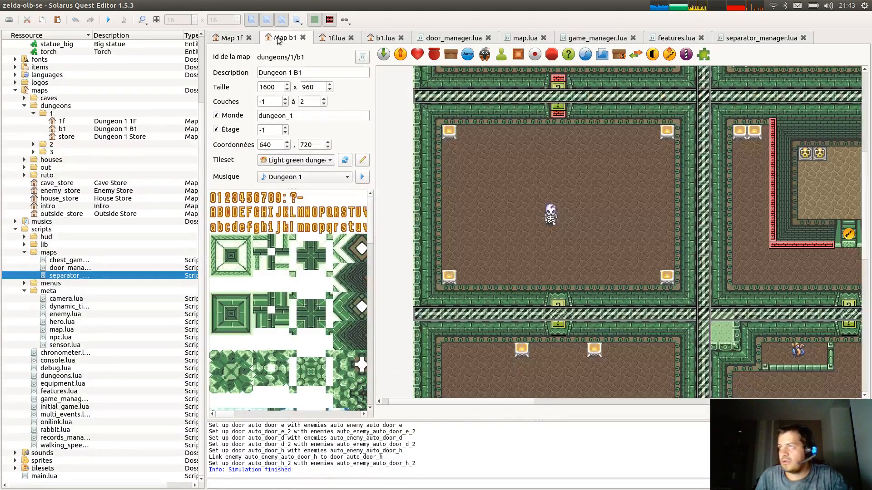
left_click(335, 38)
left_click(314, 116)
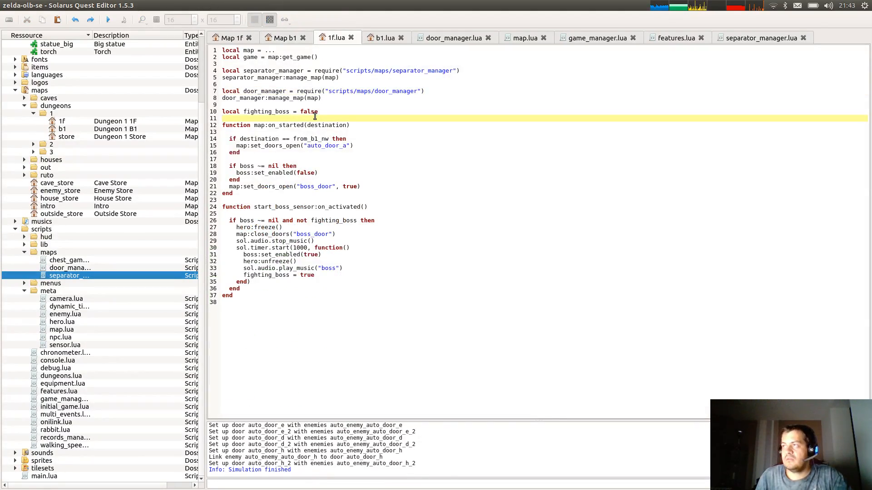
key("F5")
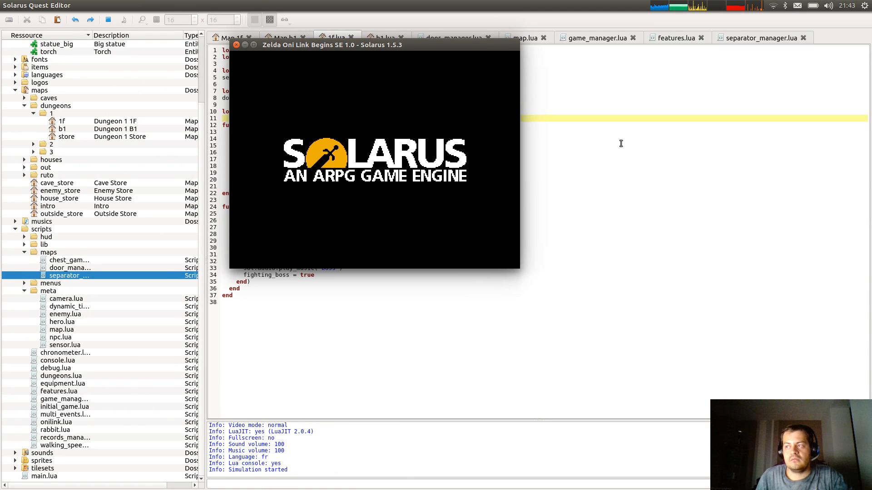
key("Right")
key("Up")
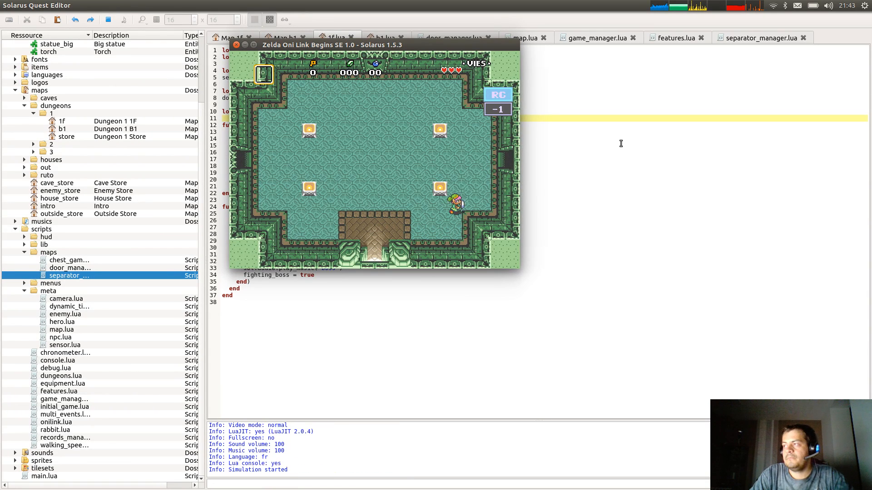
key("Right")
key("Up")
key("Down")
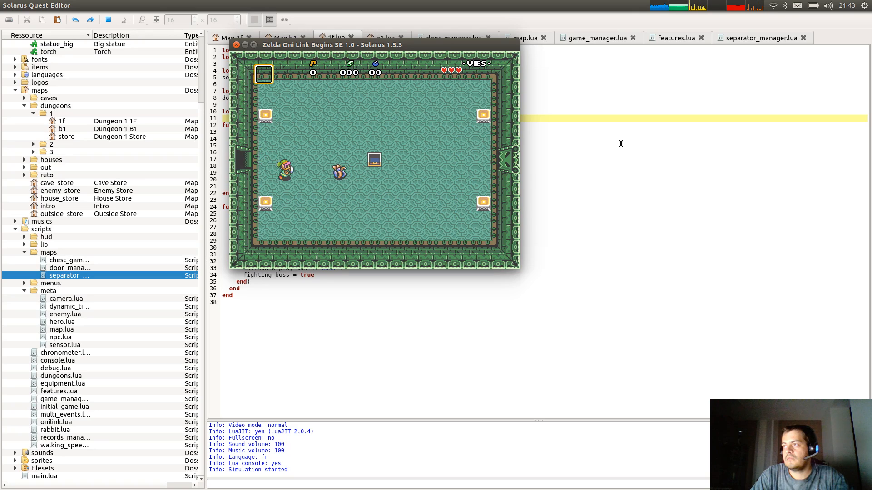
Kill the room's enemy with the sword to test its auto door, and quit the game.
key("Right")
key("c")
key("Right")
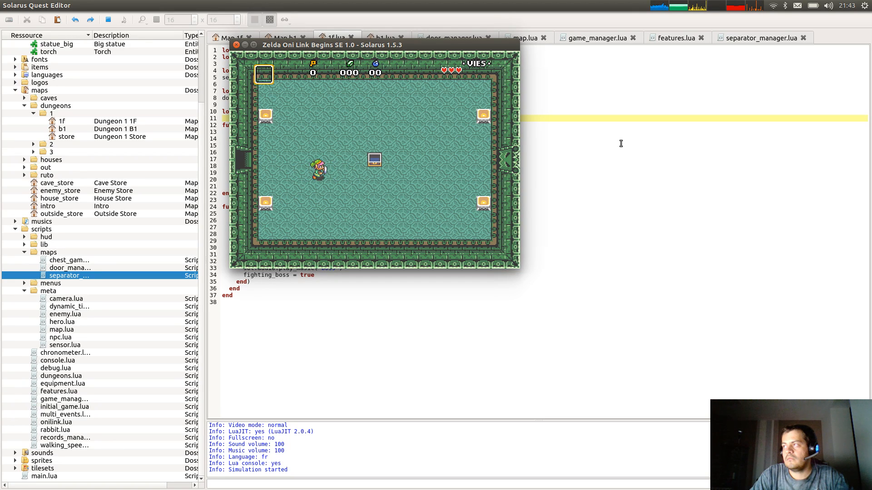
left_click(234, 46)
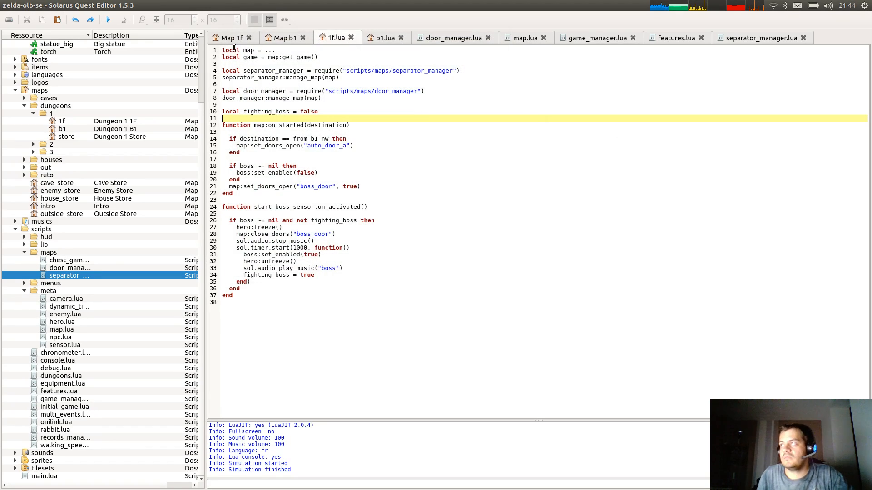
Open door_manager.lua and examine from the top how manage_map links enemies, switches and torches to auto_door doors.
left_click(419, 132)
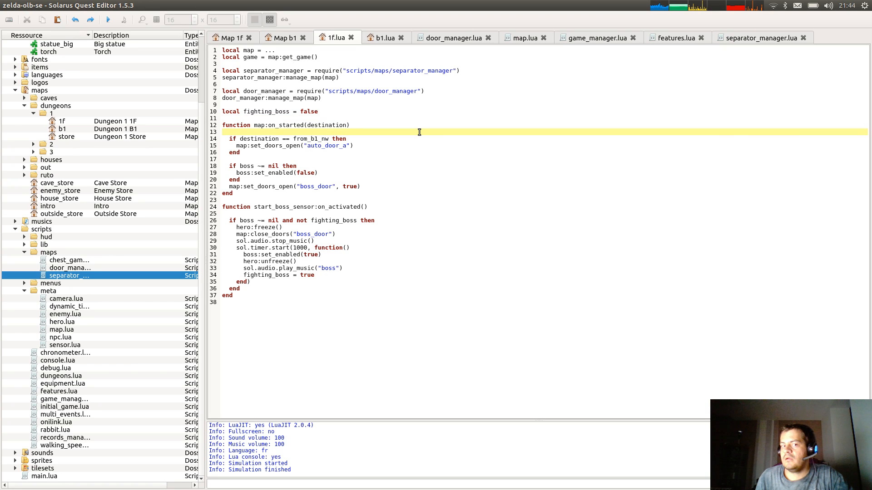
left_click(461, 37)
left_click(470, 151)
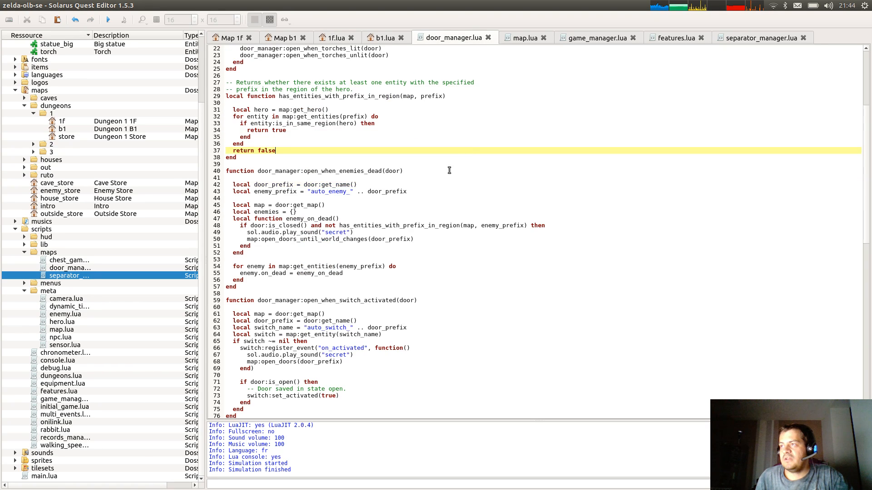
scroll(367, 226, "up", 7)
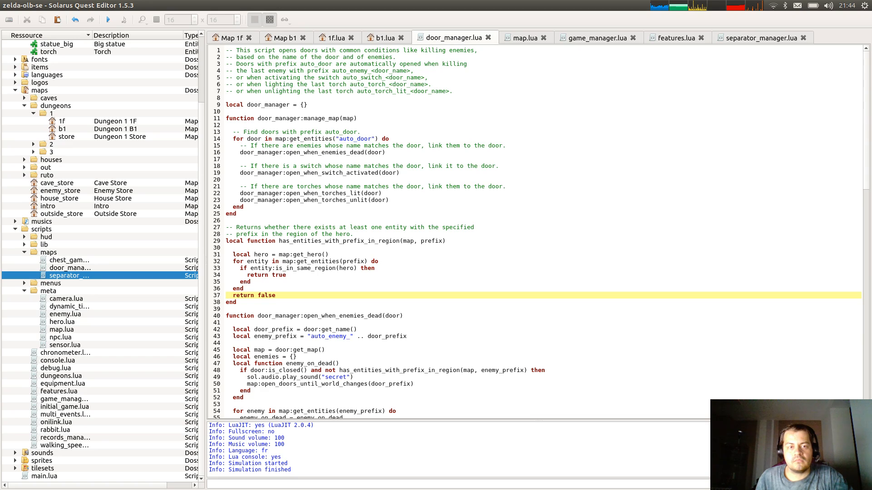
In dungeon 1's 1f.lua, try setting up door_manager before separator_manager, save it, and restore the original order.
left_click(336, 38)
left_click_drag(224, 63, 273, 105)
left_click(281, 72)
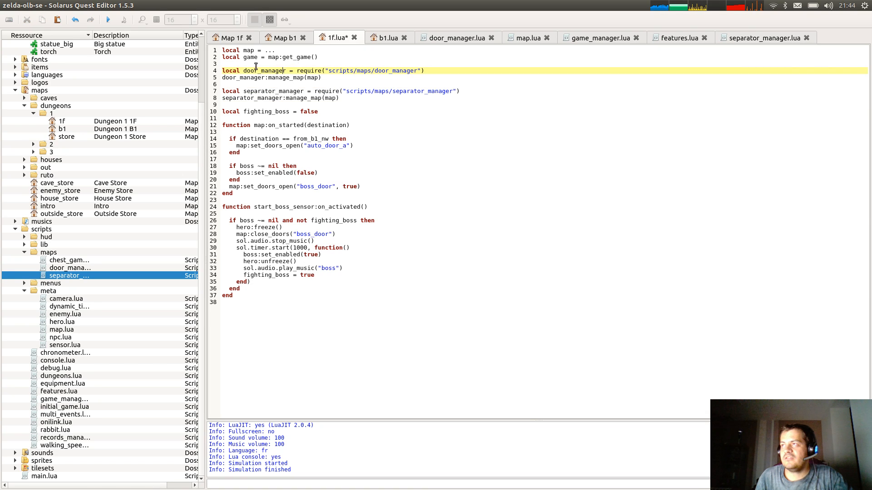
key("ctrl+s")
left_click(434, 38)
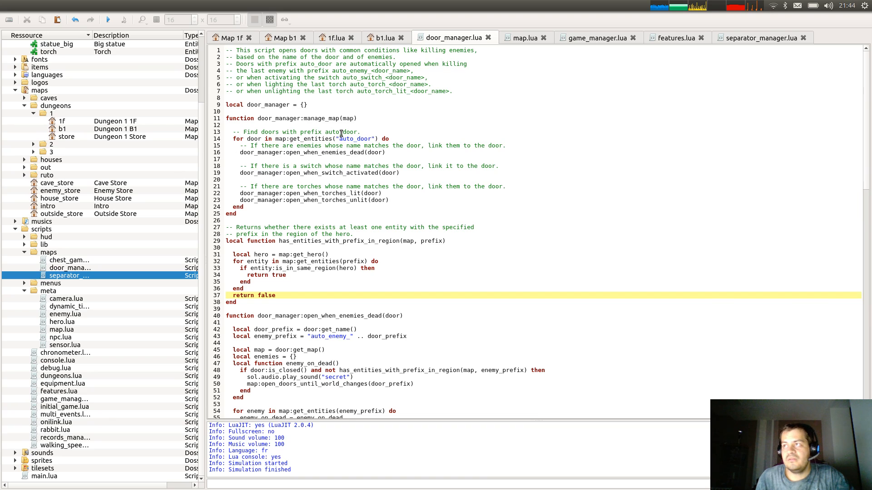
left_click(336, 37)
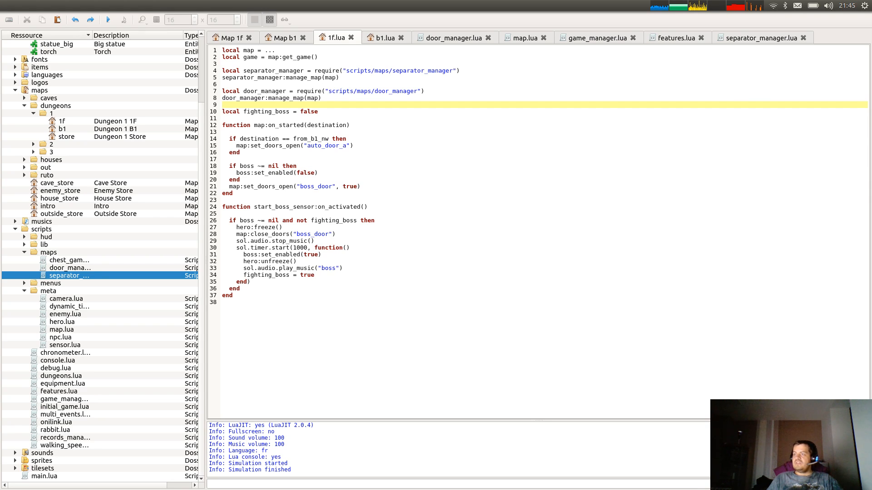
left_click(302, 165)
Switch to the zelda-xd2-mercuris-chess quest and examine the doors, enemies and separators on the dungeon_1 maps 1f, 2f, b1 and b2.
key("alt+Tab")
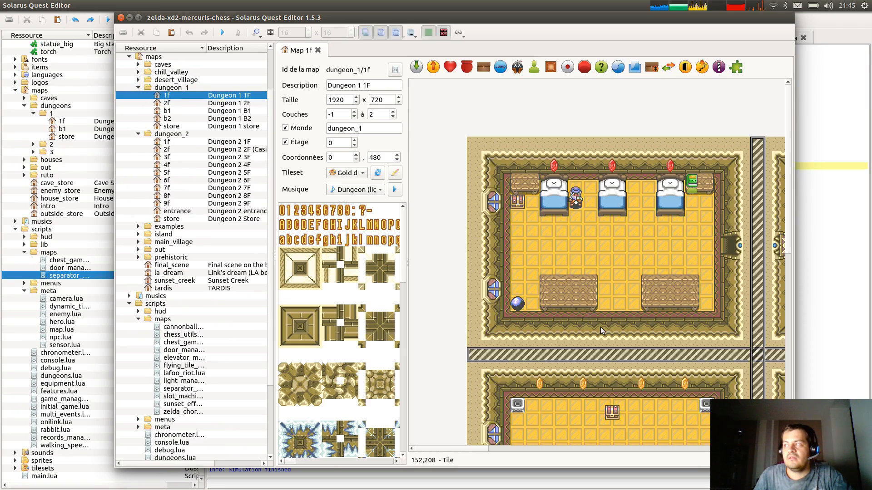
middle_click_drag(636, 265, 342, 247)
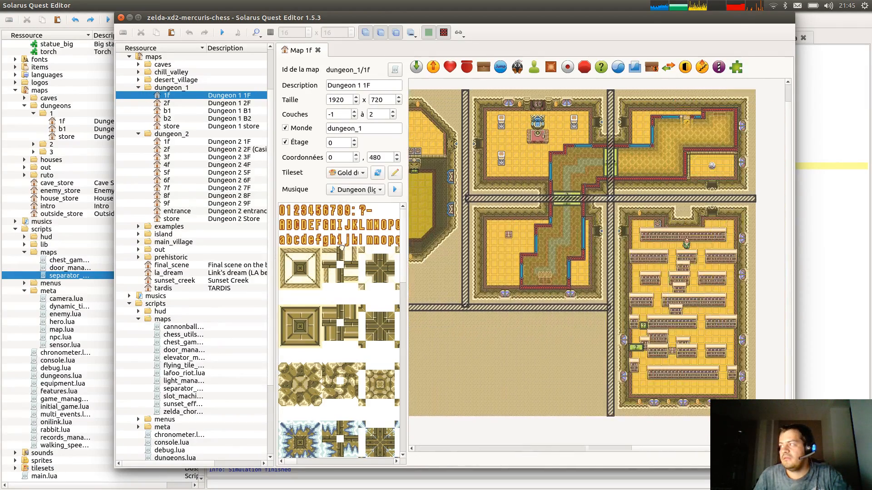
double_click(167, 103)
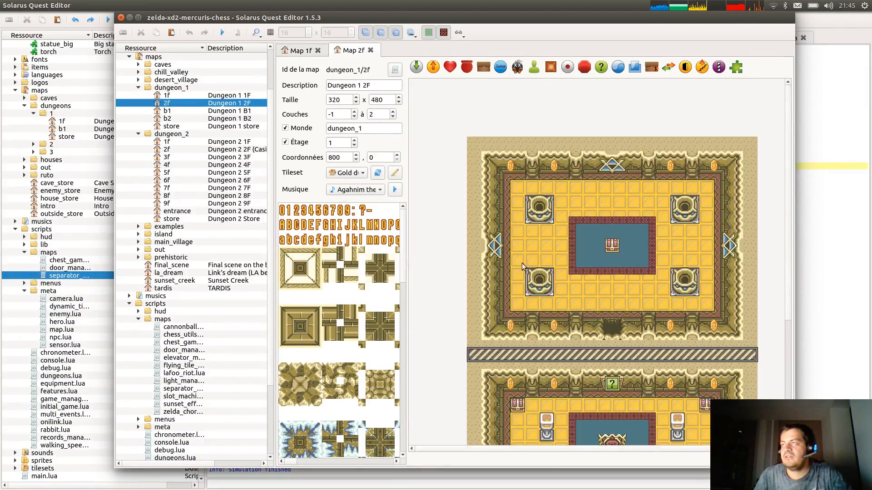
double_click(166, 110)
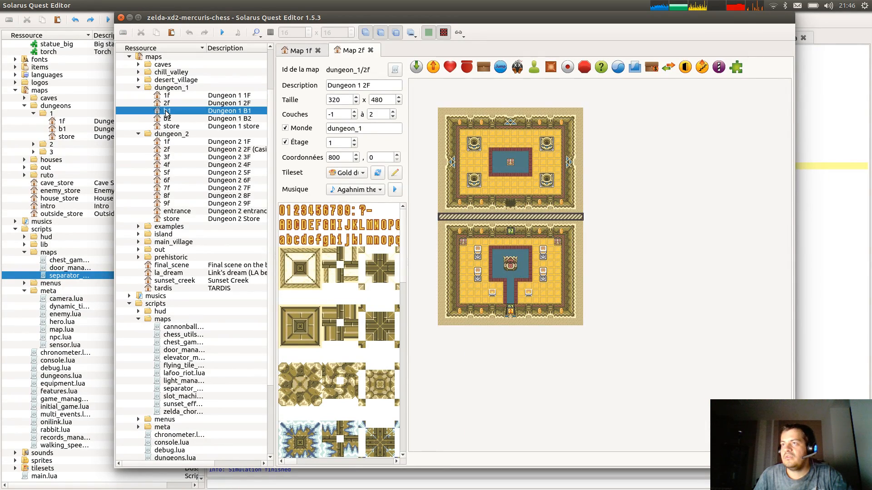
double_click(167, 118)
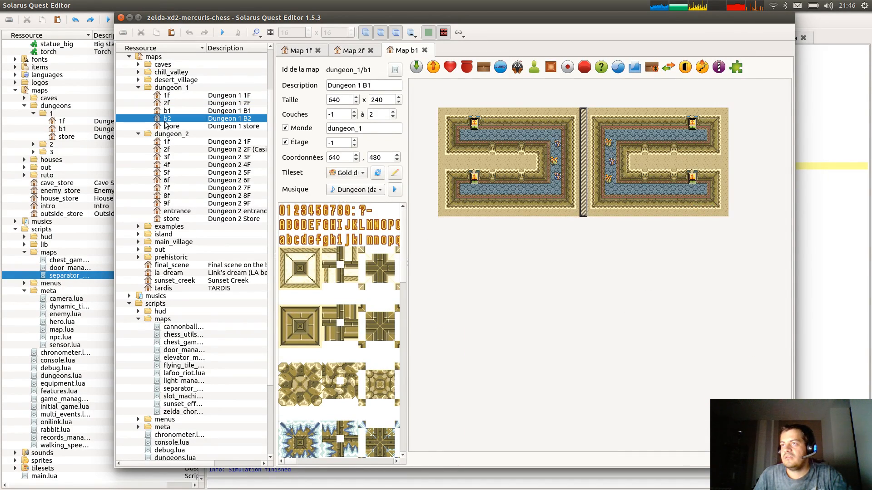
middle_click_drag(625, 340, 200, 338)
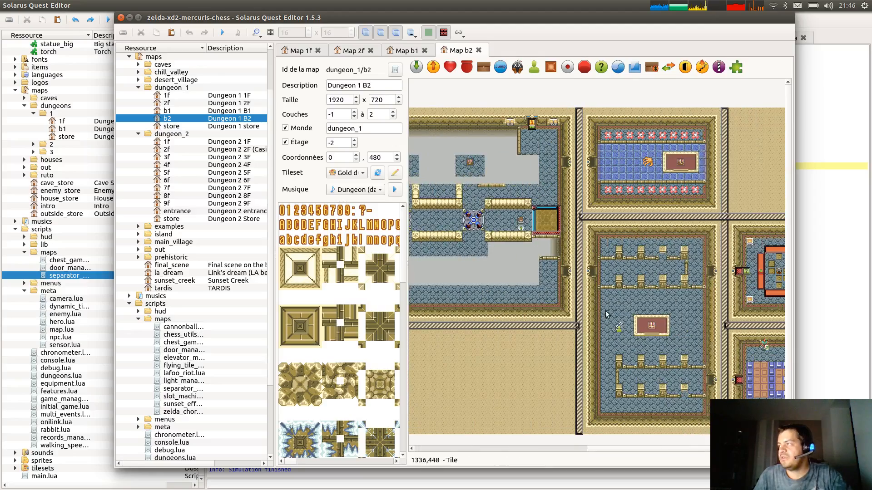
middle_click_drag(561, 332, 445, 314)
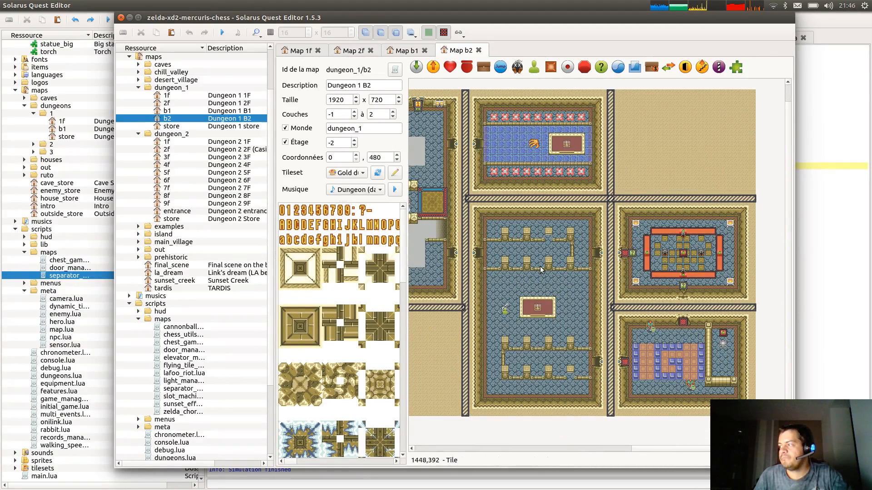
middle_click_drag(646, 242, 870, 242)
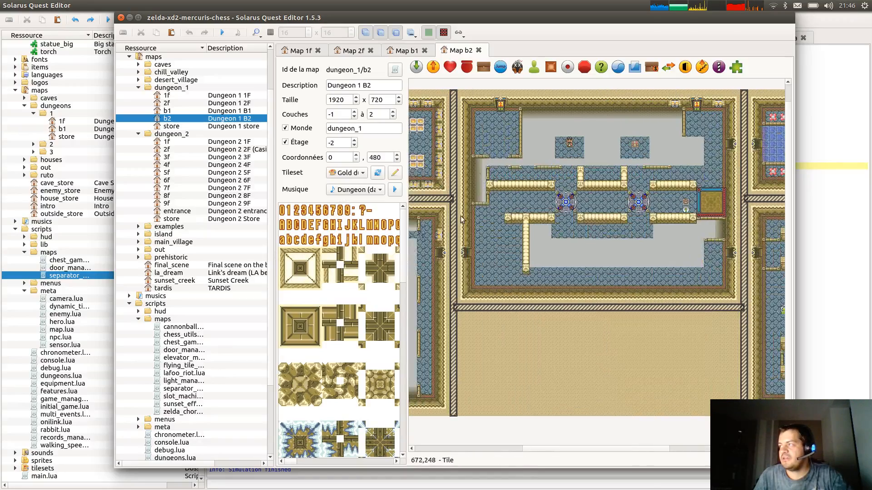
middle_click_drag(460, 217, 721, 217)
Open the dungeon_2 maps 1f, 2f and 3f and examine the doors and enemies in their rooms.
double_click(165, 141)
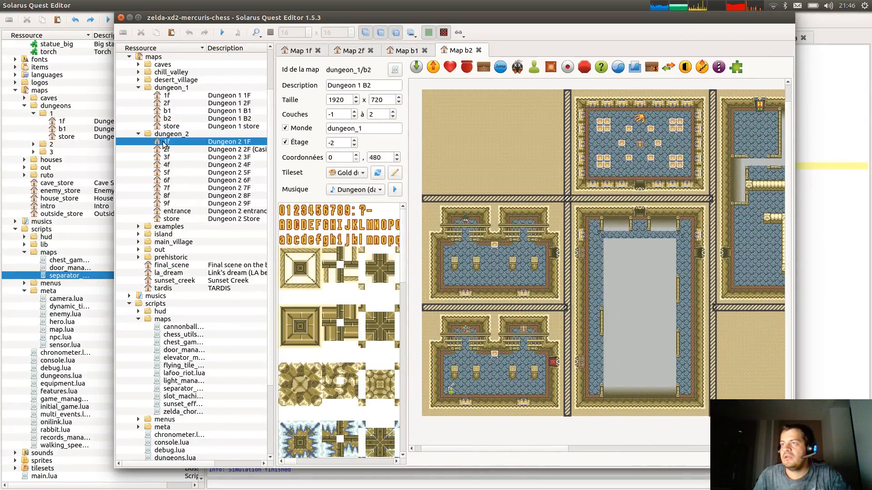
middle_click_drag(658, 232, 540, 240)
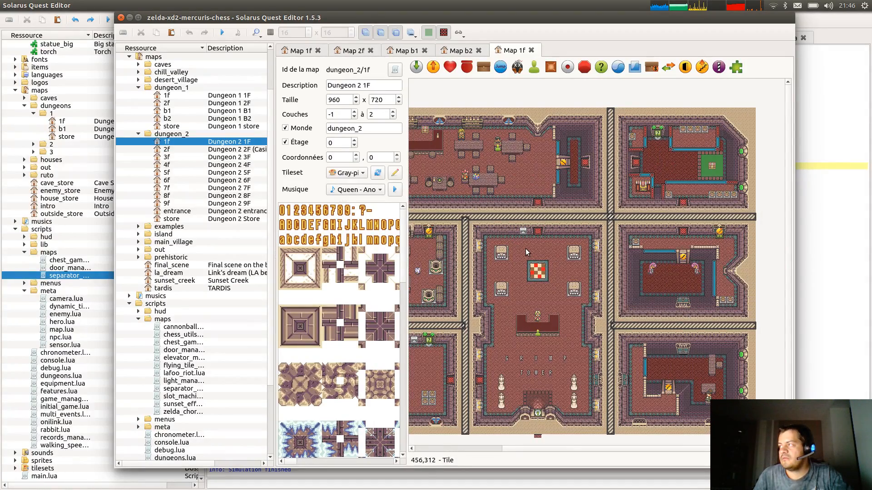
double_click(168, 150)
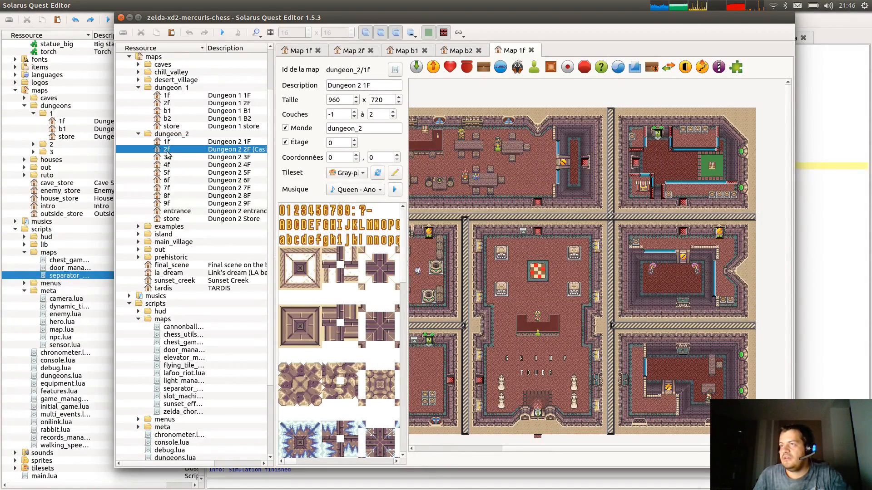
scroll(651, 263, "down", 1, "ctrl")
middle_click_drag(705, 230, 583, 235)
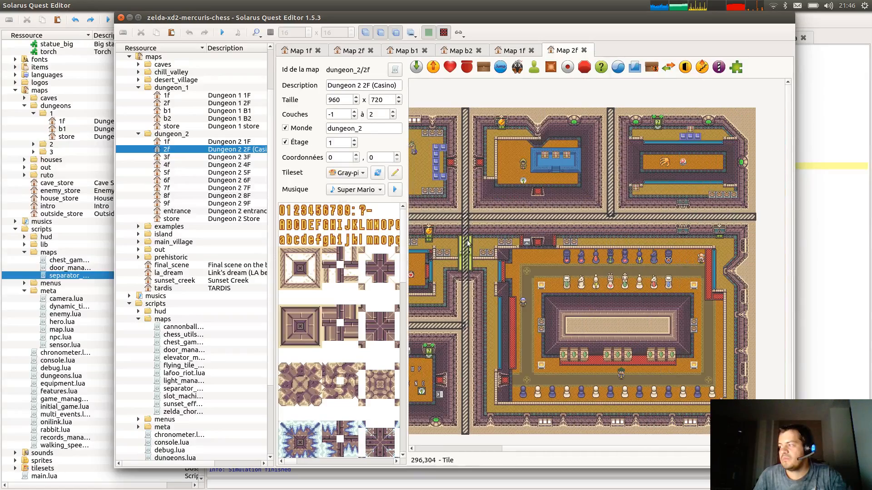
double_click(164, 157)
scroll(610, 242, "down", 1, "ctrl")
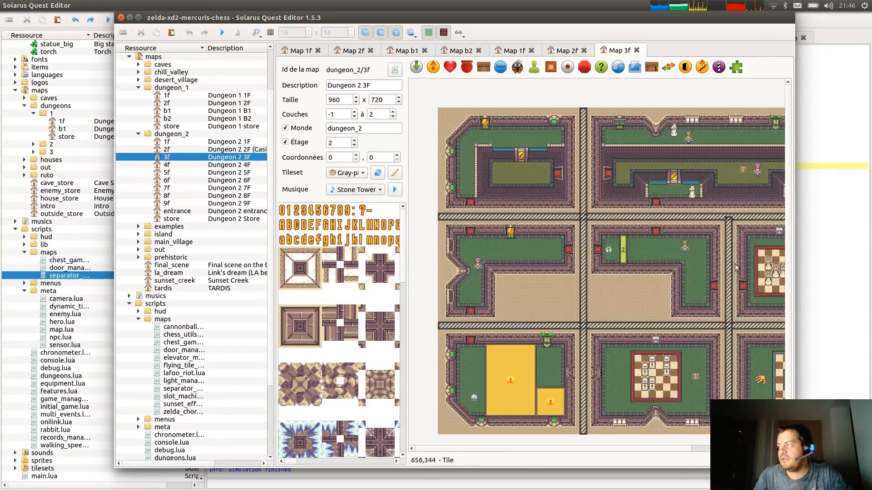
middle_click_drag(733, 263, 414, 267)
middle_click_drag(476, 251, 584, 256)
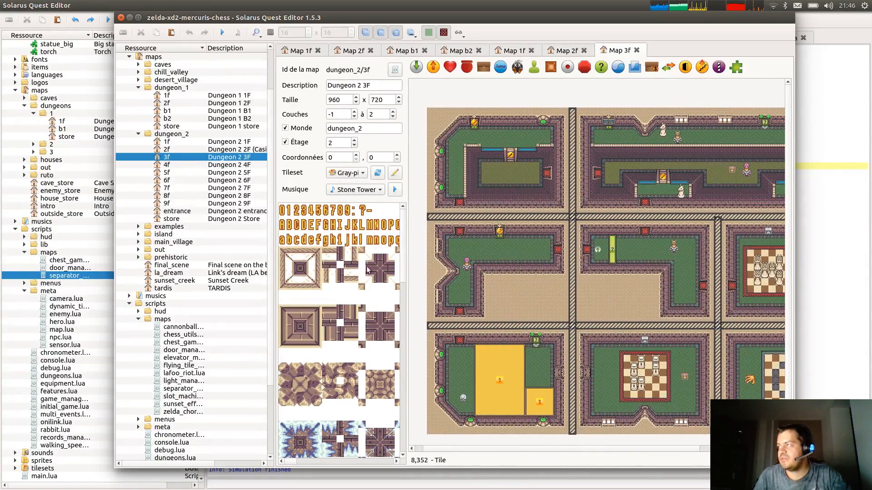
Open the dungeon_2 maps 4f, 5f and 6f and look through their rooms, doors, enemies and separators.
double_click(166, 164)
scroll(667, 279, "down", 1, "ctrl")
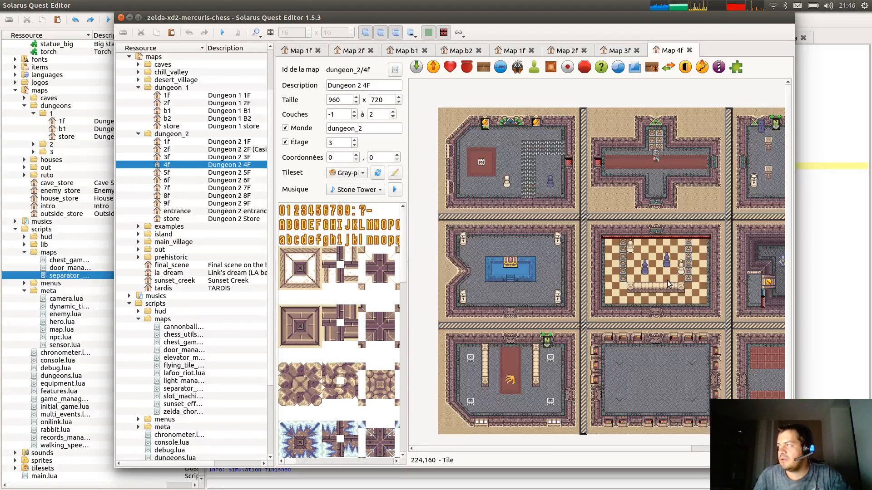
middle_click_drag(624, 281, 492, 282)
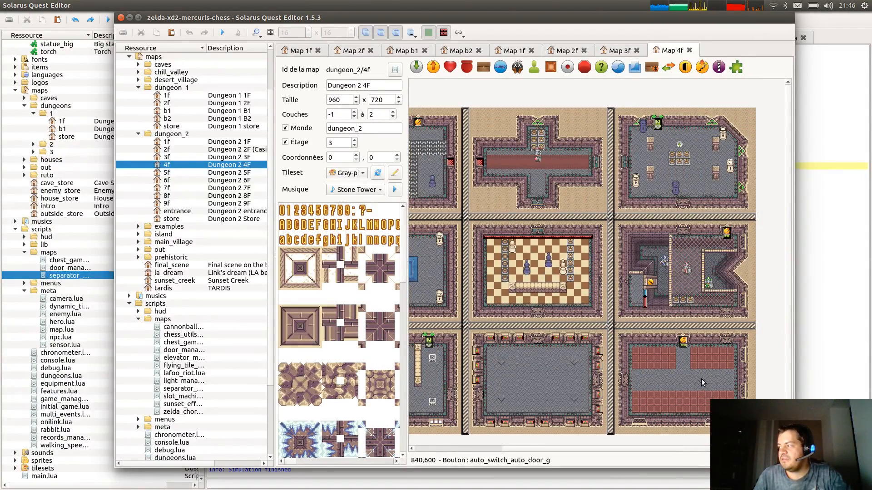
middle_click_drag(522, 376, 686, 377)
double_click(167, 173)
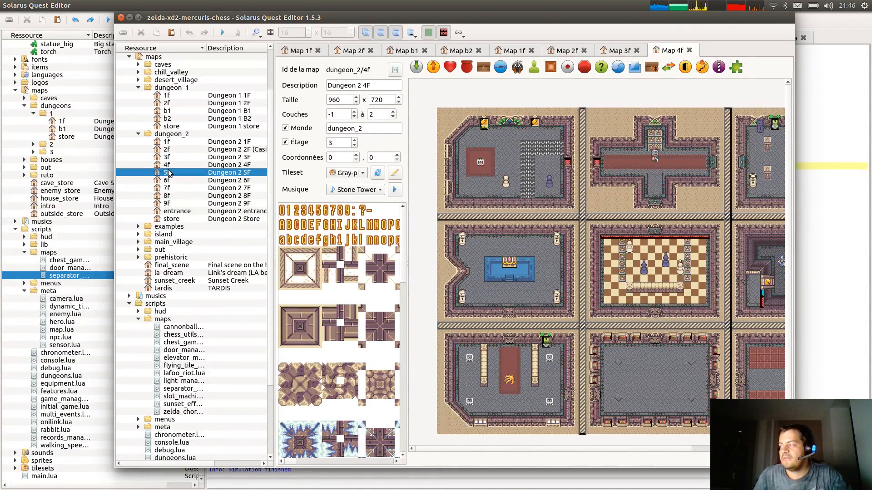
scroll(603, 286, "down", 1, "ctrl")
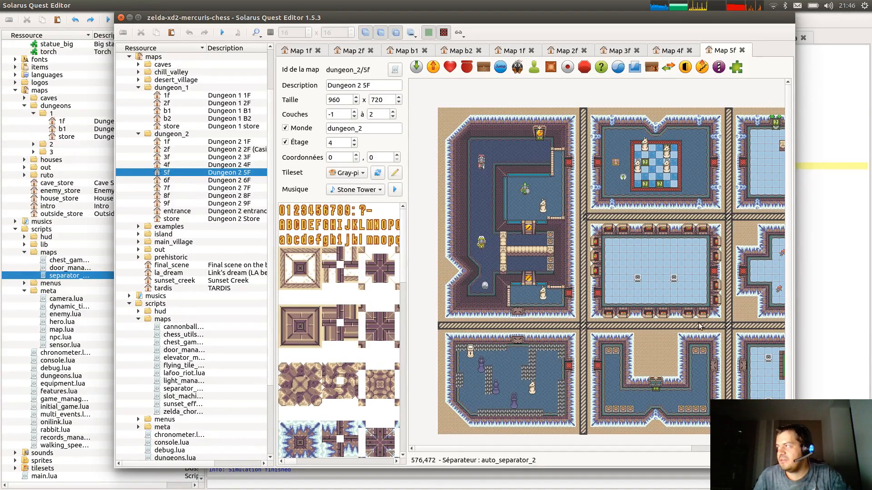
middle_click_drag(670, 321, 553, 310)
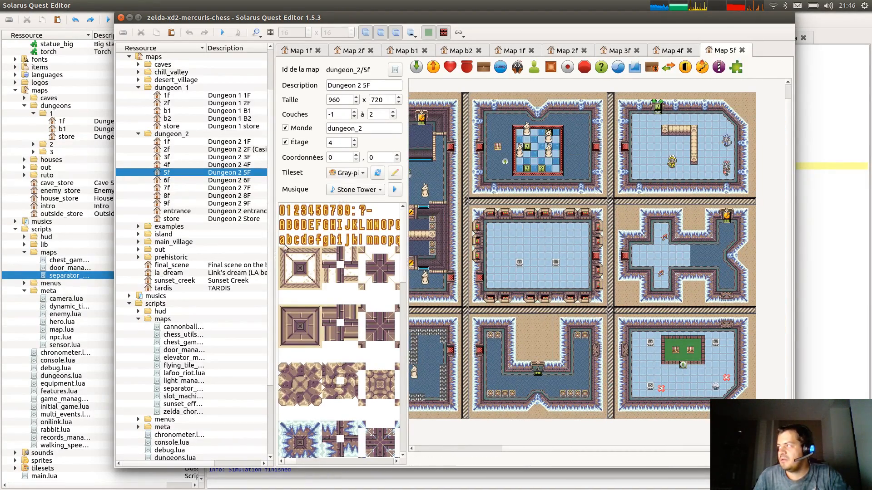
double_click(167, 180)
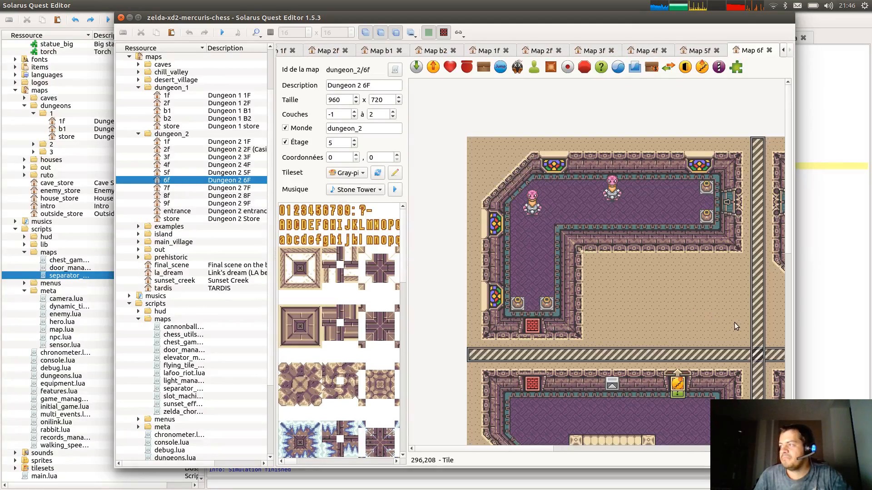
scroll(735, 323, "down", 1, "ctrl")
middle_click_drag(674, 332, 545, 329)
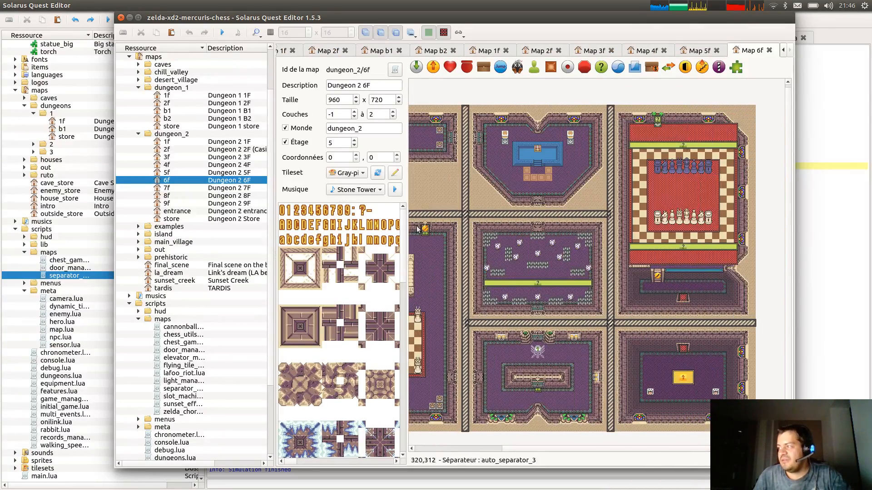
Open the dungeon_2 maps 7f, 8f and 9f and look through their rooms, doors, enemies and separators.
double_click(162, 189)
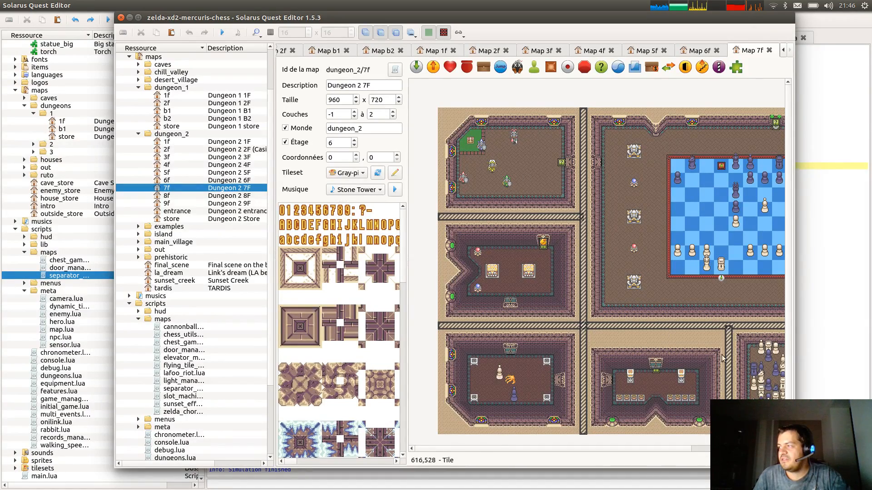
middle_click_drag(720, 355, 586, 352)
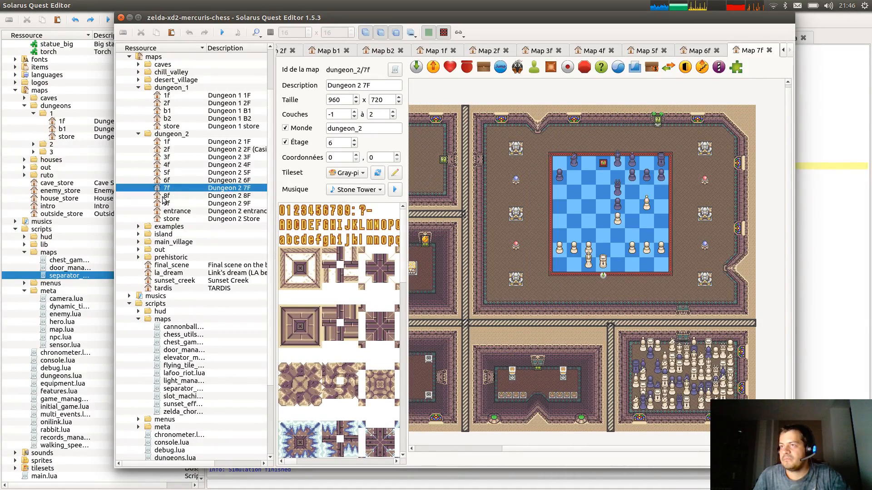
double_click(166, 196)
left_click(697, 50)
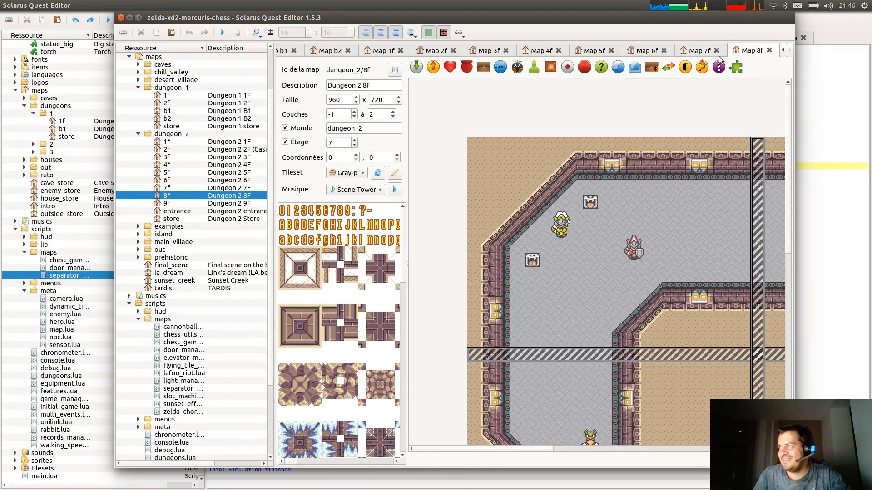
left_click(754, 50)
scroll(604, 247, "down", 2, "ctrl")
double_click(167, 203)
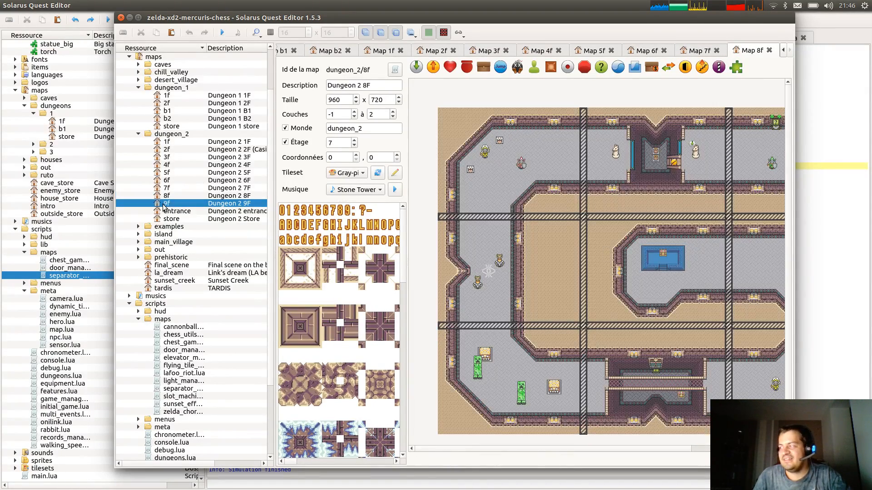
Close all open maps and the zelda-xd2-mercuris-chess quest window, returning to 1f.lua in zelda-olb-se.
key("ctrl+w")
key("ctrl+w")
key("ctrl+w")
key("ctrl+w")
key("ctrl+w")
key("ctrl+w")
key("ctrl+w")
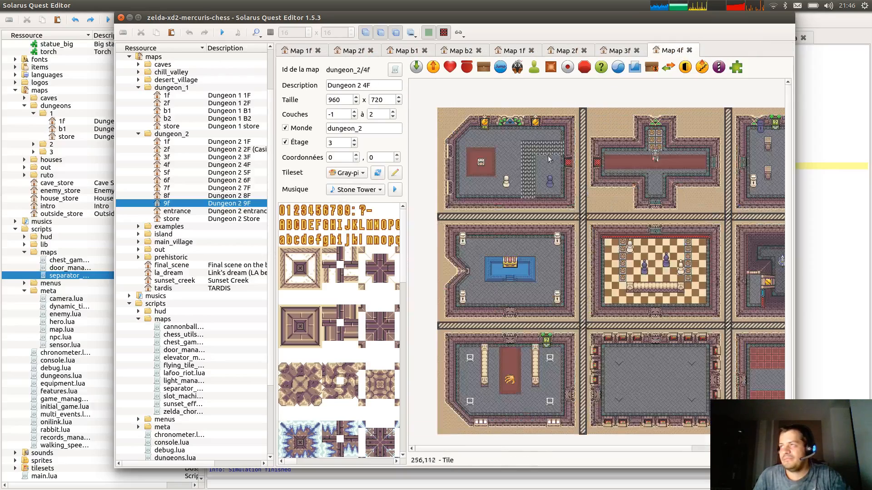
key("ctrl+w")
key("ctrl+w")
key("ctrl+w")
key("ctrl+w")
key("ctrl+w")
key("ctrl+w")
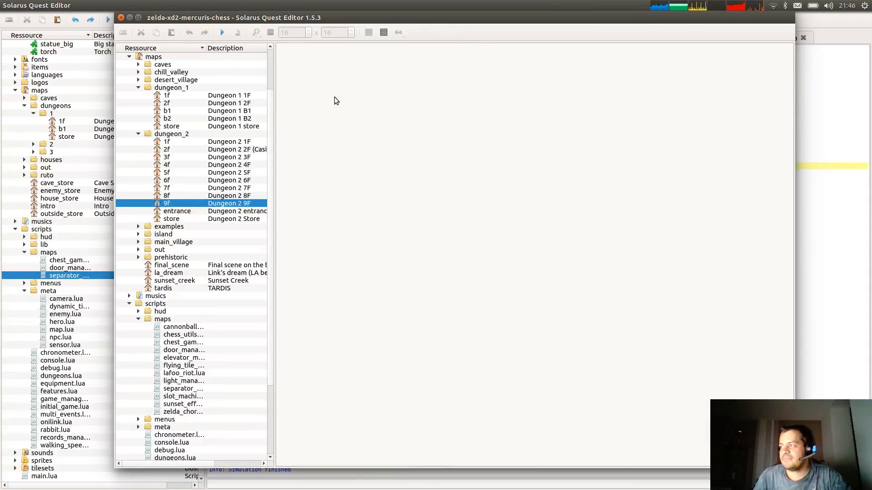
left_click(121, 18)
left_click(362, 200)
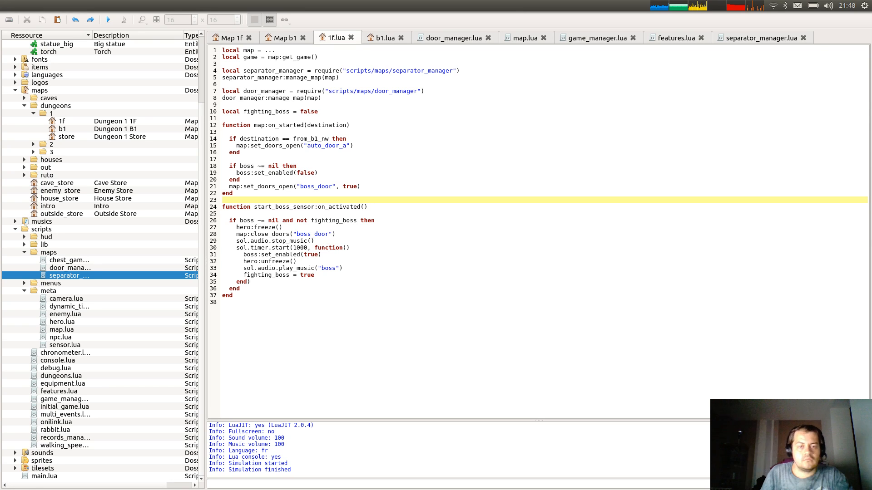
Switch to the zelda-roth-se quest, read the script of dungeon_1's 1f map for its manager setup, and close it.
left_click_drag(340, 489, 456, 155, "alt")
double_click(279, 35)
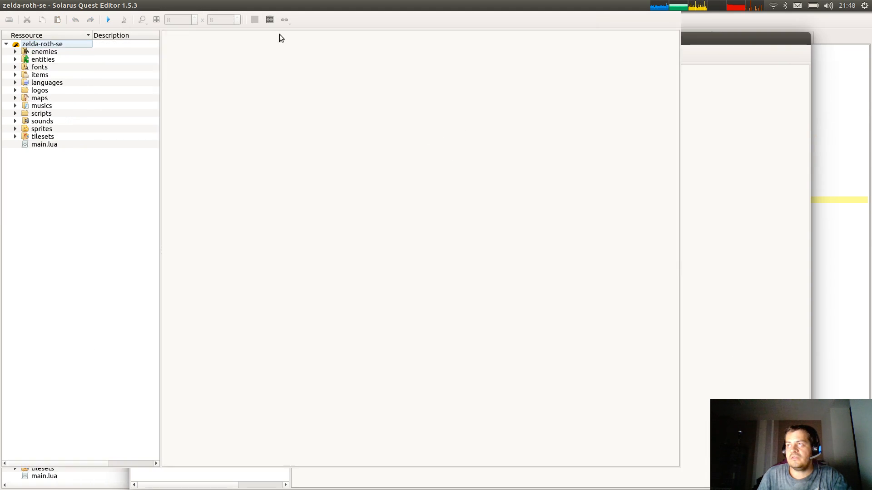
left_click(15, 98)
left_click(25, 114)
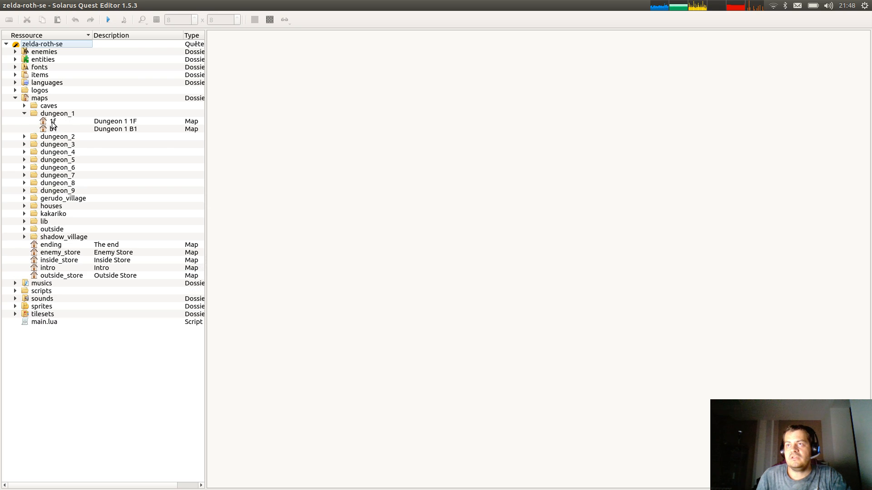
right_click(57, 121)
left_click(87, 138)
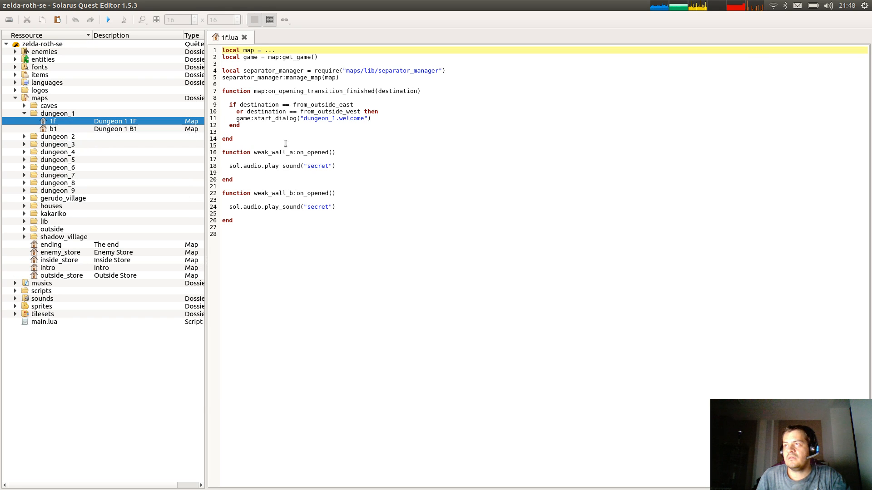
left_click_drag(281, 66, 289, 84)
left_click(289, 84)
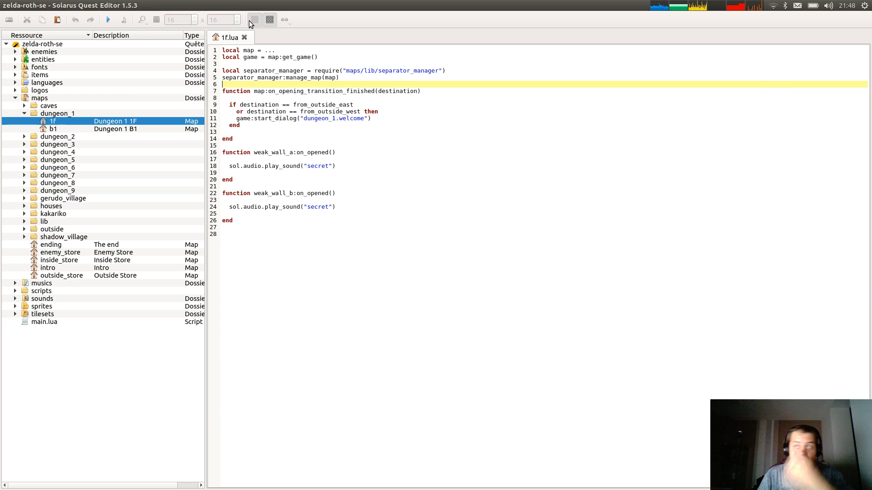
left_click(245, 37)
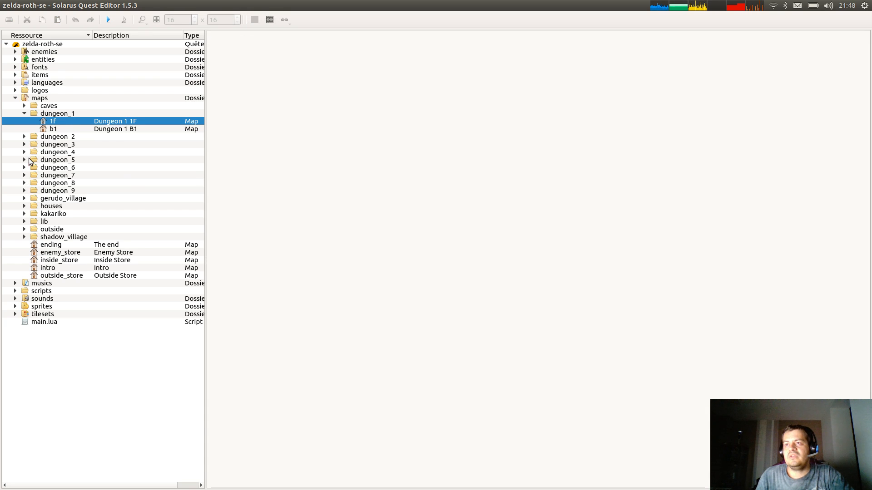
Open the dungeon_5 maps 1f and b1, examine b1's auto doors and enemies, and run the quest.
left_click(24, 160)
double_click(53, 167)
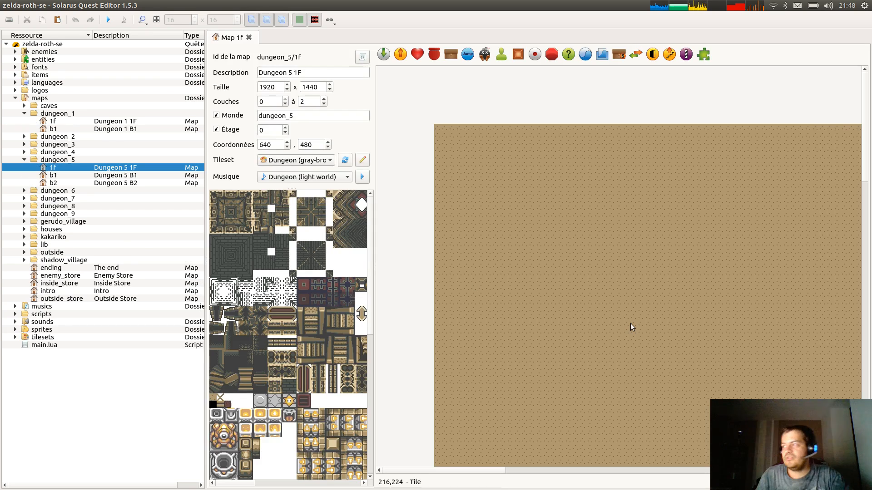
left_click(50, 177)
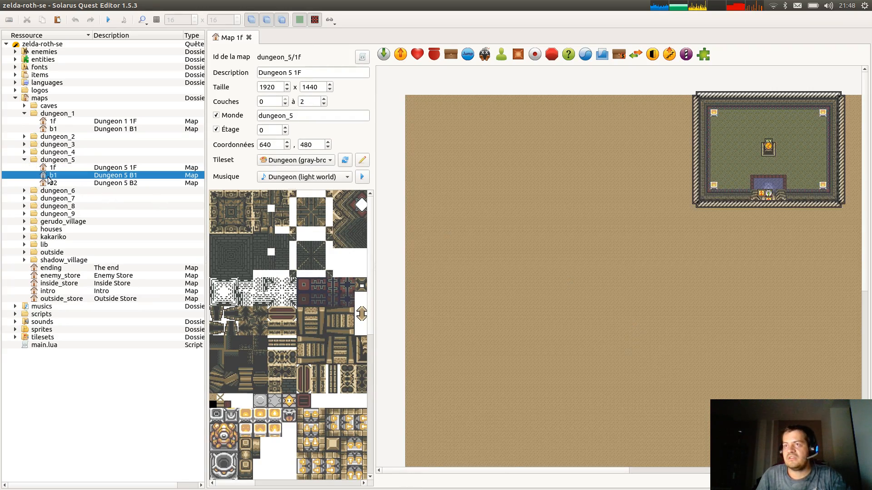
double_click(50, 178)
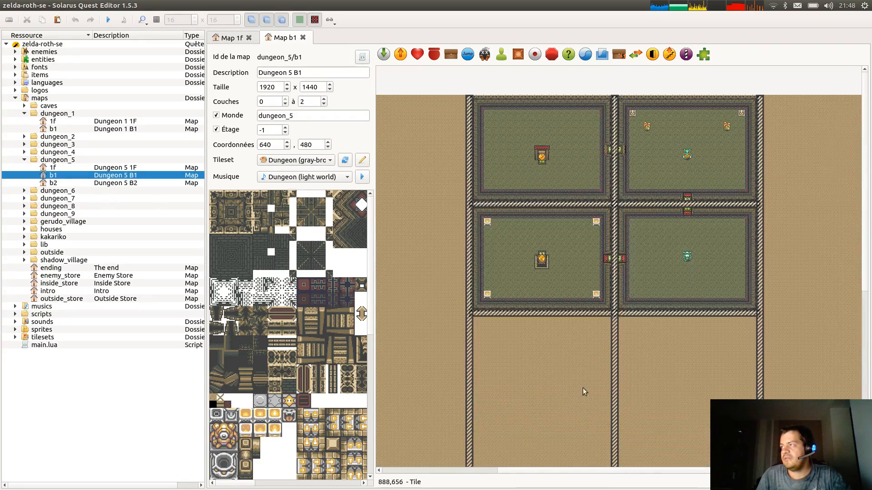
scroll(688, 121, "up", 1, "ctrl")
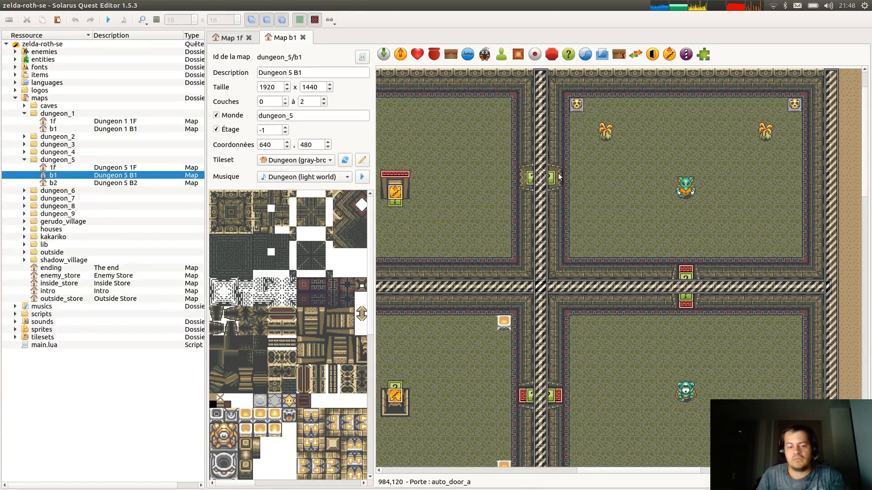
key("F5")
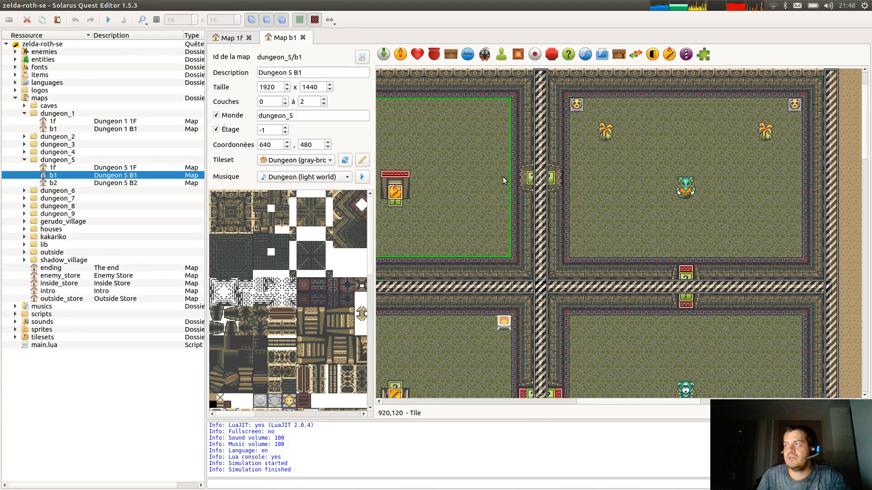
Read the order of the manager setup in the script of dungeon_5's b1 map, then close the zelda-roth-se quest window.
left_click(362, 57)
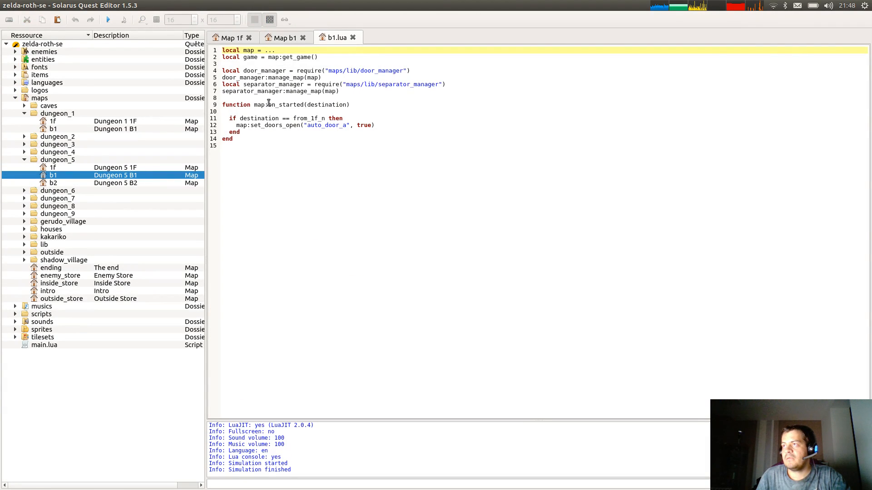
left_click_drag(254, 64, 351, 79)
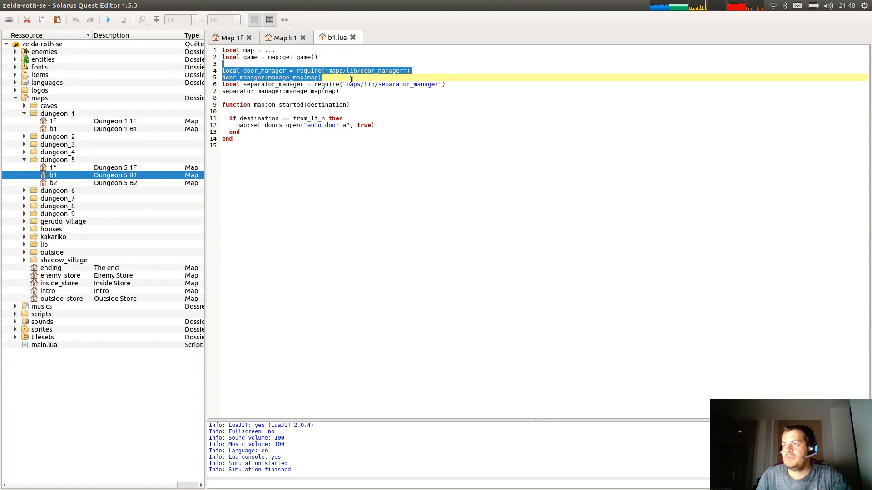
left_click(352, 79)
left_click(75, 20)
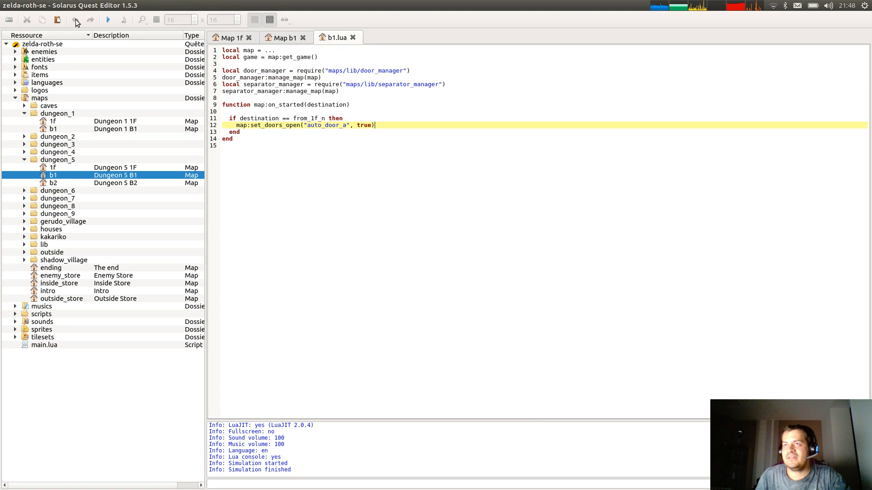
mouse_move(6, 5)
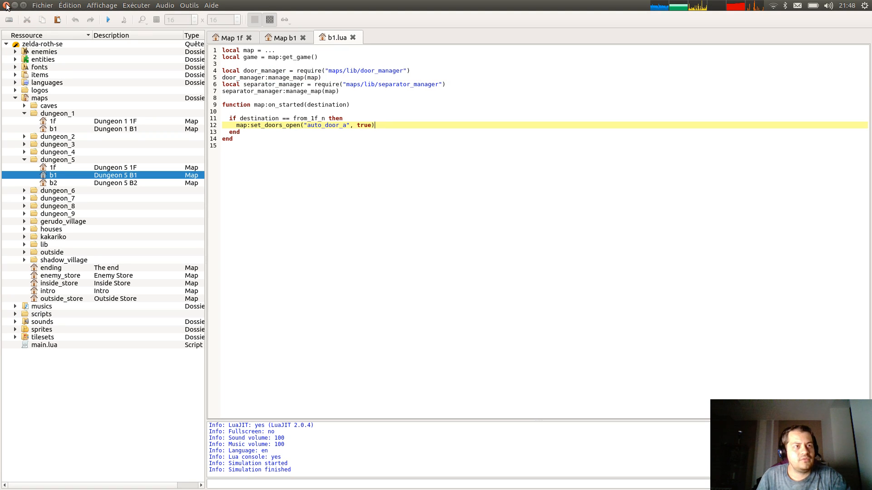
left_click(6, 5)
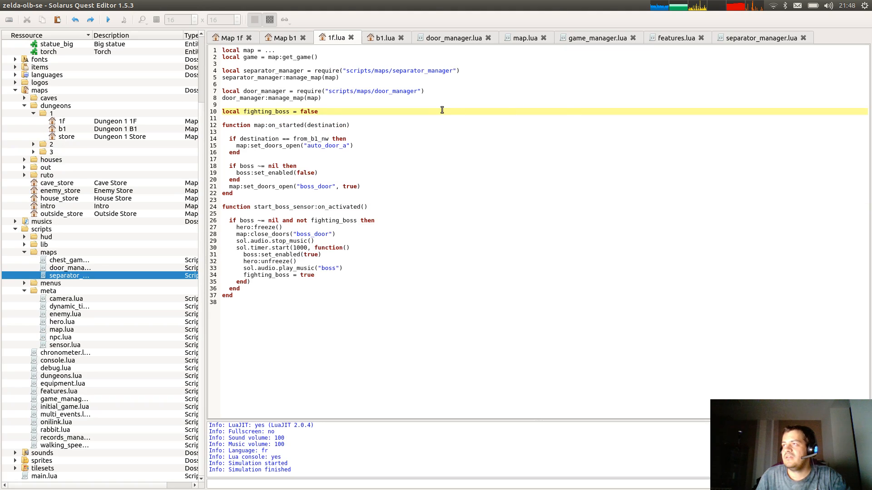
Review the manager setup in zelda-olb-se's 1f.lua and close separator_manager.lua, features.lua, game_manager.lua, map.lua and door_manager.lua.
left_click(424, 91)
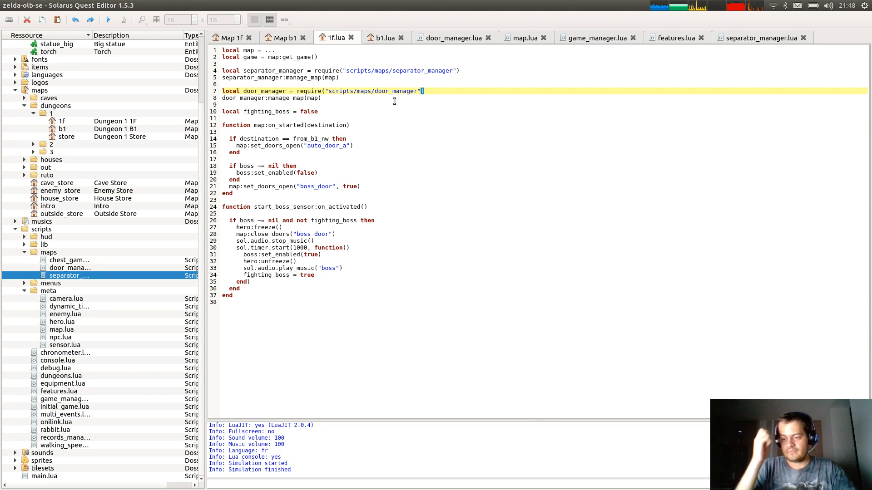
left_click(276, 64)
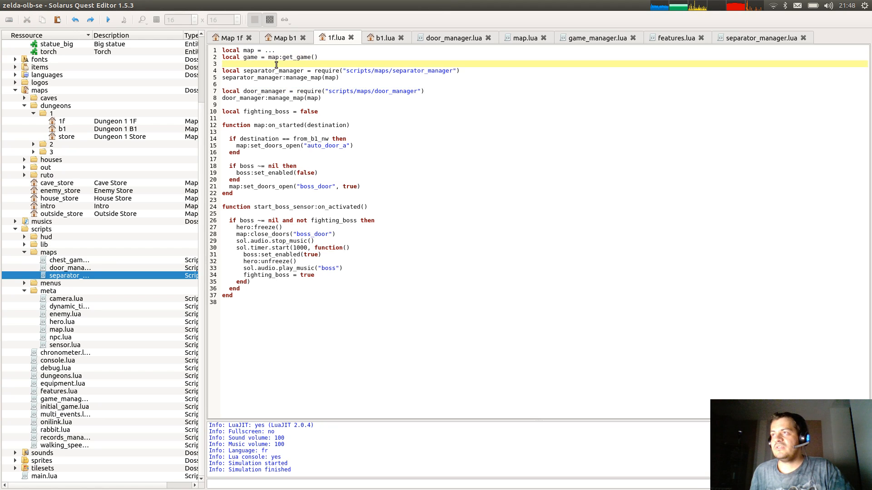
left_click_drag(276, 64, 416, 104)
left_click(415, 104)
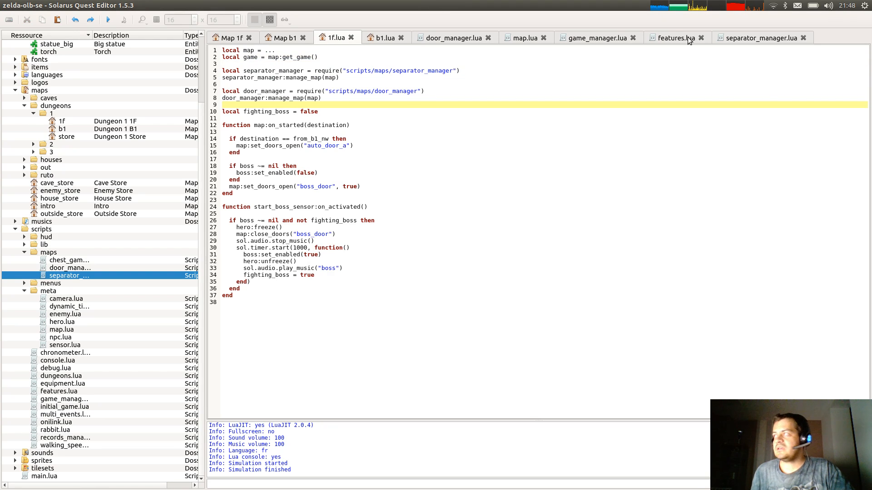
middle_click(743, 36)
middle_click(658, 39)
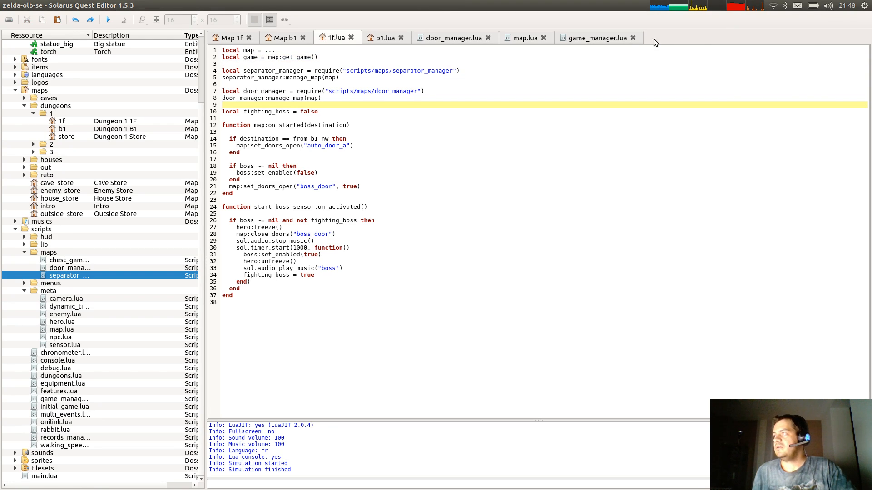
middle_click(527, 38)
middle_click(516, 36)
middle_click(480, 36)
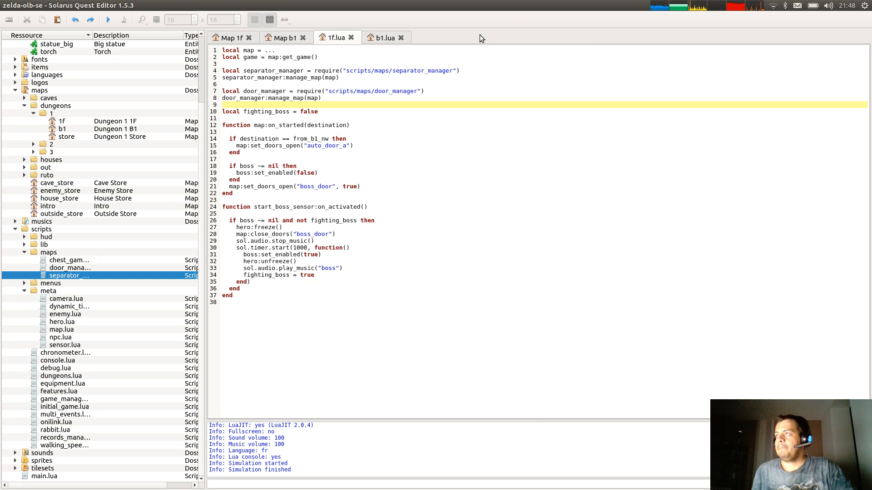
In 1f.lua, move the two door_manager setup lines directly above the separator_manager setup.
left_click(298, 83)
key("Down")
key("shift+Down")
key("shift+Down")
key("ctrl+x")
key("Up")
key("Up")
key("Up")
key("ctrl+v")
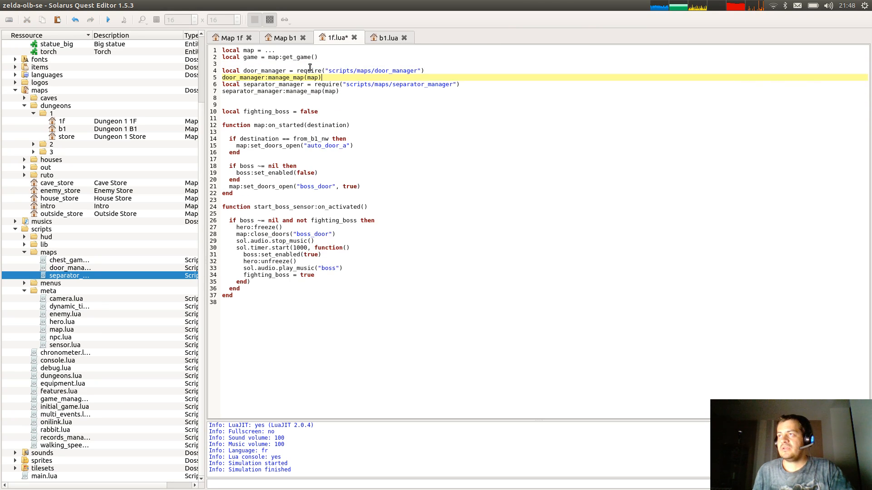
Remove the surplus blank line below the separator_manager setup in 1f.lua and save the script.
left_click(339, 93)
key("Down")
key("BackSpace")
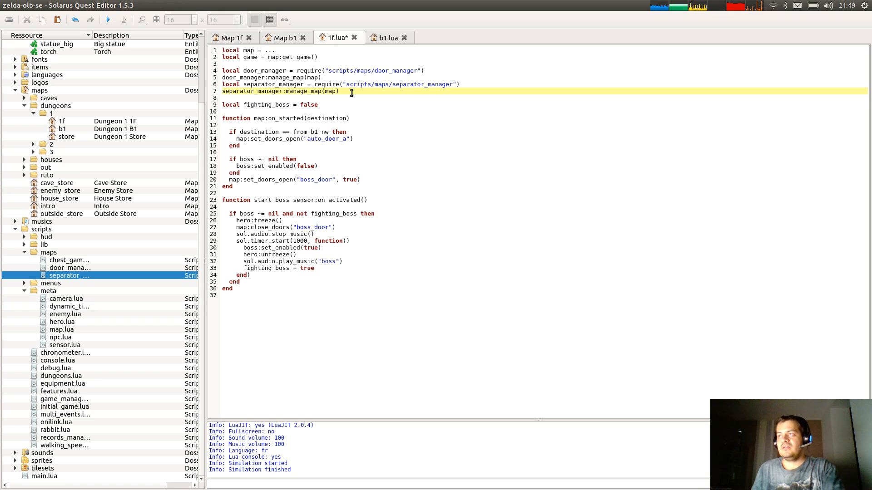
left_click(328, 64)
key("shift+Down")
key("shift+Down")
key("shift+Down")
key("shift+Down")
key("shift+Down")
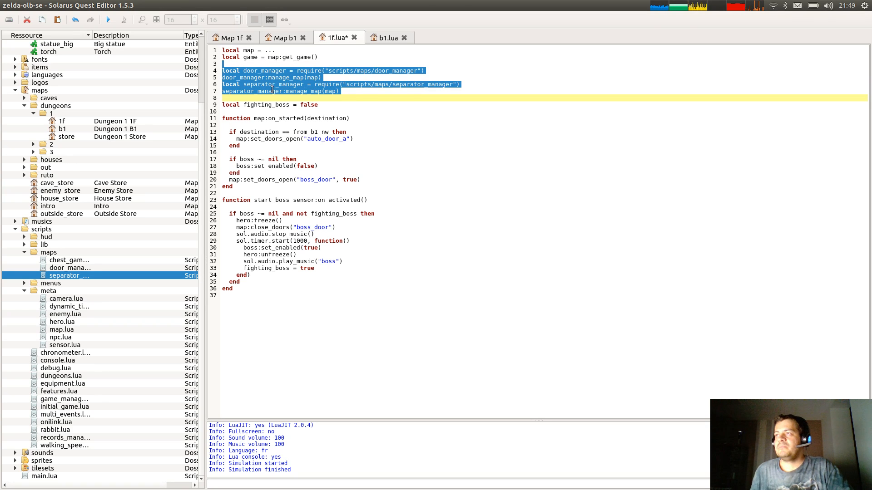
key("ctrl+s")
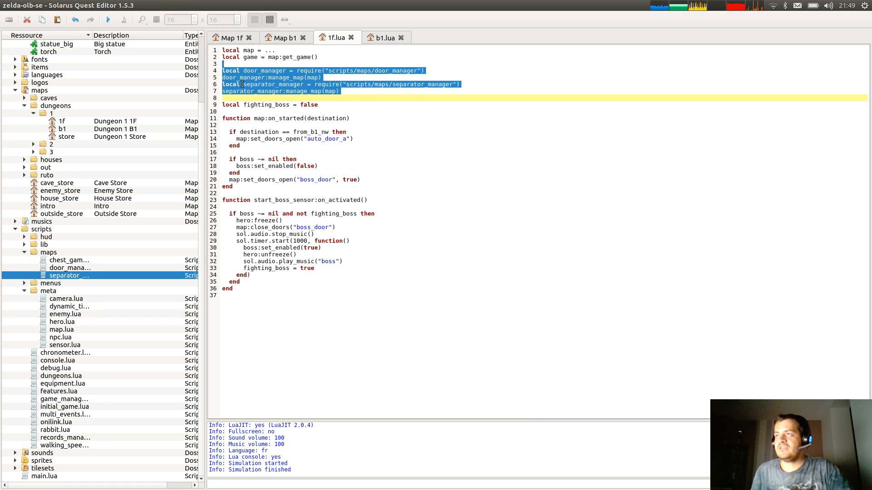
key("Up")
key("Up")
key("Up")
key("Up")
key("Up")
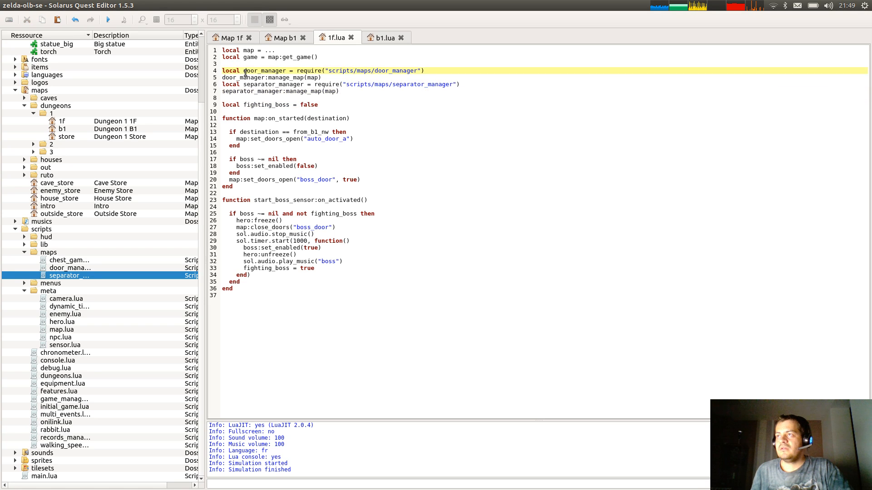
left_click_drag(251, 60, 260, 96)
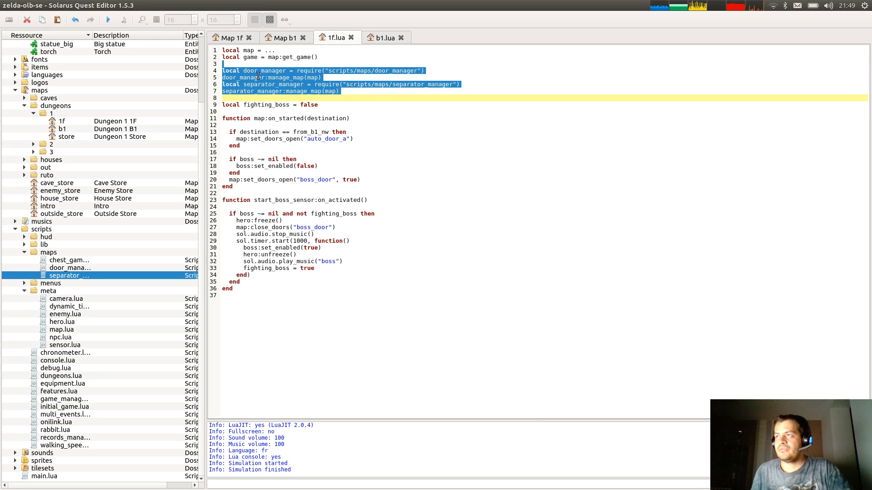
left_click(264, 96)
In dungeon 1's b1.lua, move the door_manager setup lines directly above the separator_manager setup and save the script.
key("ctrl+Tab")
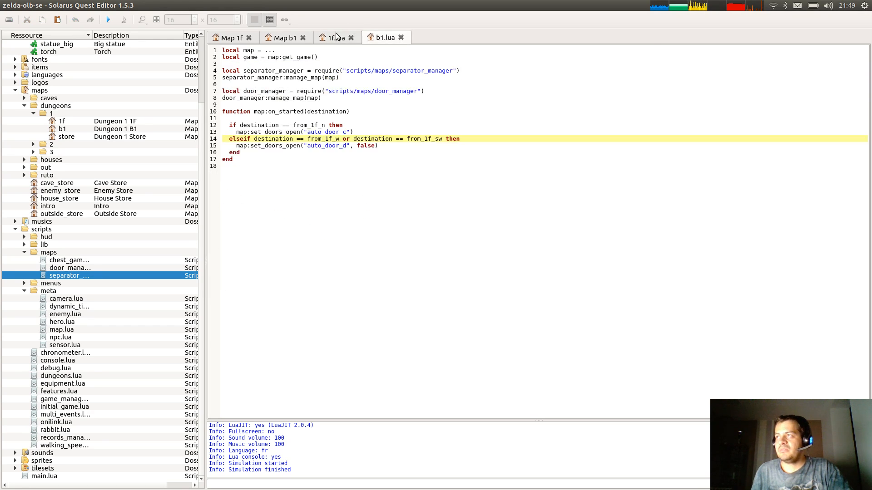
left_click_drag(268, 84, 269, 105)
key("ctrl+x")
left_click(275, 65)
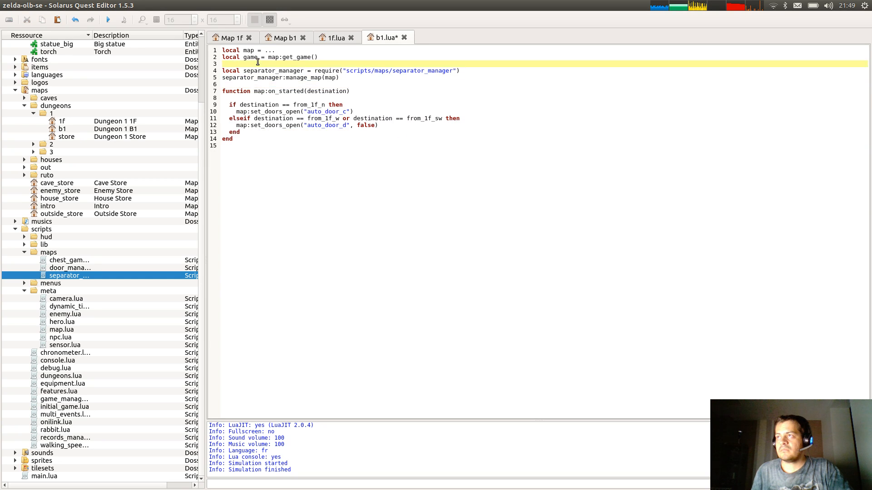
key("ctrl+v")
key("BackSpace")
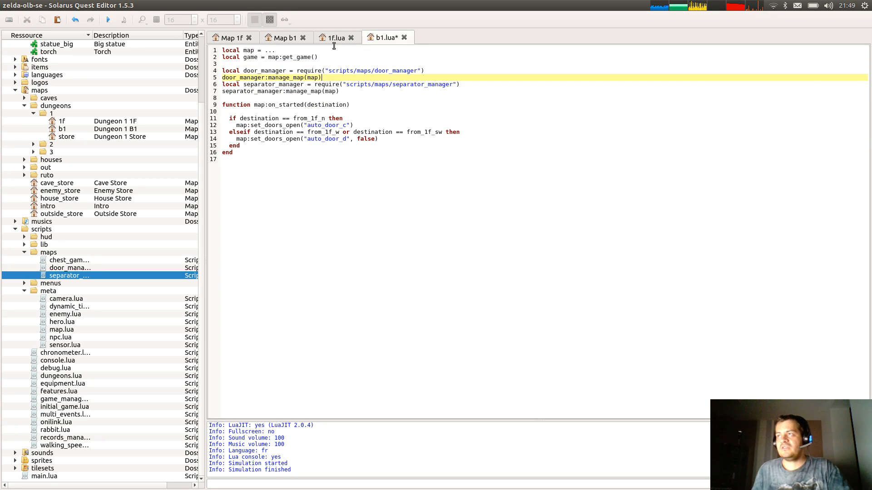
key("ctrl+s")
Copy the reordered manager setup from dungeon 1's b1.lua over the manager setup in dungeon 2's 1f map script and save.
left_click_drag(275, 64, 282, 96)
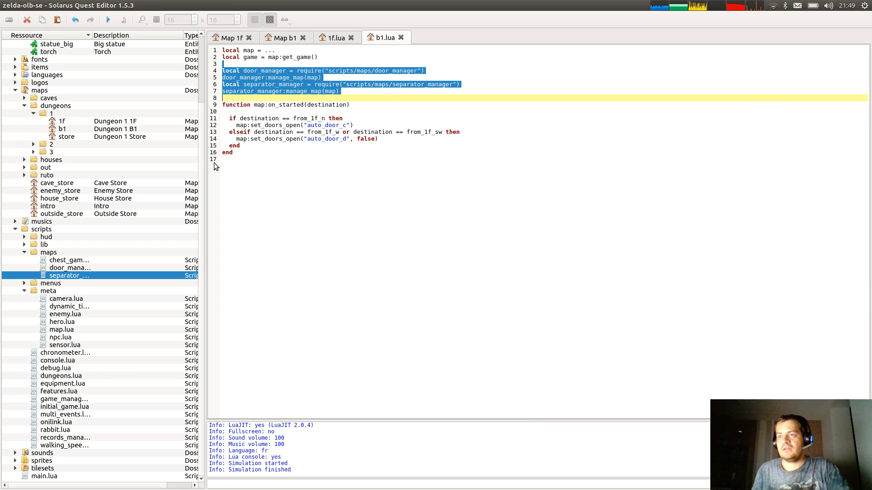
left_click(33, 151)
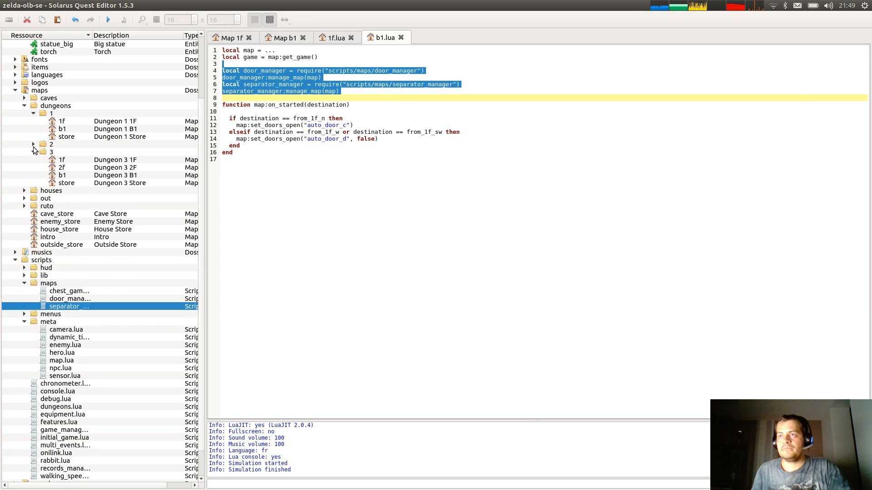
left_click(33, 144)
right_click(60, 153)
left_click(86, 168)
left_click_drag(256, 65, 256, 107)
key("ctrl+v")
Replace the manager setup in dungeon 2's b1 map script with the copied door-manager-first block.
right_click(64, 161)
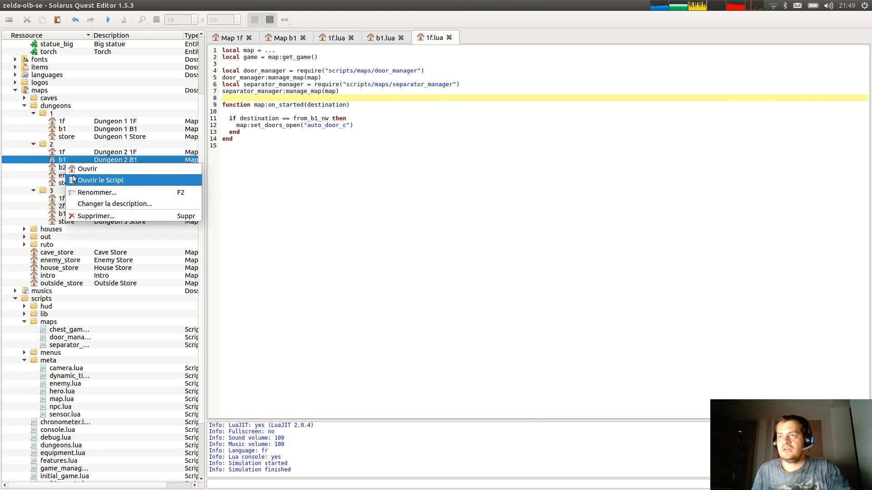
left_click(87, 176)
left_click_drag(236, 67, 247, 98)
left_click(247, 64)
left_click_drag(247, 64, 266, 108)
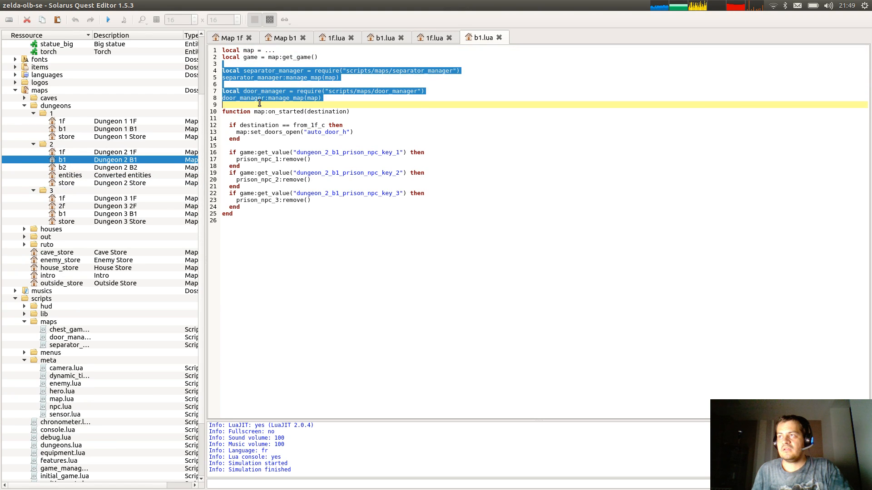
key("ctrl+v")
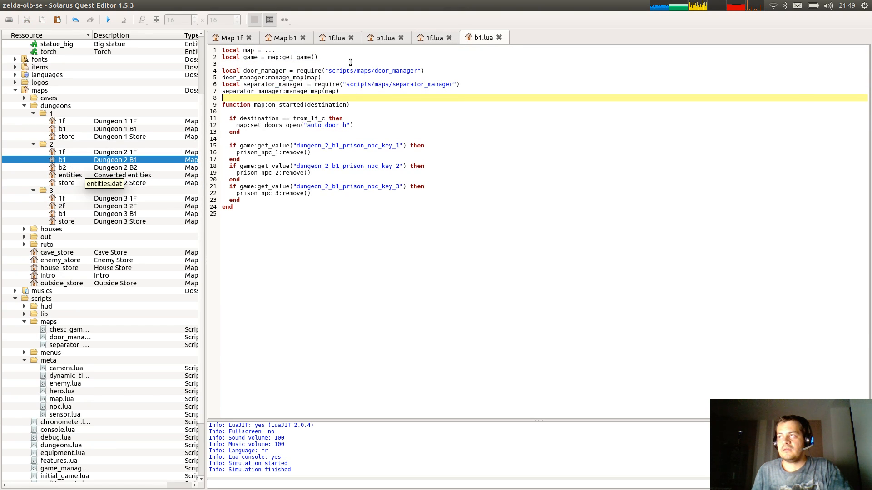
key("ctrl+z")
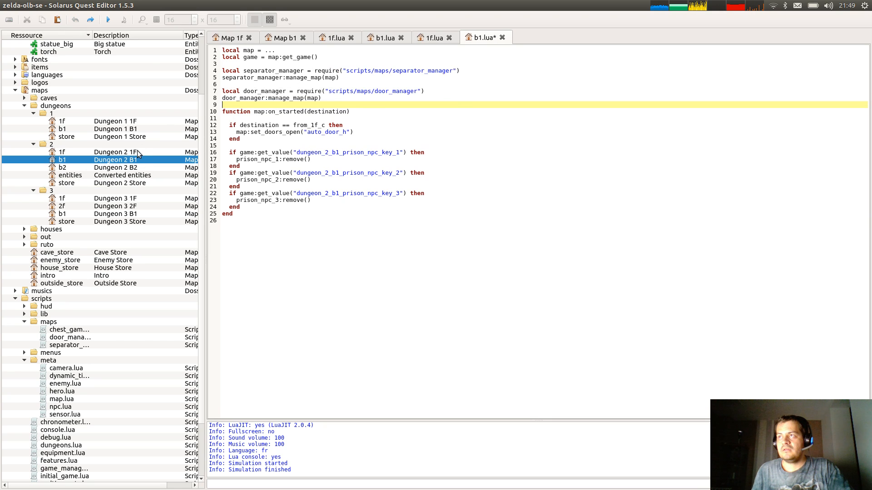
key("ctrl+shift+z")
Replace the manager setup in dungeon 2's b2 map script with the copied block and save.
right_click(59, 168)
left_click(91, 182)
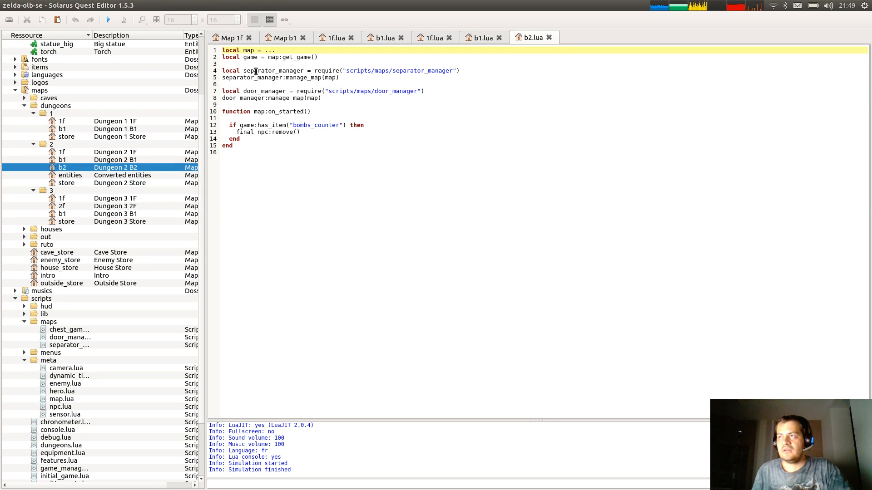
left_click_drag(223, 71, 261, 99)
key("ctrl+v")
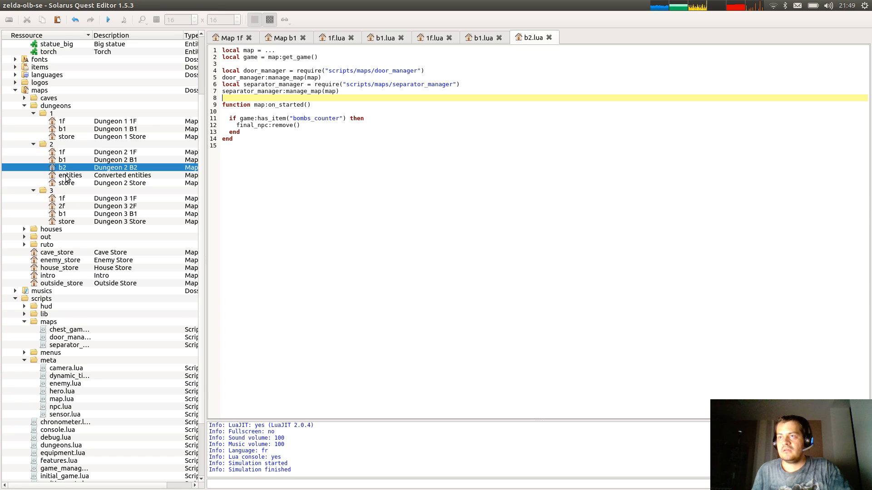
Replace the manager setup in dungeon 3's 1f map script with the copied block and save.
right_click(60, 201)
left_click(91, 215)
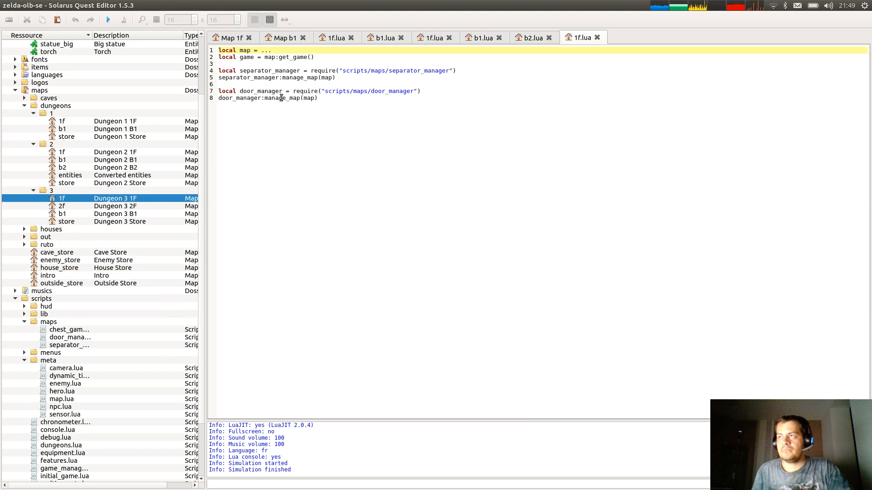
left_click_drag(246, 66, 278, 153)
key("ctrl+v")
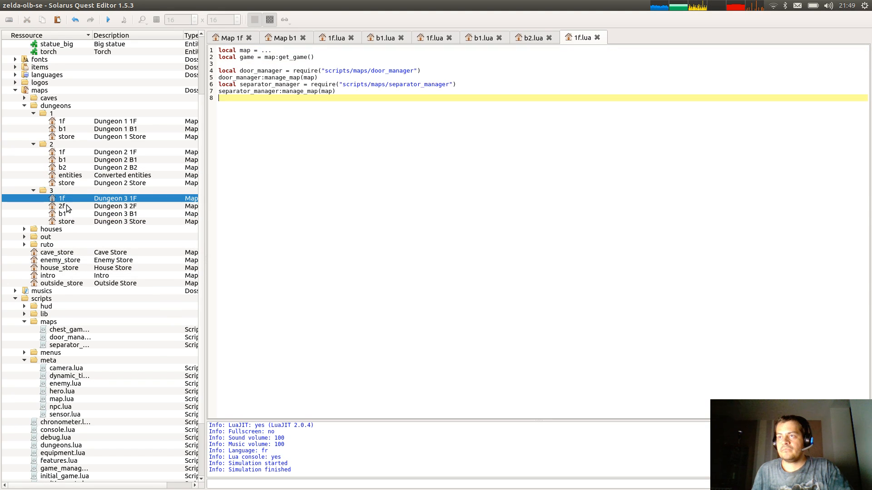
In dungeon 3's 2f map script, replace the separator_manager setup with the copied door_manager and separator_manager block, and save.
right_click(66, 208)
left_click(90, 222)
left_click_drag(253, 66, 264, 82)
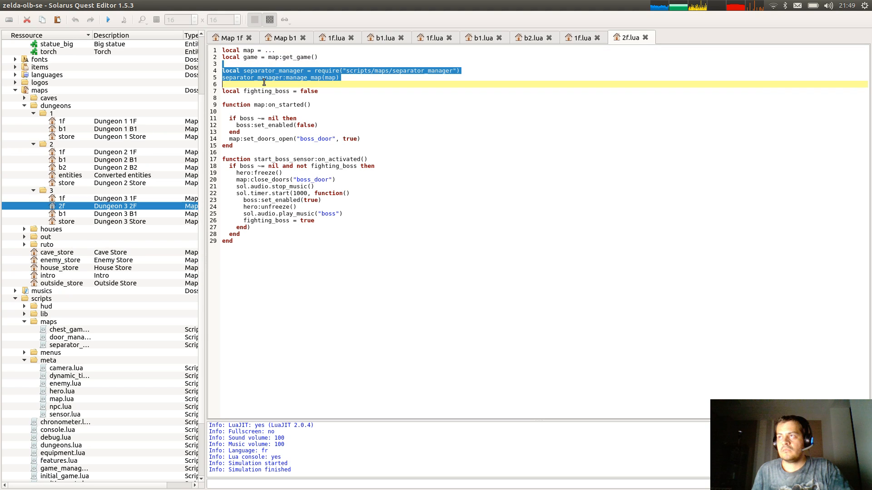
key("ctrl+v")
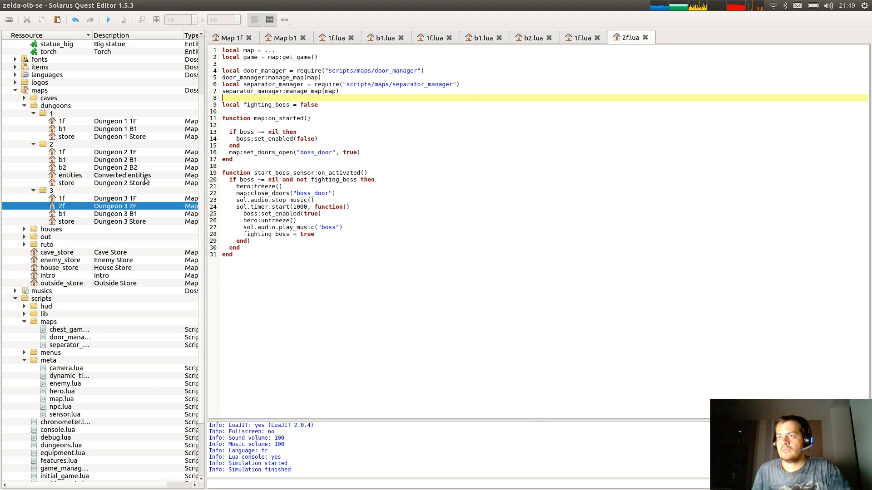
Paste the copied block over the manager setup in dungeon 3's b1 map script, save it and close all open files.
right_click(64, 216)
left_click(91, 231)
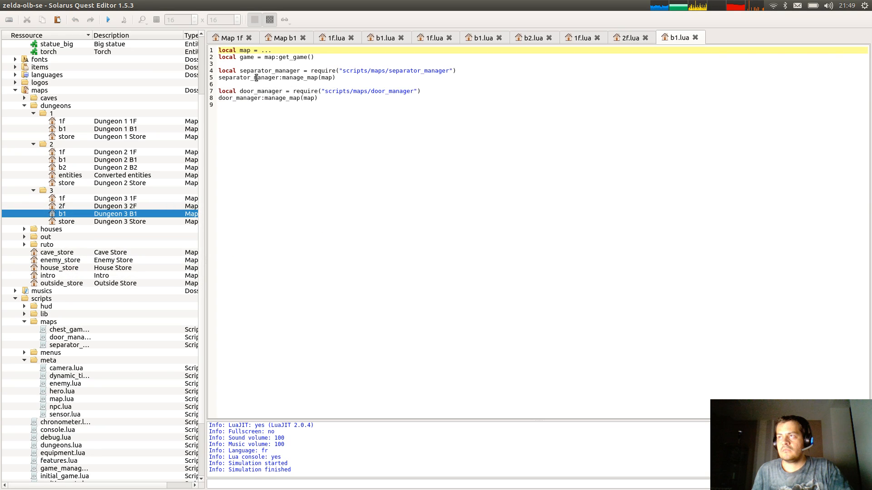
left_click_drag(219, 70, 274, 170)
key("ctrl+v")
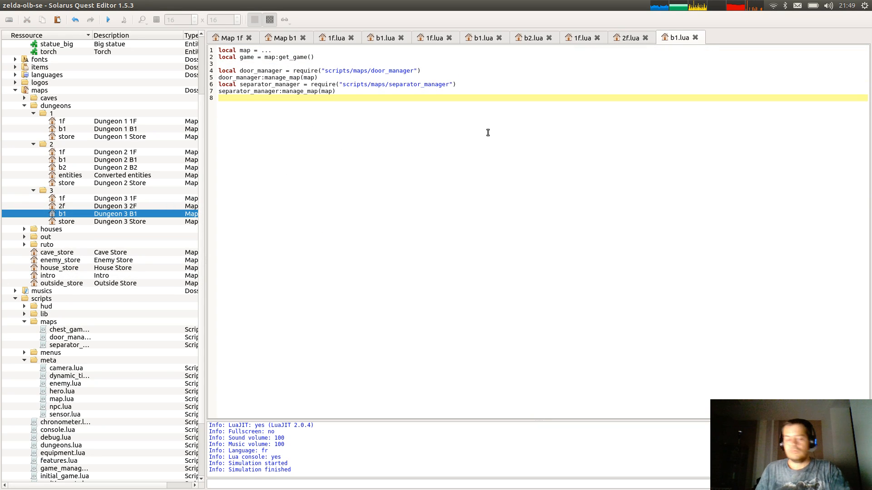
key("ctrl+shift+w")
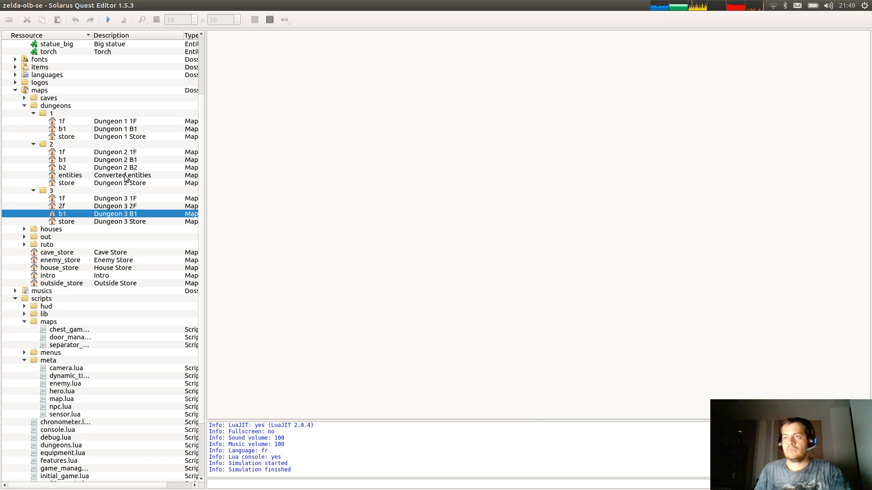
Open dungeon 1's 1F map, run the quest, and defeat the enemy east of the entrance to test the door beyond it.
double_click(55, 122)
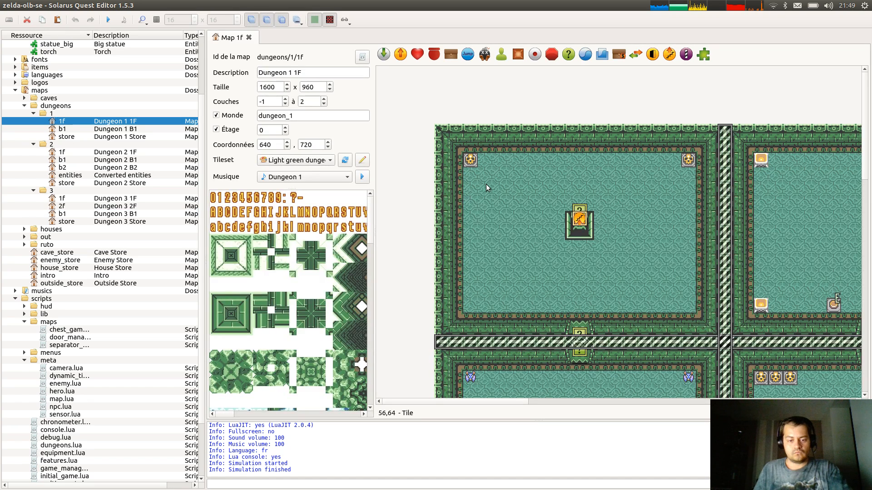
key("F5")
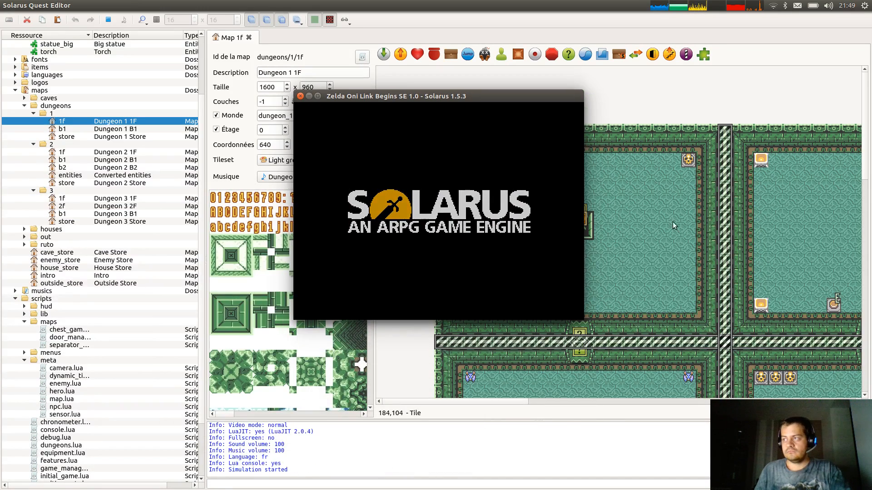
key("Up")
key("Right")
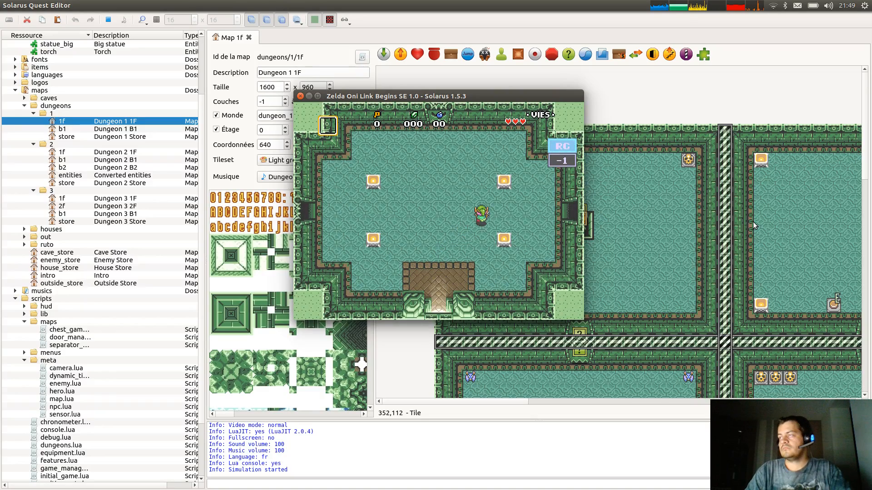
key("Right")
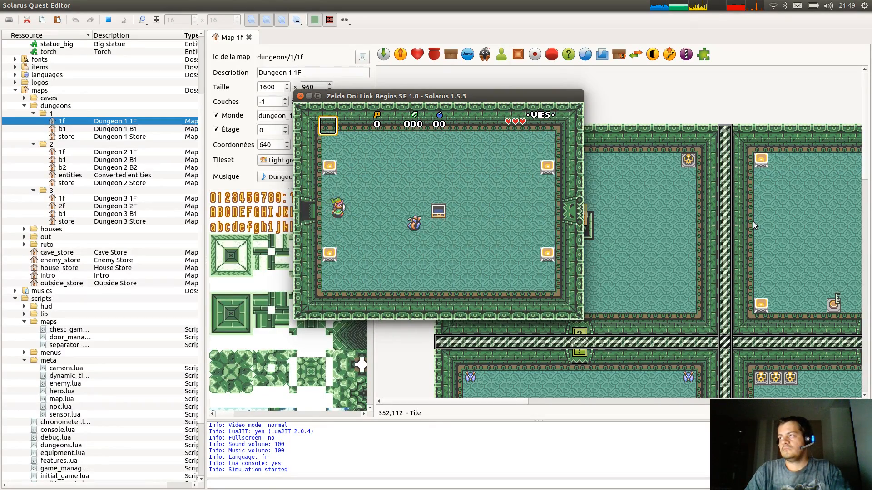
key("Right")
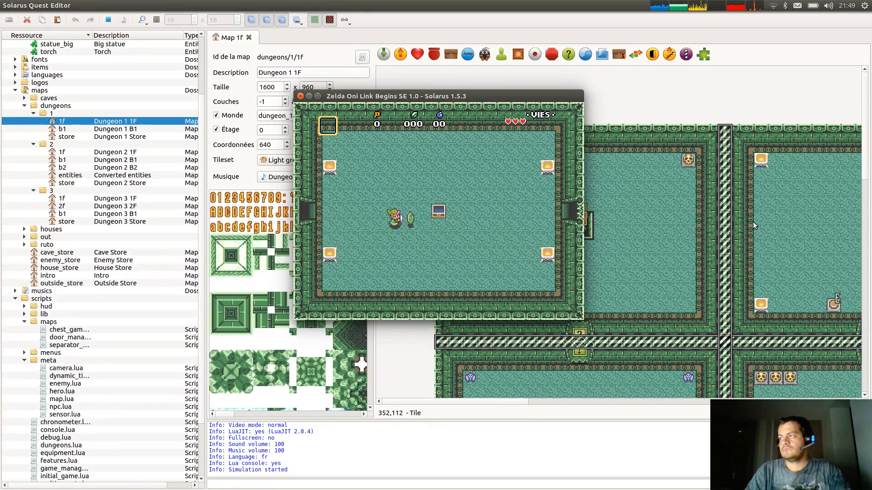
key("Right")
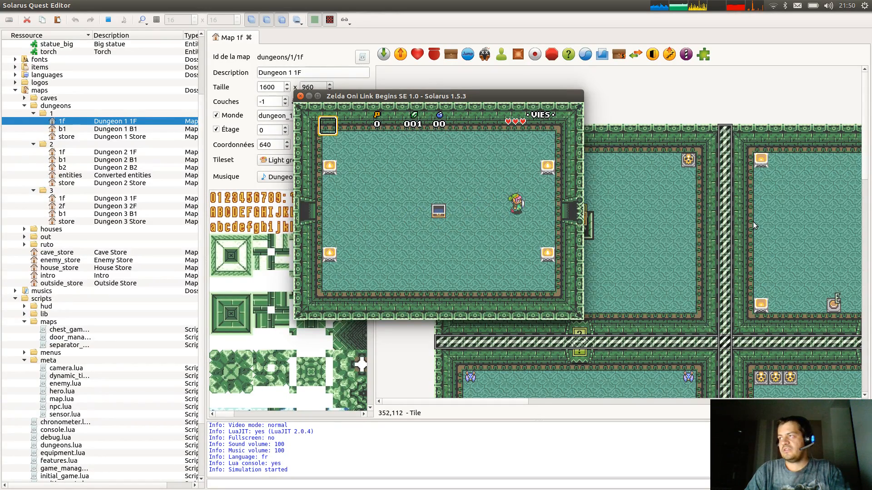
key("Right")
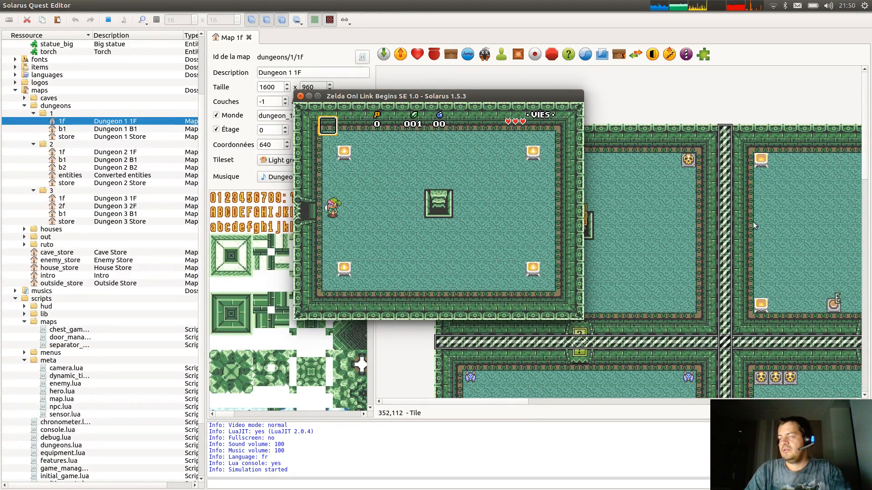
Walk back west into the enemy room and defeat the enemy again to check the doors on re-entry.
key("Left")
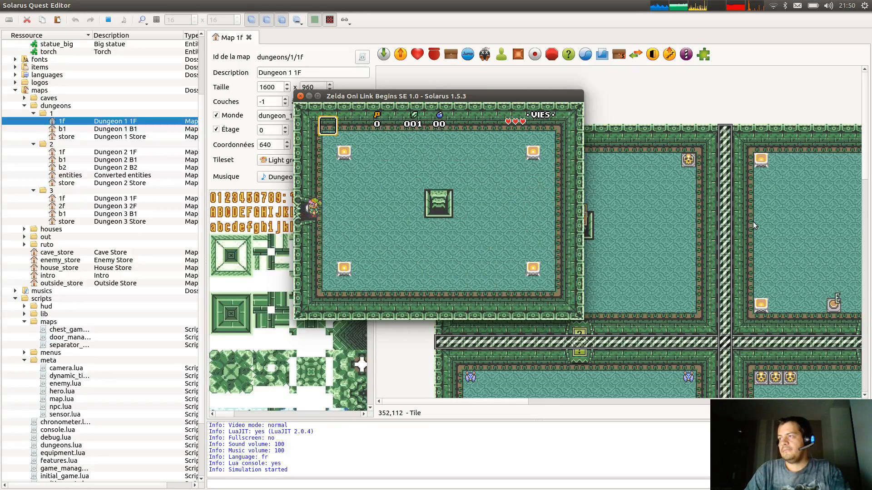
key("Left")
key("Down")
key("c")
key("Up")
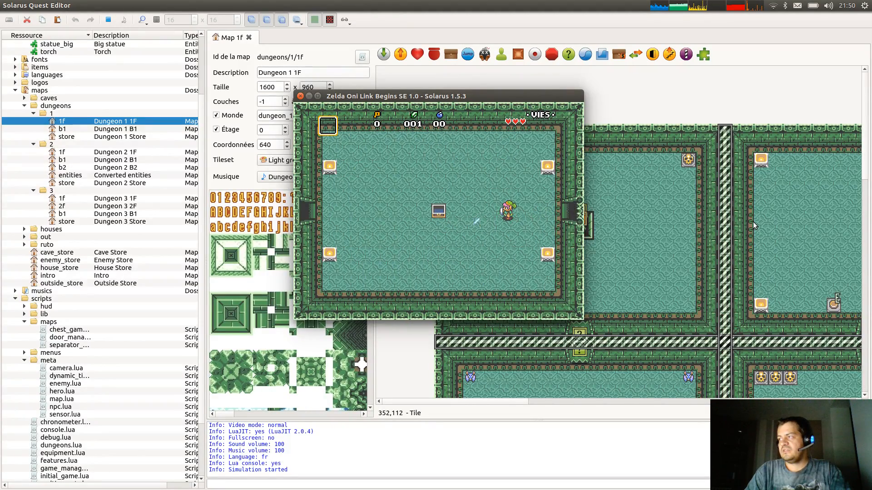
key("Right")
key("Right")
key("Left")
key("Right")
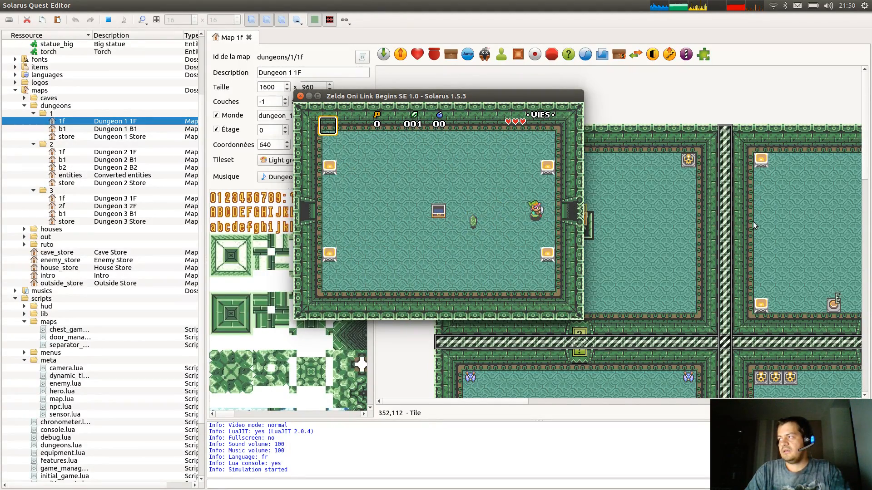
Leave the enemy room eastward, come back in and defeat the enemy once more to retest its doors.
key("Right")
key("Left")
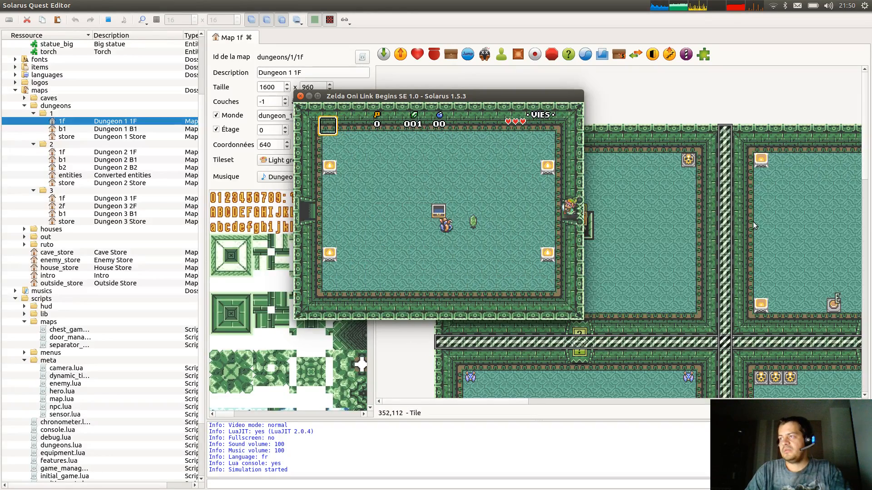
key("Up")
key("Left")
key("Up")
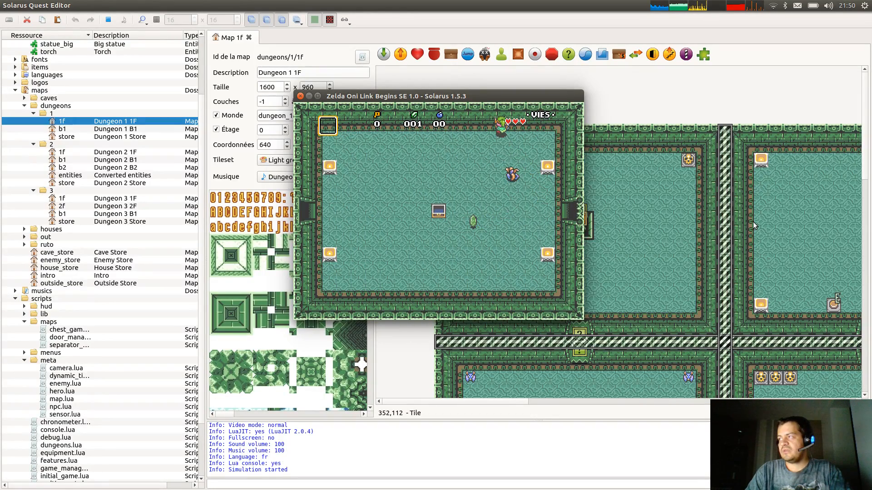
key("Down")
key("c")
key("Left")
key("Down")
key("Right")
key("Down")
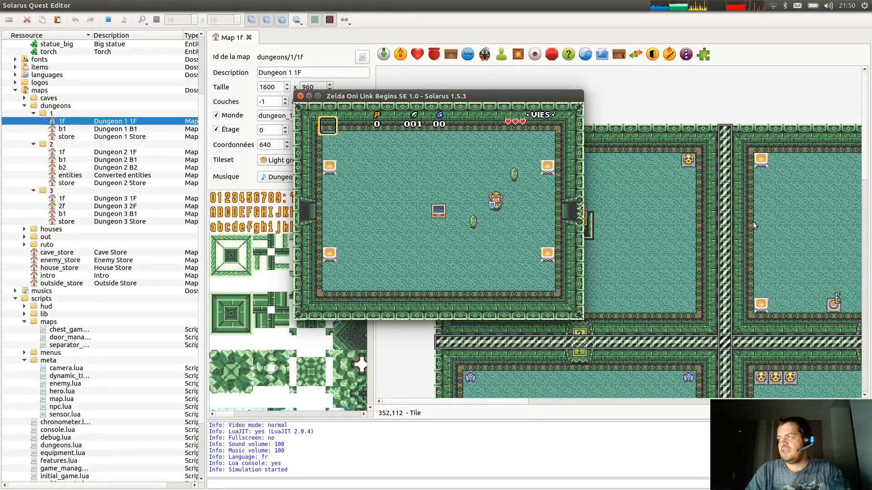
Collect the dropped rupee below the room's center line and walk the hero around the enemy room between its two doors.
key("Right")
key("Down")
key("Left")
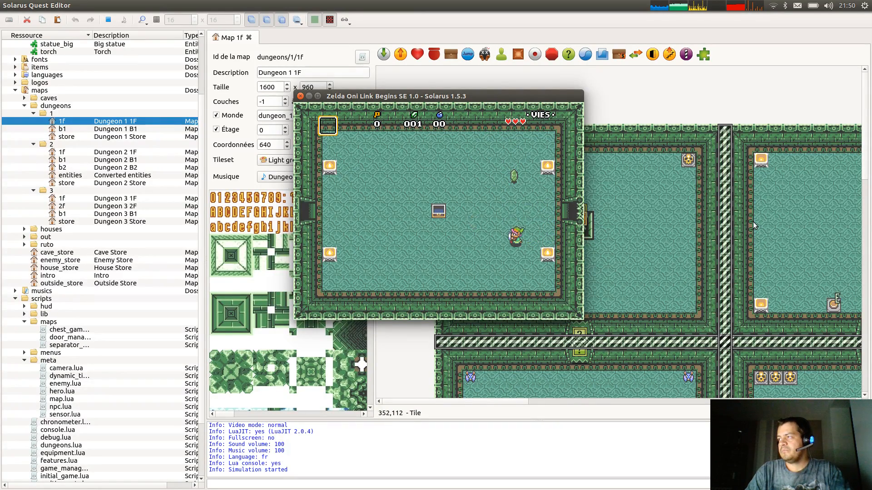
key("Up")
key("Right")
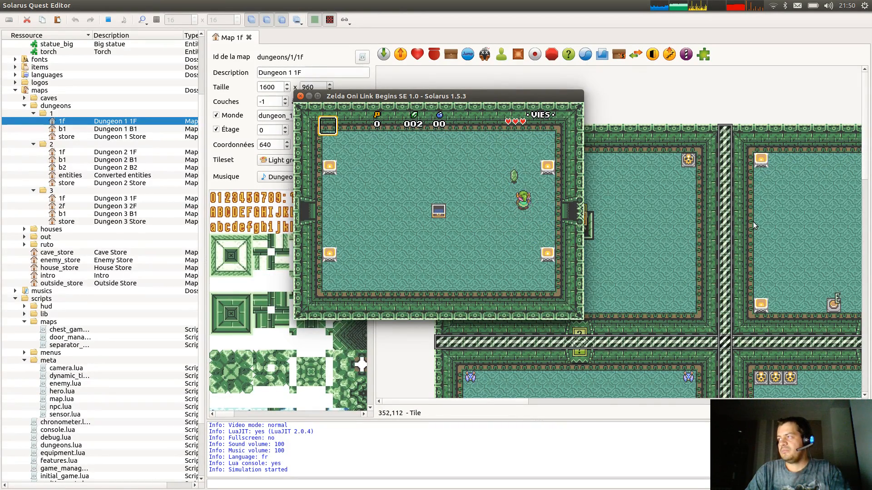
key("Up")
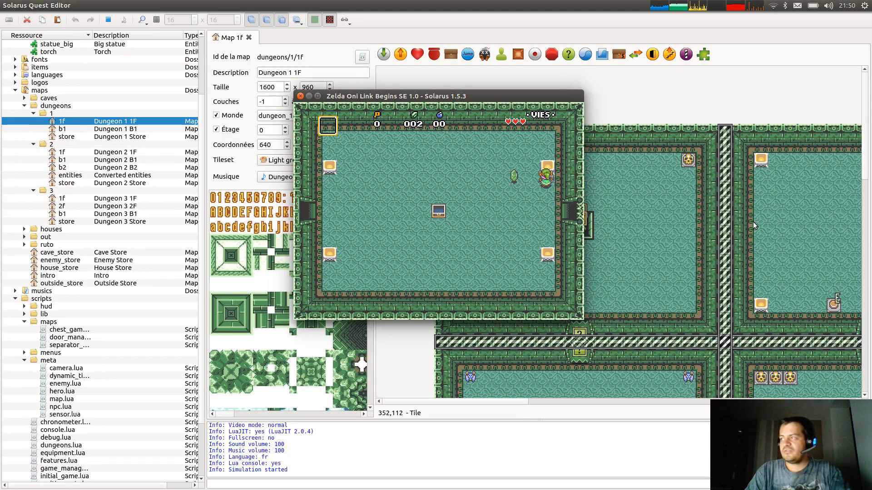
key("Up")
key("Down")
key("Left")
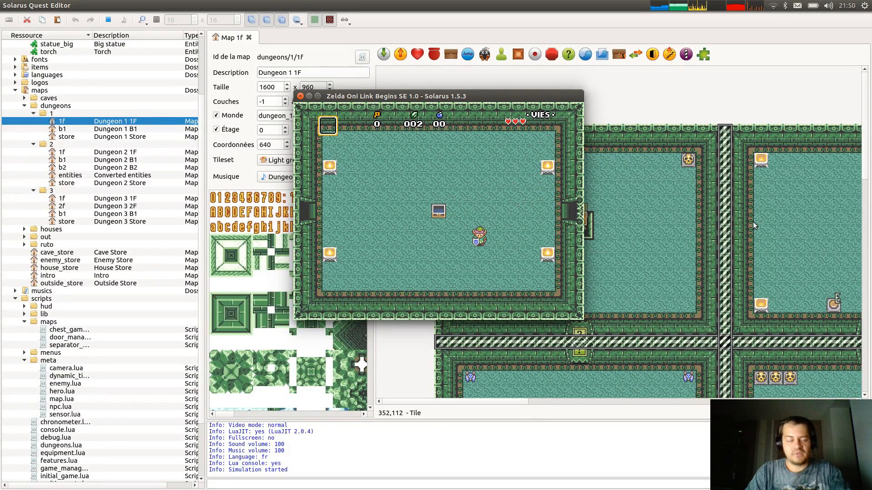
Walk east into the staircase room, go down the stairs to floor -1, come back up and head for the west door.
key("Right")
key("Up")
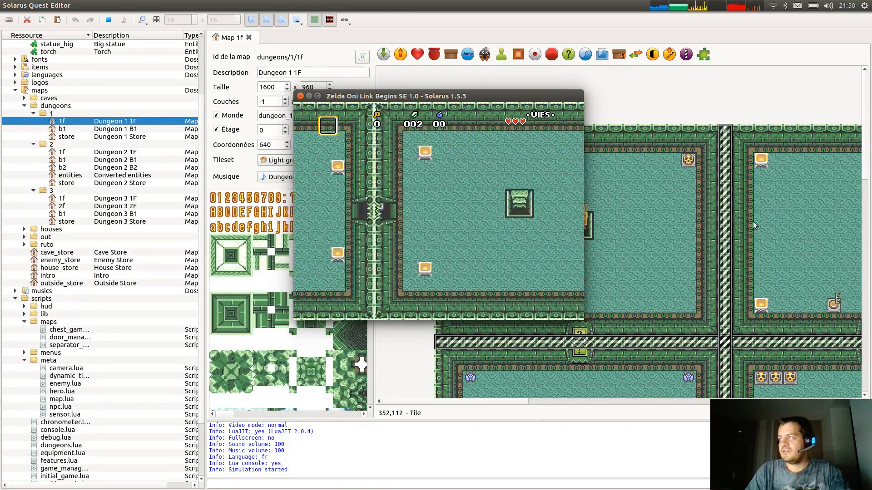
key("Right")
key("Up")
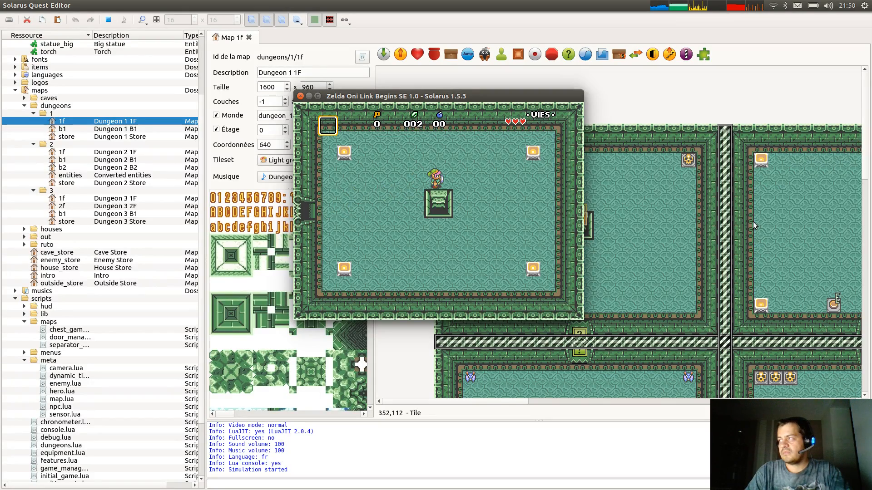
key("Down")
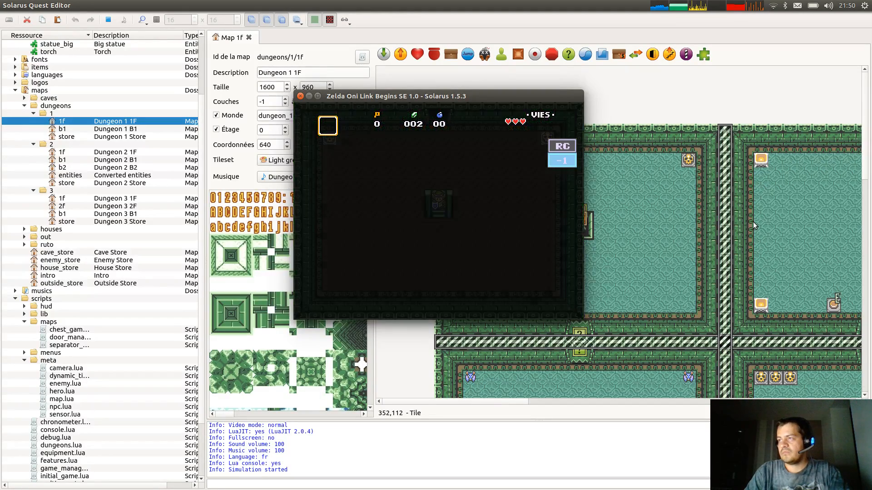
key("Up")
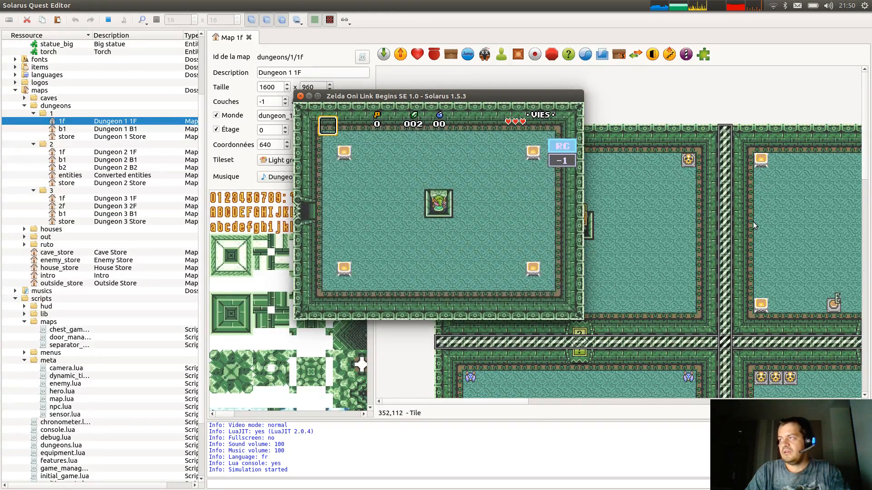
key("Left")
key("Down")
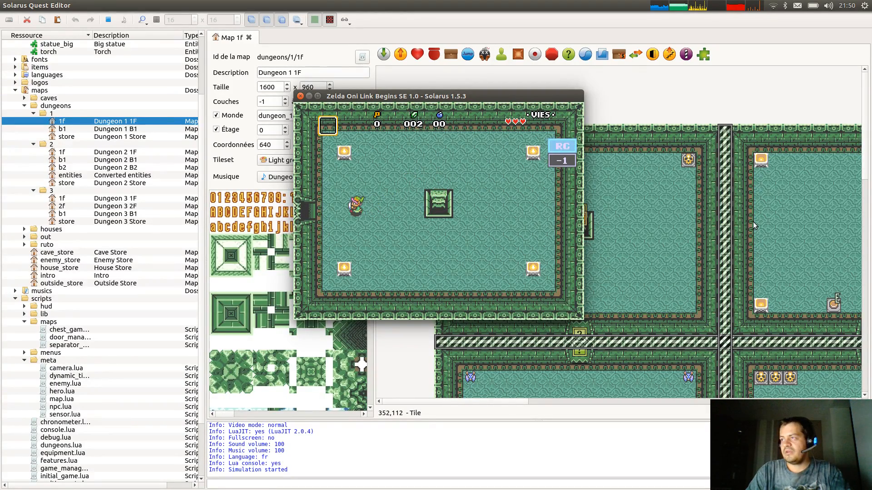
Inspect the properties of the door between the chest room and the staircase room on the 1F map, without changing them.
left_click(712, 277)
scroll(748, 262, "down", 14)
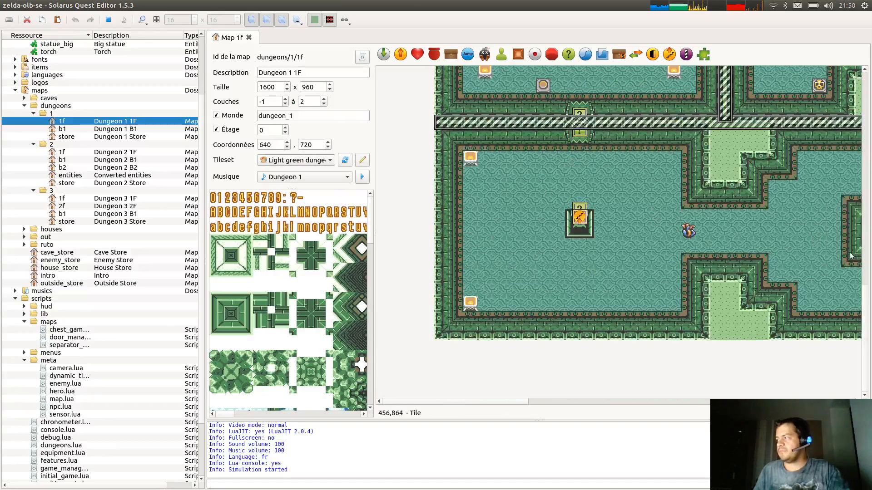
middle_click_drag(818, 199, 301, 212)
middle_click_drag(810, 255, 369, 255)
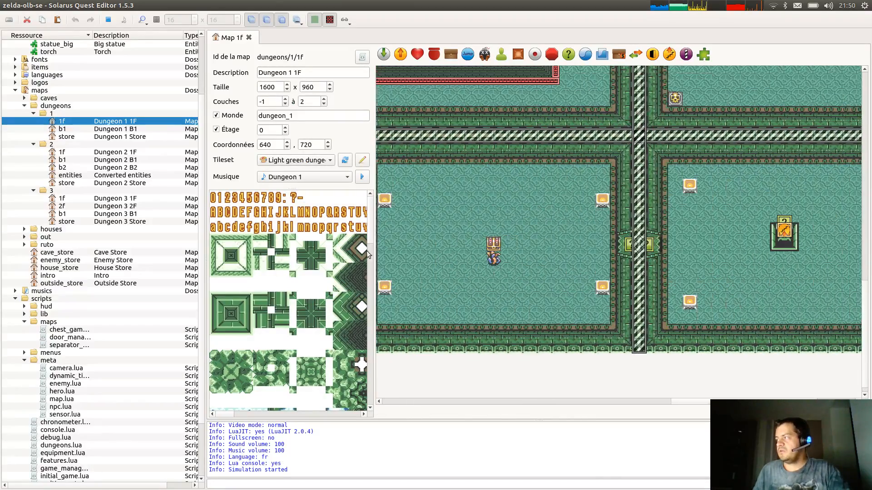
double_click(657, 247)
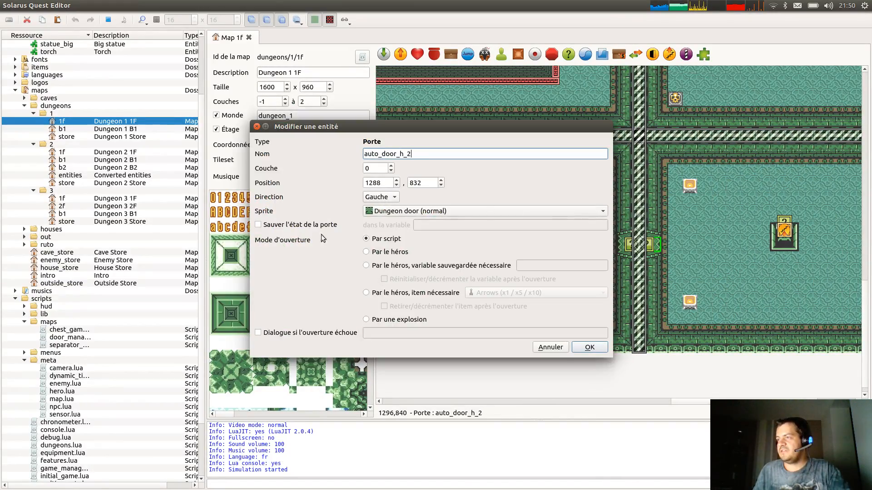
left_click(545, 347)
Return to the running quest, re-enter the enemy room from the east, defeat the enemy and walk to the west door.
key("alt+Tab")
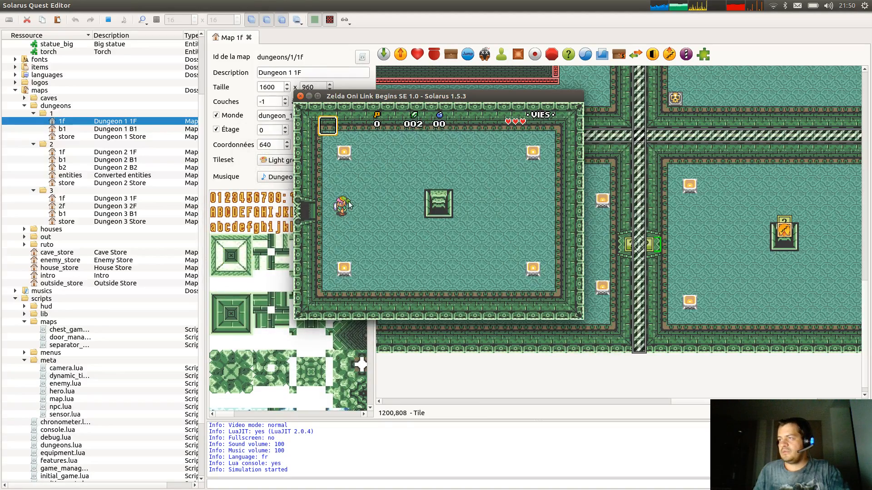
key("Left")
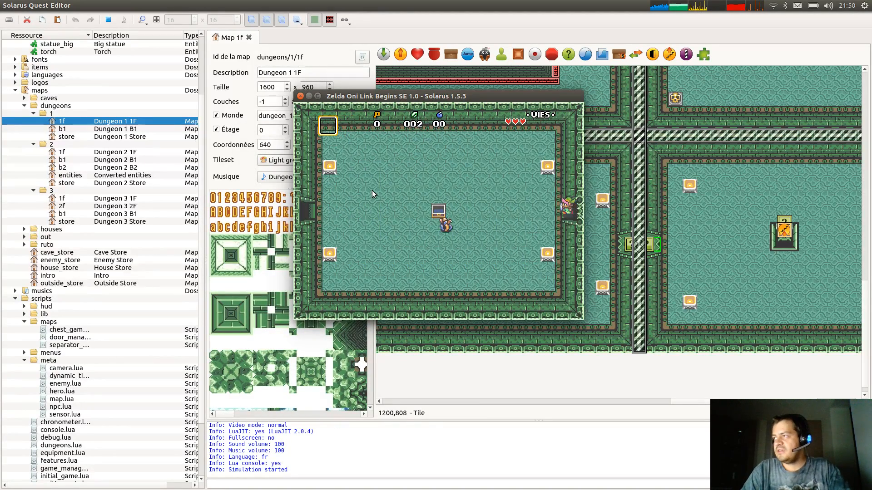
key("Up")
key("Left")
key("Down")
key("c")
key("Left")
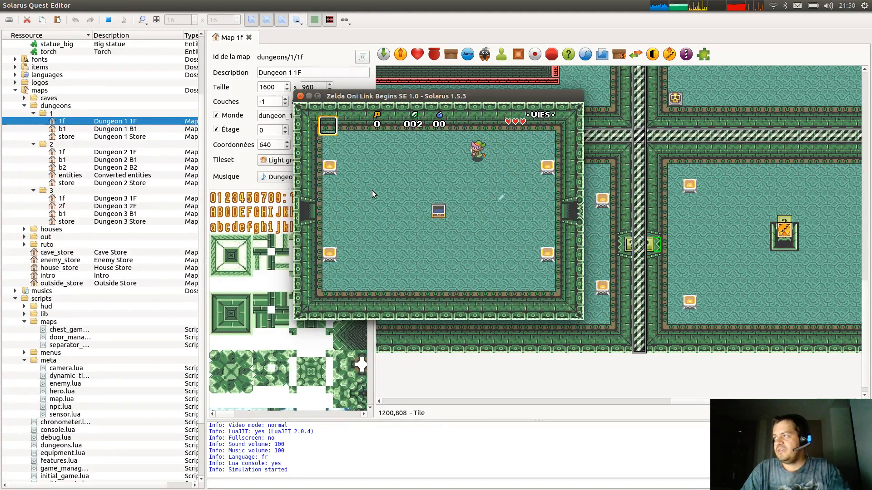
key("Down")
key("Left")
key("Down")
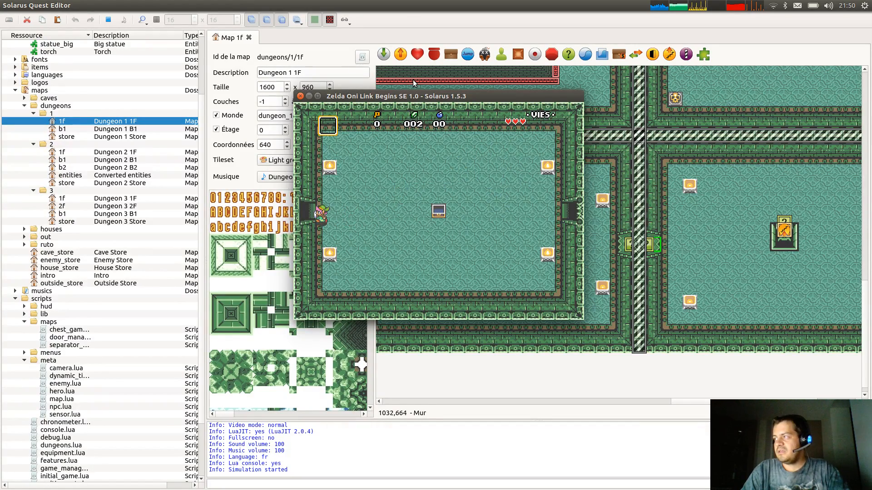
Walk west into the entrance hall, leave the dungeon through its south exit and come back in.
key("Left")
key("Down")
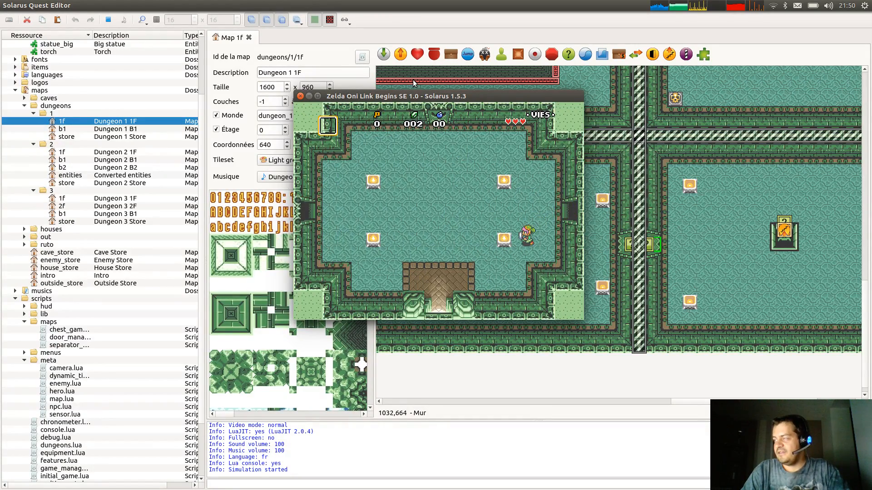
key("Left")
key("Down")
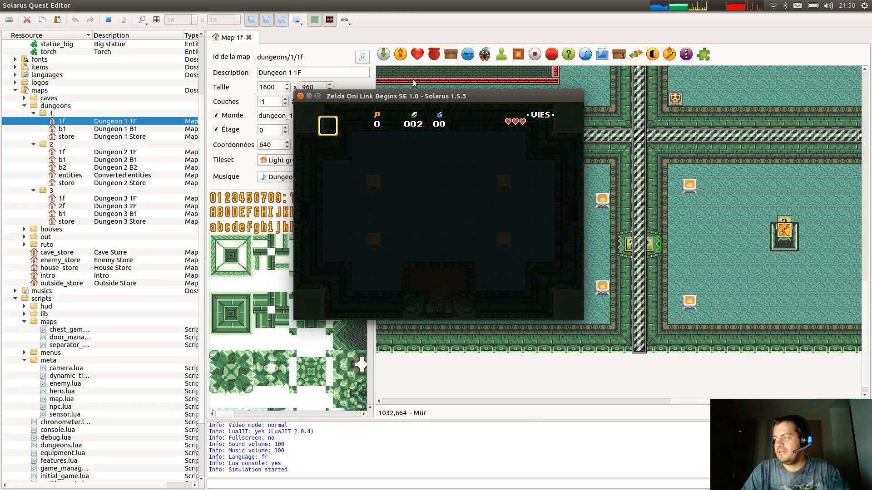
key("Up")
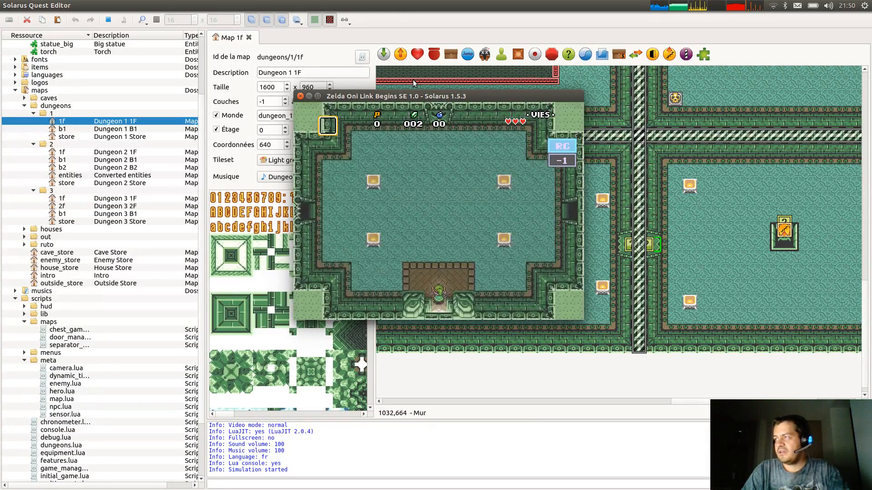
Enter the enemy room from the entrance hall and defeat the enemy to retest its doors after re-entering the dungeon.
key("Right")
key("Right")
key("Up")
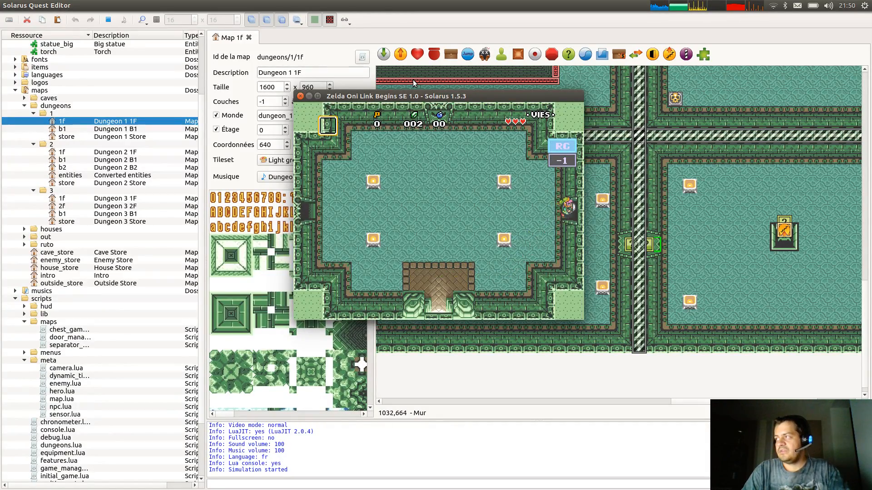
key("Right")
key("Down")
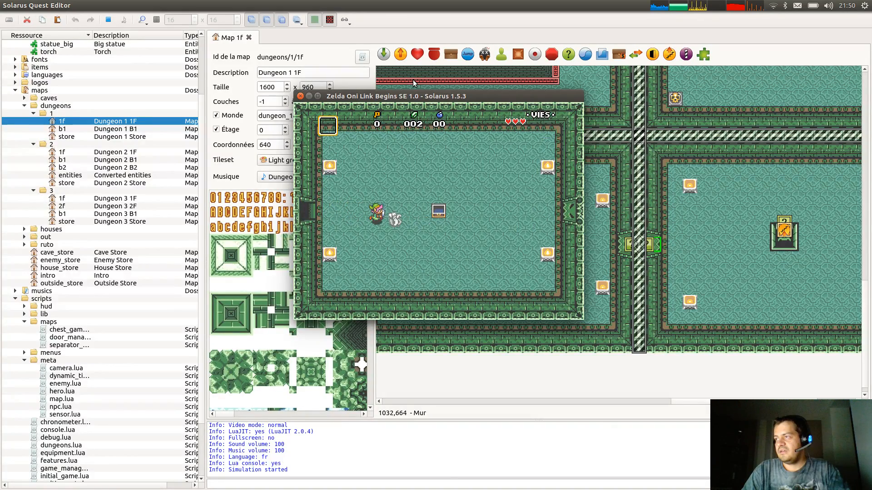
key("Right")
key("Left")
key("Up")
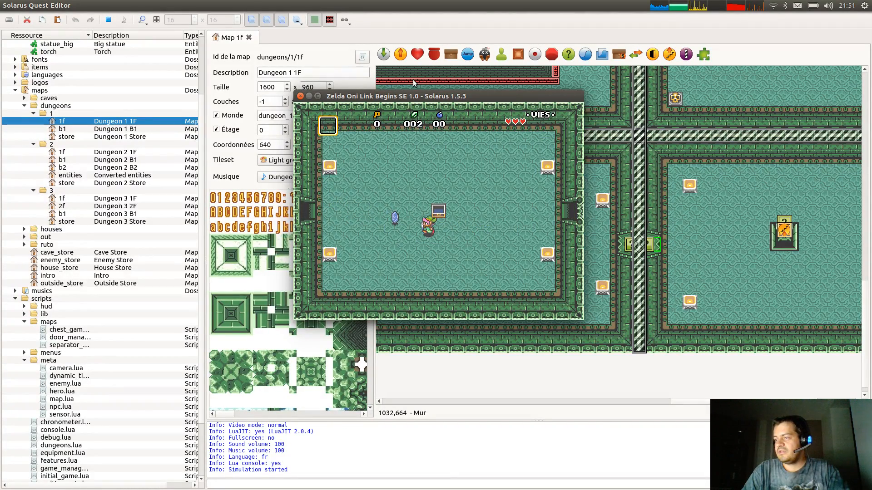
Collect the dropped rupee, walk to the west doorway and circle the hero around the central chest.
key("Left")
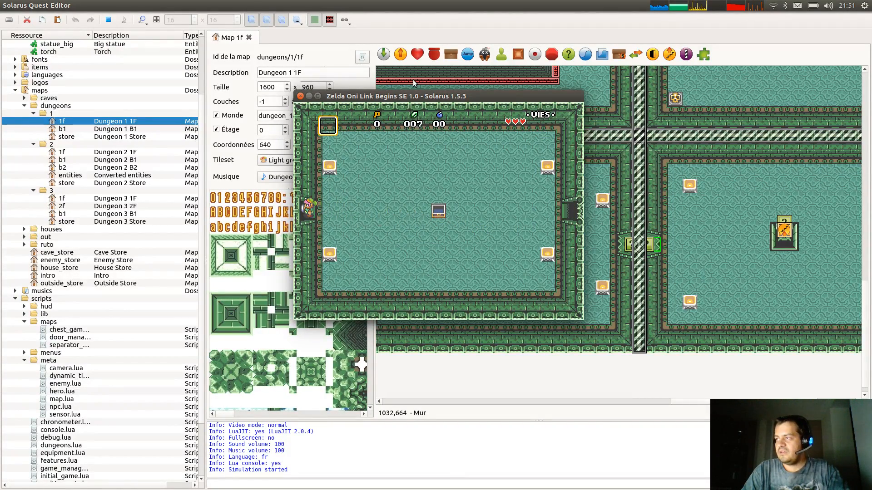
key("Right")
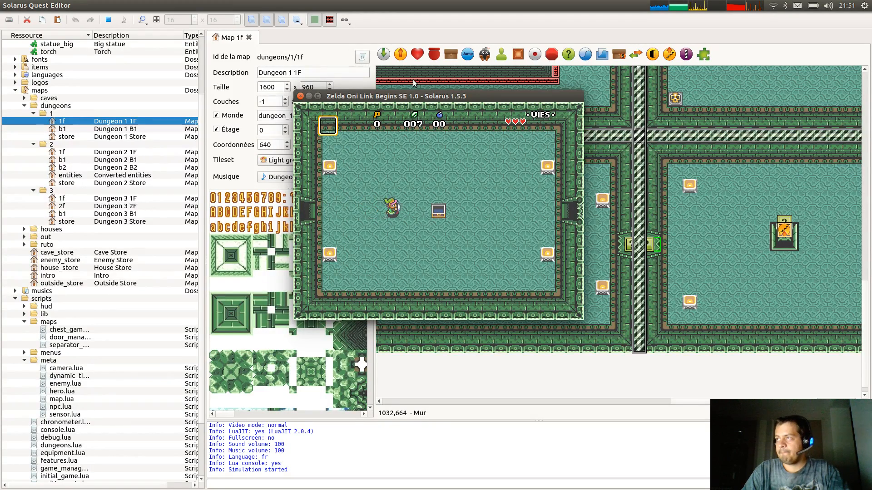
key("Up")
key("Right")
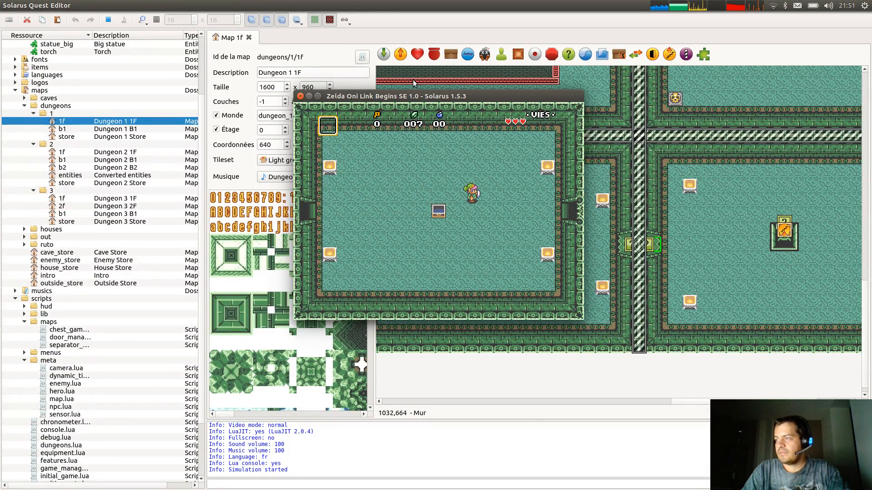
key("Down")
key("Left")
key("Up")
key("Right")
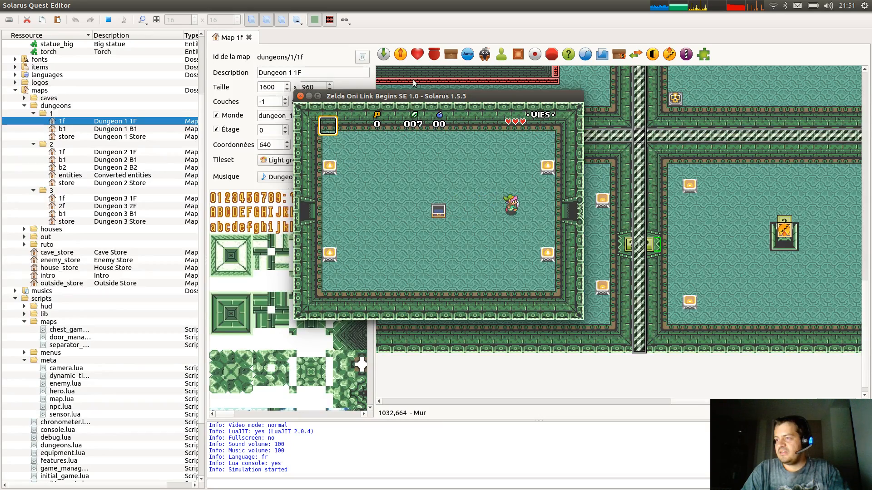
Pass through the east door into the staircase room and return west to the enemy room to check its doors.
key("Right")
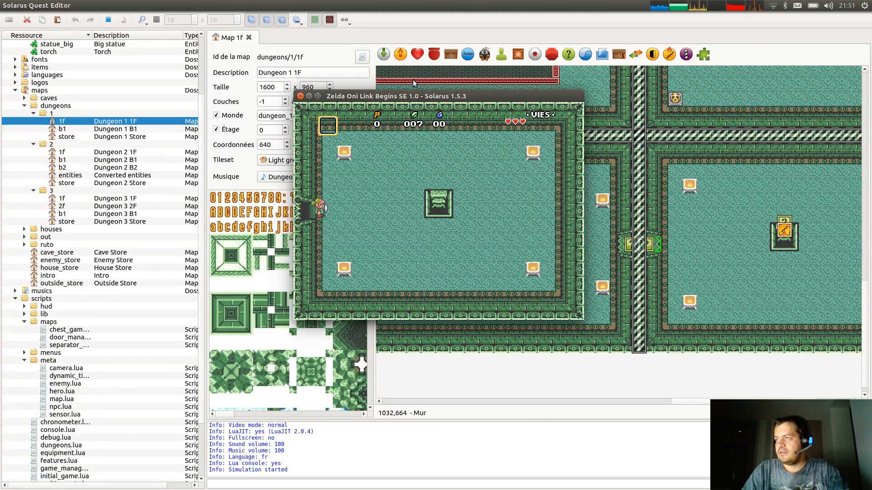
key("Right")
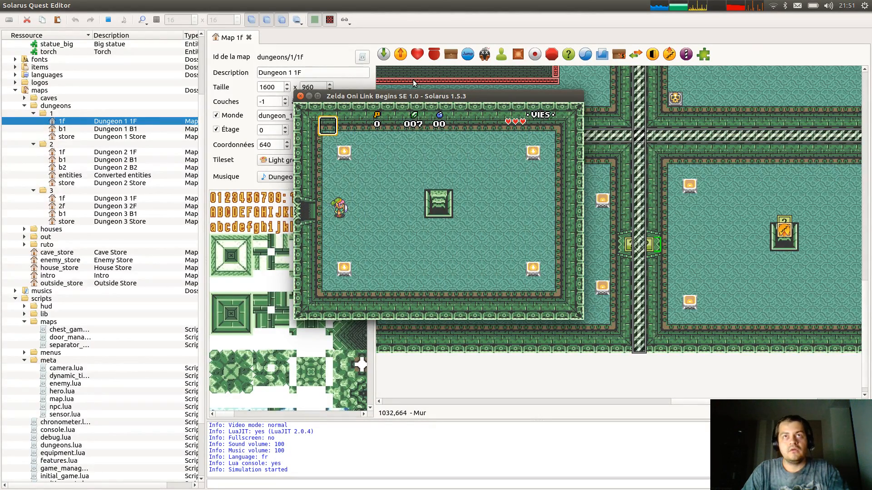
key("Left")
key("Left")
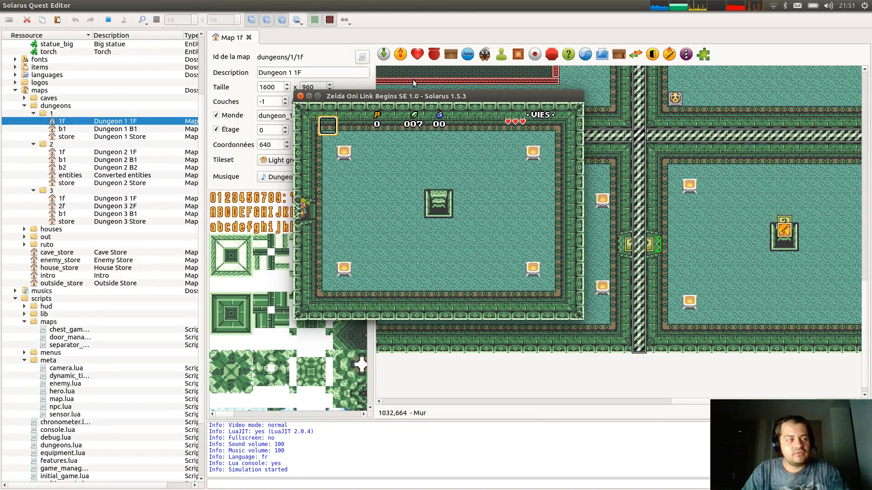
key("Left")
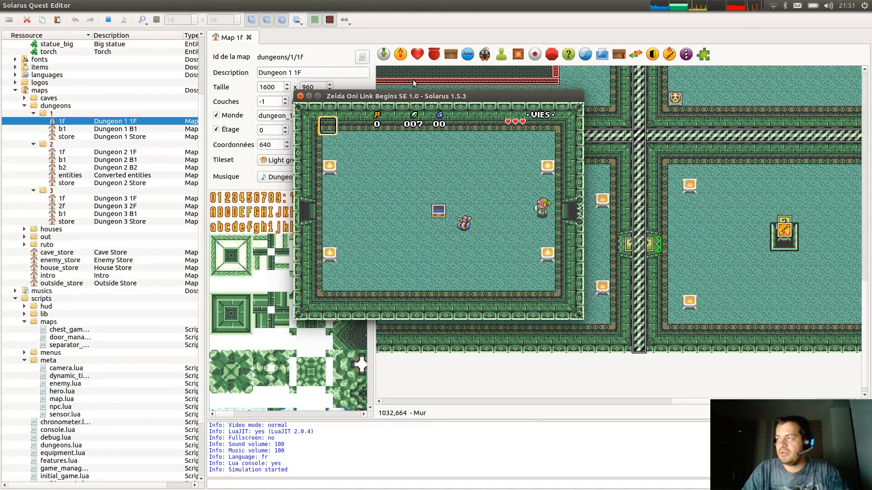
Lead the hero past the living enemy to the west side, then open and close the status screen.
key("Up")
key("Left")
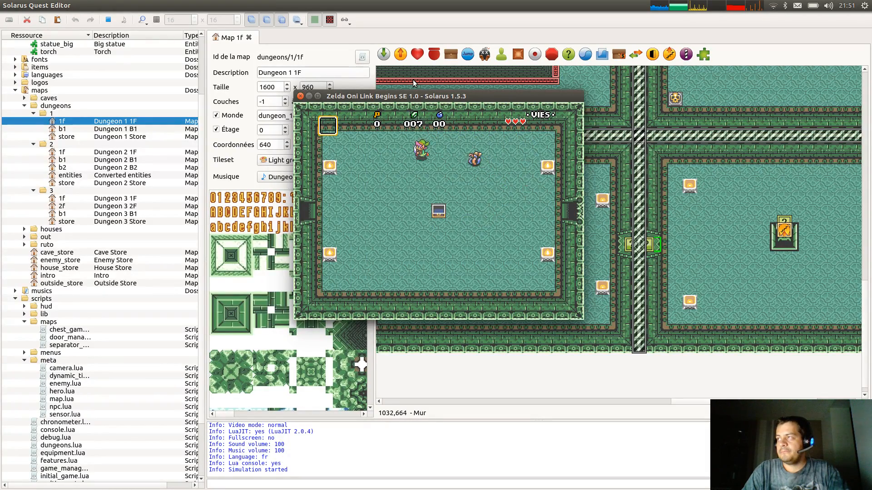
key("Down")
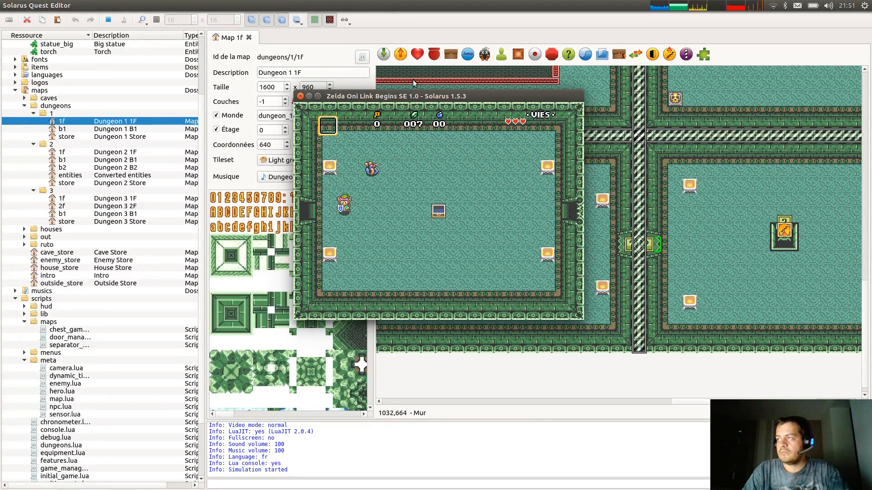
key("Right")
key("d")
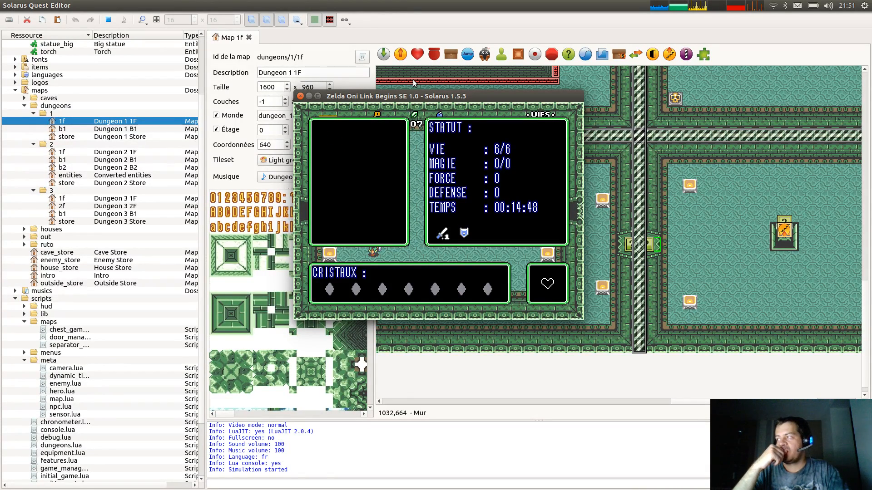
key("d")
Walk the hero around the central chest while avoiding the enemy, ending near the southwest torch.
key("Right")
key("Up")
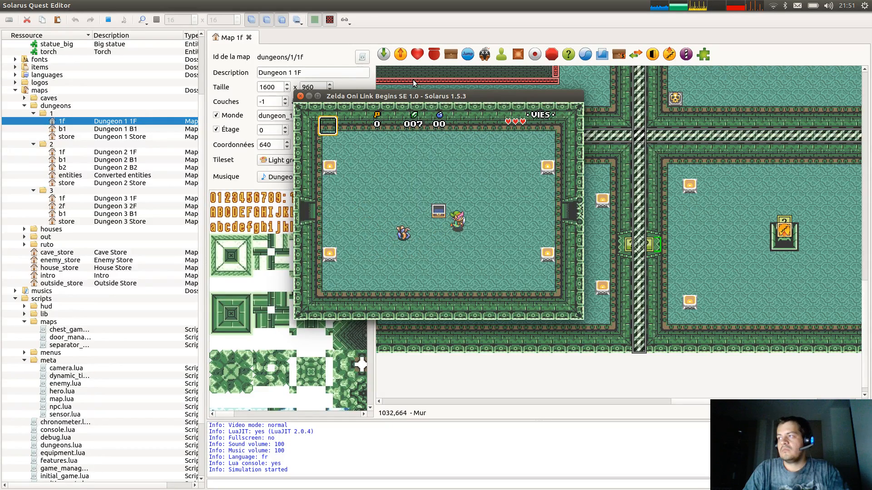
key("Left")
key("Right")
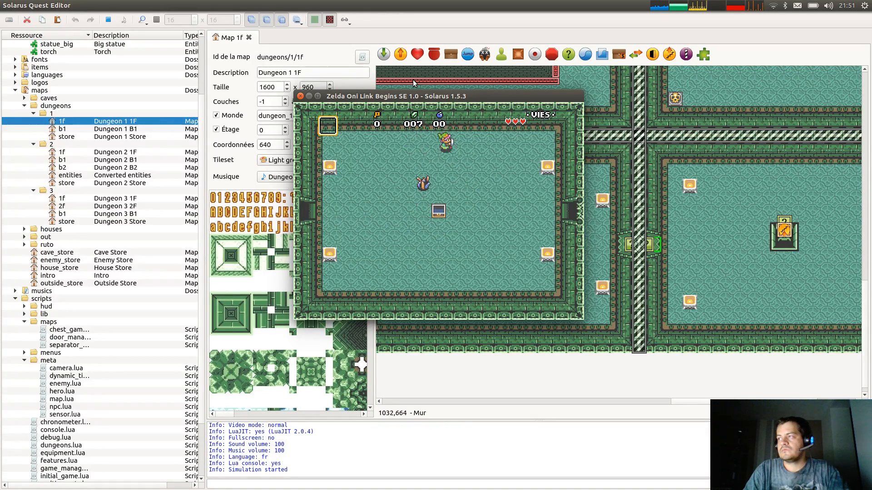
key("Down")
key("Down")
key("Left")
key("Up")
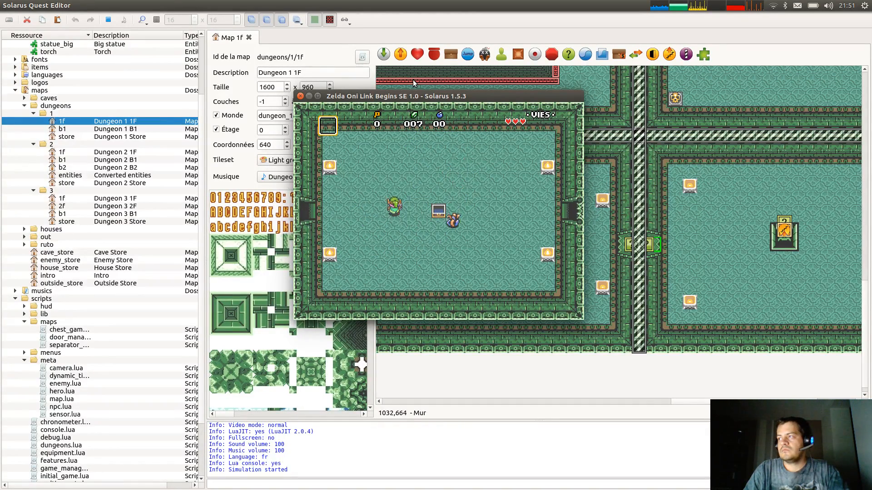
key("Left")
key("Down")
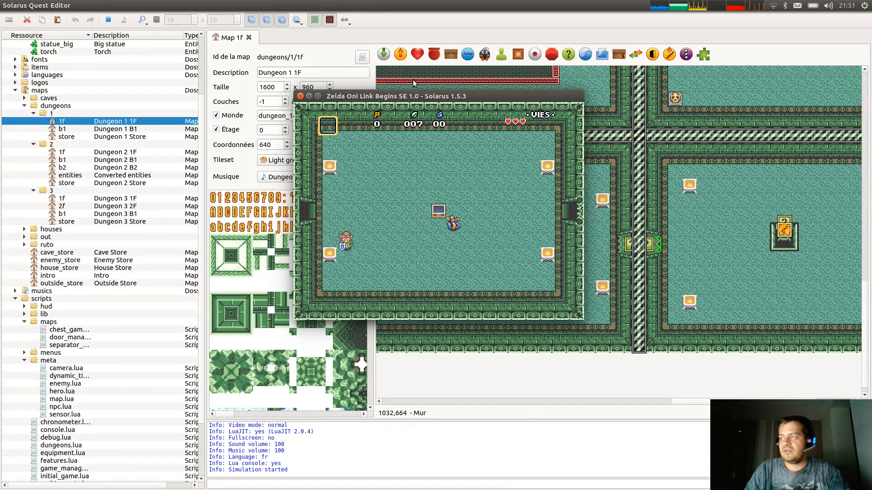
Fight the enemy beside the chest in the running quest, walk around the room, and close the game.
key("Right")
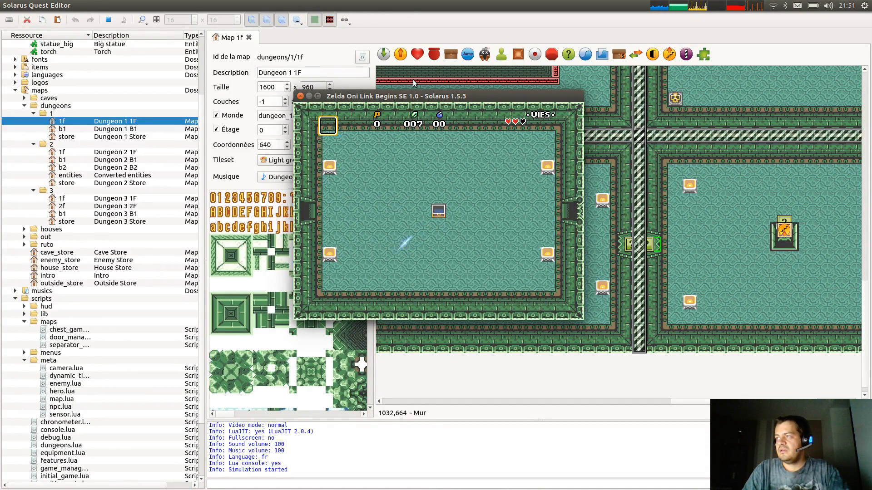
key("Left")
key("Up")
key("Down")
key("Left")
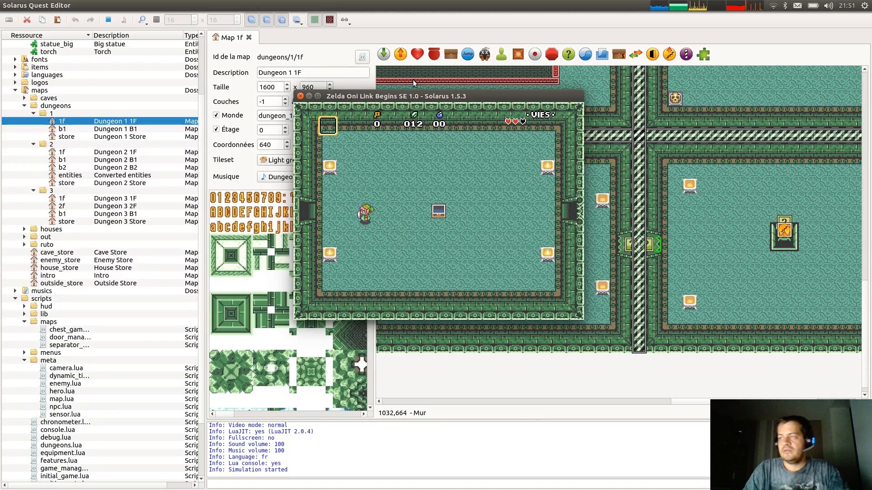
key("Left")
key("Up")
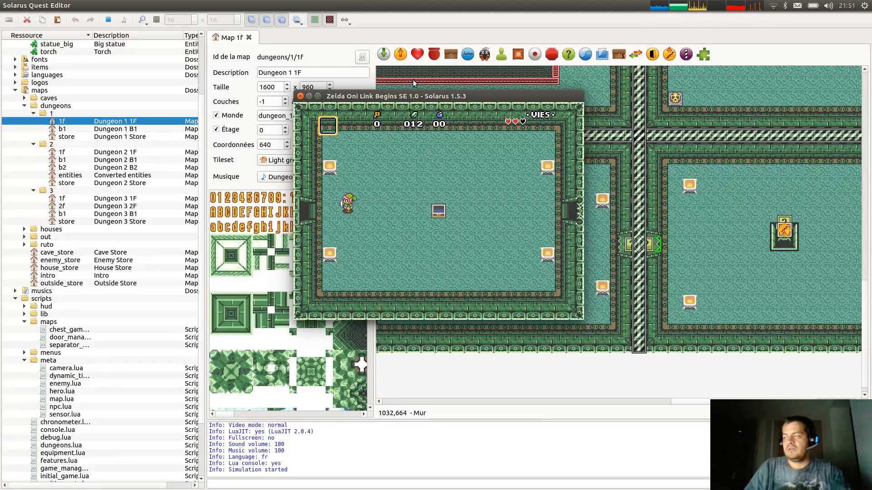
left_click(300, 97)
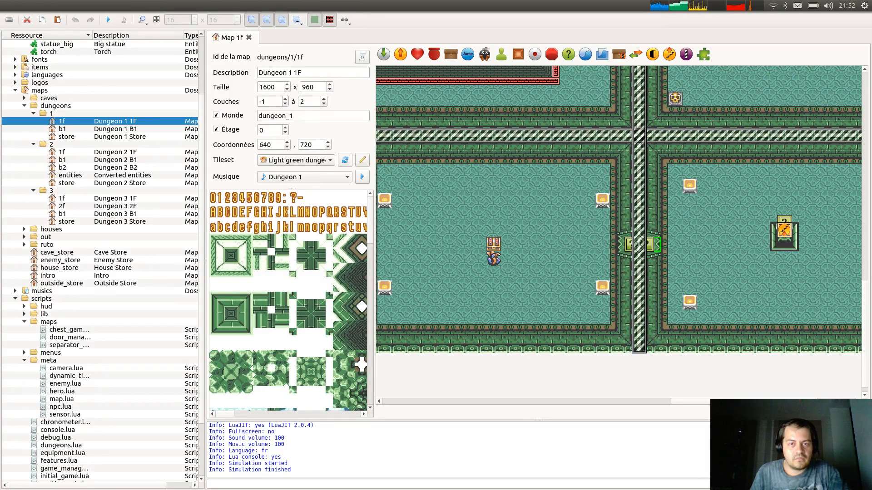
Switch to the Windows XP virtual machine in VirtualBox and check the host's system load figures.
key("alt+Tab")
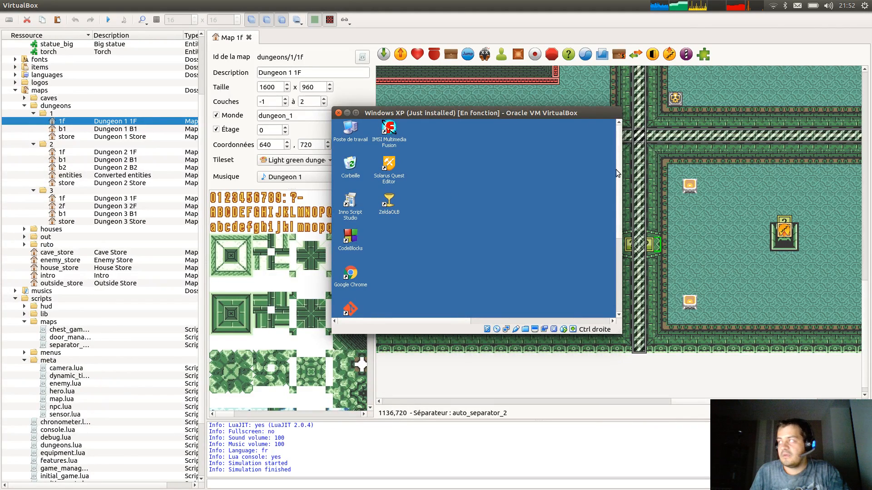
left_click(675, 9)
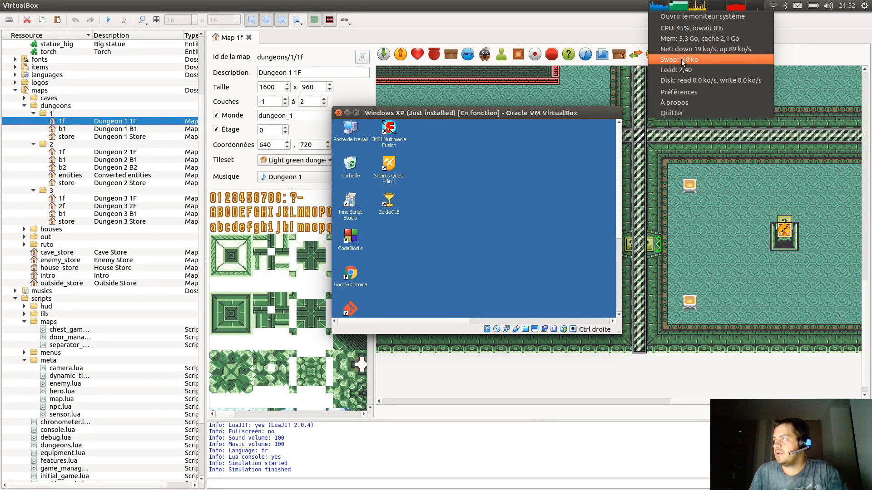
left_click(527, 111)
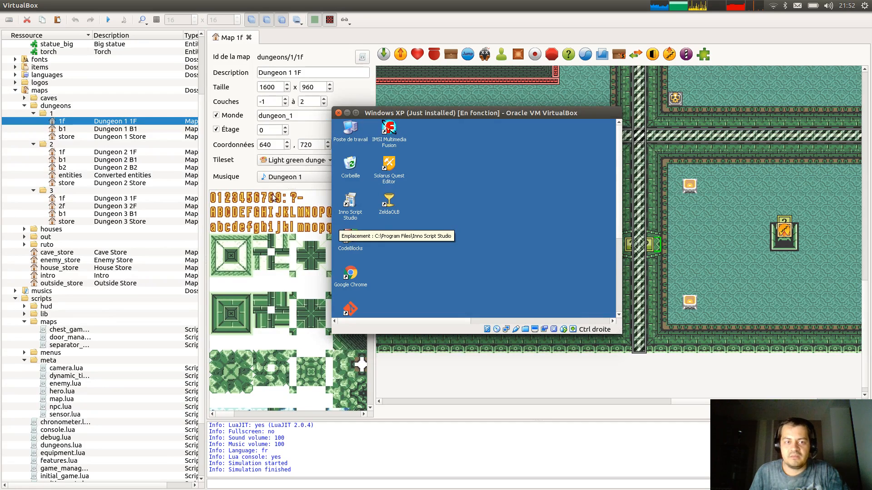
double_click(388, 204)
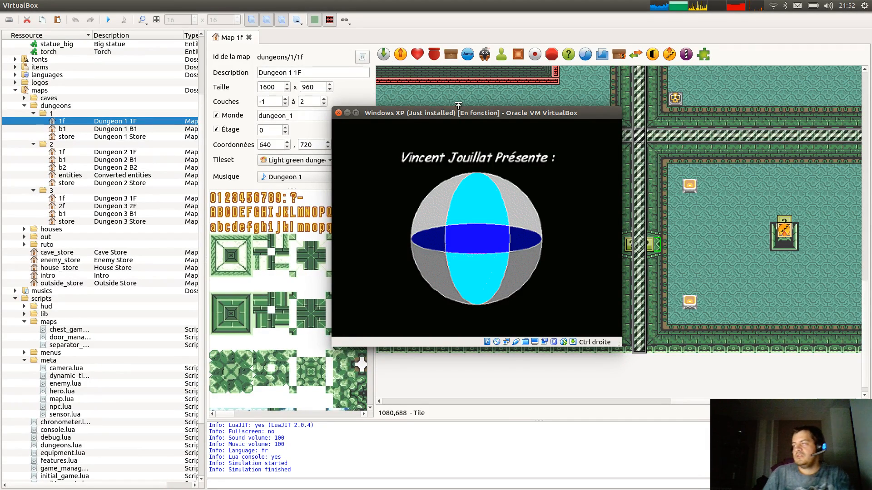
left_click_drag(470, 115, 445, 90)
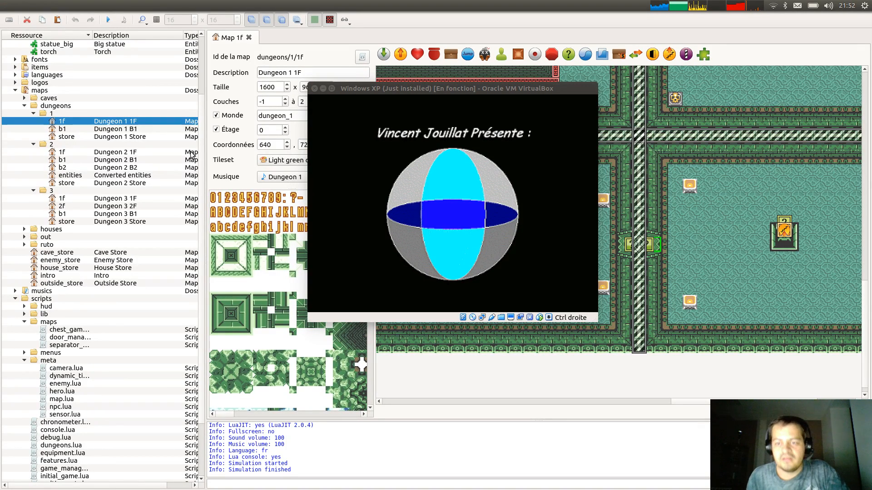
left_click(540, 162)
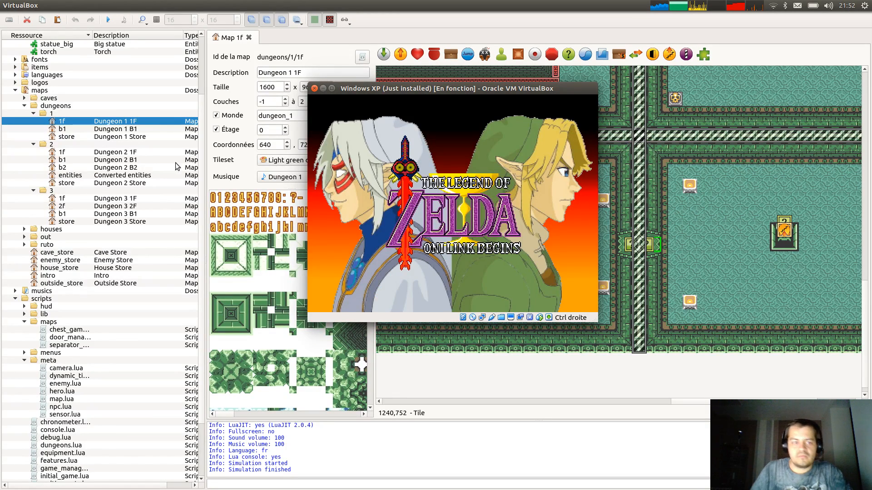
key("Control_R")
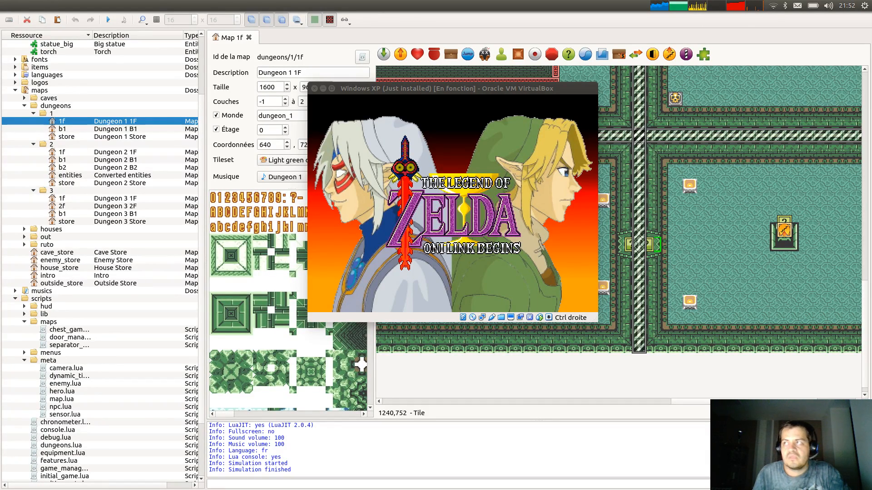
left_click(573, 276)
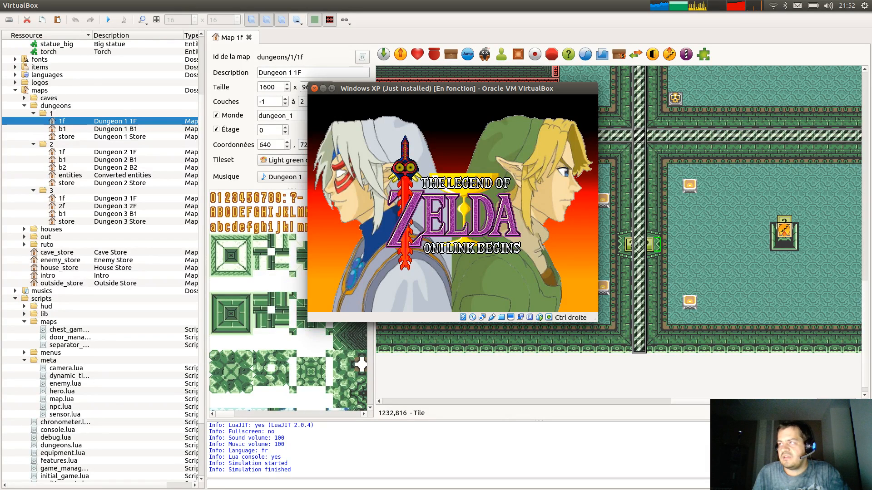
key("Escape")
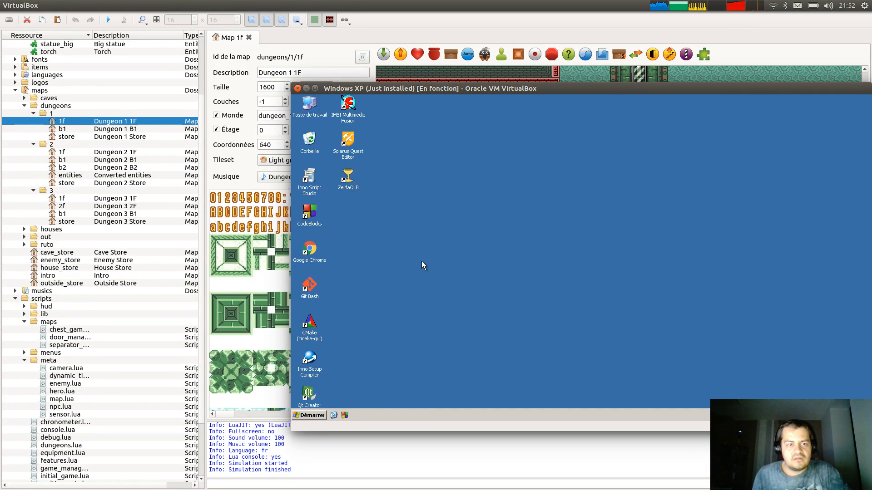
Move the virtual machine window clear of the screen edge, launch ZeldaOLB, and resume the saved game in the level 1 dungeon.
left_click_drag(503, 90, 379, 66)
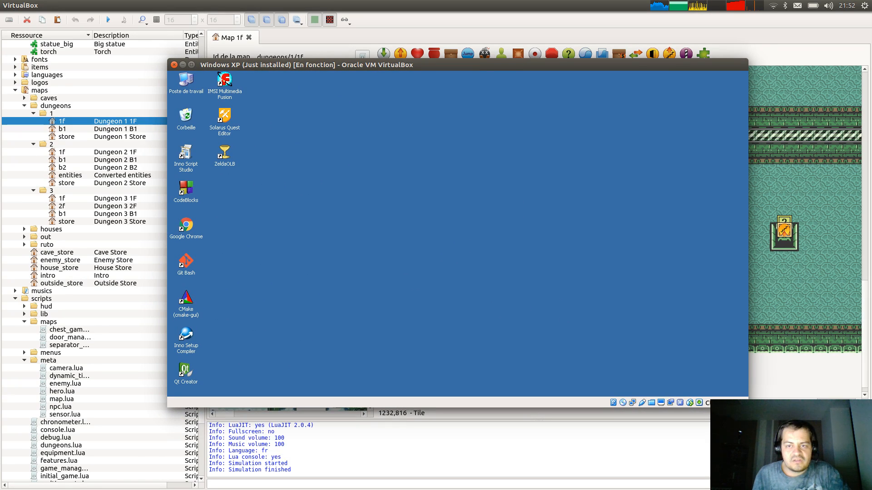
double_click(227, 155)
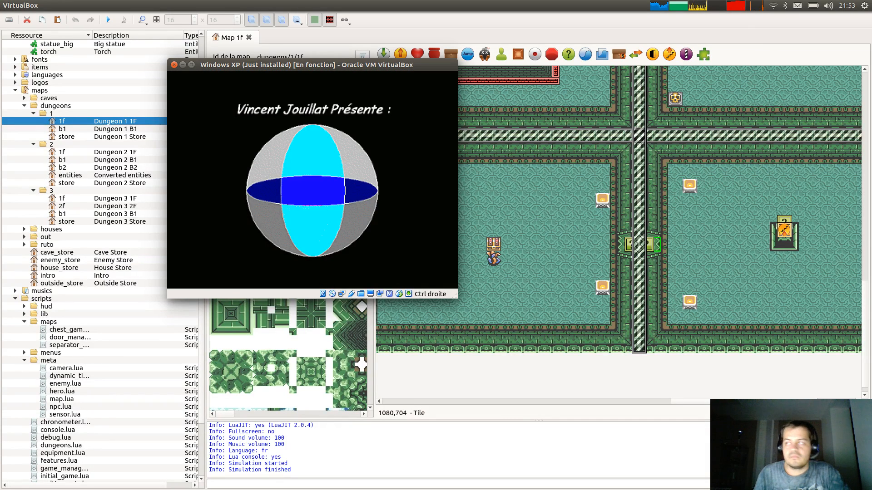
key("Return")
key("Return")
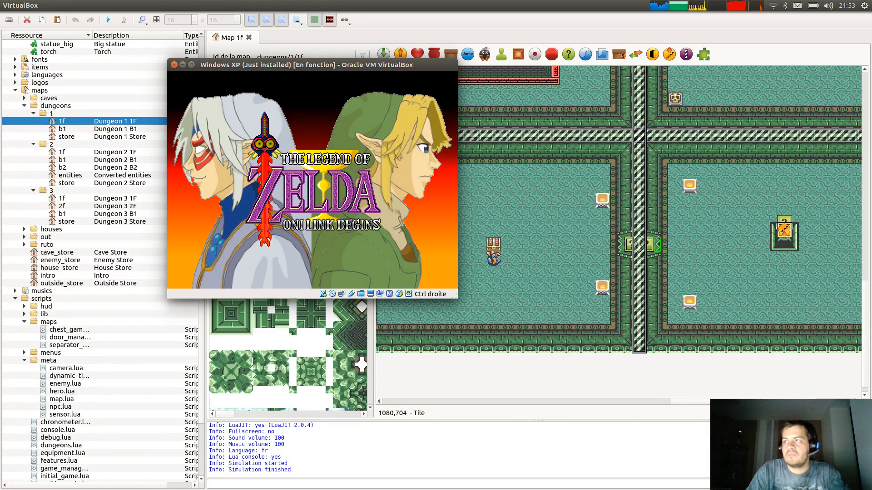
key("Return")
key("Return")
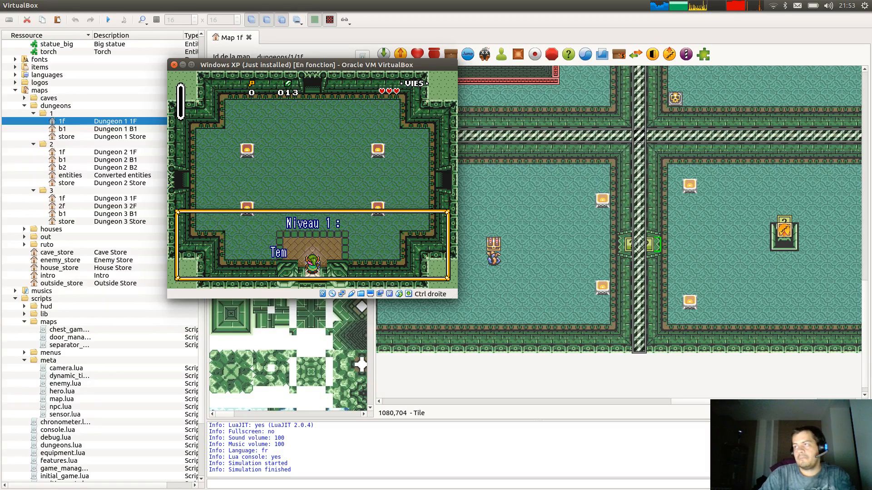
Walk the hero from the dungeon entrance into the chest room to the east.
key("Up")
key("Right")
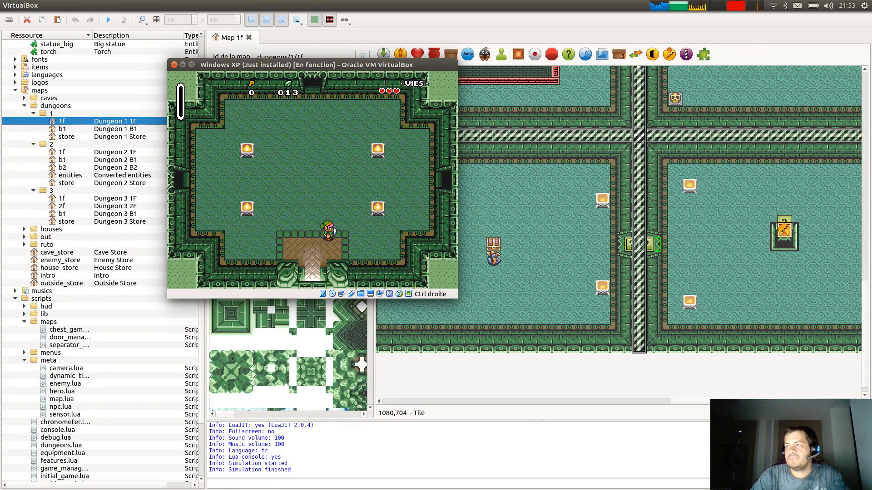
key("Right")
key("Right")
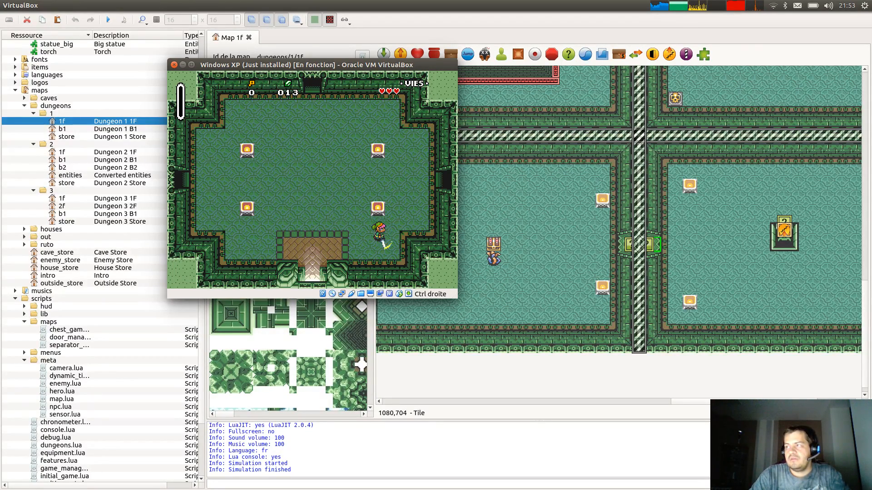
key("Up")
key("Right")
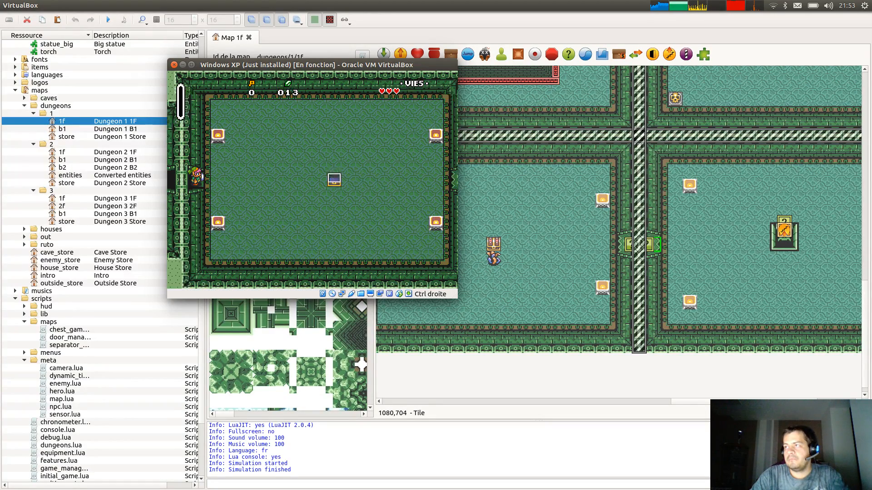
Check the area around the chest in the east room and return to the entrance room.
key("Down")
key("Right")
key("c")
key("Right")
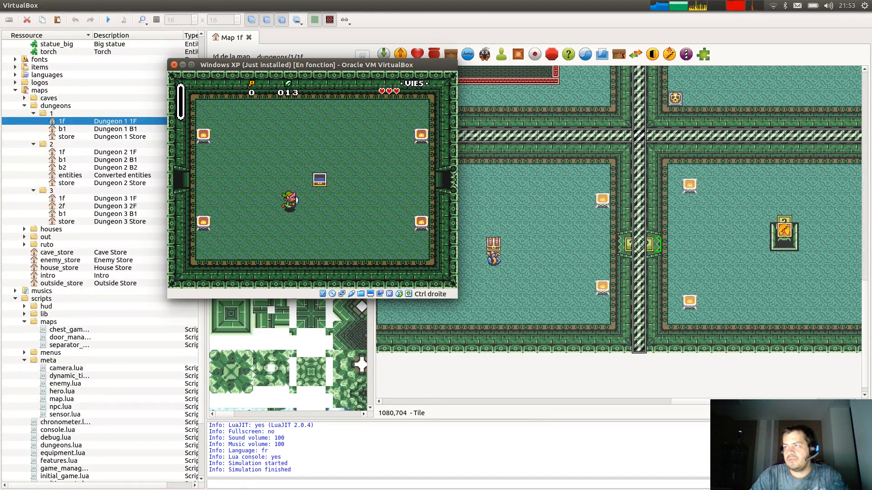
key("c")
key("Right")
key("Left")
key("Up")
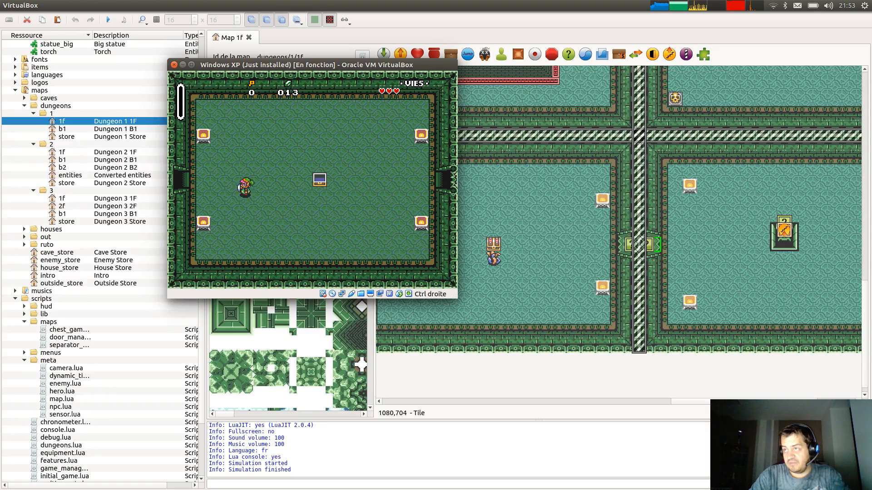
key("Left")
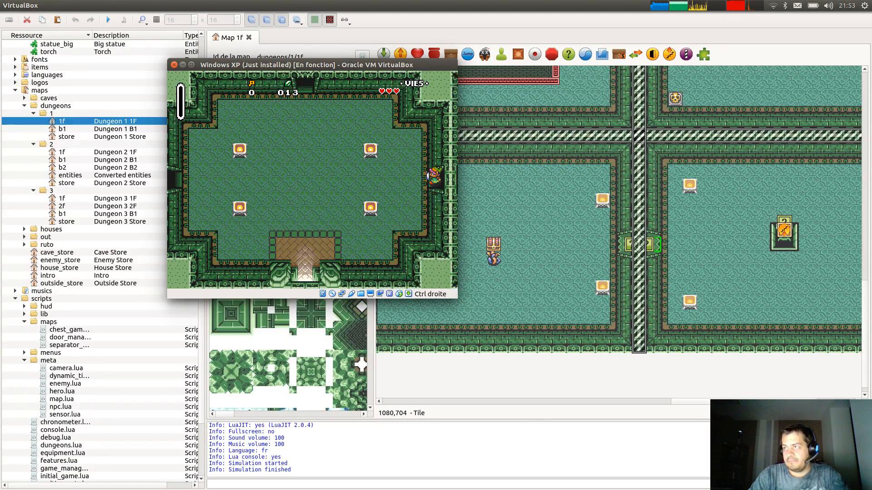
Cross the entrance room into the west room and head for its western passage to find an enemy.
key("Left")
key("Up")
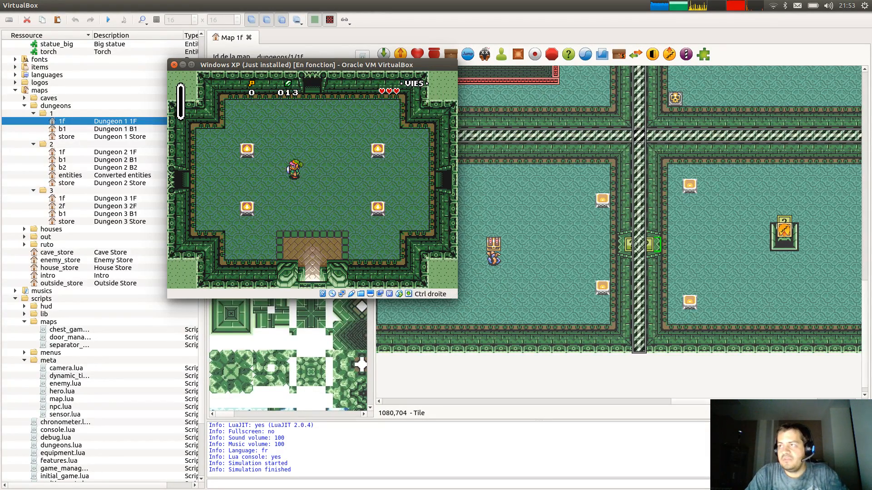
key("Left")
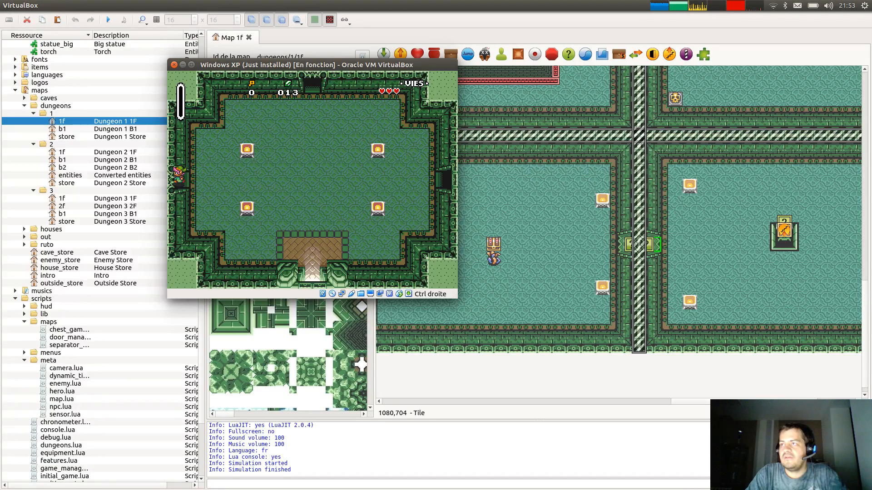
key("Left")
key("Up")
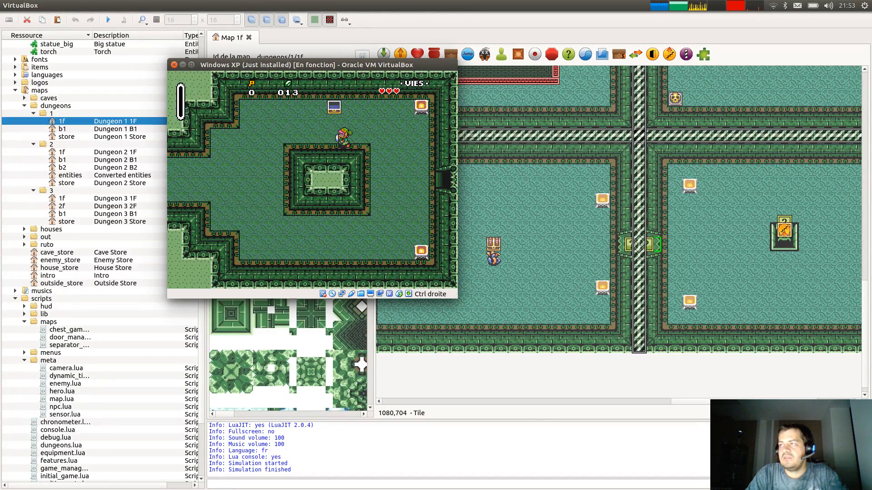
key("Left")
key("Down")
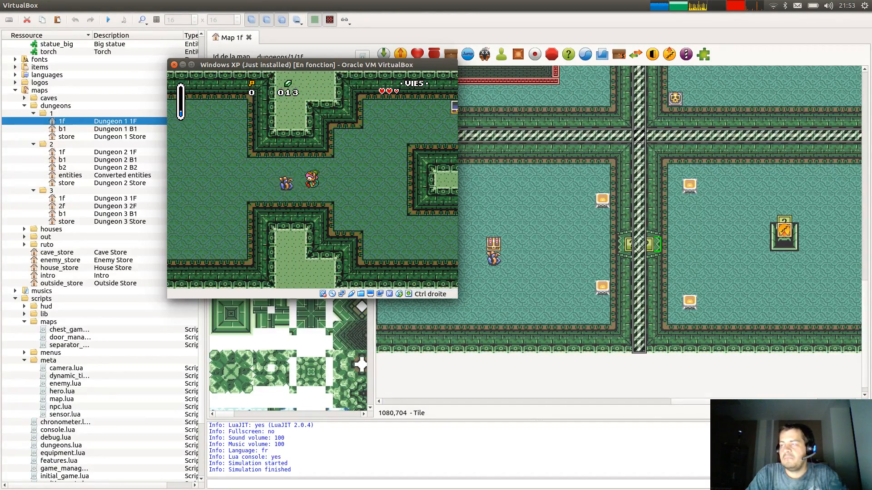
Lead the enemy from the western passage along the south side of the room's central block.
key("Right")
key("Right")
key("Down")
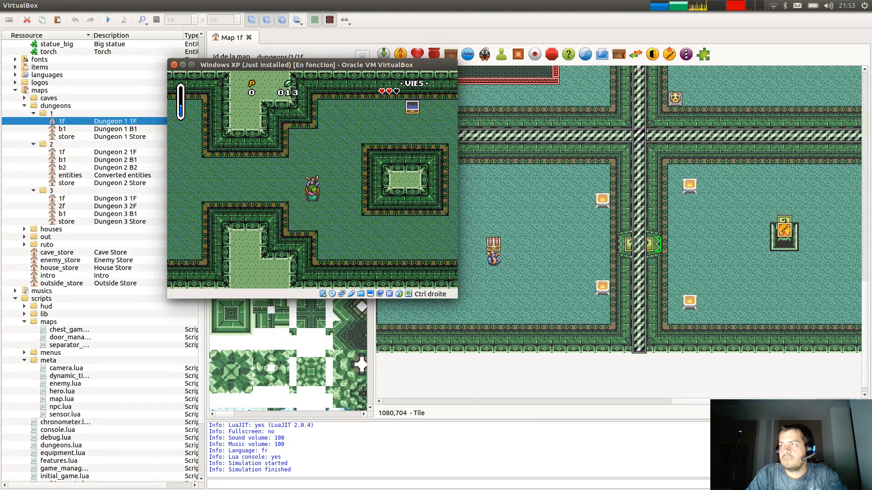
key("Right")
key("Down")
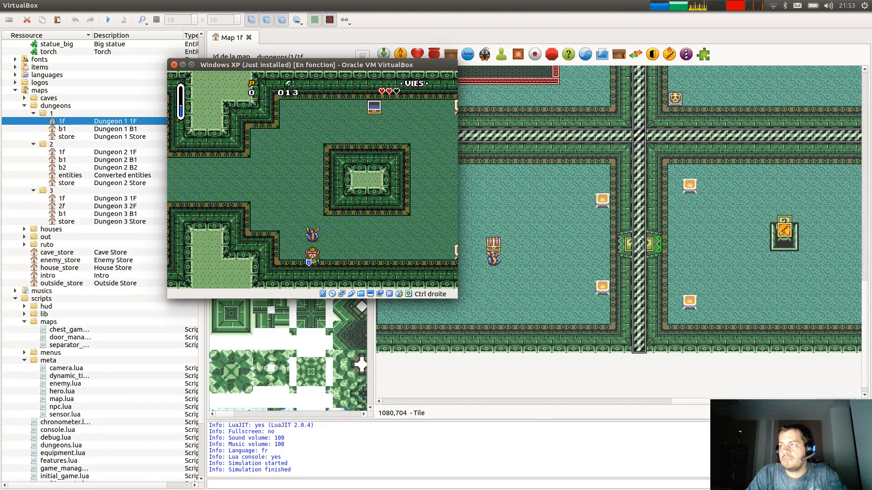
key("Right")
key("Right")
key("Up")
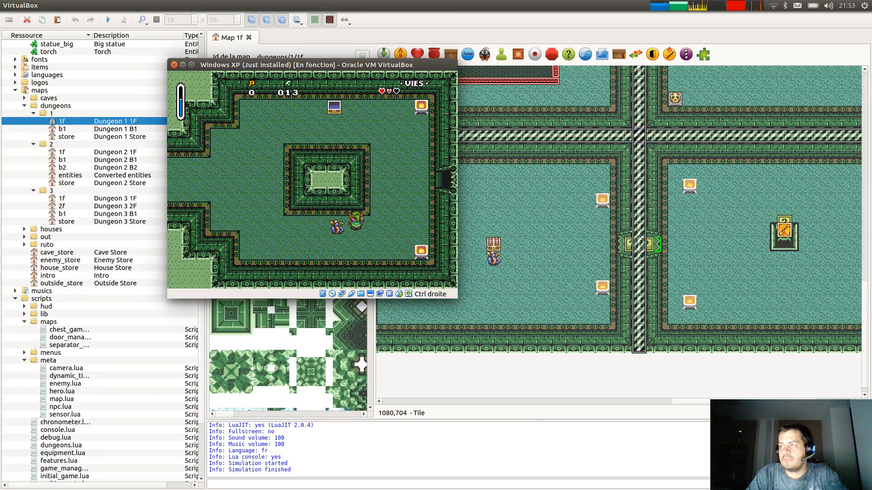
Keep taking hits from the enemy on the room's east side to turn the hero into Oni Link.
key("Right")
key("Right")
key("Up")
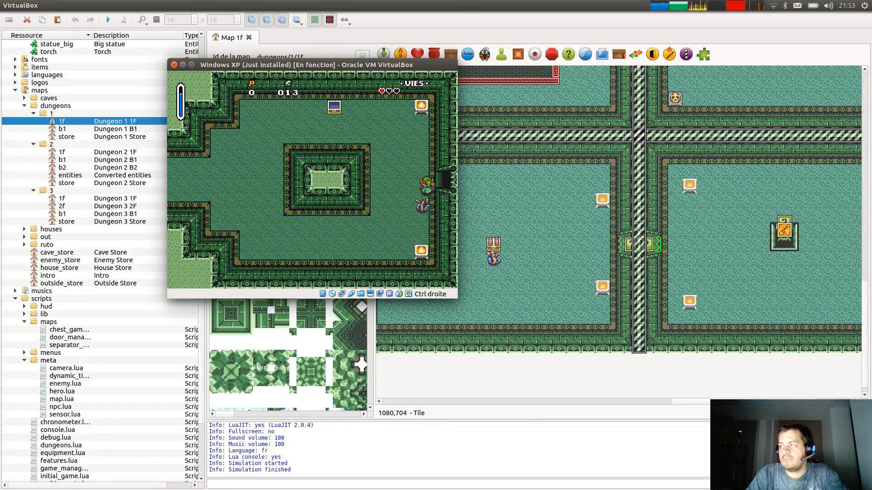
key("Left")
key("Up")
key("Right")
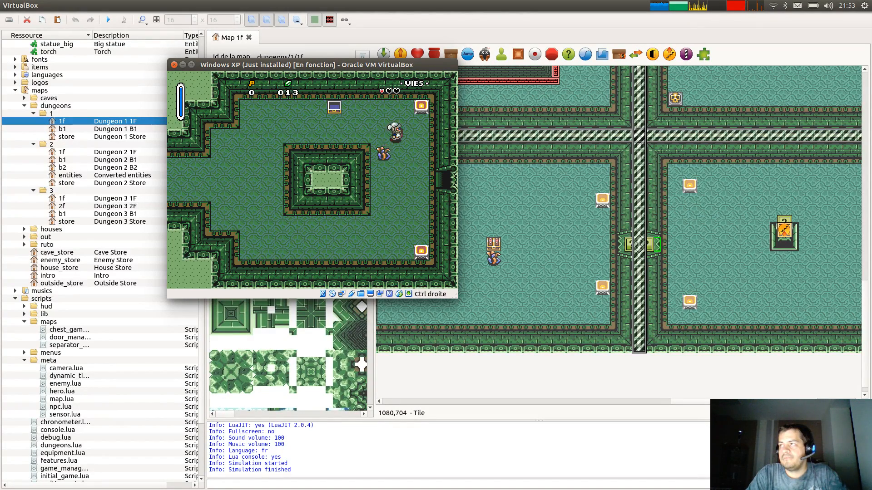
key("Down")
key("Down")
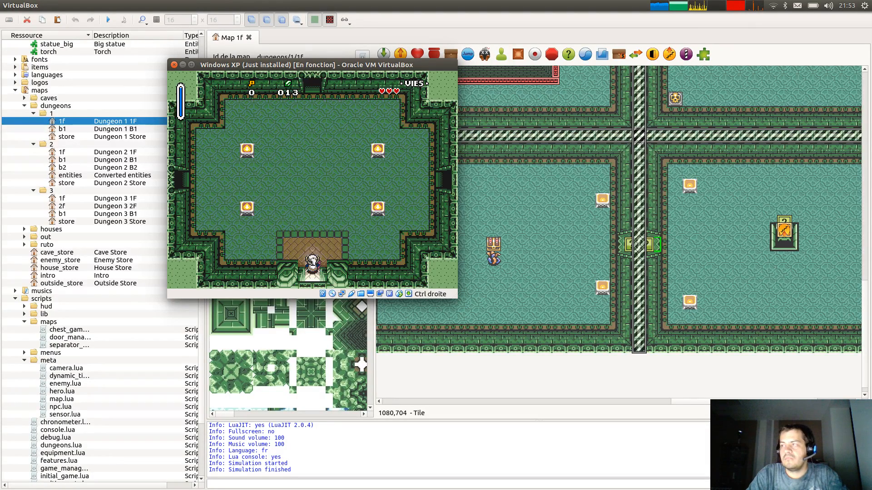
Walk Oni Link from the dungeon entrance back into the east chest room to face its enemy.
key("Right")
key("Up")
key("Right")
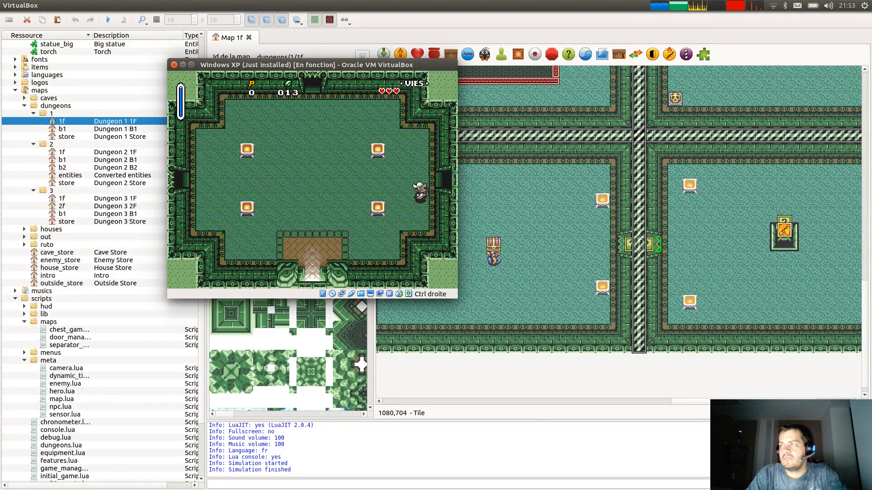
key("Right")
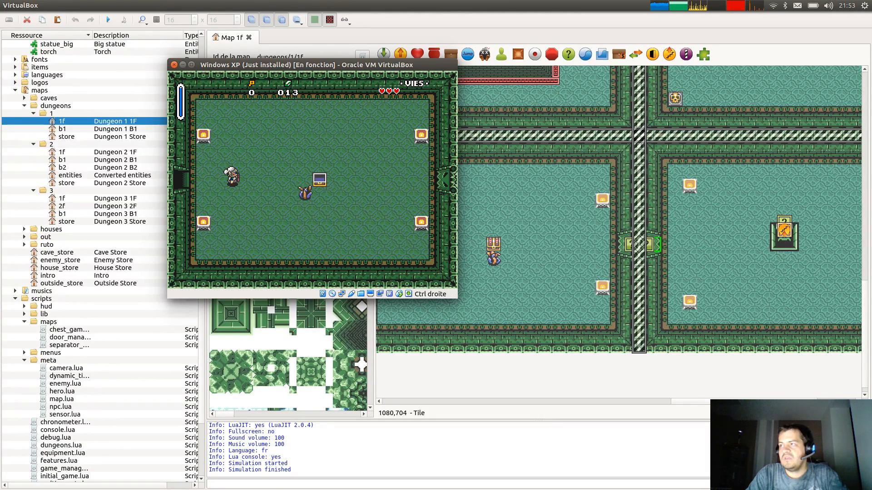
Defeat the chest room's enemy as Oni Link and walk him around to the room's centre.
key("c")
key("Left")
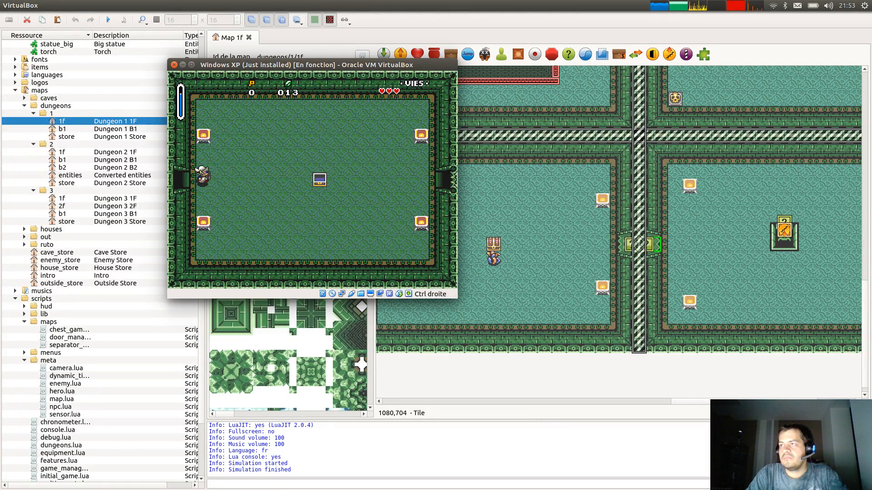
key("Right")
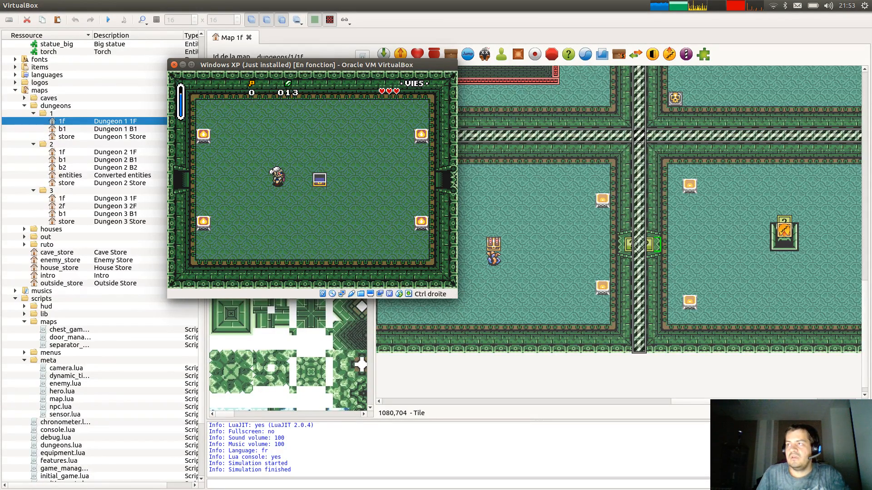
Compare the pause status screens of the original game and the Solarus remake side by side, then close the remake.
key("d")
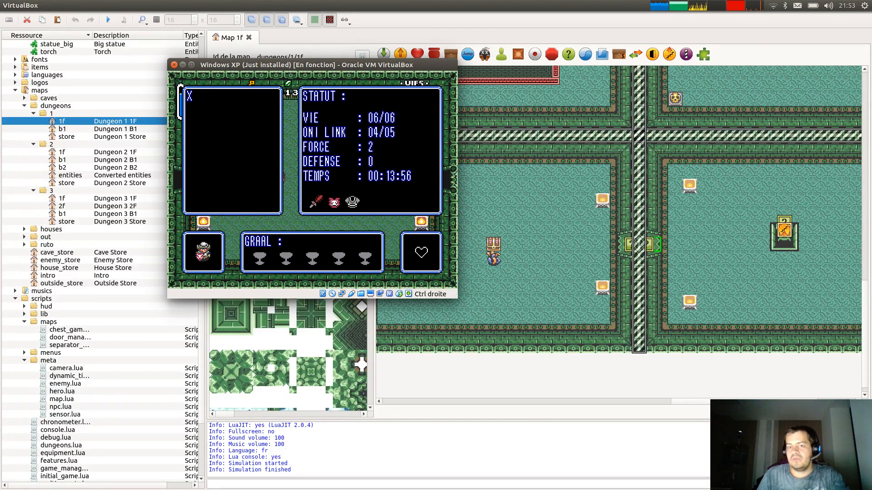
left_click_drag(381, 131, 768, 190, "alt")
left_click(108, 20)
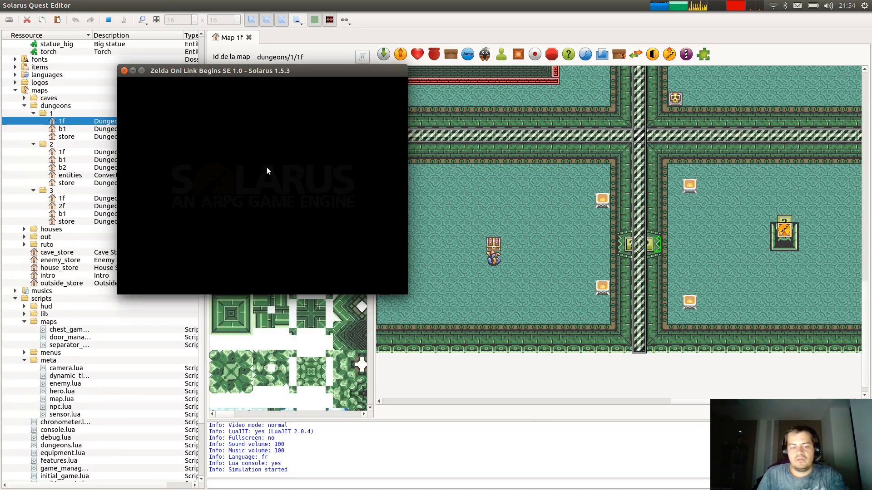
key("d")
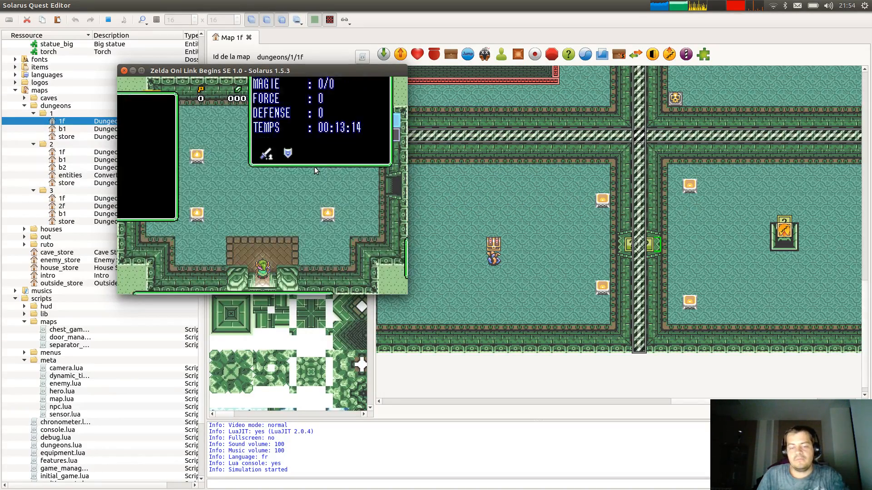
key("alt+Tab")
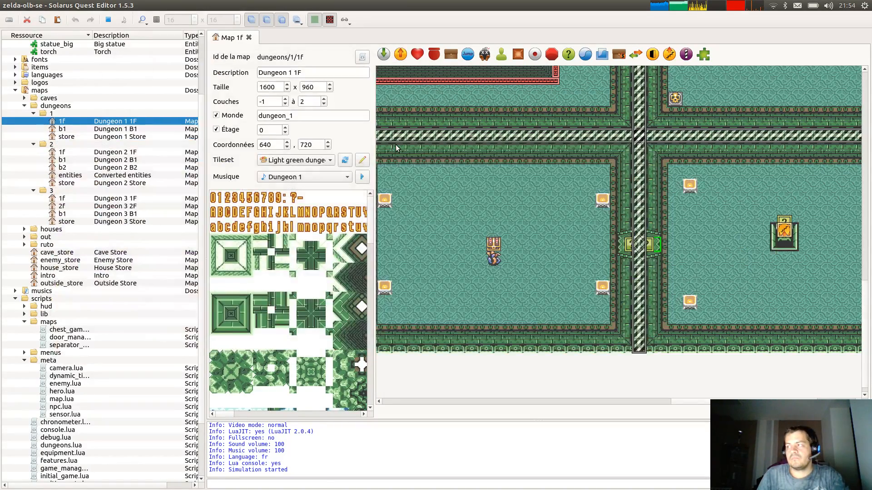
key("alt+Tab")
key("alt+Tab")
key("alt+Tab")
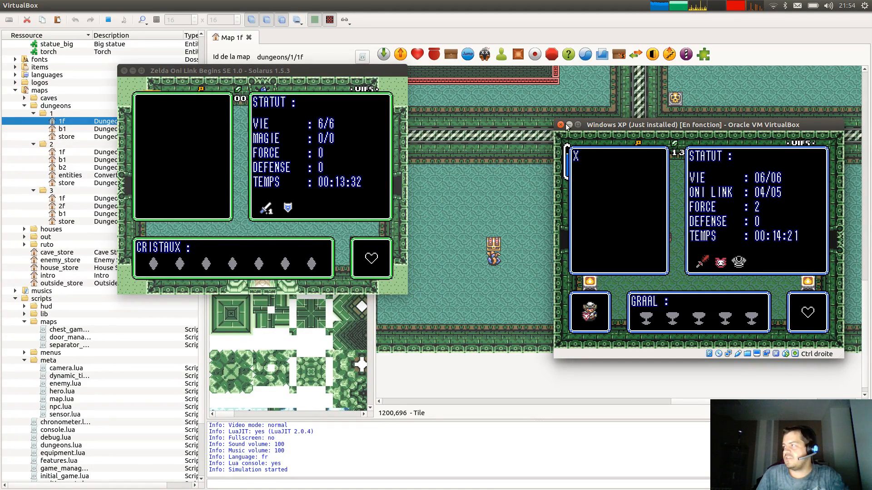
left_click(124, 72)
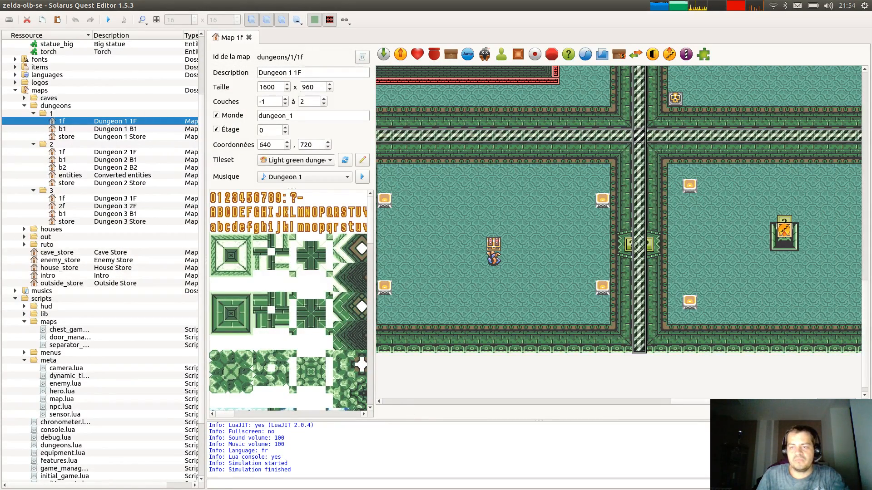
Run the quest from the editor and walk the hero from the dungeon entrance into the east chest room to fight its enemy.
middle_click_drag(714, 245, 759, 268)
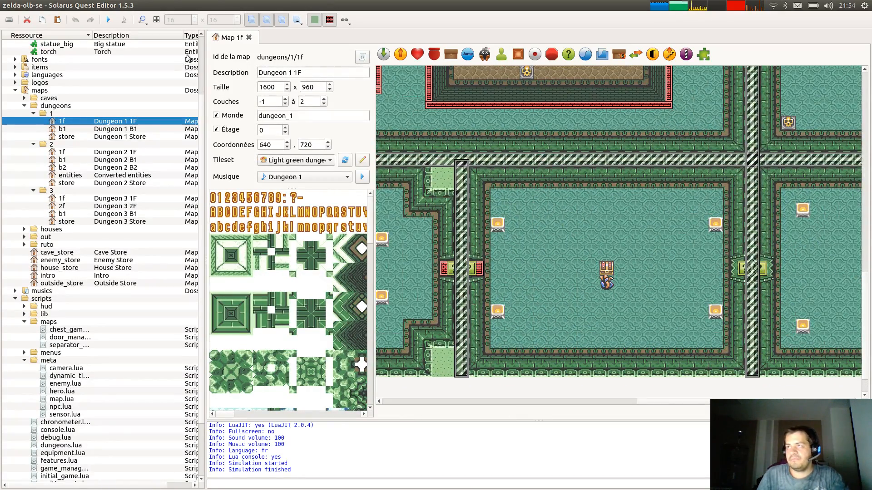
left_click(108, 19)
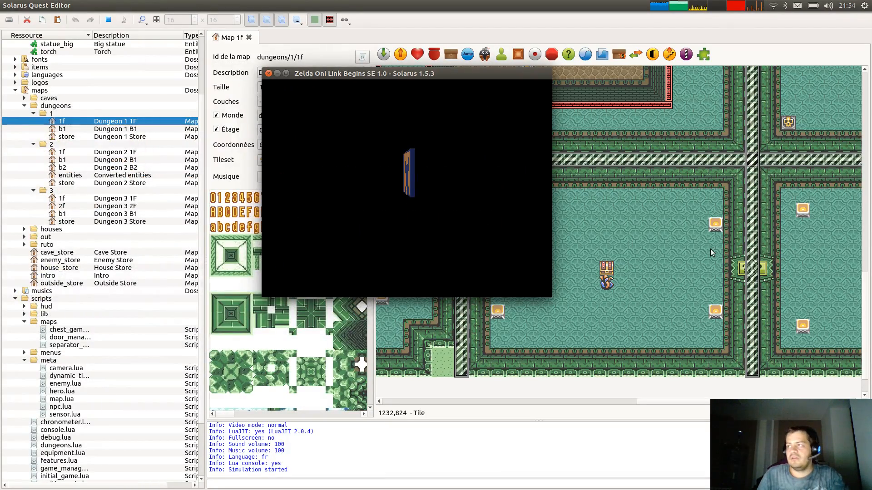
key("Up")
key("Right")
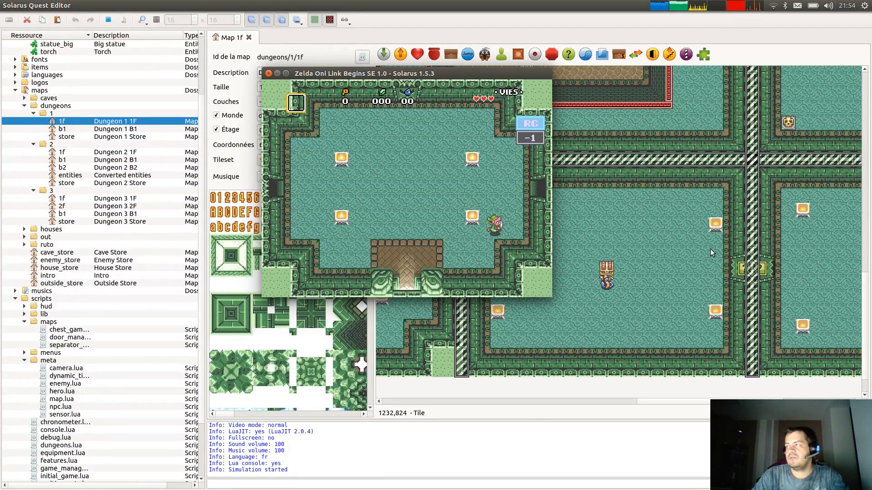
key("Right")
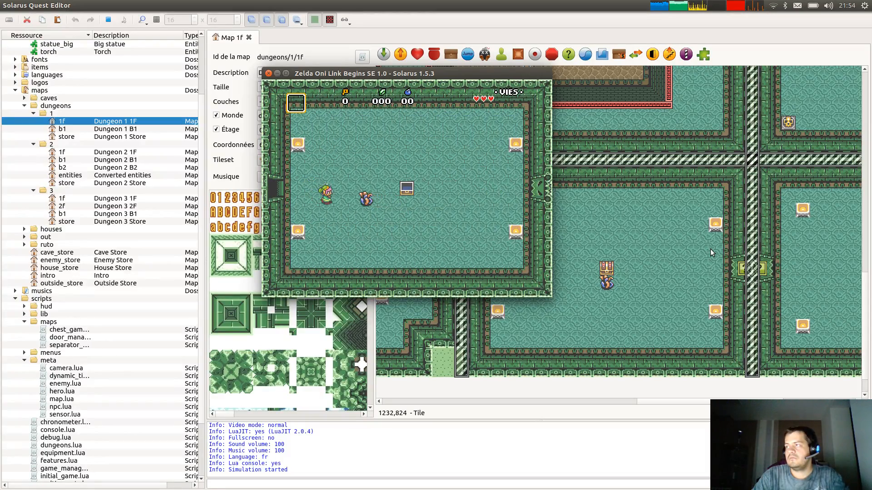
Leave and re-enter the chest room, then let its enemy hit the hero until game over.
key("Left")
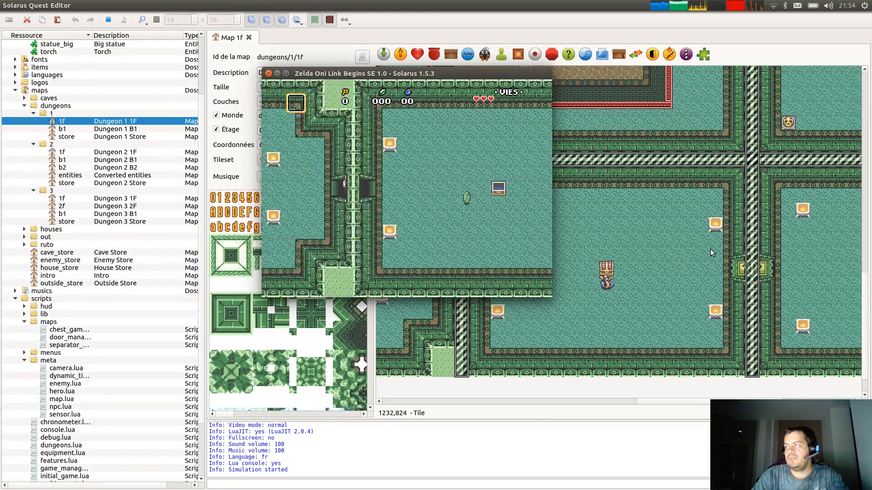
key("Left")
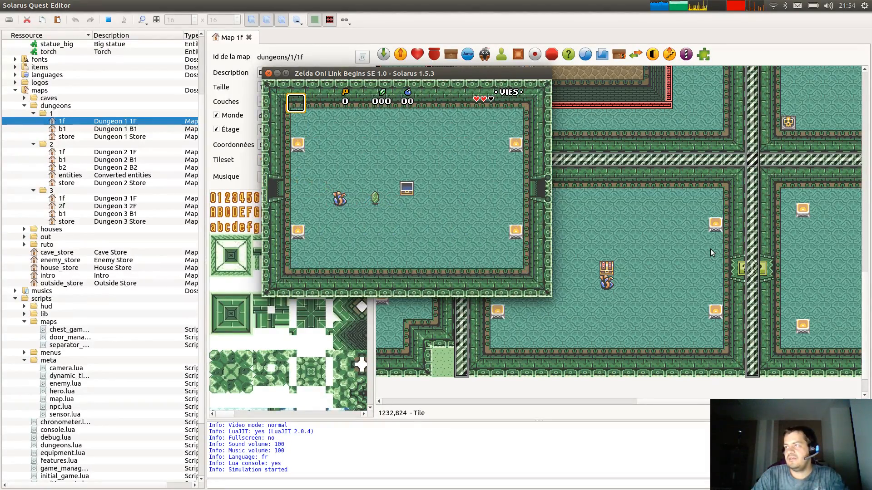
key("Right")
key("Left")
key("Up")
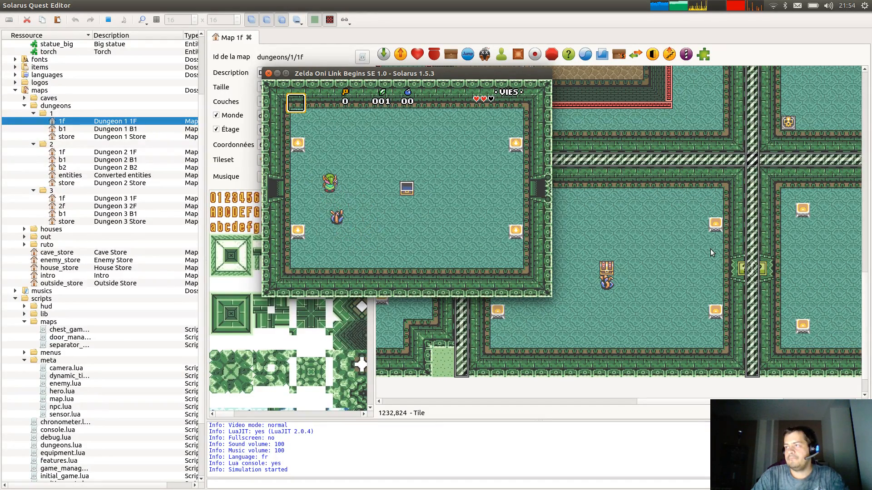
key("Up")
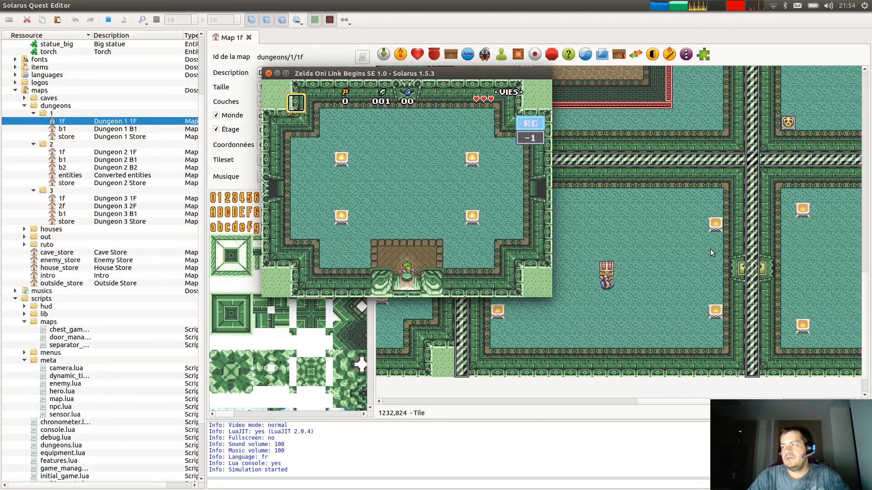
Walk back into the east chest room after the game over to check its enemy and door, then close the game.
key("Right")
key("Up")
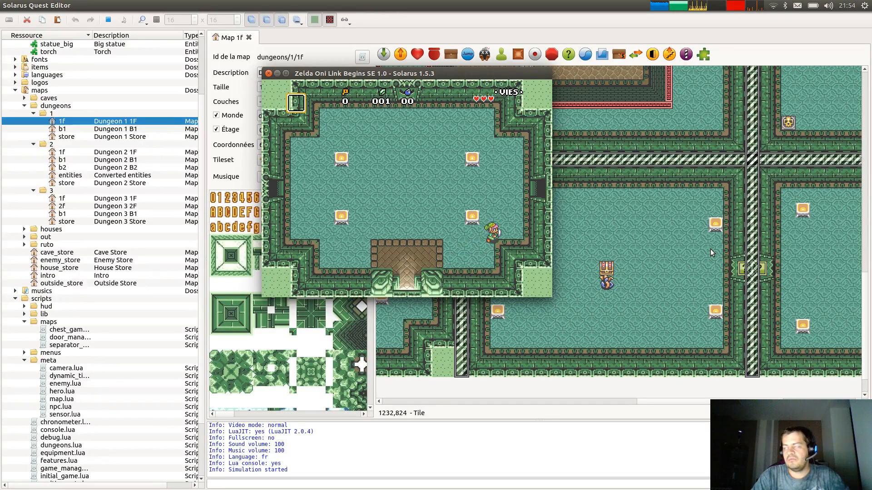
key("Right")
key("Up")
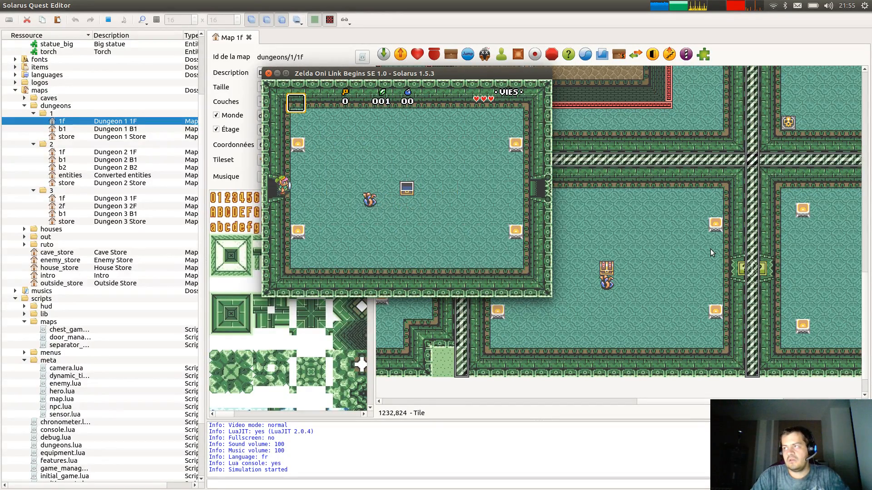
key("Right")
key("Up")
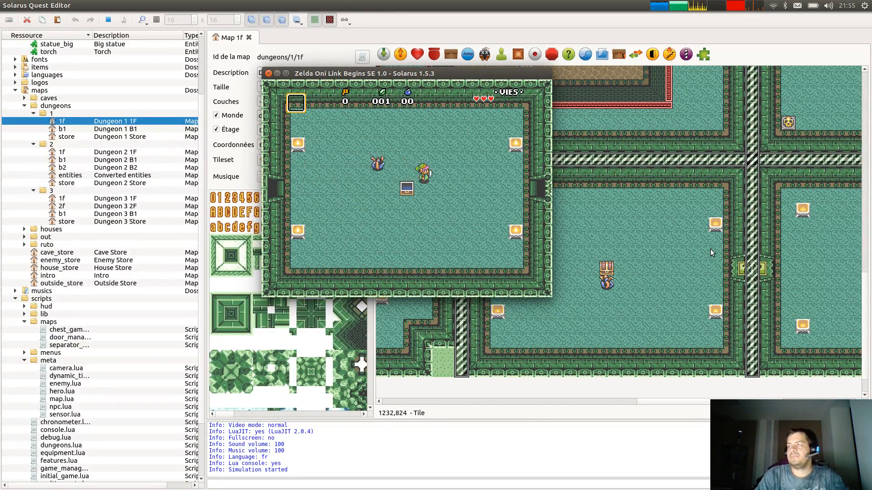
left_click(269, 74)
Collapse the entities folder and open the game_manager.lua script at its on_map_changed handler.
scroll(69, 210, "up", 3)
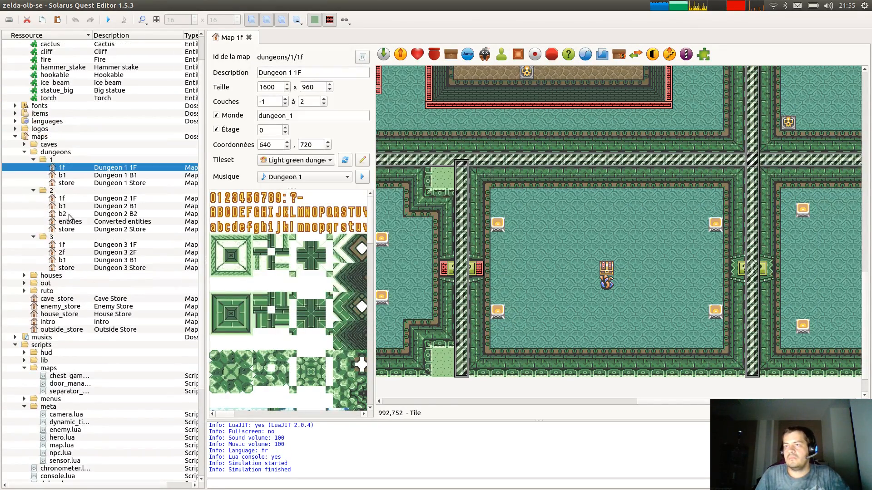
left_click(14, 60)
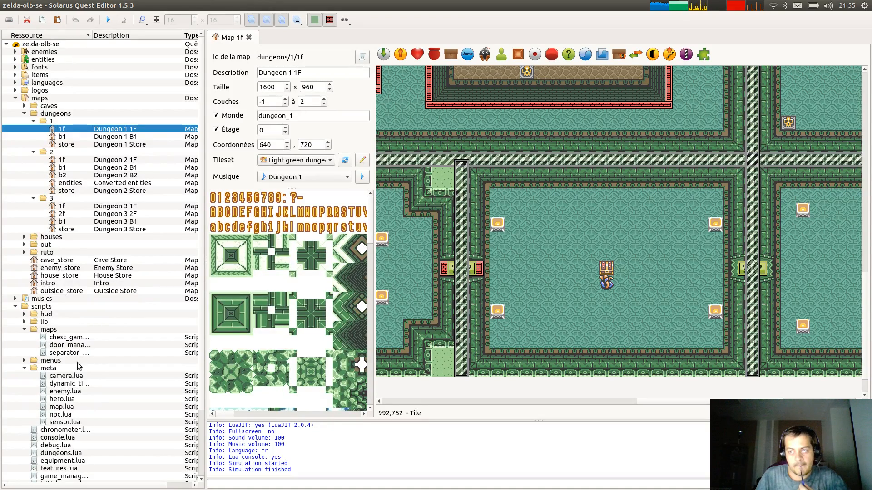
scroll(69, 348, "down", 3)
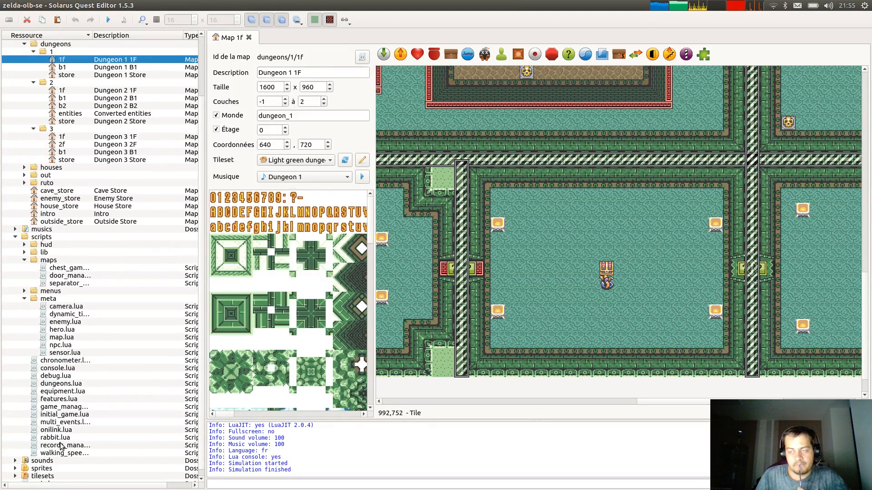
scroll(65, 373, "down", 1)
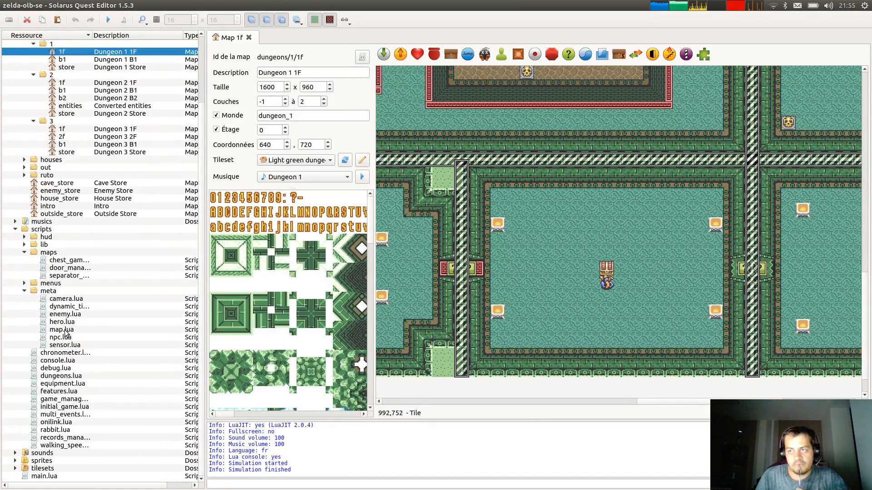
double_click(58, 400)
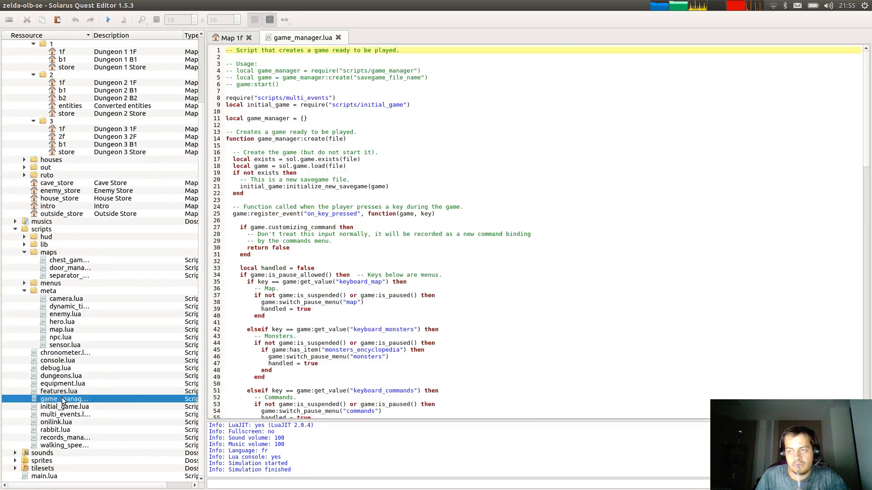
scroll(535, 356, "down", 20)
scroll(535, 358, "down", 12)
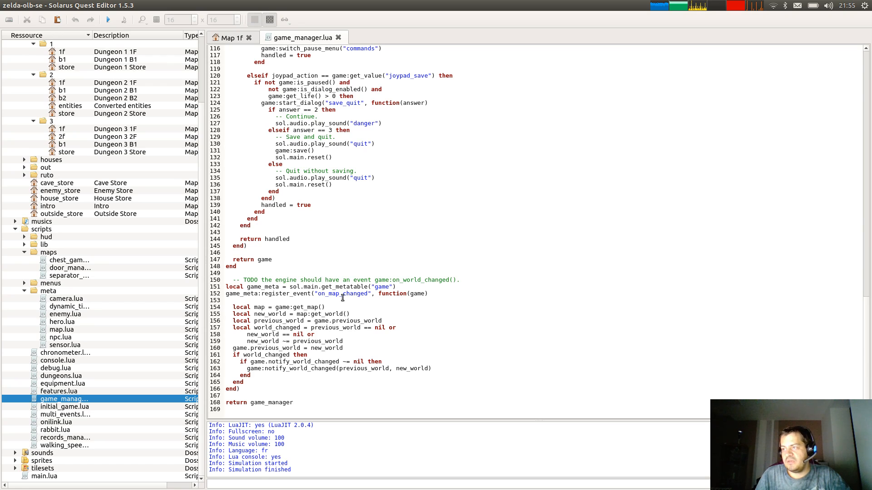
Examine how the on_map_changed handler uses game.previous_world and calls notify_world_changed.
triple_click(297, 366)
left_click_drag(302, 366, 304, 365)
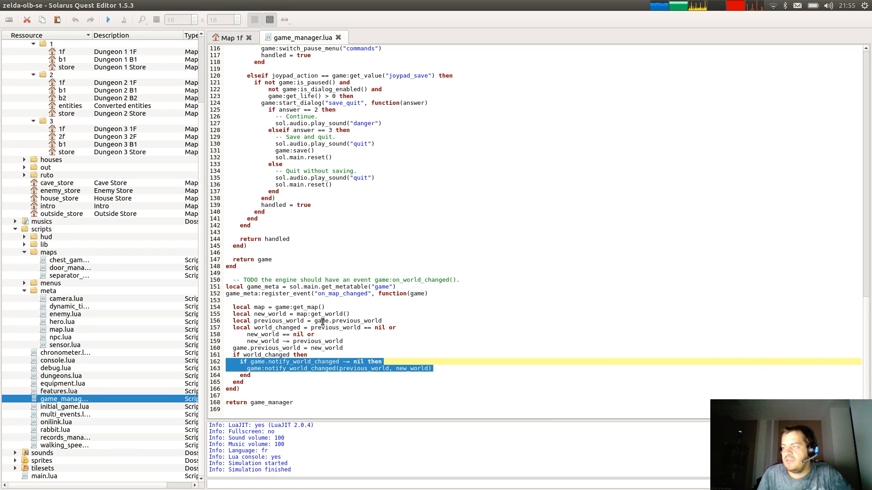
mouse_move(315, 321)
left_mouse_down()
mouse_move(370, 321)
mouse_move(327, 322)
left_mouse_up()
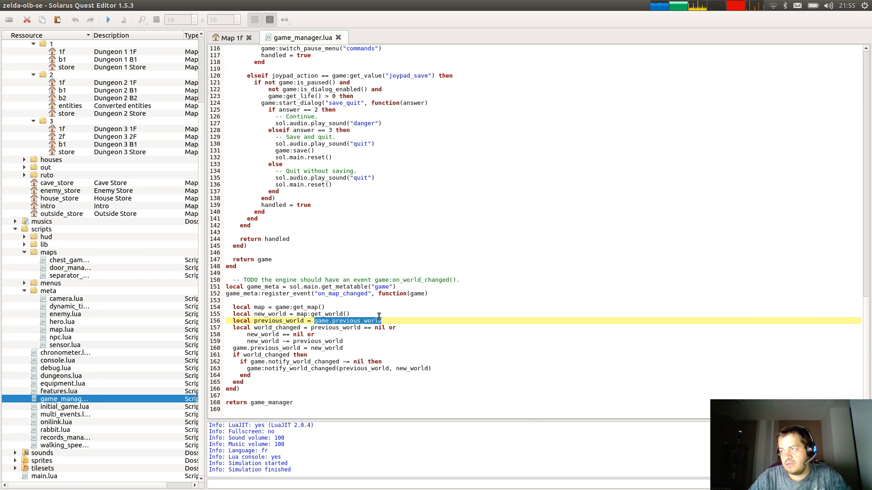
Open game_over.lua in the menus scripts and copy its on_game_over_started event registration line.
double_click(35, 284)
double_click(71, 307)
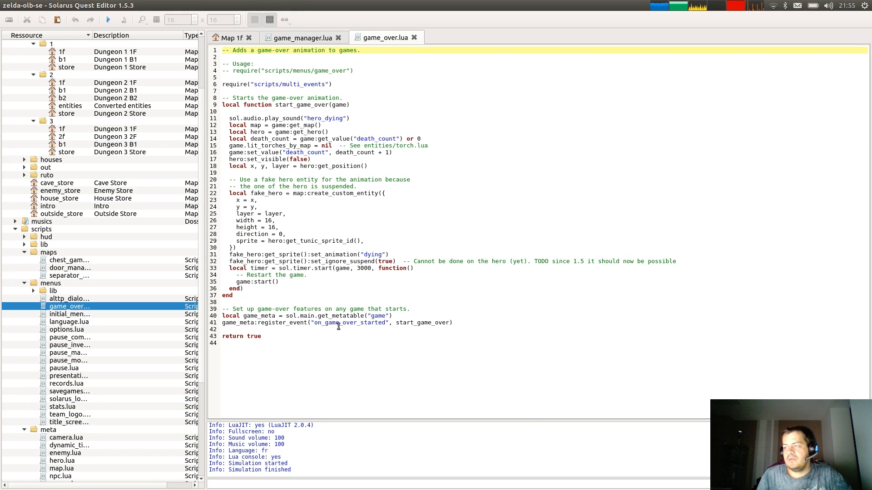
left_click_drag(426, 316, 483, 327)
key("ctrl+c")
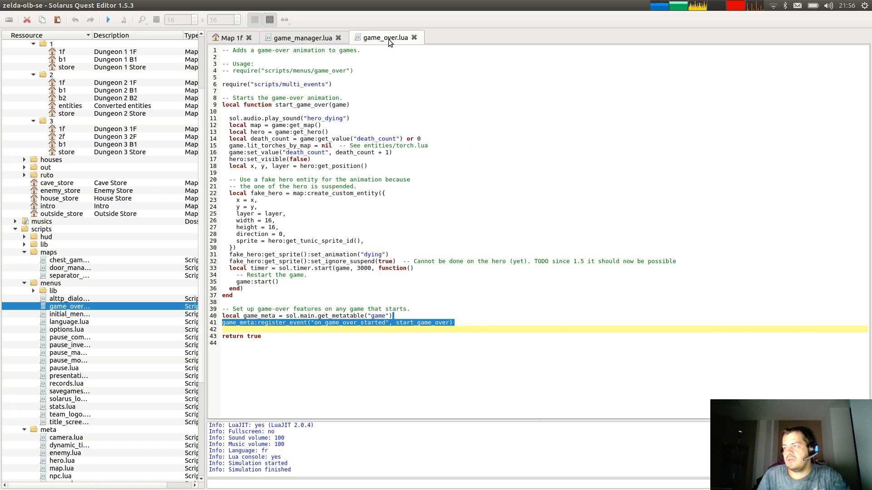
Paste the on_game_over_started registration into game_manager.lua after the on_map_changed handler, with blank lines around it.
scroll(389, 42, "up", 1)
left_click(340, 382)
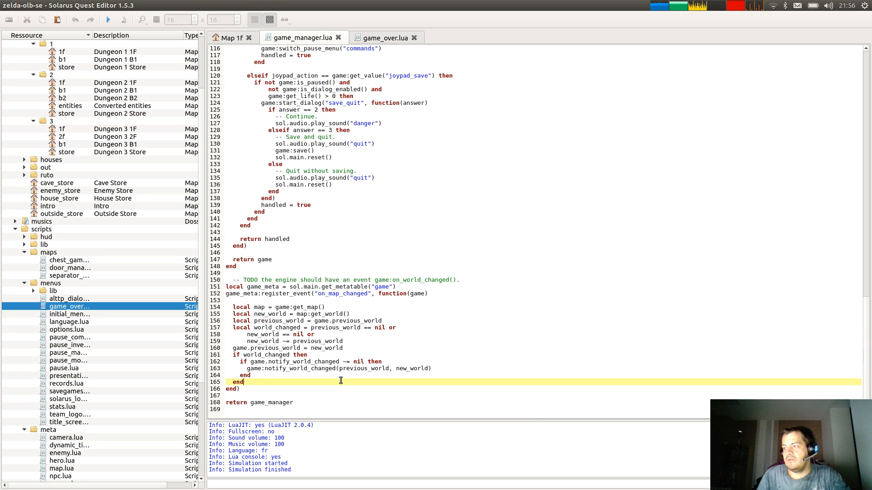
left_click(346, 389)
key("ctrl+v")
left_click(347, 389)
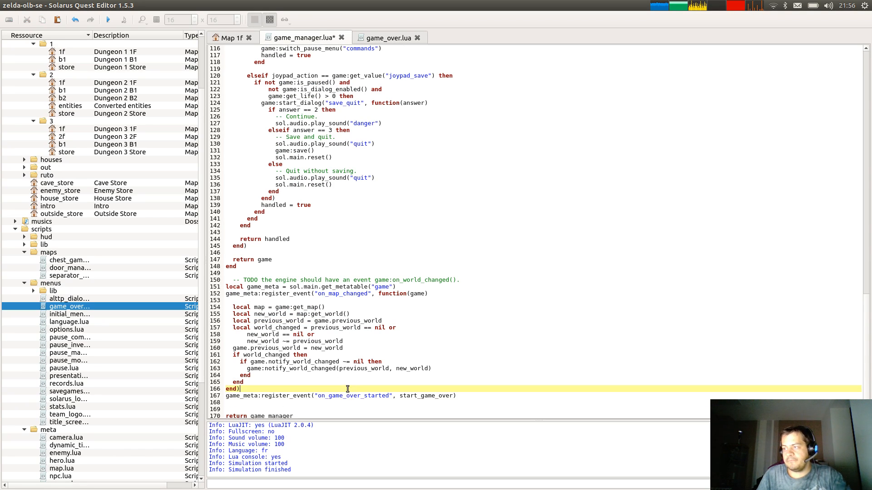
key("Return")
scroll(366, 390, "down", 1)
left_click(367, 389)
key("Return")
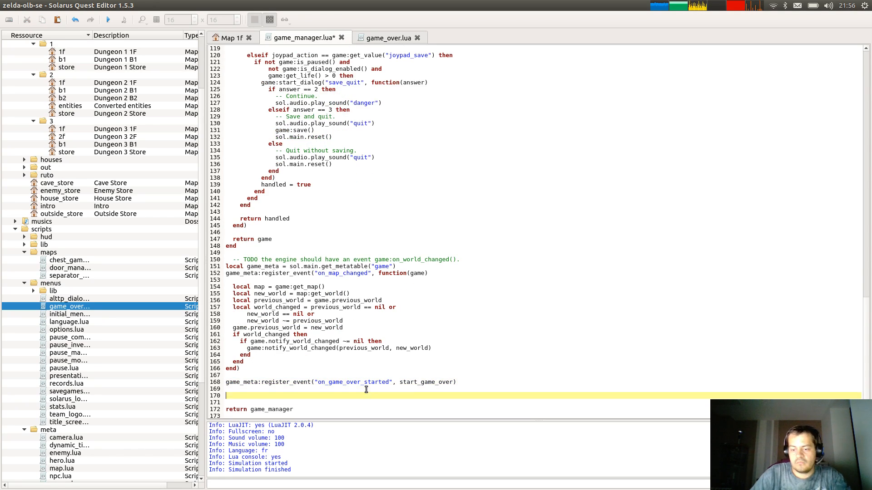
Replace the start_game_over argument with an inline function(game) and close the handler with end).
type("end)")
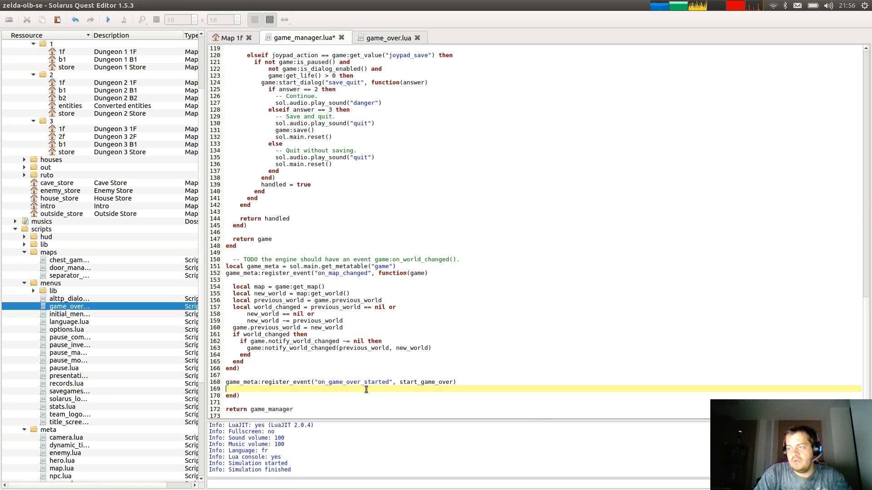
key("Up")
key("Up")
key("End")
key("ctrl+BackSpace")
key("ctrl+BackSpace")
type("function(game)")
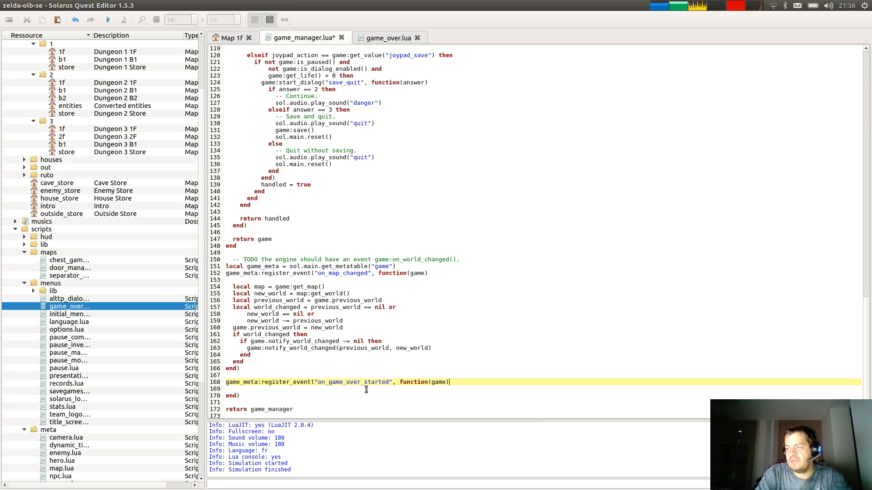
Write game.previous_world = nil as the body of the on_game_over_started handler in game_manager.lua.
key("Down")
type("gam")
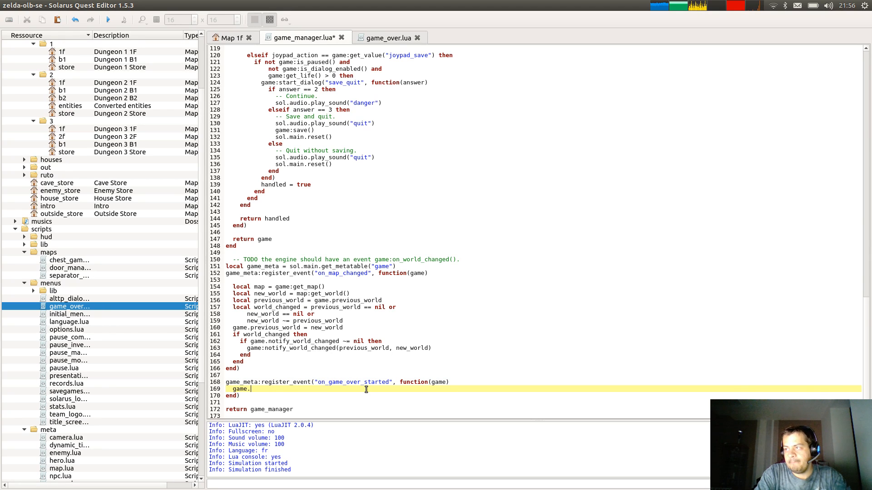
type("e.previous_world = nil")
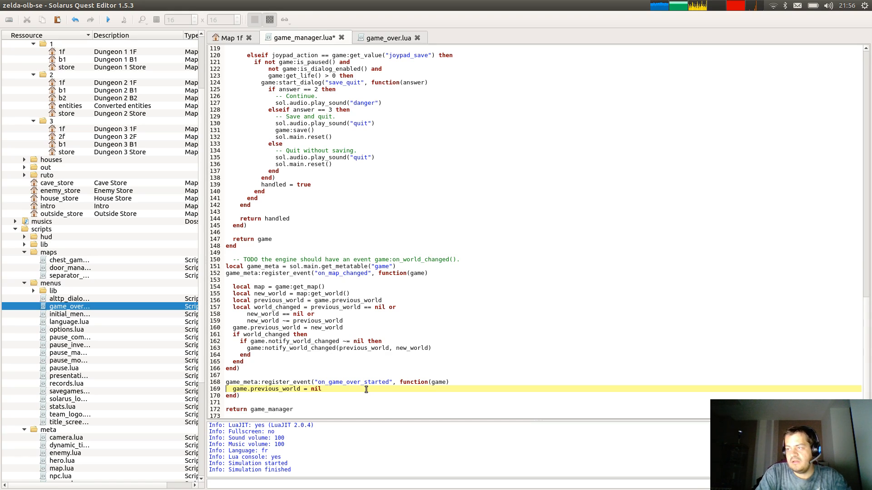
Add the comment "-- Reset the previous world info on game-over" / "-- so that notify_world_changes gets called." above that assignment and save the script.
key("Left")
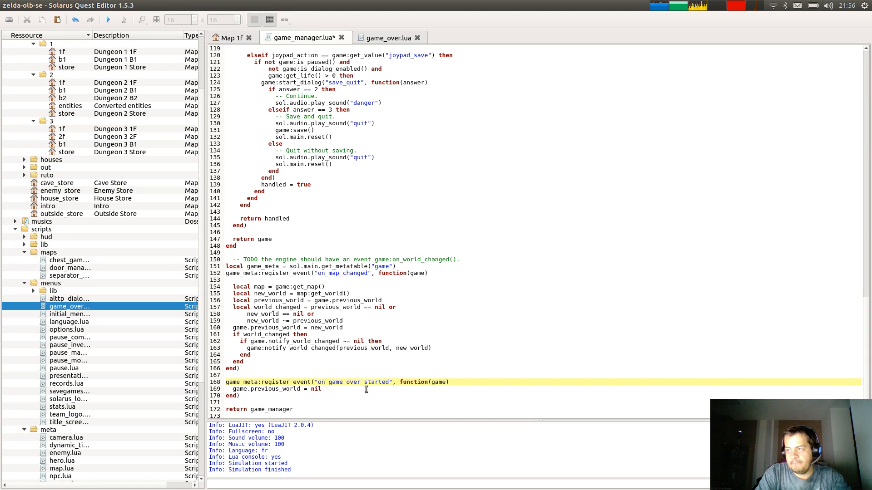
key("Return")
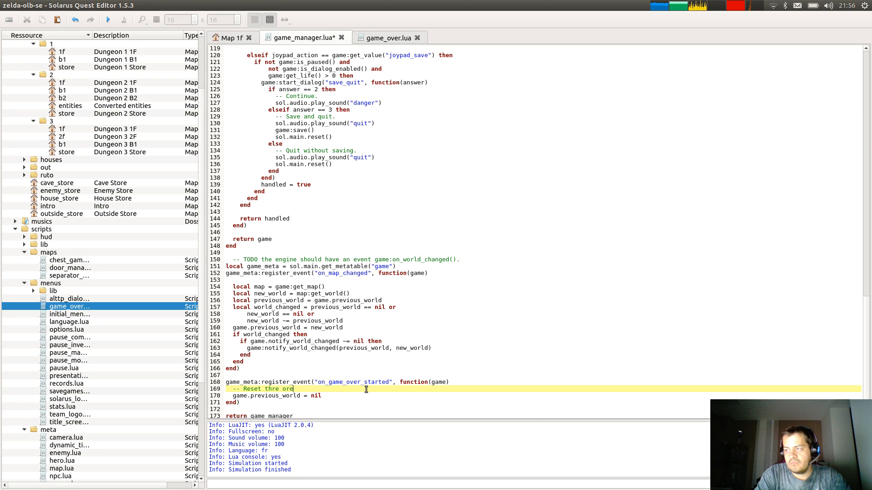
type("-- Reset the previou")
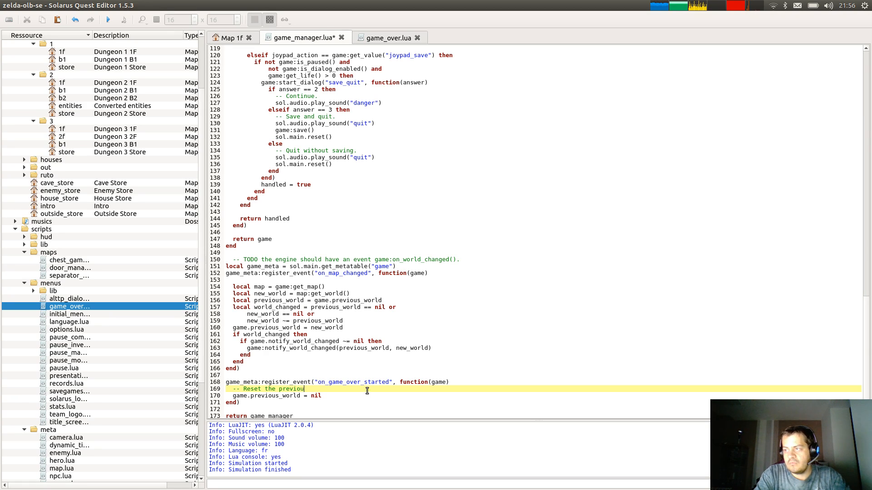
type("s world info")
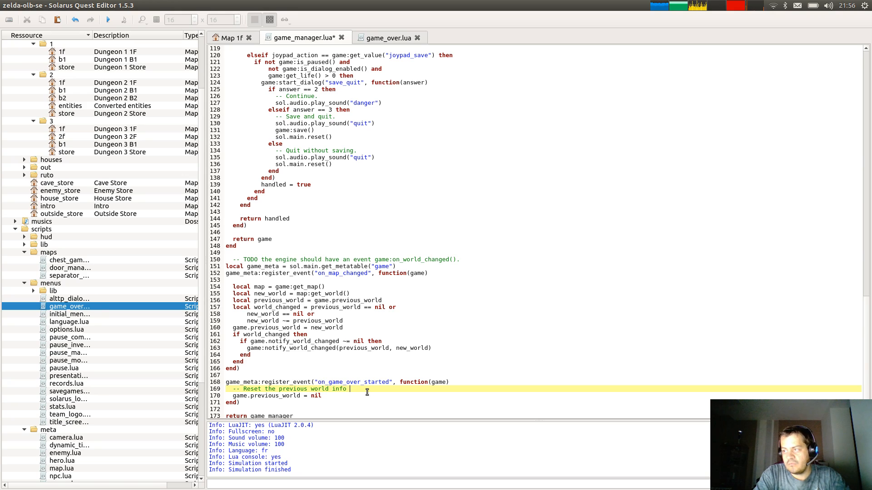
type(" on gam")
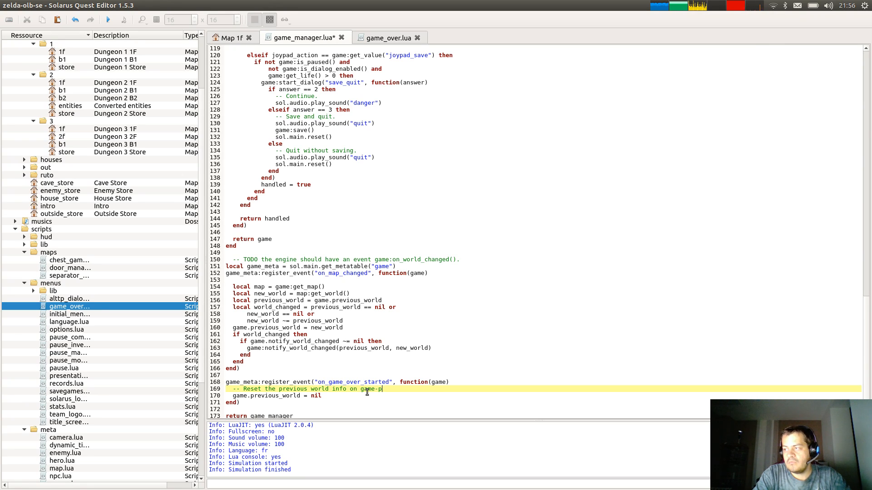
type("e-over")
key("Return")
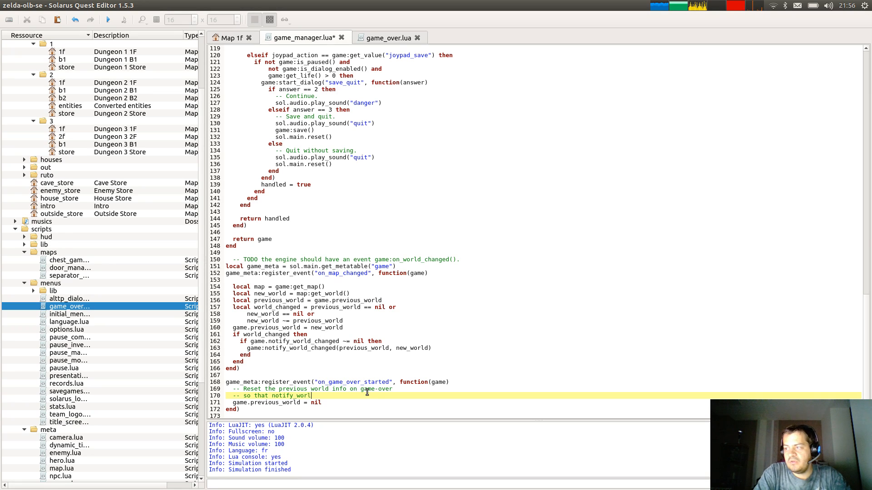
type("hanges ge")
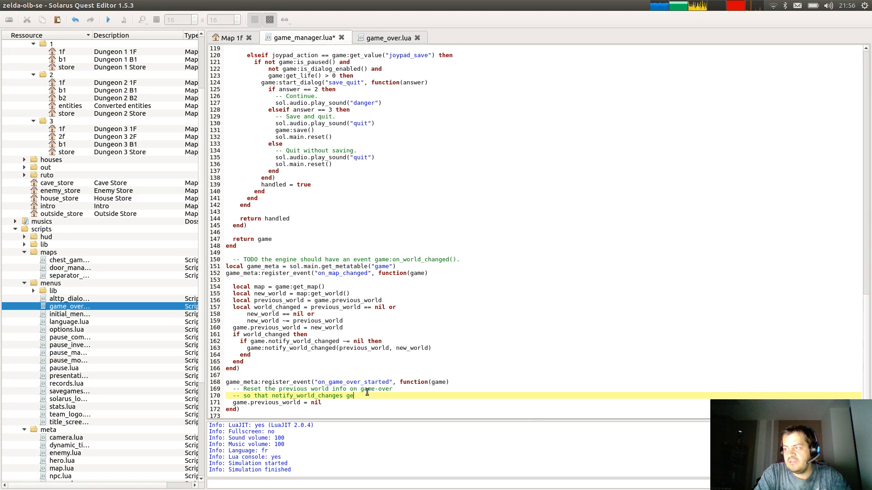
type("ts called.")
key("ctrl+s")
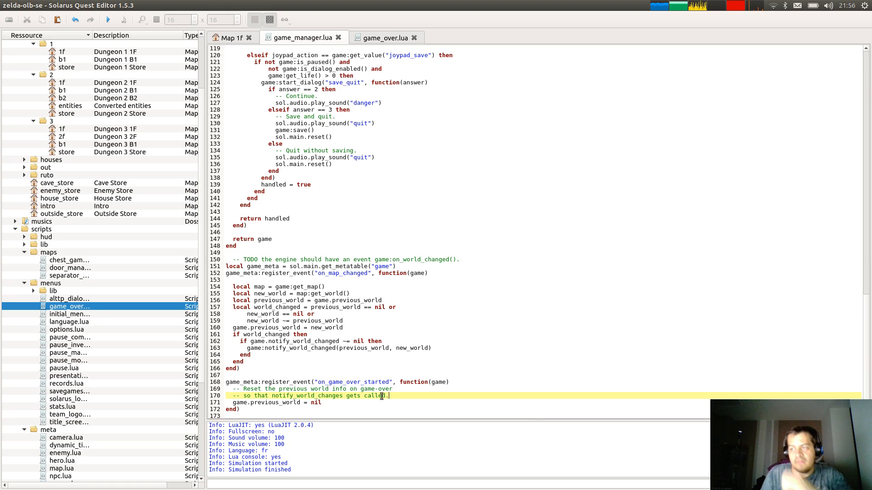
Remove the two-space indentation before the TODO comment about game:on_world_changed() and save the script.
left_click(353, 370)
left_click(230, 259)
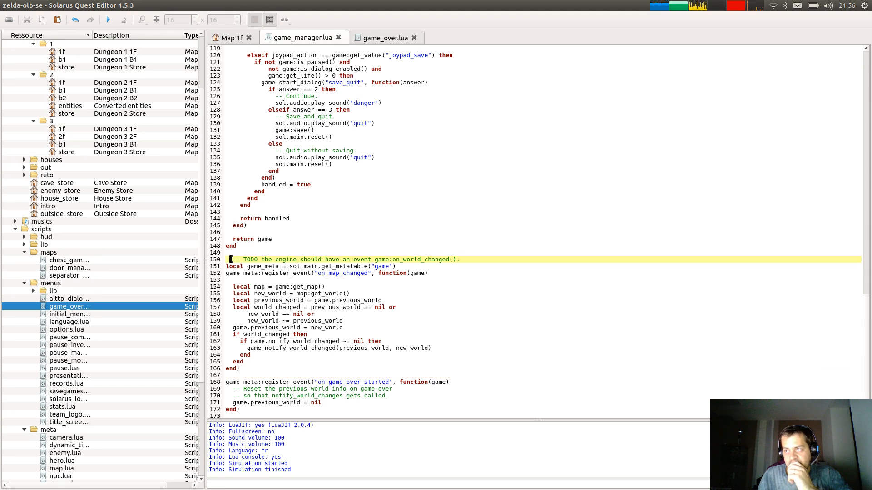
key("Delete")
key("Delete")
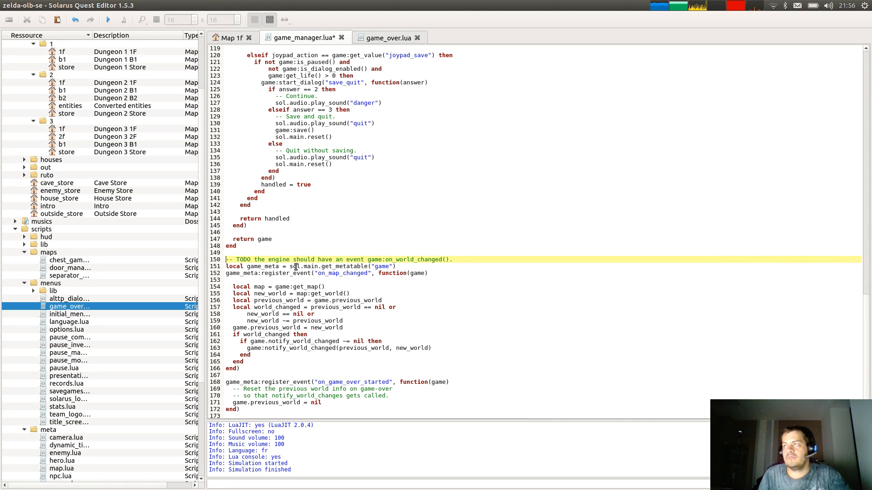
key("ctrl+s")
Run the quest and lead the hero into the enemy room east of the entrance, leaving and re-entering it once.
key("F5")
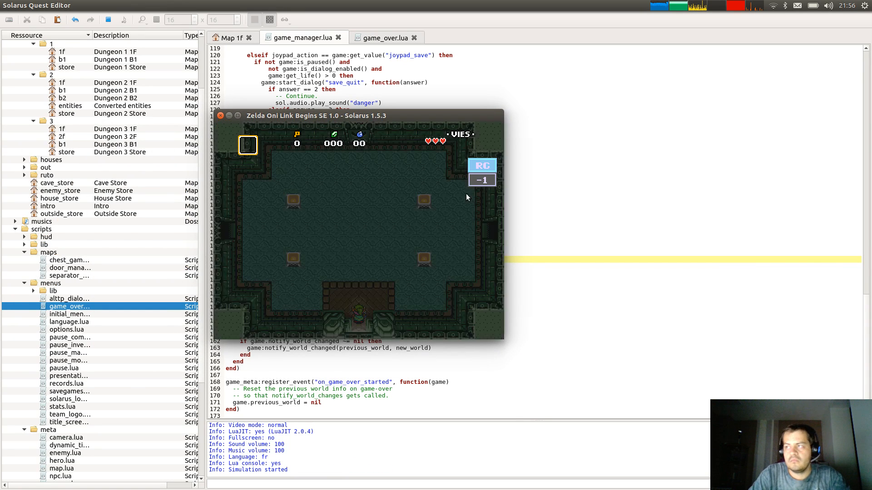
key("Right")
key("Up")
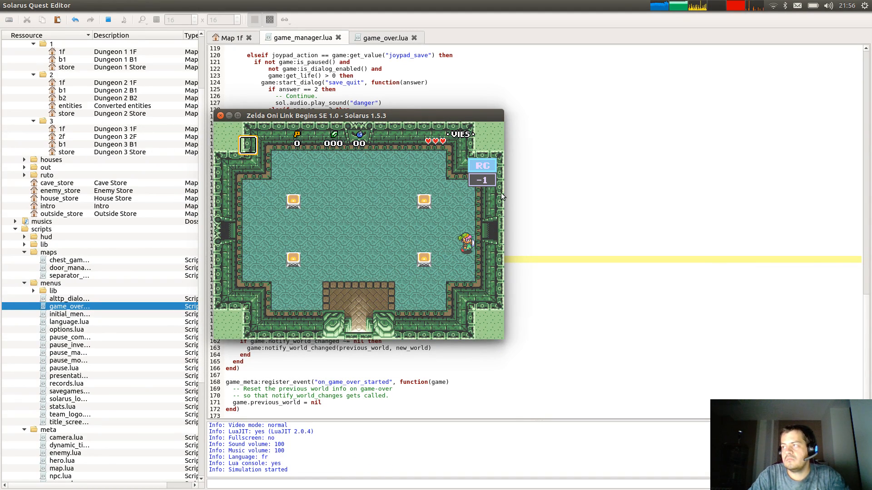
key("Right")
key("Down")
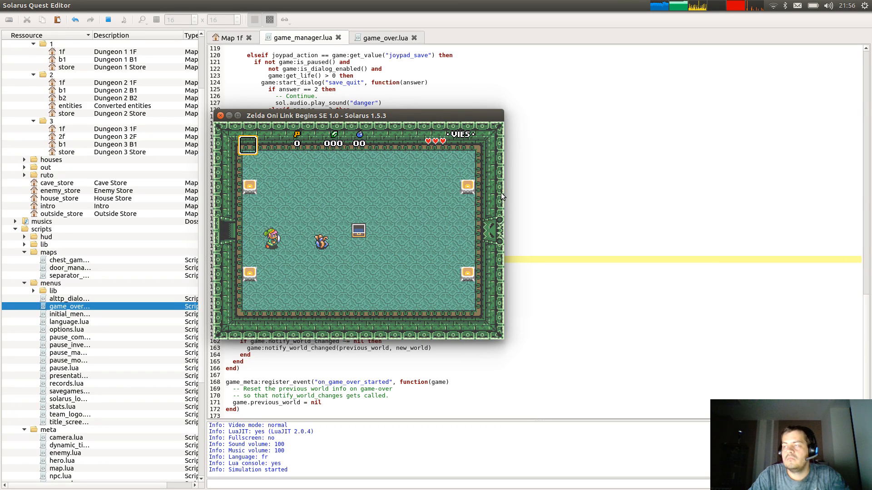
key("Left")
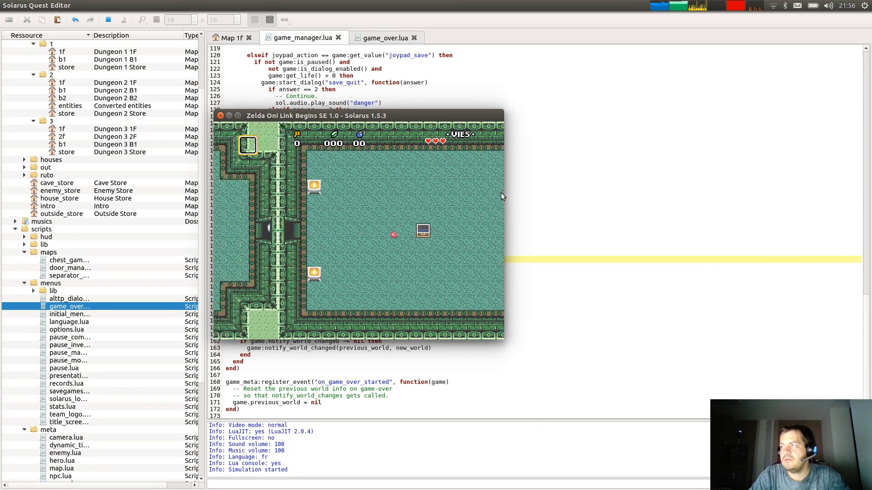
key("Right")
key("Right")
key("Down")
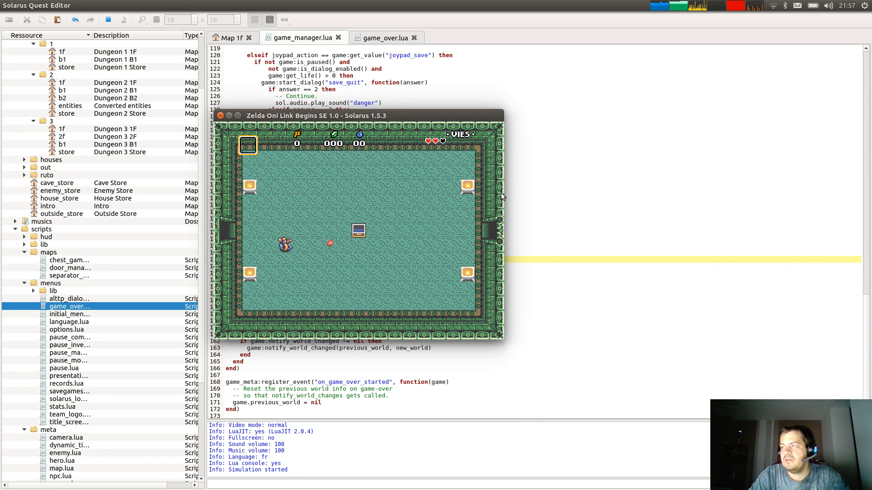
Move the hero around the enemy room and fight the enemy near the central object.
key("Right")
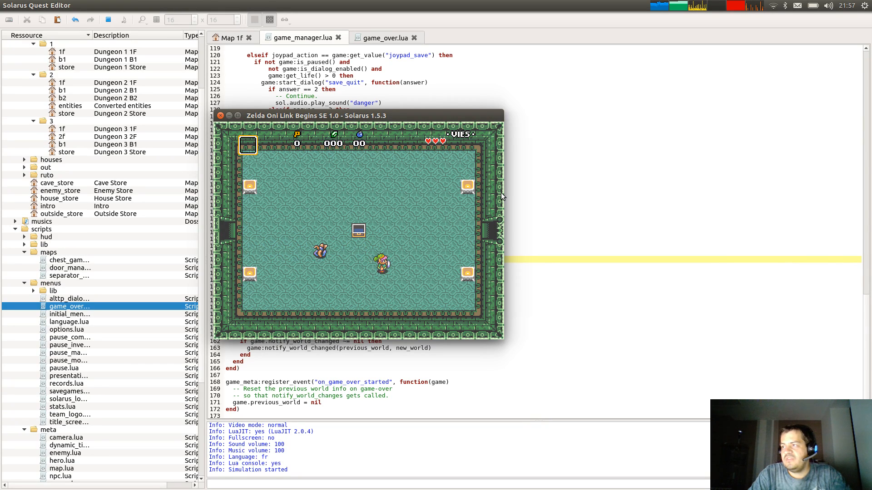
key("Down")
key("Left")
key("Up")
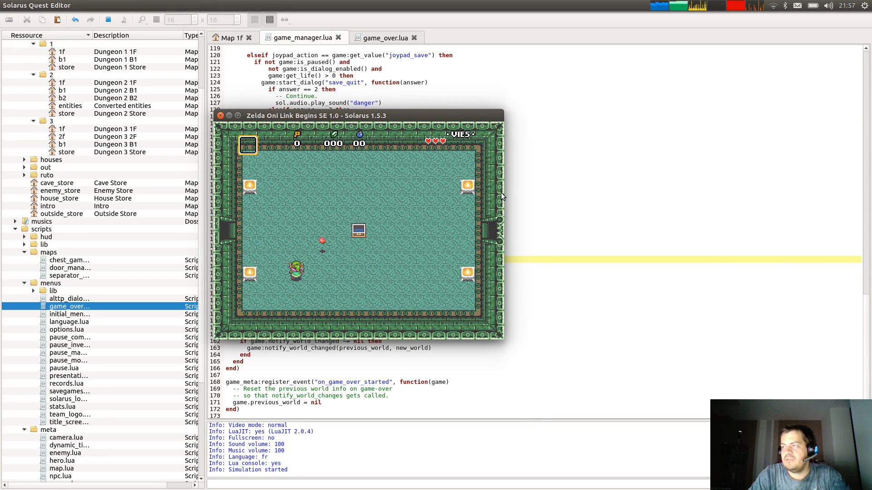
key("Right")
key("Left")
key("Right")
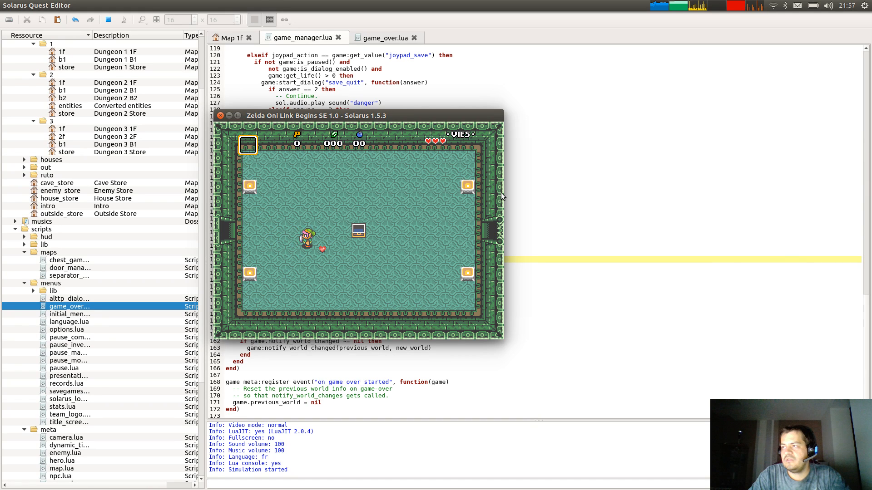
Take the hero out through the west doorway and back into the enemy room.
key("Left")
key("Up")
key("Left")
key("Right")
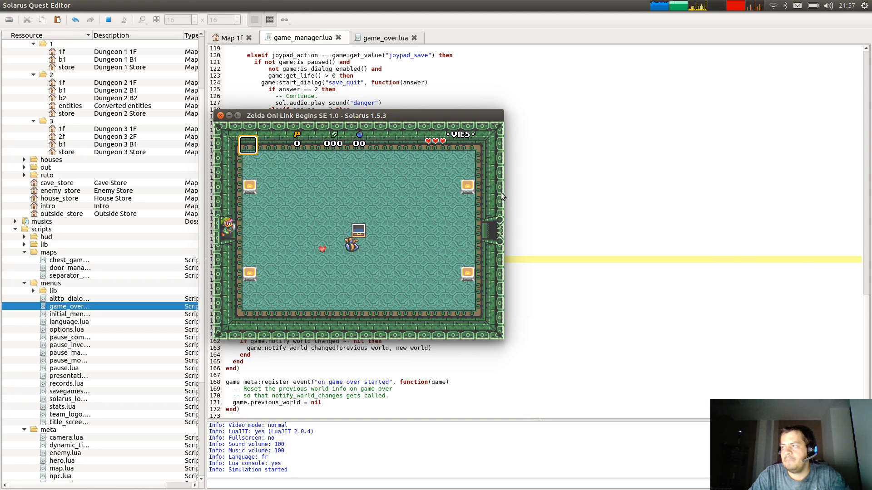
key("Left")
key("Up")
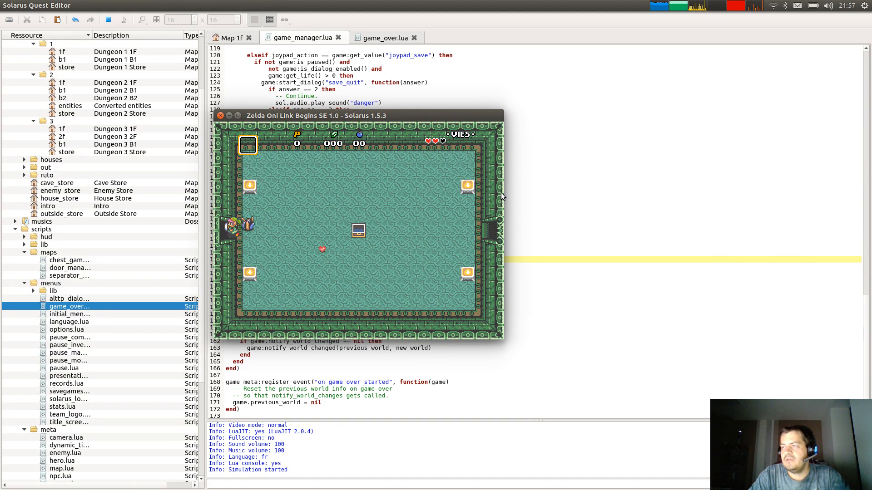
Let the enemy hit the hero until all hearts are lost to trigger a game over.
key("Right")
key("Up")
key("Right")
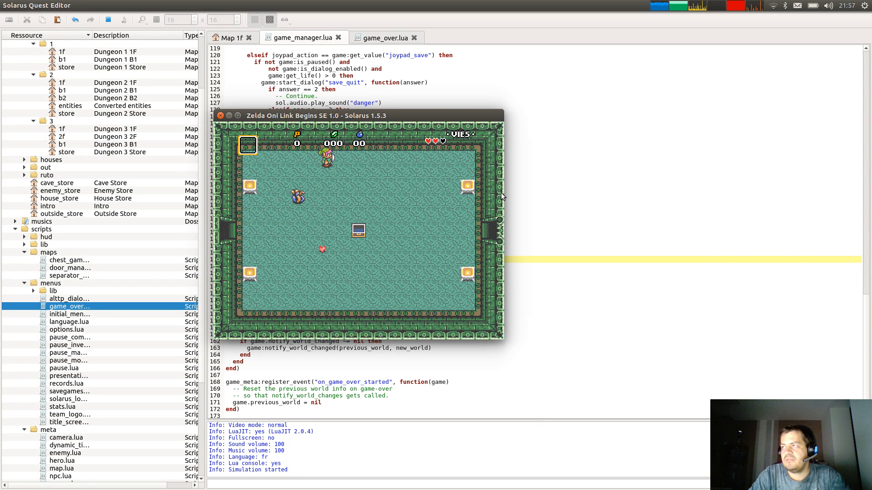
key("Down")
key("Down")
key("Left")
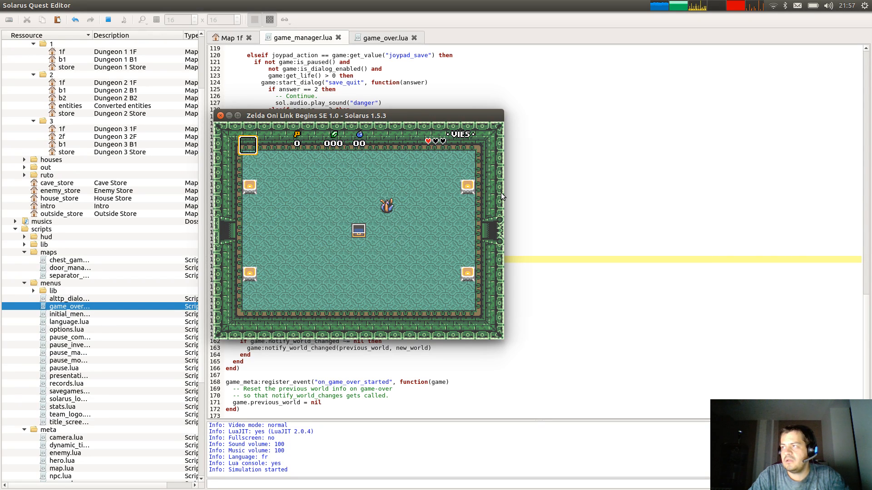
key("Right")
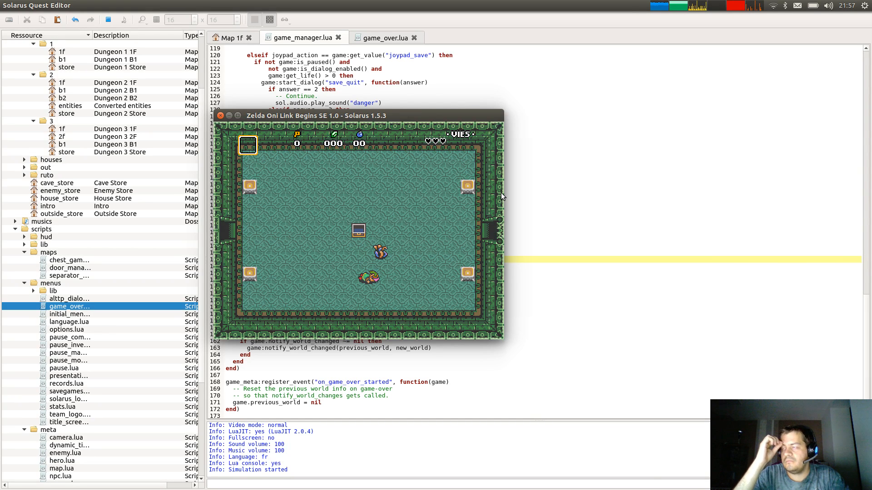
Walk the hero from the dungeon entrance back to the enemy room after the game over to check its east door.
key("Up")
key("Right")
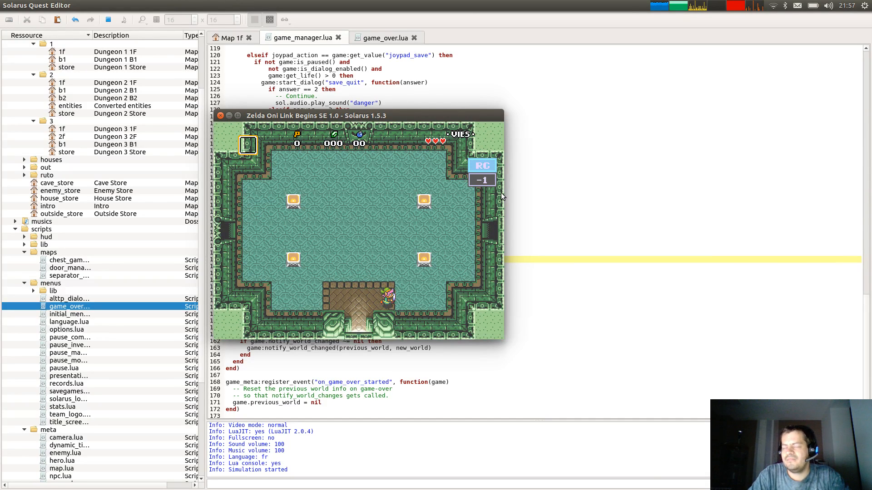
key("Up")
key("Right")
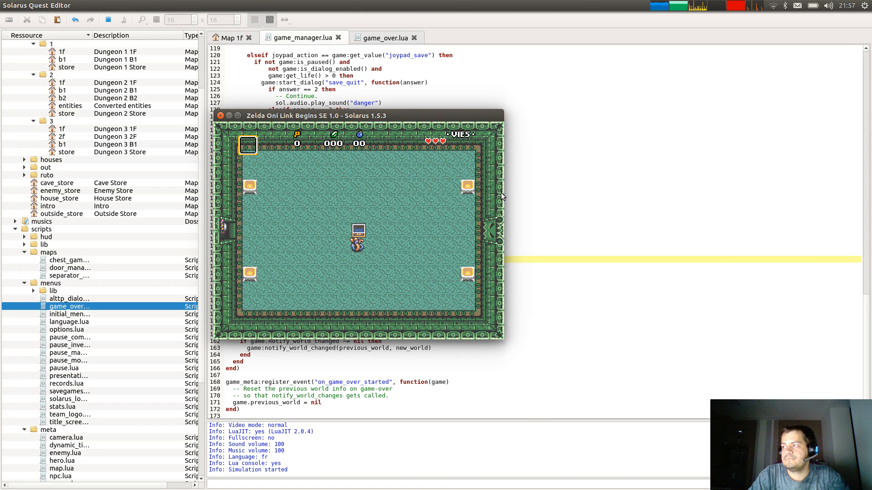
key("Up")
key("Right")
key("Down")
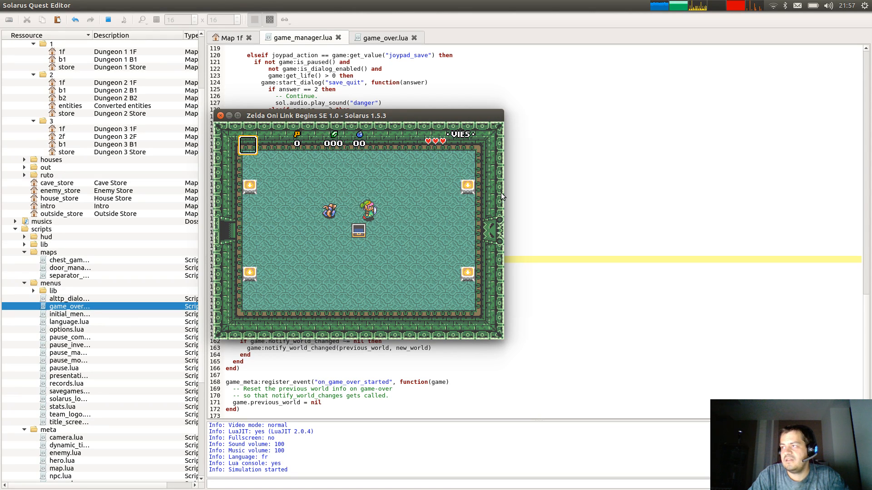
Defeat the enemy with the sword and move the hero toward the northeast torch to check the east door.
key("Left")
key("c")
key("Left")
key("Up")
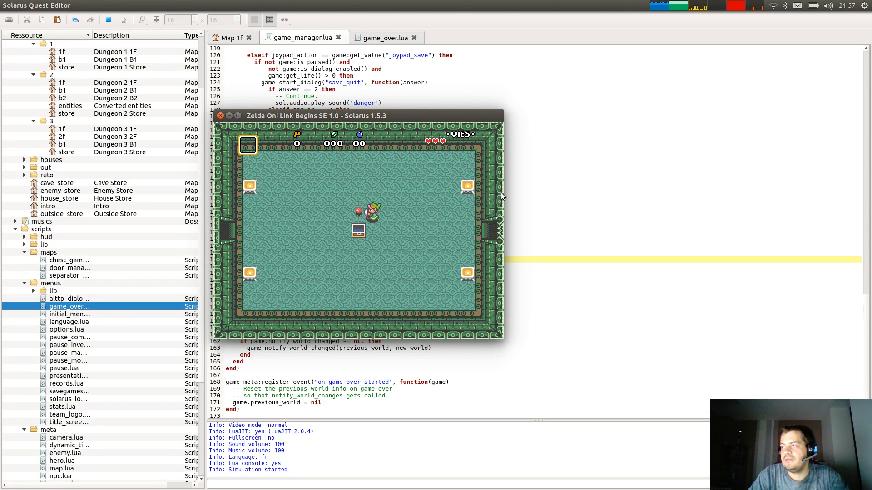
key("Right")
key("Up")
key("Right")
key("Down")
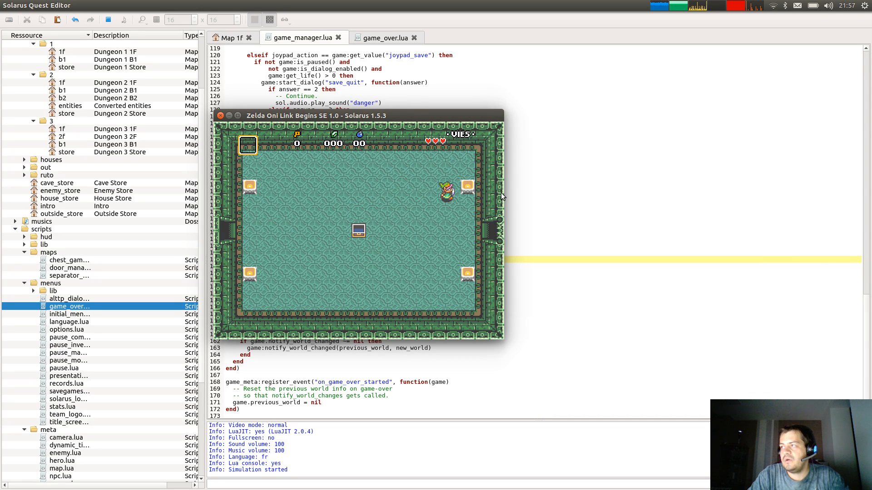
Walk the hero back to the central object, close the test game and review the end of game_manager.lua.
key("Down")
key("Left")
key("Up")
key("Down")
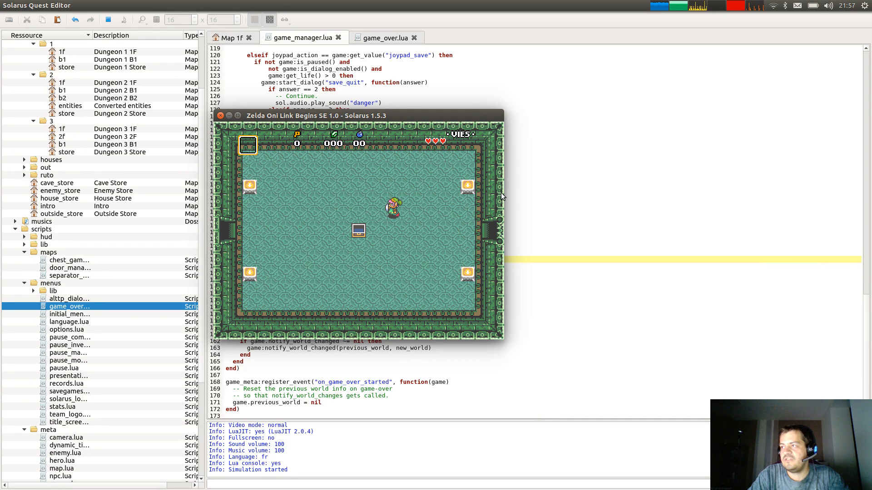
key("Down")
key("Up")
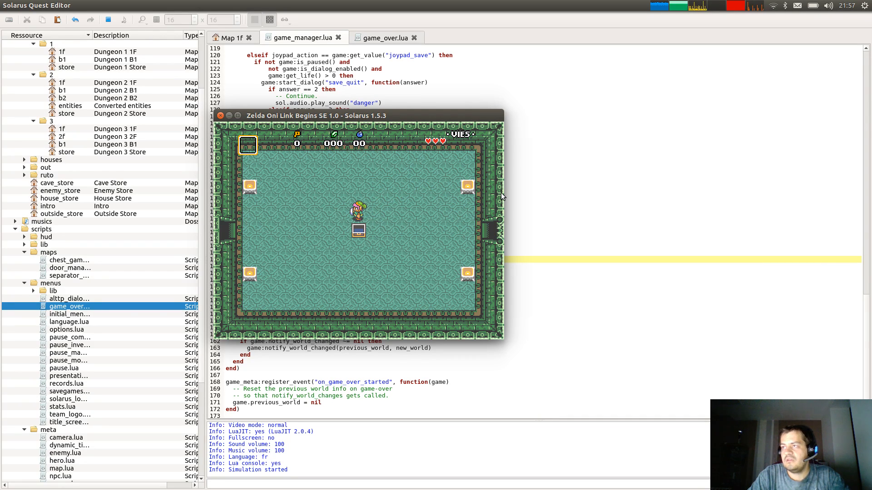
left_click(221, 116)
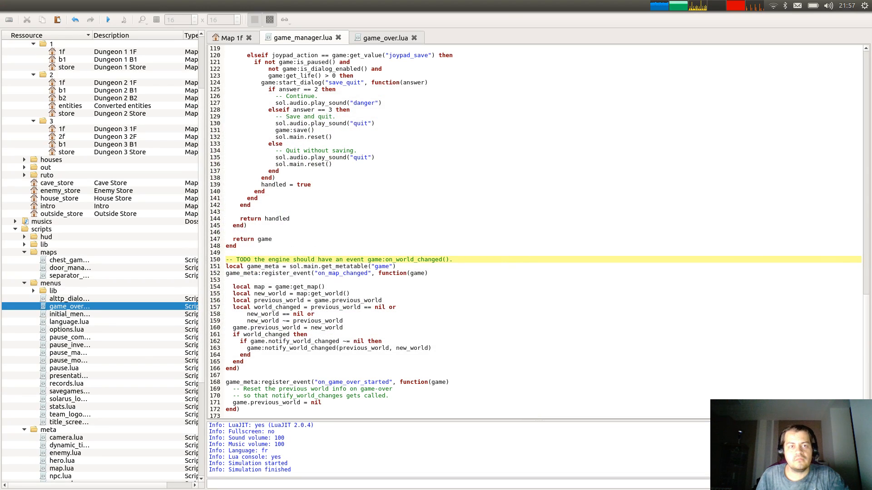
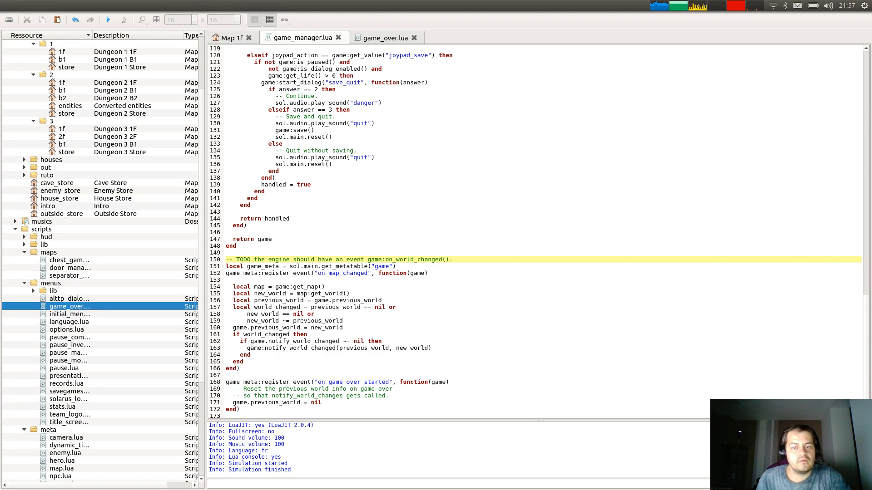
scroll(464, 271, "down", 1)
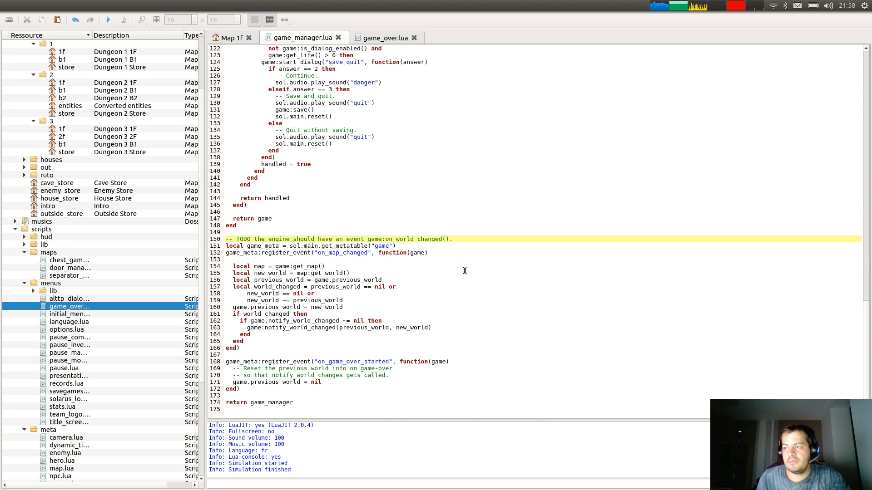
Switch to Chromium, open the GitHub issue "Keep unsaved doors open during the dungeon" and return to Solarus Quest Editor.
left_click(465, 270)
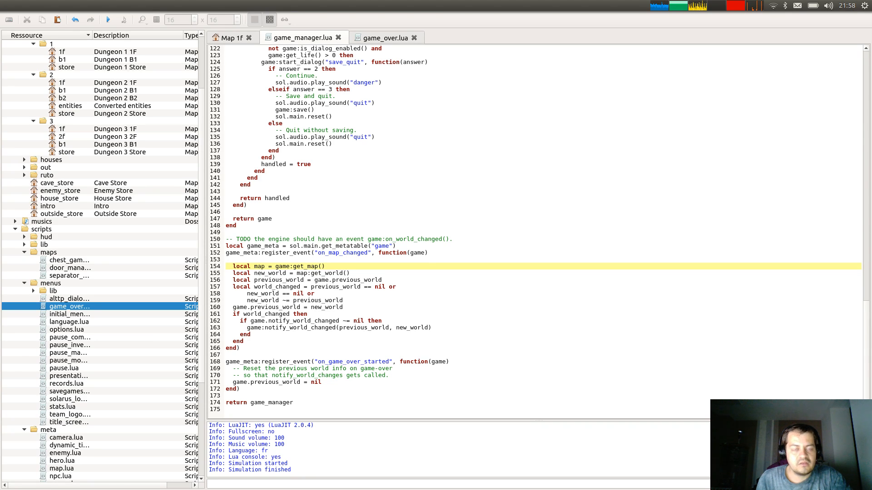
key("alt+Tab")
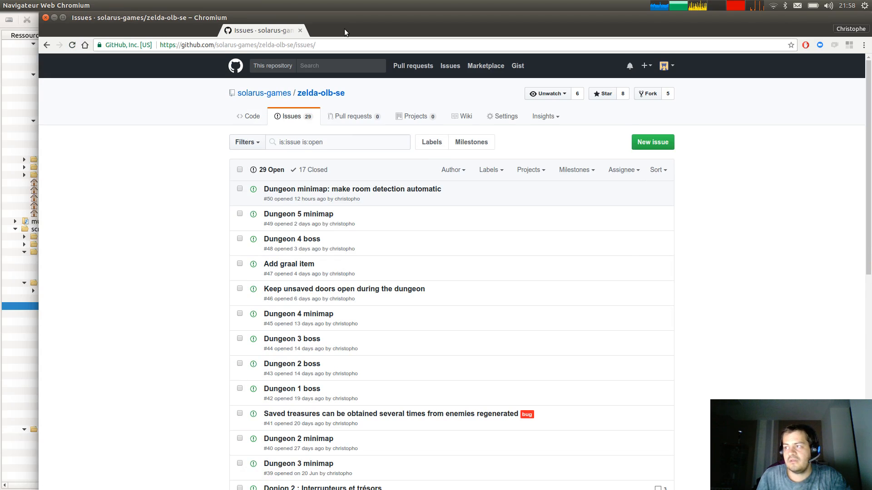
left_click(363, 277)
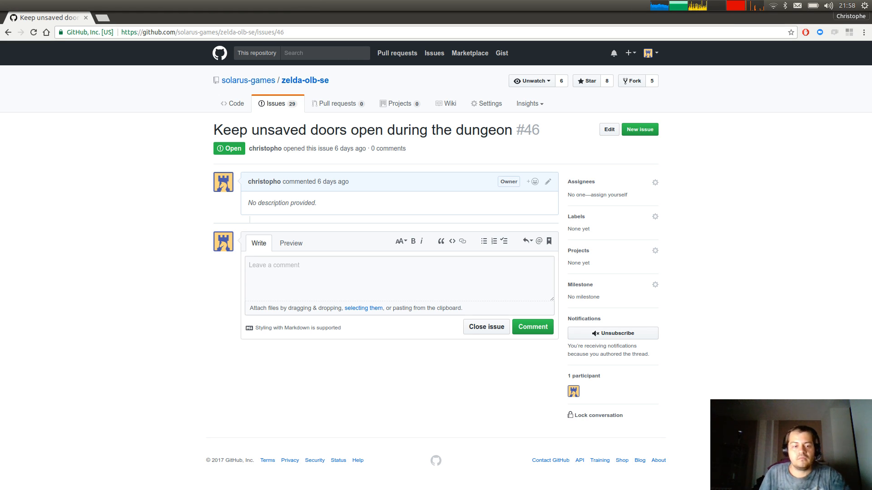
key("alt+Tab")
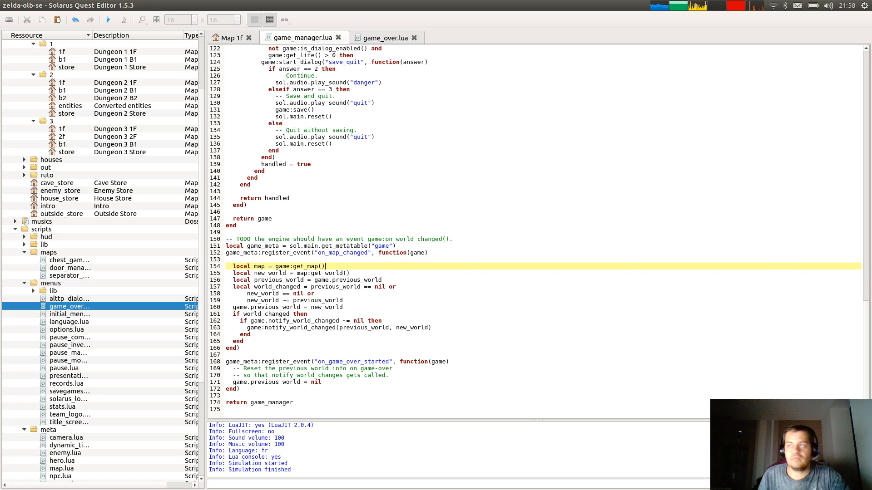
Open the Dungeon 1 1F map script, delete the from_b1_nw condition that opens auto_door_a, and save the script.
left_click(227, 38)
left_click(361, 57)
left_click(426, 153)
left_click_drag(318, 124, 328, 151)
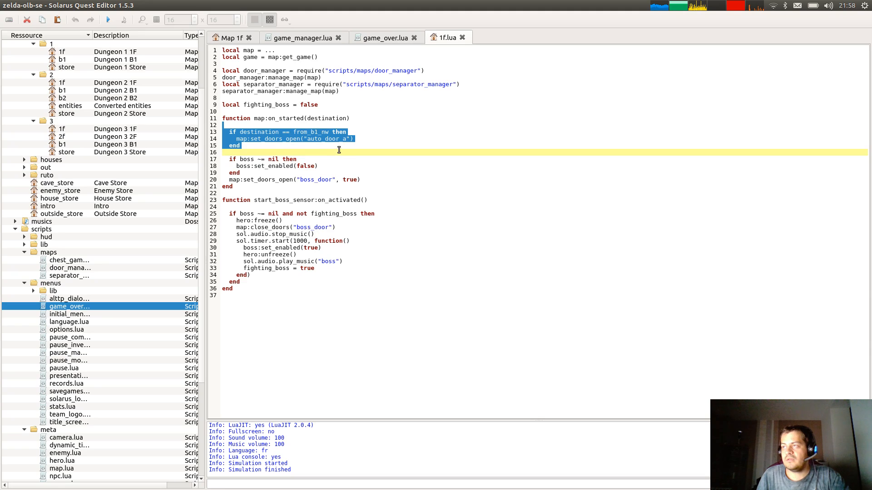
key("Delete")
key("ctrl+s")
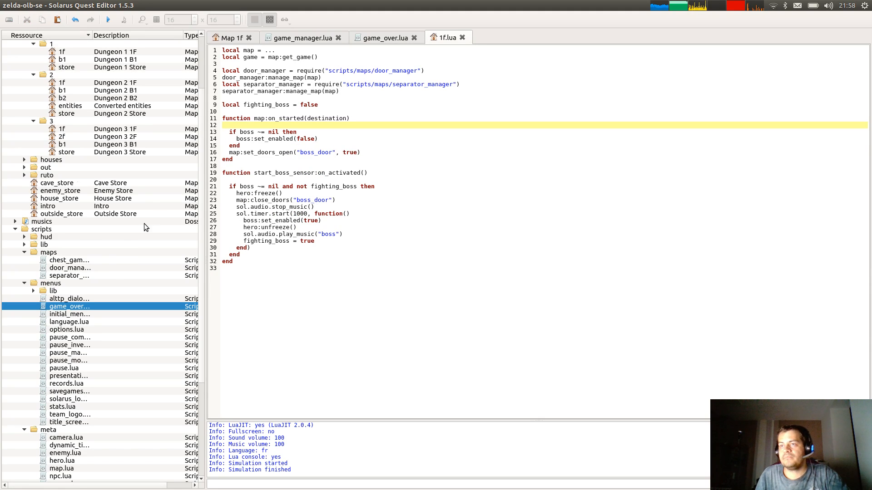
Open the Dungeon 1 B1 map script, delete its whole map:on_started function, and save the script.
scroll(64, 141, "up", 3)
right_click(63, 137)
left_click(91, 150)
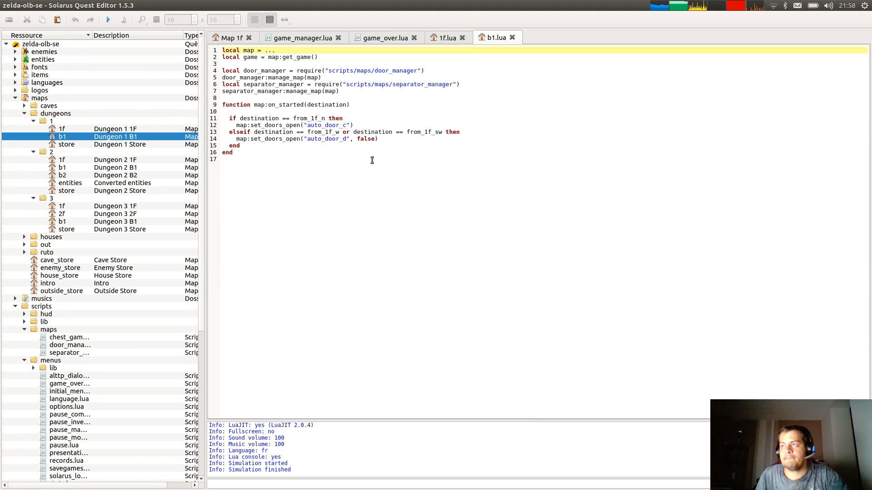
left_click(288, 111)
left_click(288, 118)
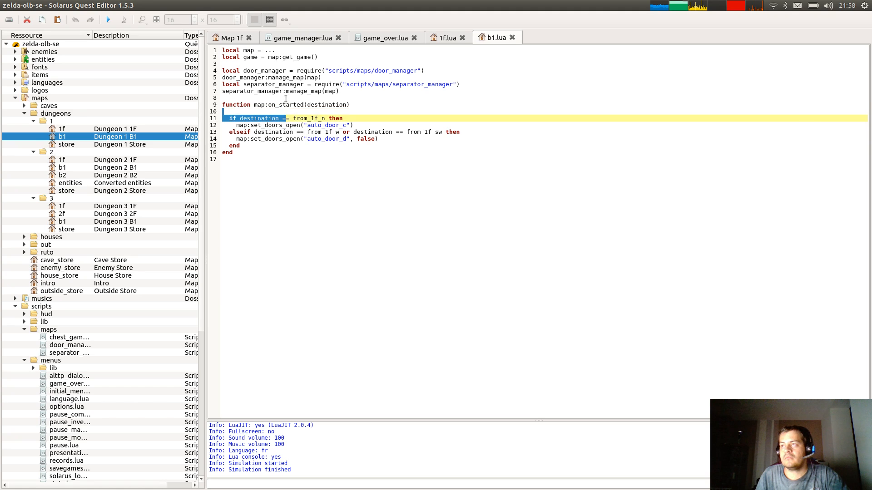
left_click_drag(287, 98, 306, 187)
key("Delete")
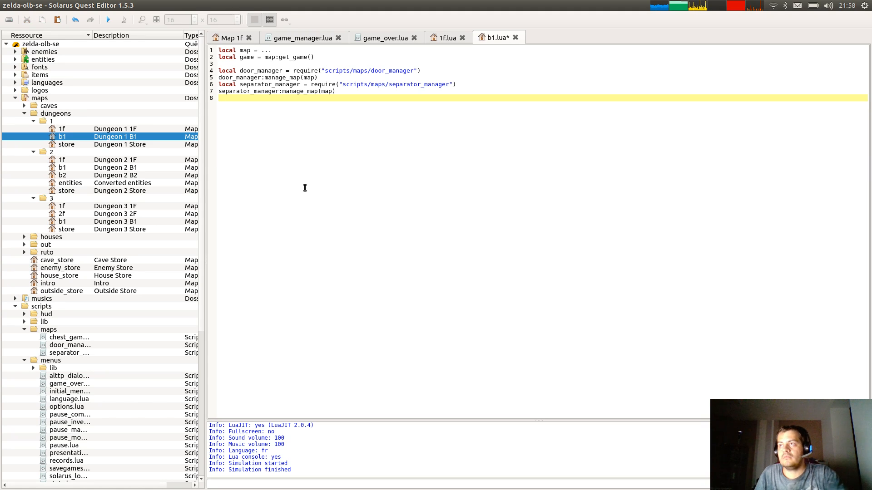
key("ctrl+s")
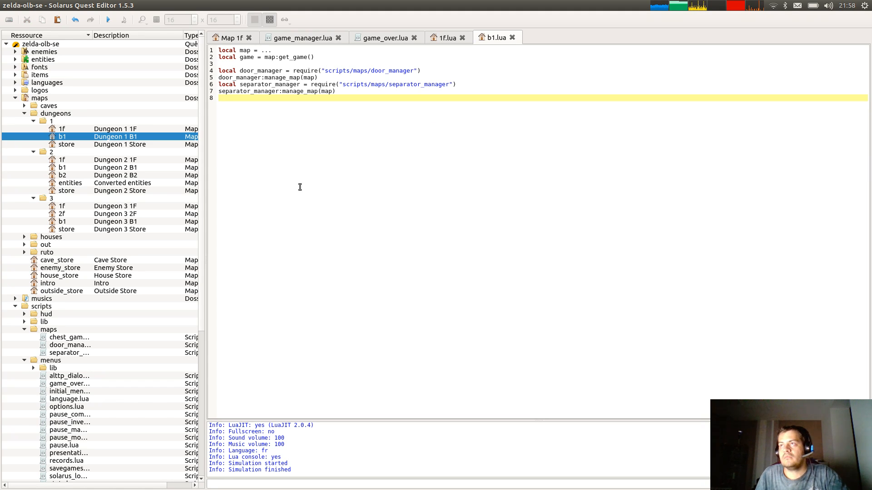
Open the Dungeon 2 1F map script and delete its whole map:on_started function that opens auto_door_c.
left_click(227, 37)
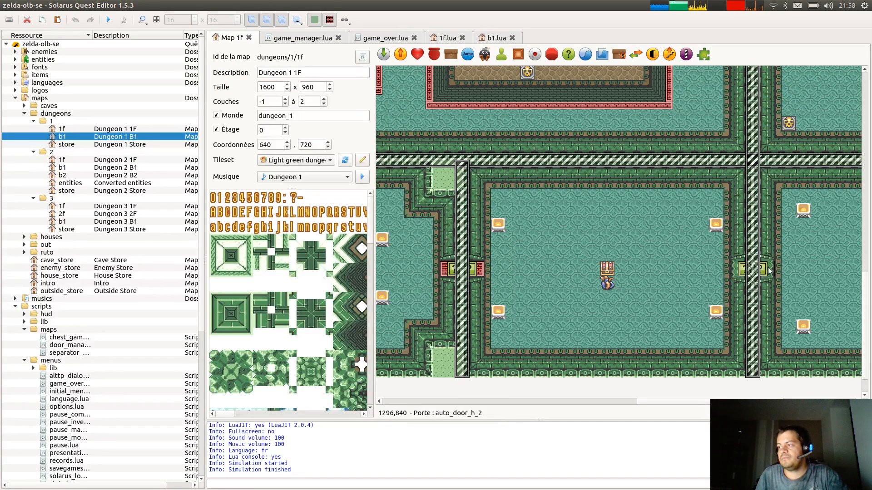
key("ctrl+Tab")
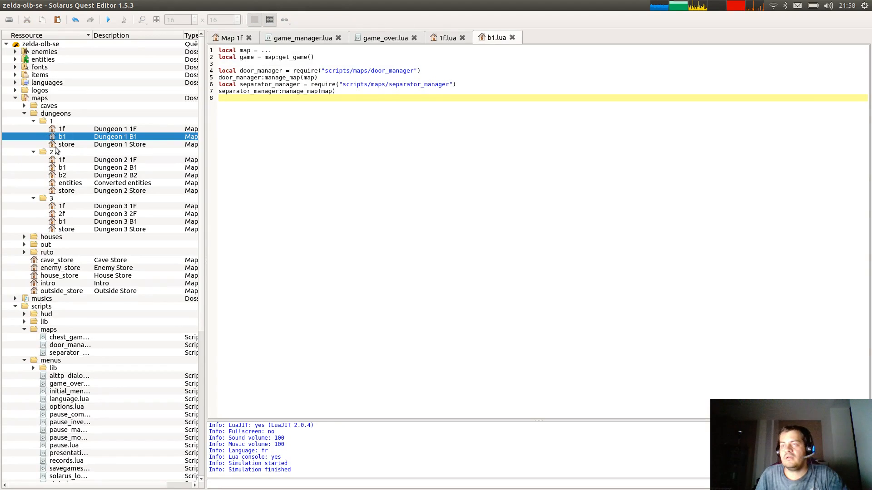
right_click(62, 160)
left_click(91, 175)
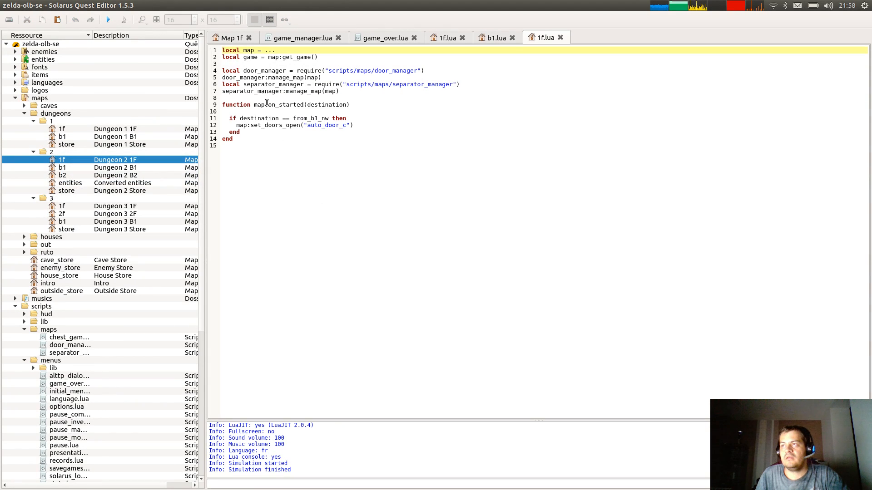
left_click_drag(278, 112, 286, 131)
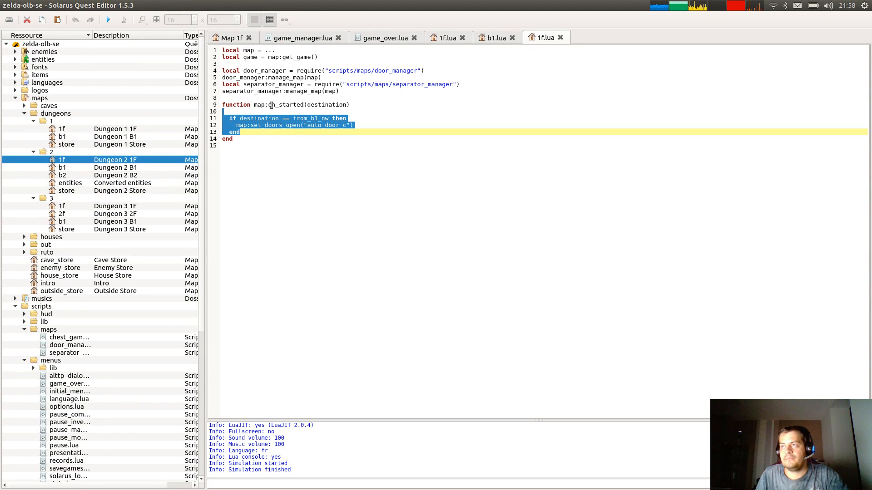
left_click_drag(271, 100, 278, 175)
key("Delete")
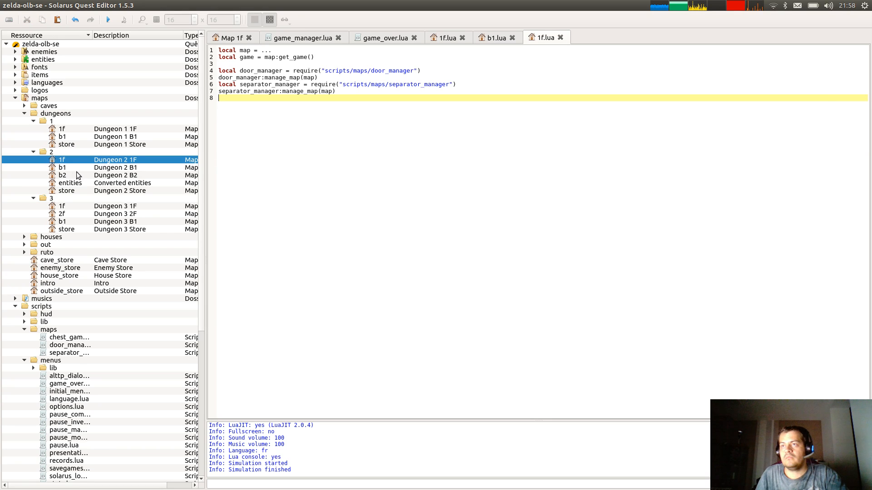
Open the Dungeon 2 B1 map script, delete the from_1f_c condition that opens auto_door_h, and save the script.
right_click(76, 169)
left_click(90, 183)
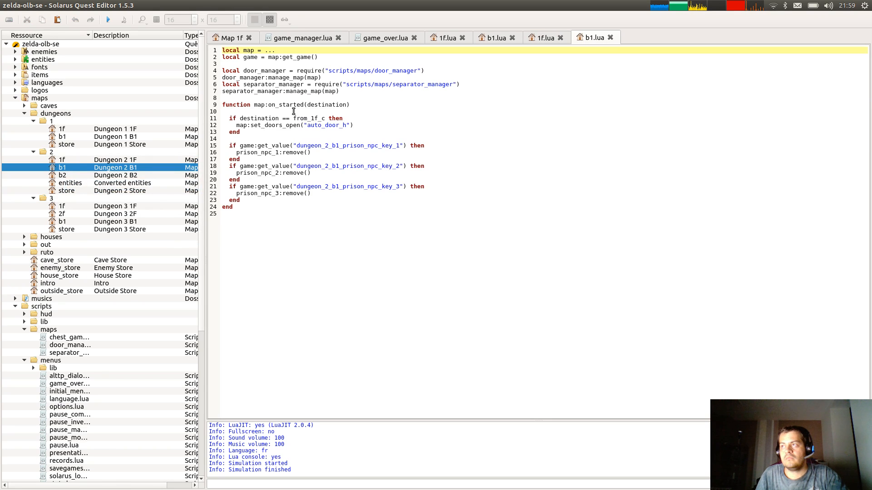
left_click_drag(294, 111, 236, 138)
key("Delete")
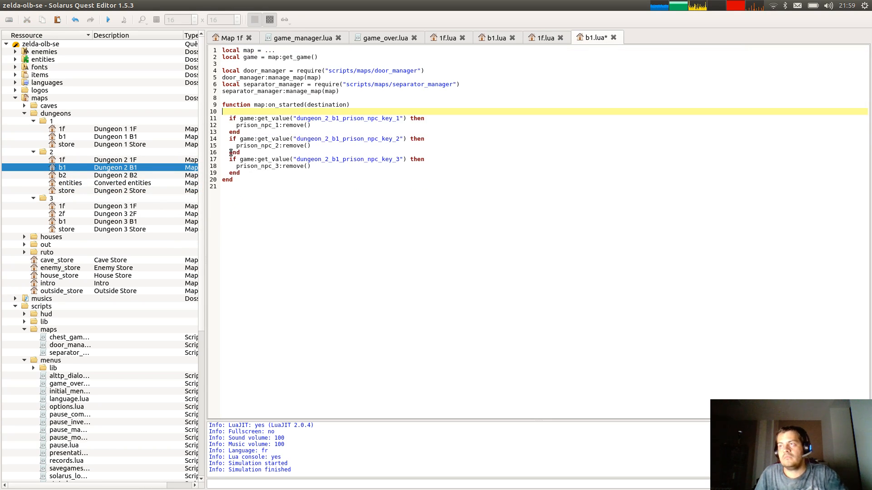
key("ctrl+s")
Check the Dungeon 2 B2 and Dungeon 3 1F, 2F and B1 map scripts for door-opening code, and close all open files.
right_click(71, 175)
left_click(90, 190)
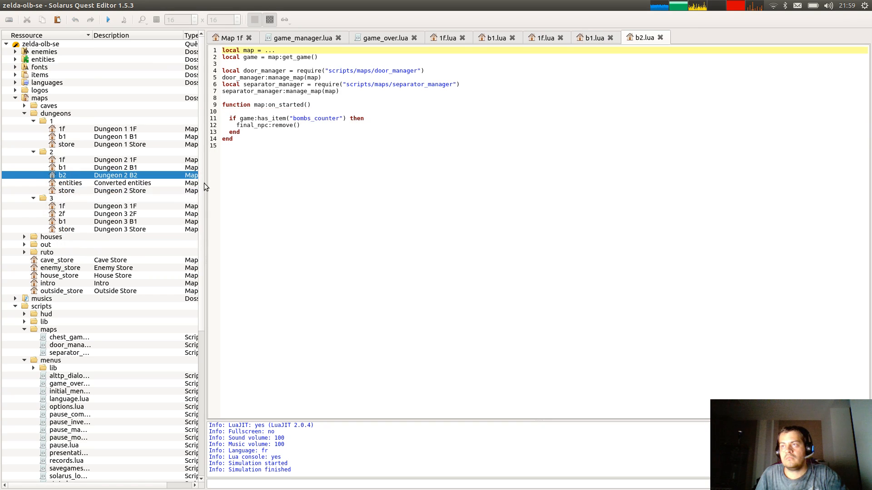
right_click(68, 206)
left_click(91, 222)
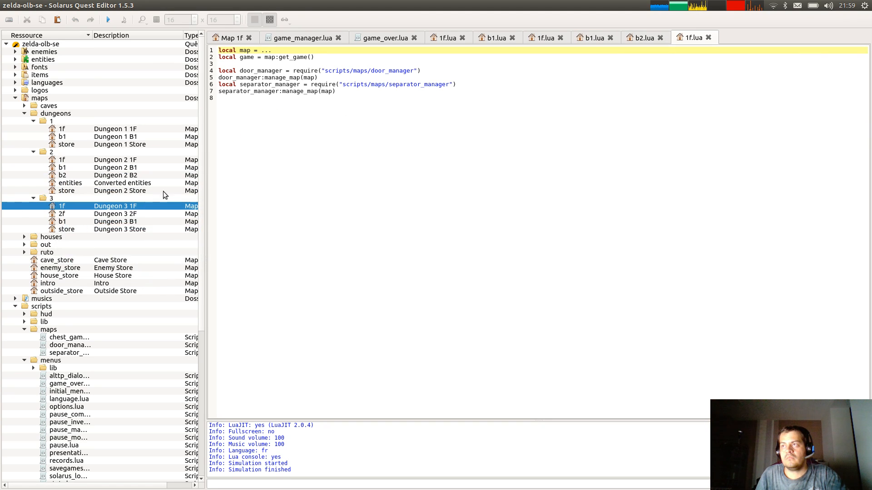
right_click(62, 213)
left_click(125, 228)
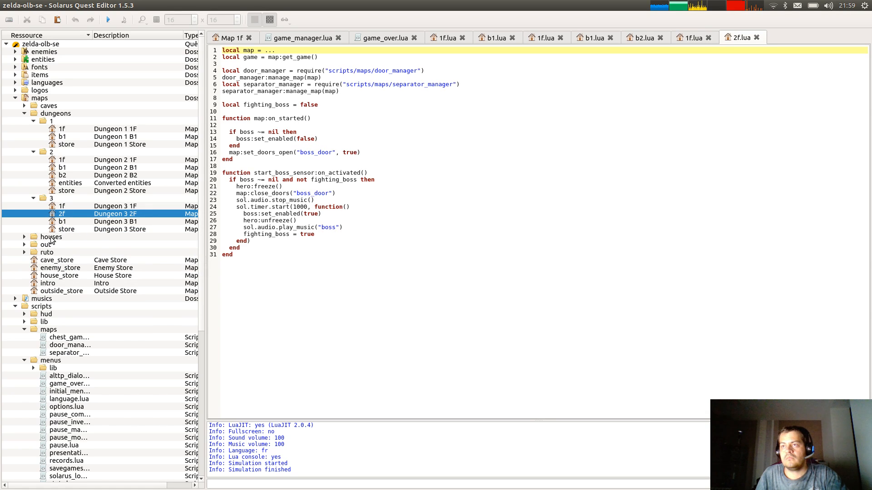
right_click(62, 221)
left_click(80, 235)
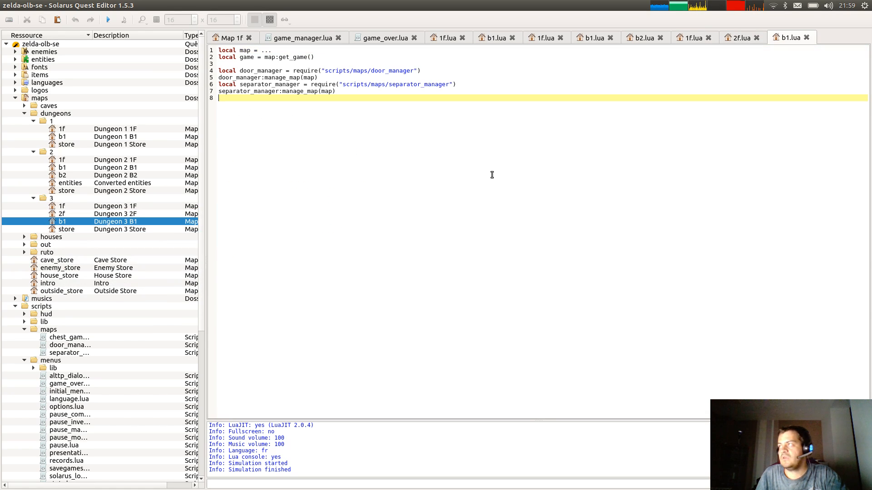
key("ctrl+shift+w")
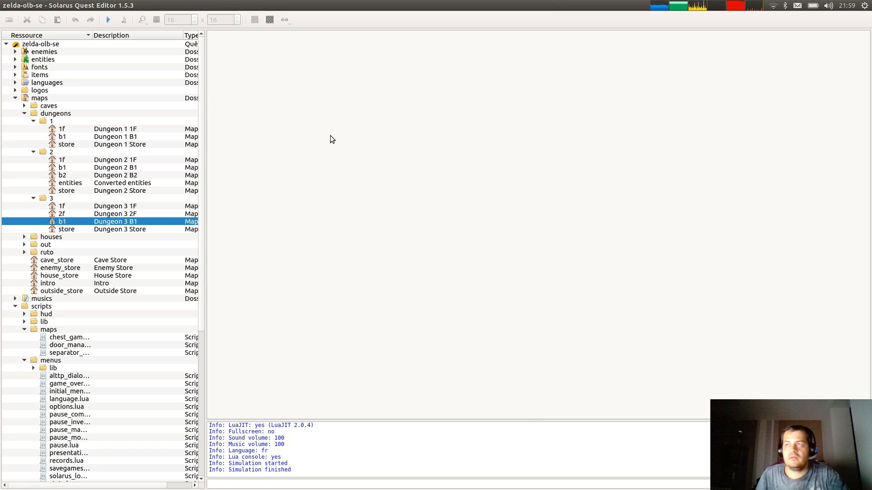
Run the quest and walk the hero east from the enemy room to the staircase, going down to the basement and back up.
left_click(108, 20)
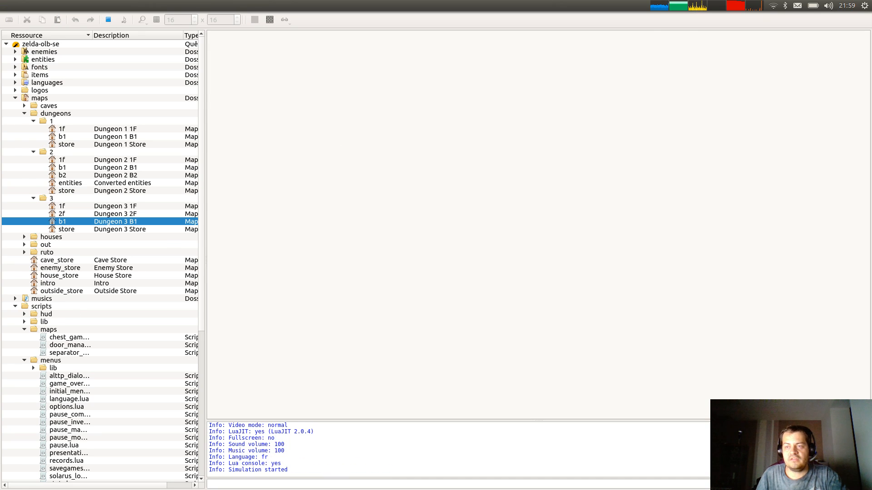
left_click_drag(0, 243, 393, 242, "alt")
key("F1")
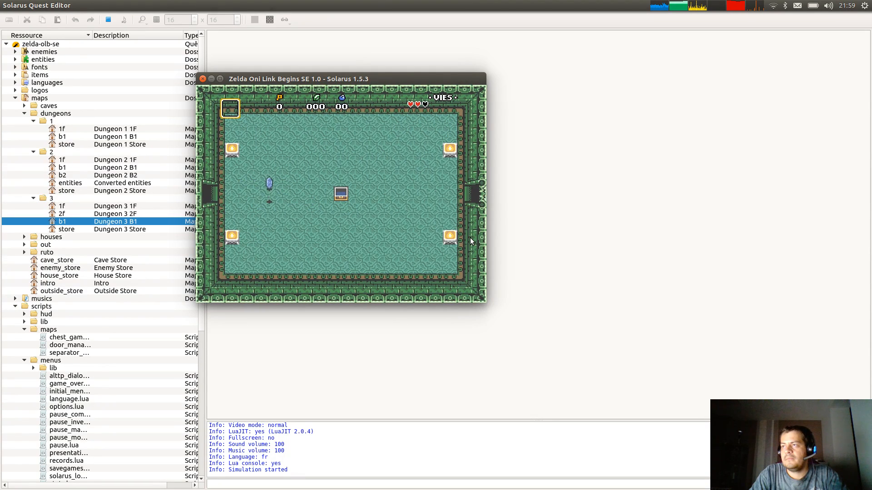
key("Right")
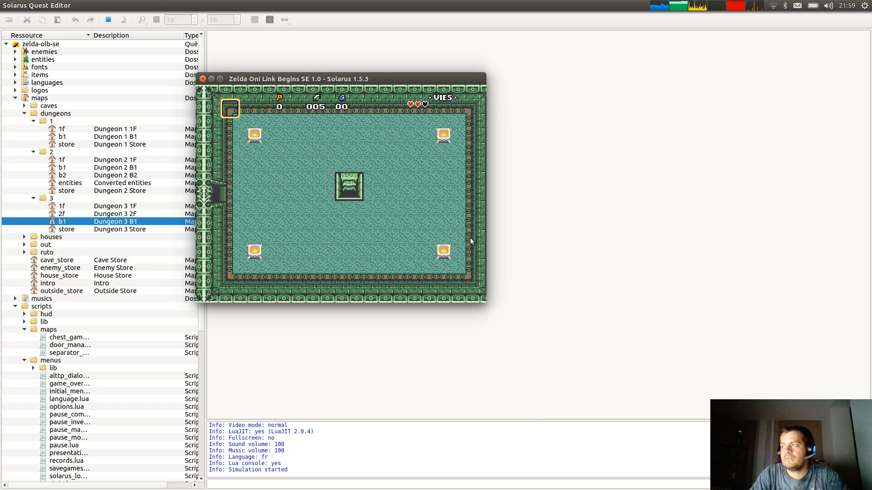
key("Up")
key("Right")
key("Down")
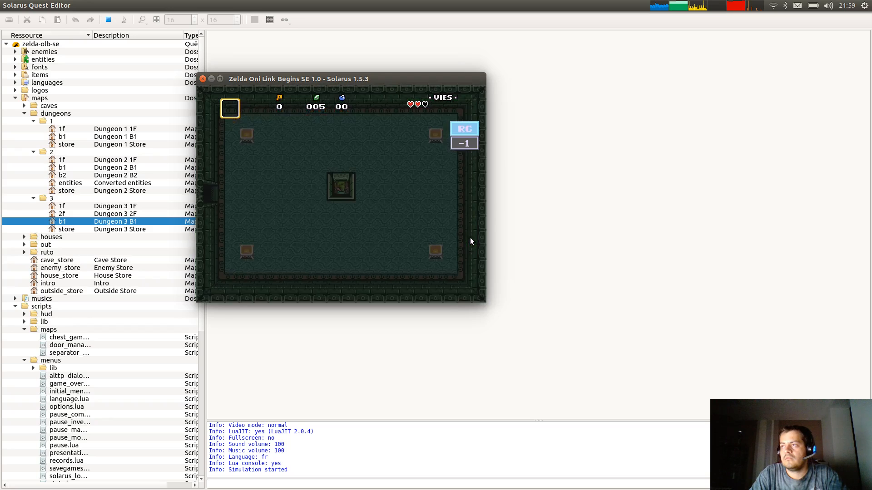
Walk the hero west from the staircase room back to the dungeon entrance room and leave the dungeon.
key("Left")
key("Down")
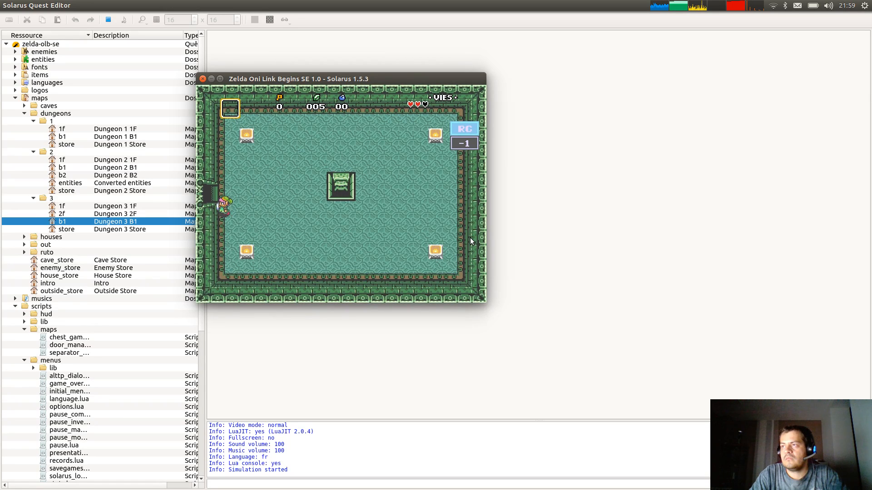
key("Left")
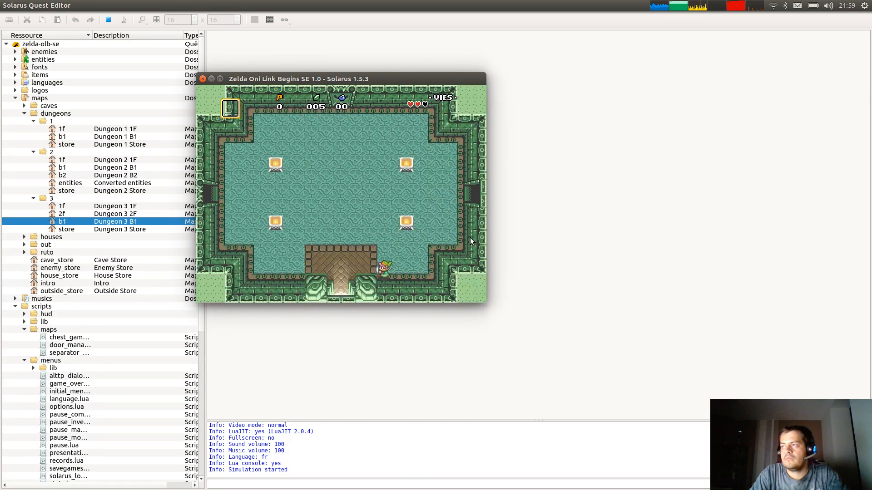
key("Down")
key("Down")
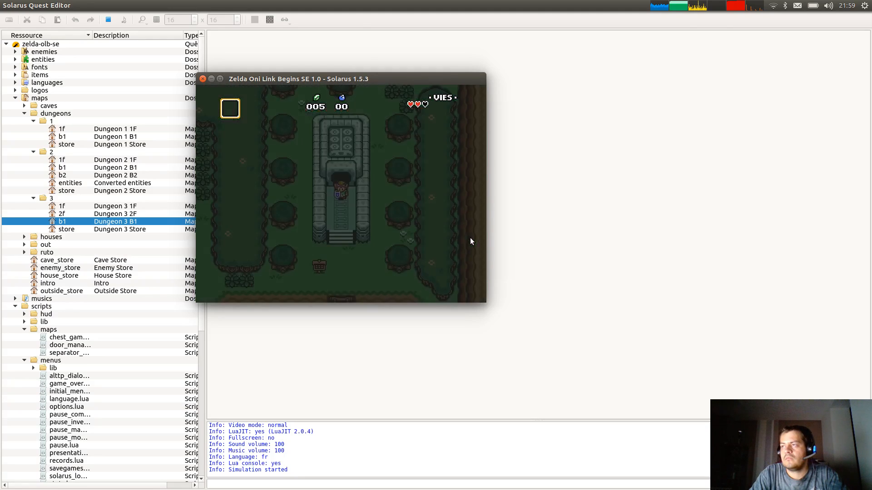
Re-enter the dungeon, walk the hero east to the enemy room to check its east door, and close the test game.
key("Up")
key("Right")
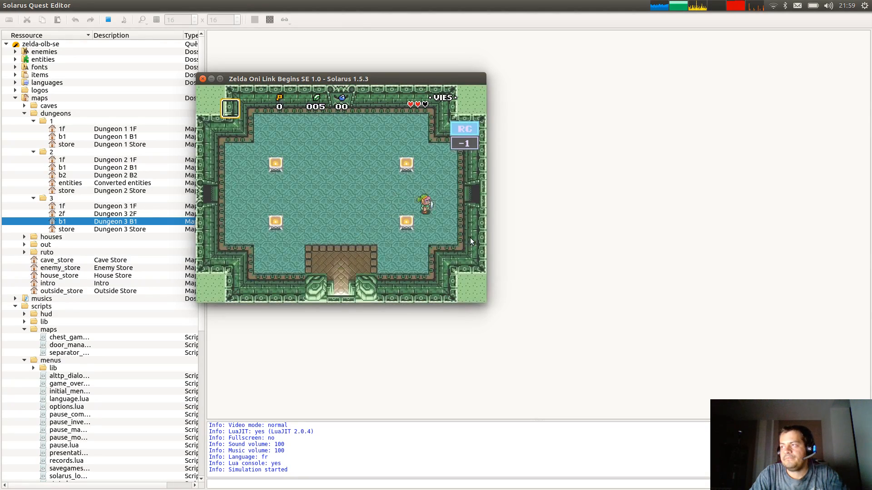
key("Up")
key("Right")
key("Down")
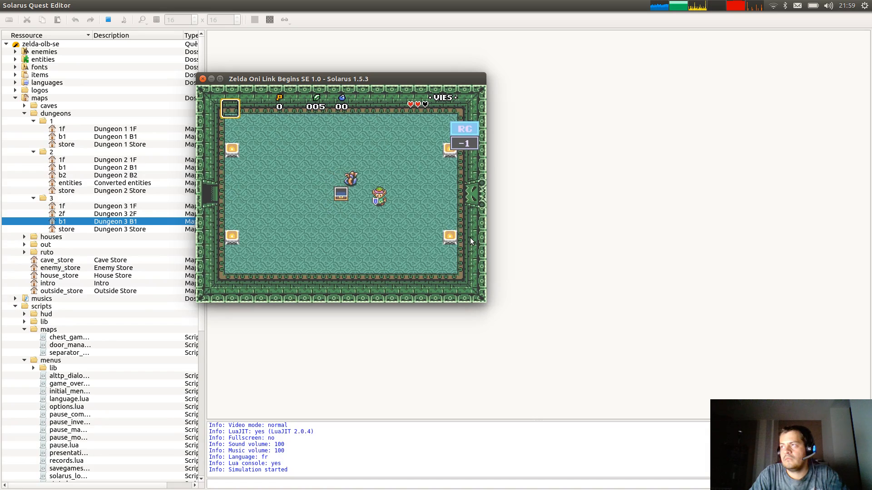
key("Left")
key("alt+F4")
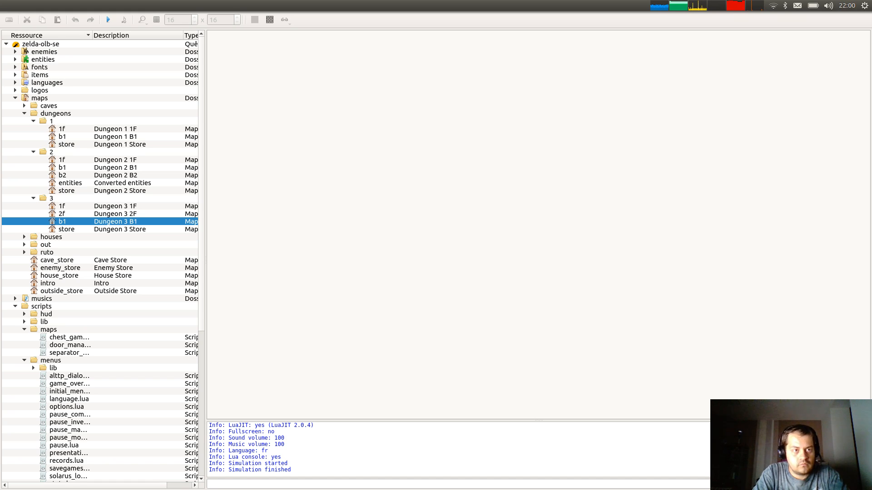
Close the GitHub issue #46 page in Chromium and return to the quest's resource tree at the scripts folder.
key("alt+Tab")
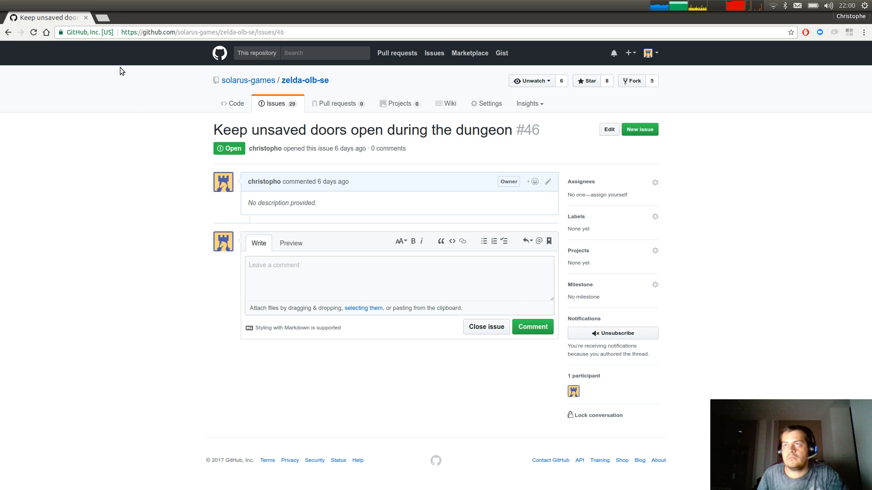
left_click(85, 19)
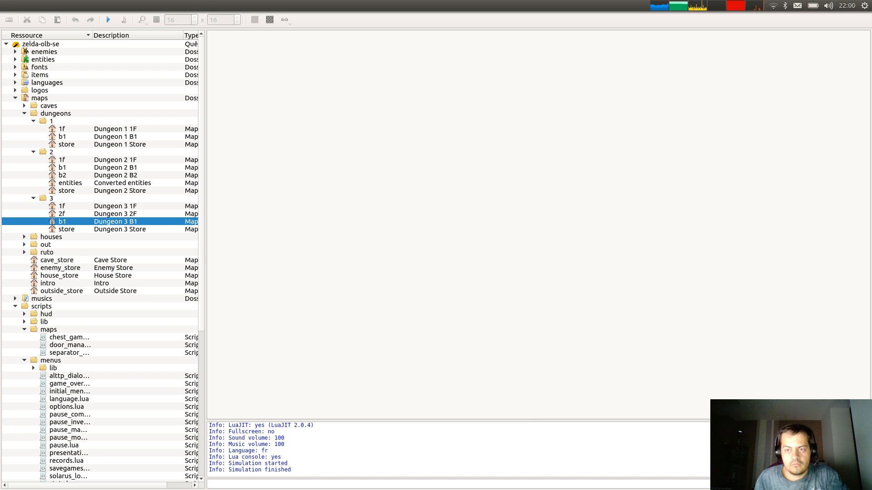
left_click(33, 199)
left_click(33, 198)
scroll(111, 418, "down", 4)
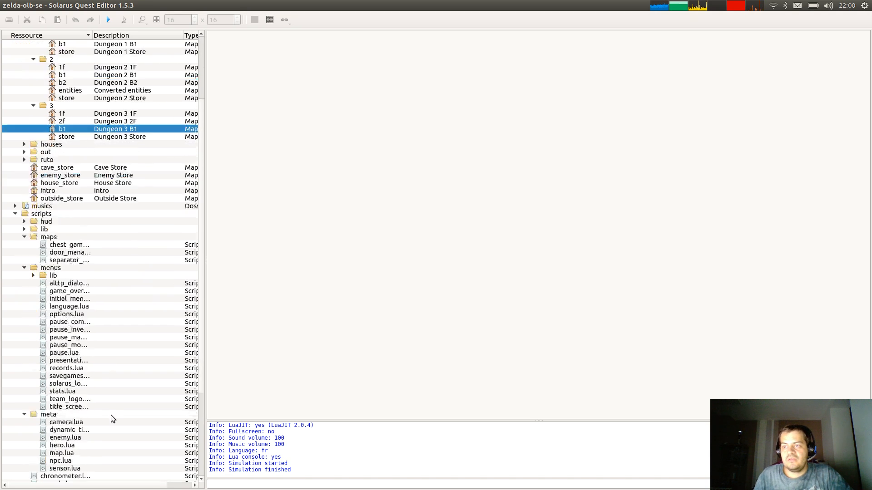
Open the door_manager.lua script and the Lua script of the Dungeon 1 1F map.
scroll(111, 415, "down", 3)
scroll(100, 381, "down", 2)
scroll(82, 254, "up", 5)
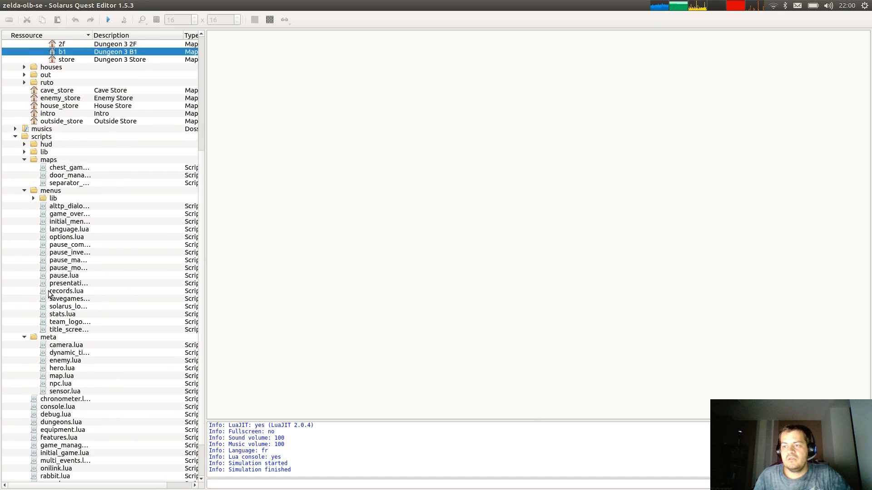
double_click(64, 245)
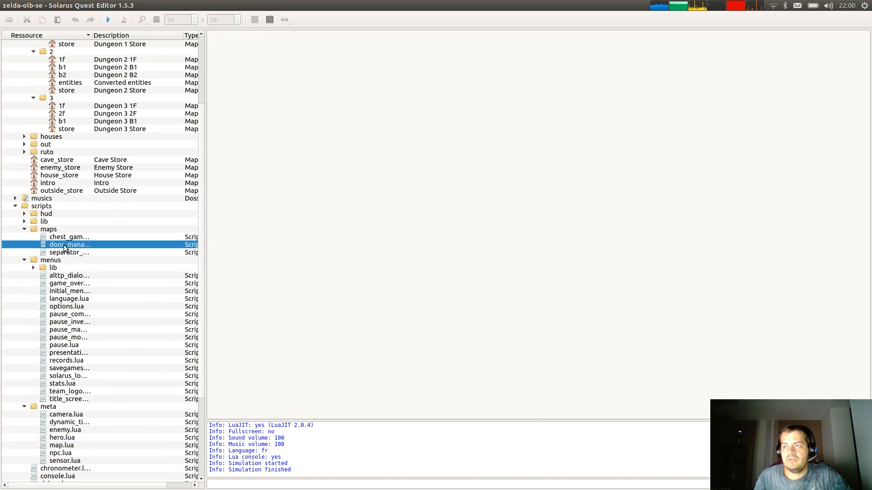
scroll(137, 270, "up", 5)
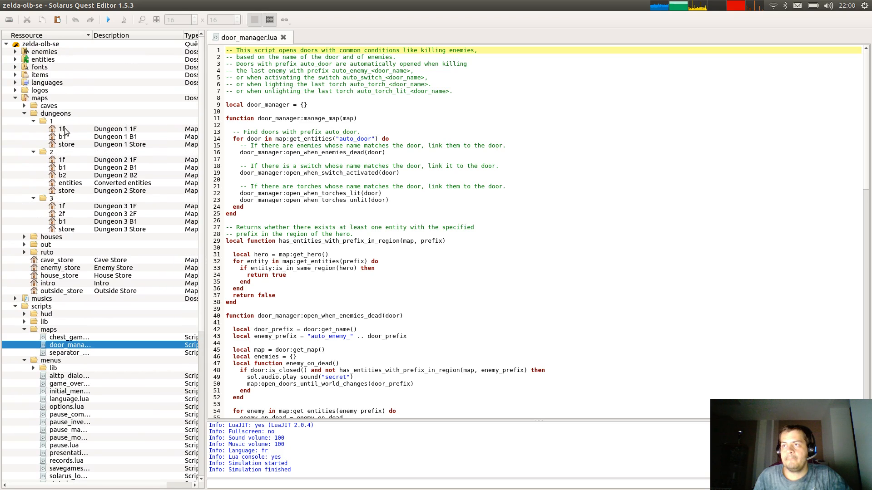
right_click(66, 129)
left_click(79, 144)
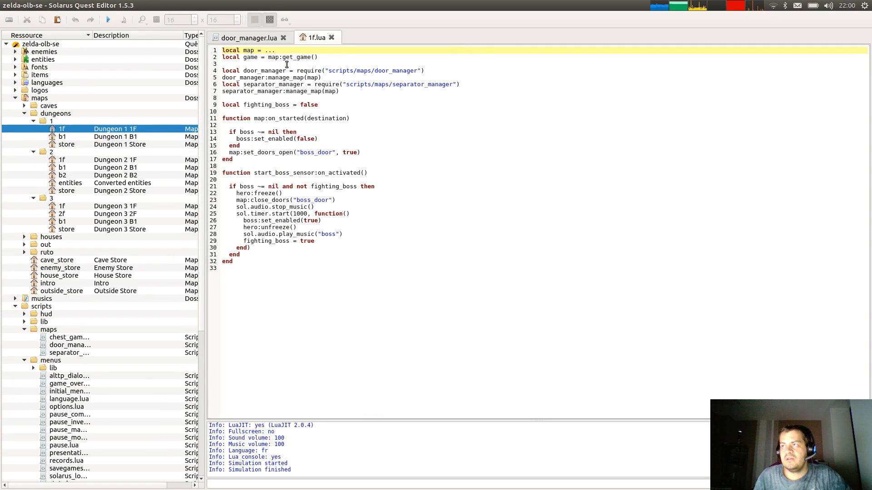
Review the door and separator manager lines in 1f.lua and widen the resource tree's name column to show full file names.
left_click_drag(288, 64, 291, 98)
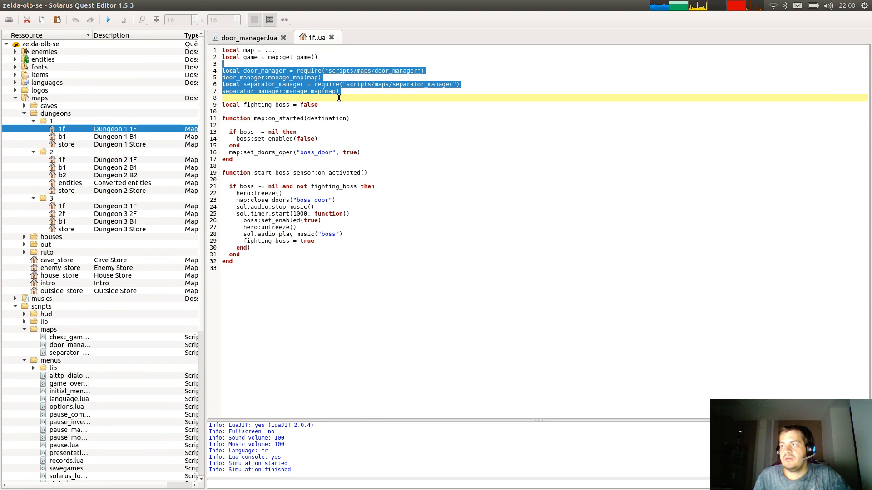
left_click_drag(261, 64, 279, 100)
left_click(290, 100)
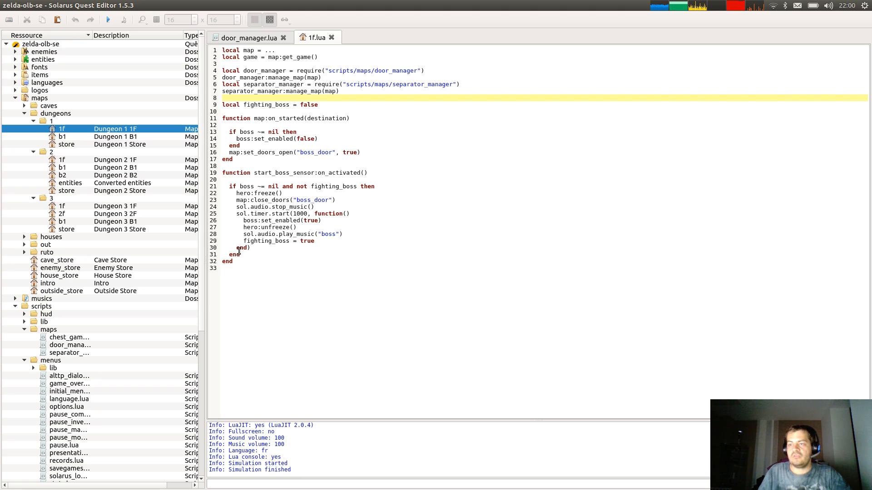
left_click_drag(92, 35, 131, 35)
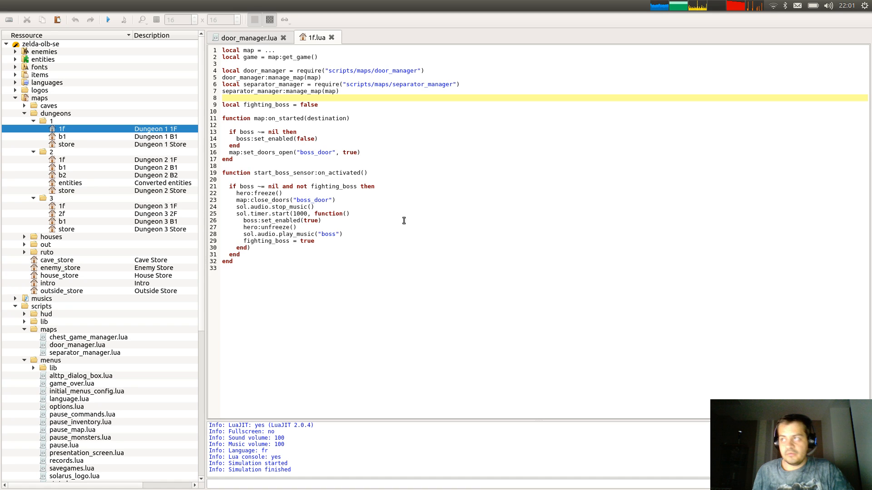
Examine the map:on_started function in 1f.lua and how it handles the boss and the boss door.
double_click(301, 118)
left_click_drag(301, 118, 267, 119)
left_click(281, 121)
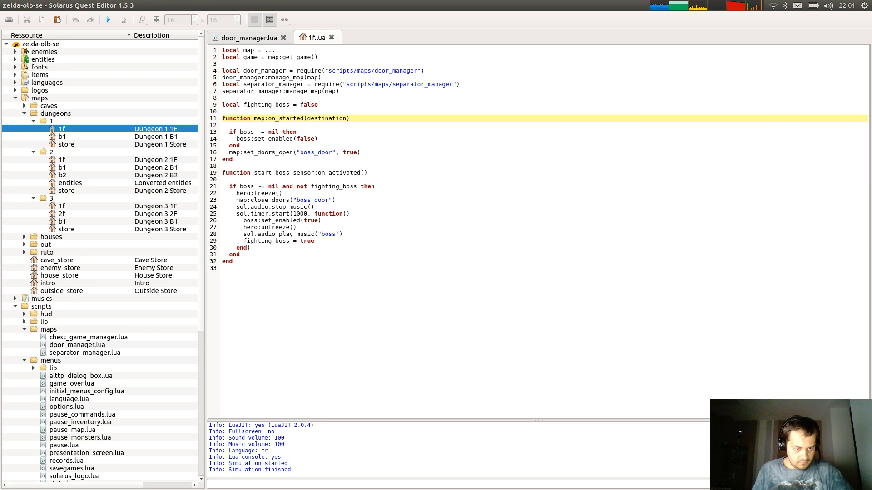
key("alt+Tab")
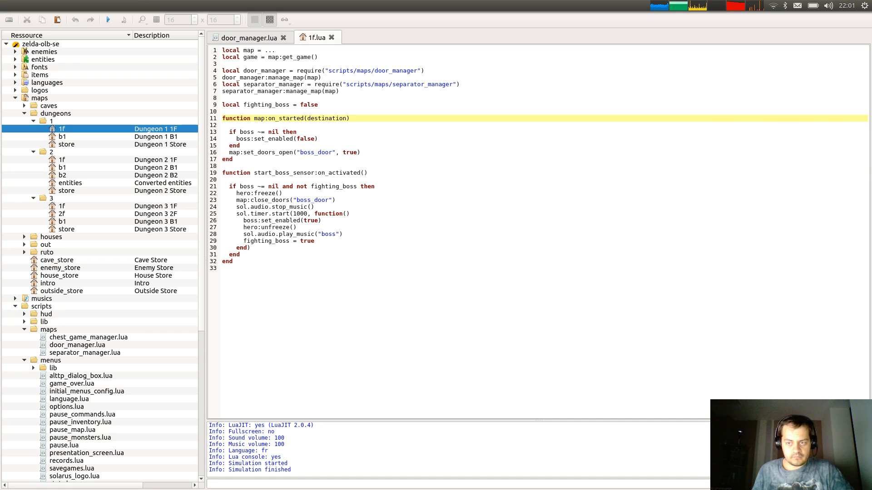
left_click(292, 163)
left_click_drag(263, 111, 257, 165)
left_click(263, 126)
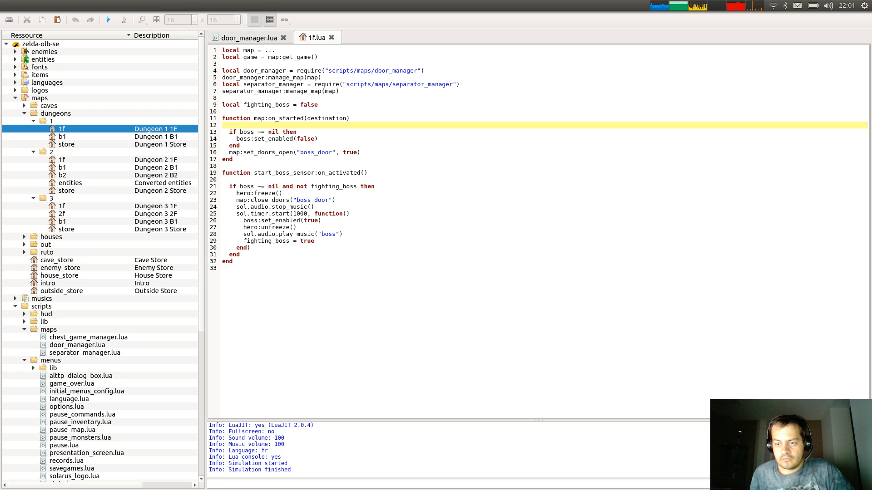
left_click(330, 132)
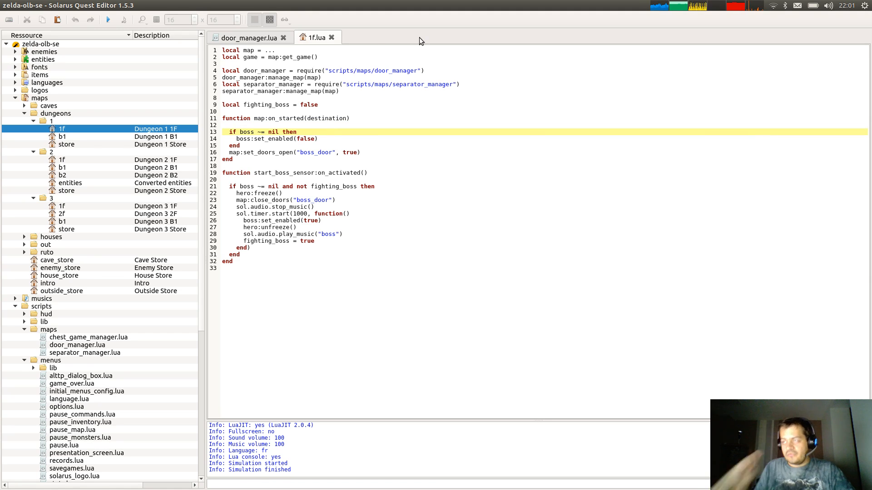
Make the door_manager.lua script return true at its end.
left_click(253, 38)
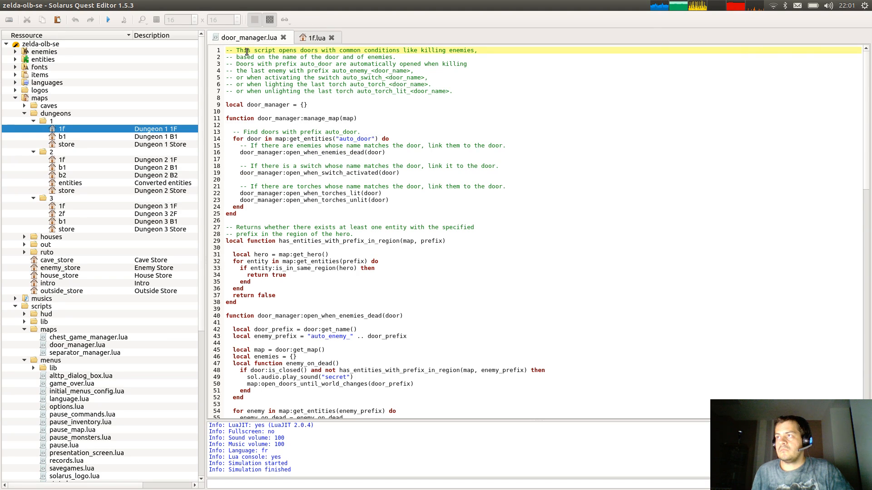
left_click(305, 100)
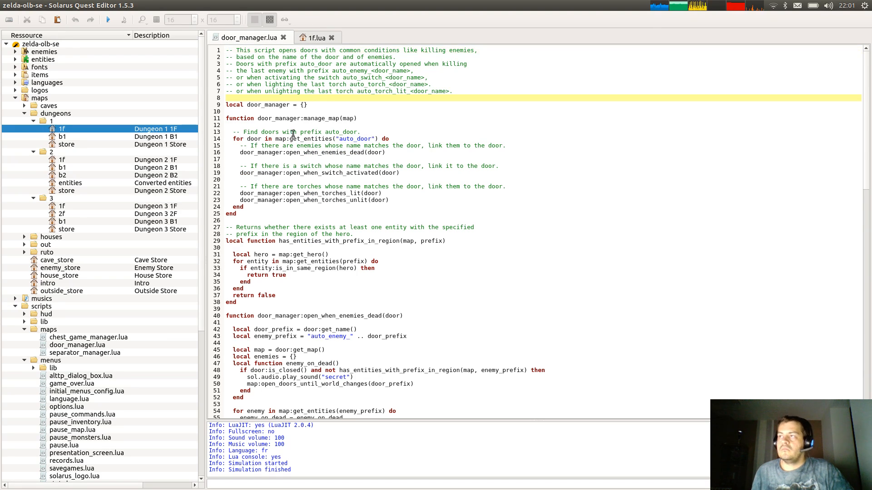
left_click(324, 113)
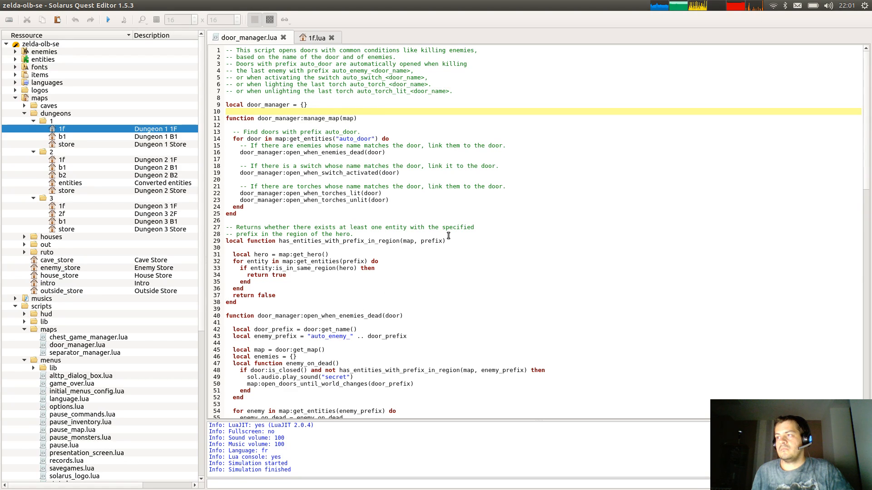
scroll(447, 234, "down", 17)
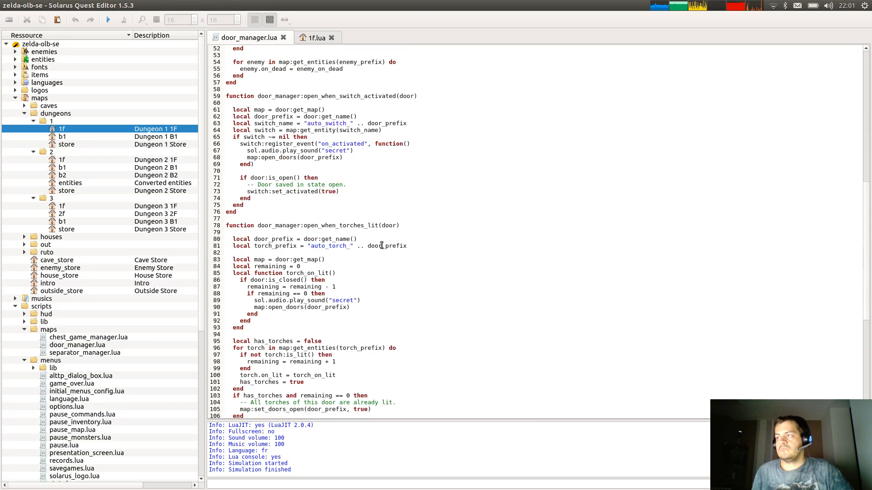
scroll(383, 250, "down", 12)
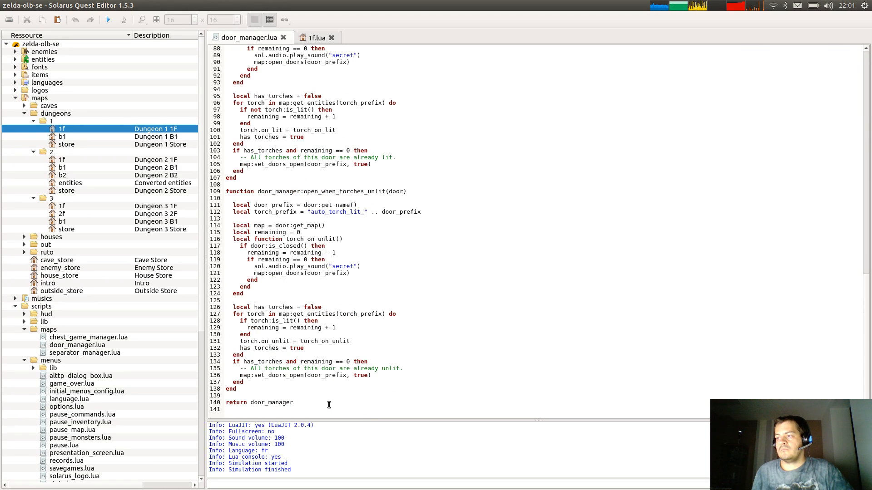
left_click(322, 396)
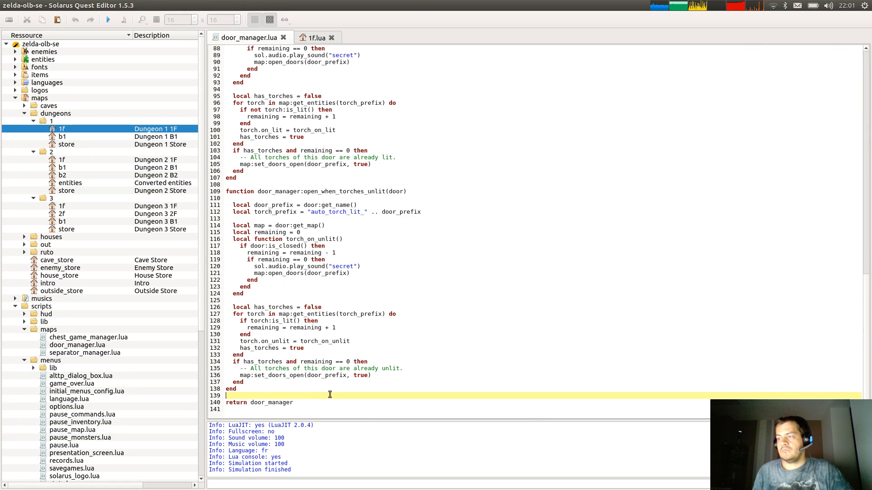
double_click(275, 402)
type("true")
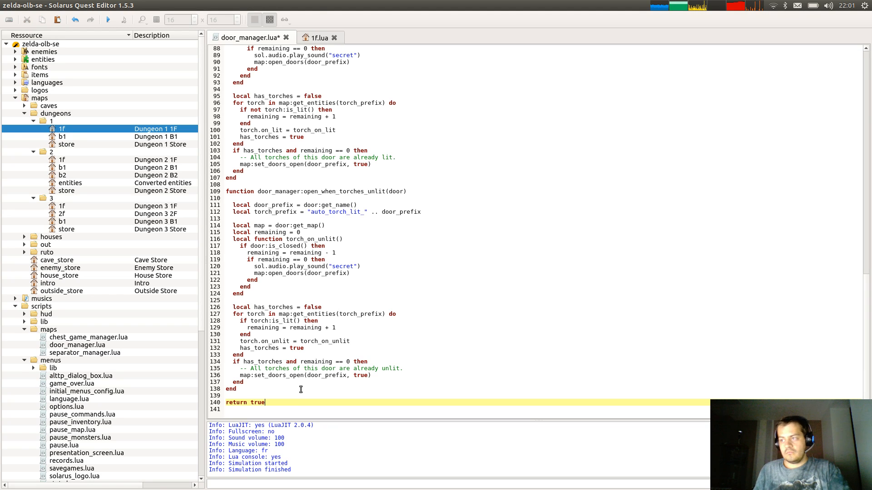
Start a local game_meta declaration on a new line above the final return in door_manager.lua.
left_click(300, 389)
key("Return")
key("Return")
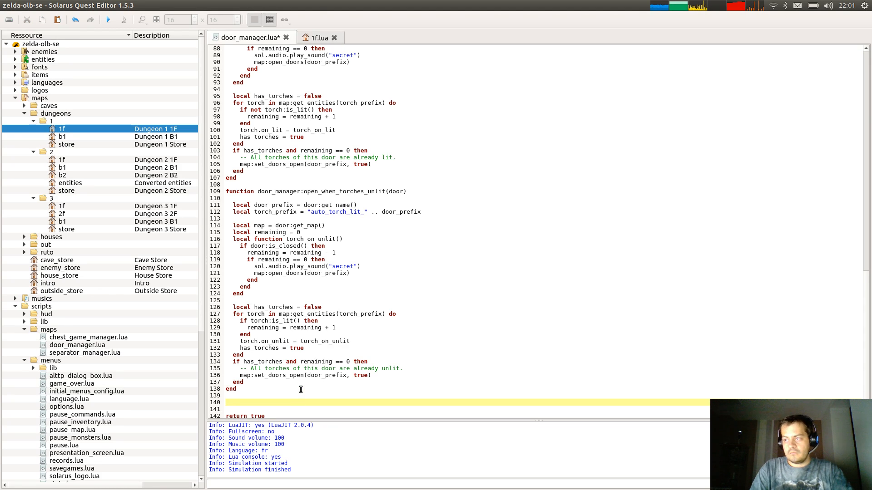
scroll(301, 390, "down", 1)
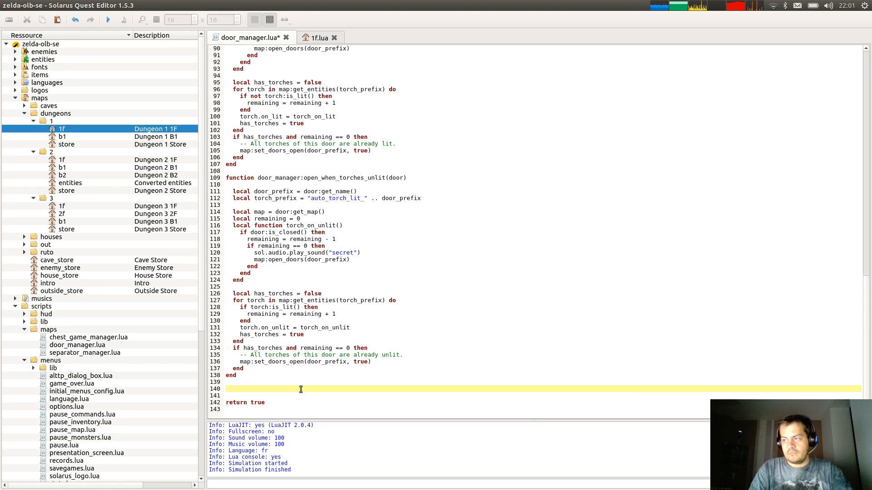
type("local")
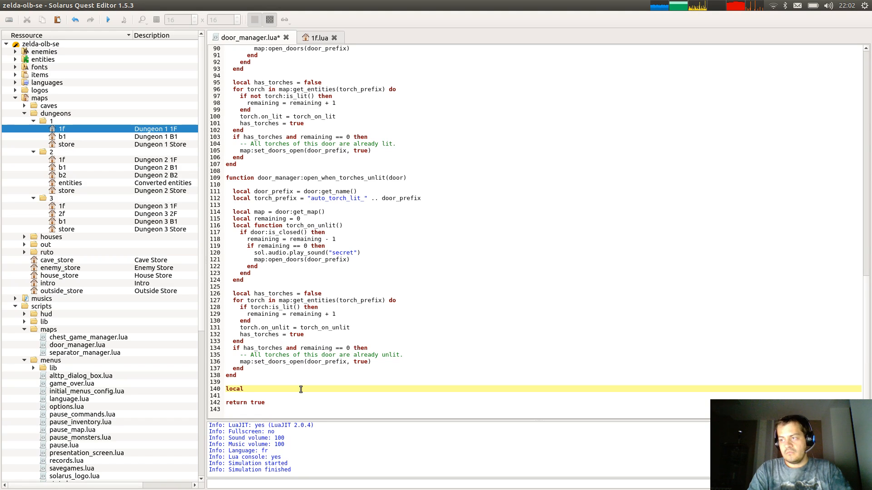
type(" game_meta =")
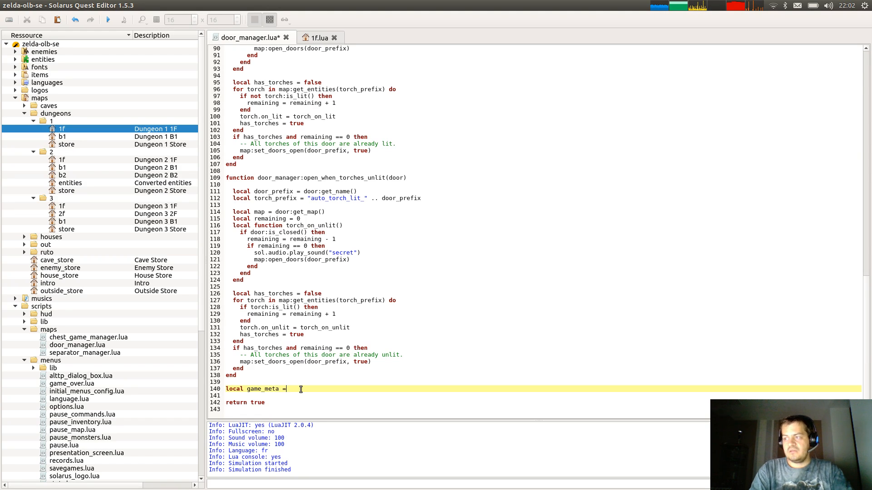
Copy the game_meta declaration and the start of its register_event call from meta/map.lua over the unfinished declaration in door_manager.lua.
scroll(71, 295, "down", 6)
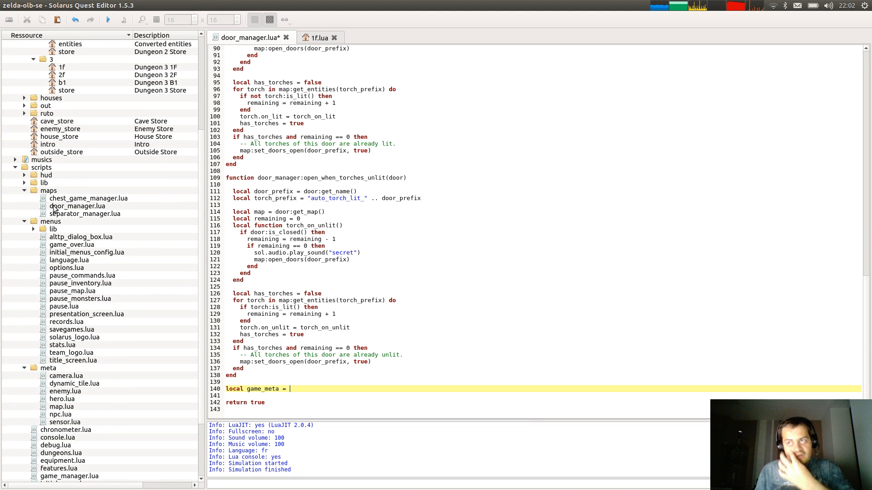
scroll(69, 222, "down", 3)
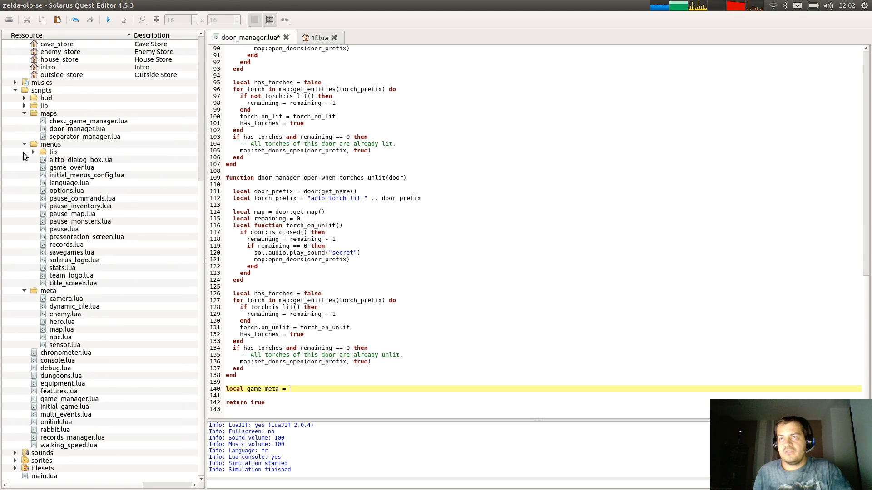
left_click(25, 150)
double_click(61, 330)
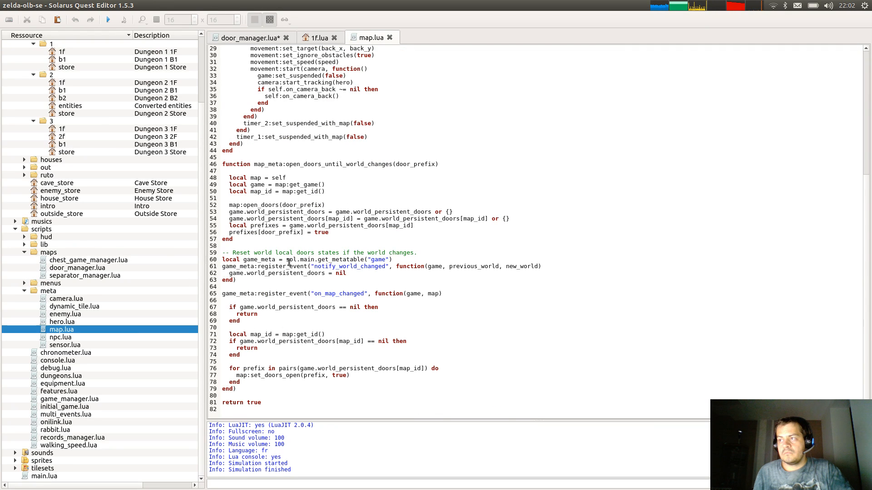
left_click_drag(432, 253, 443, 277)
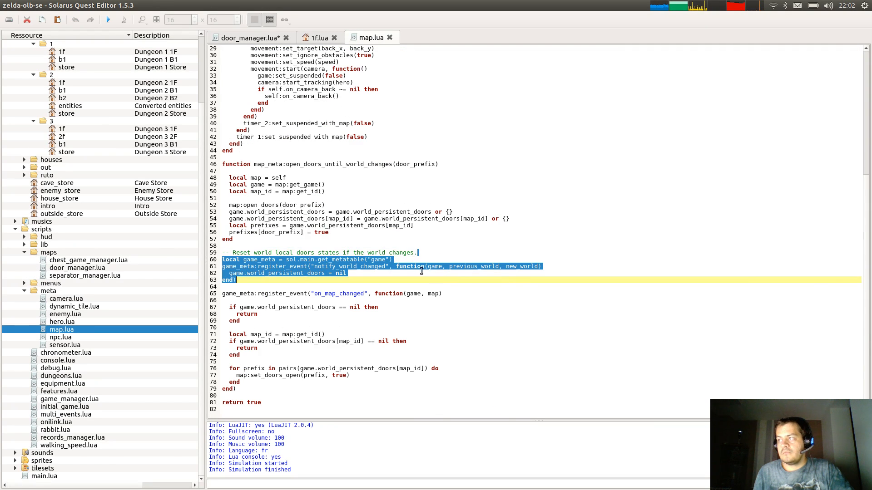
left_click(396, 266, "shift")
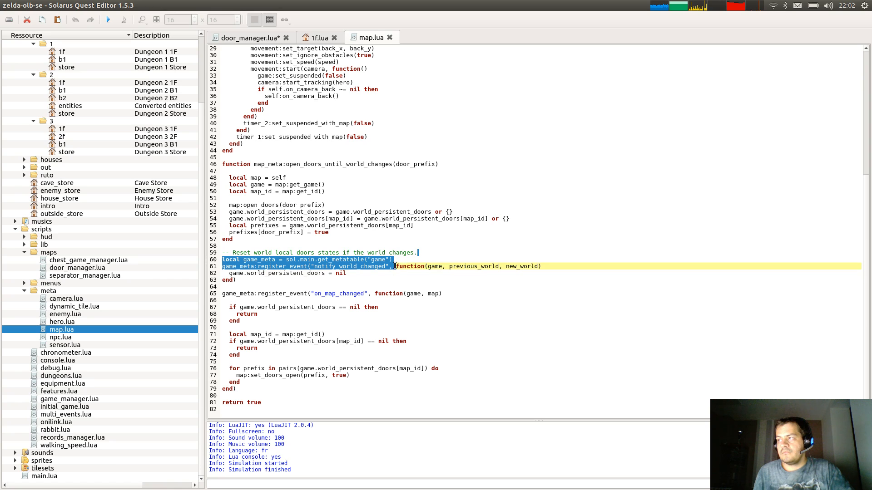
left_click(274, 38)
left_click_drag(305, 382, 317, 388)
type("local game_meta = sol.main.get_metatable(\"game\") game_meta:register_event(\"notify_world_changed\", function(game,")
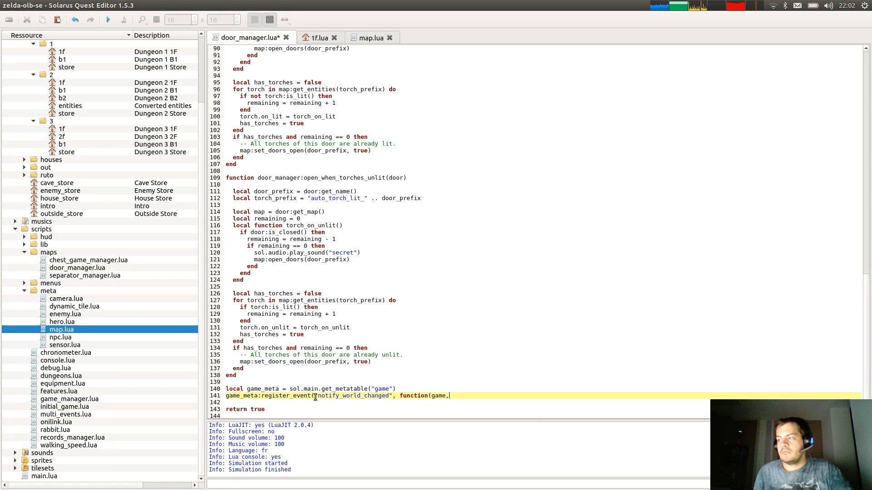
Change the copied event to on_map_changed with function(game, map) and close the function block with end).
double_click(337, 396)
type("on_map_ch")
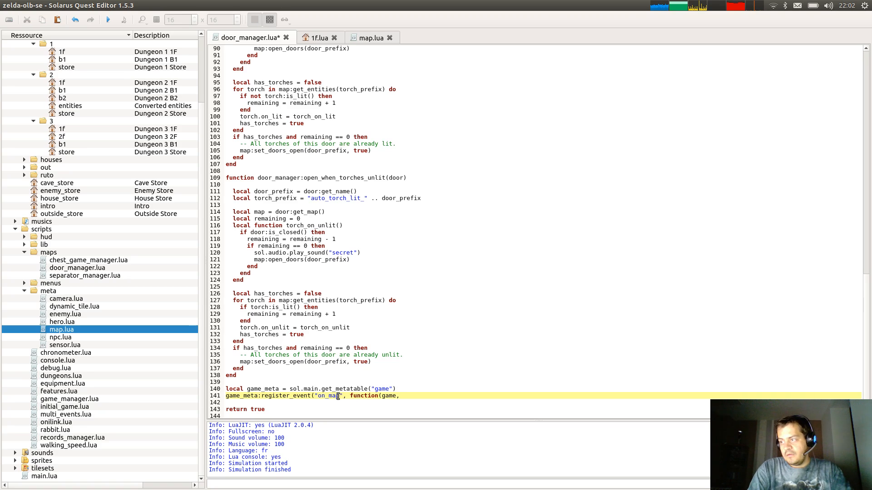
type("anged\",")
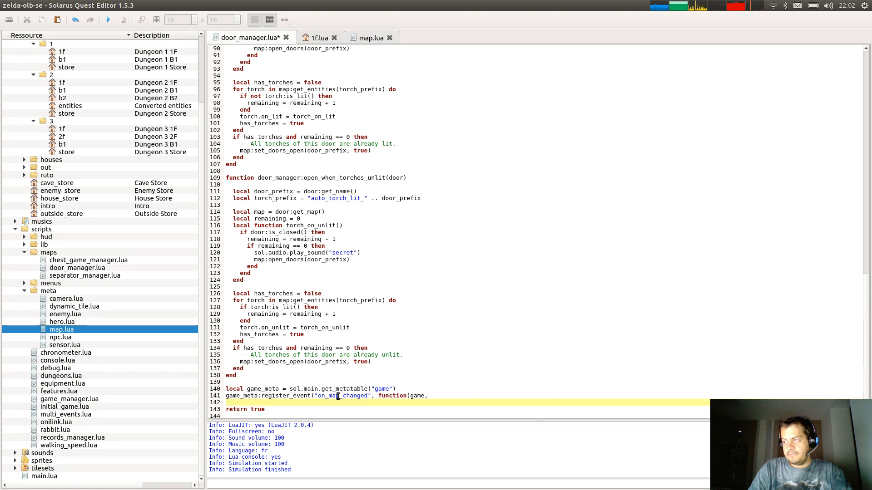
type(" function(game, map)")
key("Return")
key("Return")
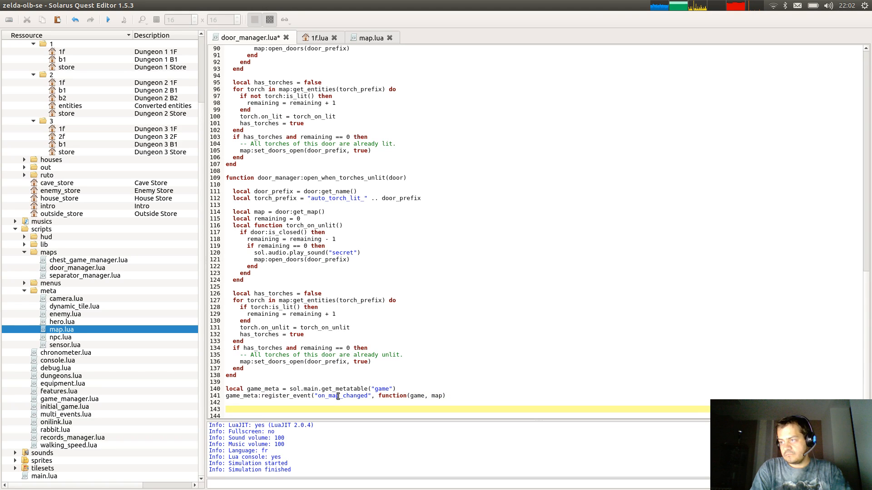
key("Up")
key("Tab")
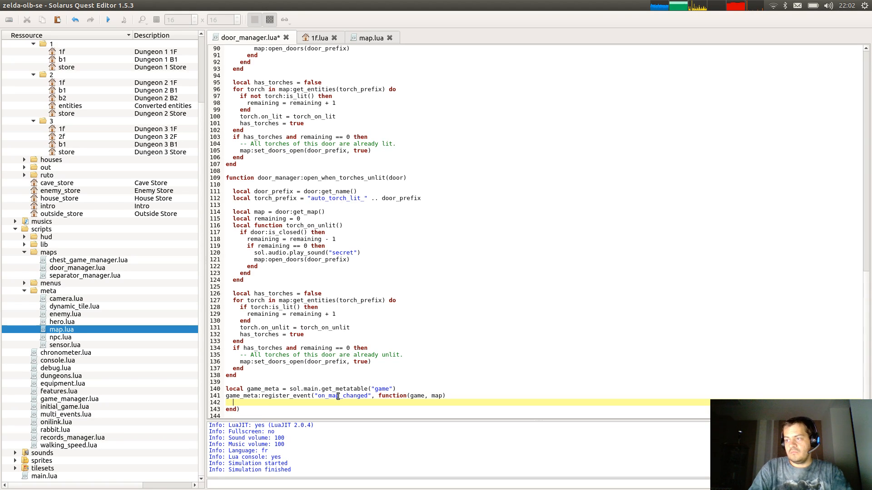
Call door_manager:manage_map(map) inside the on_map_changed function and save door_manager.lua.
type("door_manage")
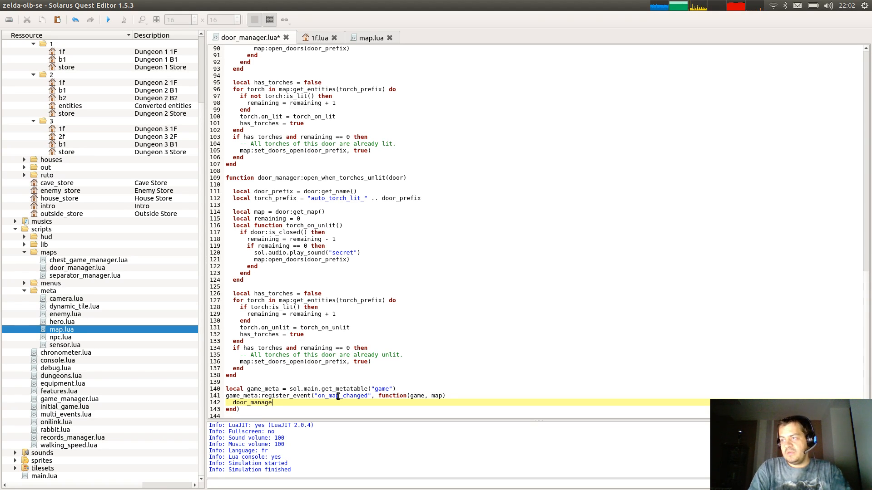
type("r:manage_")
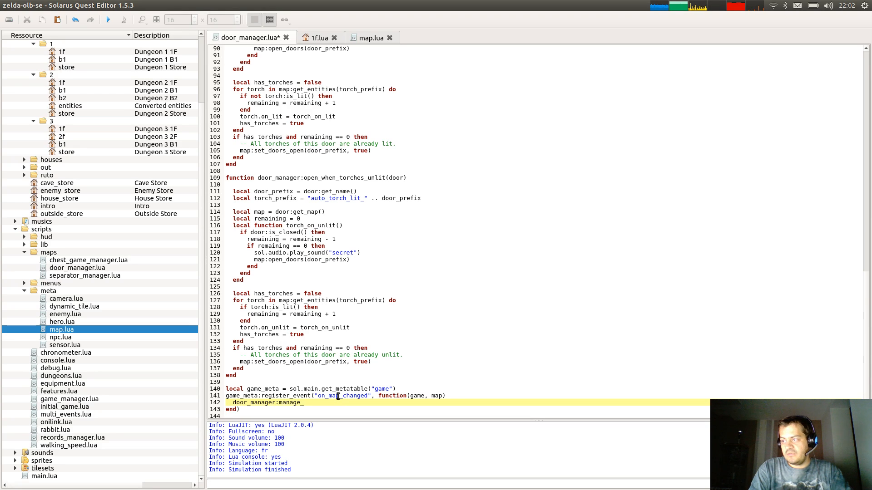
type("map(map)")
key("ctrl+s")
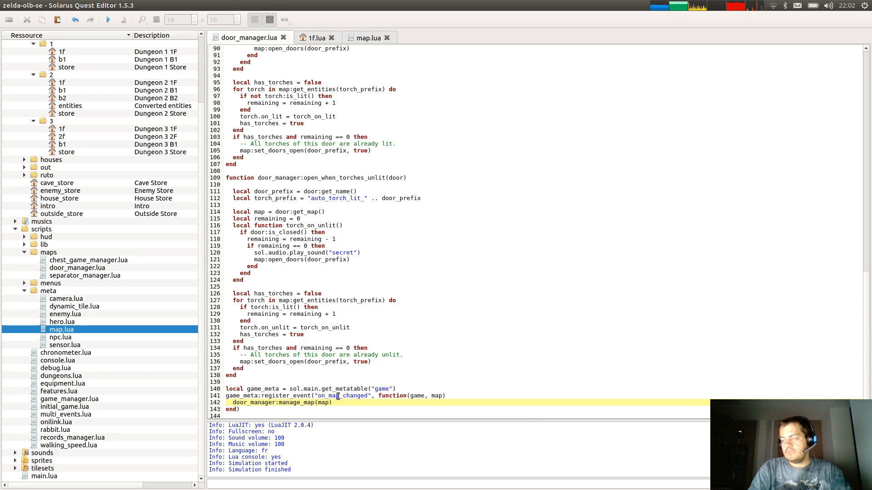
Copy the game_meta on_map_changed registration block from door_manager.lua and paste it above the final return in separator_manager.lua.
scroll(230, 335, "down", 1)
left_click_drag(281, 363, 300, 399)
key("ctrl+c")
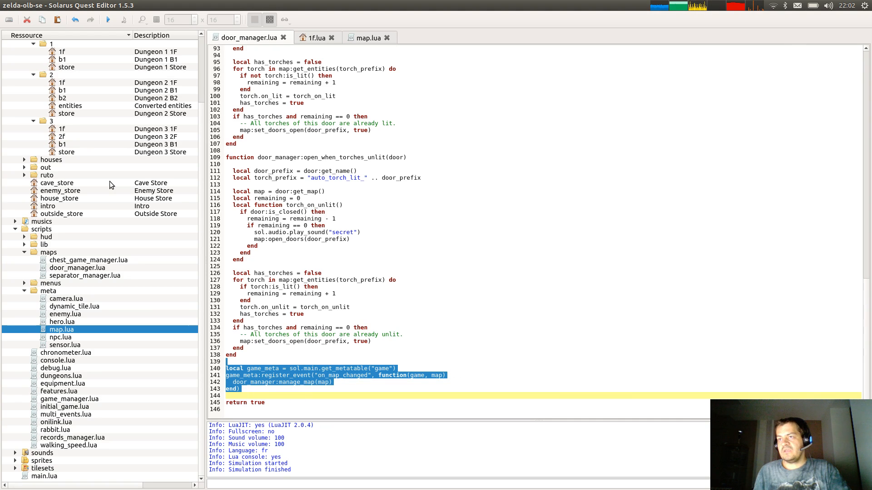
scroll(93, 295, "up", 3)
scroll(134, 157, "down", 3)
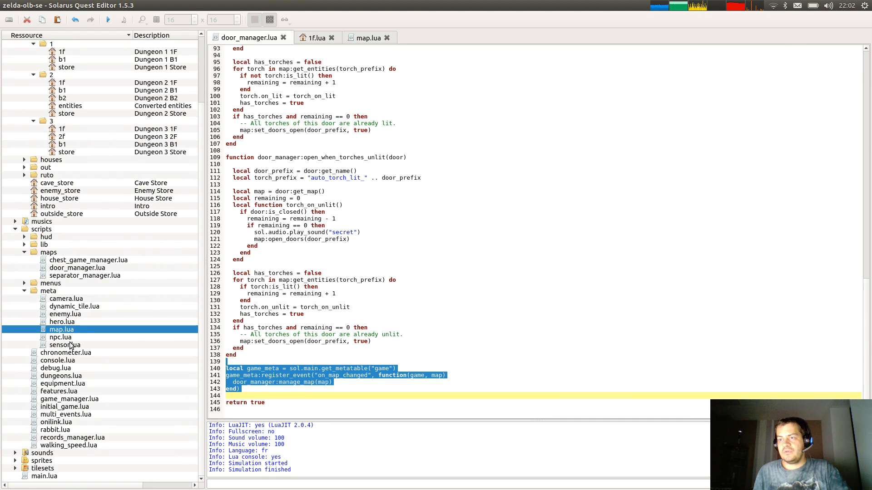
double_click(68, 276)
scroll(322, 373, "down", 20)
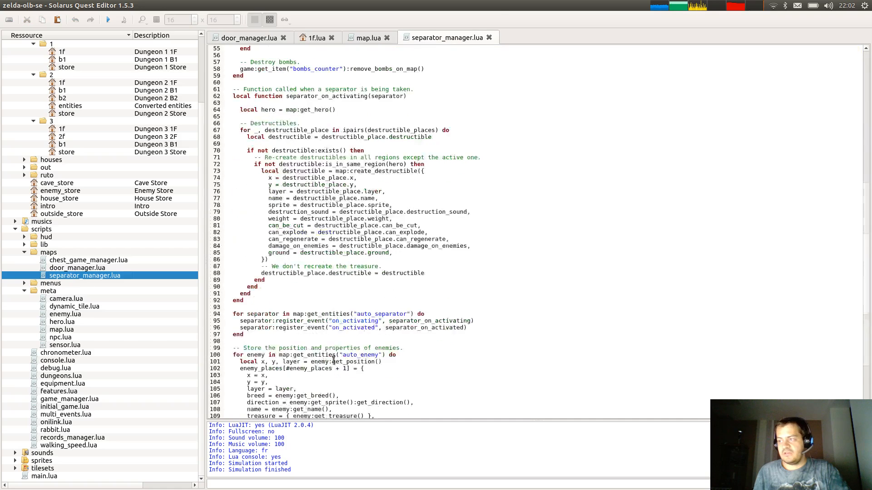
left_click(284, 394)
key("ctrl+v")
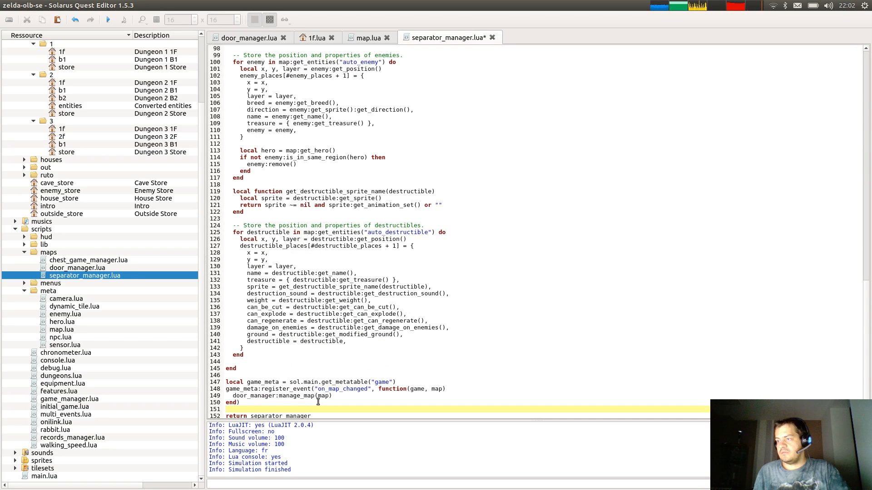
Replace door_manager with separator_manager in the pasted manage_map(map) call.
key("Down")
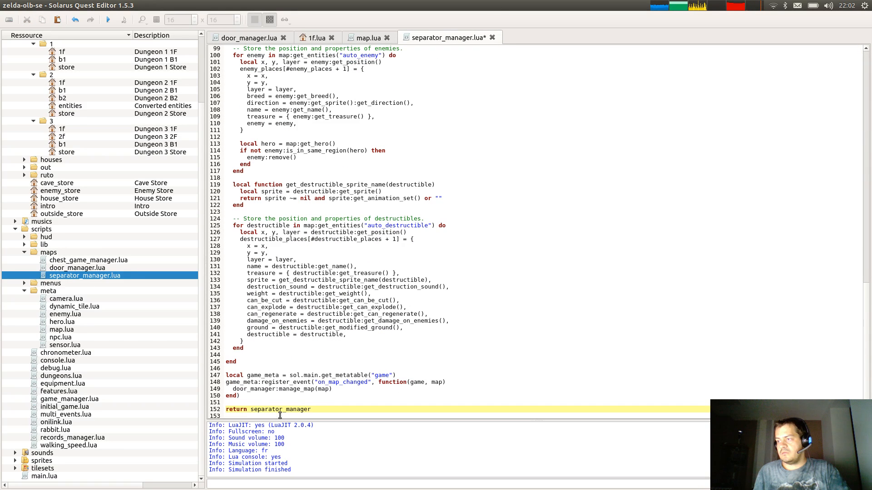
double_click(264, 409)
key("ctrl+c")
double_click(257, 388)
key("ctrl+v")
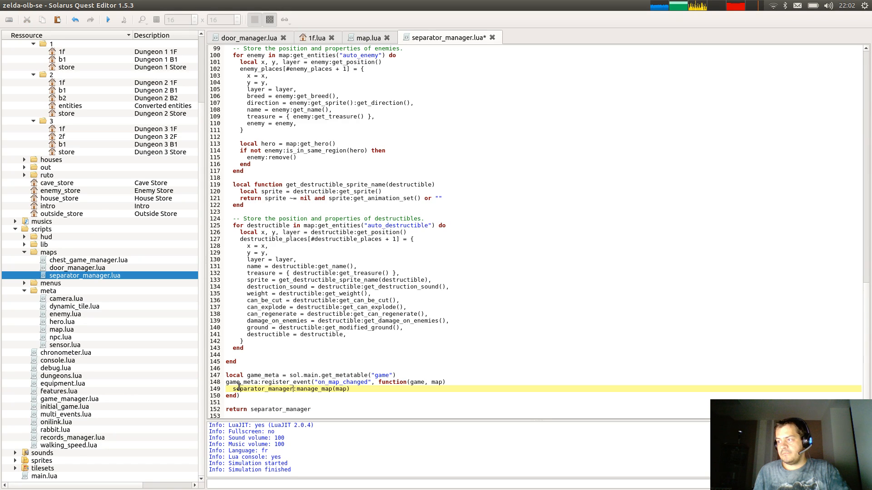
Make separator_manager.lua return true, save it, and close the separator_manager.lua and map.lua scripts.
double_click(298, 409)
type("true")
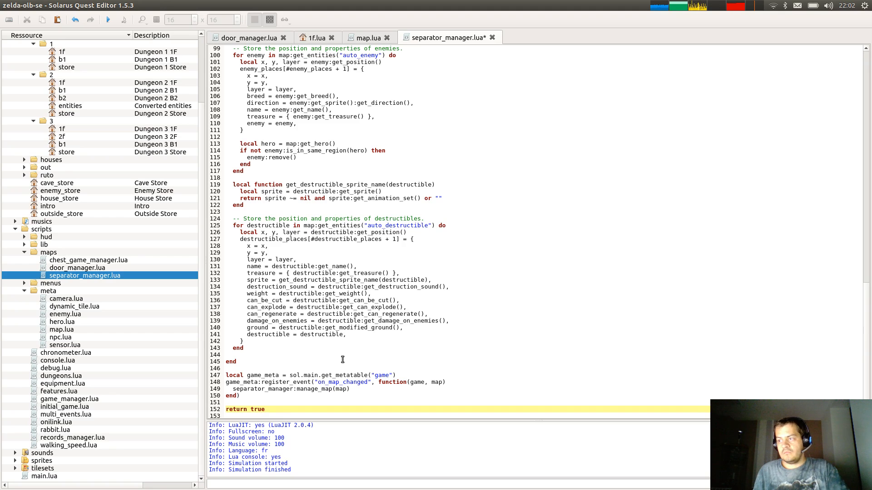
key("ctrl+s")
scroll(318, 219, "up", 20)
scroll(318, 220, "up", 2)
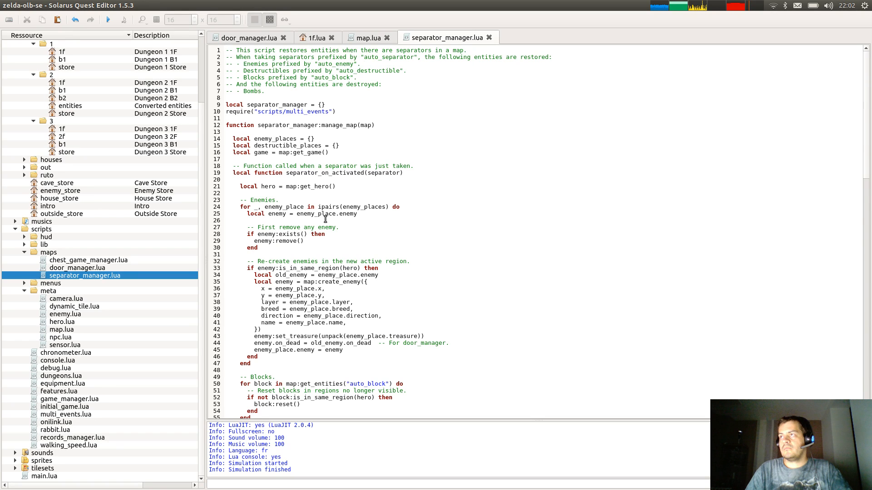
left_click(489, 37)
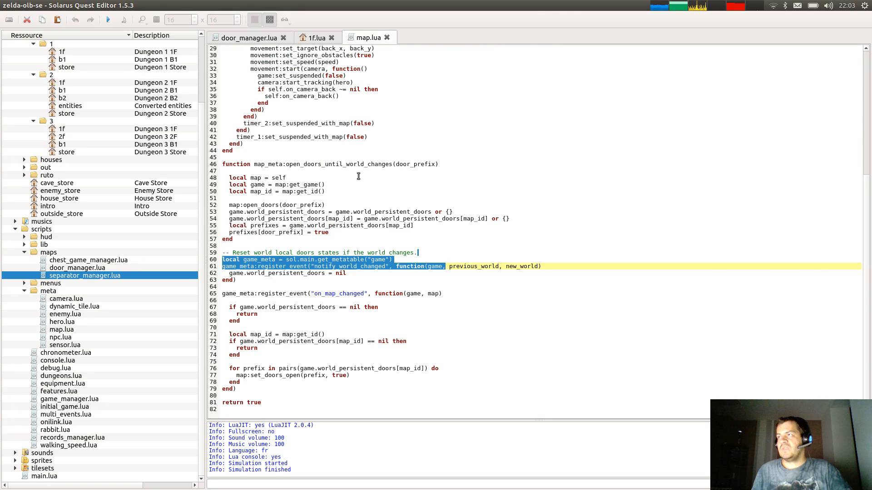
left_click(331, 266)
left_click(386, 37)
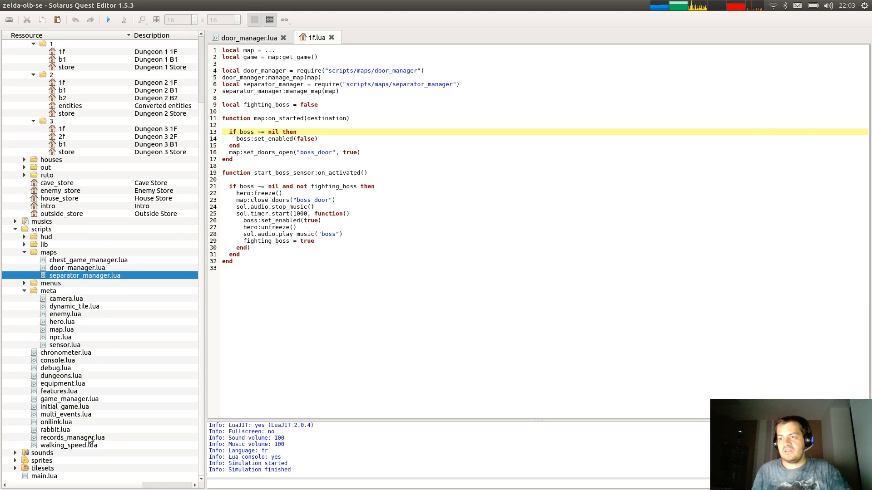
Open features.lua and add require("scripts/maps/door_manager.lua") on a new line below the scripts/dungeons require.
double_click(69, 393)
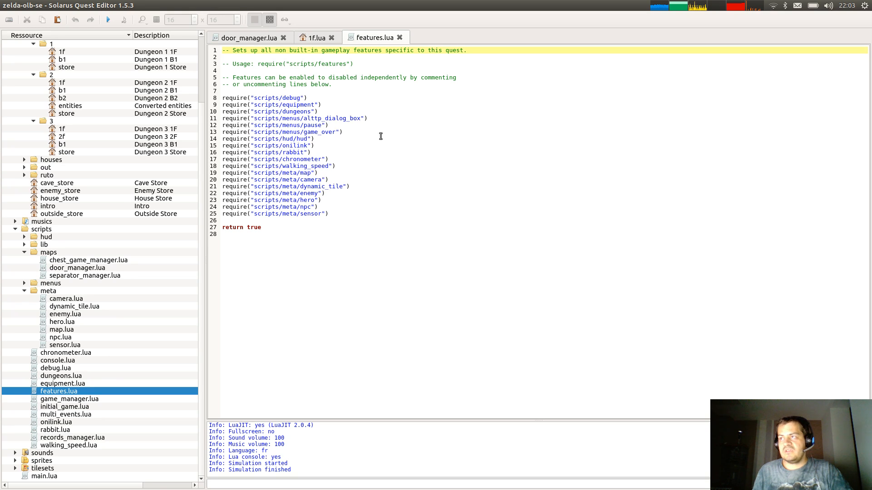
left_click(347, 215)
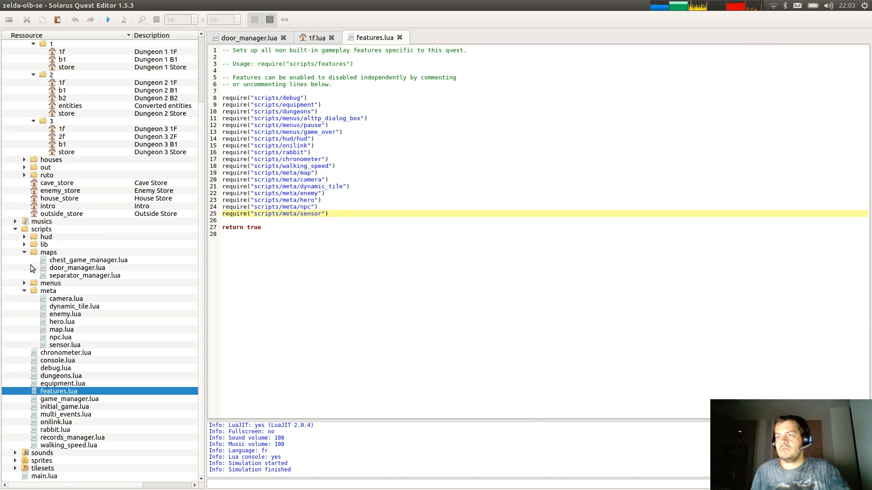
left_click(392, 111)
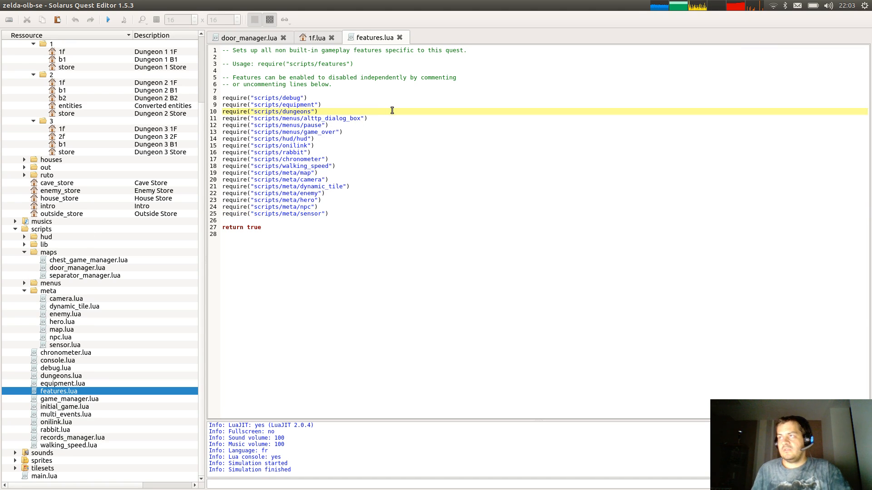
key("Return")
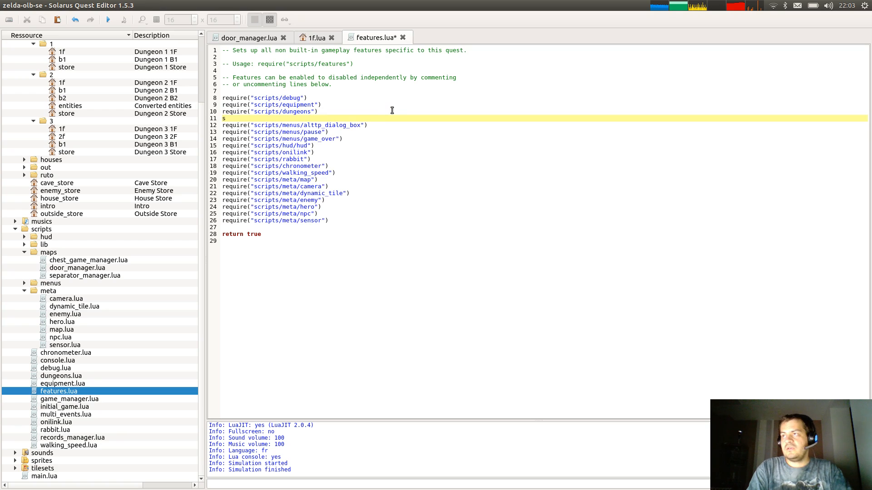
type("require(\"scripts/maps/")
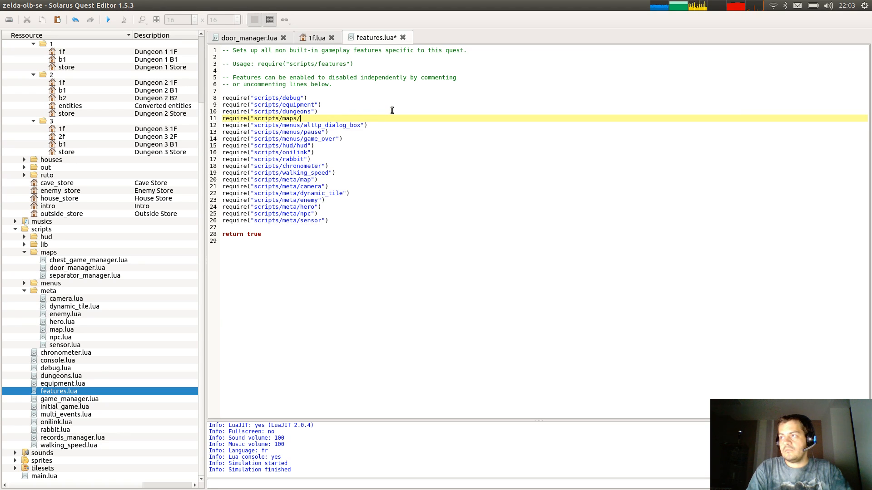
type("d")
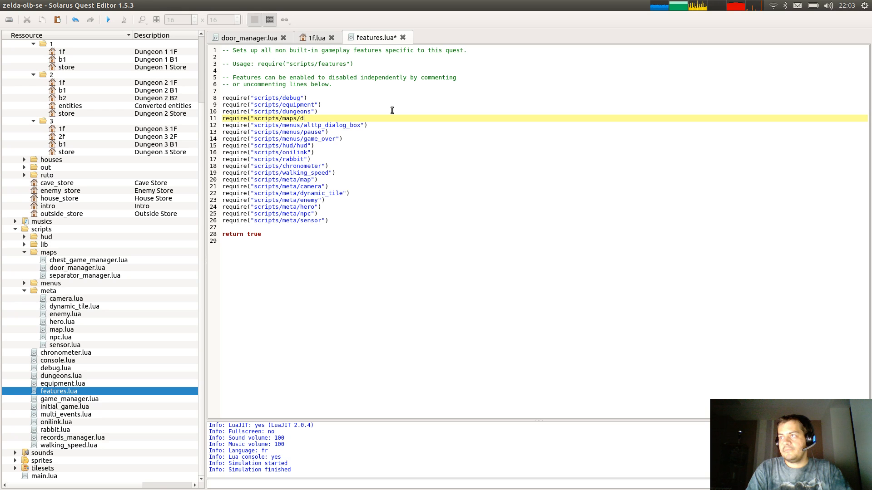
type("oor_manager.lua\"")
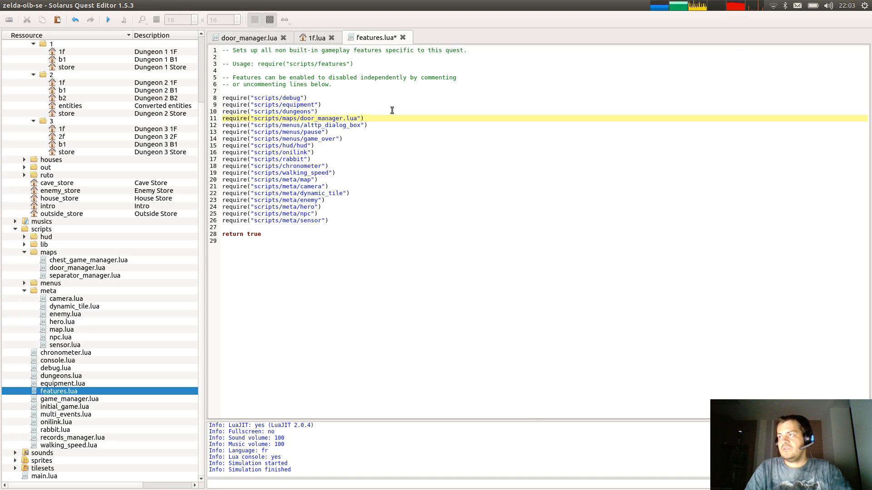
Duplicate the door_manager require line, change the copy to "scripts/maps/separator_manager.lua", and save features.lua.
key("shift+Up")
key("ctrl+c")
key("ctrl+v")
key("ctrl+v")
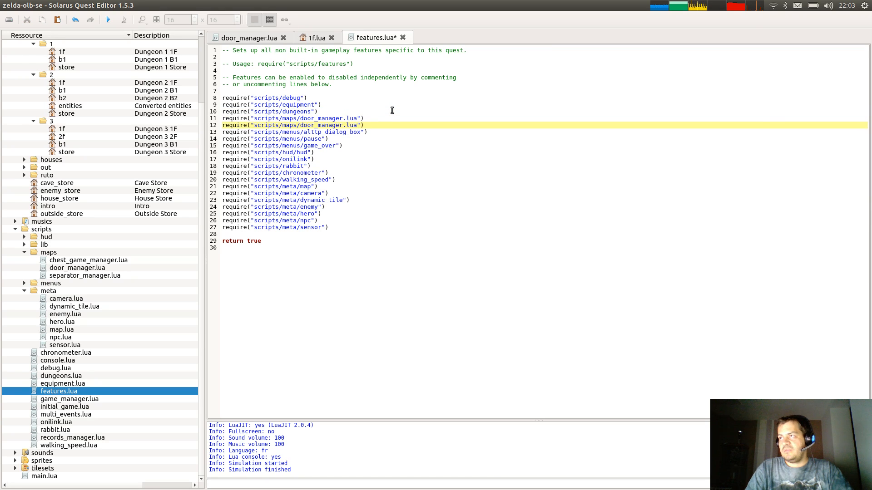
key("BackSpace")
key("BackSpace")
key("BackSpace")
key("BackSpace")
type("separator")
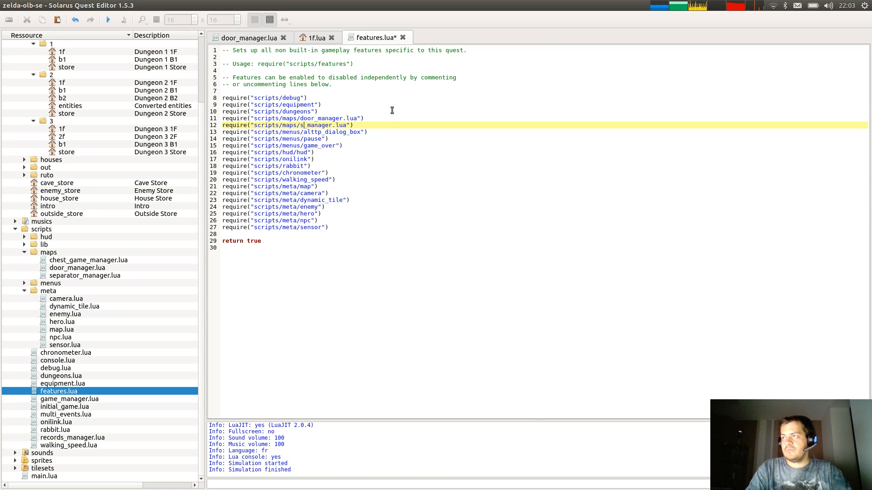
key("ctrl+s")
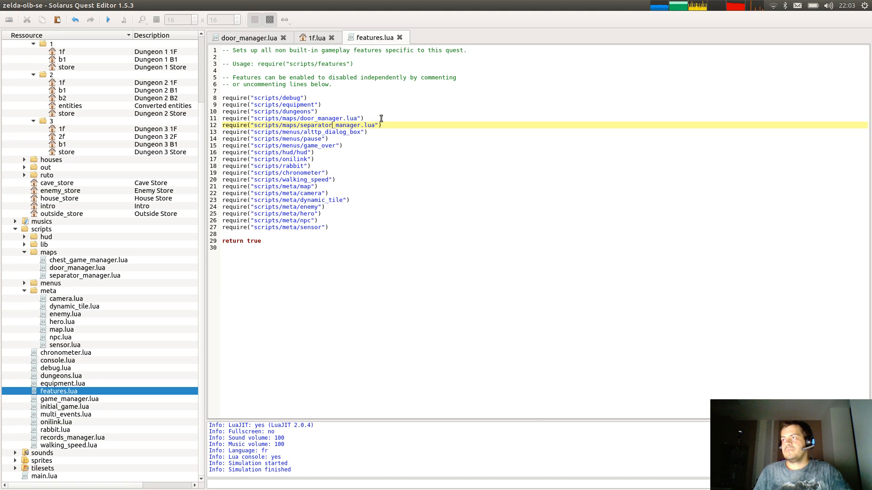
triple_click(381, 119)
triple_click(402, 125)
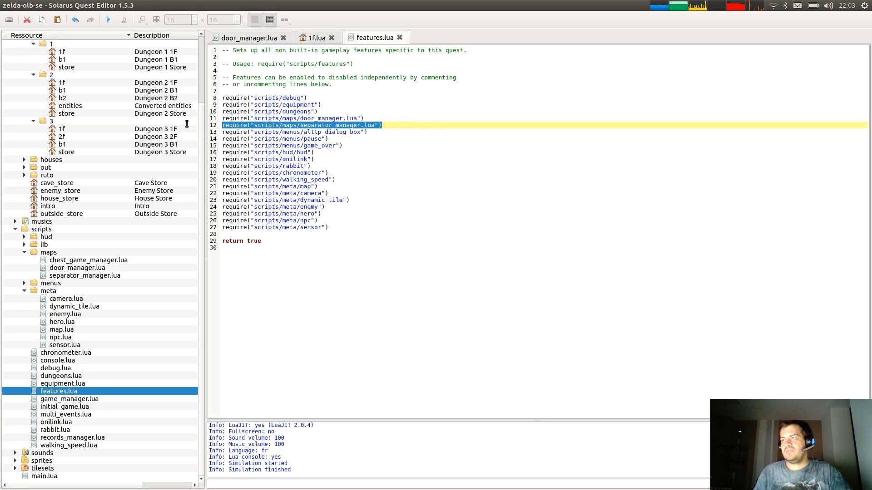
left_click(430, 125)
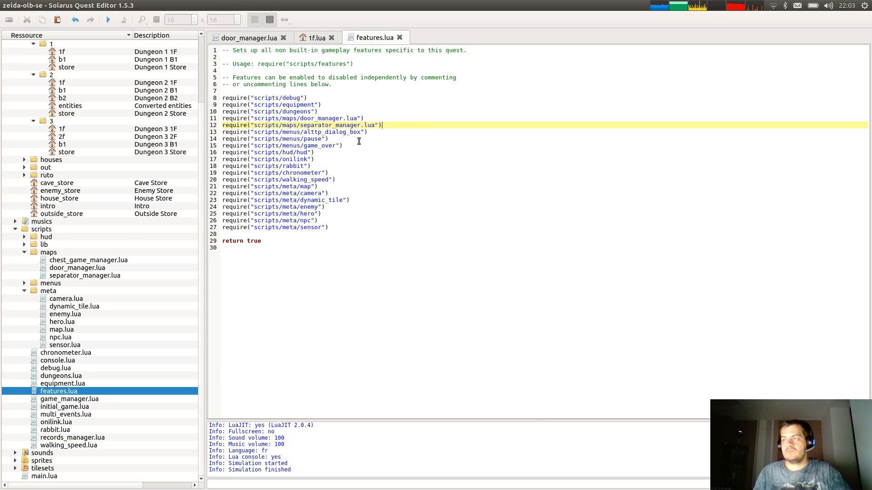
Delete the door_manager and separator_manager require and manage_map lines from the Dungeon 1 1F script.
left_click(317, 39)
left_click_drag(314, 63, 314, 97)
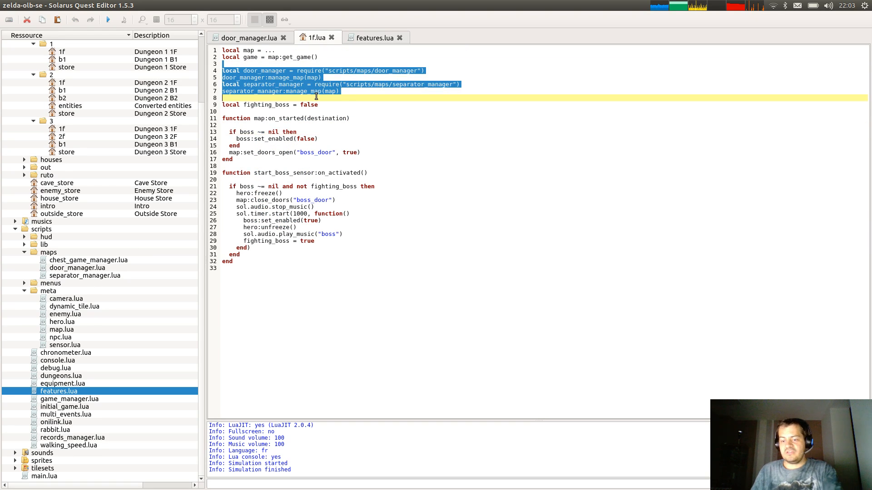
key("Delete")
Open the Dungeon 1 B1 map script, delete its door_manager and separator_manager lines, and save it.
scroll(80, 149, "up", 4)
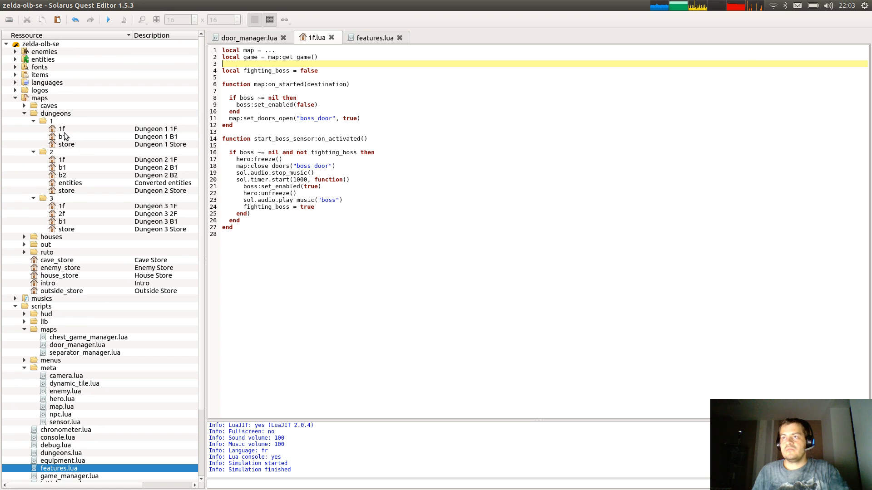
right_click(64, 136)
left_click(87, 152)
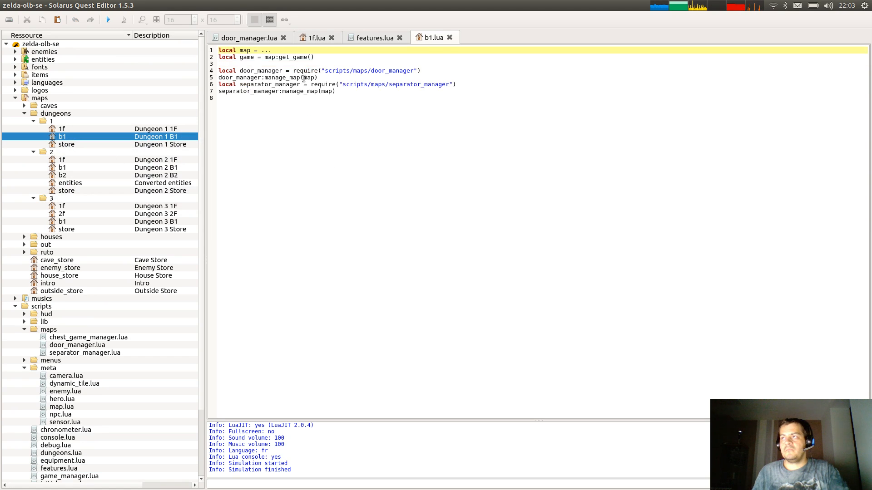
left_click_drag(282, 64, 315, 187)
key("Delete")
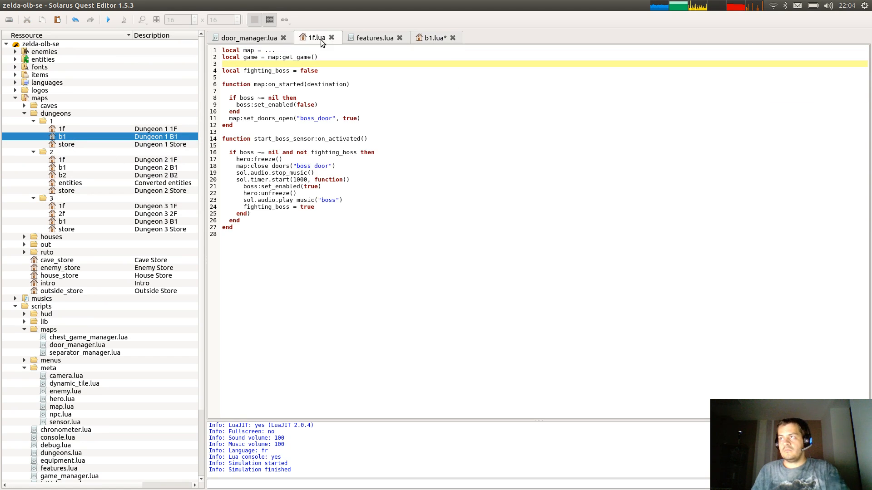
left_click(317, 37)
left_click(330, 86)
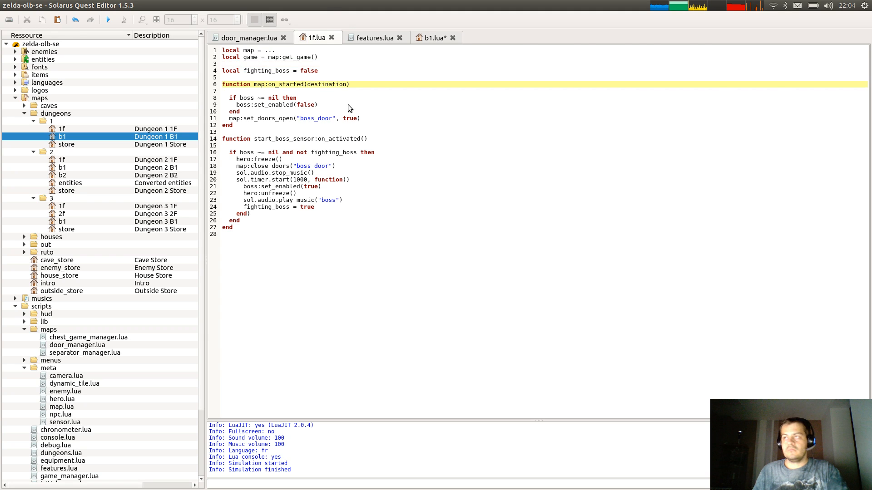
key("F4")
key("ctrl+w")
key("ctrl+s")
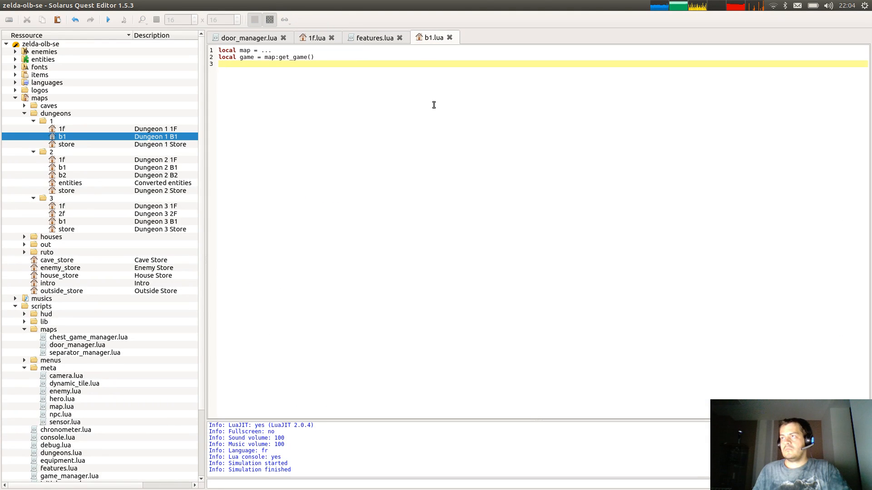
Close all the open script files.
key("ctrl+w")
key("ctrl+w")
key("ctrl+w")
key("ctrl+w")
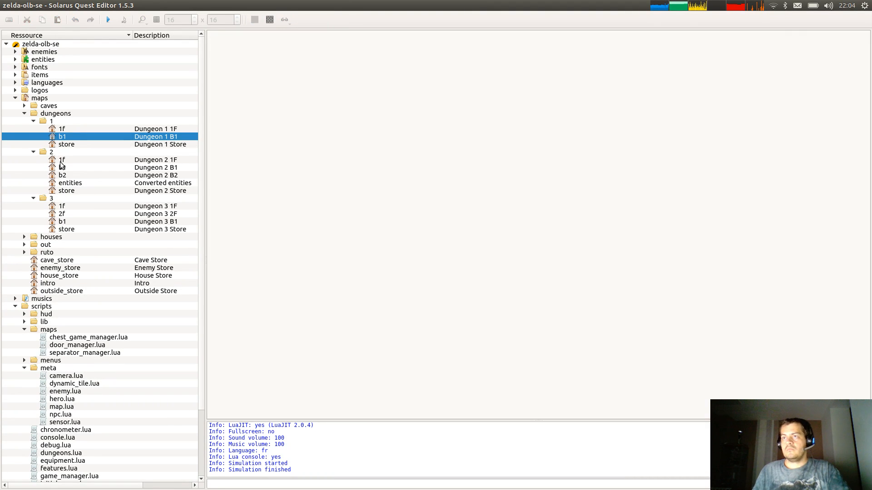
Open the Dungeon 2 1F map script, delete its door_manager and separator_manager lines, and save it.
right_click(60, 162)
left_click(78, 179)
left_click_drag(279, 64, 309, 174)
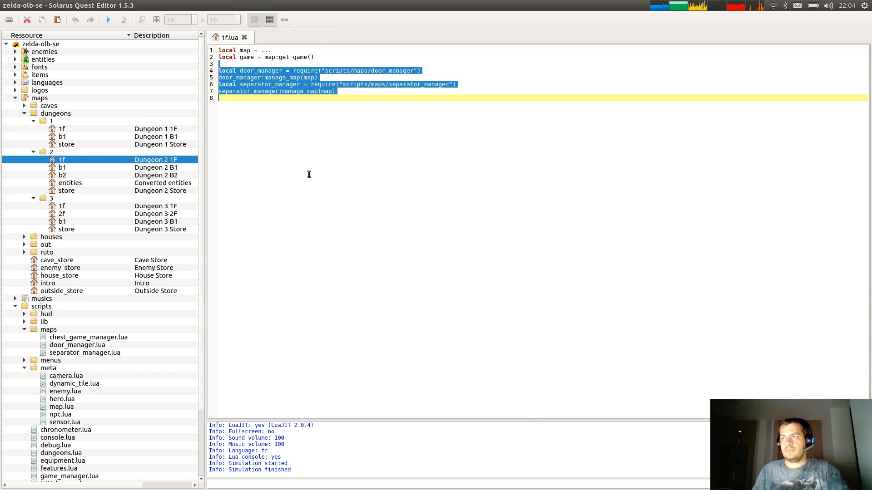
key("BackSpace")
key("ctrl+s")
Open the Dungeon 2 B1 map script, delete its door_manager and separator_manager lines, and save it.
right_click(62, 168)
left_click(78, 183)
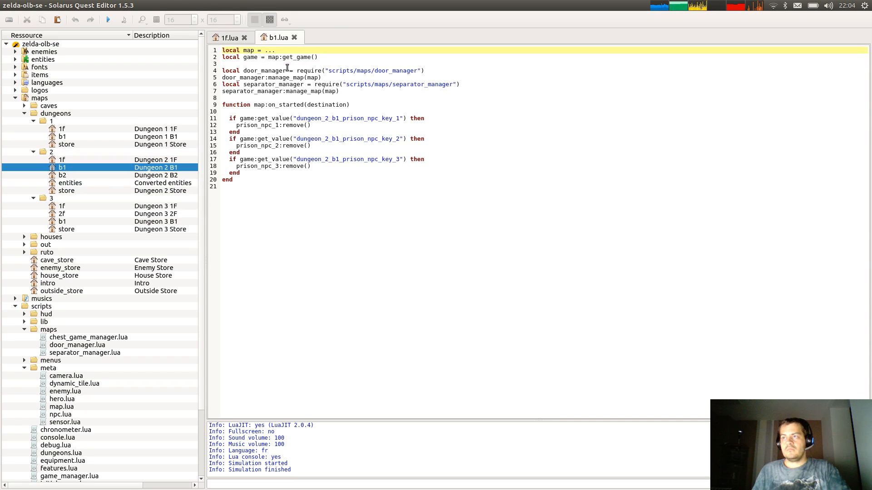
left_click_drag(287, 67, 227, 98)
key("BackSpace")
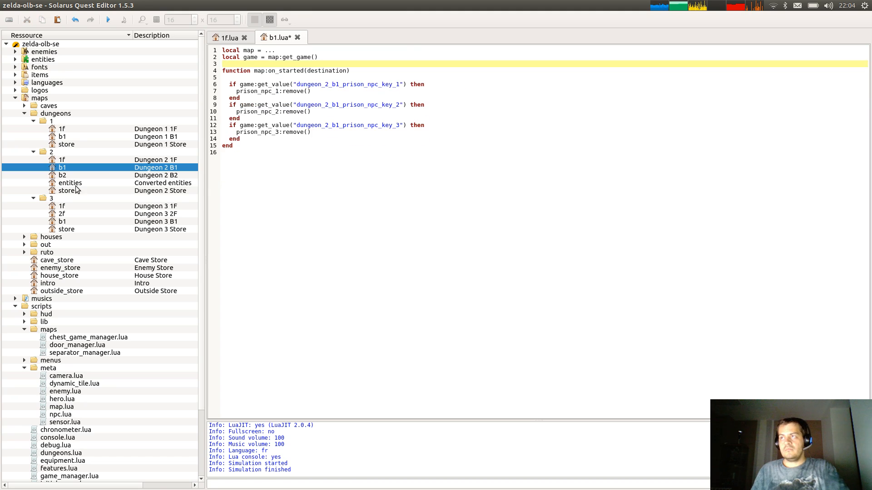
key("ctrl+s")
Open the Dungeon 2 B2 map script, delete its door_manager and separator_manager lines, and save it.
right_click(62, 175)
left_click(78, 191)
left_click_drag(282, 64, 287, 99)
key("BackSpace")
key("ctrl+s")
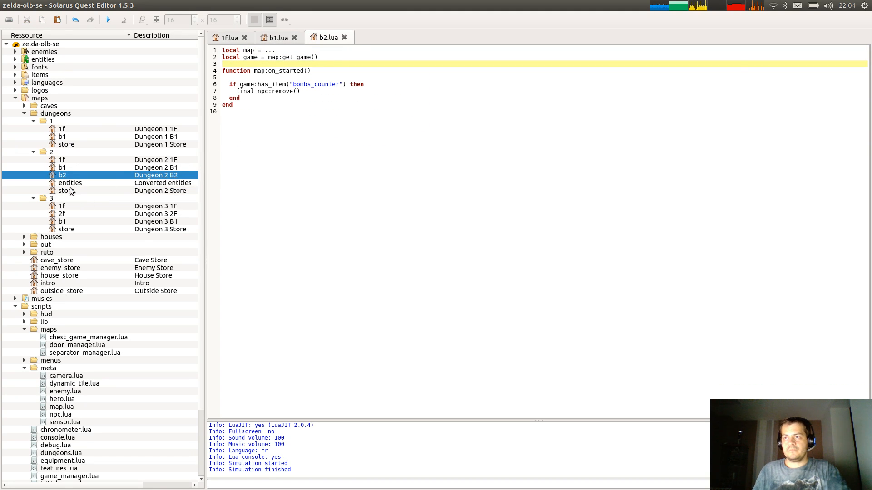
Open the Dungeon 3 1F map script, delete its door_manager and separator_manager lines, and save it.
right_click(66, 205)
left_click(82, 221)
left_click_drag(282, 64, 276, 148)
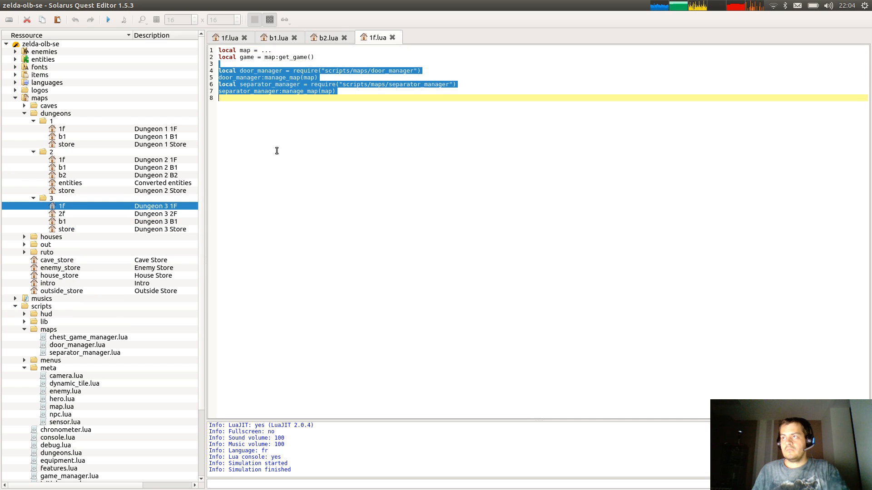
key("BackSpace")
key("ctrl+s")
Open the Dungeon 3 2F map script, delete its door_manager and separator_manager lines, and save it.
right_click(58, 213)
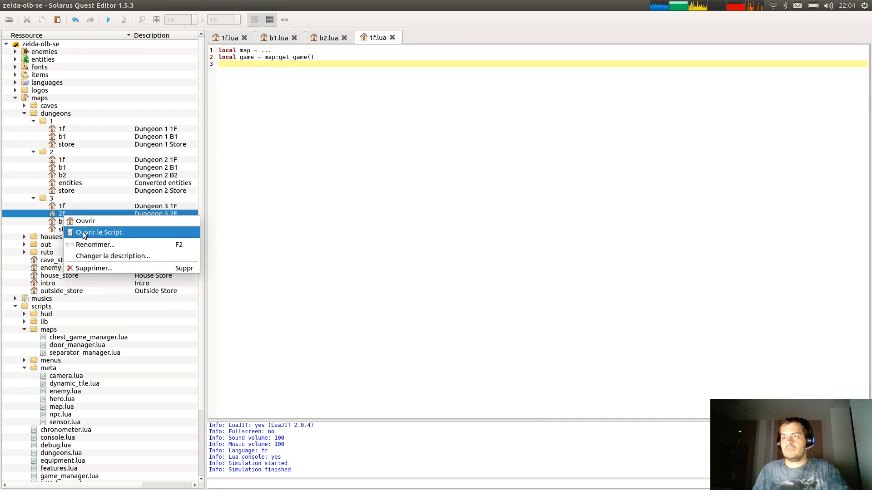
left_click(83, 231)
left_click_drag(273, 64, 278, 98)
key("BackSpace")
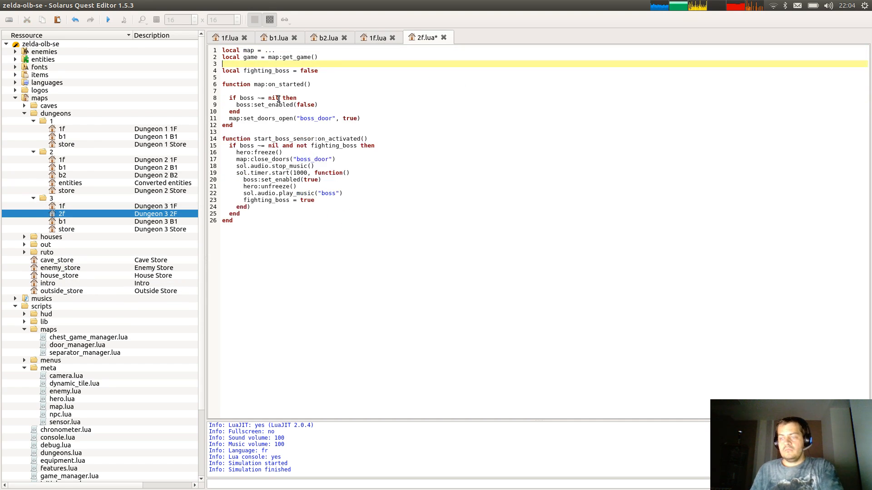
key("ctrl+s")
Open the Dungeon 3 B1 map script, delete its door_manager and separator_manager lines, and save it.
right_click(55, 222)
left_click(80, 240)
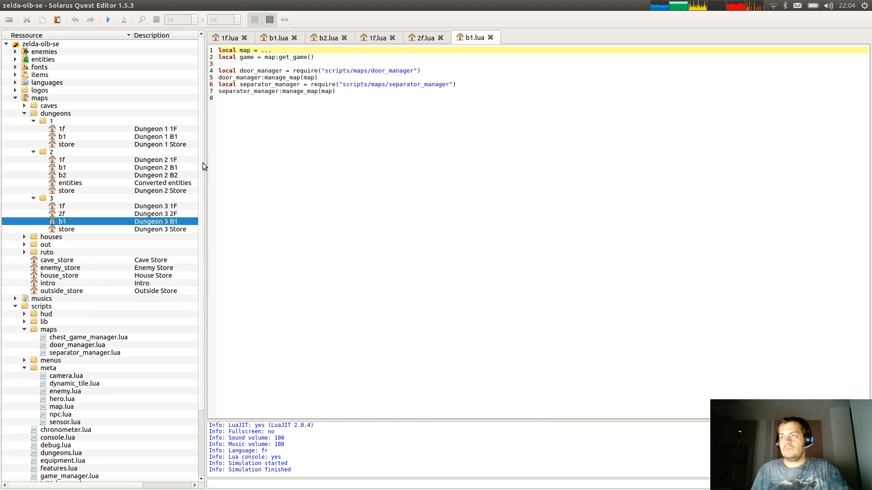
left_click_drag(252, 64, 282, 154)
key("BackSpace")
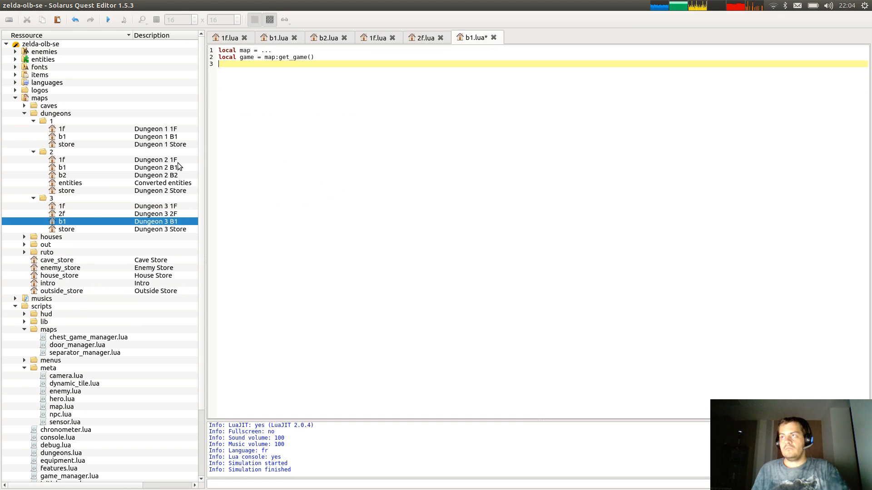
key("ctrl+s")
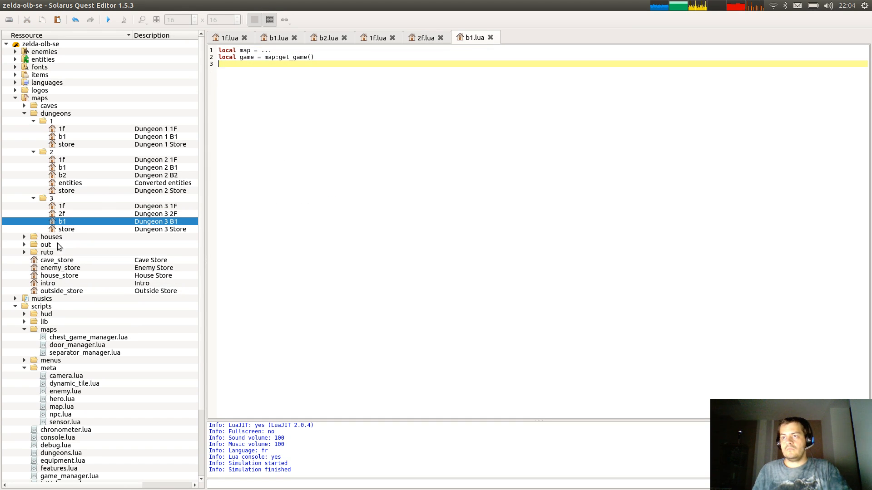
Open the pit_house, Monster house 1F and Monster house B1 map scripts to check them for manager calls.
left_click(24, 237)
right_click(55, 254)
left_click(77, 270)
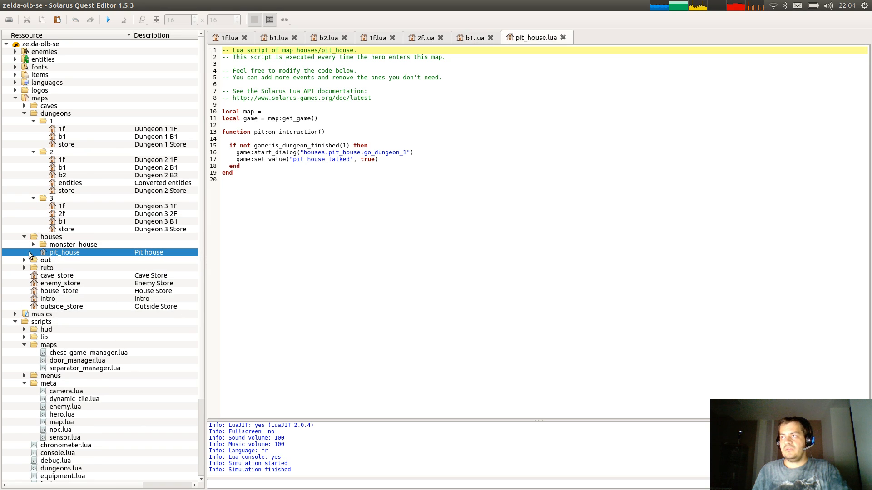
left_click(33, 245)
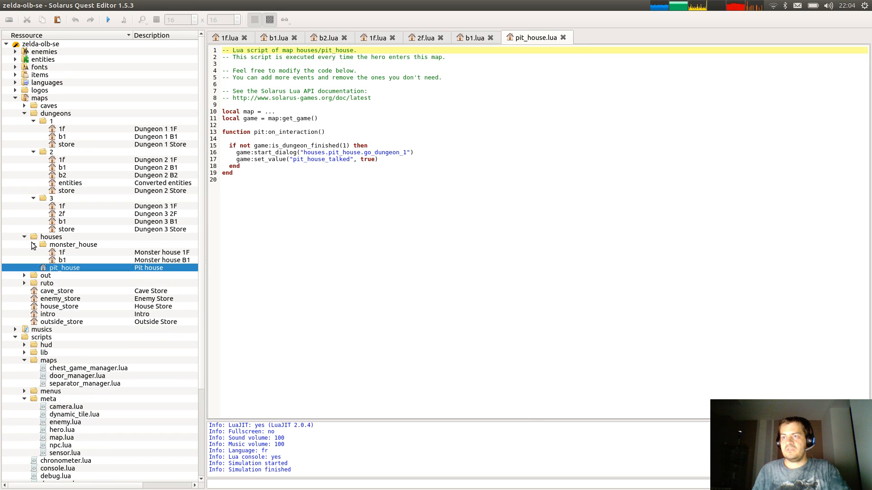
right_click(58, 253)
left_click(75, 271)
right_click(57, 260)
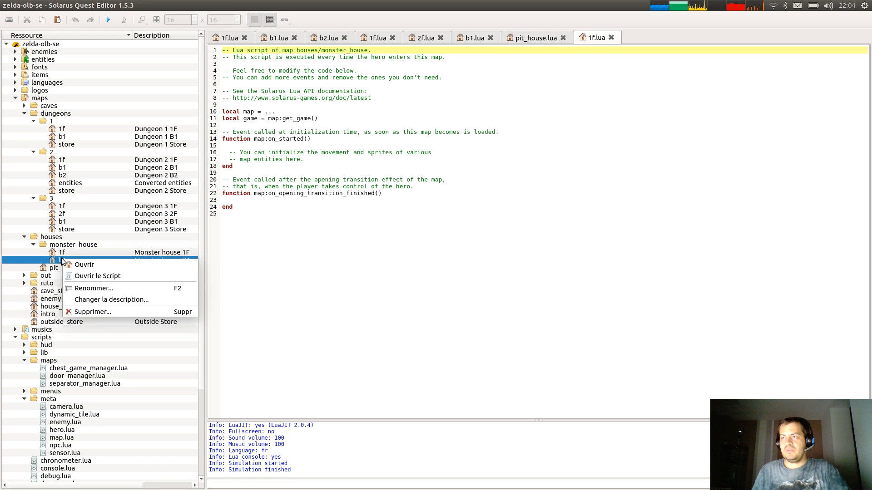
left_click(77, 276)
Check the ruto tavern map script for manager calls, list the out maps, and close all open scripts.
left_click(24, 275)
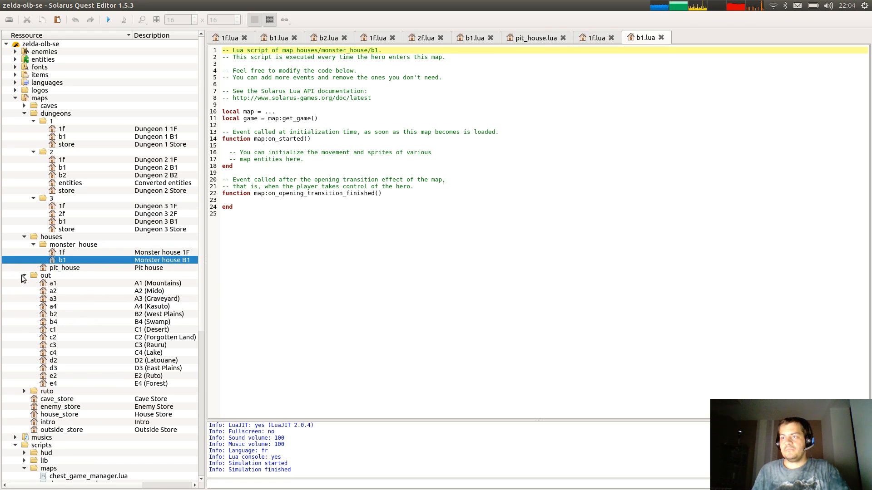
left_click(24, 275)
left_click(24, 283)
right_click(41, 291)
left_click(68, 306)
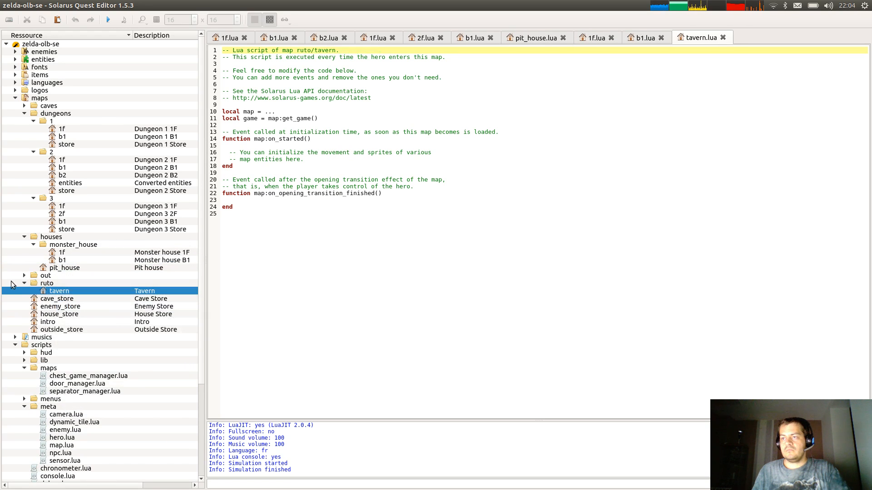
left_click(24, 276)
left_click(463, 145)
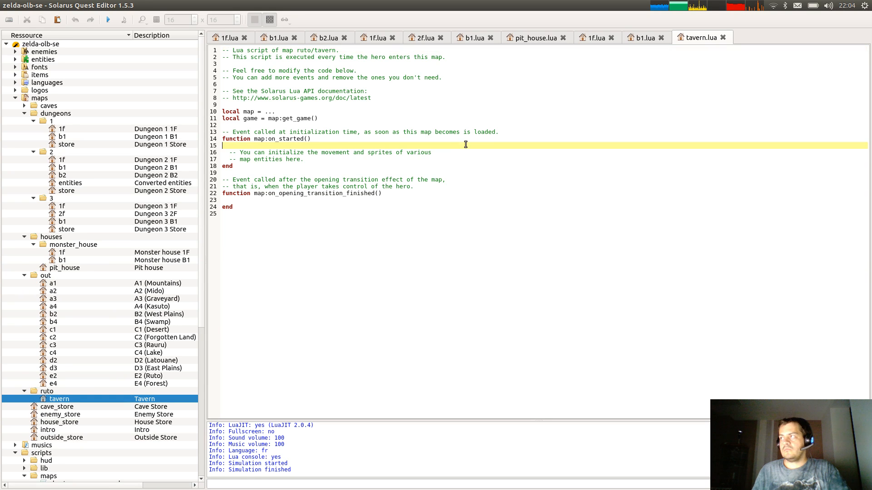
key("ctrl+shift+w")
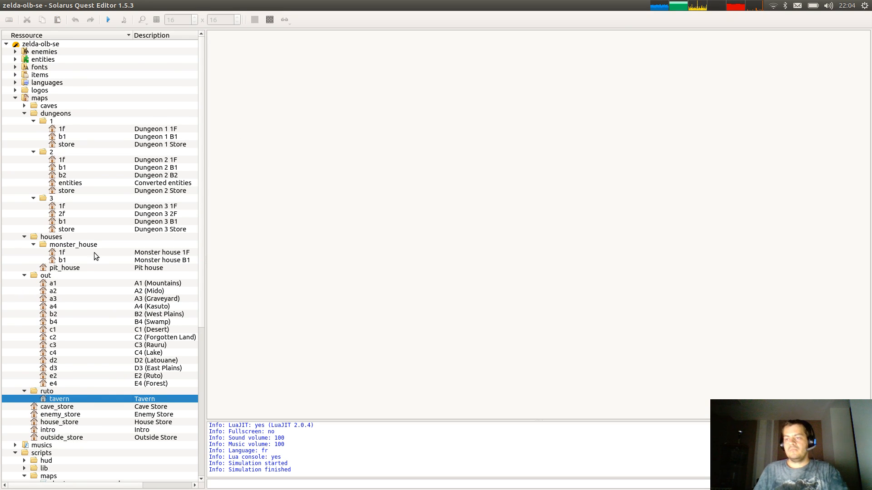
Open scripts/maps/door_manager.lua and add require("scripts/multi_events") below the local door_manager table.
scroll(96, 232, "down", 7)
scroll(106, 216, "down", 3)
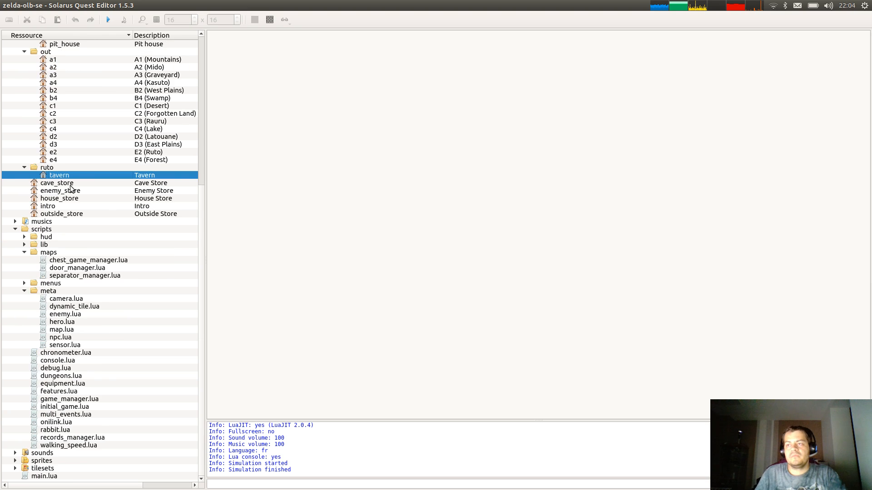
left_click(84, 270)
double_click(84, 269)
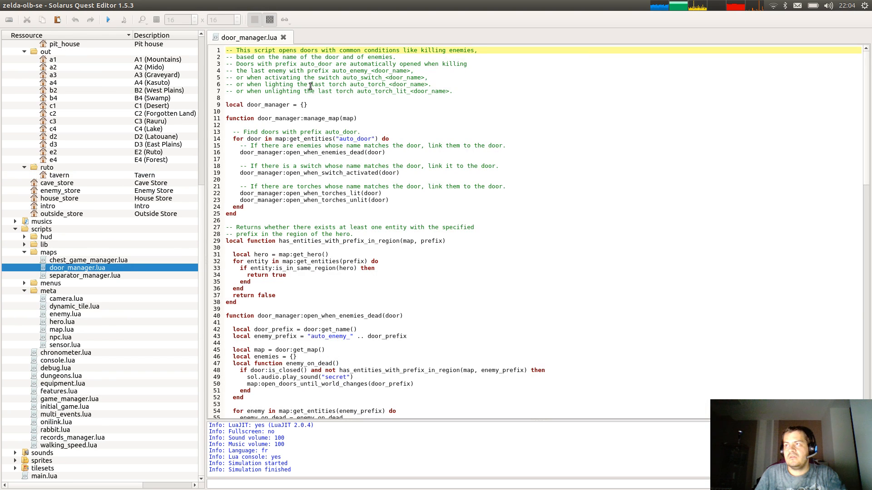
left_click(329, 105)
key("Return")
key("Return")
type("require")
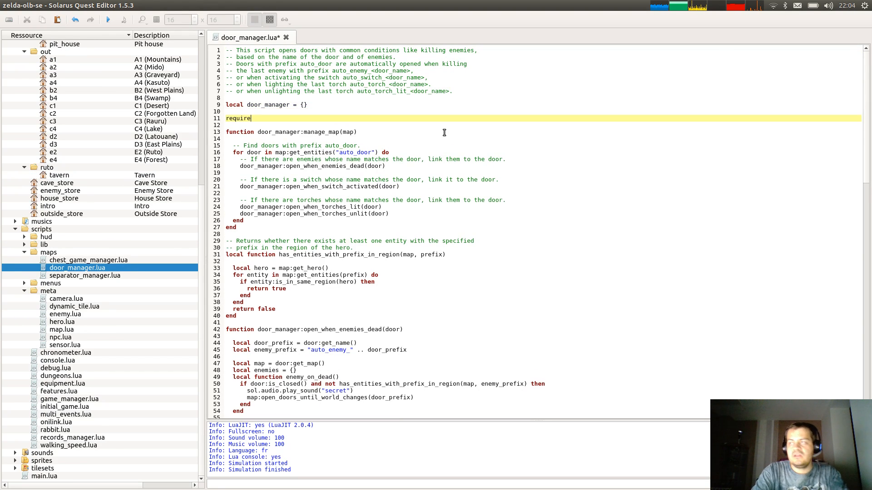
type("(\"multi_e")
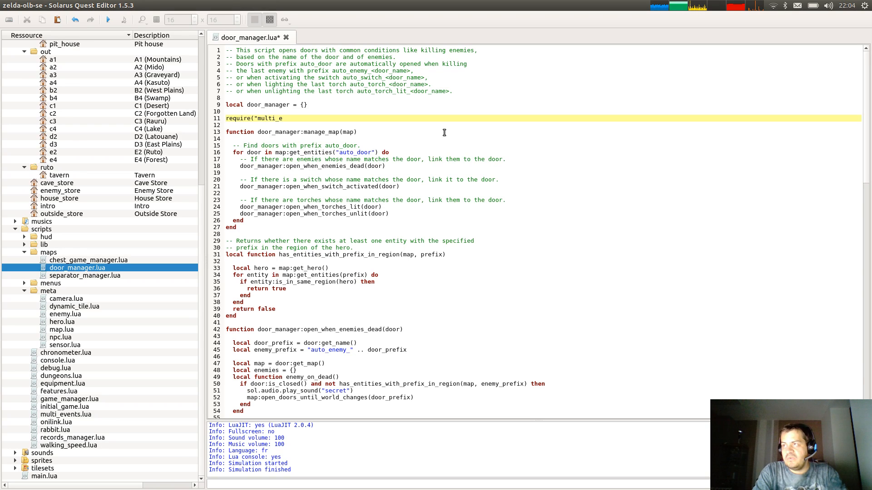
type("_")
key("BackSpace")
key("BackSpace")
key("BackSpace")
key("BackSpace")
key("BackSpace")
key("BackSpace")
type("scripts/")
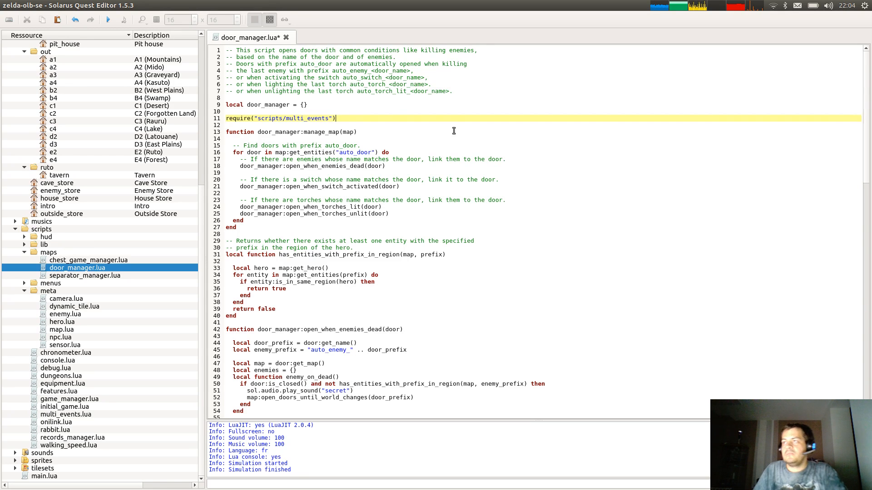
Review the on_map_changed event registration at the end of door_manager.lua and save the script.
scroll(384, 342, "down", 20)
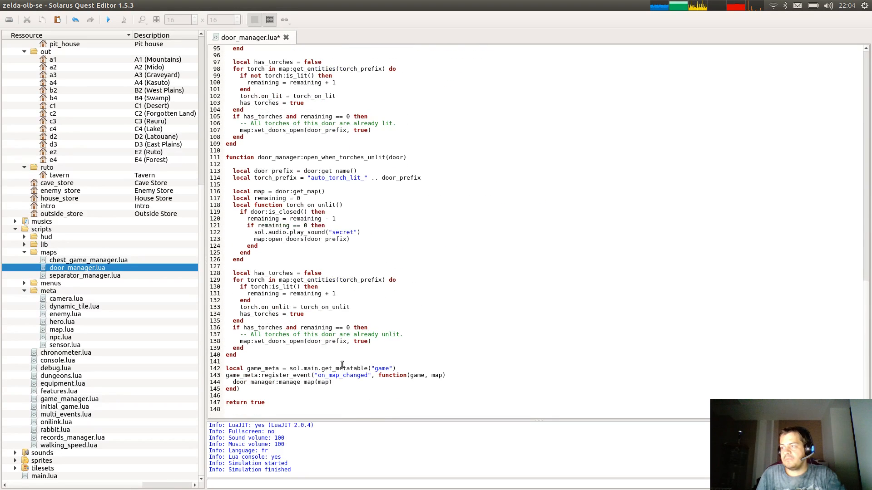
double_click(271, 376)
scroll(378, 264, "up", 20)
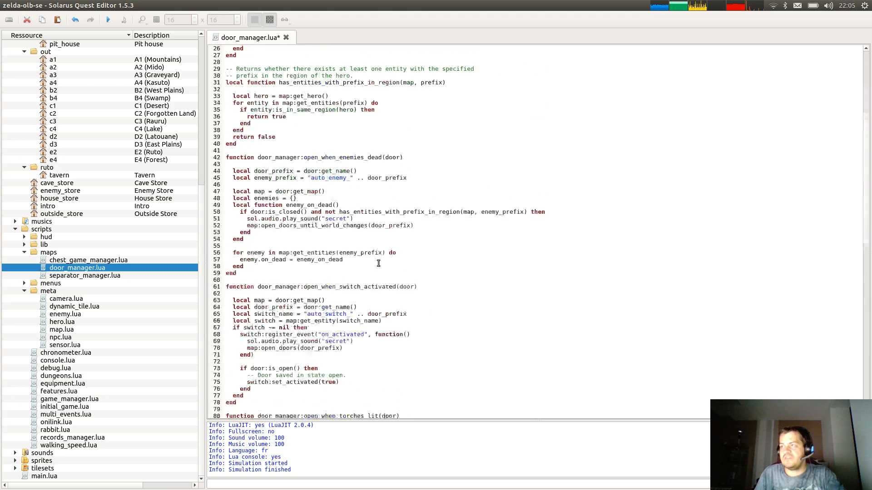
scroll(378, 263, "up", 9)
left_click(295, 112)
key("ctrl+s")
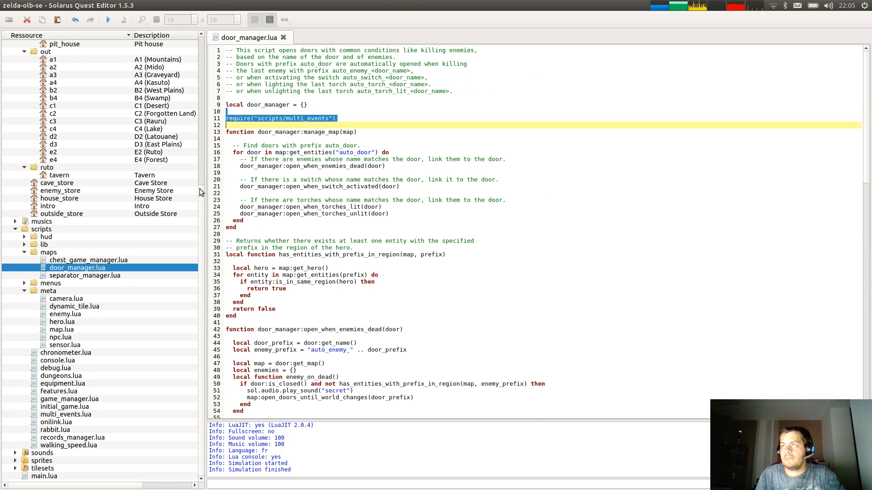
Add require("scripts/multi_events") to separator_manager.lua below the local table, spaced by blank lines as in door_manager.lua, and save it.
double_click(107, 275)
left_click(315, 118)
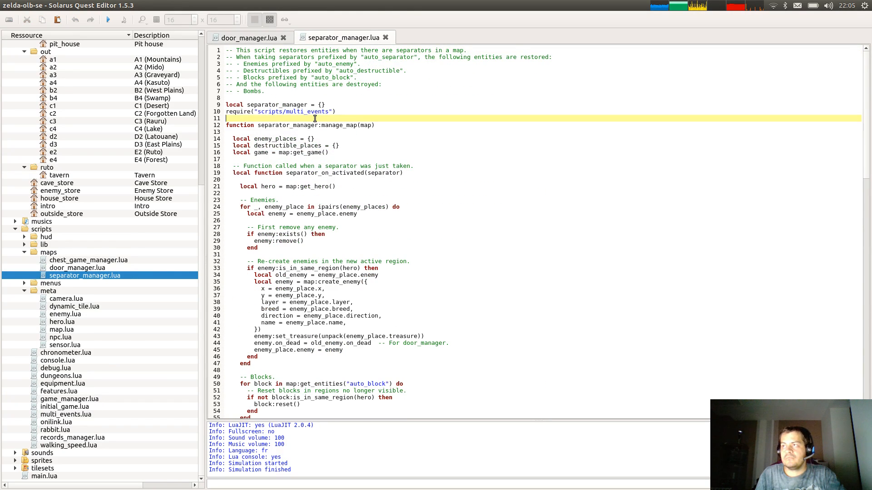
left_click(267, 40)
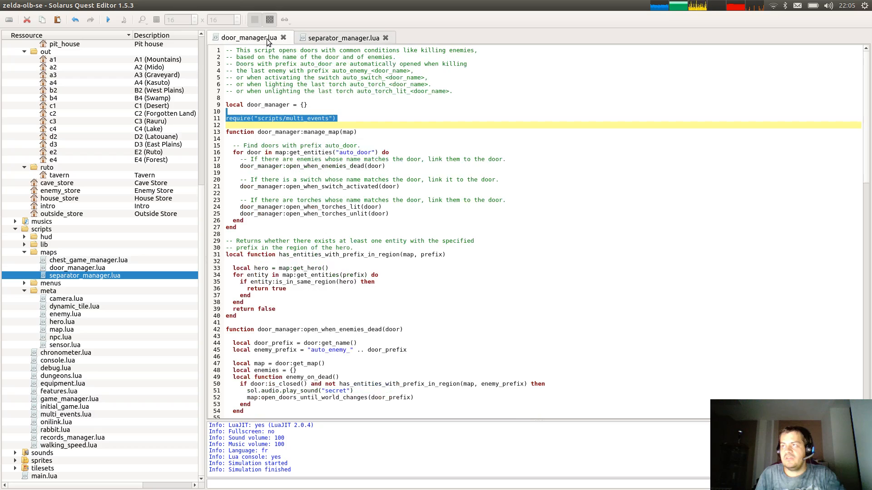
left_click(326, 37)
left_click(369, 105)
left_click(368, 109)
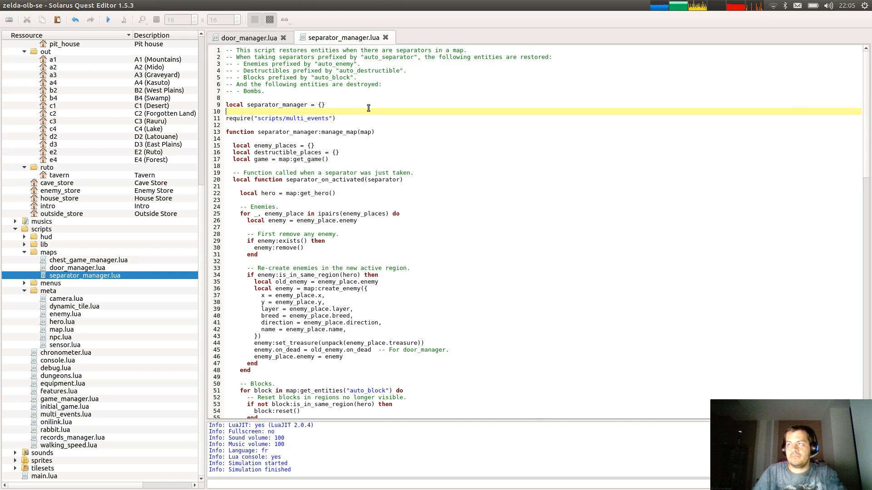
Run the quest, defeat the enemy in the room east of the dungeon entrance to test its door, and return to the entrance room.
key("F5")
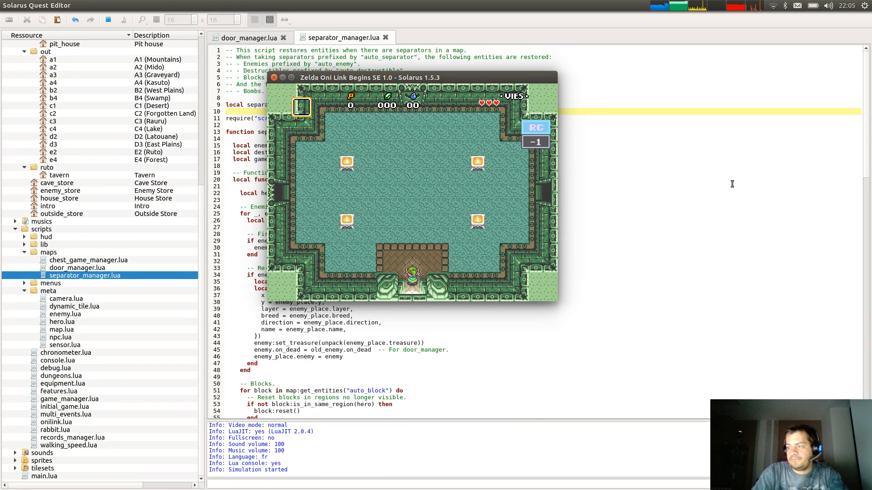
key("Up")
key("Right")
key("Right")
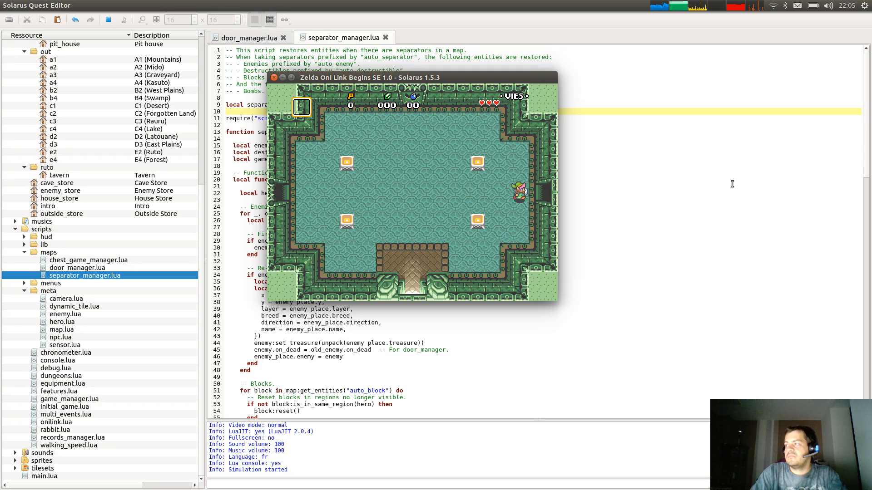
key("Right")
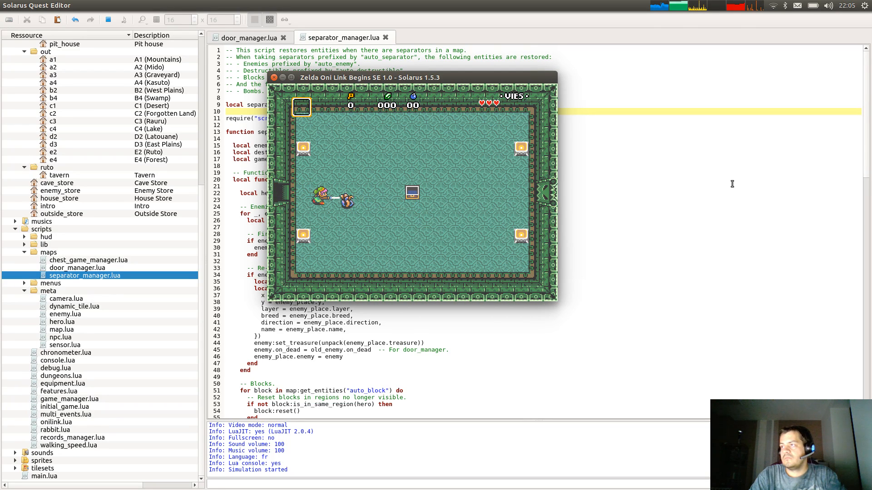
key("c")
key("Right")
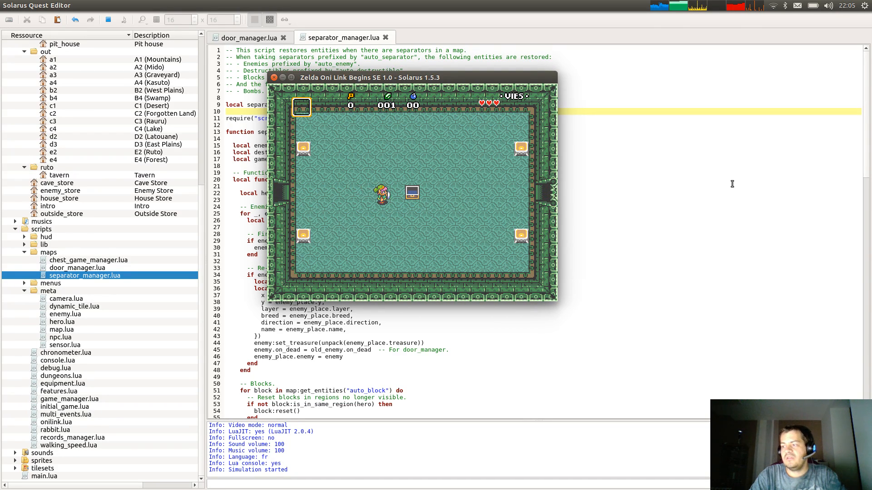
key("Left")
key("Left")
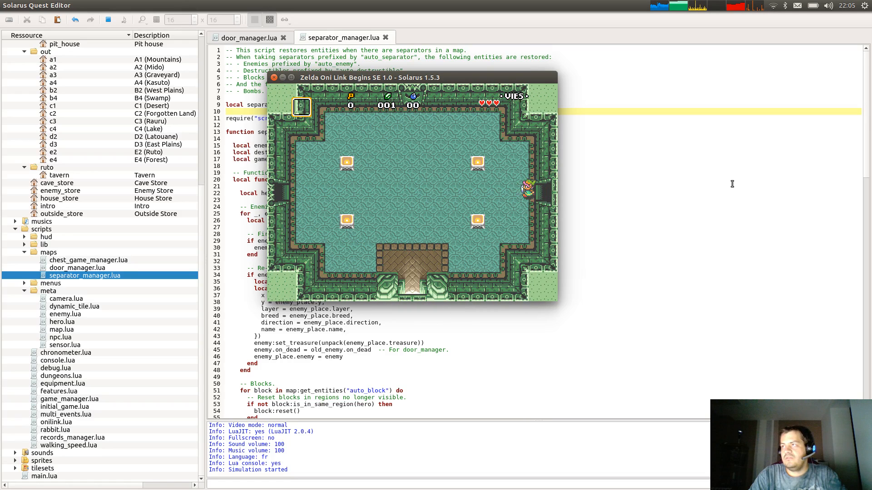
Take the hero through the north door of the entrance room and onto the floor switch beyond to test that door.
key("Up")
key("Left")
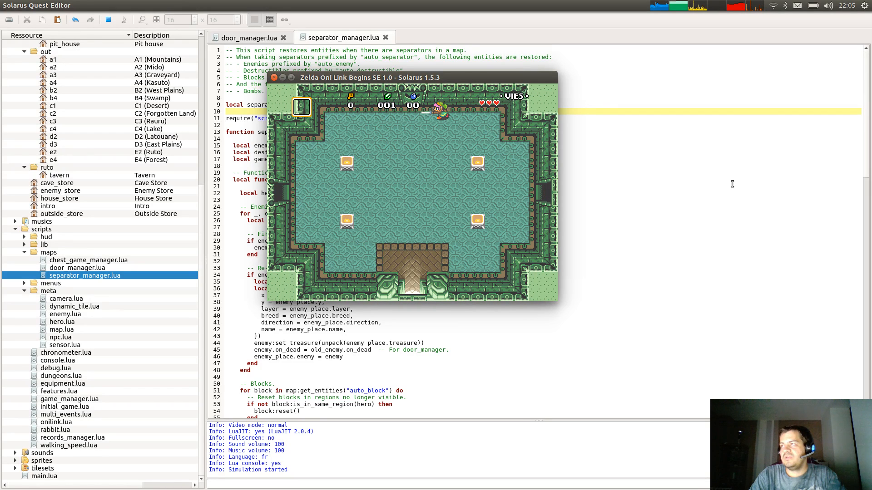
key("Up")
key("Left")
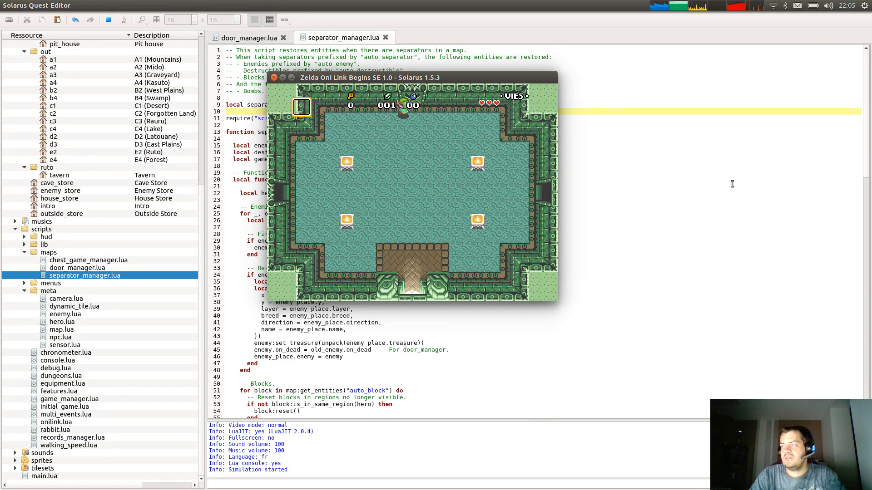
key("Up")
key("Up")
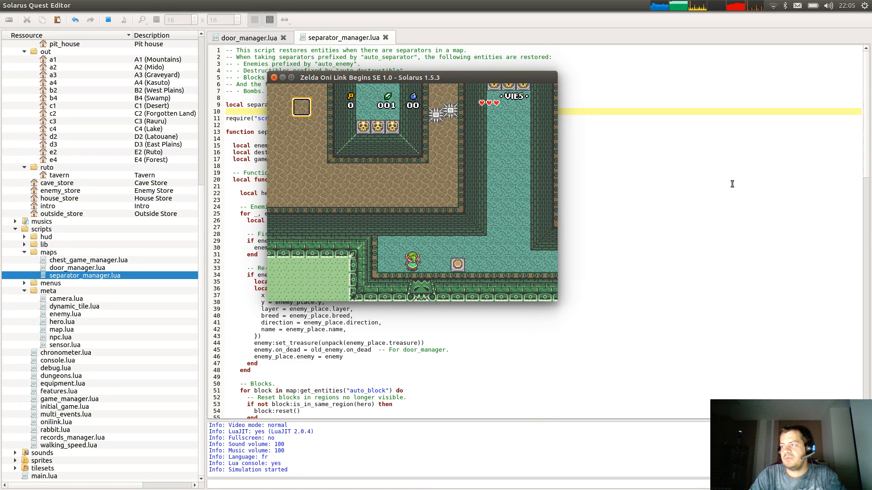
key("Right")
key("Right")
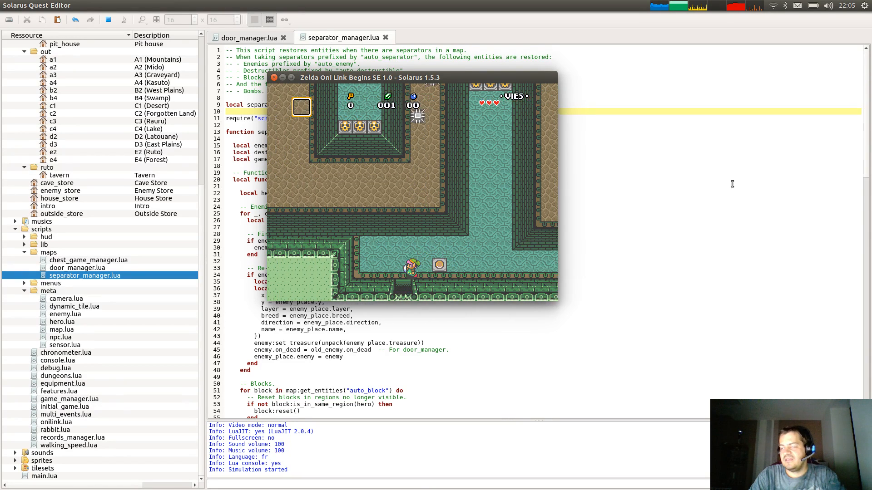
Take the hero out of the dungeon, re-enter it, and go through the west door of the entrance room.
key("Down")
key("Down")
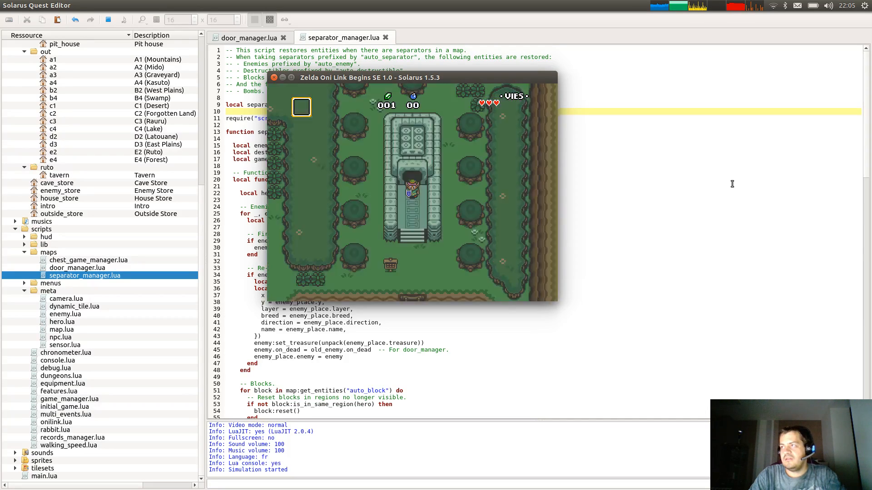
key("Up")
key("Up")
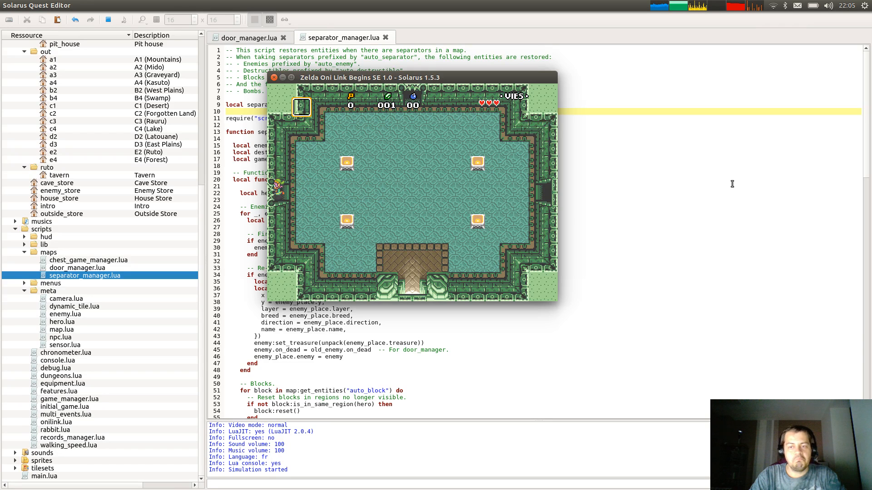
key("Left")
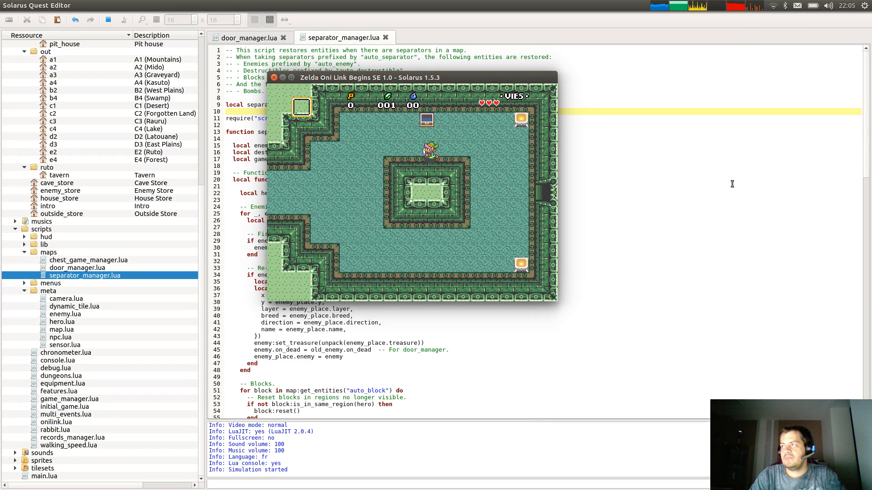
Walk the hero west and north past the stair rooms, then into the room with two bats and two central blocks.
key("Left")
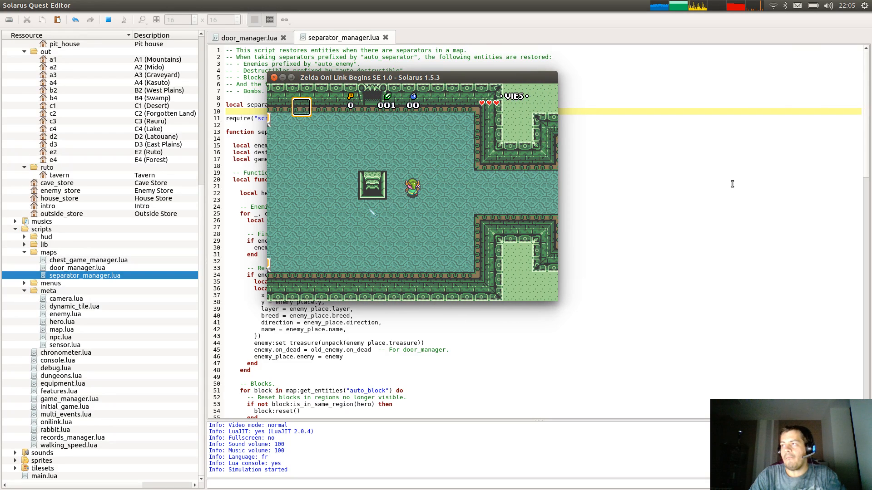
key("Up")
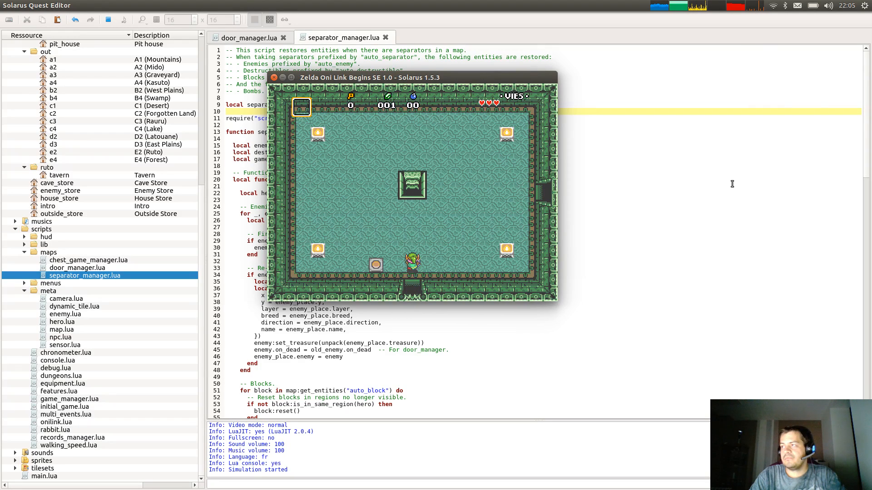
key("Right")
key("Up")
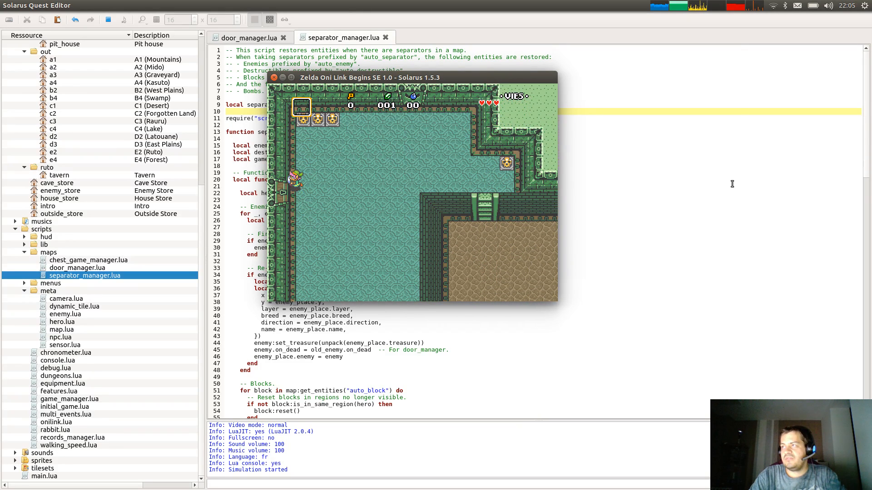
key("Left")
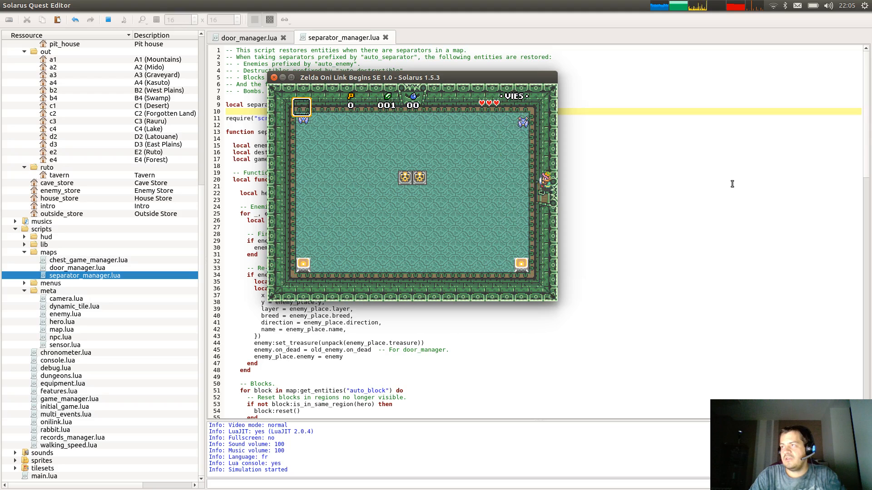
Defeat both bats in the two-block room with the sword to test its north door.
key("Up")
key("Left")
key("c")
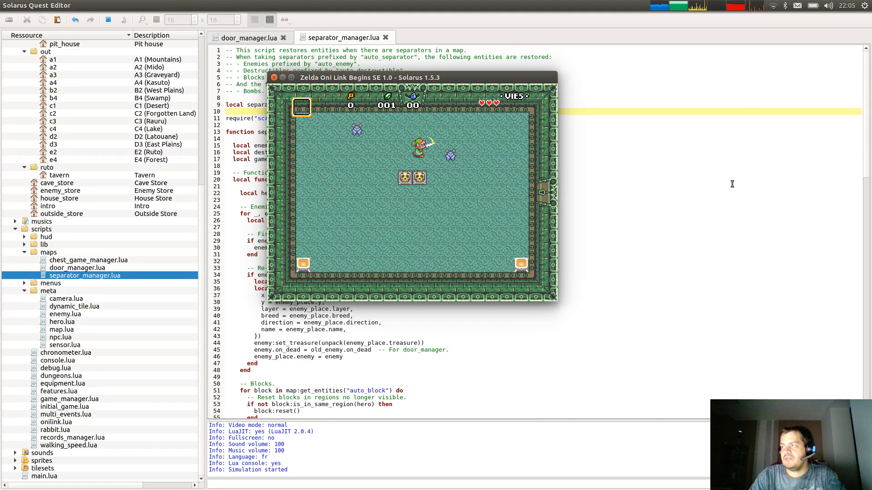
key("Right")
key("c")
key("Left")
key("c")
key("Right")
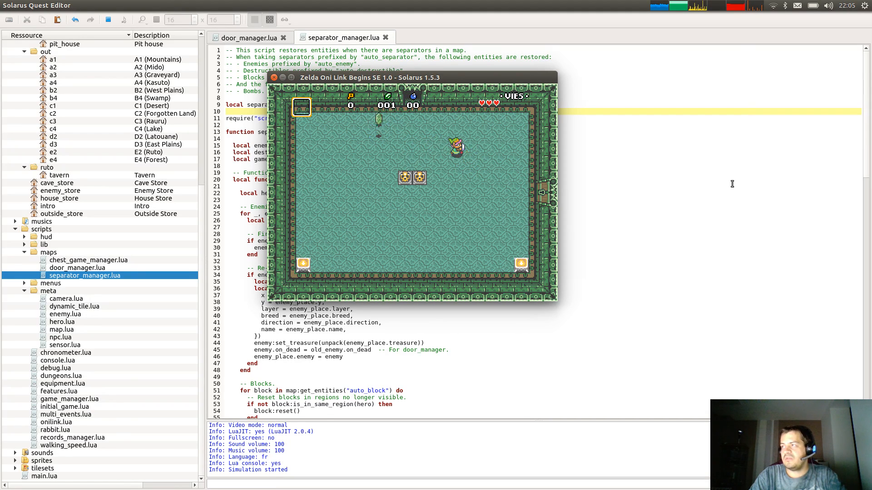
Collect the dropped rupee and take the hero through the bat room's north door.
key("Left")
key("Up")
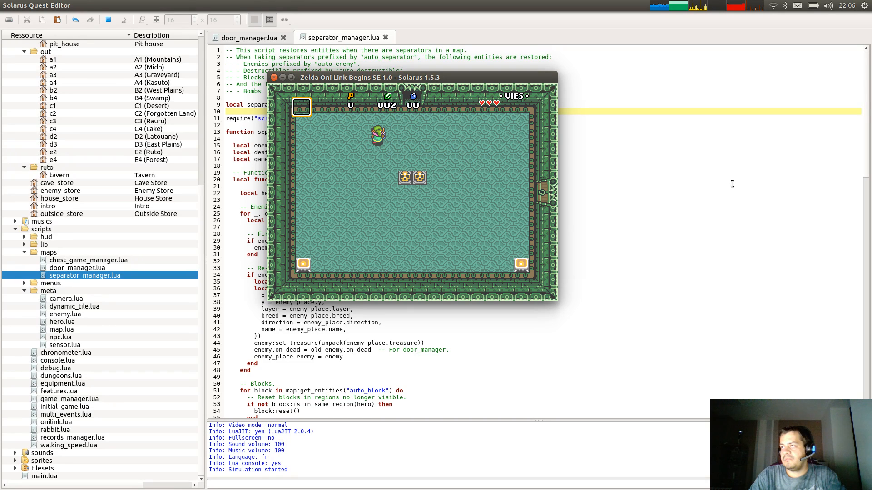
key("Right")
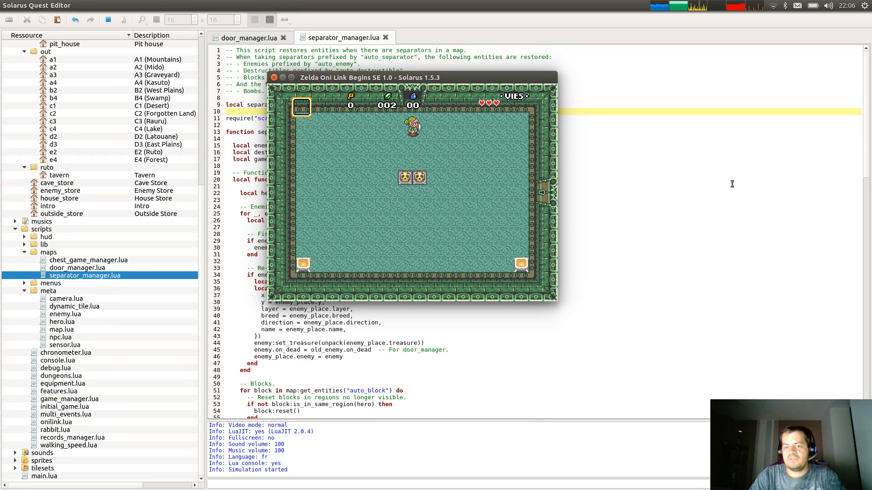
key("Up")
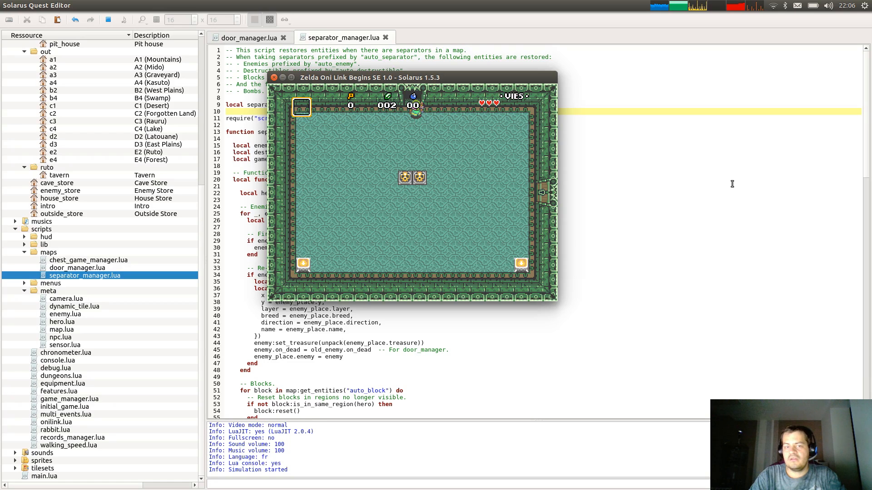
key("Up")
Take the stairs in the room north of the bats down to floor -1 and come back up.
key("Left")
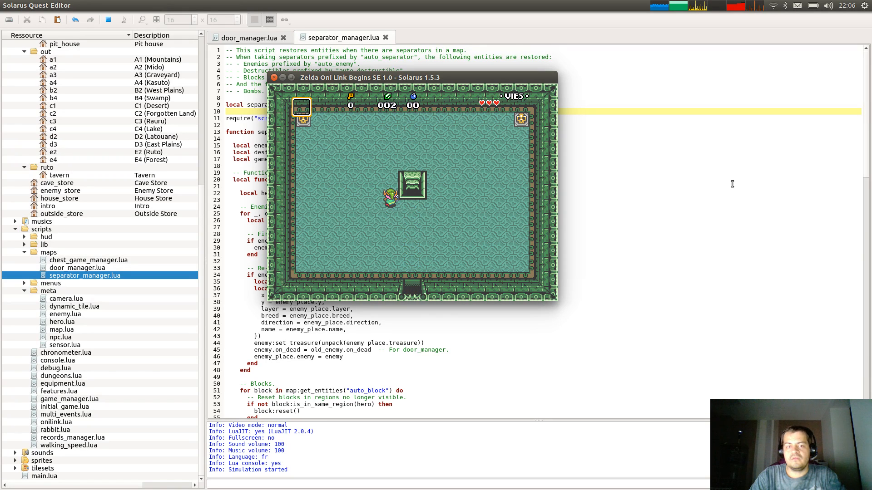
key("Up")
key("Right")
key("Down")
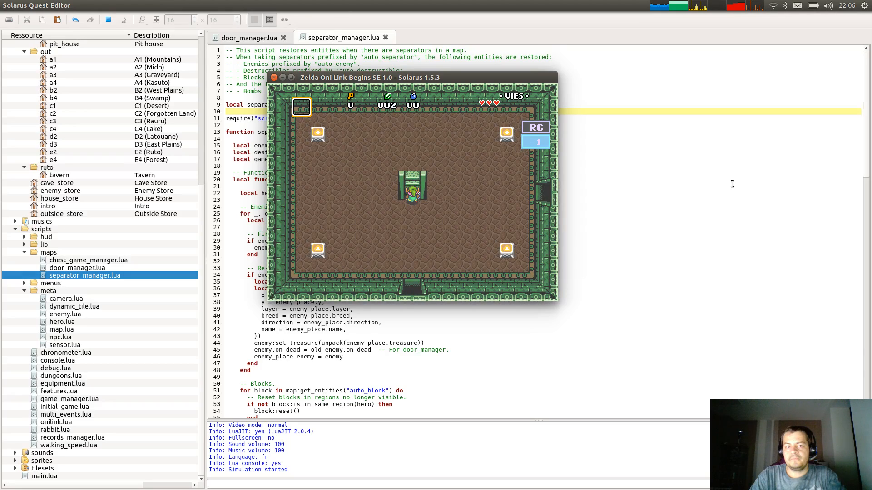
key("Up")
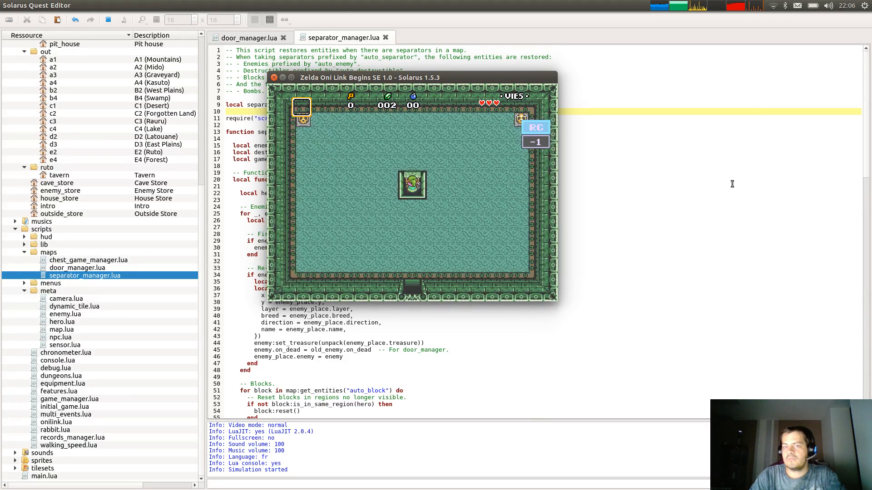
key("Left")
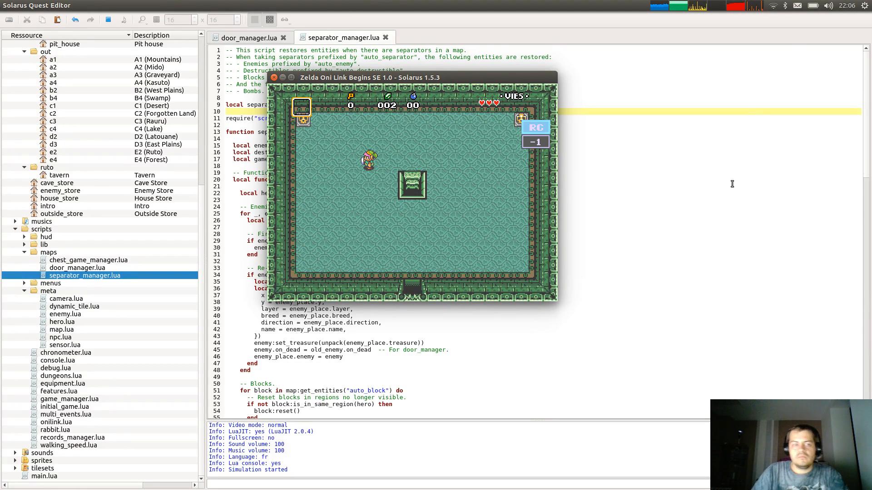
Go back through the south door into the bat room to check that its enemies are restored.
key("alt+Tab")
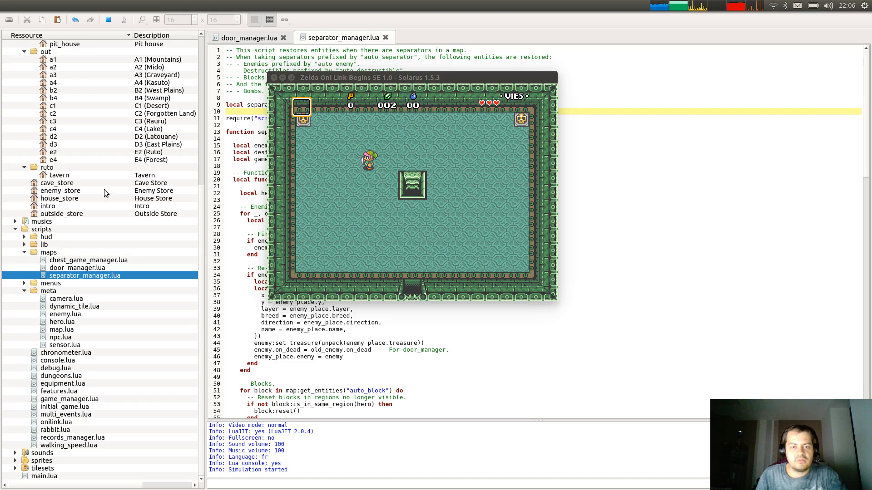
left_click(386, 198)
key("Down")
key("Right")
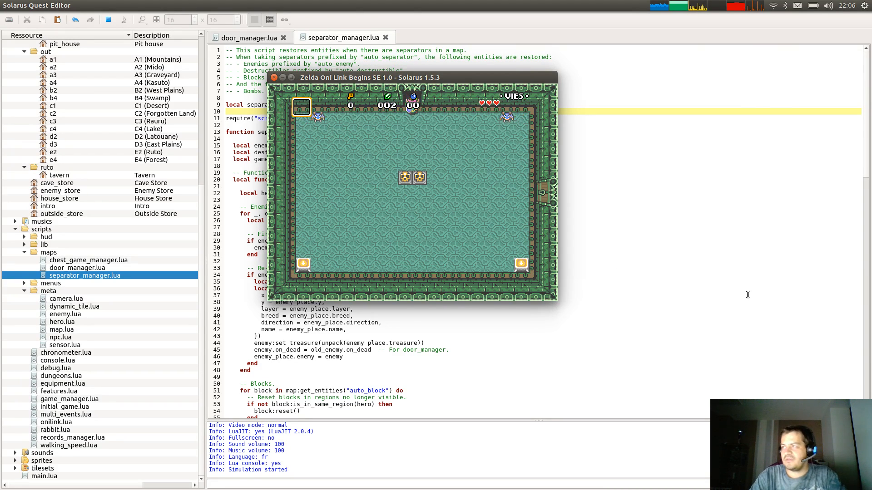
Move below the two central blocks and defeat the restored bats with the sword.
key("Down")
key("Right")
key("Left")
key("Down")
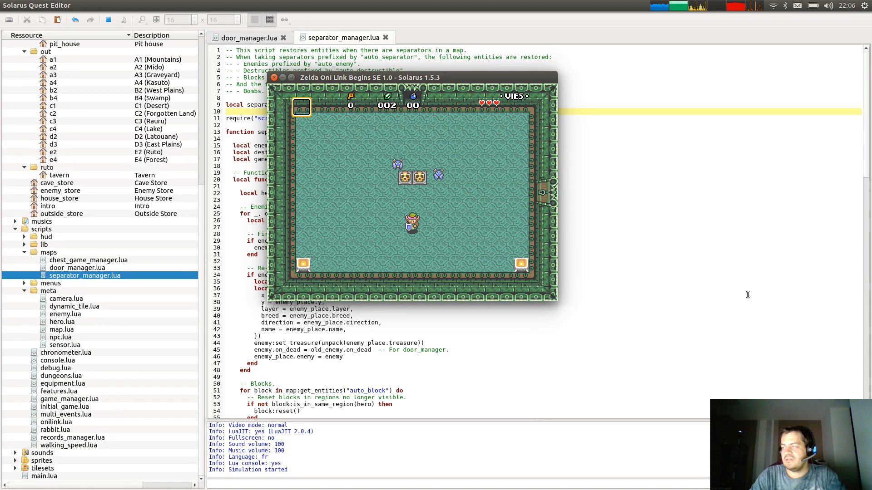
key("Up")
key("c")
key("c")
key("Right")
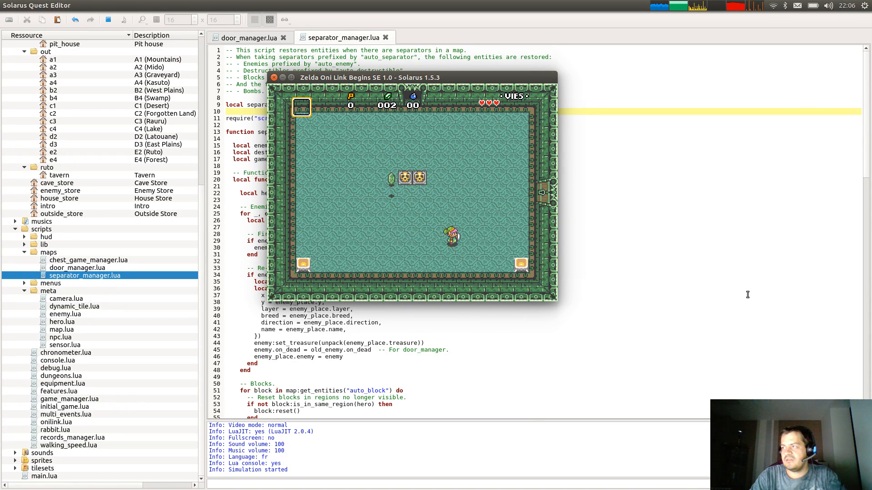
Restart from the entrance room and take the hero west past the chest room, then north out of the stair room.
key("Up")
key("Left")
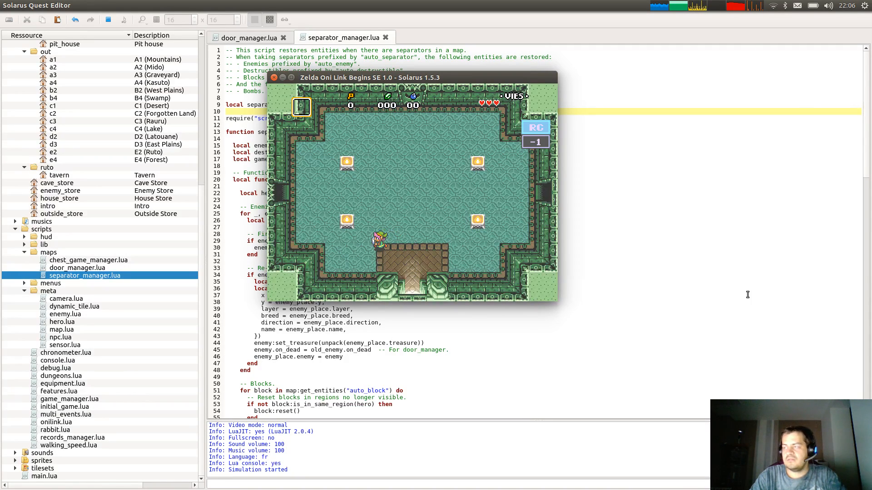
key("Up")
key("Left")
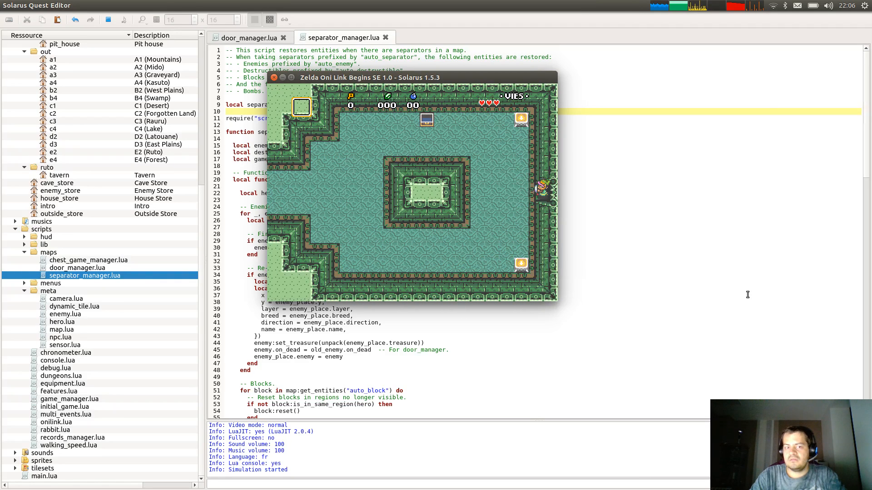
key("Up")
key("Left")
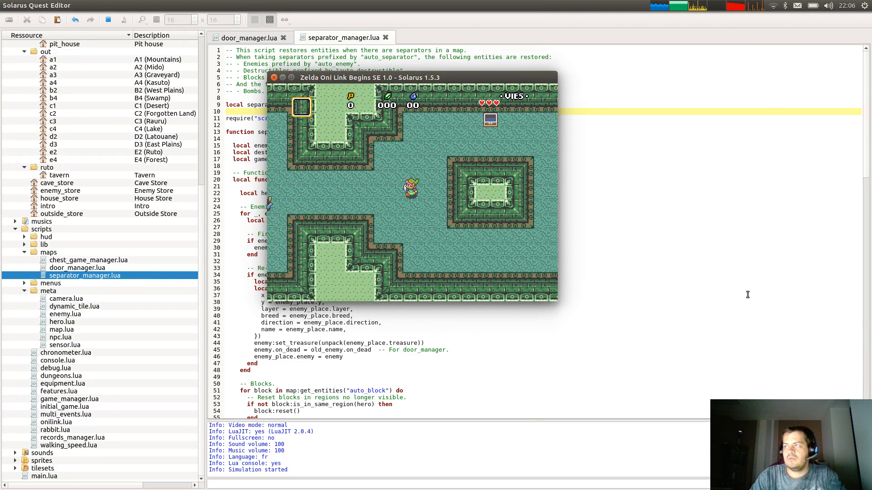
key("Up")
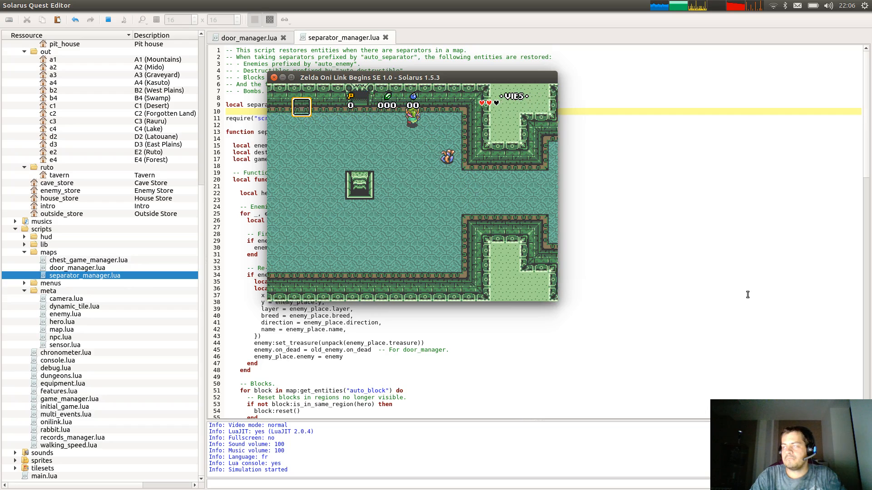
key("Up")
Cross the torch room with the floor switch and continue north into the bat room.
key("Right")
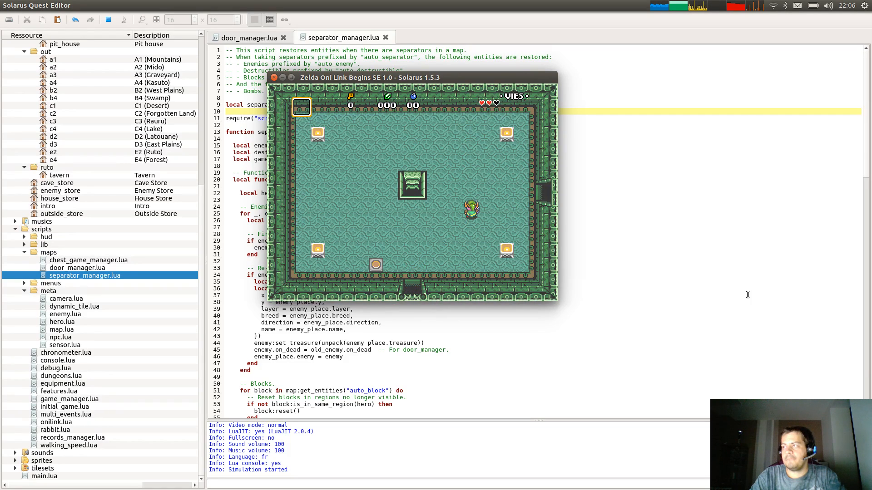
key("Left")
key("Up")
key("Up")
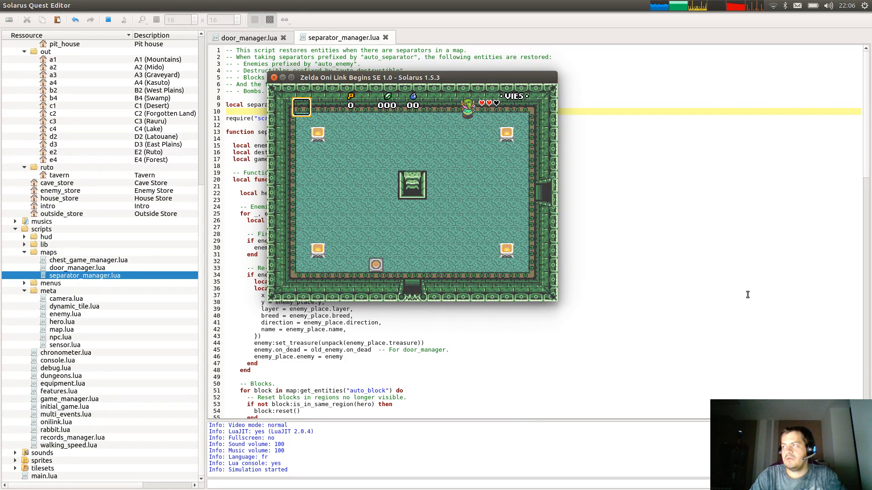
key("Up")
key("Right")
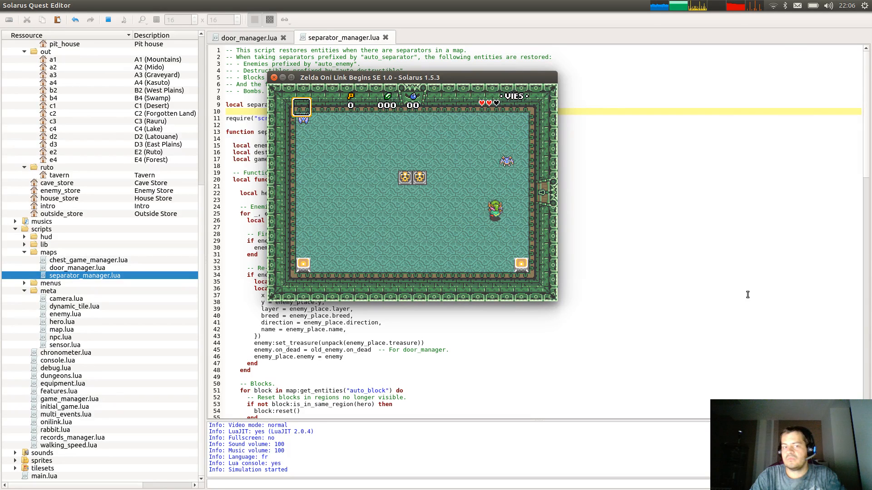
Defeat the first bat near the east door and move toward the heart it drops.
key("c")
key("Down")
key("Left")
key("Left")
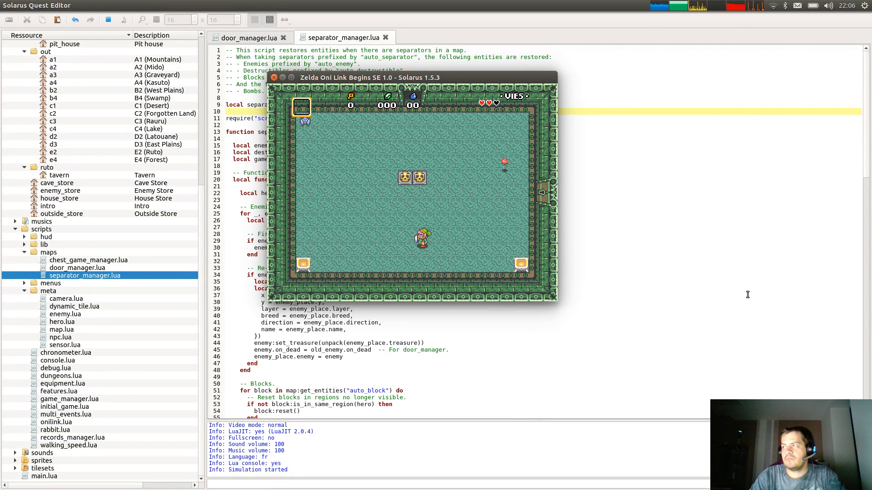
key("Right")
key("Up")
key("Up")
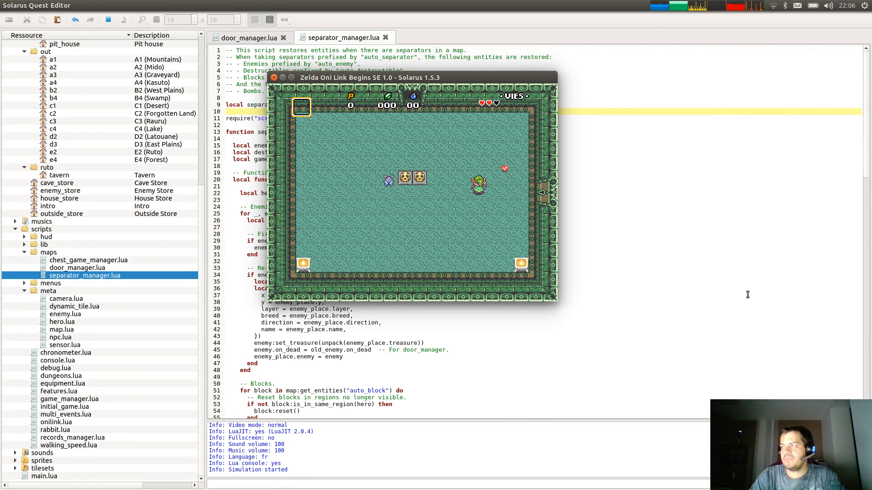
Collect the dropped heart, defeat the remaining bat, and walk toward the north door.
key("Down")
key("Right")
key("Up")
key("Left")
key("Down")
key("Down")
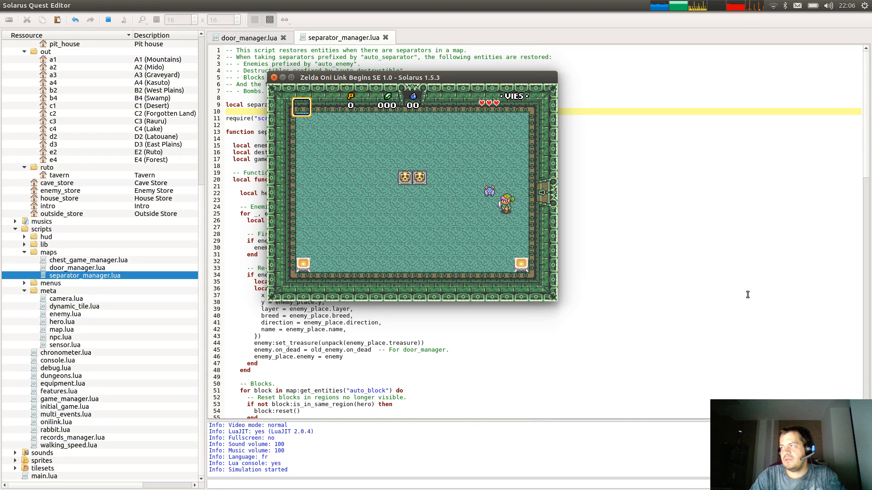
key("Left")
key("Up")
key("Up")
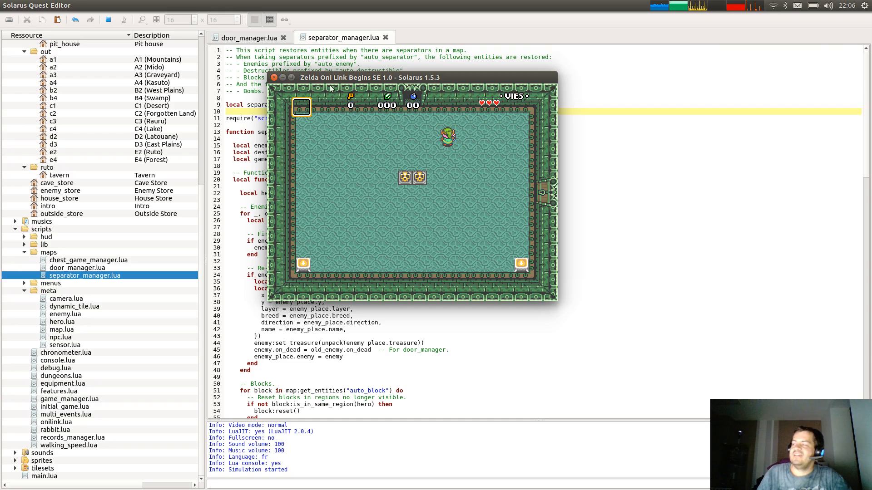
Close the running game and the door_manager.lua and separator_manager.lua scripts.
left_click(274, 78)
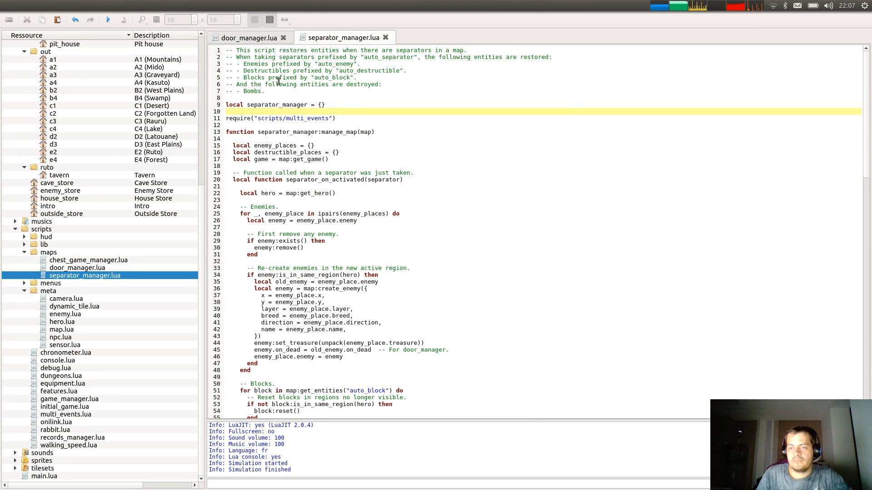
left_click(272, 38)
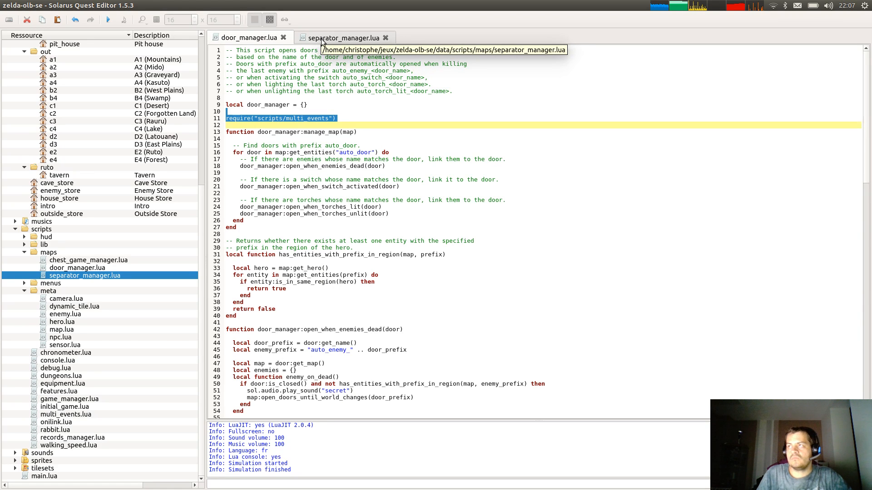
middle_click(322, 39)
middle_click(258, 39)
Open the Dungeon 1 1F map to inspect the door auto_door_a_2 above the bat room.
scroll(78, 94, "up", 10)
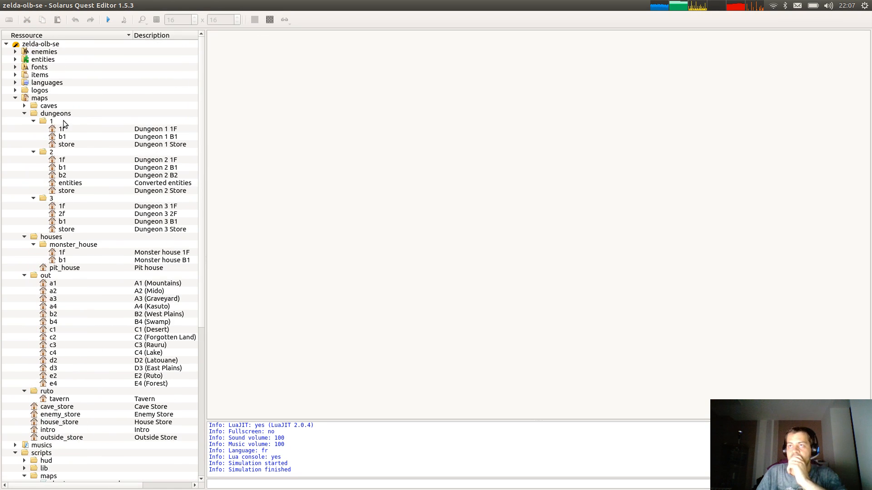
double_click(62, 129)
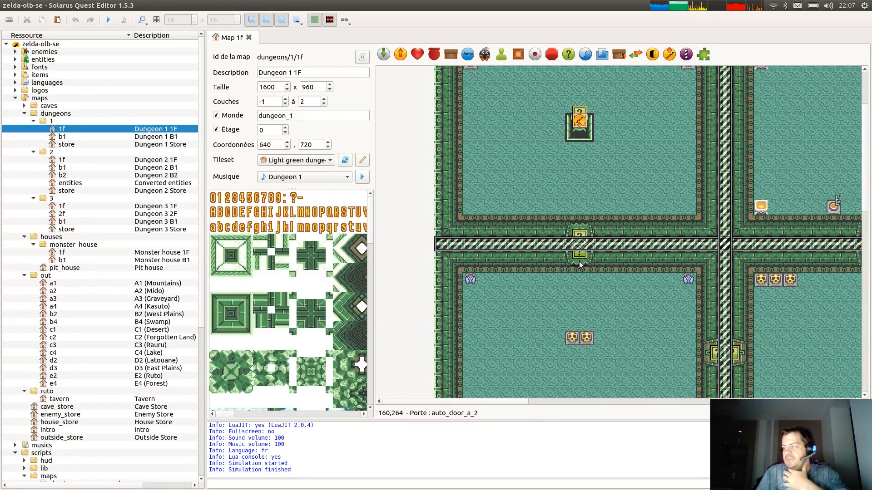
Examine the Dungeon 1 1F bat room and read the map's script for any door handling, leaving it closed.
scroll(535, 200, "down", 3)
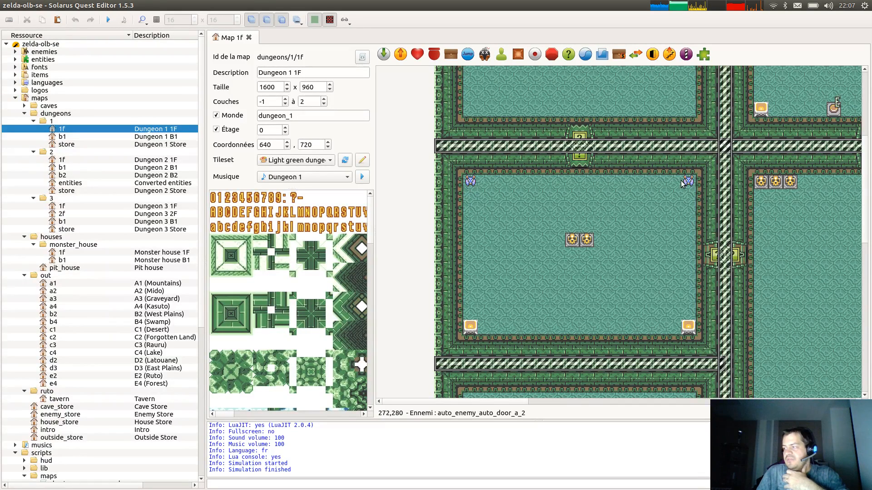
left_click(362, 56)
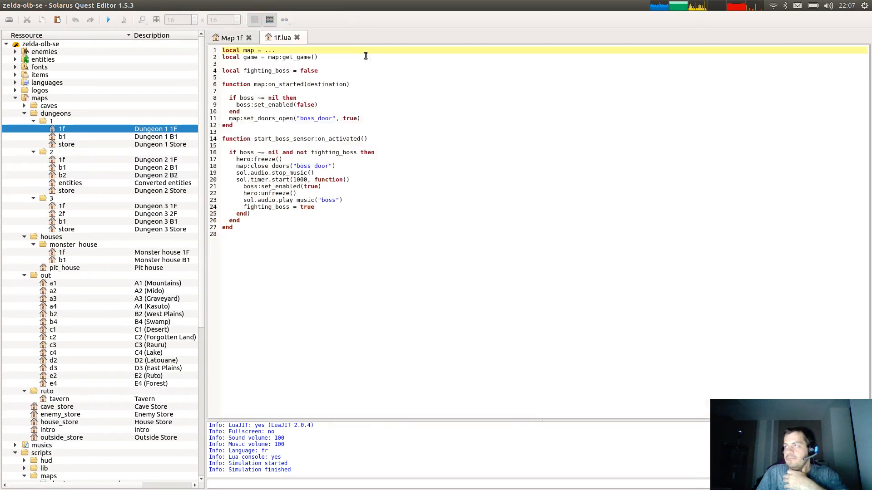
left_click(297, 38)
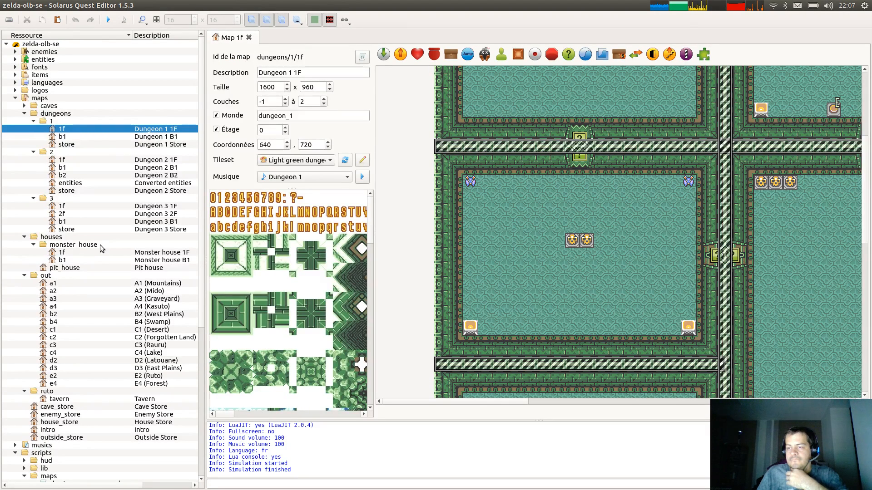
right_click(65, 131)
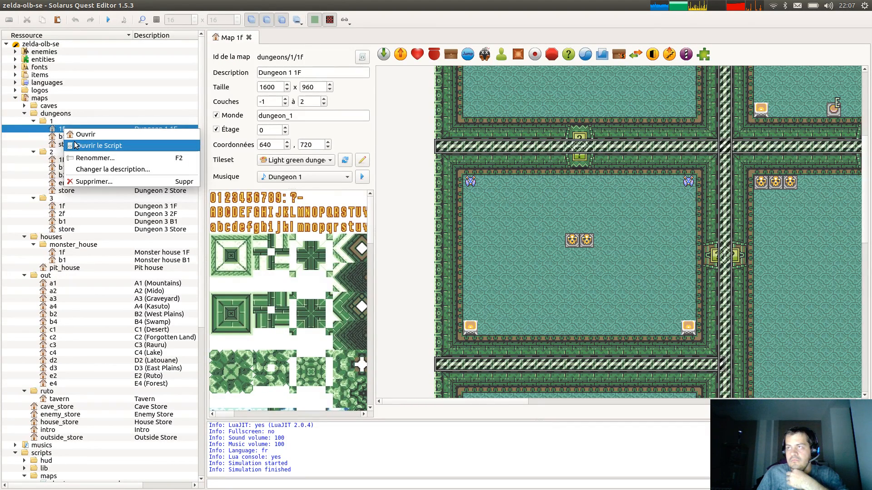
left_click(76, 145)
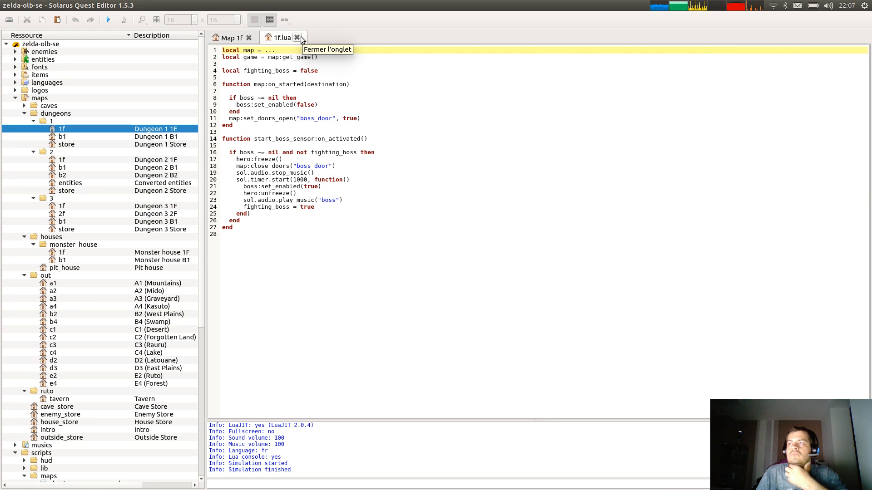
left_click(297, 38)
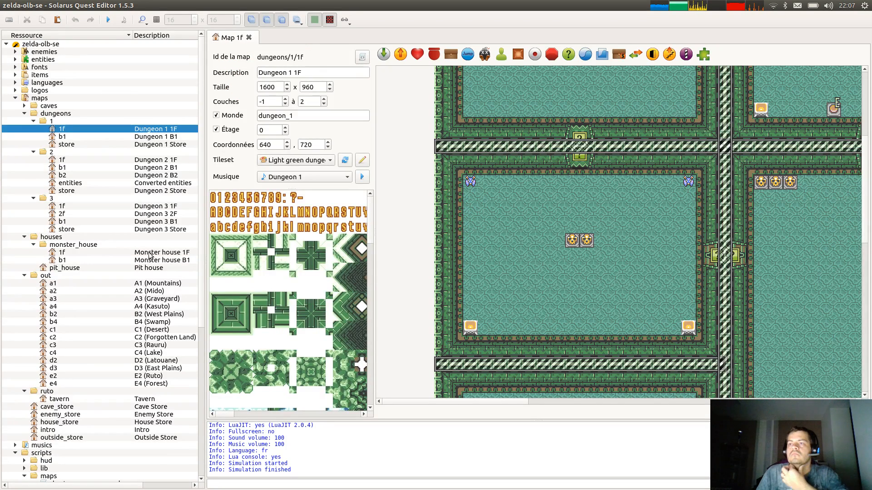
Open door_manager.lua and read how open_when_enemies_dead links enemies to automatic doors.
scroll(71, 336, "down", 5)
left_click(77, 376)
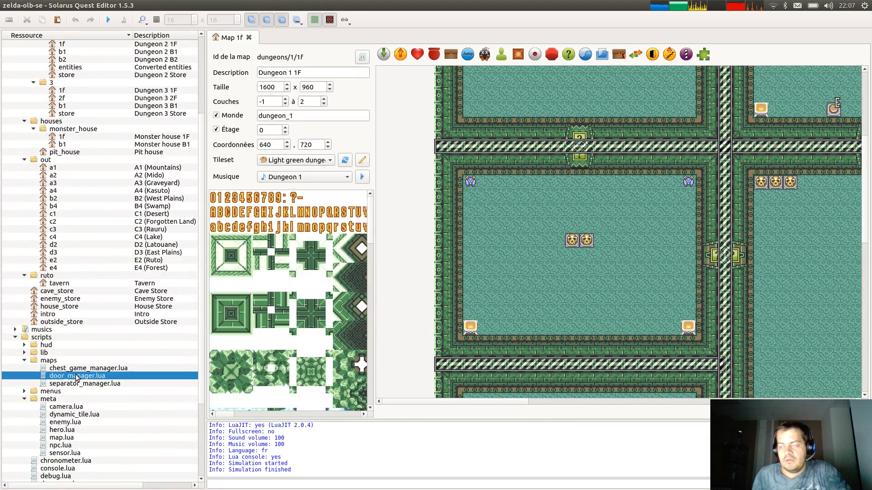
double_click(76, 376)
left_click(573, 289)
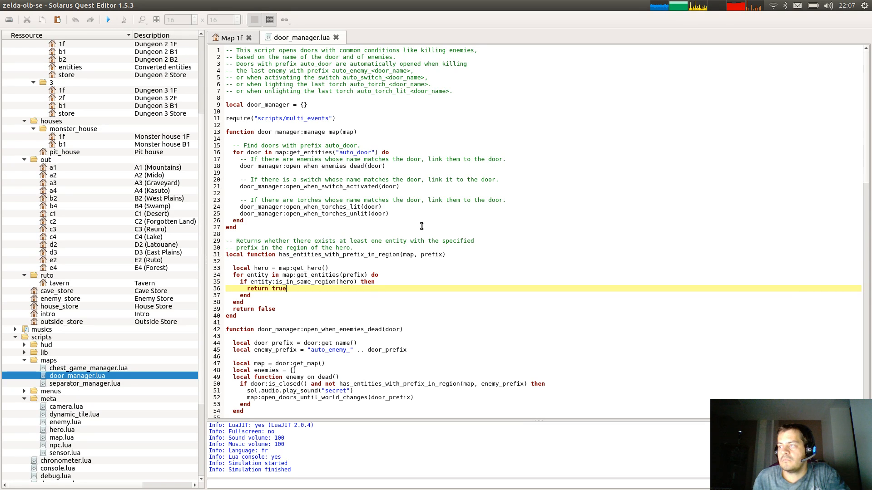
scroll(427, 228, "down", 5)
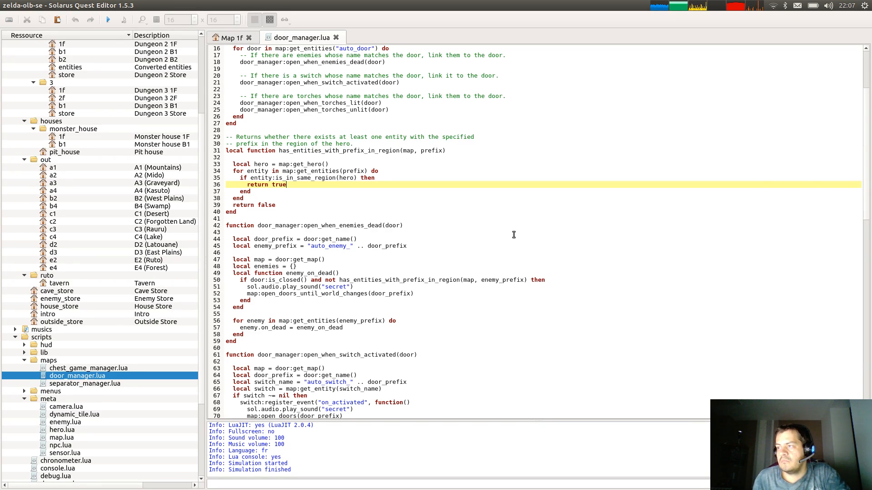
left_click(410, 322)
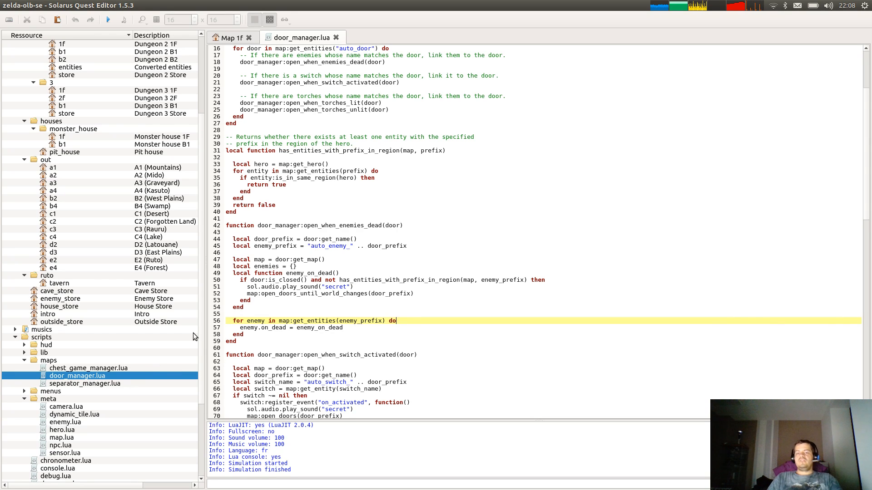
left_click(304, 327)
left_click(316, 314)
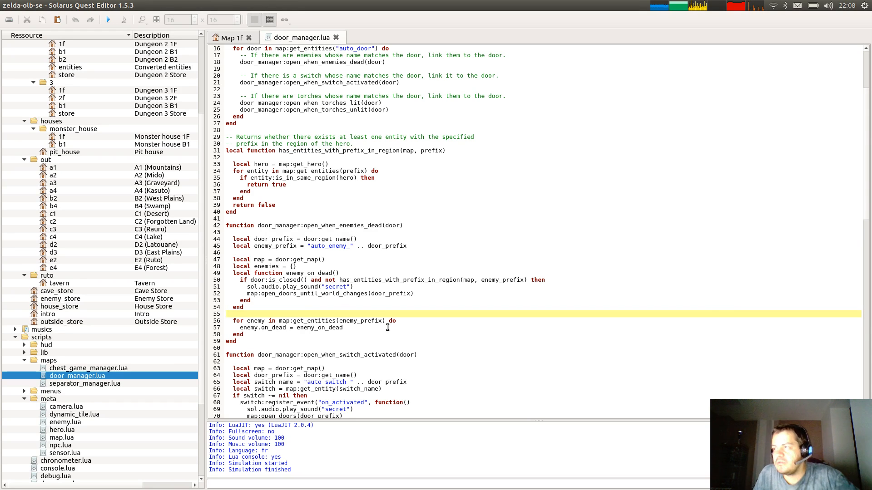
Compare the enemy_prefix construction in door_manager.lua with the names of the bat room's door and enemies on the map.
left_click(231, 38)
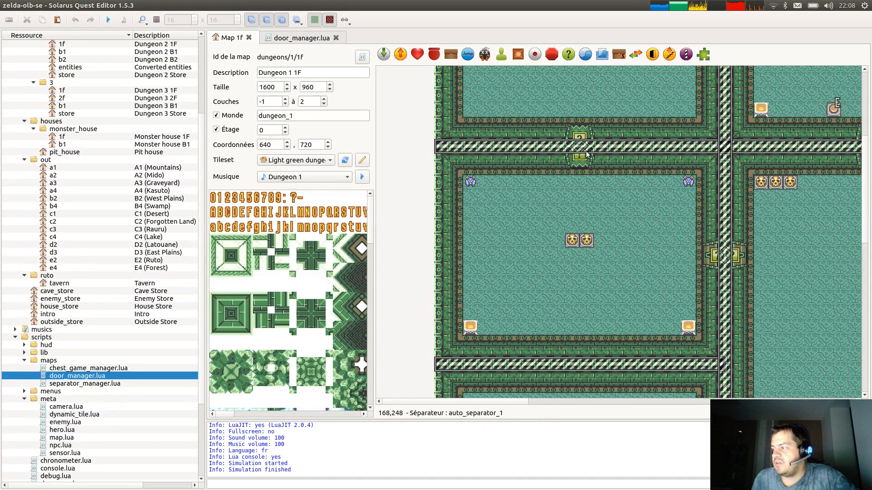
left_click(309, 38)
left_click_drag(328, 213, 357, 348)
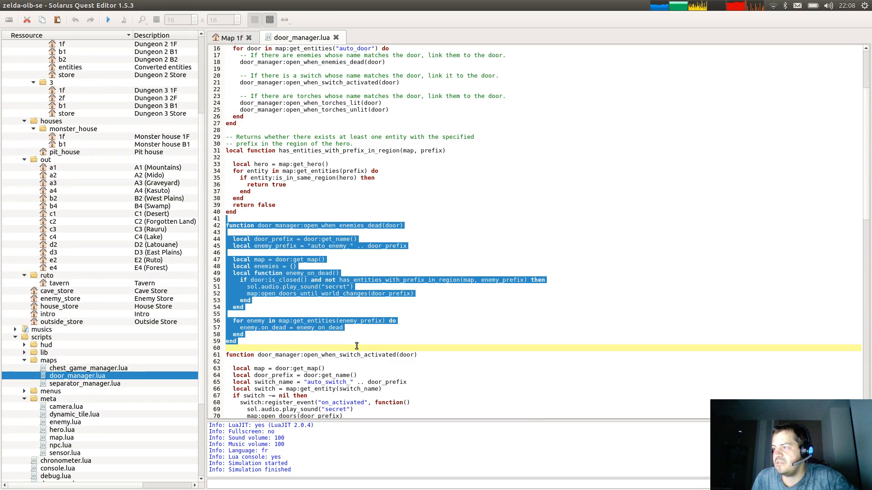
left_click(357, 347)
double_click(262, 246)
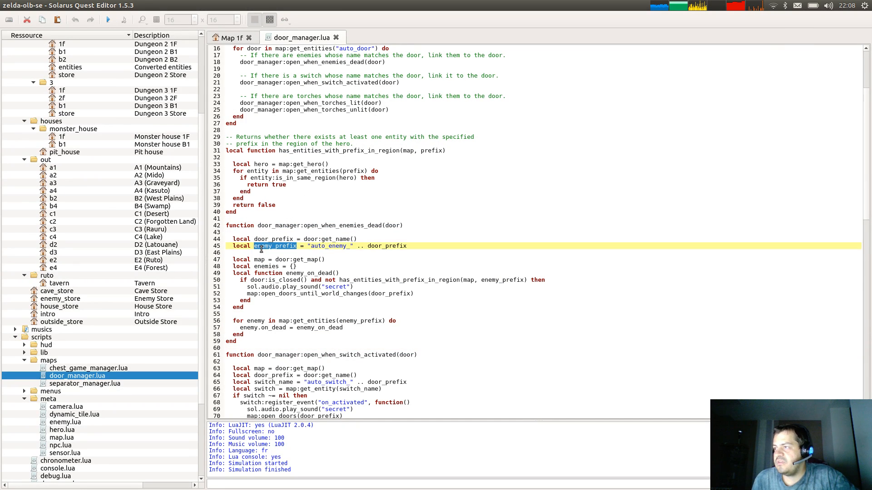
double_click(339, 246)
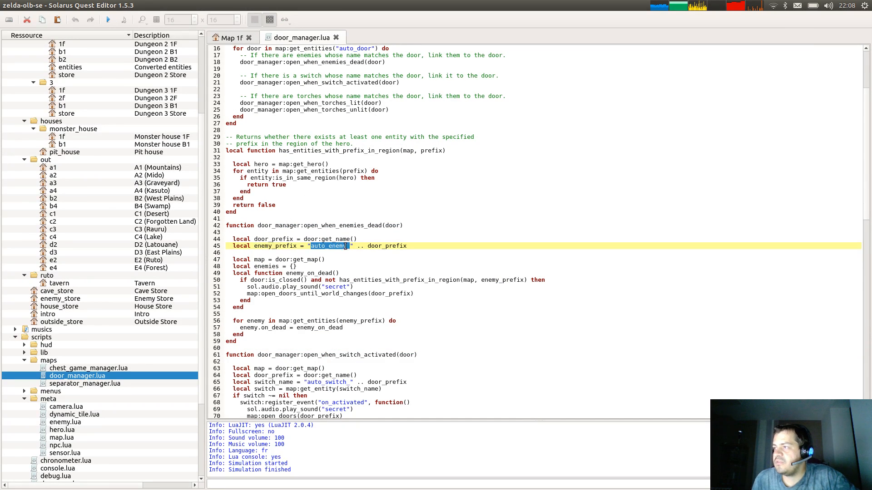
double_click(384, 247)
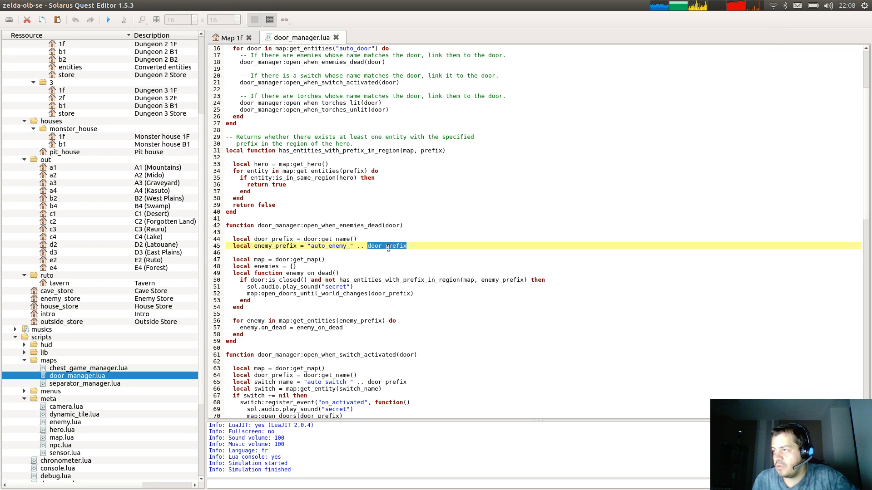
key("ctrl+Tab")
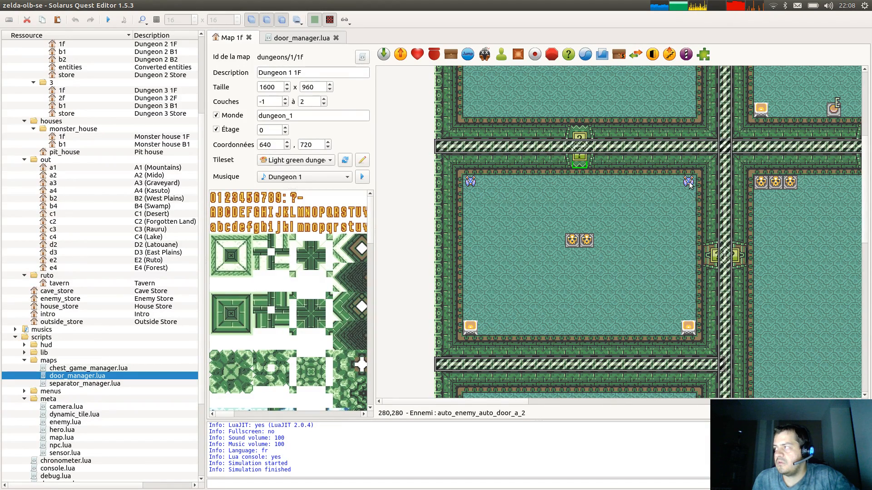
left_click(688, 182)
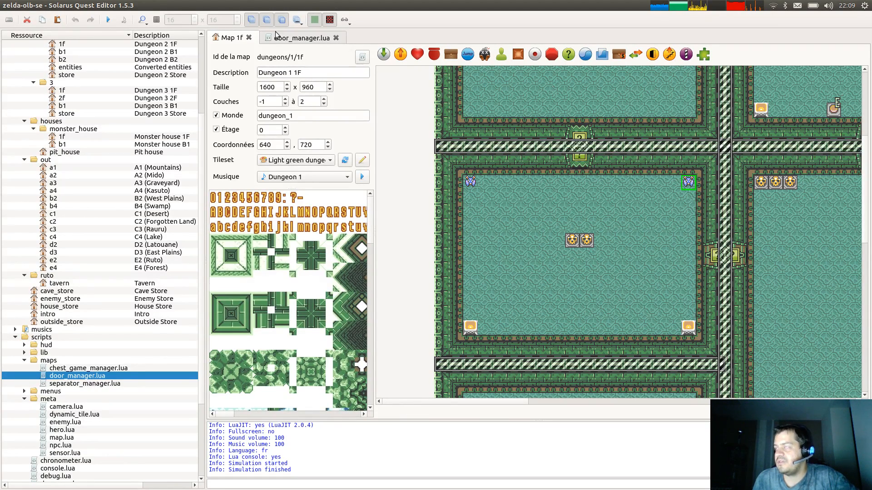
Run the quest, walk the hero west from the dungeon entrance to the bat room, and attack the first bat.
left_click(108, 19)
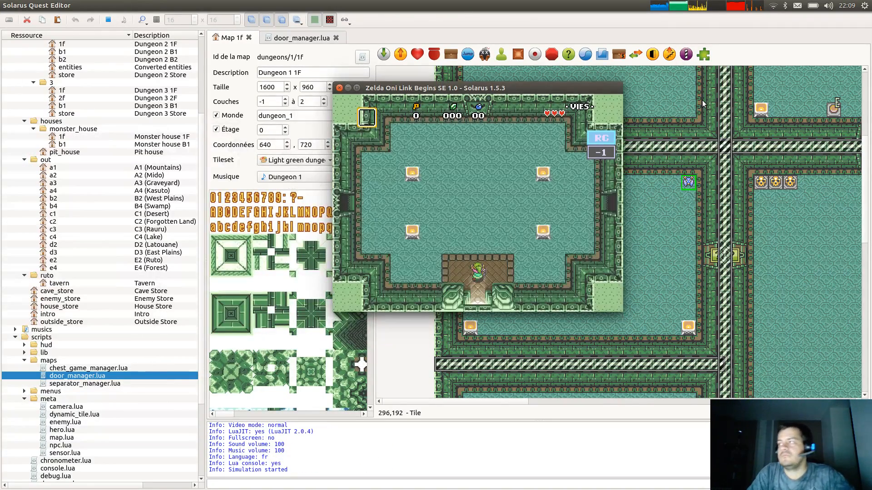
key("Left")
key("Down")
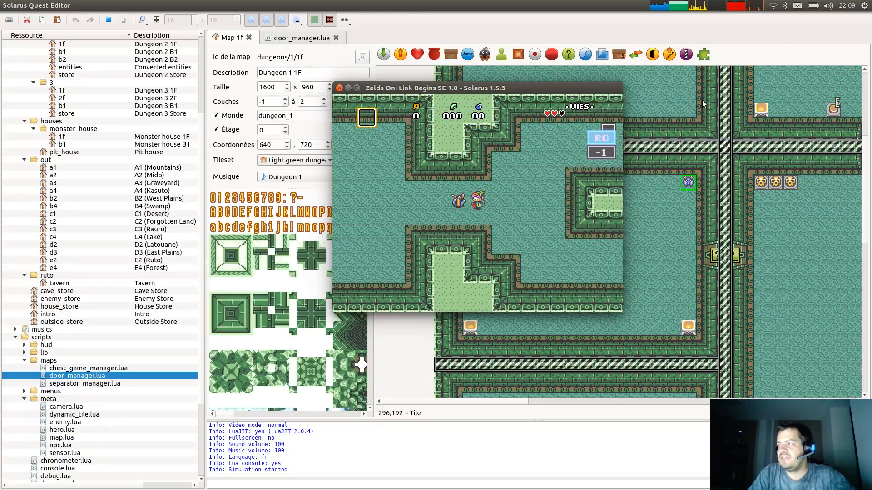
key("Up")
key("Up")
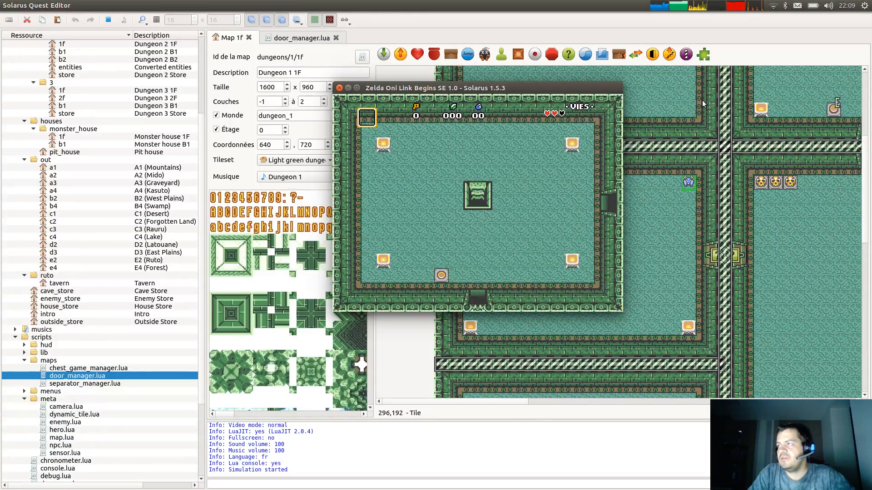
key("Up")
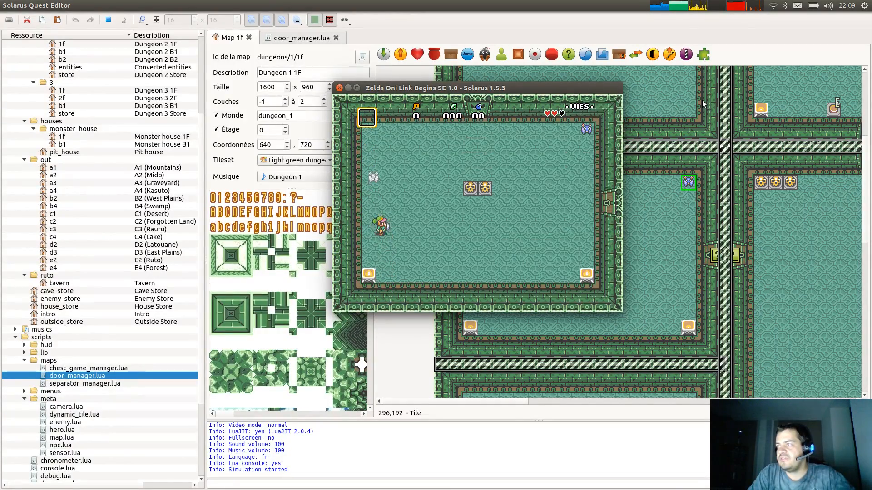
Attack the second bat near the north wall, and collect the heart dropped on the west side of the room.
key("Right")
key("Right")
key("c")
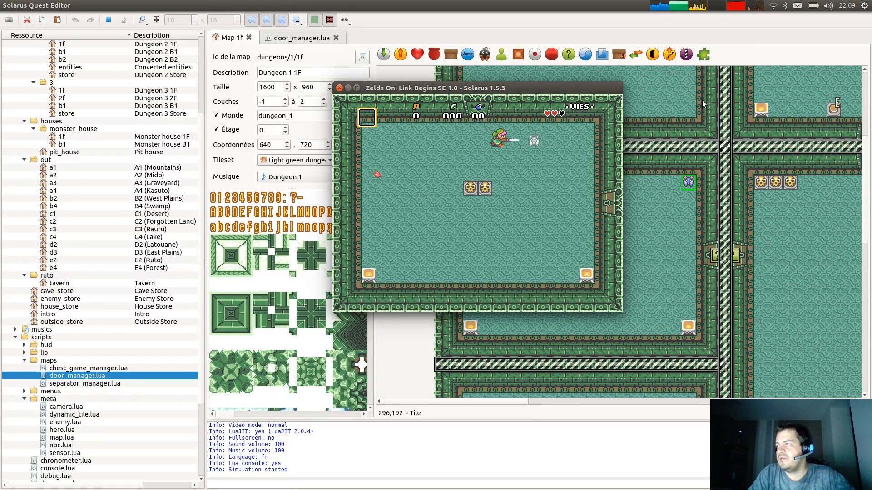
key("Left")
key("Down")
key("Left")
key("Left")
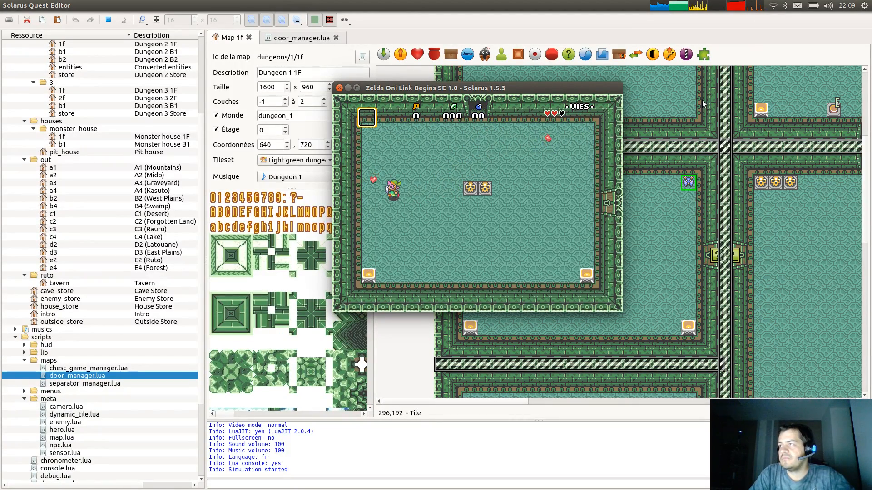
key("Up")
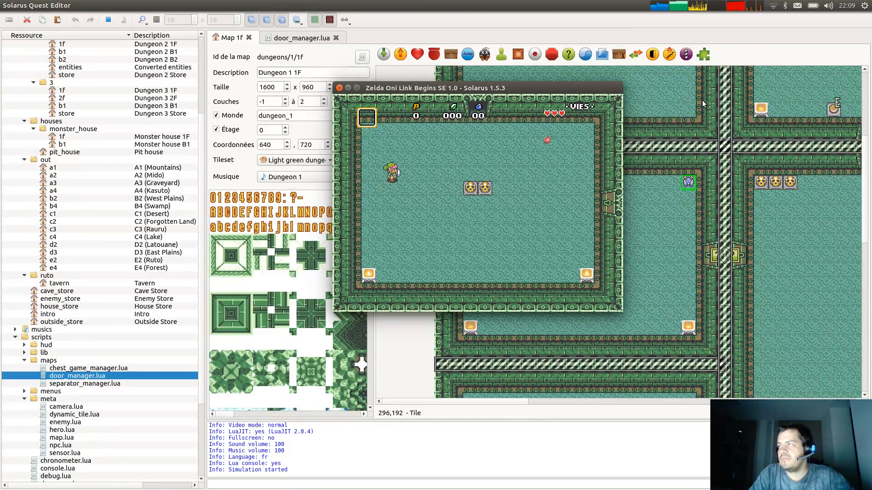
Close the running game and review the properties of door auto_door_a_2 without changing them.
left_click(339, 88)
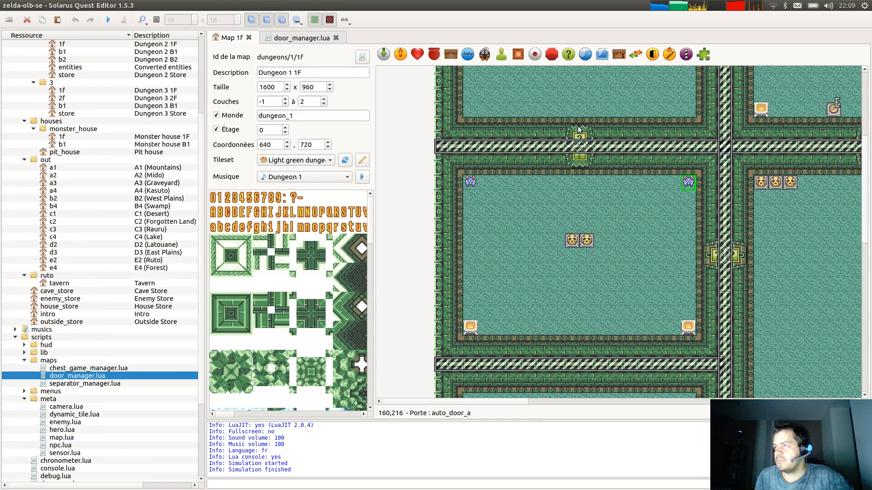
double_click(580, 167)
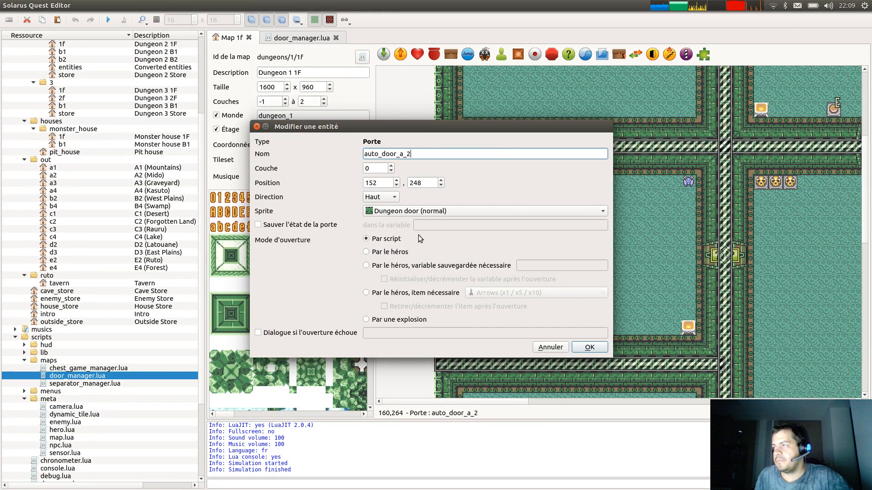
left_click(546, 348)
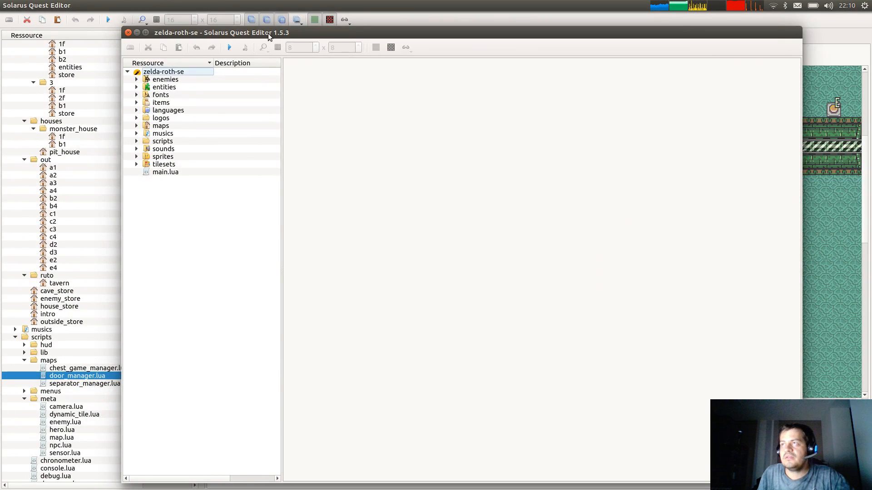
Switch to the zelda-roth-se quest and open its Dungeon 5 B1 map to examine how its doors are named.
double_click(267, 34)
left_click(15, 113)
left_click(15, 113)
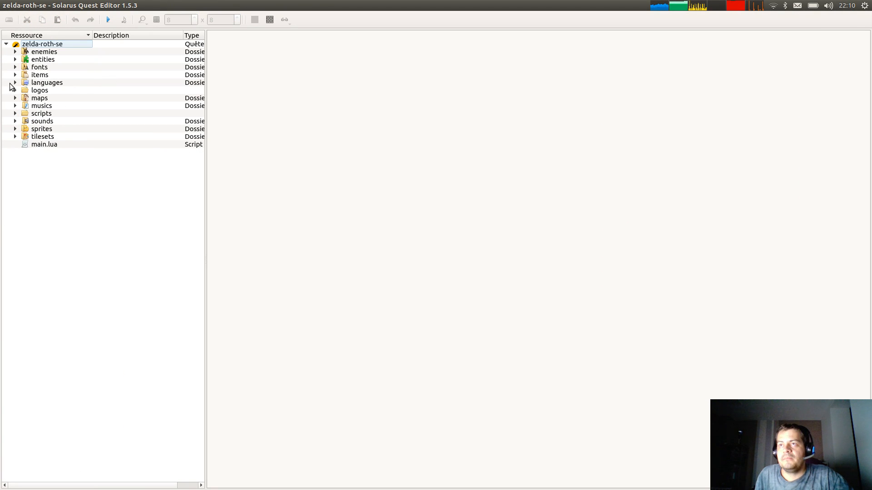
left_click(15, 97)
left_click(24, 143)
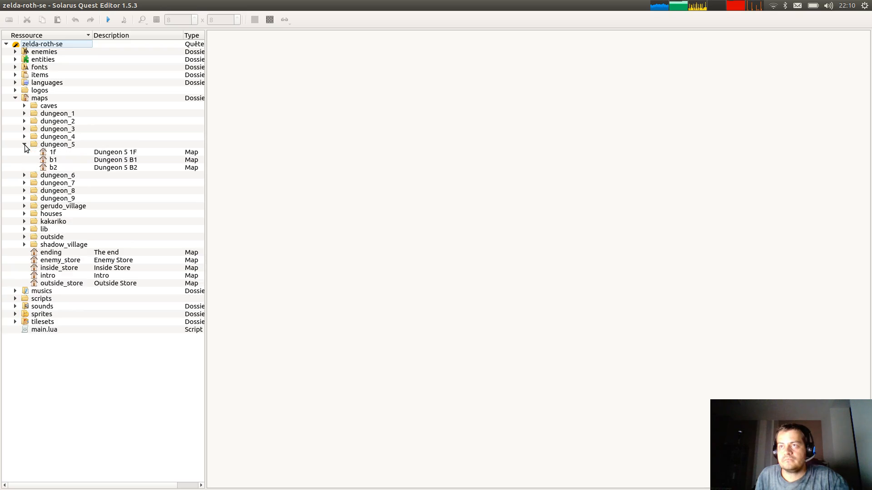
double_click(53, 159)
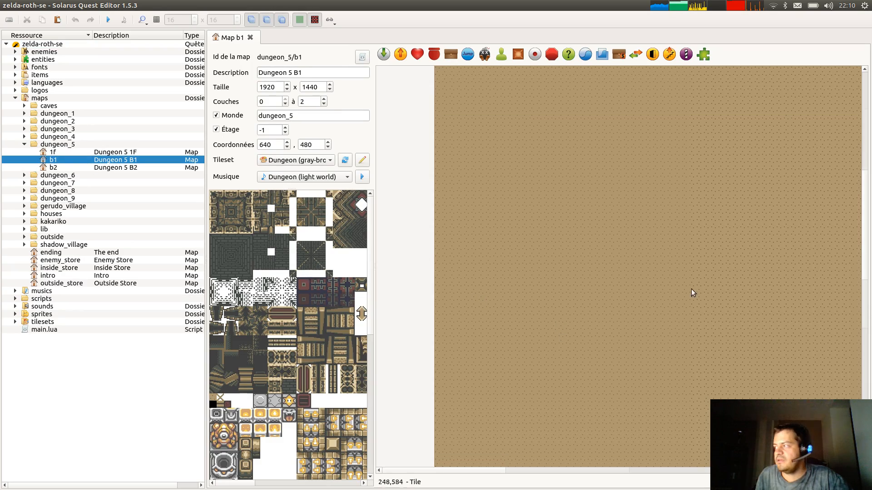
scroll(600, 323, "up", 2, "ctrl")
scroll(638, 159, "up", 1, "ctrl")
scroll(586, 232, "up", 2, "ctrl")
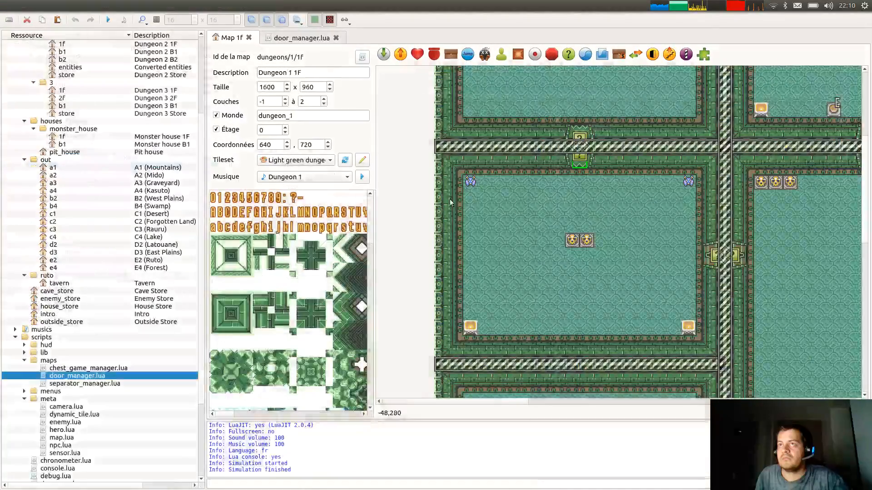
Back in zelda-olb-se, rename the door auto_door_a_2 above the bat room to auto_door_a_back and save the map.
double_click(580, 162)
key("BackSpace")
type("back")
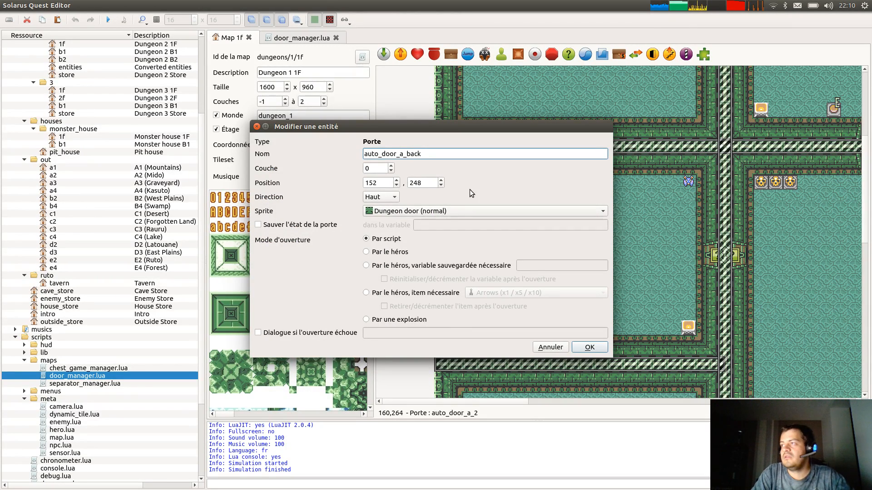
key("Return")
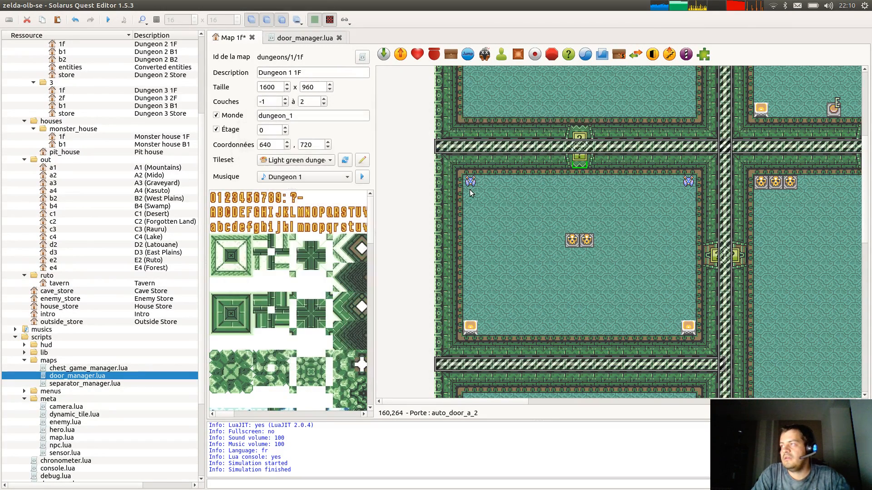
key("ctrl+s")
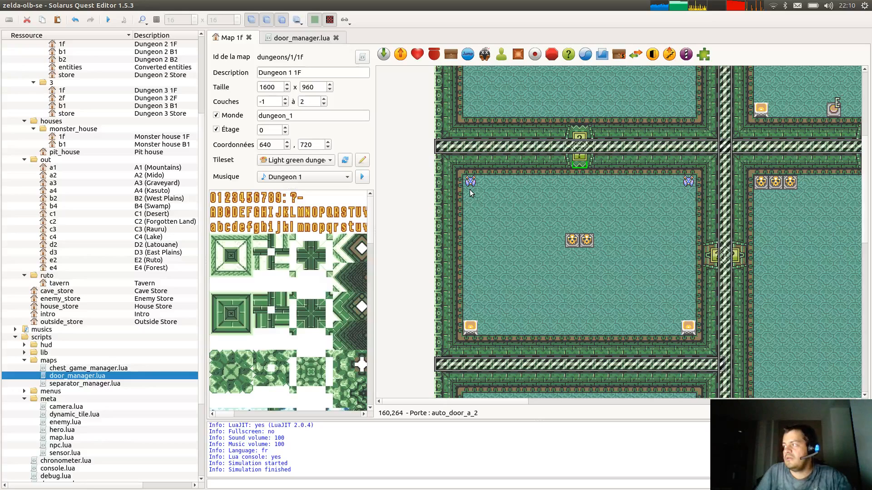
Correct the names of the two paired doors north of the bat room, naming the upper one auto_door_a_back, and save the map.
double_click(578, 133)
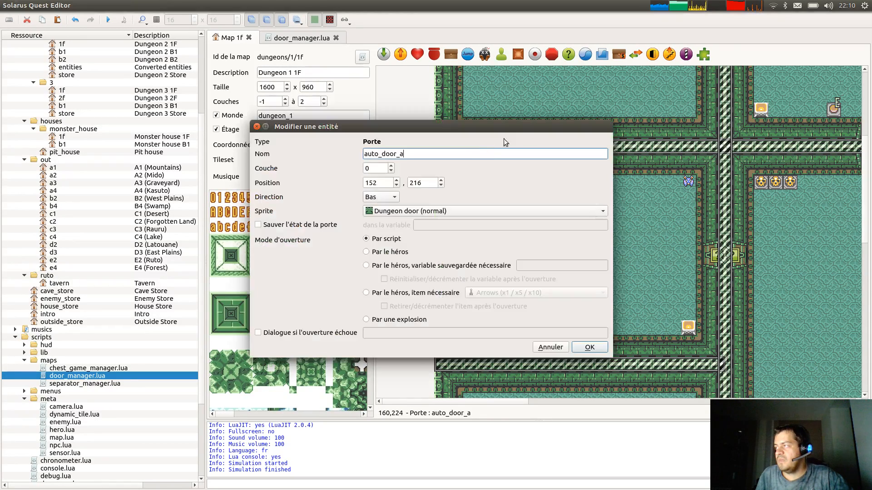
type("_back")
key("Return")
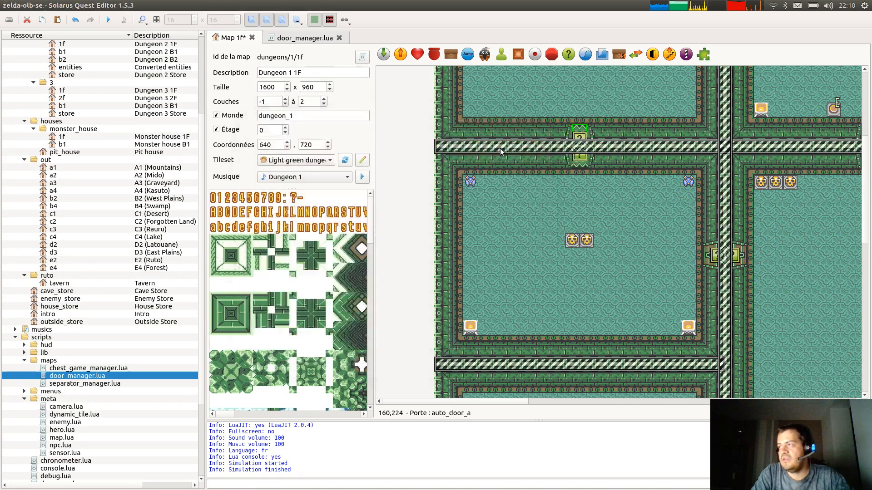
double_click(583, 166)
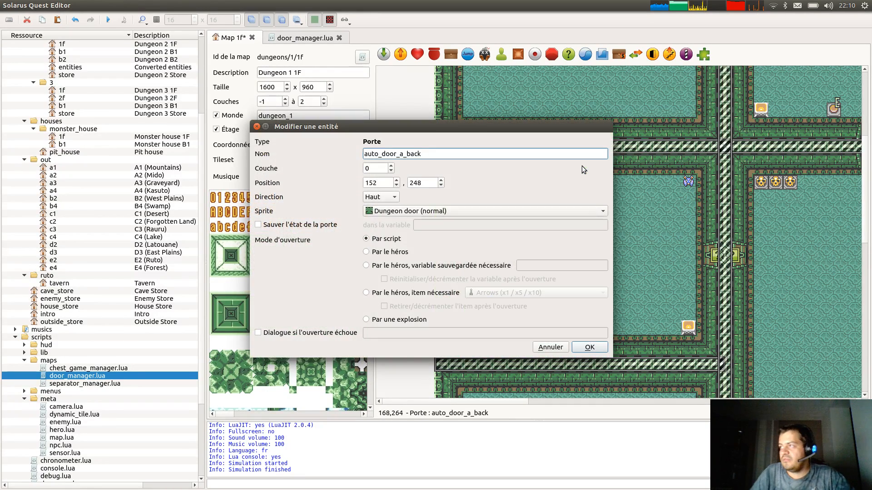
key("BackSpace")
key("BackSpace")
key("Return")
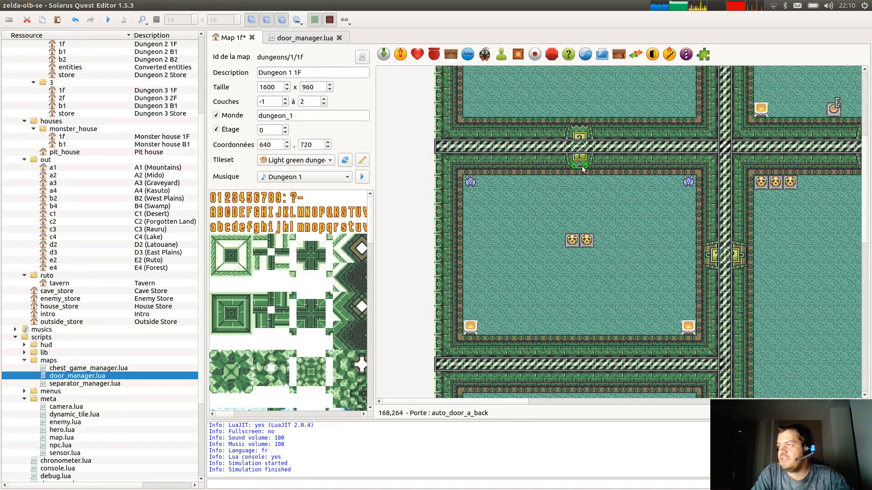
double_click(581, 129)
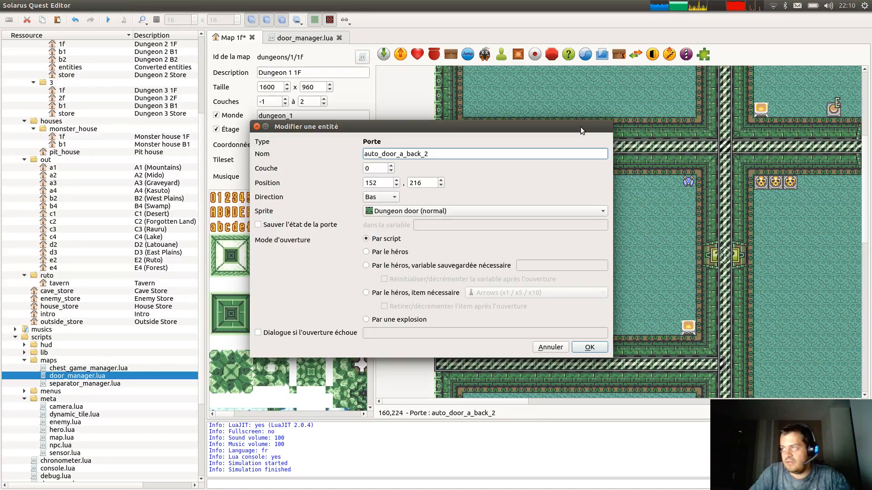
key("Return")
key("ctrl+s")
Rename the lower door beneath the chest room to auto_door_b_2 and update the name of its paired upper door.
scroll(581, 130, "right", 2)
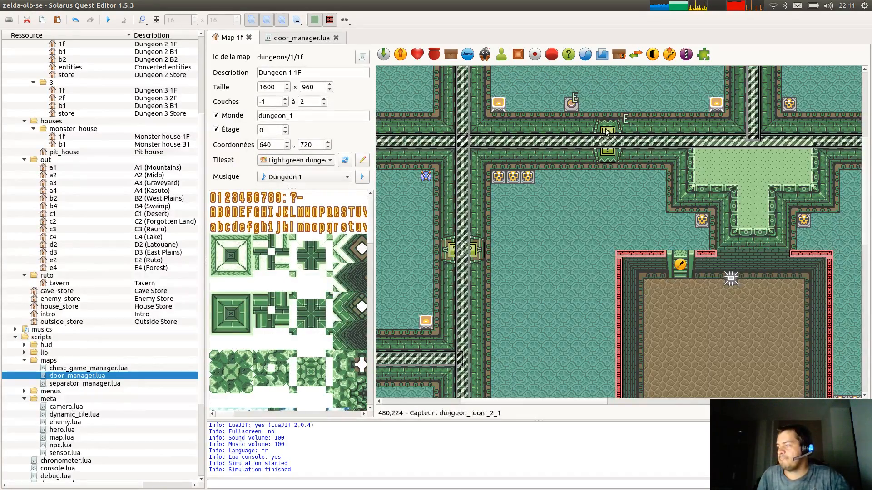
double_click(608, 161)
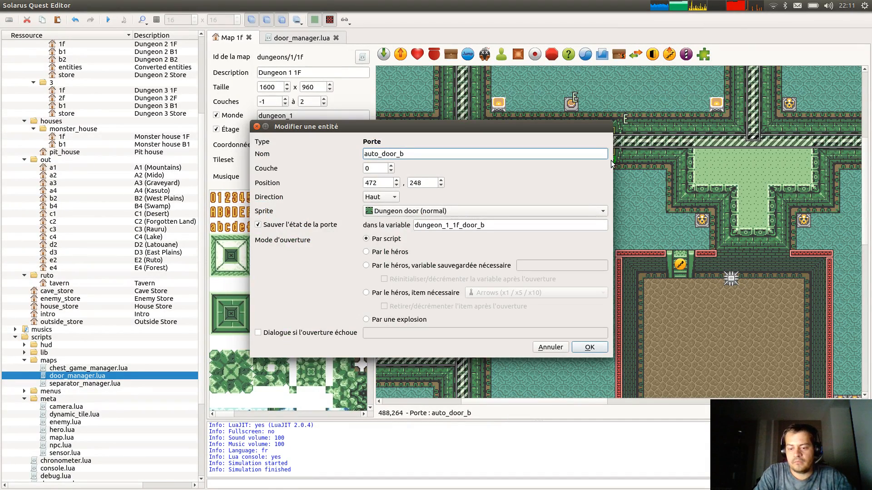
type("_2")
key("Return")
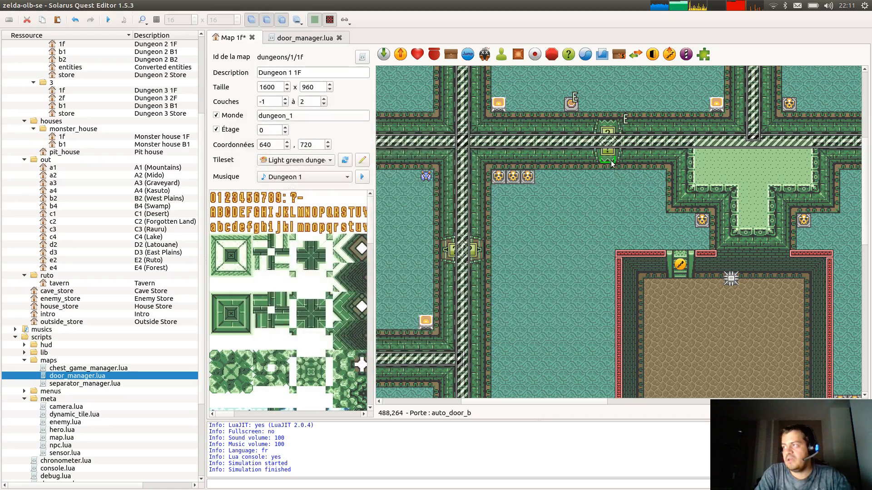
double_click(609, 123)
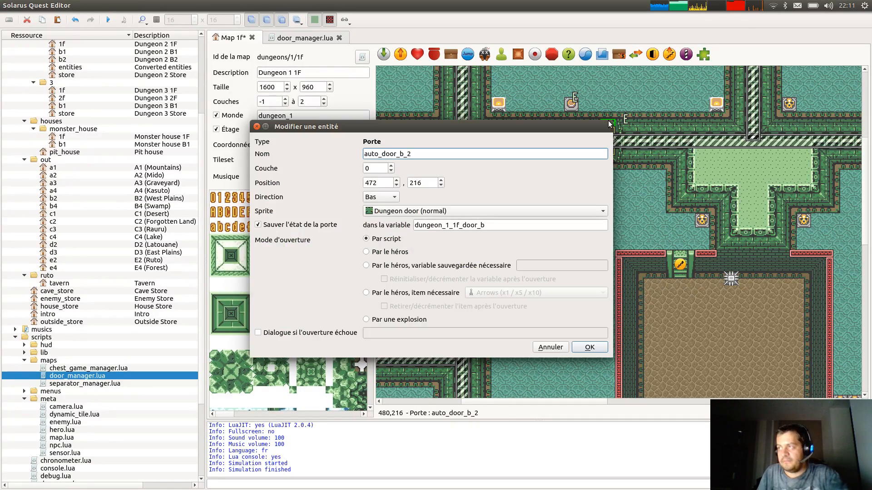
key("Return")
Name the paired doors between the chest room and the room east of it door_c_1 and door_c_2, and save the map.
scroll(581, 234, "up", 5)
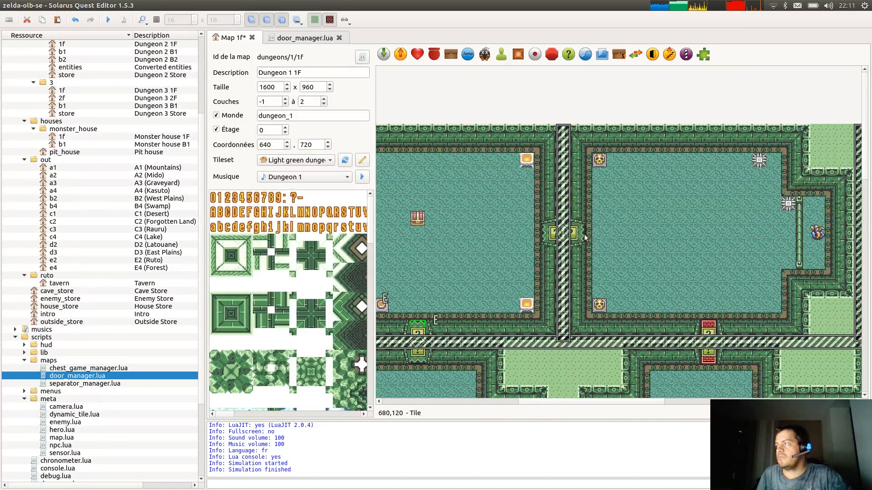
double_click(549, 235)
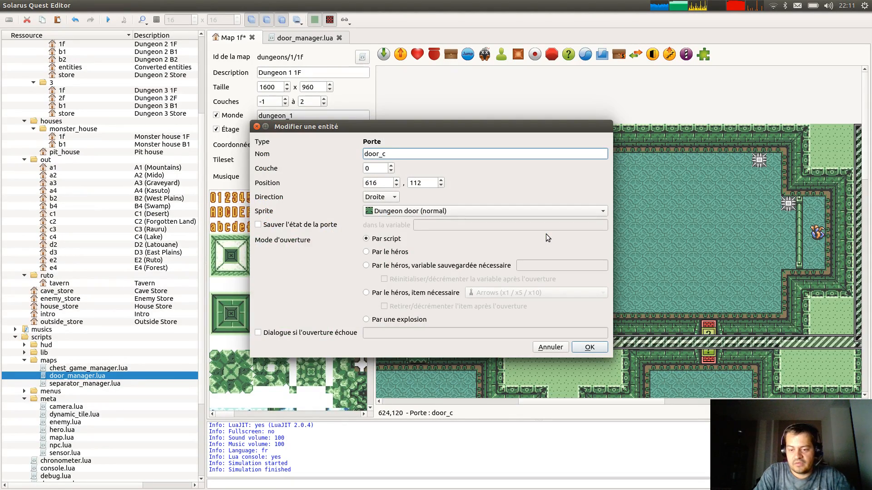
type("_1")
key("Return")
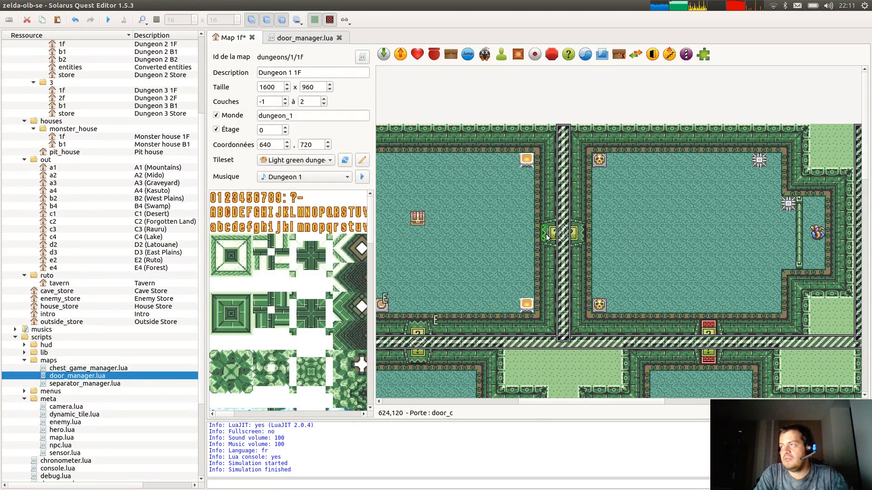
double_click(584, 235)
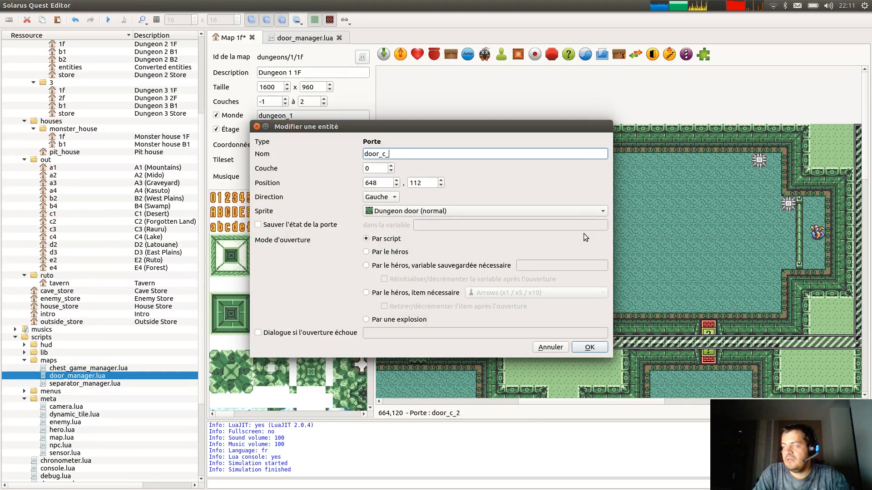
type("2")
key("Return")
scroll(695, 259, "down", 1, "ctrl")
key("ctrl+s")
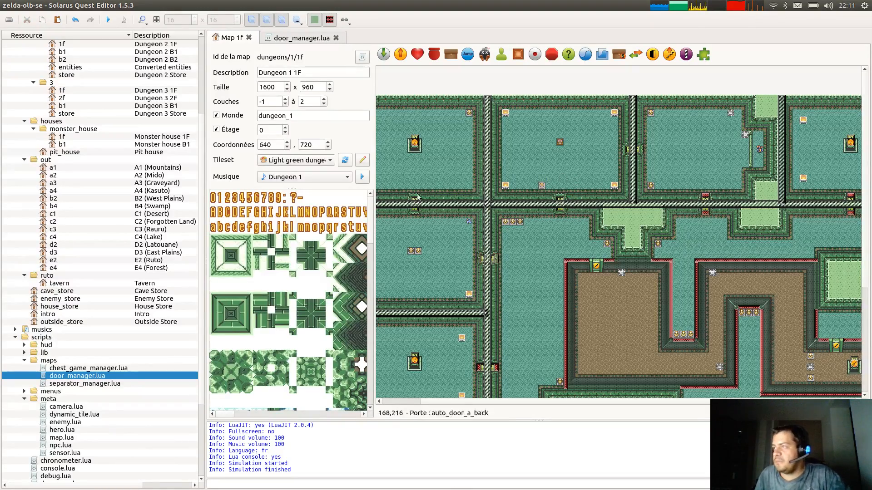
Update the names of the two door_f small-key doors east of the bat room, and save the map.
double_click(497, 259)
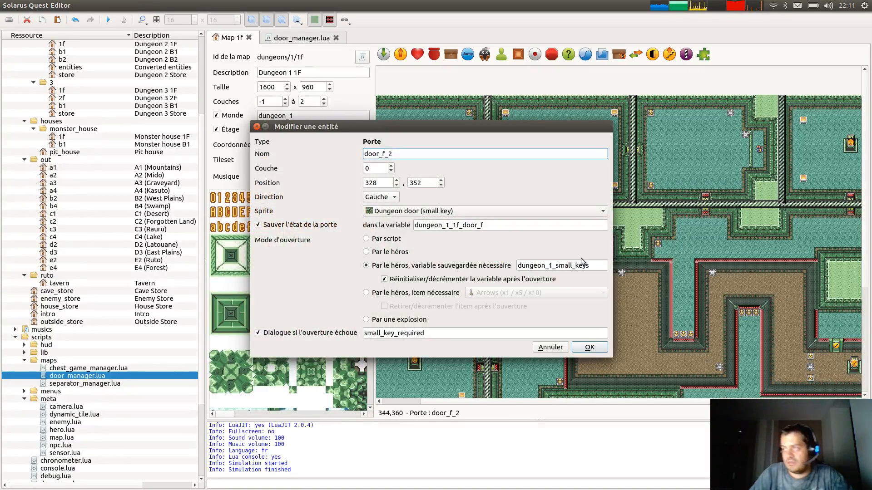
key("Escape")
double_click(479, 259)
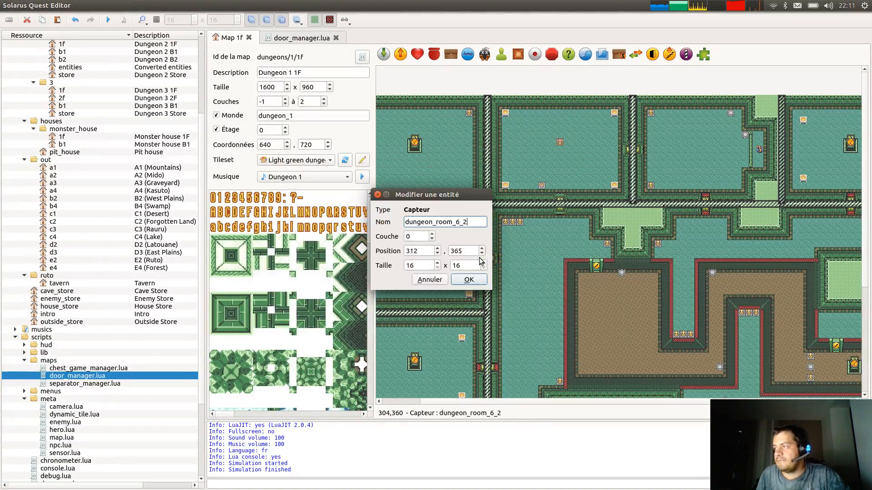
key("Escape")
double_click(478, 258)
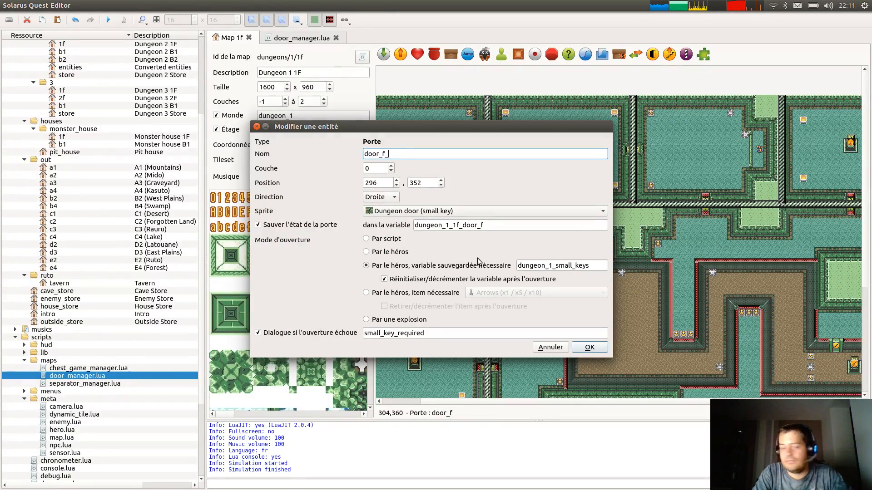
key("Return")
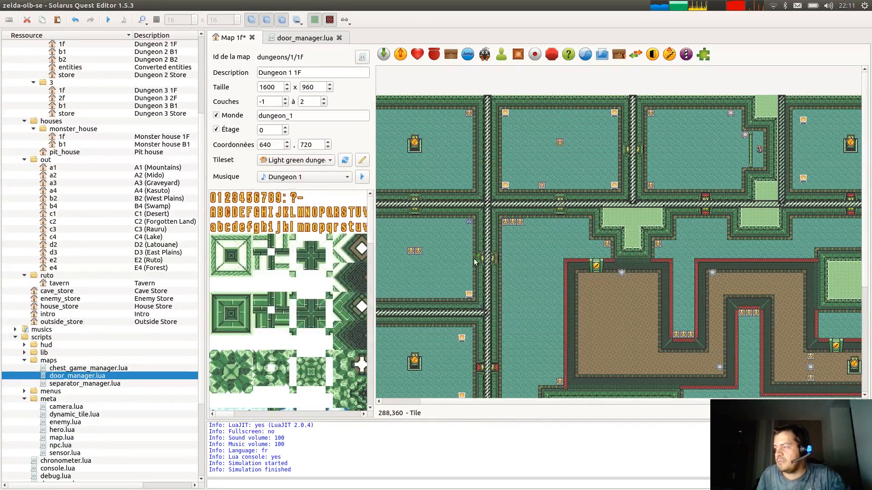
double_click(494, 260)
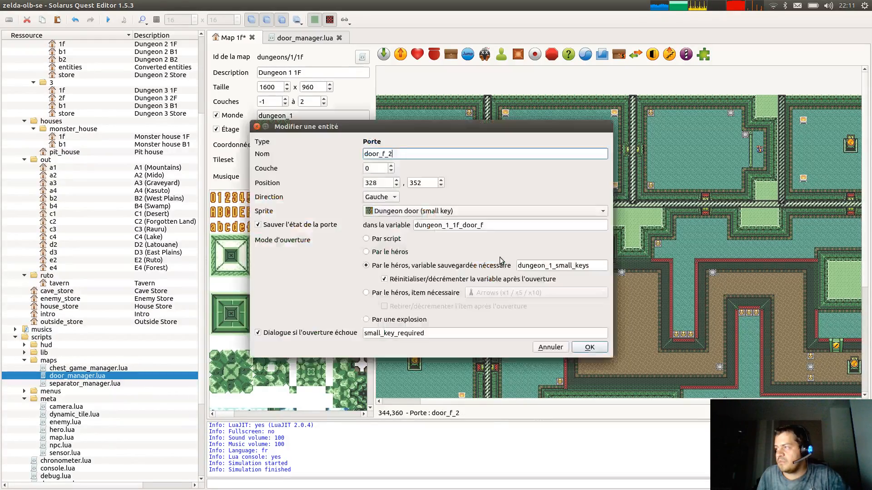
key("BackSpace")
key("Return")
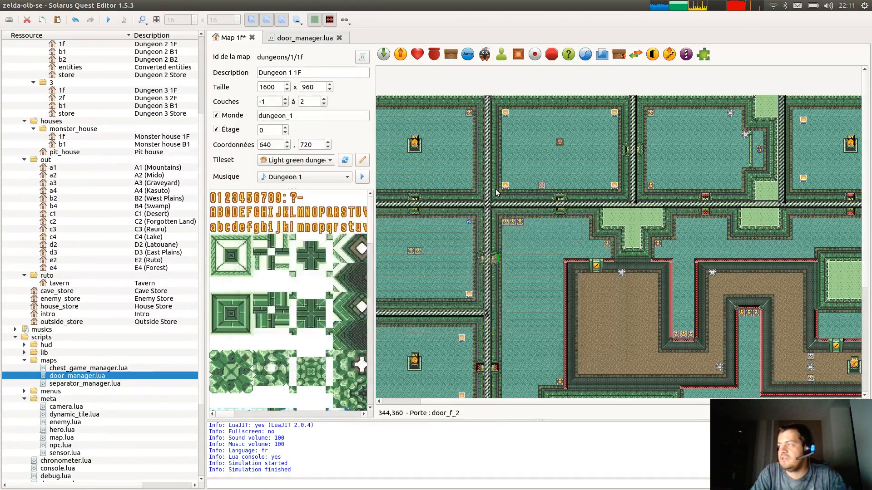
key("ctrl+s")
Replace the final character of the name of the lower door south of the auto_switch_auto_door_e room with bis.
scroll(591, 282, "down", 6)
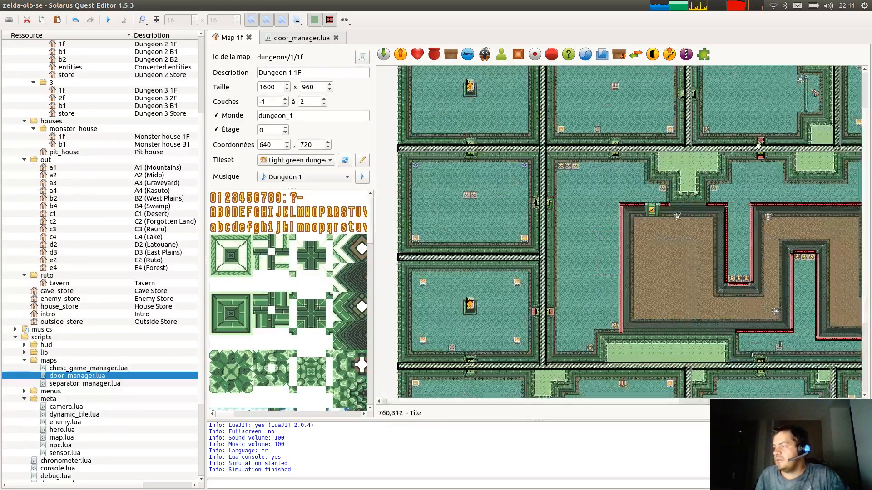
scroll(500, 272, "left", 2)
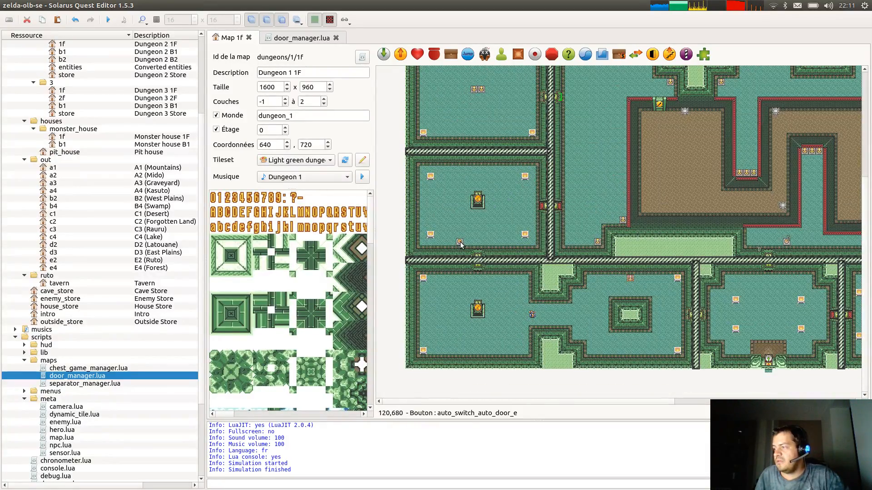
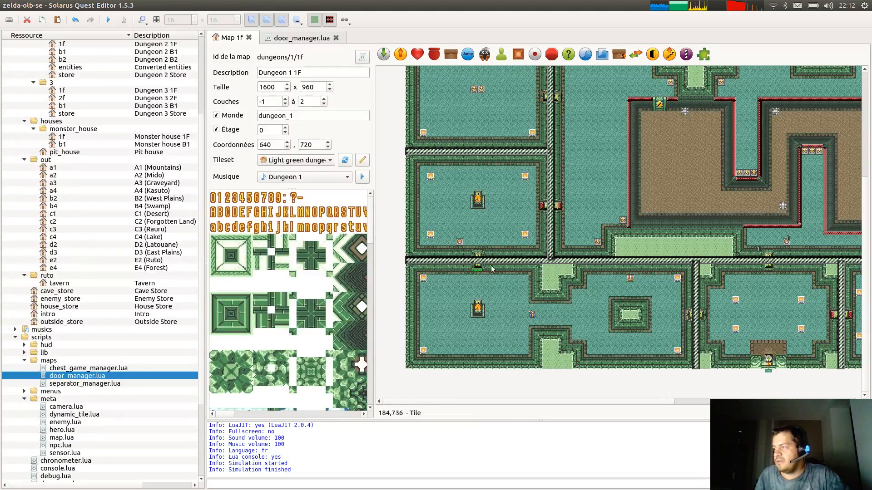
double_click(478, 271)
key("BackSpace")
type("bis")
key("Return")
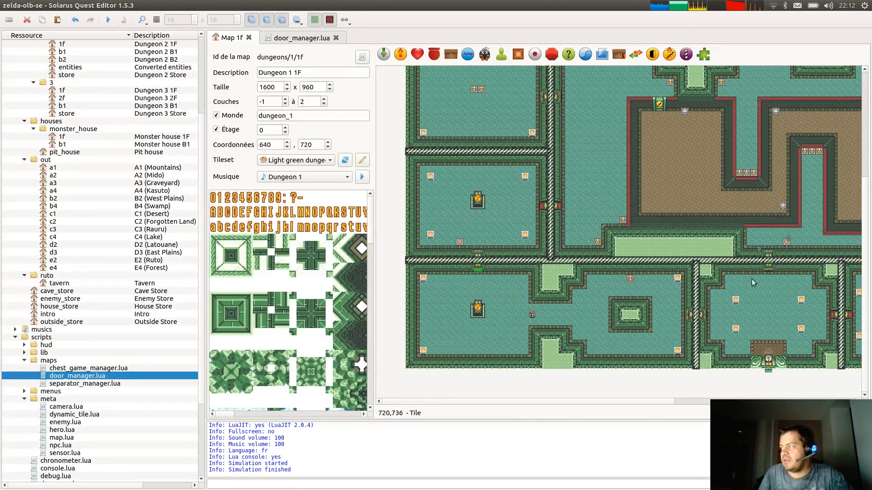
Update the names of the two door_g small-key doors west of the dungeon entrance room.
scroll(639, 331, "right", 3)
scroll(639, 331, "up", 1)
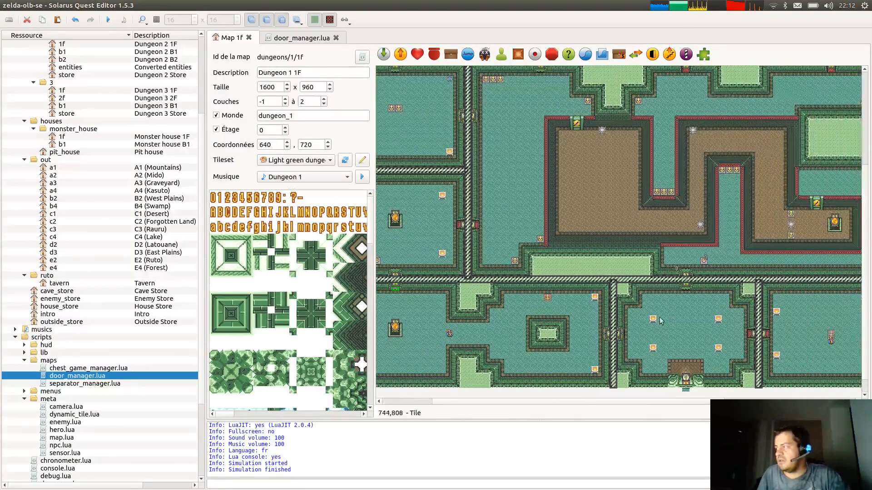
double_click(603, 334)
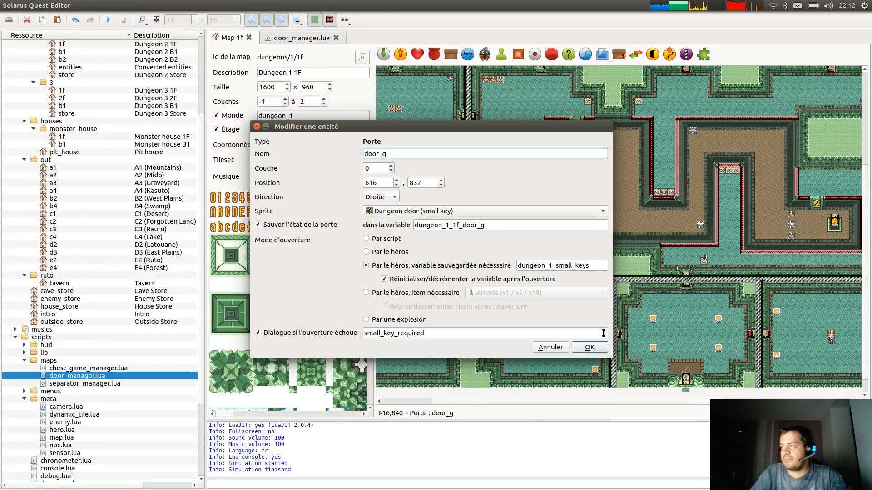
key("Return")
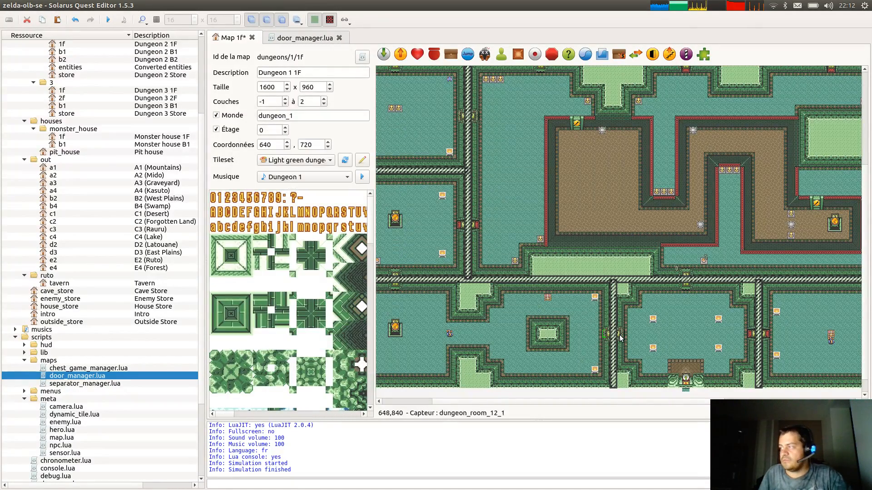
double_click(623, 337)
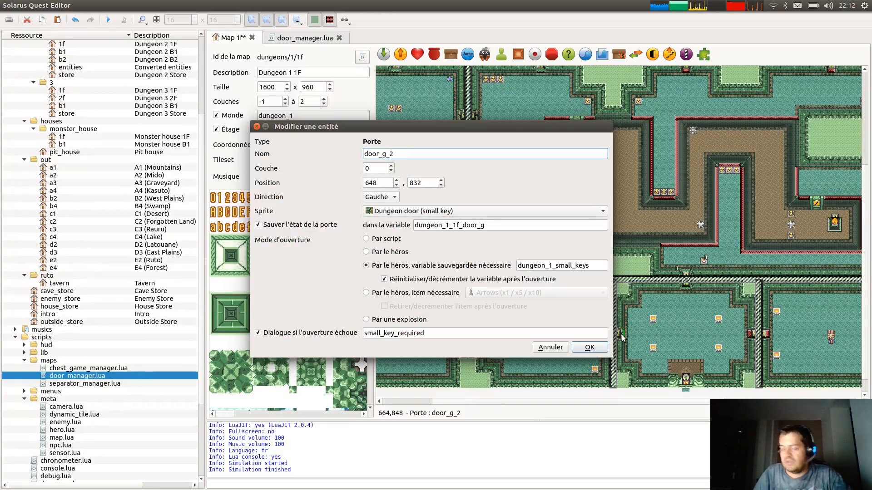
key("Return")
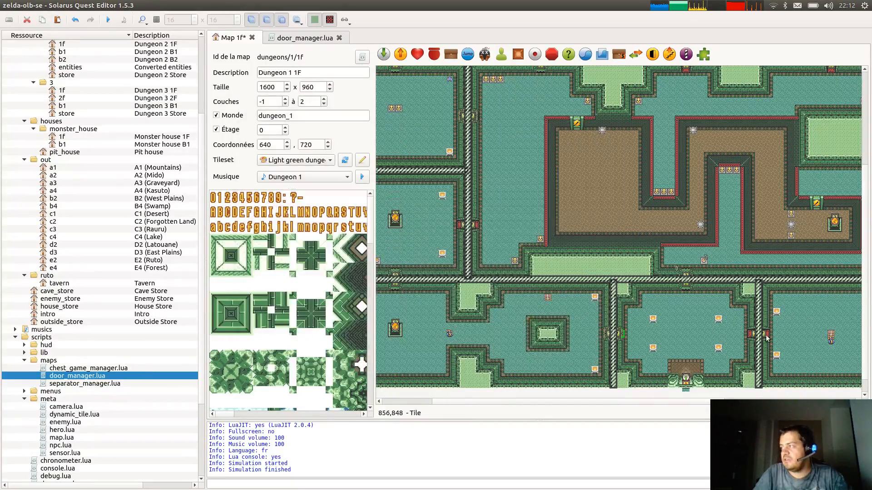
Update the names of the two auto_door_d doors north of the entrance room, and save the map.
double_click(686, 274)
key("Return")
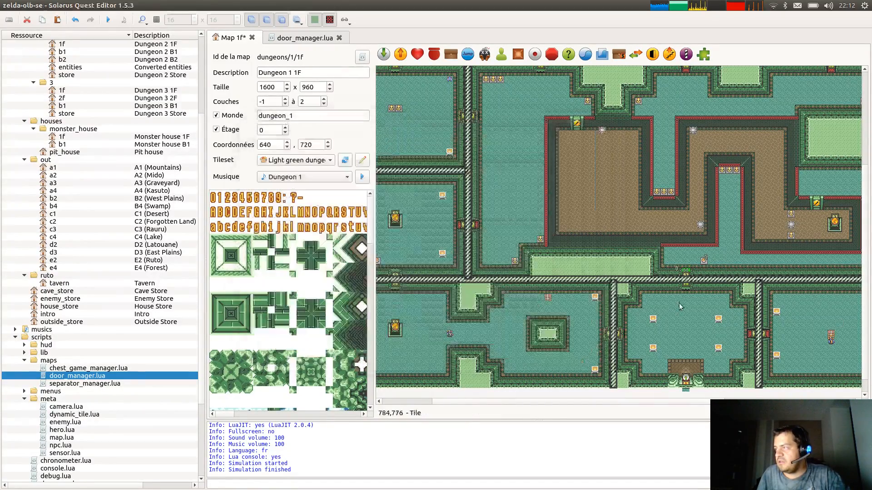
double_click(686, 290)
key("Return")
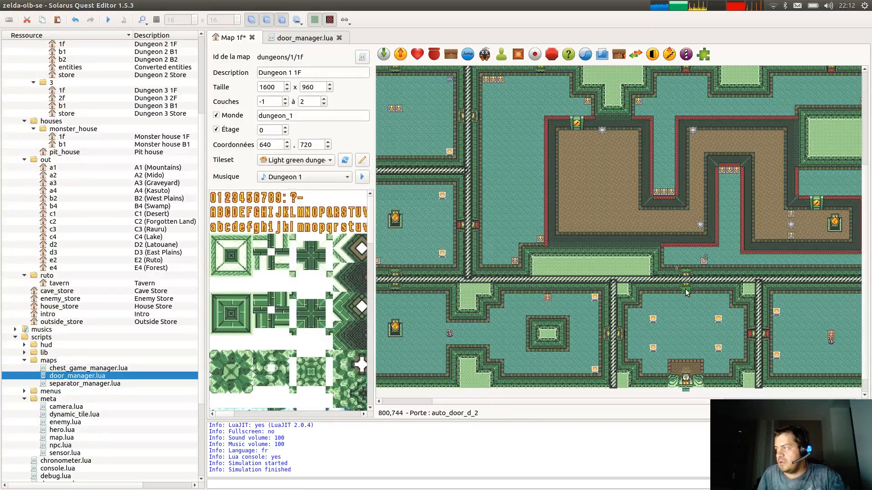
double_click(687, 292)
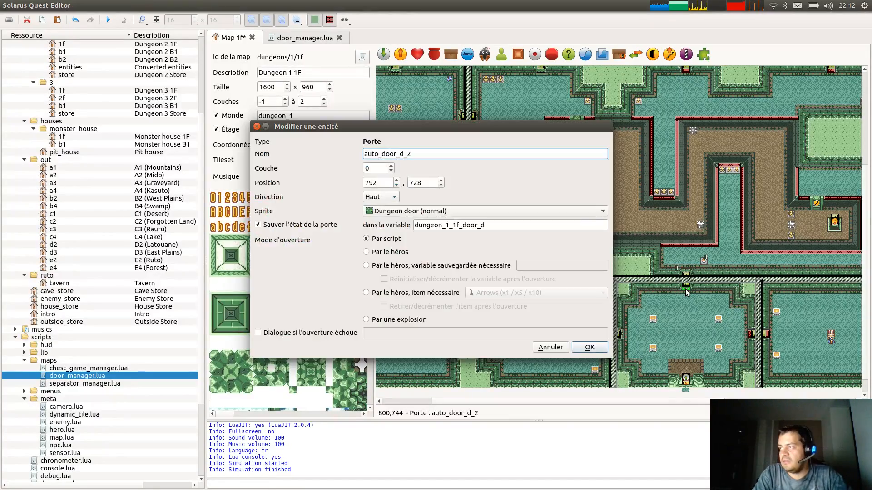
key("Return")
key("ctrl+s")
Rename the door auto_door_h_2, on the west side of the southeast corner room, to auto_door_h_back.
scroll(683, 304, "right", 5)
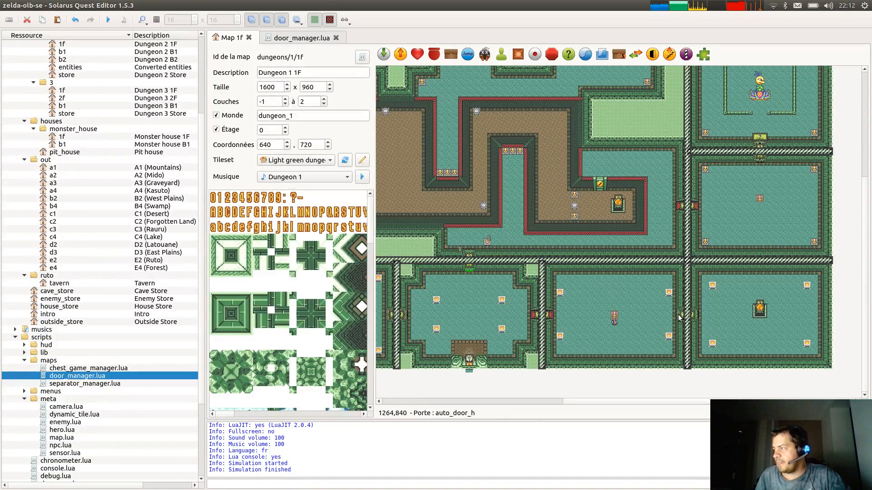
double_click(696, 316)
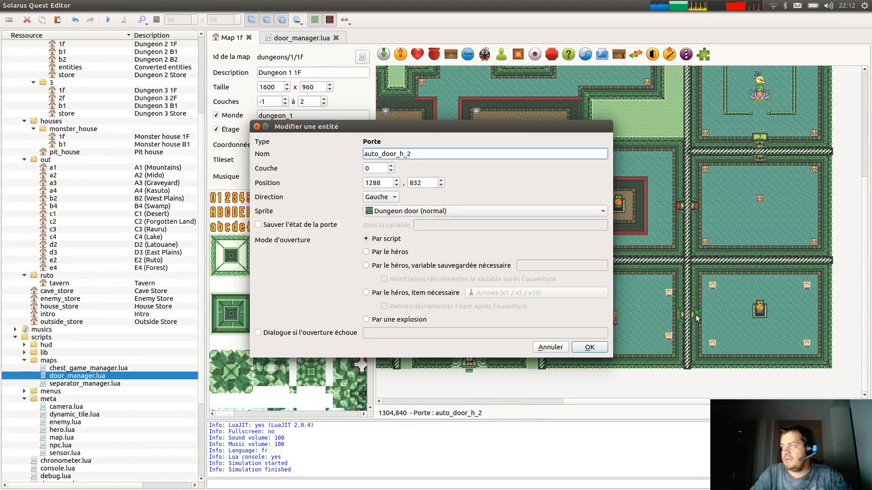
key("BackSpace")
type("back")
key("Return")
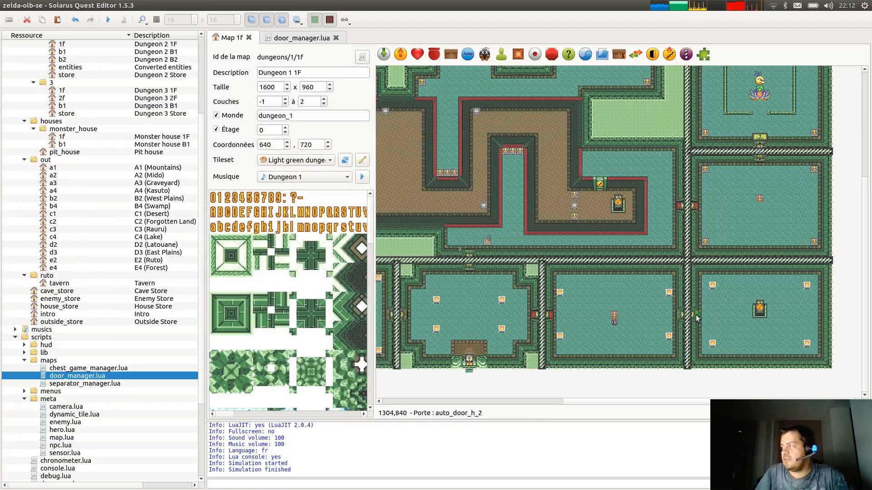
Run the quest and walk the hero from the dungeon entrance room into the room to its east to test the doors.
scroll(712, 224, "up", 3)
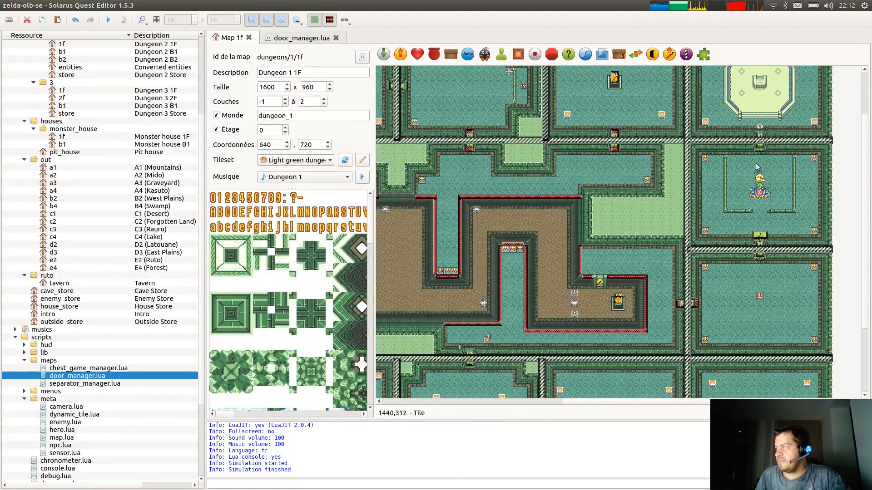
scroll(605, 226, "up", 2)
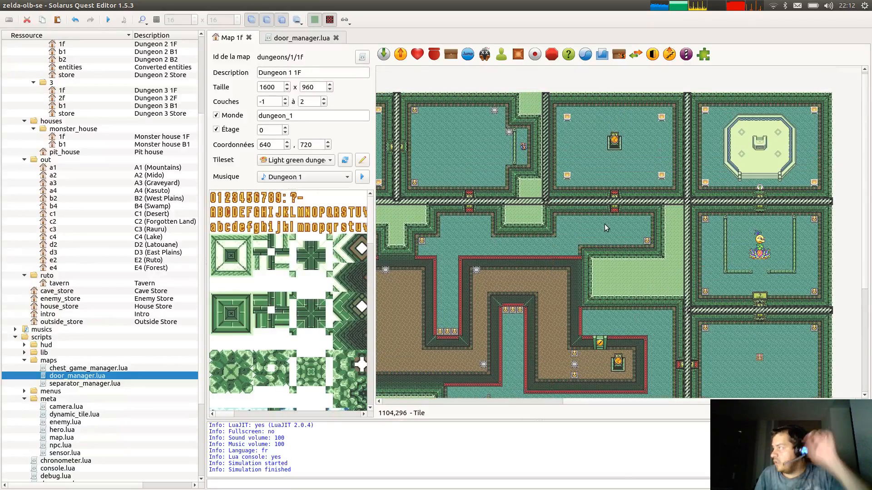
left_click(108, 20)
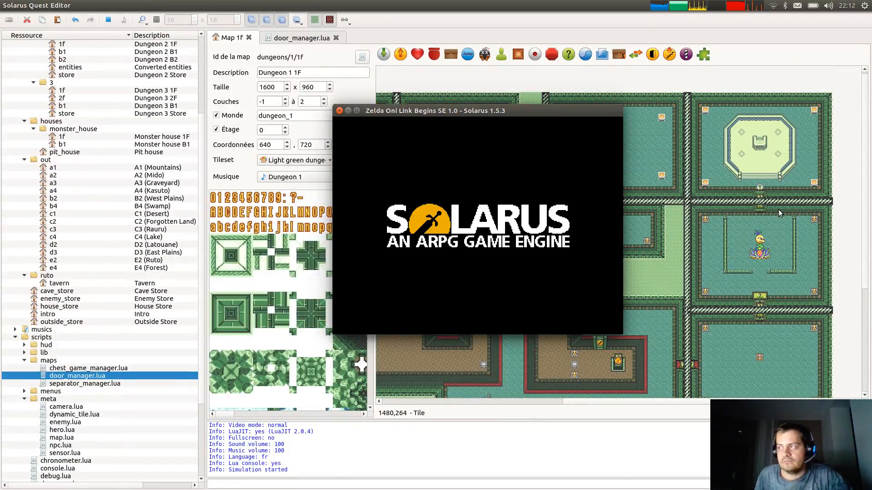
key("Left")
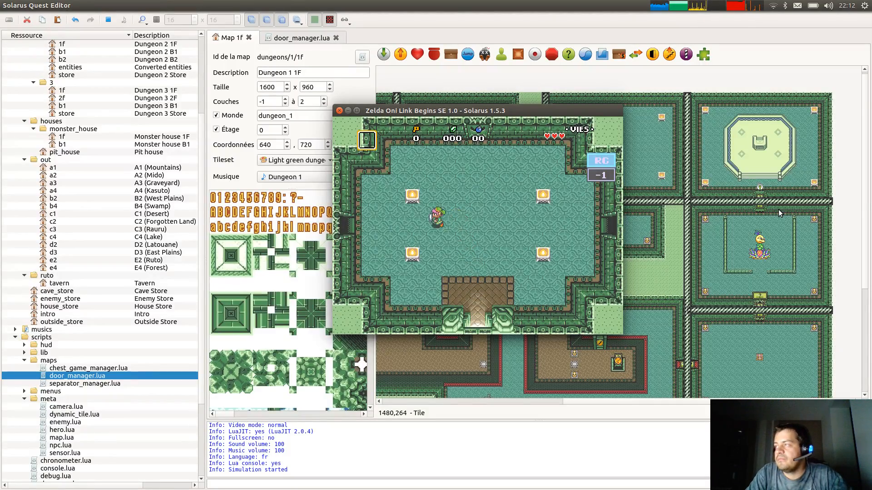
key("Right")
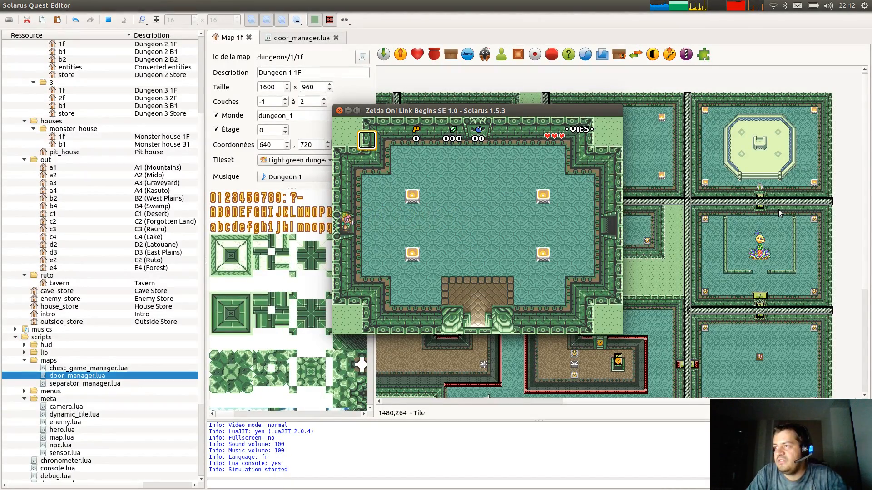
key("Right")
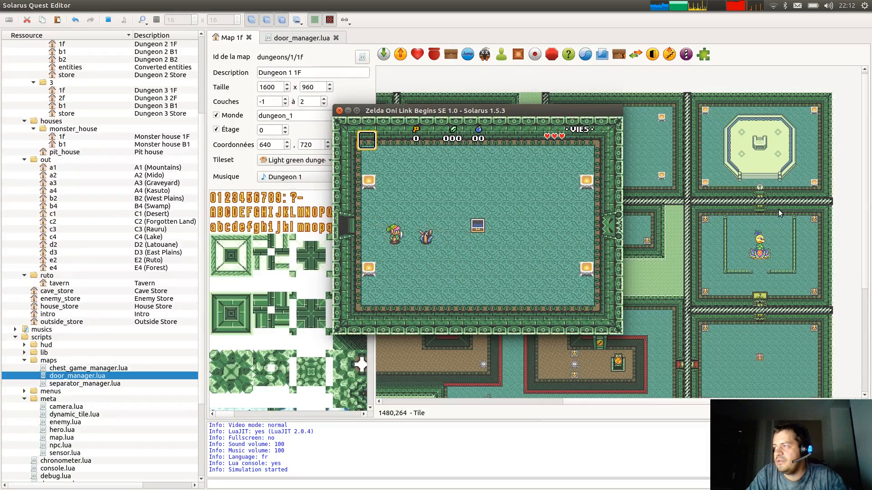
Playtest the doors in the other dungeon 1 rooms, fight the enemies there, and close the game.
key("Left")
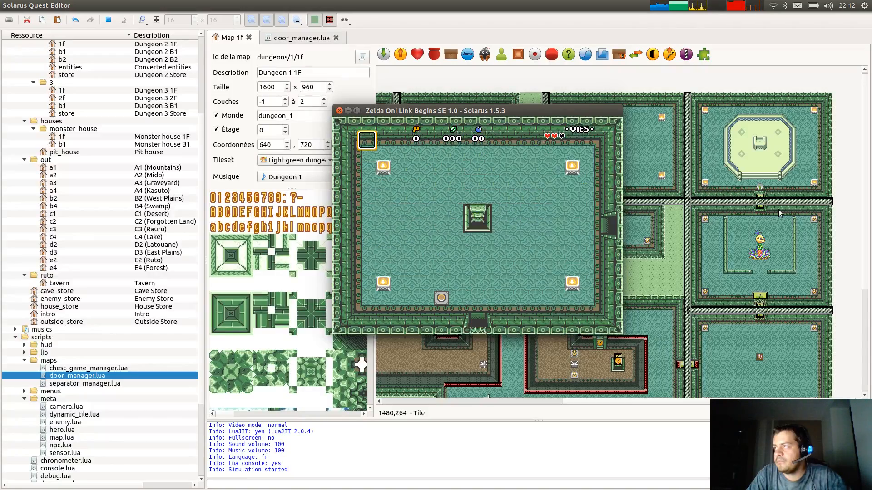
key("Up")
key("Left")
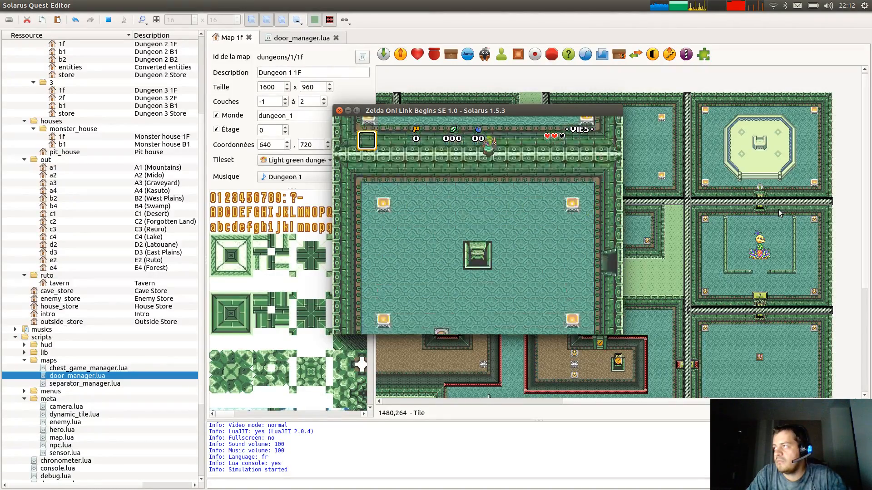
key("Right")
key("Right")
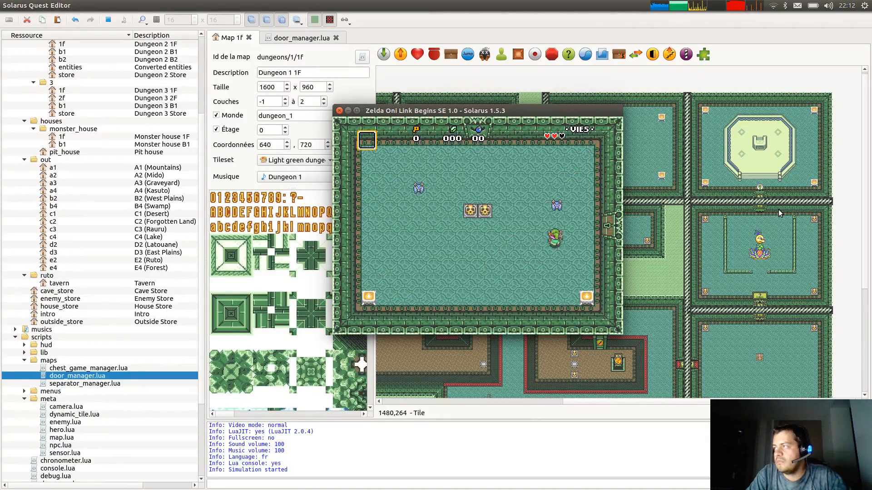
key("Up")
key("Up")
key("Left")
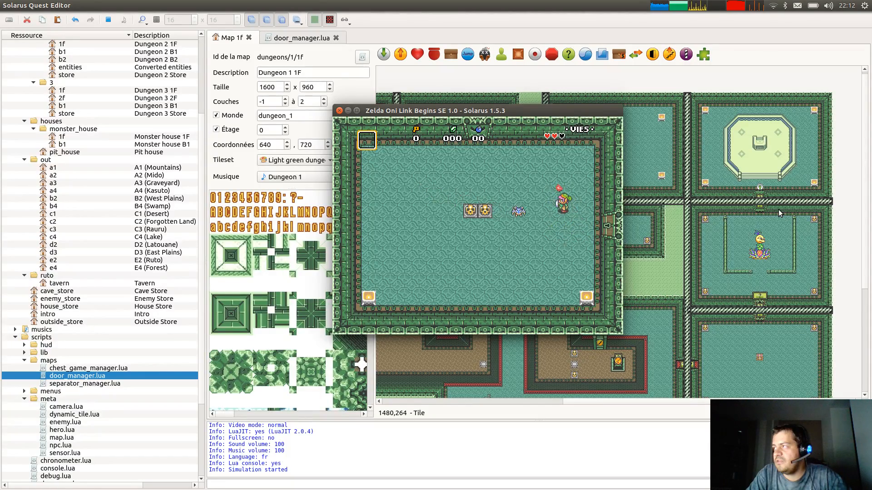
key("Left")
key("Up")
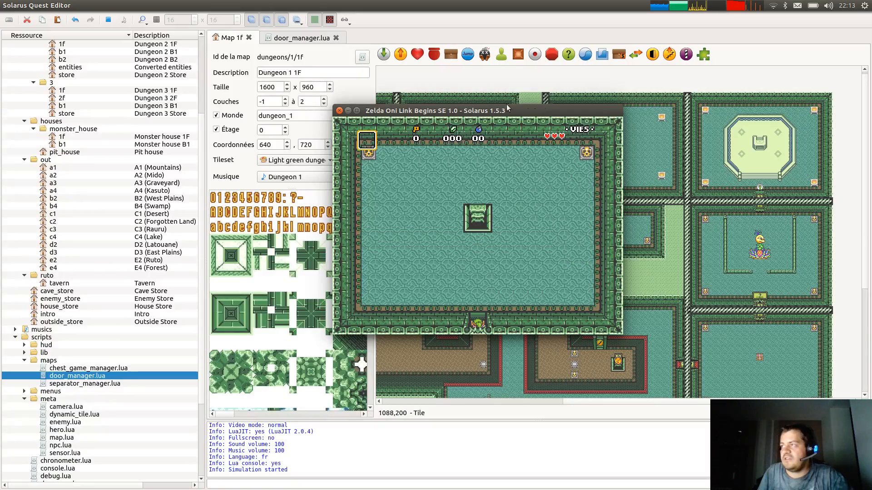
left_click(339, 110)
Open the Dungeon 1 B1 map for editing.
scroll(60, 168, "up", 5)
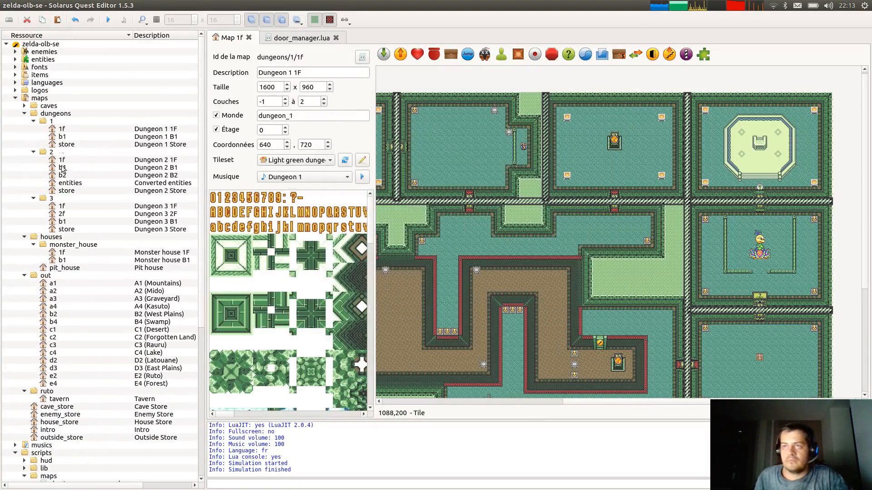
double_click(57, 138)
scroll(660, 226, "down", 1, "ctrl")
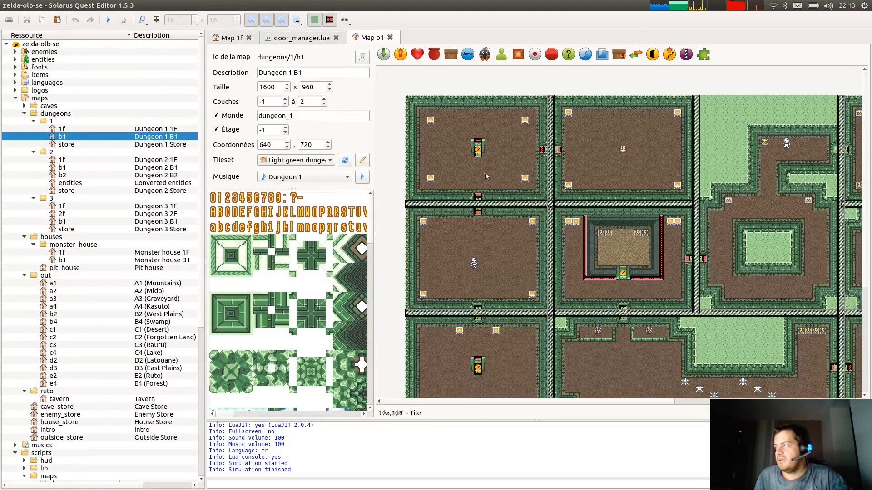
Update the names of doors auto_door_d_2 and door_a_2, on the north and south sides of the westernmost third-row room, and save the map.
scroll(514, 268, "down", 2)
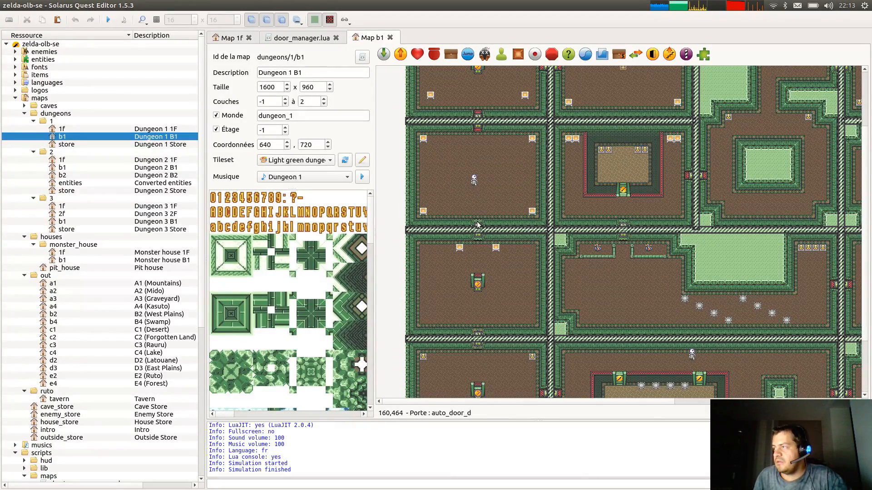
double_click(478, 238)
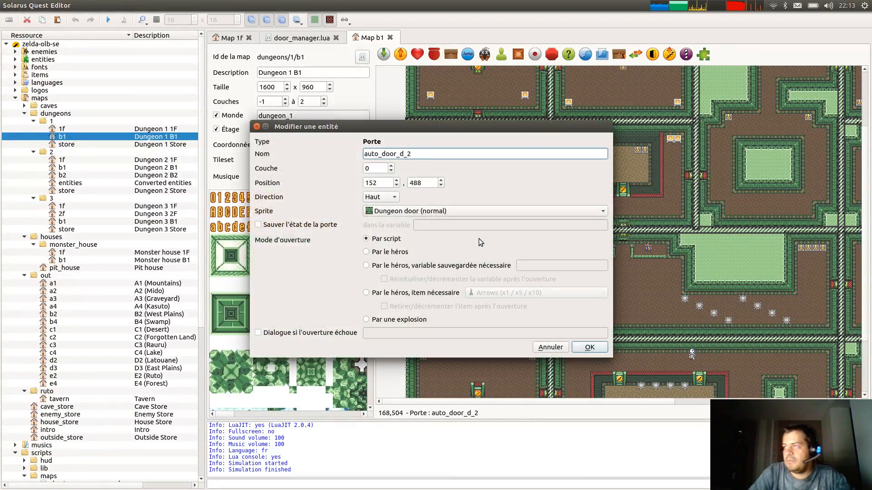
key("Return")
scroll(543, 221, "down", 3)
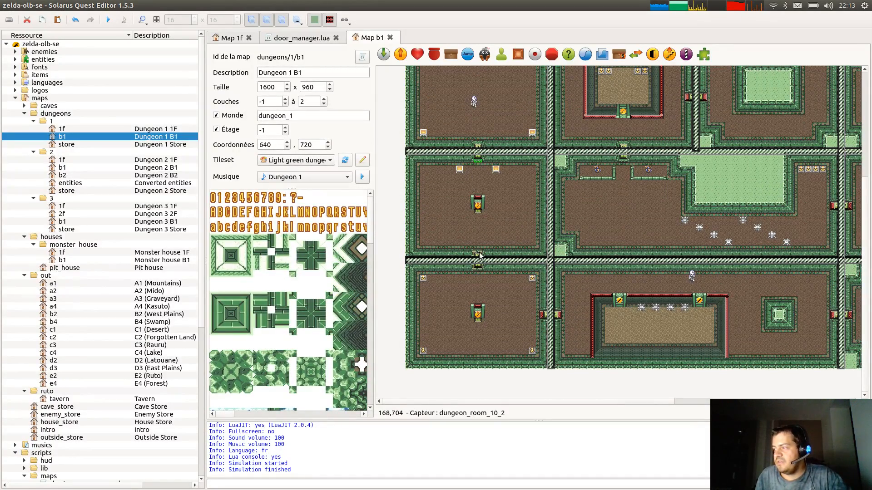
double_click(480, 253)
key("Escape")
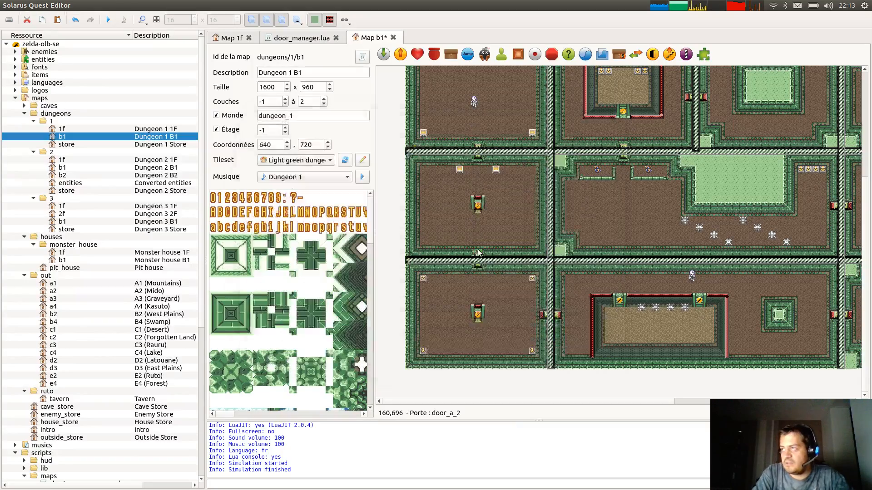
Update the name of door auto_door_e_2, on the south side of the raised-platform room, and save the map.
middle_click_drag(750, 294, 672, 307)
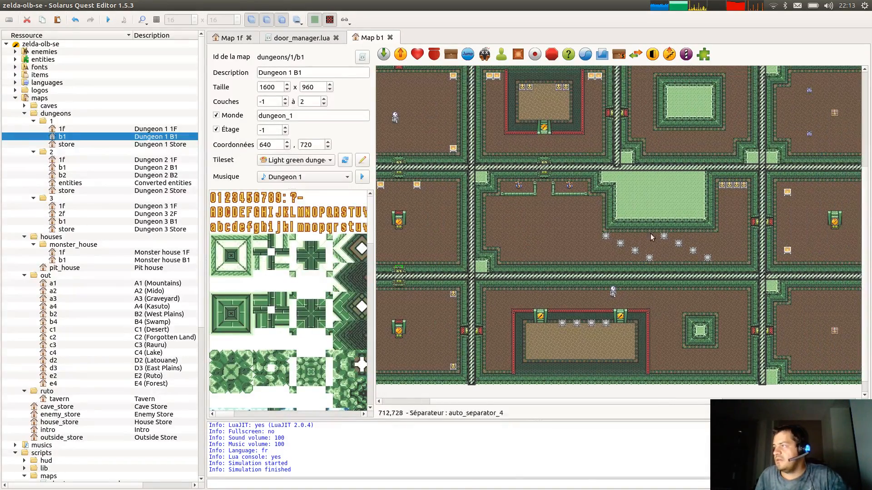
middle_click_drag(574, 173, 510, 236)
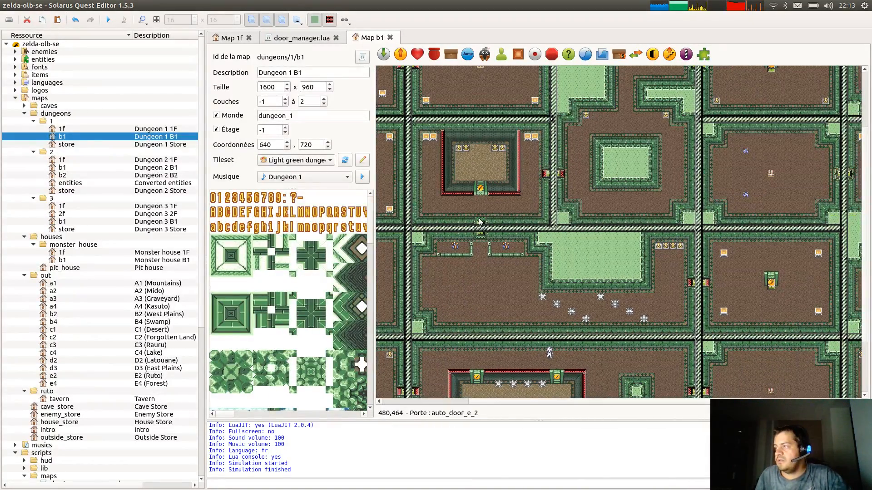
double_click(480, 221)
key("Escape")
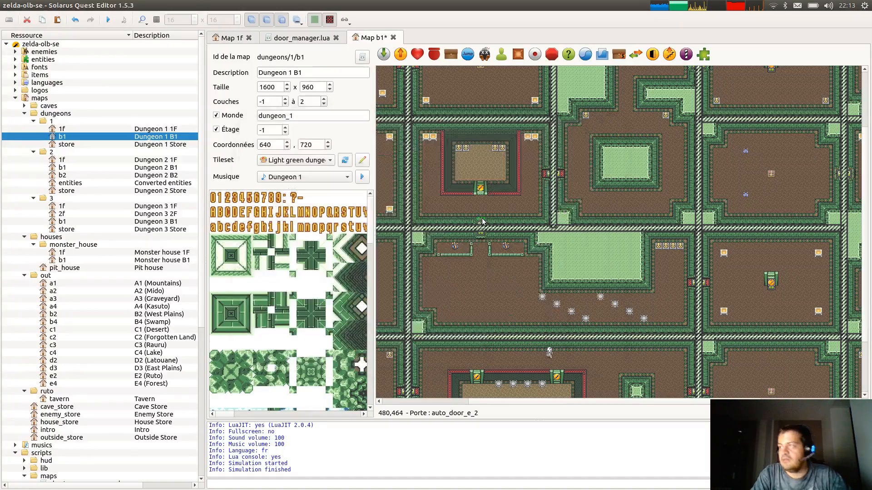
Rename the door auto_door_c_2, on the west side of the fourth room in the north row, to auto_door_c_back and save the map.
scroll(483, 221, "up", 3)
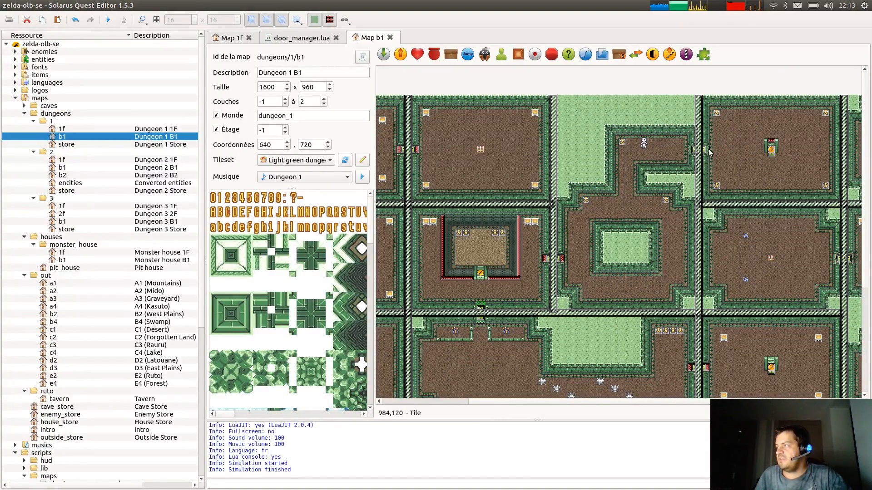
double_click(709, 152)
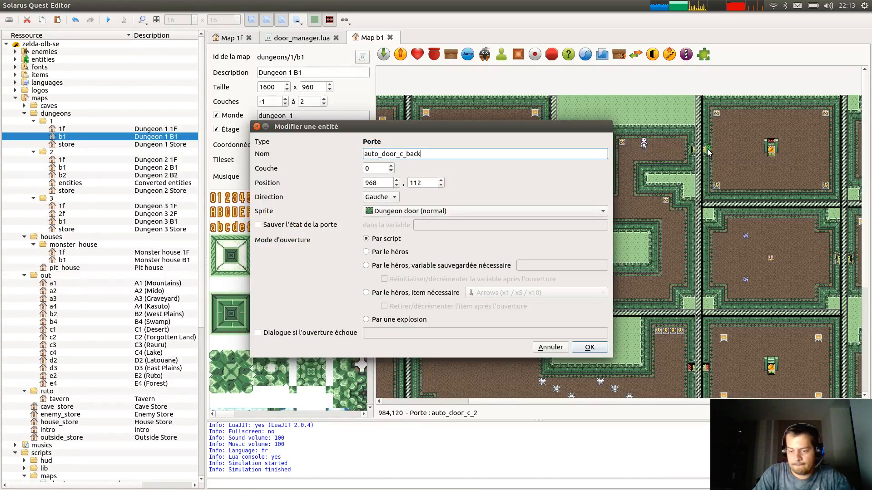
key("Return")
key("ctrl+s")
Name the paired small-key doors between the two easternmost second-row rooms door_b_back (west) and door_b (east), and save the map.
middle_click_drag(793, 239, 637, 193)
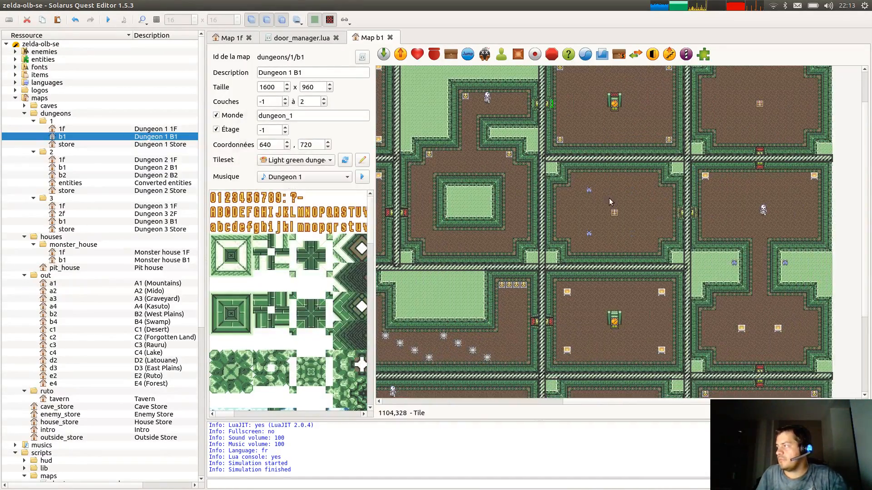
scroll(609, 198, "up", 3)
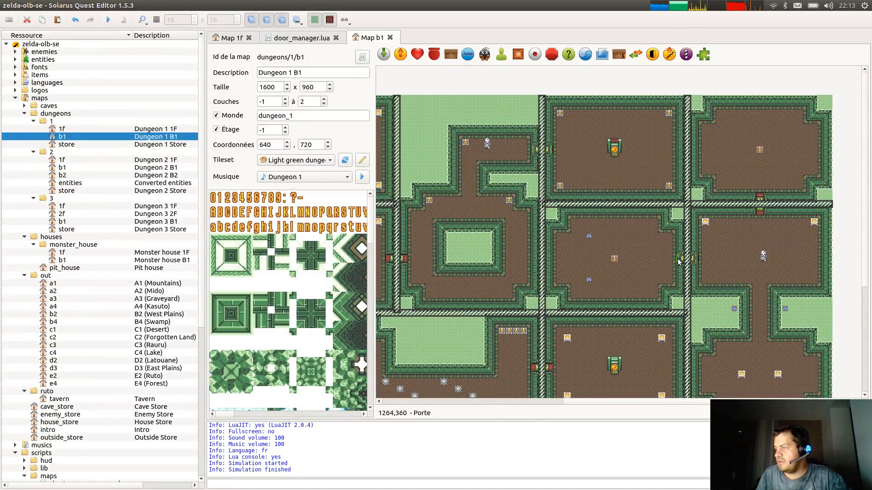
double_click(680, 262)
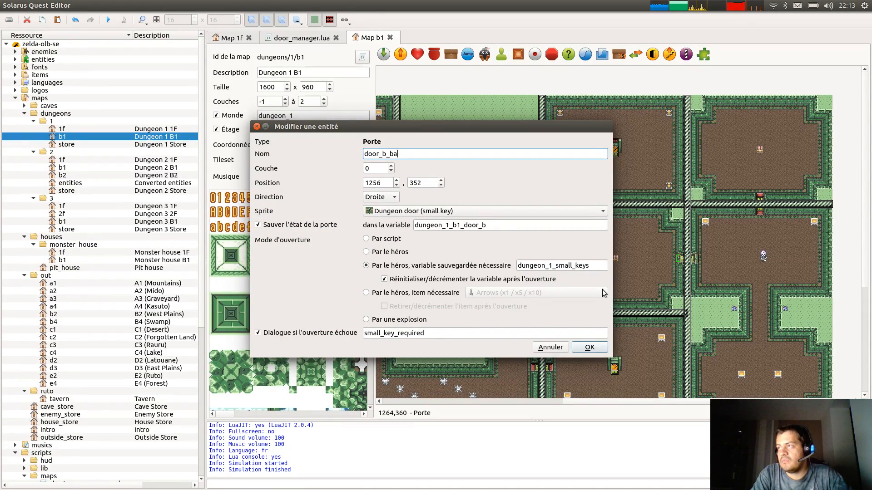
key("Return")
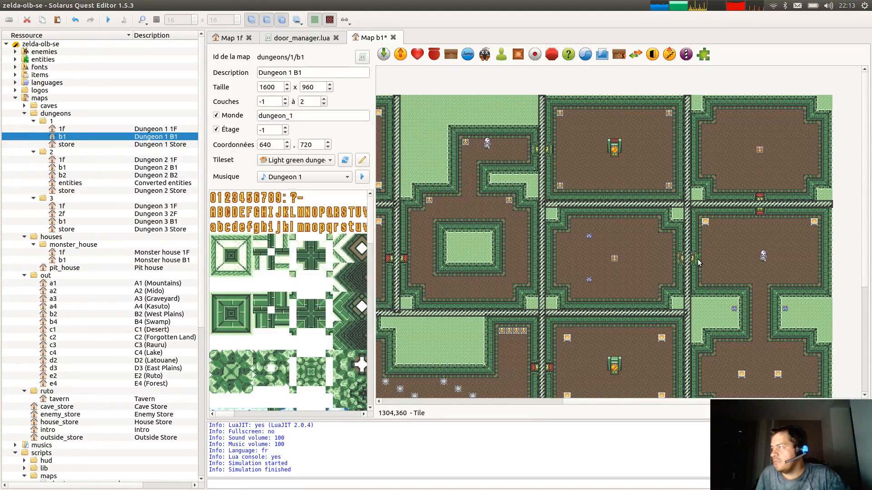
double_click(698, 261)
type("door_")
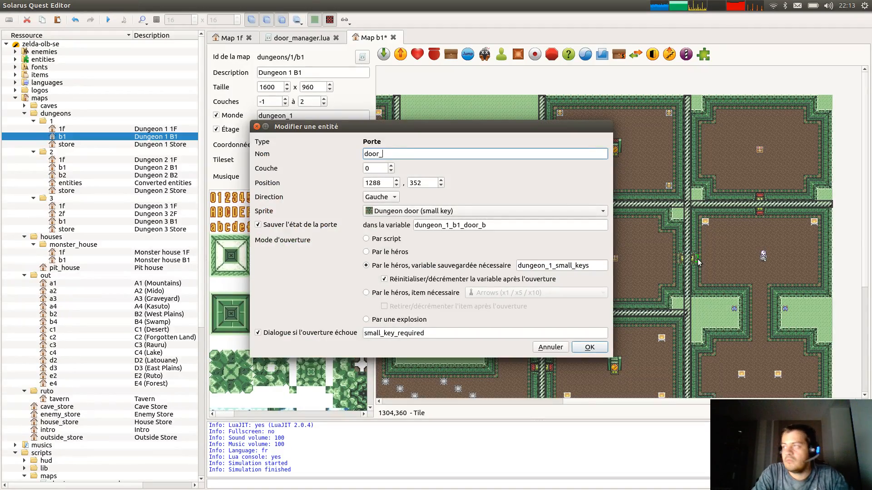
type("b")
key("Return")
key("ctrl+s")
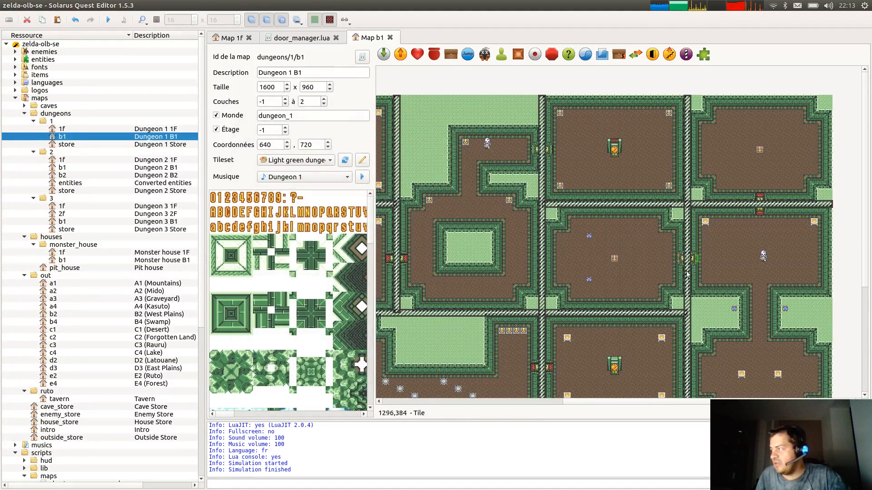
Examine the doors and rooms across the Dungeon 1 B1 map.
scroll(754, 249, "down", 3)
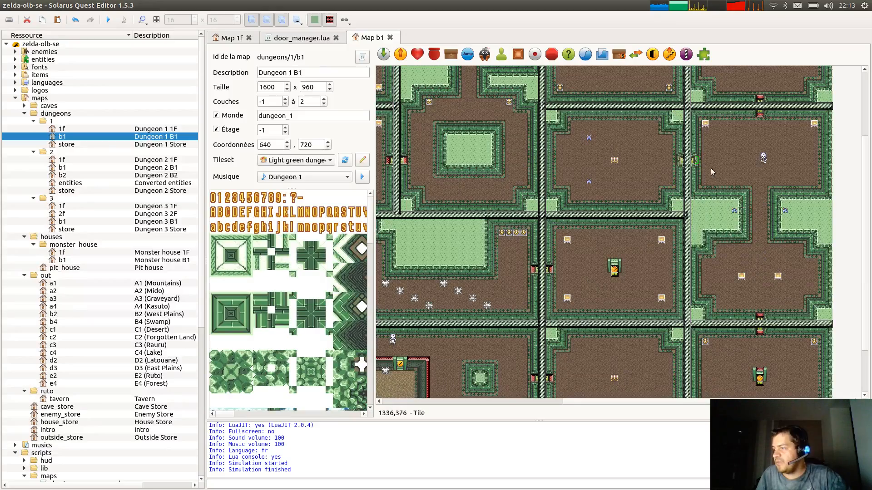
scroll(677, 119, "down", 2)
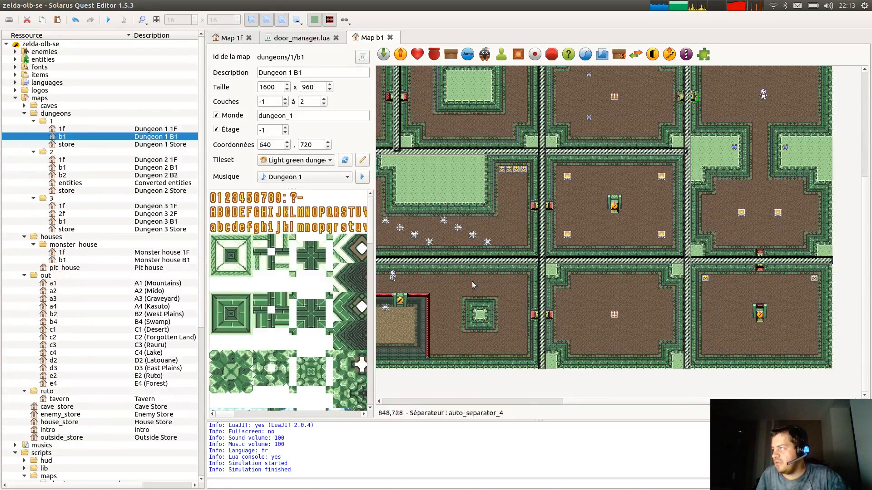
scroll(605, 291, "left", 5)
scroll(431, 195, "left", 3)
scroll(400, 164, "up", 4)
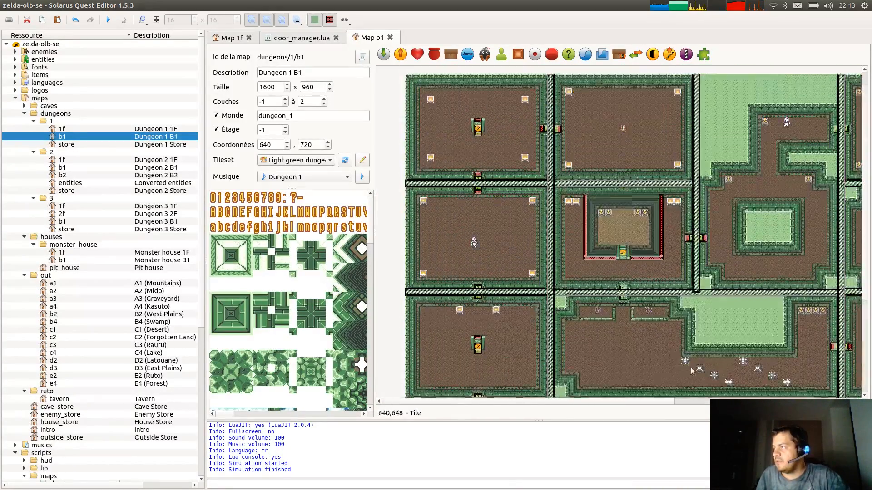
Open the Dungeon 2 1F map and check the properties of a door in its eastern rooms.
double_click(61, 160)
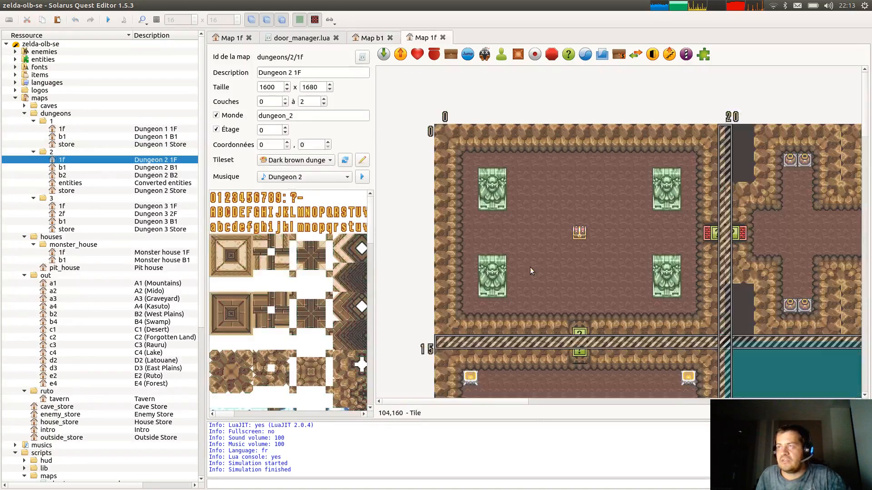
scroll(637, 268, "down", 1, "ctrl")
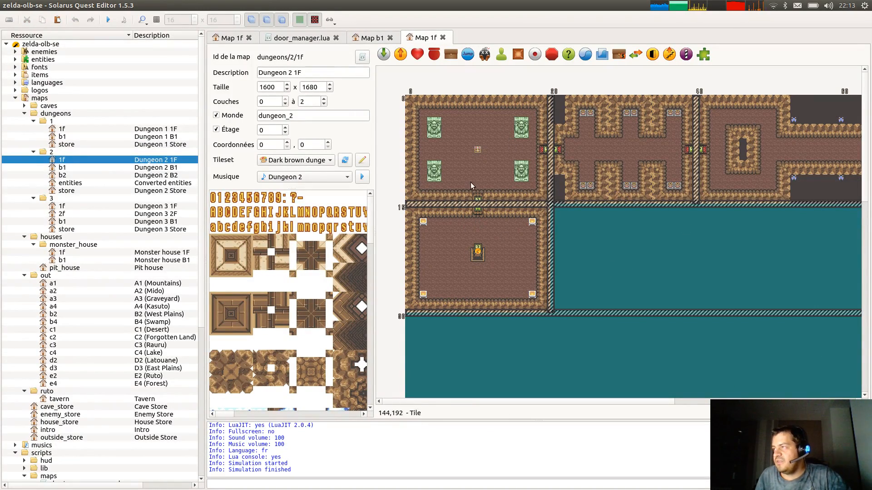
scroll(553, 207, "right", 5)
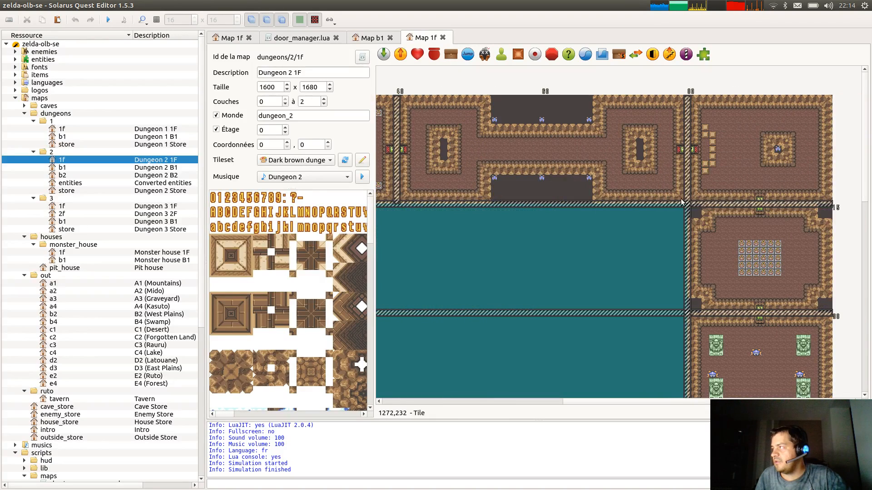
scroll(763, 218, "down", 2)
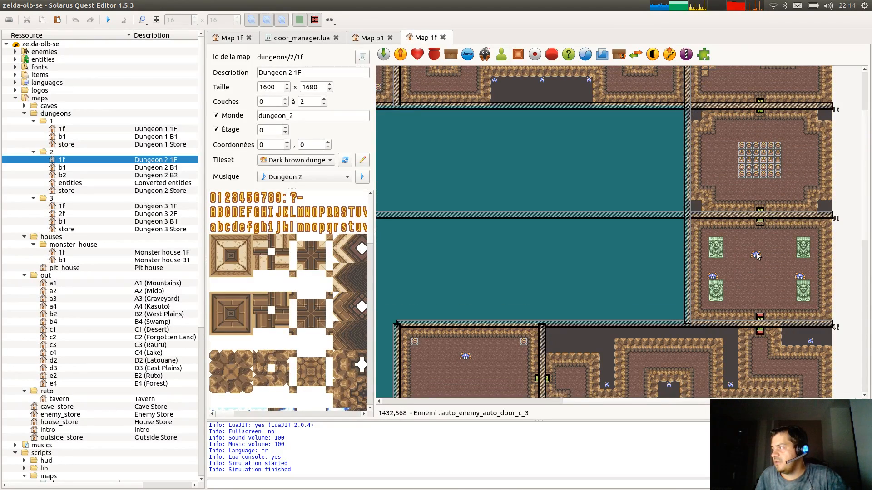
double_click(761, 225)
key("Escape")
Rename the auto_door_a_2 door, in the north wall of the room below the chest room, to auto_door_a_back.
middle_click_drag(469, 190, 768, 210)
scroll(522, 155, "up", 1)
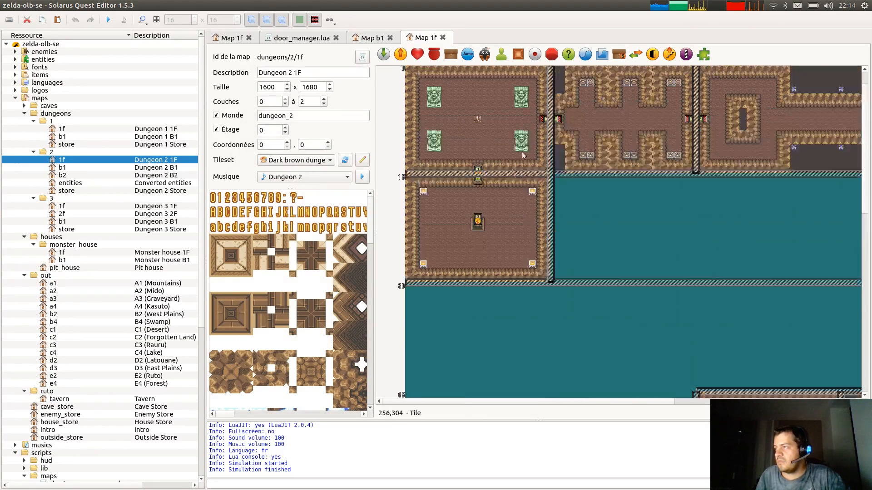
scroll(522, 155, "up", 1)
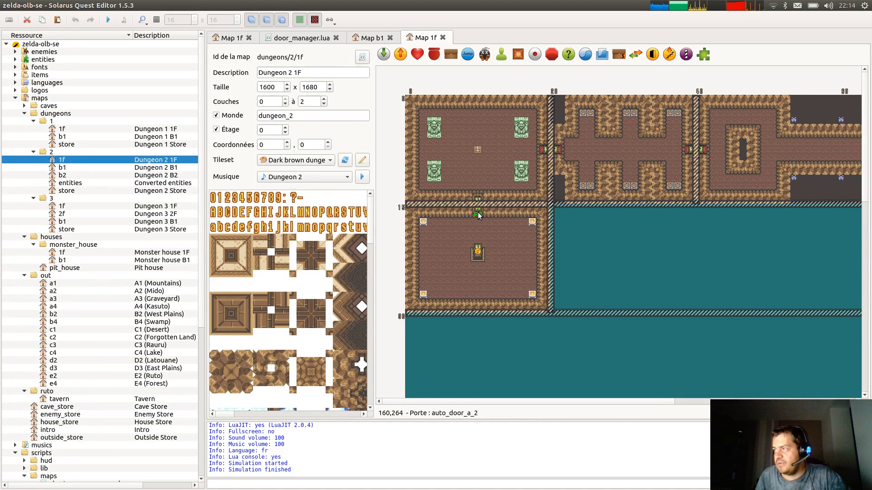
double_click(479, 214)
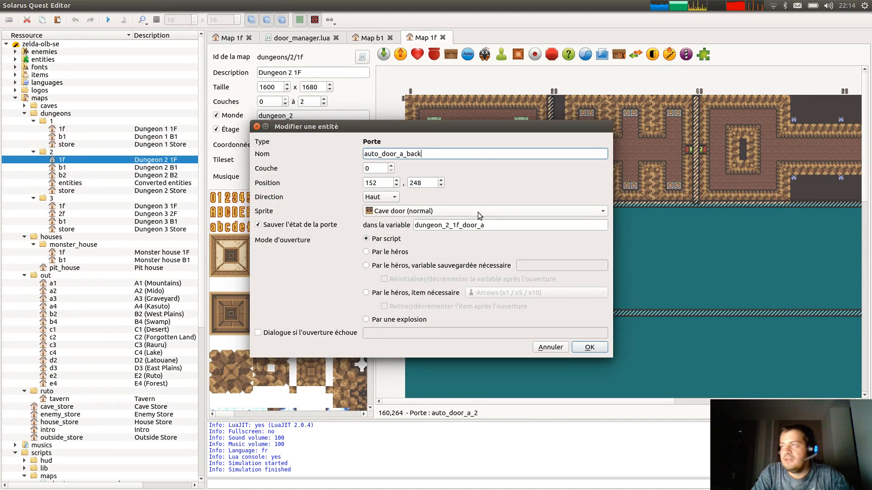
key("Return")
Rename the auto_door_d_2 door on the west side of the winding corridor room.
scroll(528, 206, "right", 3)
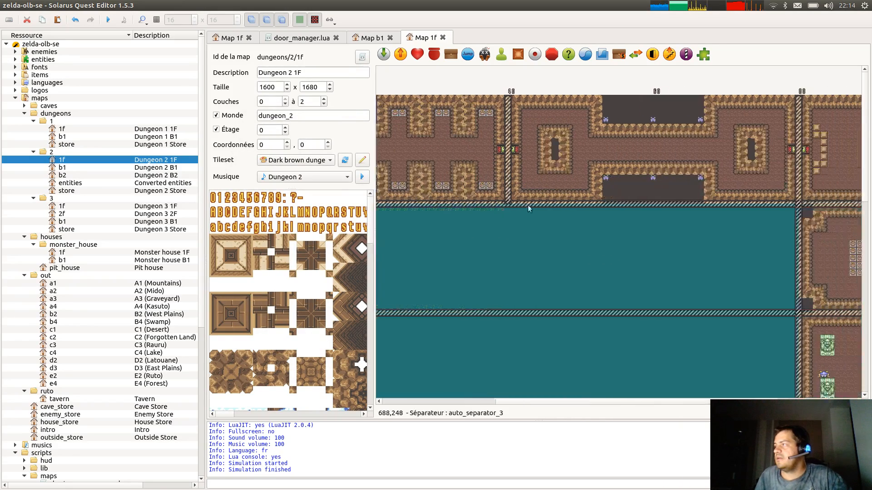
scroll(528, 205, "right", 5)
scroll(746, 217, "down", 1)
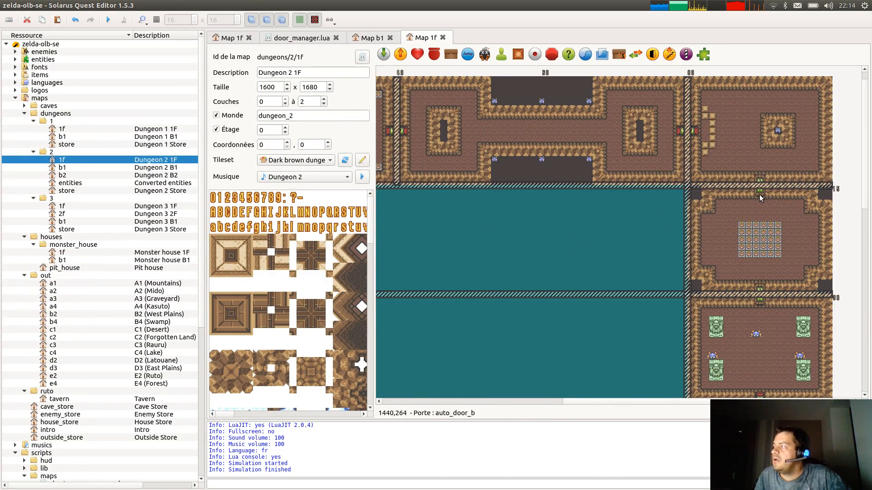
scroll(676, 273, "down", 5)
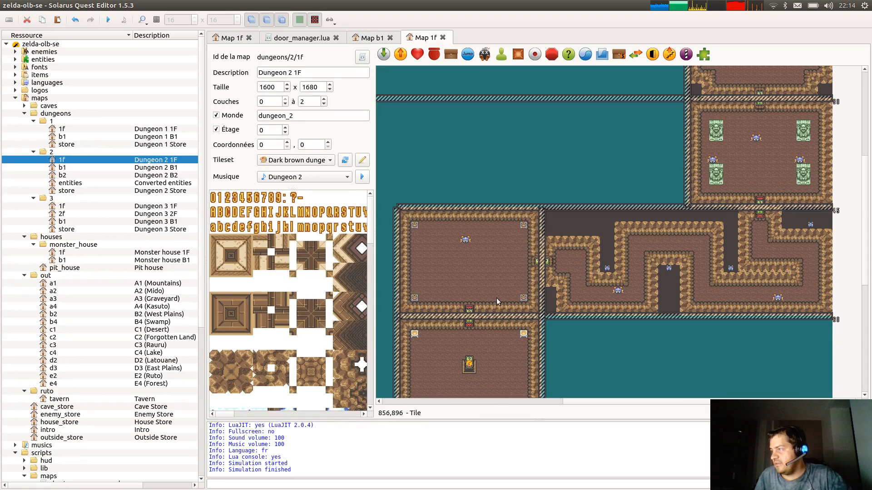
scroll(497, 301, "down", 3)
scroll(479, 319, "down", 1)
scroll(476, 177, "up", 3)
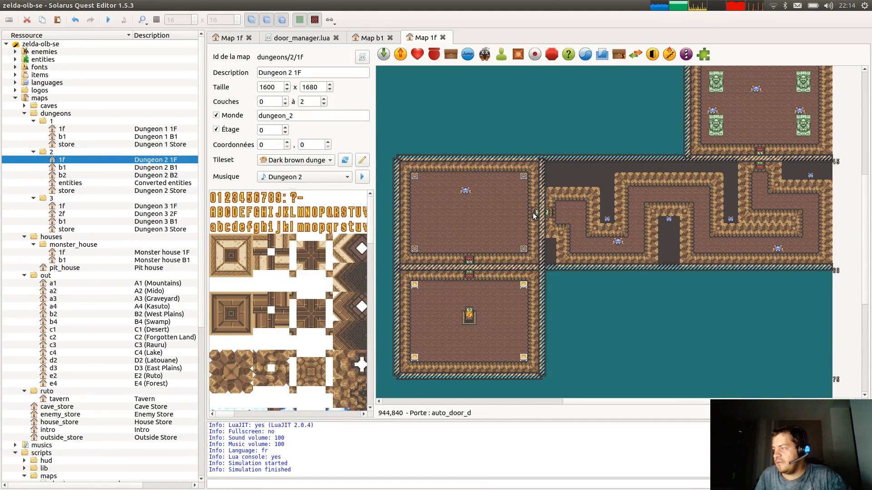
double_click(549, 213)
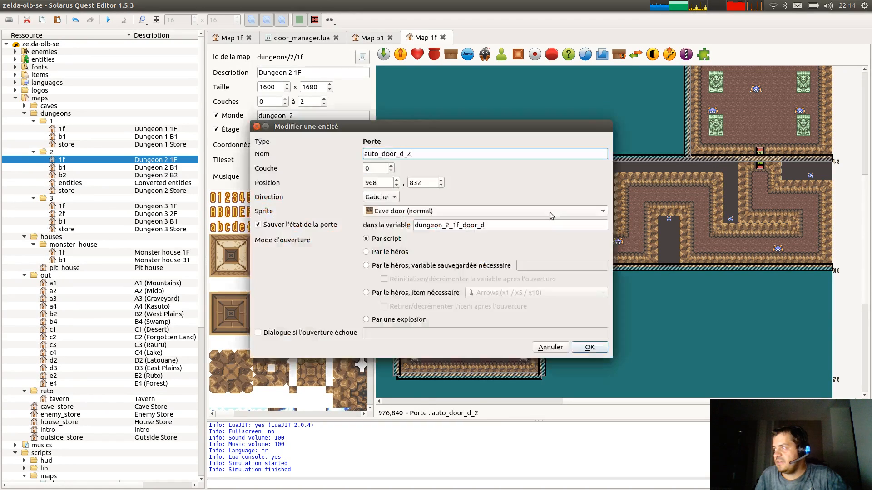
key("Return")
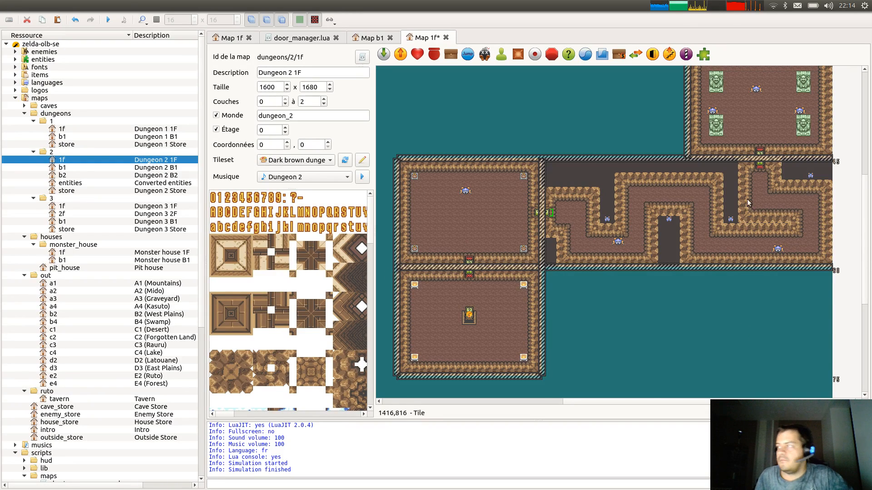
Rename the auto_door_c and auto_door_c_2 doors between the block room and the statue room, saving the map.
scroll(666, 340, "up", 3)
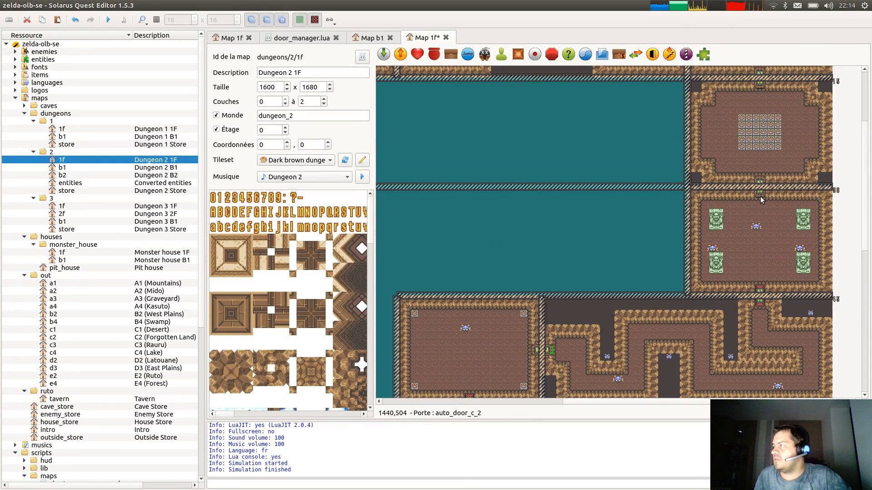
double_click(760, 180)
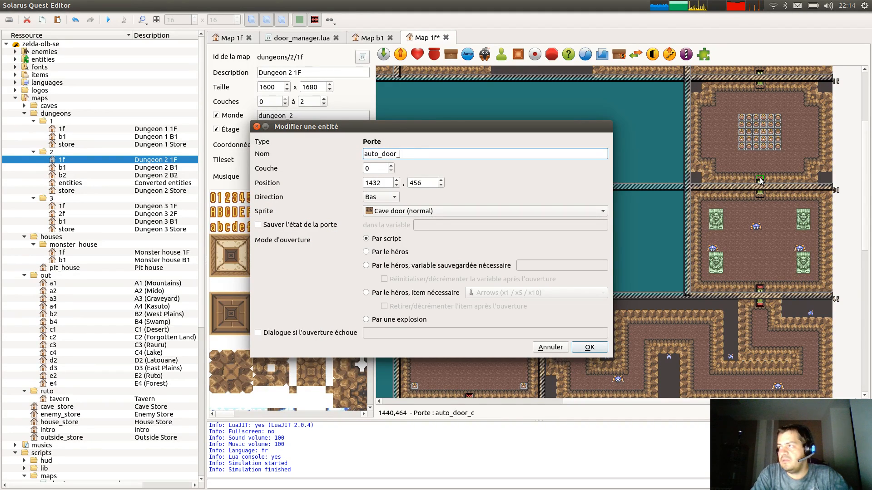
type("_1")
key("Return")
key("ctrl+s")
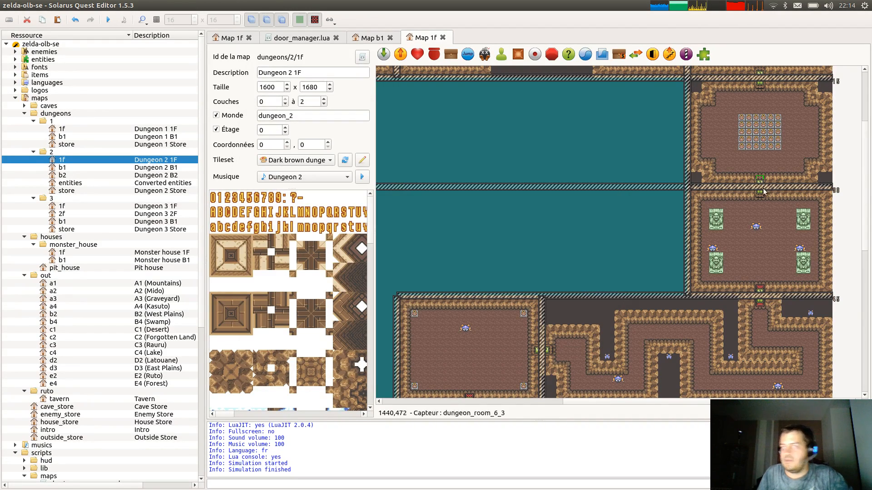
double_click(761, 199)
key("Escape")
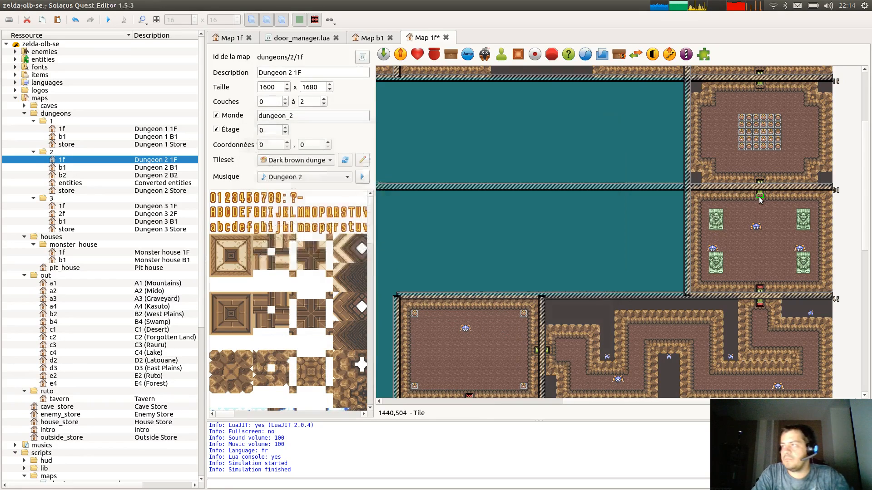
Rename the auto_door_b_2 door in the south wall of the northeast room.
scroll(788, 184, "up", 3)
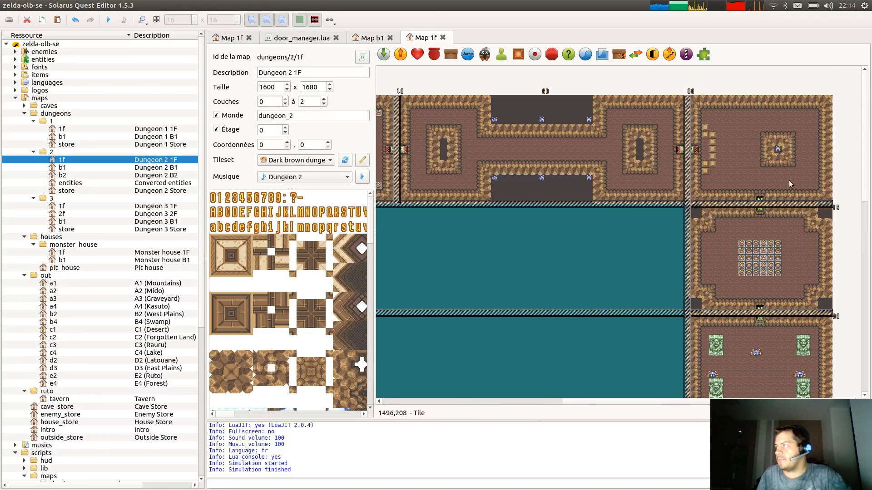
double_click(760, 198)
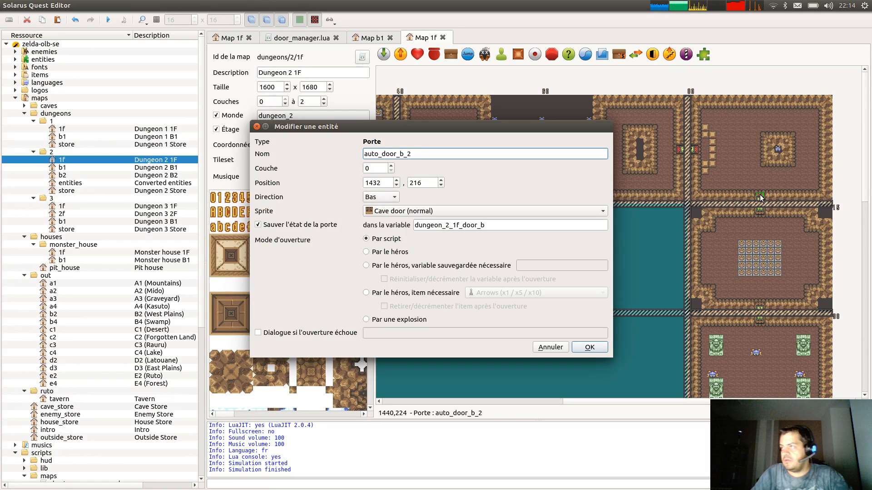
key("Return")
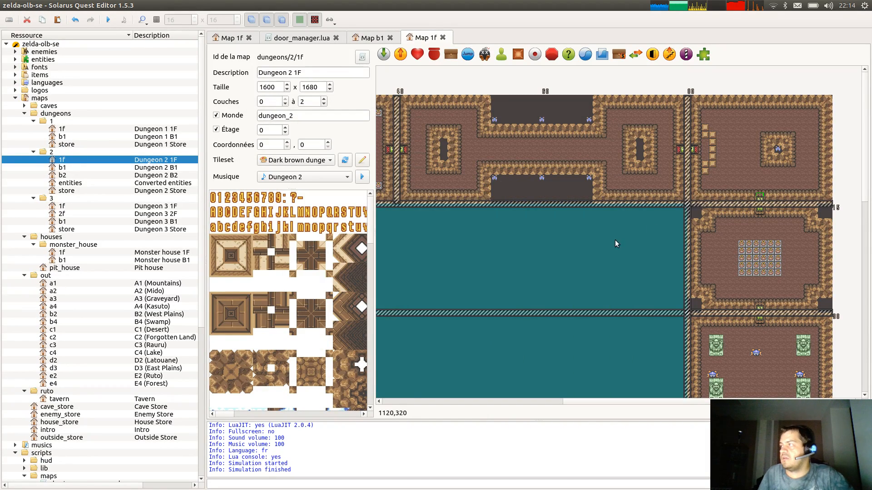
Close all the open maps and the door_manager.lua script.
scroll(615, 239, "left", 5)
left_click(443, 37)
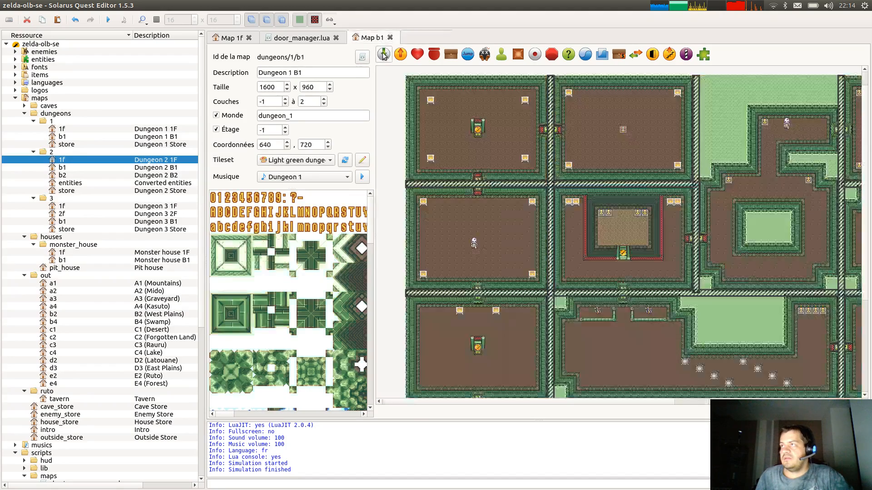
left_click(389, 37)
left_click(336, 37)
left_click(249, 37)
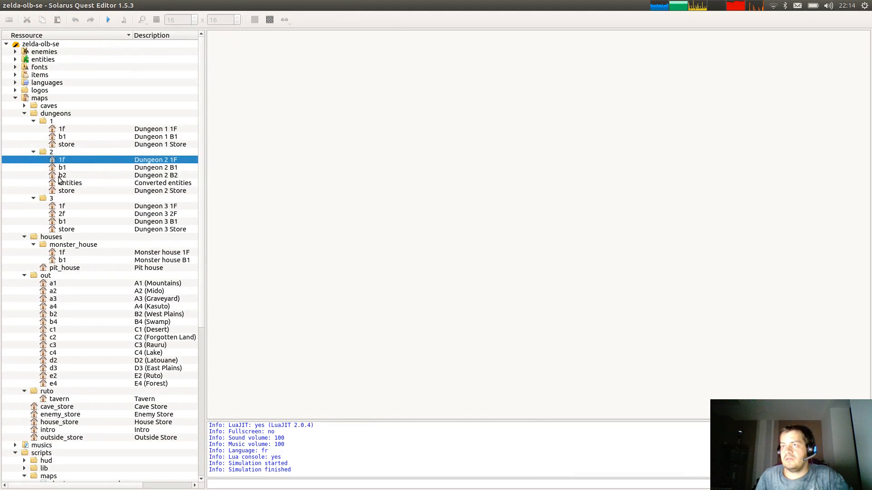
Open the Dungeon 2 B2 and Dungeon 2 B1 maps.
left_click(63, 176)
double_click(62, 176)
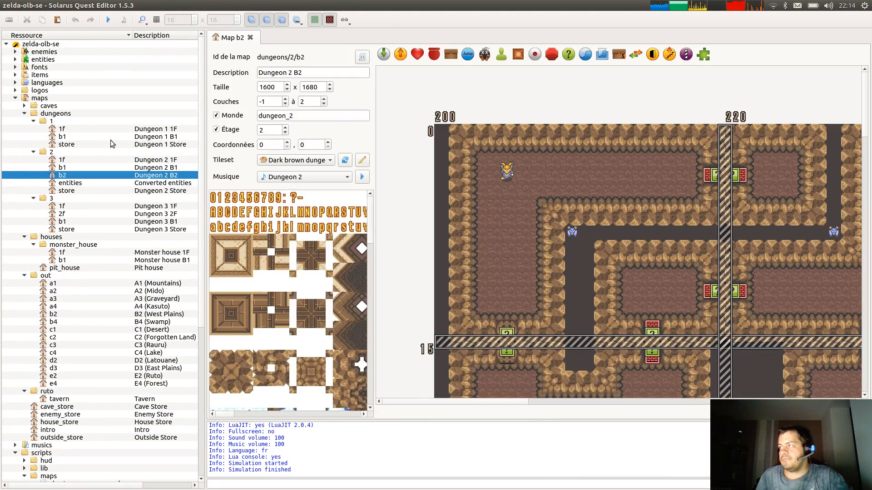
double_click(58, 168)
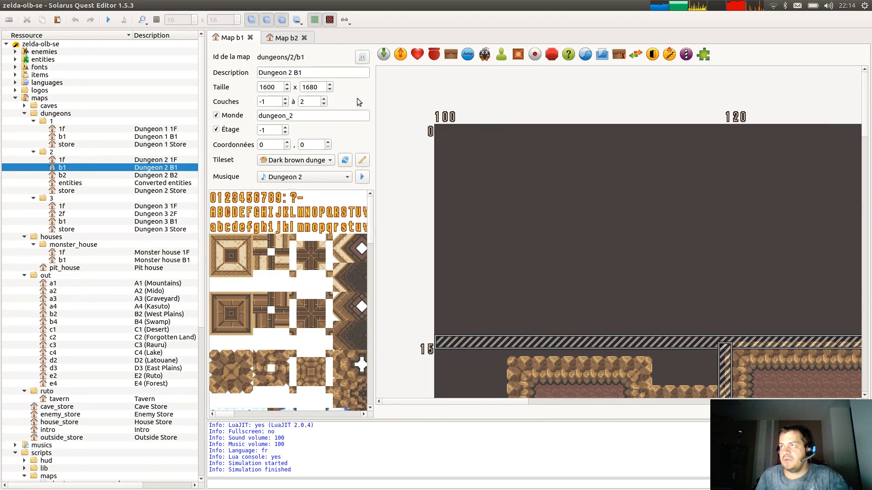
Rename the small-key door door_a_2, in the north wall of the large western room of Dungeon 2 B1, and save the map.
scroll(549, 257, "down", 3)
scroll(768, 285, "up", 2)
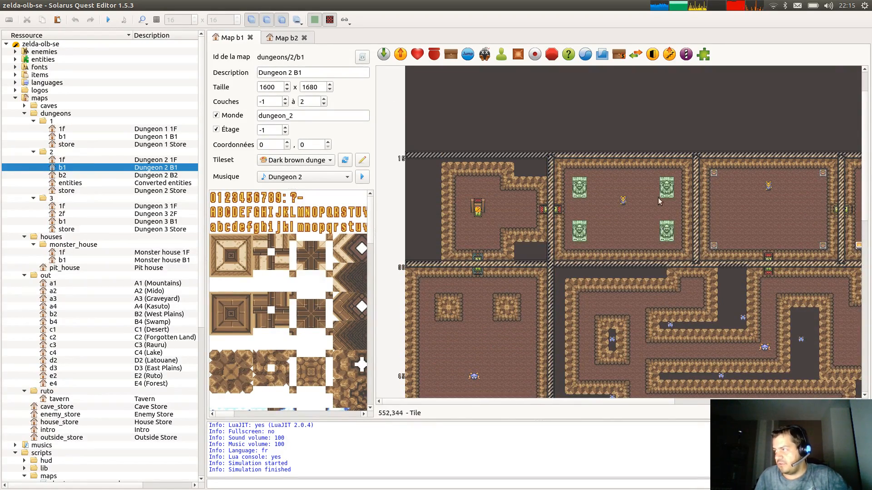
left_click(476, 273)
double_click(477, 274)
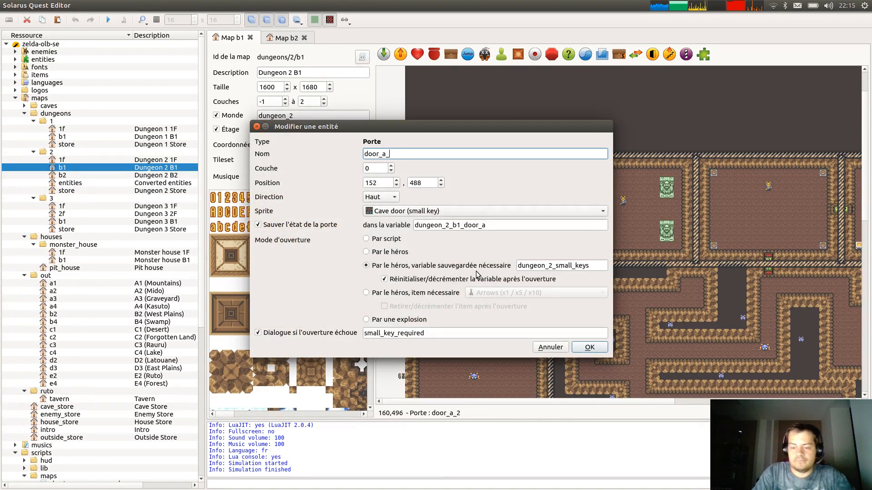
key("Return")
scroll(502, 265, "down", 3)
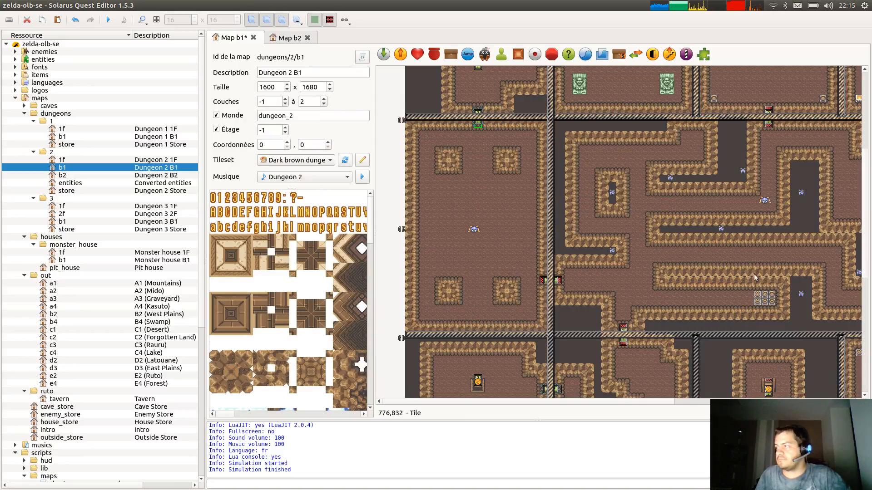
scroll(645, 243, "right", 3)
scroll(645, 243, "up", 1)
scroll(646, 243, "right", 2)
key("ctrl+s")
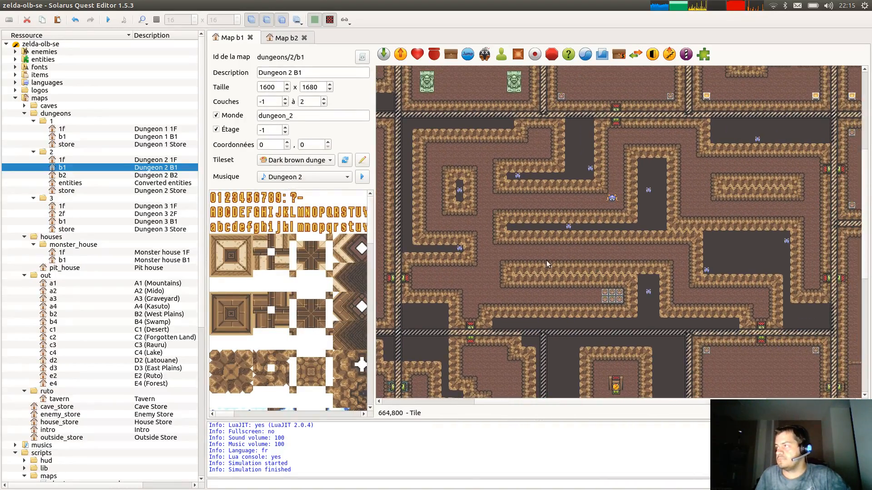
Rename the west-facing door at 968, 352 to auto_door_e_back and save the Dungeon 2 B1 map.
scroll(611, 324, "right", 1)
scroll(611, 324, "right", 1)
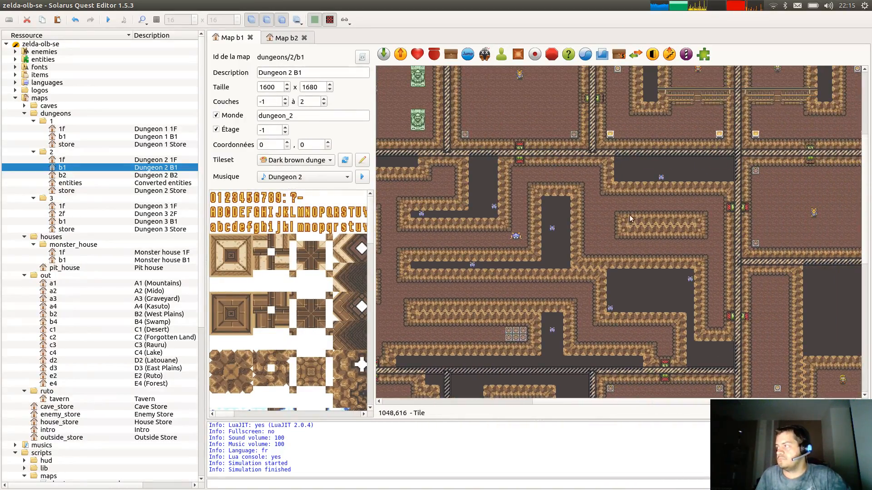
scroll(584, 194, "up", 2)
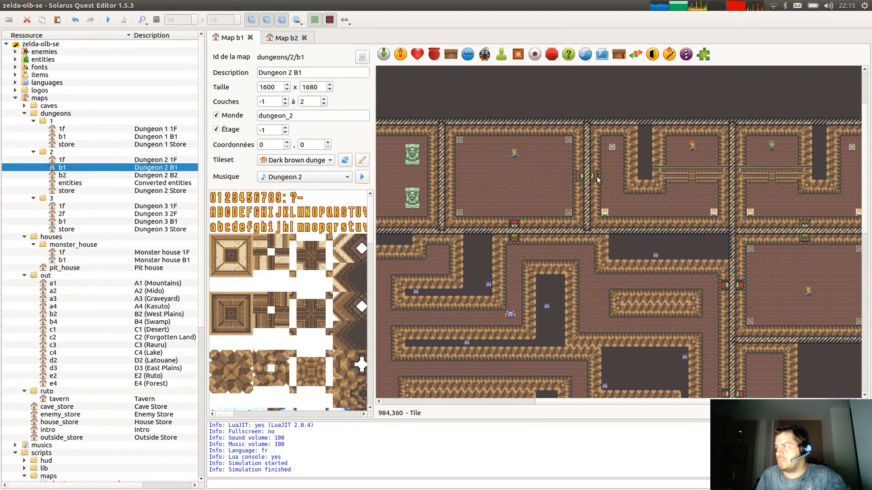
double_click(593, 177)
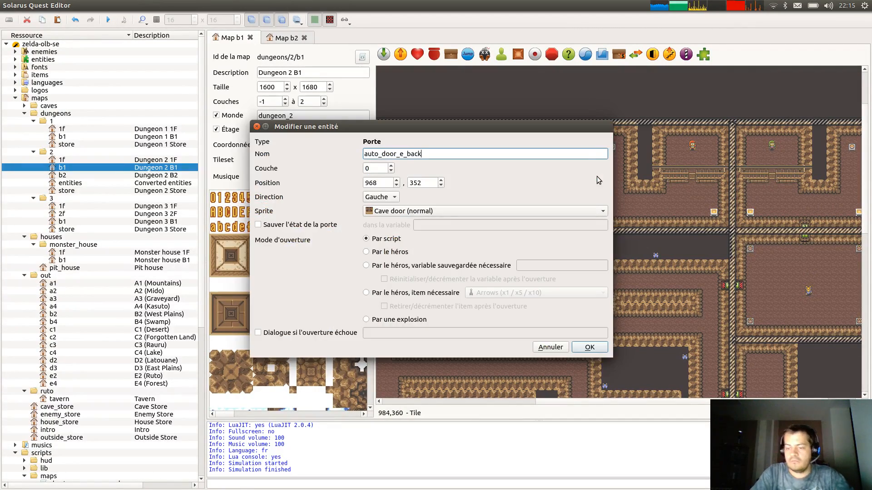
key("Return")
key("ctrl+s")
scroll(727, 195, "right", 2)
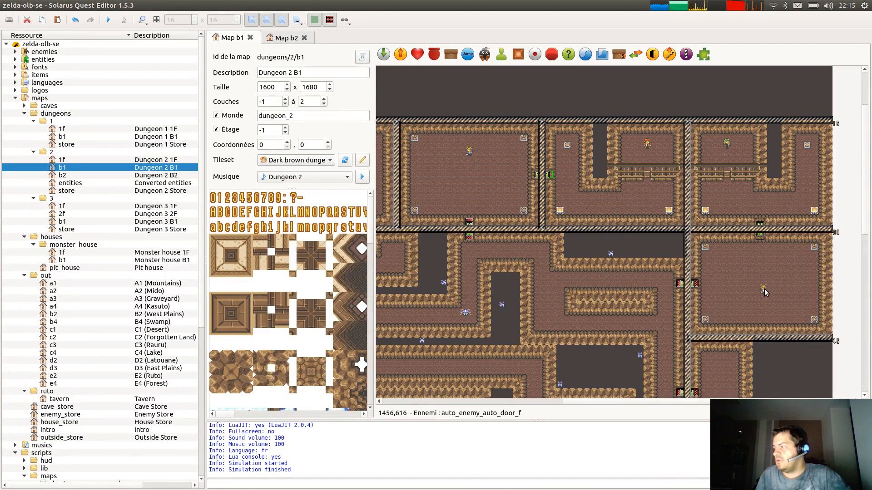
Add a suffix to the name of door auto_door_f at 1432, 456, rename its pair at 1432, 488 to auto_door_f, and save the map.
double_click(760, 222)
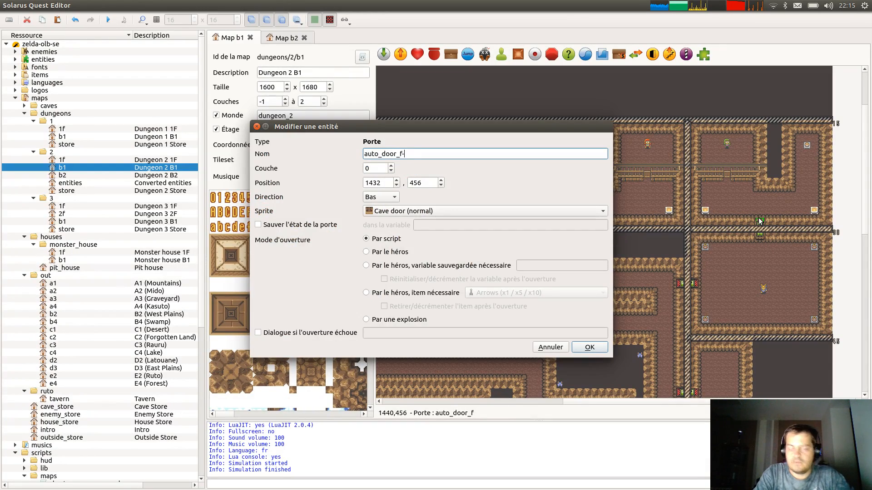
type("_1")
key("Return")
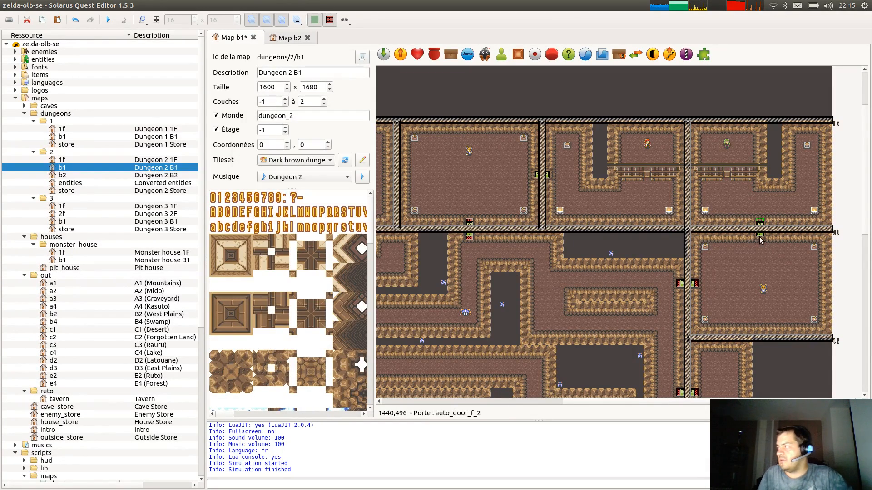
double_click(761, 241)
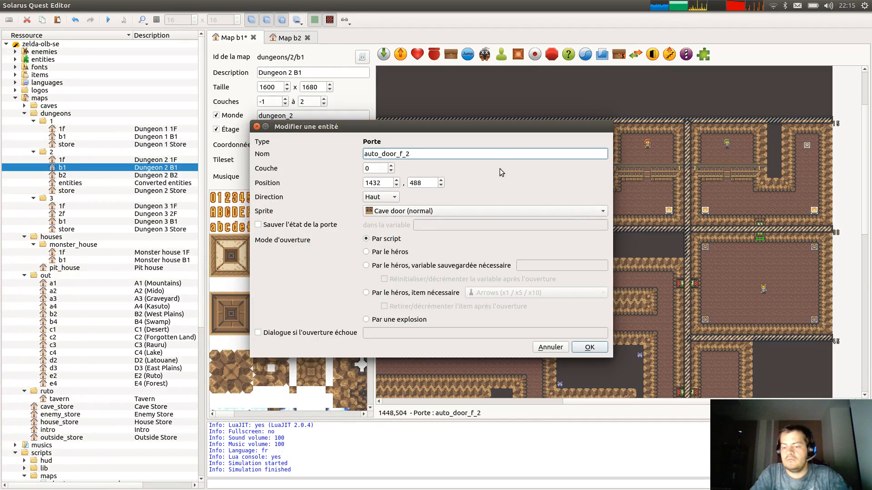
key("BackSpace")
key("BackSpace")
key("Return")
key("ctrl+s")
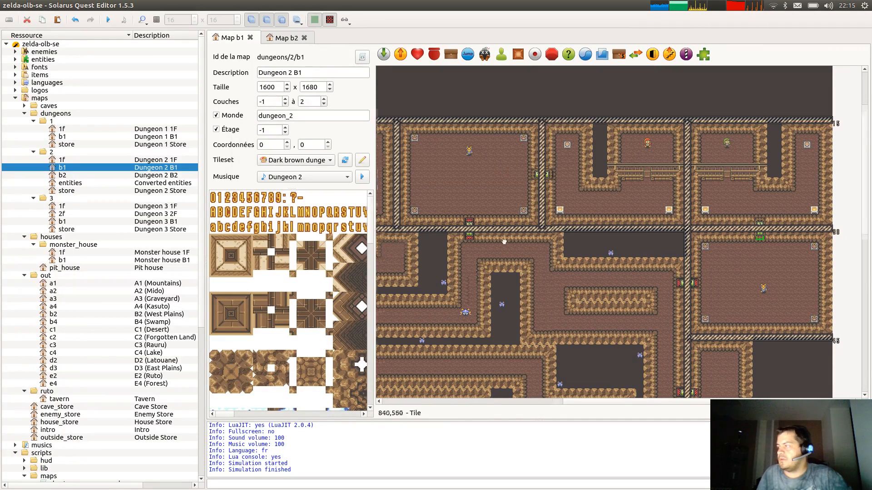
Rename the west-facing door at 1288, 1072 to auto_door_g_back.
scroll(713, 216, "up", 2, "ctrl")
scroll(713, 216, "right", 3)
scroll(713, 216, "down", 1)
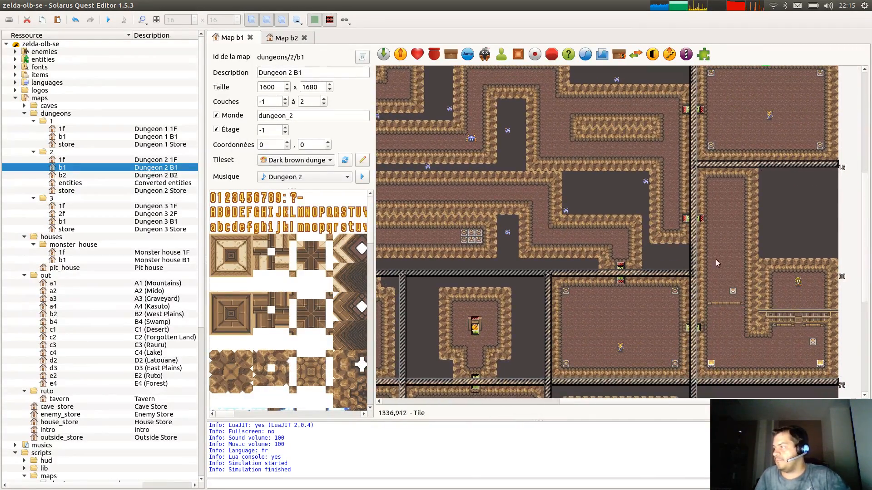
double_click(703, 330)
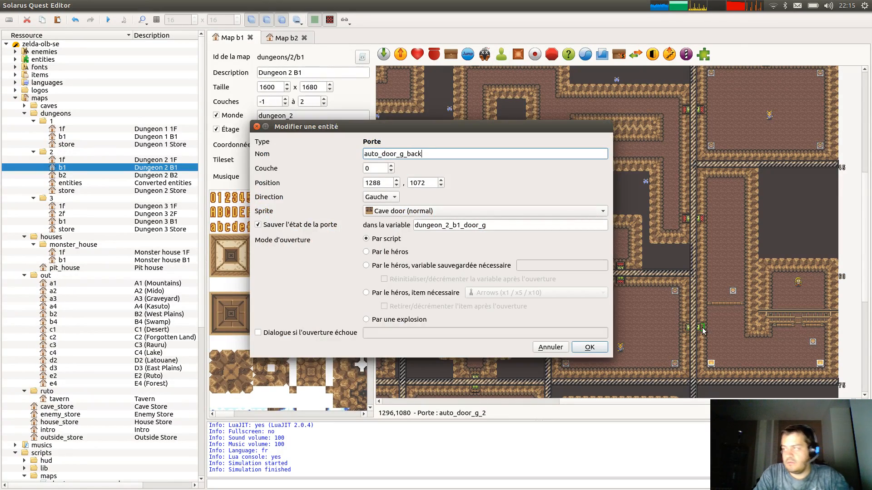
key("Return")
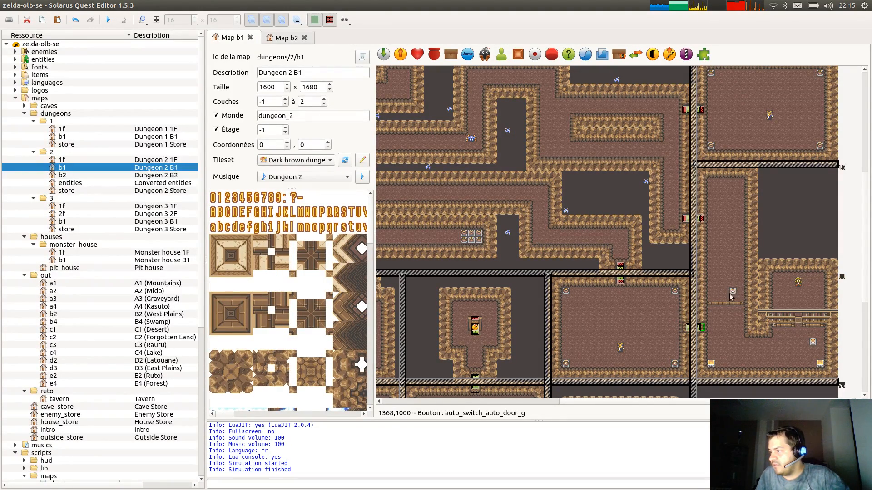
Rename the east-facing door at 1256, 1072 to auto_door_g_back and its pair at 1288, 1072 to auto_door_g, and save the map.
double_click(686, 328)
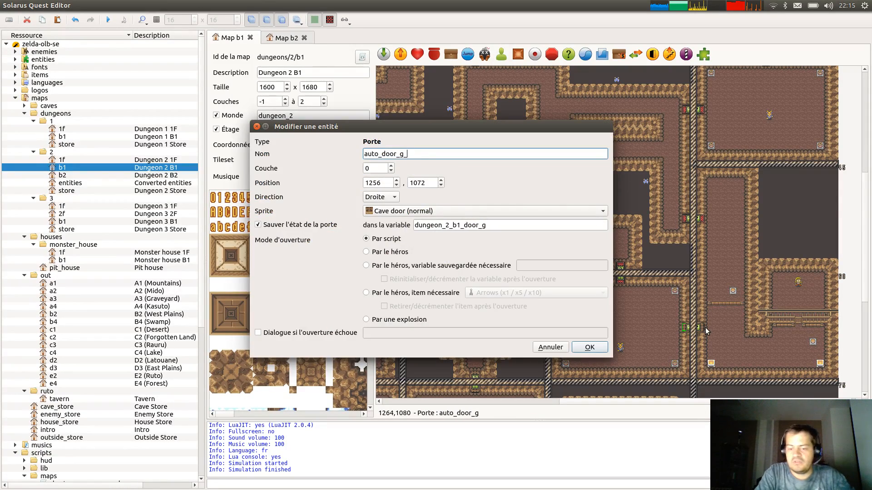
type("_back")
key("Return")
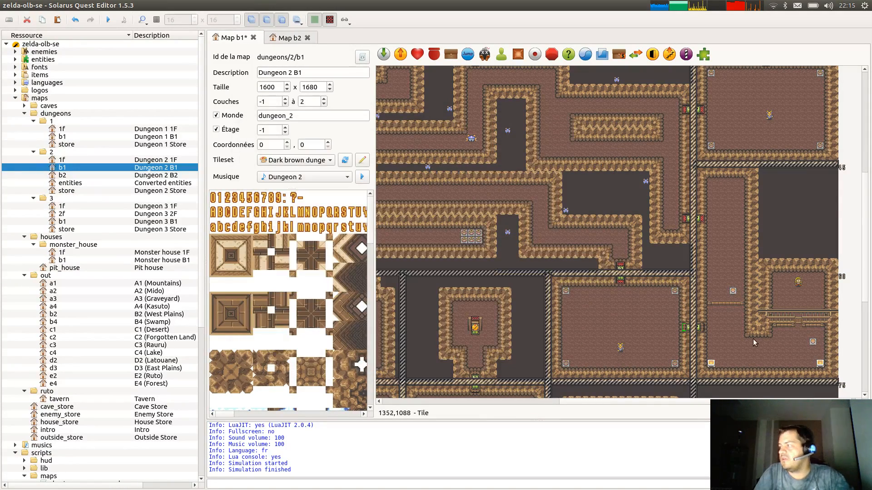
double_click(702, 329)
key("BackSpace")
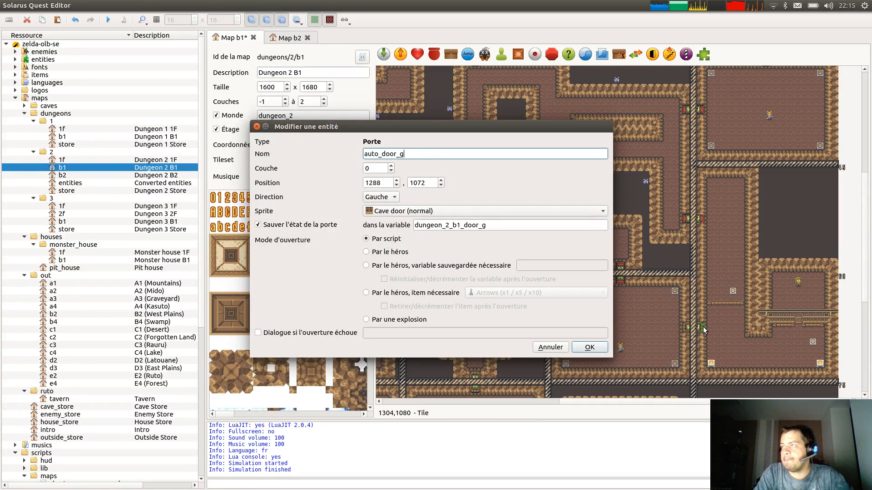
key("Return")
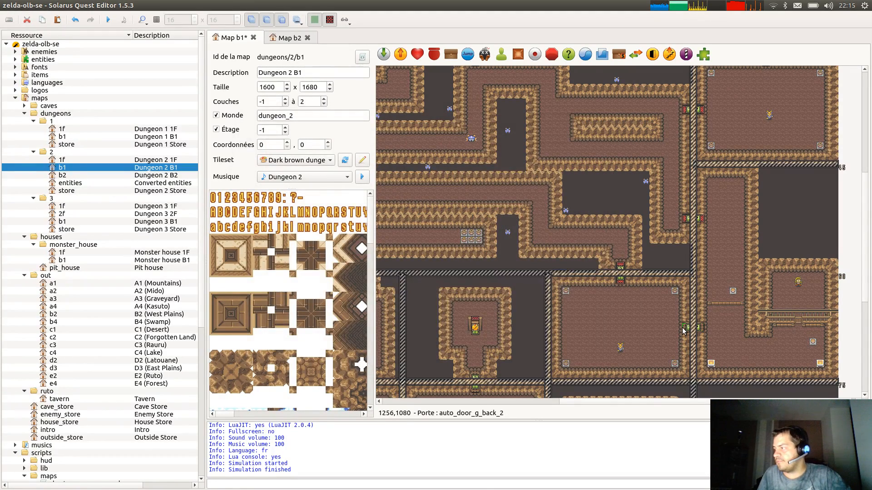
double_click(683, 330)
key("ctrl+s")
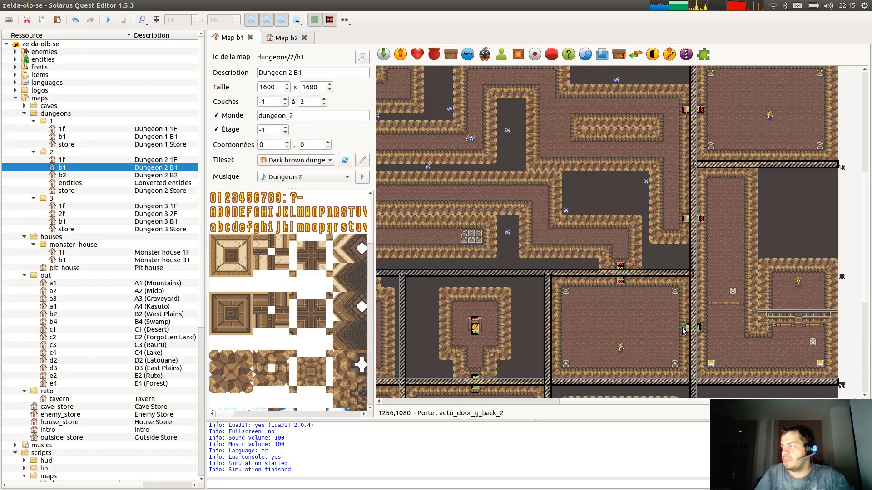
Rename the auto_door_h door pair in the north wall of the four-statue room and save the map.
scroll(749, 208, "down", 3)
scroll(750, 208, "right", 2)
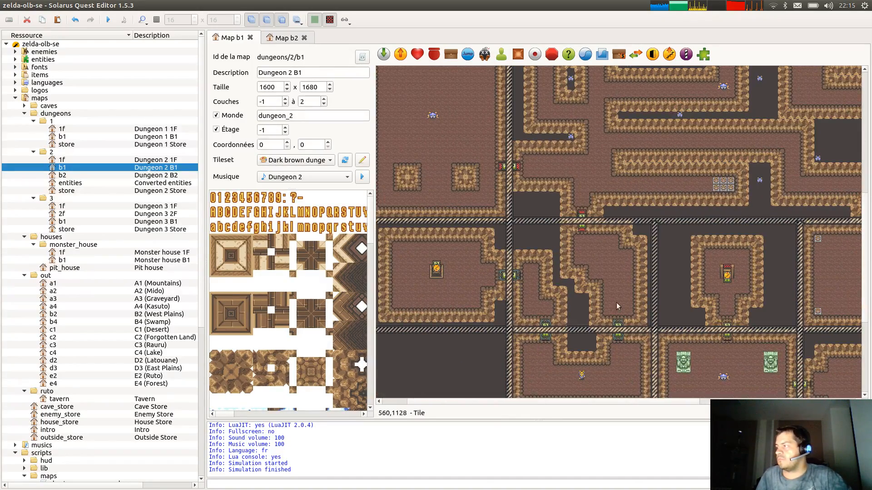
scroll(674, 245, "down", 3)
scroll(674, 246, "right", 2)
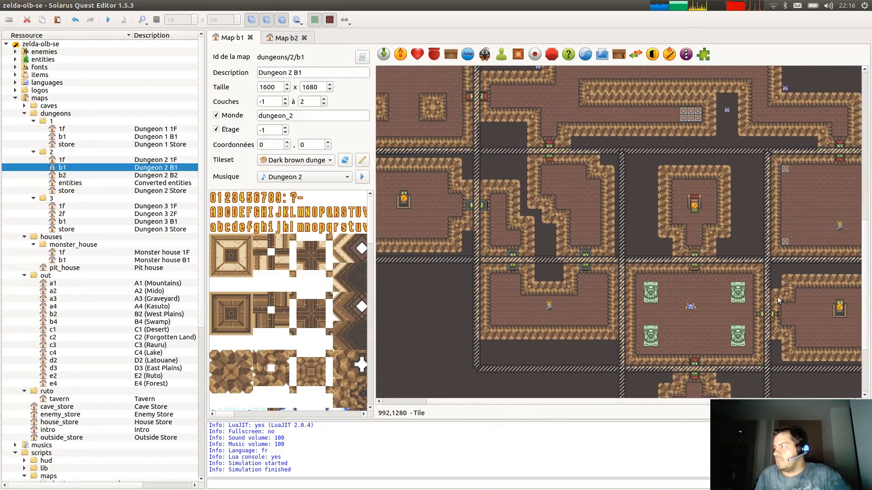
scroll(674, 245, "down", 4)
scroll(675, 245, "right", 4)
scroll(575, 161, "up", 3)
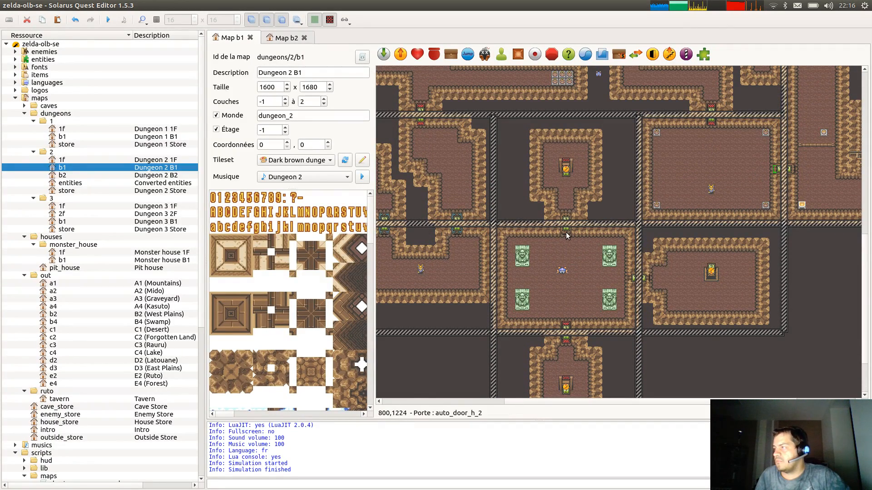
double_click(567, 219)
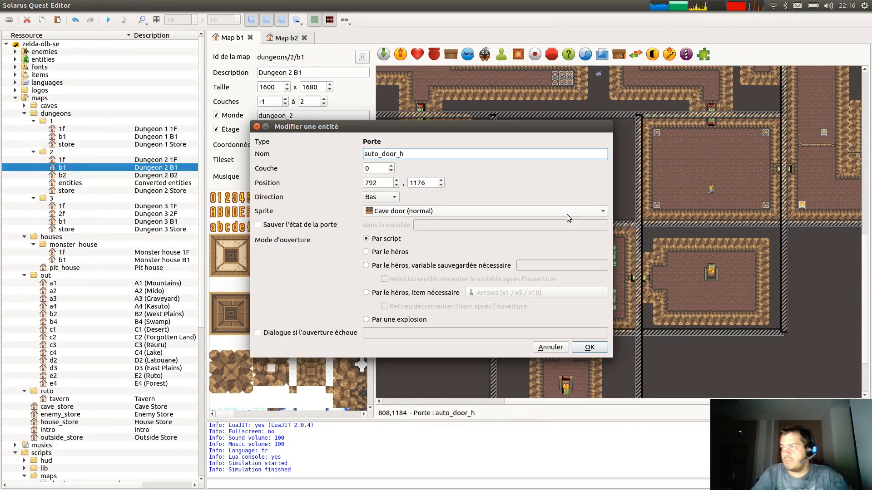
key("Return")
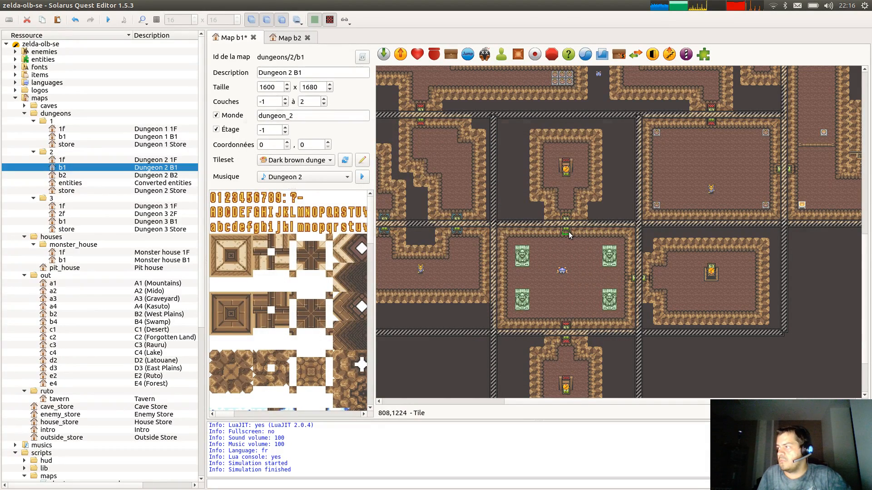
double_click(569, 231)
key("Escape")
key("ctrl+s")
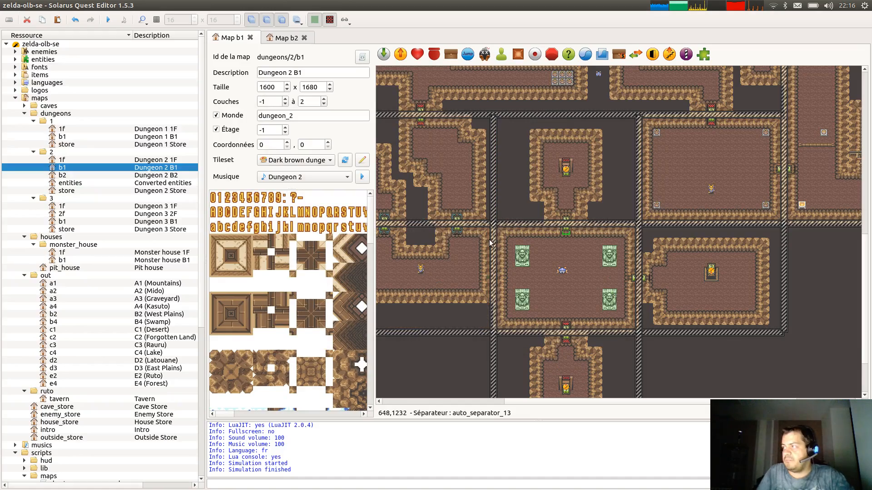
Rename the small-key door at 552, 1208 to door_b_back.
scroll(563, 234, "left", 5)
scroll(559, 234, "up", 1)
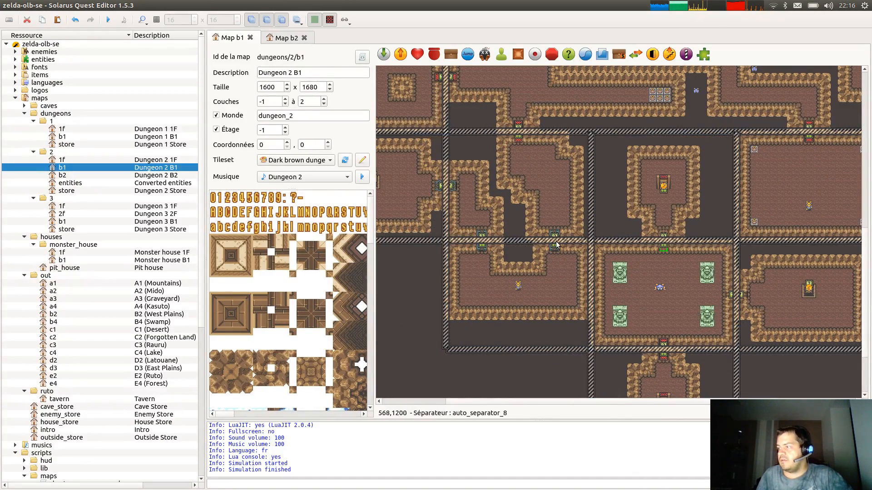
double_click(554, 250)
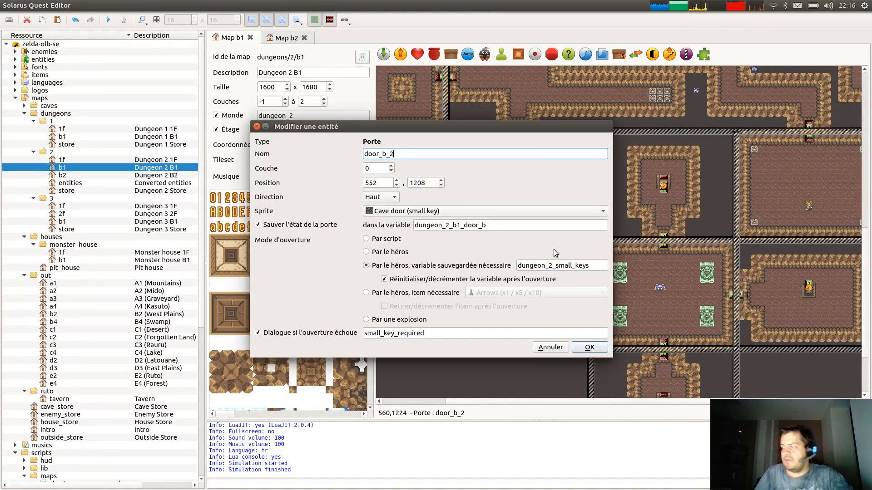
key("BackSpace")
type("back")
key("Return")
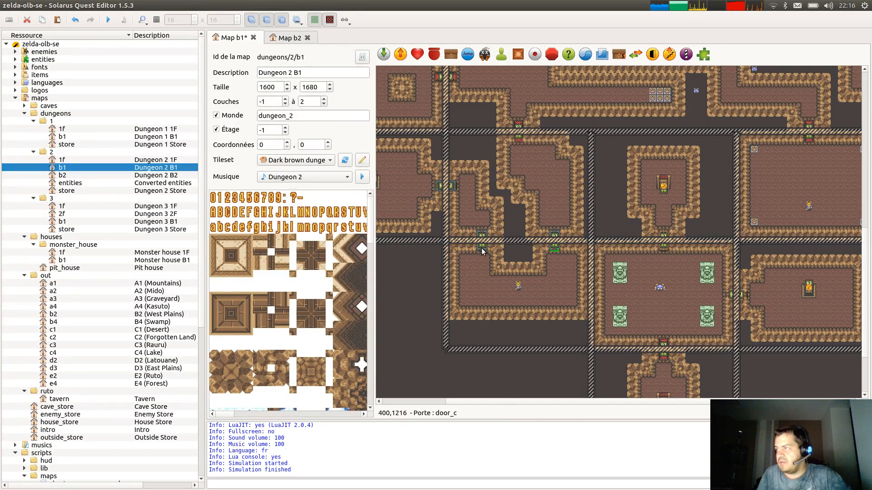
Rename the small-key door door_c_2 at 392, 1176 and the door in the western chest room's east wall, and save the map.
double_click(483, 234)
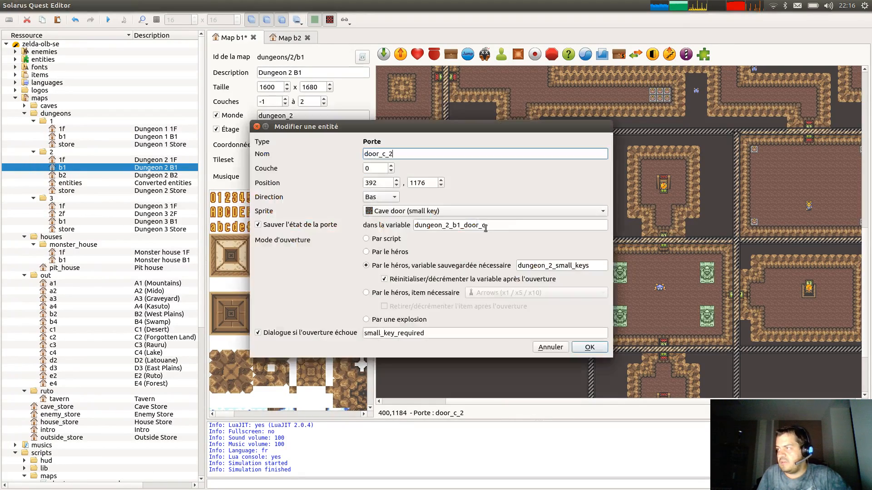
key("Return")
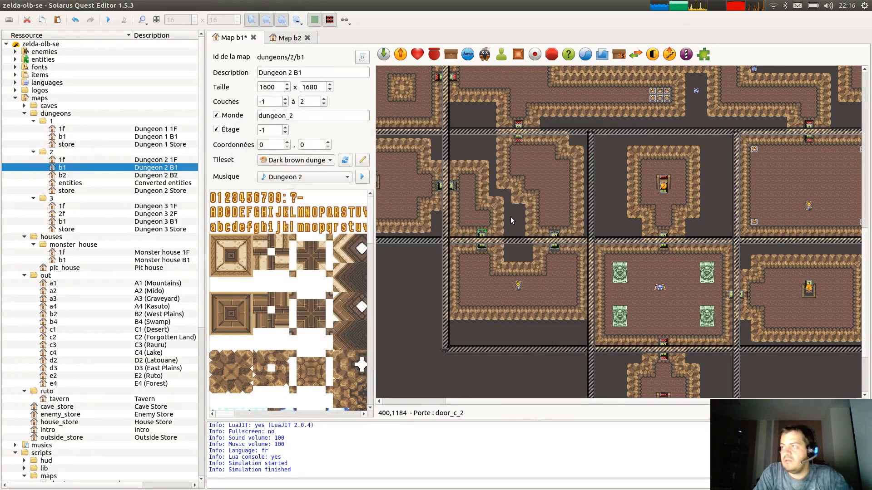
double_click(439, 187)
key("BackSpace")
key("Return")
key("ctrl+s")
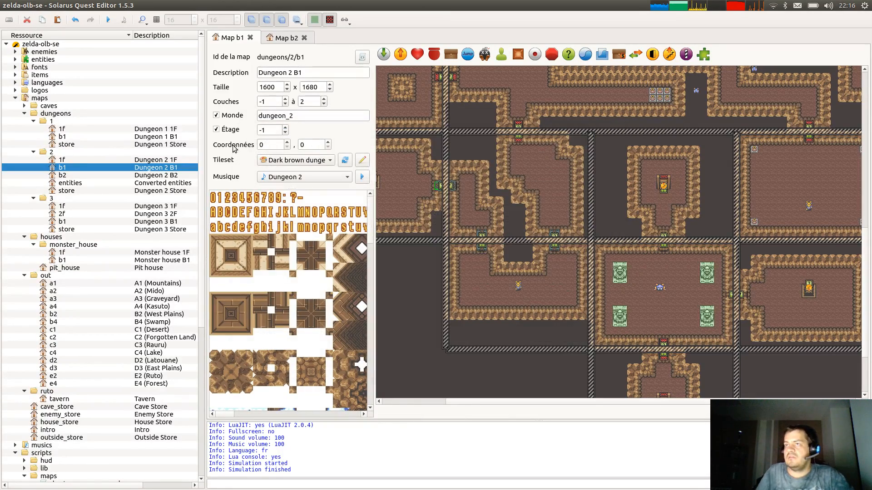
In the Dungeon 2 B2 map, rename the door at 72, 216 to auto_door_b_back, rename its pair auto_door_b_2, and save the map.
double_click(62, 176)
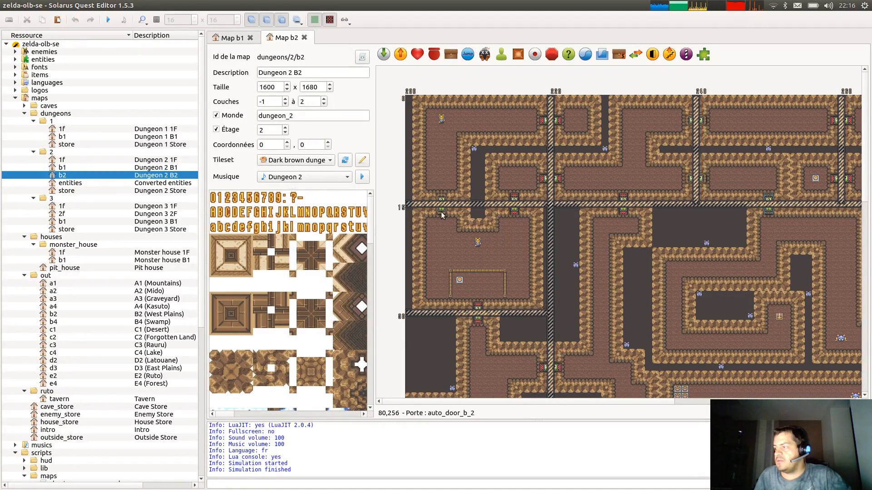
double_click(442, 197)
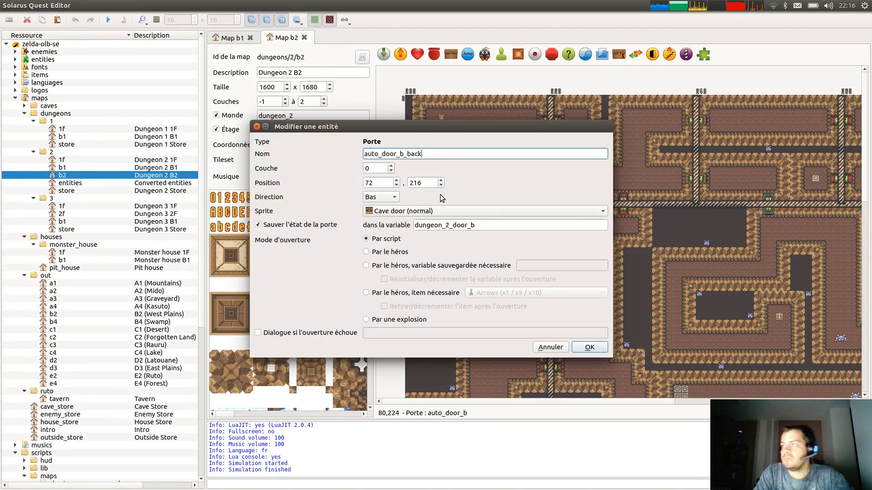
key("Return")
double_click(445, 217)
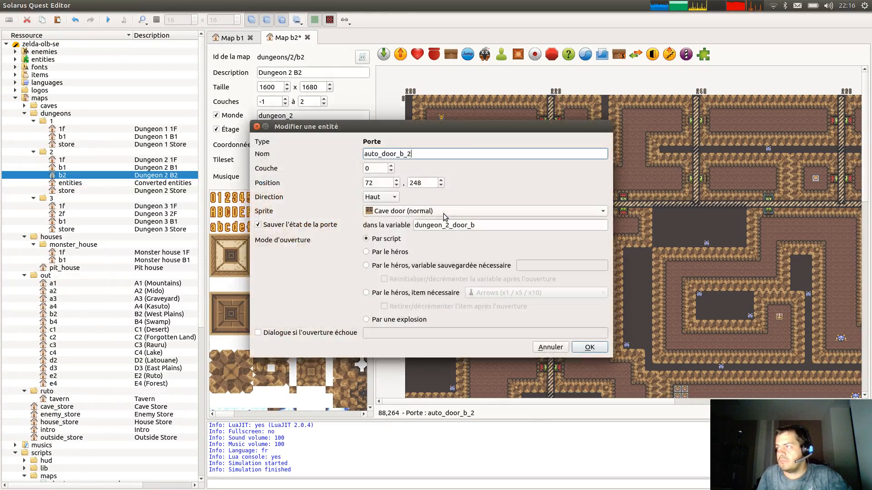
key("Return")
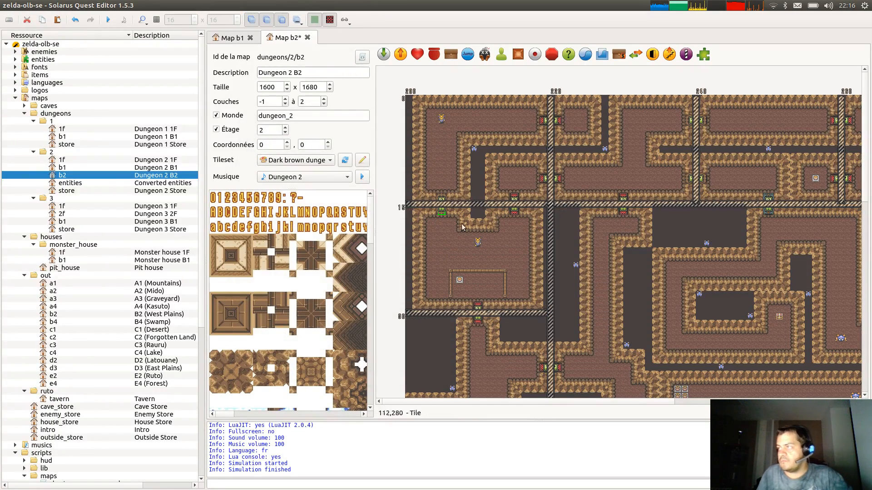
key("ctrl+s")
Rename the west-facing door at 648, 48 in Dungeon 2 B2 to auto_door_c_back.
scroll(592, 231, "right", 5)
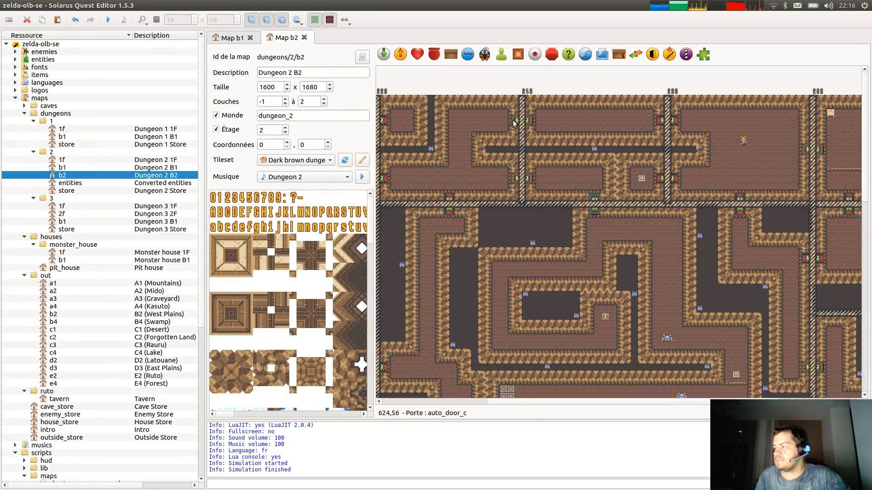
double_click(532, 121)
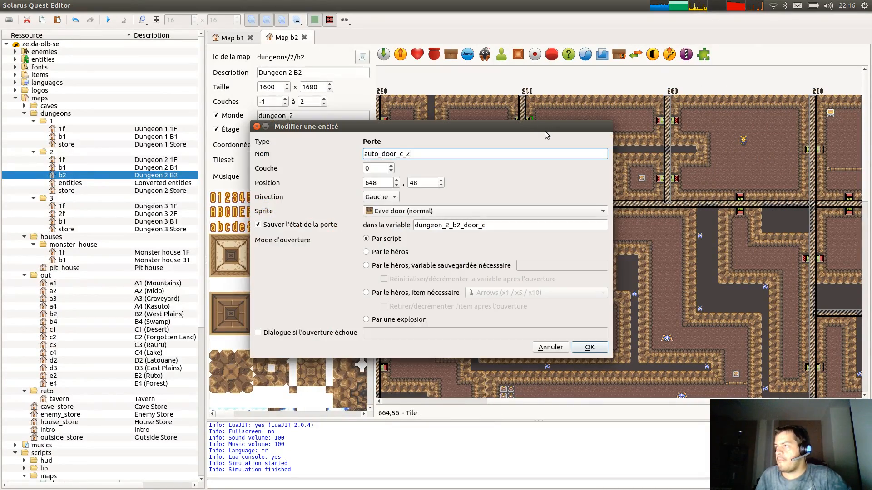
type("back")
key("Return")
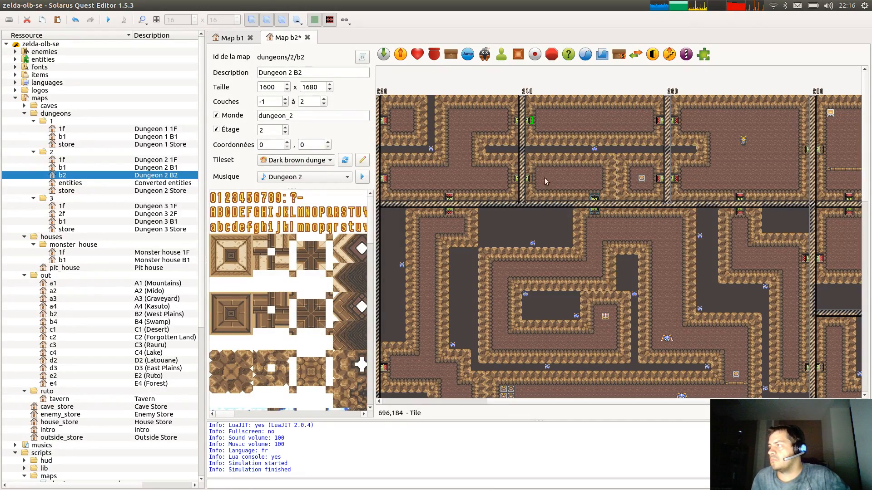
Rename door auto_door_d_2 at 648, 176 and rename its east-facing pair at 616, 176 to auto_door_d_back.
double_click(532, 180)
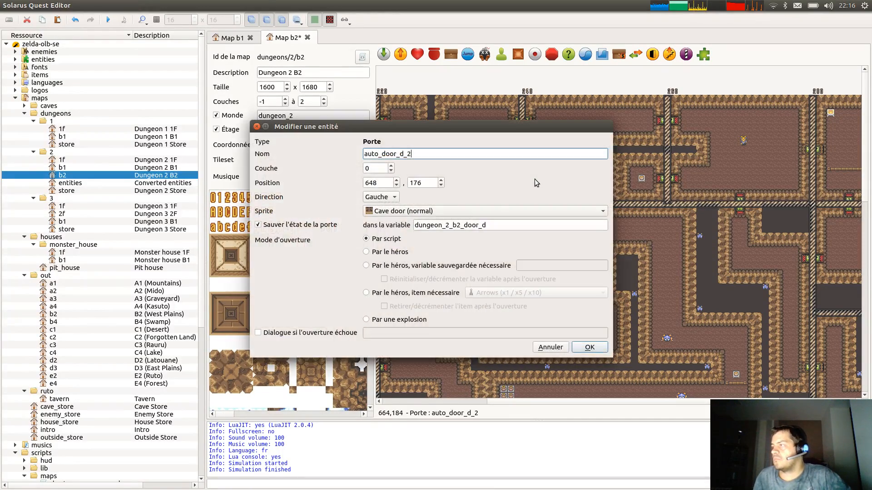
key("Return")
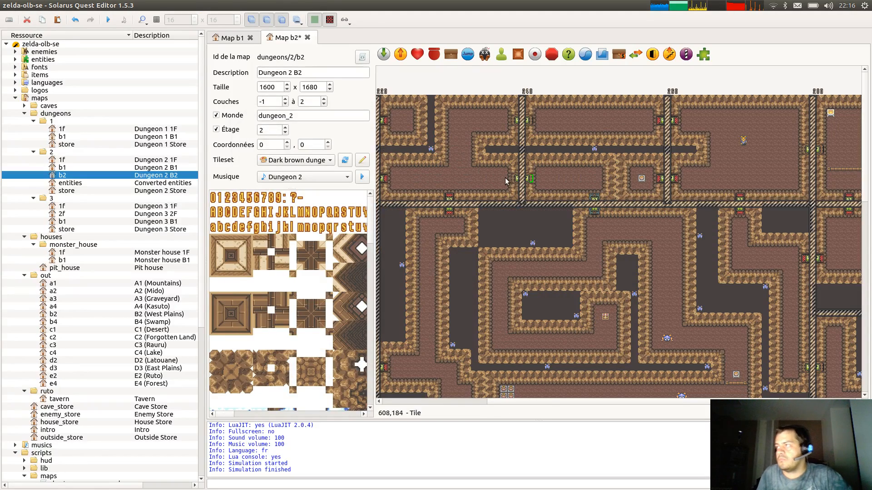
double_click(514, 180)
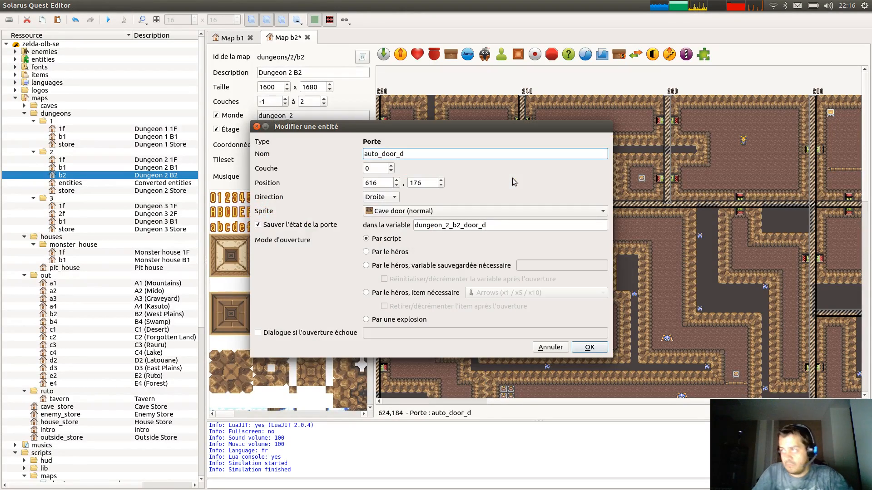
type("_back")
key("Return")
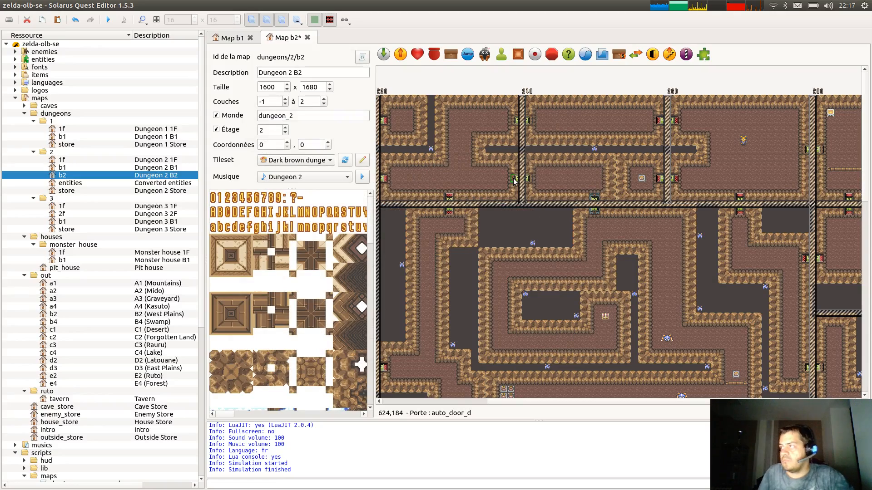
Rename the west-facing door auto_door_d_2 at 648, 176 to auto_door_d and save the map.
double_click(531, 181)
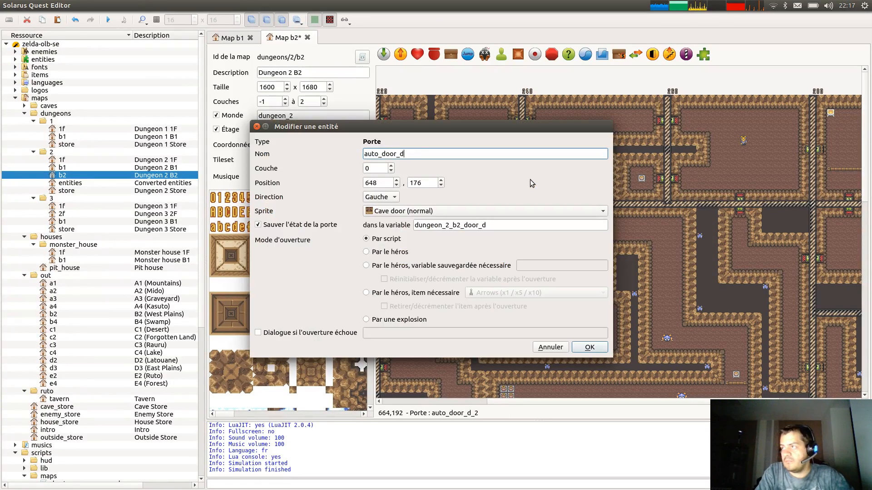
key("Return")
key("ctrl+s")
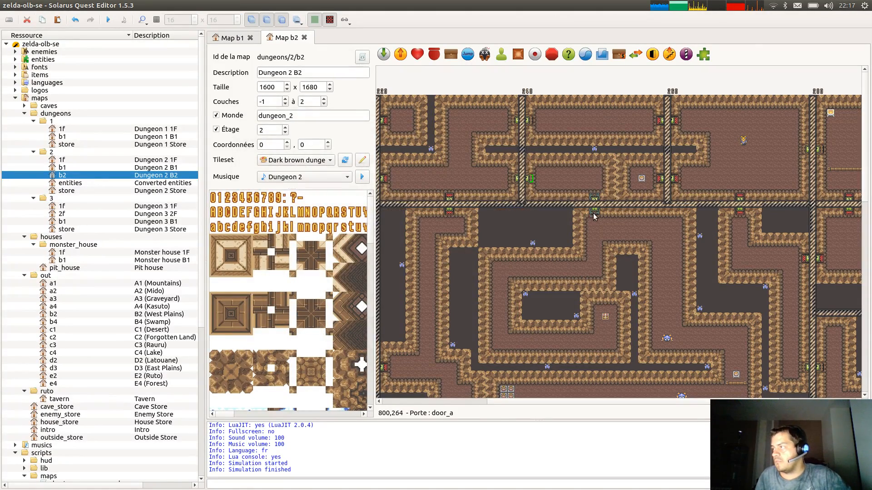
Inspect the properties of the small-key door door_a_2 at 792, 216, checking its name.
double_click(593, 198)
key("Return")
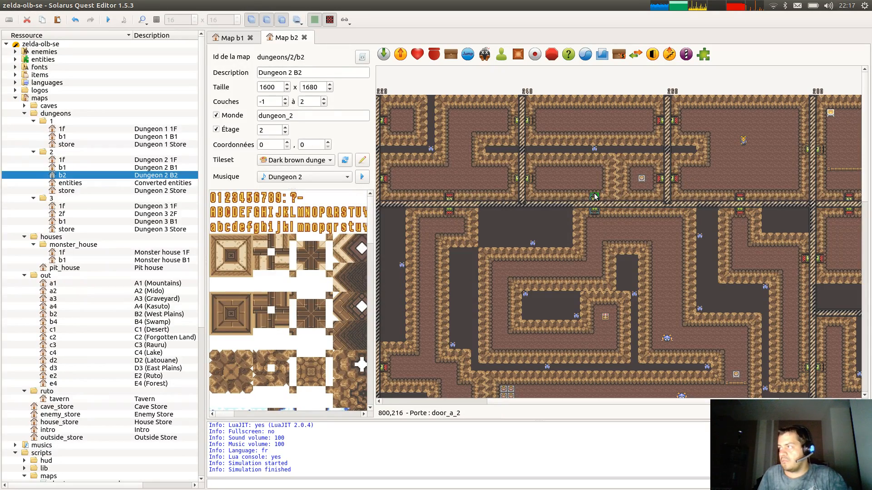
double_click(594, 196)
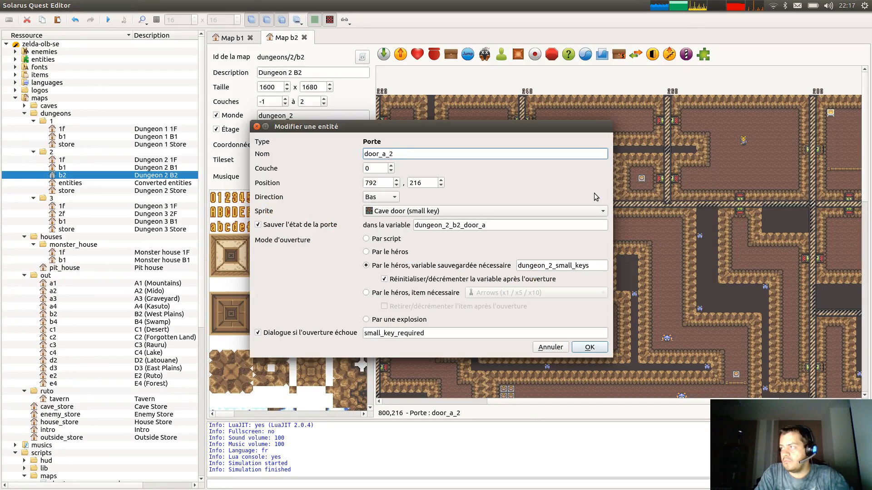
key("Return")
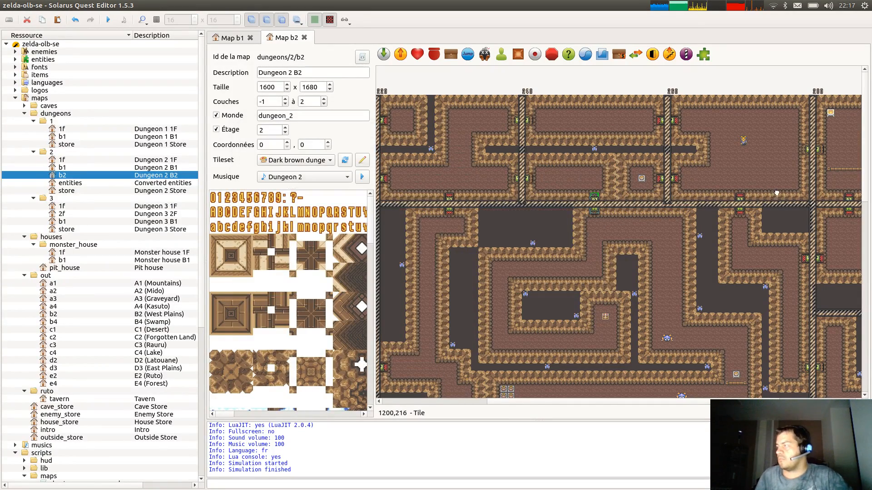
Rename the east-facing door auto_door_e at 1256, 112 and its west-facing pair auto_door_e_2, and save the map.
scroll(698, 167, "right", 3)
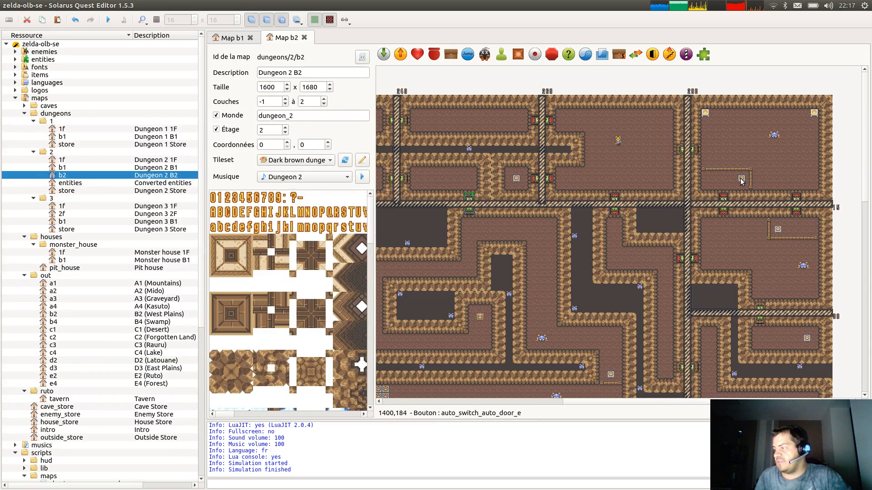
double_click(678, 152)
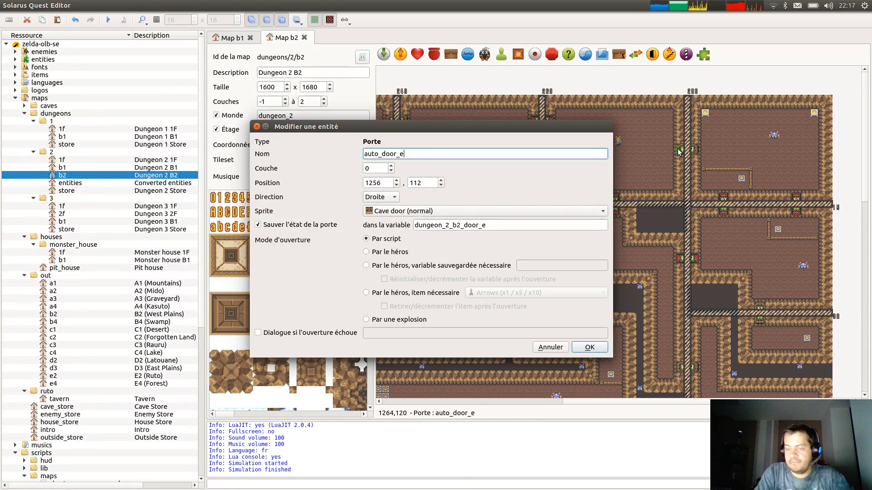
key("Return")
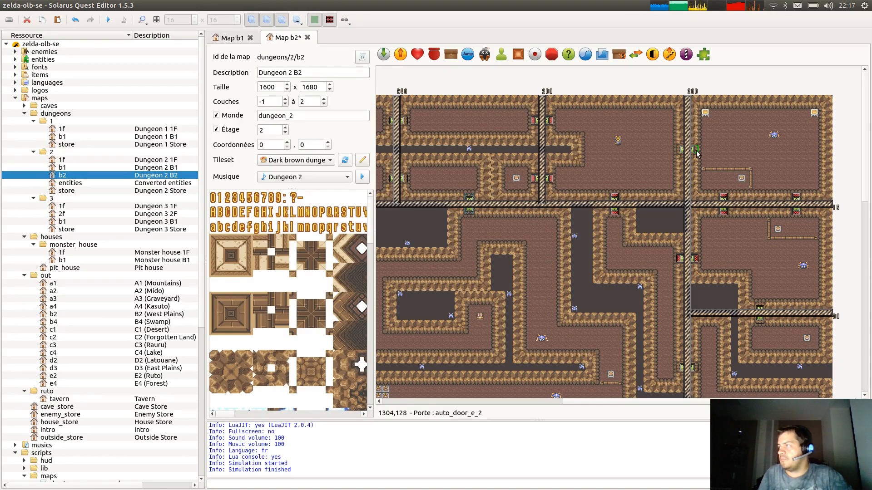
double_click(697, 152)
key("Return")
key("ctrl+s")
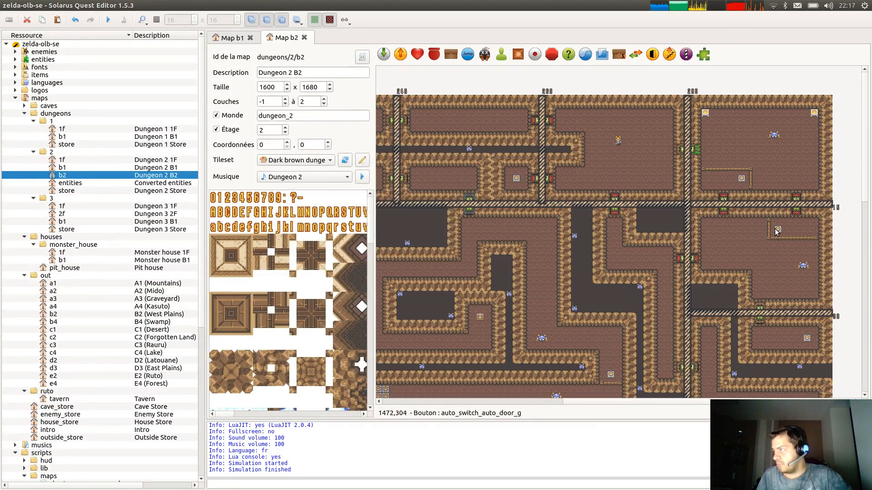
Rename the north-facing door auto_door_g_2 at 1432, 488 to auto_door_g_back.
double_click(761, 323)
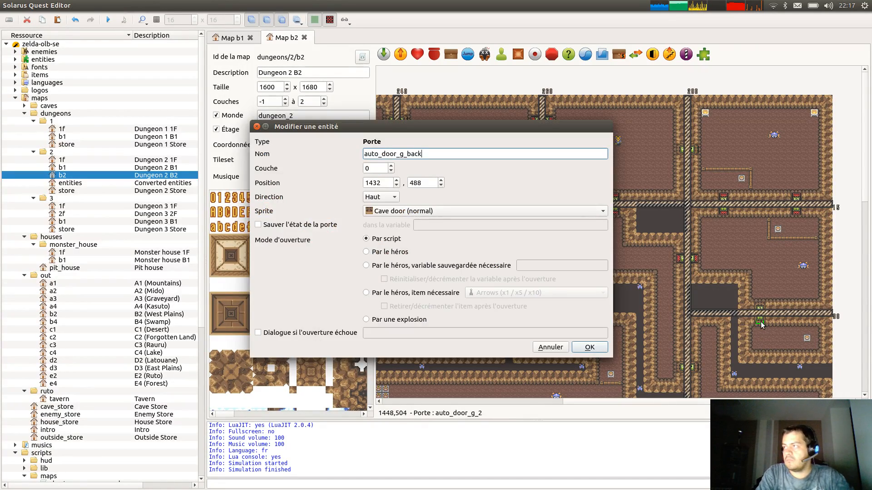
key("Return")
Rename the east-facing door auto_door_f at 1256, 592 and its pair auto_door_f_2 at 1288, 592, and save the map.
scroll(707, 279, "down", 3)
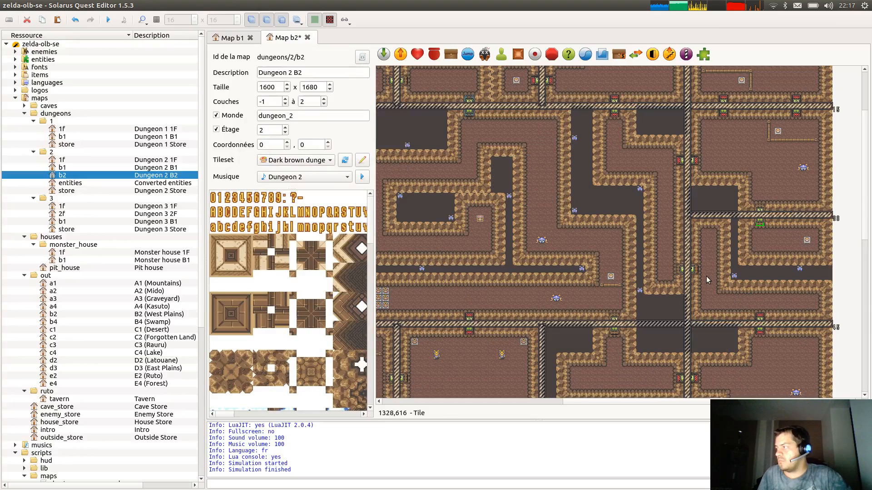
double_click(677, 272)
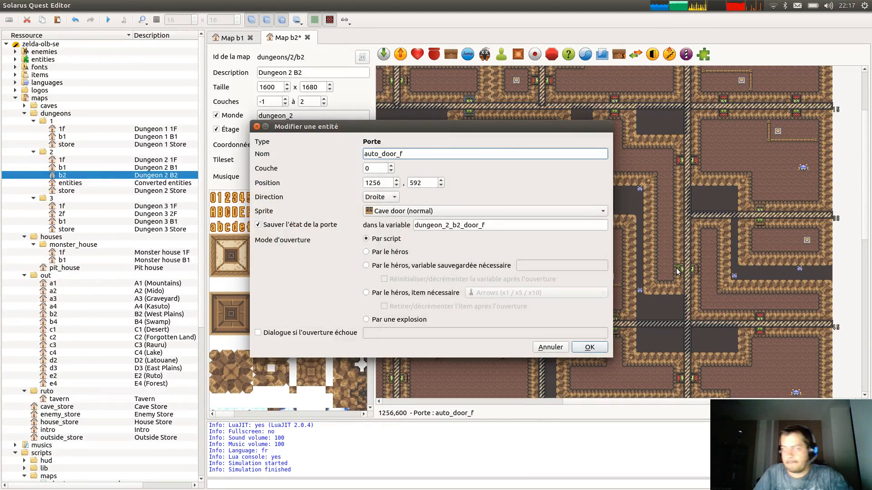
key("Return")
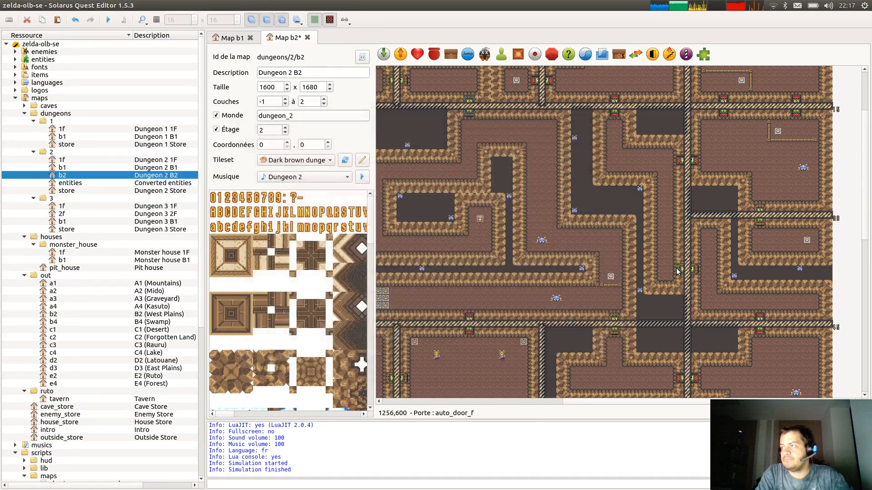
double_click(695, 271)
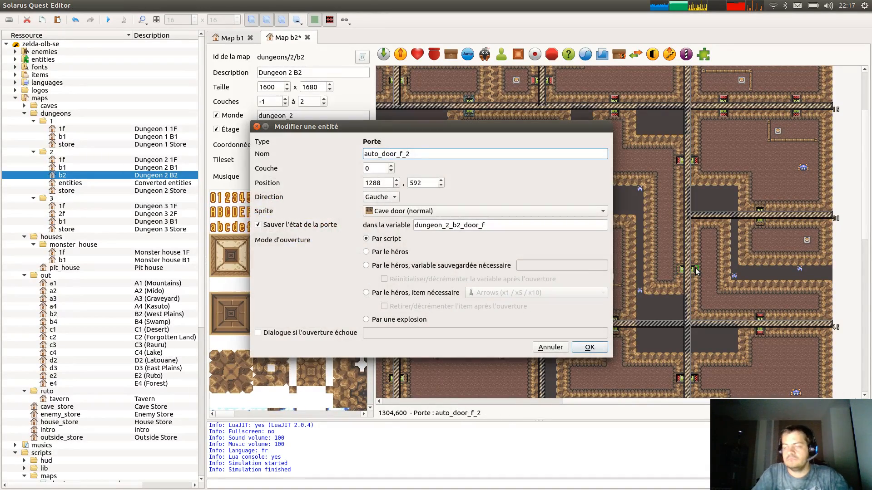
key("Return")
key("ctrl+s")
Rename the north-facing door auto_door_h_2 at 1112, 728 to auto_door_h_back and save the map.
scroll(748, 209, "down", 2)
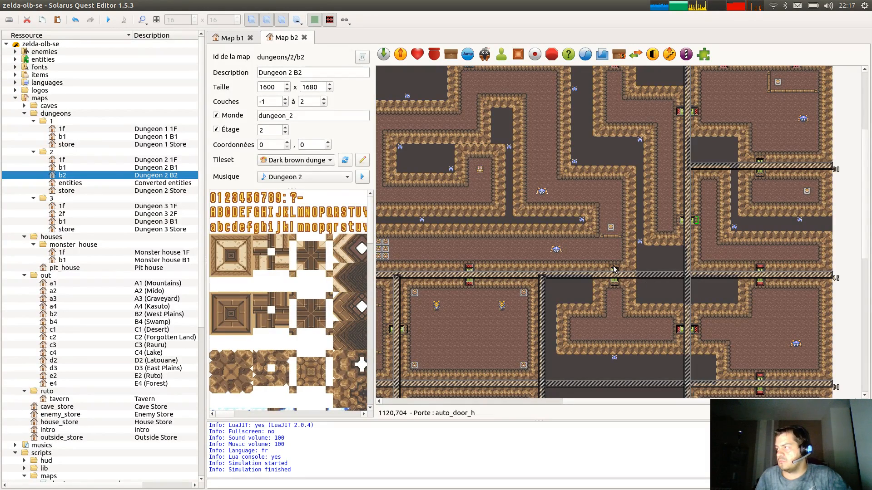
double_click(614, 283)
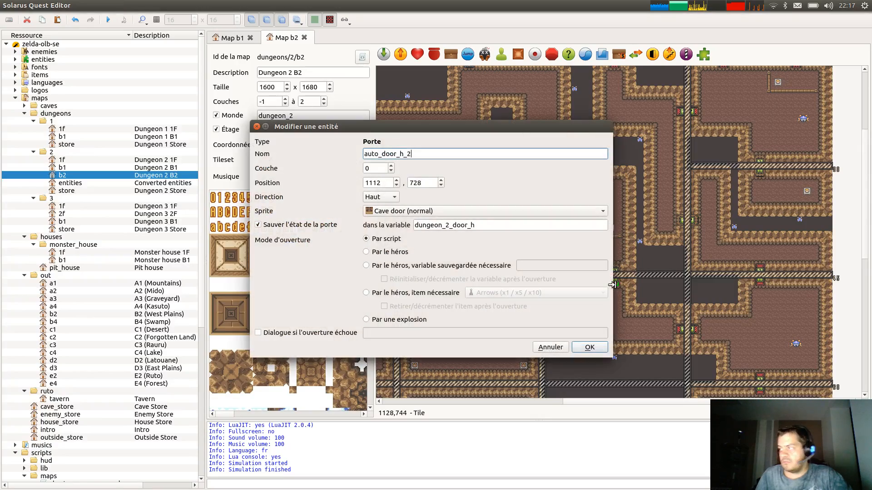
key("BackSpace")
type("back")
key("Return")
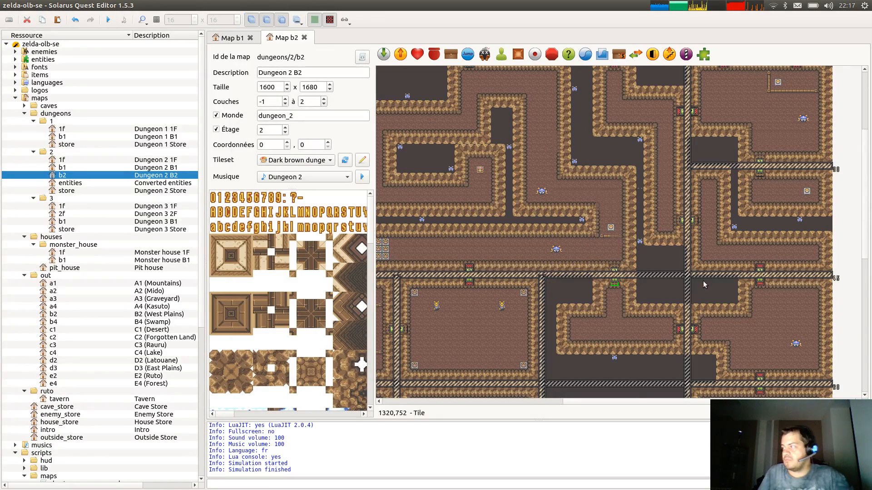
Rename the east-facing door auto_door_l at 616, 1488, near the map's south edge, to auto_door_l_2.
scroll(736, 225, "down", 4)
scroll(737, 226, "up", 1)
scroll(736, 225, "down", 1)
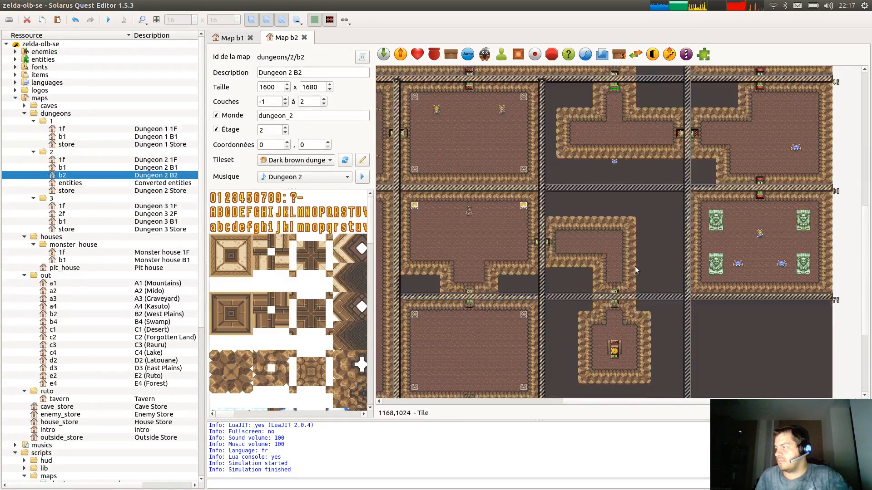
middle_click_drag(517, 316, 620, 288)
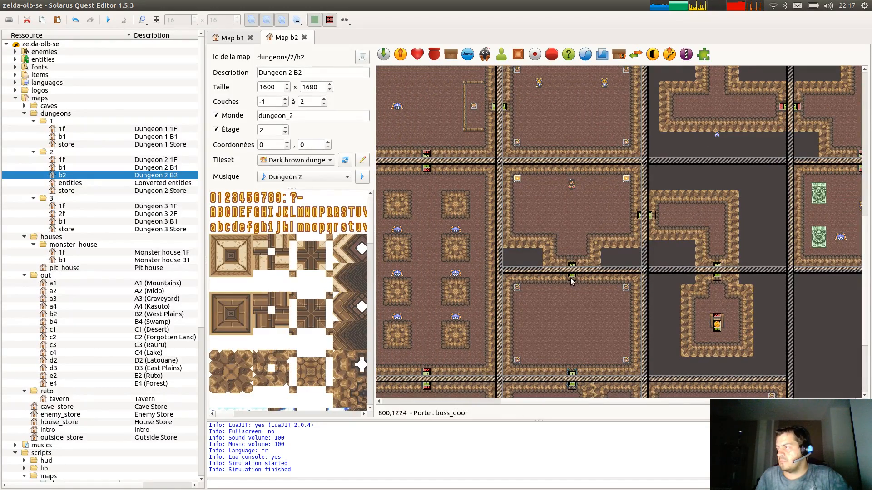
scroll(572, 282, "down", 3)
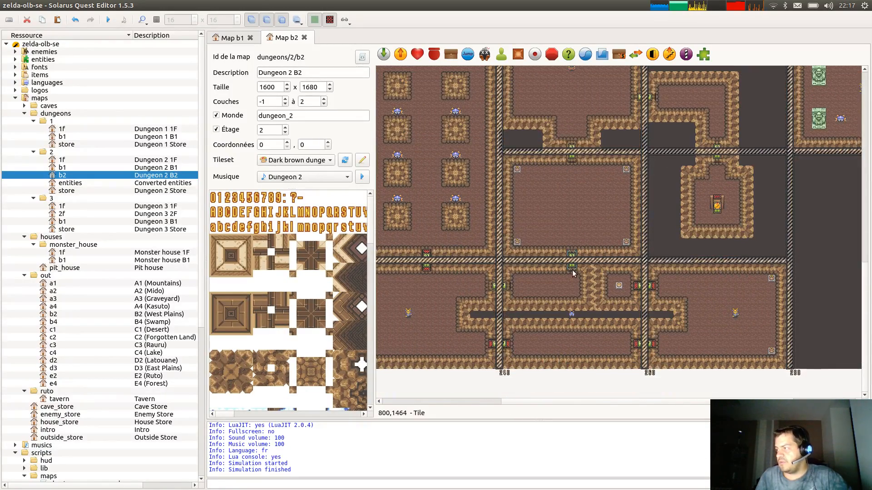
double_click(490, 288)
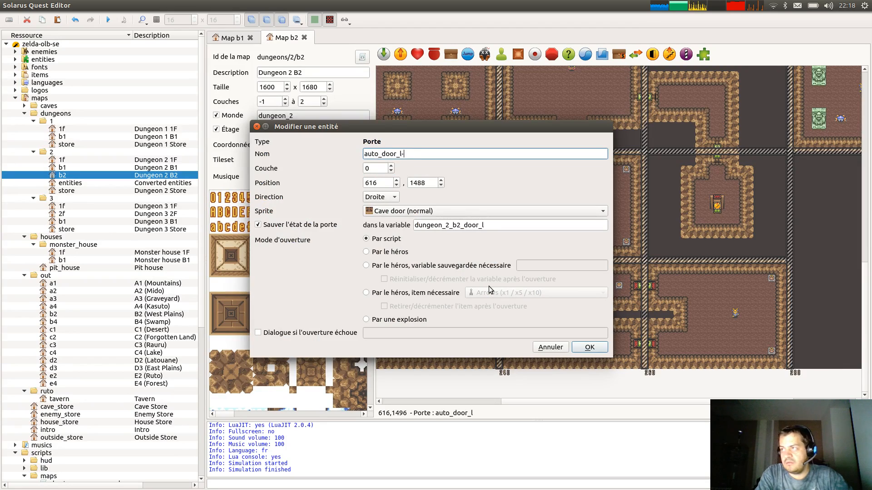
type("_2")
key("Return")
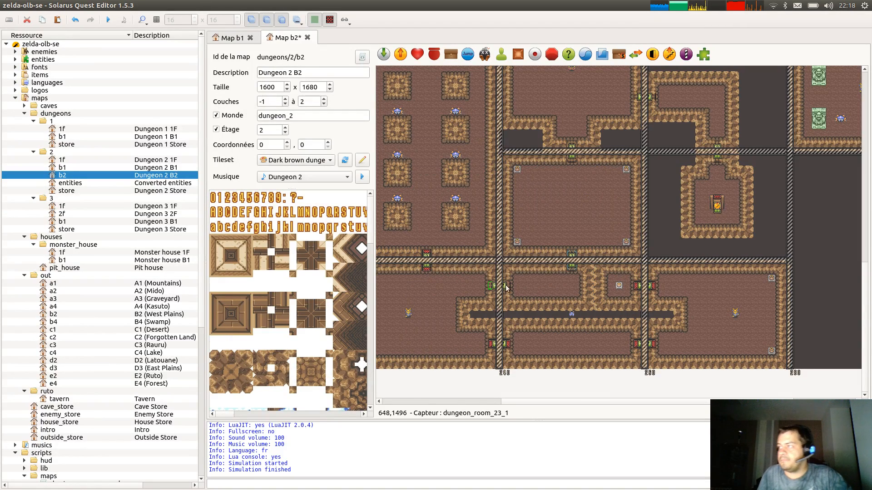
Rename the west-facing door at 648, 1488 to auto_door_l_back and save the map.
double_click(505, 287)
key("BackSpace")
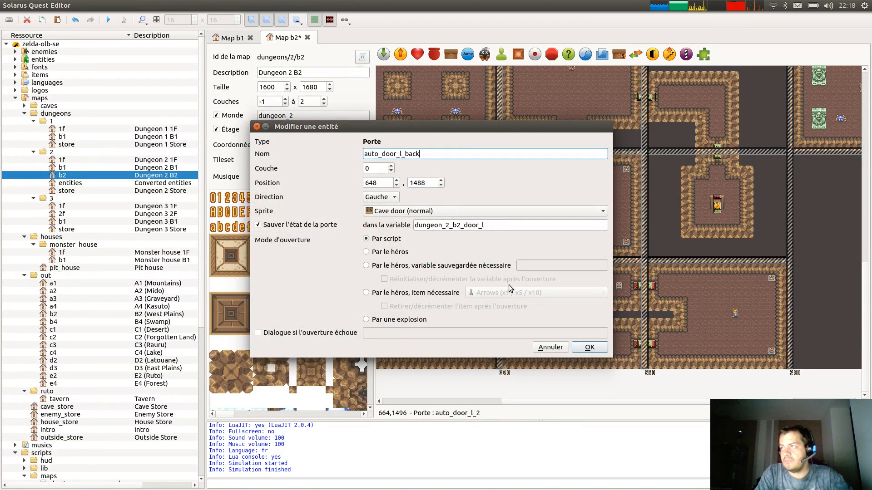
key("Return")
key("ctrl+s")
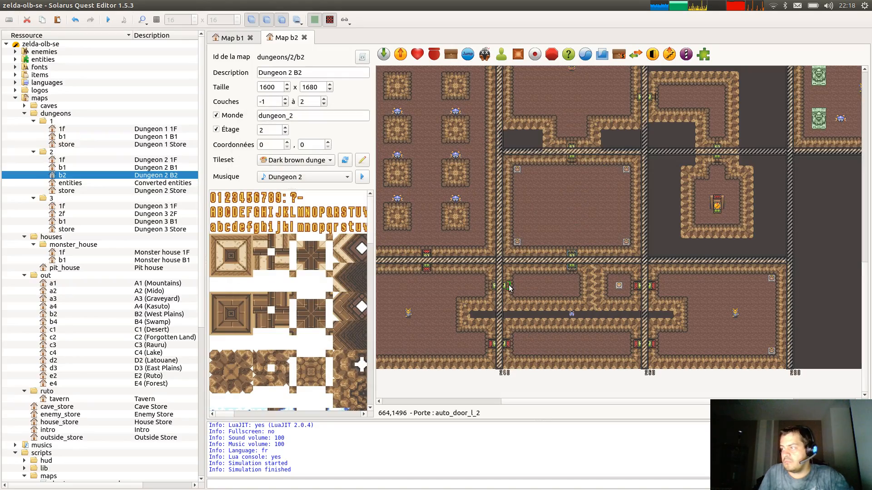
Rename the east-facing door auto_door_k at 616, 832 and its west-facing pair auto_door_k_2 at 648, 832.
middle_click_drag(465, 313, 637, 331)
scroll(637, 330, "up", 2)
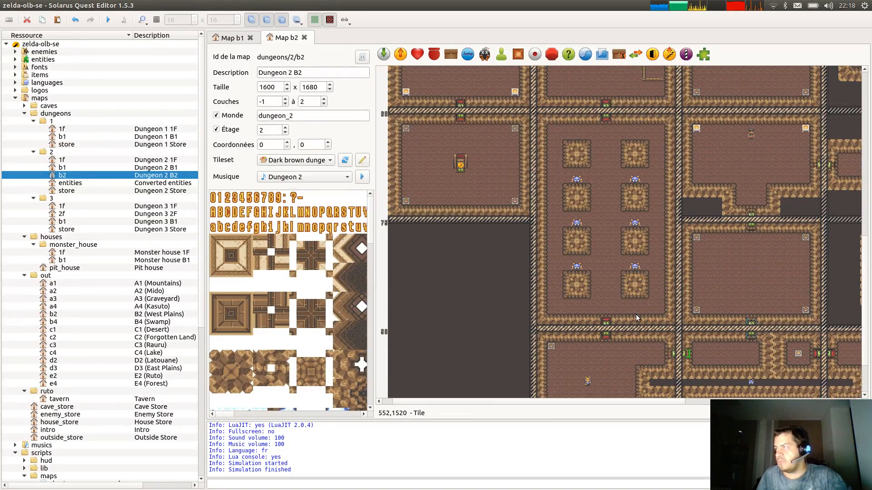
scroll(706, 248, "up", 8)
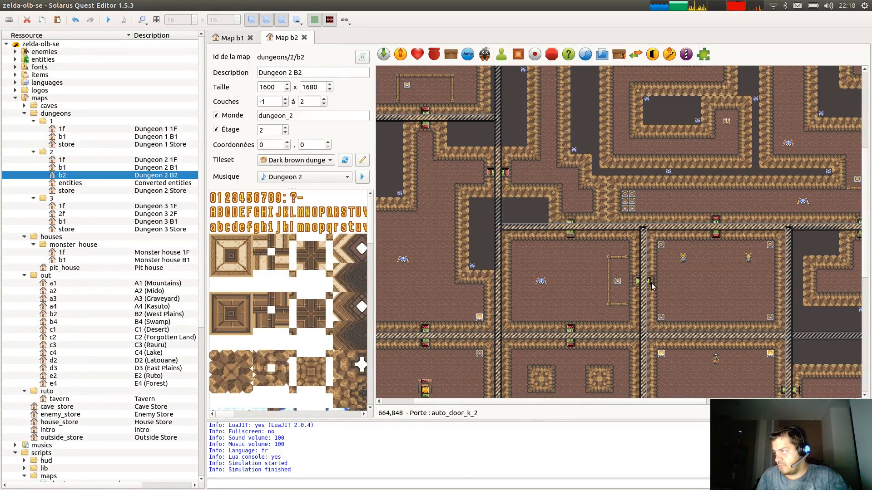
double_click(634, 283)
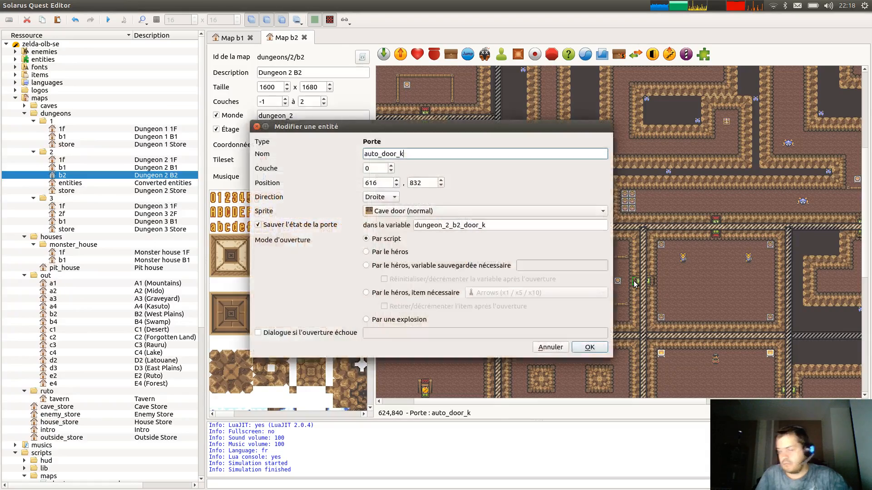
key("Return")
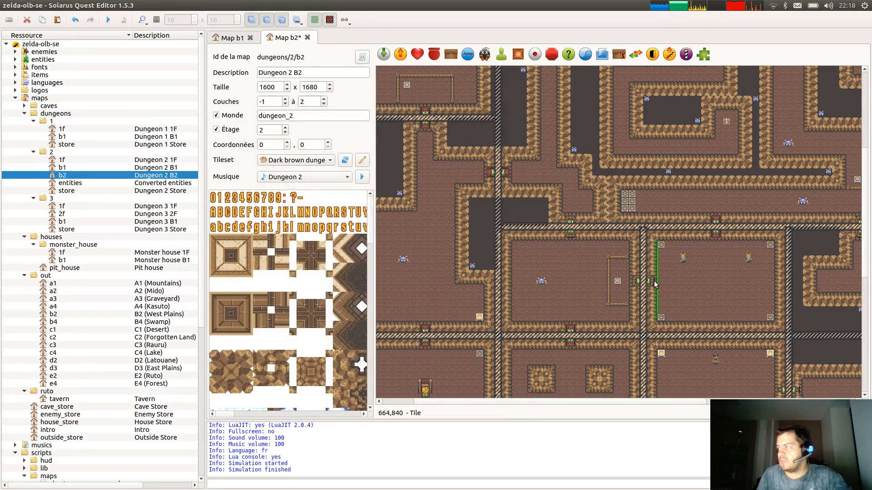
double_click(649, 281)
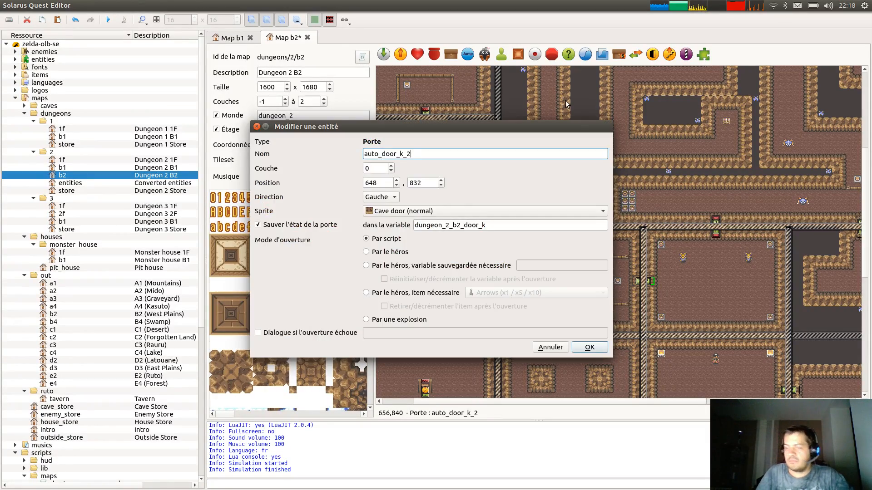
key("Return")
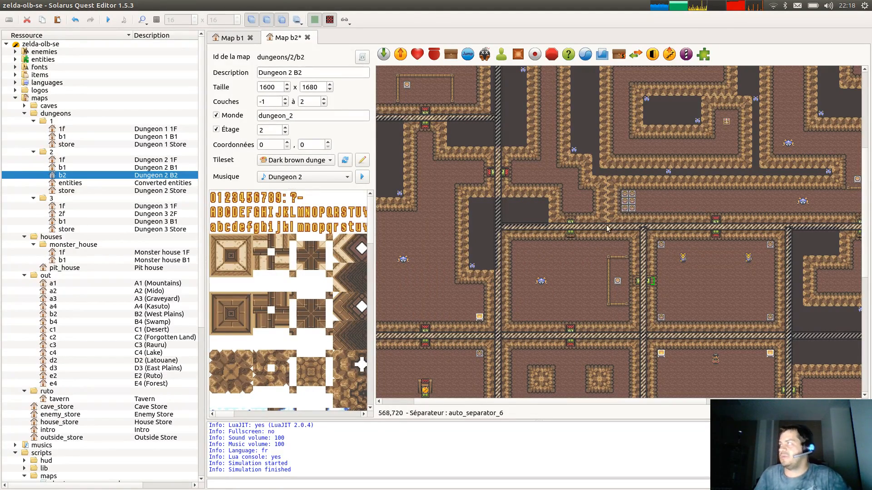
Rename the south-facing door at 472, 696 to auto_door_i_2, rename its north-facing pair at 472, 728, and save the map.
double_click(571, 222)
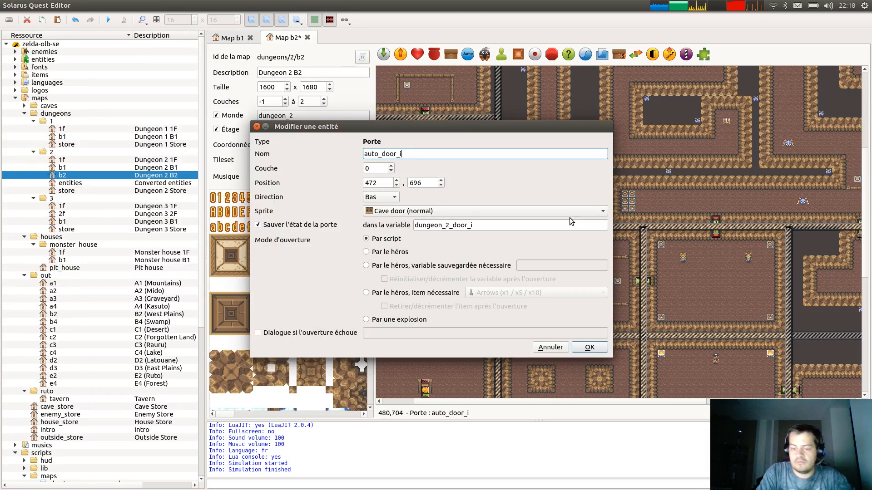
type("_2")
key("Return")
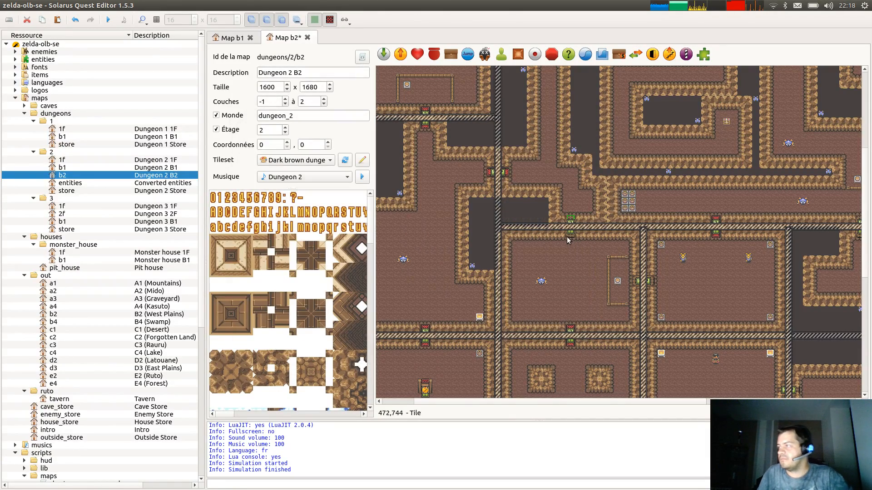
double_click(570, 236)
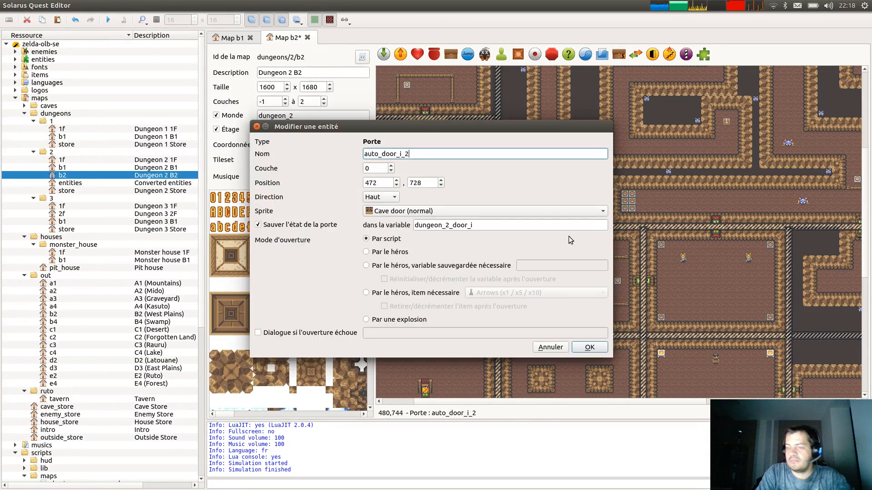
key("Return")
key("ctrl+s")
scroll(429, 228, "up", 5)
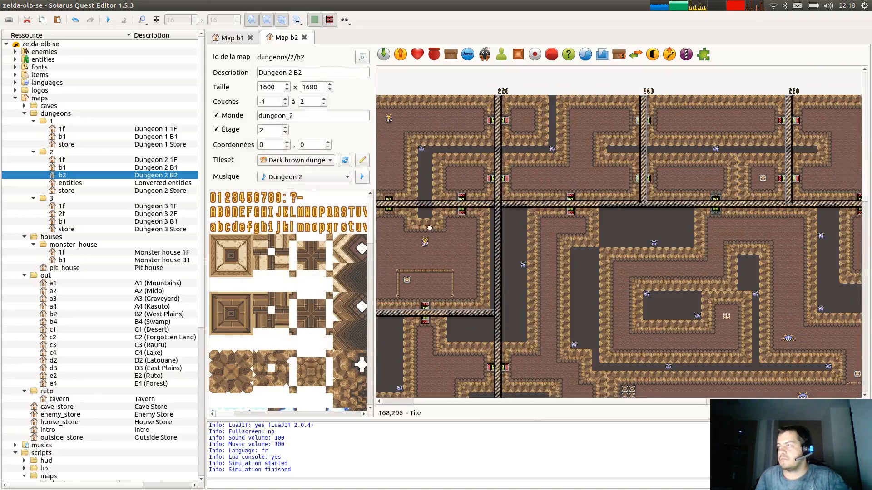
scroll(429, 229, "left", 2)
scroll(745, 277, "down", 5)
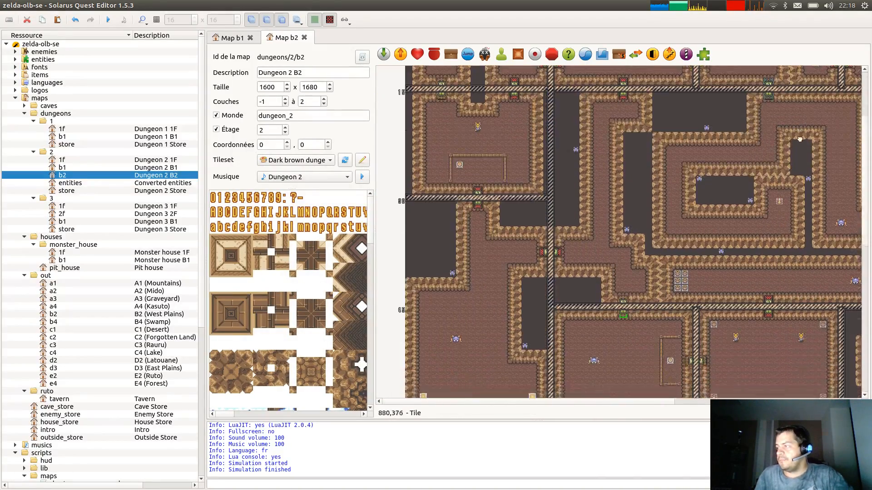
Close the two open Dungeon 2 maps, B2 and B1.
scroll(660, 253, "right", 8)
scroll(660, 253, "up", 4)
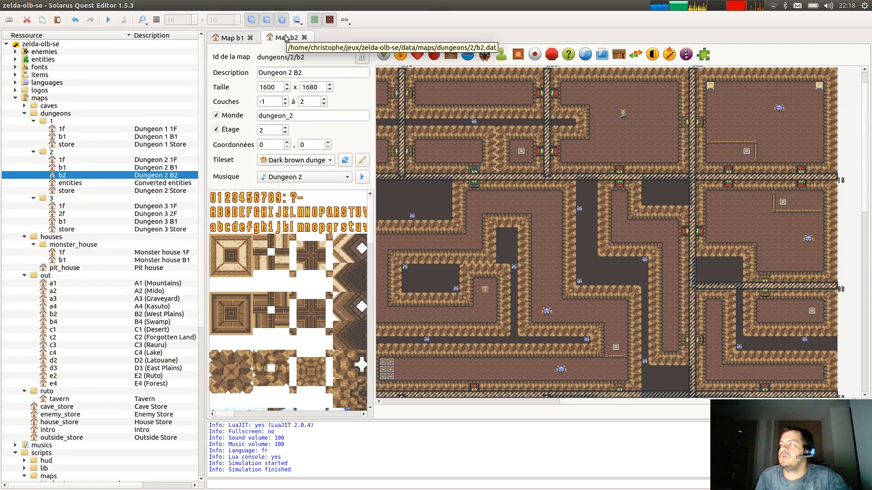
left_click(304, 37)
left_click(251, 38)
Open the Dungeon 3 maps 2F and 1F, and put 1F ahead of 2F.
left_click(62, 213)
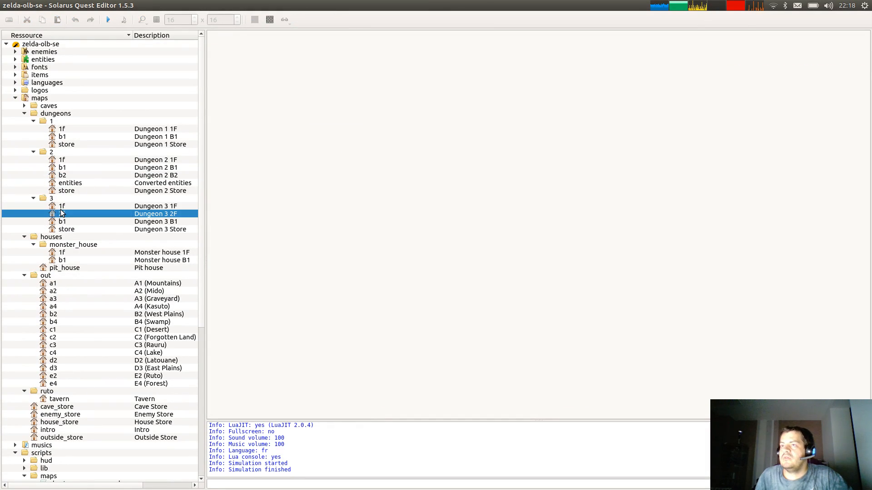
double_click(62, 213)
double_click(62, 206)
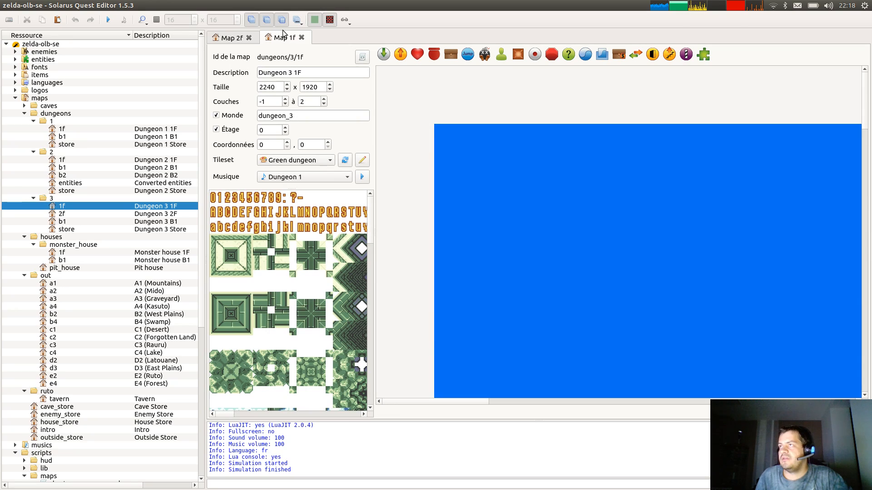
left_click_drag(283, 33, 232, 38)
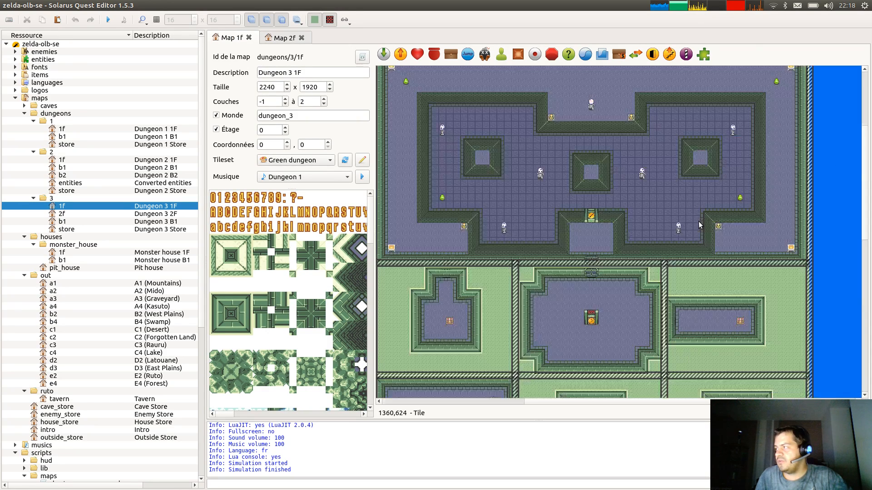
Check the properties of the north-facing small-key door at 1112, 248 in Dungeon 3 1F, leaving them as they are.
scroll(573, 234, "up", 3)
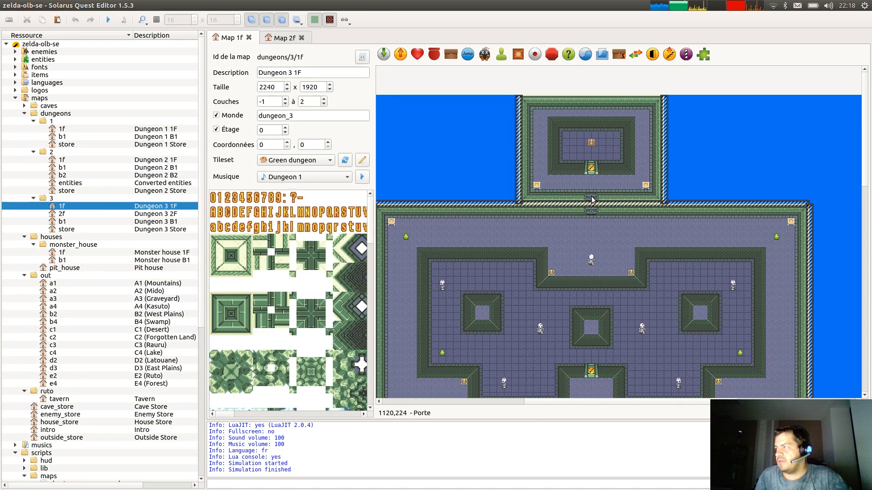
double_click(593, 213)
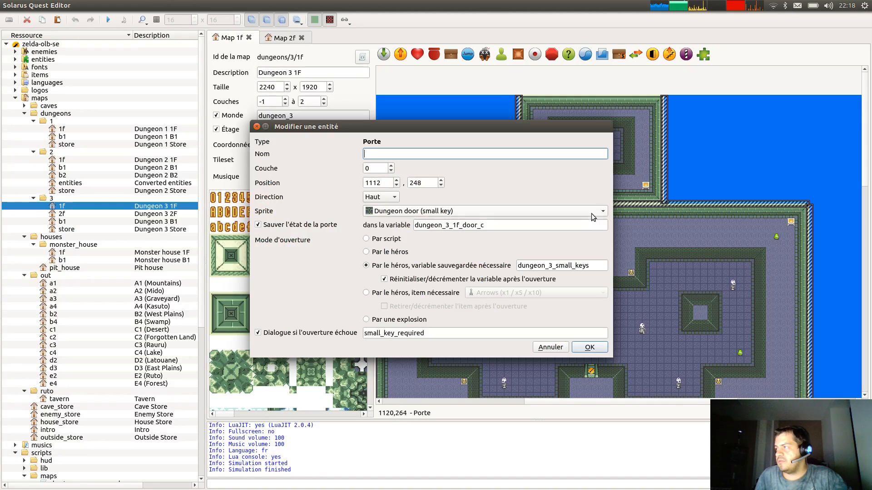
left_click(558, 347)
Look over the central, southern, eastern and western rooms of Dungeon 3 1F for paired doors.
scroll(598, 254, "down", 3)
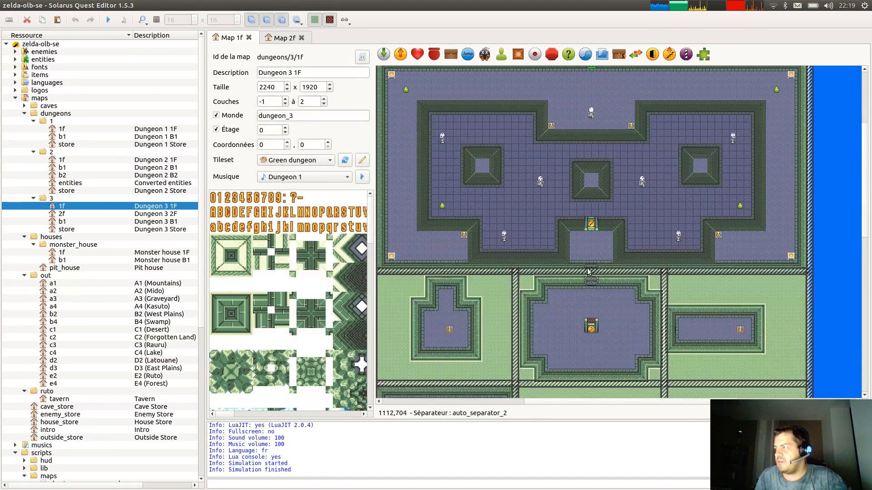
scroll(604, 266, "down", 2)
scroll(603, 283, "down", 5)
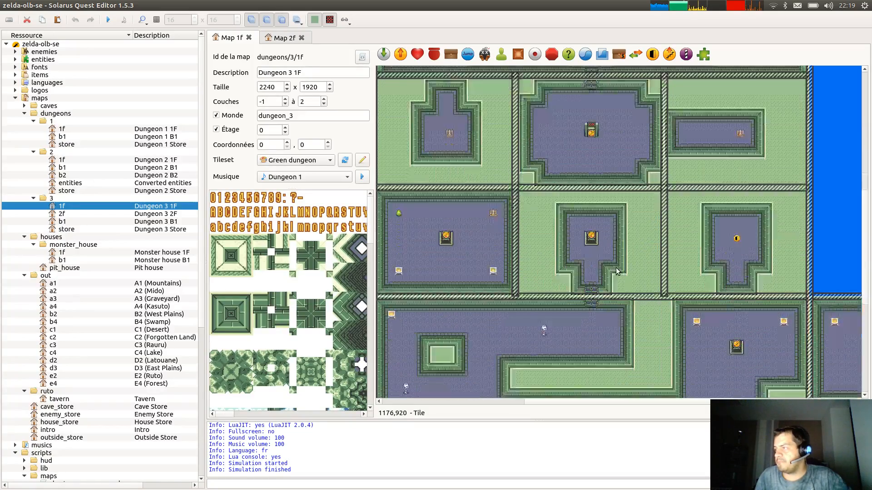
scroll(653, 305, "down", 2)
scroll(653, 305, "right", 3)
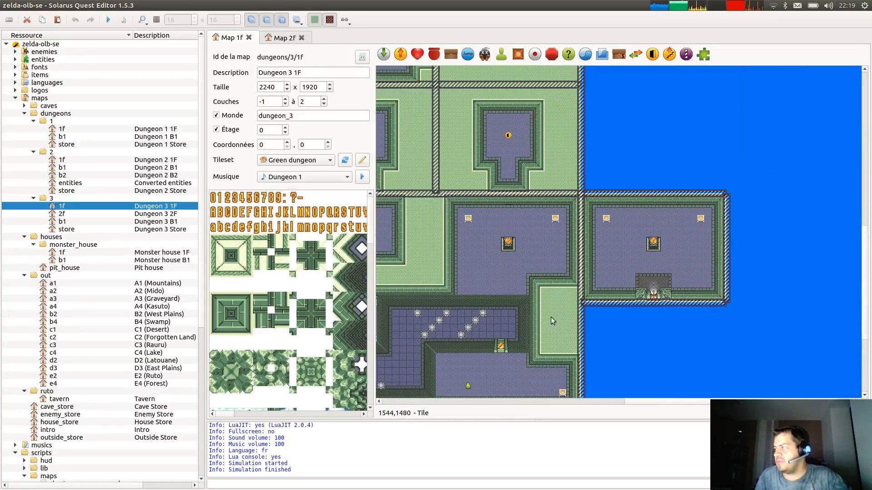
scroll(520, 300, "left", 2)
scroll(519, 300, "left", 3)
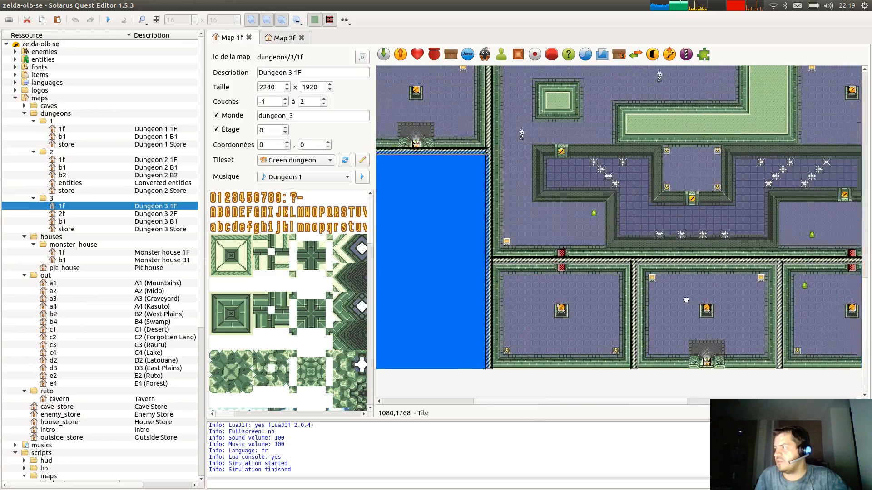
scroll(686, 318, "left", 4)
scroll(685, 318, "up", 1)
scroll(685, 318, "right", 5)
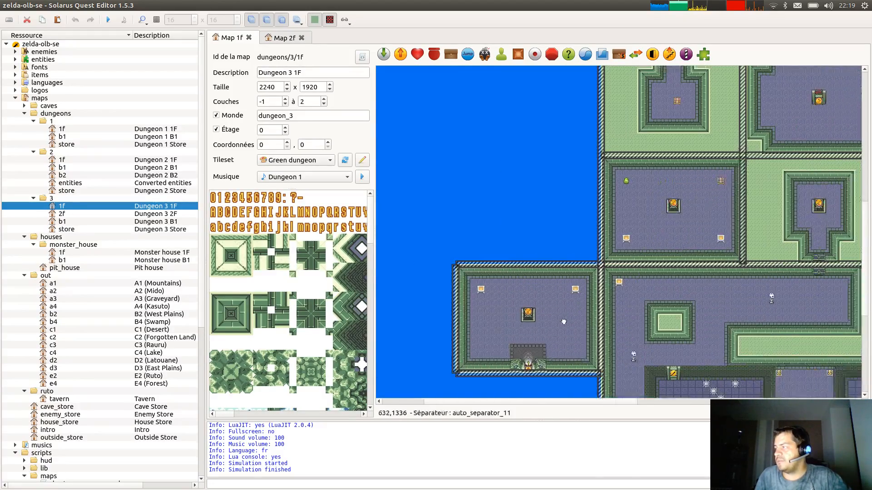
scroll(792, 321, "down", 3)
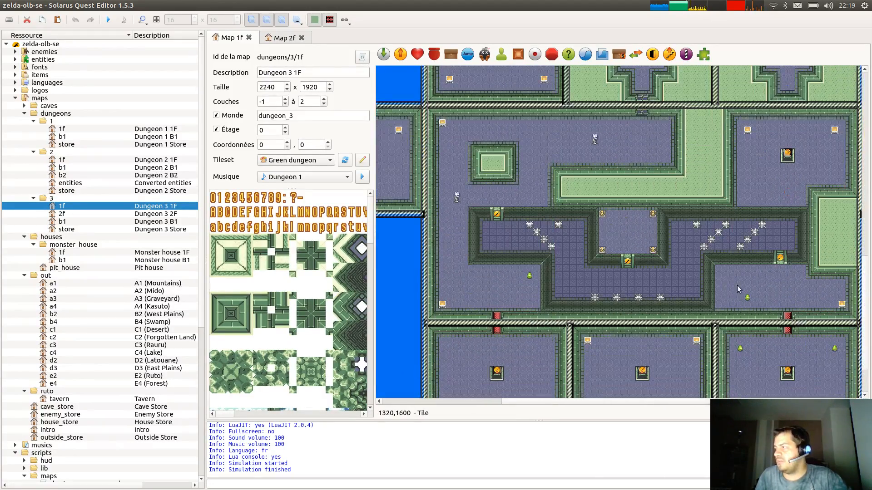
scroll(737, 285, "right", 4)
scroll(558, 216, "up", 3)
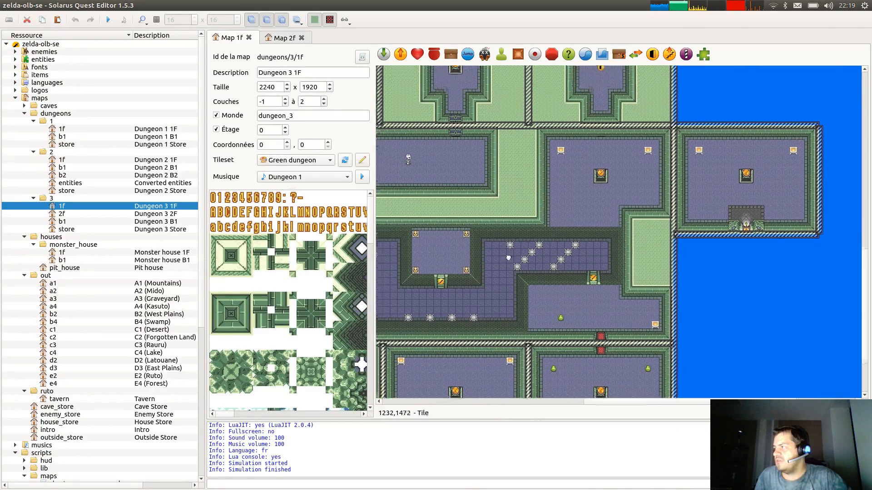
scroll(661, 267, "left", 4)
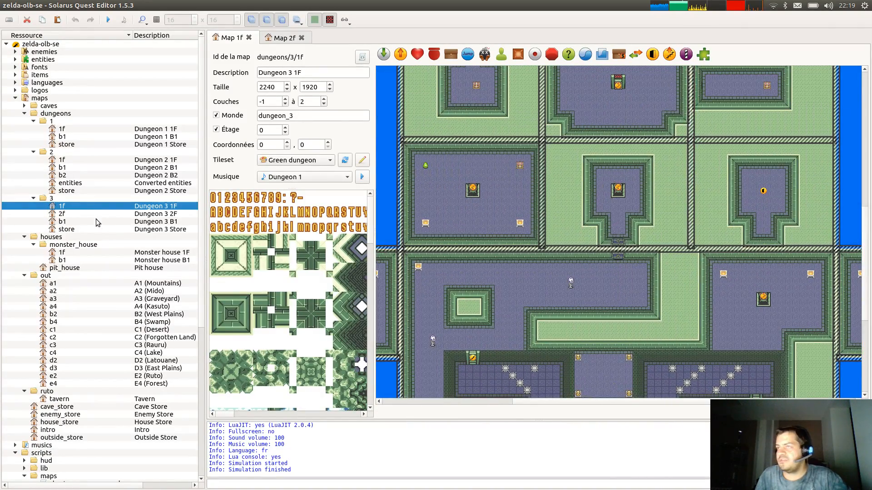
Switch to the Dungeon 3 2F map and examine the doors between its stacked rooms.
double_click(83, 213)
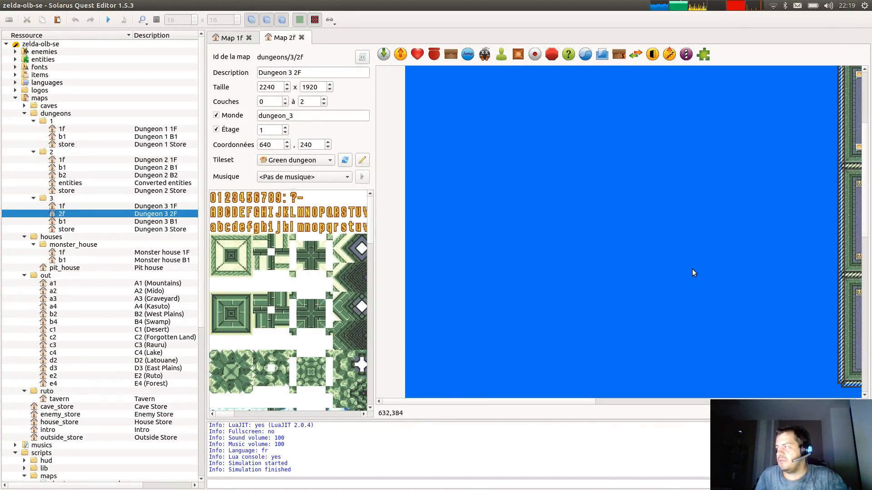
scroll(693, 268, "down", 2, "ctrl")
scroll(588, 295, "up", 1, "ctrl")
scroll(588, 293, "up", 2)
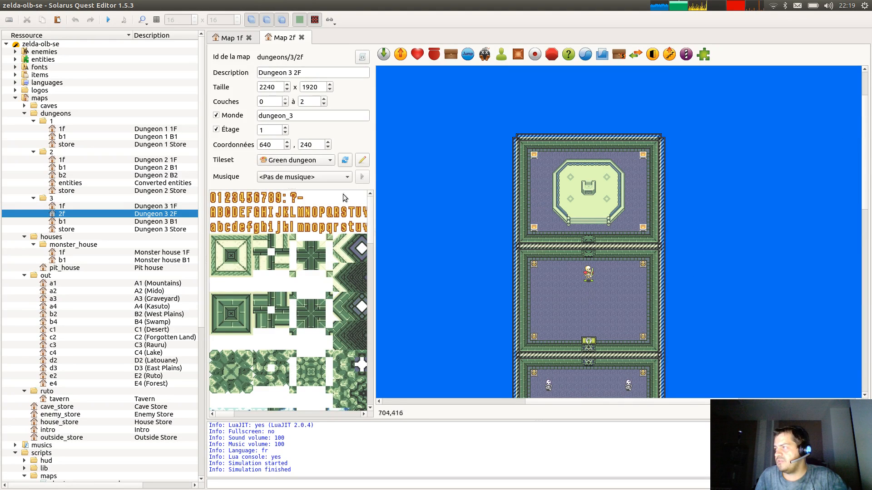
Open the Dungeon 3 B1 map and examine the auto_door_a door pair between the southwestern rooms.
double_click(61, 221)
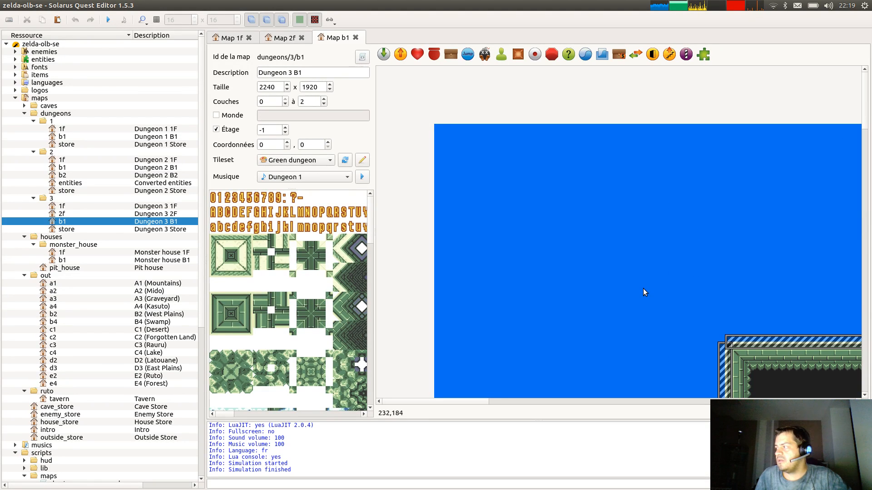
scroll(643, 289, "down", 1, "ctrl")
scroll(729, 288, "down", 5)
scroll(719, 292, "down", 3)
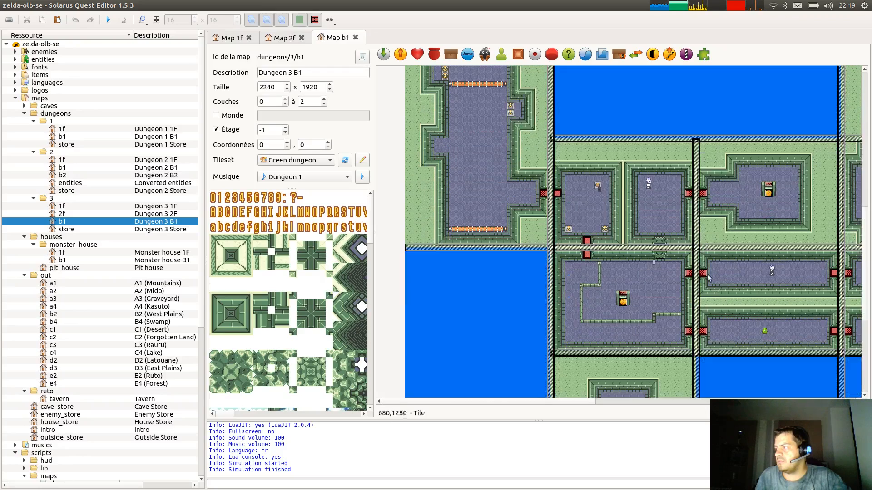
middle_click_drag(791, 298, 728, 296)
scroll(627, 256, "up", 1, "ctrl")
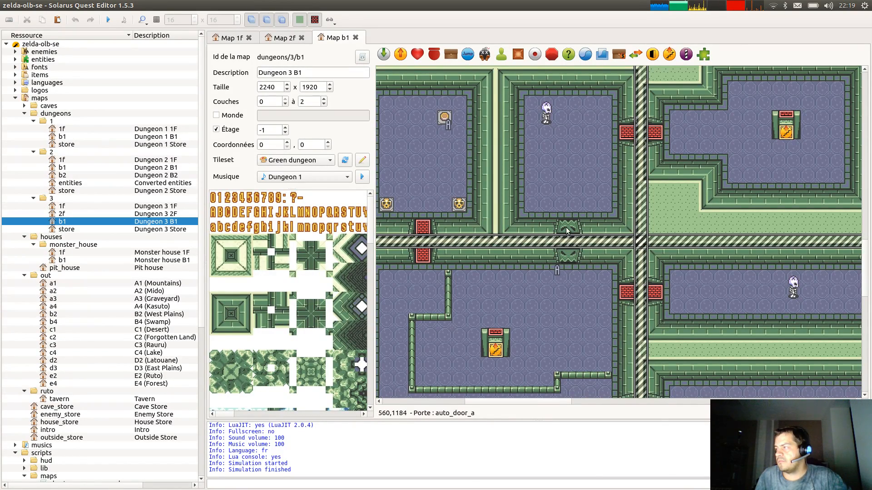
scroll(568, 232, "down", 1, "ctrl")
scroll(570, 231, "up", 1, "ctrl")
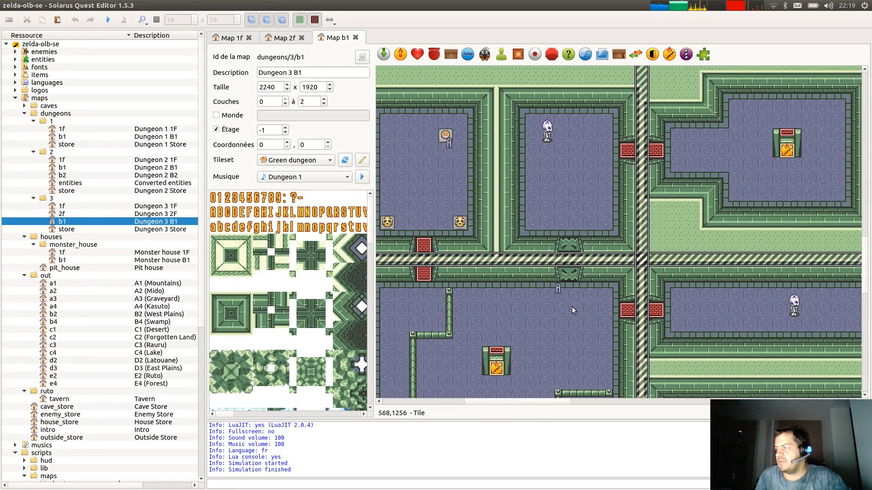
Rename the north-facing door at 552, 1208 in Dungeon 3 B1 to auto_door_a_back.
middle_click_drag(571, 307, 623, 257)
left_click(620, 230)
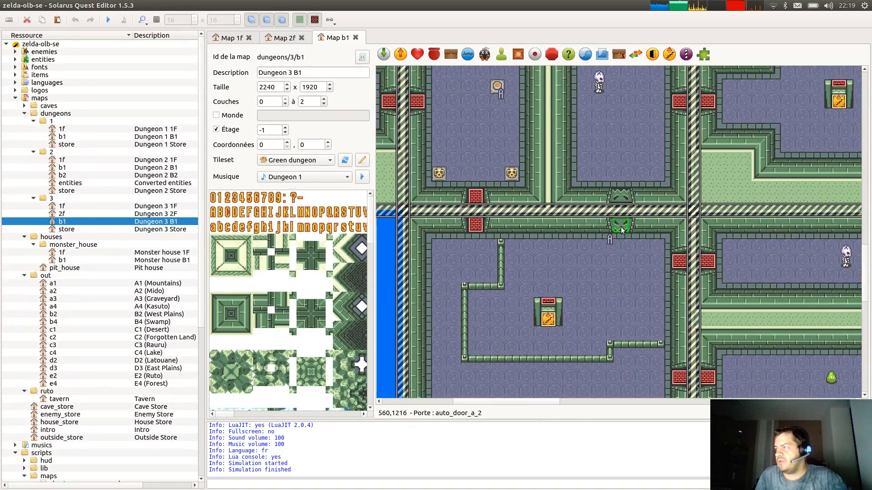
left_click(625, 196, "ctrl")
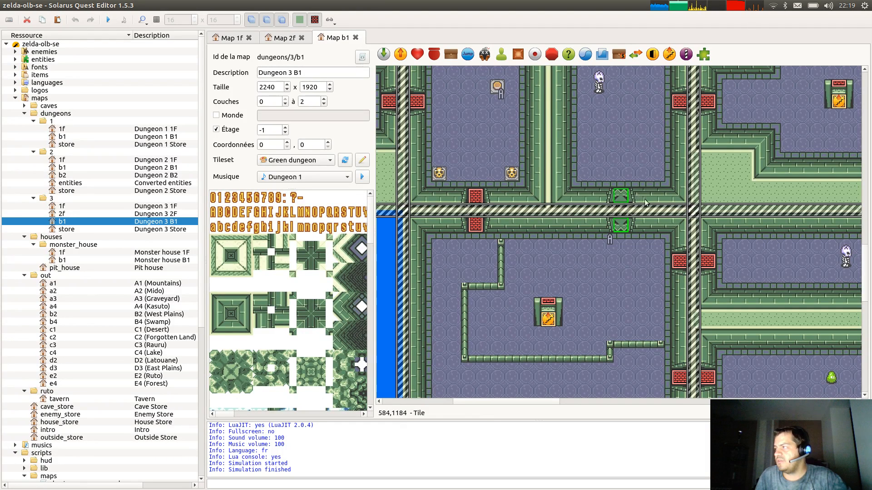
left_click(652, 186)
scroll(652, 190, "up", 1)
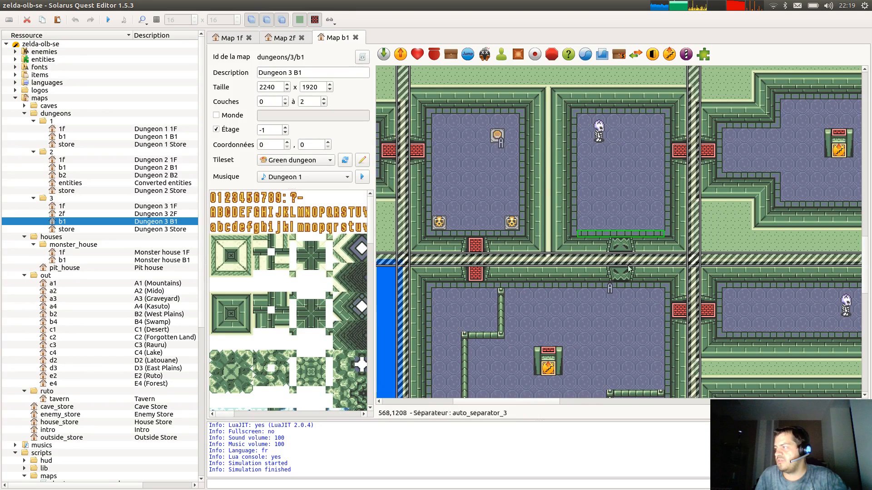
double_click(619, 274)
key("BackSpace")
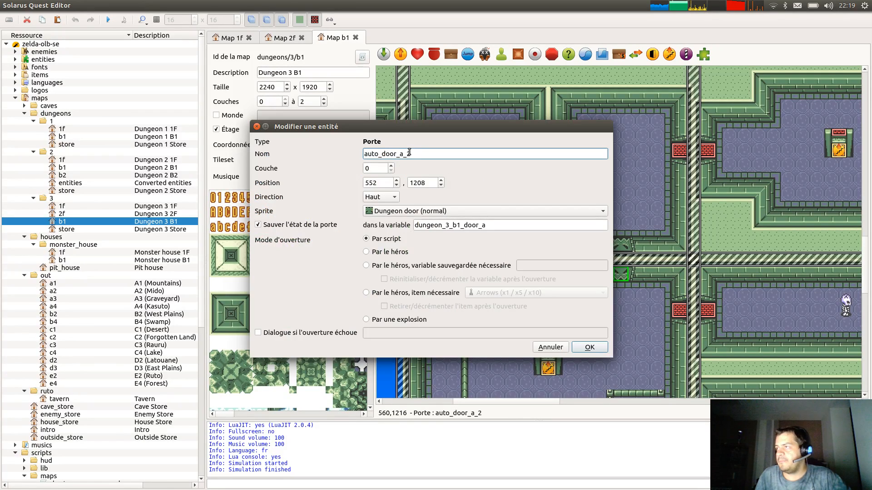
type("back")
left_click(589, 347)
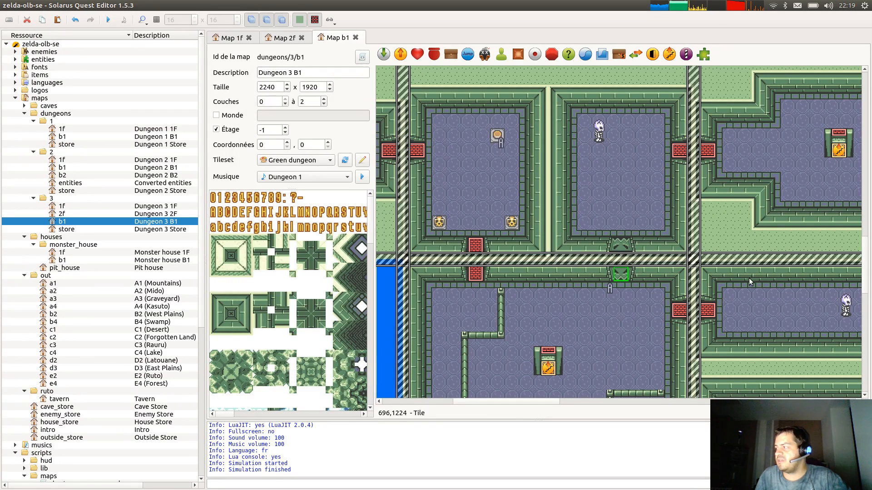
Check the properties of the west-facing door at 1288, 1312 in Dungeon 3 B1 without changing them.
middle_click_drag(780, 267, 545, 242)
scroll(545, 242, "down", 1, "ctrl")
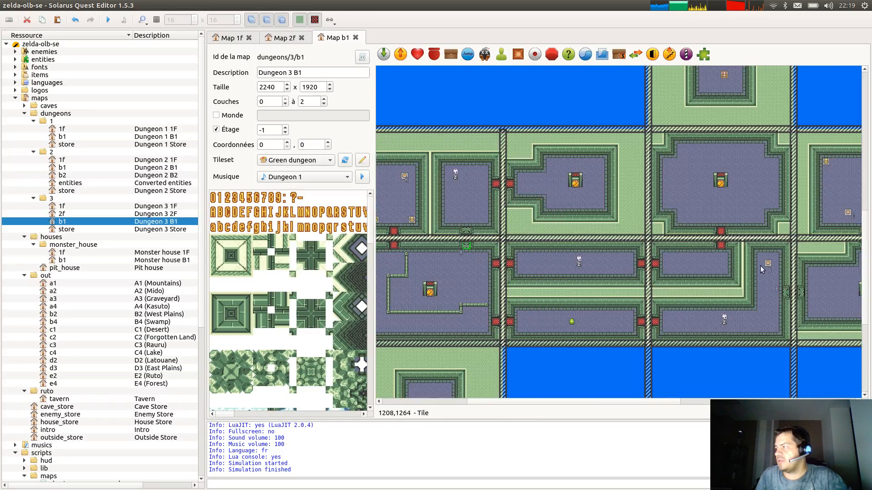
middle_click_drag(760, 266, 602, 319)
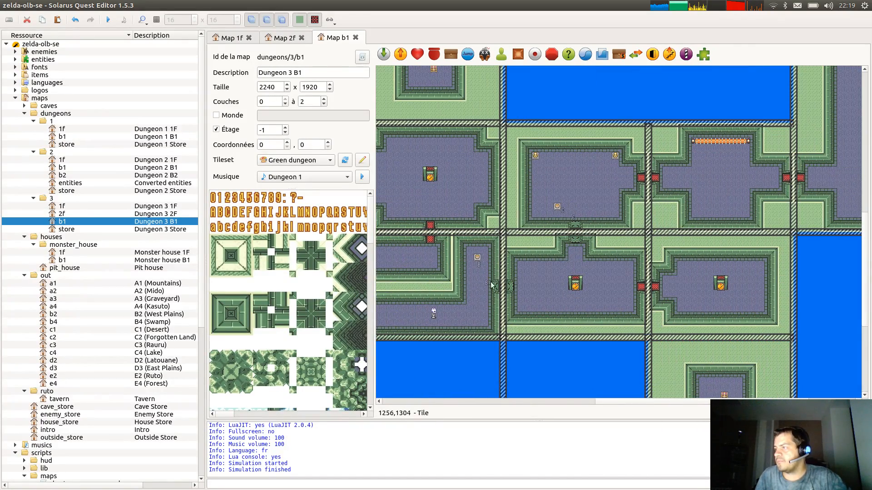
double_click(510, 287)
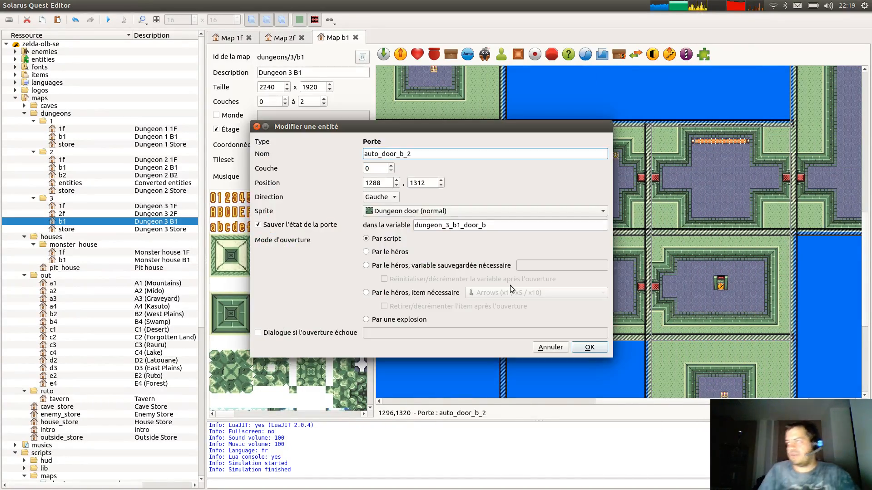
key("Escape")
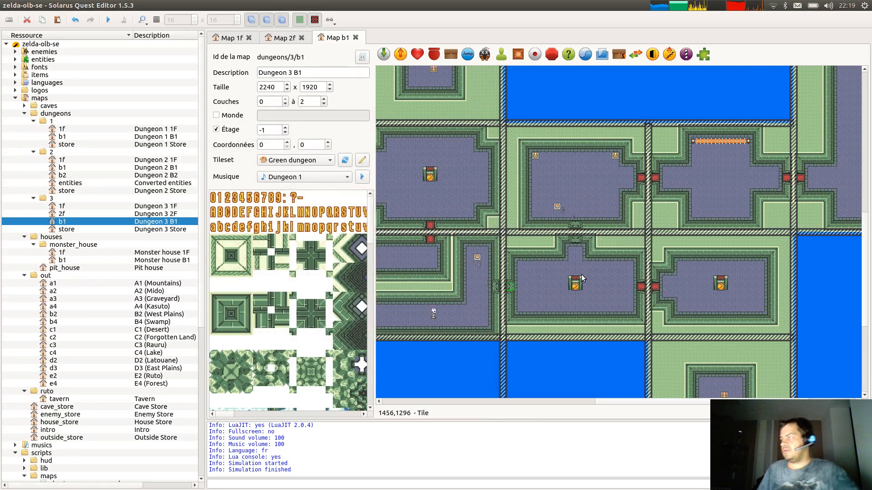
Look over the other rooms of Dungeon 3 B1, including the properties of the west-facing door at 968, 352.
middle_click_drag(700, 341, 706, 241)
middle_click_drag(759, 80, 754, 229)
middle_click_drag(671, 235, 565, 243)
scroll(723, 256, "up", 4)
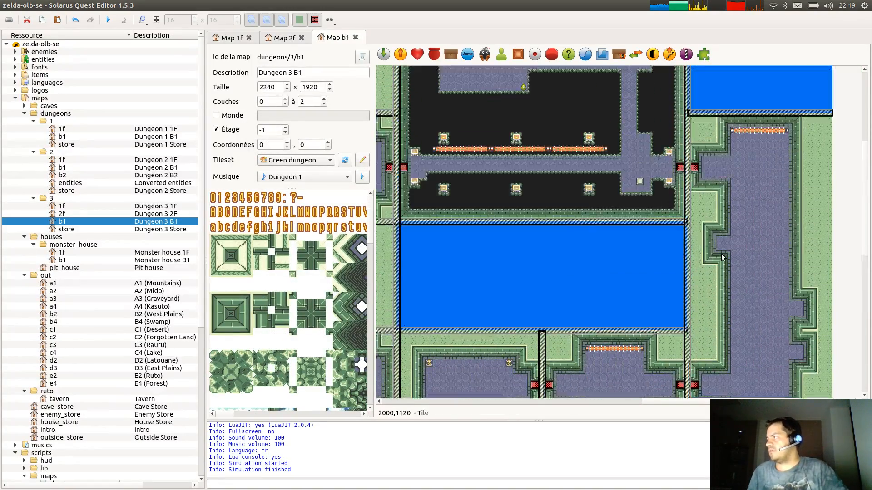
middle_click_drag(533, 289, 785, 349)
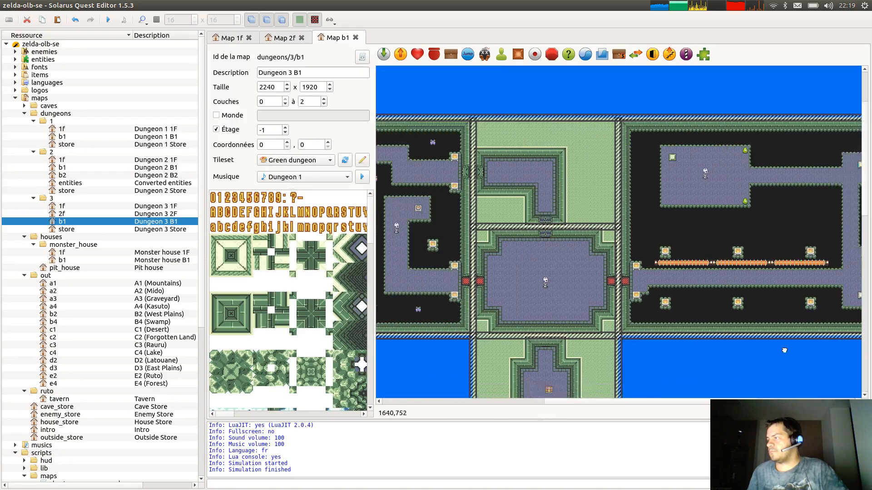
scroll(586, 334, "up", 4)
middle_click_drag(533, 258, 632, 262)
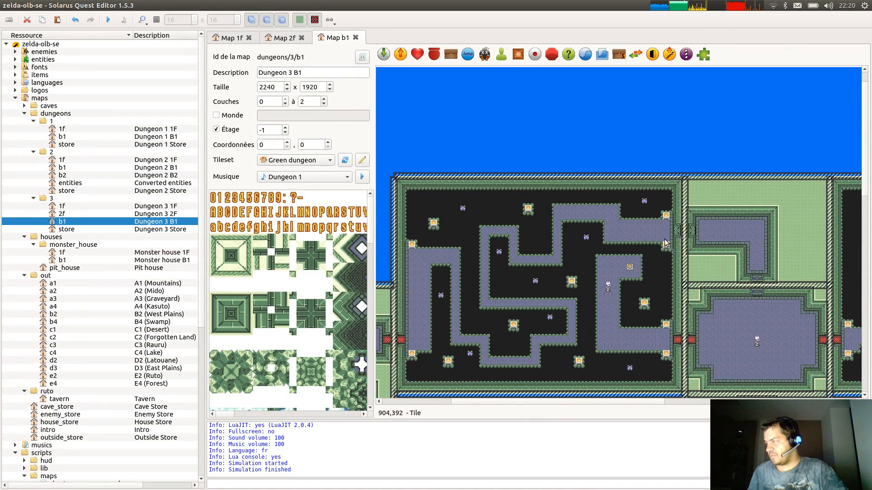
double_click(693, 232)
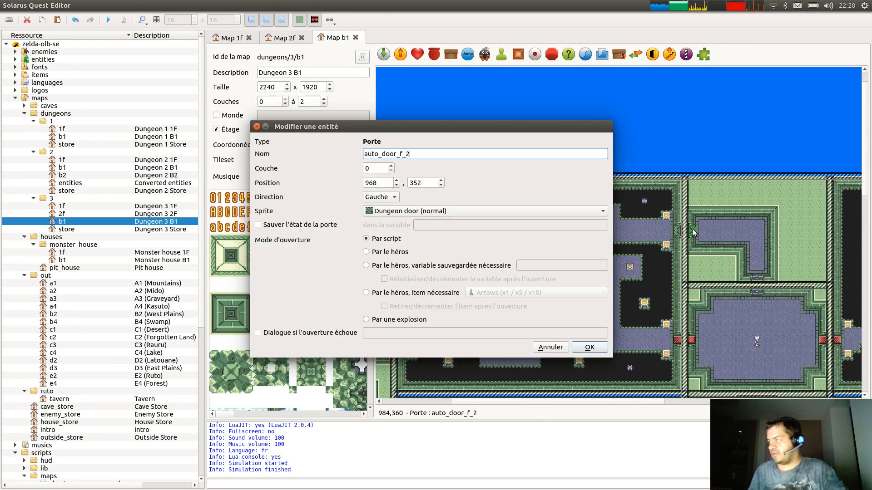
key("Escape")
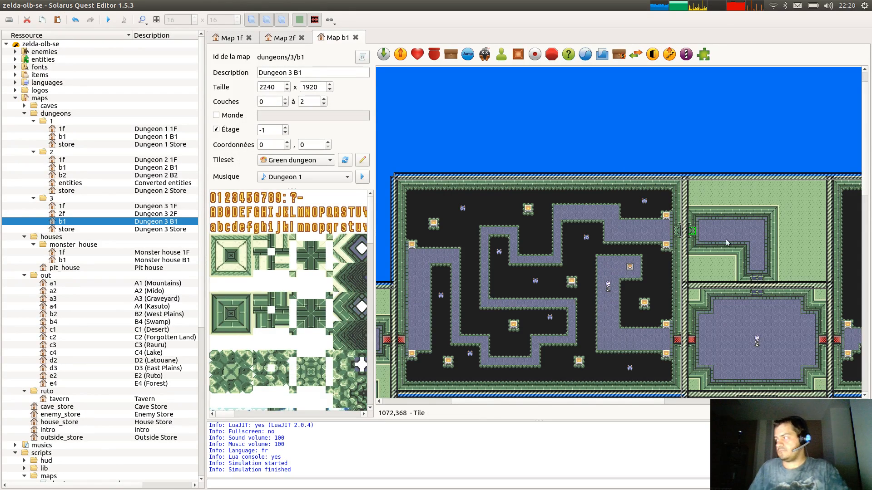
scroll(694, 232, "left", 3)
scroll(655, 277, "down", 4)
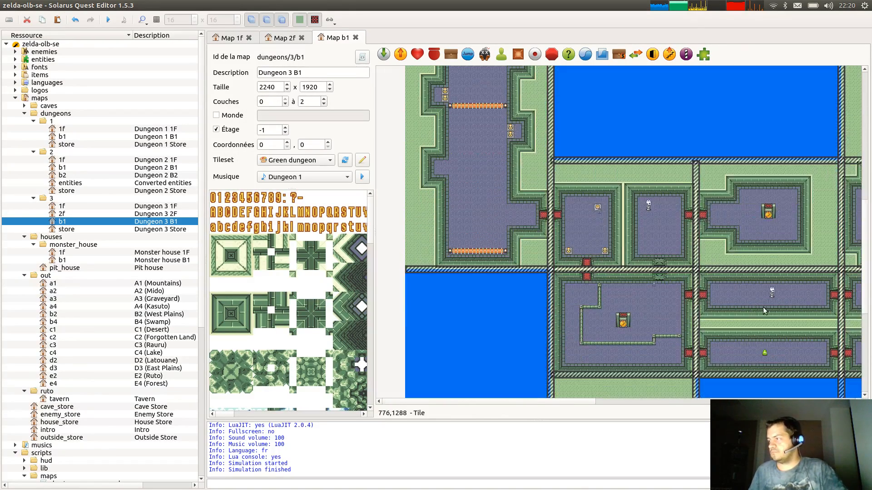
Set the trailing number in the name of the auto_door_e door at 480, 1664 in Dungeon 3 B1 to 1 and save the map.
scroll(764, 307, "down", 5)
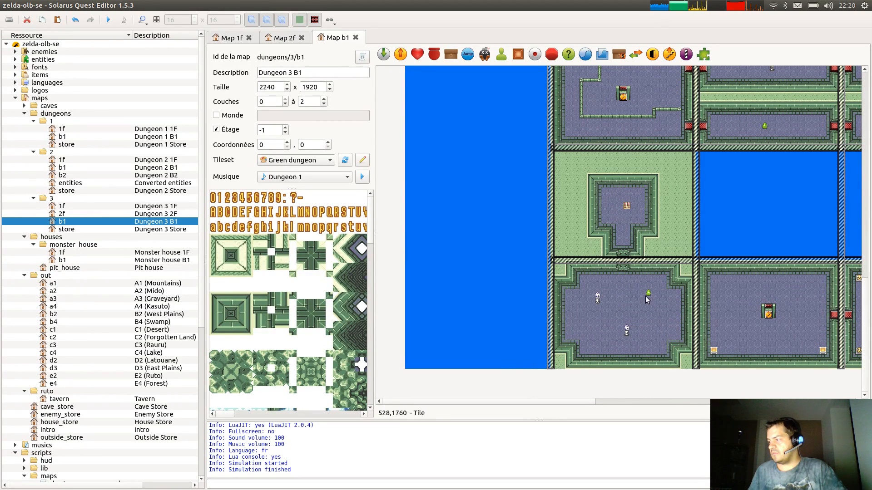
double_click(625, 256)
key("BackSpace")
type("1")
key("Return")
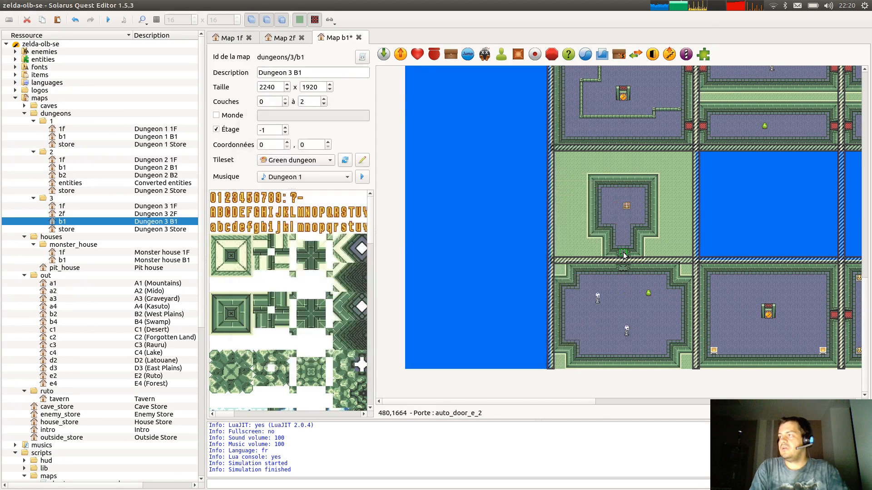
key("ctrl+s")
Look over the southern rooms of Dungeon 3 B1 and check the properties of the east-facing door at 1256, 1792 without changing them.
middle_click_drag(790, 293, 501, 290)
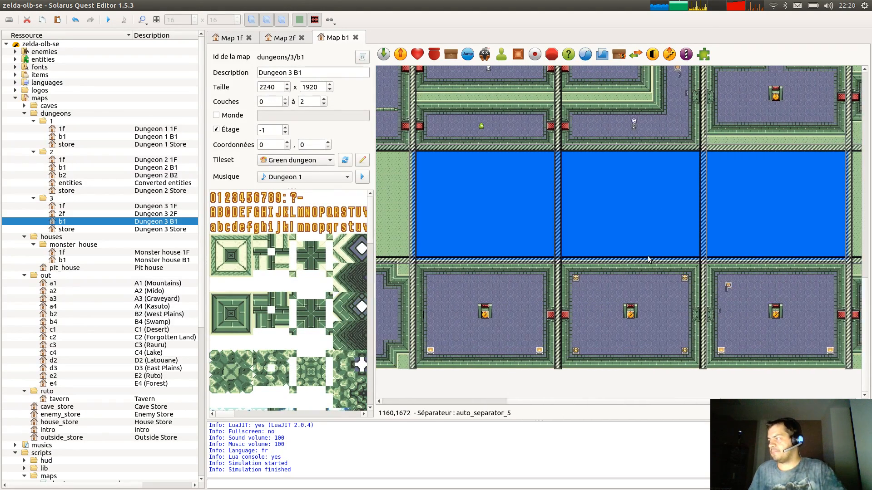
middle_click_drag(649, 259, 406, 265)
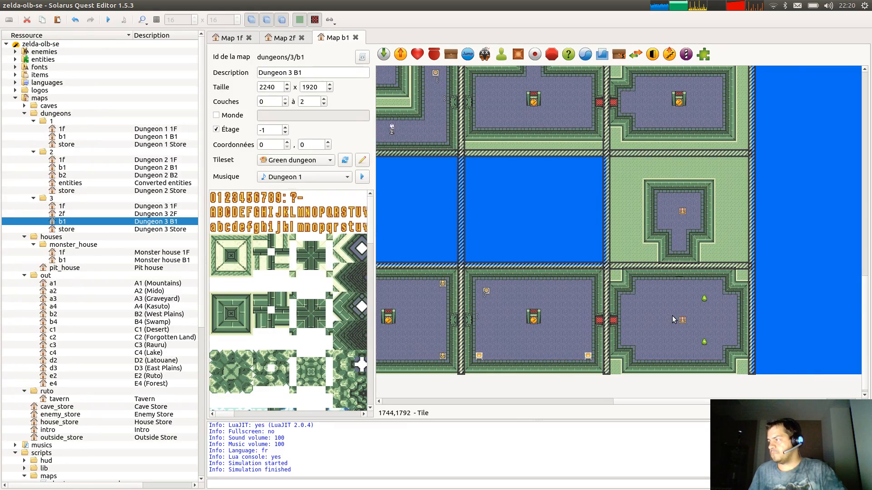
scroll(703, 298, "up", 3)
scroll(703, 299, "down", 3)
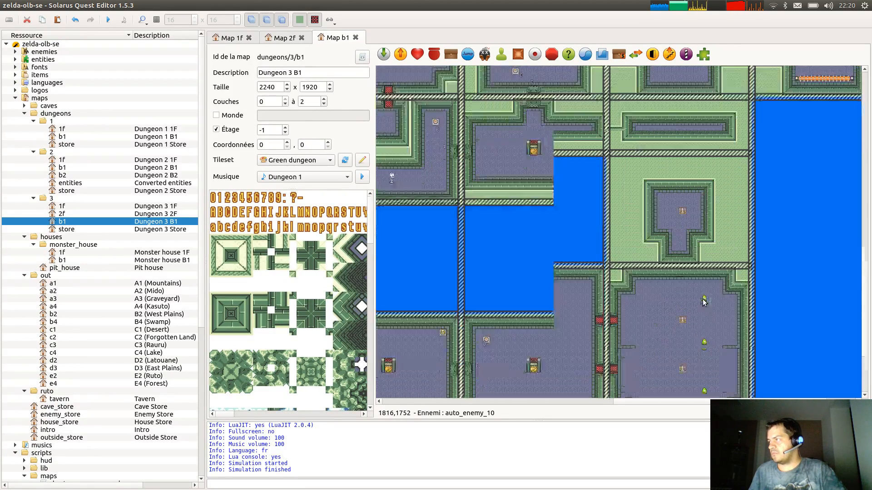
middle_click_drag(563, 296, 731, 320)
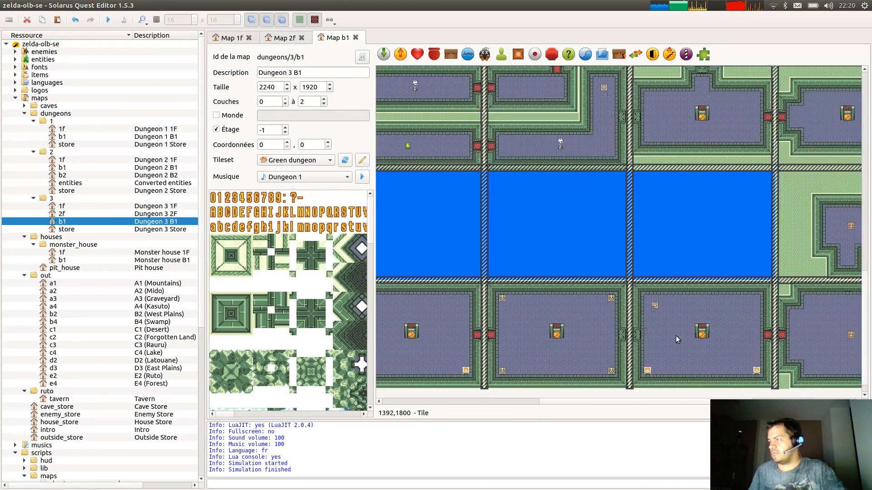
double_click(620, 335)
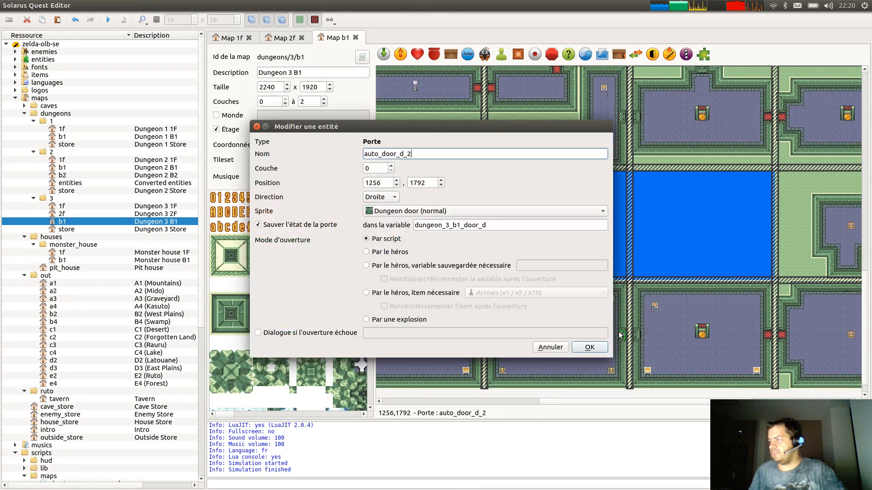
key("Return")
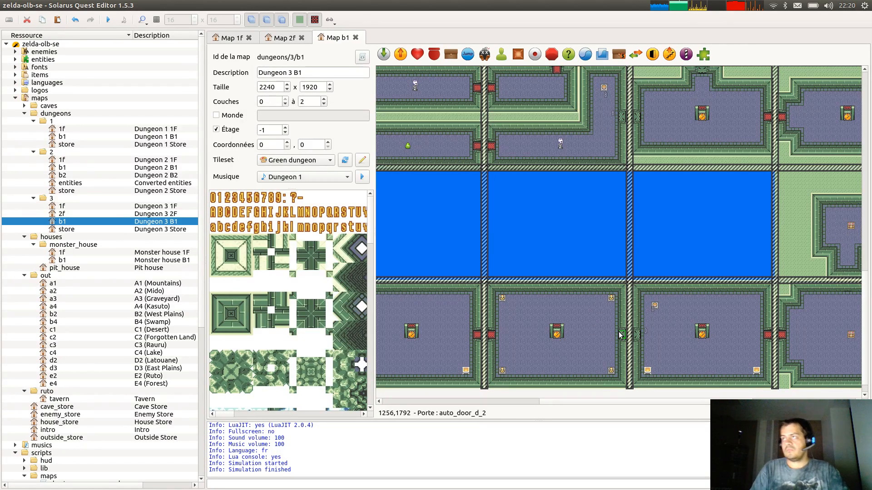
Close the open B1, 2F and 1F maps of Dungeon 3.
middle_click(337, 38)
middle_click(289, 42)
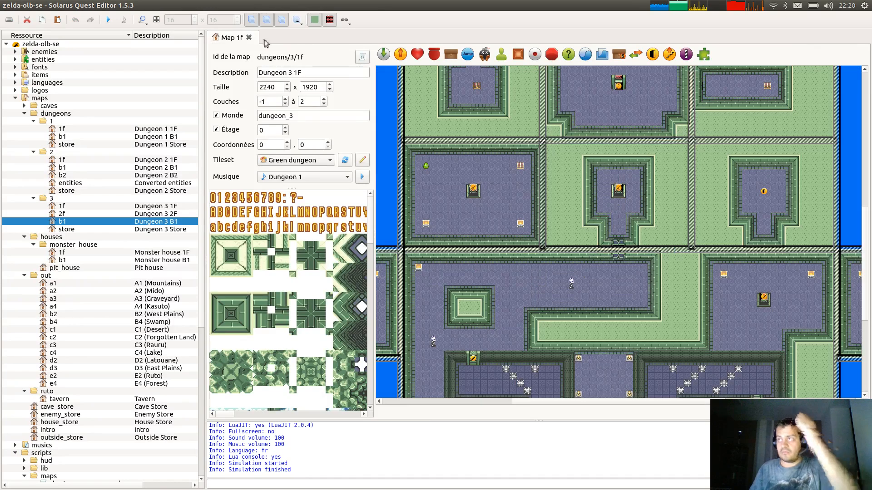
middle_click(229, 43)
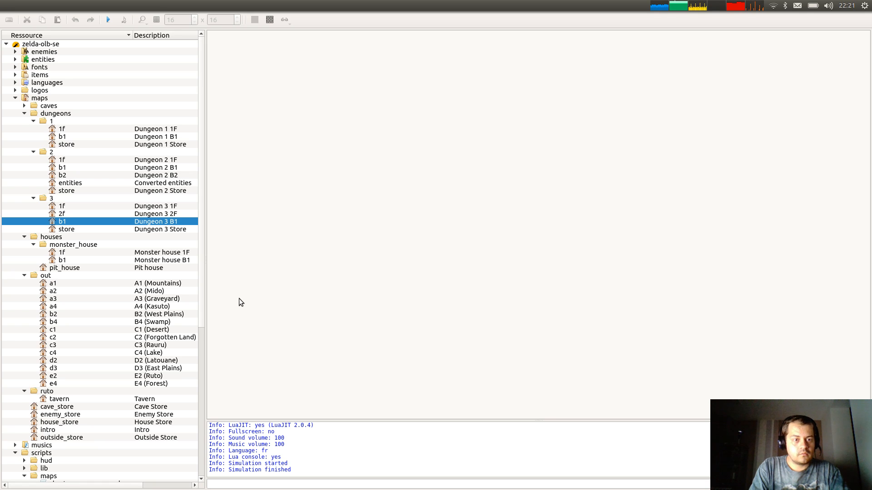
Open the Dungeon 1 B1 and 1F maps and look over their room layouts.
key("alt+Tab")
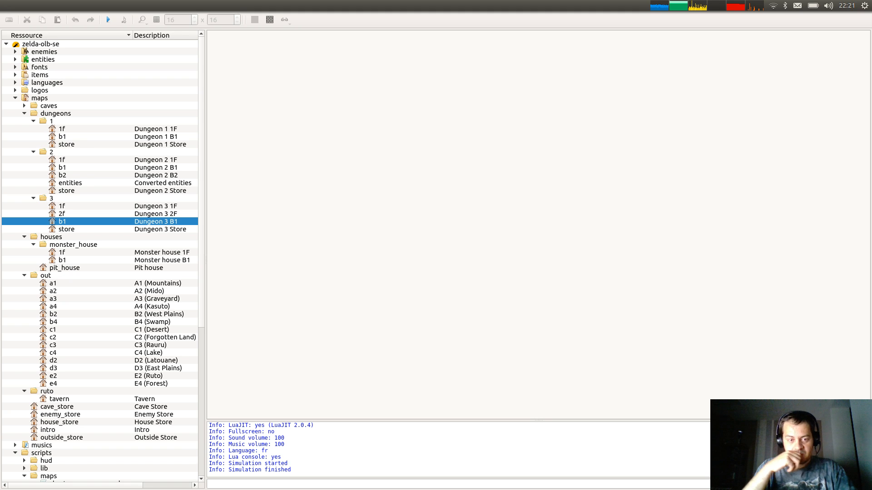
double_click(62, 136)
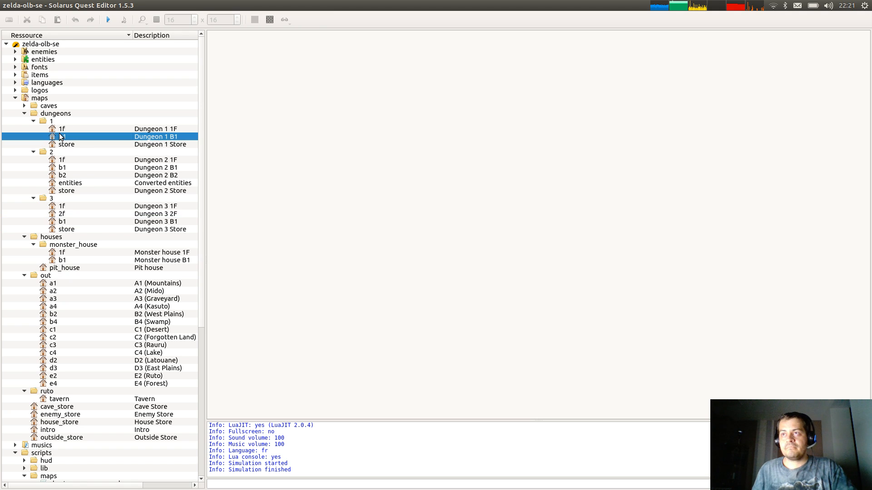
middle_click_drag(755, 271, 557, 246)
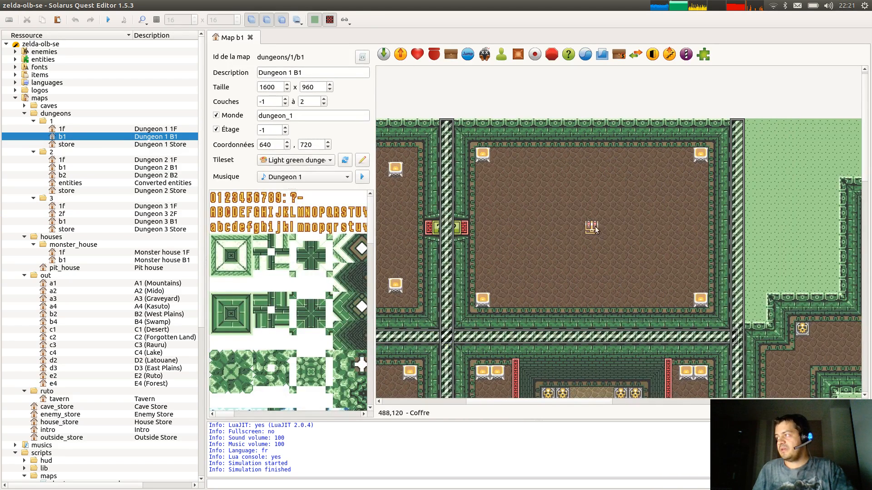
double_click(62, 129)
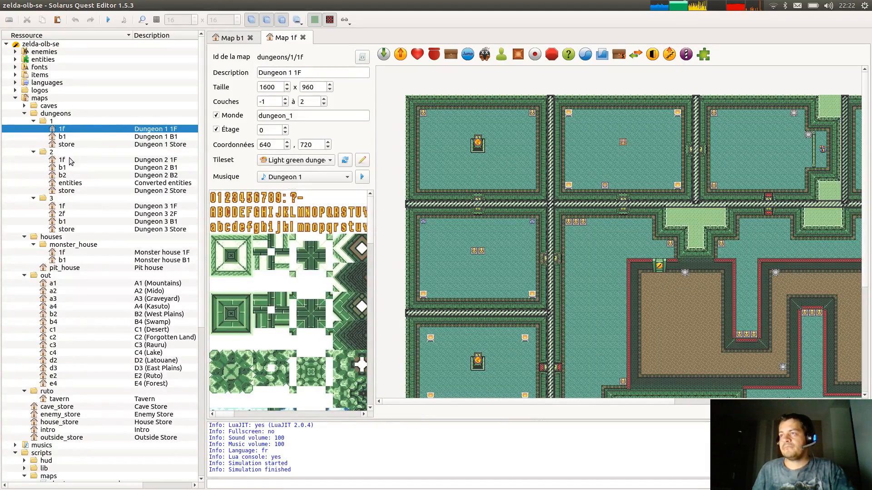
scroll(528, 236, "down", 3)
scroll(724, 295, "up", 2)
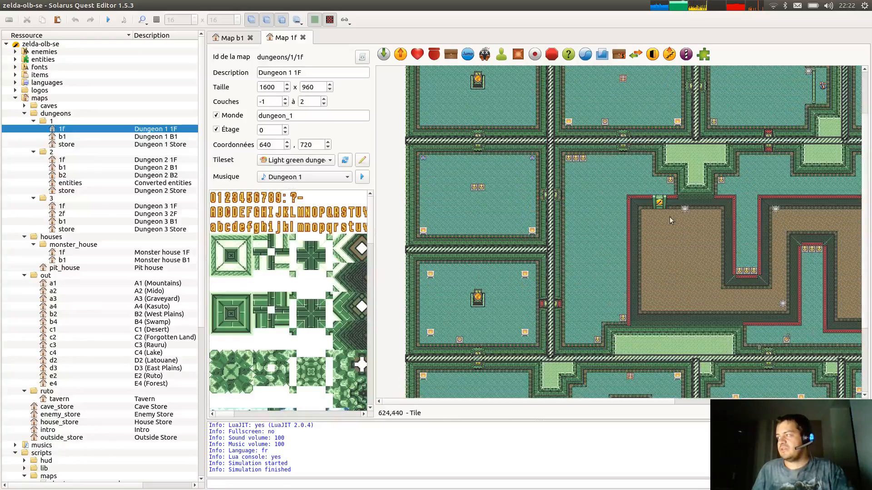
middle_click_drag(738, 220, 519, 170)
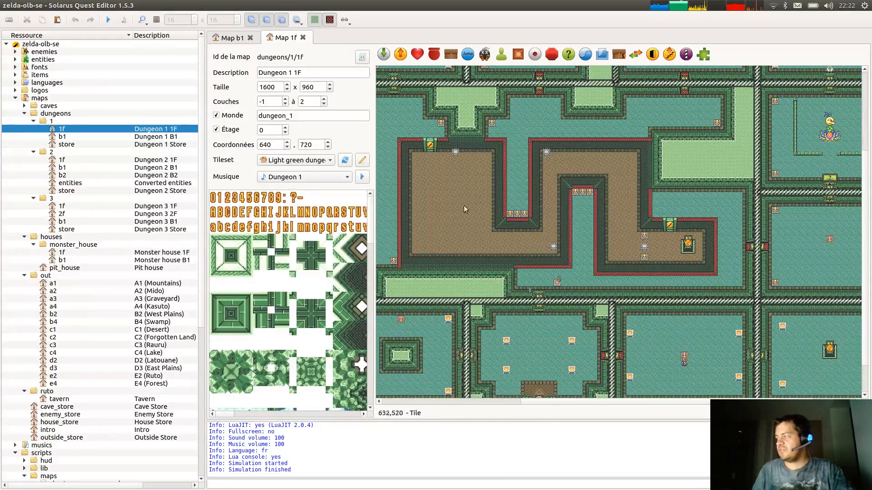
middle_click_drag(437, 209, 545, 281)
middle_click_drag(411, 147, 498, 187)
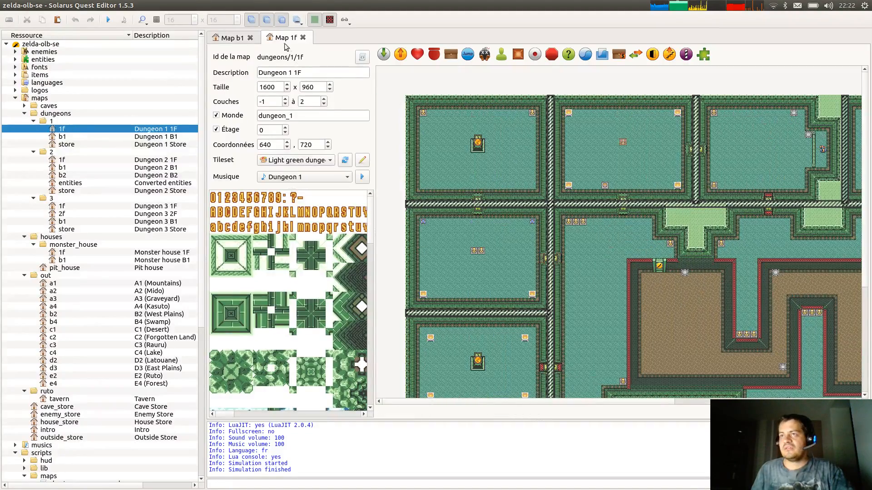
Check the properties of the chest at 480, 120 in Dungeon 1 B1 without changing them.
scroll(283, 42, "up", 1)
scroll(578, 239, "down", 1, "ctrl")
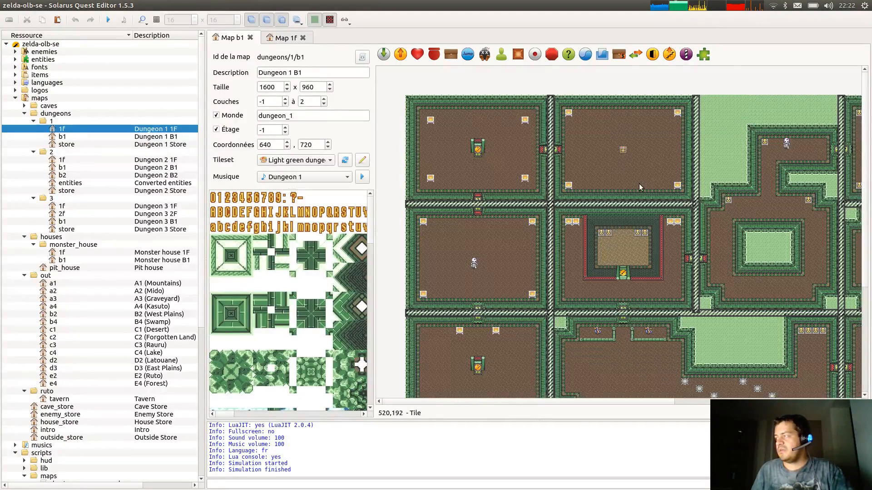
double_click(623, 150)
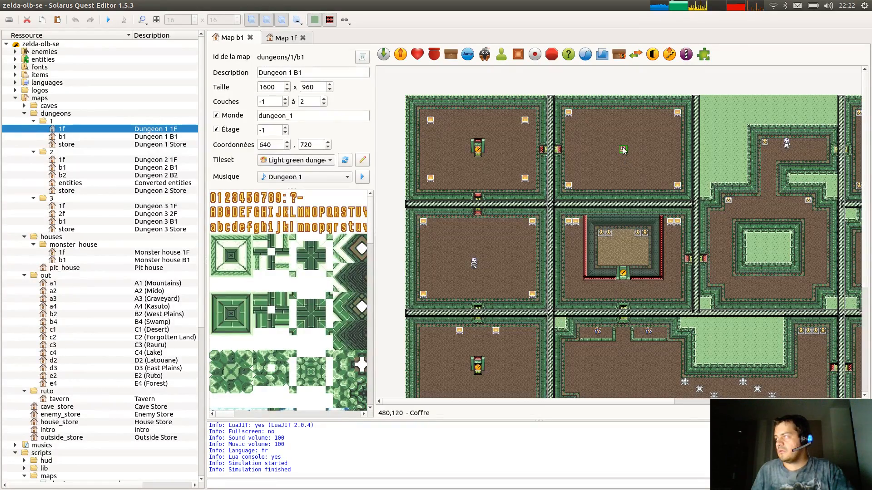
left_click(551, 348)
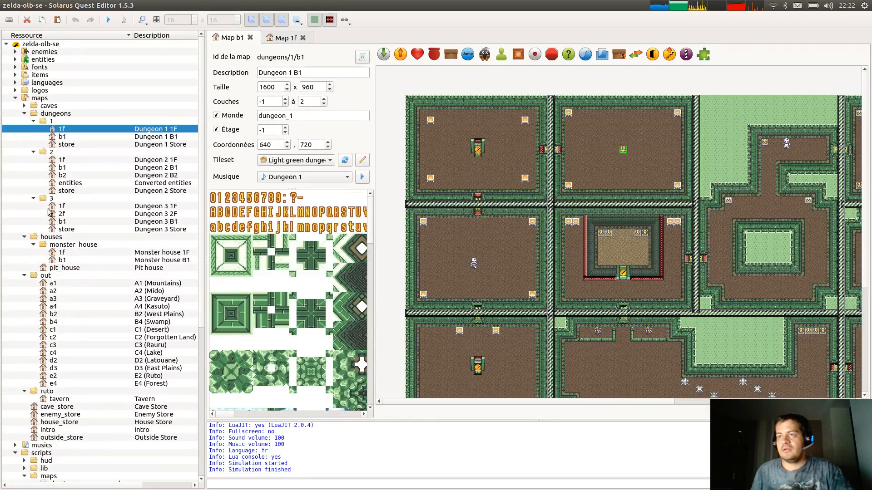
Open the Dungeon 3 1F, 2F and B1 maps and view the overall layout of each floor.
double_click(62, 207)
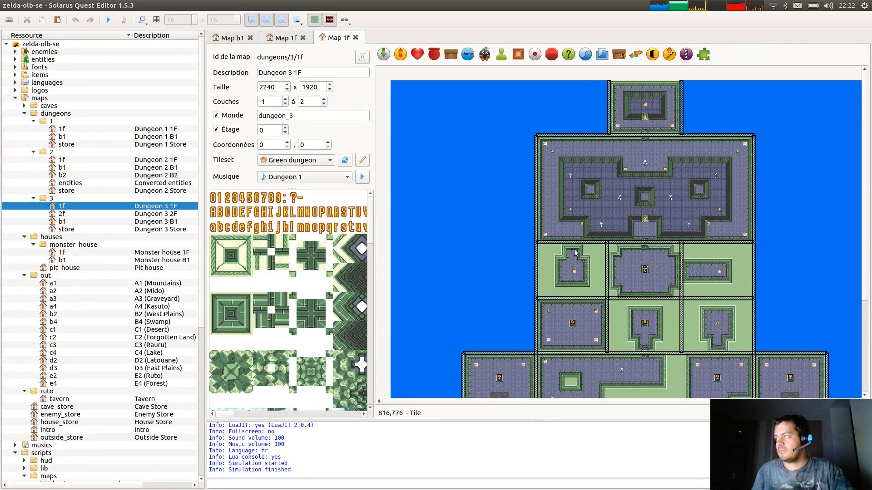
double_click(62, 214)
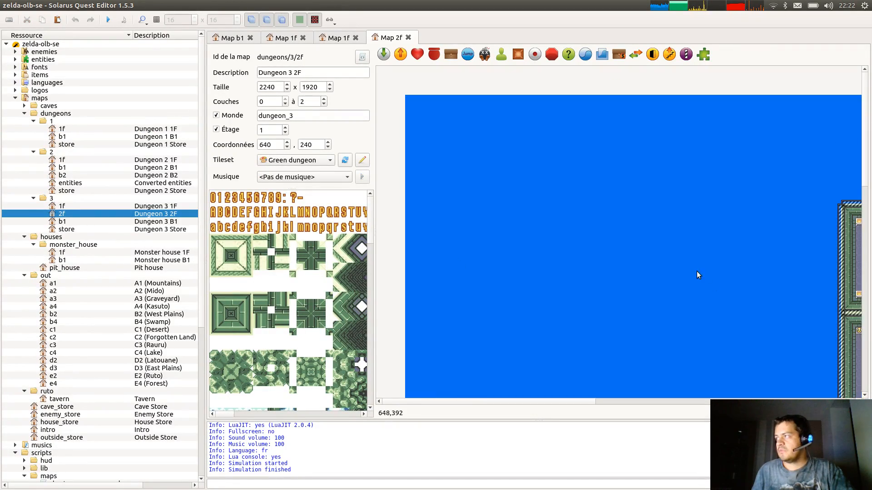
double_click(68, 222)
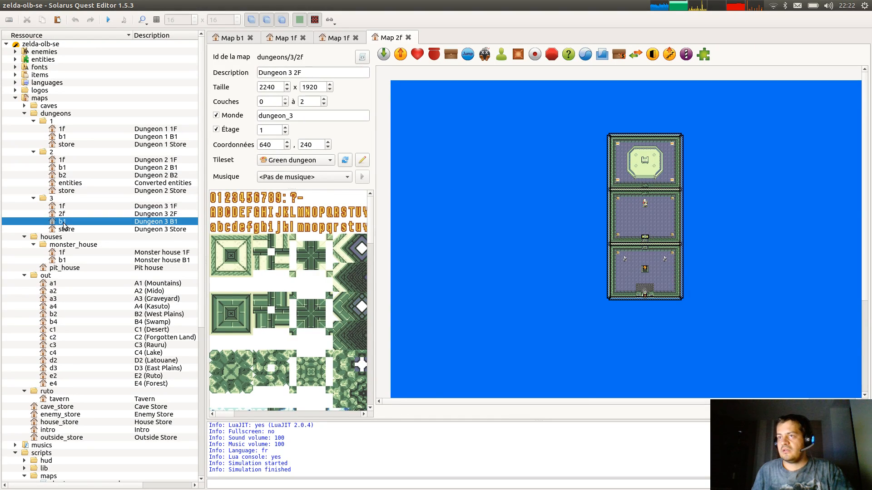
middle_click_drag(604, 294, 445, 307)
Close all open maps and collapse the out and ruto map folders in the resource tree.
key("ctrl+w")
key("ctrl+w")
key("ctrl+w")
key("ctrl+w")
key("ctrl+w")
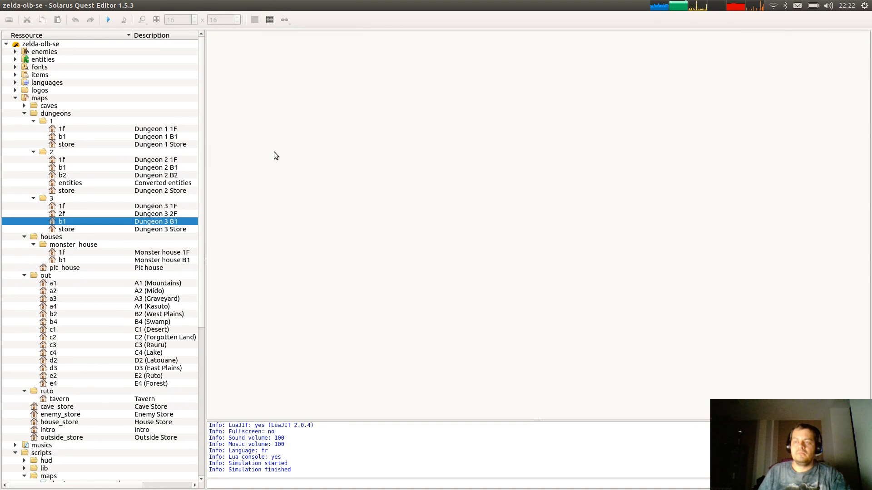
left_click(24, 275)
left_click(23, 283)
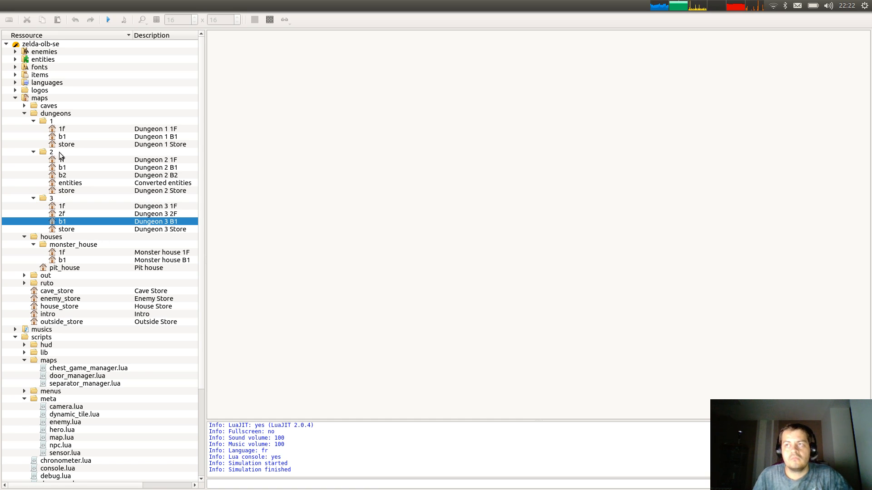
Open the Dungeon 1 1F map and look over its rooms down to the southern edge.
double_click(56, 129)
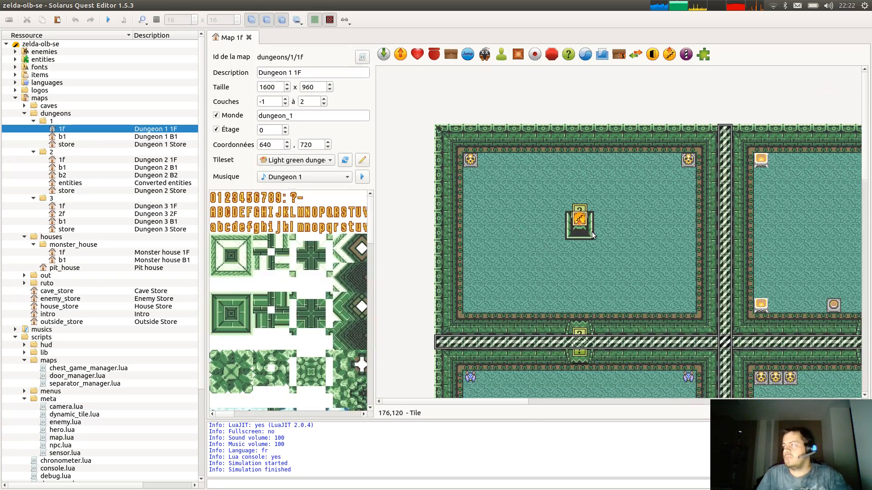
scroll(535, 257, "down", 1, "ctrl")
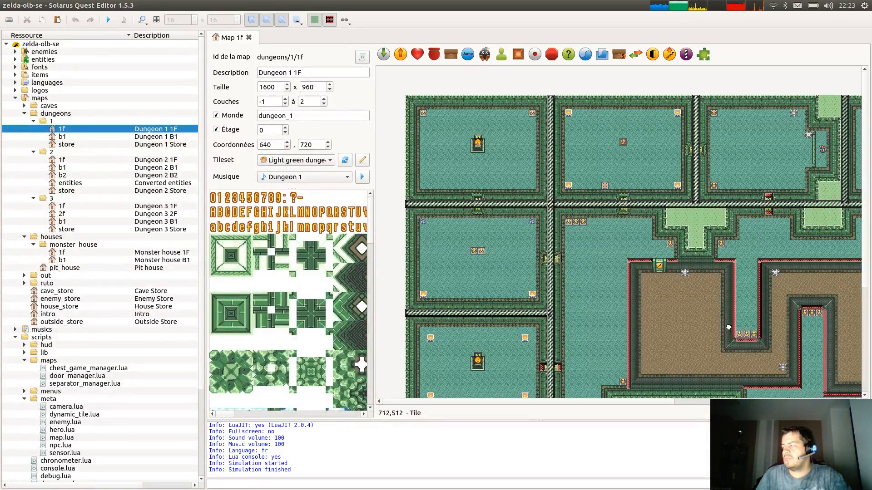
middle_click_drag(677, 321, 322, 163)
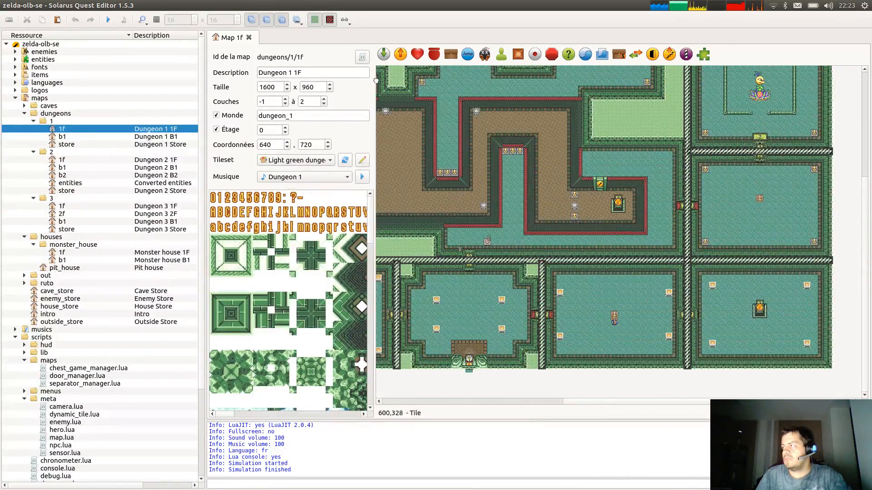
middle_click_drag(460, 159, 761, 119)
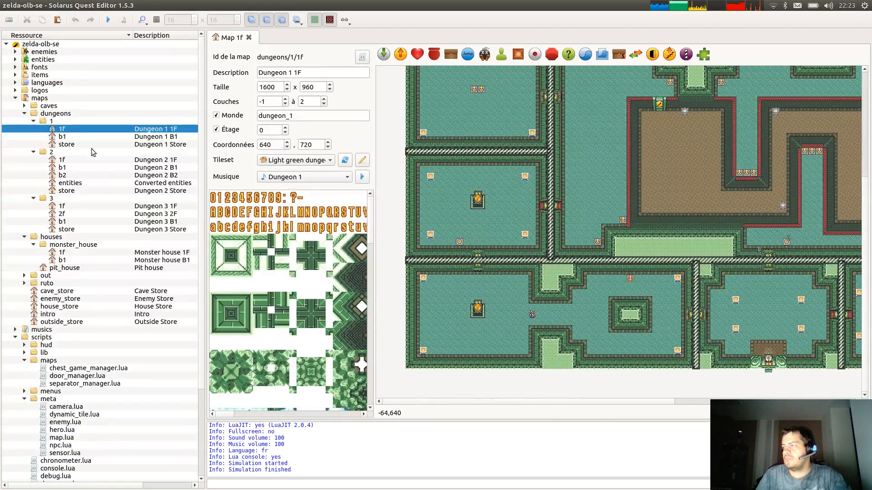
Open the Dungeon 1 B1 map and look over its northern and central rooms.
double_click(62, 136)
scroll(712, 279, "down", 1, "ctrl")
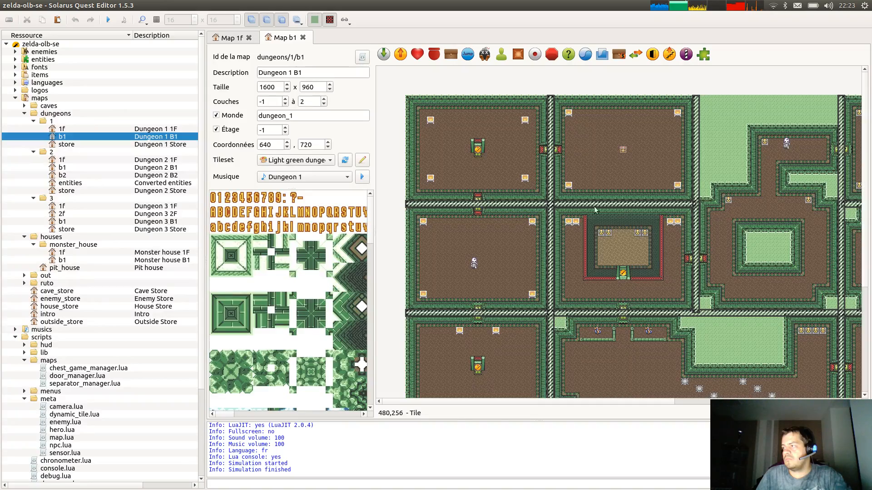
middle_click_drag(759, 304, 713, 272)
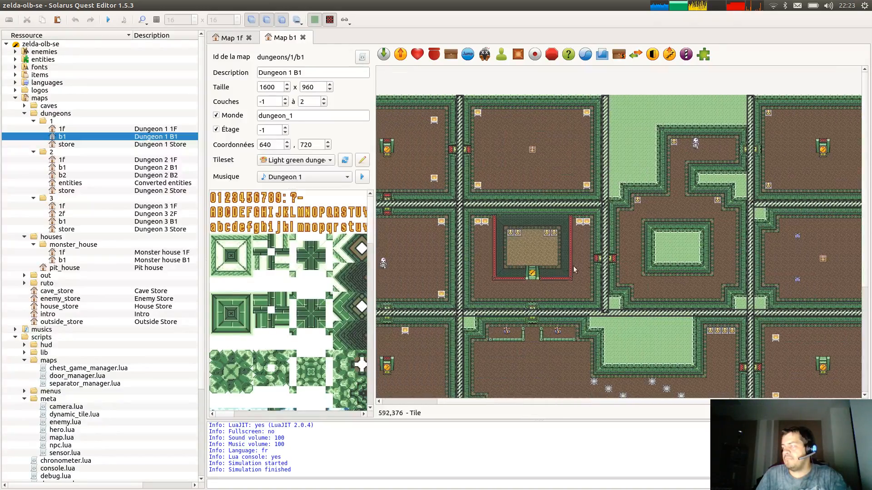
middle_click_drag(463, 237, 557, 237)
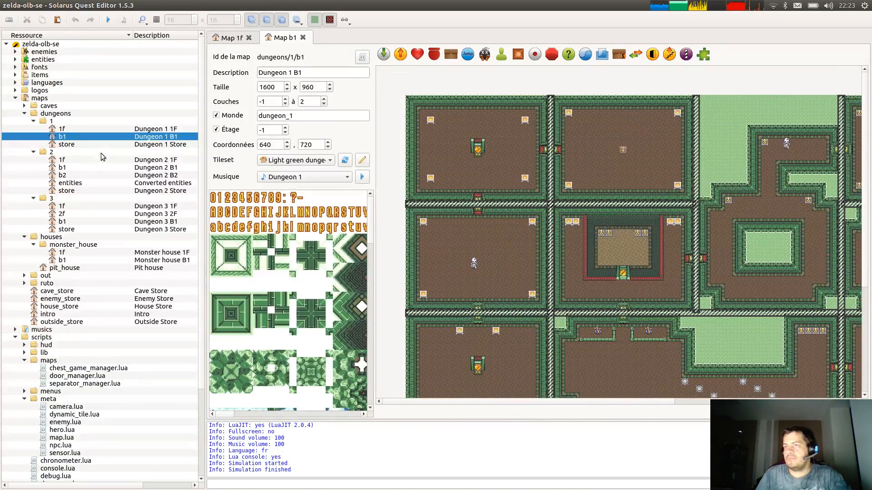
Open the Dungeon 2 1F map, look over its rooms, and open the Dungeon 2 B1 map.
double_click(63, 160)
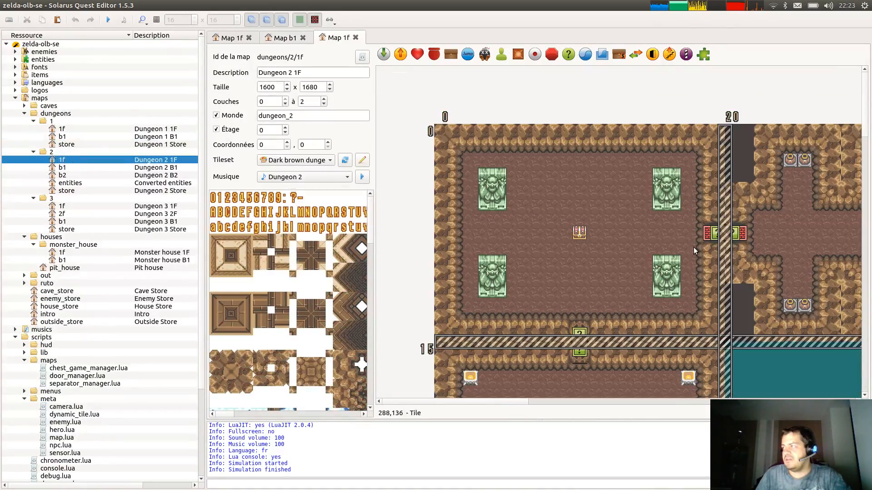
middle_click_drag(707, 297, 409, 295)
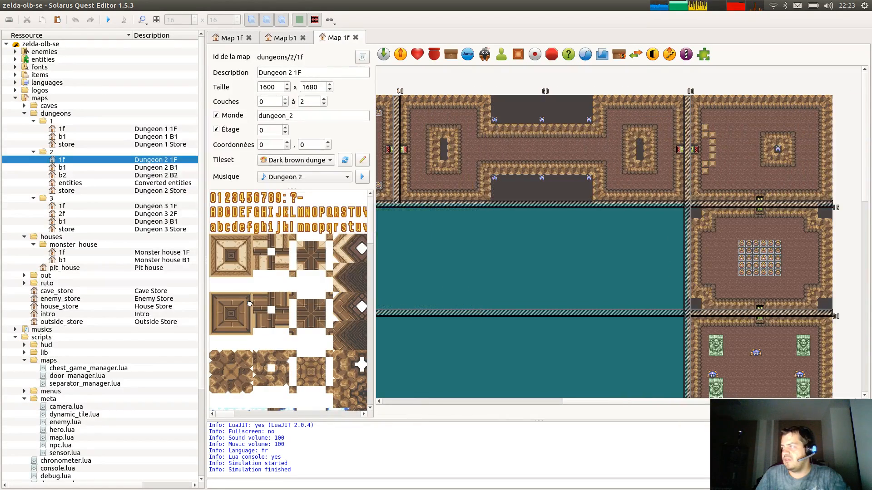
middle_click_drag(636, 331, 827, 473)
double_click(62, 167)
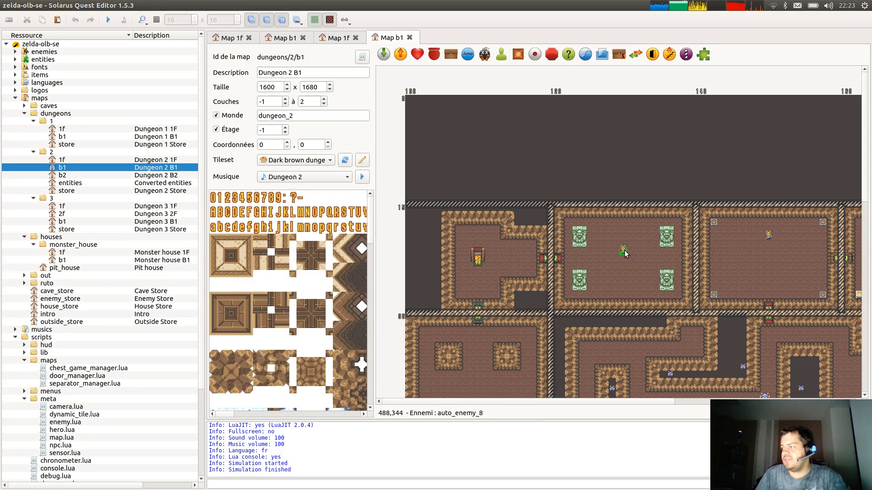
Inspect the properties of the enemy in the four-statue room of the Dungeon 2 B1 map without changing them.
double_click(624, 252)
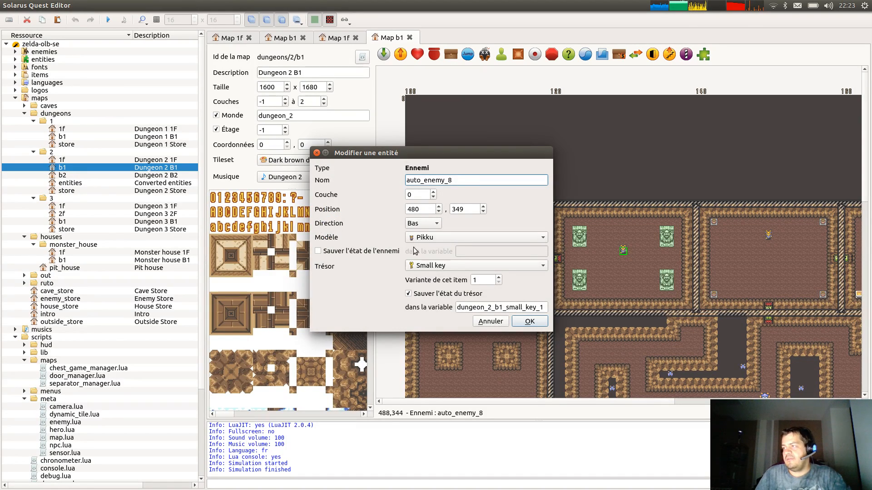
left_click(492, 322)
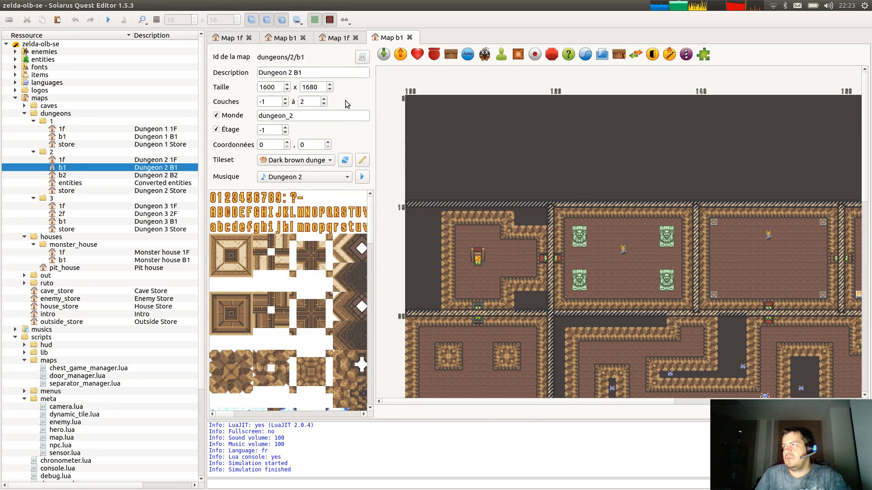
Run the quest and guide the hero from the entrance into the east room to fight its enemy.
left_click(112, 21)
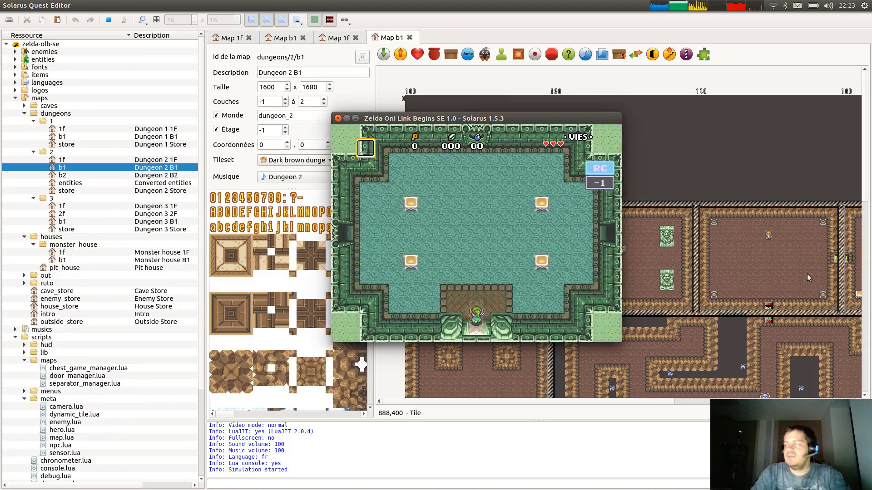
key("Right")
key("Up")
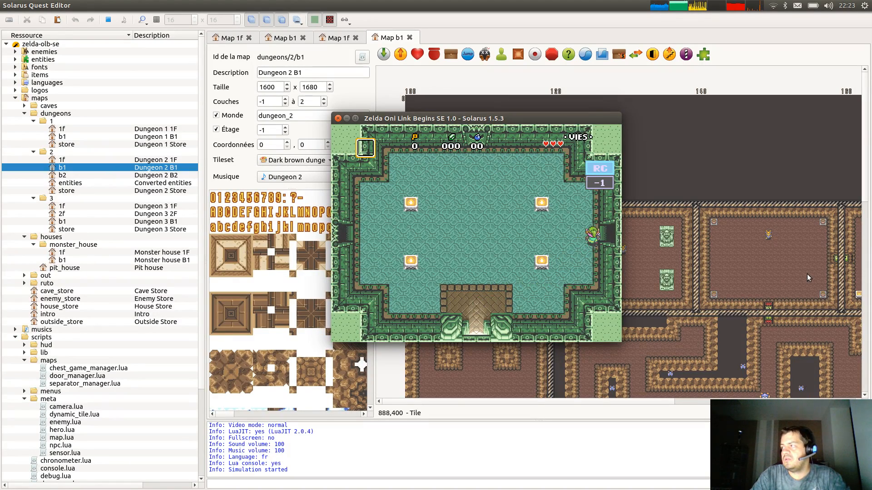
key("Left")
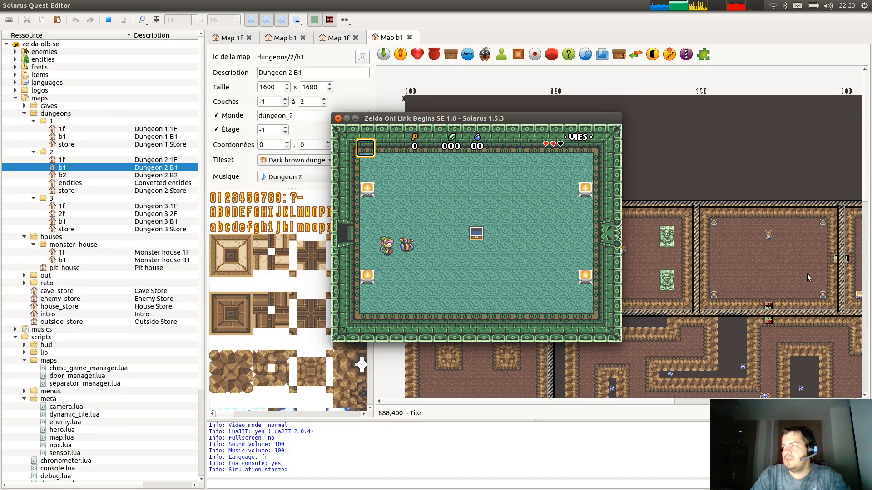
key("Right")
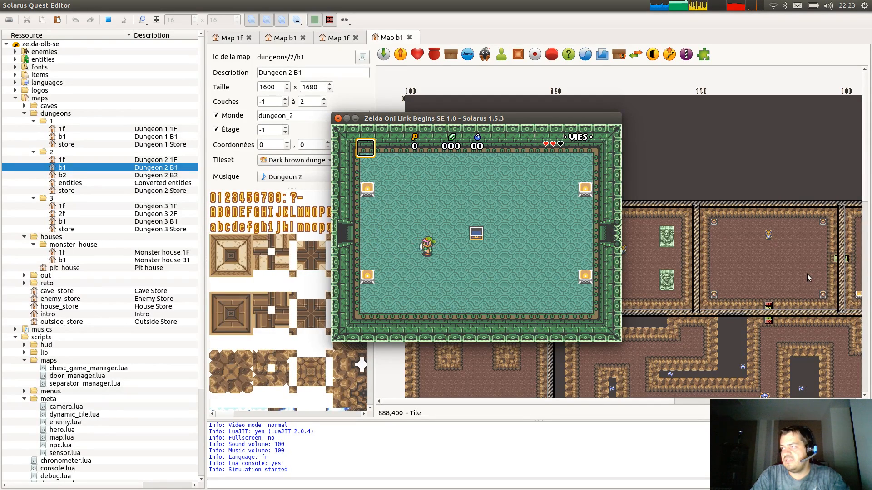
key("Left")
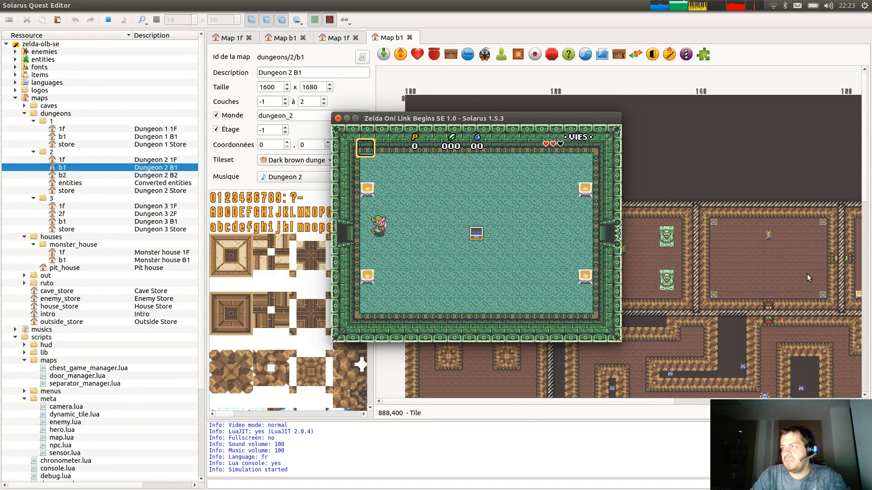
key("Right")
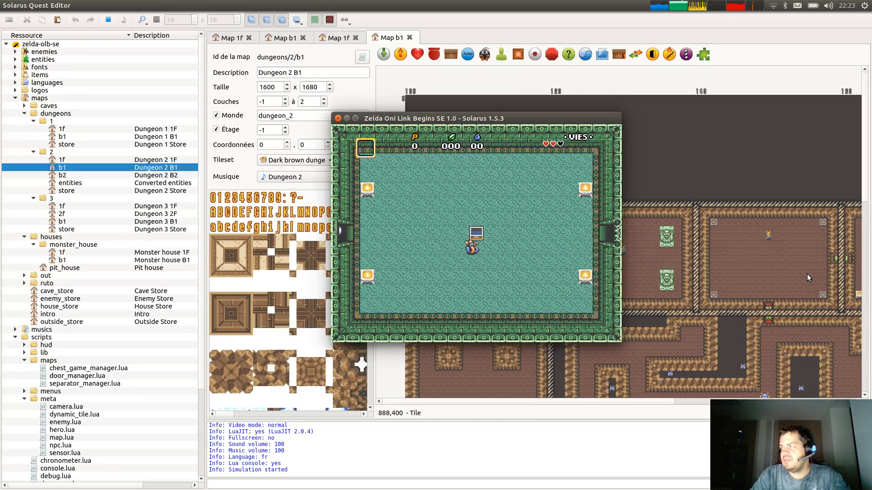
key("c")
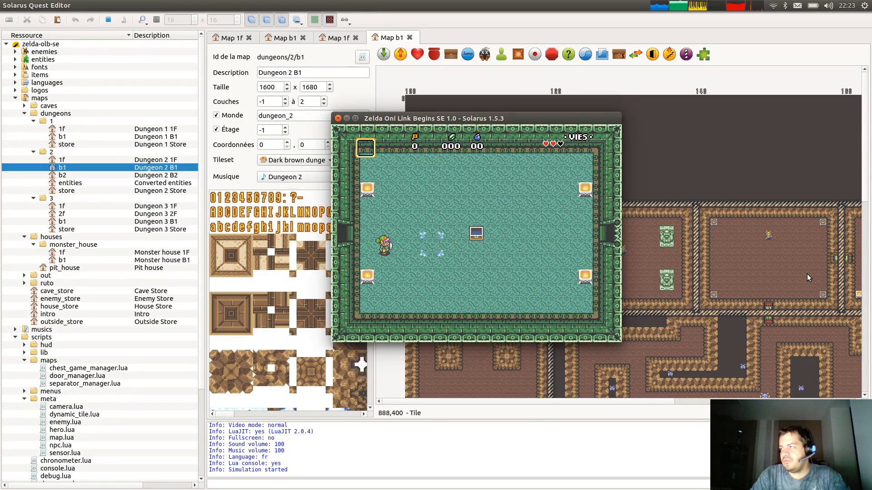
key("Right")
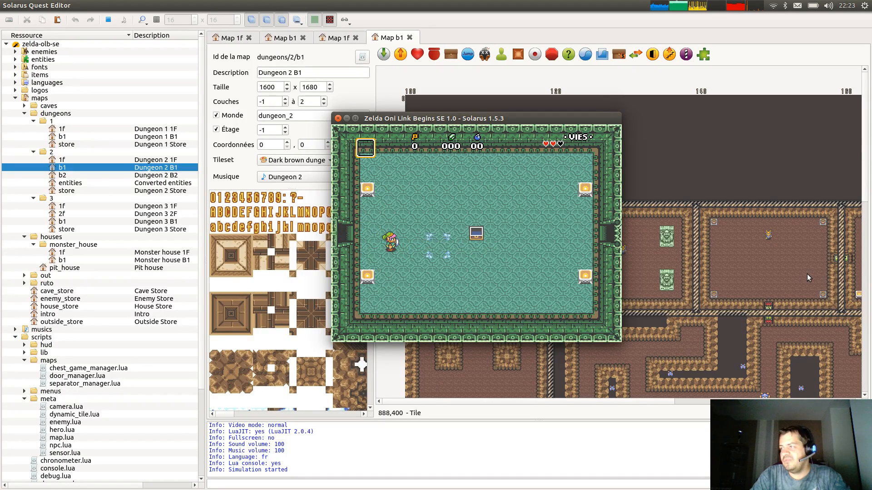
key("Left")
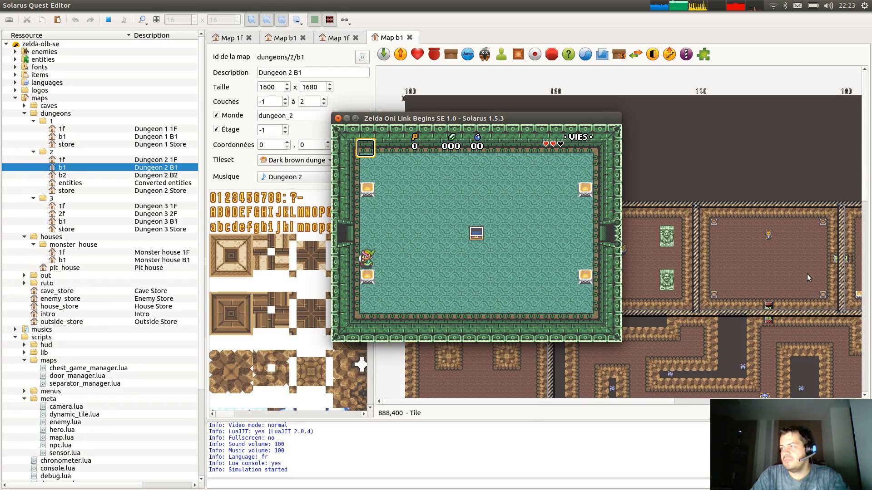
Walk the hero out of the dungeon, enter it again and attack the enemy in the east room.
key("Left")
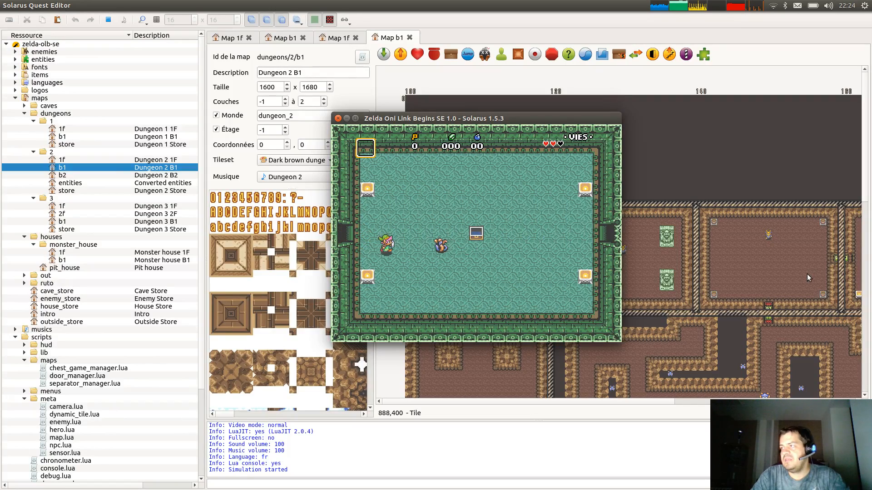
key("Left")
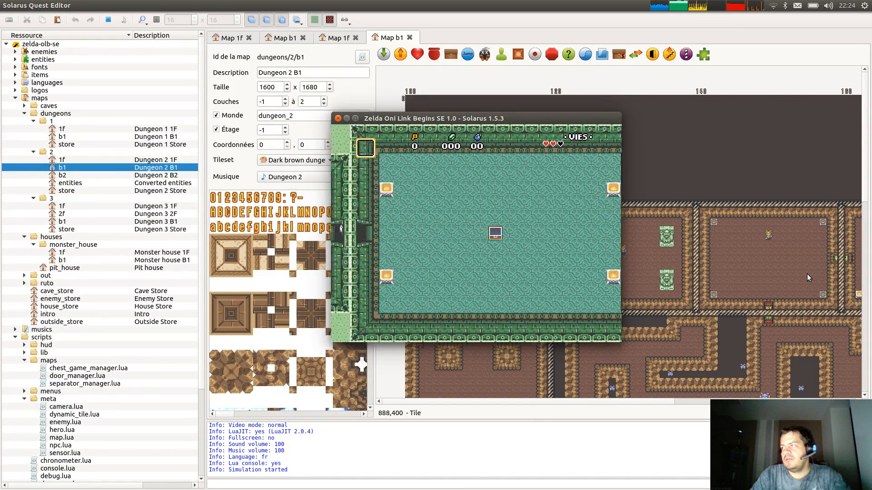
key("Down")
key("Left")
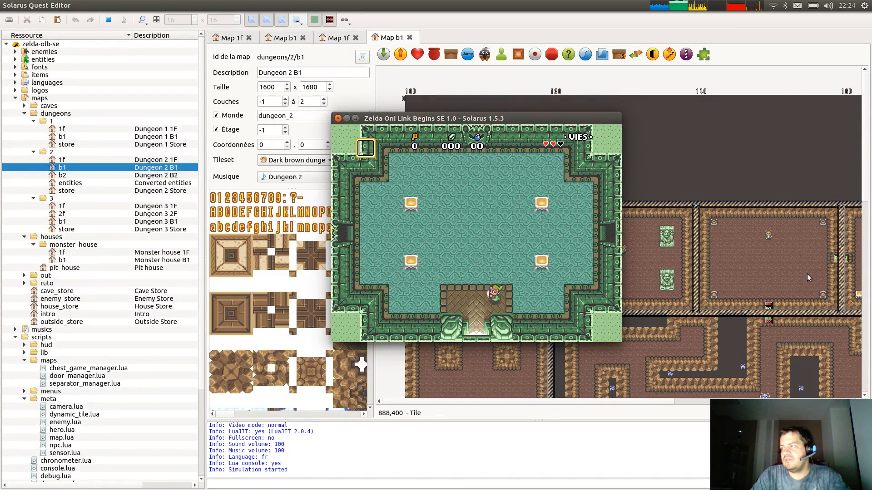
key("Up")
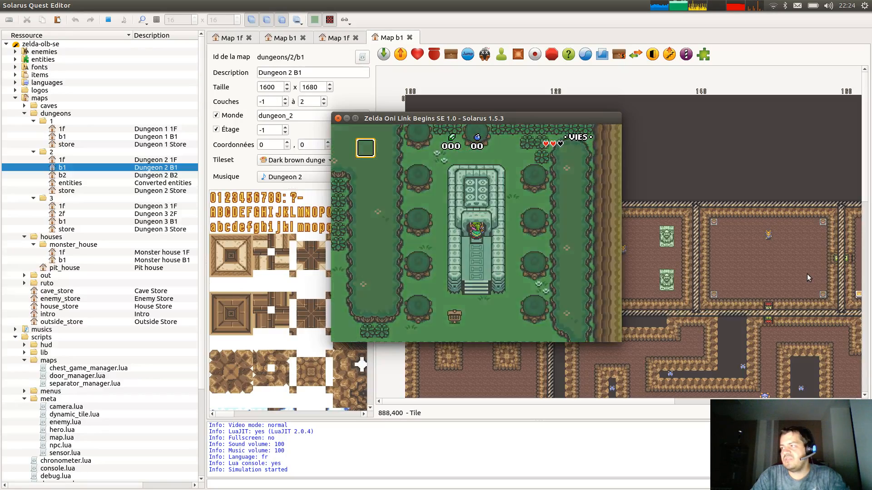
key("Up")
key("Right")
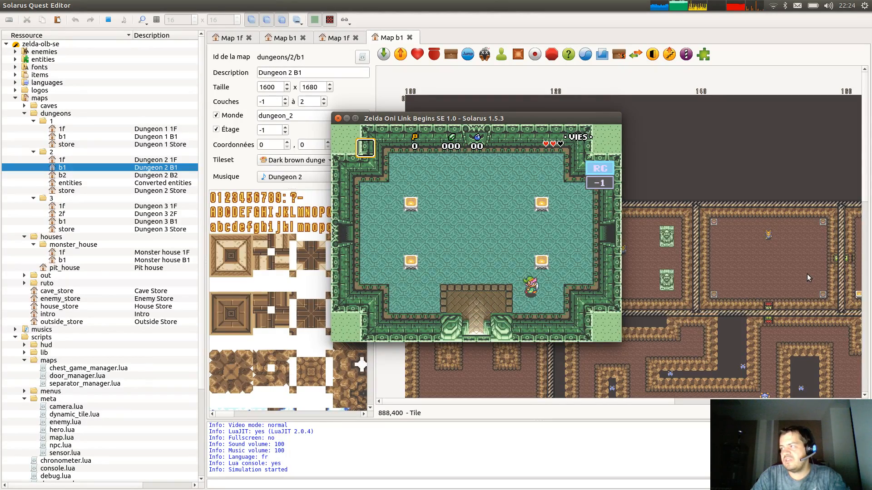
key("Right")
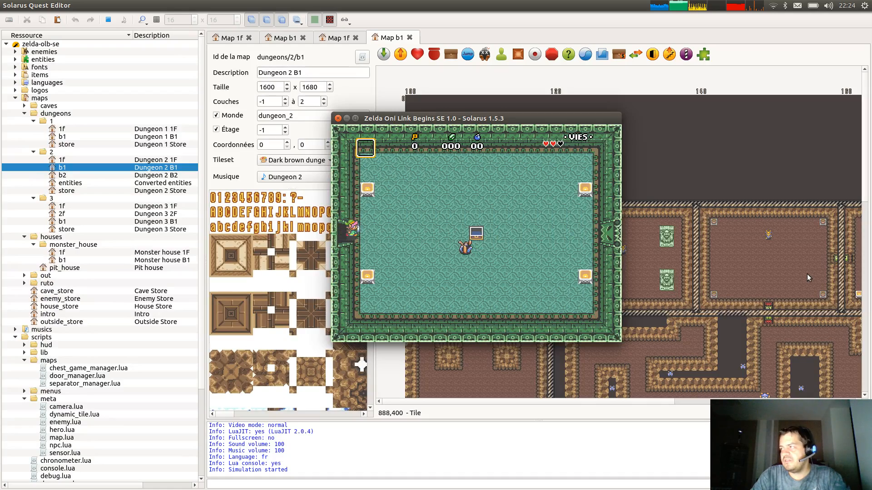
key("c")
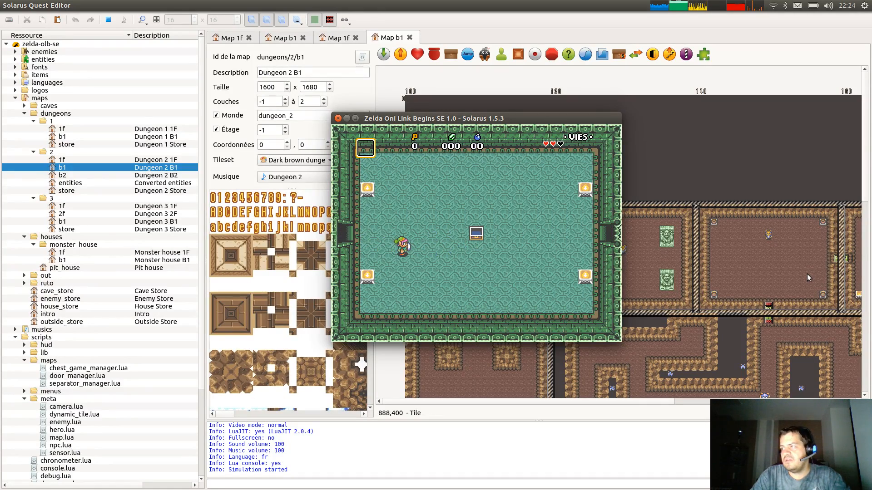
Return to the dungeon entrance and test the east room's enemy drops, leaving the room after each fight.
key("Left")
key("F1")
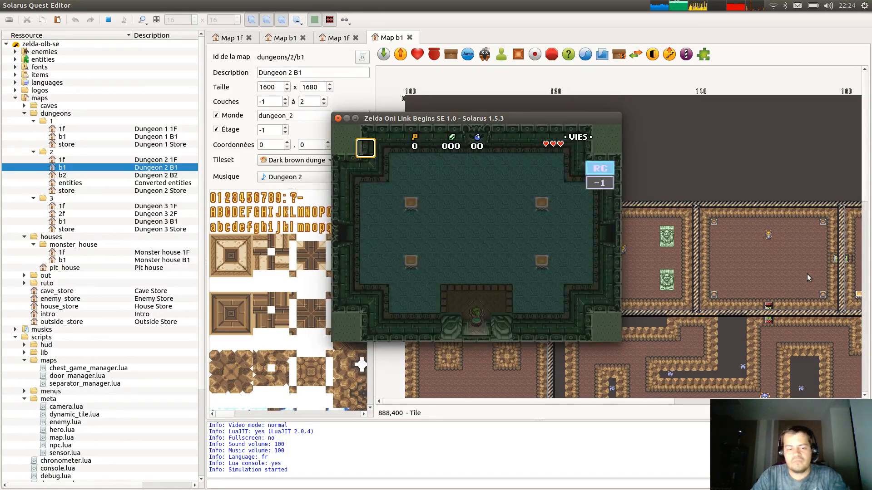
key("Right")
key("Up")
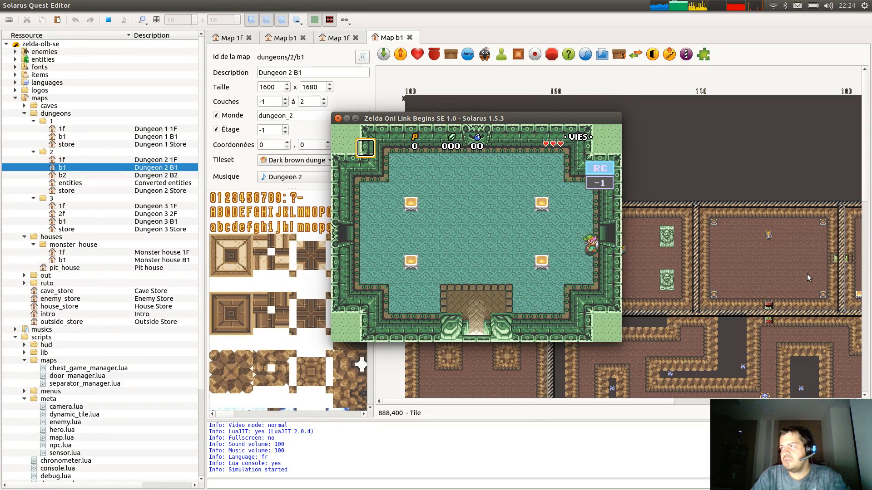
key("c")
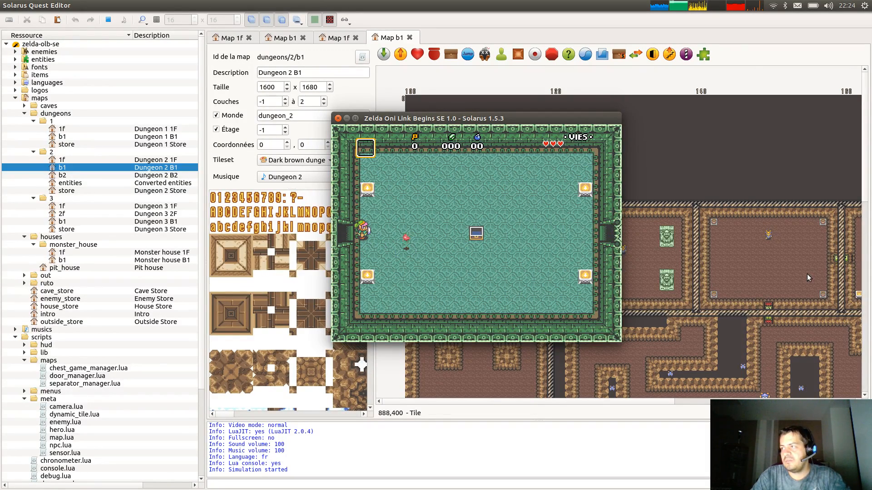
key("Left")
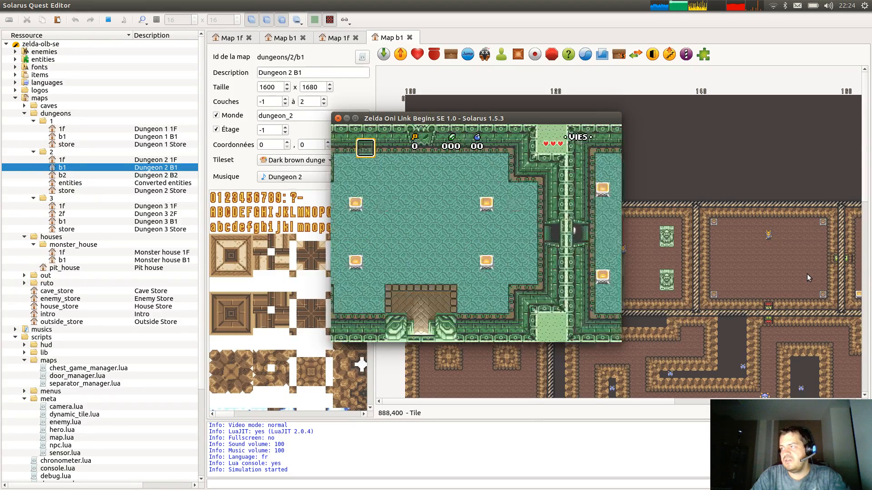
key("Right")
key("Down")
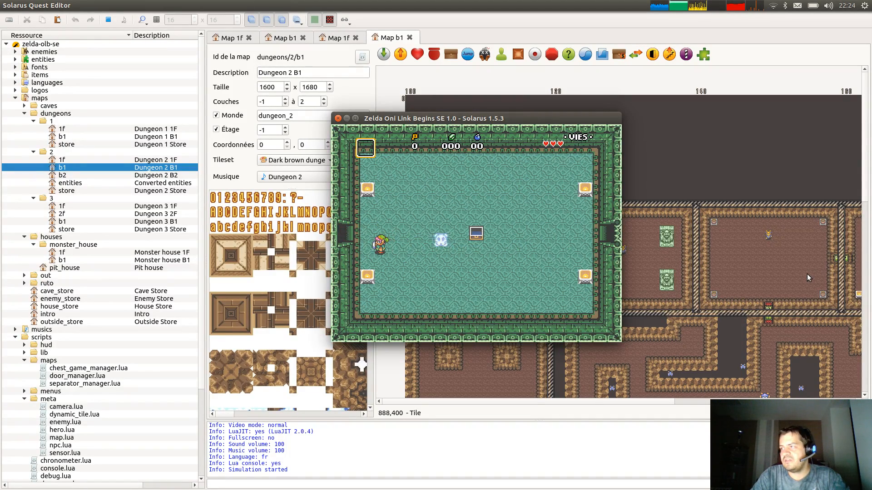
key("Left")
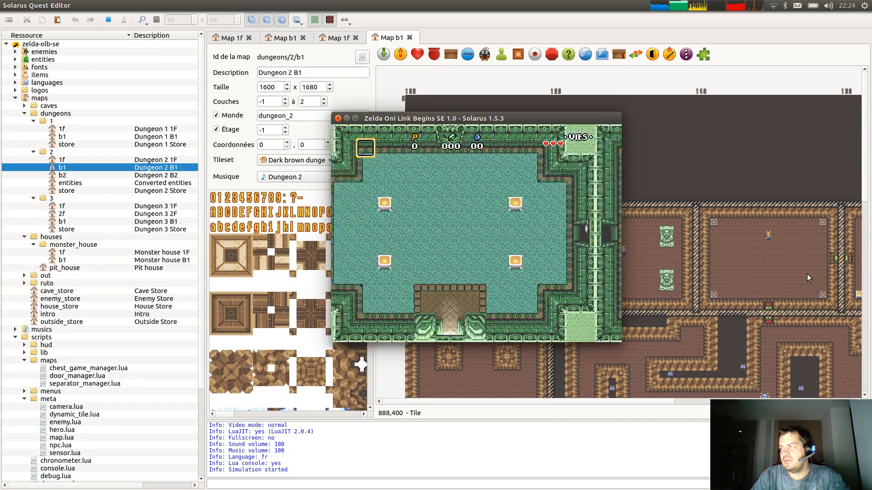
Keep re-entering the east room and defeating its enemy to check which treasures it drops.
key("Right")
key("Down")
key("c")
key("Left")
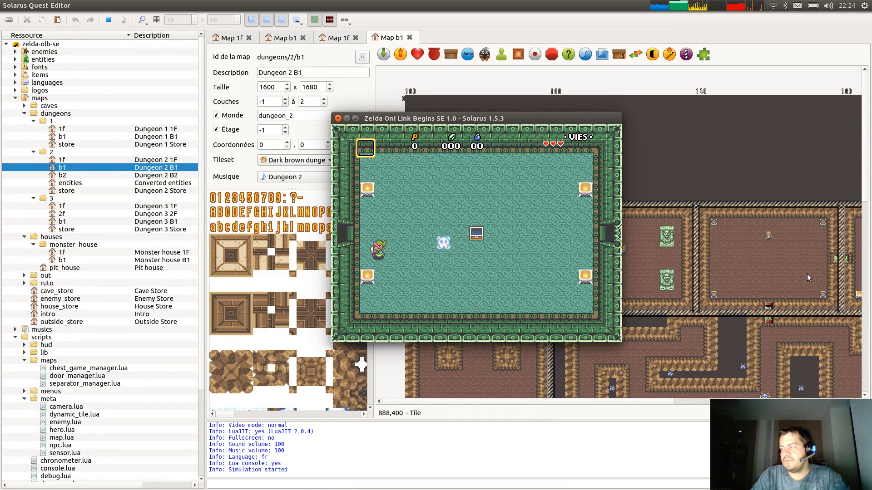
key("Right")
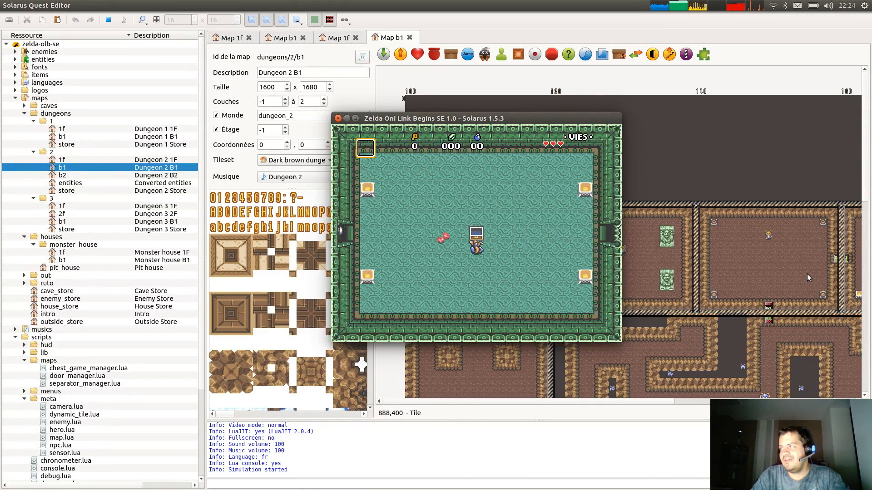
key("Right")
key("Down")
key("c")
key("Left")
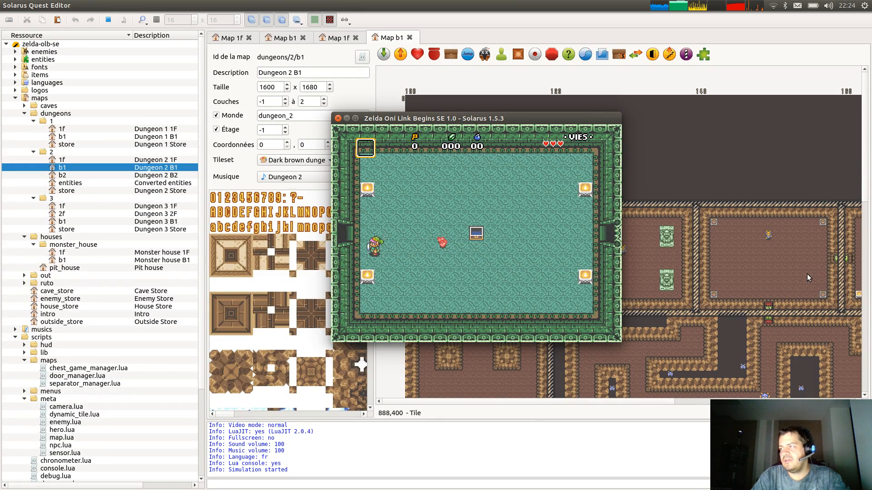
Move the hero across the room to pick up the dropped heart, and end the quest simulation.
key("Right")
key("Up")
key("Left")
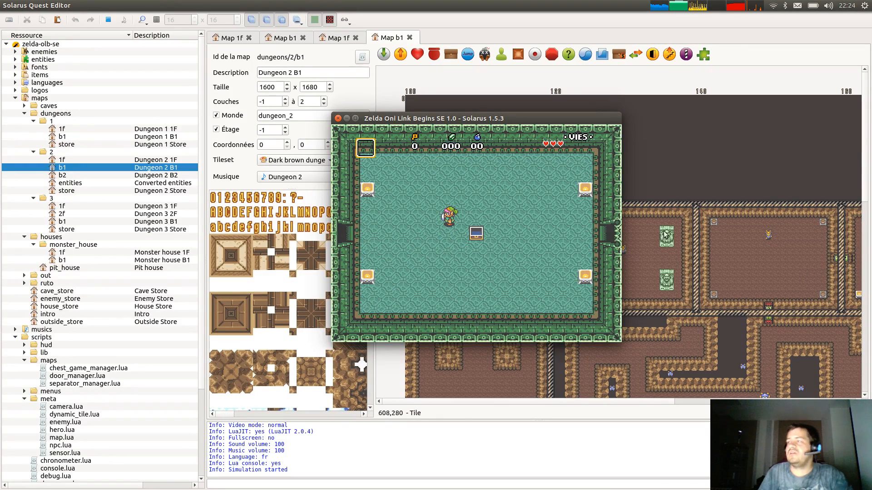
left_click(337, 118)
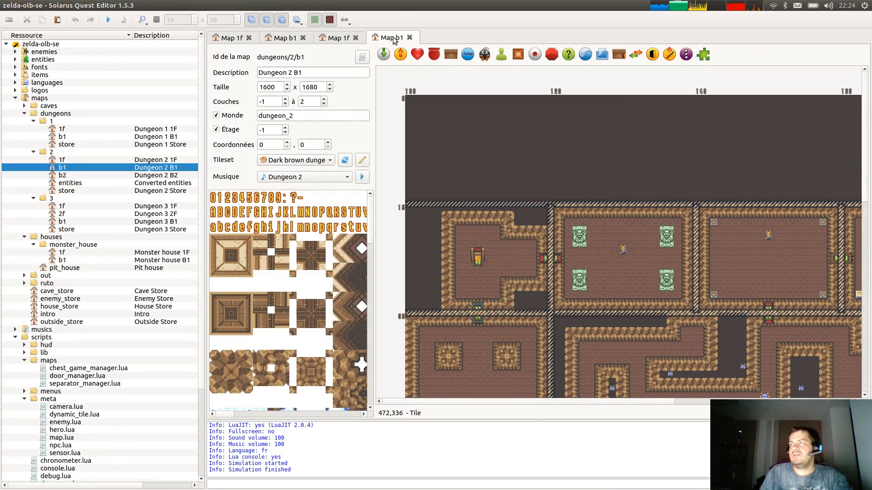
Close all open maps and collapse the dungeon 2, dungeon 3, monster_house and houses folders in the resource tree.
middle_click(393, 37)
middle_click(307, 37)
middle_click(285, 39)
middle_click(242, 42)
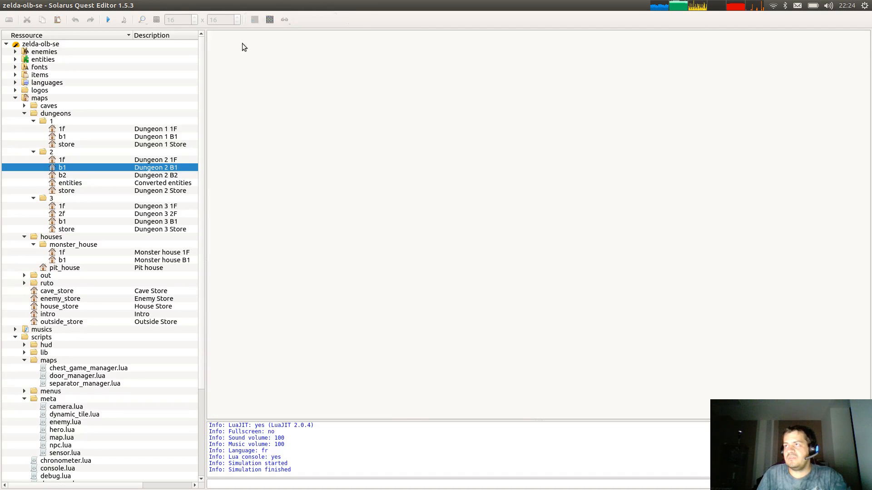
left_click(34, 152)
left_click(33, 160)
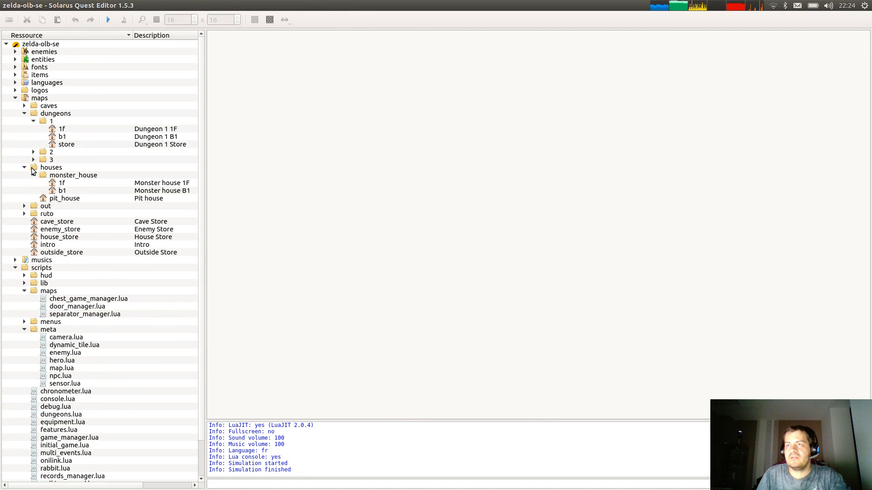
left_click(34, 174)
left_click(25, 168)
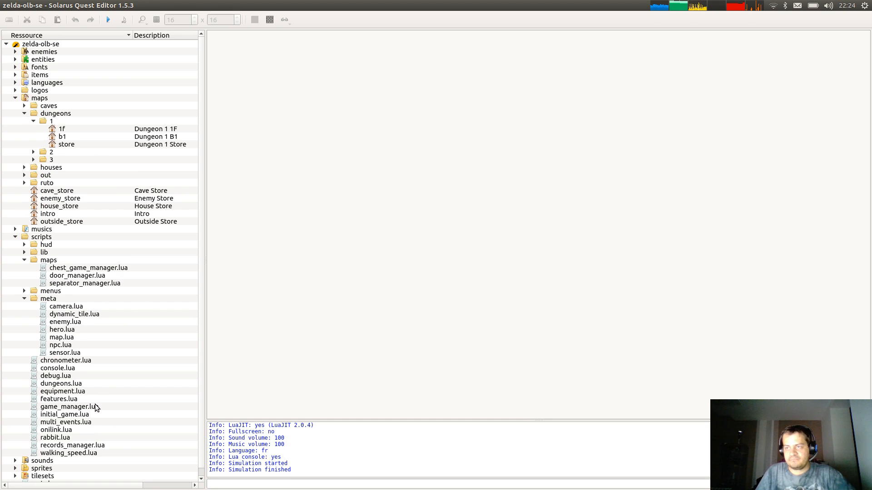
Open the enemy.lua script from scripts/meta and expand the enemies folder down to the alttp enemies.
left_click(71, 314)
left_click(72, 322)
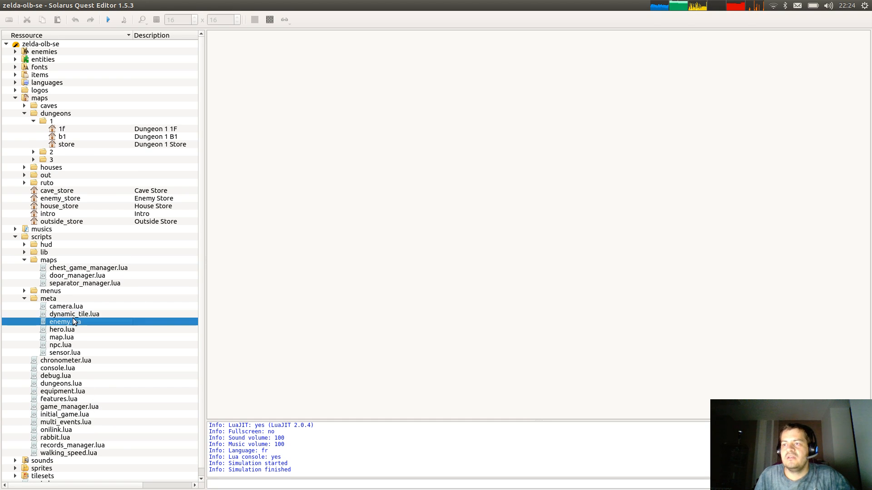
double_click(73, 322)
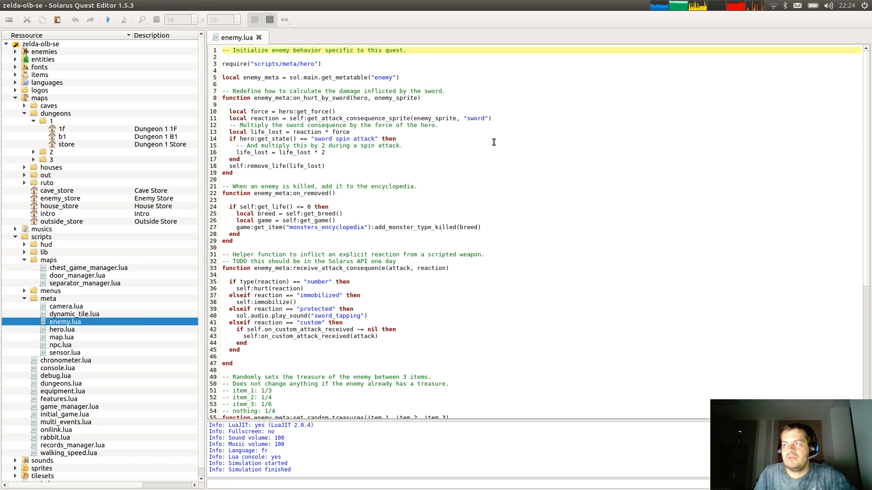
left_click(15, 52)
left_click(24, 60)
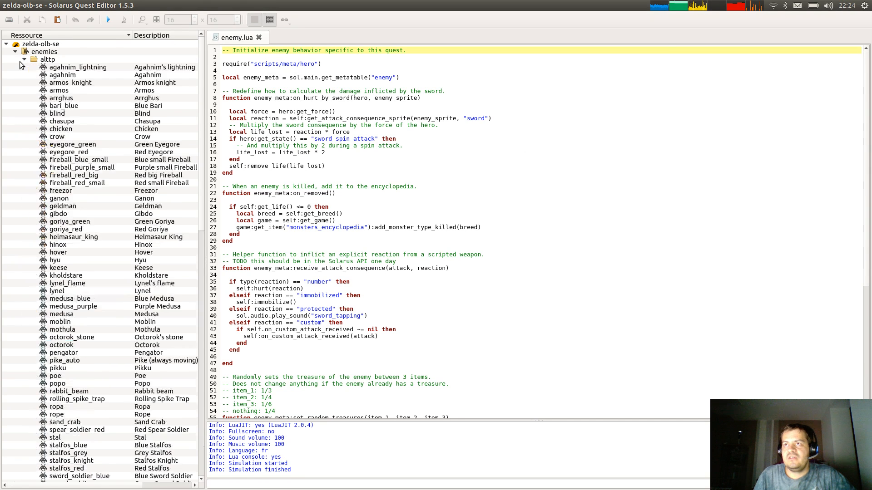
Open the popo enemy script from the alttp enemies and examine its set_random_treasures call with the heart and rupee entries.
scroll(71, 146, "down", 8)
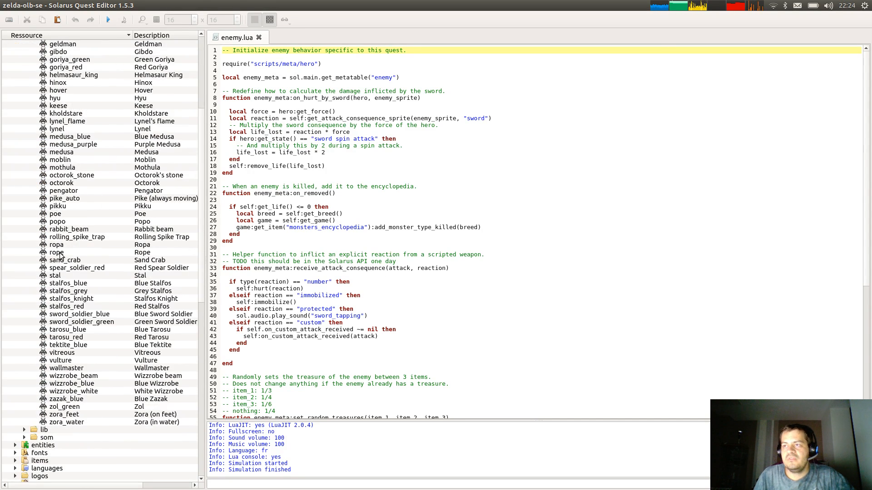
double_click(54, 221)
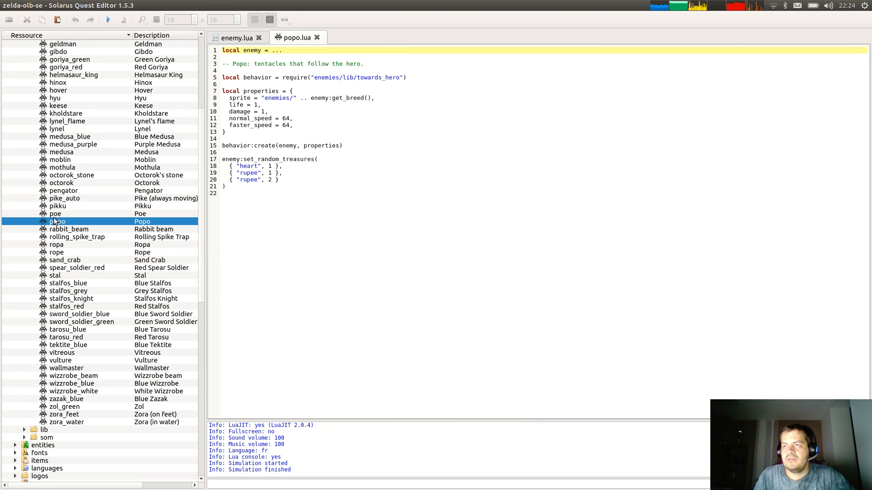
double_click(274, 160)
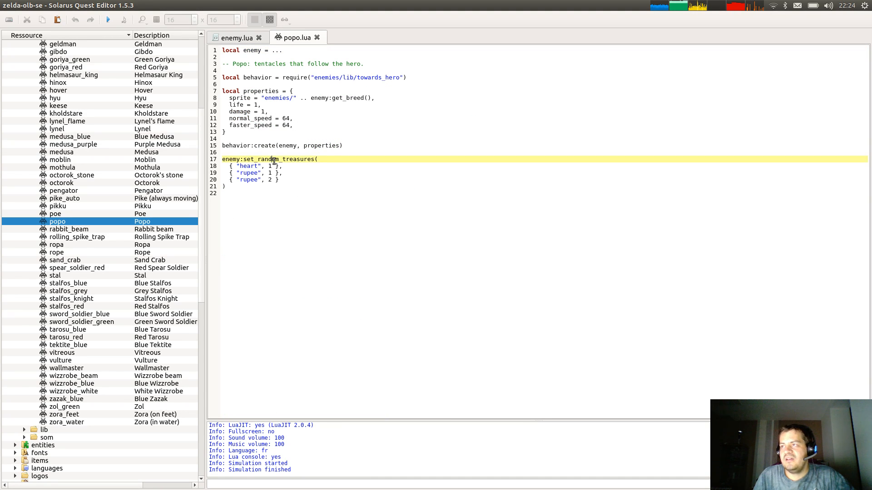
left_click_drag(279, 154, 276, 196)
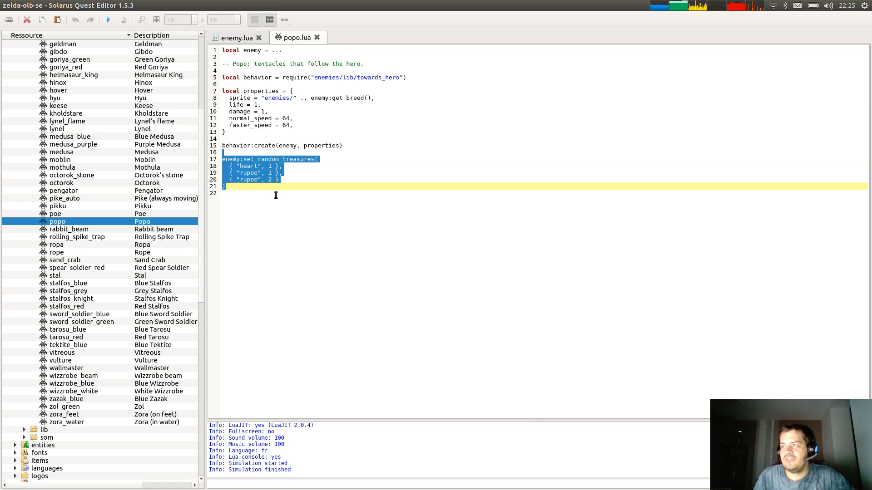
left_click(266, 221)
left_click(263, 152)
left_click_drag(263, 151, 264, 226)
left_click(268, 236)
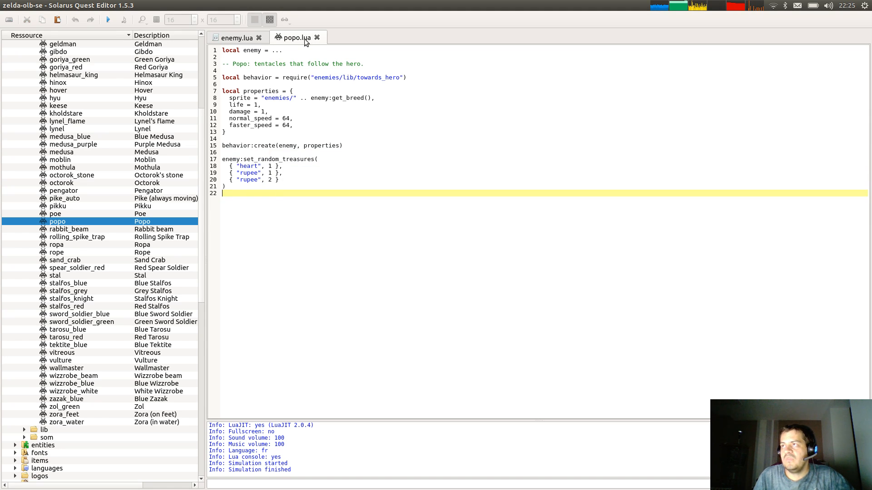
left_click_drag(273, 145, 295, 197)
left_click(305, 215)
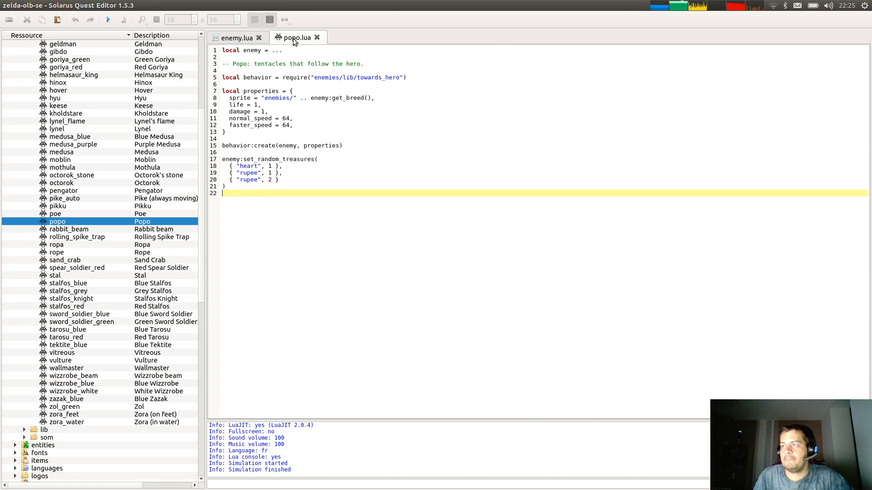
Switch to enemy.lua and examine the comment giving each item's drop probability above the set_random_treasures function.
key("ctrl+Tab")
scroll(330, 119, "down", 7)
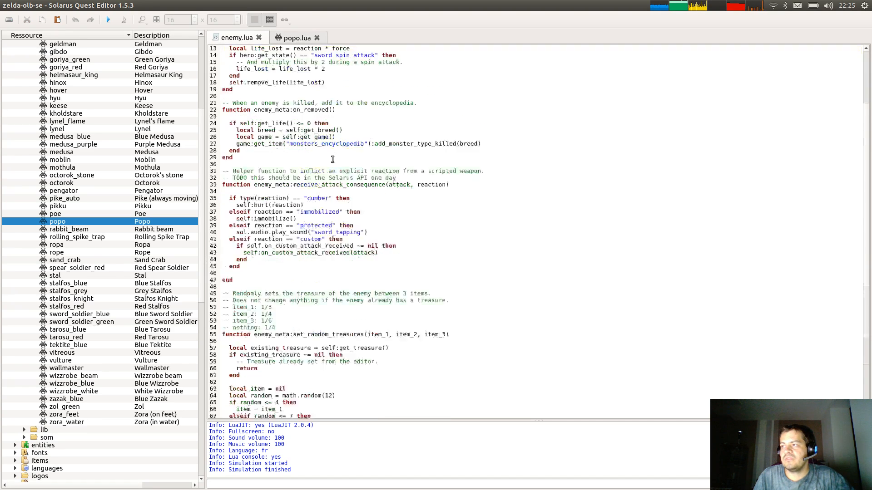
scroll(395, 200, "down", 3)
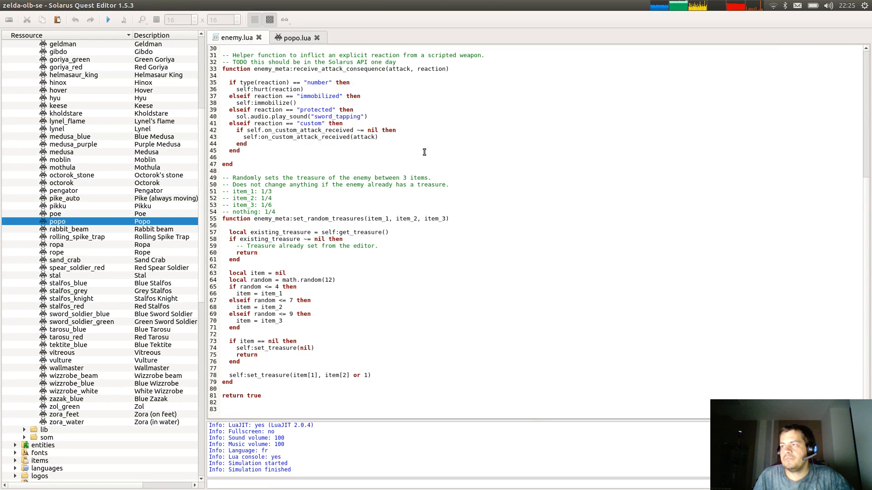
left_click_drag(322, 178, 495, 210)
triple_click(481, 180)
left_click(494, 211)
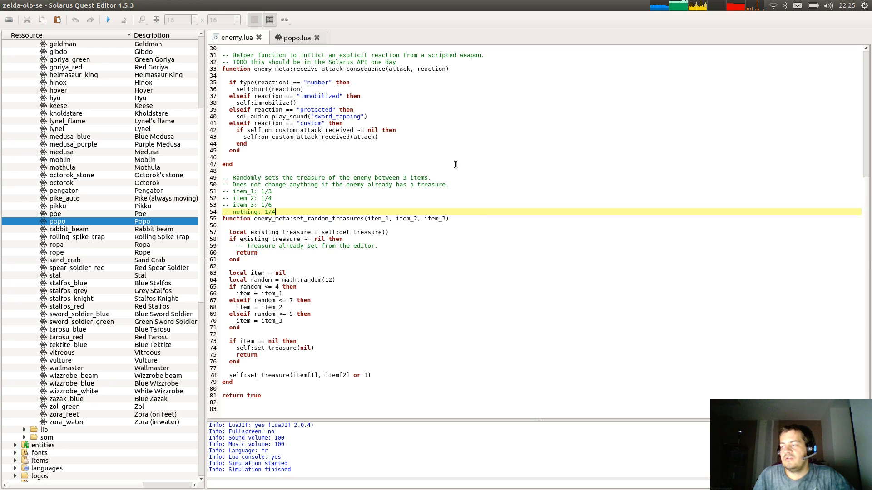
key("shift+Home")
key("shift+Up")
key("shift+Up")
key("shift+Up")
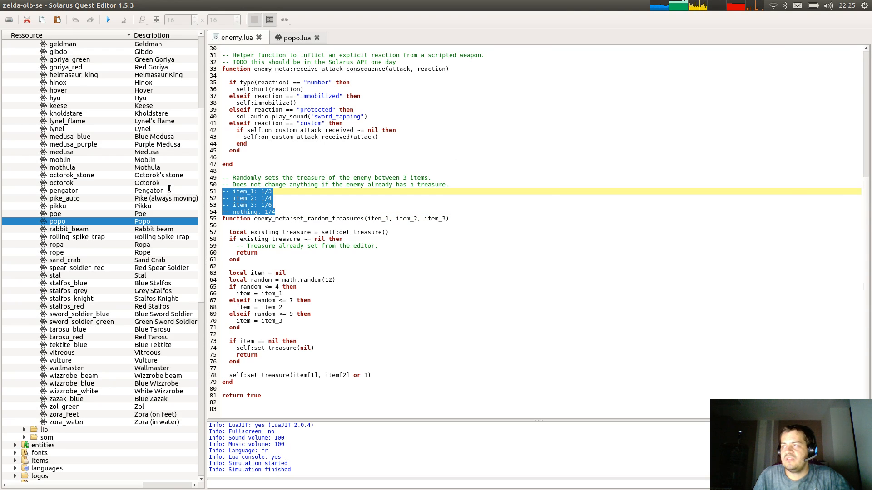
left_click(343, 191)
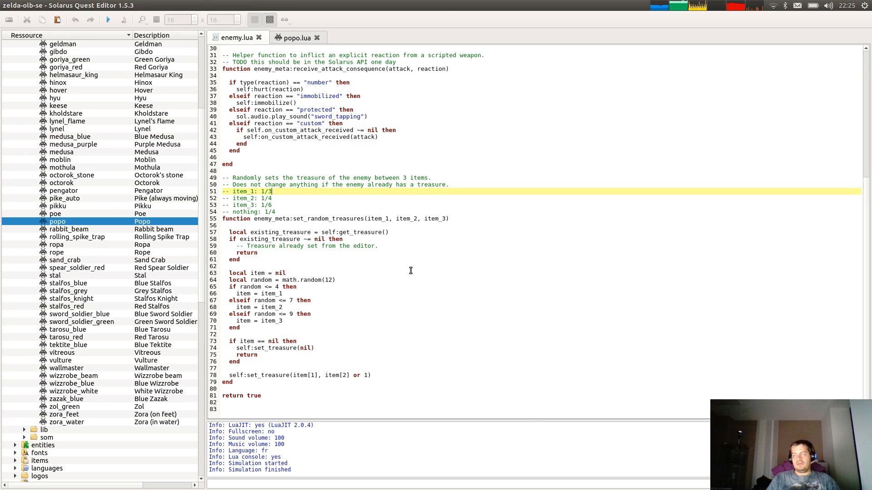
Look through the enemy.lua functions and examine the comment about enemies that already have a treasure.
scroll(411, 270, "up", 9)
scroll(410, 271, "down", 8)
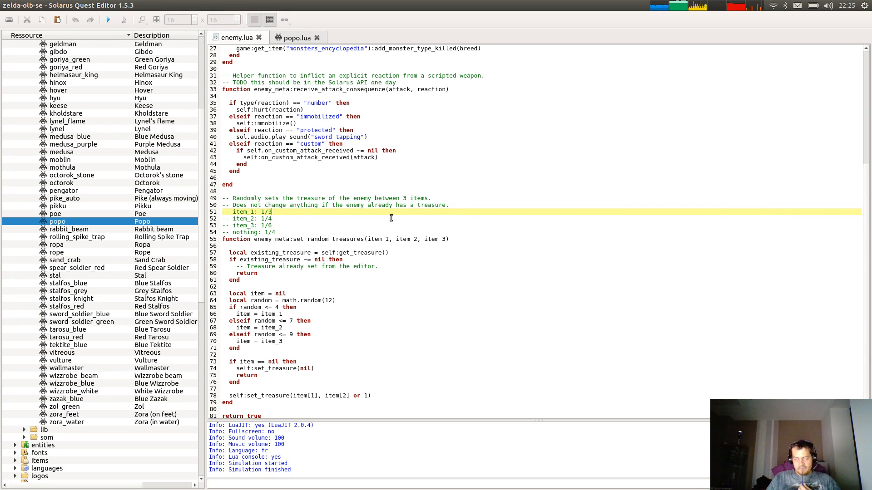
left_click(351, 238)
scroll(386, 262, "up", 4)
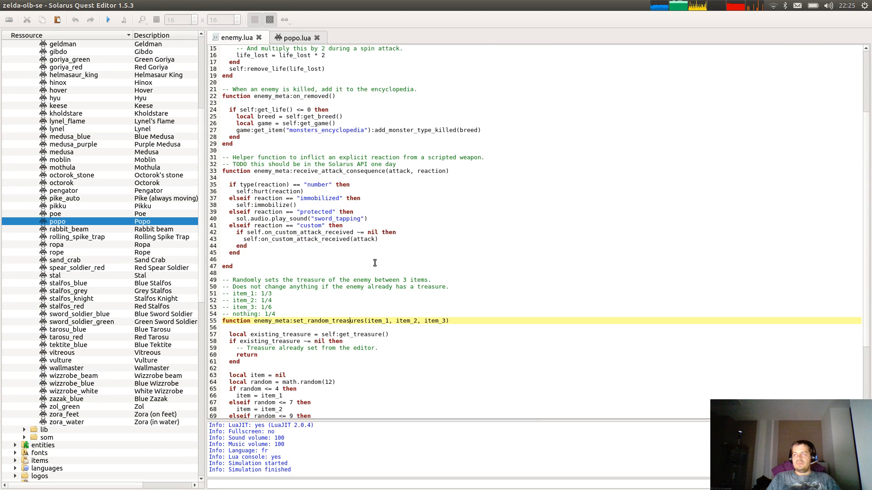
scroll(374, 263, "up", 5)
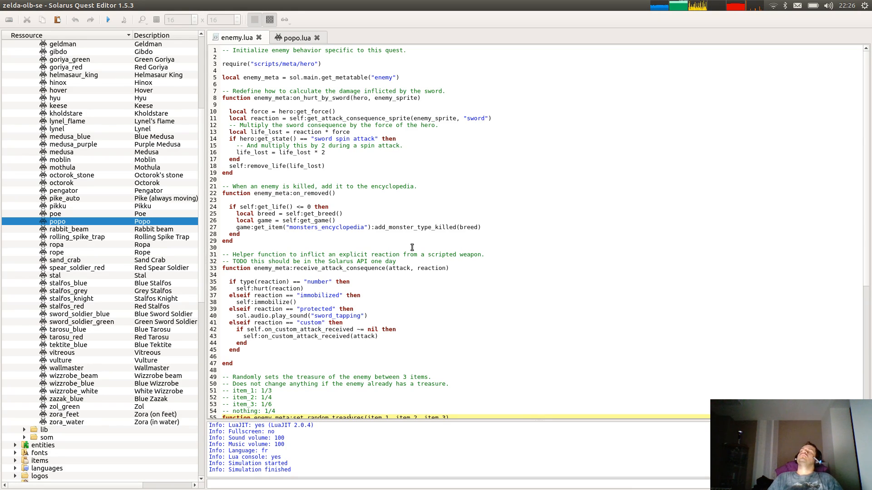
scroll(422, 246, "down", 7)
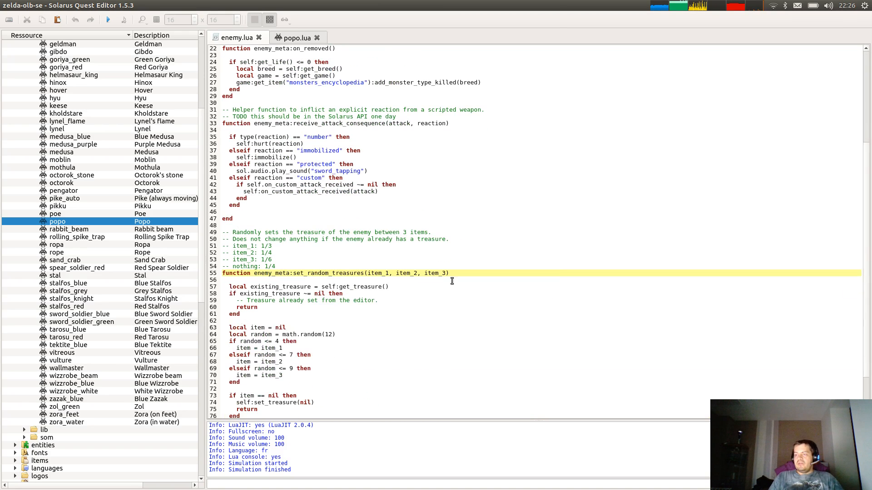
left_click(439, 240)
left_click_drag(459, 239, 202, 241)
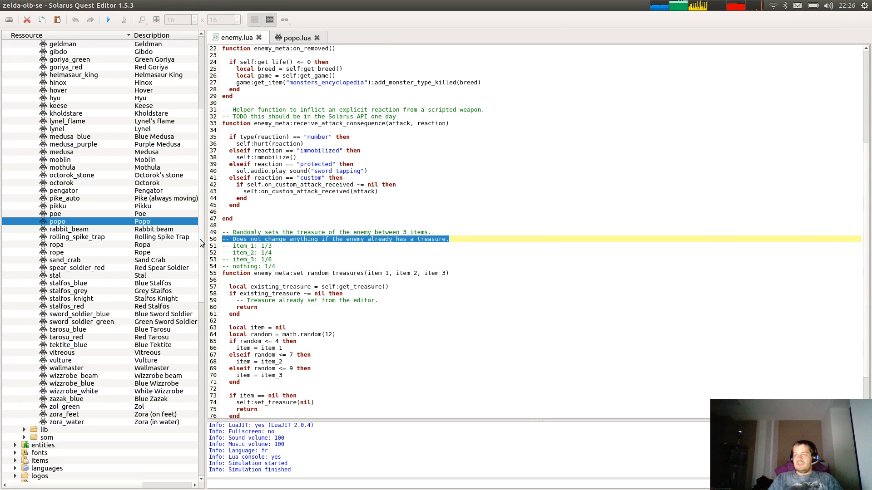
left_click(449, 240)
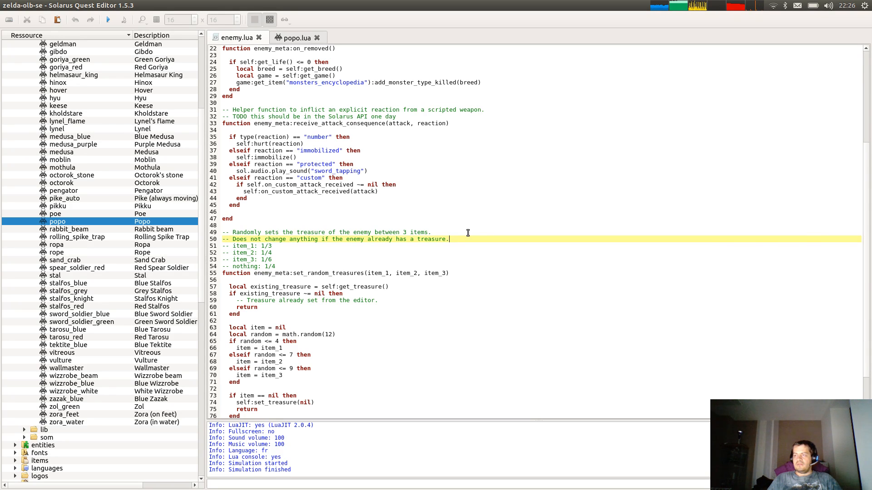
Examine the existing_treasure check at the start of the set_random_treasures function.
scroll(467, 232, "down", 3)
left_click(385, 249)
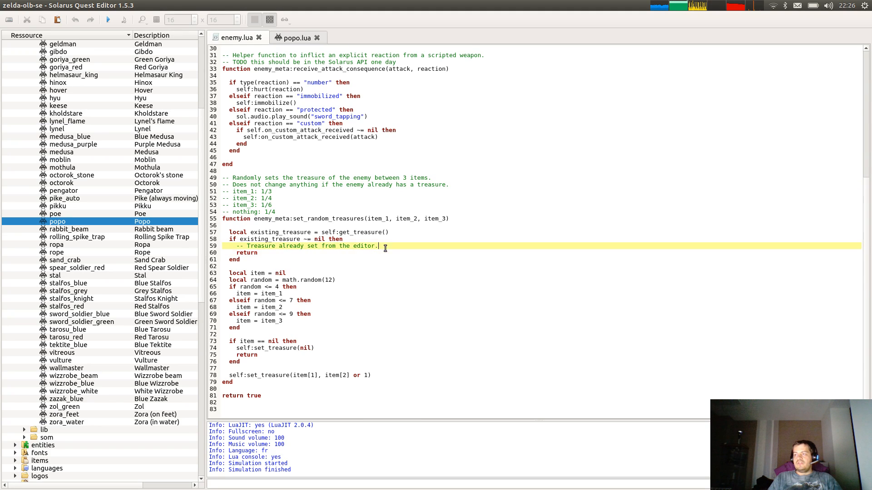
key("Down")
key("Down")
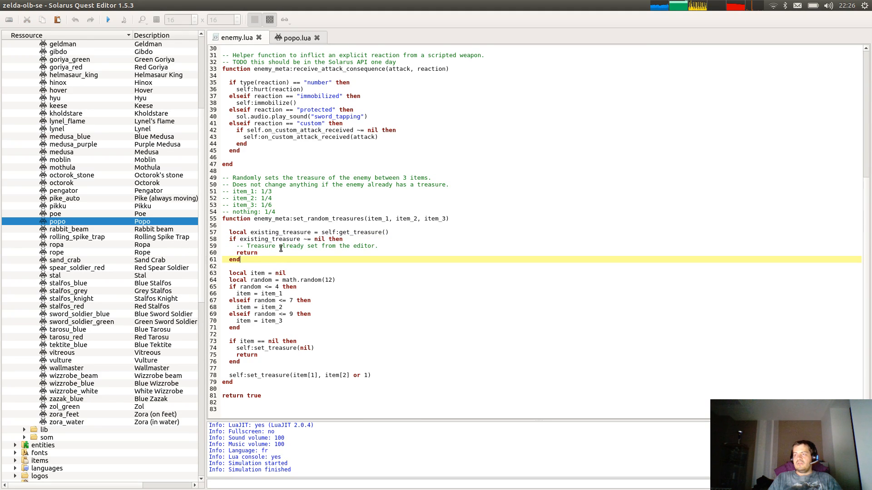
key("shift+Home")
key("shift+Up")
key("shift+Up")
key("shift+Up")
key("shift+Up")
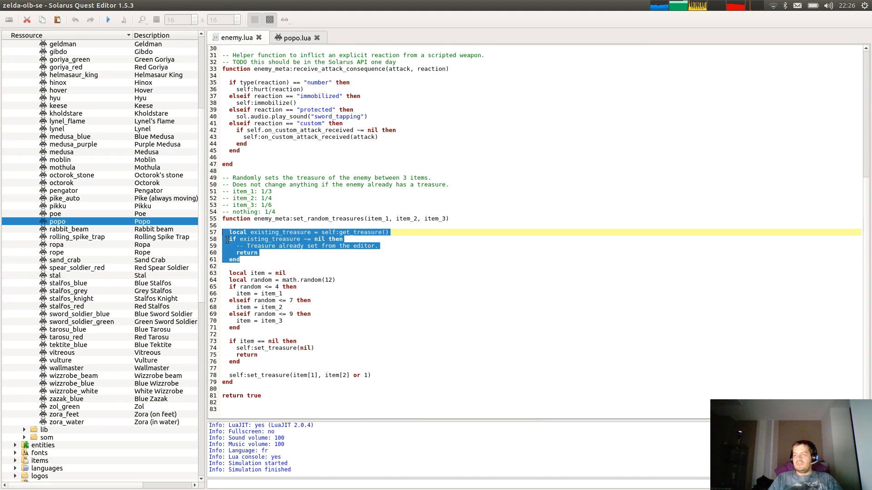
left_click_drag(228, 240, 259, 264)
left_click(260, 262)
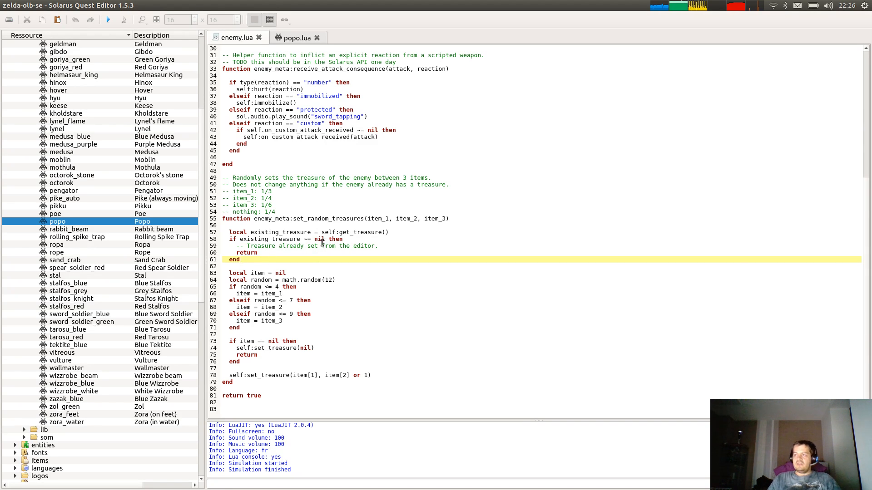
left_click(307, 225)
left_click_drag(307, 226, 308, 266)
left_click(307, 267)
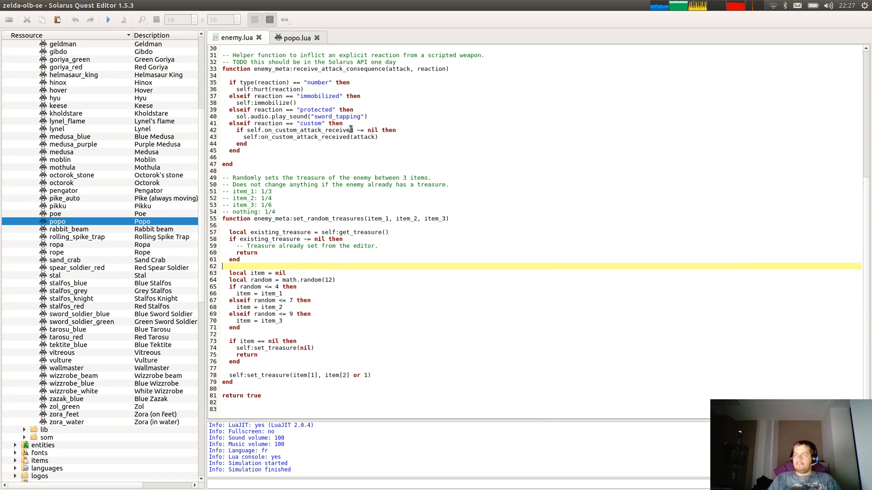
Collapse the dungeon 1 folder in the resource tree and open separator_manager.lua from scripts/maps.
scroll(114, 195, "up", 7)
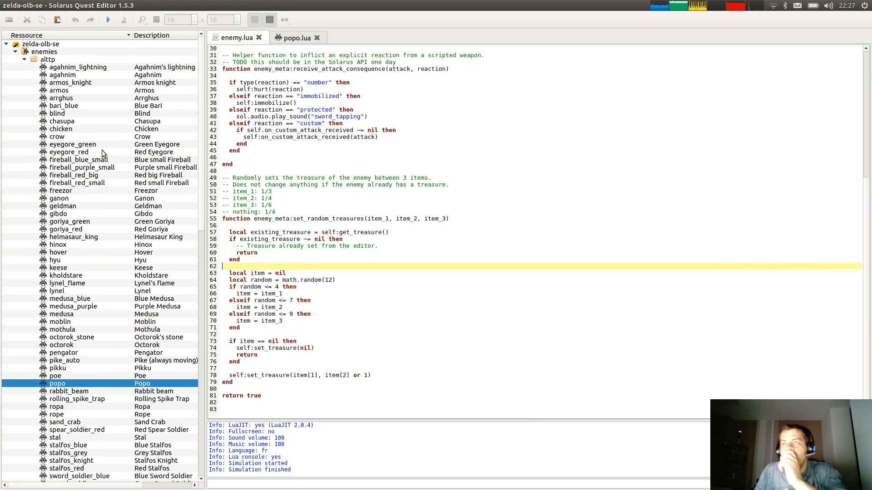
scroll(78, 285, "down", 19)
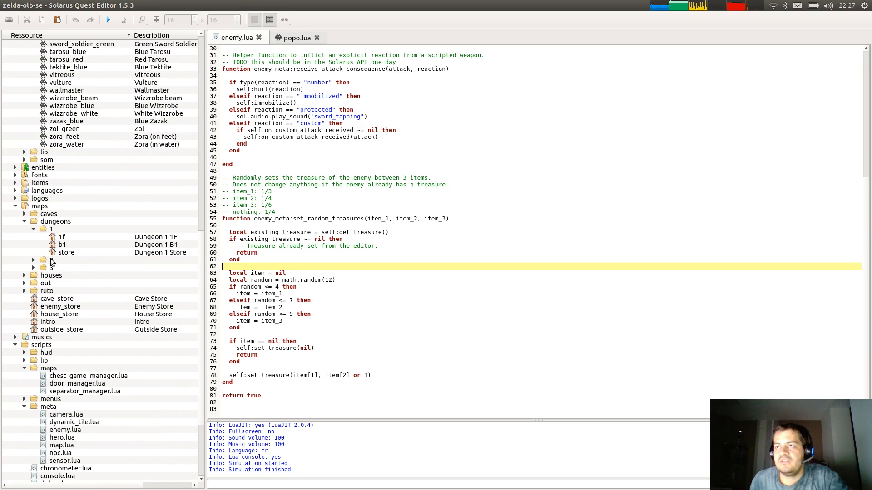
left_click(33, 229)
scroll(41, 232, "down", 4)
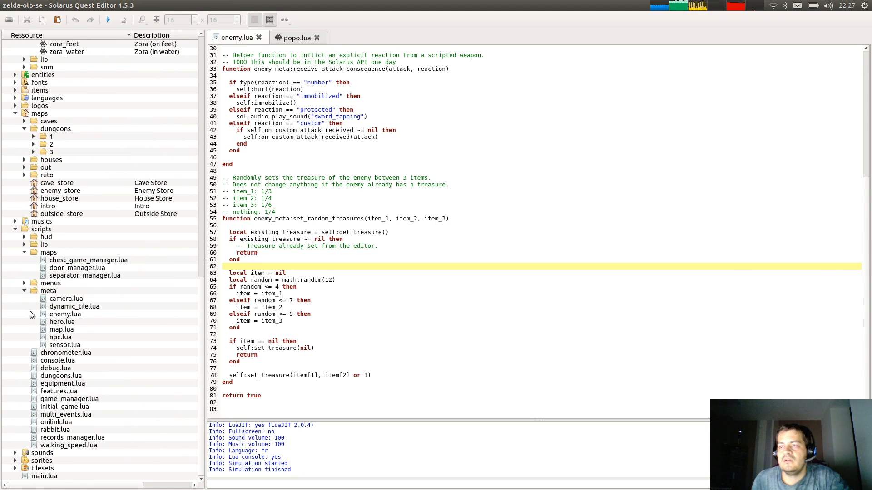
left_click(24, 252)
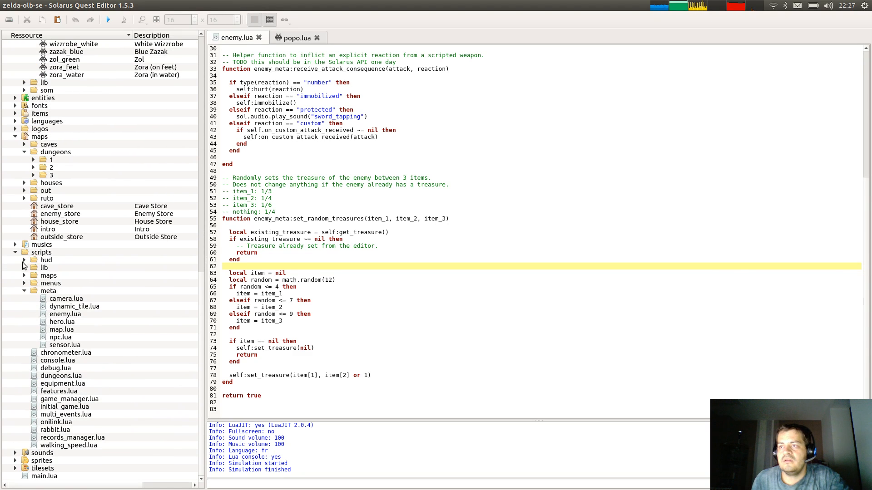
left_click(67, 316)
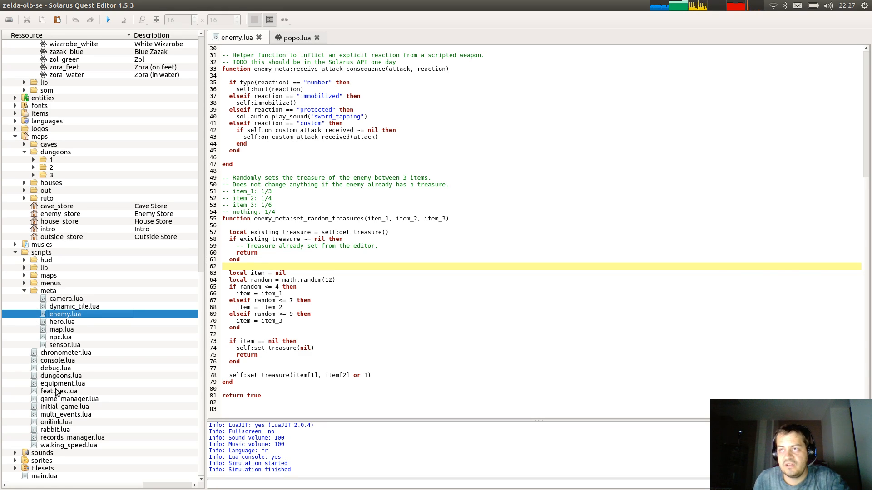
left_click(24, 275)
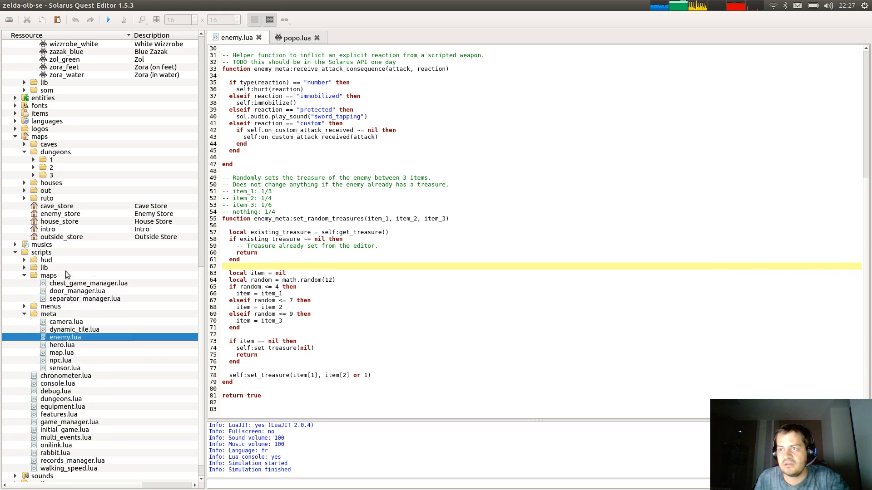
double_click(90, 299)
Examine how separator_manager.lua removes and re-creates enemies, including the set_treasure call that uses enemy_place.treasure.
left_click(418, 102)
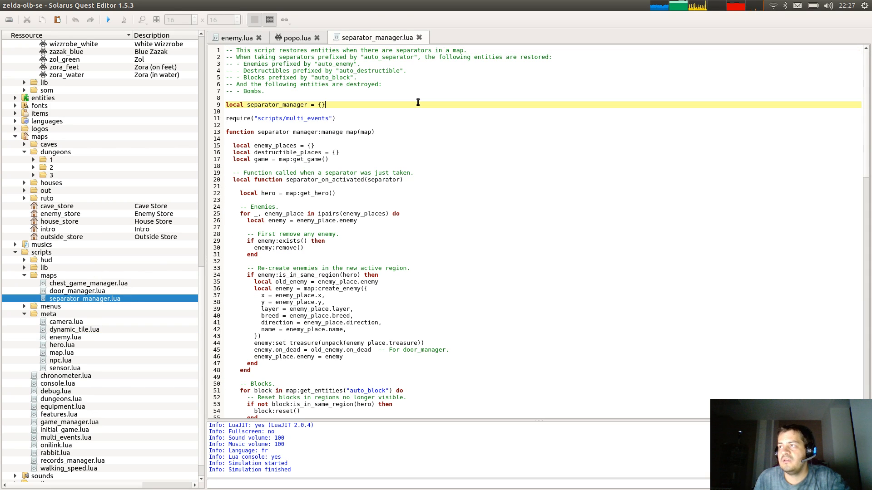
left_click(427, 166)
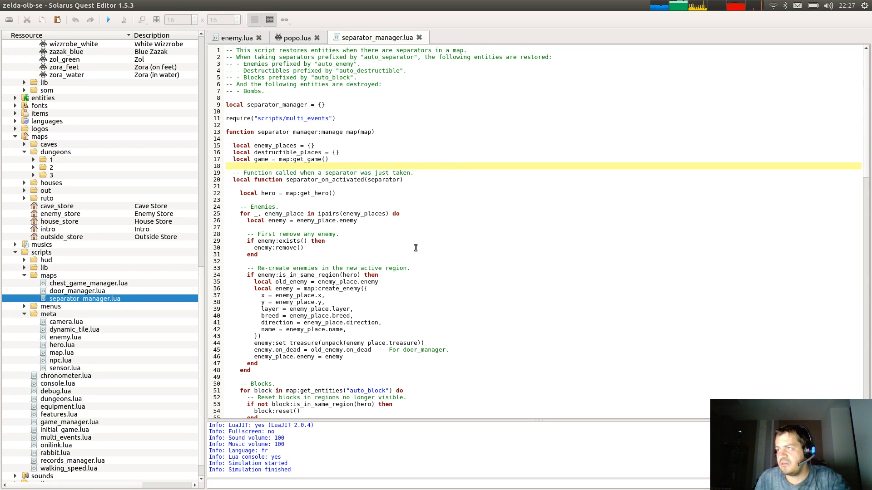
left_click_drag(392, 235, 391, 254)
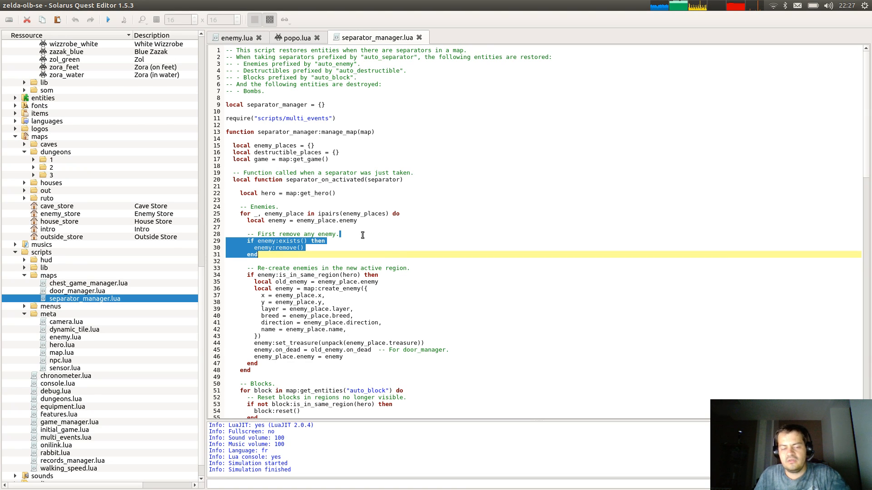
left_click(376, 240)
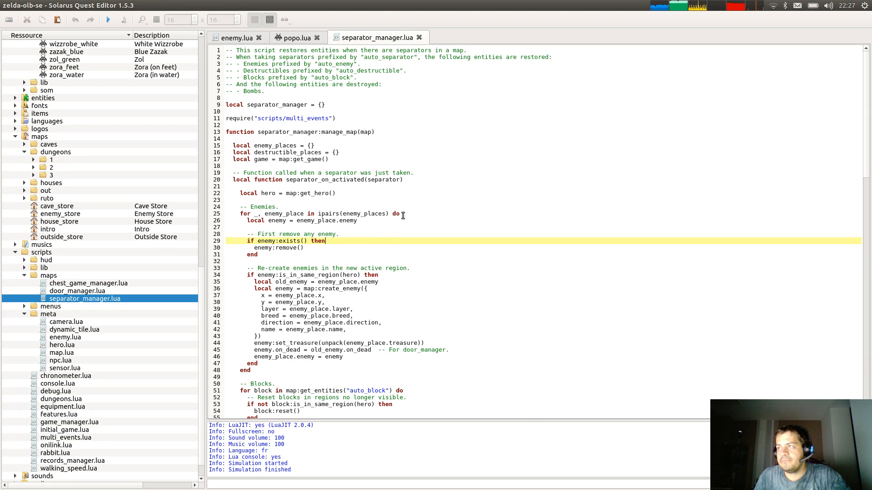
scroll(365, 214, "down", 4)
left_click_drag(382, 184, 368, 223)
left_click(378, 286)
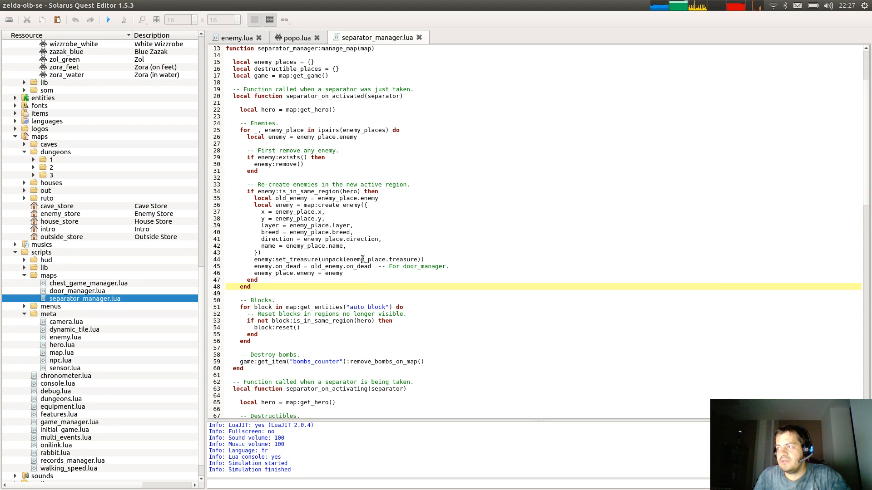
left_click_drag(346, 260, 418, 260)
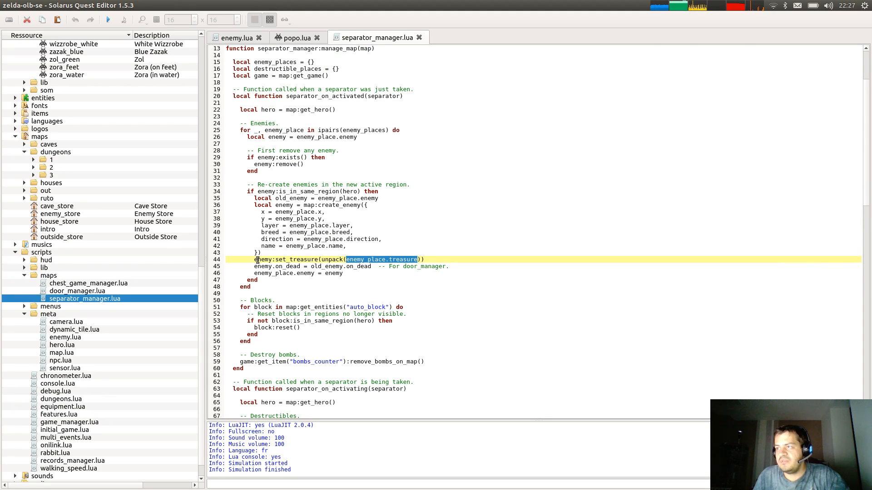
left_click(463, 254)
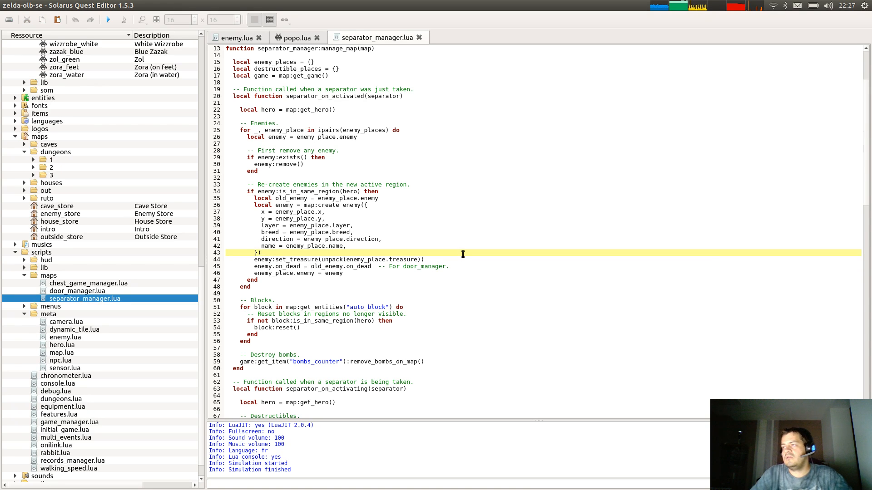
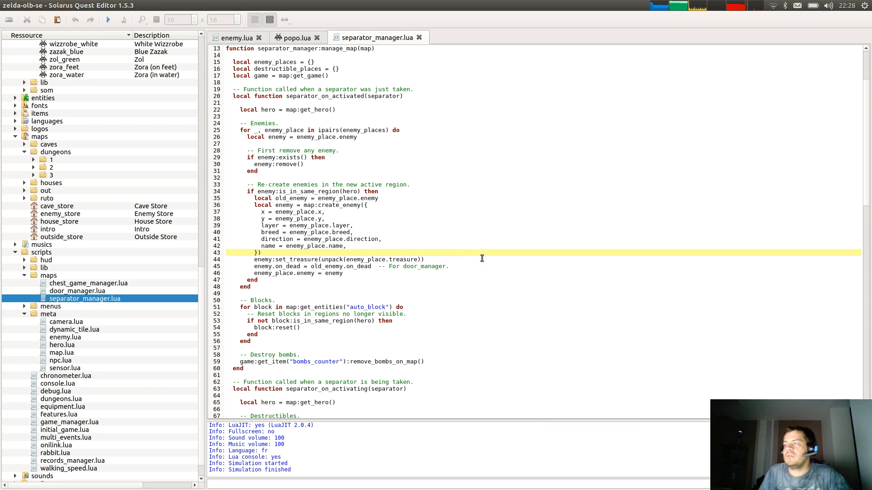
Check the enemy.on_dead line in separator_manager.lua, then open door_manager.lua from scripts/maps and find on_dead in it.
triple_click(477, 266)
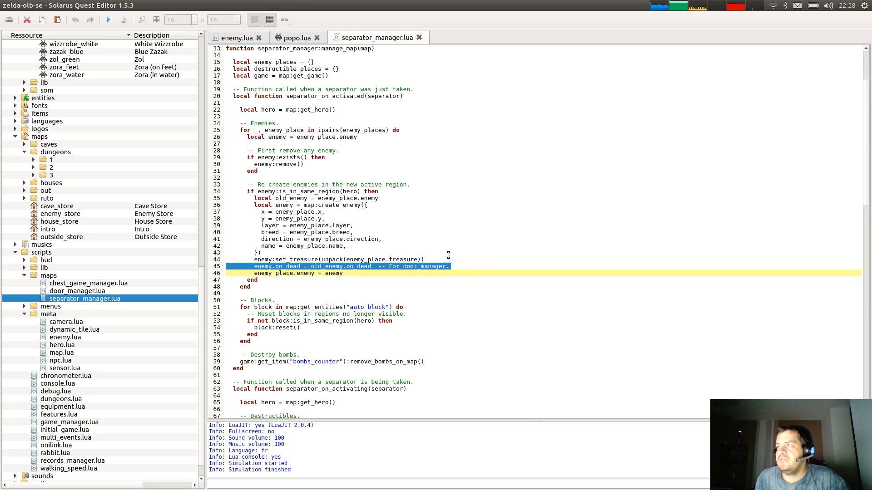
double_click(90, 291)
left_click(535, 268)
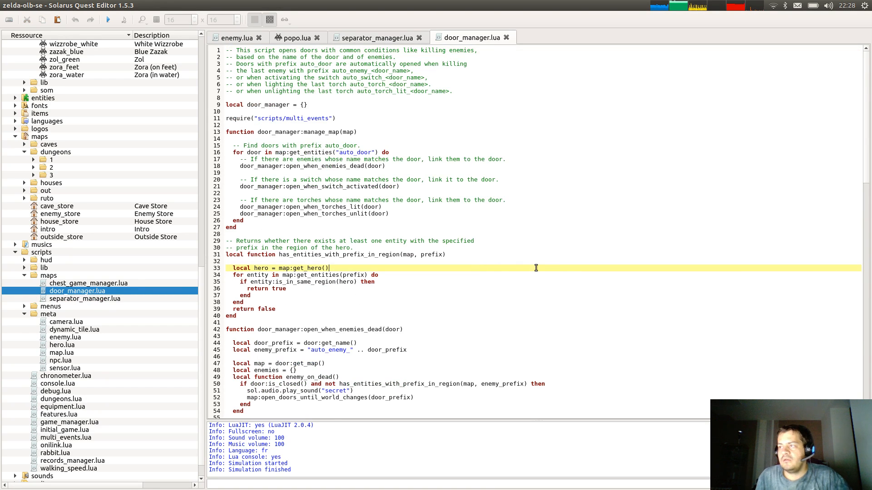
key("ctrl+f")
type("on_dead")
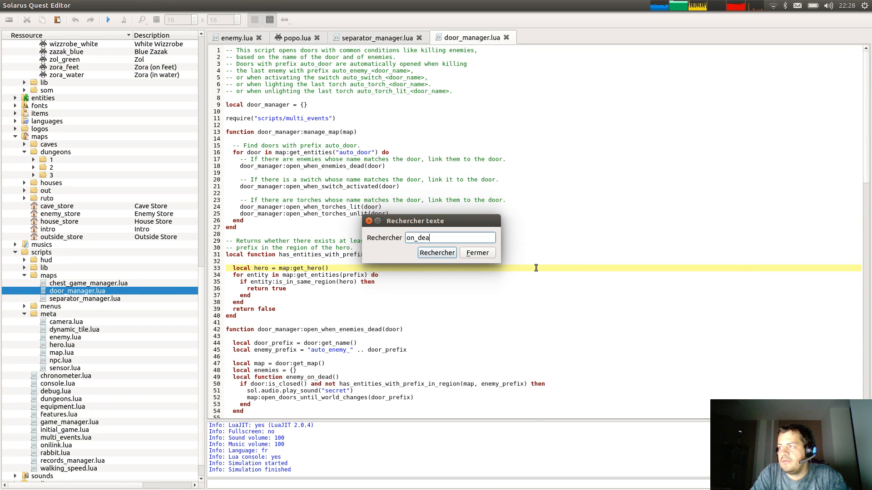
key("Return")
key("Return")
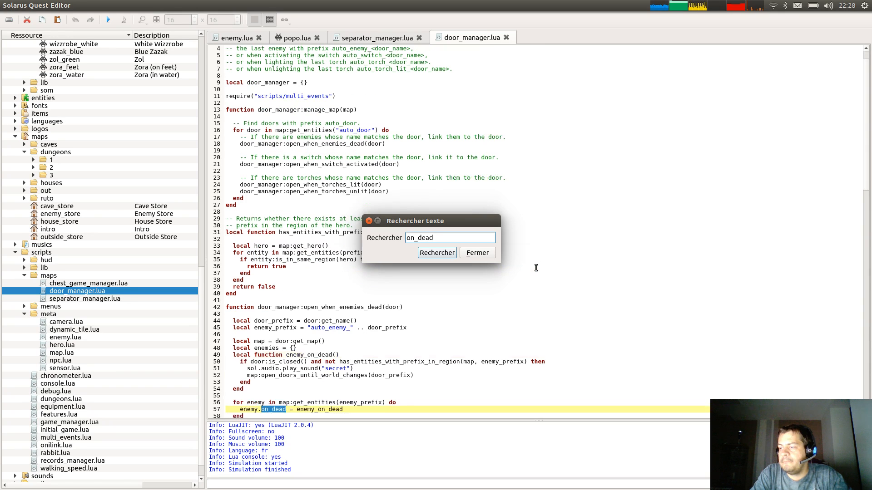
scroll(508, 284, "down", 4)
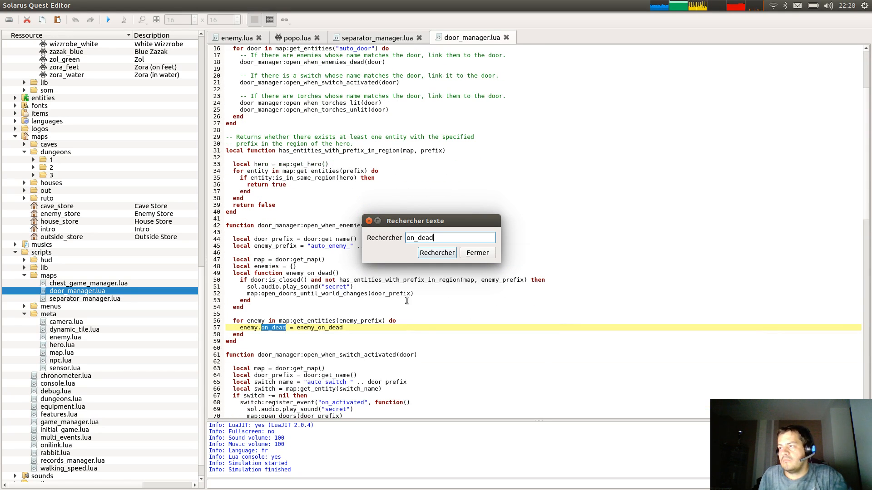
left_click(474, 252)
Replace the enemy.on_dead assignment in open_when_enemies_dead with enemy:register_event("on_dead", enemy_on_dead) and save door_manager.lua.
left_click(271, 328)
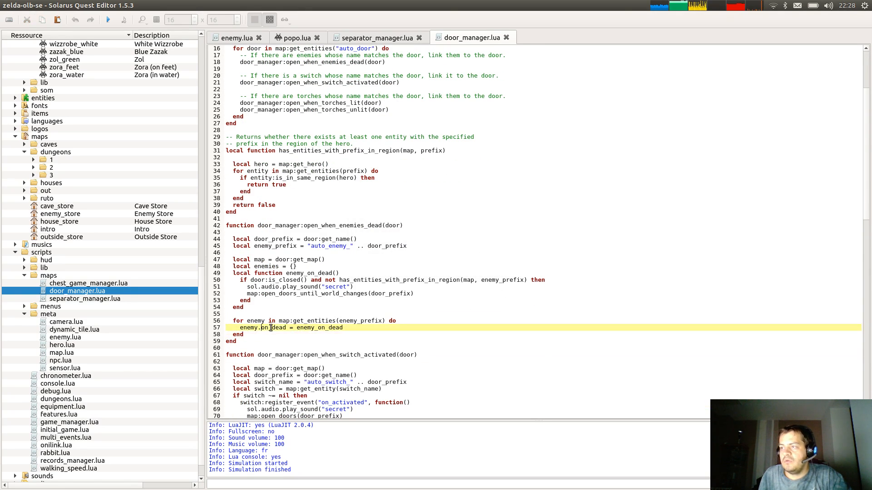
key("BackSpace")
type(":")
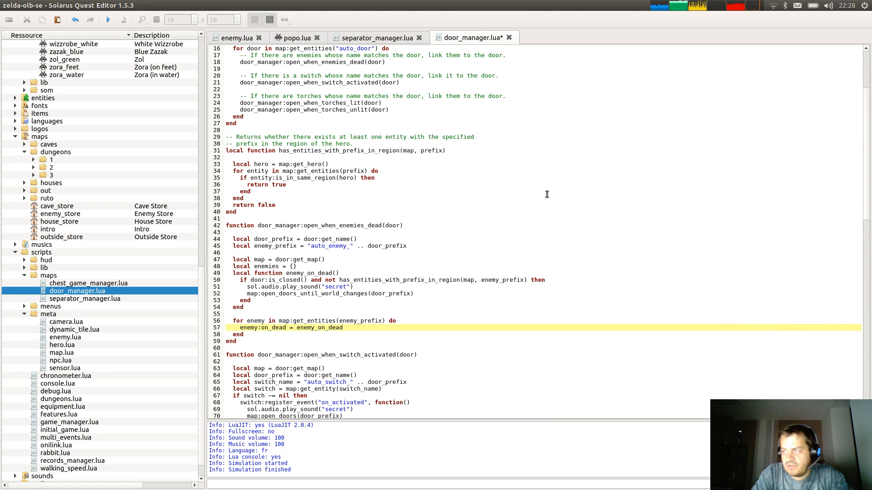
type("register_Even")
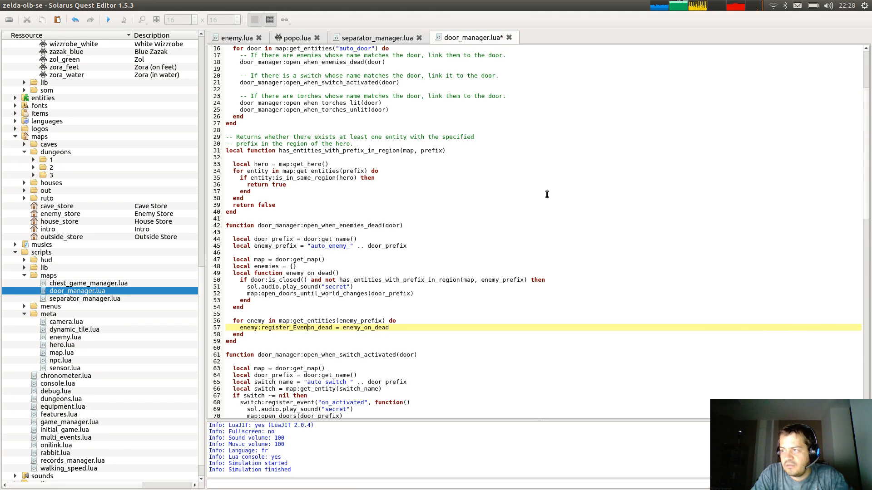
key("BackSpace")
key("BackSpace")
key("BackSpace")
key("BackSpace")
type("event(")
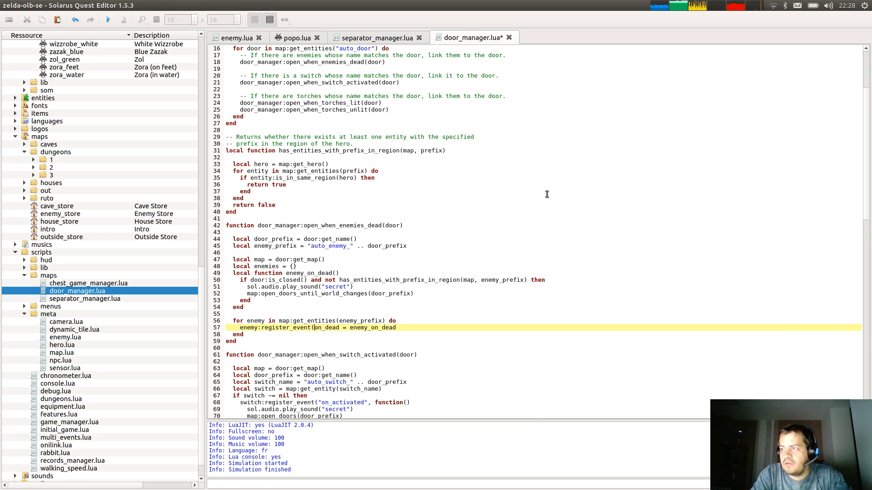
type("\"on_dead")
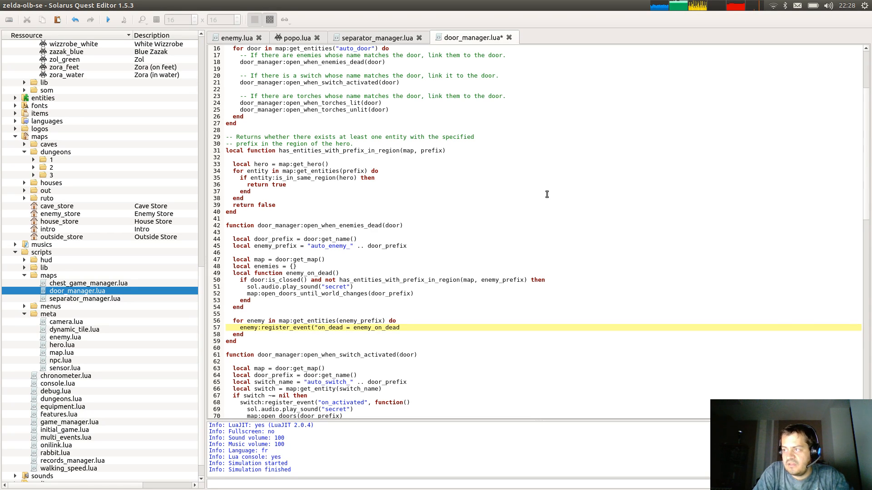
type("\",")
key("Delete")
key("Delete")
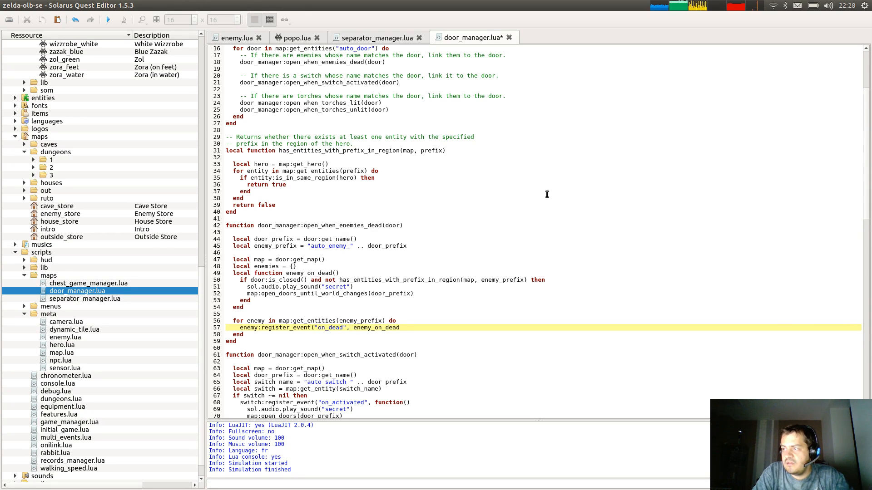
key("ctrl+s")
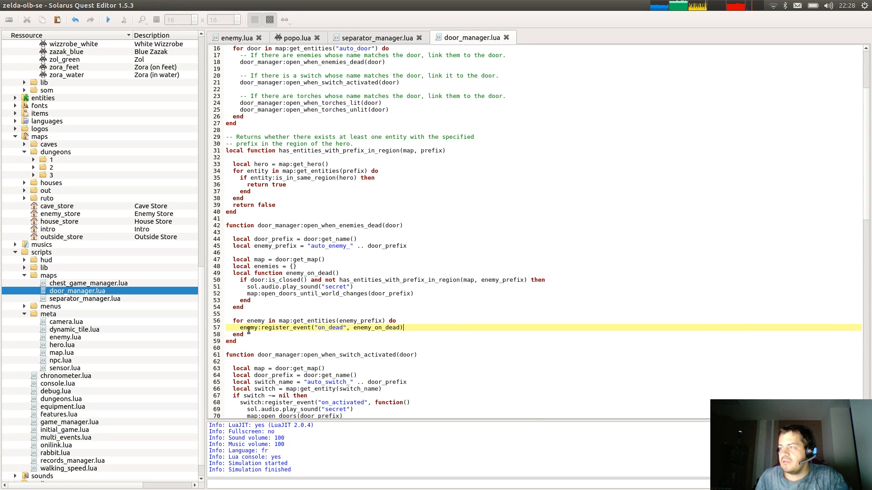
left_click(566, 305)
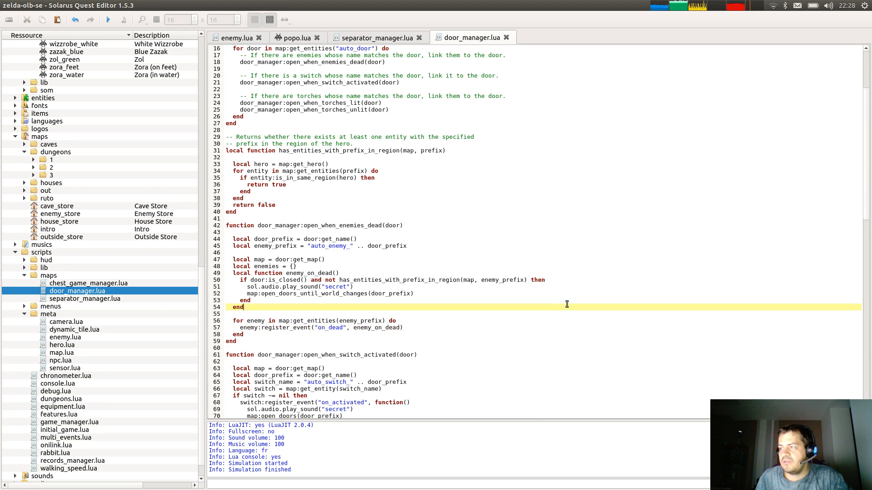
Delete the enemy.on_dead = old_enemy.on_dead line from separator_manager.lua and save the script.
left_click(423, 36)
left_click(459, 226)
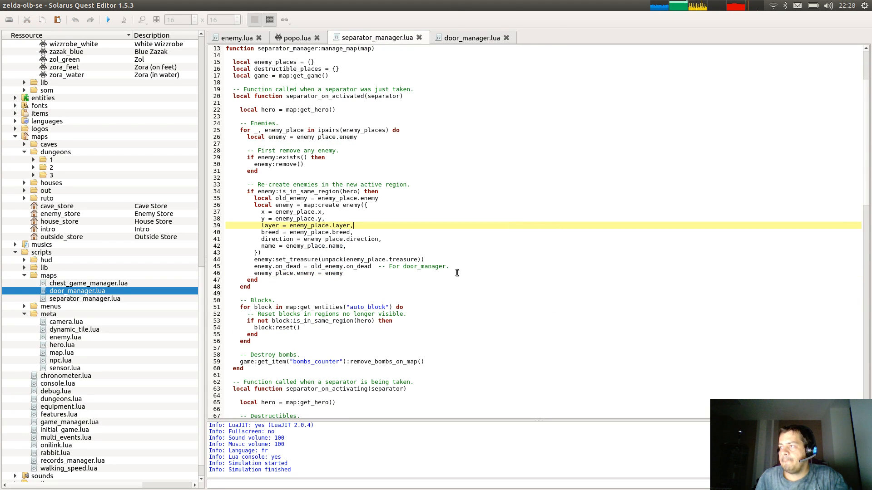
left_click(470, 265)
left_click(468, 262, "shift")
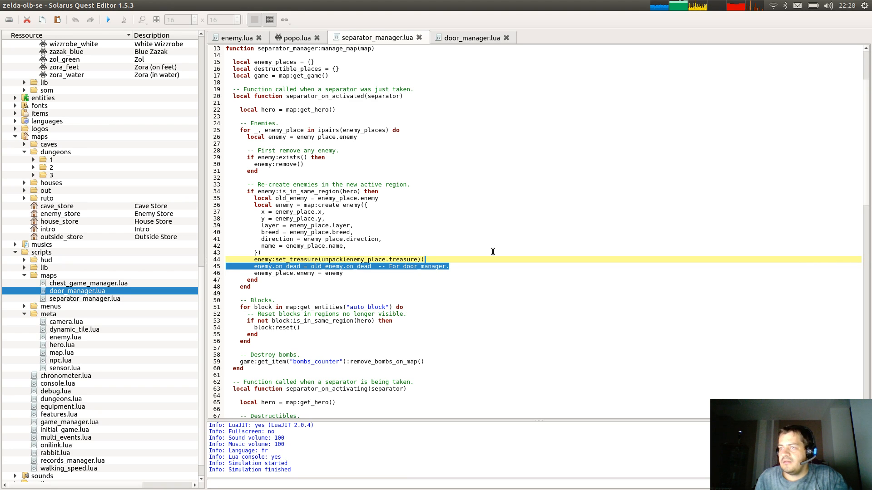
key("Delete")
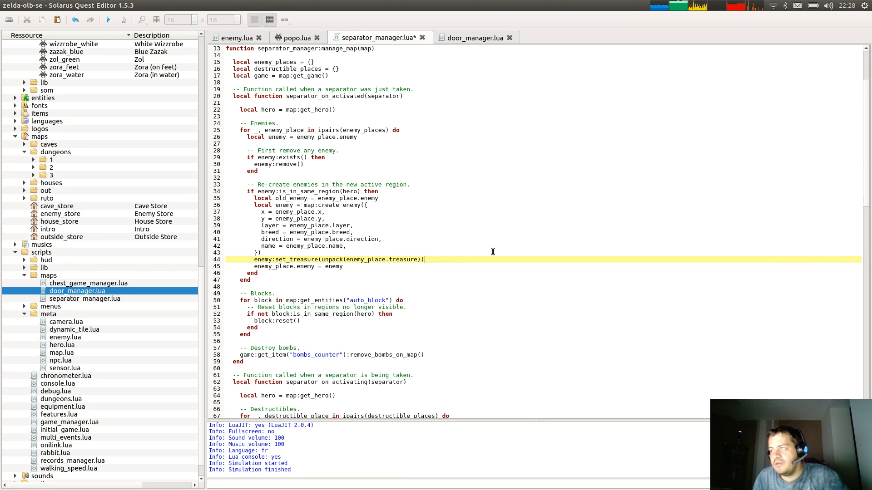
key("ctrl+s")
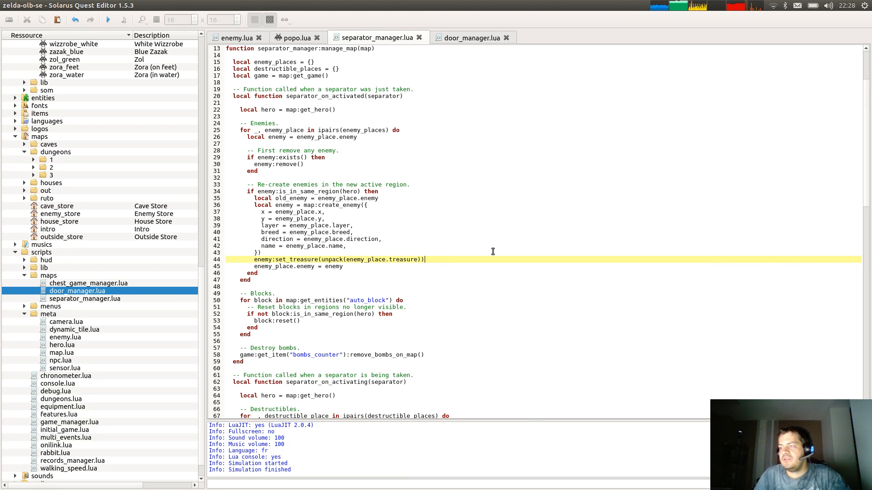
Search separator_manager.lua for on_dead and close the search.
key("ctrl+f")
type("on_dead")
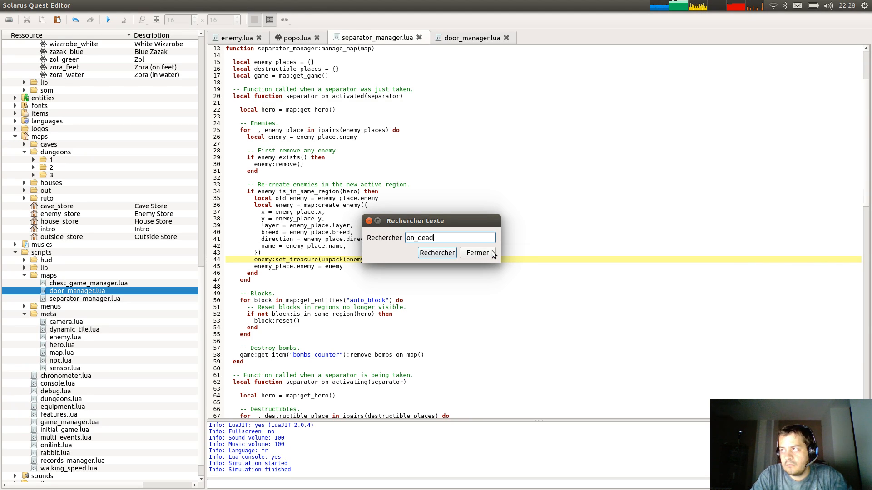
left_click(491, 252)
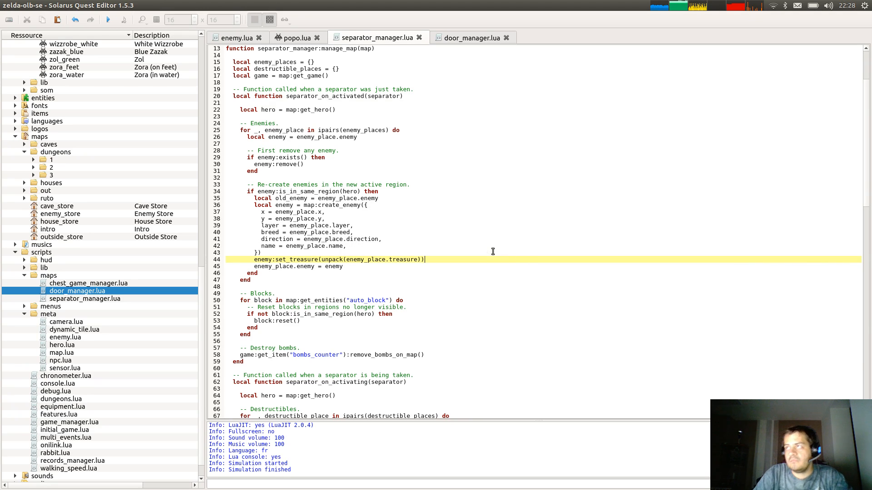
Run the quest, defeat the enemy in the room to the east, collect its dropped treasure, and close the game.
left_click(108, 19)
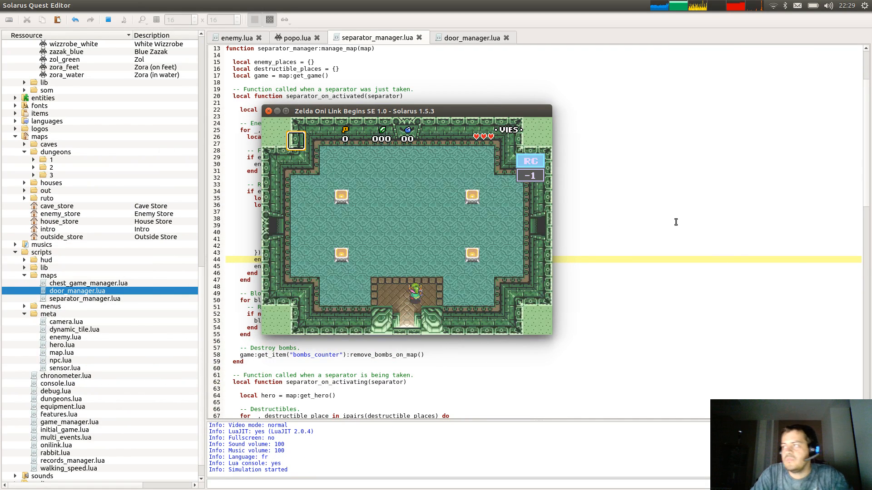
key("Right")
key("Up")
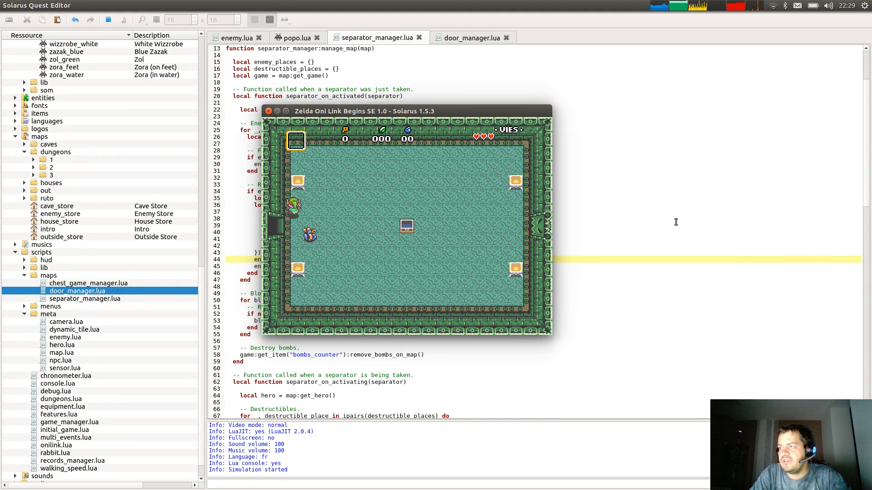
key("Right")
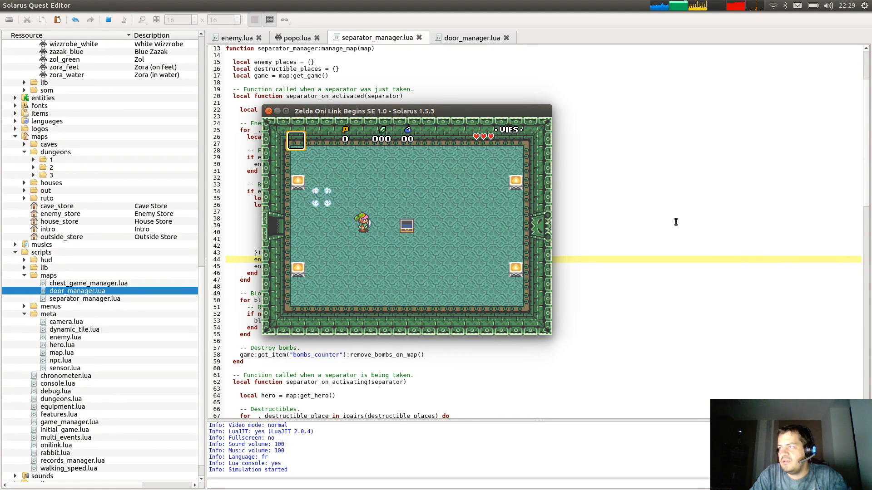
key("Right")
key("Up")
key("Left")
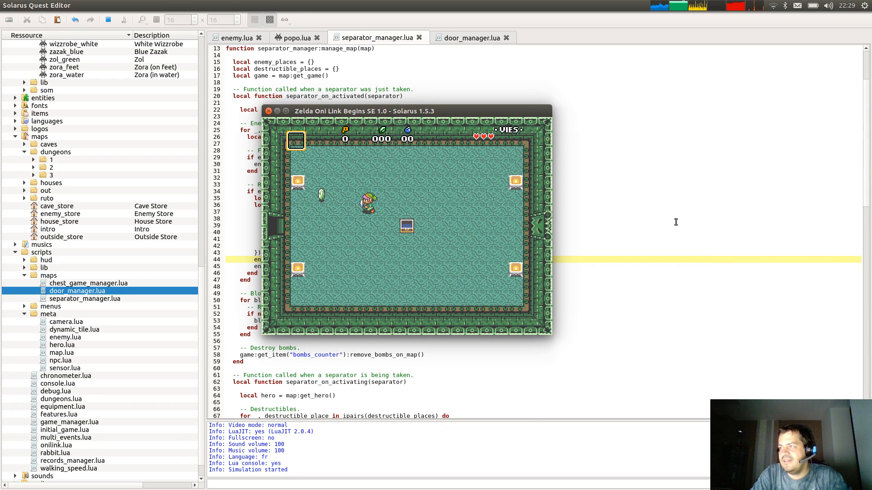
key("Left")
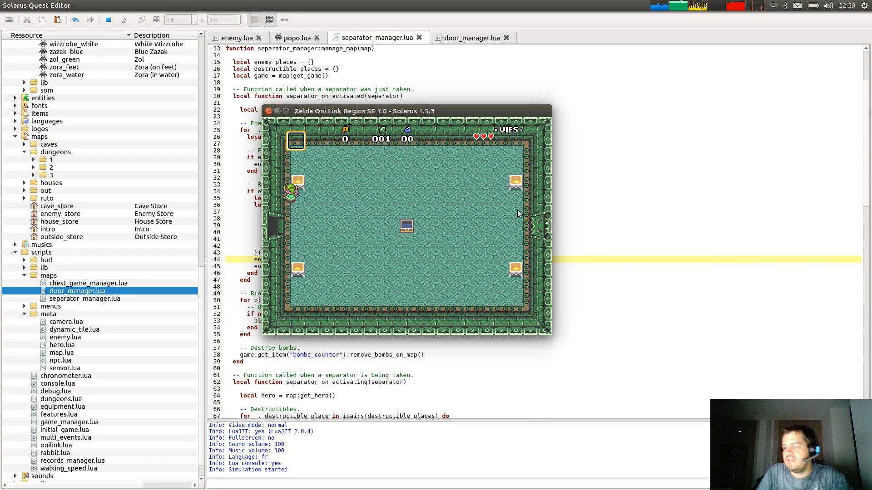
left_click(268, 112)
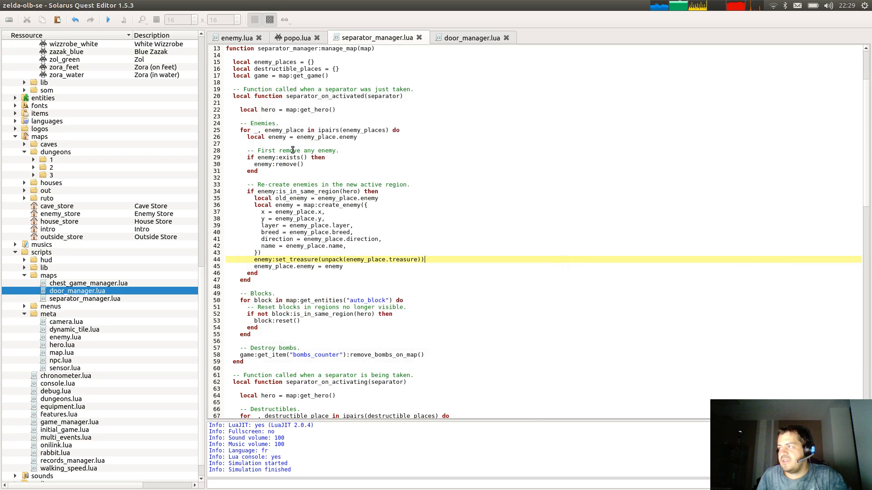
Compare the enemy re-creation code in separator_manager.lua with the enemy_on_dead handling in door_manager.lua.
left_click(369, 123)
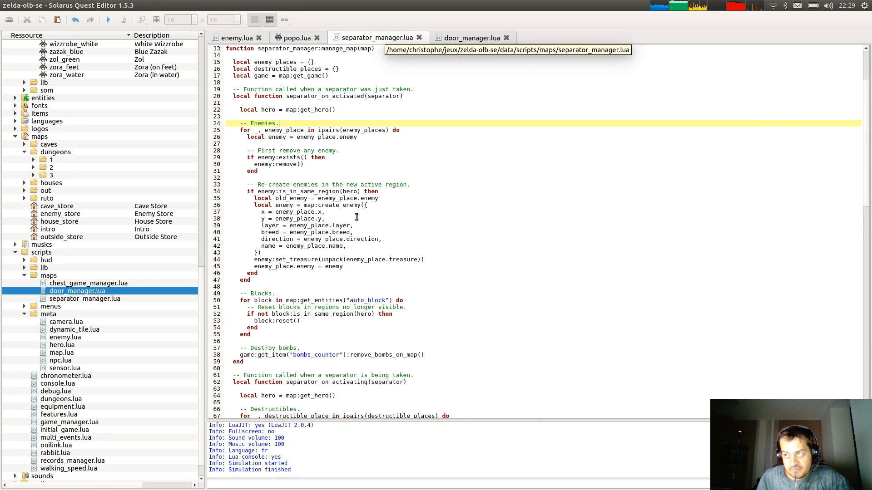
left_click(319, 256)
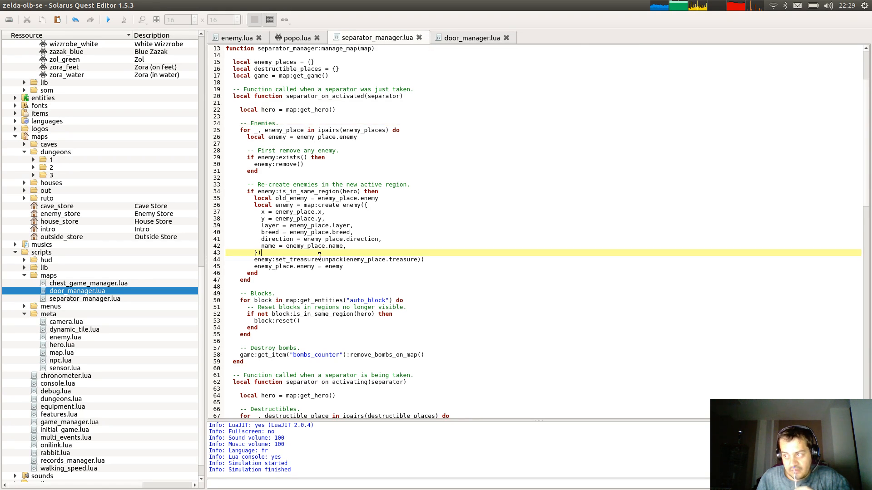
left_click(466, 40)
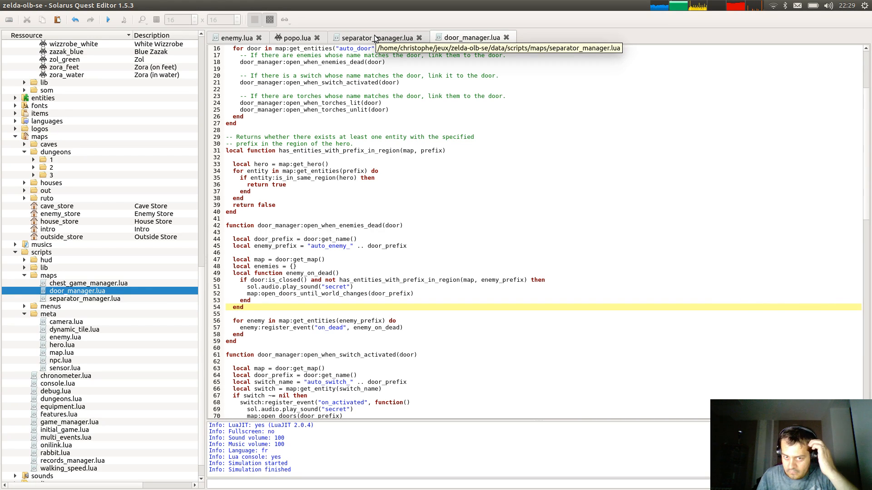
left_click(468, 286)
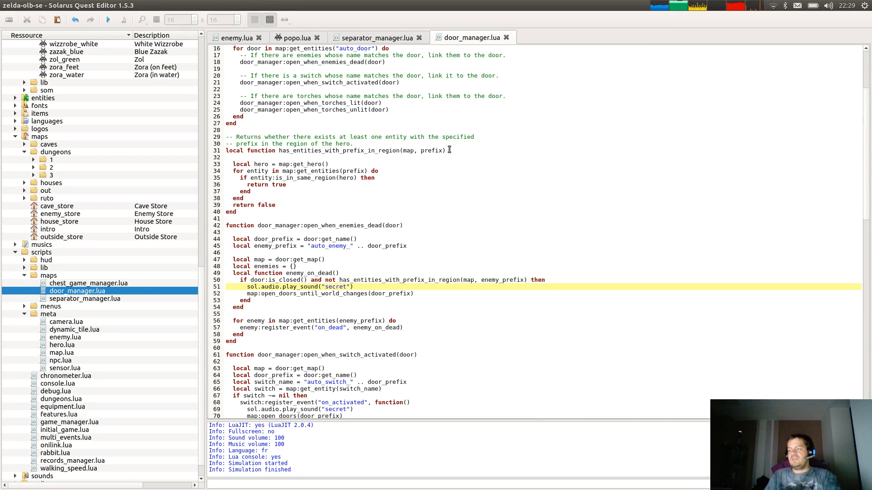
Undo the deletion of the enemy.on_dead = old_enemy.on_dead line in separator_manager.lua.
left_click(404, 41)
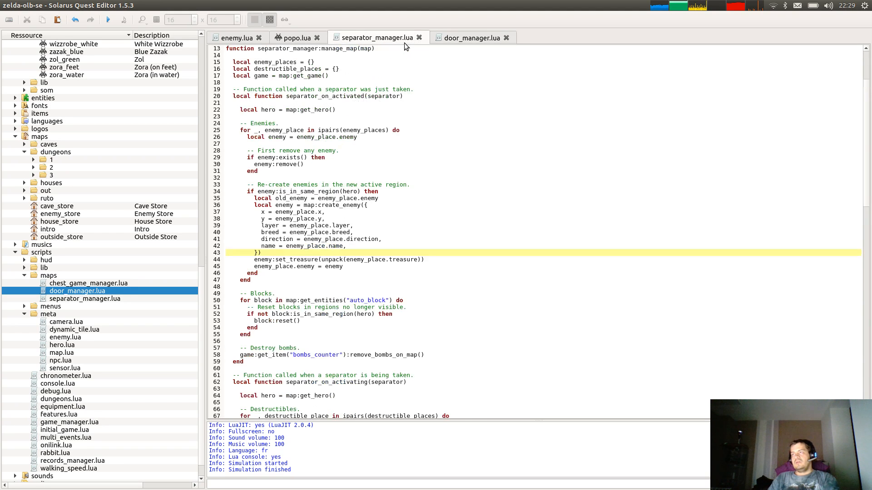
left_click(416, 153)
key("ctrl+z")
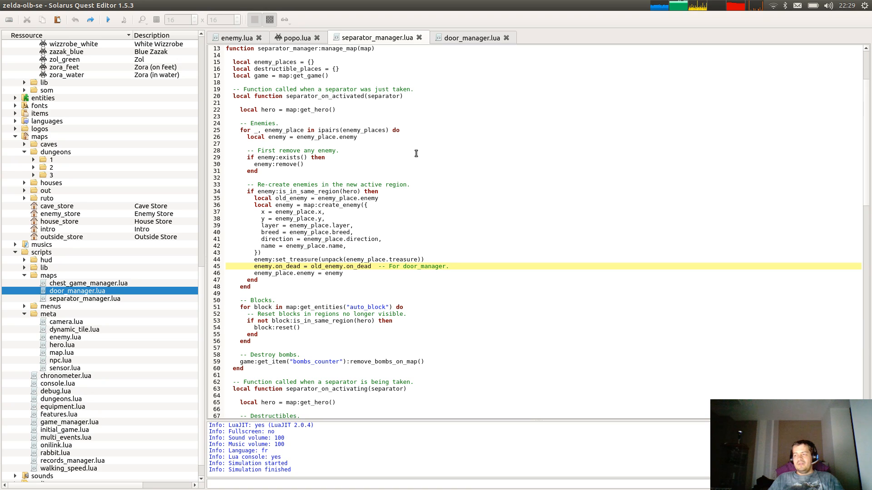
Examine the enemy_on_dead function and its on_dead event registration in door_manager.lua.
left_click(465, 39)
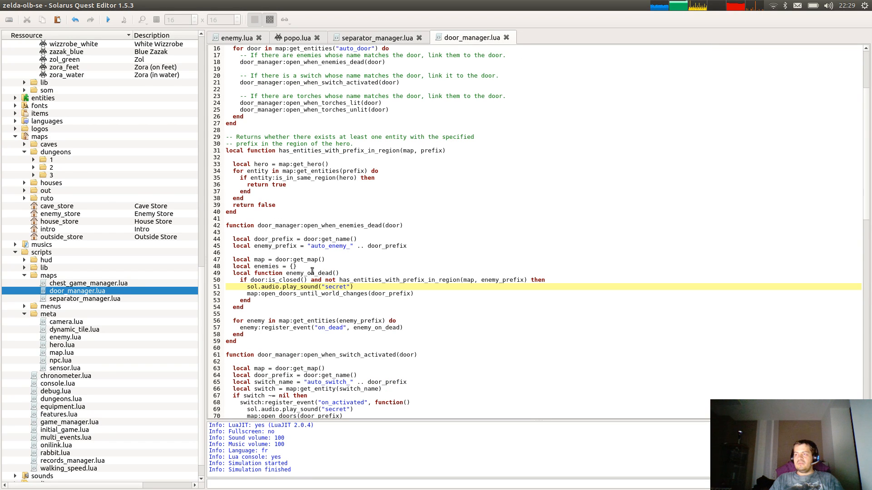
left_click(332, 269)
triple_click(356, 274)
left_click_drag(357, 274, 355, 304)
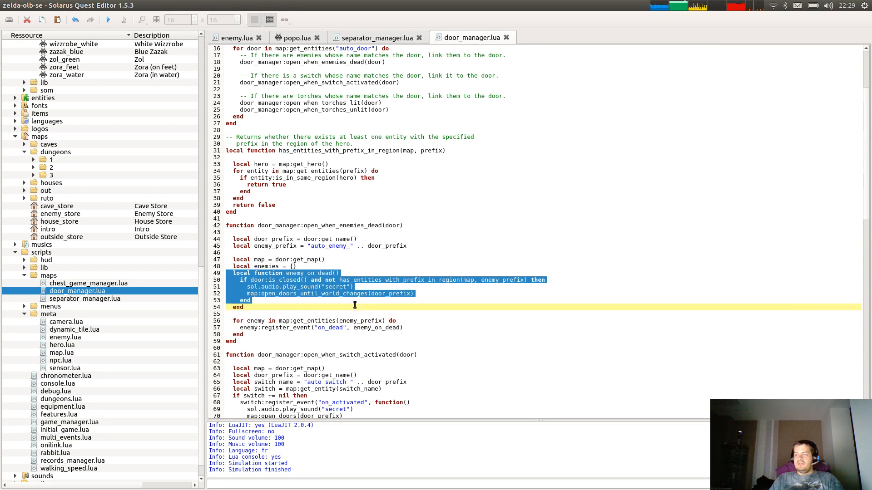
left_click(326, 323)
left_click(403, 327)
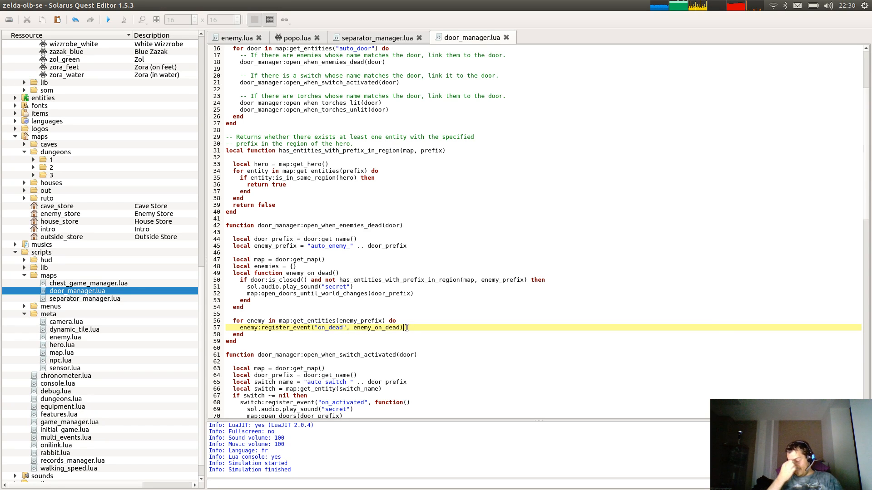
Compare the enemy re-creation code in separator_manager.lua with the on_dead registration in door_manager.lua and the set_random_treasures function in enemy.lua.
scroll(459, 38, "up", 2)
scroll(462, 38, "down", 1)
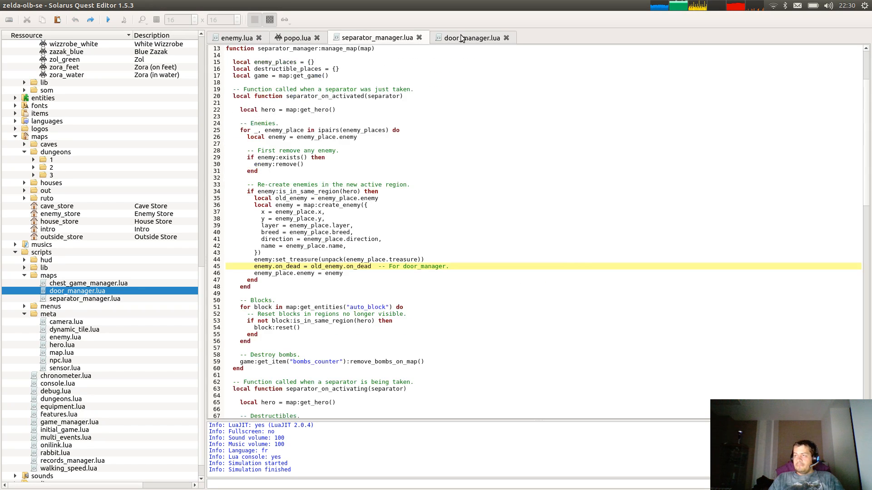
left_click(496, 286)
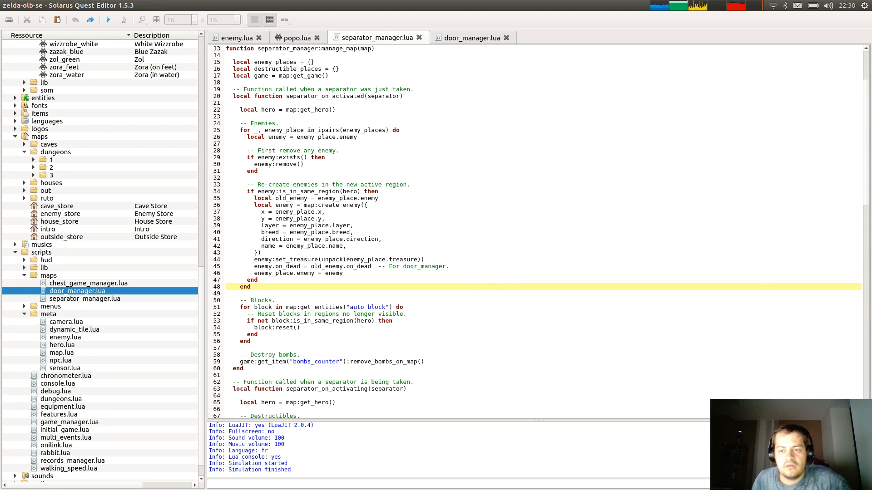
left_click(467, 300)
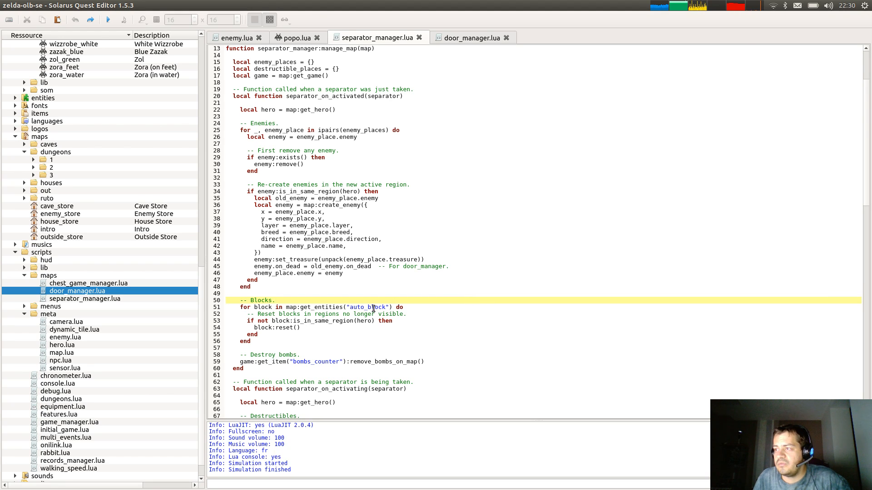
left_click(491, 265)
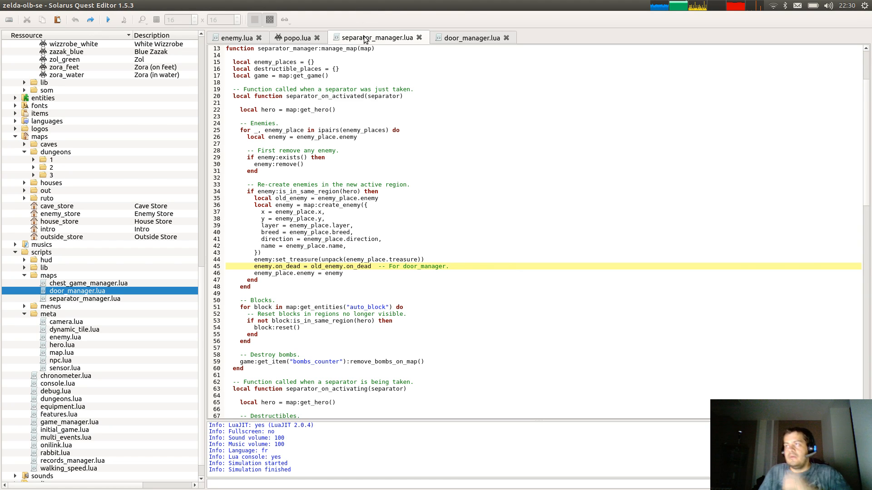
left_click(325, 37)
scroll(325, 37, "down", 2)
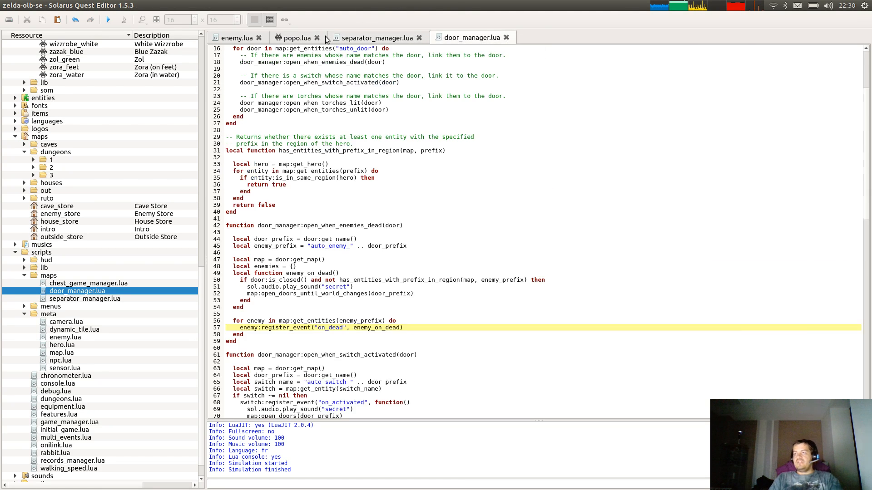
scroll(325, 37, "up", 1)
left_click_drag(436, 261, 214, 262)
left_click(296, 252)
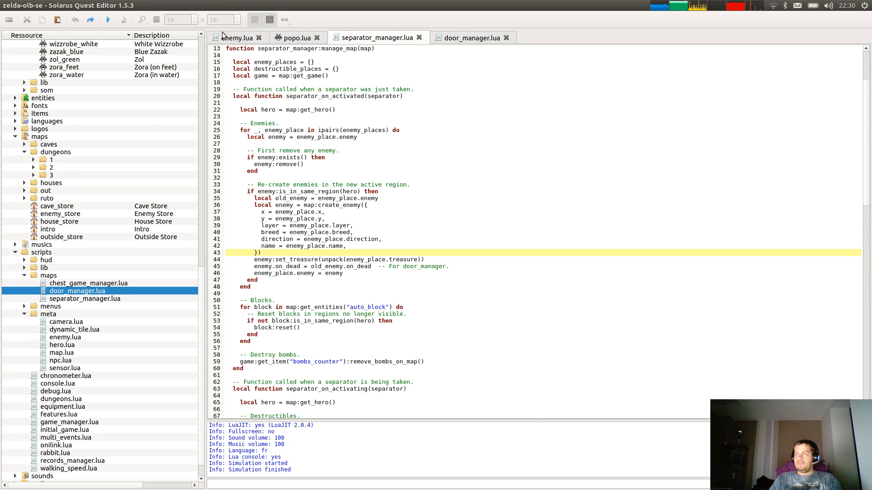
left_click(235, 39)
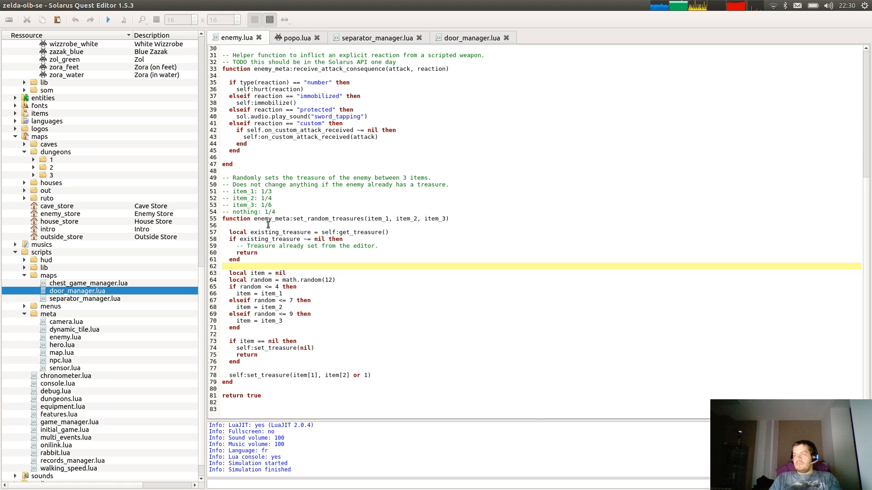
In separator_manager.lua, add "if enemy_place.treasure[3] ~= nil then" with the comment "-- Saved treasure." before the set_treasure call for re-created enemies.
left_click(364, 39)
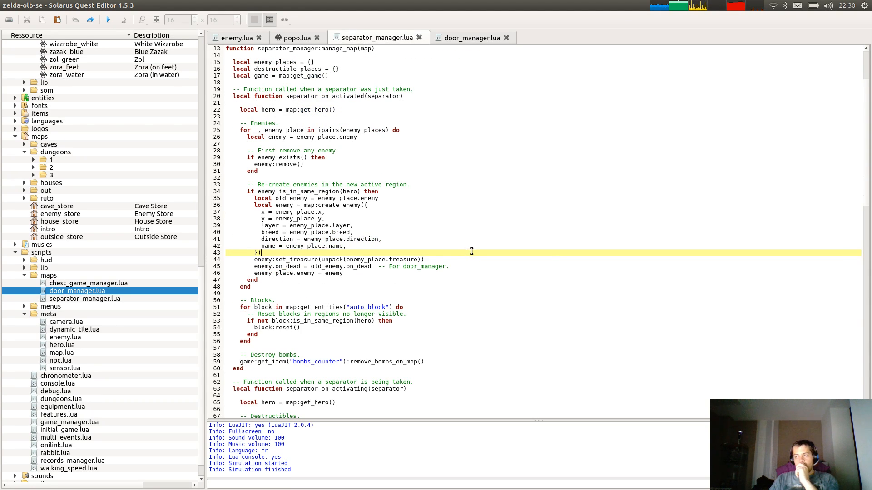
key("Return")
key("Return")
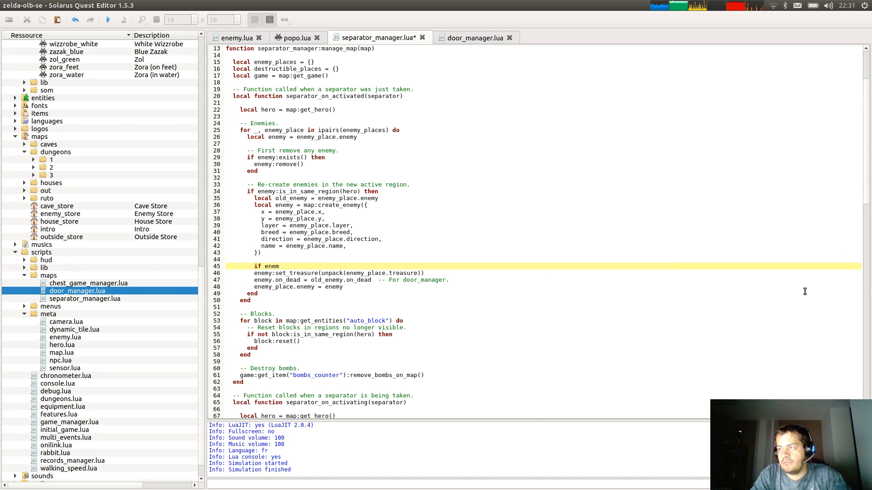
type("if enemy_place")
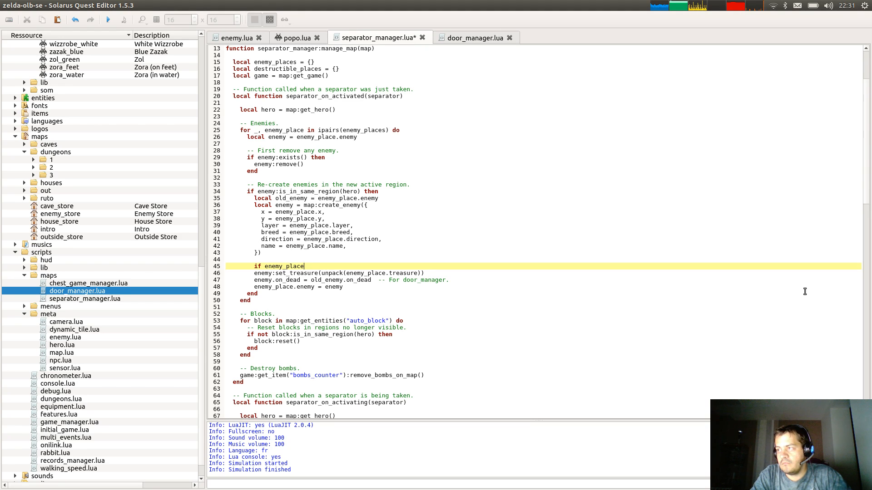
type(".treasure[3] ~= nil")
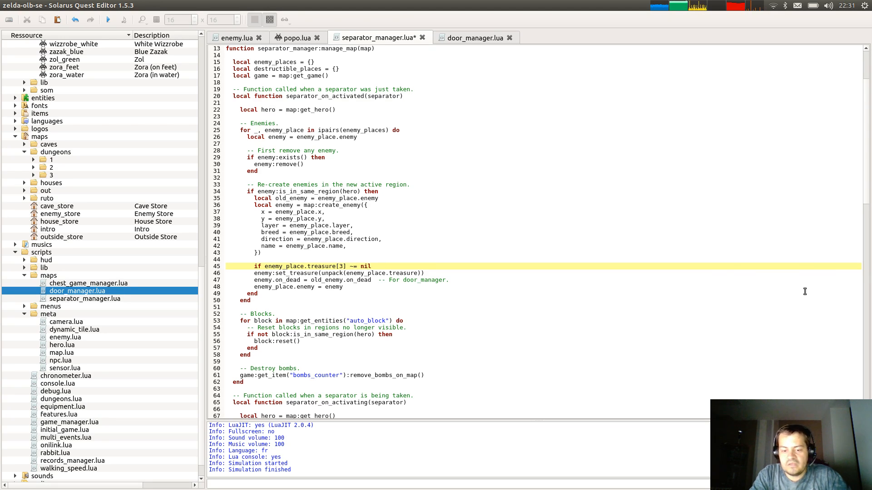
type("then")
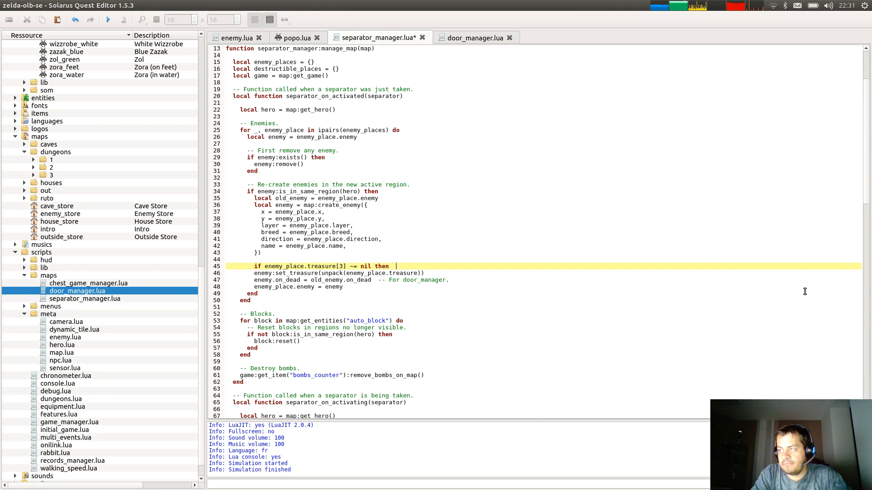
type("  -- Saved treasure.")
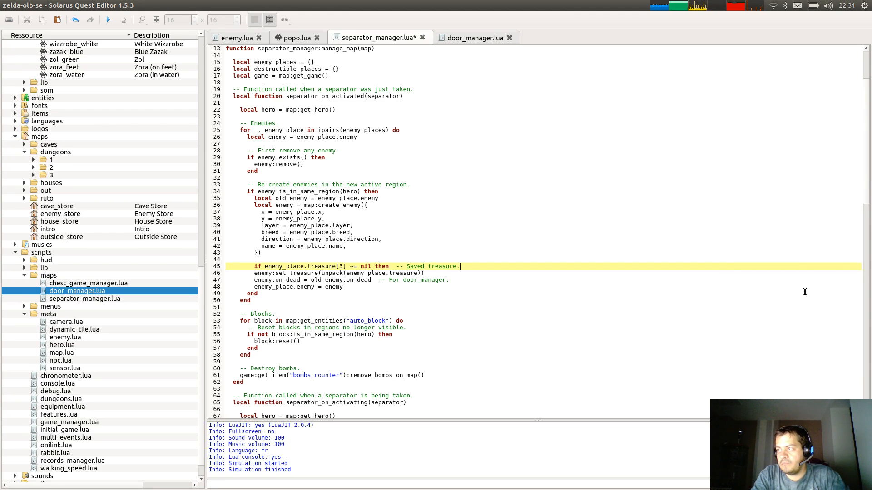
Indent the enemy:set_treasure line inside the new condition, close the block with end, and save separator_manager.lua.
key("Down")
key("Home")
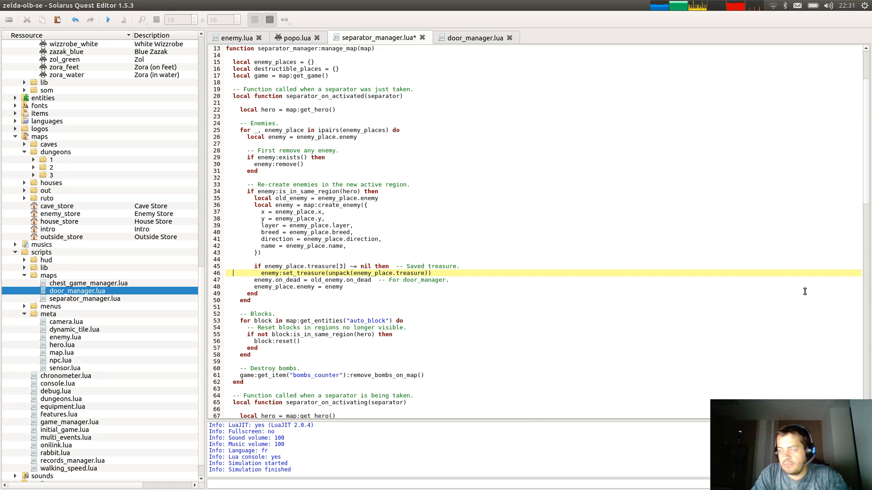
key("Return")
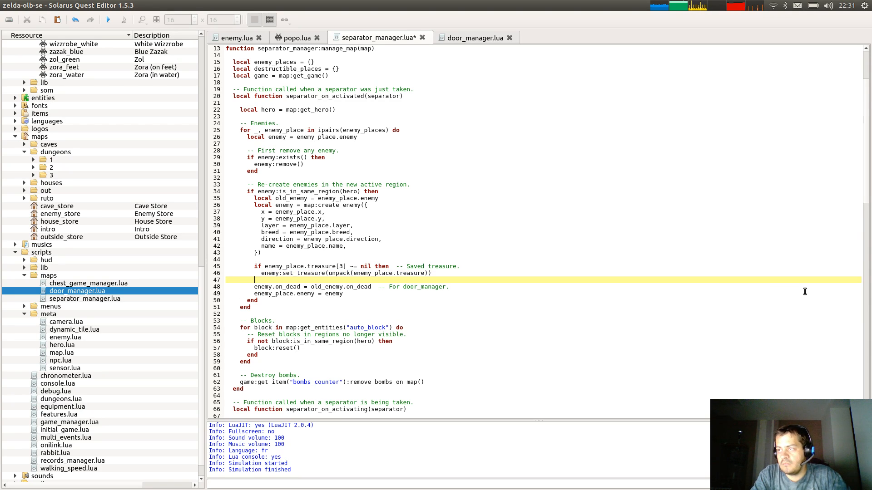
key("ctrl+s")
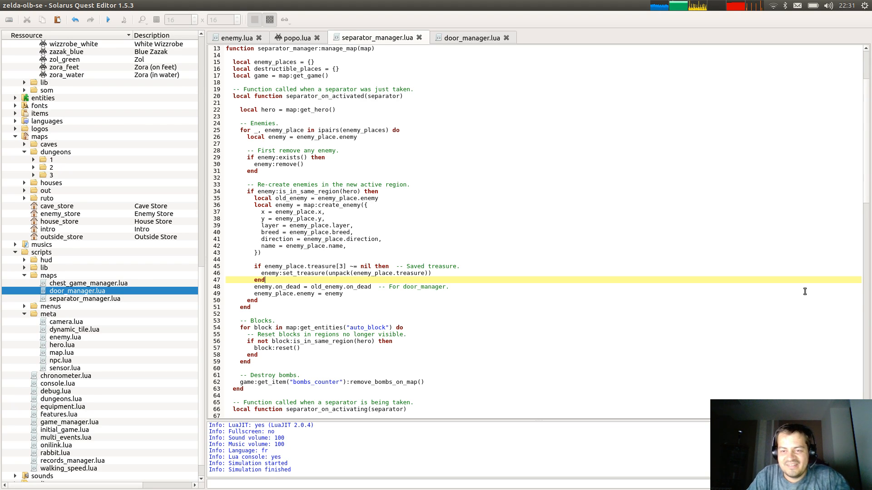
Review the enemy re-creation block in separator_manager.lua, including the create_enemy properties and the saved-treasure condition.
left_click_drag(258, 280, 267, 279)
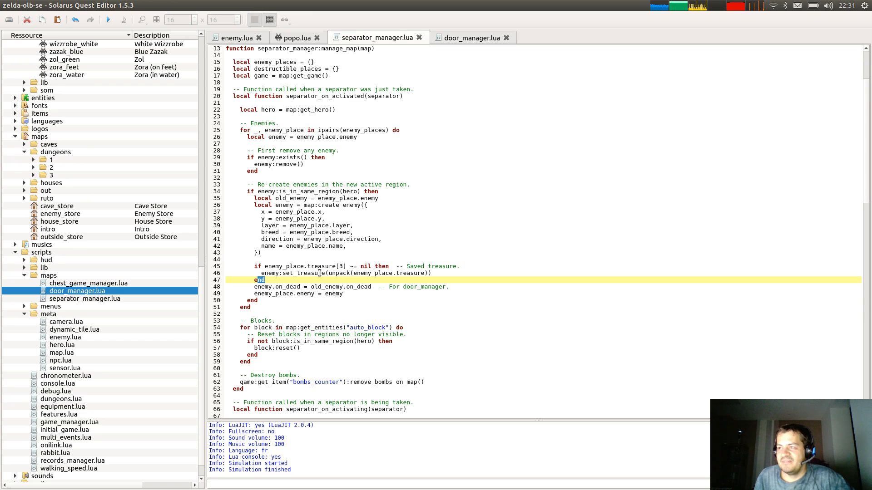
left_click(320, 273)
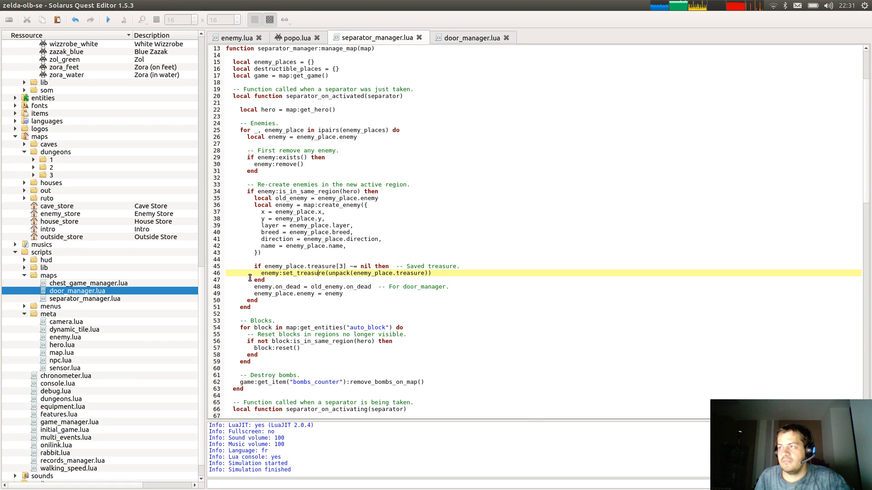
scroll(391, 255, "down", 2)
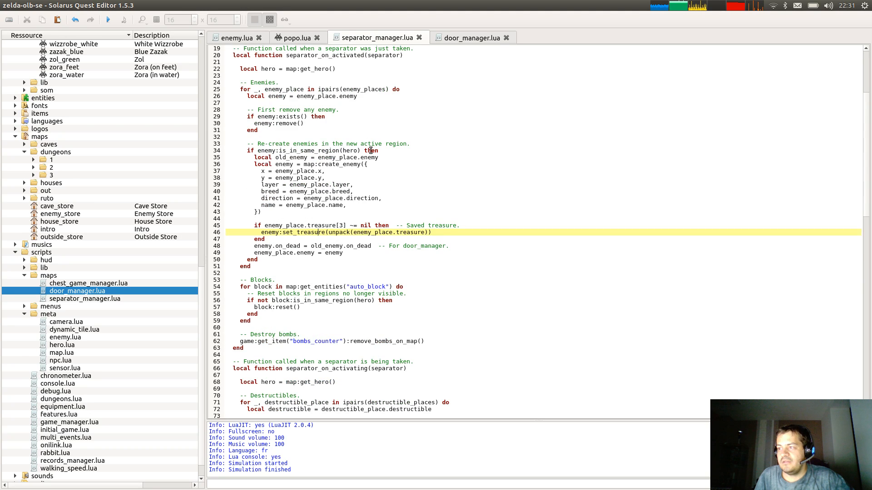
scroll(371, 150, "up", 1)
left_click_drag(328, 160, 356, 292)
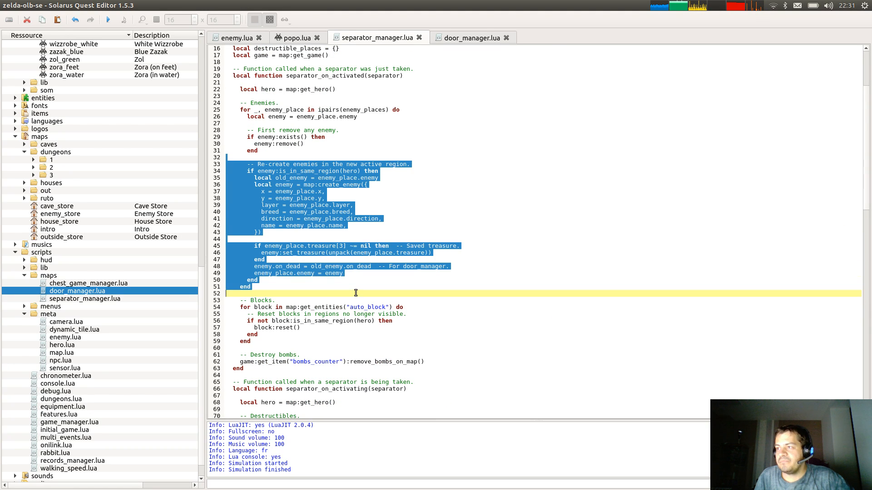
left_click(473, 198)
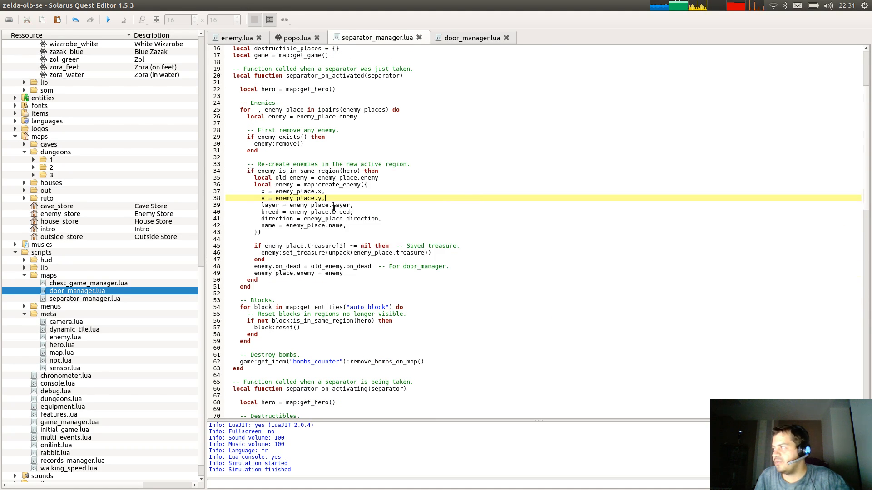
left_click(275, 191)
left_click_drag(325, 199, 353, 207)
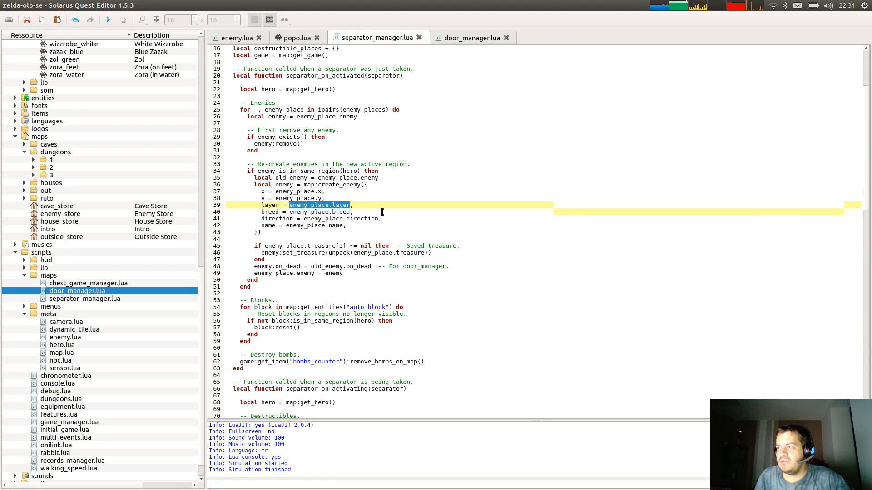
left_click(325, 246)
triple_click(322, 245)
left_click(357, 225)
Examine the destructible re-creation function and the code that stores enemy positions and properties in separator_manager.lua.
scroll(374, 166, "down", 4)
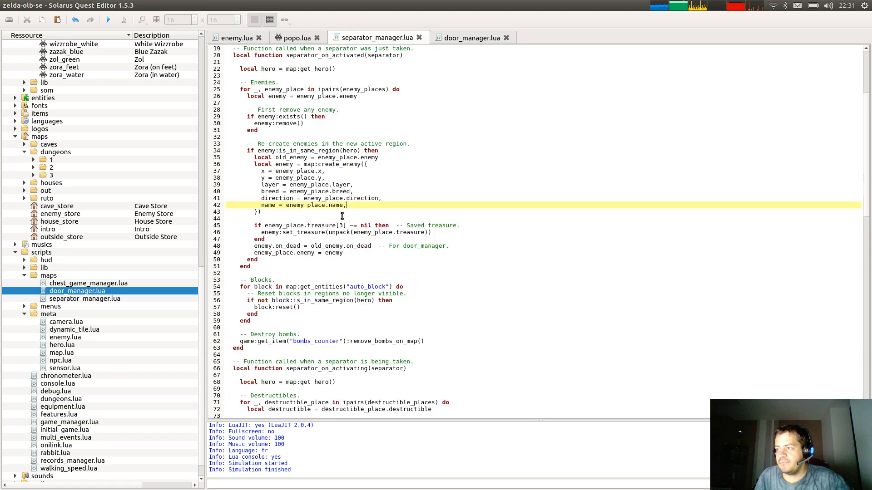
scroll(374, 166, "down", 4)
scroll(270, 146, "down", 4)
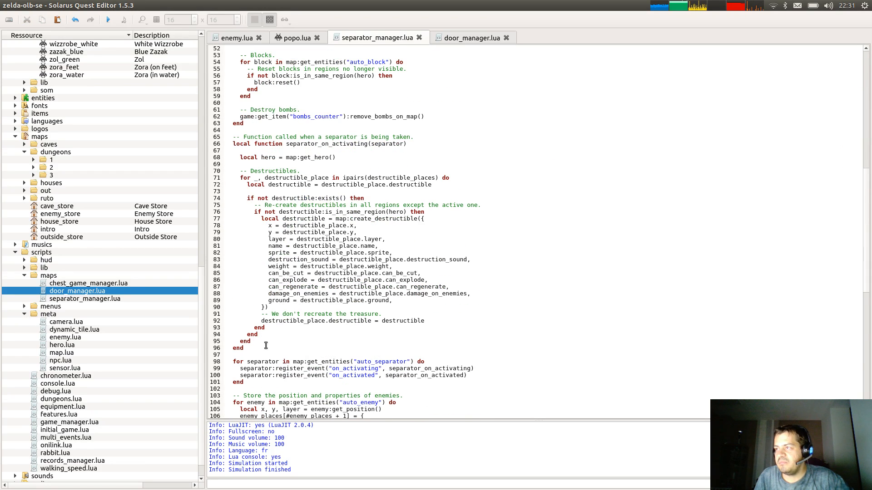
left_click_drag(283, 144, 343, 323)
left_click(343, 321)
scroll(327, 227, "down", 12)
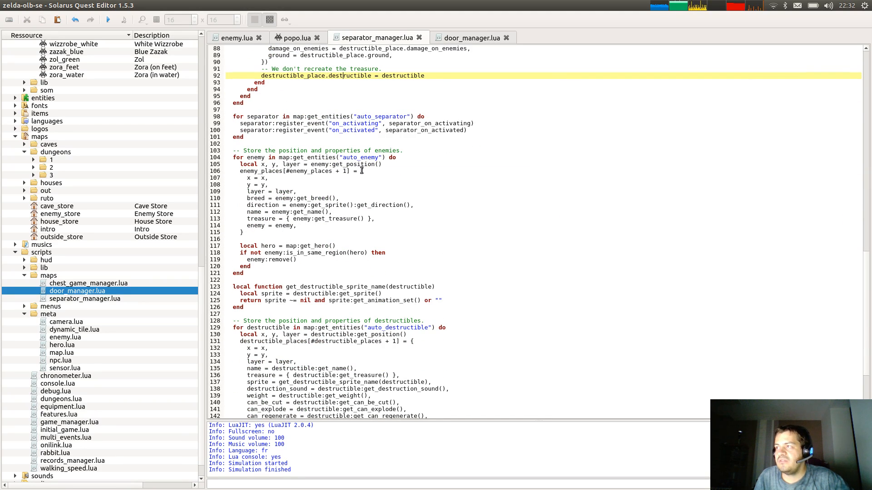
left_click_drag(361, 171, 363, 241)
left_click(361, 232)
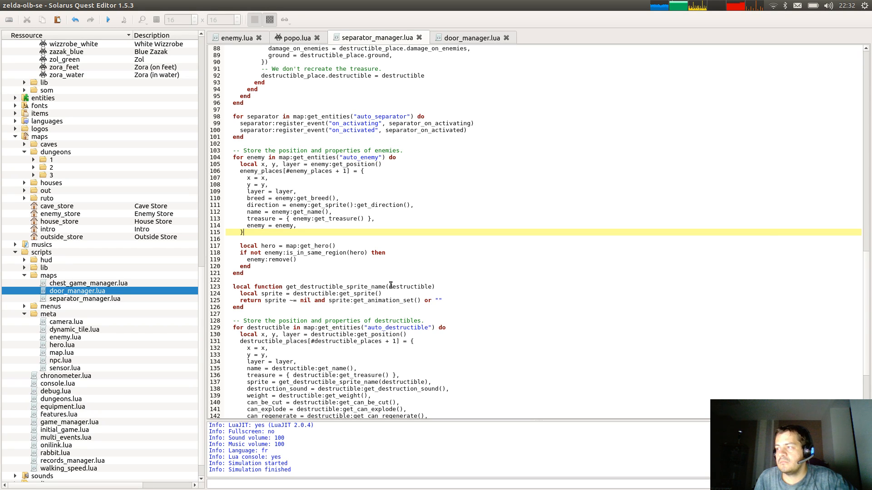
scroll(397, 280, "up", 20)
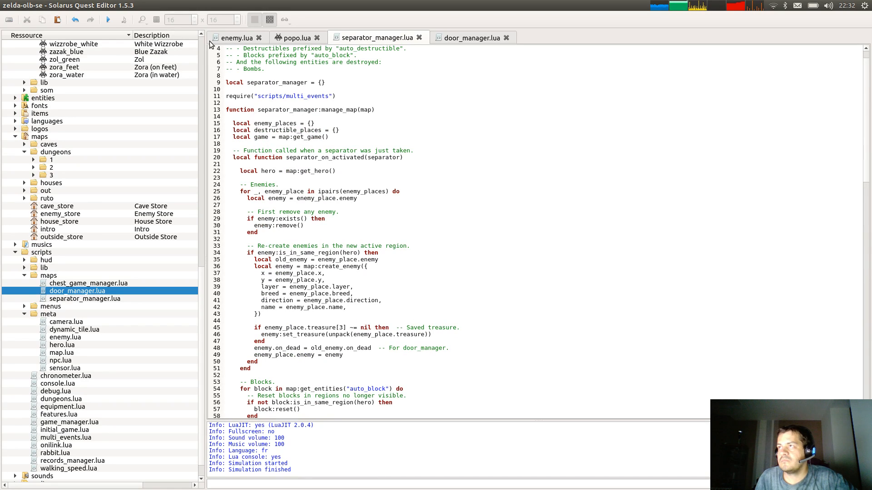
Close popo.lua and run the quest to defeat the enemy in the room to the east.
left_click(316, 38)
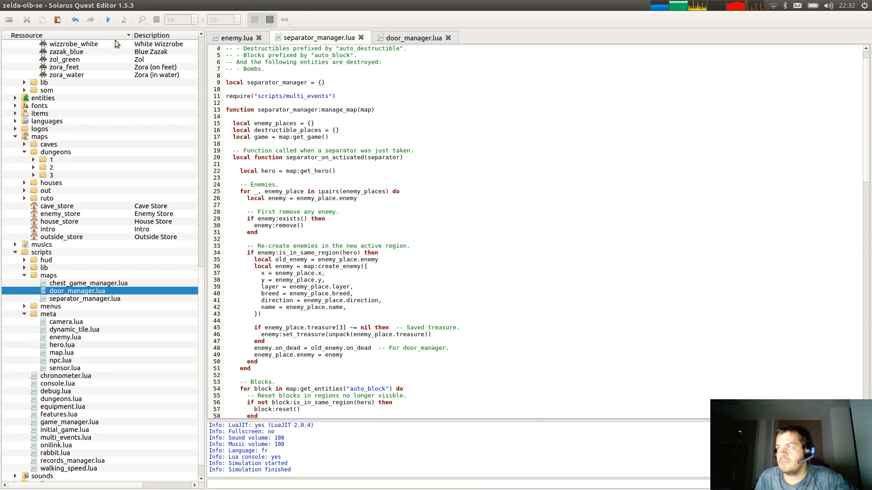
left_click(108, 20)
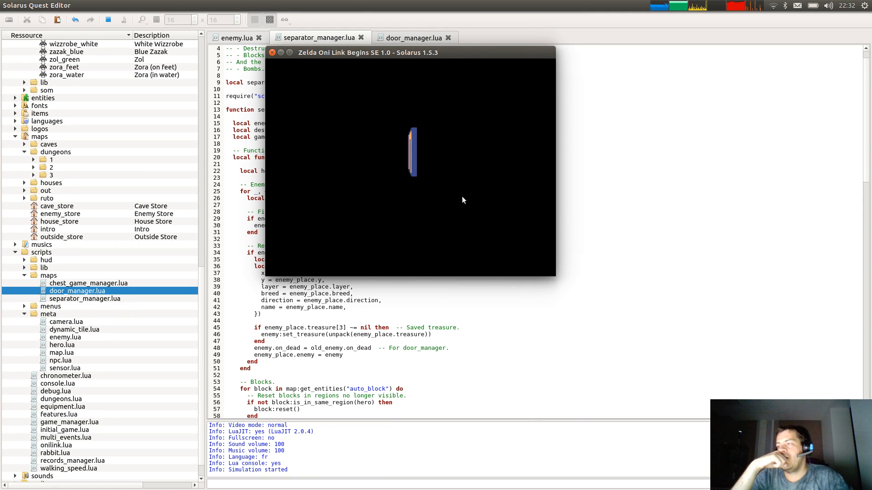
key("Up")
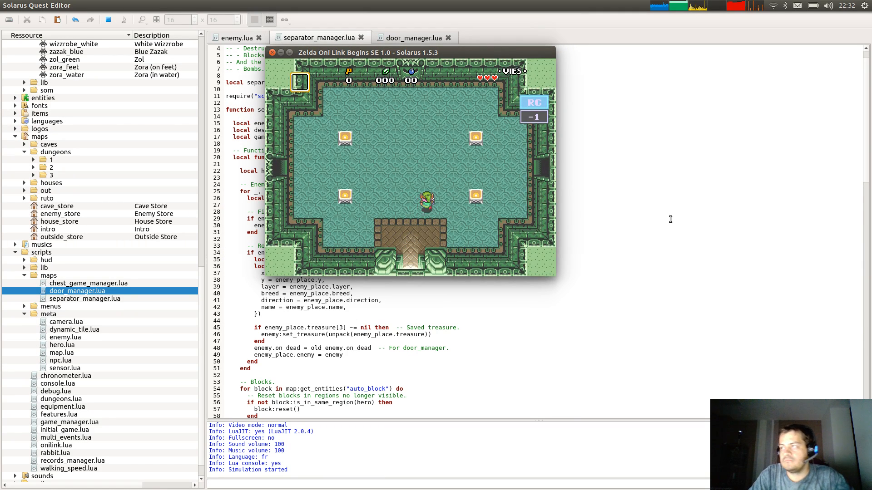
key("Right")
key("Right")
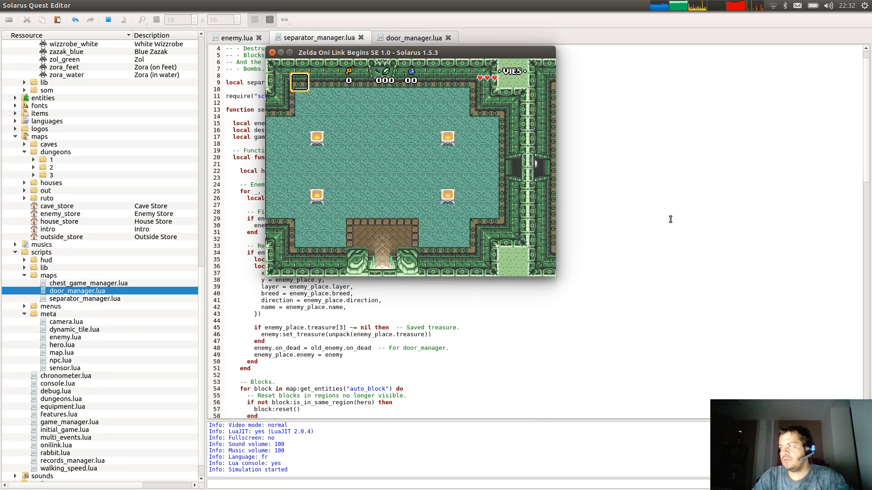
key("Right")
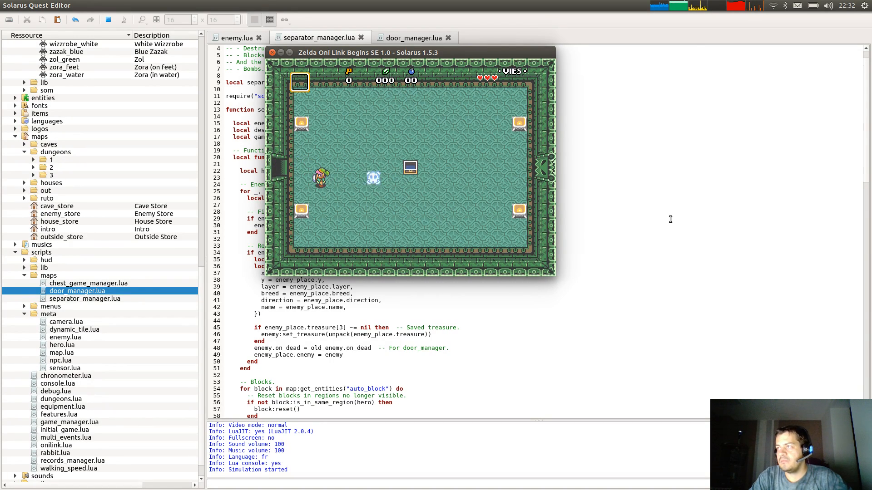
key("Right")
key("Left")
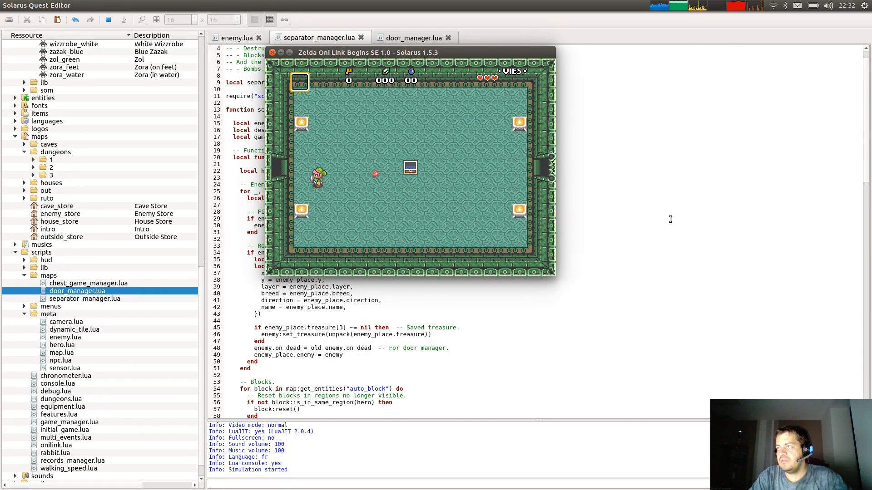
key("Right")
key("c")
Leave the enemy room through its west door, re-enter it, and defeat the re-created enemy.
key("Left")
key("Up")
key("Left")
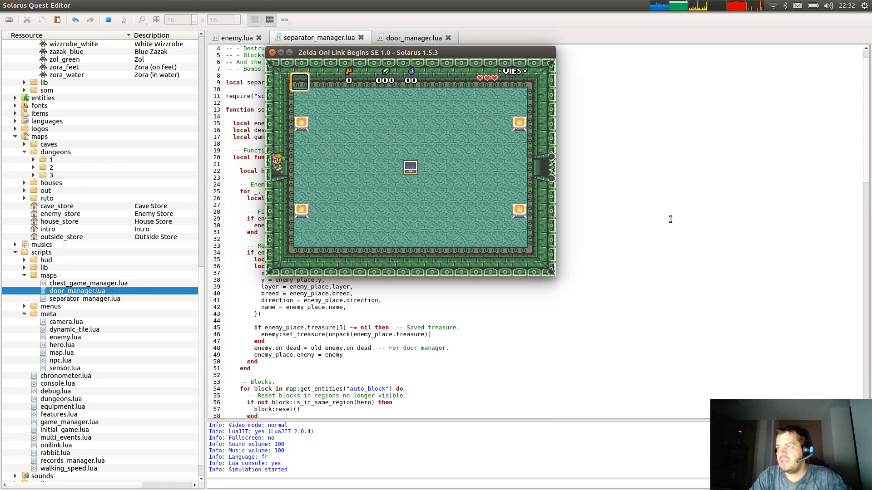
key("Right")
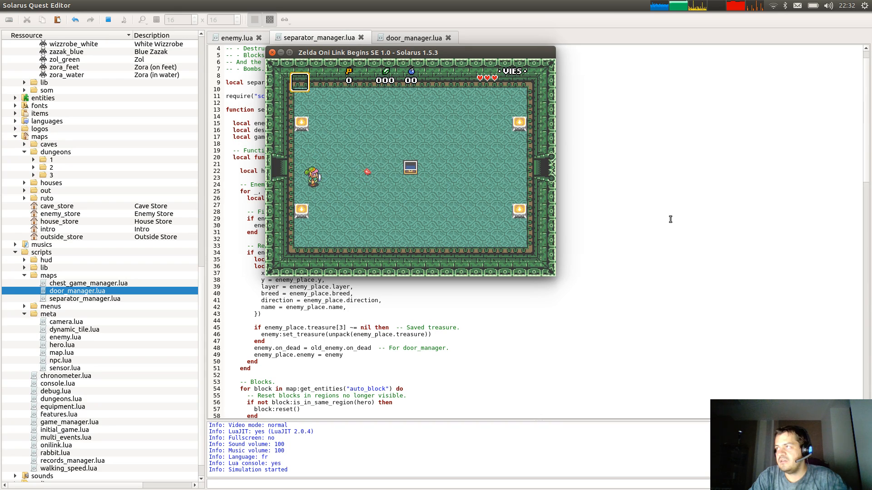
Pass through the west door and back twice, defeating the re-created enemy each time and collecting what it drops.
key("Left")
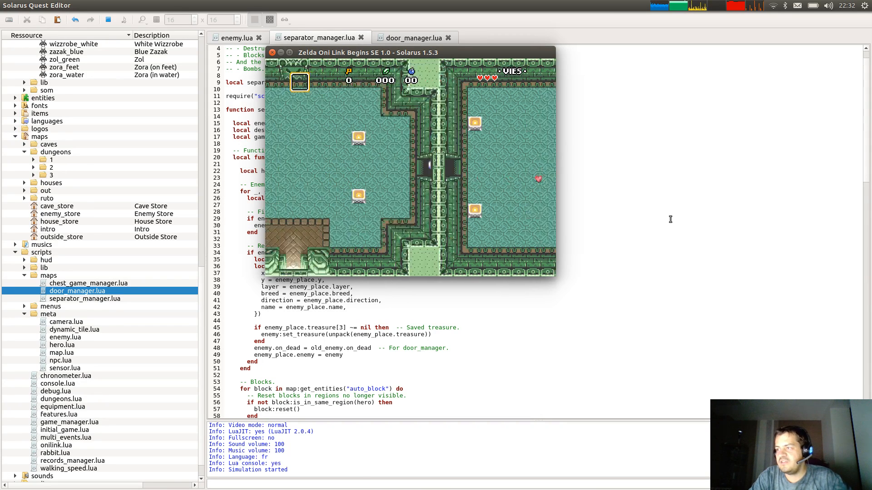
key("Right")
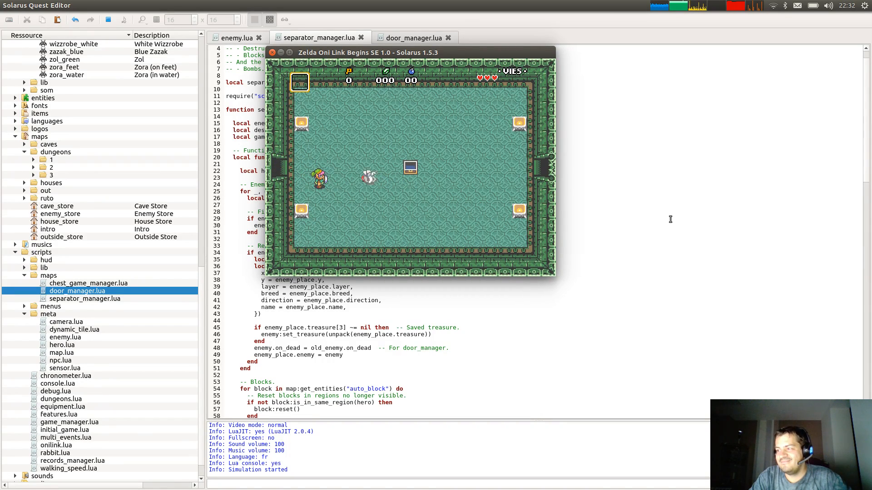
key("Right")
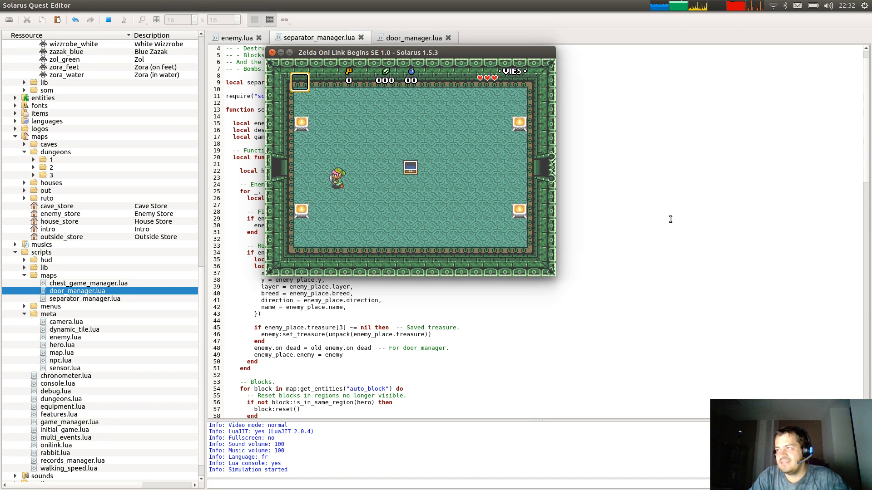
key("Left")
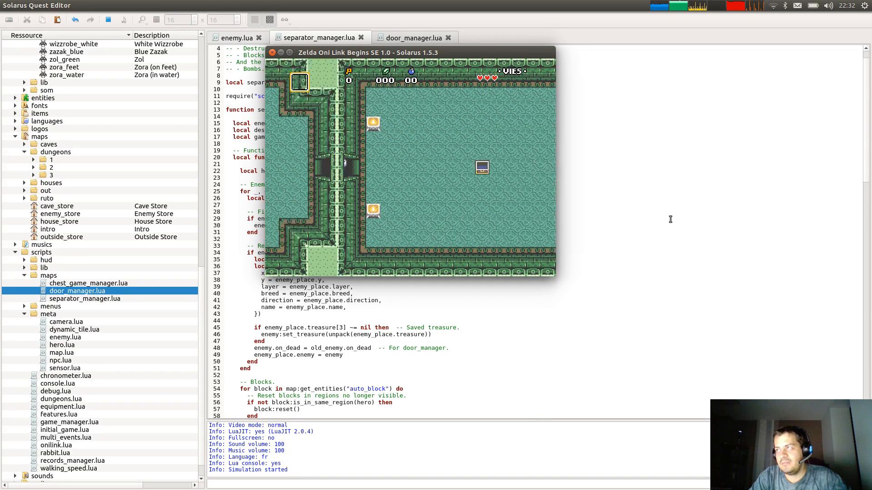
key("Right")
key("c")
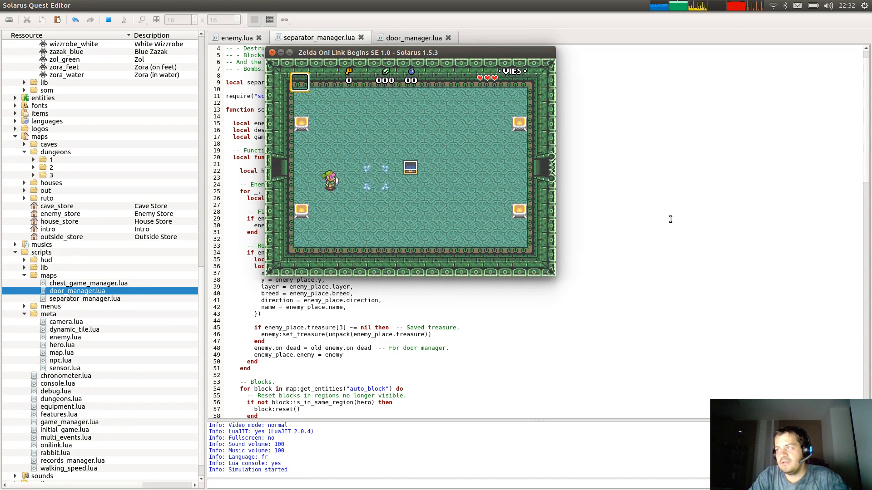
key("Left")
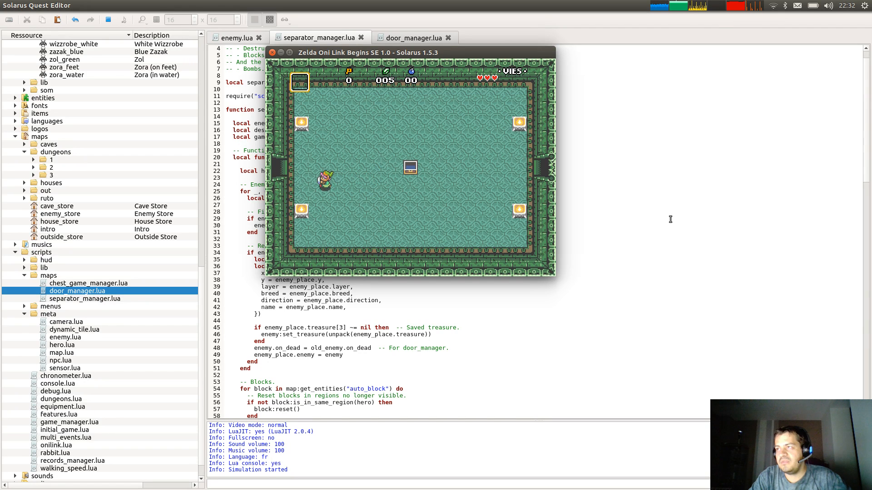
Repeat the room exit and re-entry two more times, defeating the enemy and picking up its blue rupee on each visit.
key("Left")
key("Right")
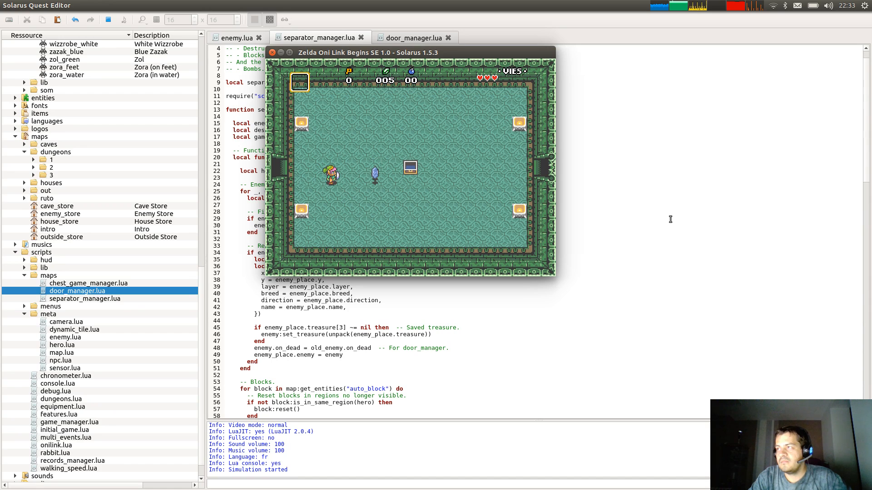
key("Right")
key("Left")
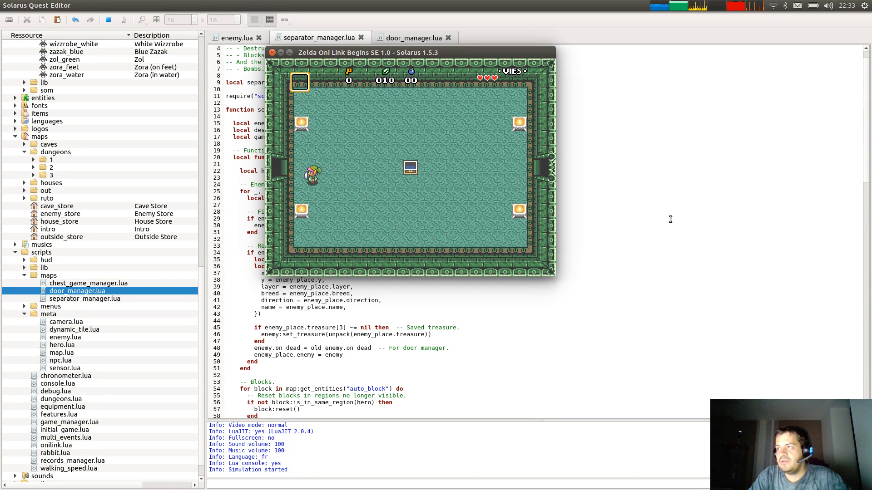
key("Right")
key("Right")
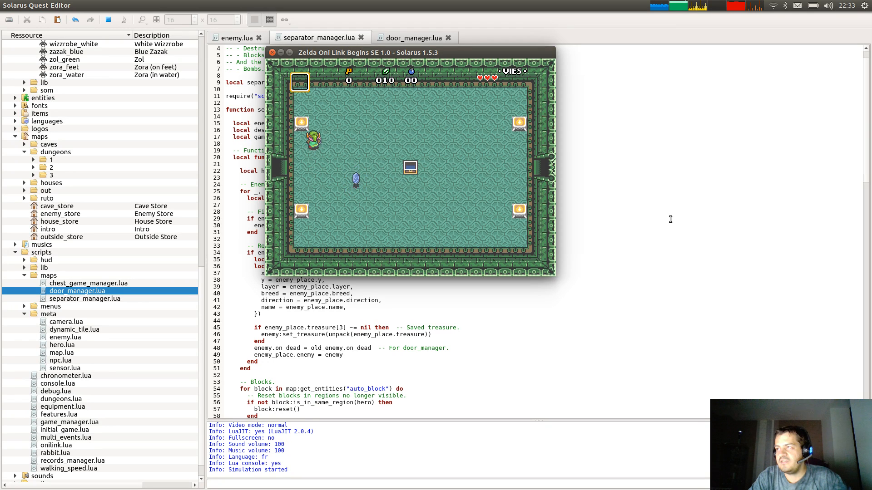
key("Right")
key("Left")
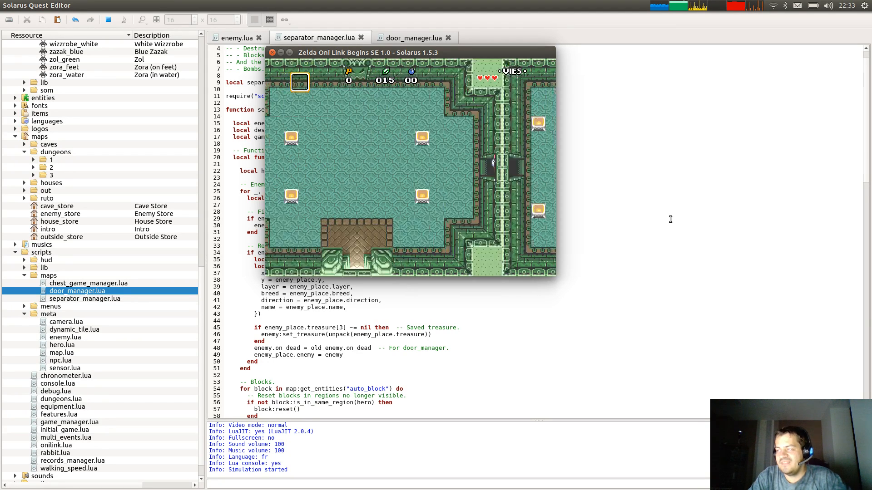
Re-enter the enemy room, defeat the respawned enemy with the sword, and collect its drop.
key("Right")
key("Down")
key("c")
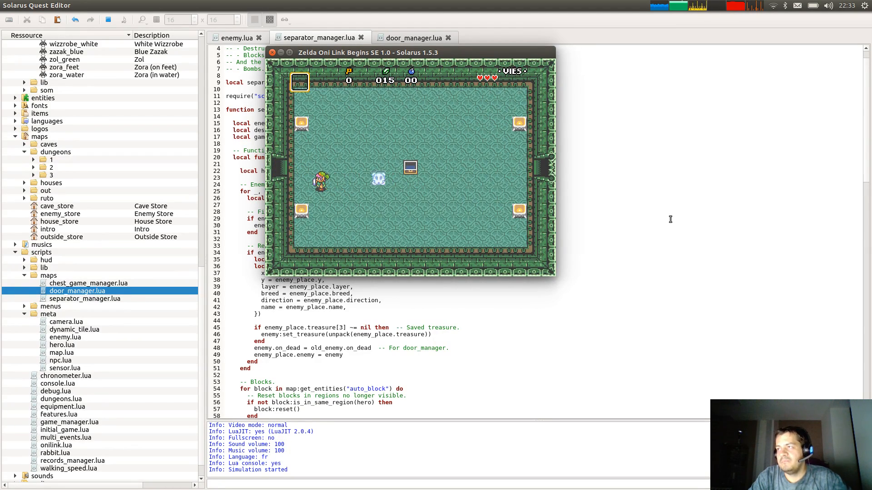
key("Right")
key("Right")
key("Left")
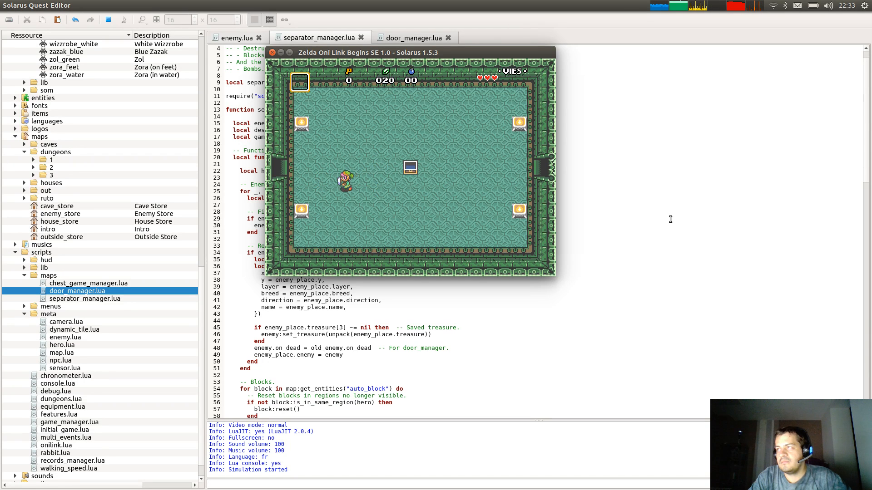
Defeat the enemy once more with the sword, pick up the heart, and walk around the central block to its east side.
key("Right")
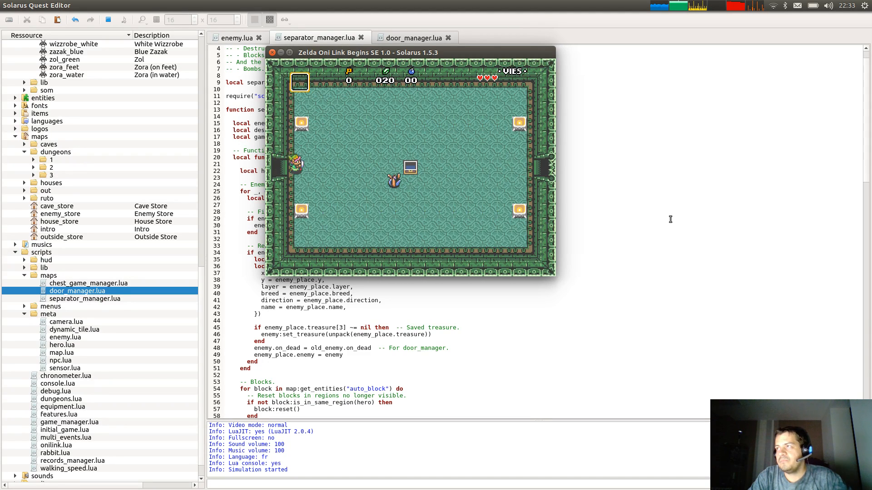
key("Down")
key("Right")
key("c")
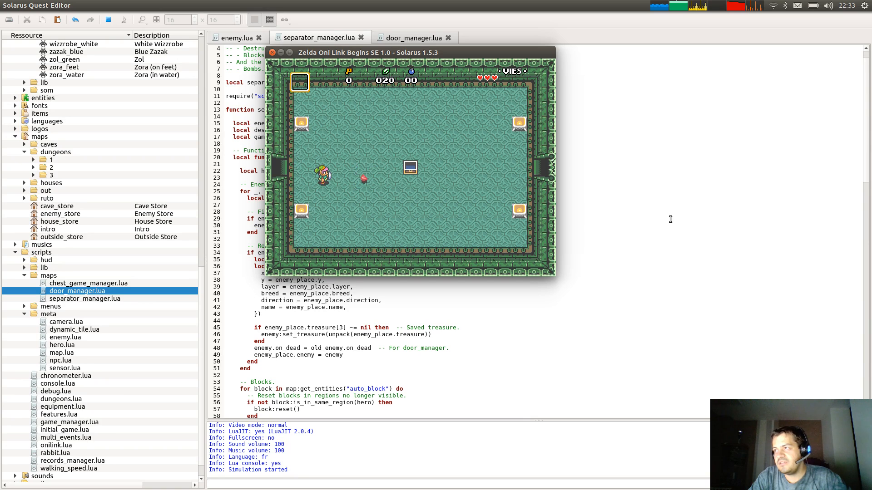
key("Right")
key("Up")
key("Right")
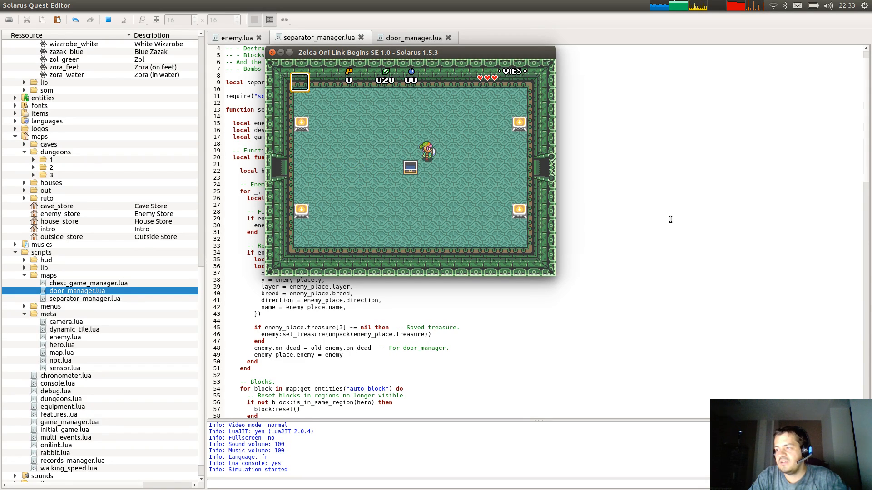
key("Down")
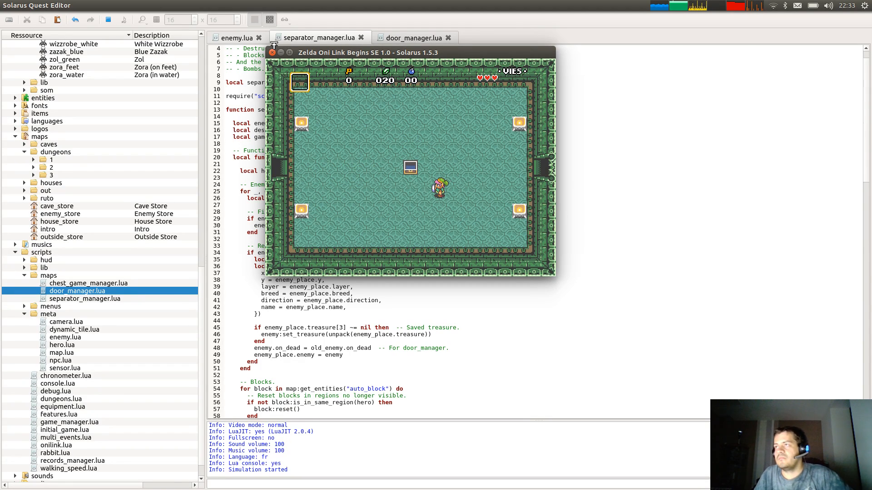
Close the running quest and run it again from separator_manager.lua.
left_click(273, 53)
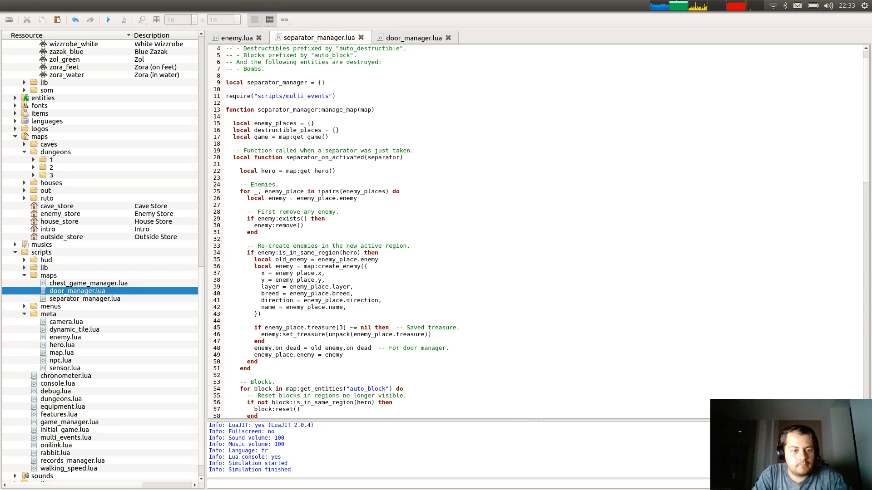
left_click(543, 280)
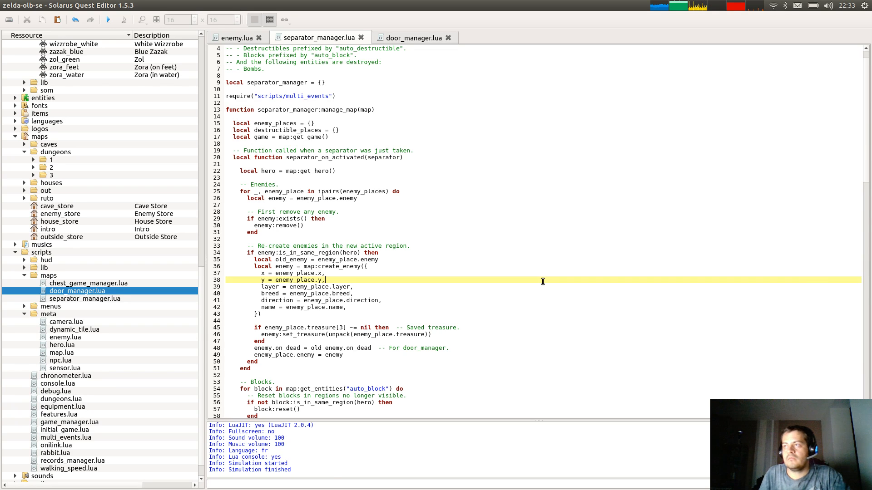
key("F5")
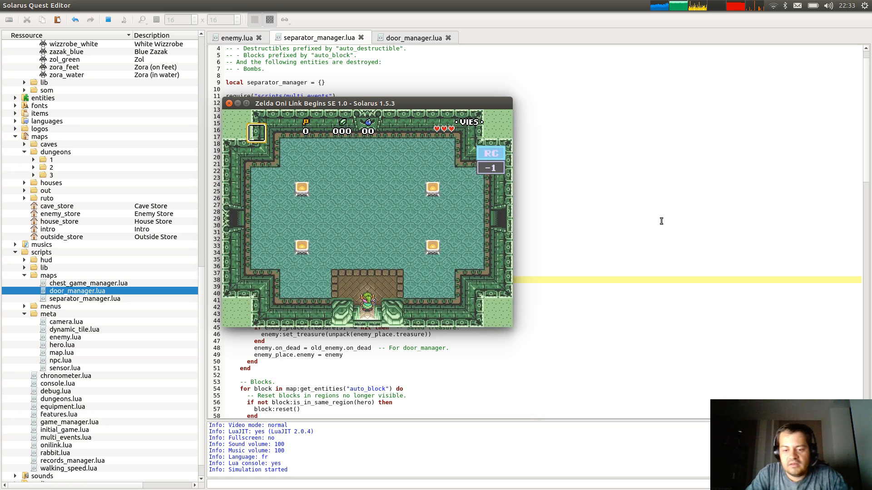
Teleport the hero to the dungeon 2 b1 map by running tp("dungeons/2/b1") in the in-game Lua console.
key("F12")
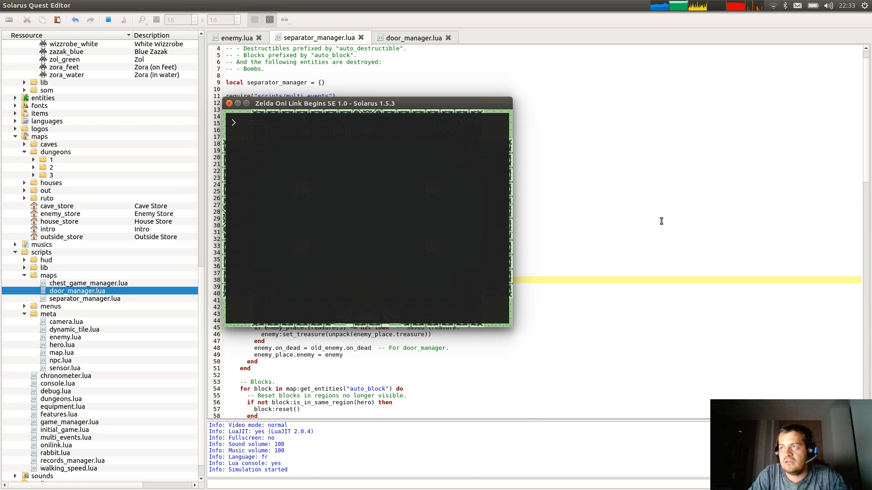
key("Up")
key("Return")
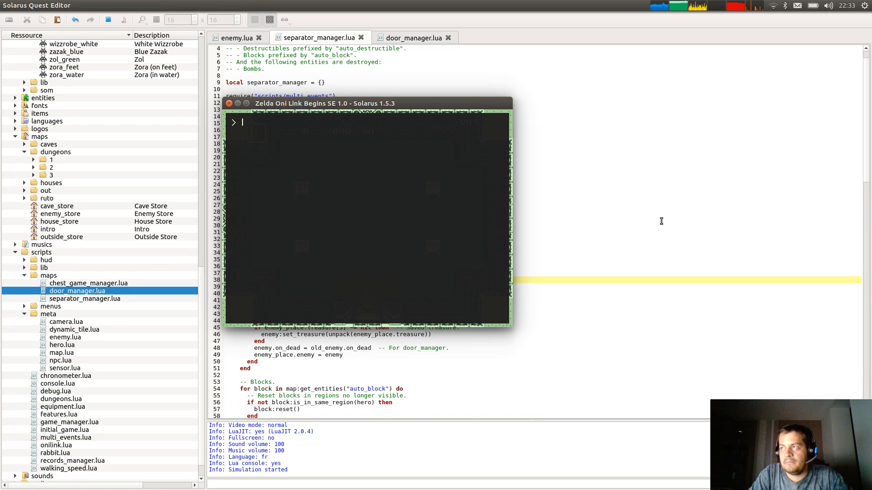
type("map")
key("BackSpace")
key("BackSpace")
key("BackSpace")
key("BackSpace")
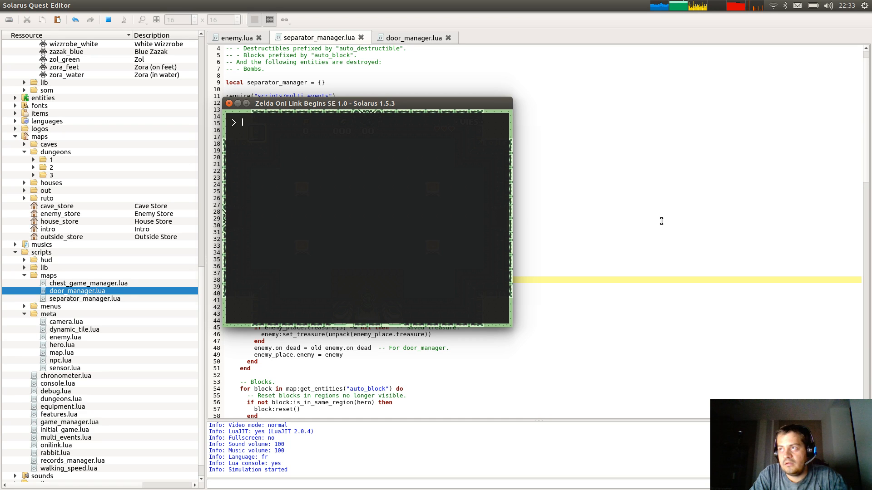
type("tp(\"")
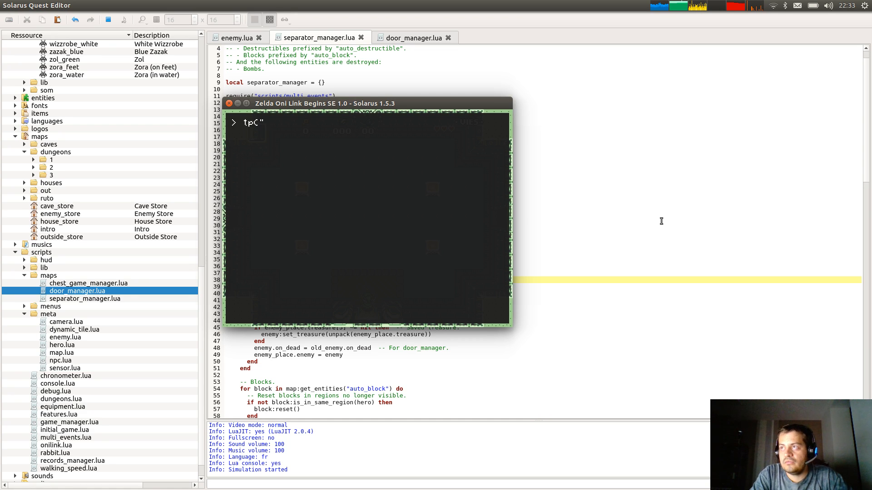
type("dungeons/2/b1")
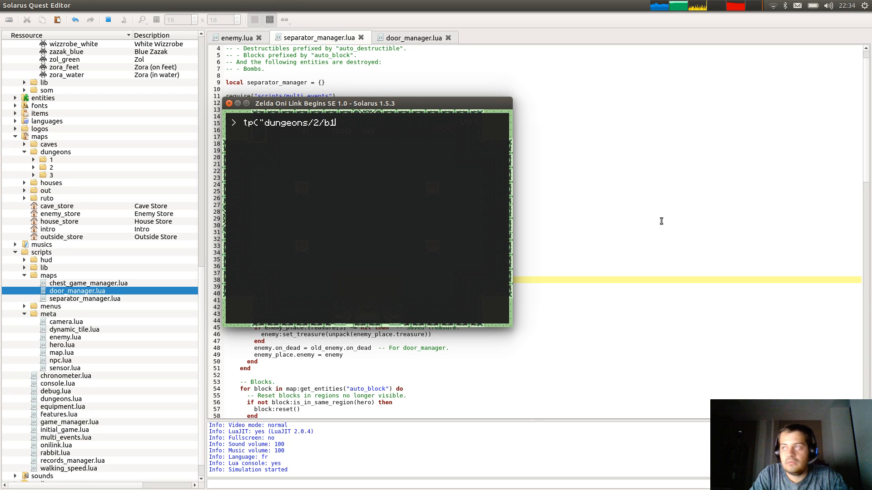
type("\")")
key("Return")
key("F12")
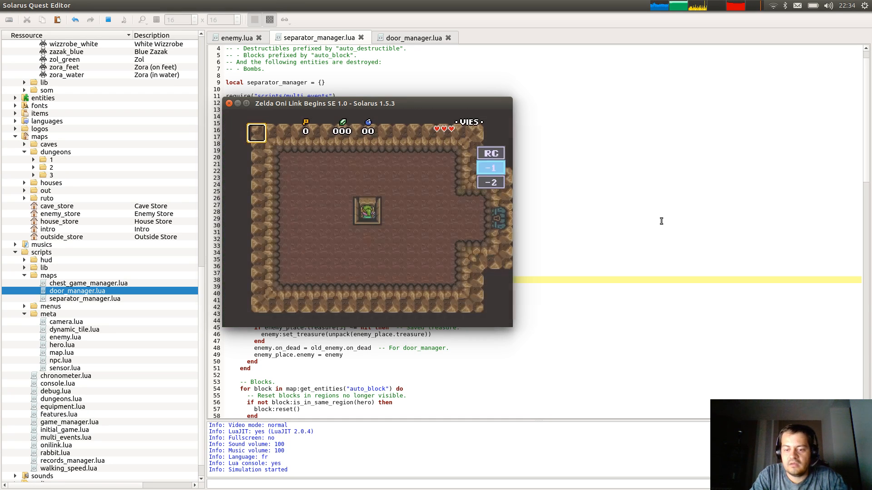
Walk the hero east from the b1 staircase, then restart the game.
key("Right")
key("Down")
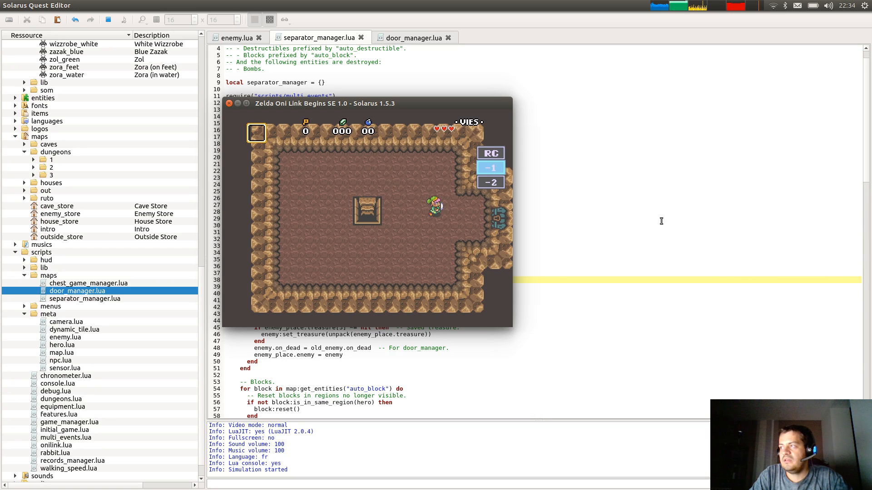
key("Escape")
key("Down")
key("space")
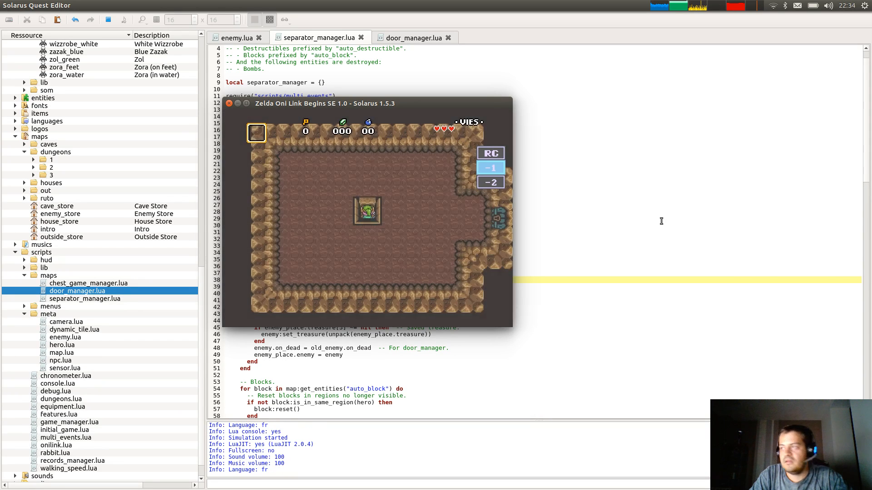
Lead the hero from the b1 staircase through the east door into the neighbouring room.
key("Up")
key("Right")
key("Down")
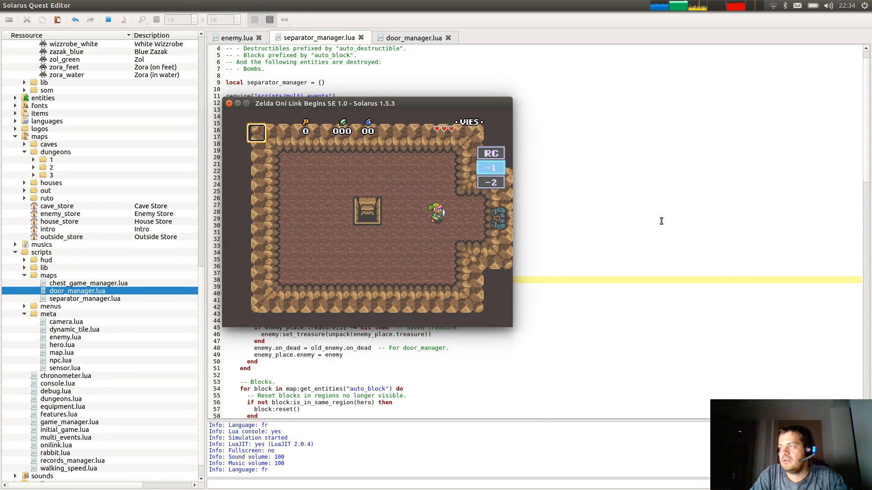
key("Right")
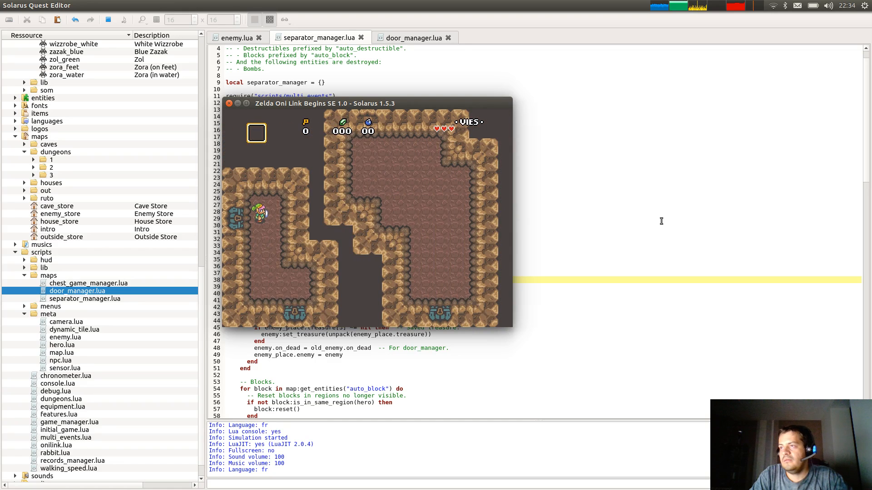
Recall the teleport command in the Lua console and run it as tp("dungeons/2/b2").
key("F12")
key("Up")
key("Up")
key("BackSpace")
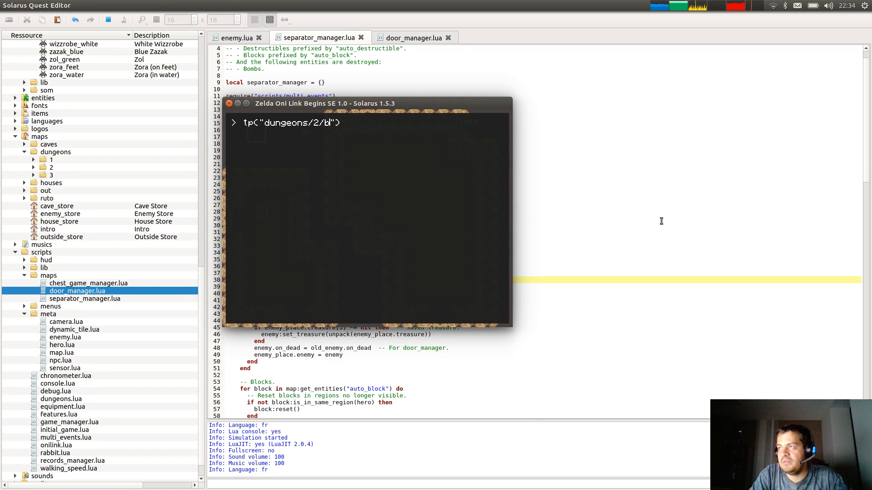
type("2")
key("Return")
key("Down")
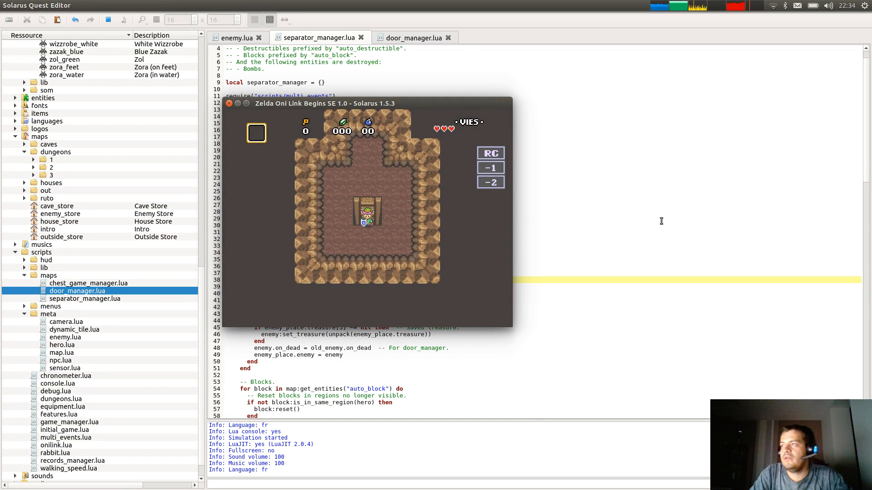
Walk the hero around the staircase room on the b2 floor and return to the b1 floor of dungeon 2.
key("Right")
key("Up")
key("Left")
key("Left")
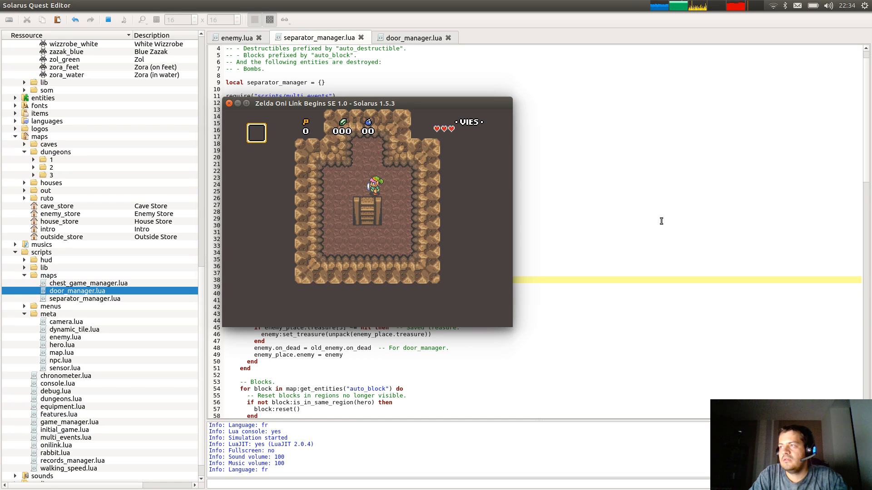
key("Left")
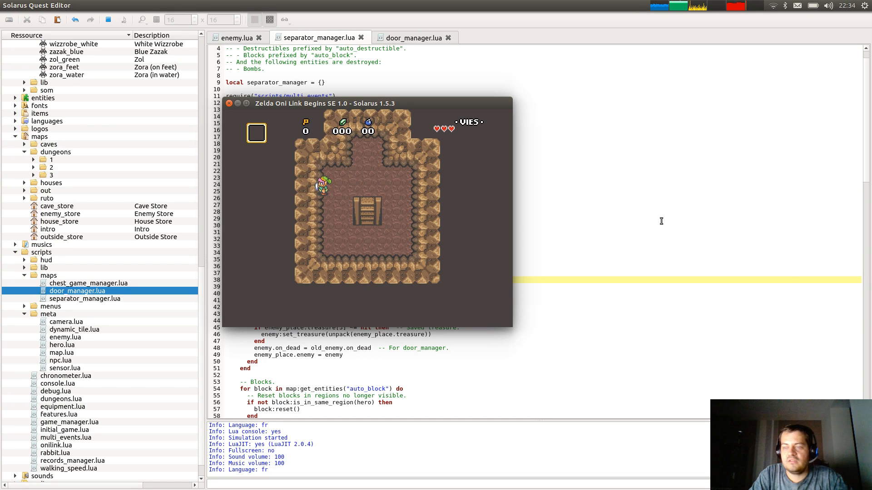
key("F12")
key("F12")
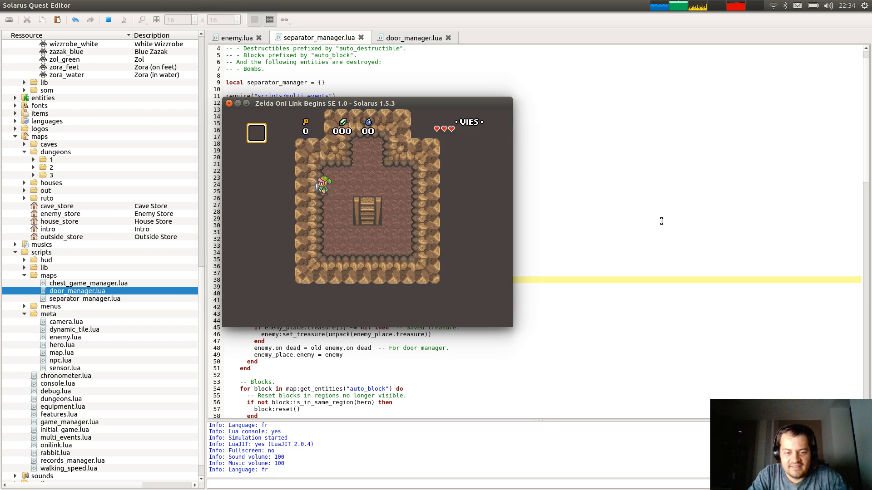
key("Up")
key("Right")
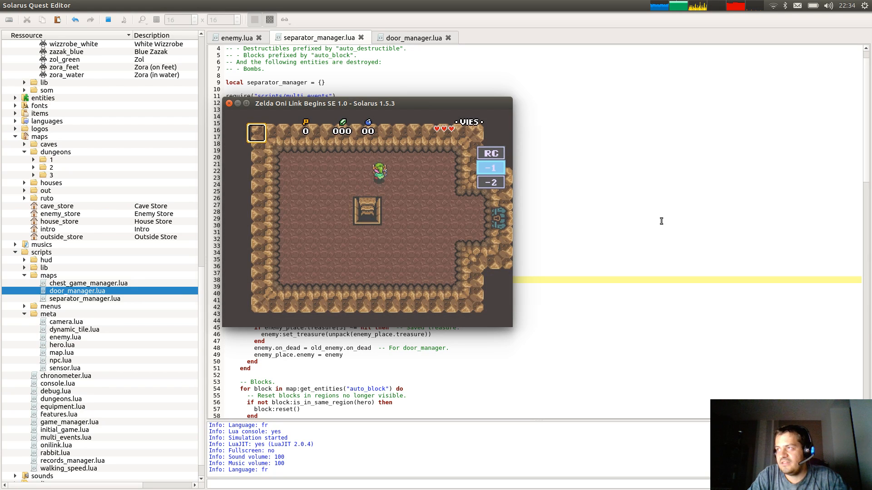
Lead the hero past the blue enemy's room and the b1 staircase room, through the east door into the four-statue room.
key("Down")
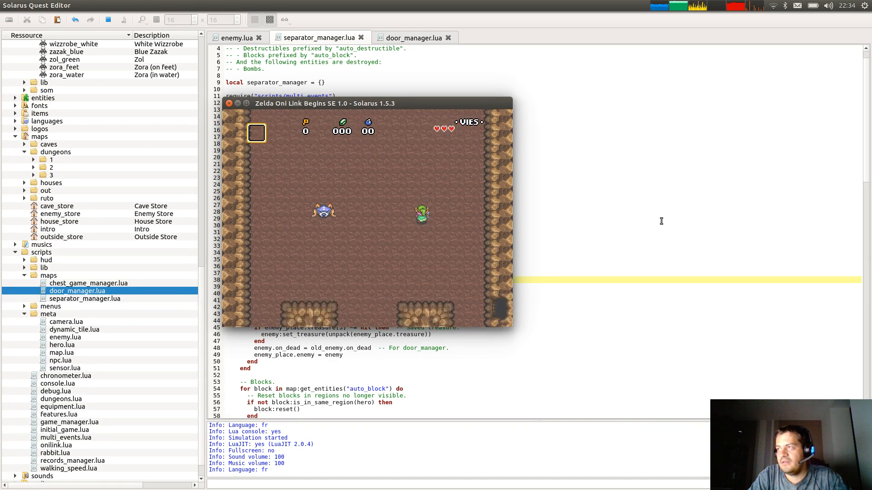
key("Right")
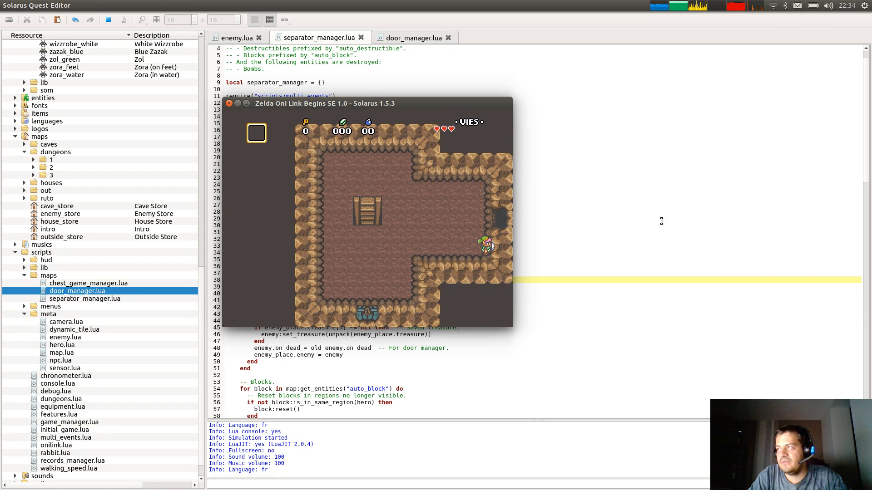
key("Left")
key("Up")
key("Right")
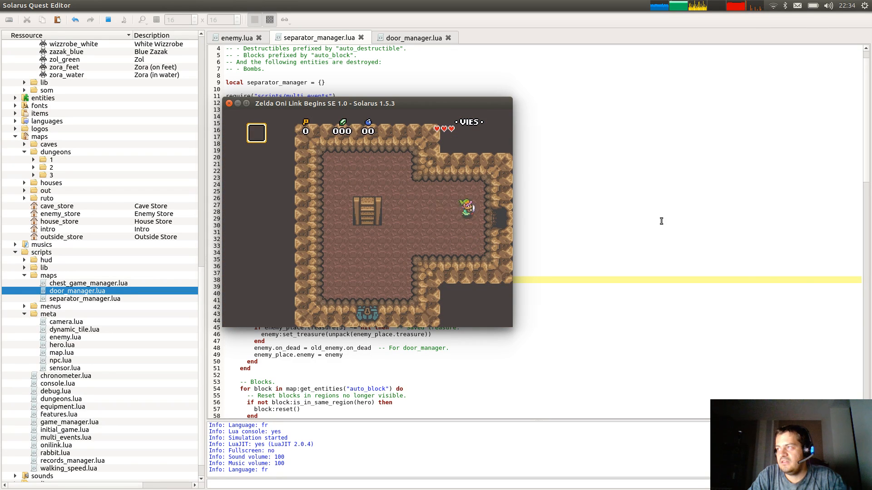
key("c")
key("Right")
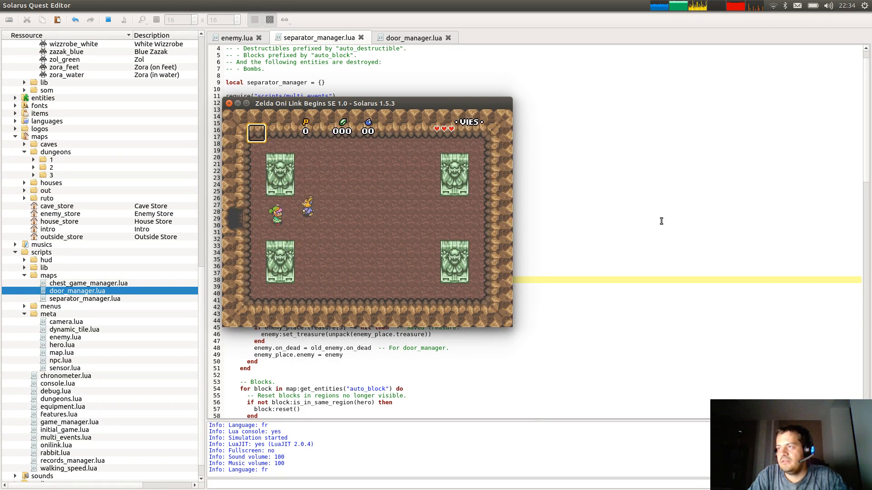
Kill the enemy in the four-statue room with the sword, then exit by the west door and re-enter.
key("c")
key("c")
key("c")
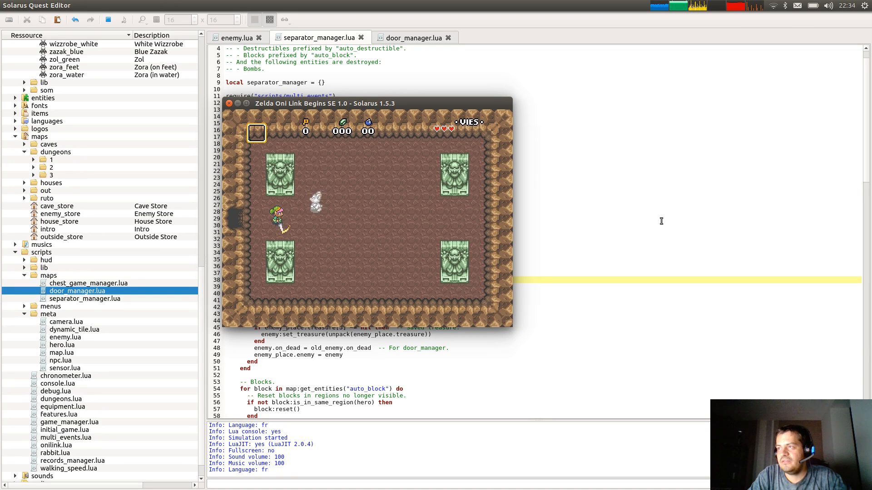
key("Left")
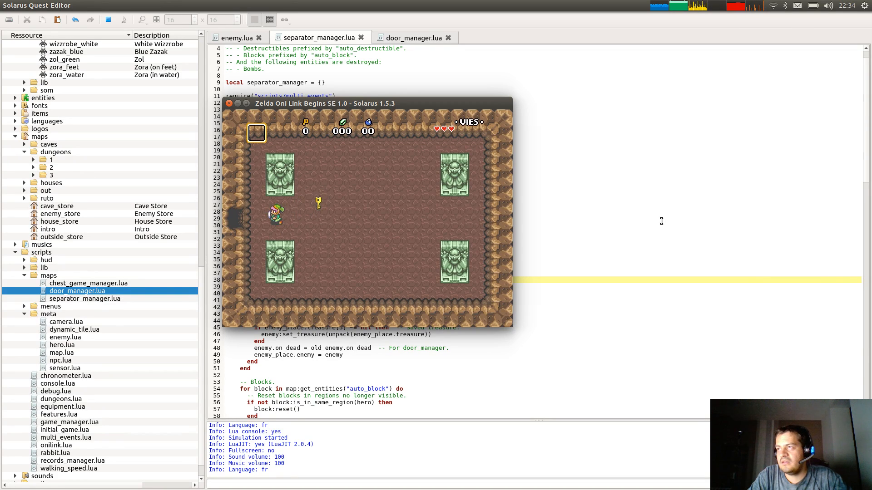
key("Right")
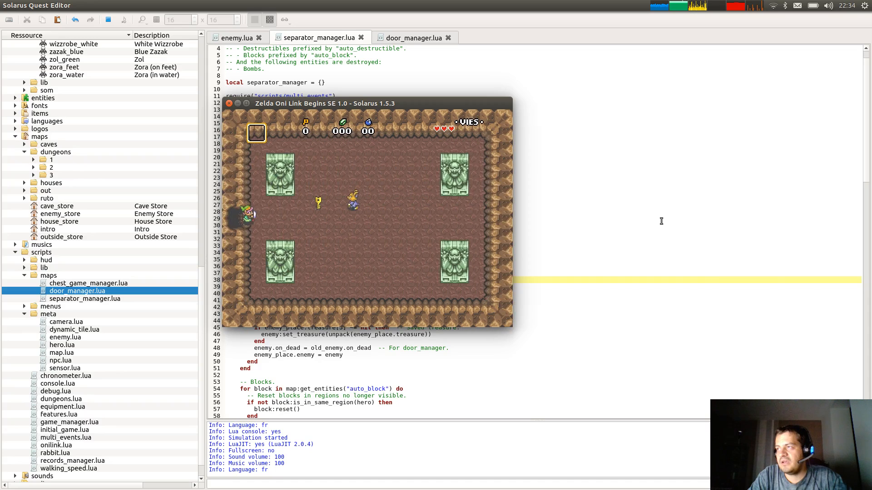
Lure the re-created enemy across the statue room and kill it near the southeast statue.
key("Down")
key("Right")
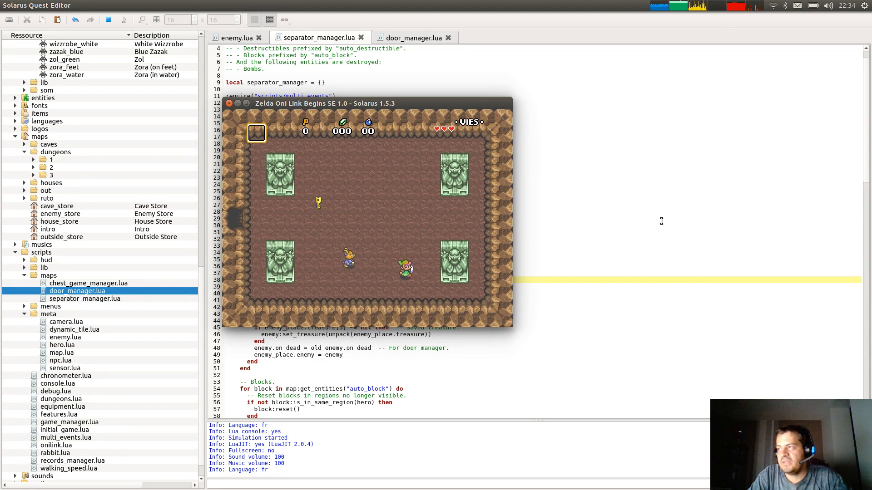
key("Up")
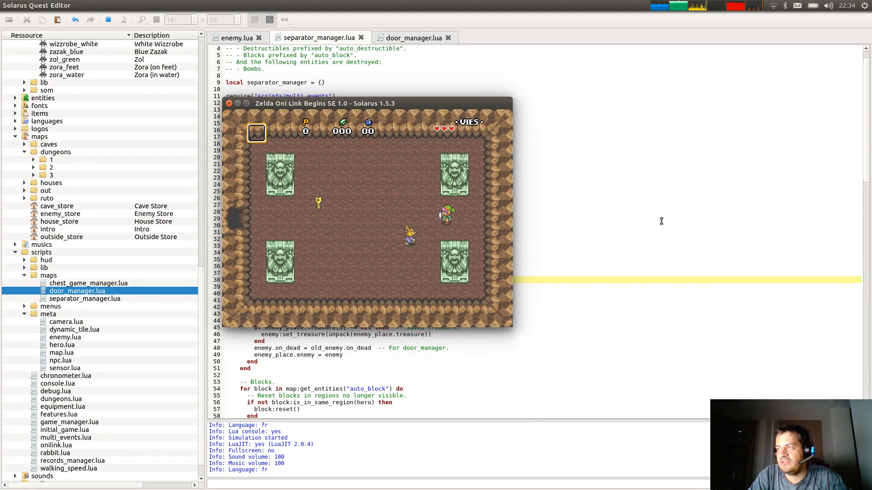
key("Right")
key("Down")
key("Left")
key("c")
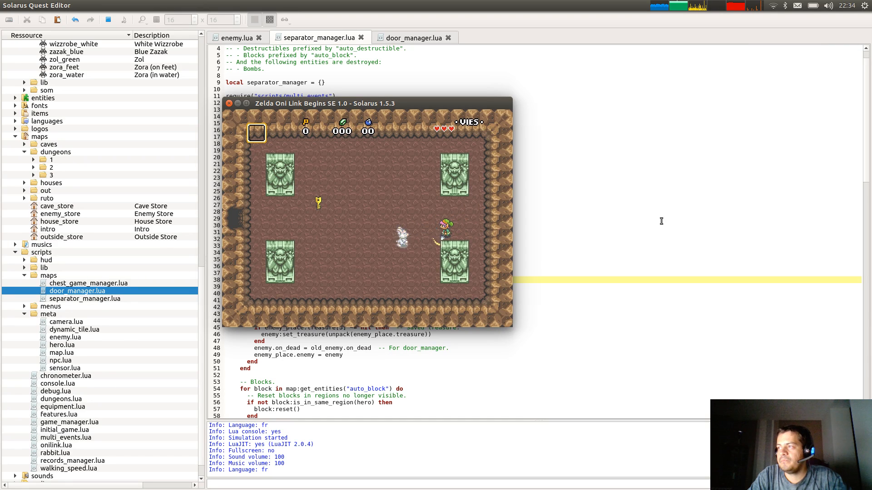
Walk the hero around the statue room to examine the dropped keys without collecting them.
key("Up")
key("Left")
key("Left")
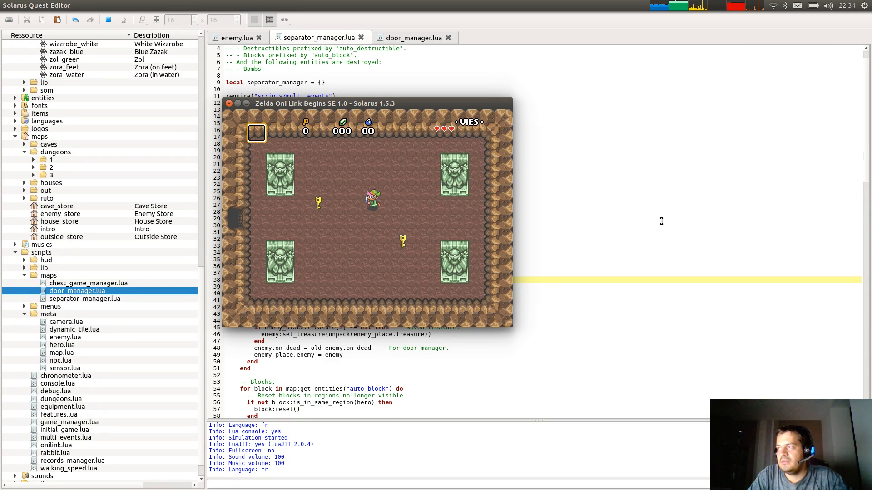
key("Down")
key("Right")
key("Up")
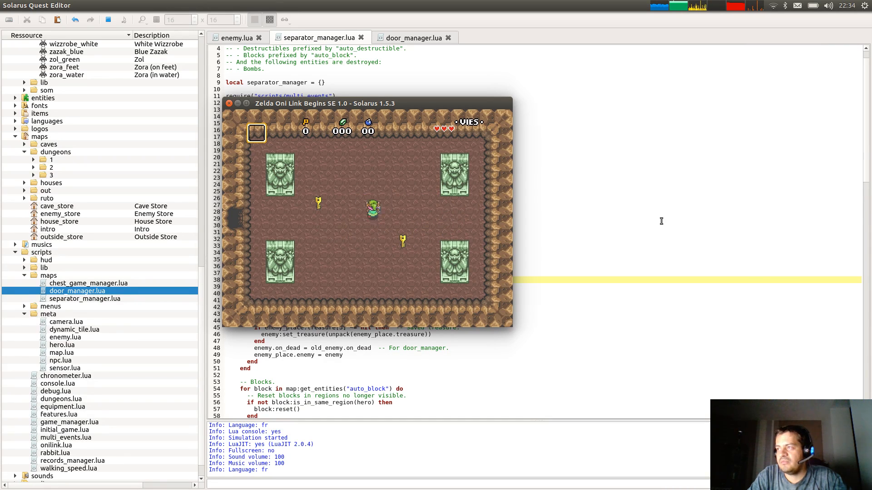
key("Down")
key("Up")
key("Left")
key("Left")
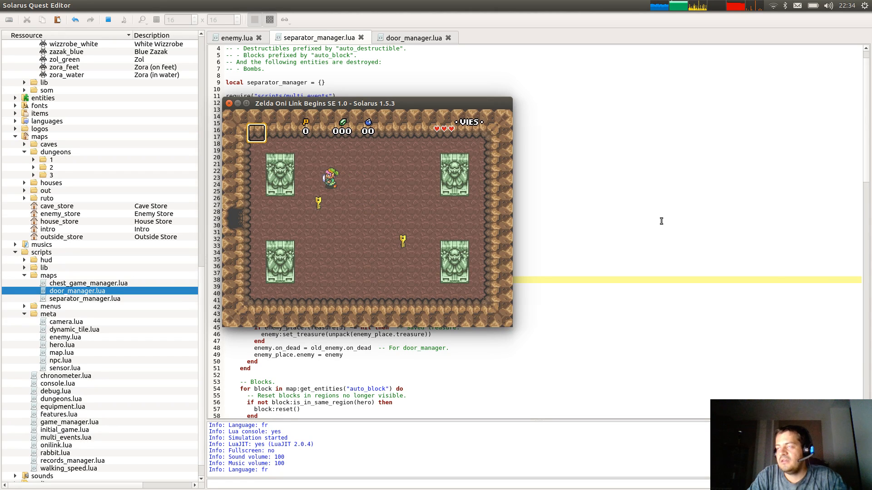
Leave the statue room by the west door, re-enter it and strike at the re-created enemy.
key("Up")
key("Down")
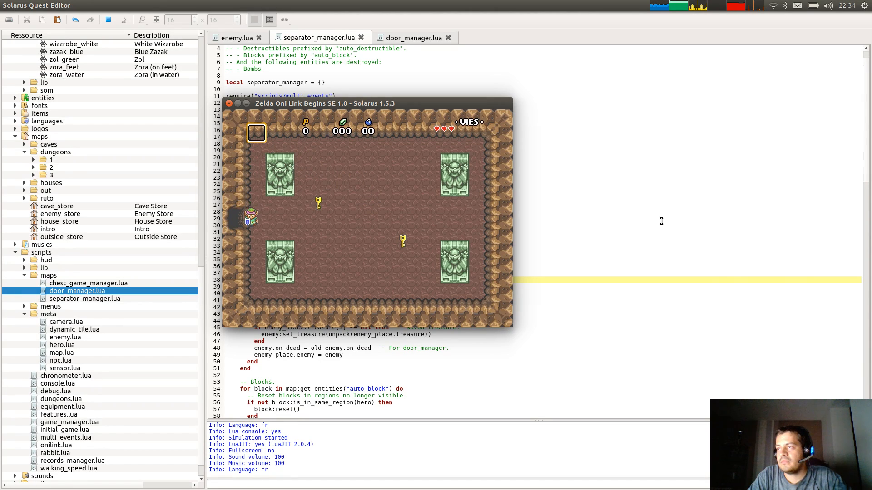
key("Left")
key("Right")
key("Right")
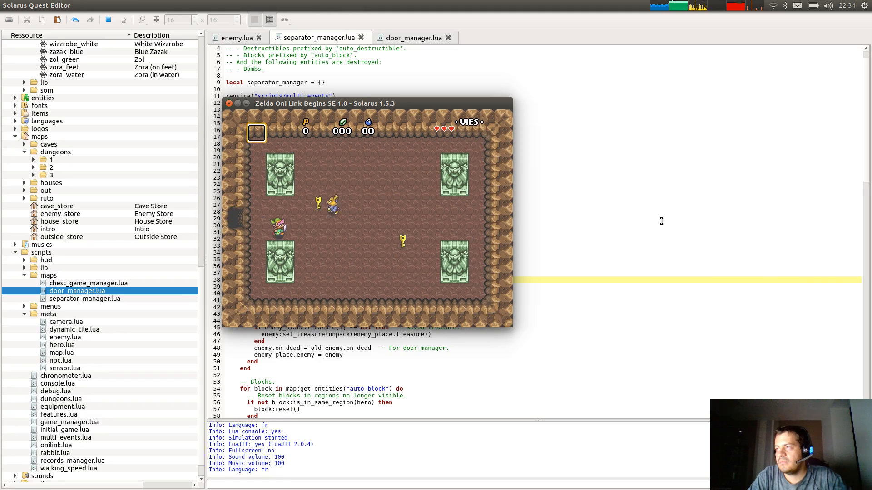
key("Down")
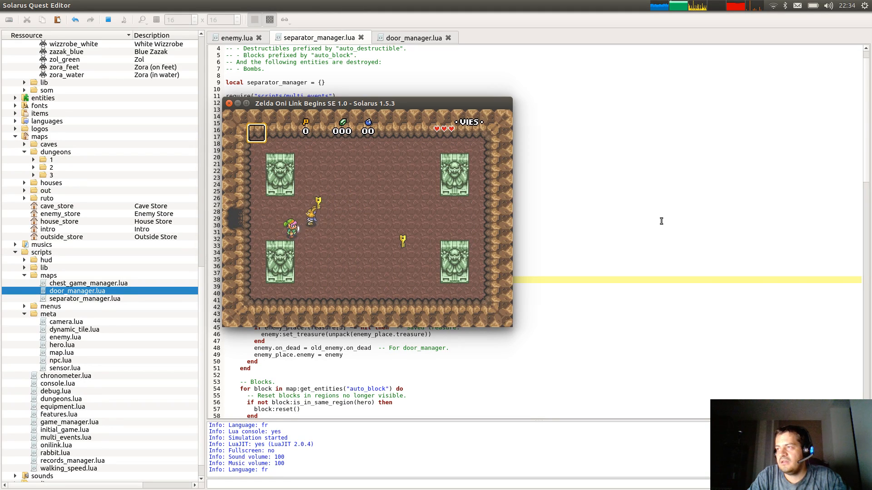
key("c")
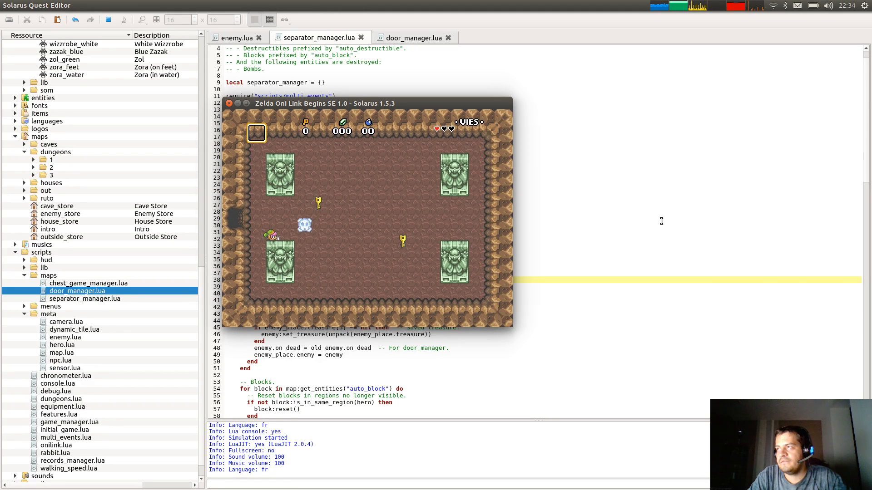
Pause the game in the statue room and close the game window to end the test.
key("Down")
key("Right")
key("d")
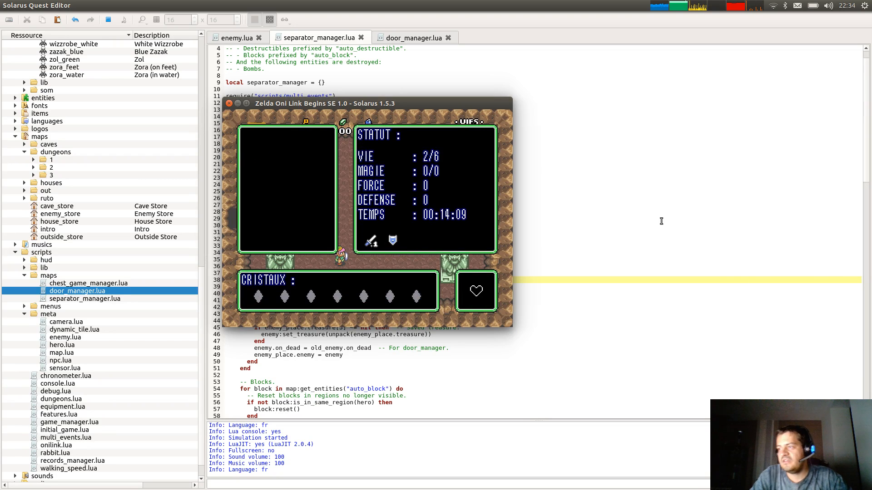
key("Escape")
left_click(282, 340)
left_click_drag(281, 339, 214, 328)
left_click(427, 312)
key("F5")
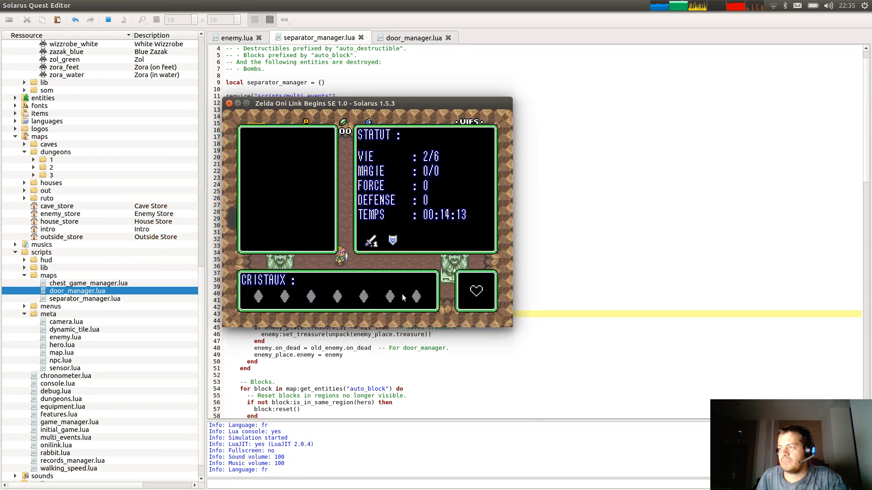
left_click(230, 105)
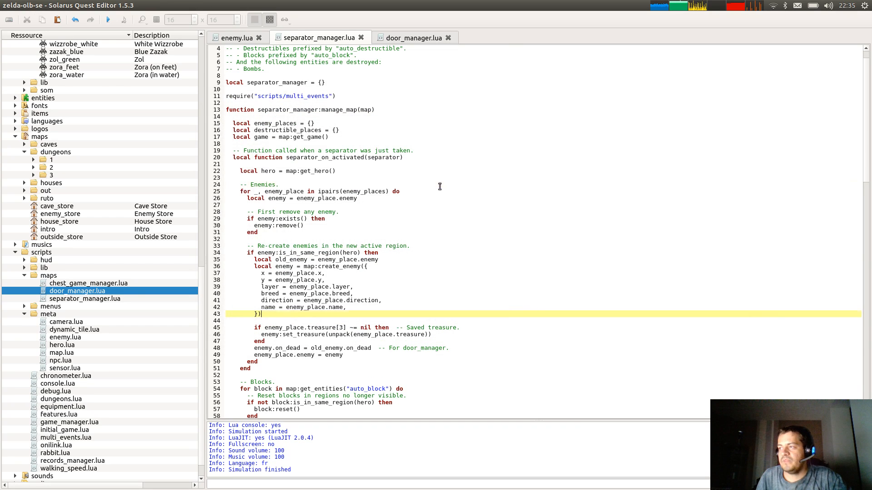
Undo the last edit in separator_manager.lua and place the text cursor on the enemy:remove() line.
left_click(349, 322)
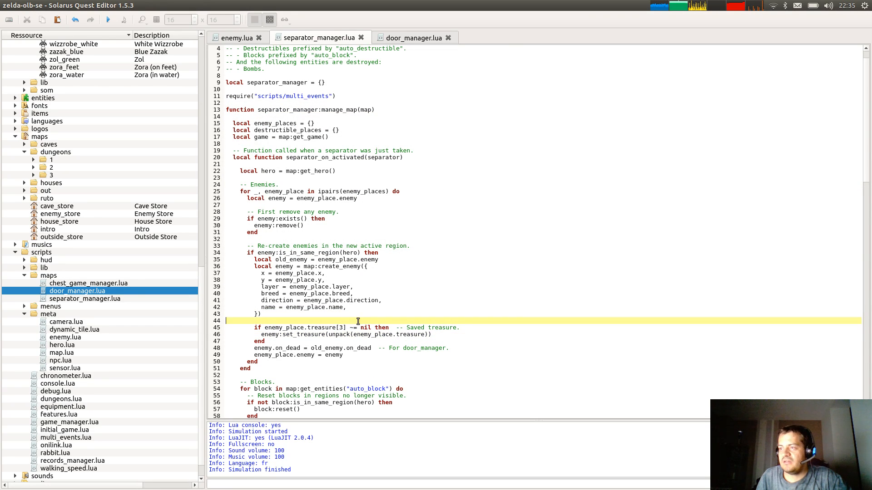
key("ctrl+z")
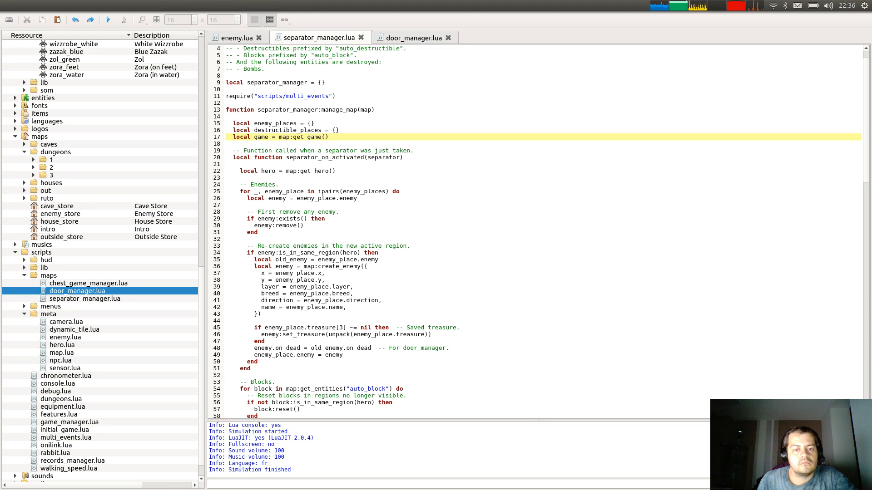
left_click(339, 229)
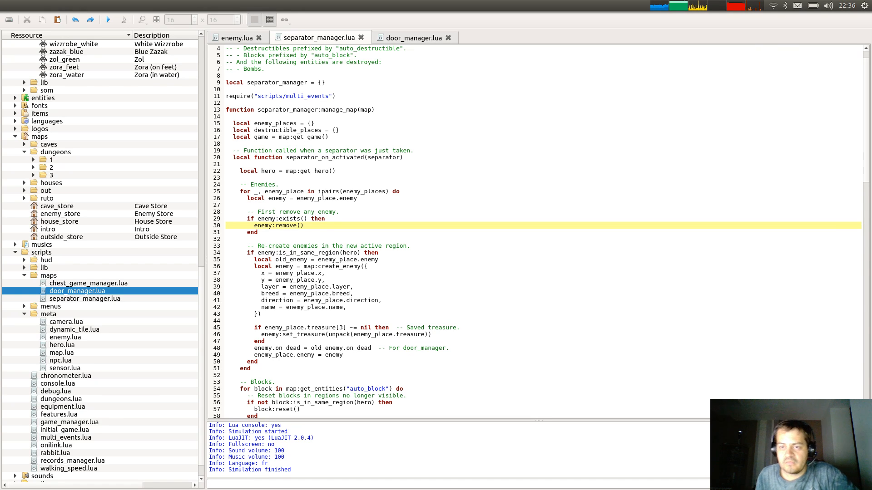
Collapse the enemies folder in the resource tree and close the three open Lua script files.
left_click(313, 267)
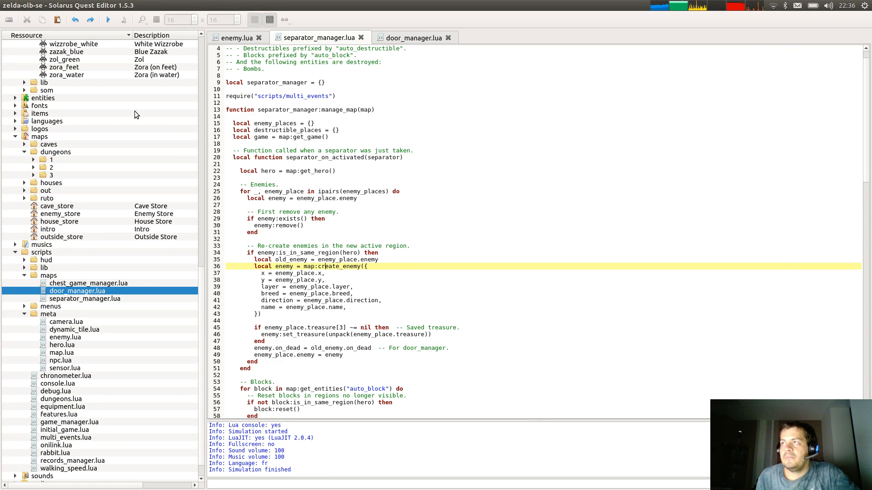
scroll(145, 132, "up", 9)
scroll(144, 133, "up", 13)
left_click(25, 59)
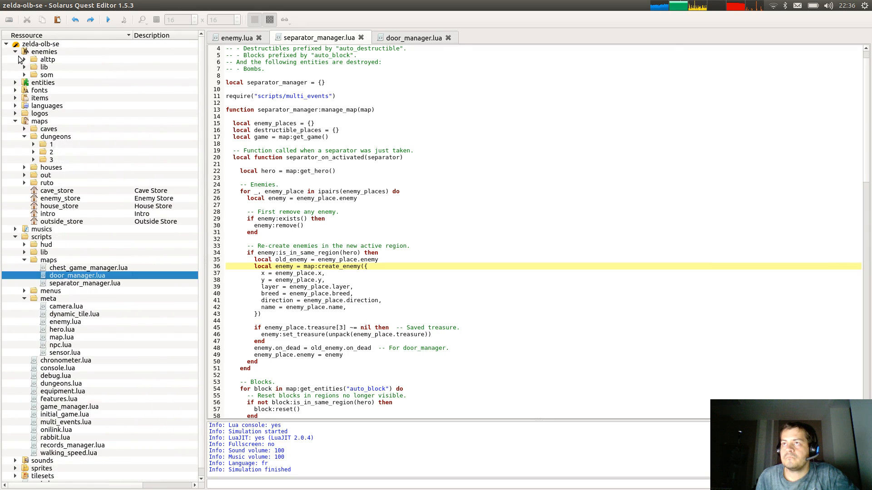
left_click(16, 53)
left_click(325, 76)
middle_click(314, 40)
middle_click(305, 39)
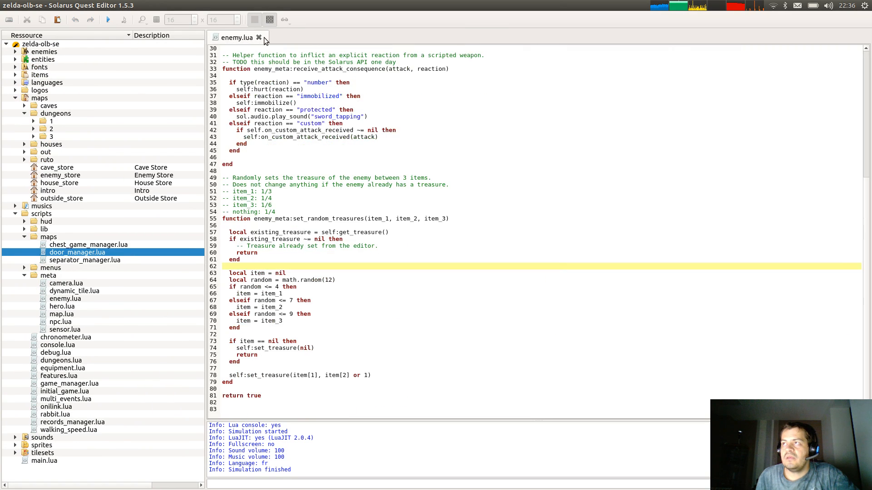
middle_click(263, 38)
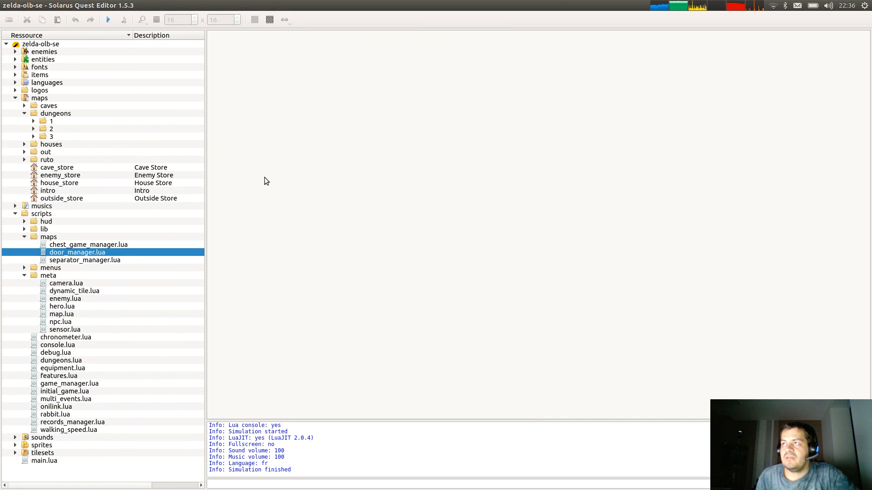
Open the 1f map of dungeon 1 and bring its entrance room into view.
left_click(33, 122)
double_click(63, 129)
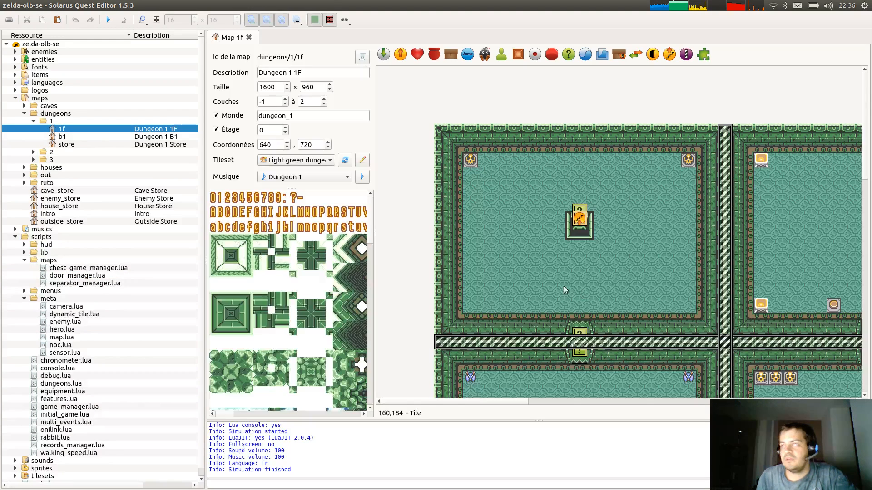
scroll(625, 245, "down", 1, "ctrl")
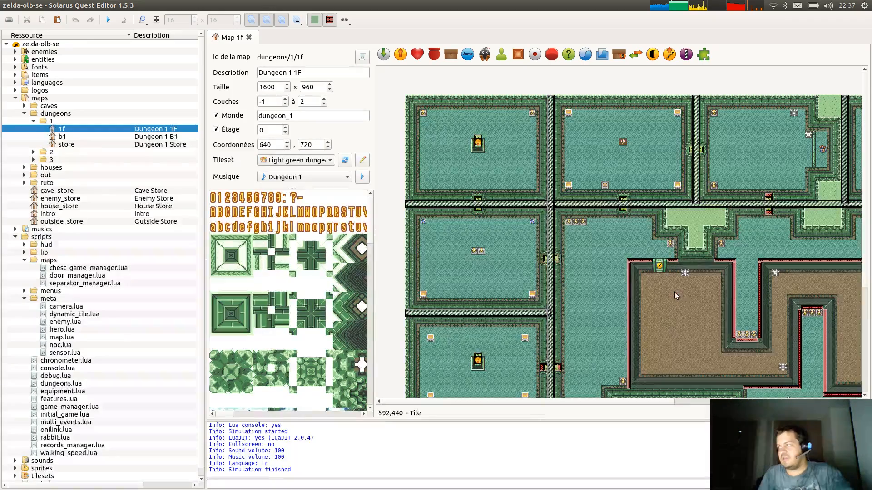
middle_click_drag(675, 292, 672, 130)
middle_click_drag(783, 328, 539, 227)
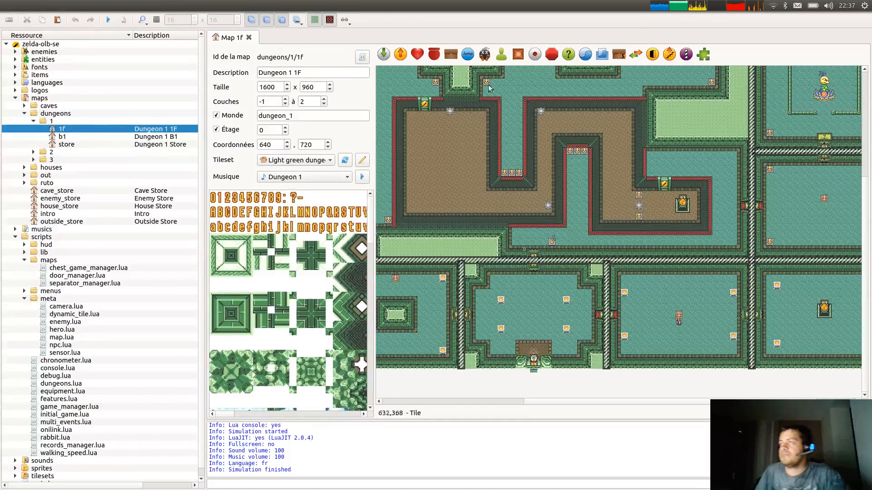
Add a pickable Heart (x1) treasure in the middle of the entrance room and move it slightly toward the room's west side.
left_click(418, 54)
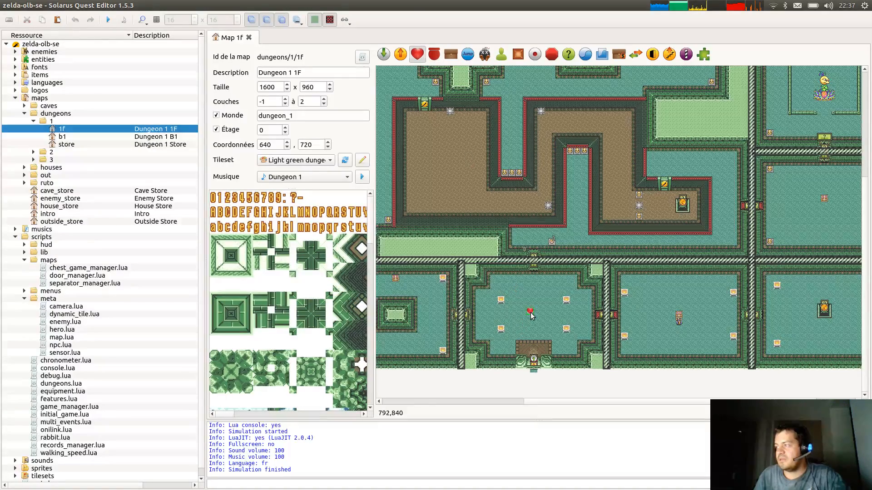
left_click(531, 314)
left_click_drag(431, 174, 317, 116)
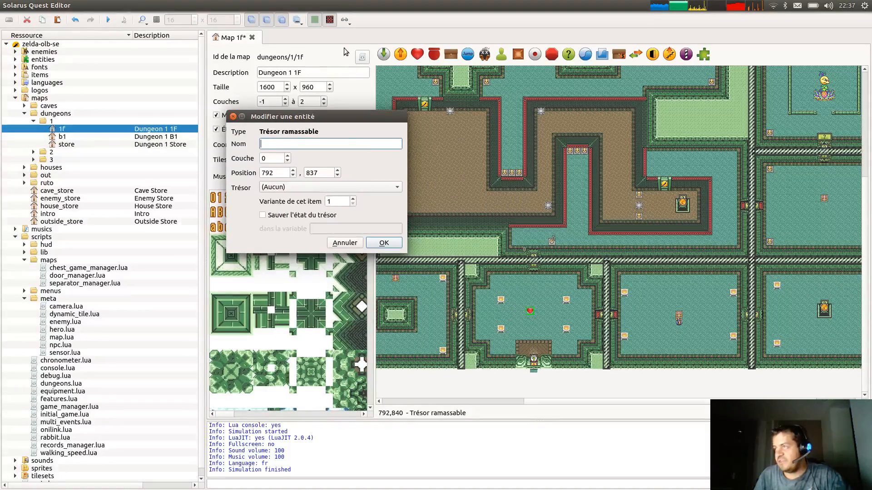
left_click(317, 187)
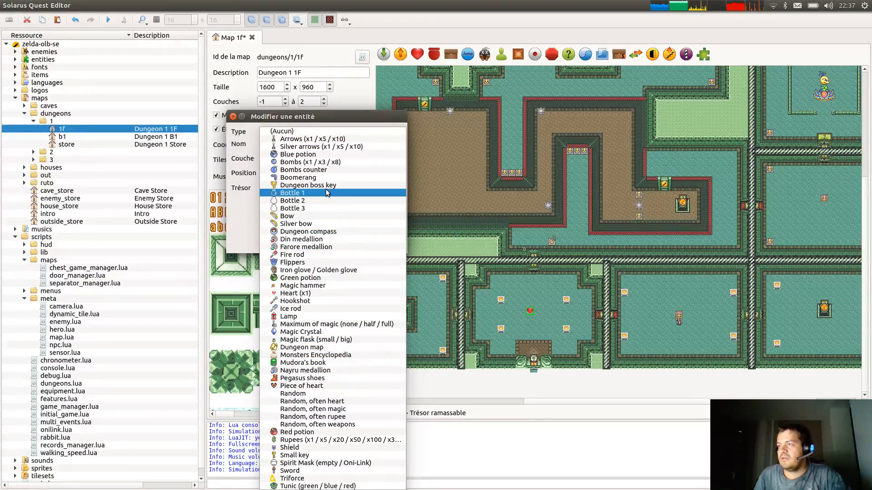
left_click(327, 293)
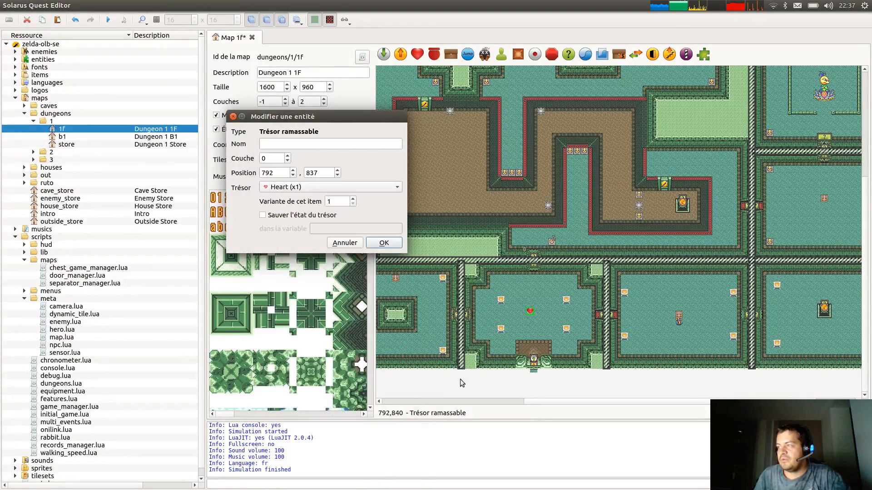
left_click(385, 244)
left_click_drag(531, 313, 516, 308)
Duplicate the heart beside itself, change the copy's treasure to Piece of heart and save its state in the variable test.
key("ctrl+c")
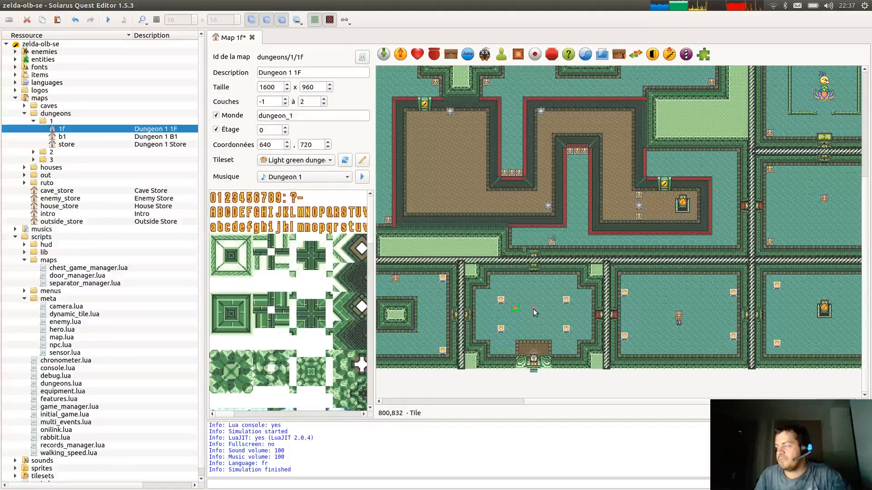
key("ctrl+v")
double_click(534, 313)
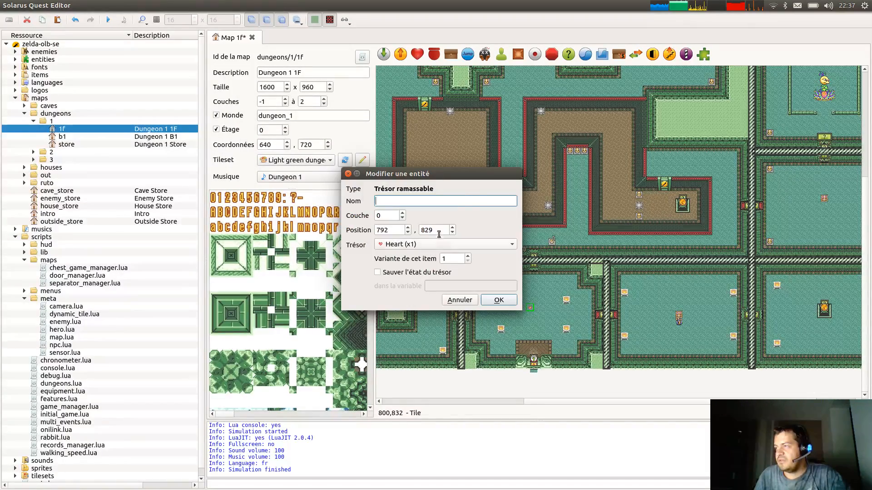
left_click(452, 246)
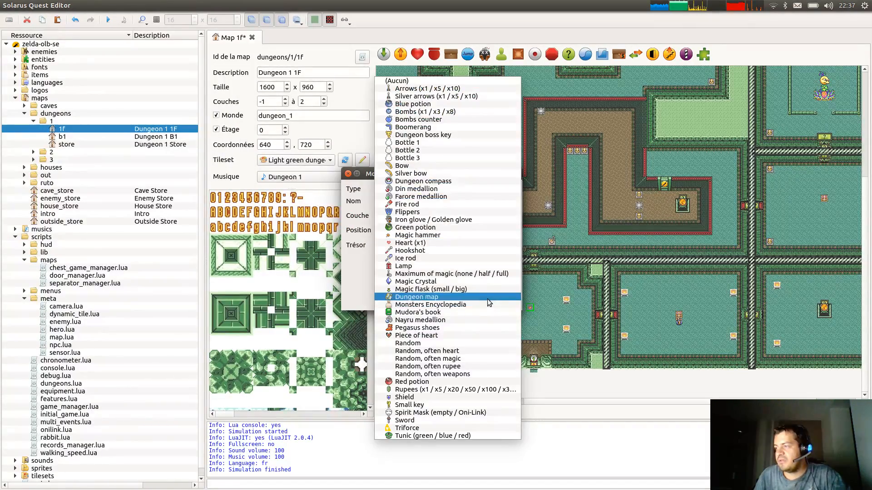
left_click(466, 336)
left_click(405, 273)
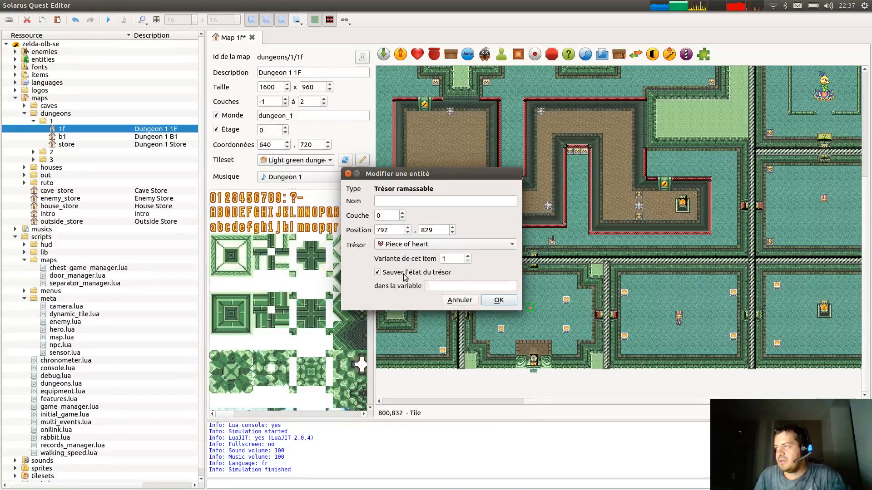
left_click(473, 287)
type("test")
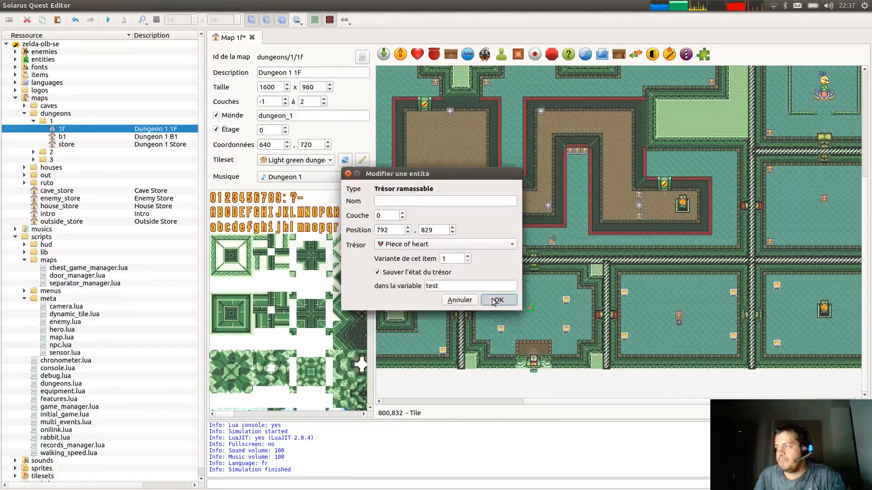
left_click(498, 300)
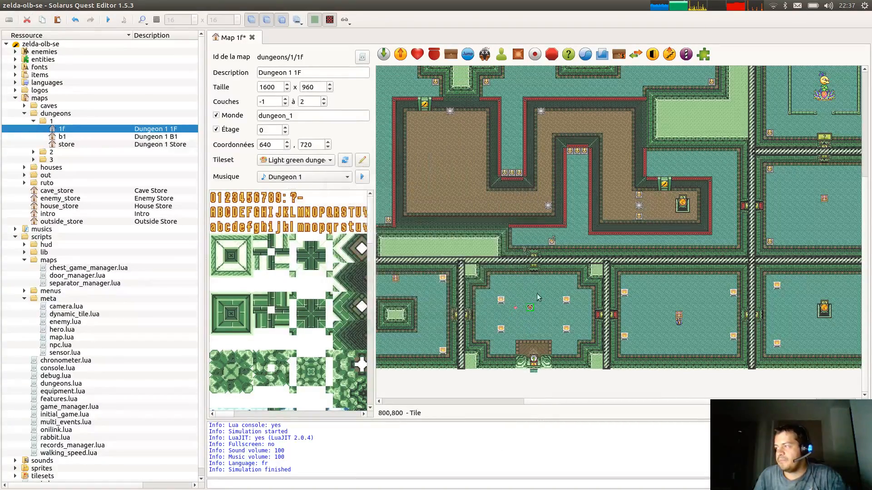
Copy the Popo enemy from the neighbouring room to about 760, 781 in the entrance room and name the copy auto_enemy_1.
left_click(680, 324)
key("ctrl+c")
key("ctrl+v")
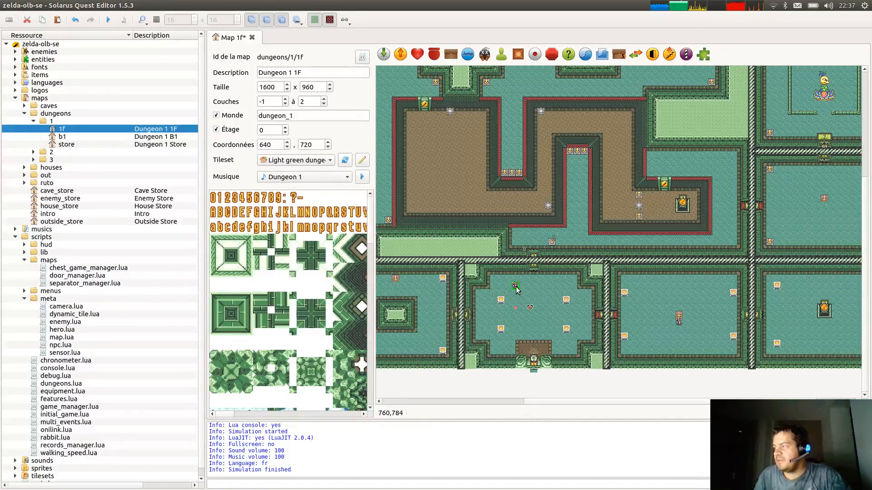
left_click(515, 288)
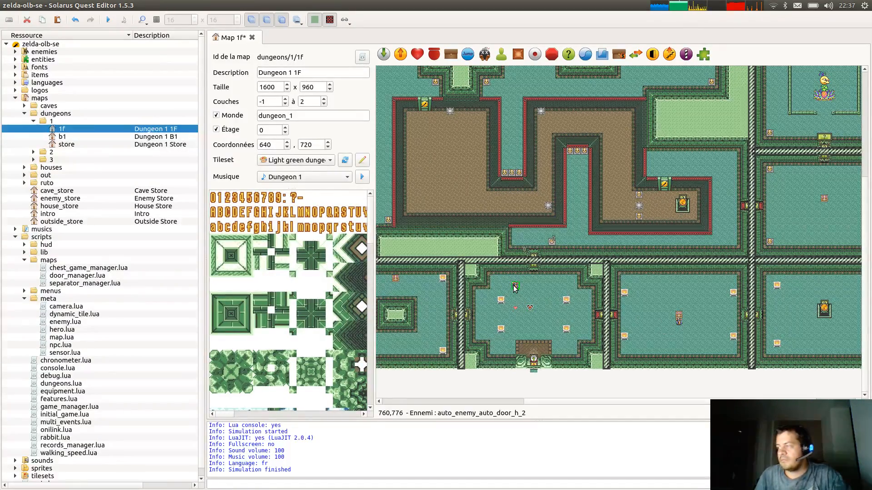
double_click(516, 289)
left_click_drag(501, 179, 447, 180)
type("1")
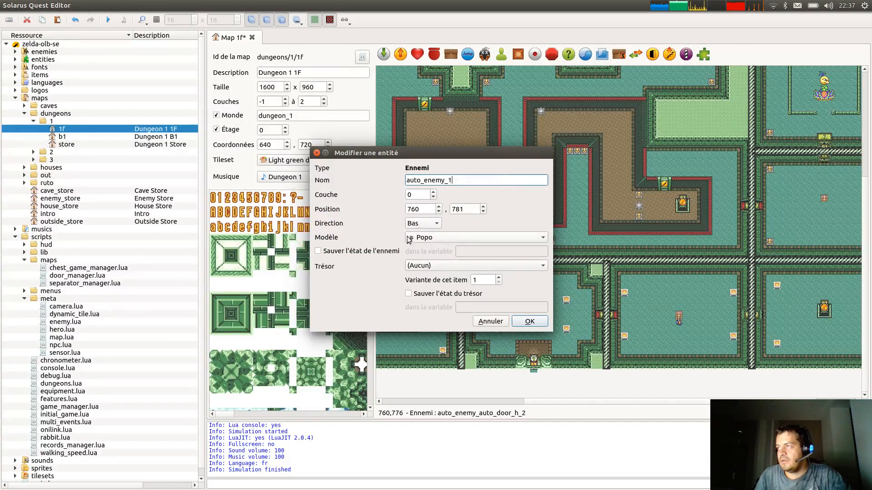
left_click(443, 267)
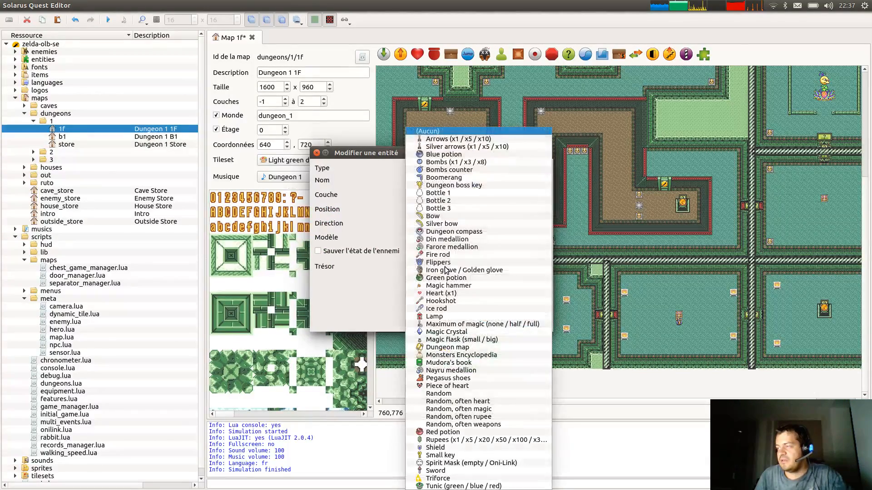
left_click(338, 281)
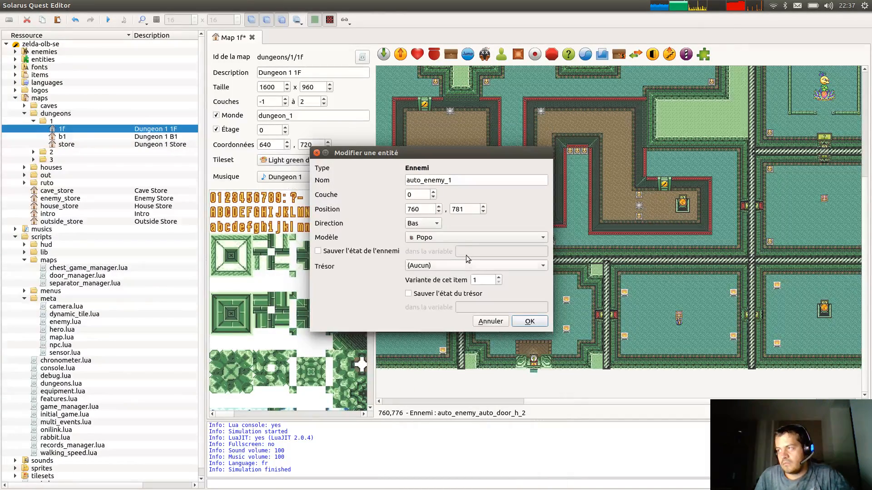
left_click(534, 321)
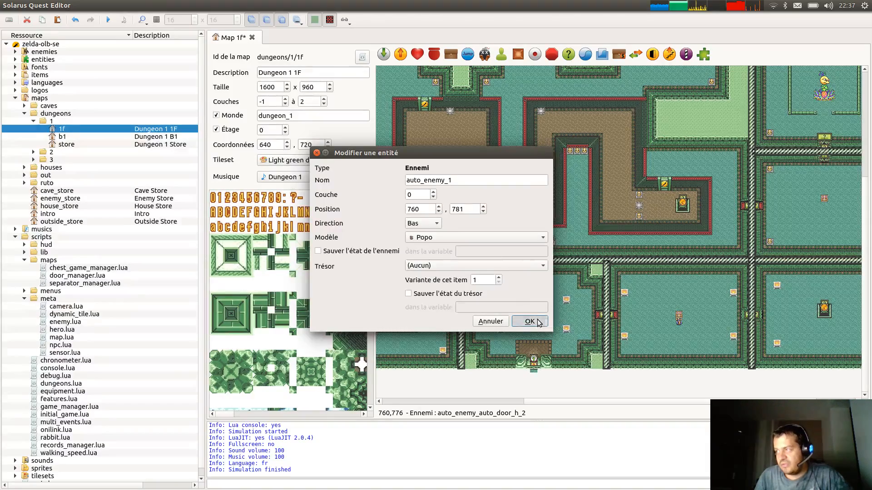
Paste a second enemy at about 872, 781 in the entrance room and set its breed to Keese.
key("ctrl+v")
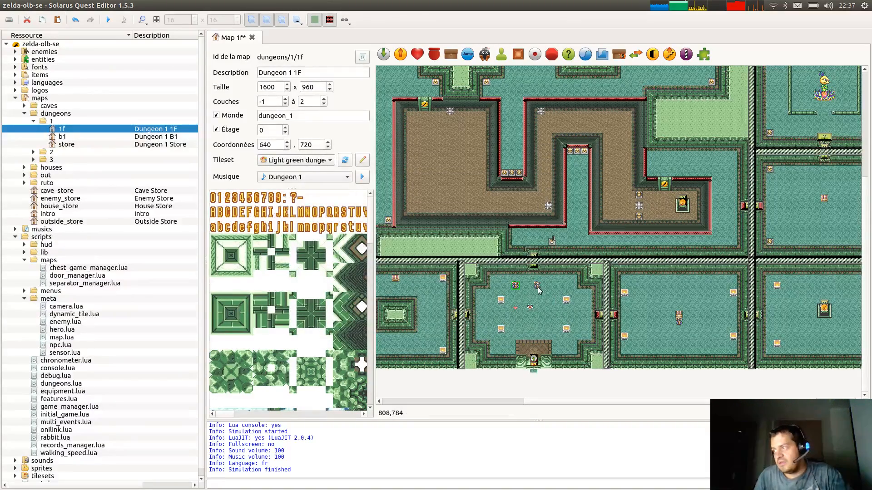
double_click(567, 287)
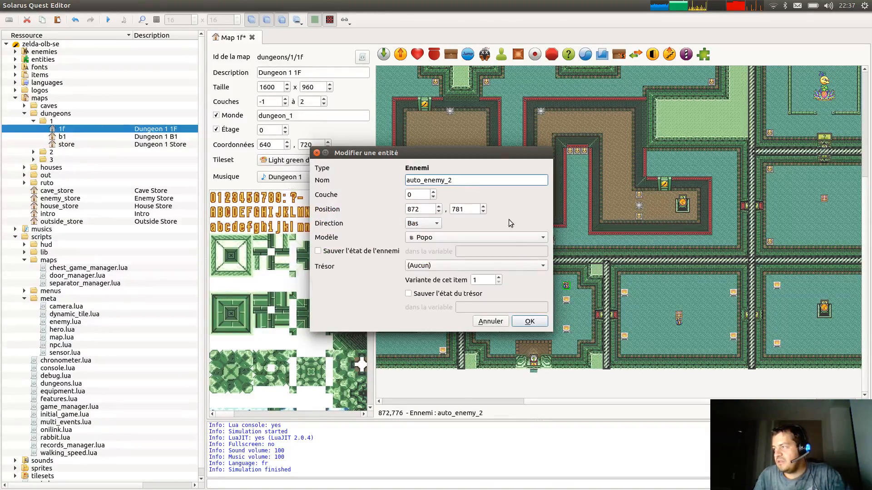
left_click(458, 238)
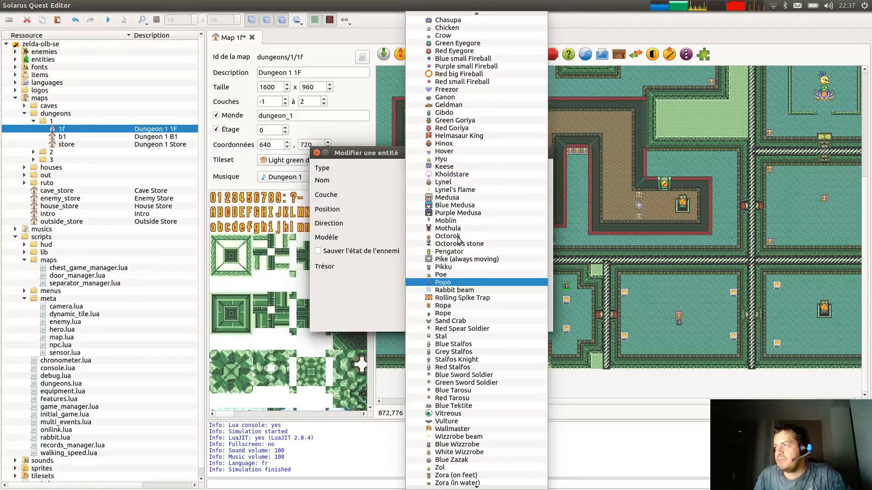
left_click(444, 166)
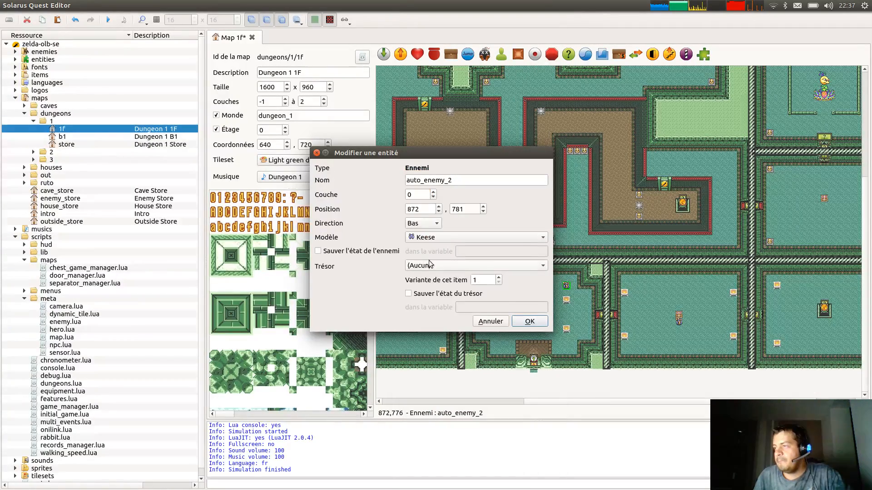
Give the Keese enemy a Small key treasure whose state is saved in the variable wxcv.
left_click(454, 266)
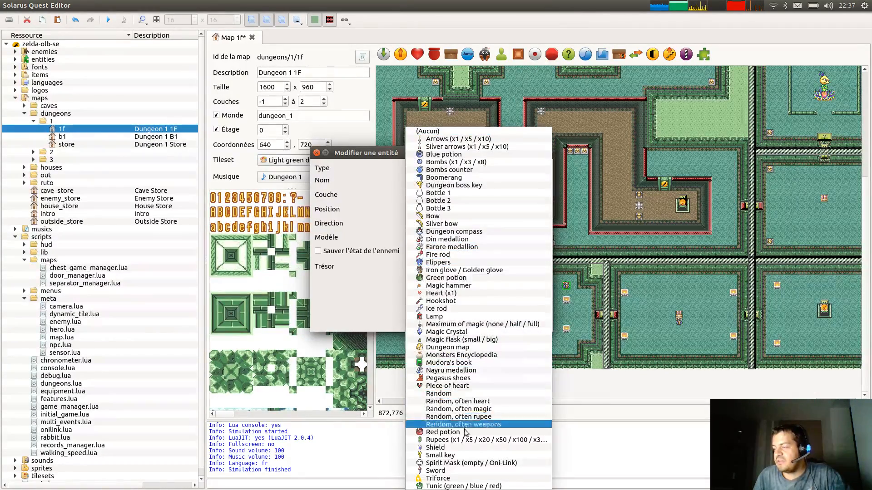
left_click(464, 456)
left_click(454, 294)
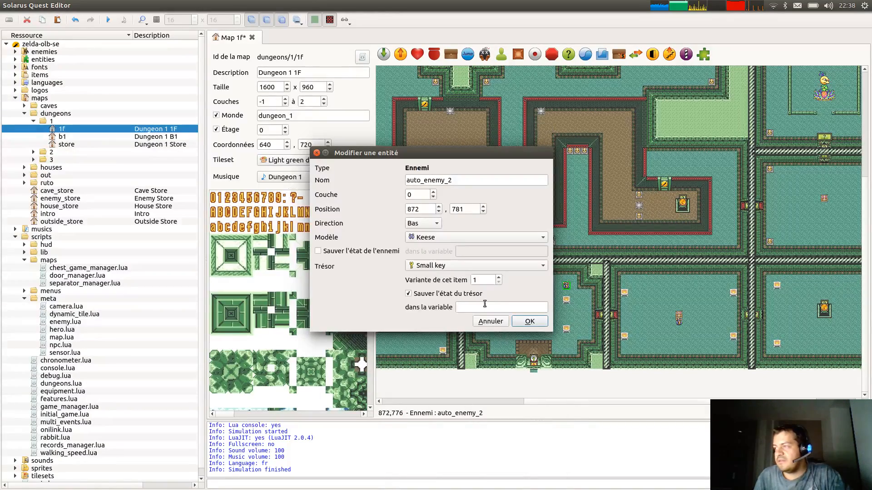
left_click(487, 306)
type("wxcv")
left_click(535, 323)
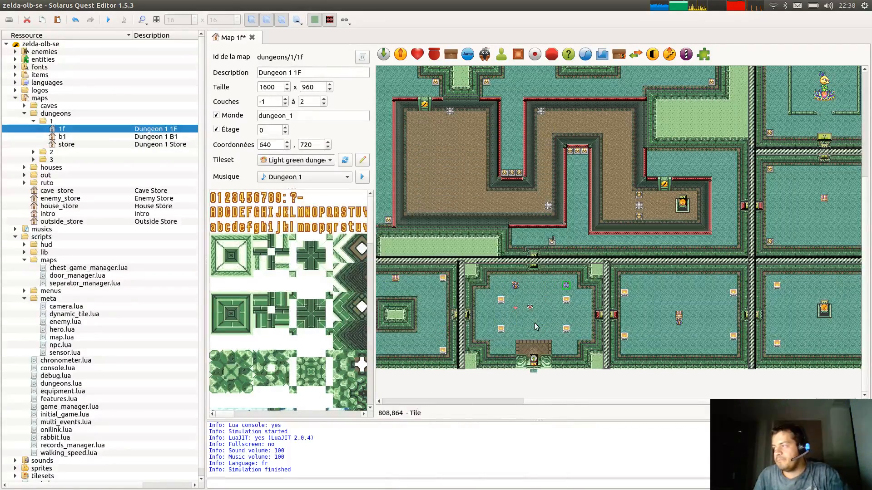
Save the 1f map and open its Lua script.
key("ctrl+s")
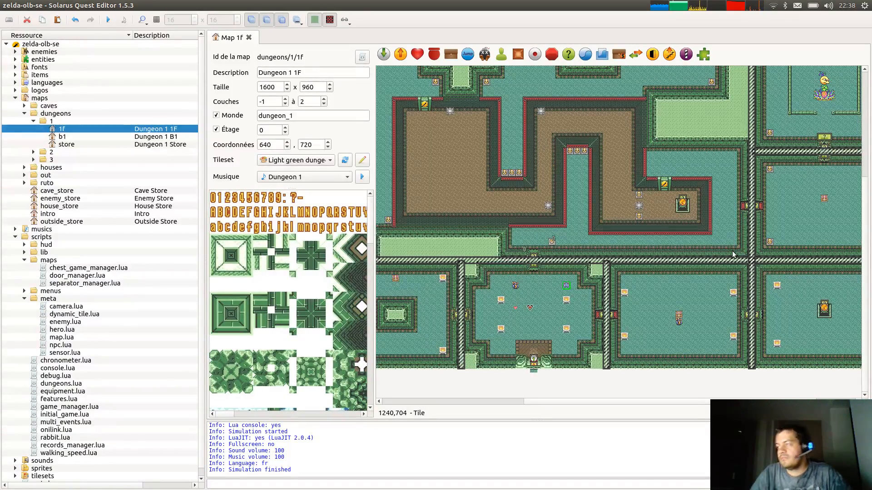
key("F4")
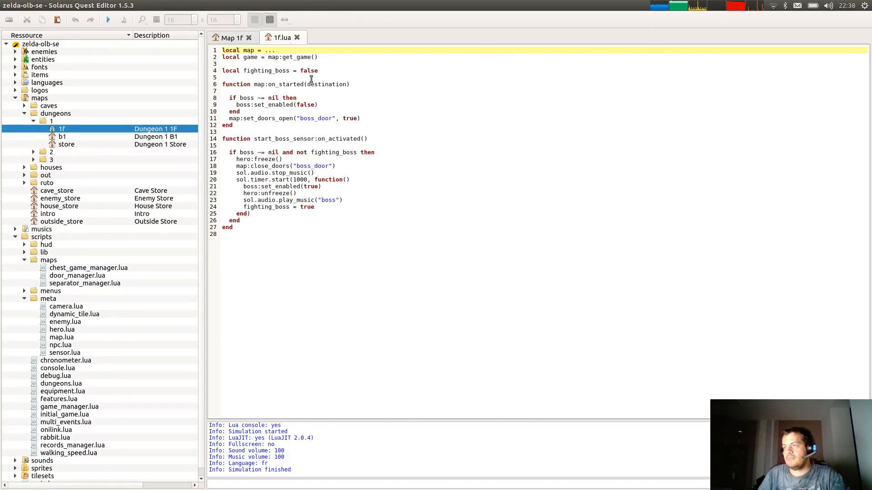
scroll(290, 42, "up", 1)
Run the quest and teleport to dungeons/1/1f with a tp command in the in-game console.
left_click(109, 20)
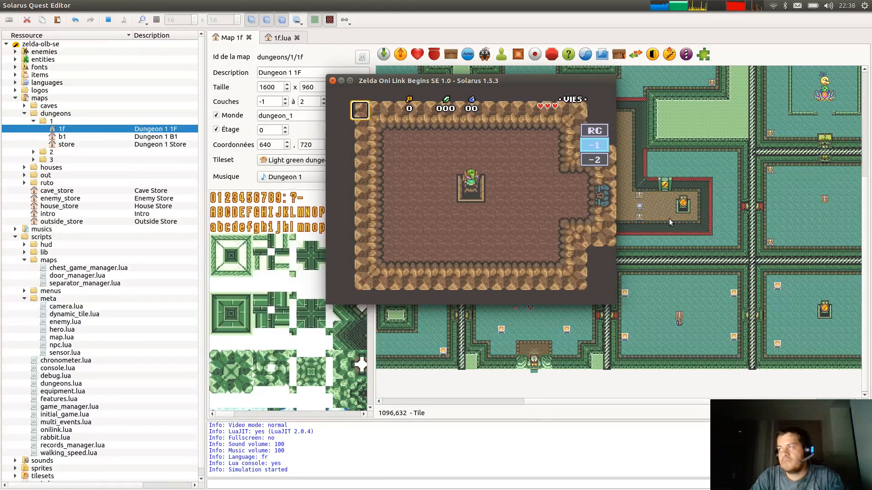
key("F12")
key("Up")
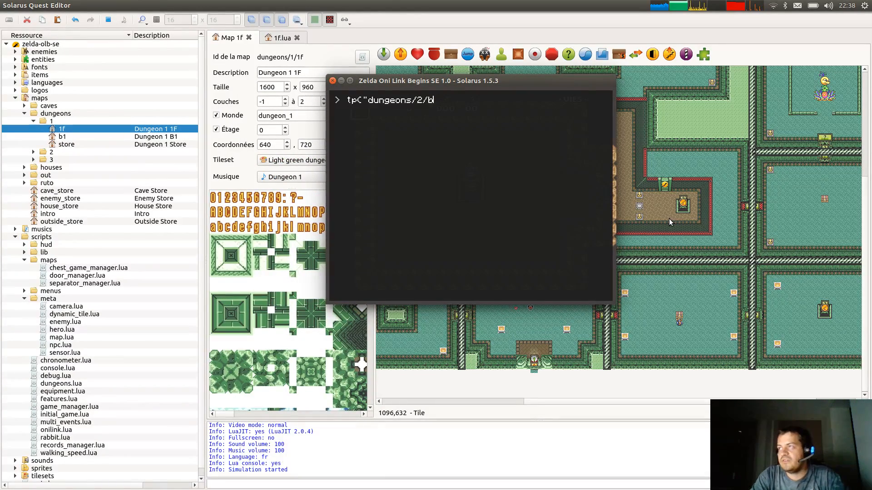
type("1/")
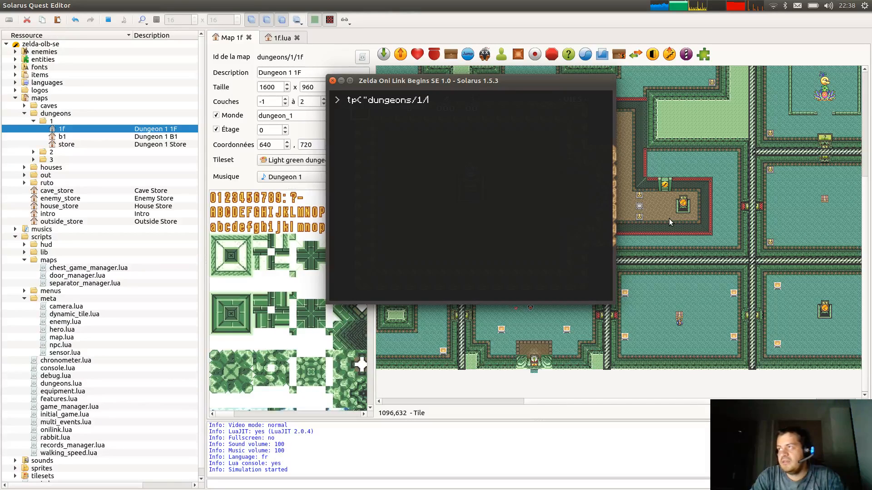
type("1f\"")
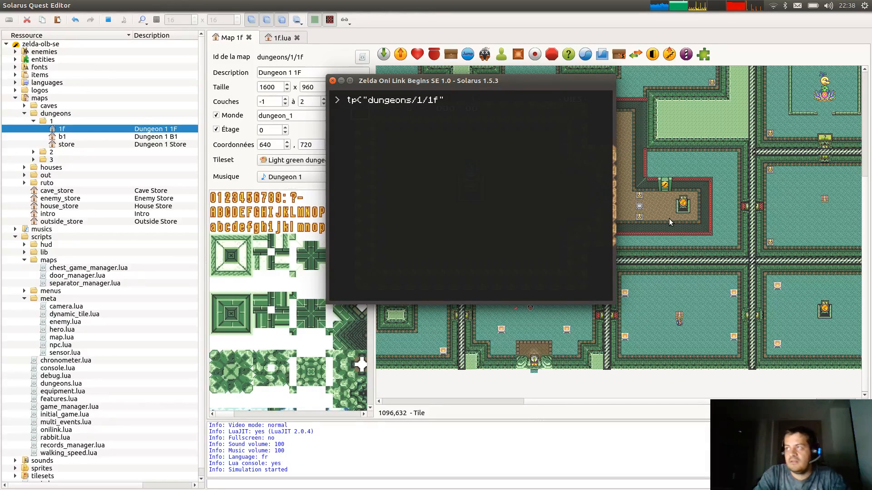
type(")")
key("Return")
key("F12")
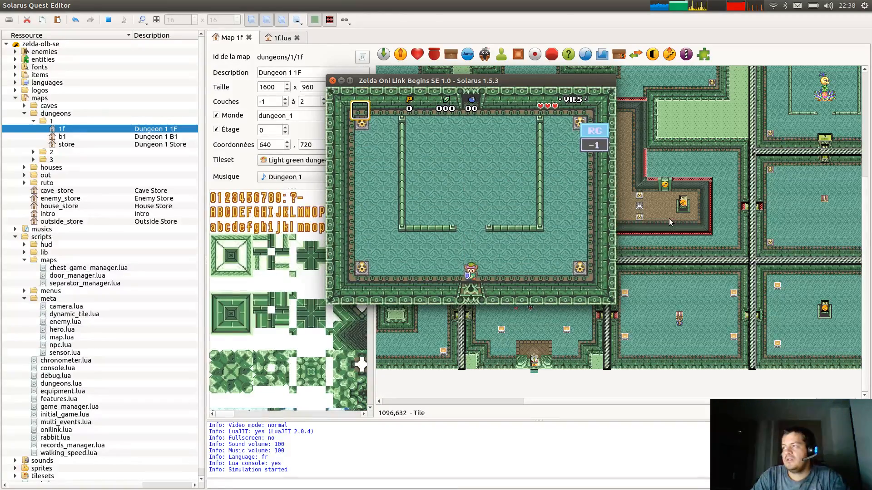
Walk south to dungeon 1's entrance room, then exit and re-enter the dungeon to check its treasures and enemies.
key("Down")
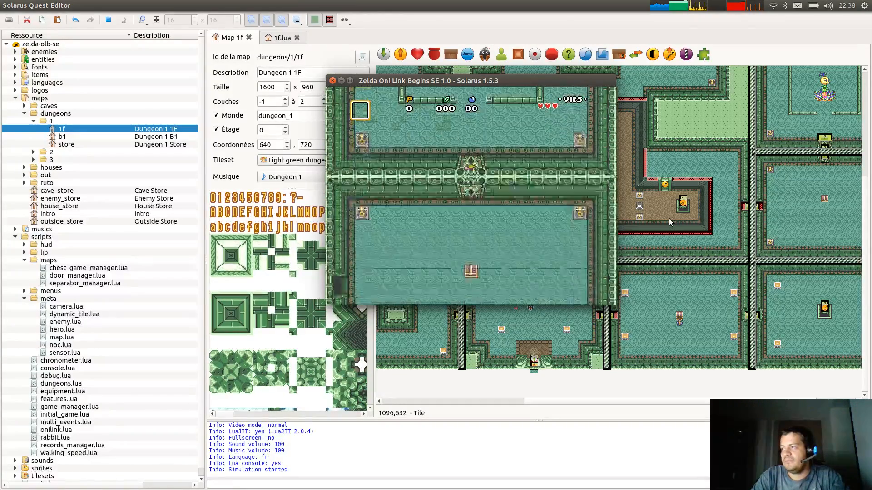
key("Right")
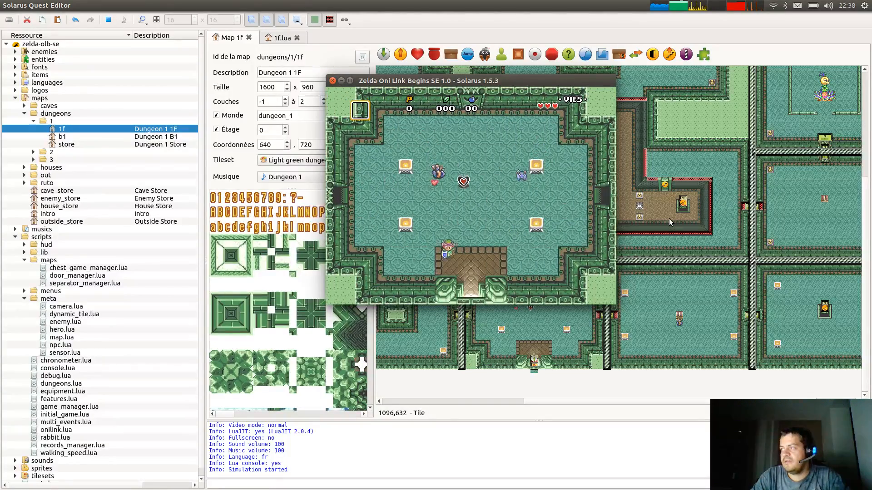
key("Down")
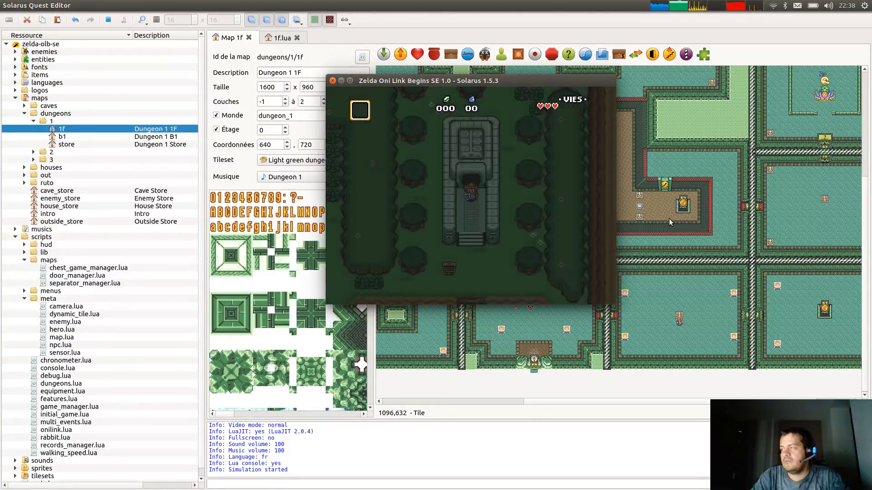
key("Up")
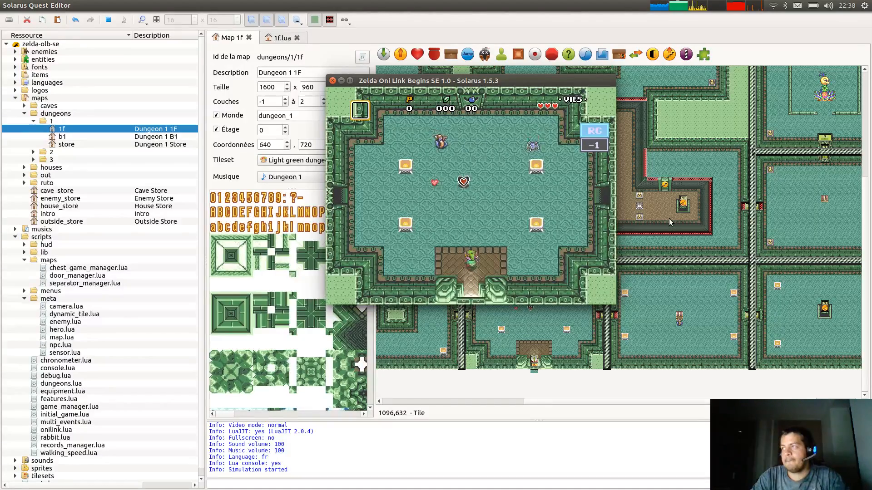
key("space")
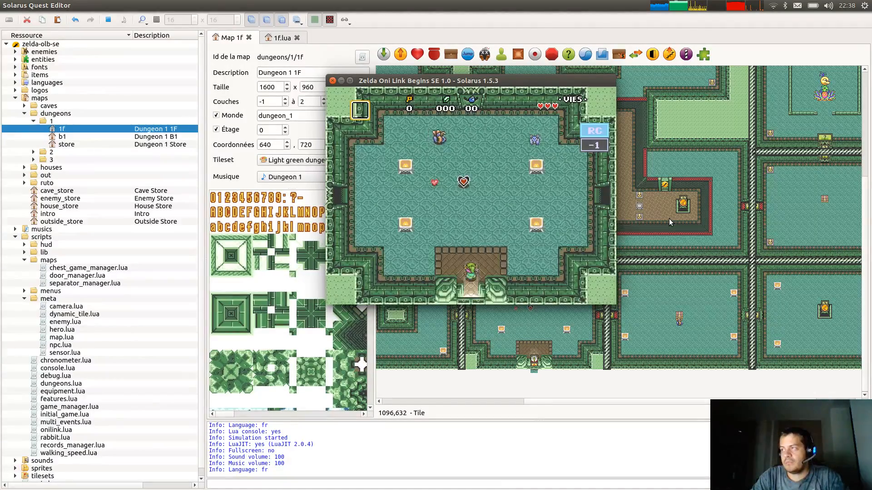
Leave the entrance room through its west door and walk back in to test how the enemies reset.
key("Left")
key("Up")
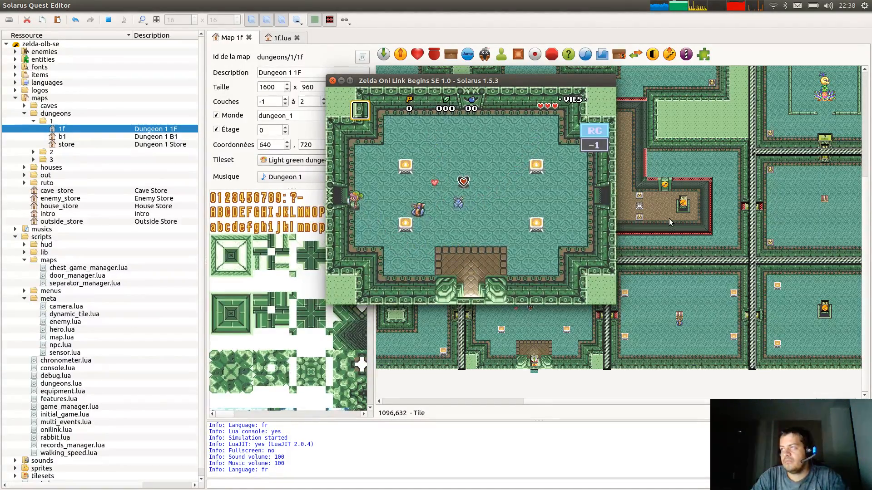
key("Right")
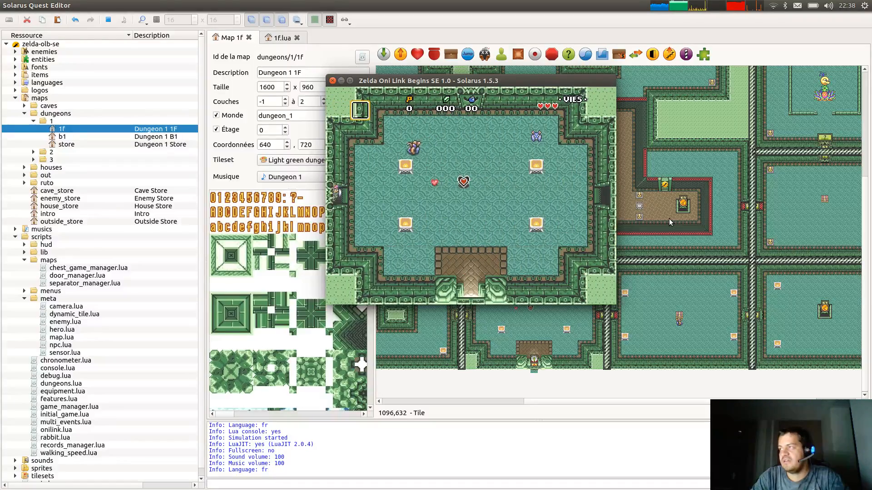
key("Right")
key("Down")
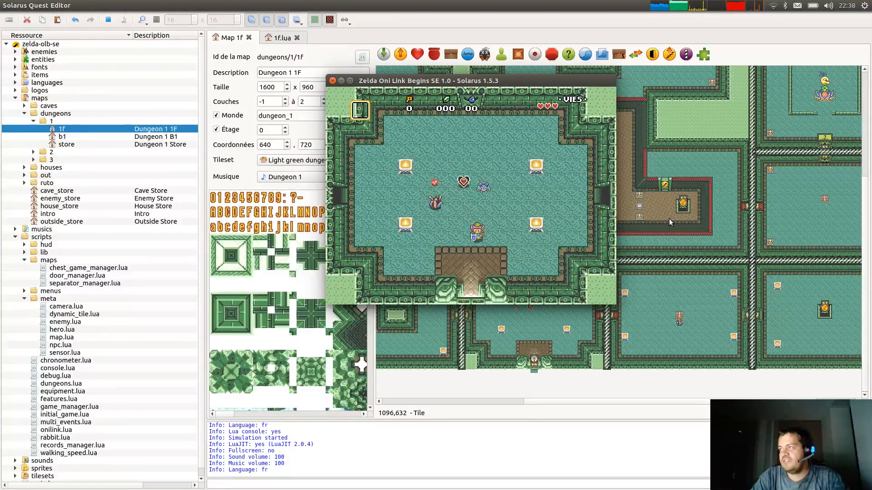
Defeat the Keese and the Popo in the entrance room to test the treasures they drop.
key("Up")
key("Right")
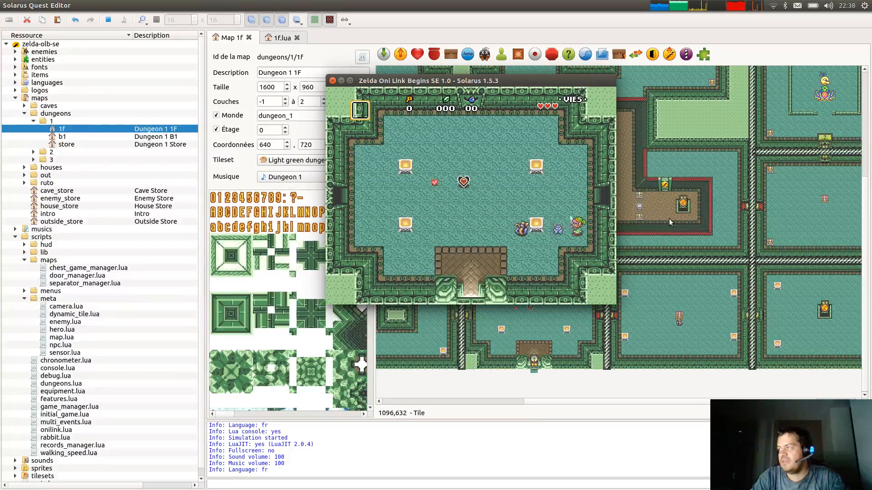
key("Up")
key("c")
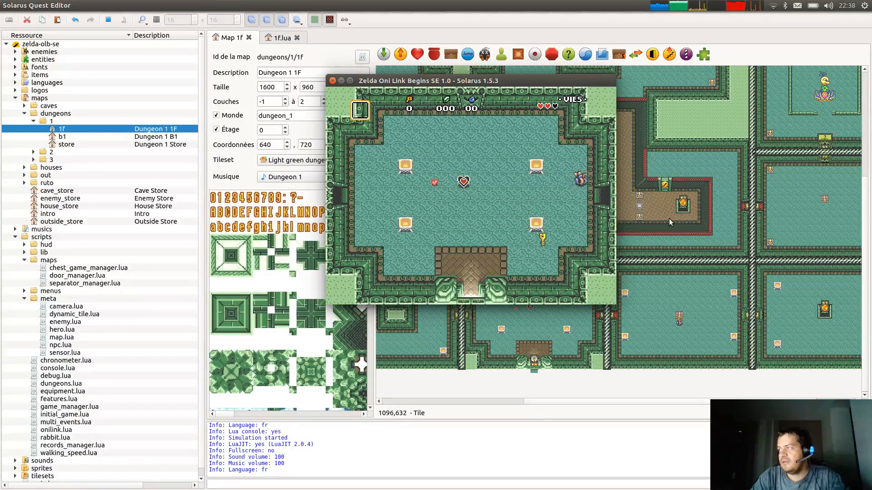
key("Down")
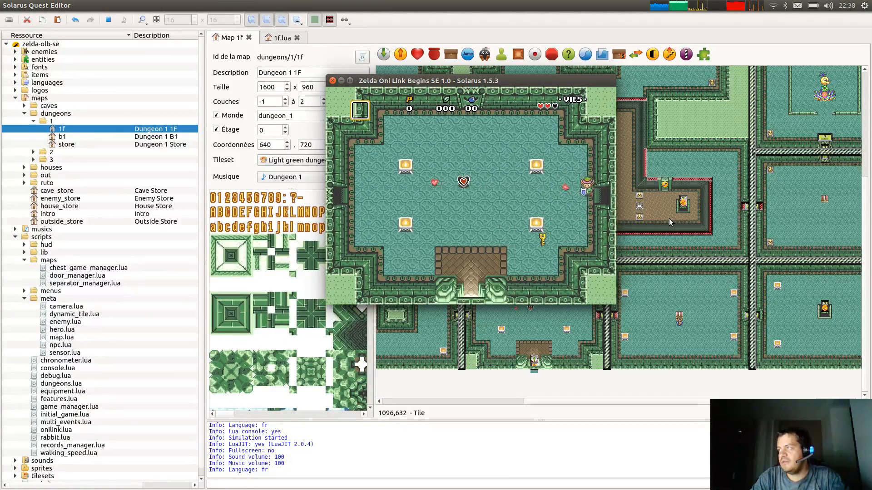
Leave the entrance room through its east door, return and defeat the Keese again to test its key drop.
key("Right")
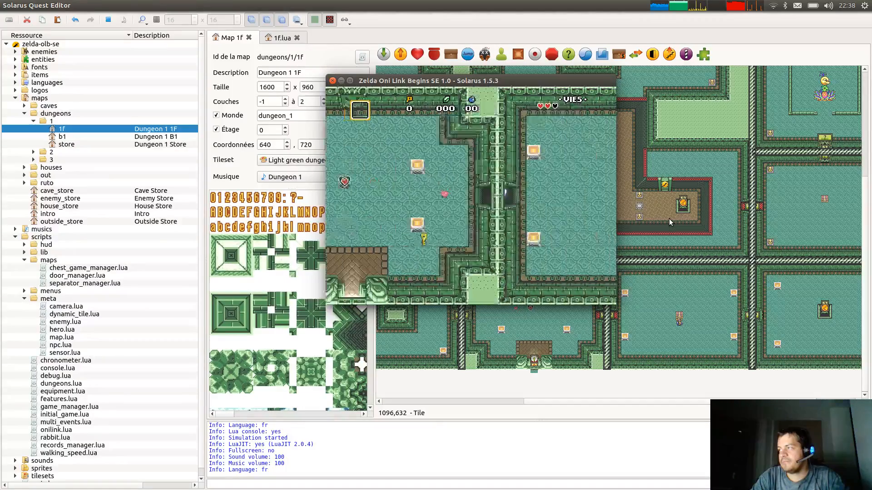
key("Left")
key("Down")
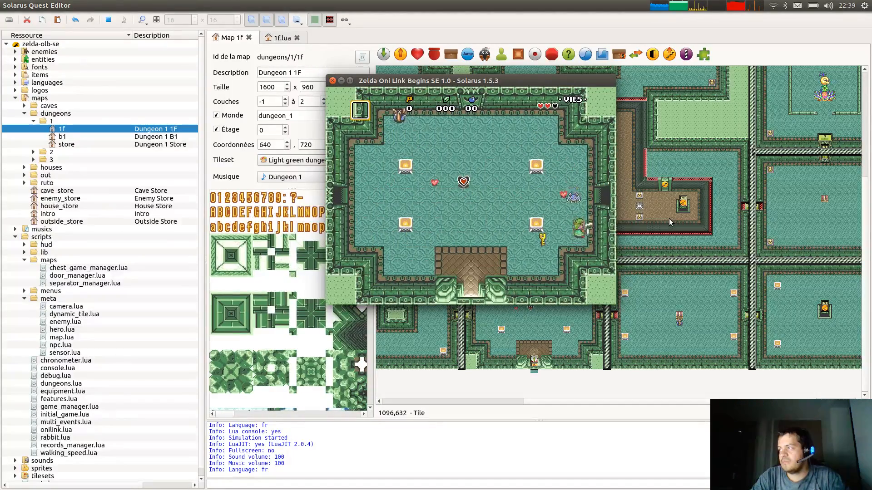
key("Up")
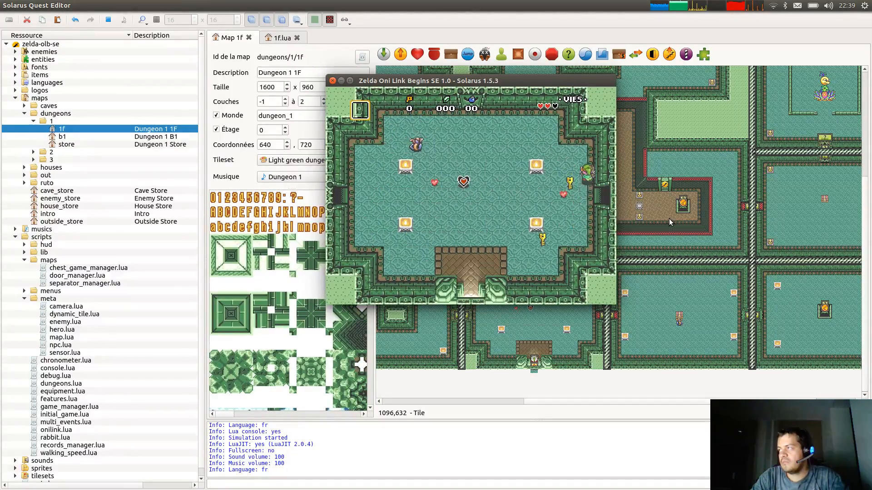
Defeat the Popo in the entrance room, then collect the piece of heart and the small key near the southeast torch.
key("Left")
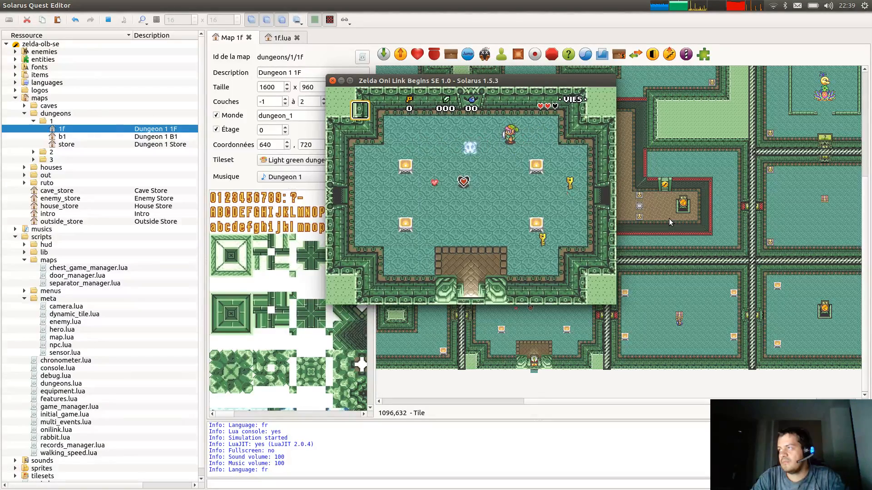
key("Left")
key("Down")
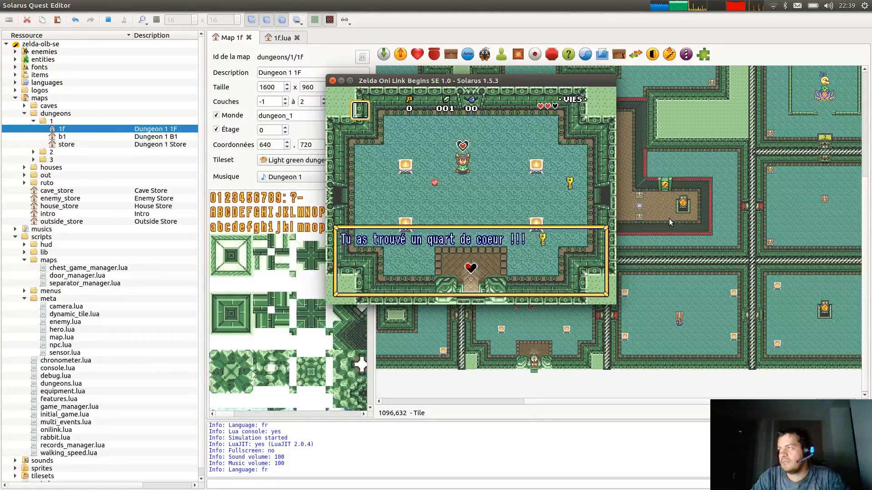
key("space")
key("Down")
key("Right")
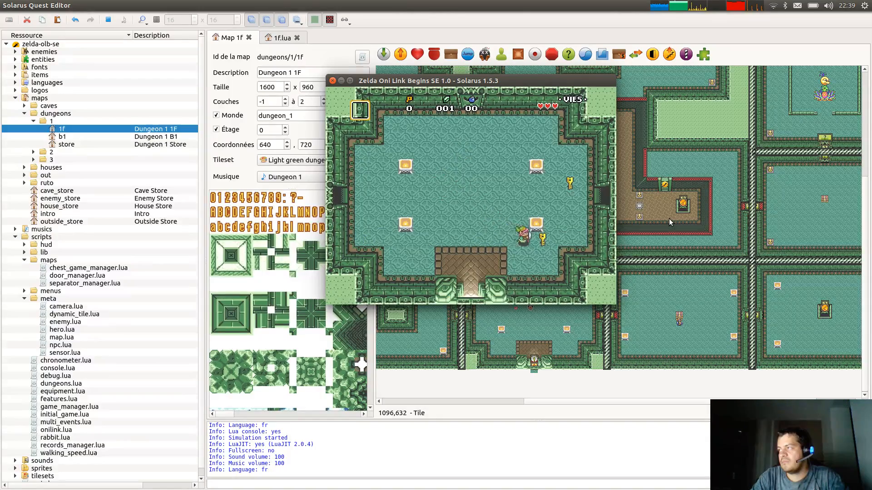
Exit and re-enter the dungeon, then attack the Popo and Keese near the entrance to test which treasures return.
key("Left")
key("Down")
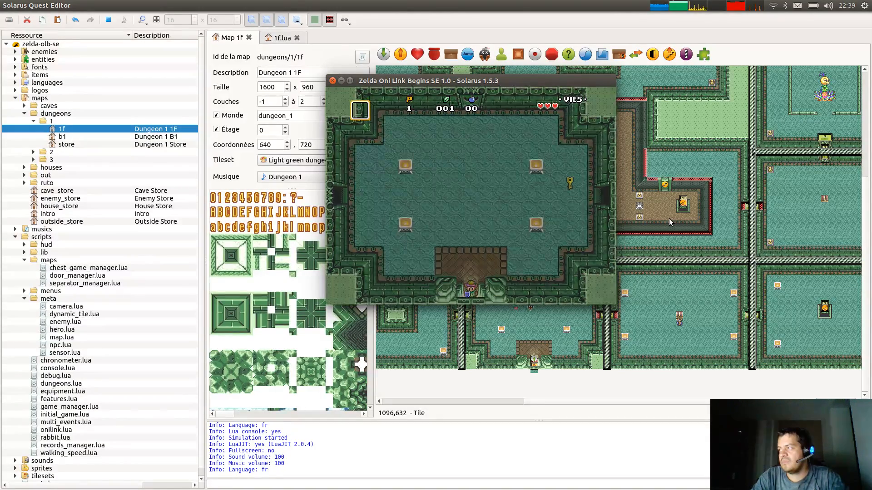
key("Up")
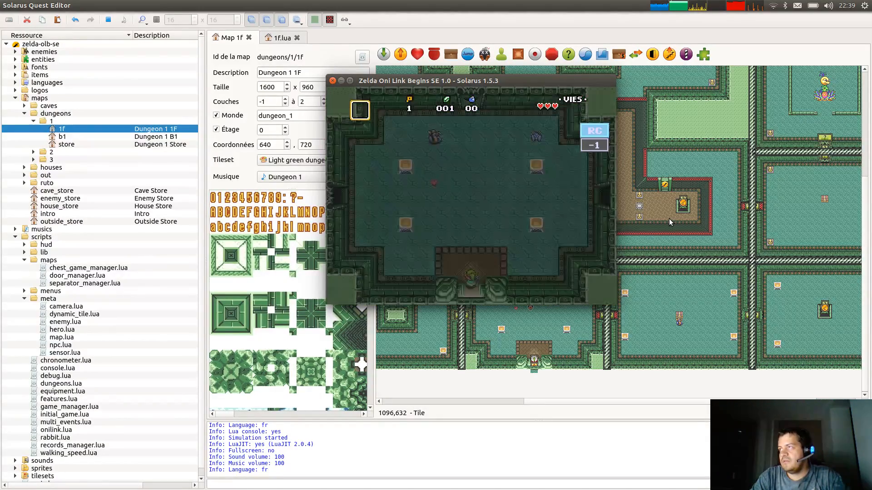
key("Up")
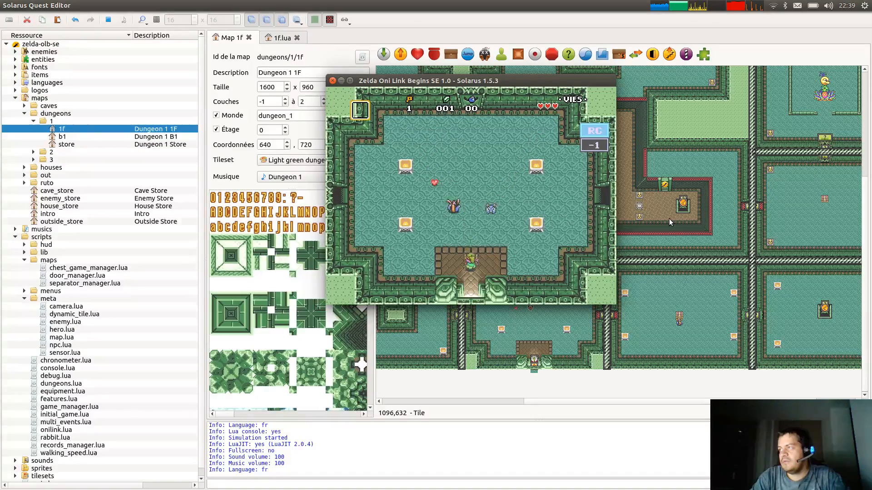
key("c")
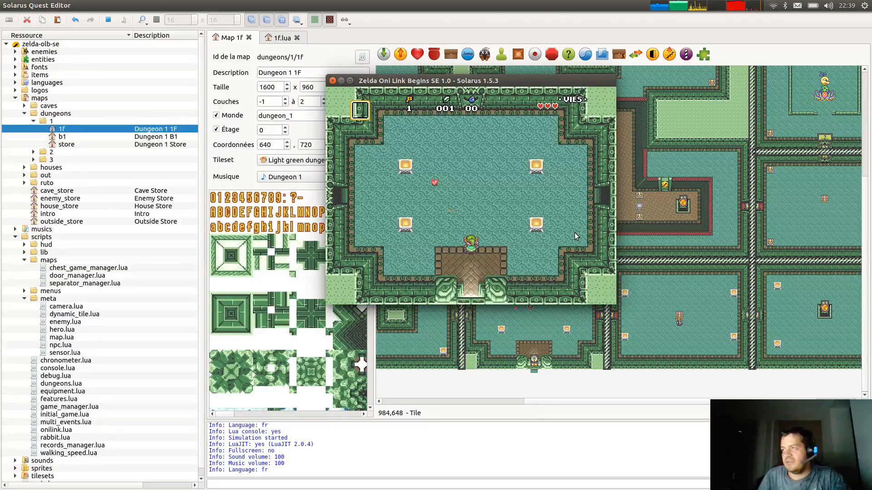
Go out through the entrance room's west door and return to test the enemies' reset with a key already collected.
key("Left")
key("Up")
key("Left")
key("Up")
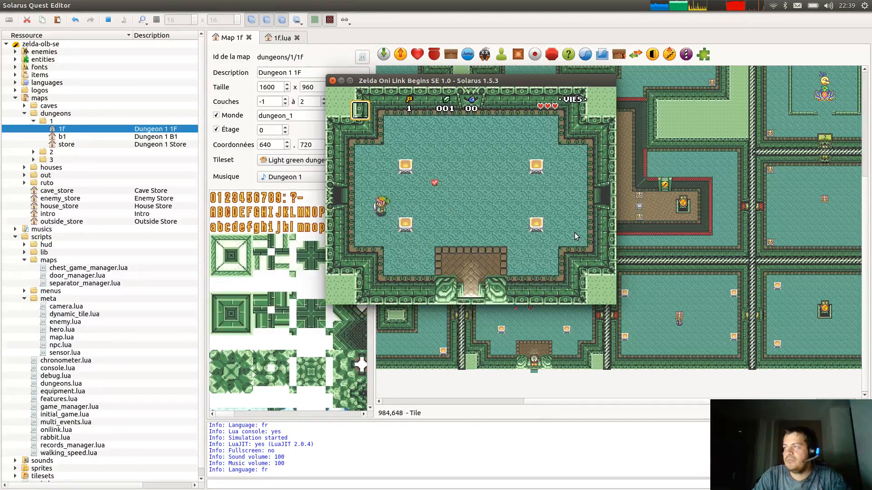
key("Right")
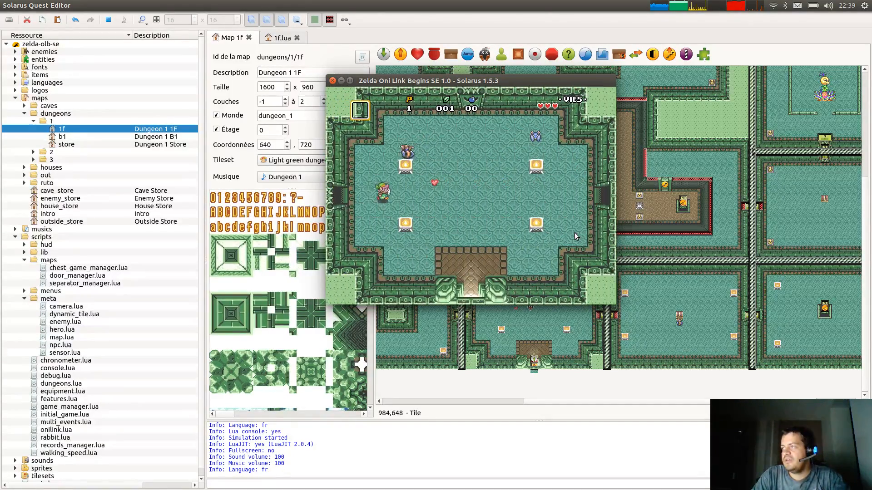
Defeat the Popo and Keese once more to check their drops, then close the running game.
key("Up")
key("Down")
key("Right")
key("Down")
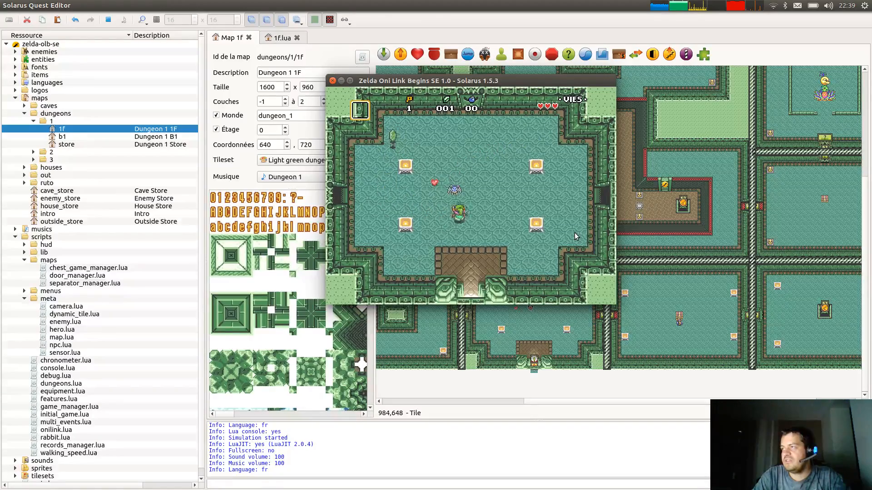
key("Right")
key("Up")
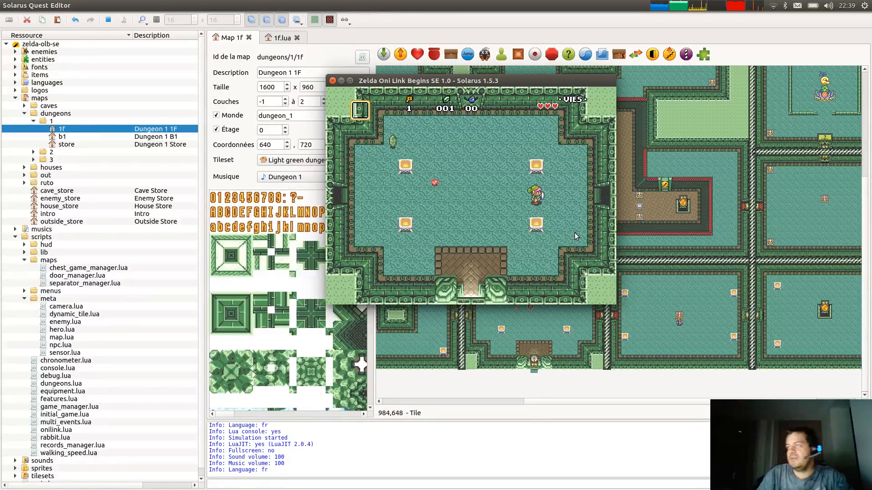
left_click(332, 80)
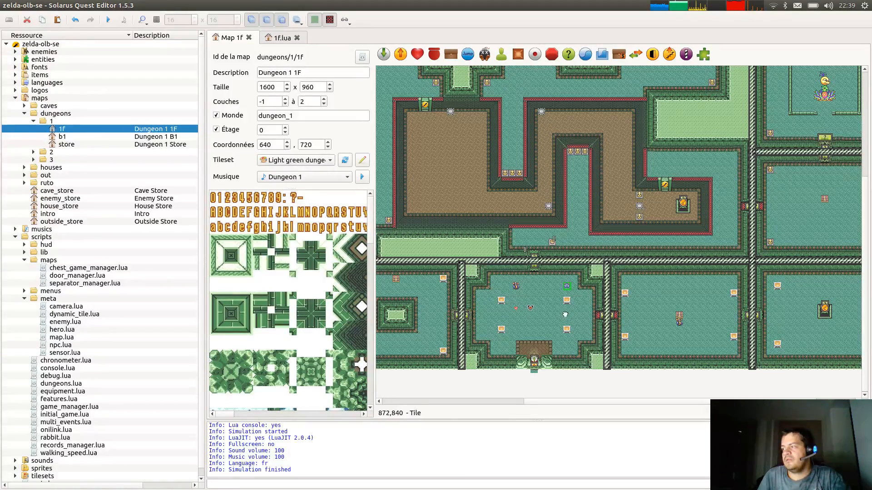
scroll(571, 314, "right", 1)
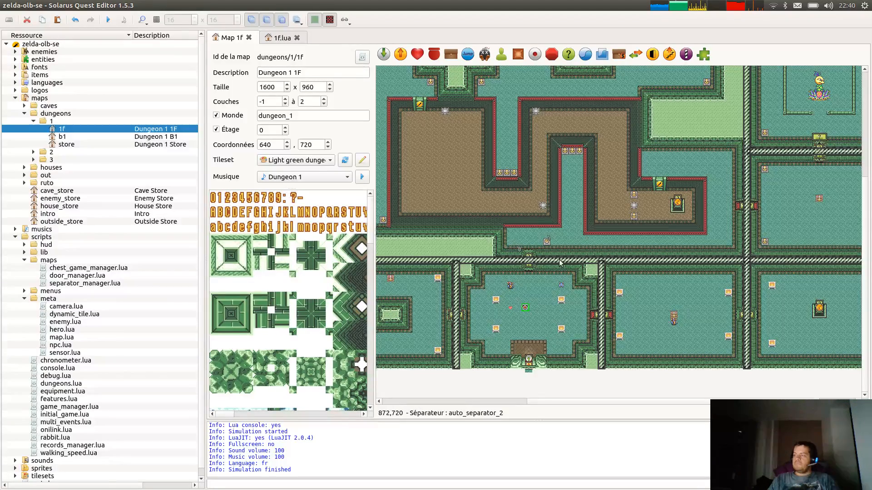
left_click(563, 287)
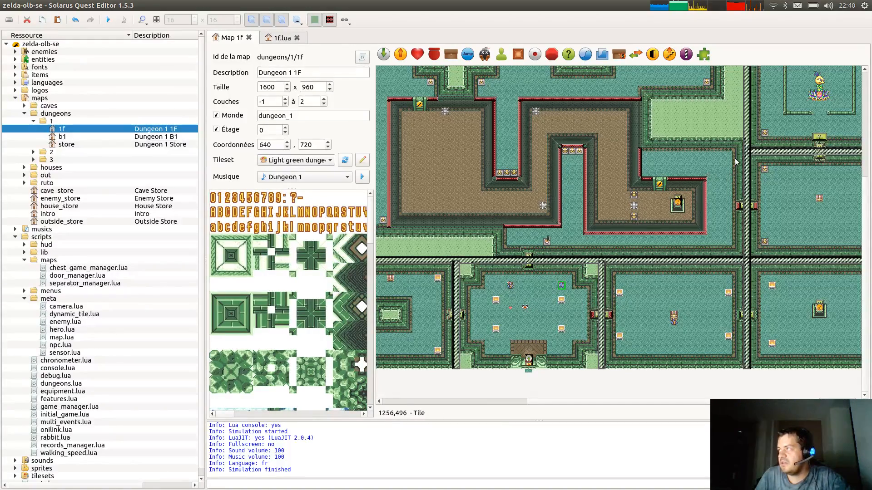
scroll(737, 160, "up", 4)
scroll(737, 160, "right", 2)
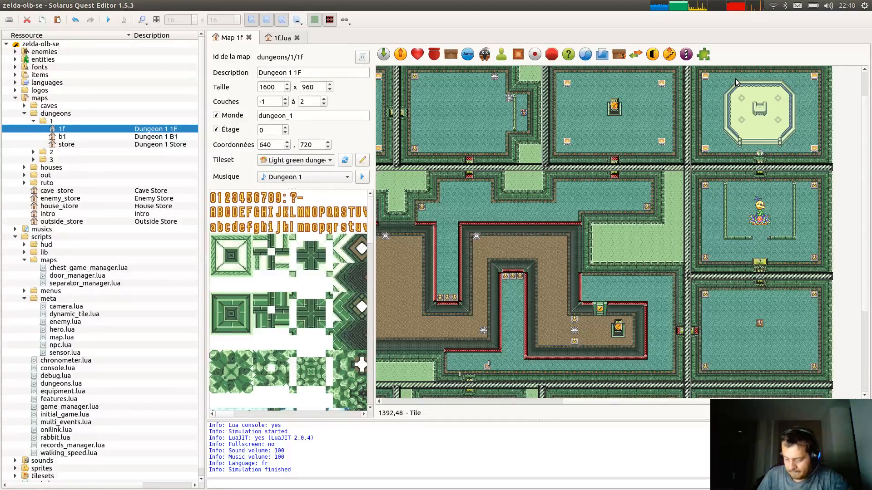
scroll(737, 81, "down", 4)
scroll(737, 82, "left", 3)
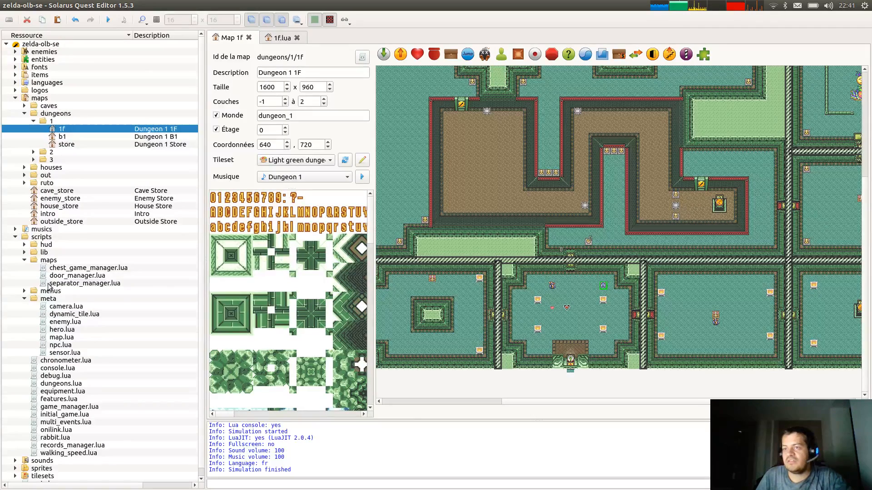
In separator_manager.lua, add the header comment "-- - Pickable treasures other than pieces of hearts, heart containers and graals." below Bombs, and save.
left_click(89, 289)
double_click(90, 284)
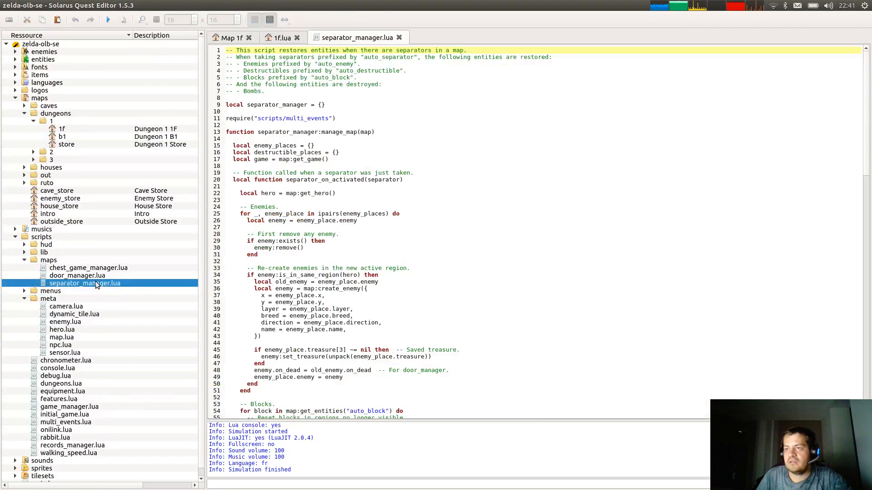
left_click(407, 84)
left_click(414, 92)
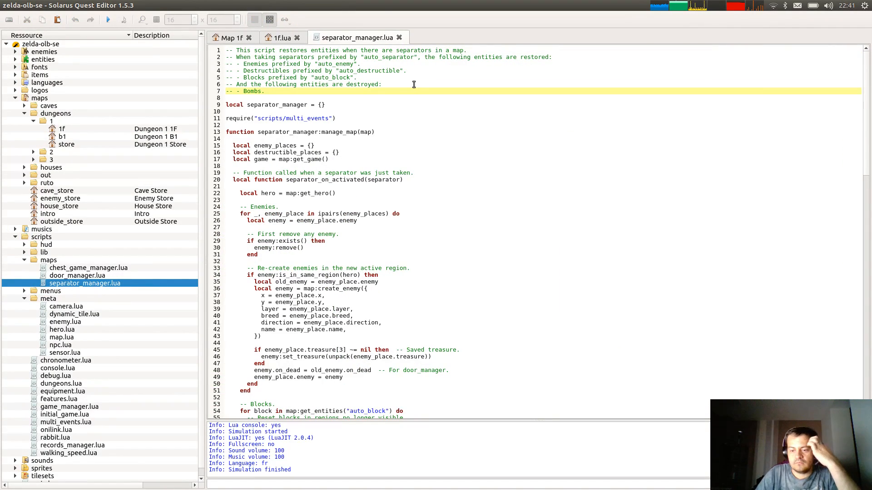
key("Return")
type("-- - ")
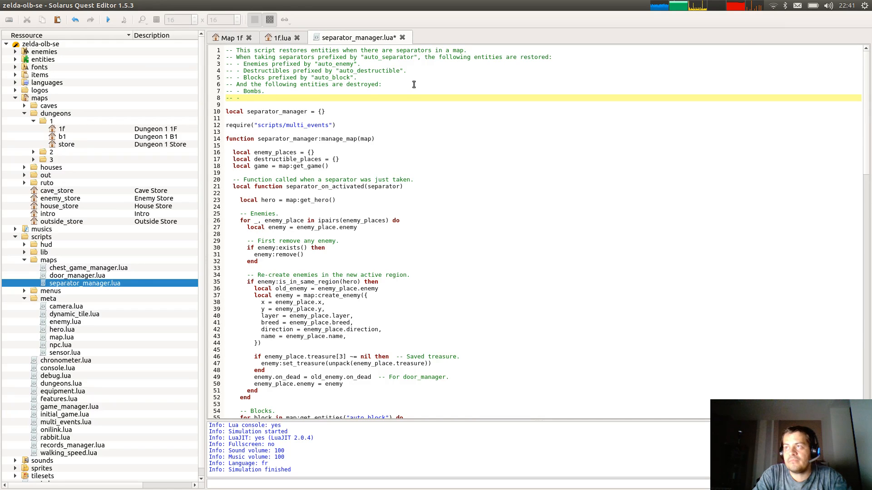
type("Pickab")
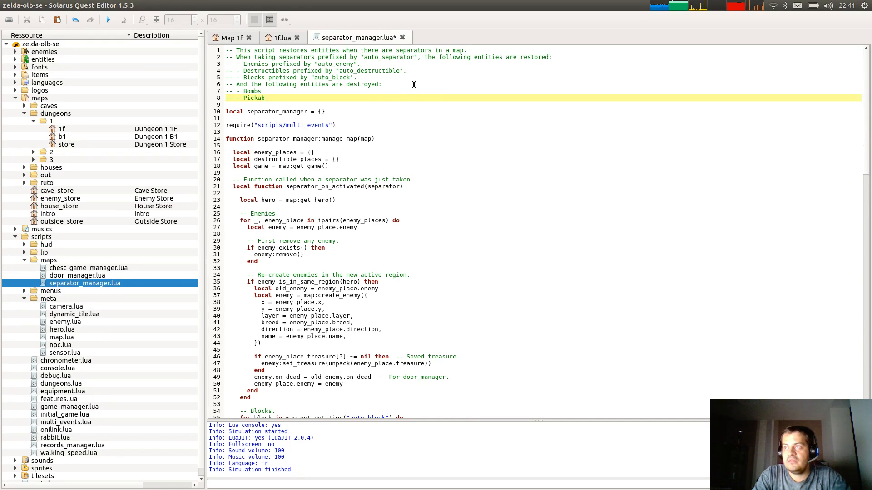
type("le treasures other than pieces of hearts, hear")
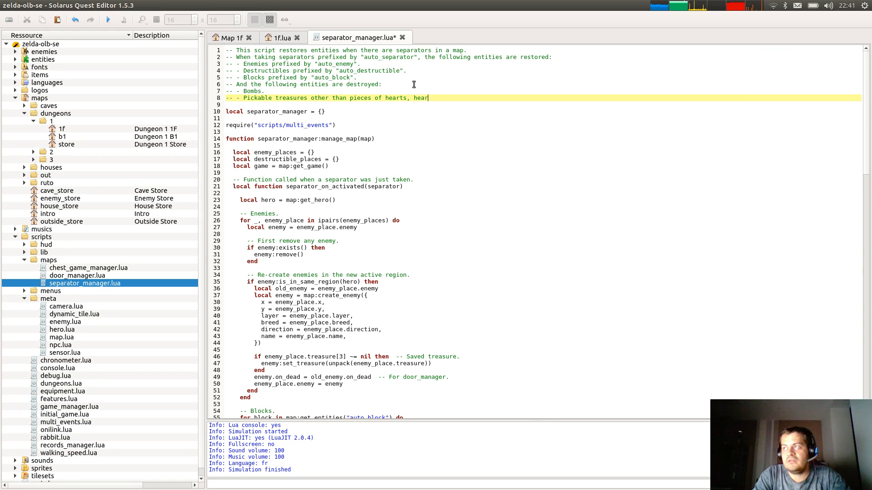
type("containers and graals.")
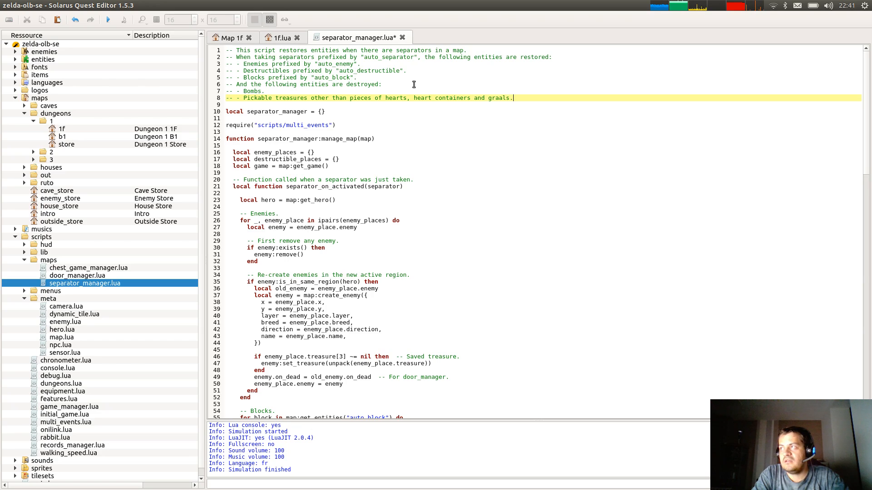
key("ctrl+s")
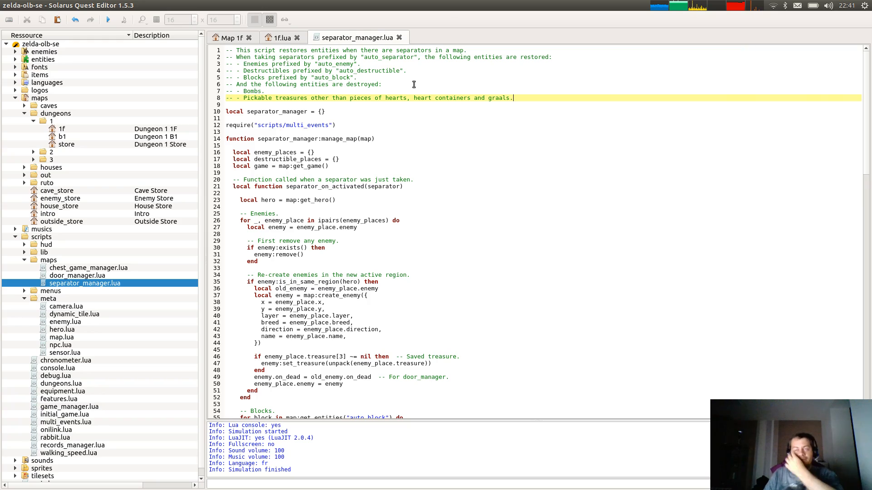
On Map 1f, move the entrance room's Keese carrying the small key westward and place a copy of it at 848, 781.
scroll(364, 38, "up", 2)
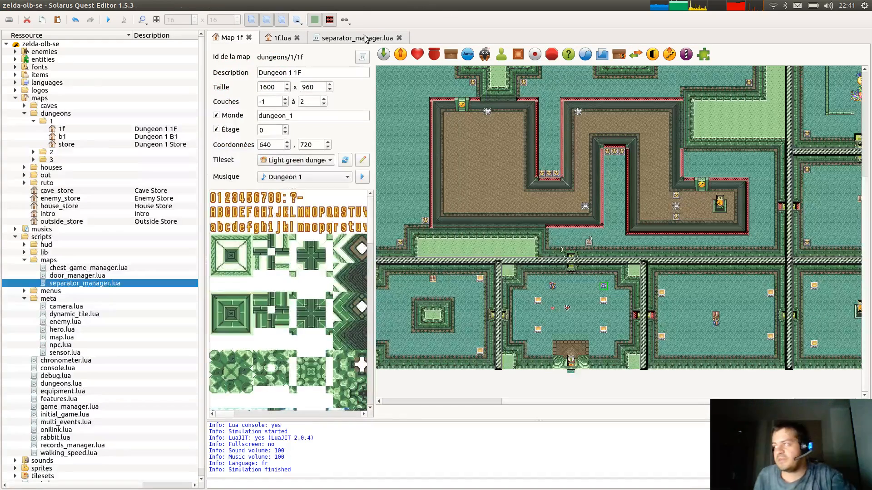
left_click(552, 309)
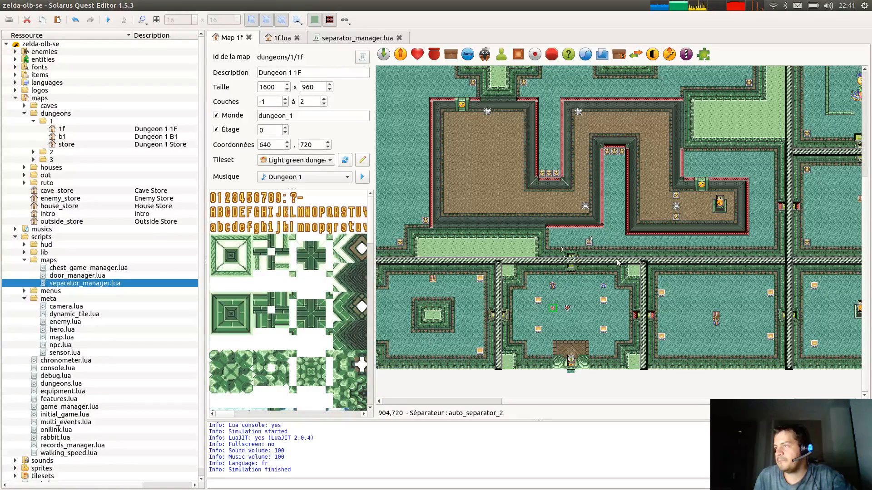
double_click(600, 289)
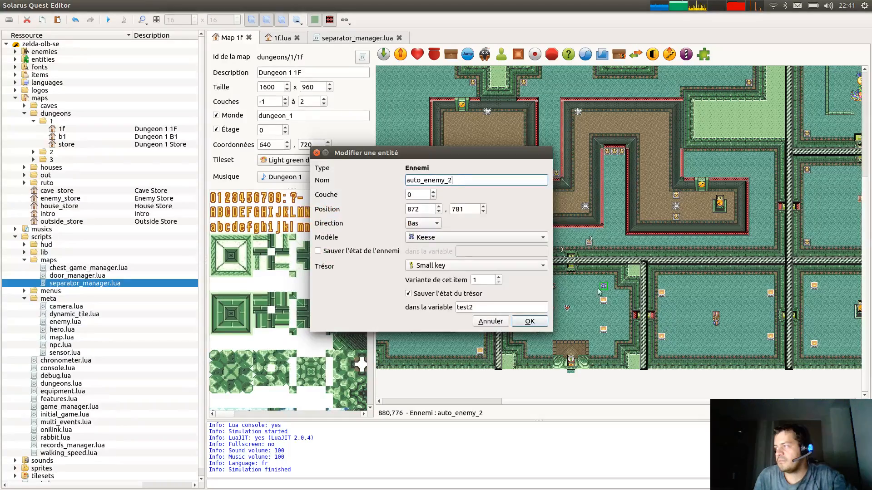
left_click(490, 321)
left_click_drag(600, 291, 578, 292)
key("ctrl+v")
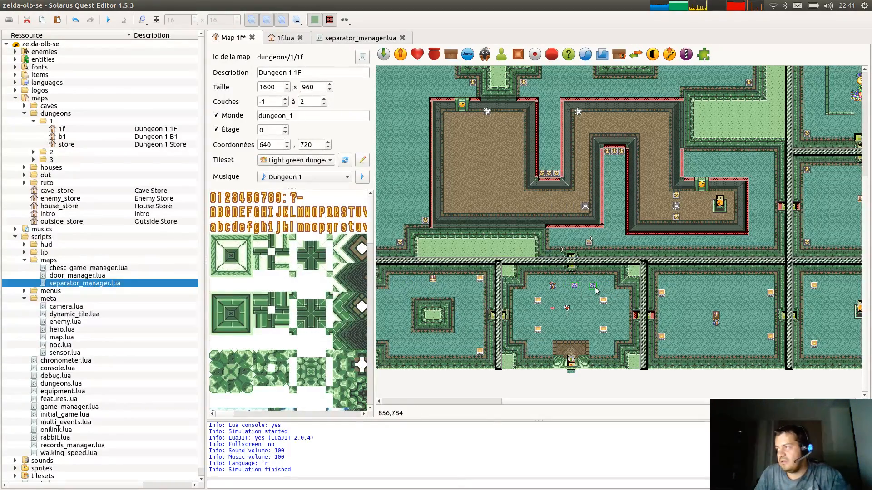
Set the copied enemy's model to Gibdo and its treasure to Magic Crystal, saved in variable test3, and save the map.
double_click(596, 291)
left_click(497, 237)
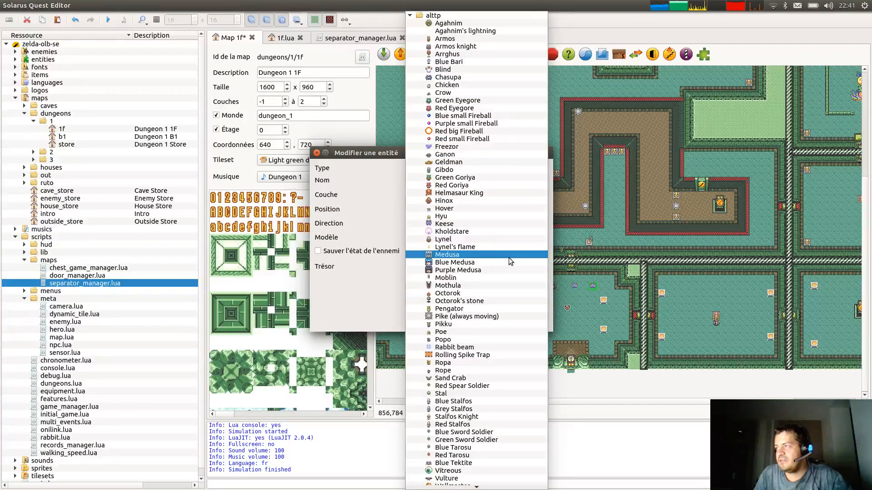
left_click(494, 170)
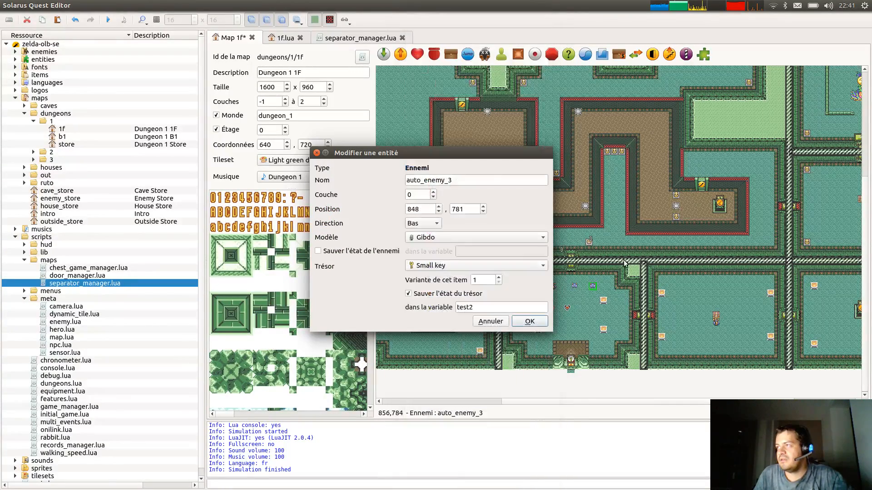
left_click(475, 307)
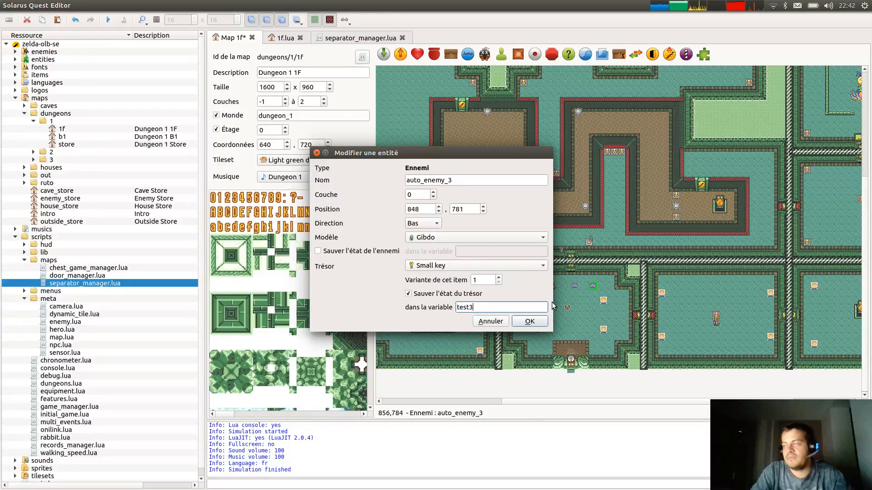
left_click(525, 266)
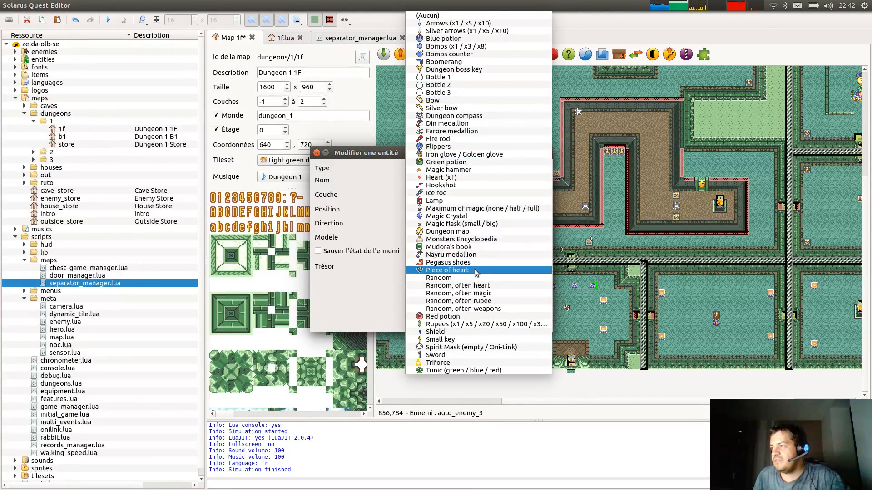
left_click(447, 216)
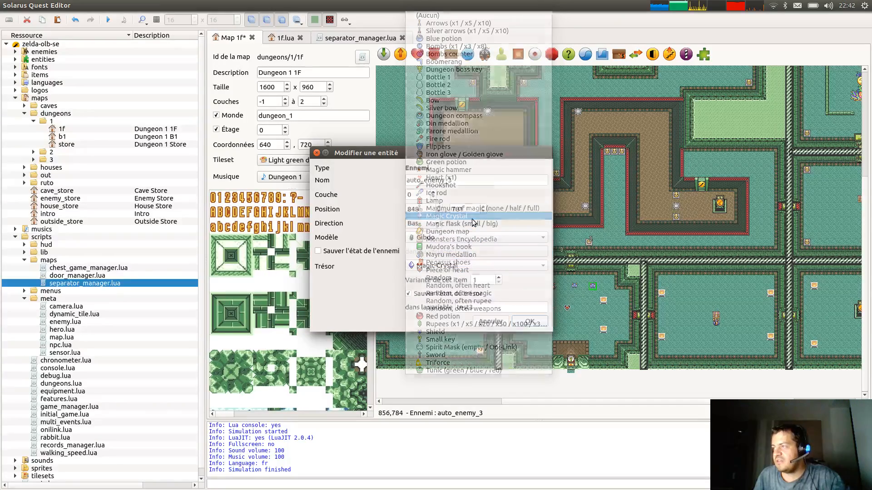
left_click(528, 321)
key("ctrl+s")
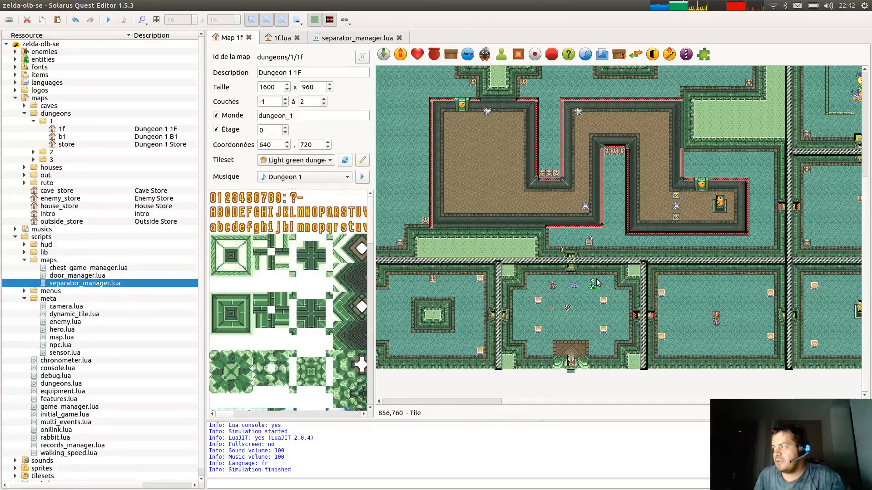
Run the quest, fight the entrance room's enemies to try out the Gibdo, and quit the game.
key("F5")
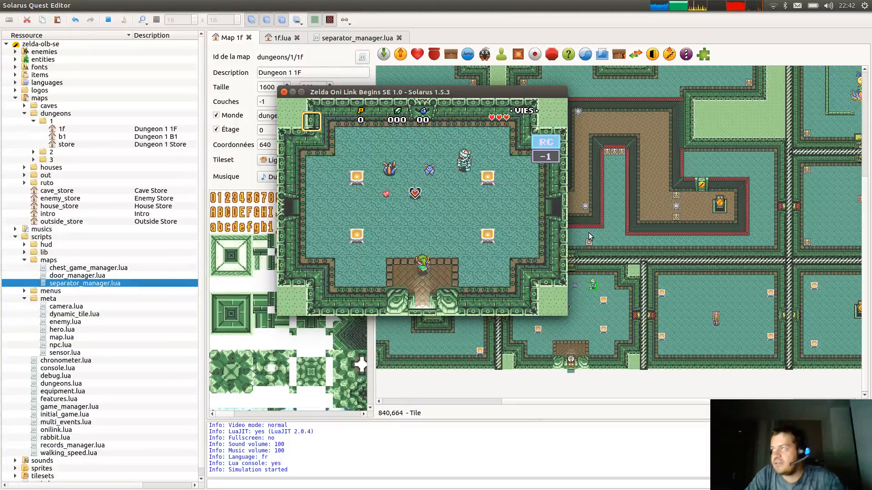
key("Up")
key("c")
key("Left")
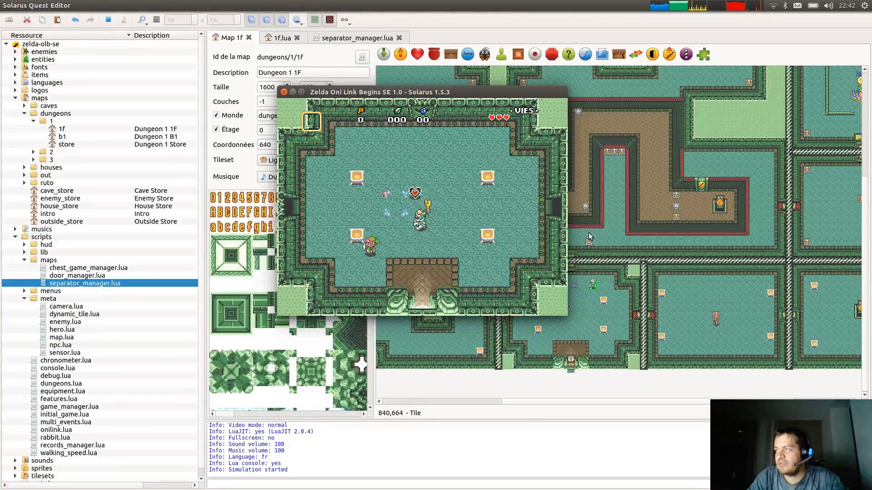
key("Right")
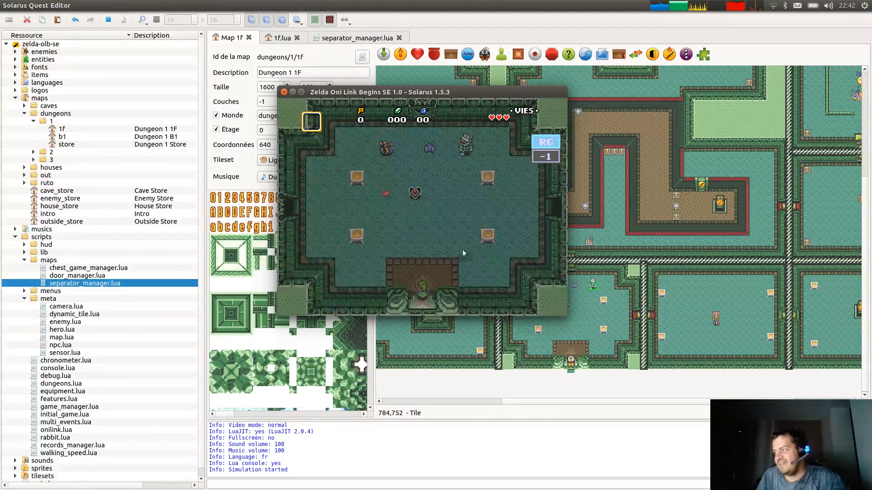
key("Escape")
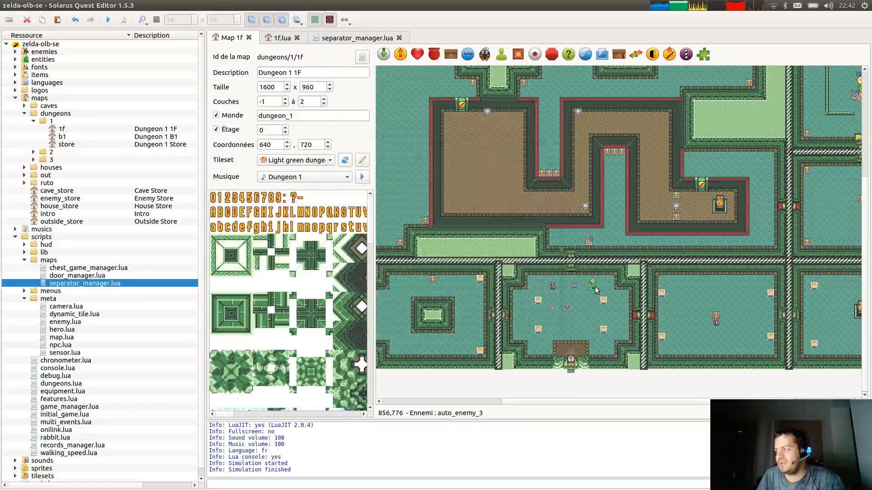
Change the Gibdo's model to Blue Stalfos and save the map.
double_click(593, 286)
left_click(496, 239)
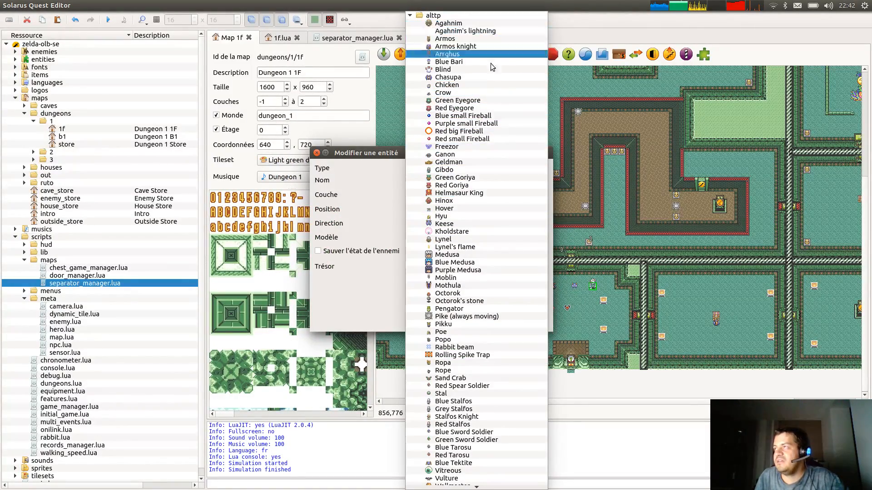
scroll(478, 342, "down", 3)
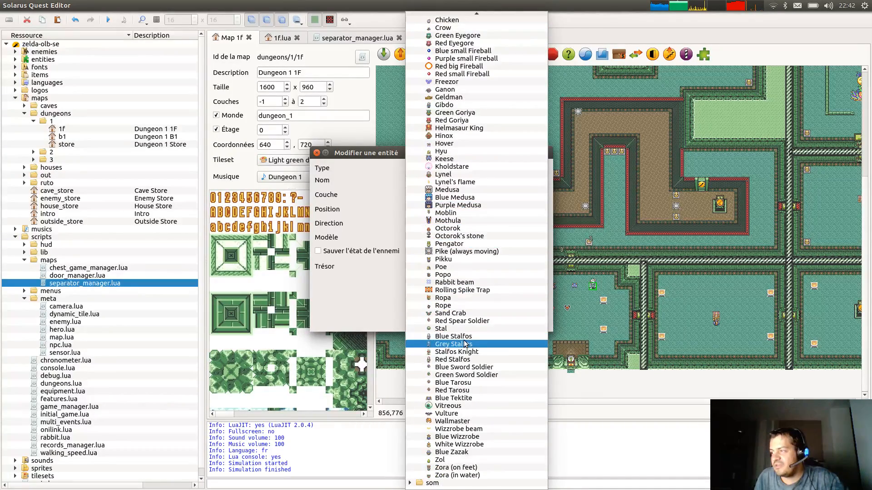
left_click(466, 338)
left_click(528, 322)
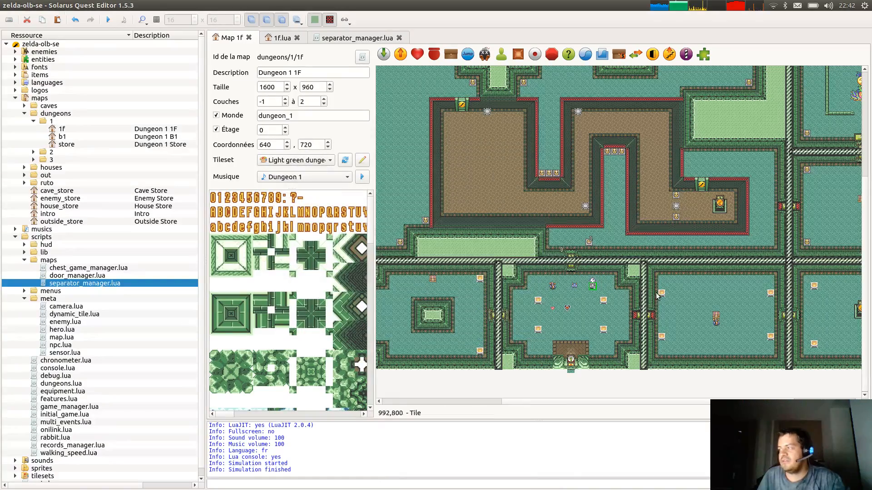
Run the quest and defeat the Popo, Keese and Blue Stalfos in the entrance room to check their drops.
key("F5")
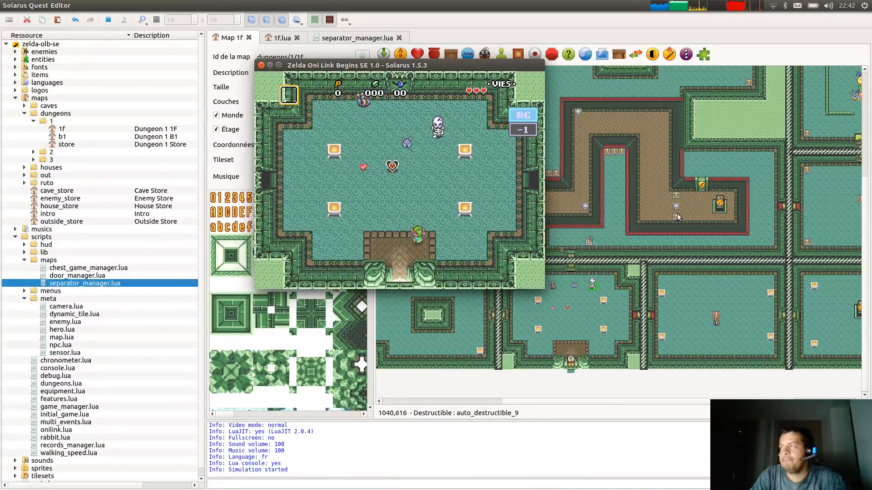
key("Up")
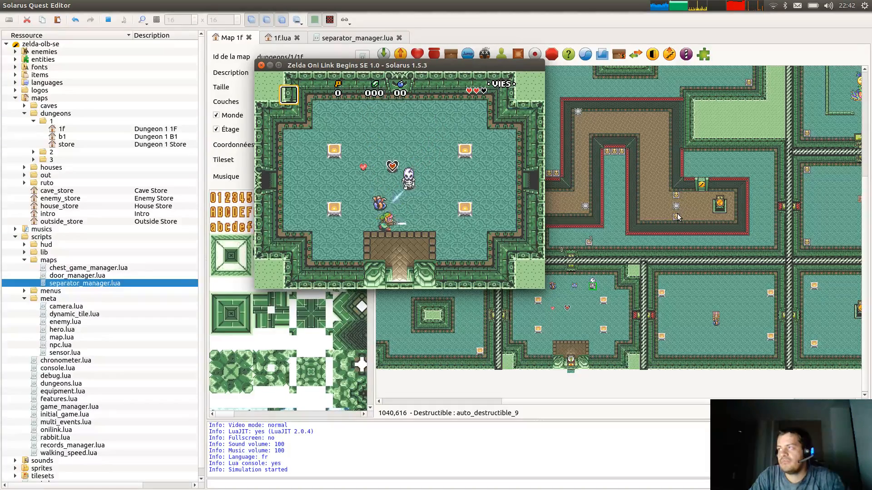
key("Left")
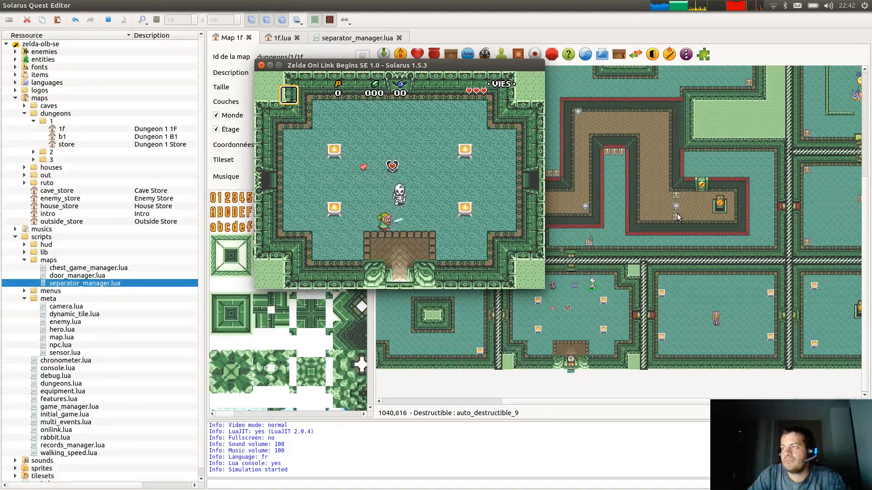
key("Right")
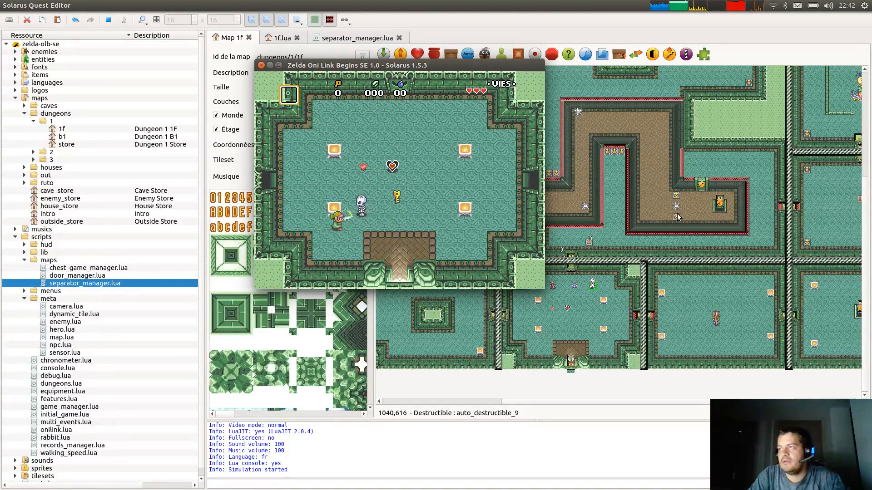
key("c")
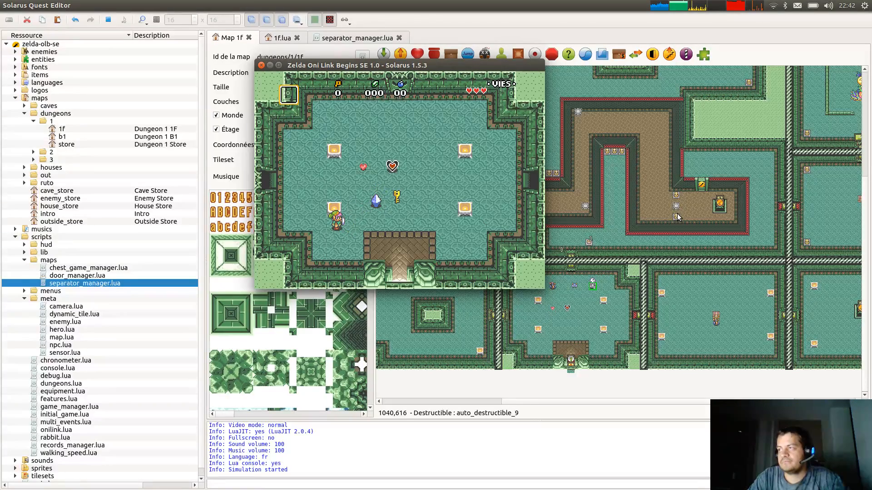
Leave the dropped small key and magic crystal uncollected and walk out through the entrance room's west door.
key("Down")
key("Right")
key("Up")
key("Left")
key("Left")
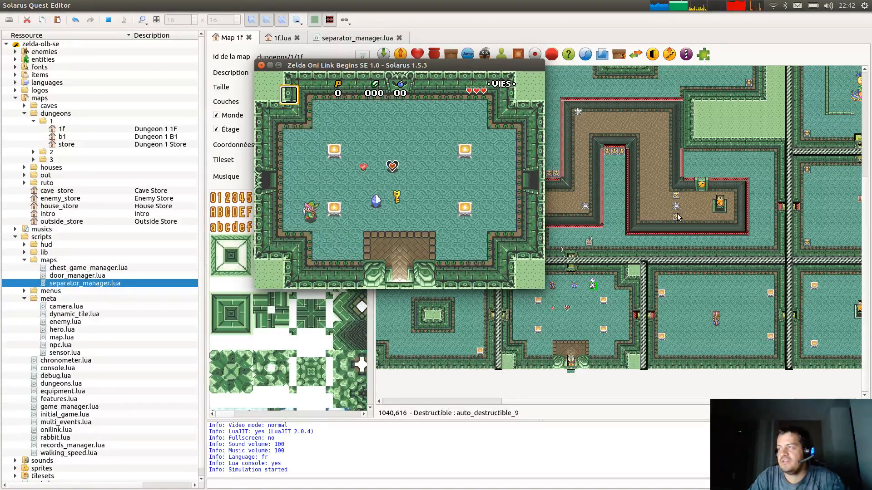
key("Up")
key("Right")
key("Down")
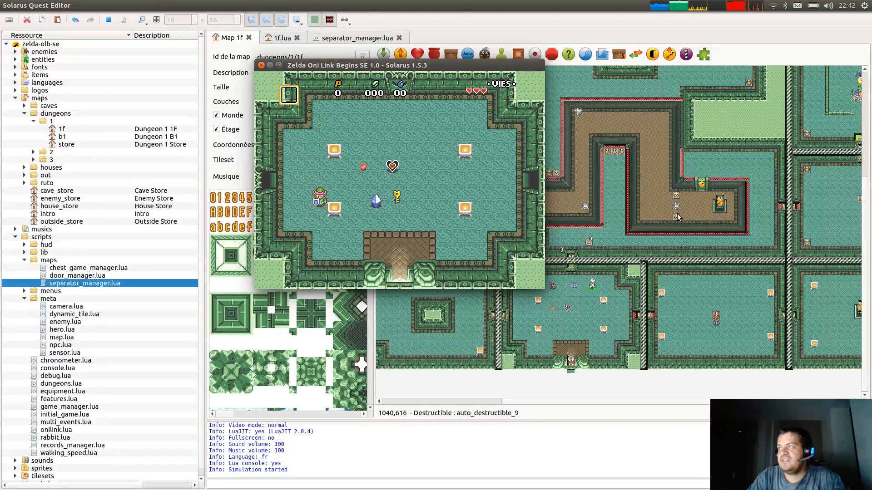
key("Left")
key("Up")
key("Left")
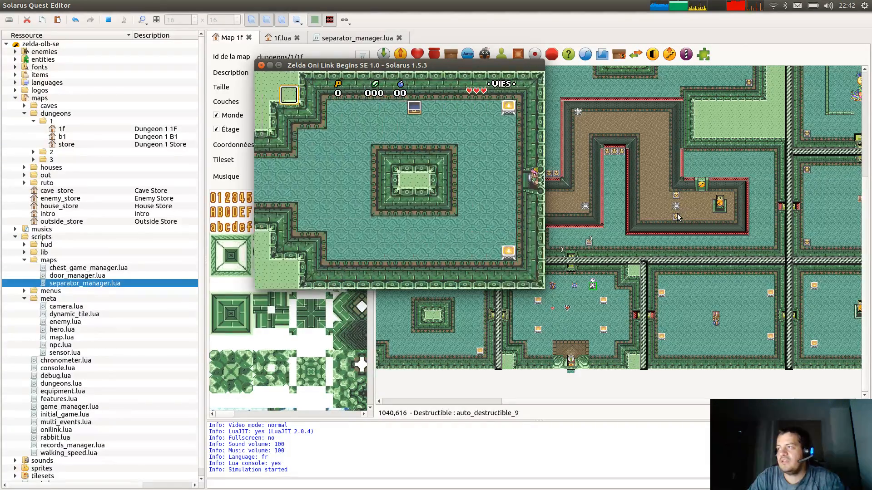
Re-enter the entrance room and defeat the Popo and Keese again to test how uncollected treasures reset.
key("Right")
key("Up")
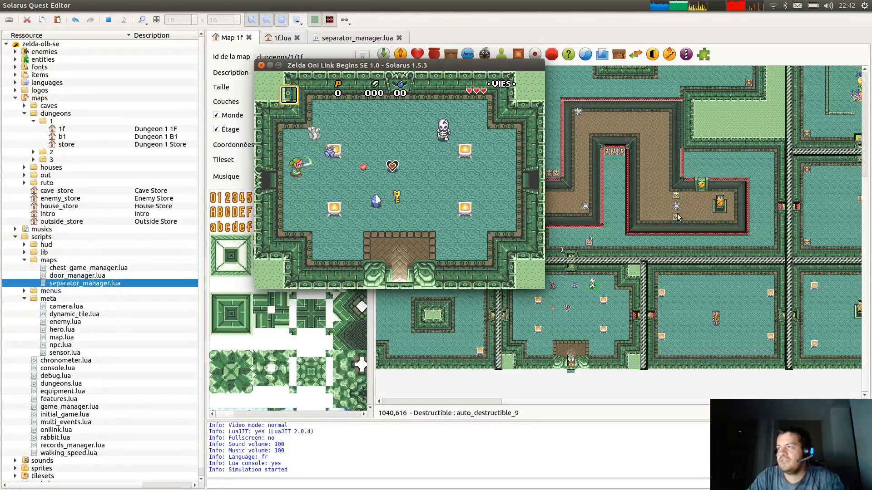
key("Down")
key("Right")
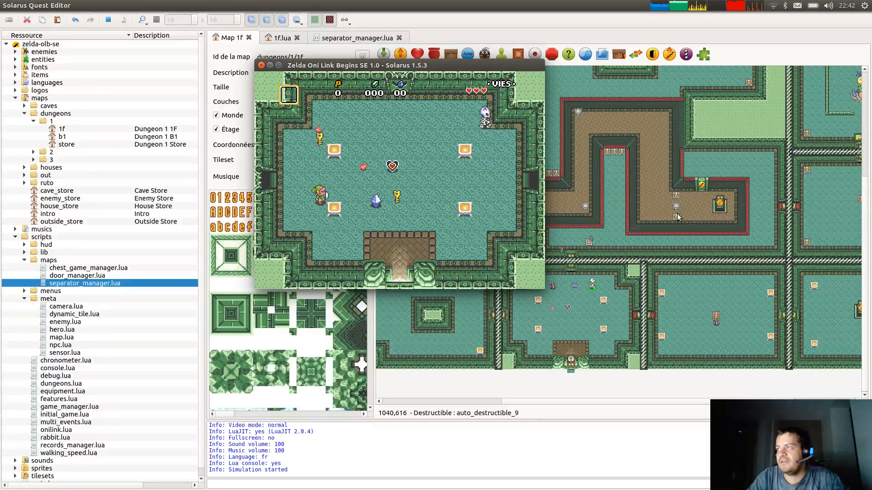
key("Down")
key("Down")
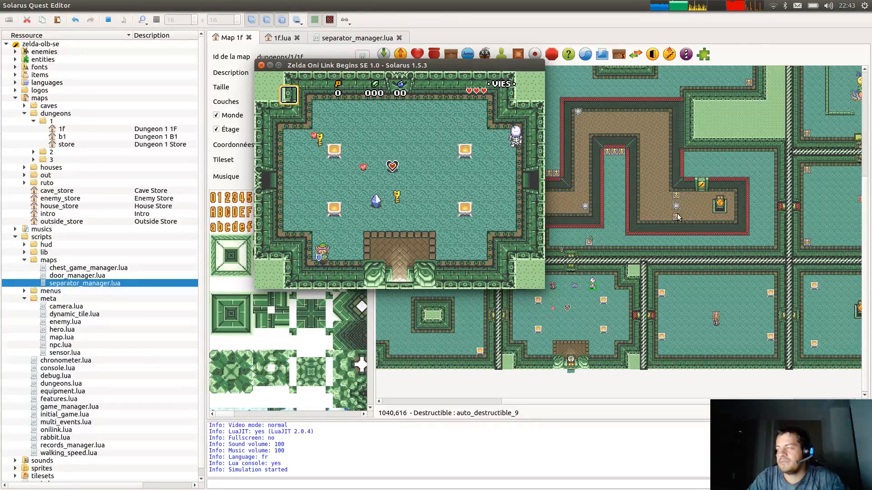
Lead the hero across the entrance room toward the Blue Stalfos and end the test run.
key("Right")
key("Up")
key("Up")
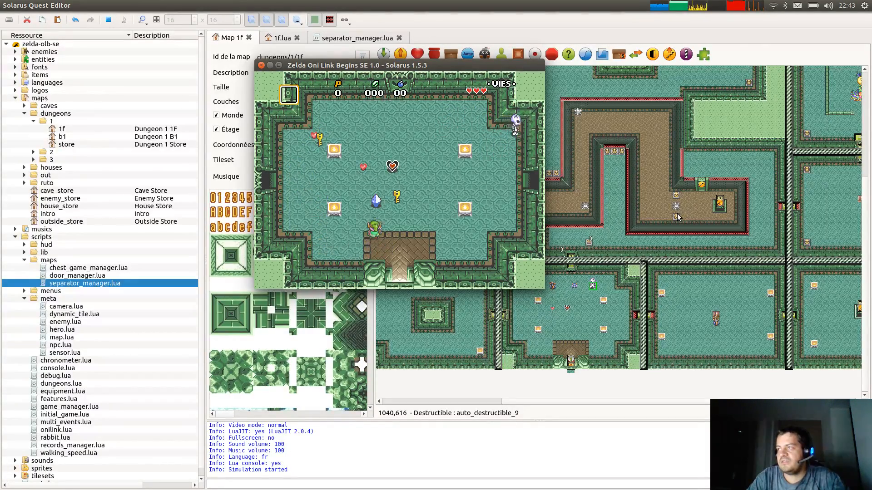
key("Right")
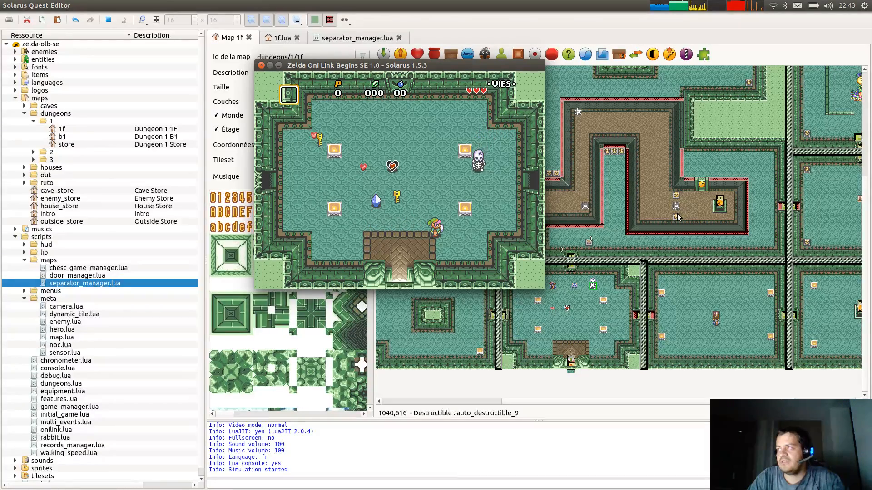
key("Right")
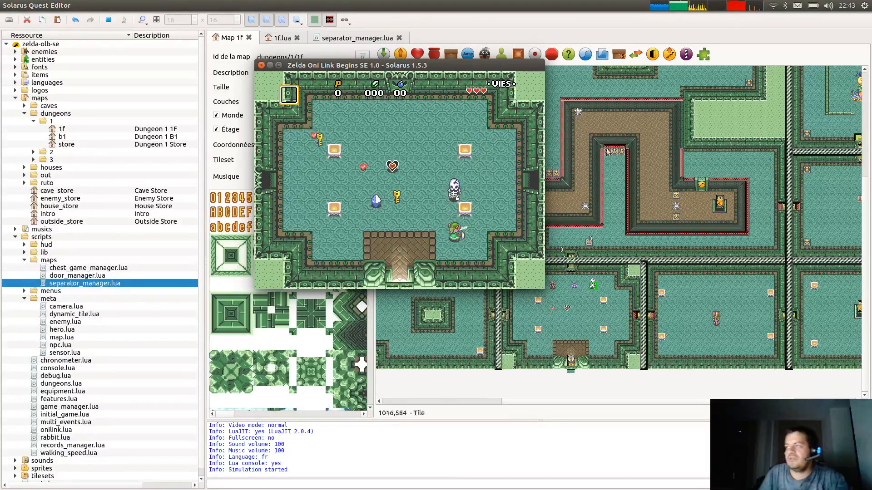
left_click(261, 66)
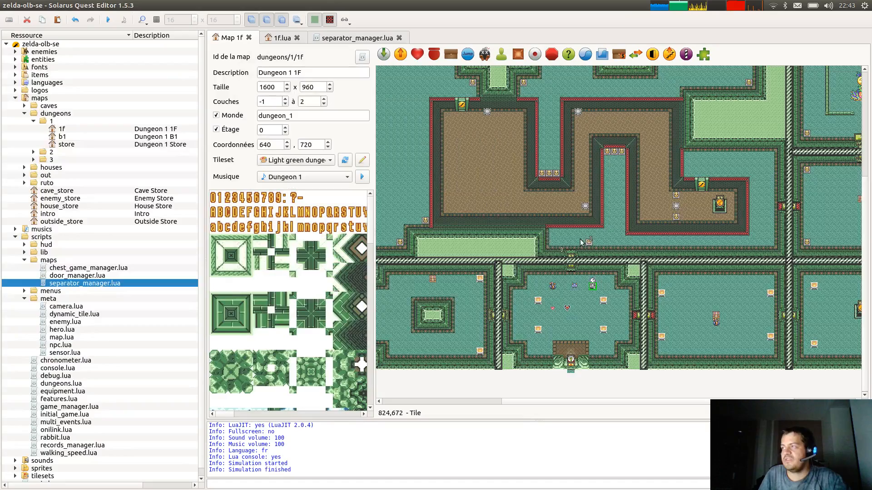
Make the Blue Stalfos in the entrance room save its enemy state in the variable test4.
double_click(592, 284)
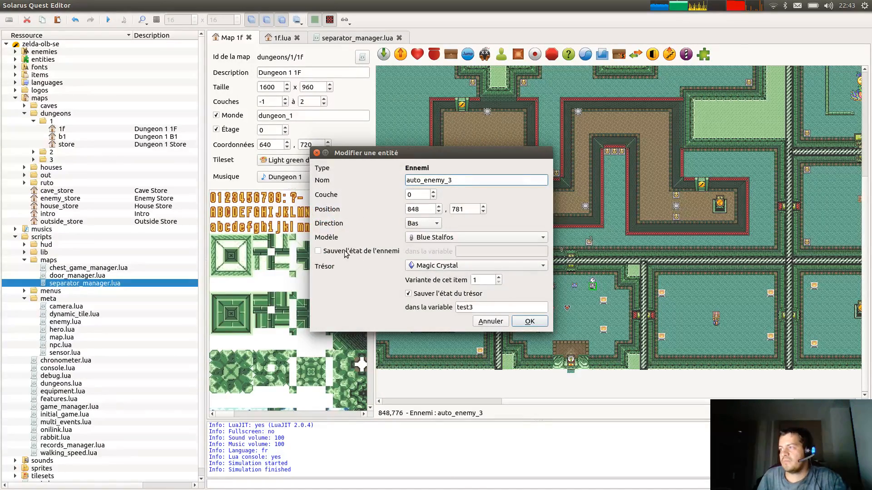
left_click(318, 251)
left_click(512, 252)
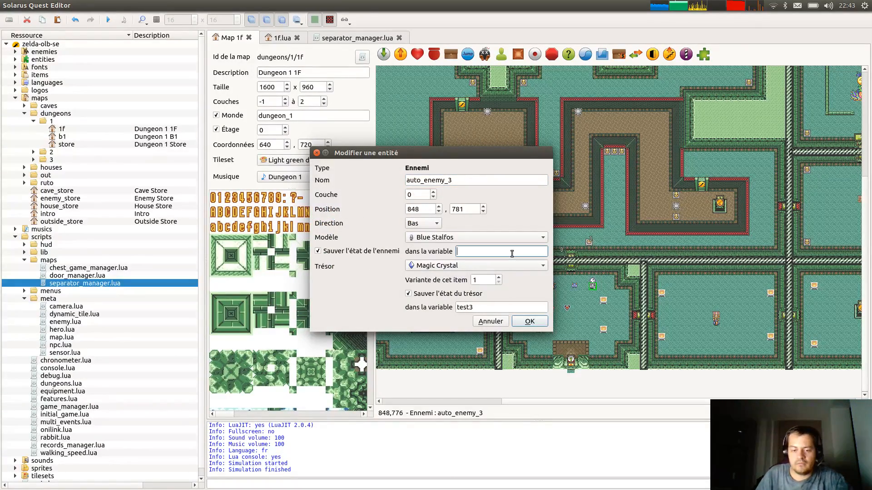
type("test4")
key("Return")
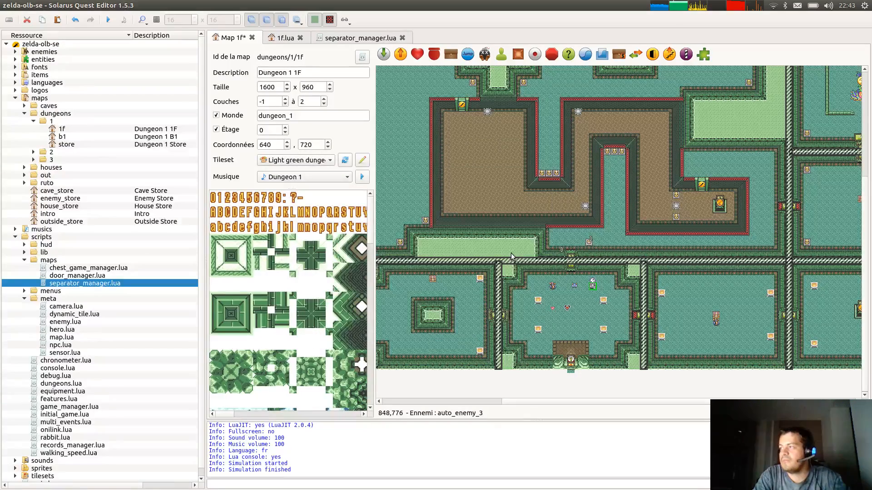
Save the map, run the quest and defeat the Popo, Keese and Blue Stalfos in the entrance room.
key("F5")
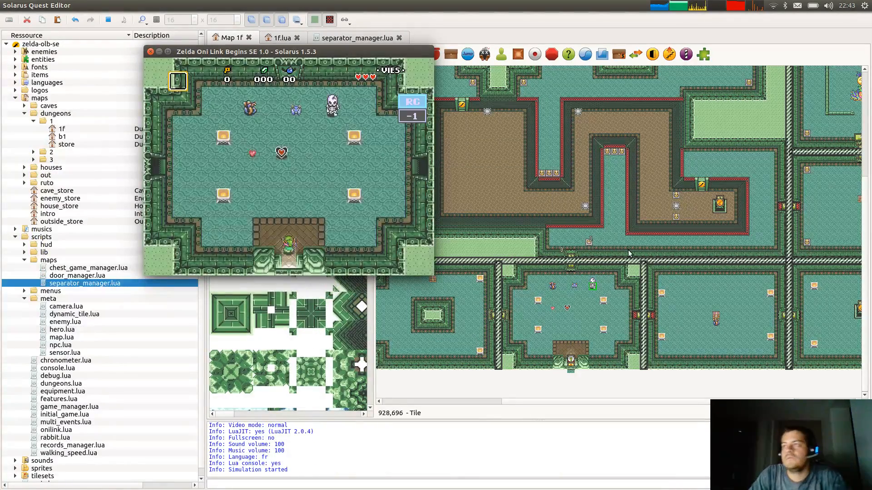
key("c")
key("Down")
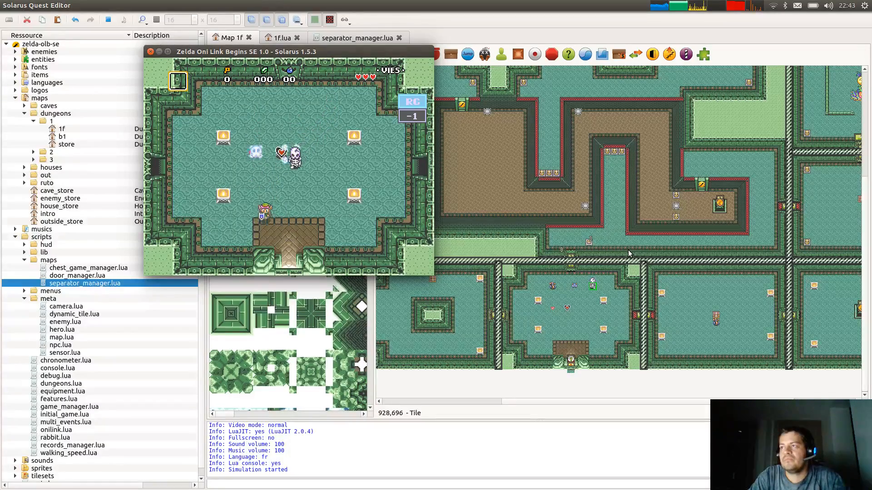
key("Right")
key("Up")
key("c")
key("c")
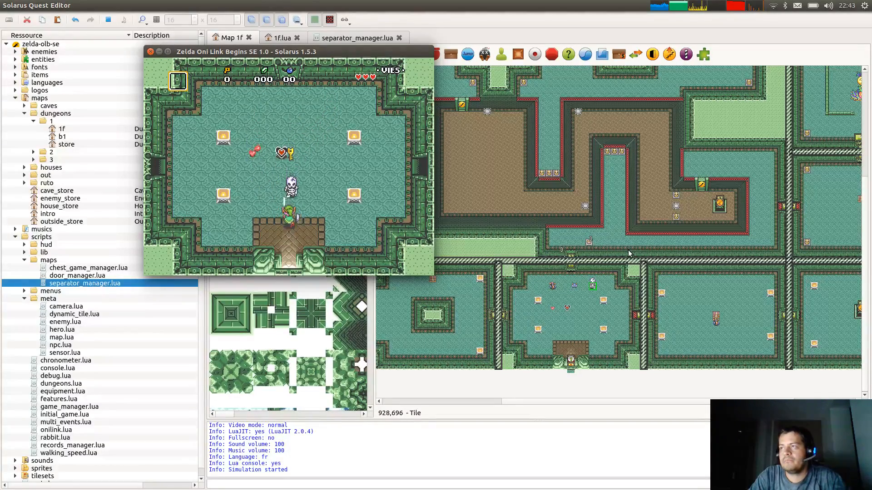
key("c")
key("c")
key("Right")
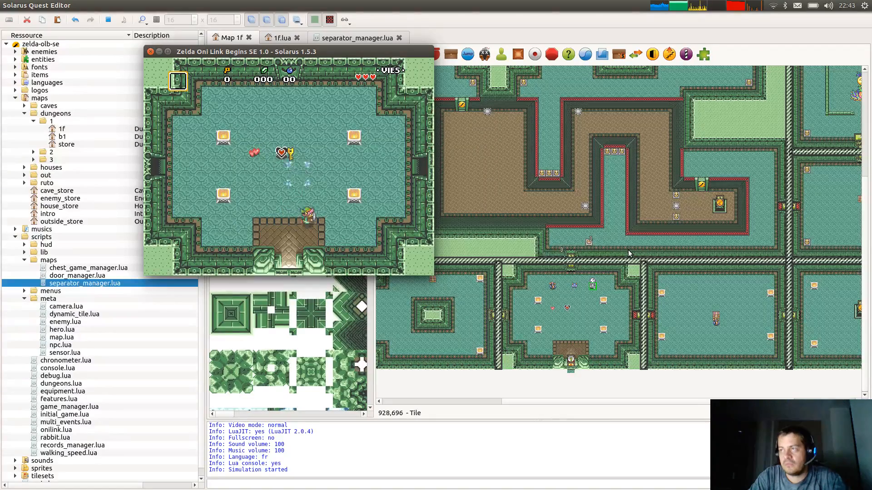
Leave the dropped treasures uncollected, exit through the entrance room's east door and walk back in.
key("Up")
key("Right")
key("Up")
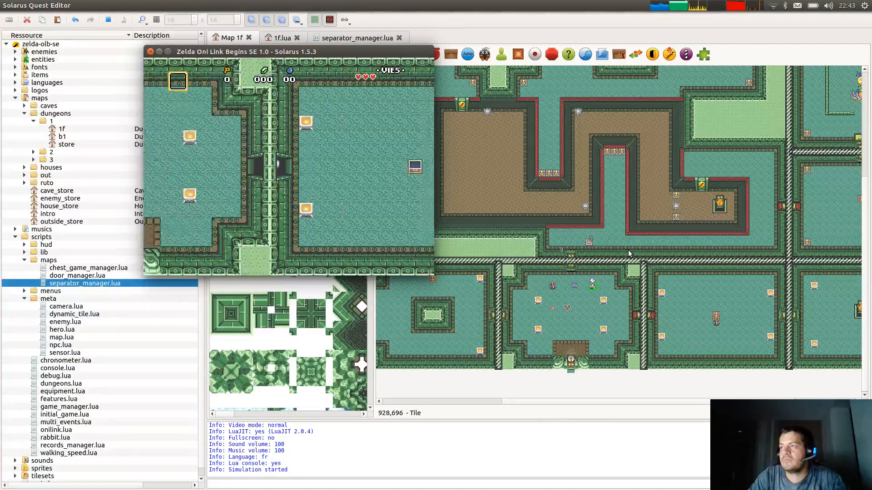
key("Left")
key("Left")
key("Down")
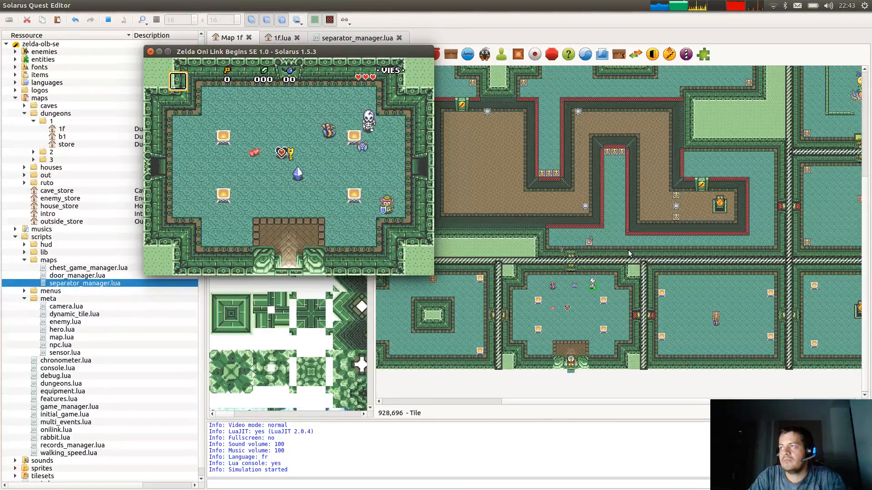
Fight the respawned entrance room enemies again, pause the game and end the test run.
key("Up")
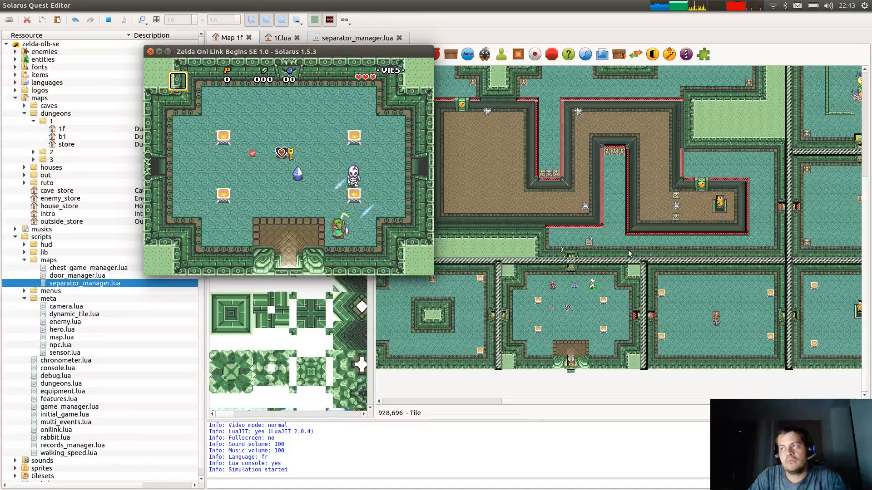
key("d")
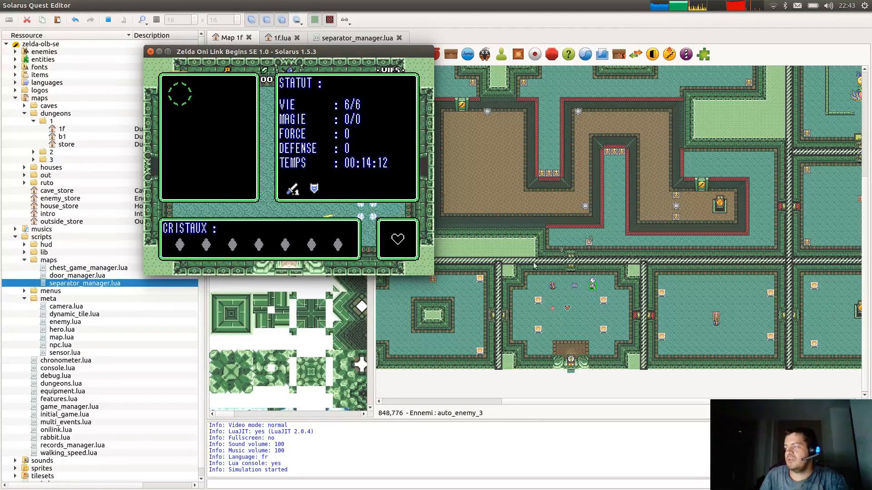
left_click(150, 52)
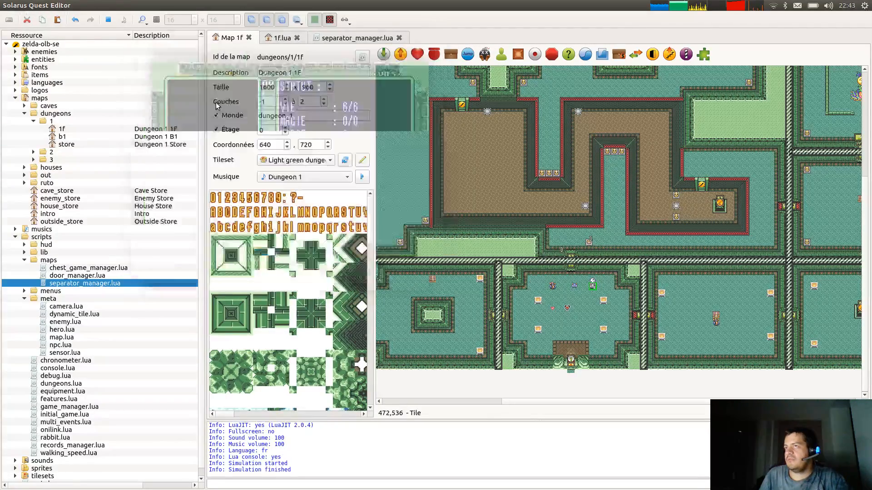
Check the Blue Stalfos's save-state settings, the separator script's header comment and the surrounding dungeon rooms without changing anything.
double_click(593, 286)
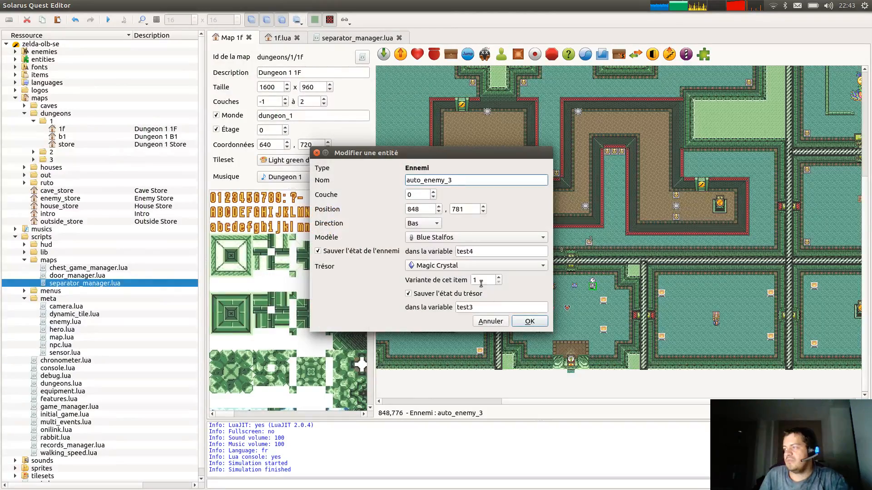
left_click(490, 322)
middle_click_drag(729, 304, 627, 371)
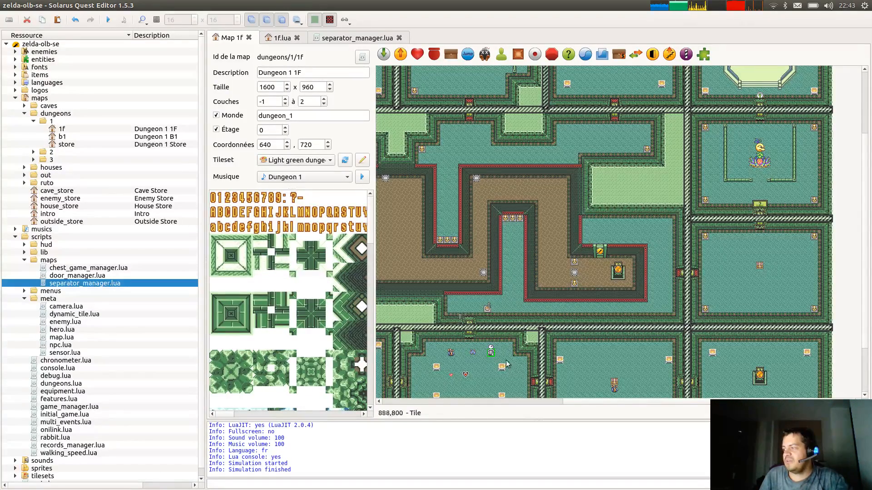
left_click(349, 37)
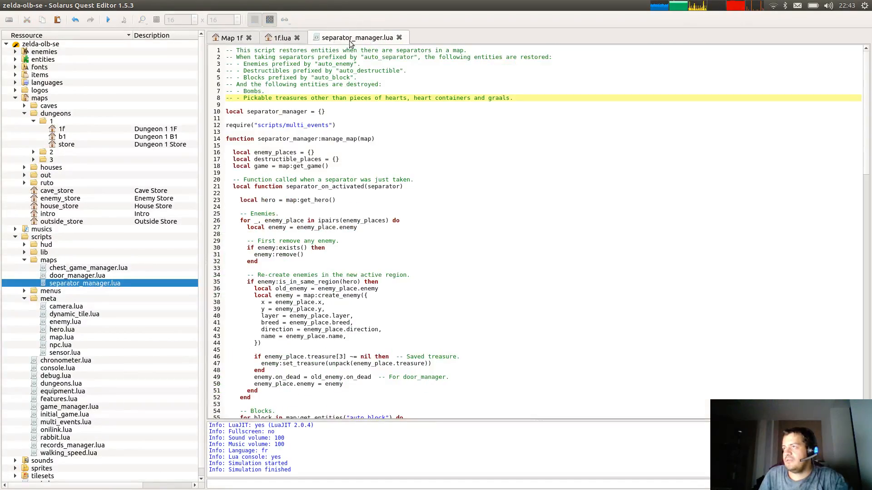
scroll(366, 44, "up", 2)
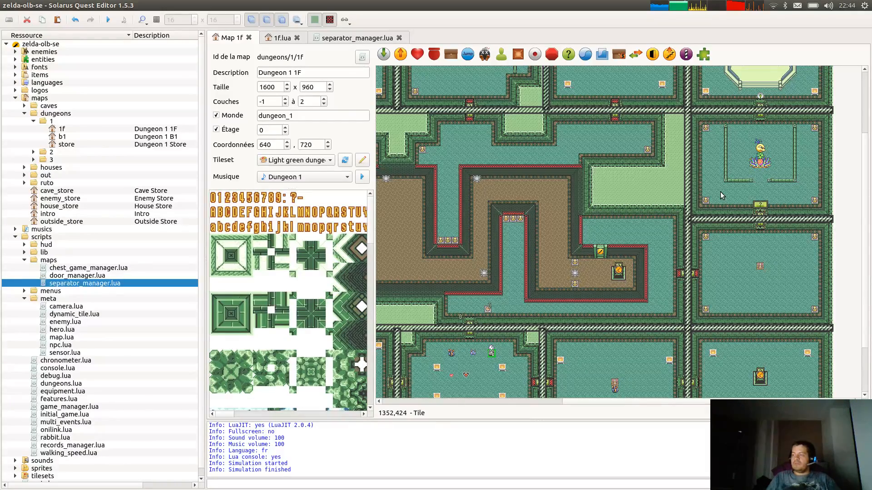
scroll(476, 261, "down", 3)
scroll(515, 262, "left", 1)
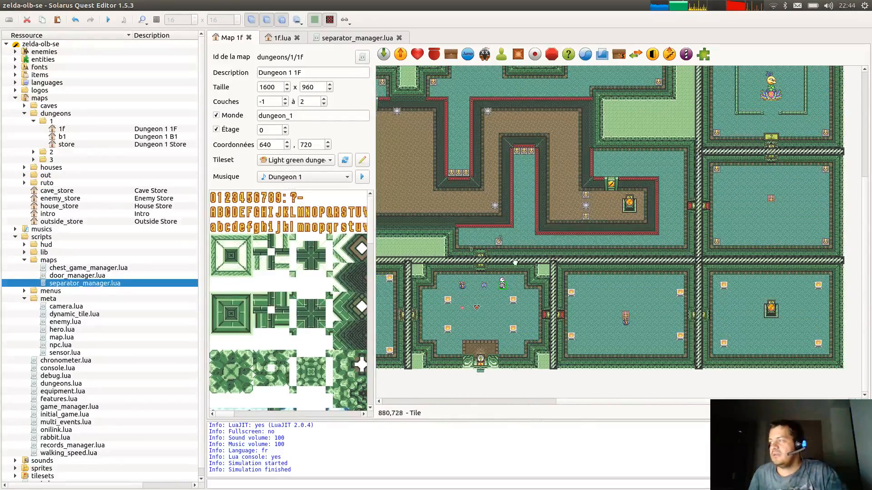
scroll(515, 262, "left", 1)
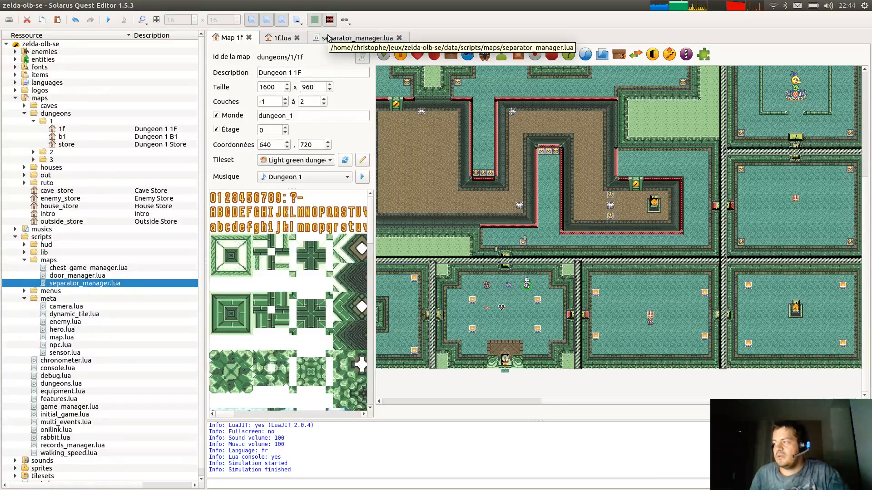
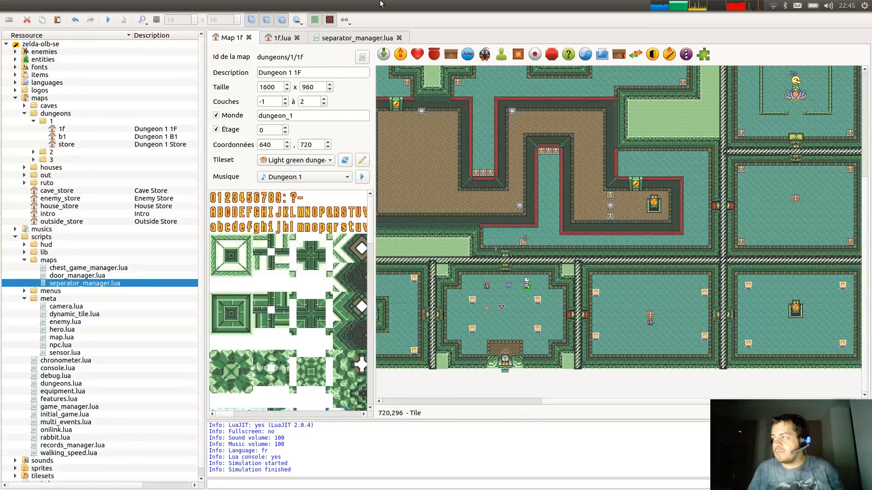
Review the pickable treasure exceptions in the separator_manager.lua header against the quest's list of items.
left_click(329, 40)
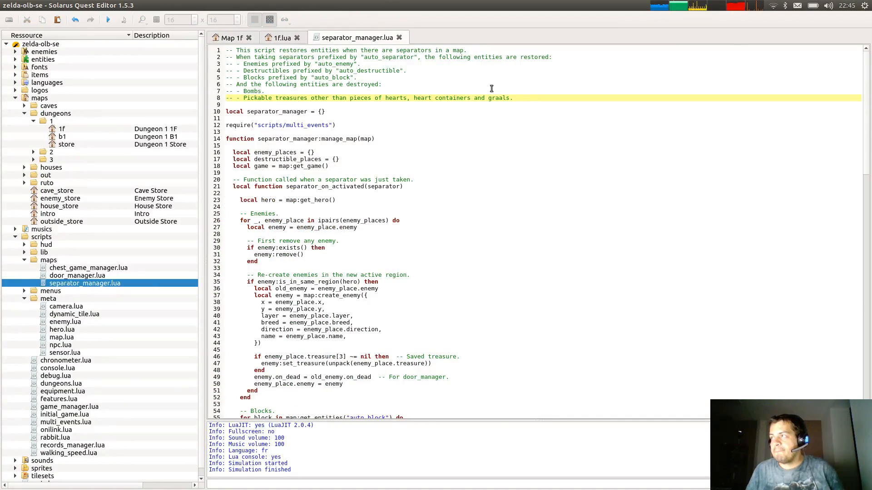
left_click_drag(527, 97, 350, 98)
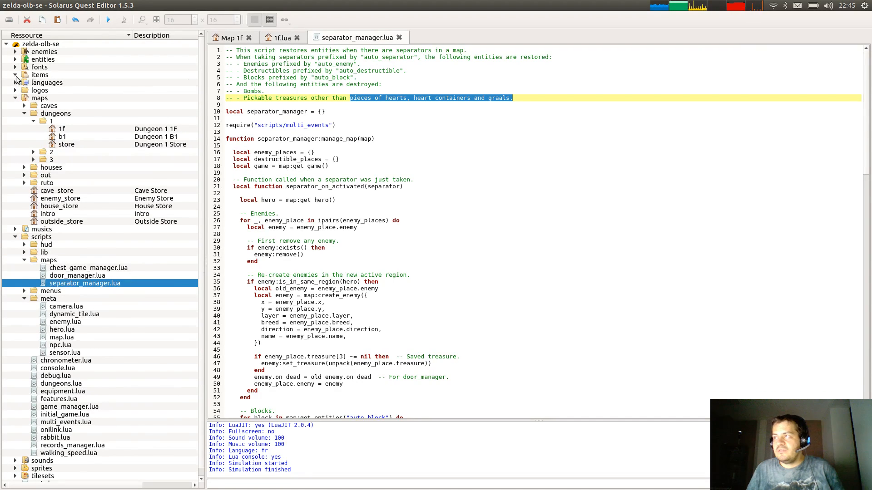
left_click(15, 75)
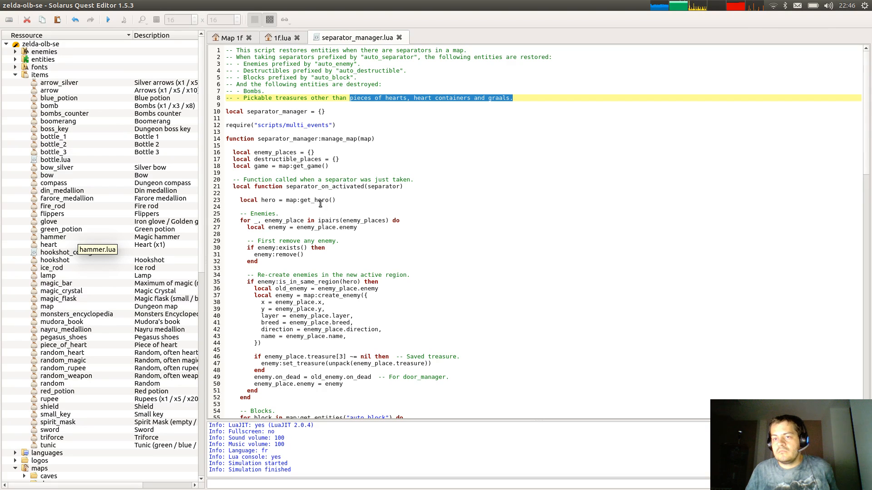
left_click(376, 104)
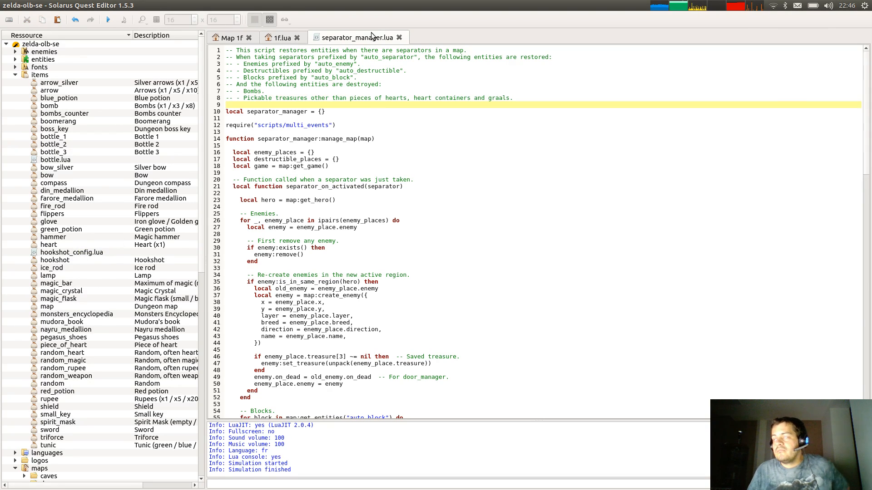
Change the piece of heart pickable in the entrance room of map 1f to a Small key.
scroll(369, 35, "up", 2)
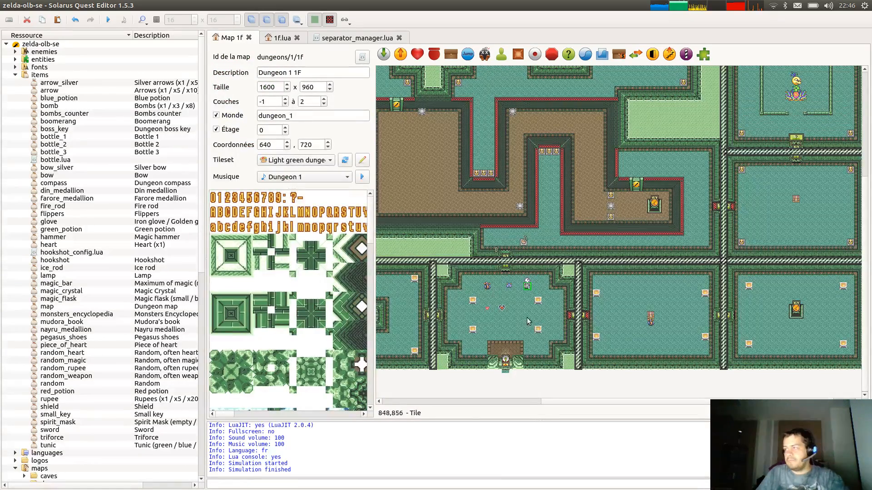
double_click(503, 315)
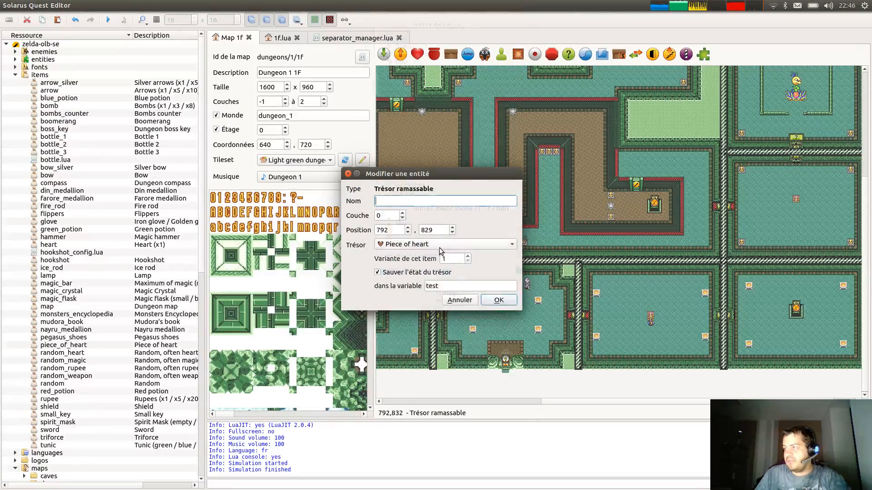
left_click(447, 245)
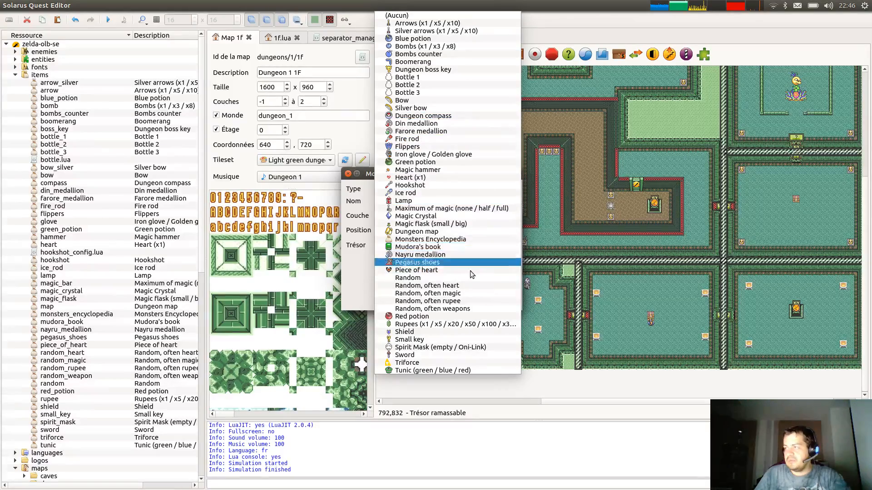
left_click(454, 340)
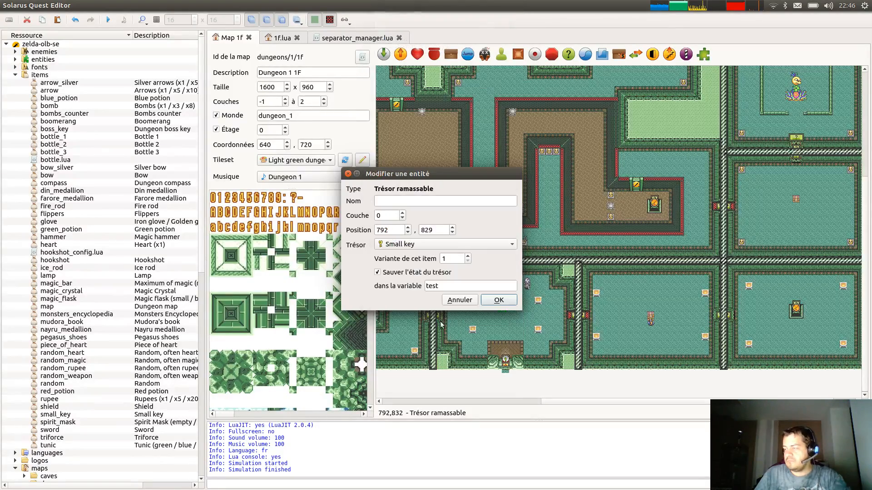
left_click(499, 300)
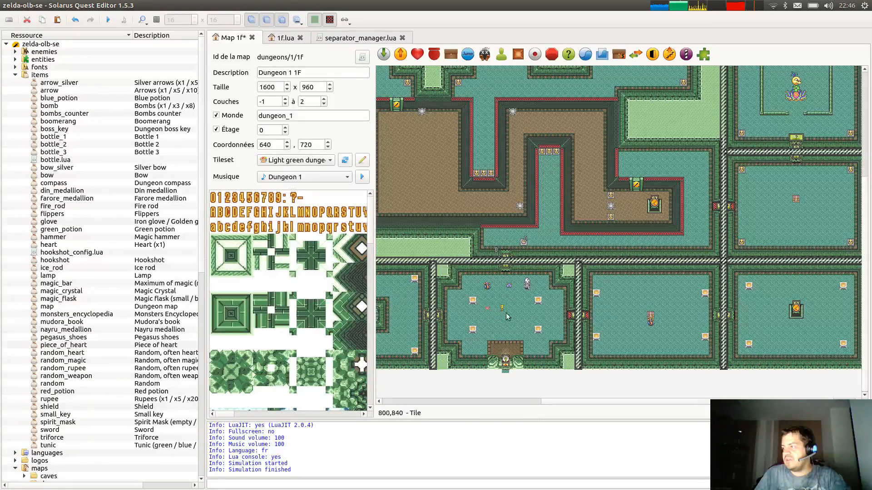
Move the small key slightly down in the entrance room, save the map and return to separator_manager.lua.
left_click_drag(503, 307, 506, 312)
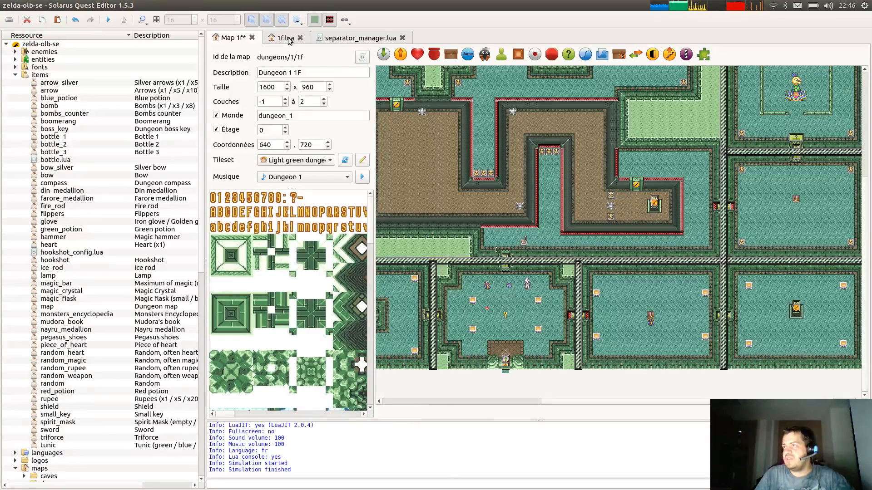
left_click_drag(505, 317, 504, 317)
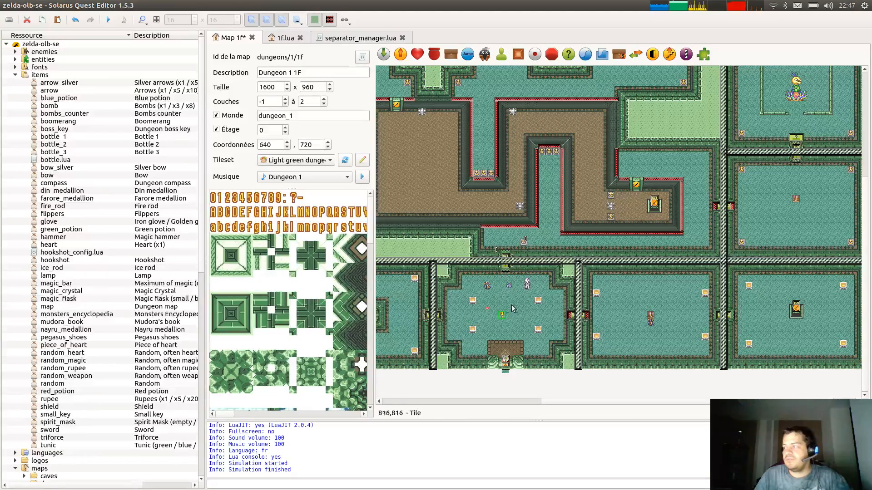
key("ctrl+s")
left_click(377, 38)
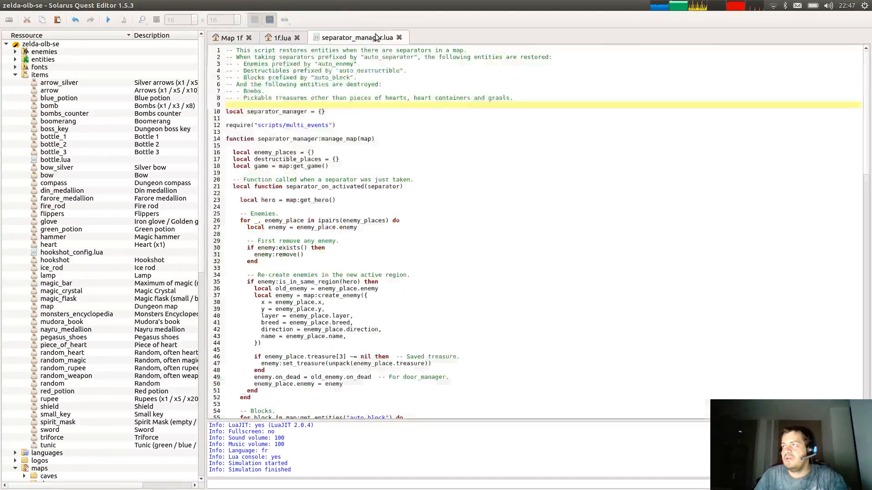
Read through separator_manager.lua, examining the separator callbacks and the code that stores and removes enemies and destructibles.
left_click(384, 134)
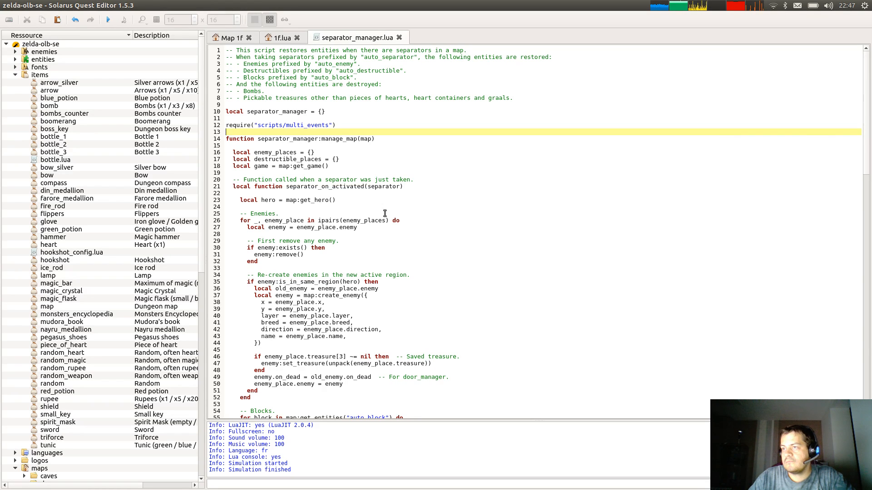
scroll(384, 214, "down", 8)
scroll(385, 214, "up", 7)
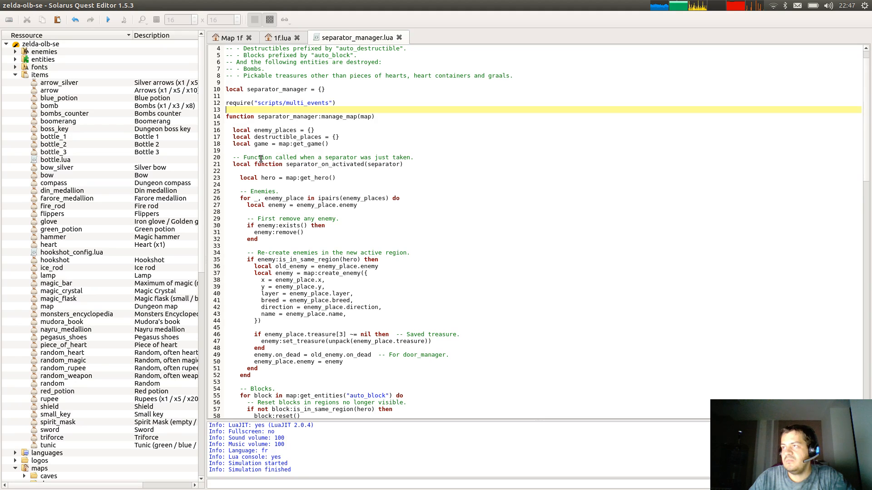
scroll(235, 154, "down", 9)
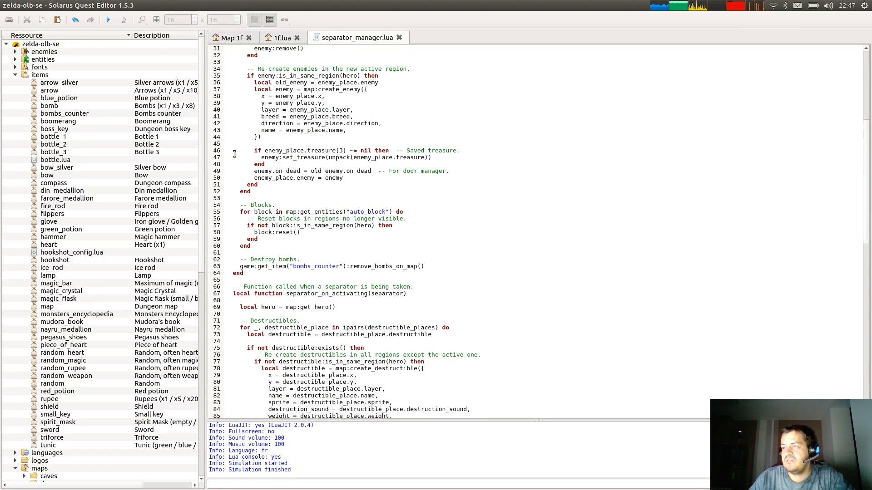
scroll(231, 154, "down", 7)
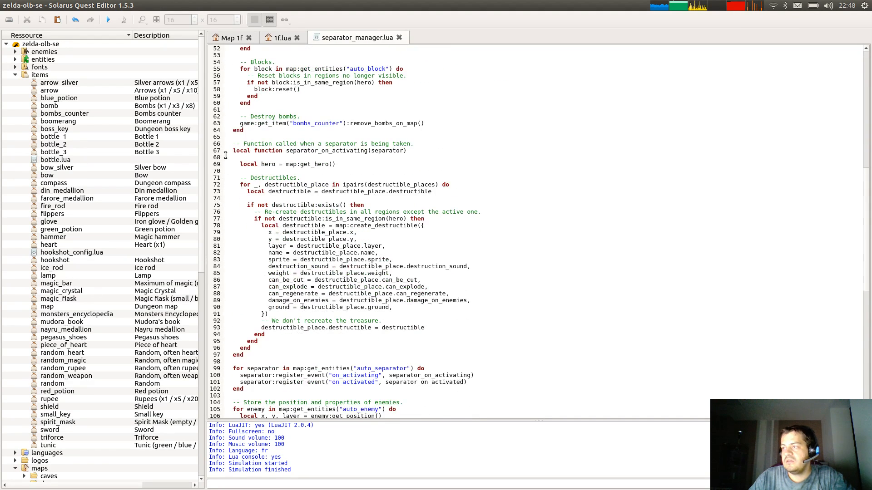
scroll(226, 155, "down", 7)
scroll(226, 153, "down", 4)
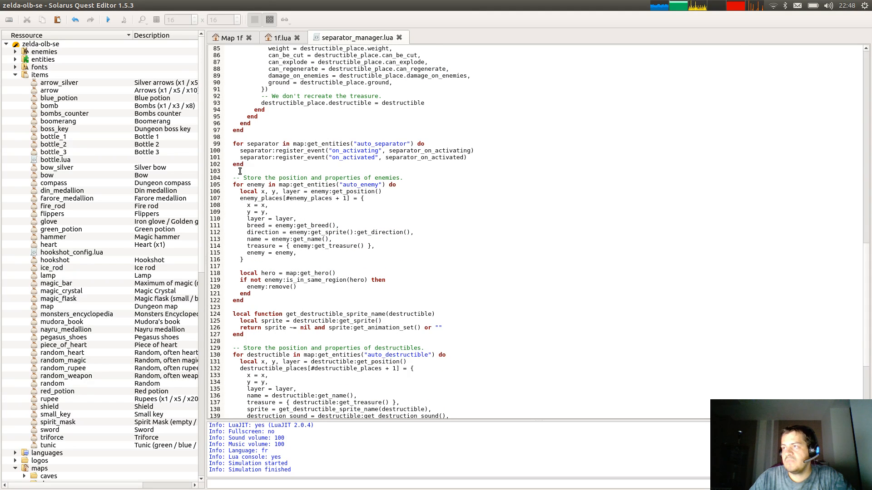
left_click(240, 171)
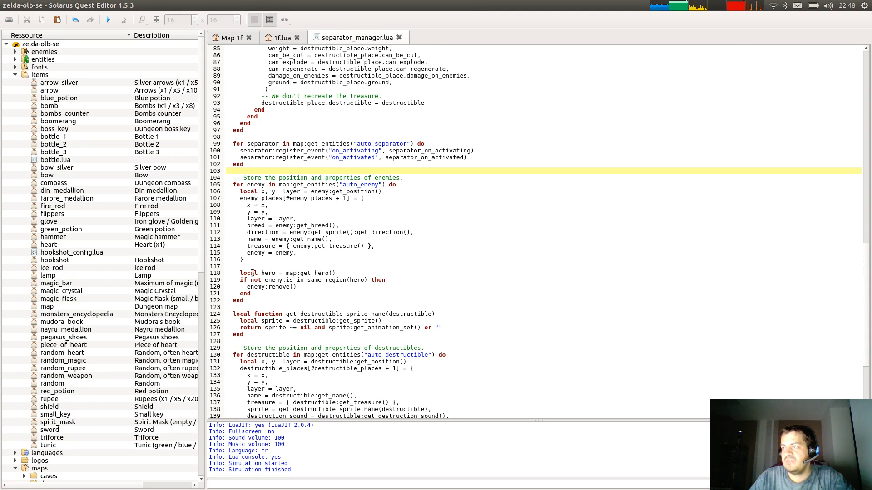
left_click(219, 280)
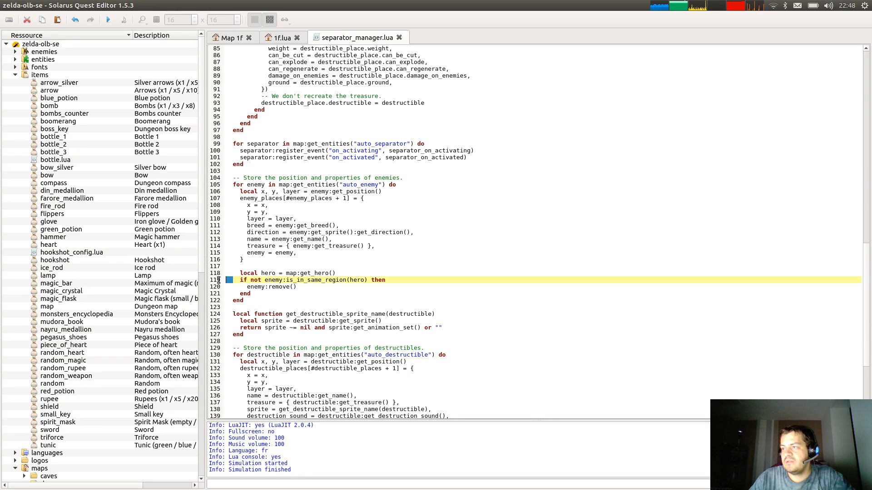
left_click_drag(218, 280, 218, 301)
left_click(288, 301)
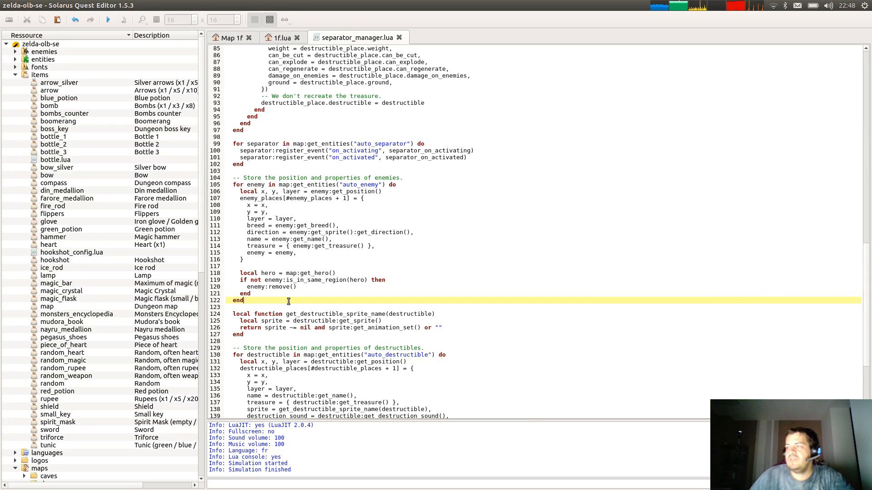
scroll(312, 246, "down", 7)
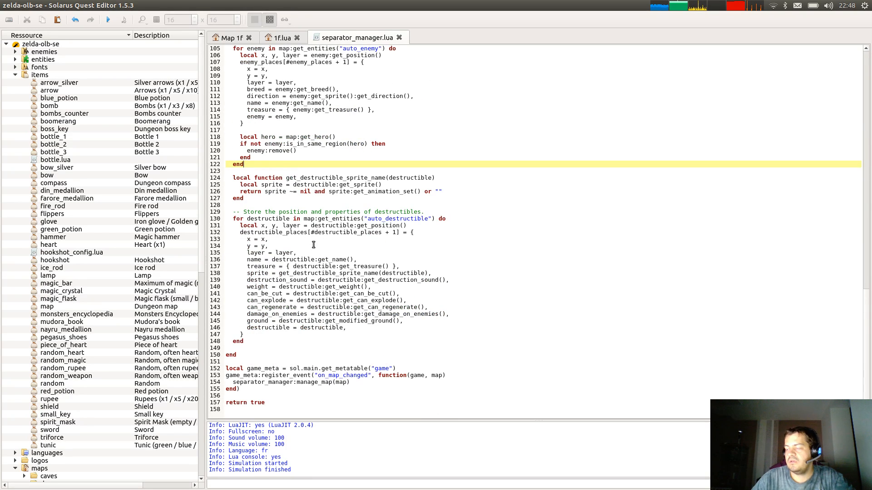
scroll(390, 270, "up", 20)
scroll(390, 270, "up", 10)
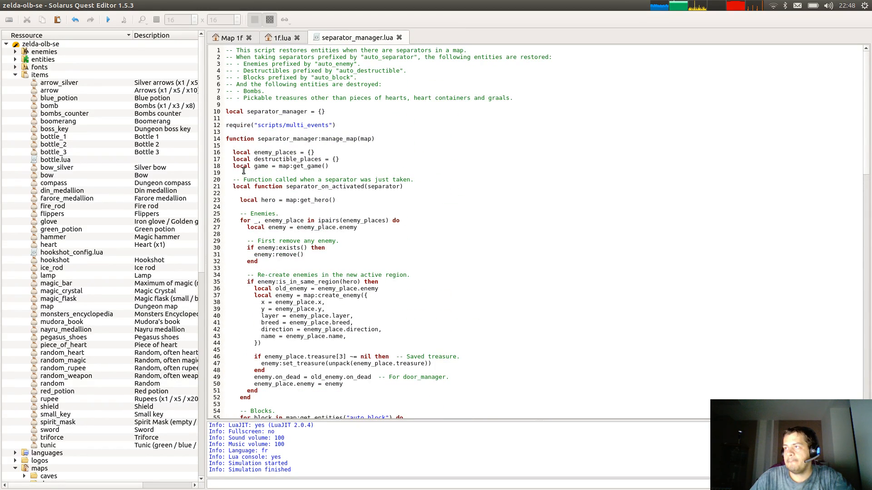
scroll(237, 184, "down", 8)
scroll(240, 168, "down", 11)
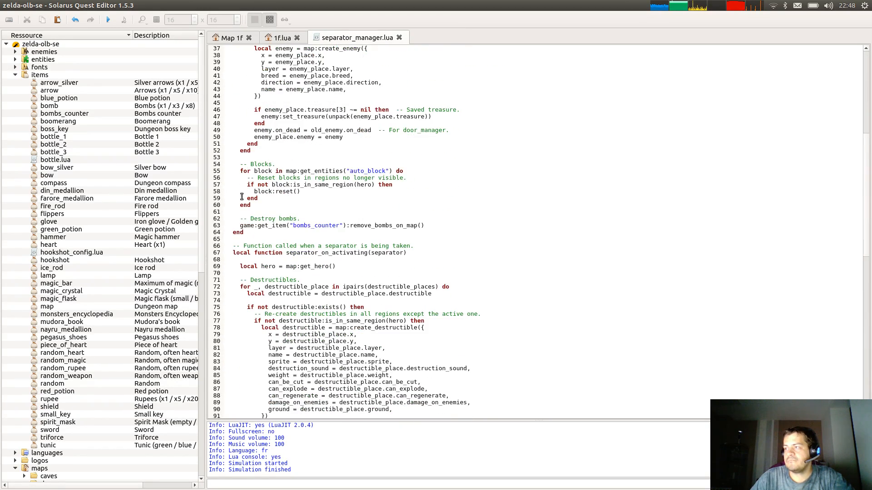
scroll(242, 196, "down", 11)
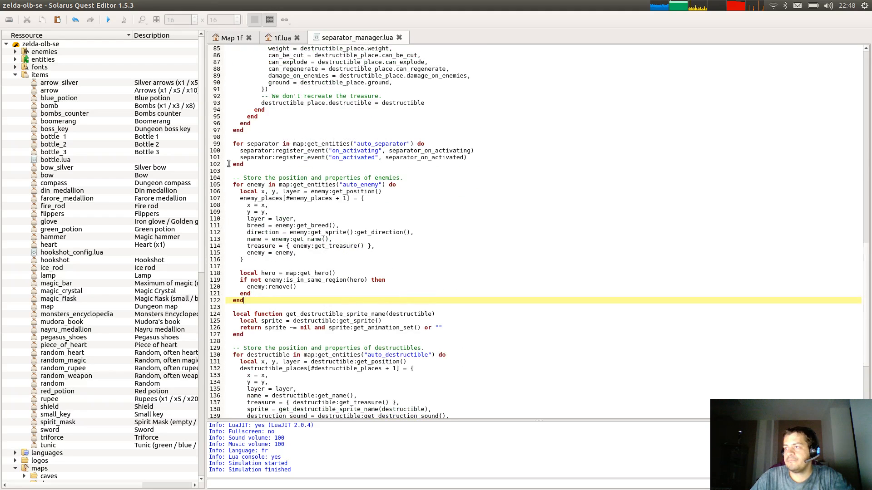
scroll(230, 287, "down", 5)
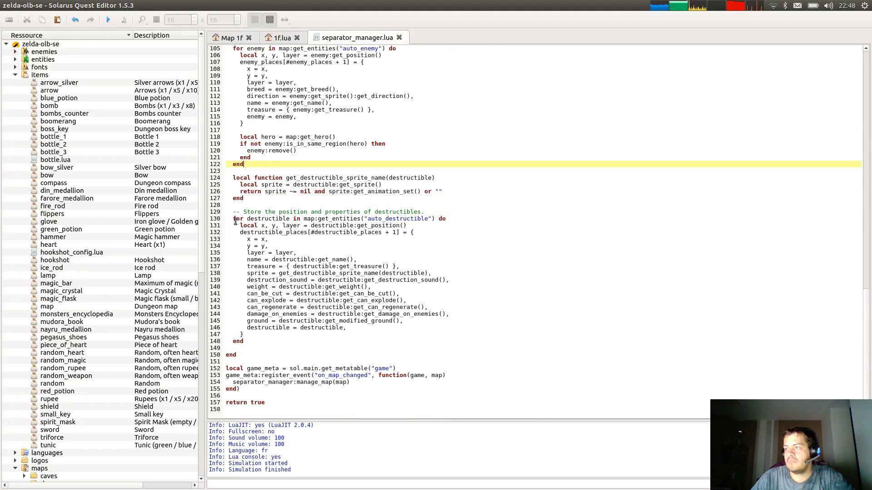
left_click(260, 347)
key("Return")
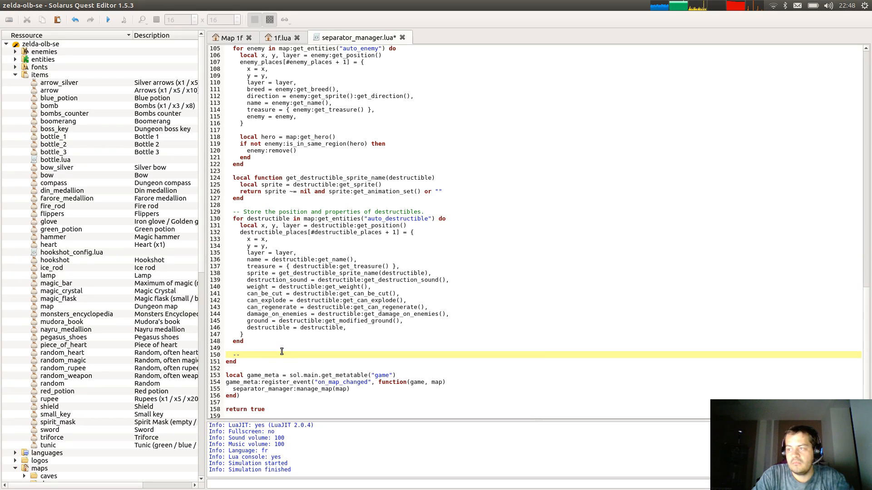
type("-- REmov")
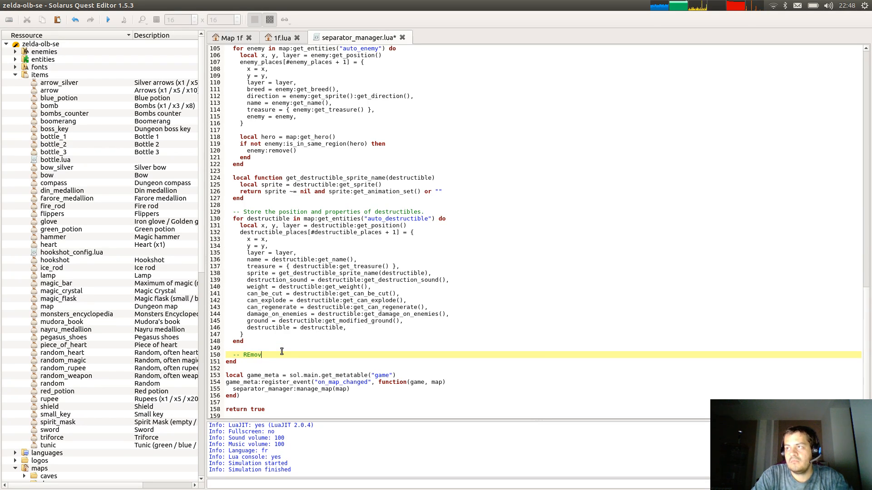
key("BackSpace")
key("BackSpace")
key("BackSpace")
type("move p")
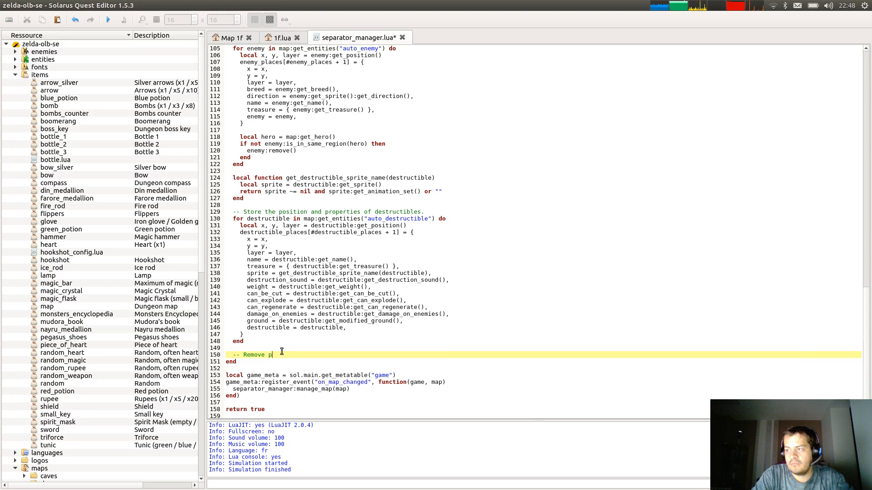
type("ickable treasures")
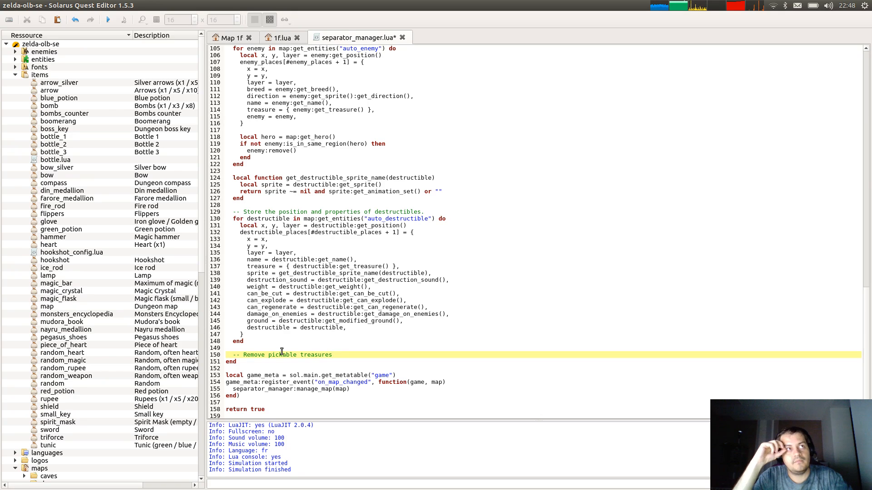
key("shift+Up")
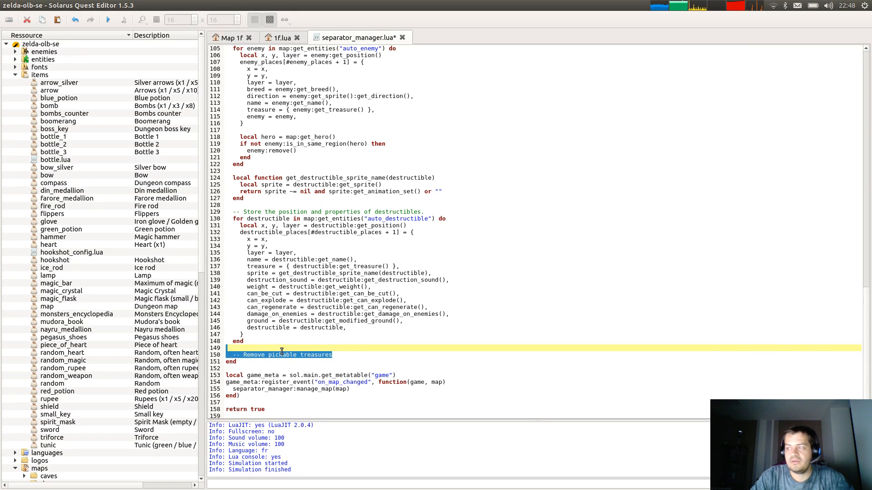
key("Delete")
key("ctrl+s")
Add the comment "-- Remove pickable treasures" after the destructibles loop at the end of separator_on_activating.
scroll(289, 124, "up", 8)
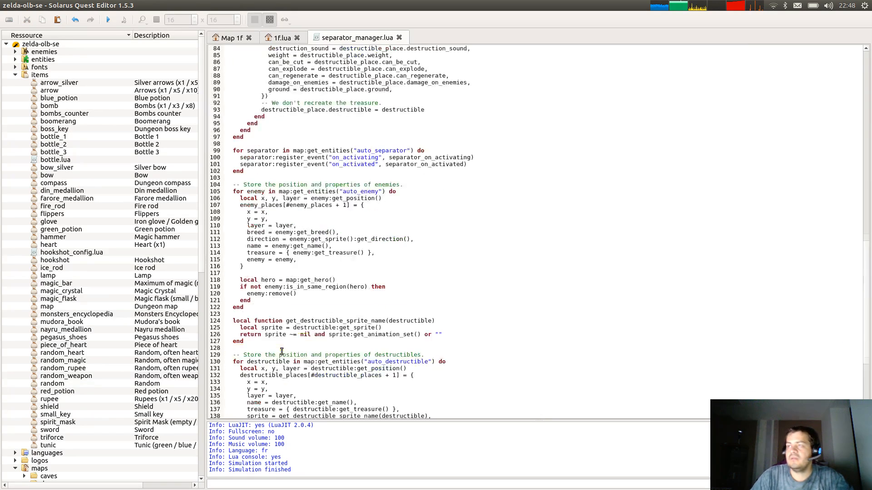
scroll(306, 233, "up", 8)
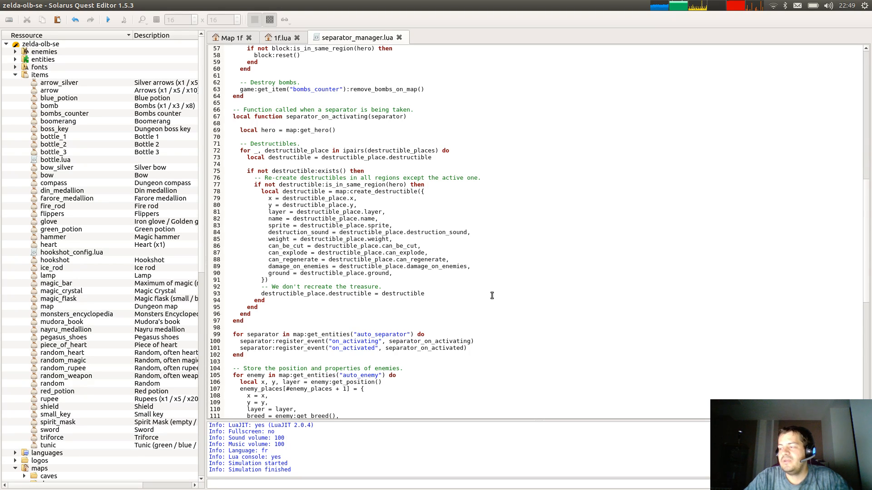
double_click(427, 348)
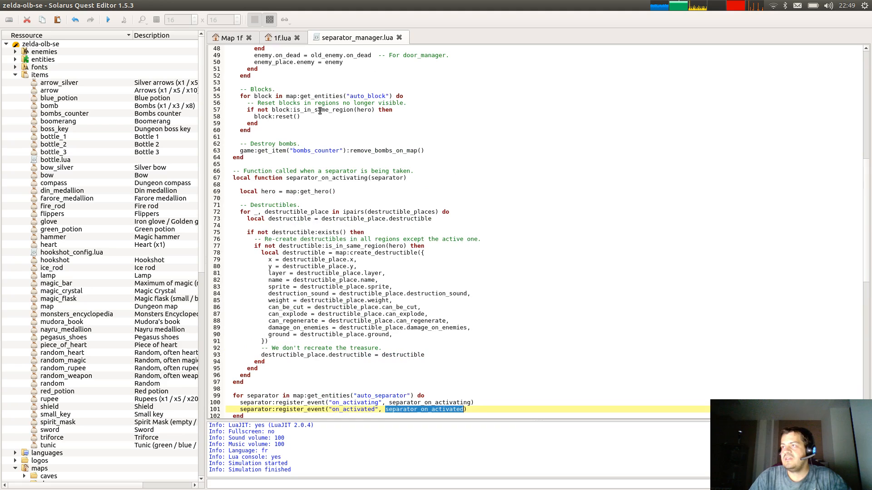
double_click(363, 178)
scroll(405, 178, "down", 2)
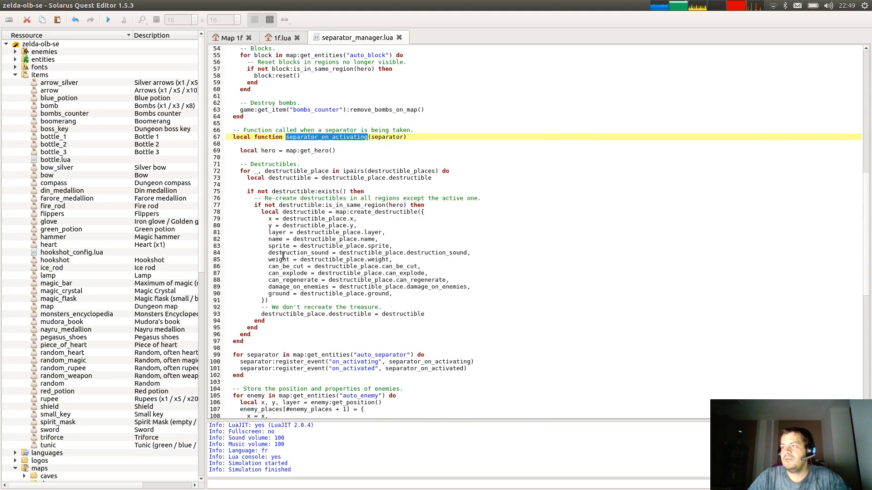
left_click(345, 335)
key("Return")
key("Return")
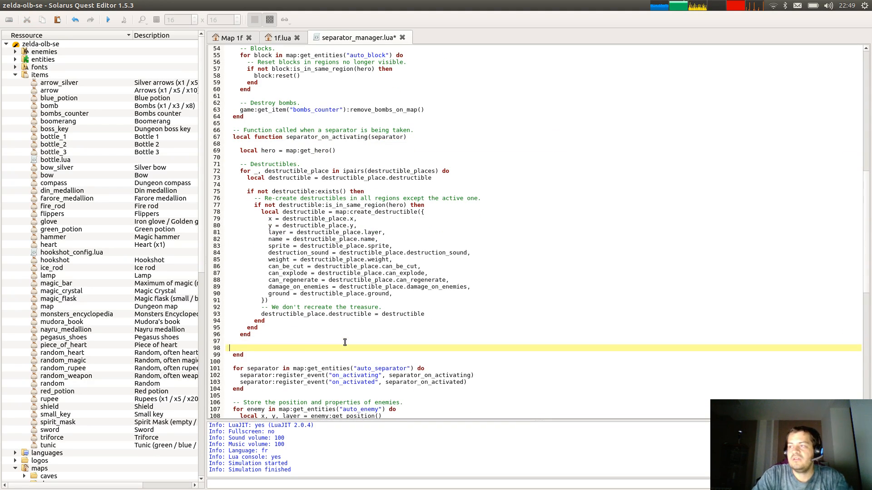
type("-- Remove pickable treasures")
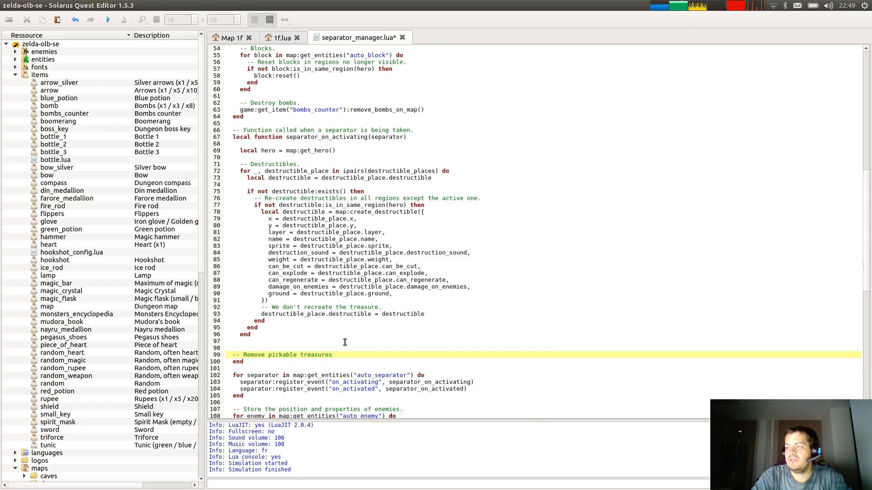
key("Home")
key("BackSpace")
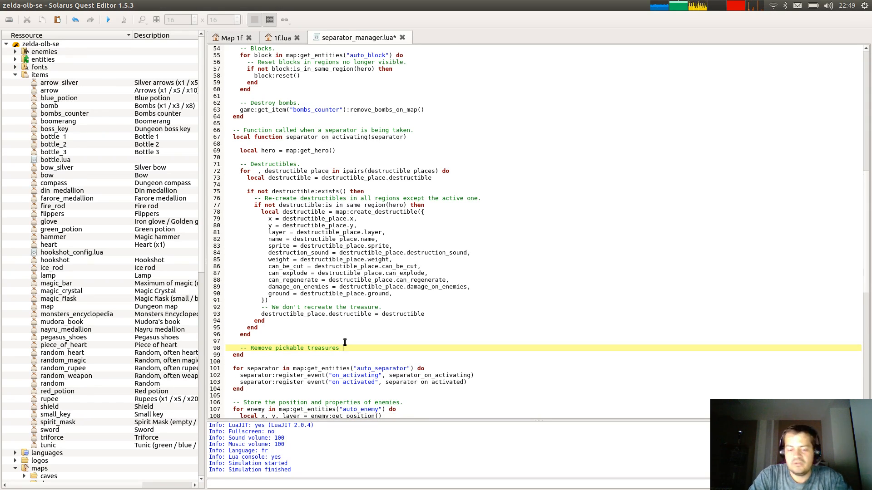
type("in the nex")
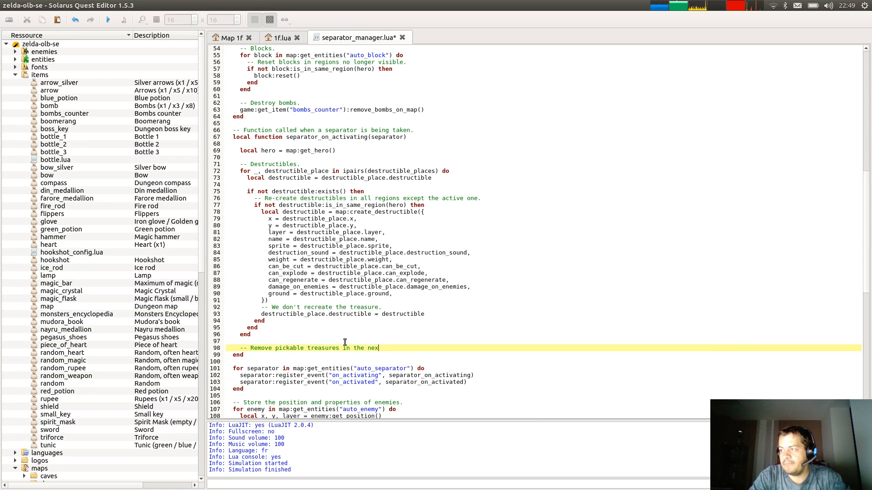
type("t region")
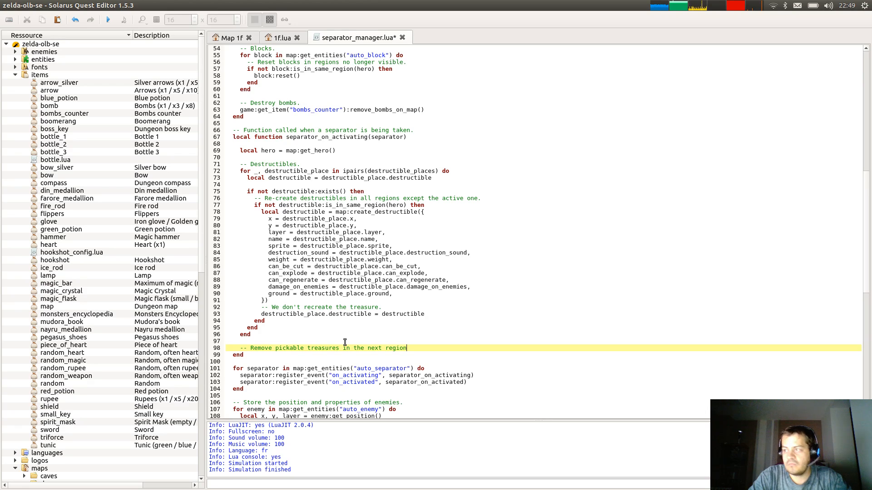
key("BackSpace")
key("BackSpace")
key("BackSpace")
key("BackSpace")
key("BackSpace")
key("BackSpace")
key("BackSpace")
key("BackSpace")
key("BackSpace")
key("BackSpace")
key("BackSpace")
key("BackSpace")
key("BackSpace")
key("BackSpace")
key("BackSpace")
key("BackSpace")
key("BackSpace")
key("BackSpace")
key("BackSpace")
Complete the pickable treasures comment with "except in the old region." and start a new line below it.
type("except")
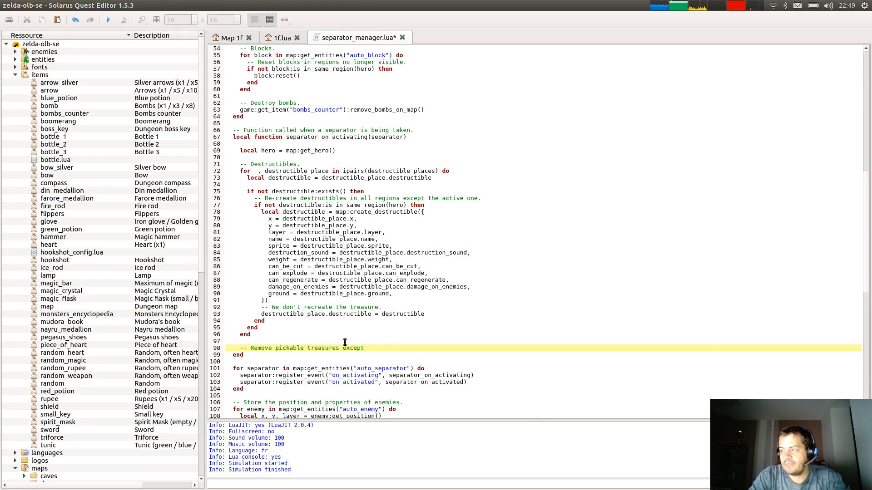
type(" in the old region")
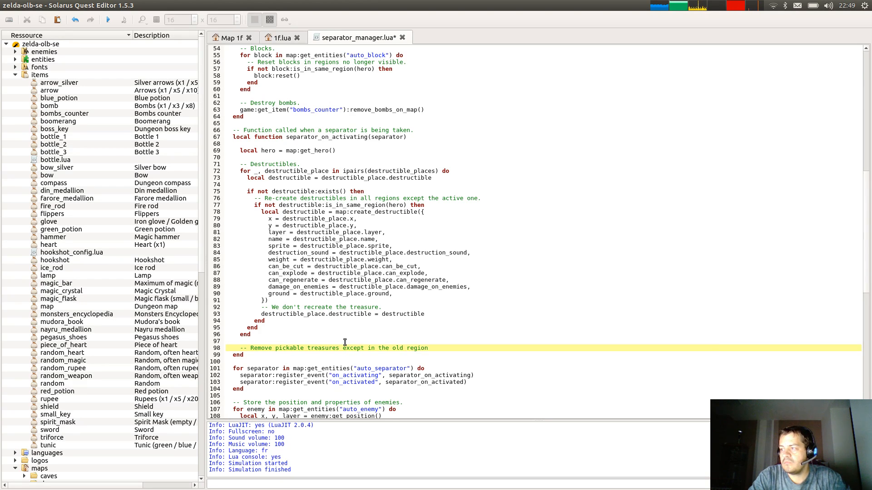
type(".")
key("Return")
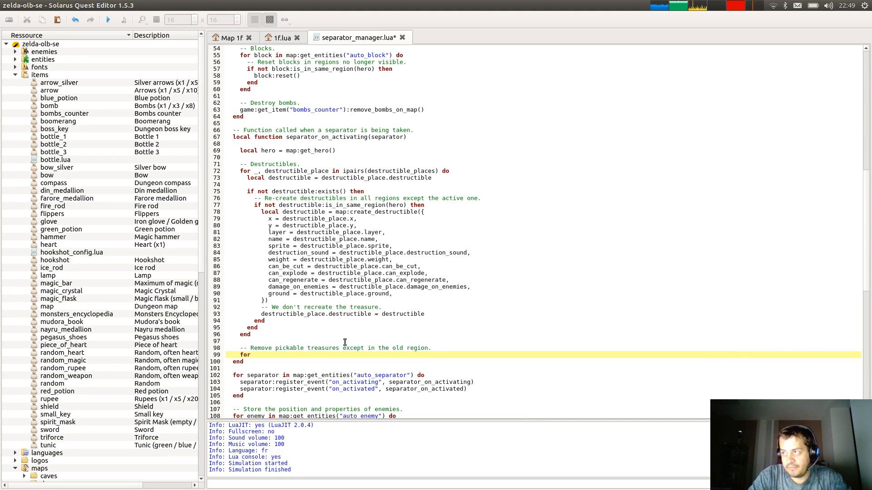
Add an empty for loop over map:get_entities_by_type("pickable") using the variable pickable, closed with end, below the pickable treasures comment.
type("for")
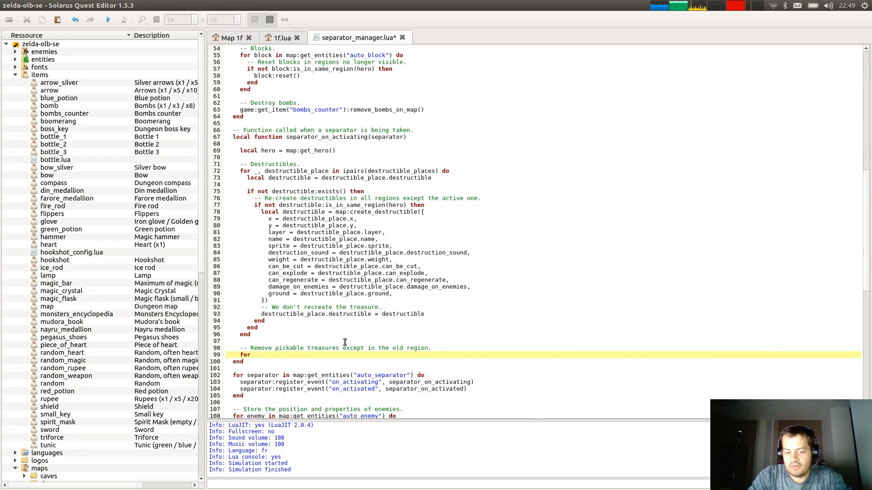
type(" pickable in map")
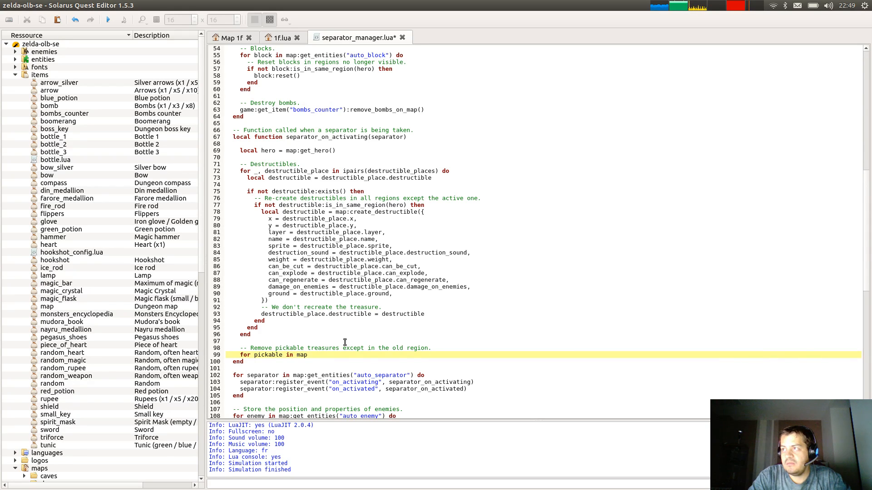
type(":get_entities_of")
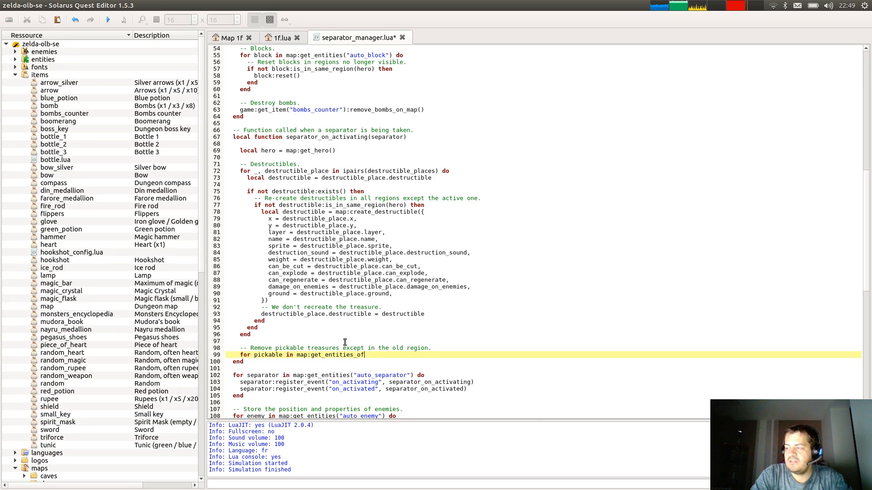
type("_type(\"pickab")
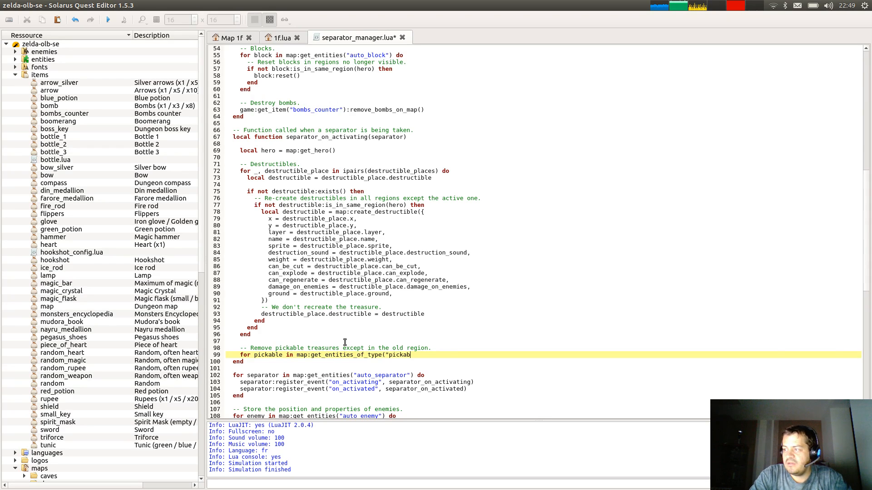
type("le\") do")
key("Return")
key("Return")
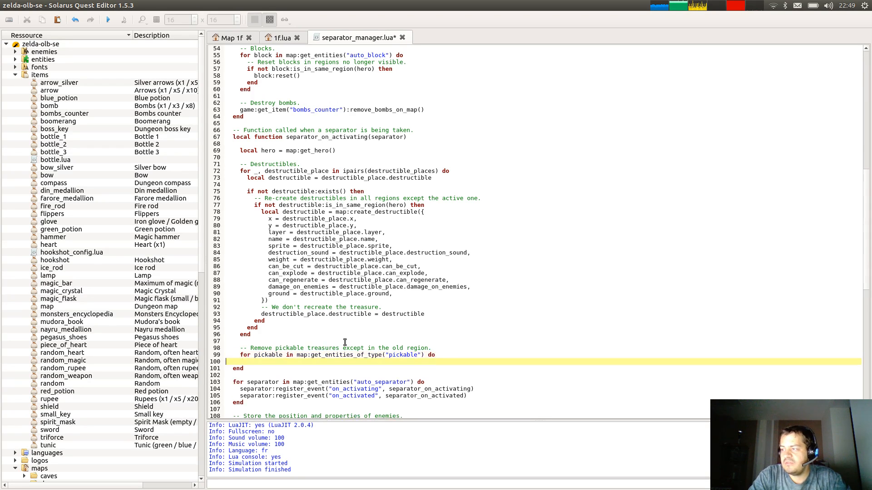
type("end")
key("ctrl+s")
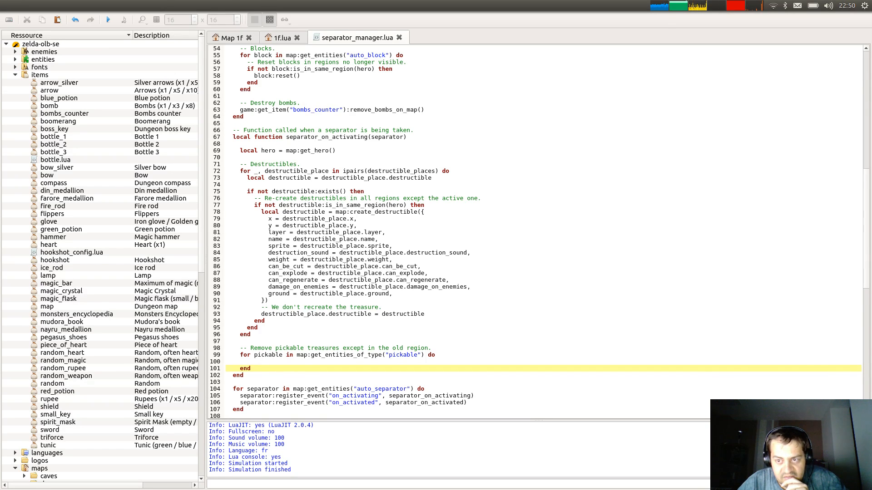
left_click(363, 355)
type("by")
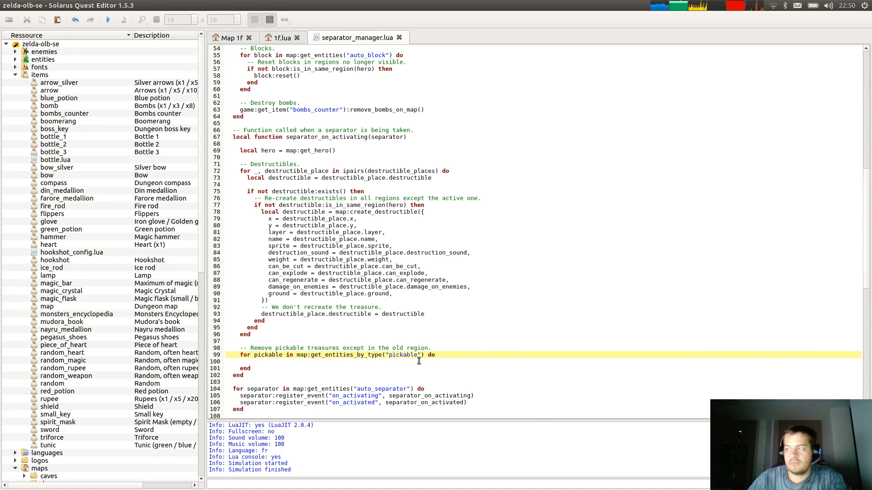
Declare local sprite = pickable:get_sprite() inside the pickable loop.
key("Down")
key("Return")
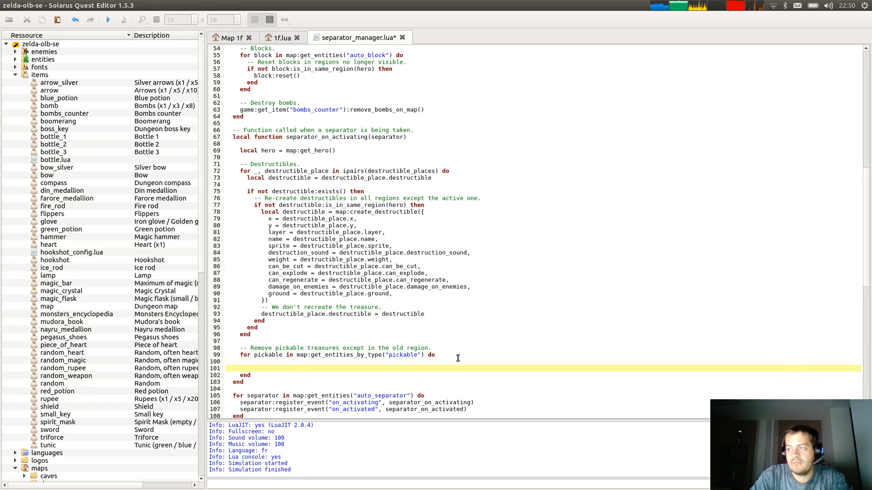
type("local spri")
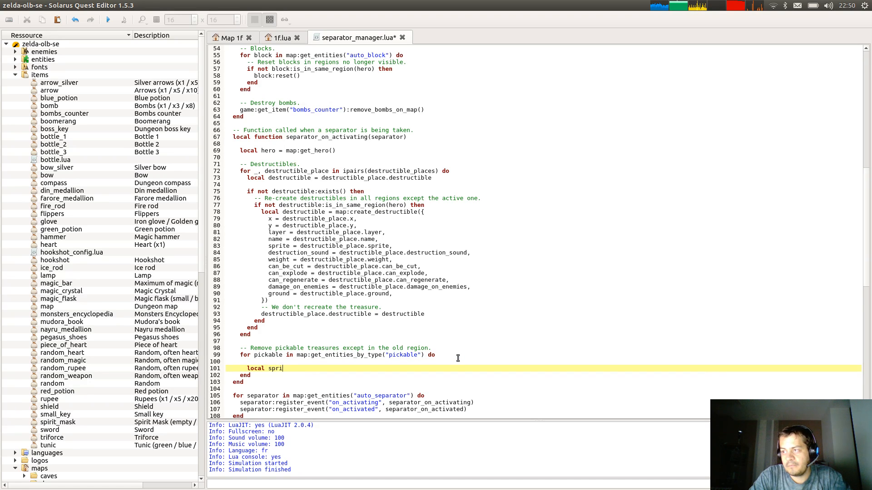
type("te = pickable")
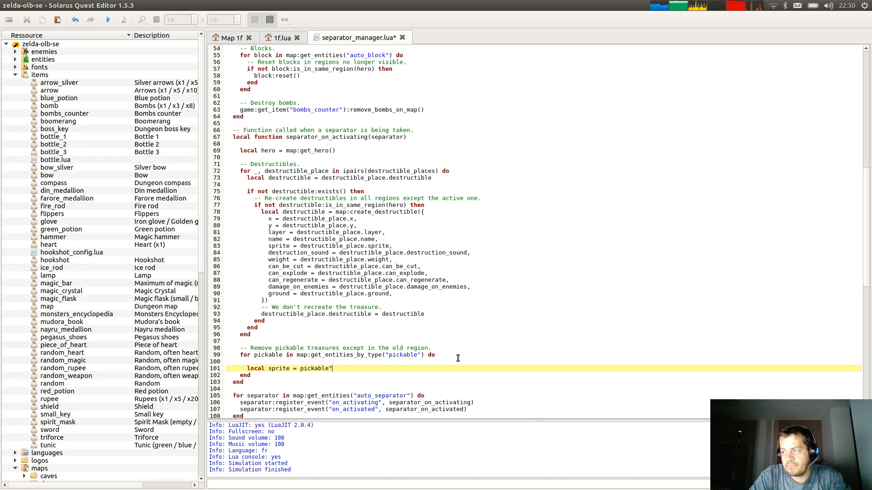
type(":get_sprite(")
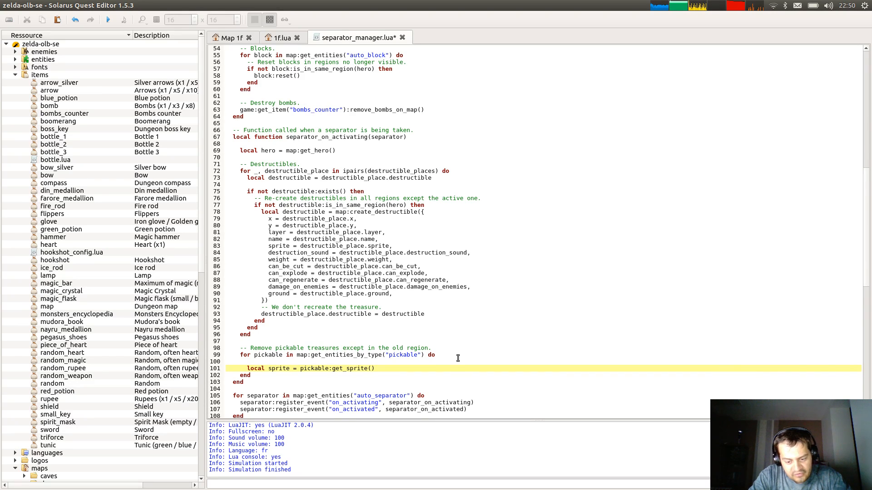
key("Return")
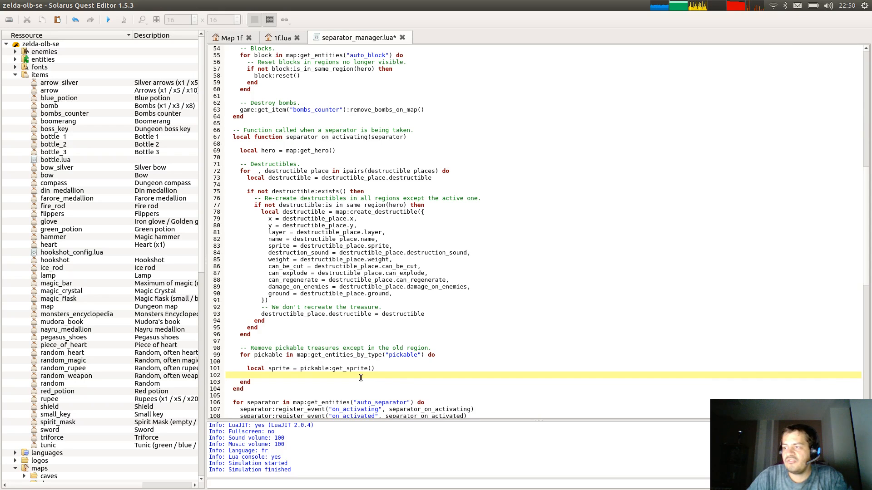
Declare local animation = sprite:get_animation() below the sprite variable in the pickable loop.
left_click(316, 368)
double_click(315, 368)
left_click(333, 396)
left_click(335, 382)
left_click(335, 373)
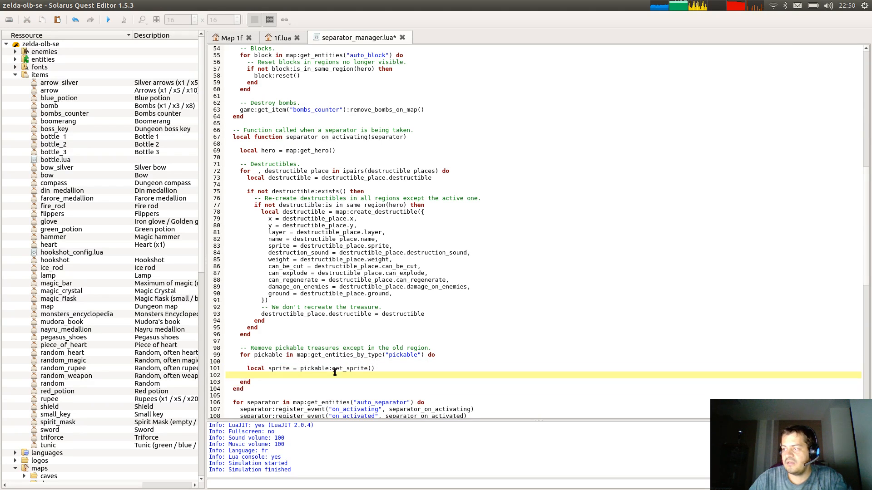
type("local ")
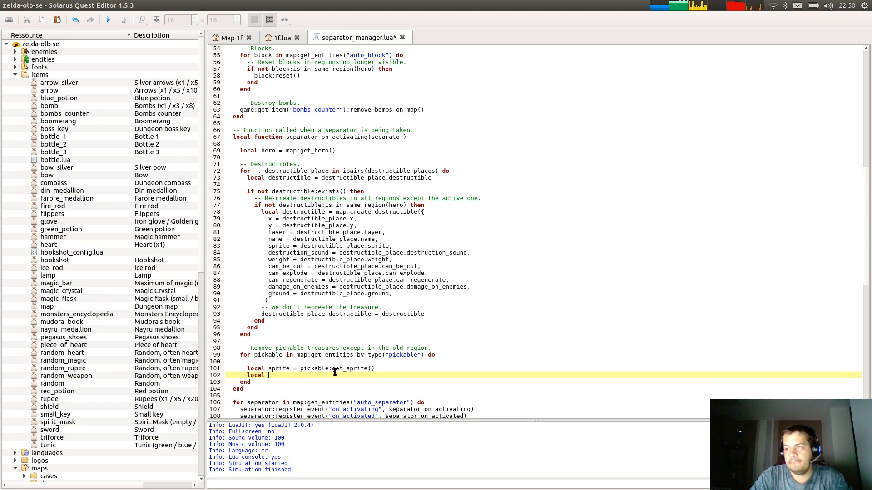
type("animation = sprite:get_animation(")
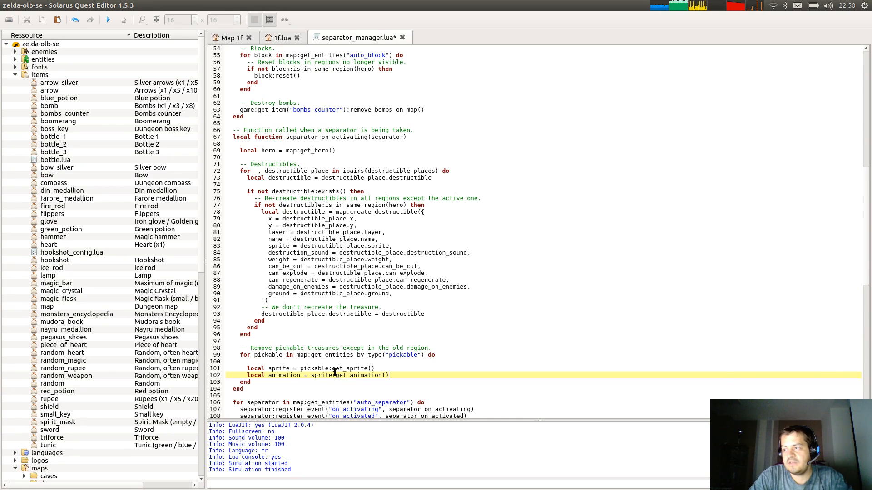
key("Return")
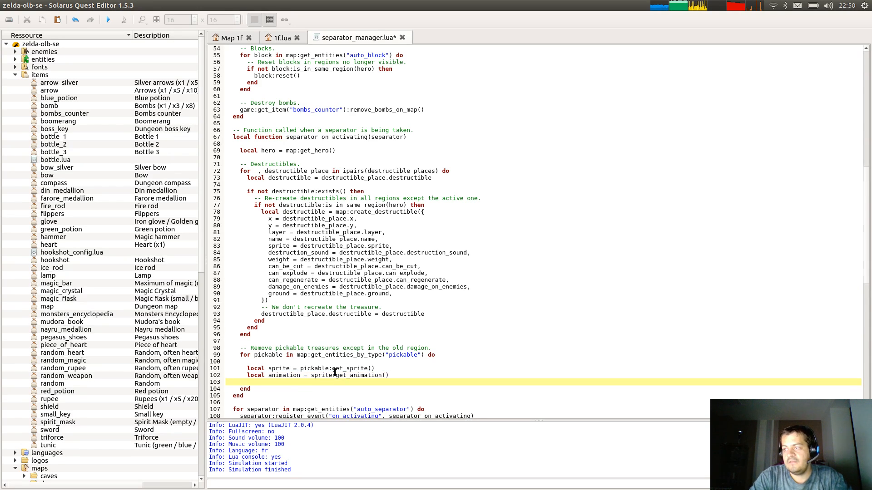
Begin an if condition in the pickable loop with animation == "piece_of_heart" or, continuing on a new line.
type("if animation ==")
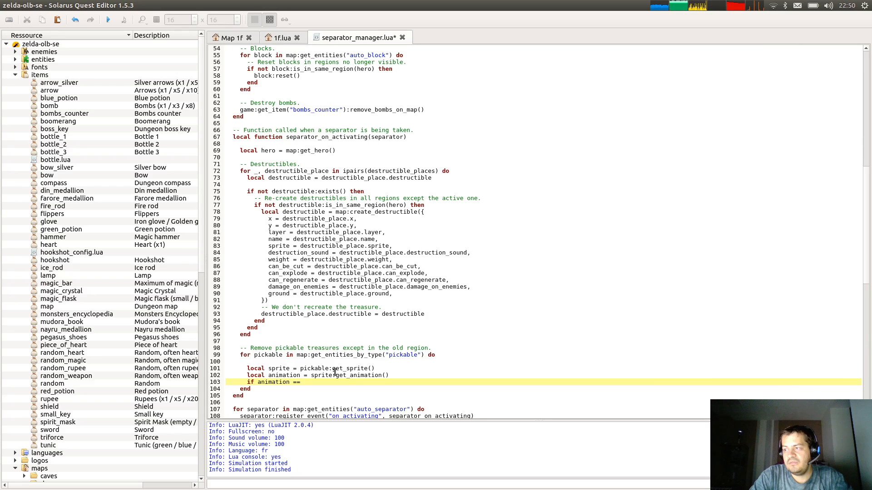
type(" \"piece_")
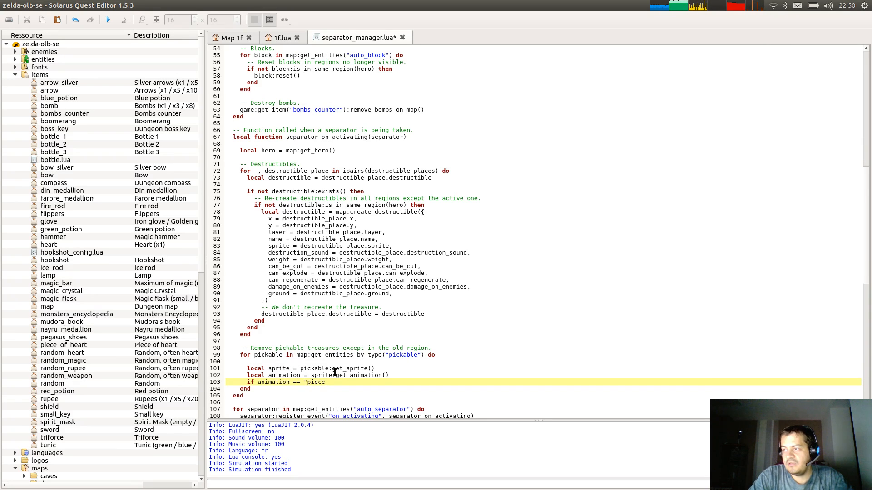
type("of_heart")
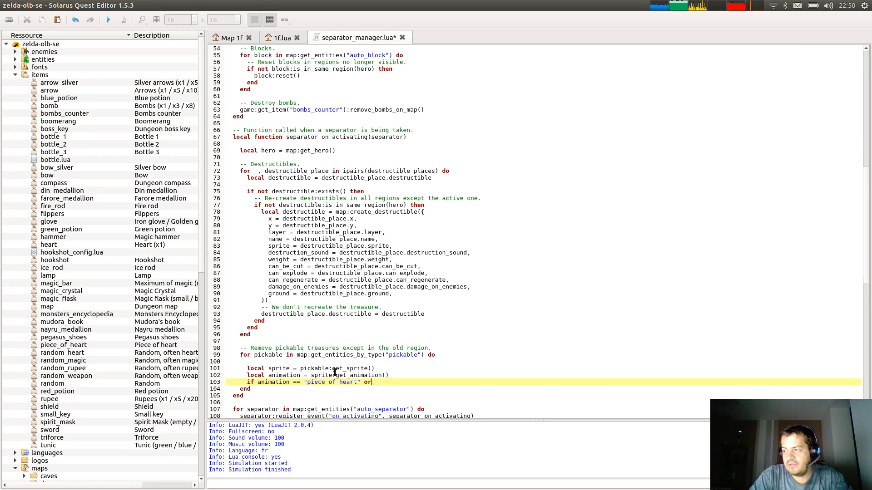
type("\" or")
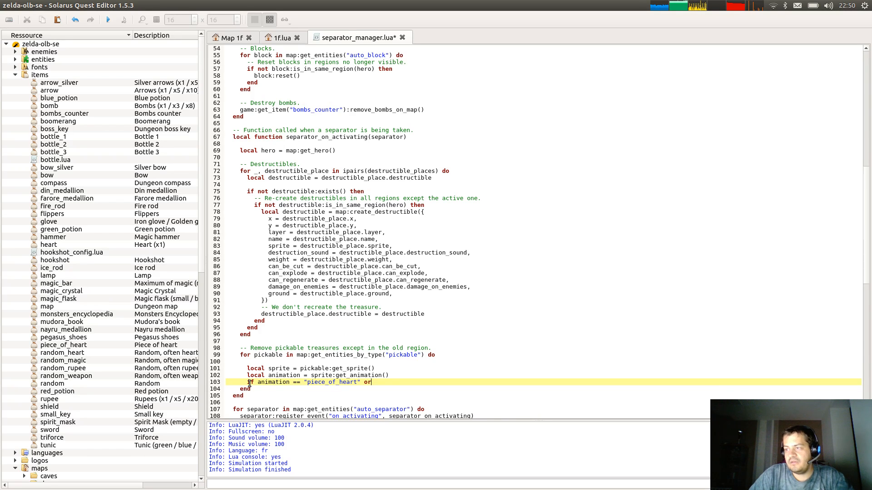
left_click(261, 382, "shift")
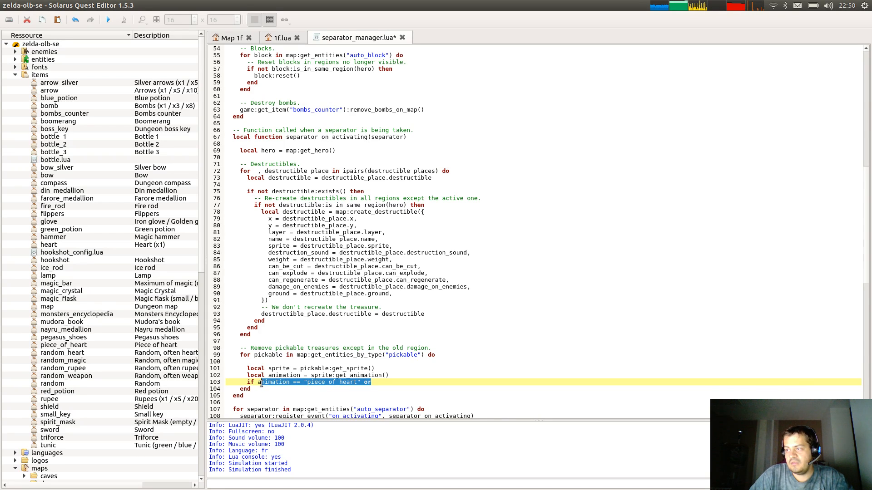
left_click(380, 382)
key("Return")
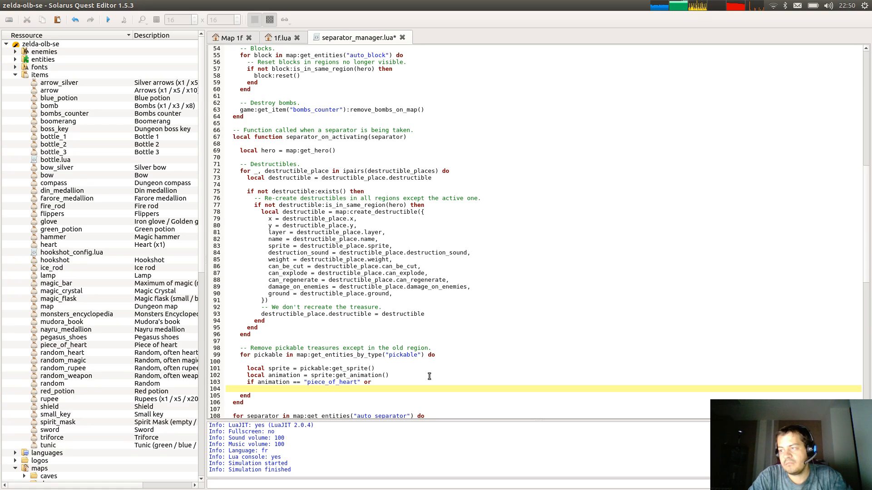
Add animation == "heart_container" or as the second line of the if condition.
type("animation == \"piece_of_heart\" or")
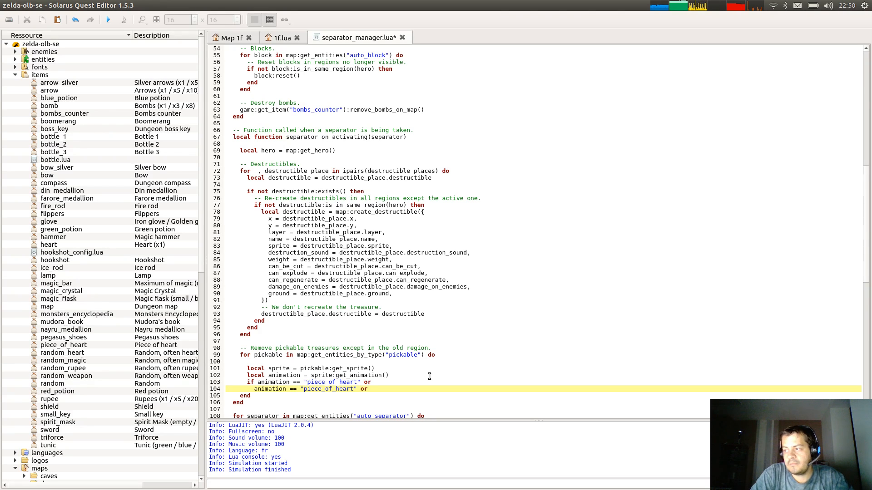
key("ctrl+BackSpace")
key("ctrl+BackSpace")
type("heart_contai")
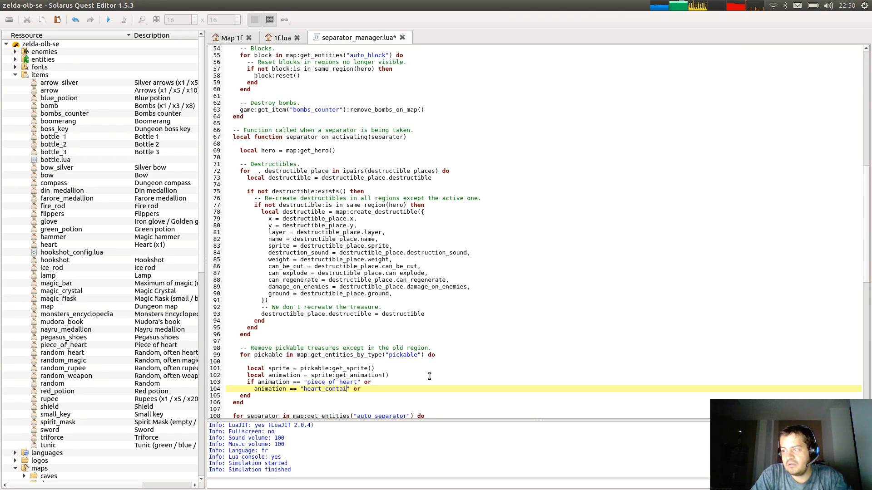
type("ner")
key("End")
key("Down")
key("Down")
key("Up")
key("Up")
type("\\")
type("animation == \"piece_of_heart\" or")
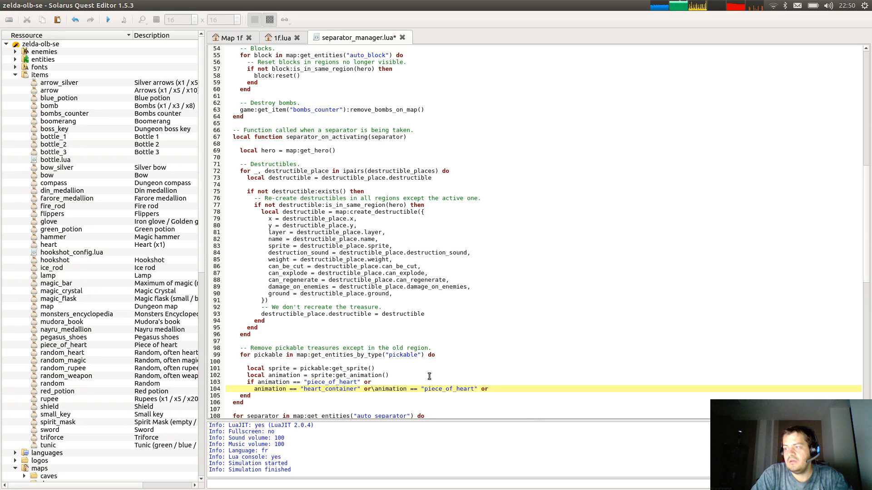
key("ctrl+z")
key("BackSpace")
Add animation == "graal" then as the last line of the if condition.
key("Return")
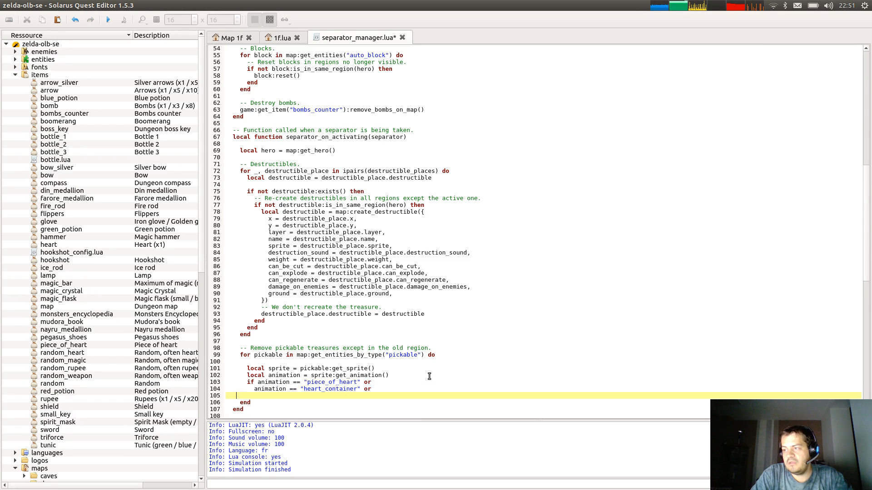
type("animation == \"piece_of_heart\" or")
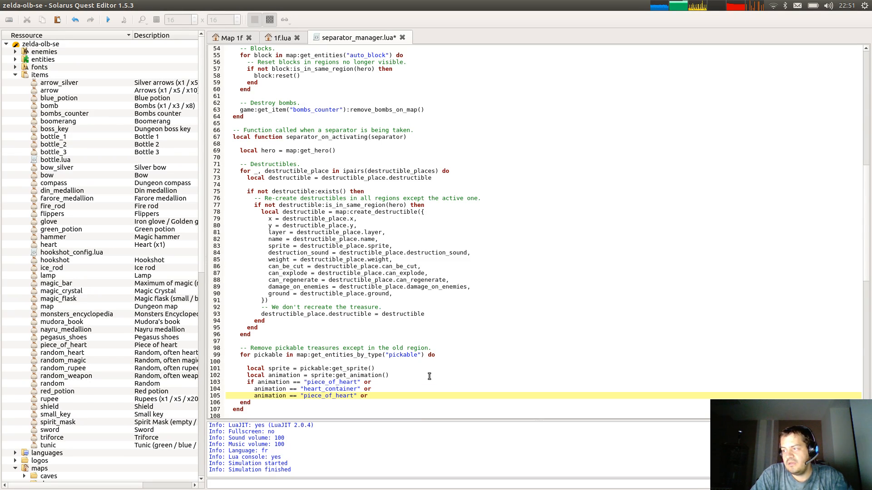
key("ctrl+BackSpace")
type("gral")
type("l")
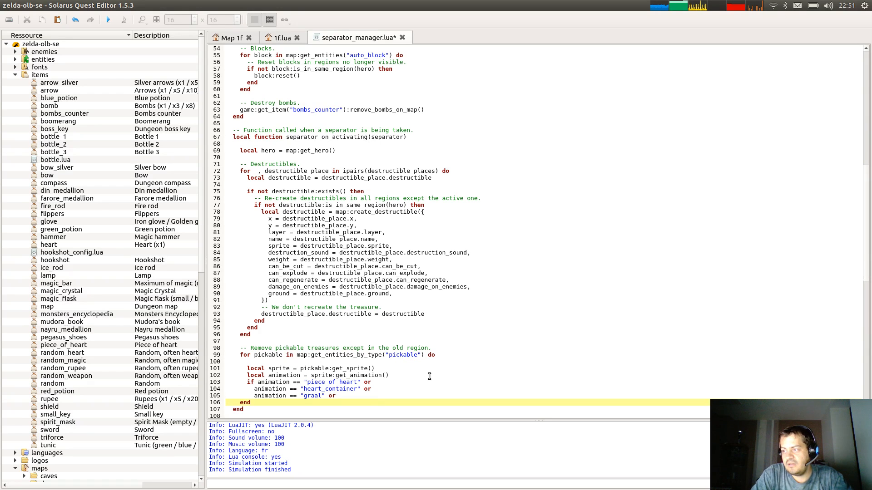
type(" then")
key("Return")
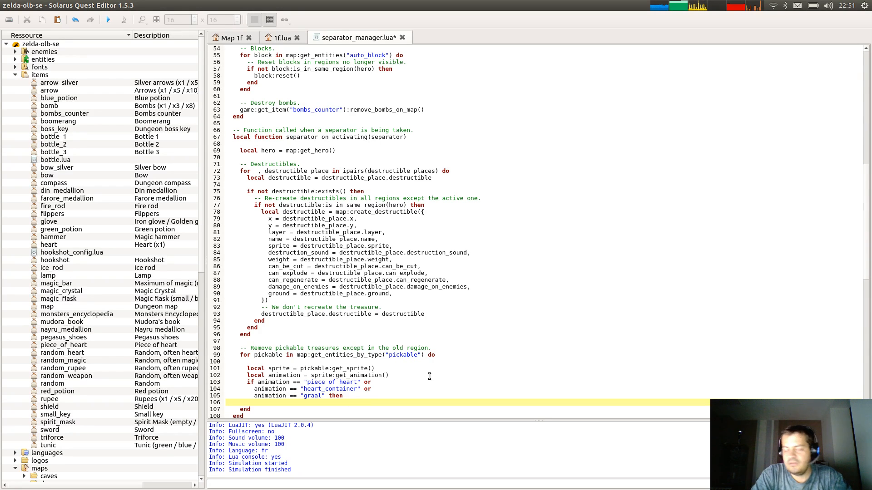
Close the if block with end and call pickable:remove() inside it.
type("end")
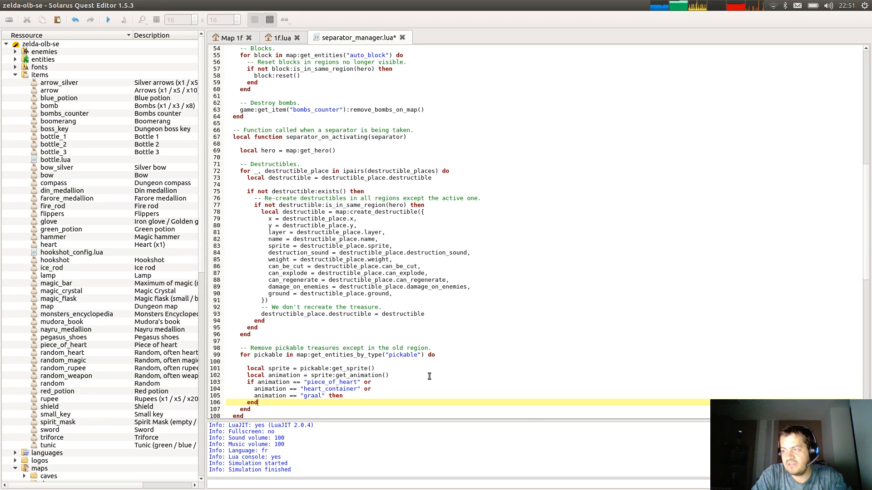
key("Up")
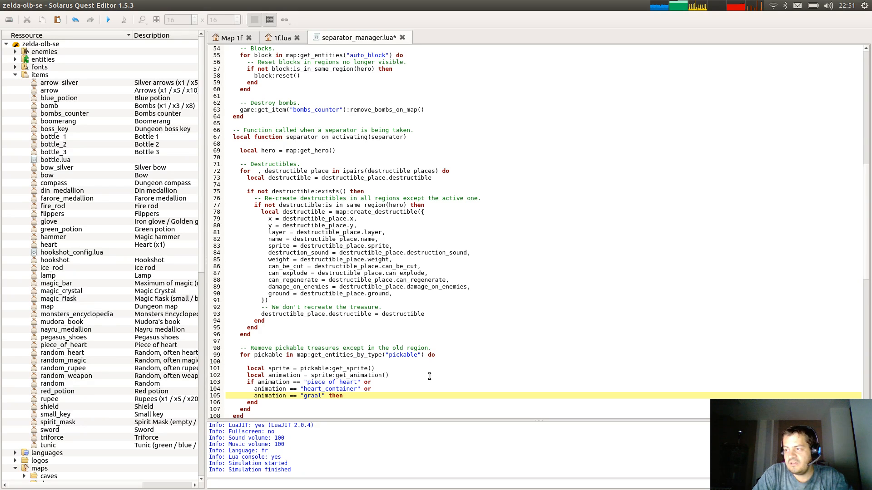
key("End")
key("Return")
type("asdf")
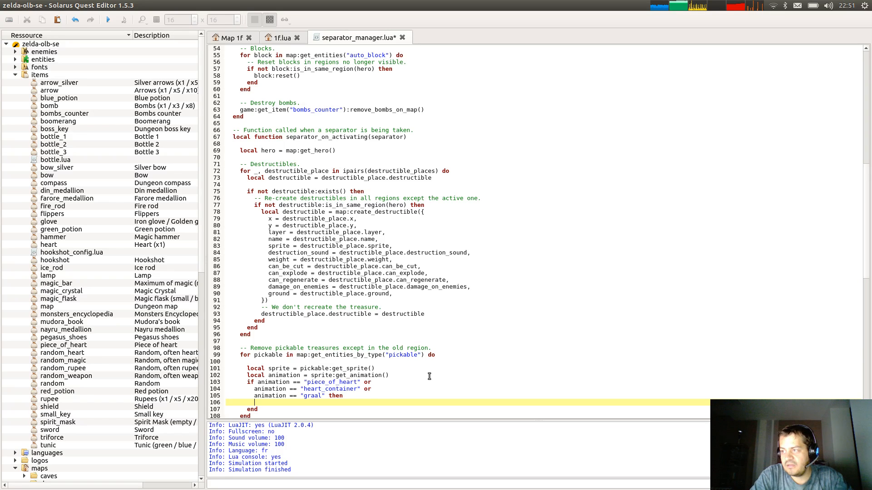
type("pickable:remove")
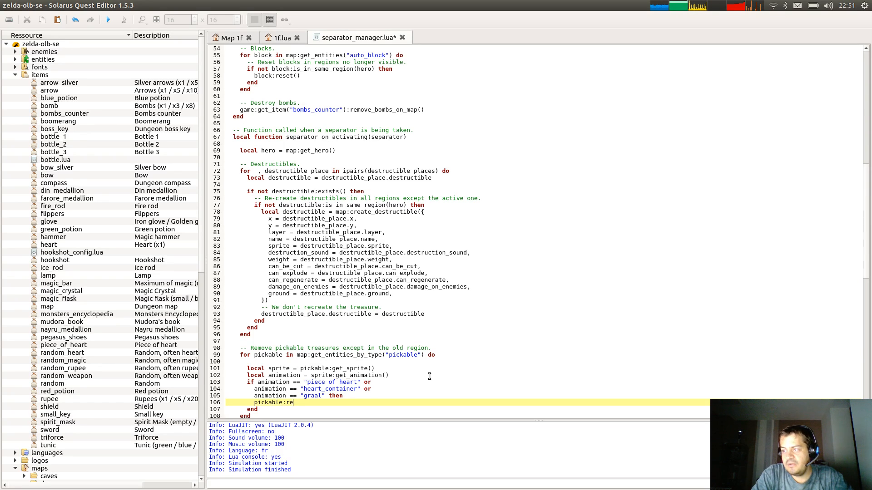
Indent the "heart_container" and "graal" condition lines one more level and save the script.
key("Up")
key("Up")
key("Tab")
key("Down")
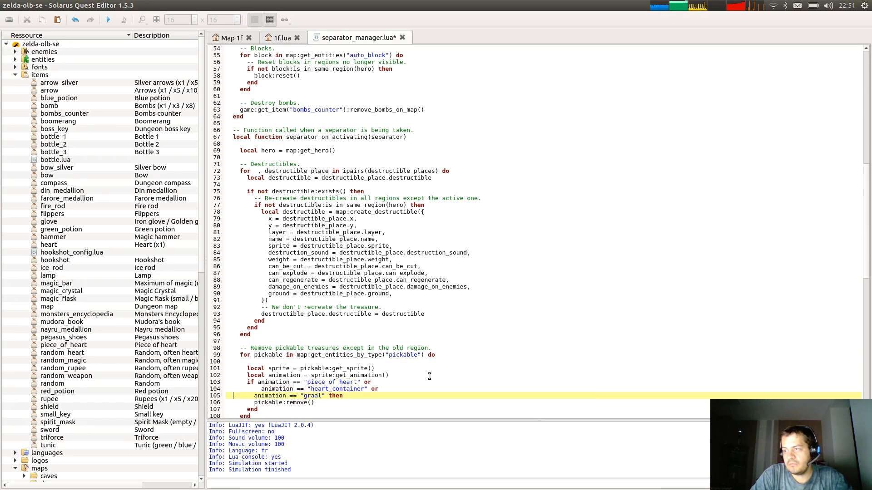
key("Tab")
key("ctrl+s")
scroll(491, 291, "down", 6)
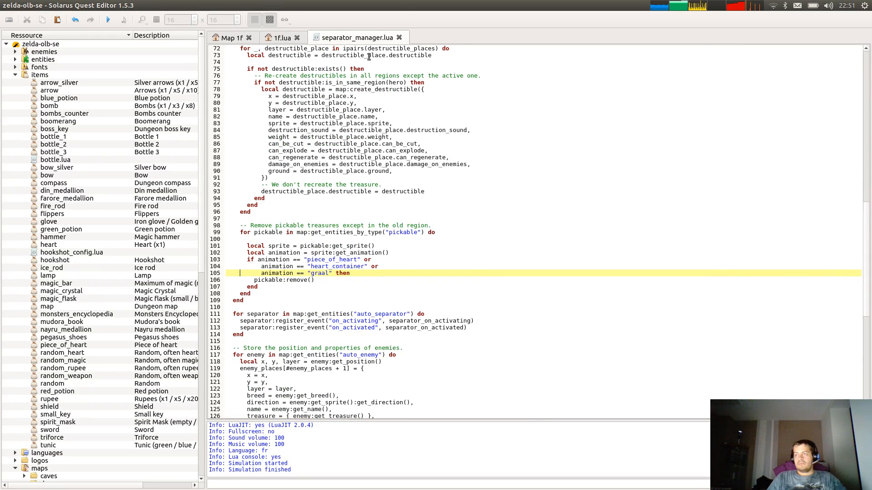
Run the quest from the dungeon map and walk the hero through the starting room's west door and back.
scroll(336, 40, "up", 2)
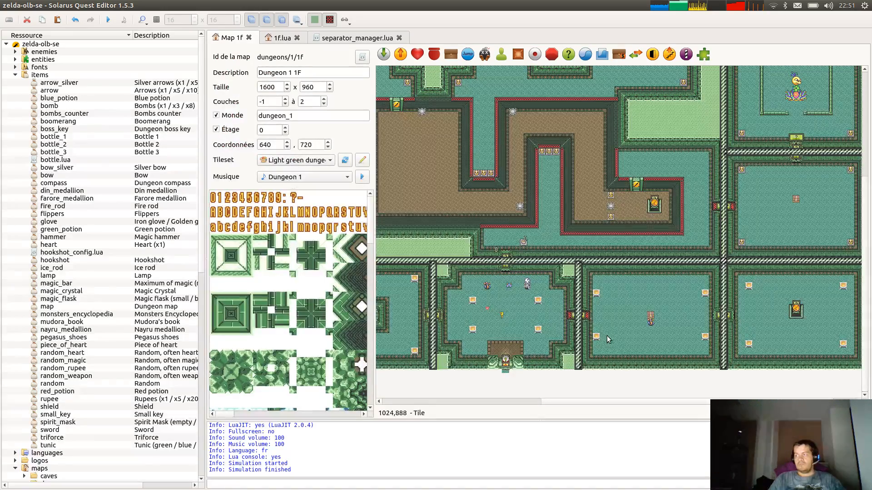
left_click(109, 20)
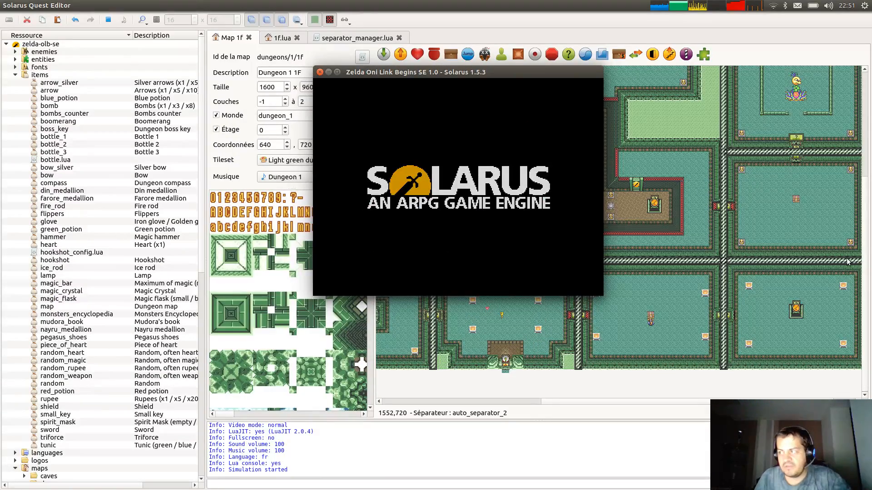
key("Up")
key("Left")
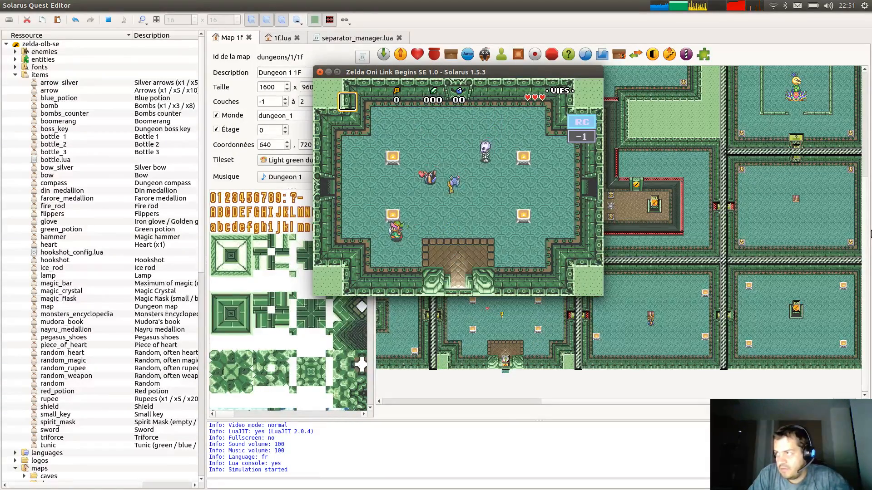
key("Right")
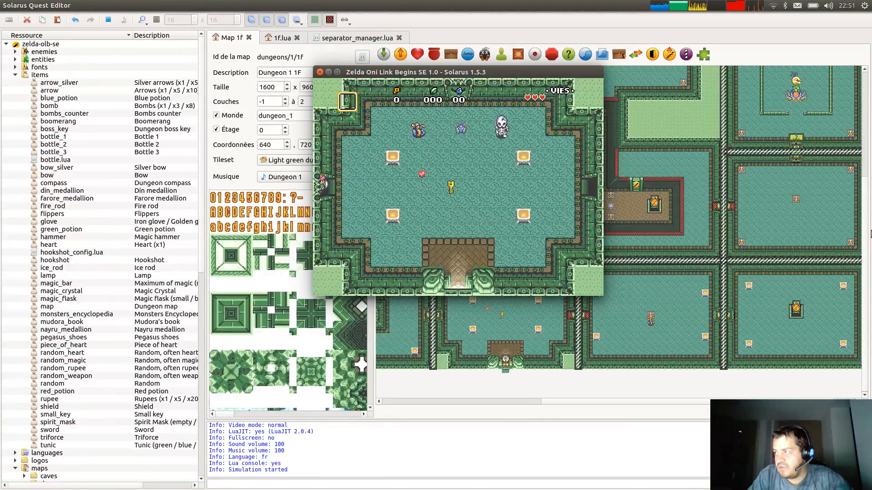
Defeat the starting room's enemies with the sword, collect the dropped small key, and close the test game.
key("Right")
key("Down")
key("Down")
key("Right")
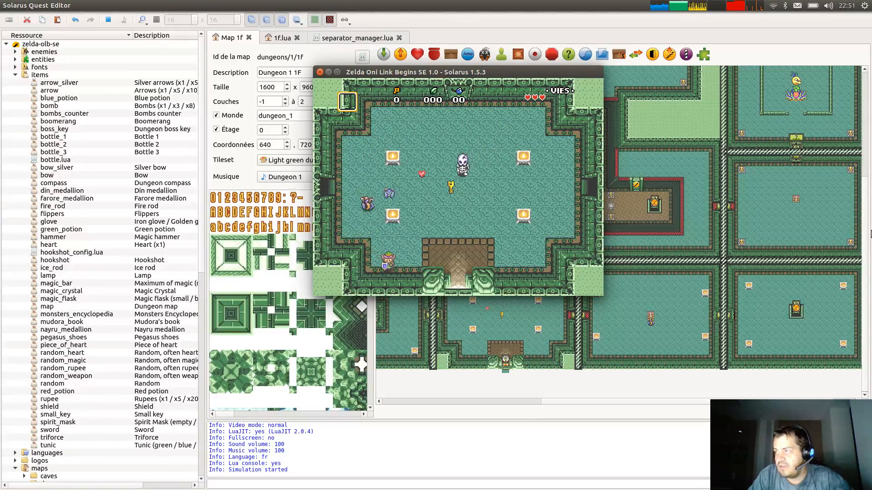
key("c")
key("Right")
key("Up")
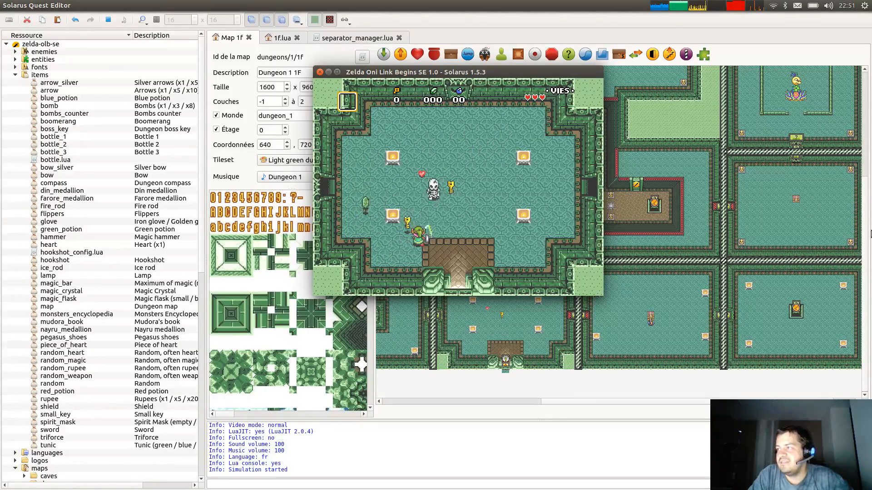
key("c")
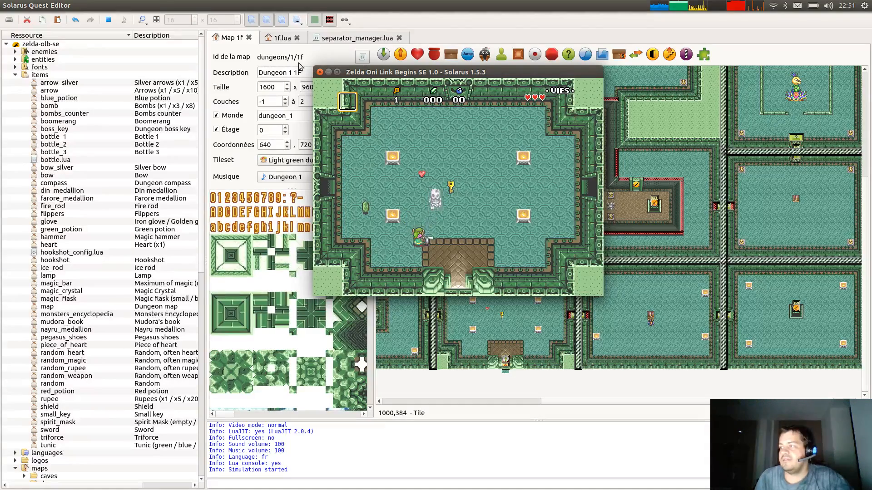
left_click(320, 72)
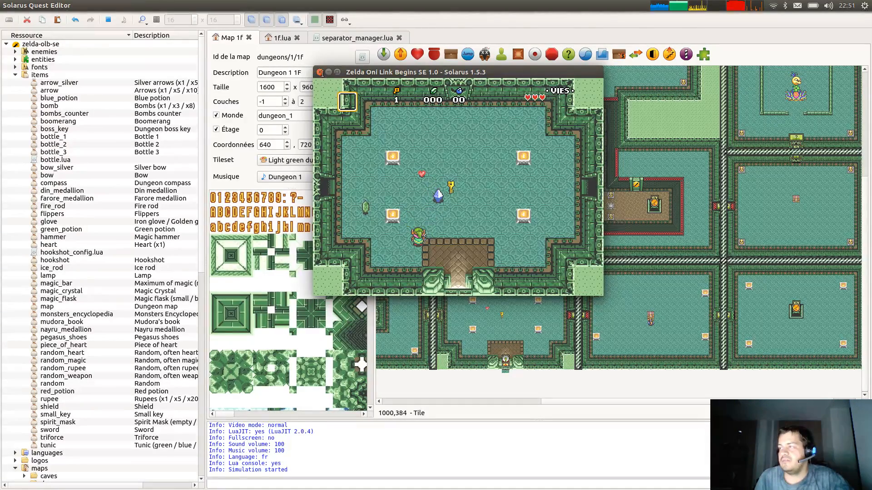
Add print(animation) below the sprite:get_animation() line in separator_manager.lua and save the script.
left_click(334, 40)
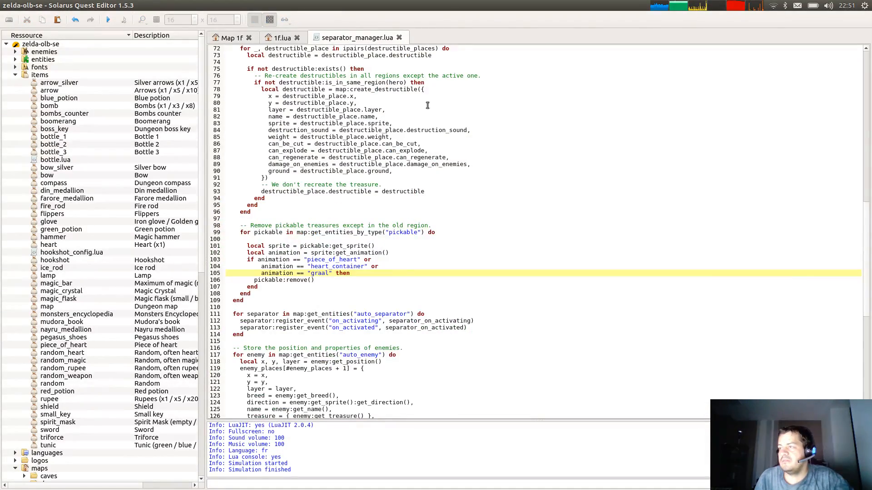
left_click(385, 239)
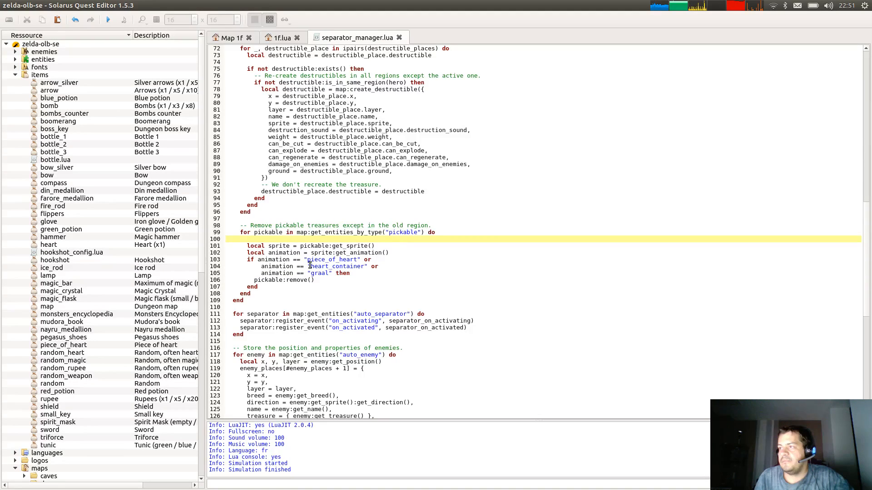
left_click(412, 254)
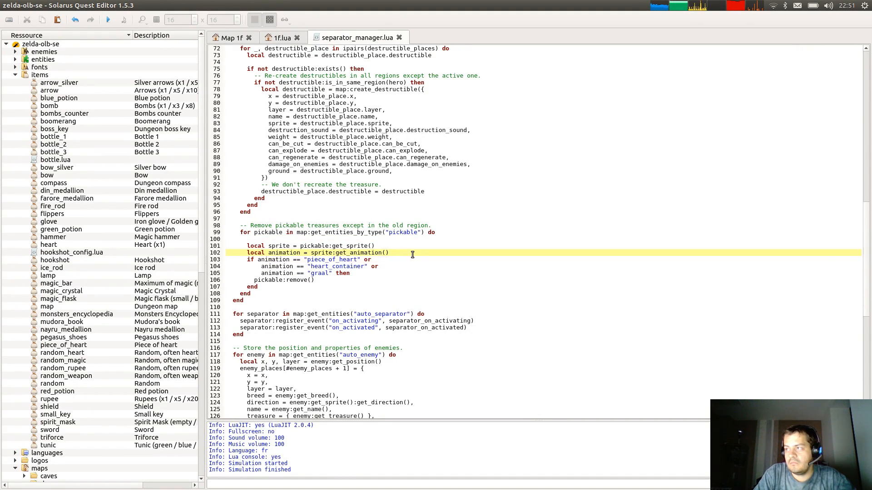
key("Return")
type("p")
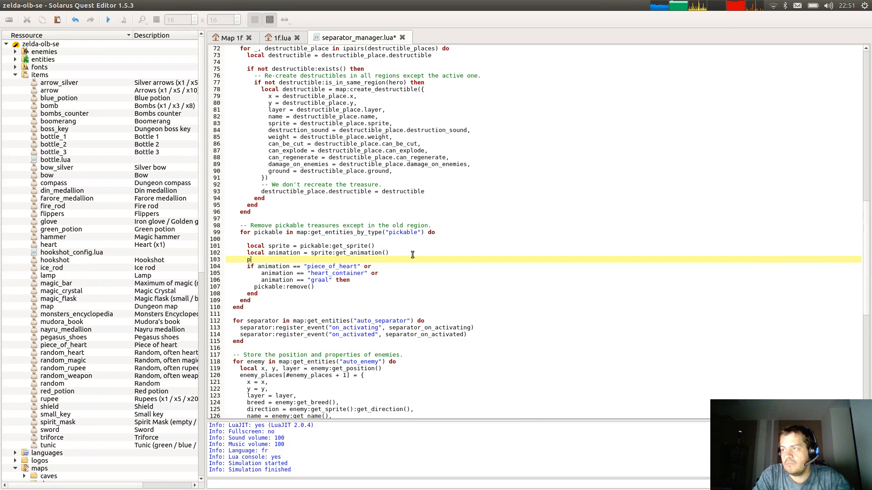
type("rint(animatino")
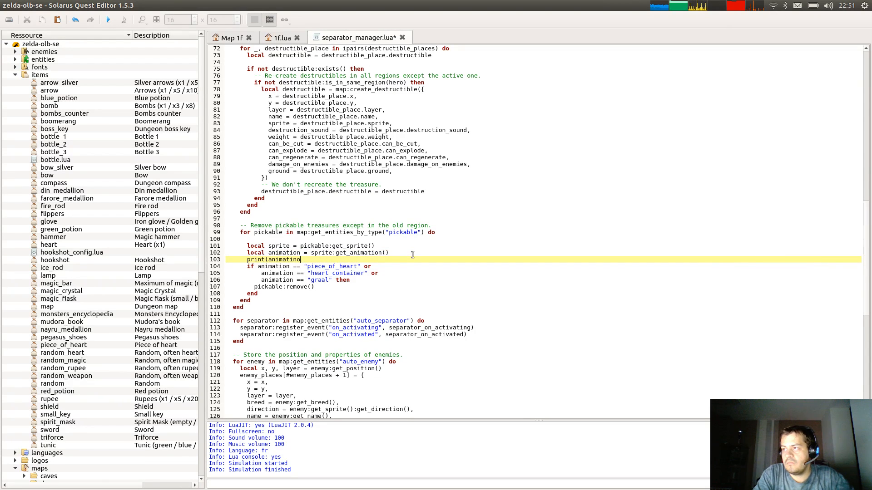
key("ctrl+s")
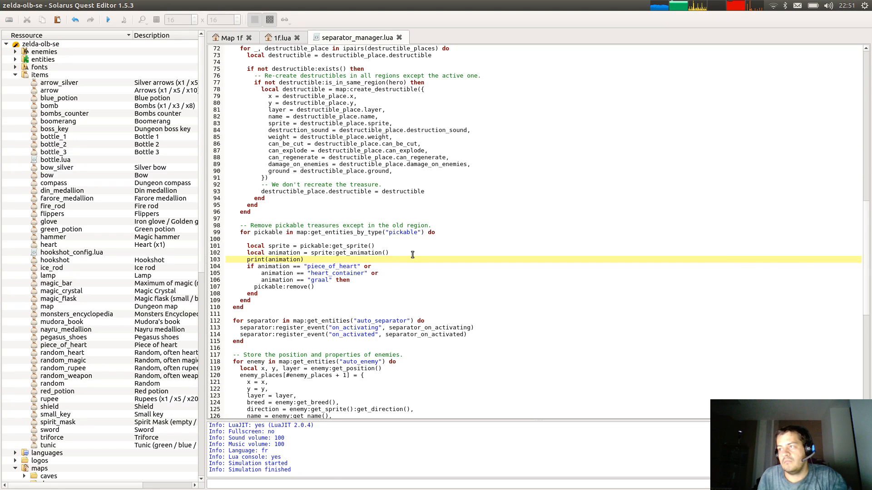
Run the quest, defeat an enemy in the starting room, and cross the west separator and back to log pickable animations.
key("F5")
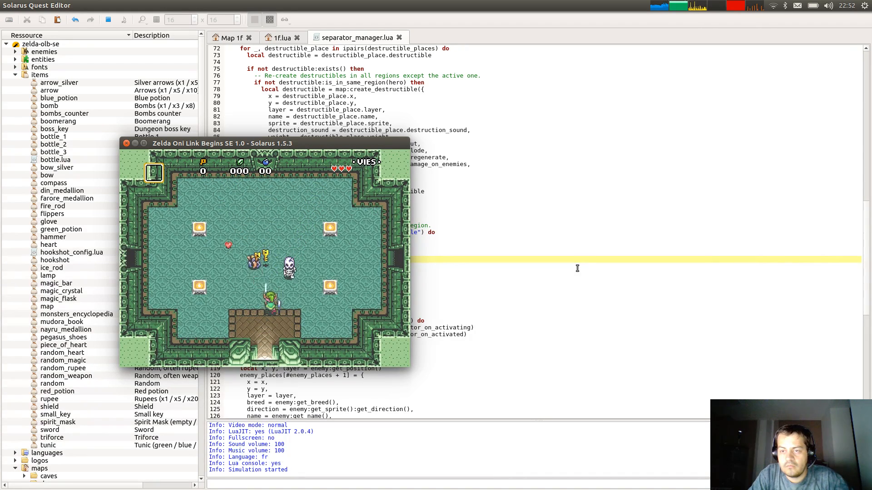
key("Left")
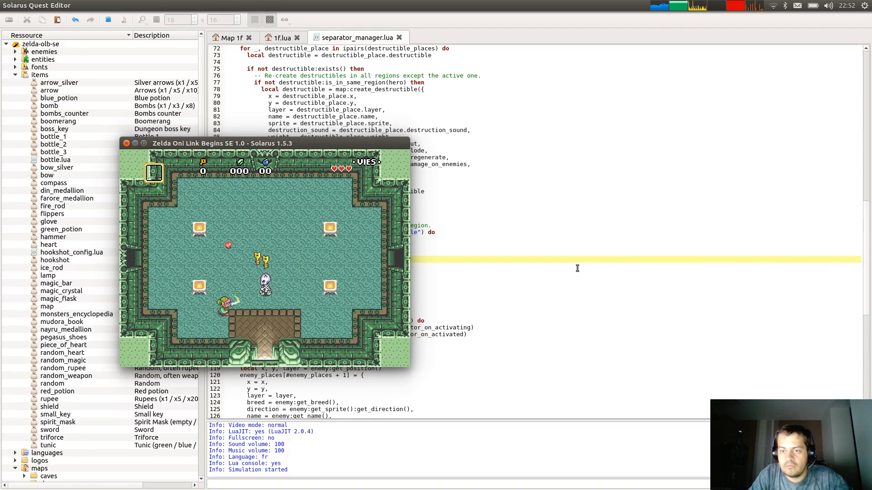
key("Left")
key("Up")
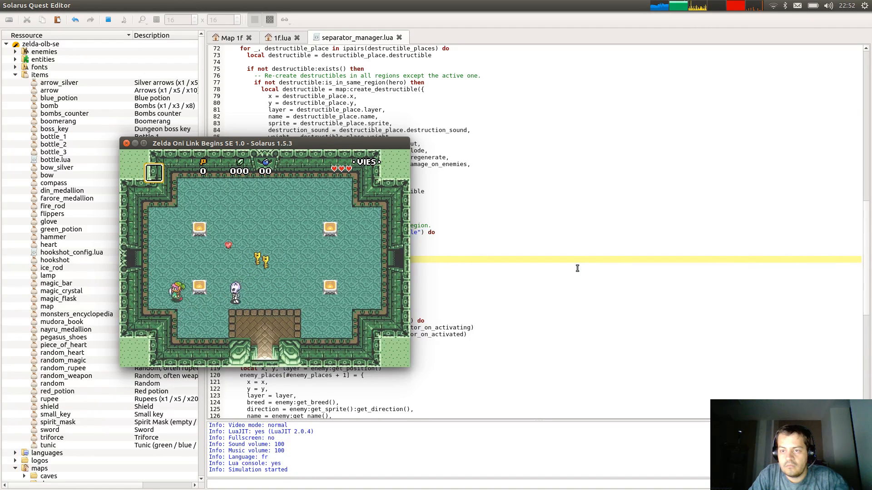
key("Left")
key("Right")
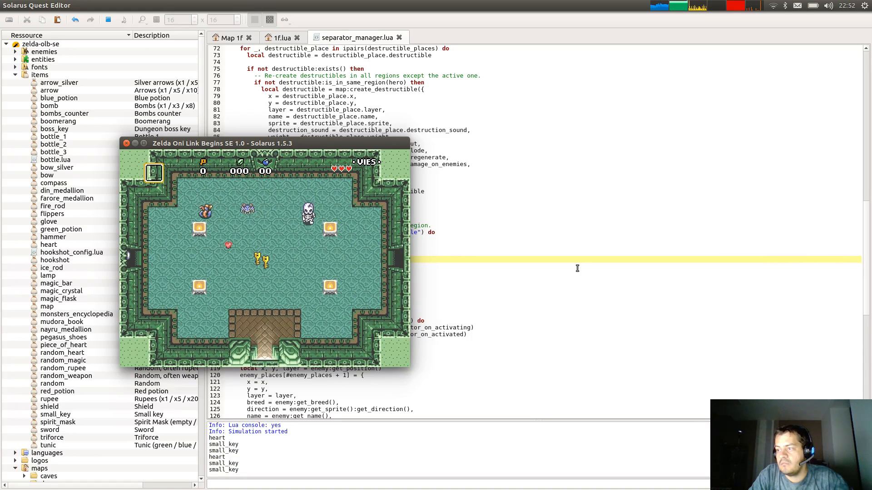
Defeat two more enemies near the west door, cross the separator again in both directions, and quit the game.
key("Right")
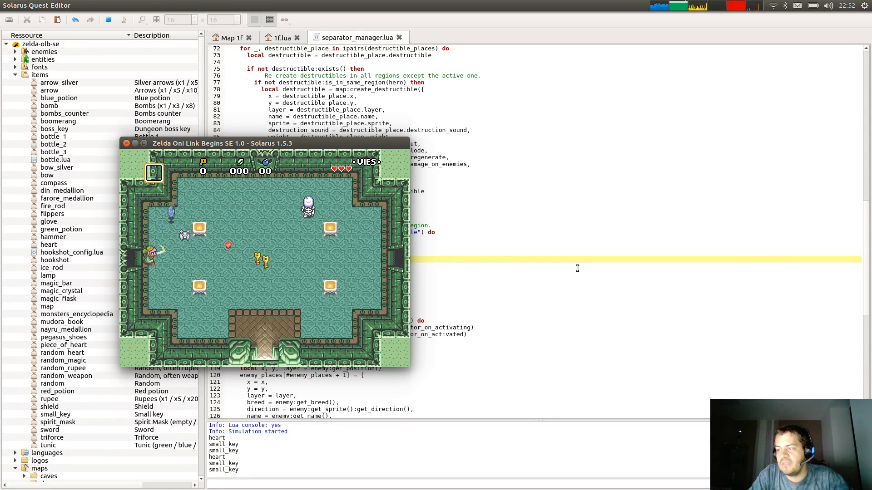
key("Down")
key("Right")
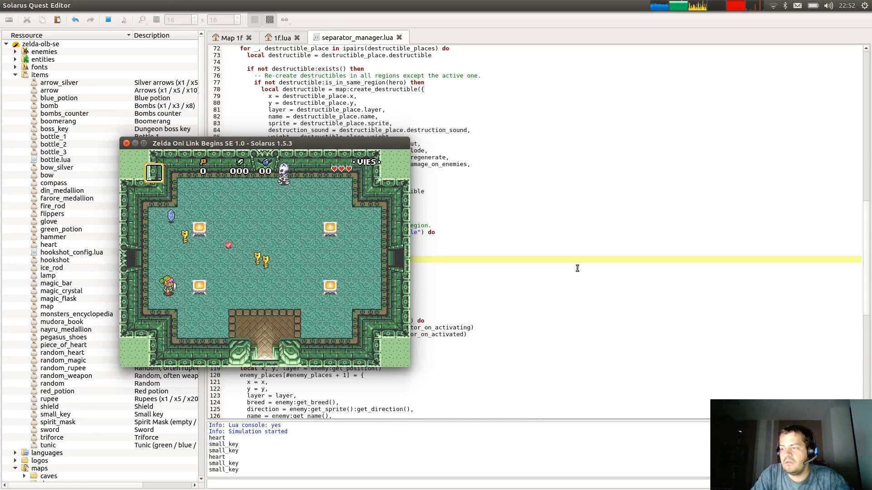
key("Up")
key("Left")
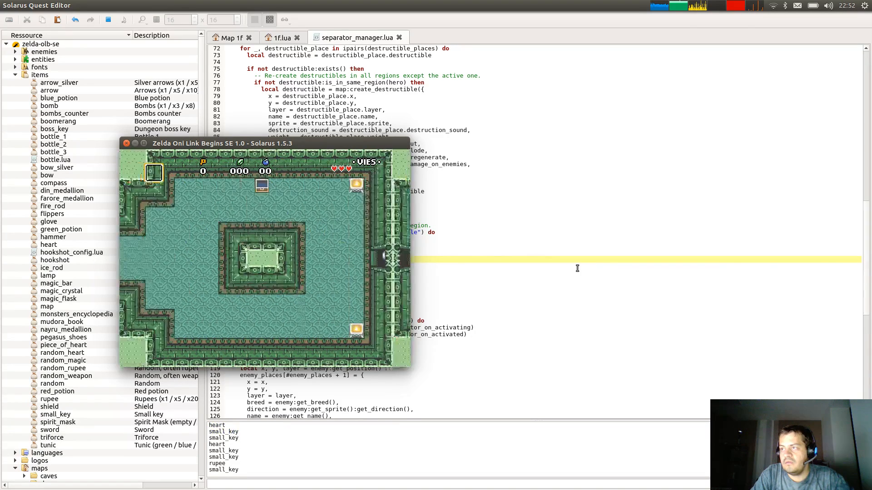
key("Right")
key("Escape")
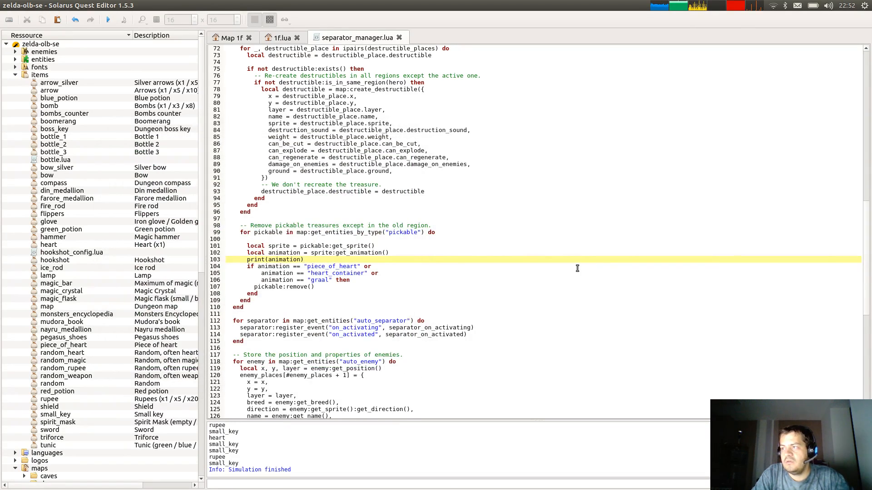
Set the comparison operator to ~= for "piece_of_heart", "heart_container" and "graal" in the if condition.
double_click(295, 267)
type("!=")
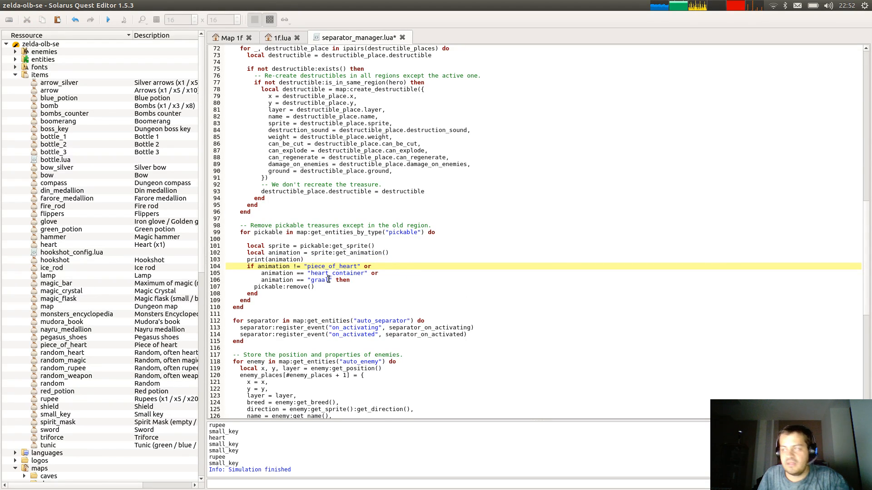
key("BackSpace")
type("~")
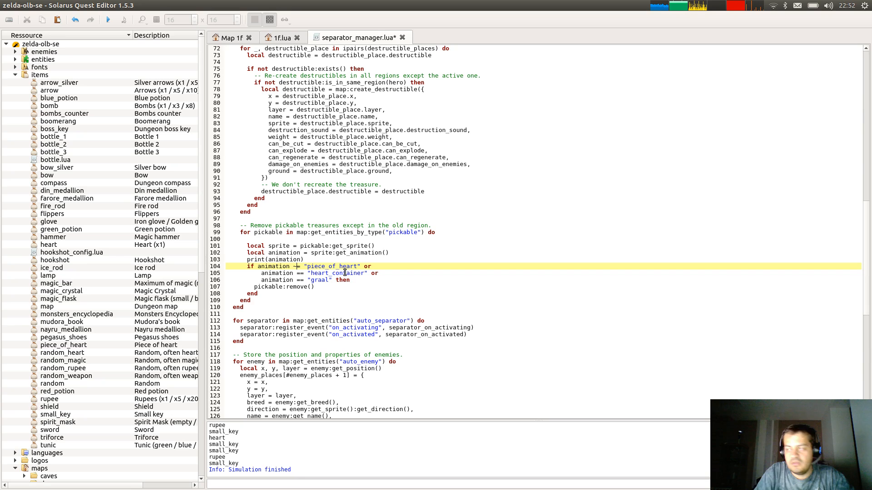
left_click(298, 273)
key("BackSpace")
type("~")
left_click(300, 280)
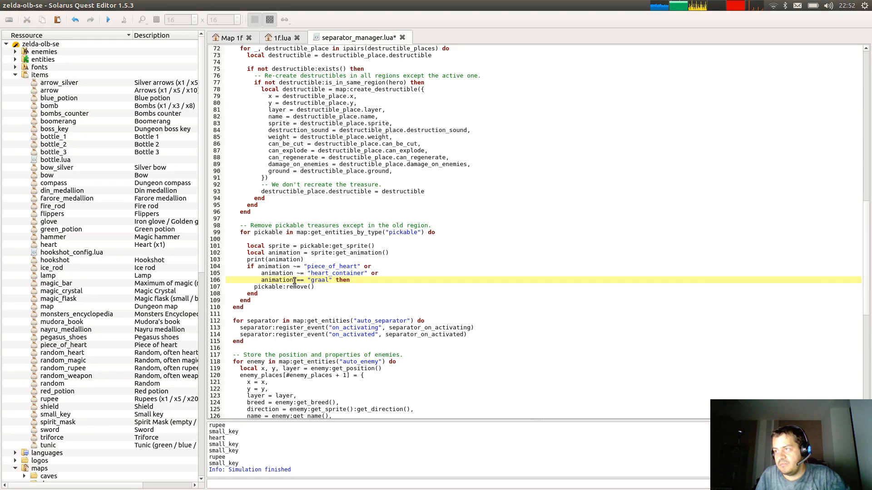
key("BackSpace")
type("~")
Join the three animation conditions with and instead of or, and save the script.
double_click(367, 267)
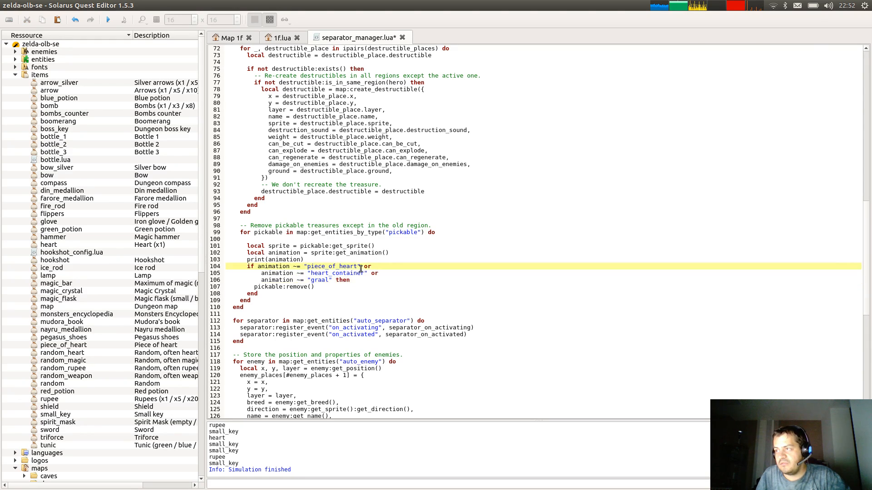
type("and")
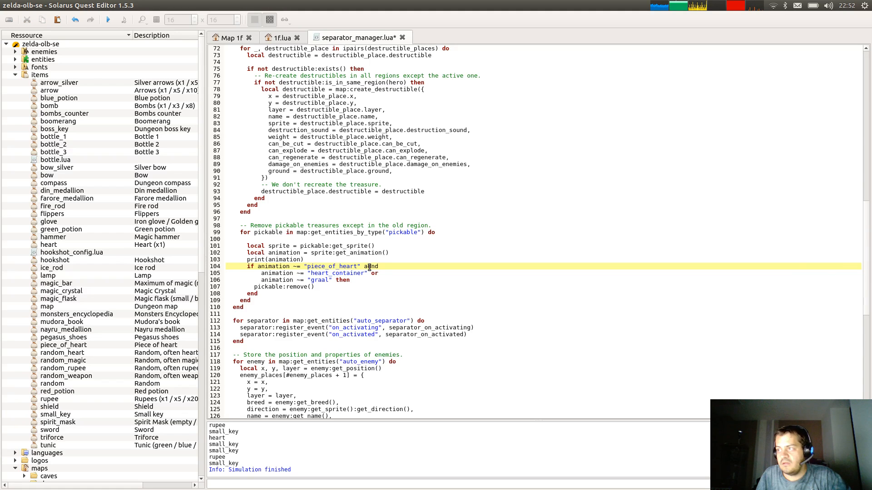
double_click(370, 266)
type("a")
double_click(369, 267)
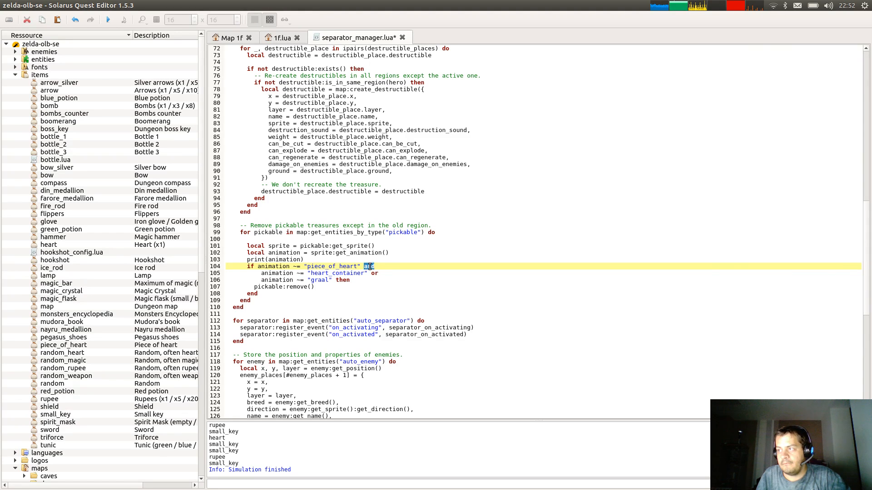
left_click(373, 273)
type("and")
key("ctrl+s")
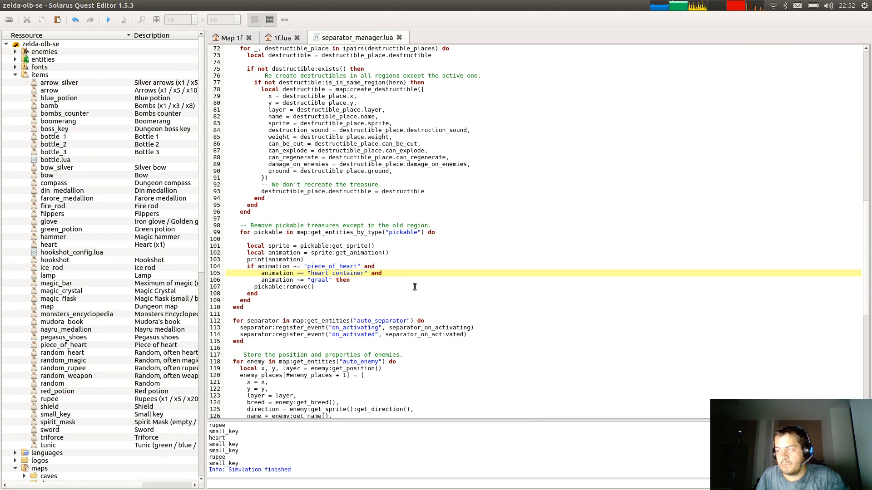
Run the quest and cross the west separator and back to check that the heart and small key are removed.
key("F5")
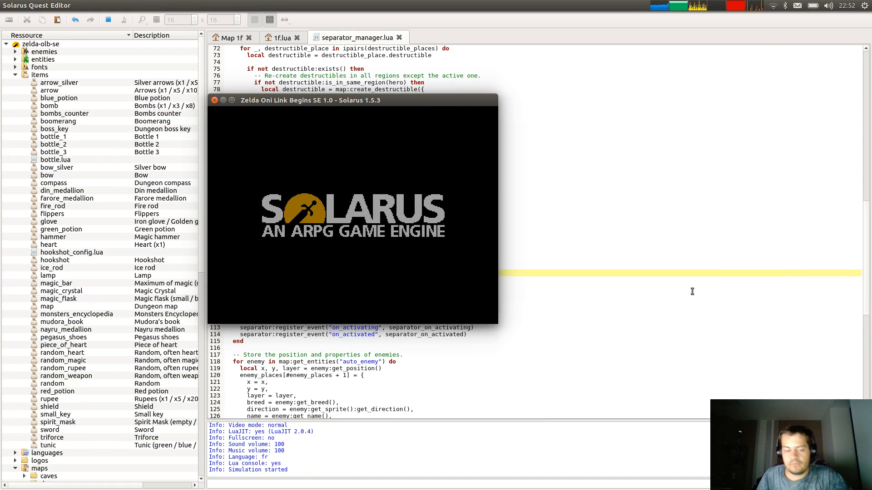
key("Up")
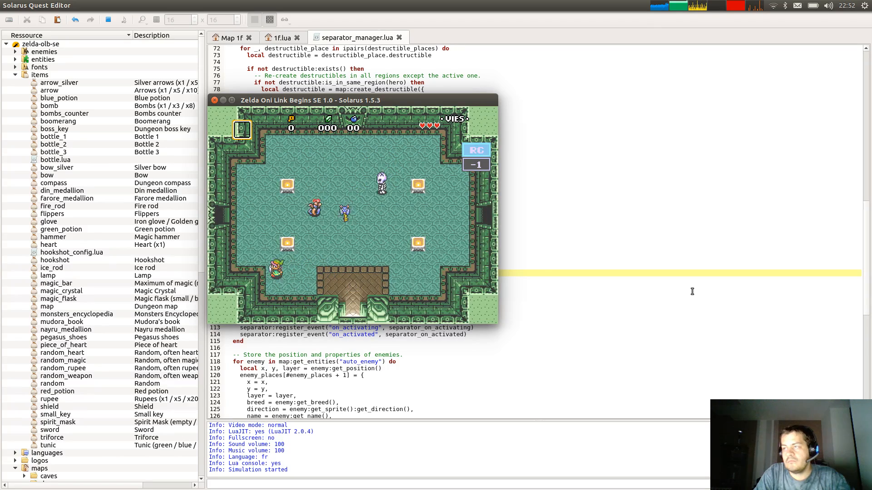
key("Left")
key("Right")
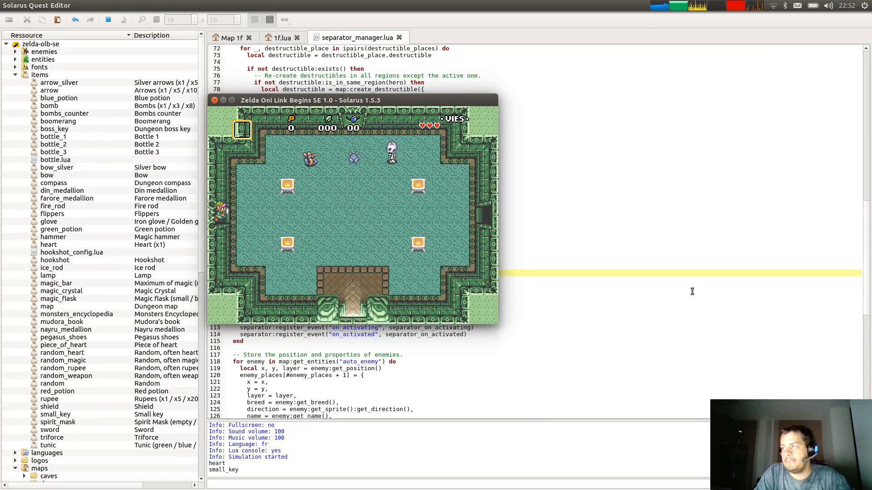
Defeat the respawned enemies in the starting room with the sword to test their treasure drops.
key("Down")
key("Right")
key("Right")
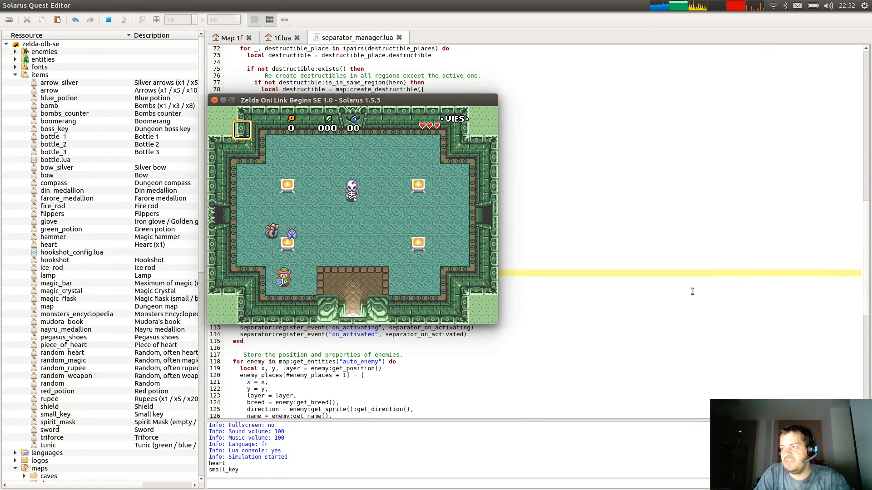
key("c")
key("c")
key("Right")
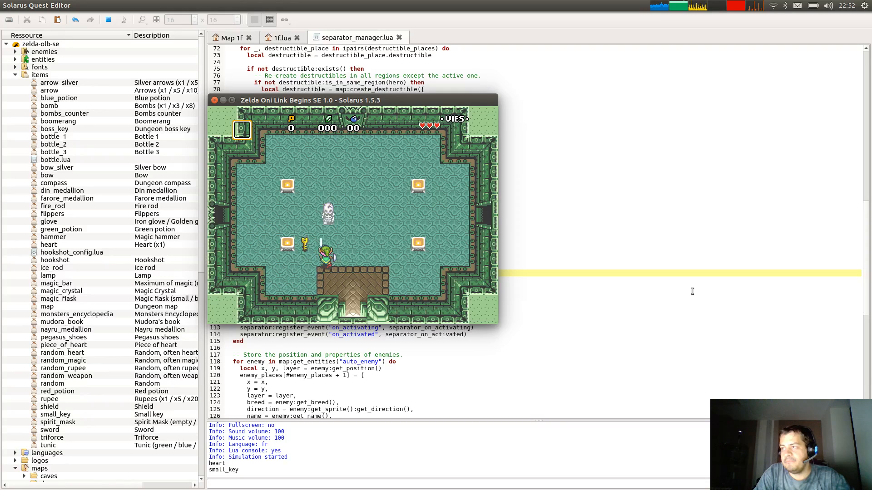
key("Up")
key("c")
key("c")
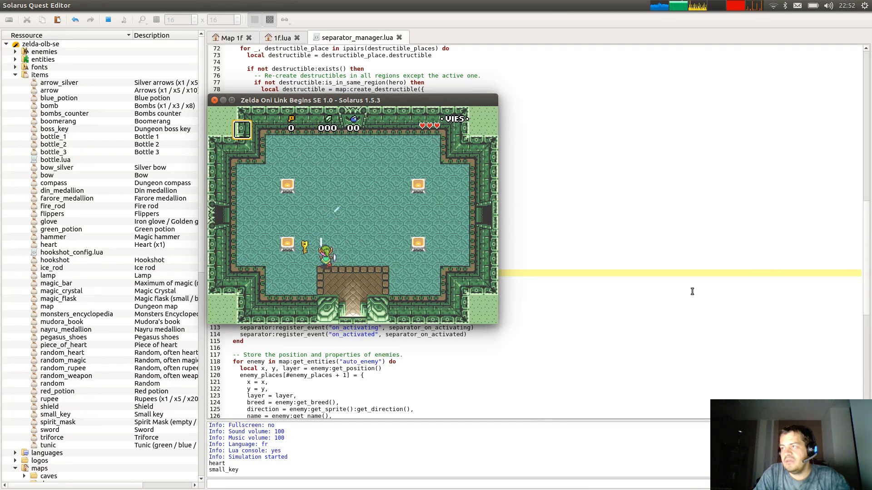
Cross the east separator and back to check that dropped treasures disappear and enemies reappear, and end the test run.
key("Right")
key("Down")
key("Up")
key("Right")
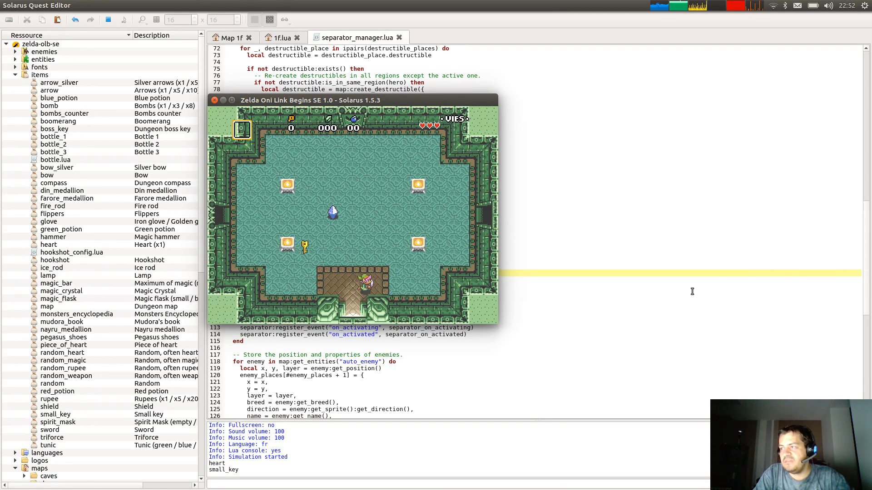
key("Right")
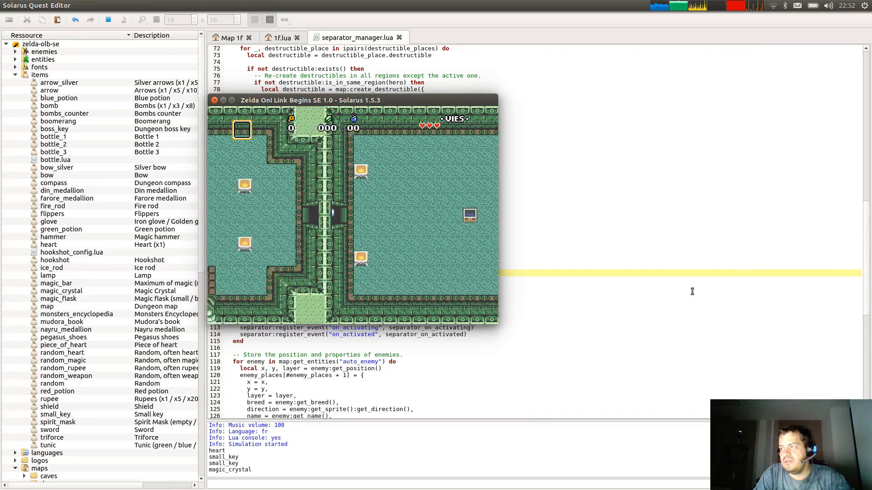
key("Left")
key("Left")
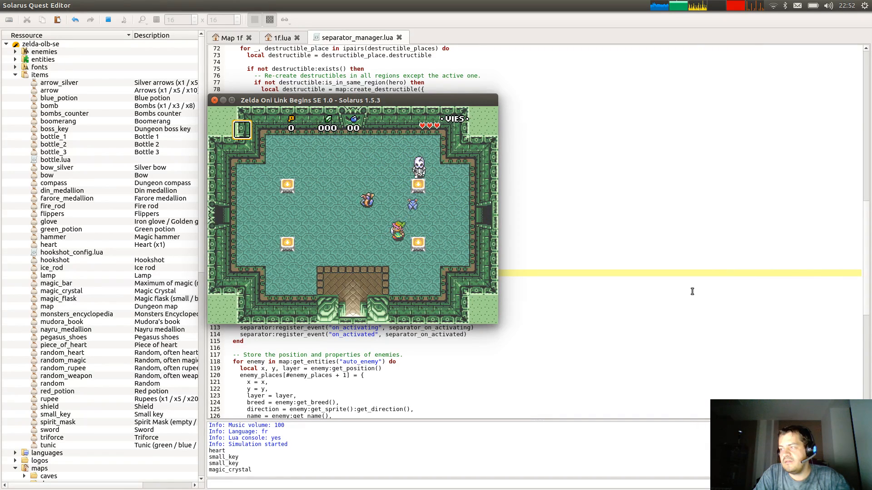
key("Left")
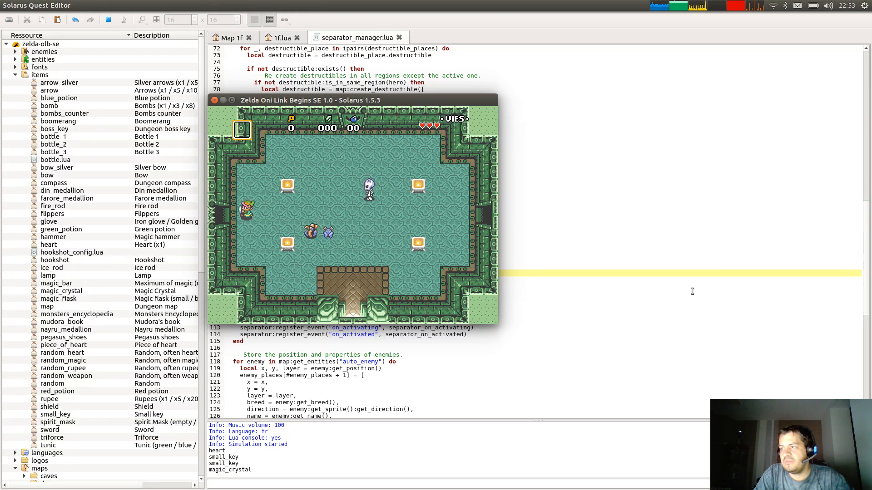
left_click(214, 100)
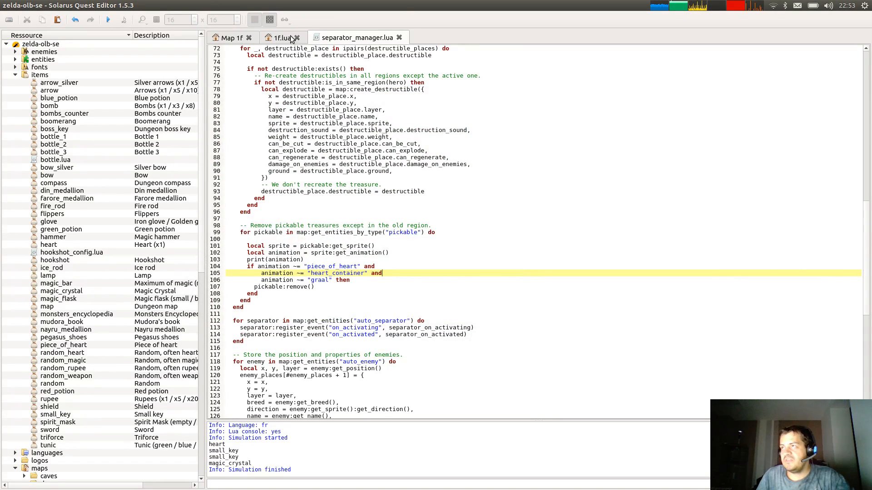
Review the pickable removal condition in separator_manager.lua against the treasures placed in the starting room of map 1f.
left_click(232, 37)
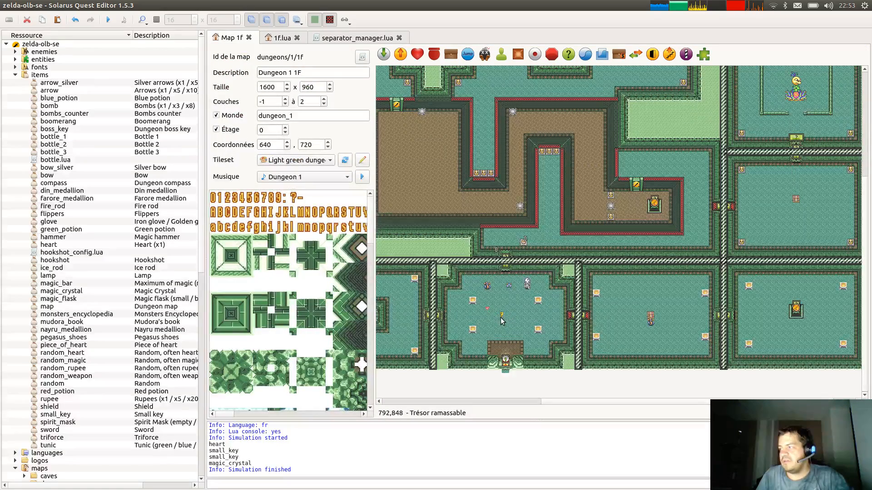
left_click(350, 41)
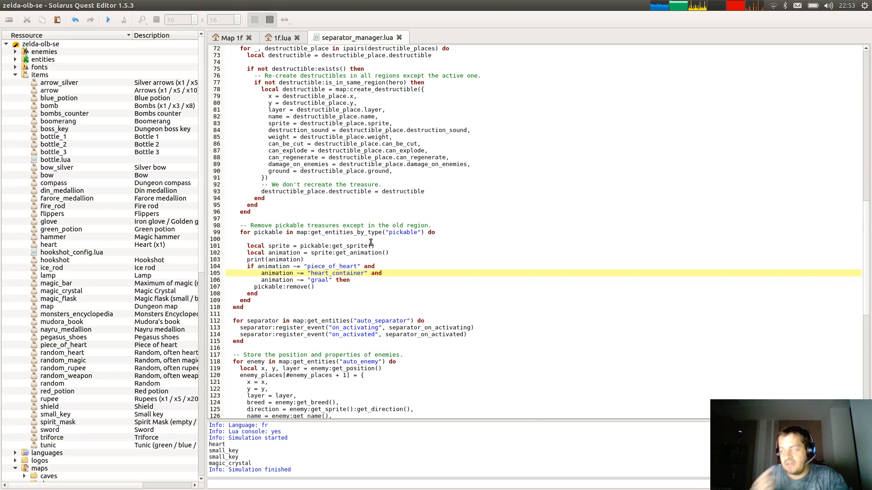
double_click(320, 280)
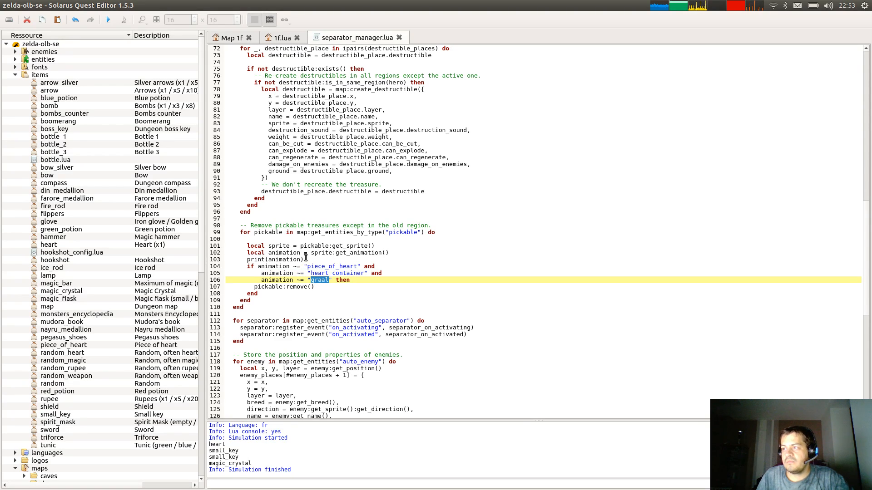
left_click_drag(310, 260, 323, 287)
left_click(335, 293)
scroll(345, 39, "up", 2)
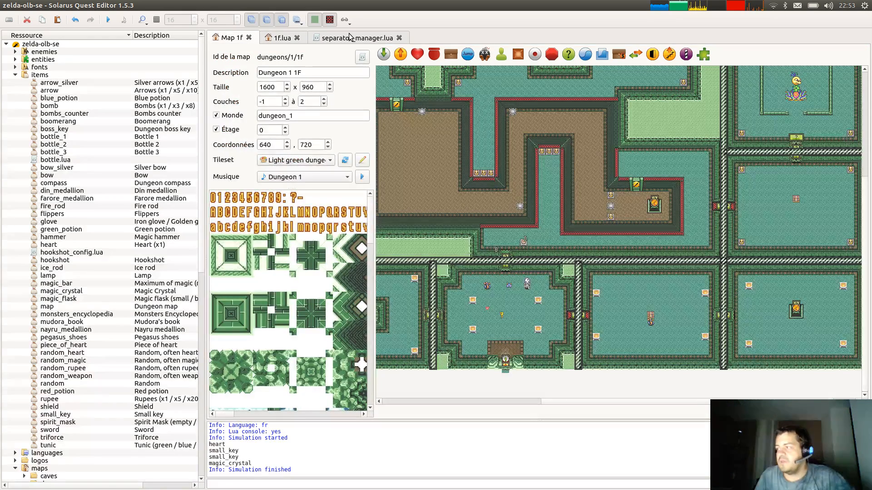
left_click(350, 38)
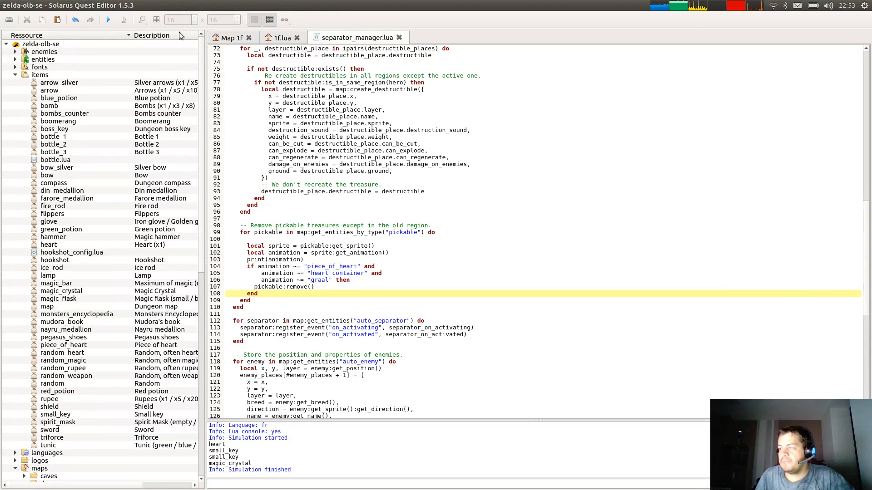
left_click(112, 21)
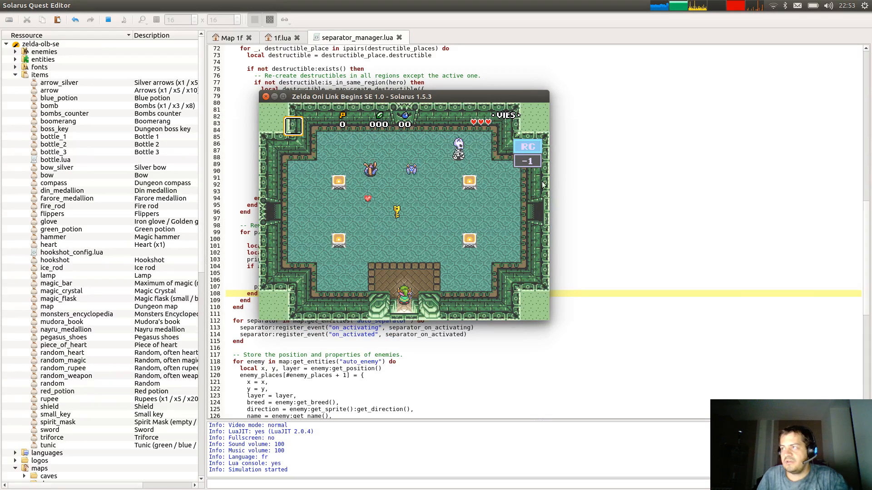
key("Up")
key("Left")
key("c")
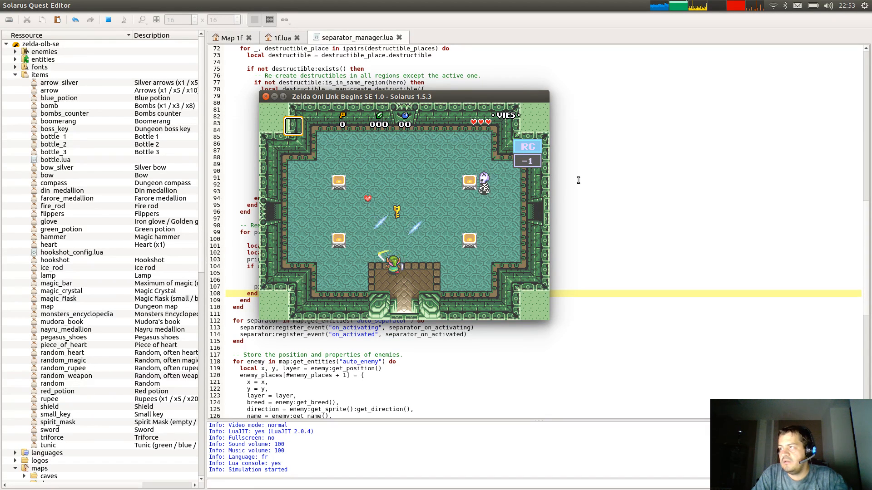
left_click(266, 96)
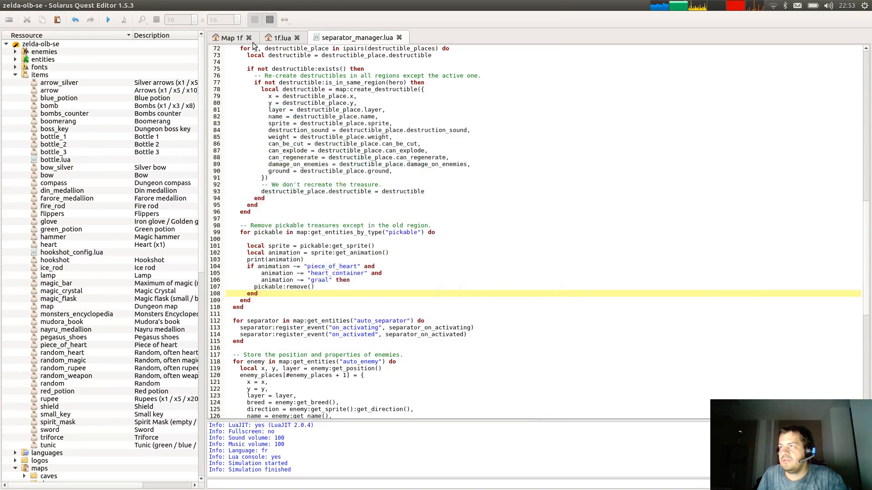
Change the small key pickable in the starting room to a Piece of heart.
left_click(236, 38)
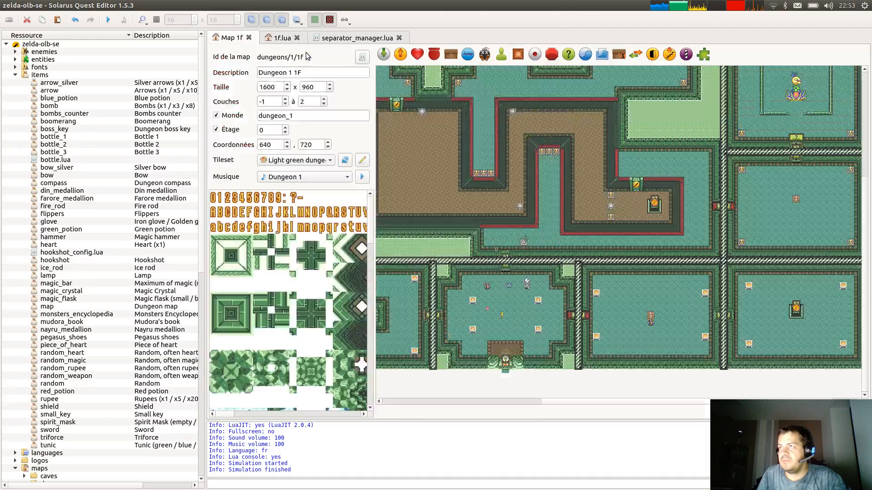
double_click(501, 315)
left_click(436, 244)
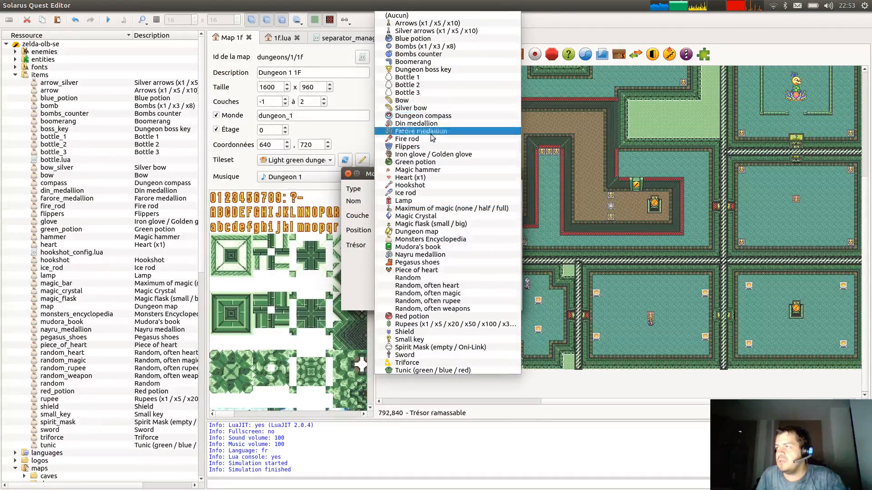
left_click(423, 271)
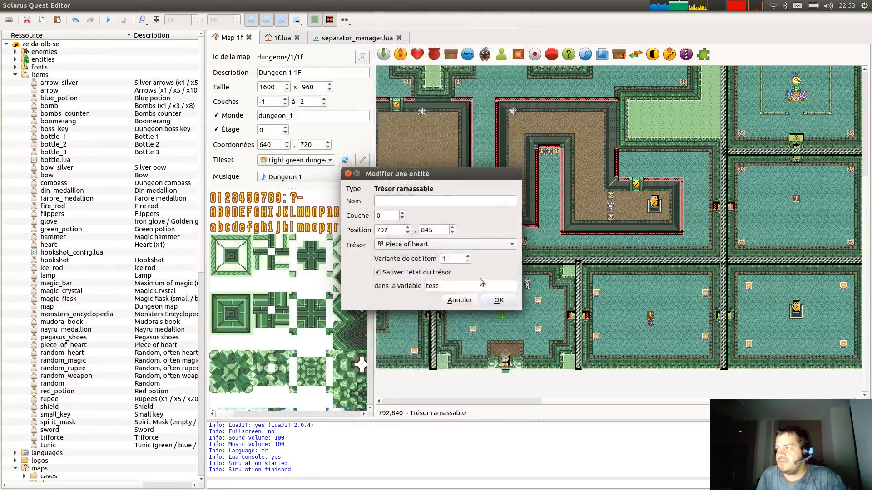
left_click(499, 299)
Run the quest, strike the enemies near the west door, and cross the west separator and back to test the piece of heart.
key("F5")
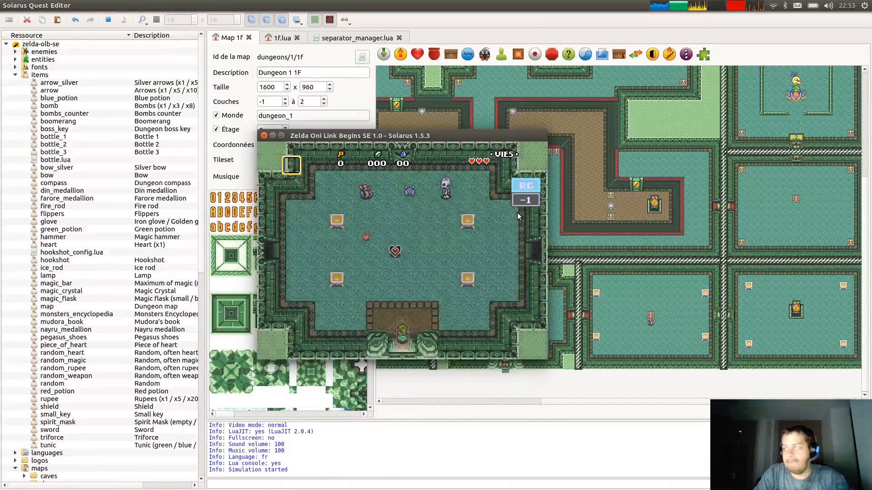
key("Up")
key("Left")
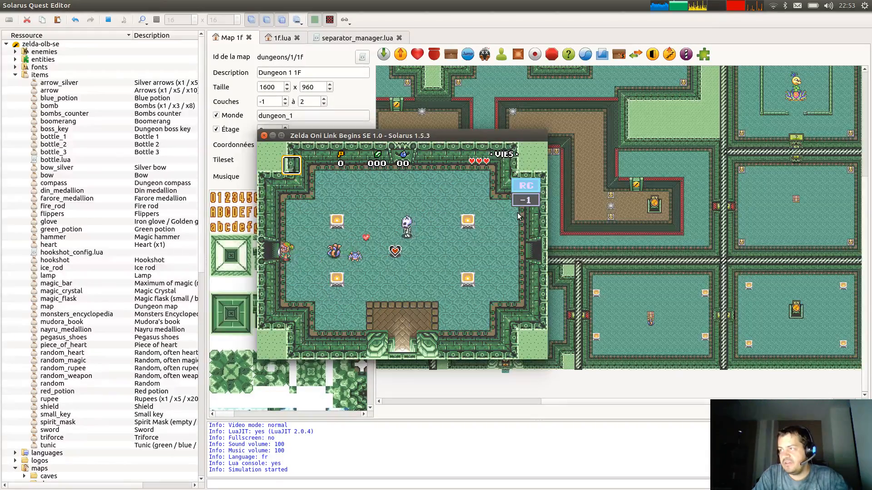
key("Right")
key("c")
key("Left")
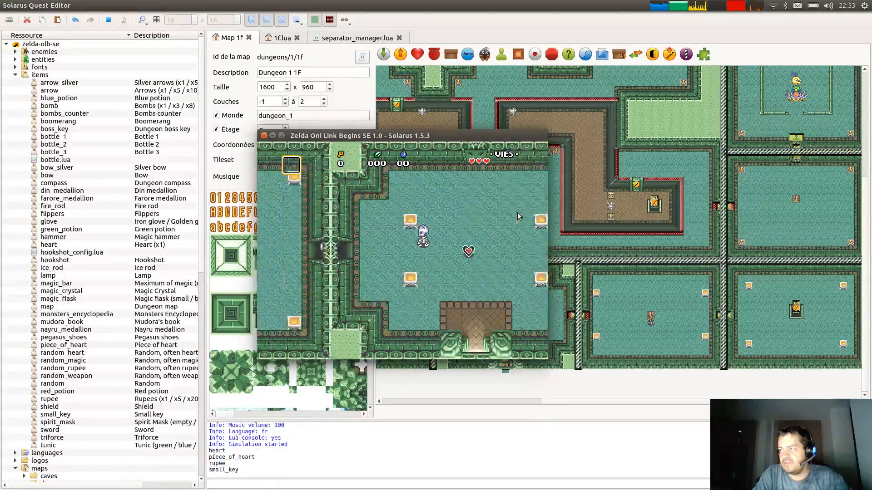
key("Right")
key("Right")
key("Down")
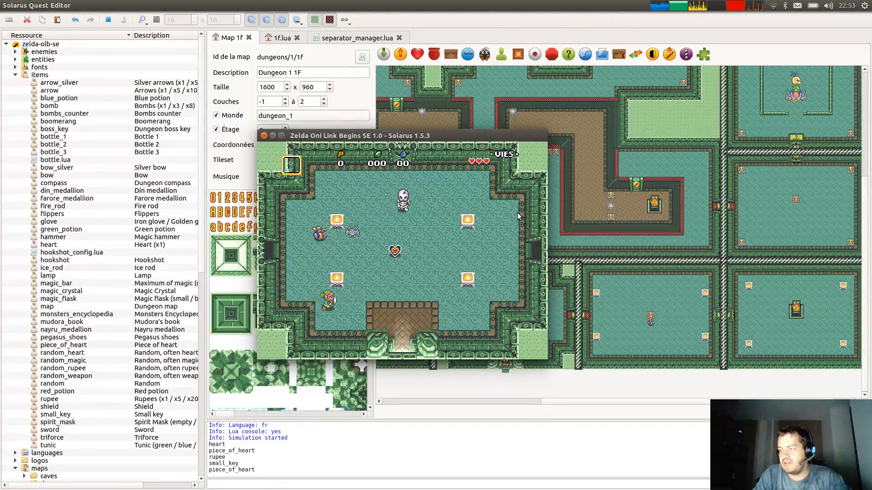
Attack the respawned enemies in the starting room with the sword to make them drop treasures.
key("c")
key("Right")
key("Up")
key("c")
key("c")
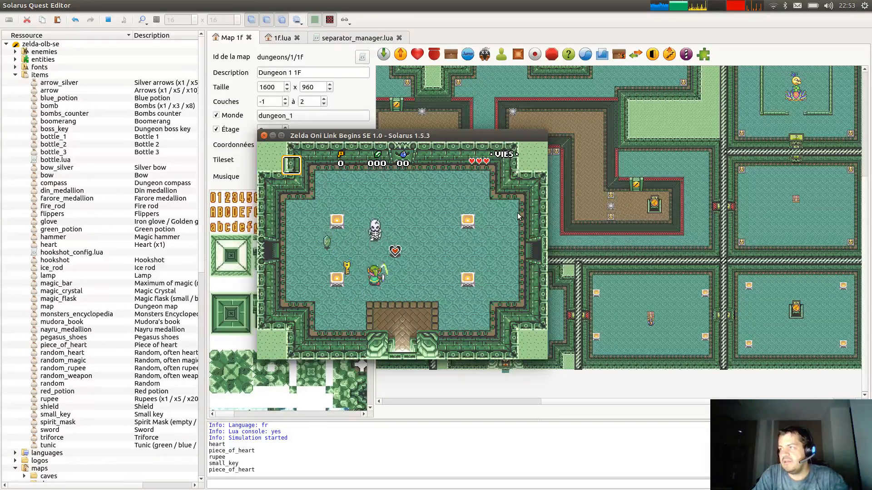
key("c")
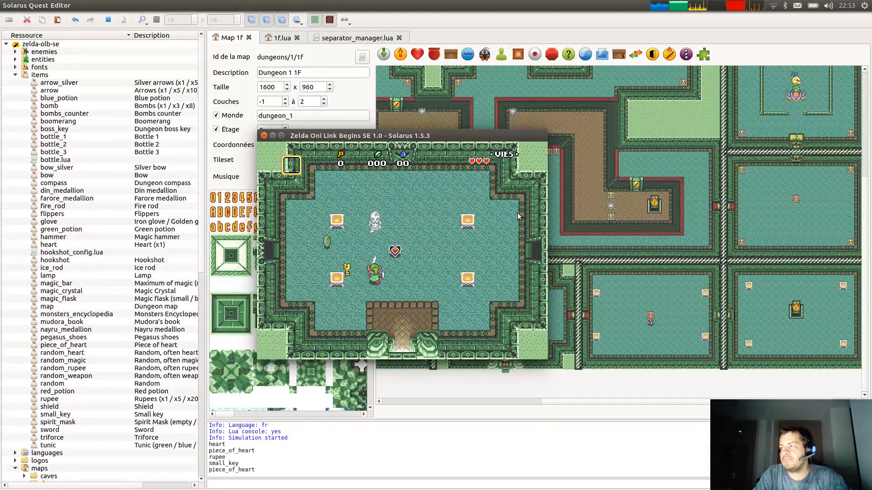
Pick up the piece of heart, cross the east separator and back to test the remaining drops, and end the run.
key("Right")
key("Up")
key("space")
key("Right")
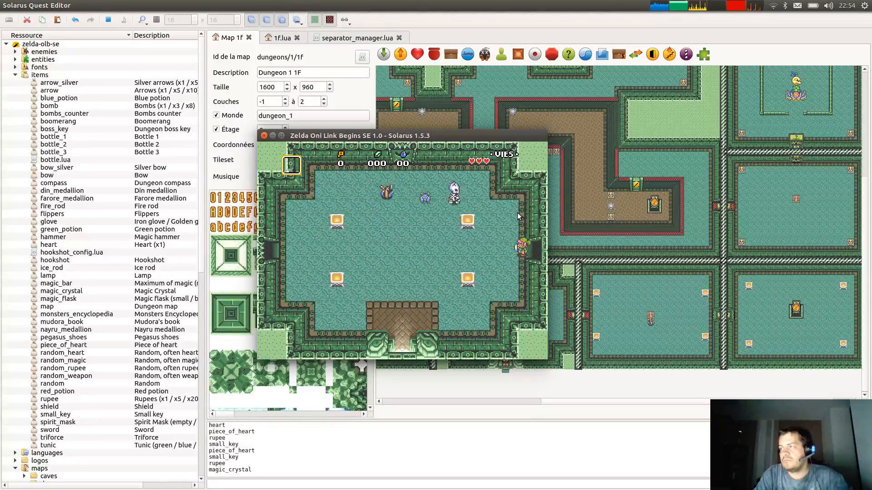
left_click(264, 135)
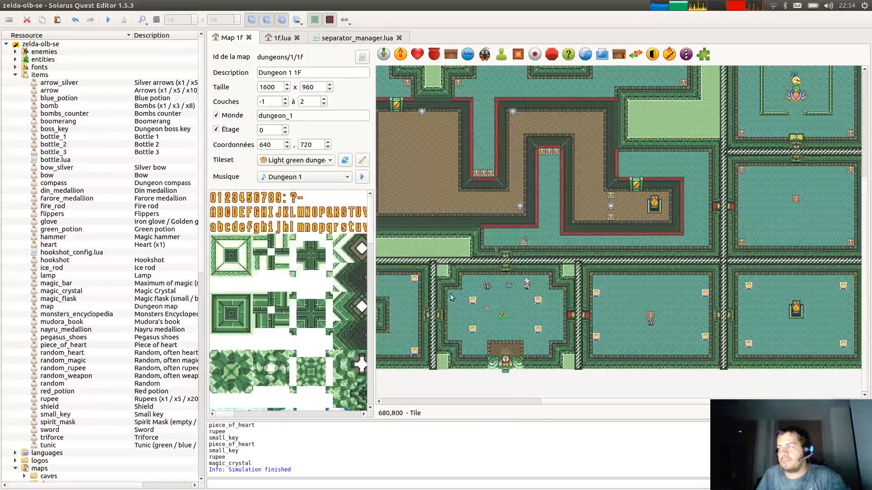
Delete the print(animation) debug line from the pickable loop in separator_manager.lua.
left_click(313, 37)
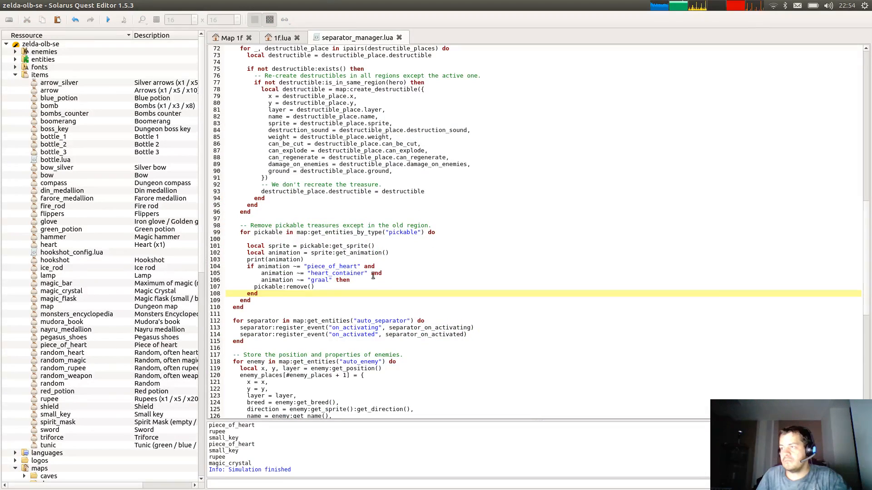
left_click_drag(413, 253, 417, 258)
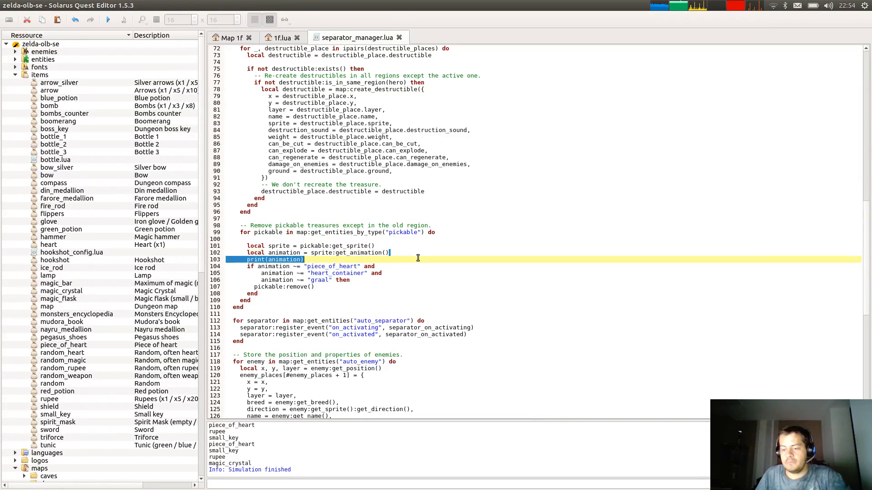
key("BackSpace")
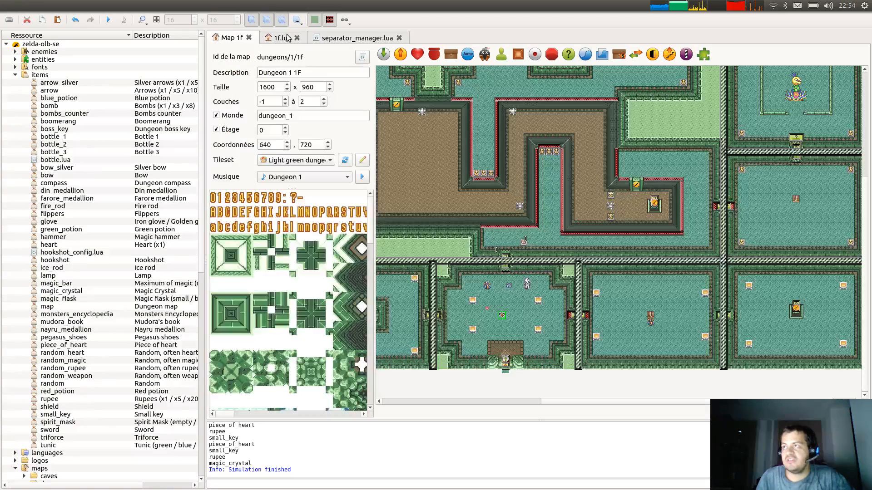
Delete the test piece of heart and heart pickables from the starting room of map 1f.
left_click(231, 37)
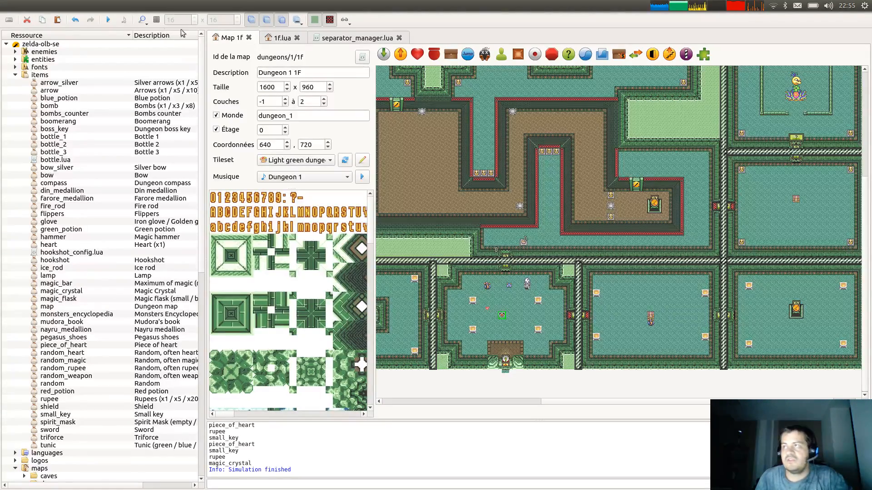
left_click(108, 19)
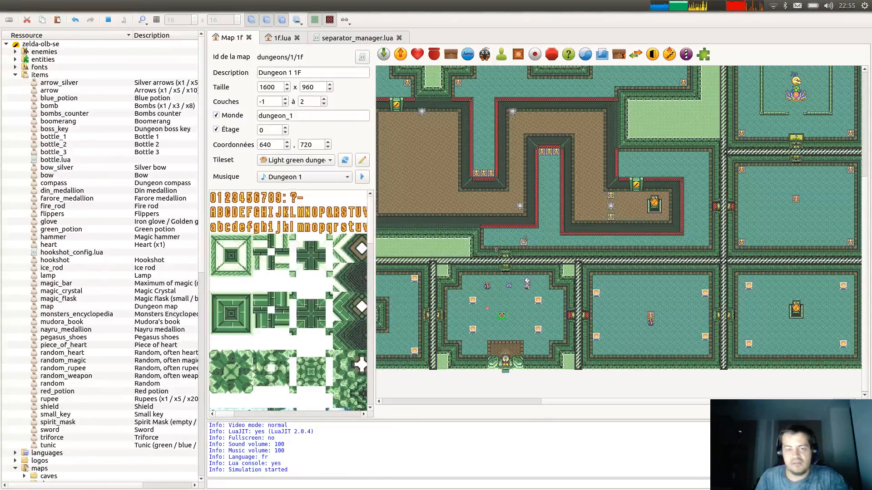
scroll(495, 317, "up", 2, "ctrl")
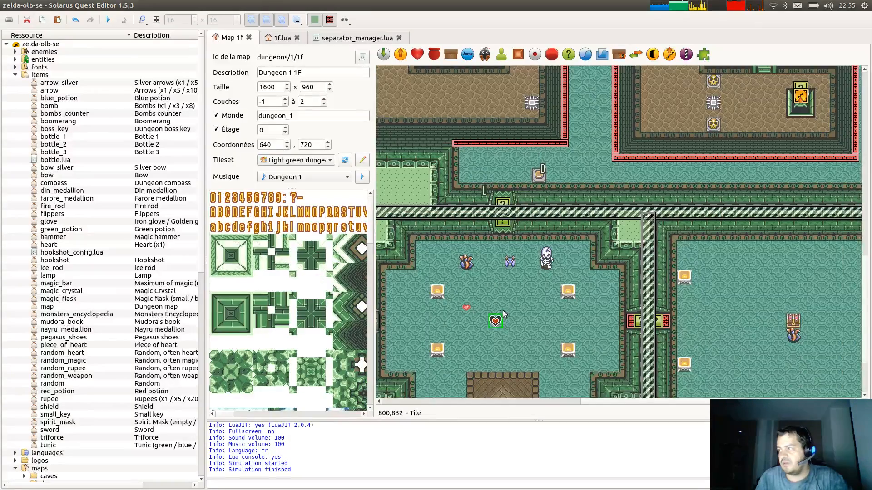
key("Delete")
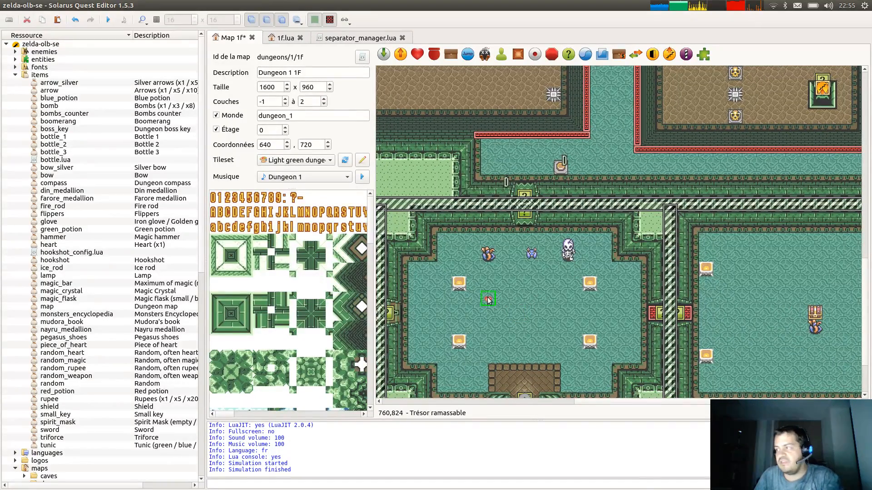
left_click(487, 300)
key("Delete")
Delete the three test enemies from the starting room and save the map.
left_click(488, 255)
key("Delete")
left_click(531, 253)
key("Delete")
left_click(568, 253)
key("Delete")
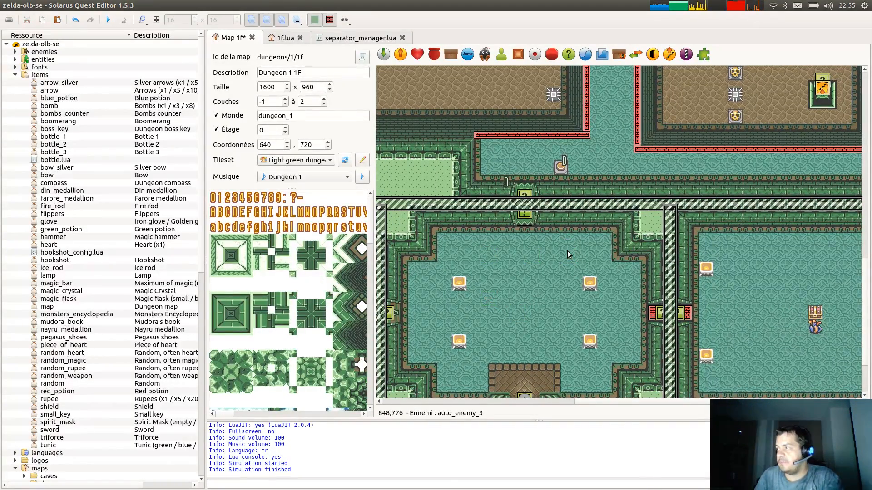
scroll(567, 251, "down", 3)
key("ctrl+s")
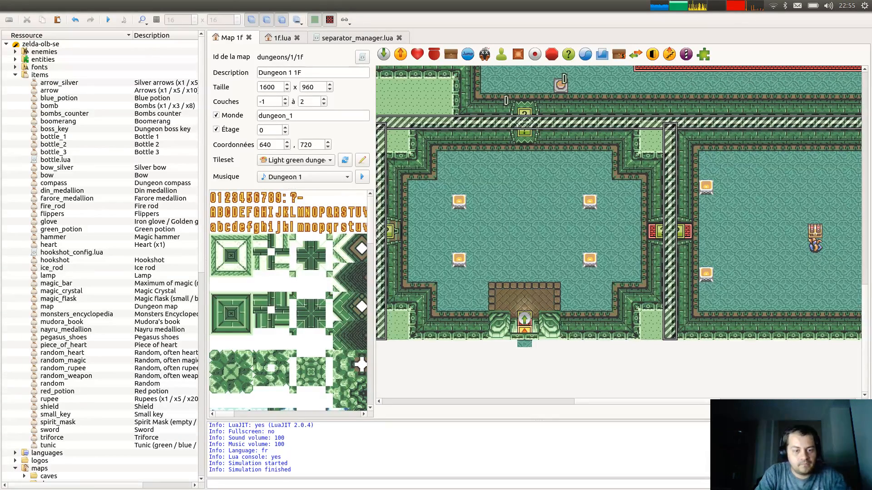
Run the quest full screen, leave the dungeon and go back through the title sequence to the save selection screen.
left_click(108, 19)
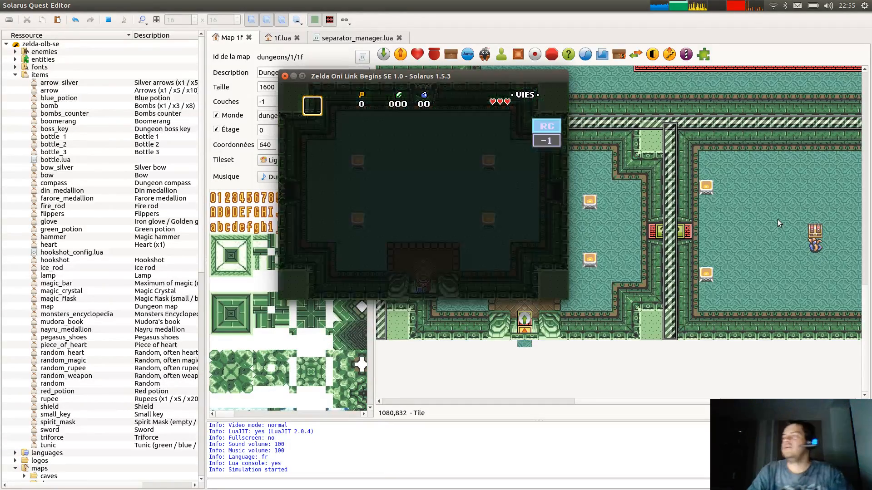
double_click(492, 74)
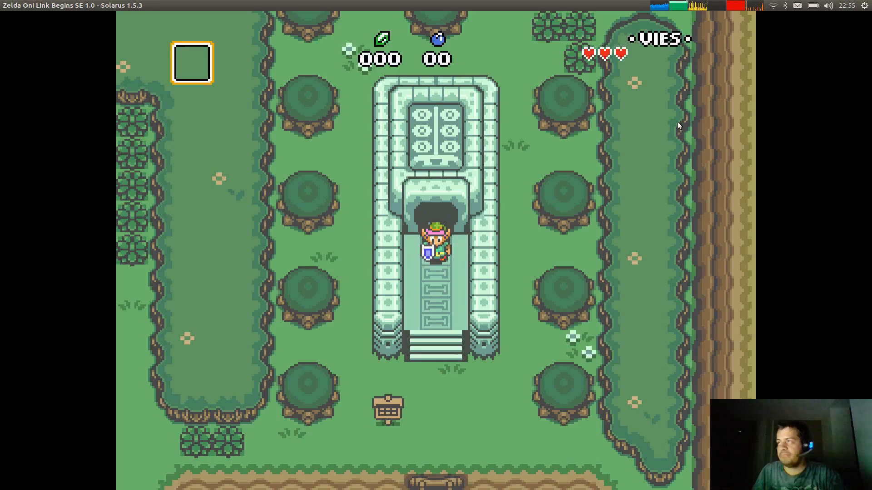
key("Down")
key("space")
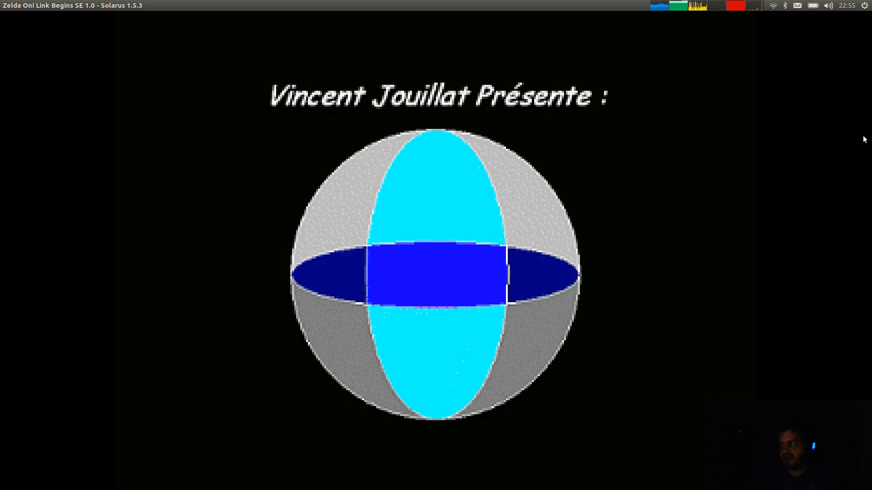
key("space")
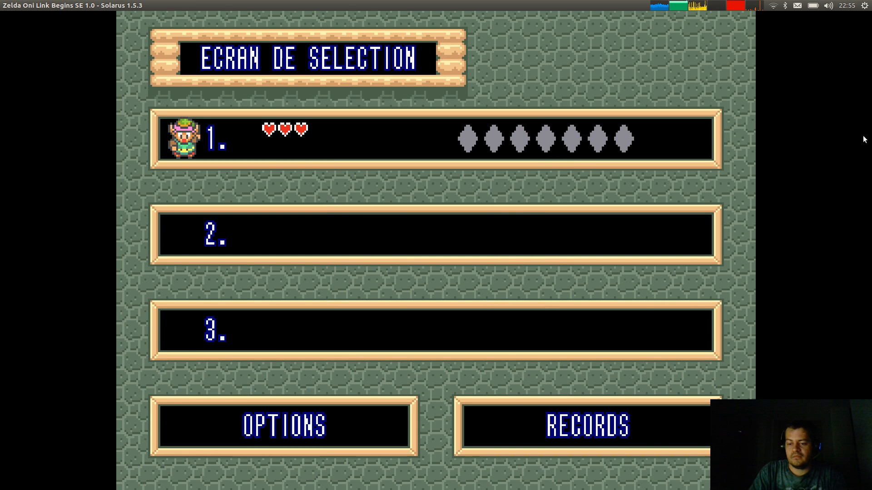
Erase save file 1, confirming with OUI, and start a new game in that slot.
key("Down")
key("Up")
key("space")
key("Down")
key("space")
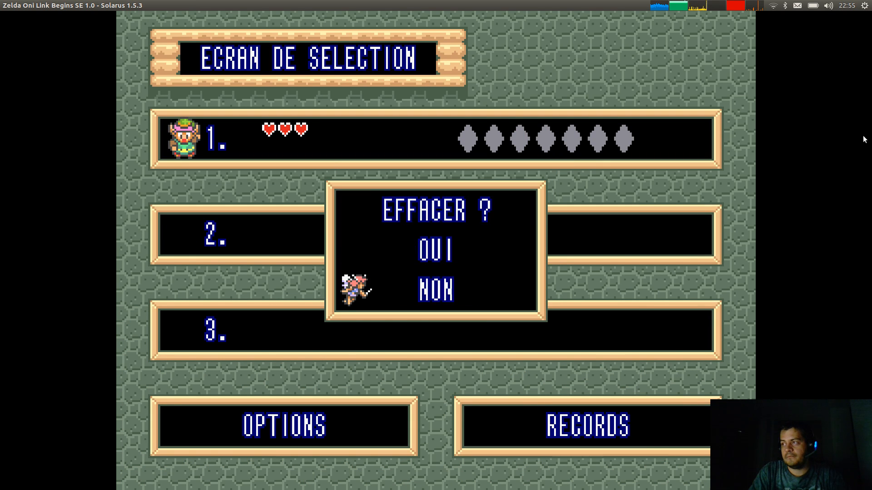
key("Up")
key("space")
key("space")
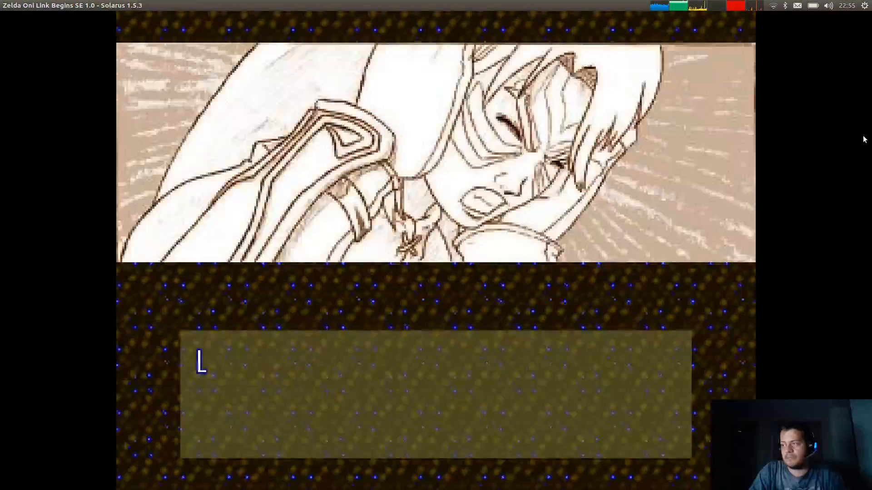
Skip the illustrated intro story and answer the portal dialogue to enter the first cave.
key("space")
key("space")
key("space")
key("space")
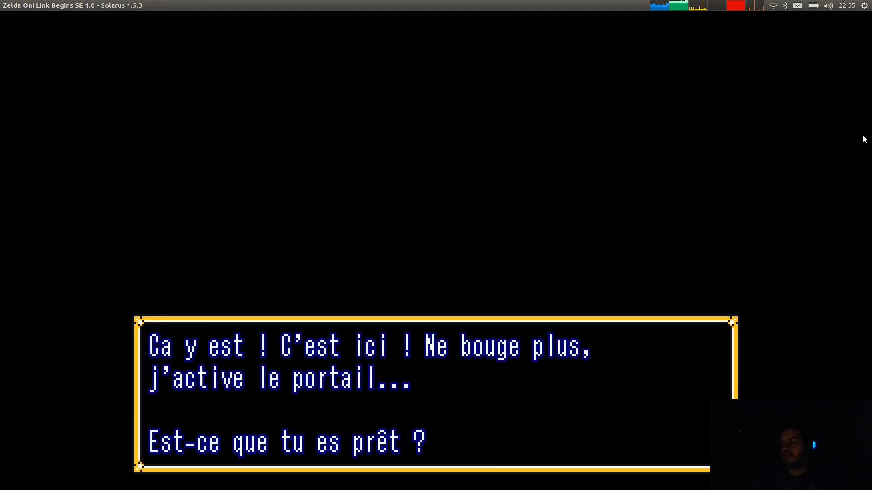
key("space")
key("space")
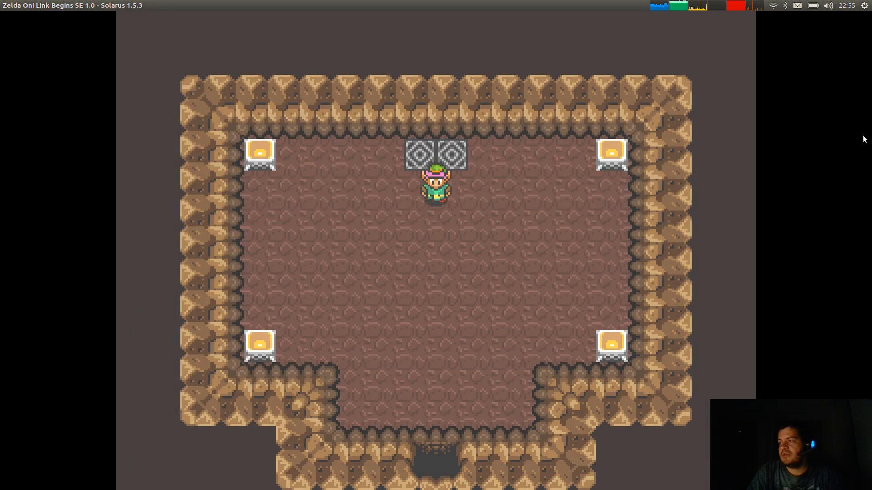
Walk south through the cave, dismiss the tutorial text, lift a pot to clear the way and continue to the exit.
key("Down")
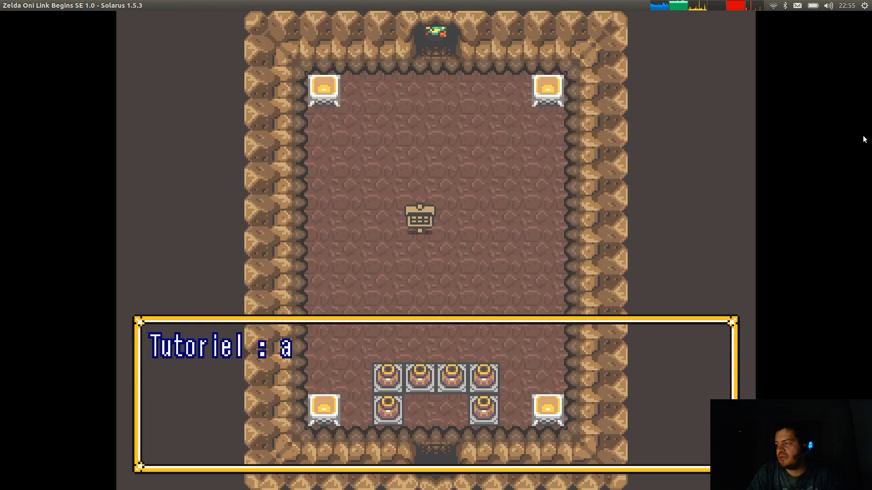
key("space")
key("space")
key("Down")
key("Right")
key("Down")
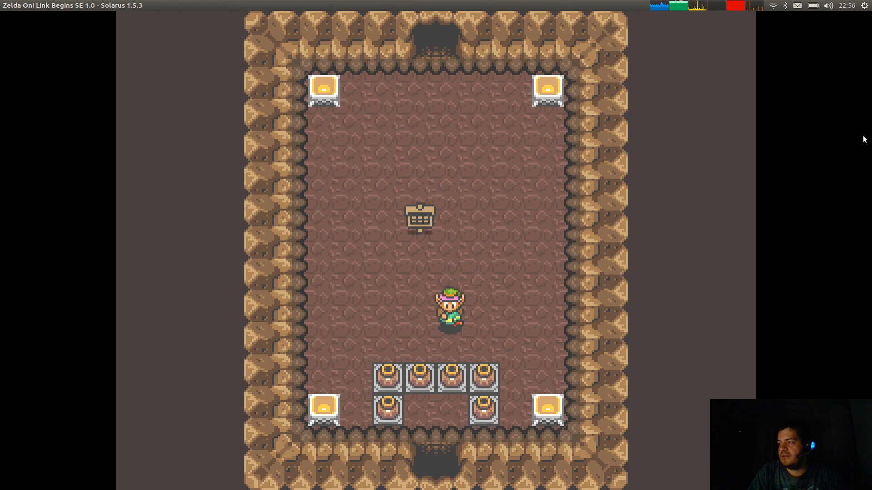
key("Down")
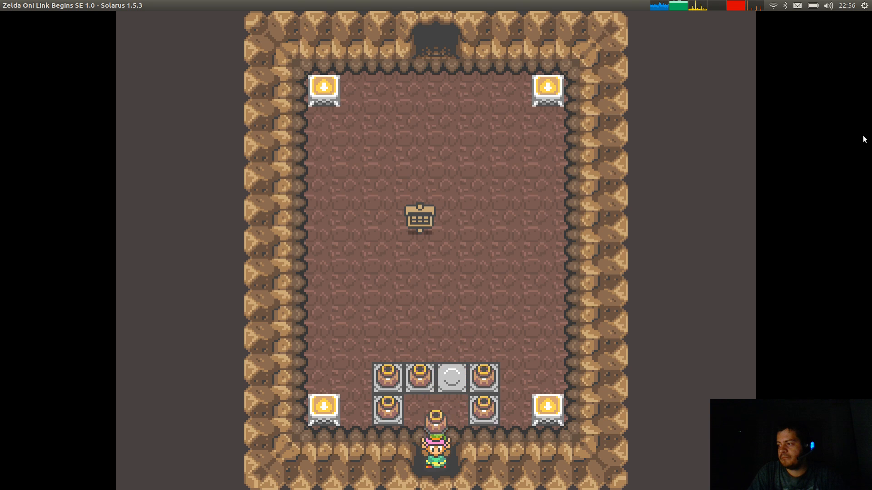
Open the chest in the middle of the next cave room and leave the cave to the south.
key("Down")
key("Left")
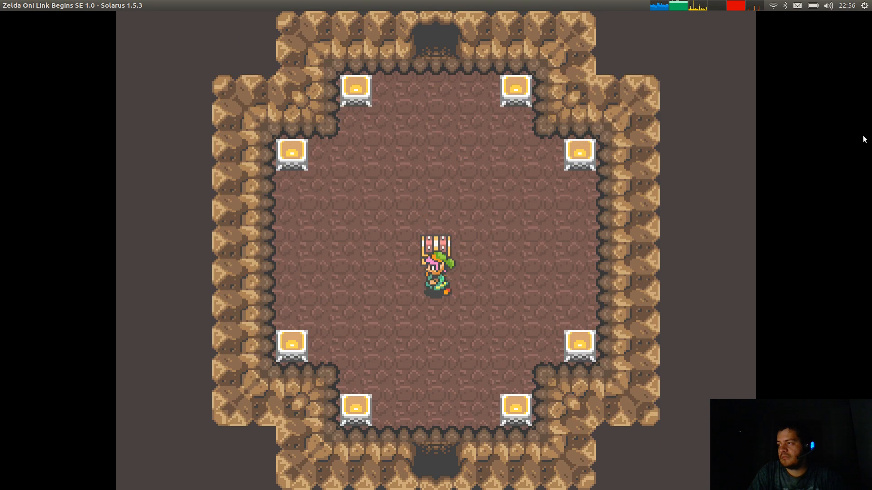
key("space")
key("space")
key("Down")
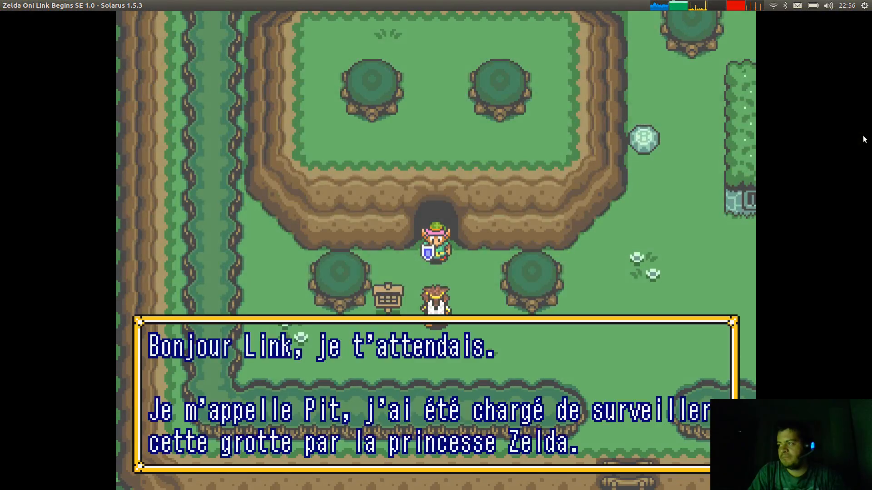
Dismiss Pit's greeting outside the cave and walk the hero to the gap above the wooden stairs.
key("space")
key("space")
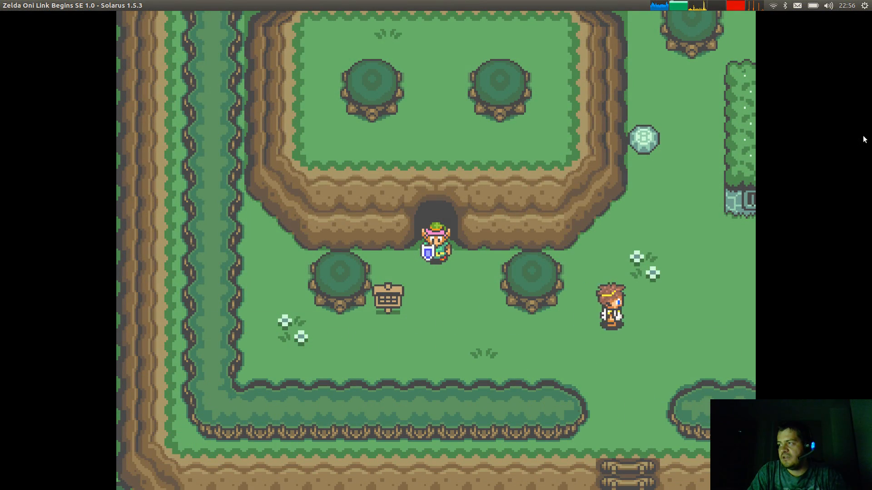
key("Down")
key("Right")
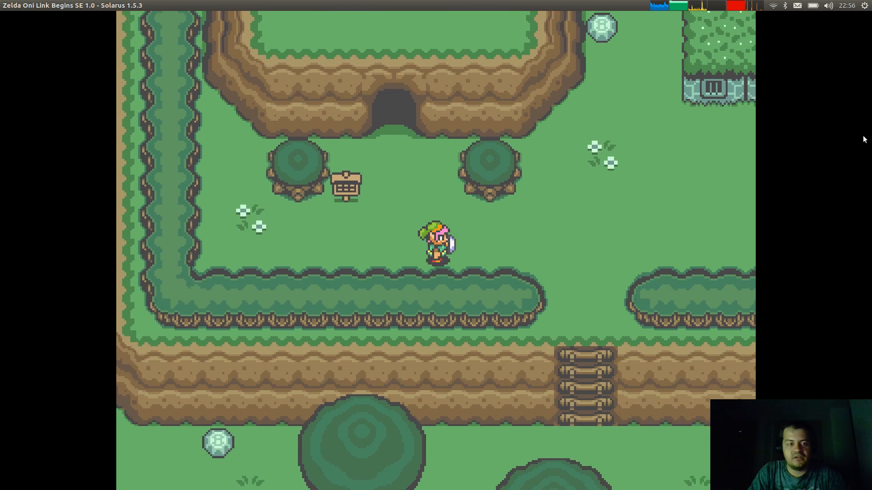
key("Down")
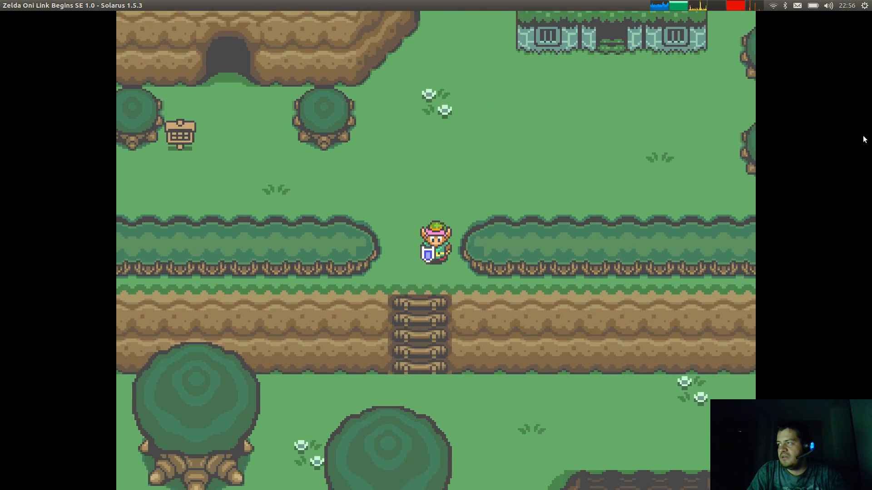
Walk the hero back toward the house and check the stats on the pause menu's status screen.
key("space")
key("Up")
key("Right")
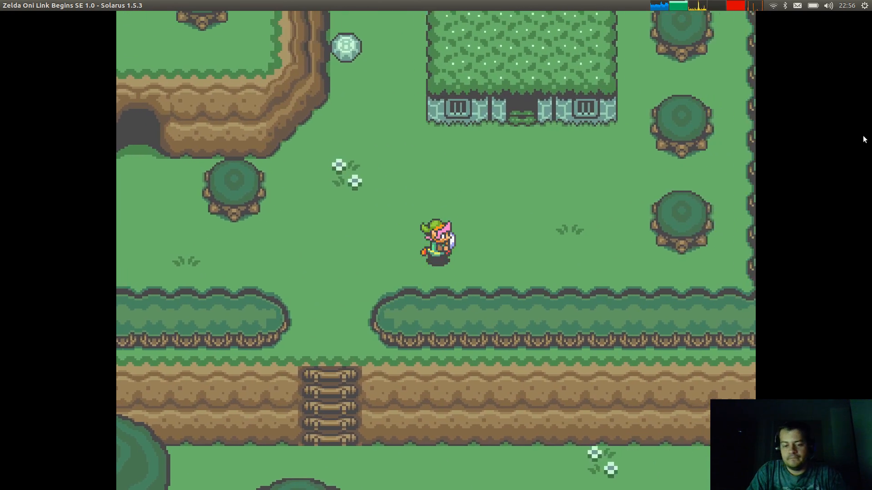
key("d")
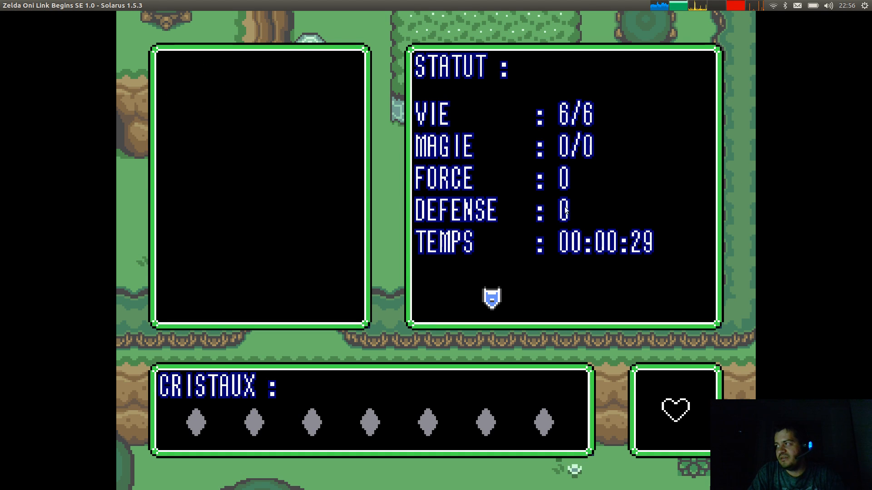
key("d")
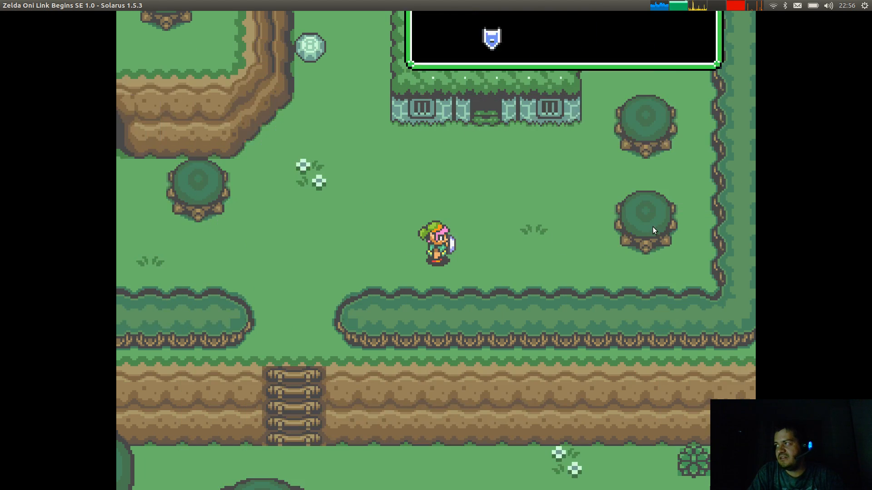
Enter the house, go through the whole conversation with Pit and return outside.
key("Up")
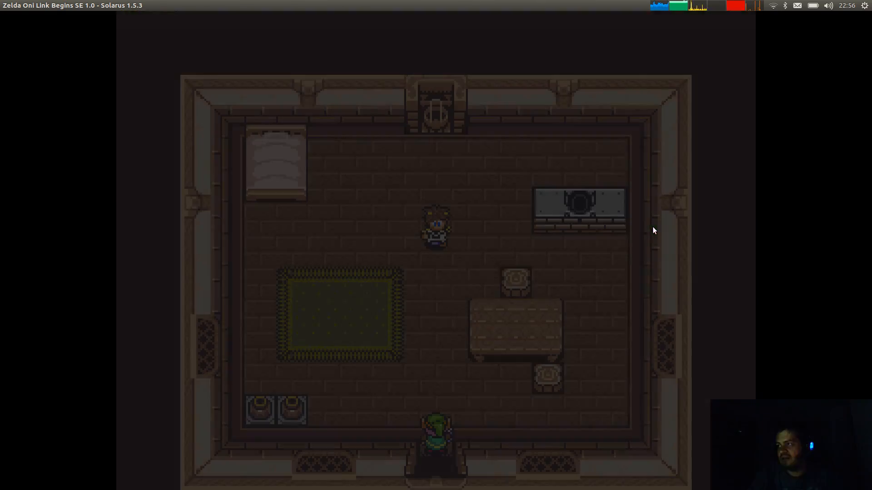
key("Up")
key("space")
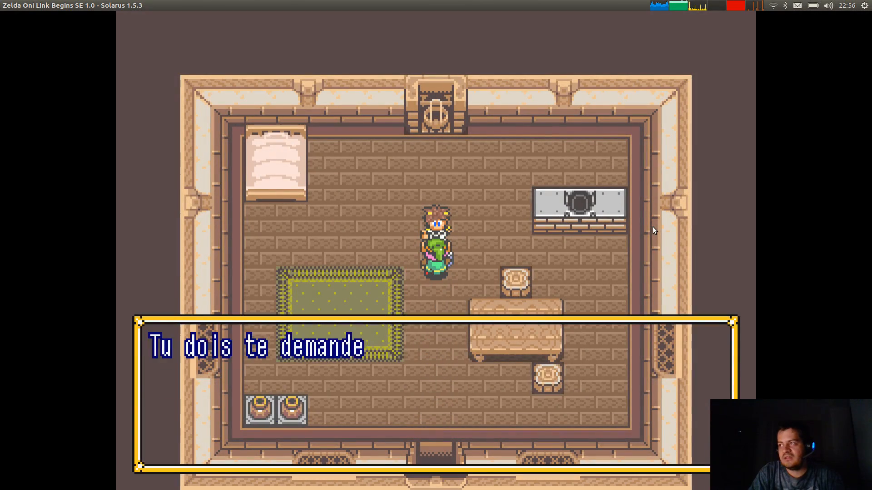
key("space")
key("space")
key("space")
key("space")
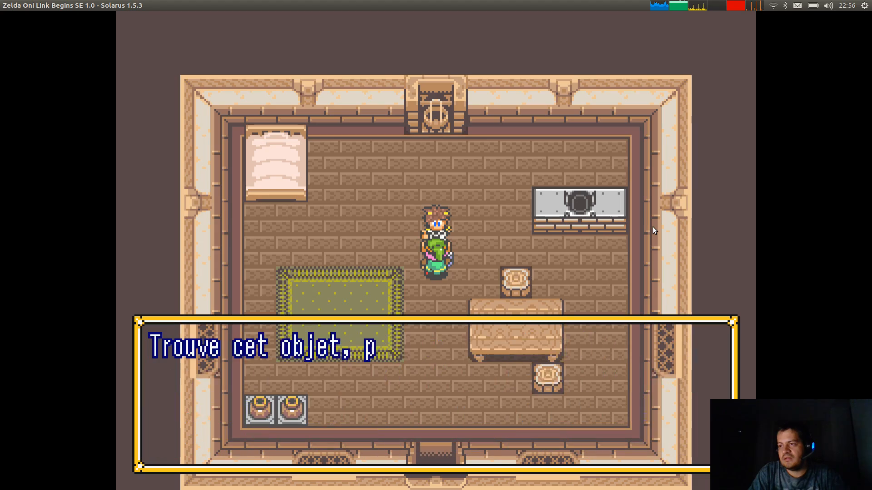
key("space")
key("space")
key("space")
key("space")
key("Down")
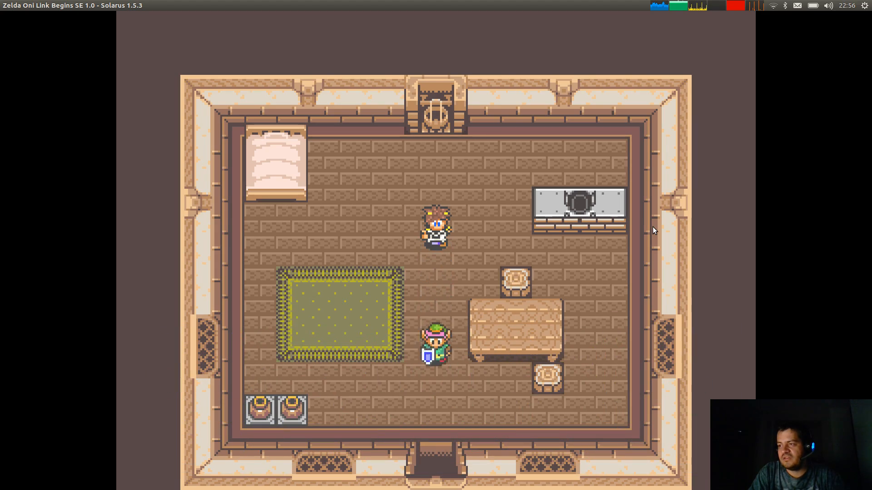
key("Down")
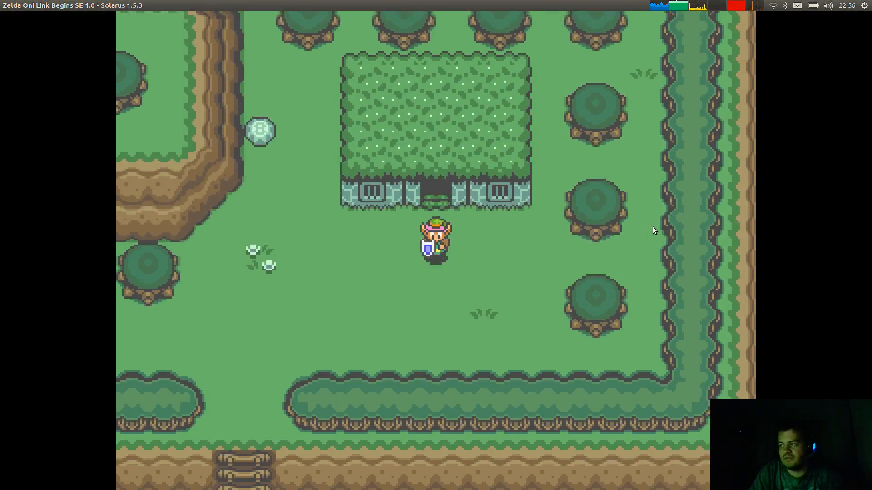
Check the defense on the status screen again and query hero:get_defense() in the Lua console.
key("Left")
key("d")
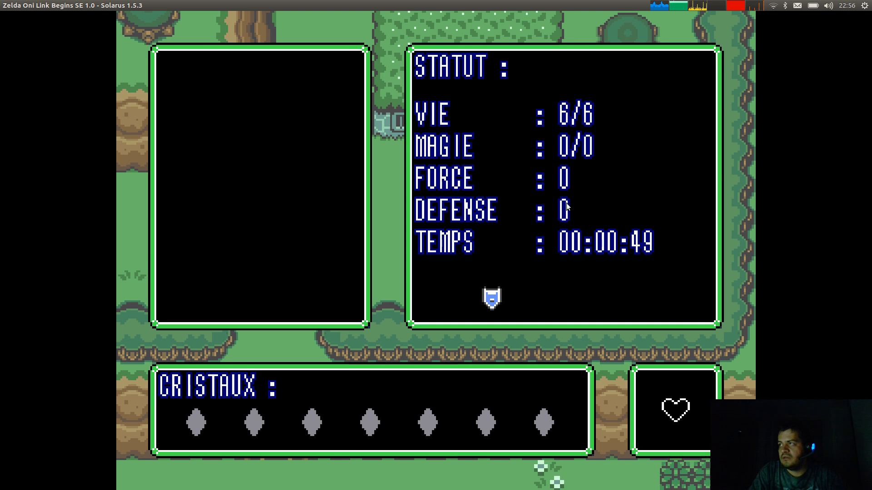
key("d")
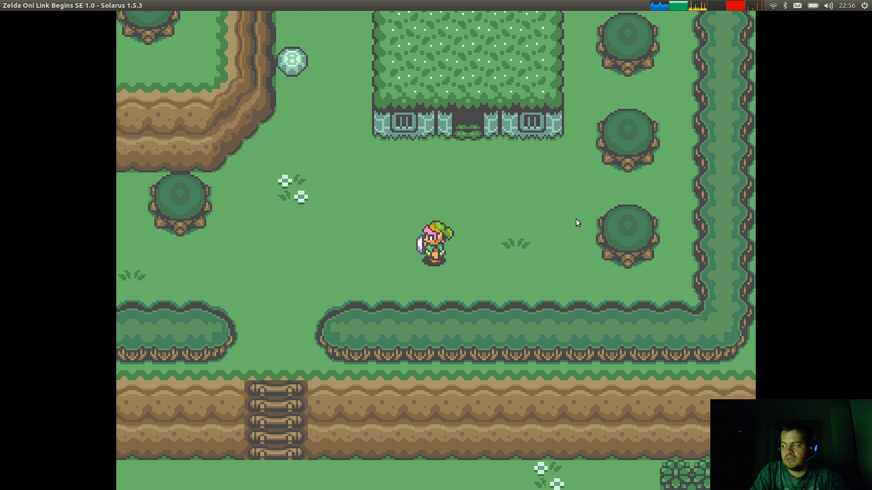
key("F12")
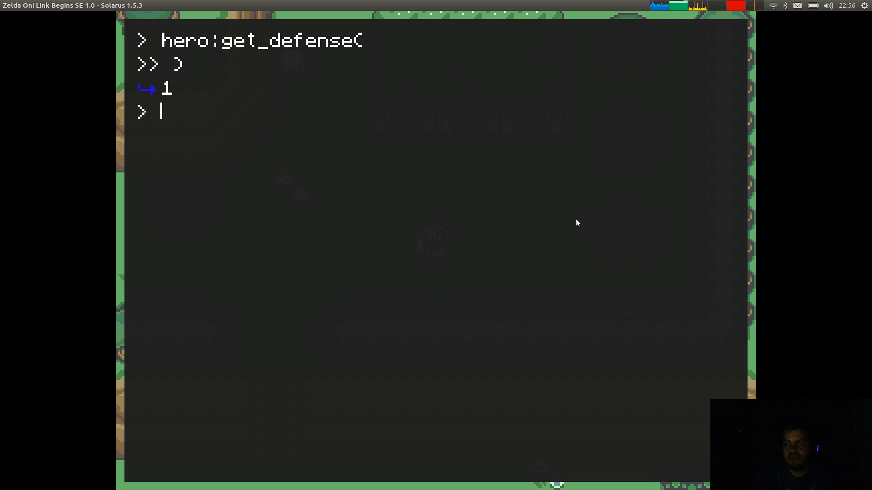
key("F12")
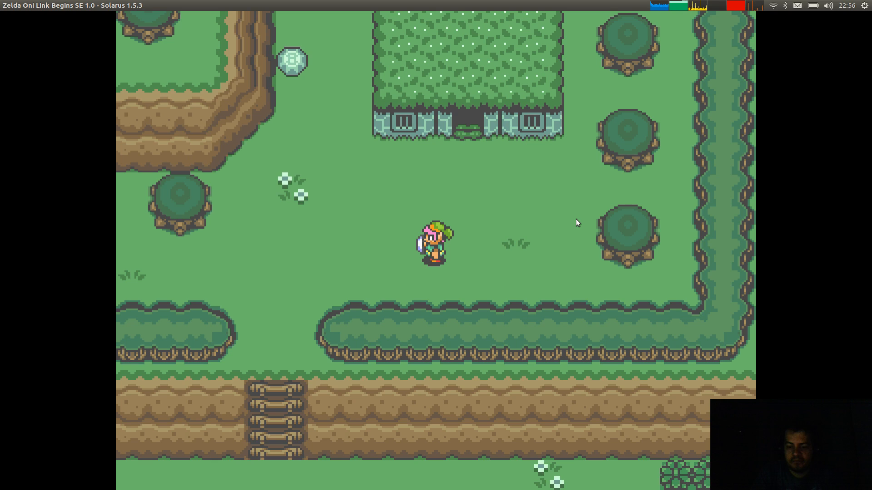
Walk the hero down the wooden stairs below the house and southwest between the large trees.
key("Left")
key("Down")
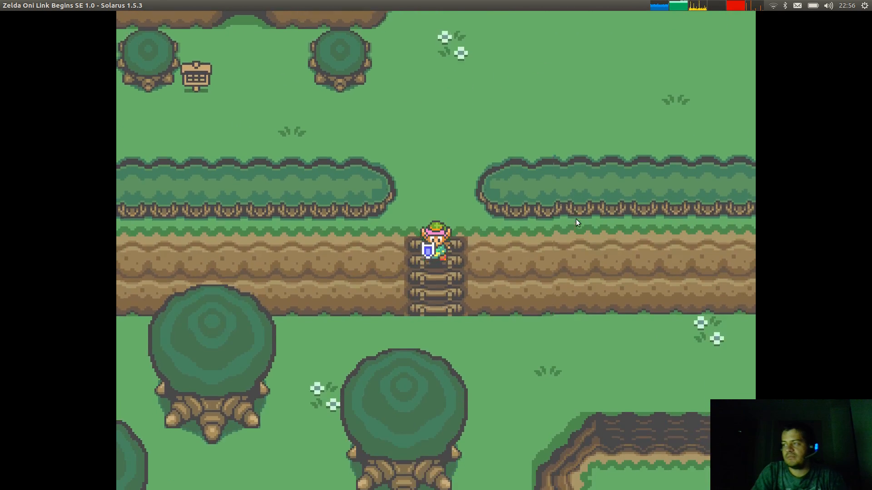
key("Right")
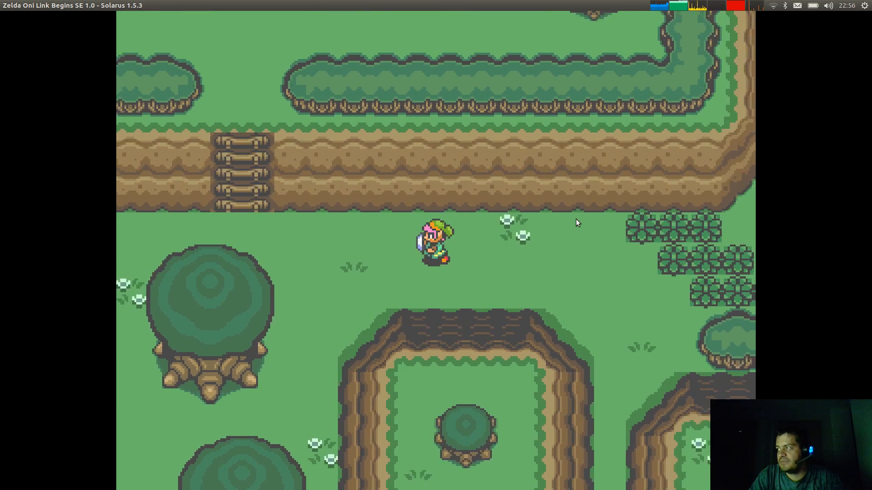
key("Down")
key("Left")
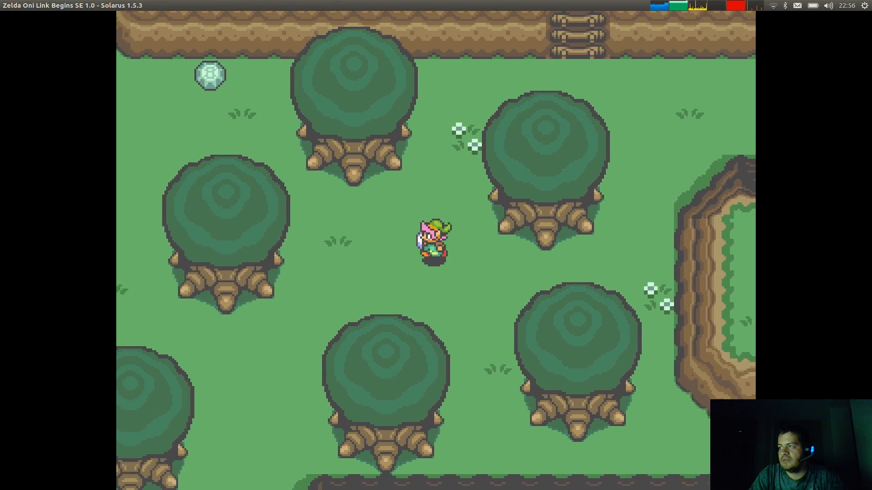
key("Down")
key("Right")
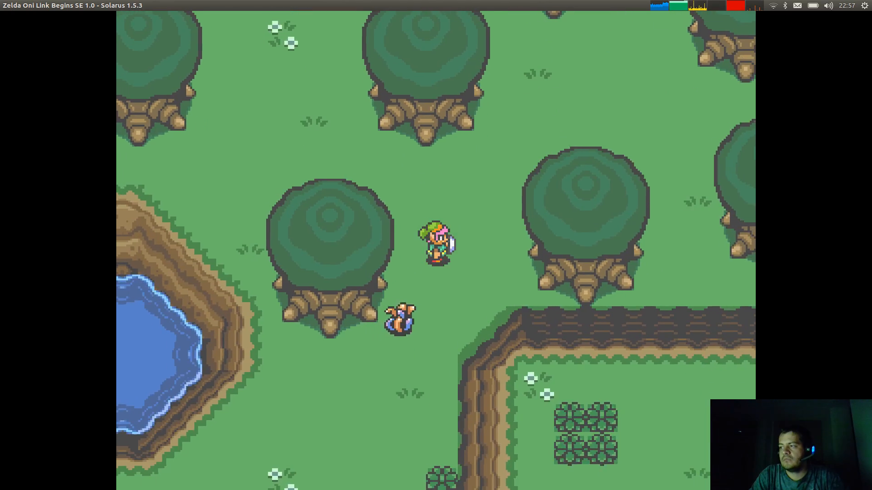
Lead the hero around the large tree beside the pond and west along the pond's southern bank.
key("Up")
key("Left")
key("Down")
key("Down")
key("Left")
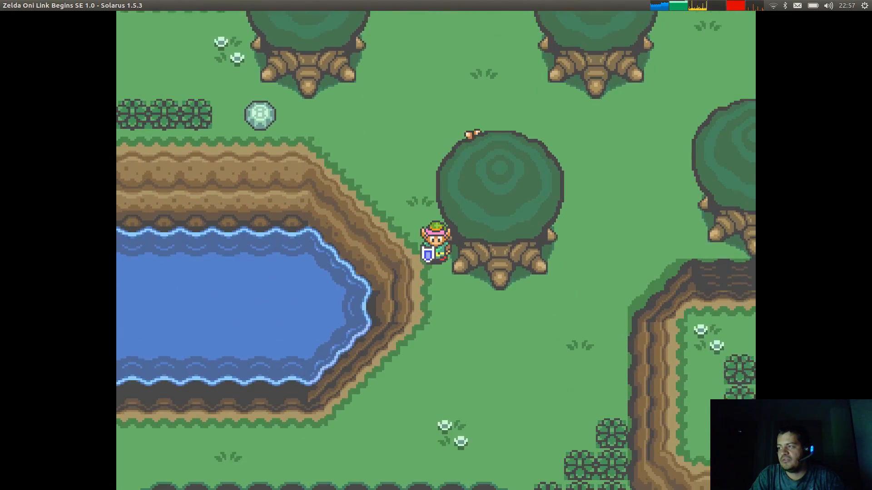
key("Left")
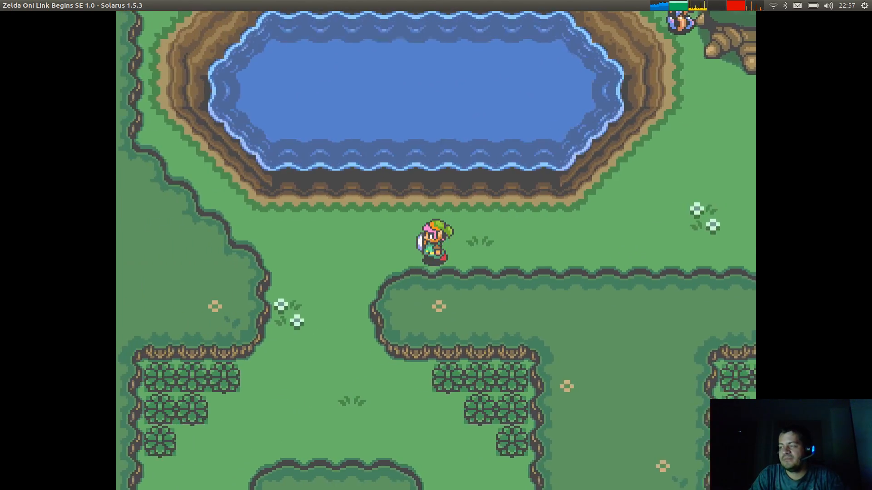
Walk the hero south between the hedges and east through the hollow log.
key("Down")
key("Down")
key("Right")
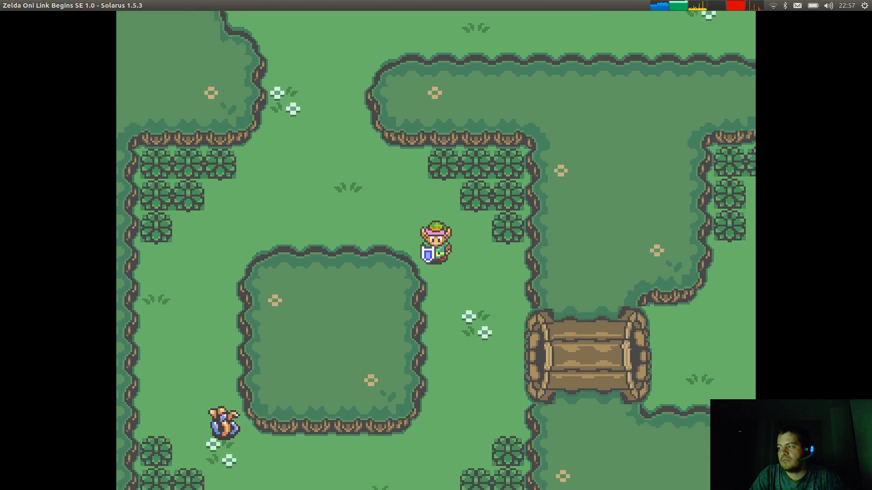
key("Right")
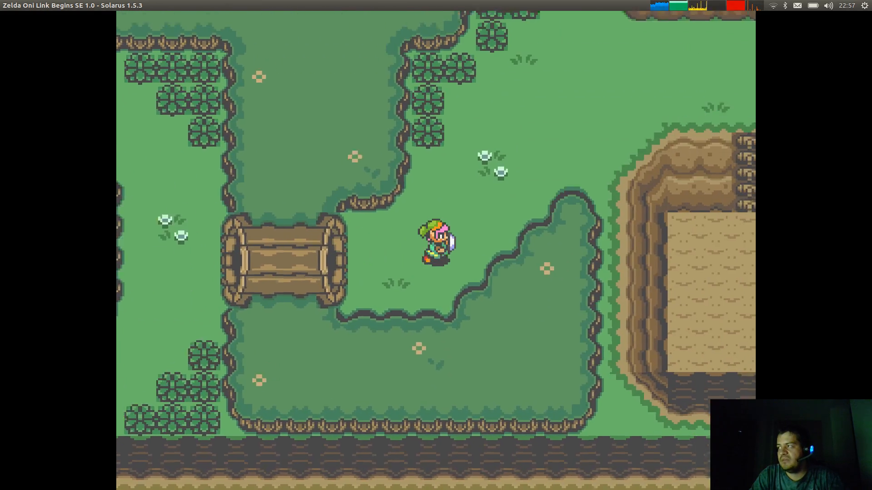
Take the hero down the west ladder into the sandy pit and out again by its east ladder.
key("Up")
key("Right")
key("Down")
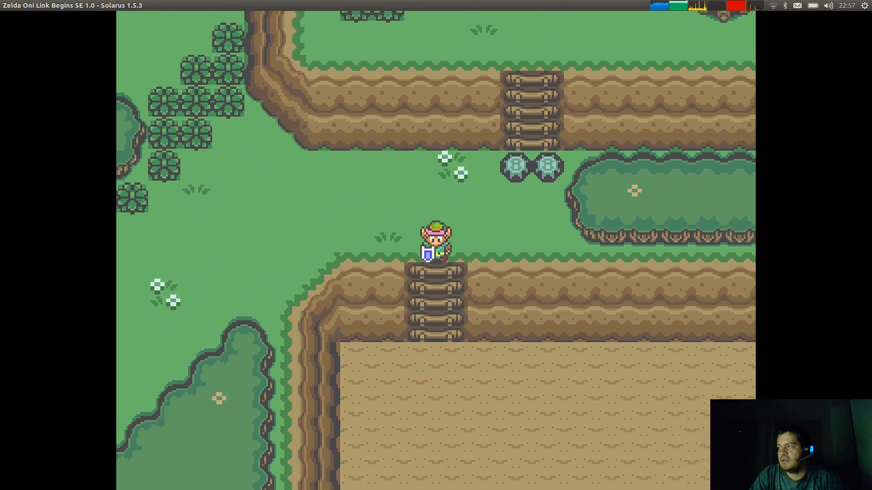
key("Right")
key("Right")
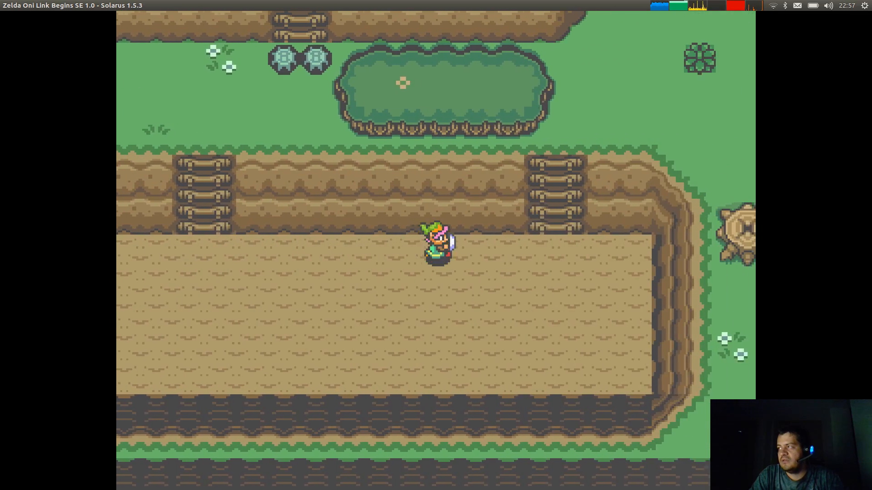
key("Up")
key("Right")
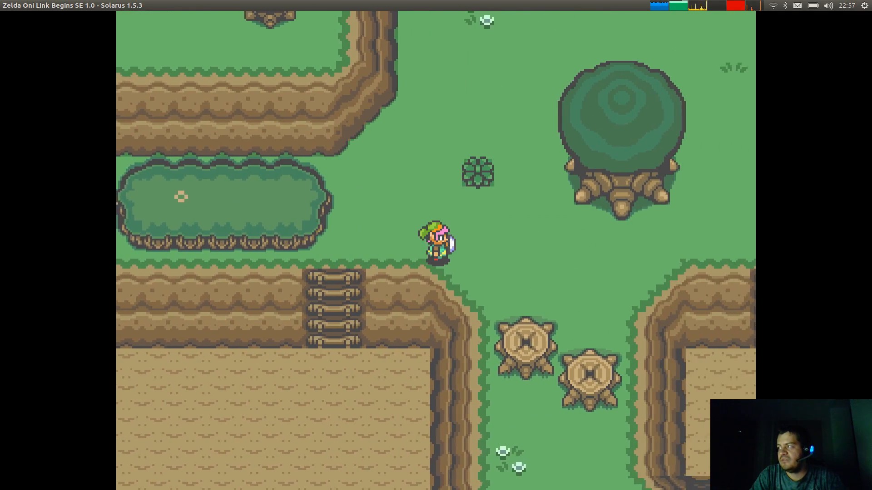
Lead the hero past the large tree near the cave and across the second sandy pit to the temple entrance.
key("Up")
key("Up")
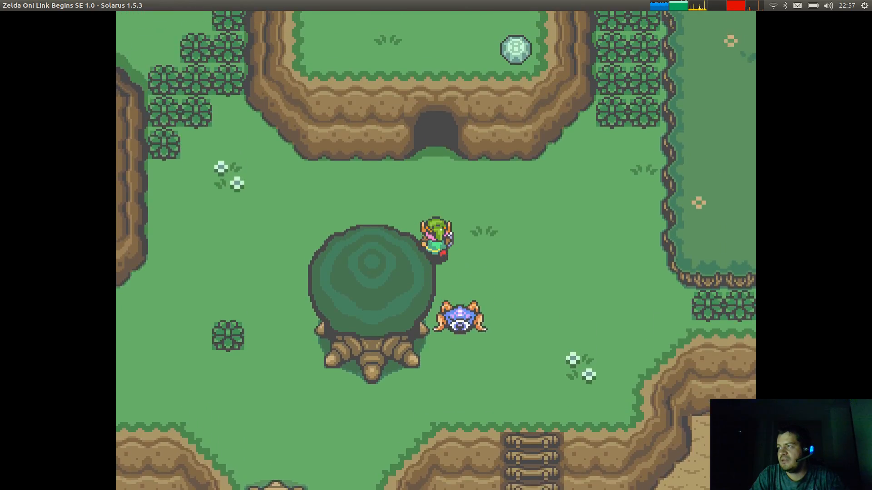
key("Right")
key("Down")
key("Down")
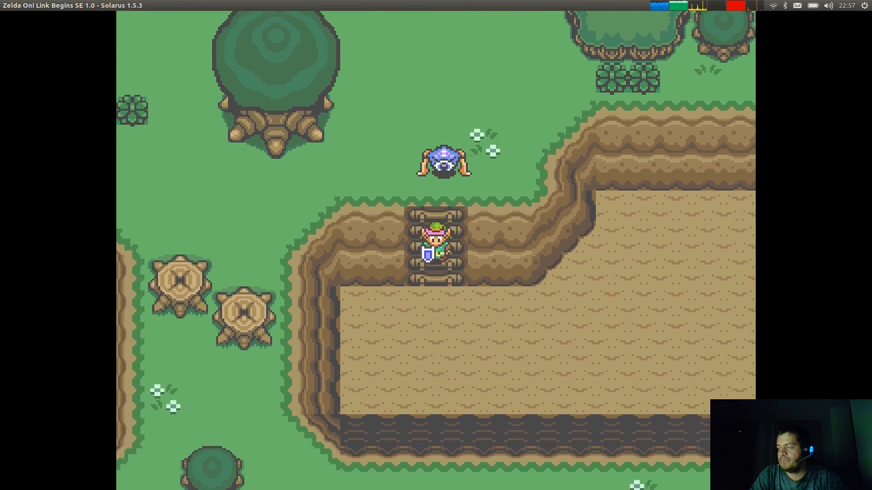
key("Right")
key("Right")
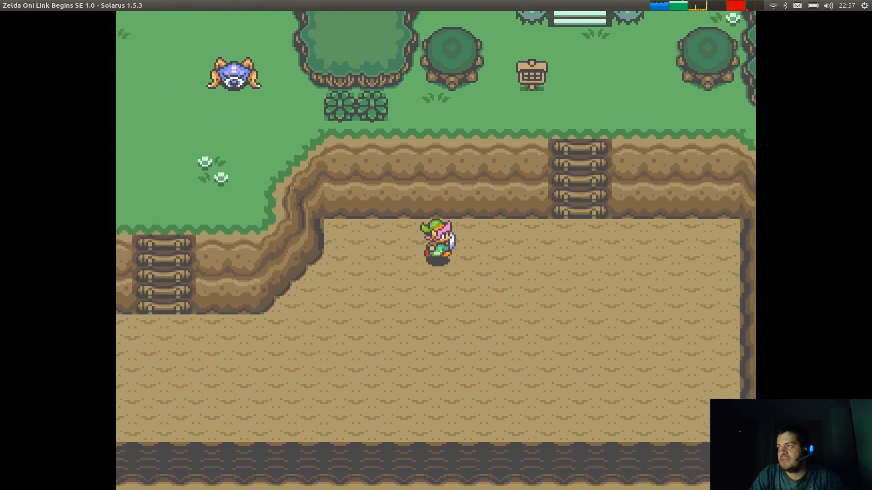
key("Up")
key("Up")
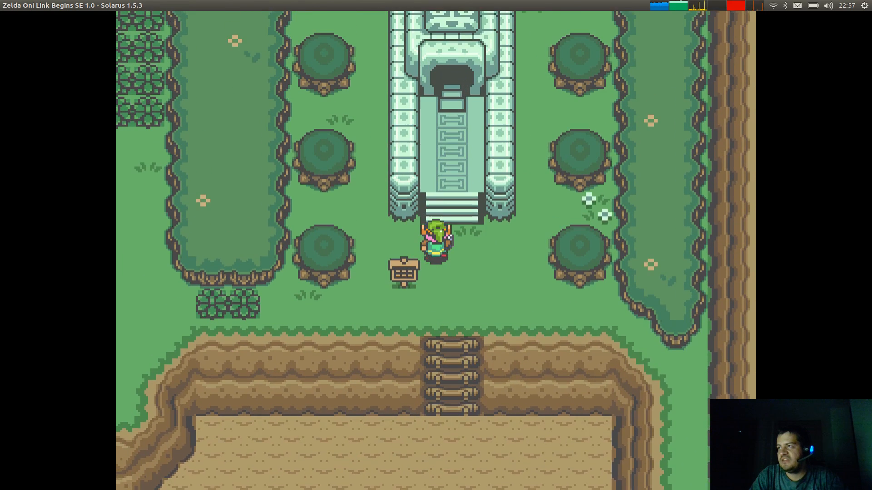
Read the sign in front of the Temple de Firone and enter the temple.
key("space")
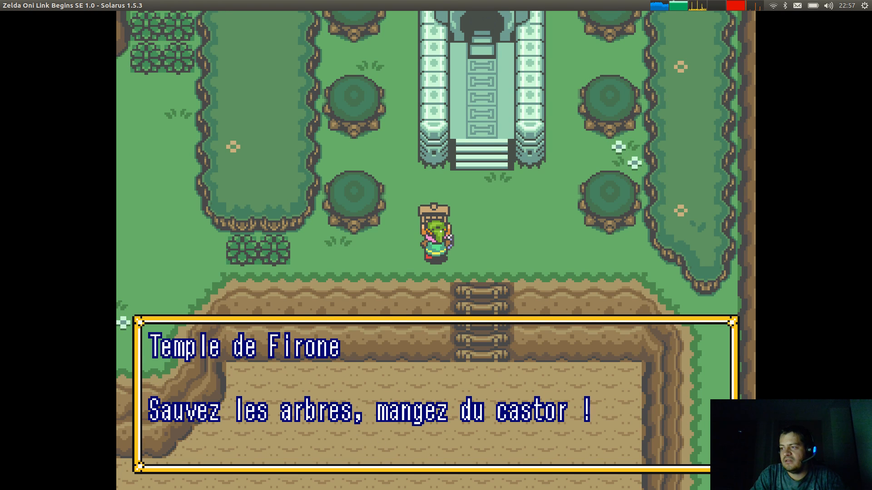
key("space")
key("Right")
key("Up")
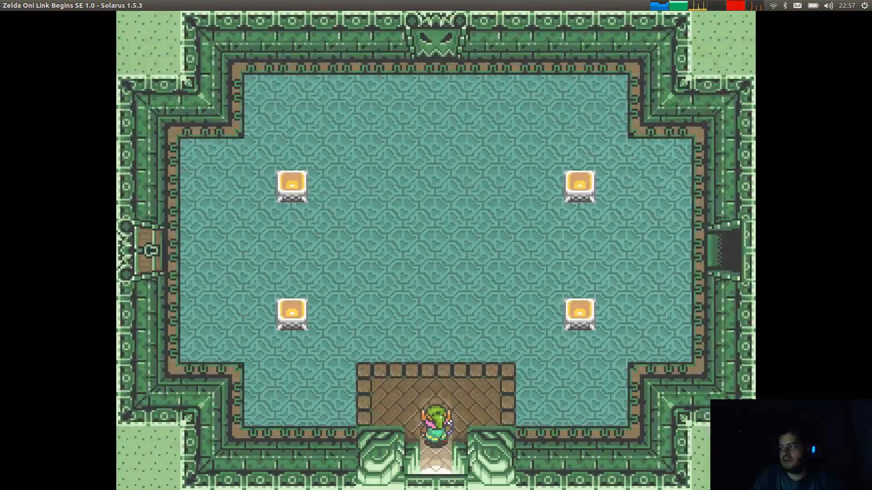
Leave the play session for the title screen and close the game to return to the dungeon map in the quest editor.
key("Up")
key("space")
key("Down")
key("space")
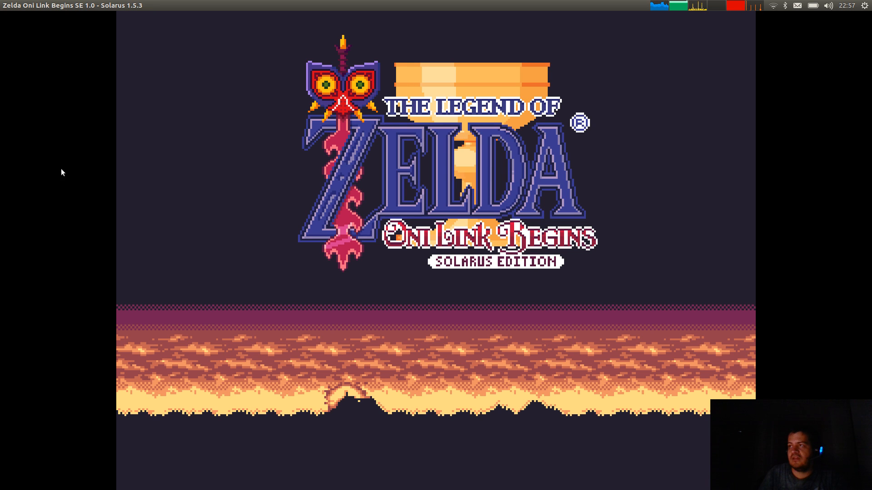
left_click(6, 5)
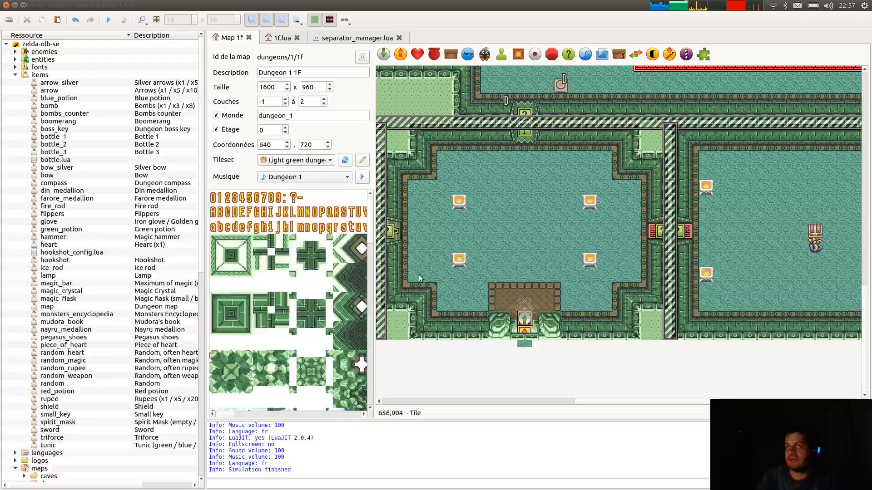
middle_click_drag(555, 285, 584, 329)
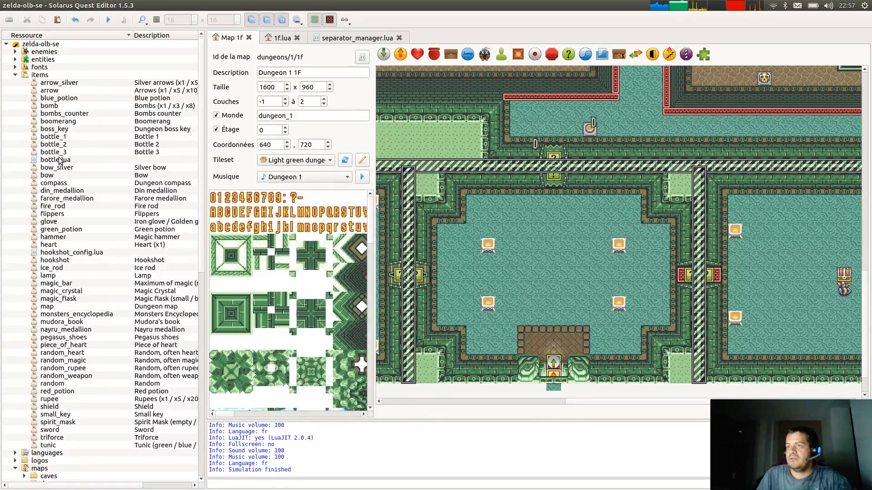
Collapse the items, maps, scripts/maps and scripts/meta folders in the quest tree and open the French language dialogs.
left_click(15, 67)
left_click(15, 67)
left_click(15, 74)
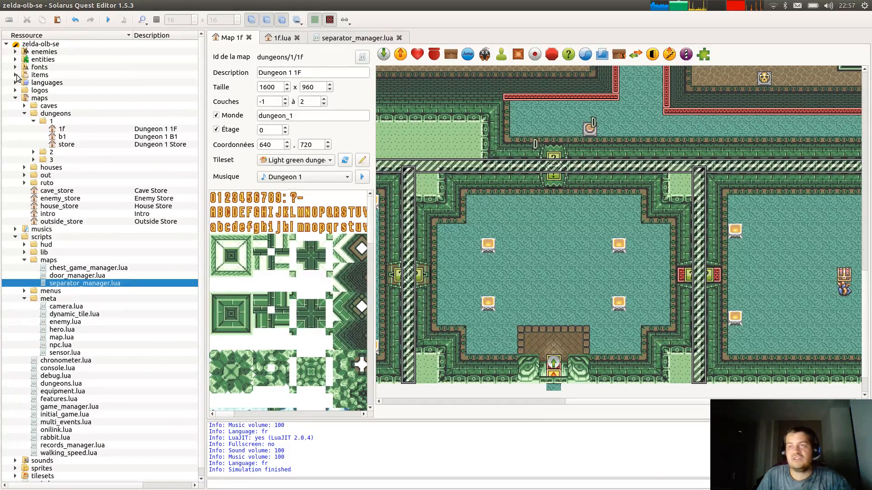
left_click(16, 98)
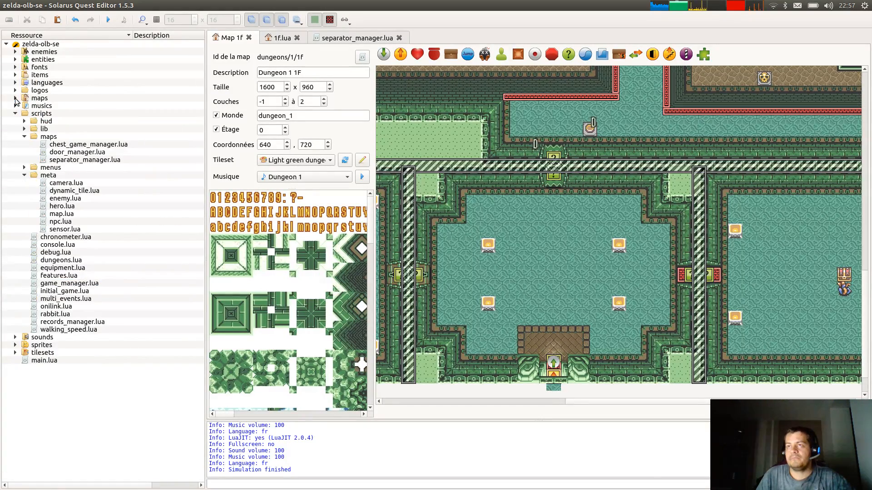
left_click(24, 137)
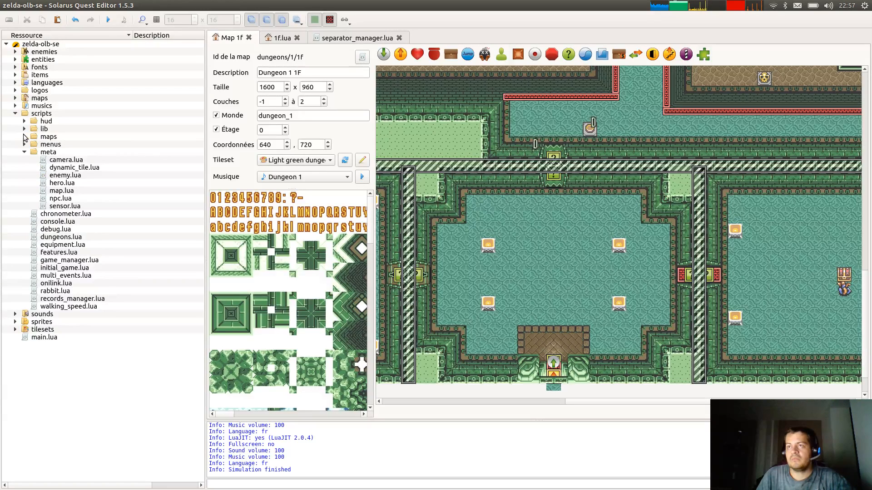
left_click(24, 153)
left_click(15, 82)
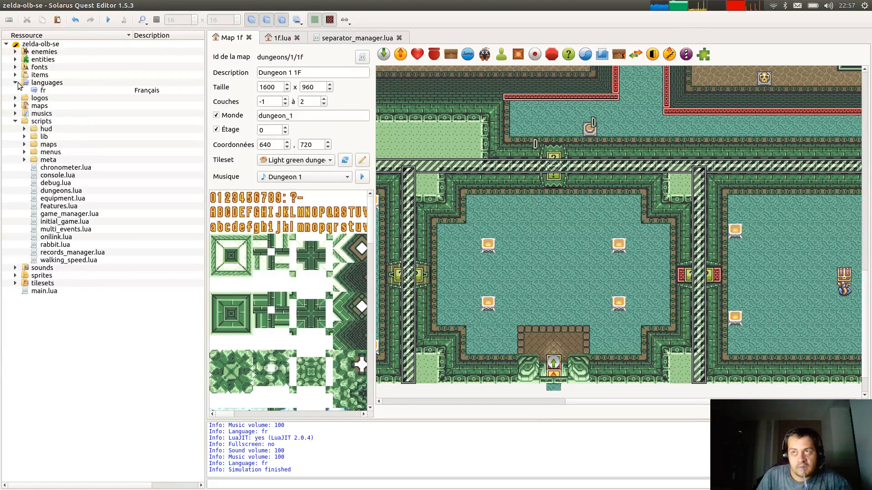
double_click(41, 91)
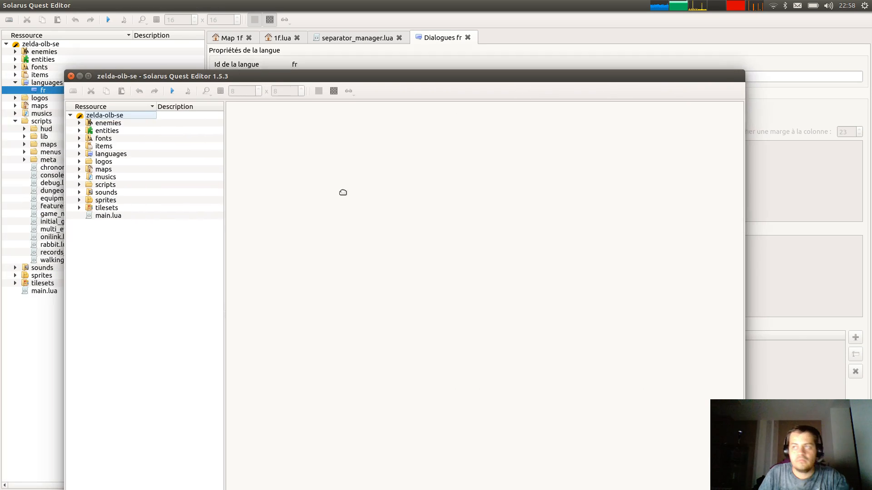
double_click(109, 150)
double_click(108, 156)
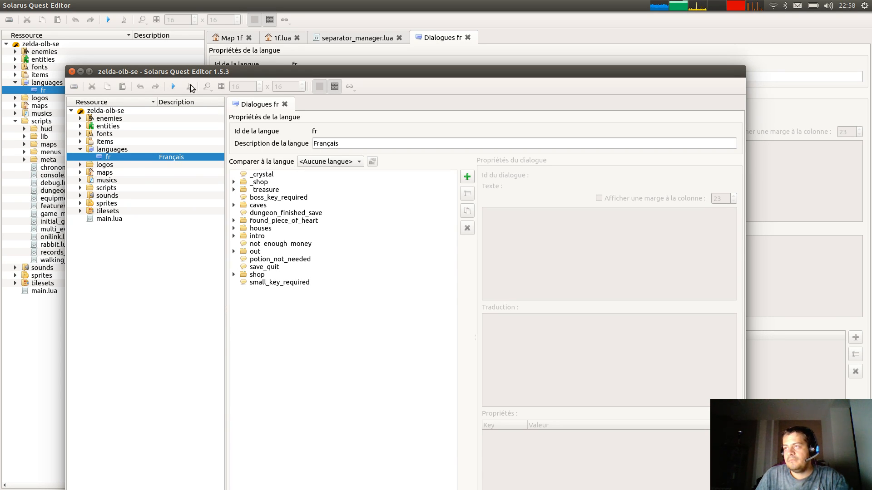
left_click(72, 72)
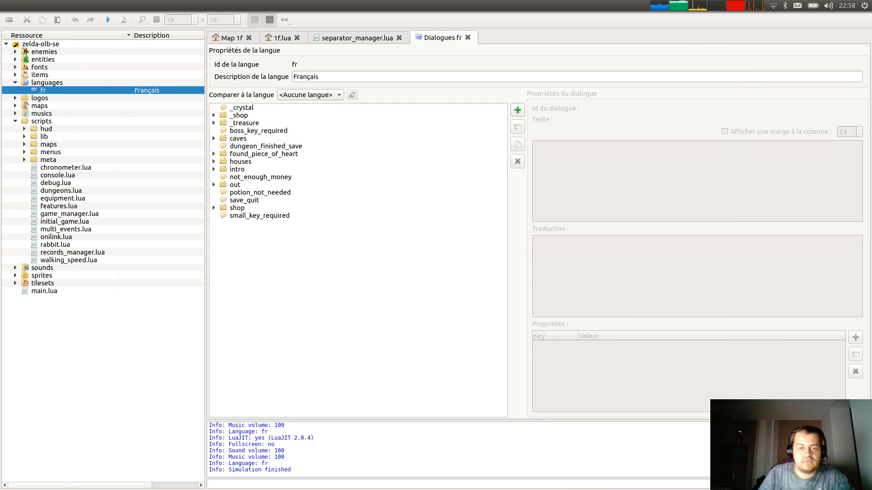
Open the zelda-roth-se quest and bring up its French language dialogs for reference.
double_click(264, 147)
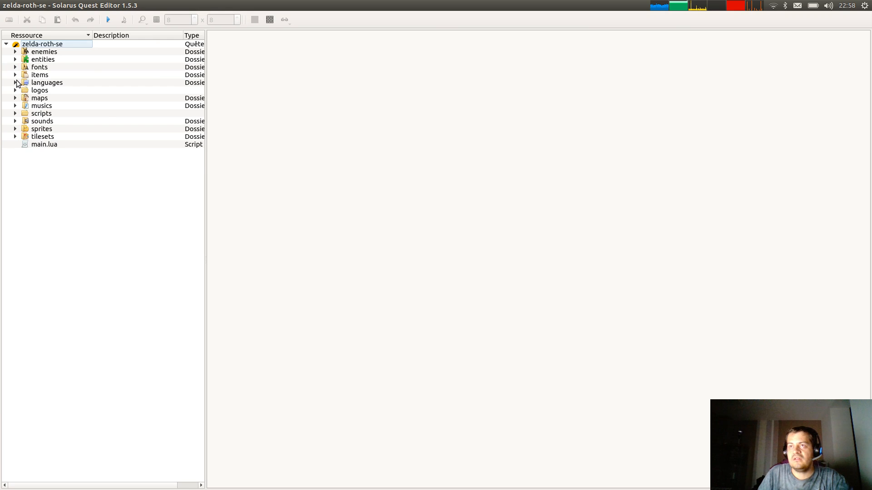
left_click(15, 82)
double_click(41, 114)
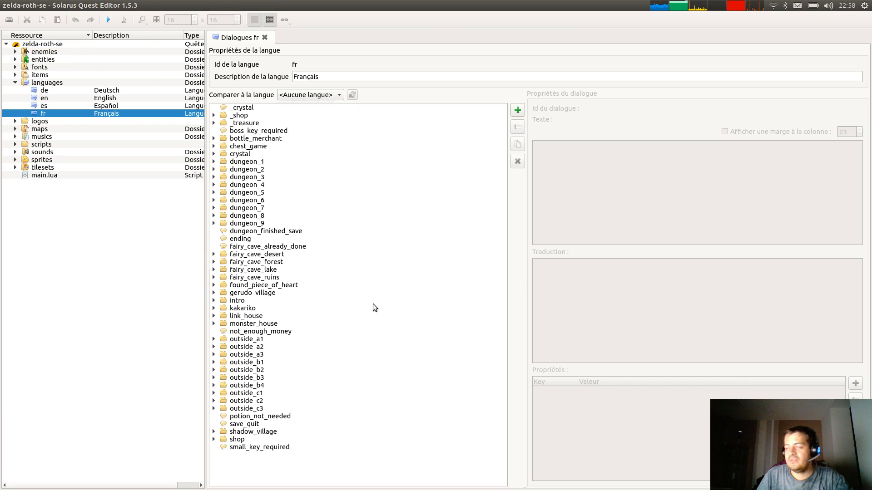
Show the text of the dungeon_1 welcome dialog.
left_click(213, 162)
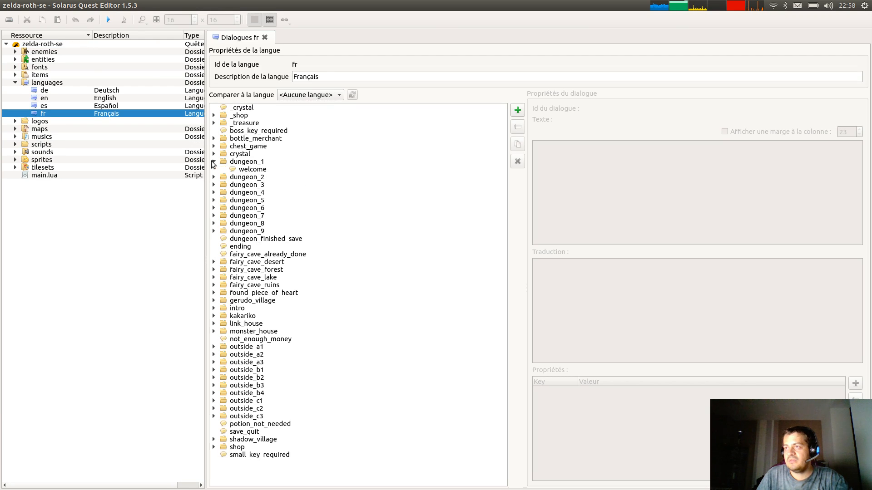
left_click(259, 162)
left_click(261, 170)
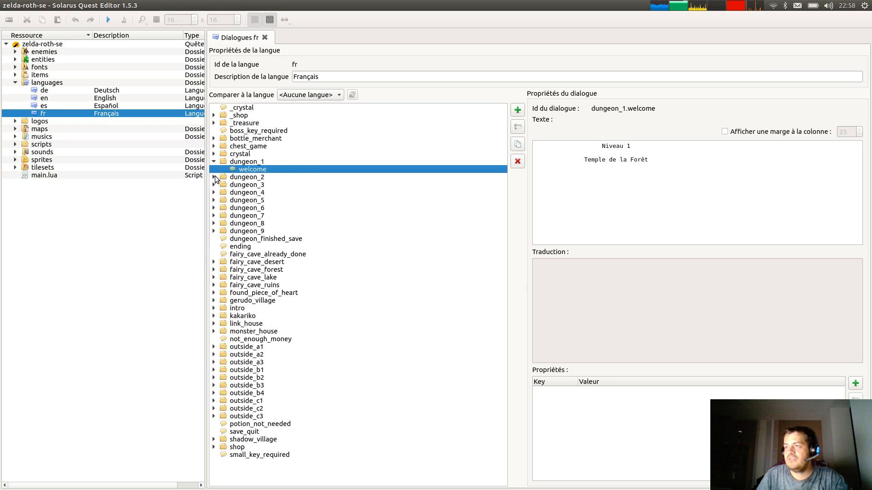
Expand the dungeon_2 to dungeon_9 dialog groups to examine their welcome entries, and return to the zelda-olb-se editor window.
left_click(213, 230)
left_click(213, 230)
left_click(213, 230)
left_click(213, 223)
left_click(213, 216)
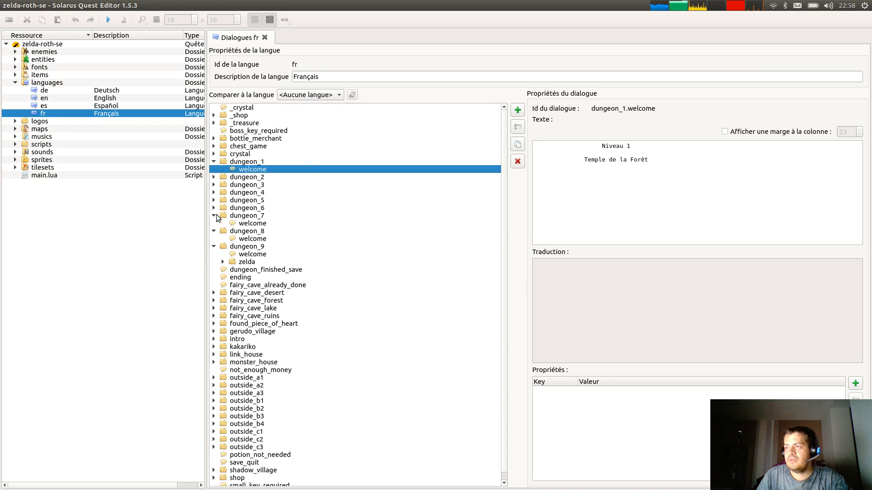
left_click(213, 216)
left_click(213, 201)
left_click(213, 201)
left_click(213, 200)
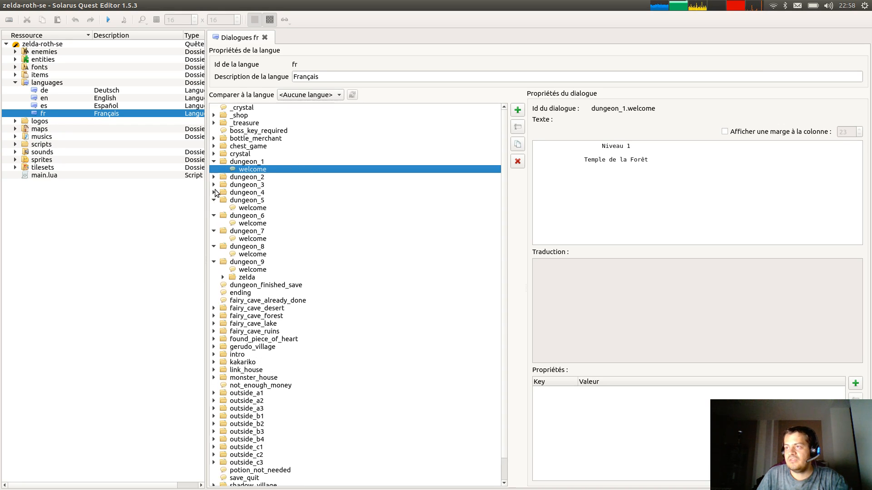
left_click(214, 193)
left_click(214, 185)
left_click(214, 177)
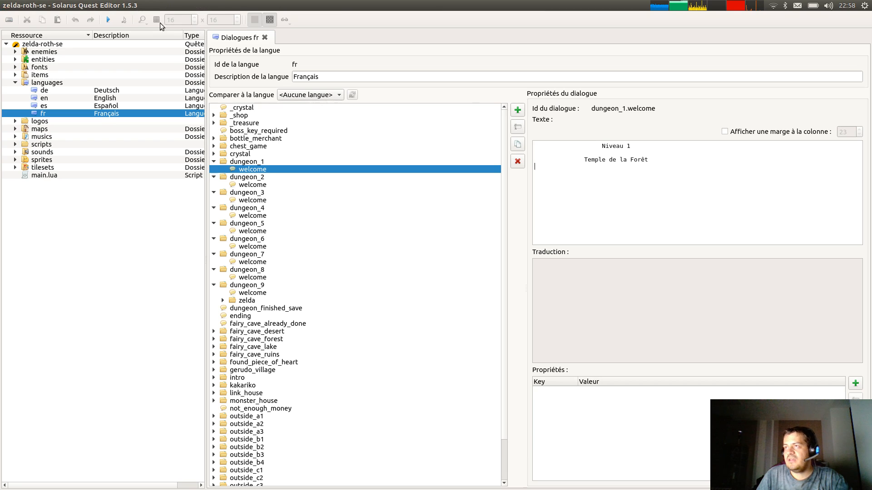
key("alt+Tab")
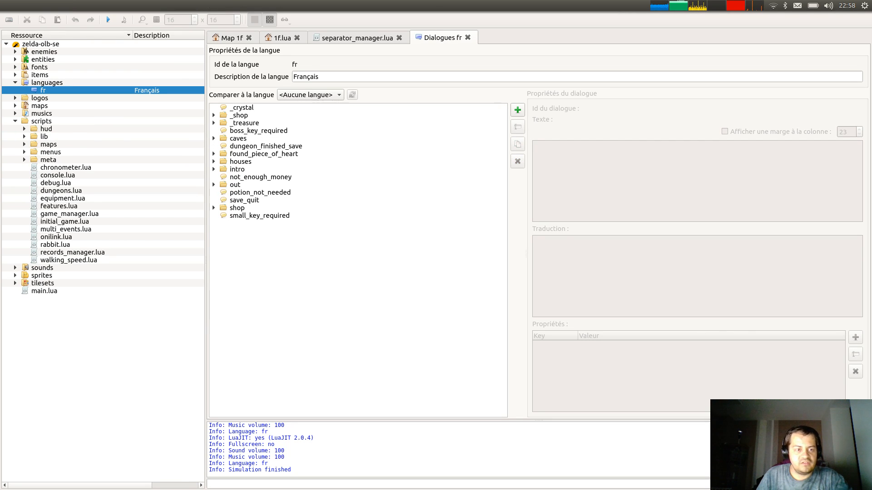
Switch to the original game in VirtualBox, leave and re-enter the first temple to read its welcome message, and return to the quest editor.
key("alt+Tab")
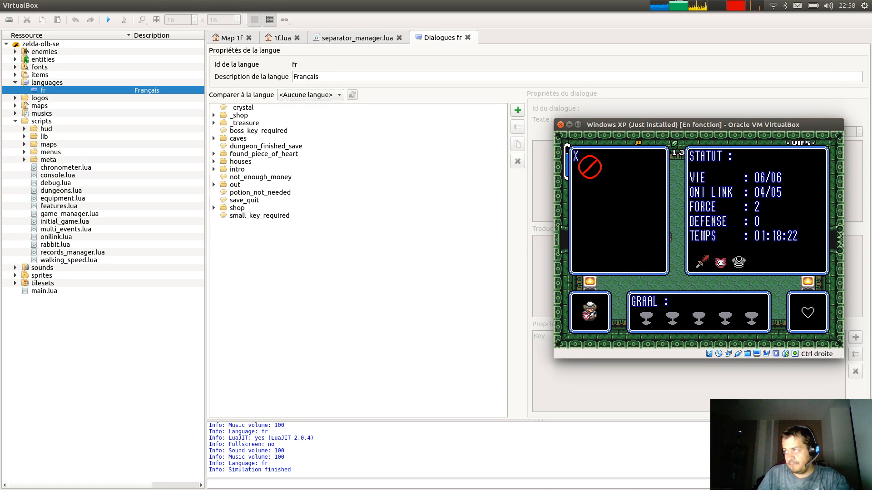
key("d")
key("Left")
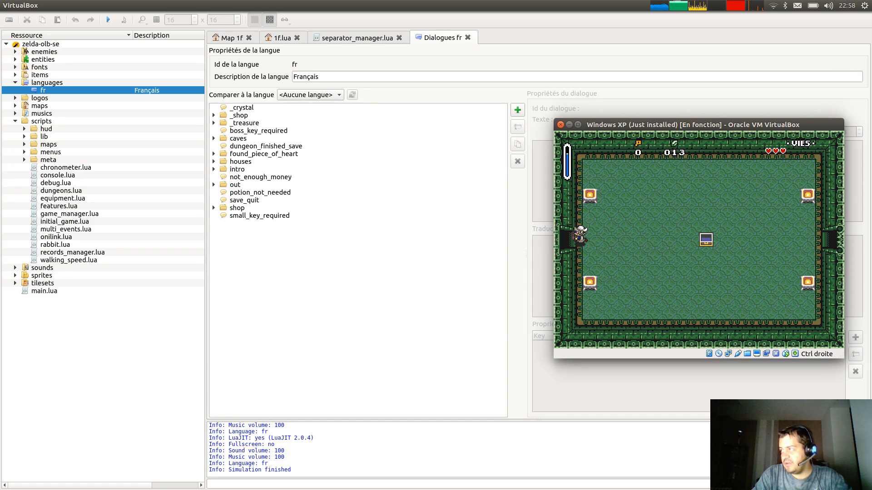
key("Down")
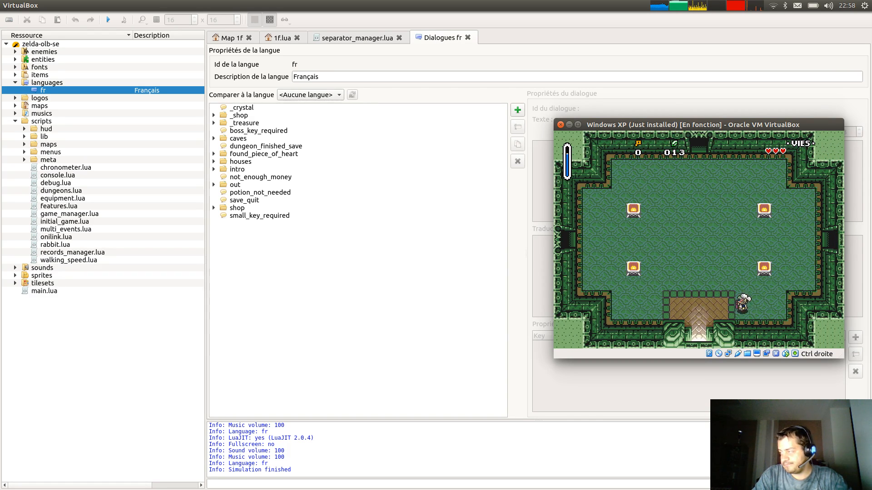
key("Down")
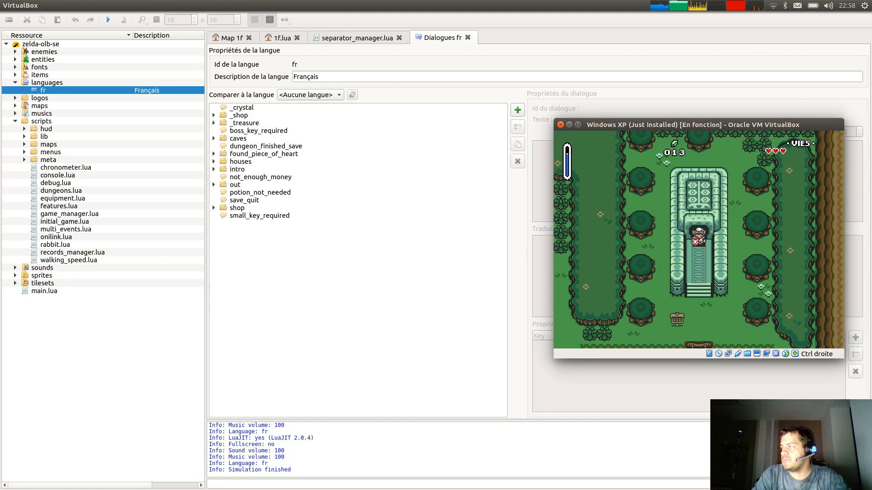
key("Up")
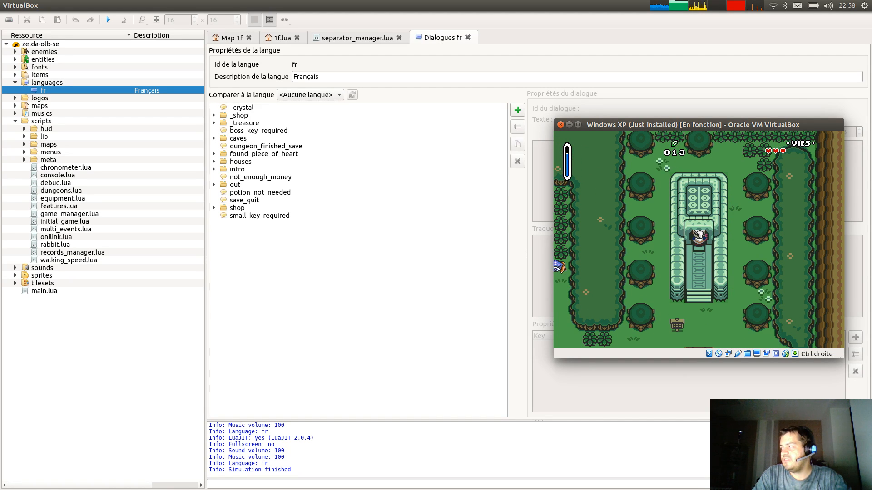
key("Up")
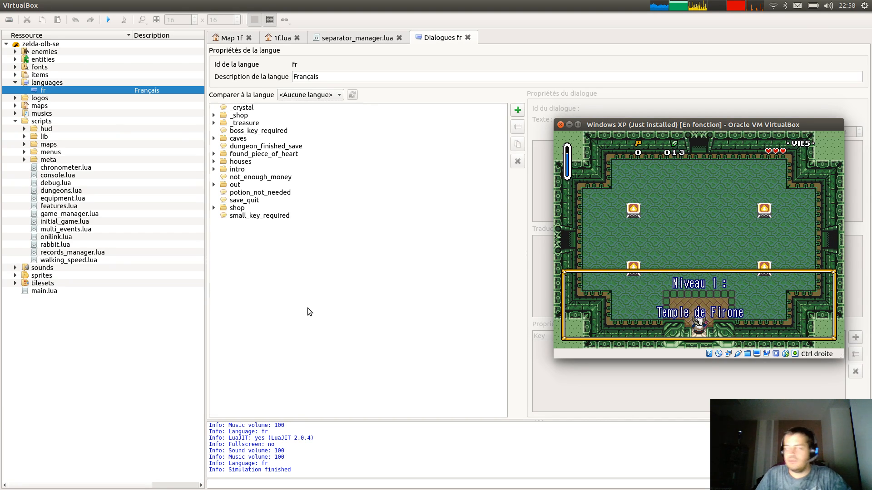
key("alt+Tab")
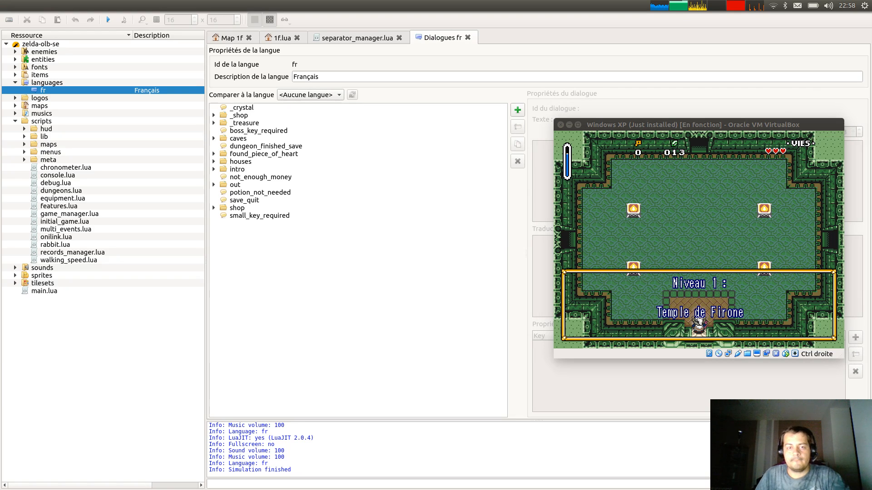
left_click(325, 284)
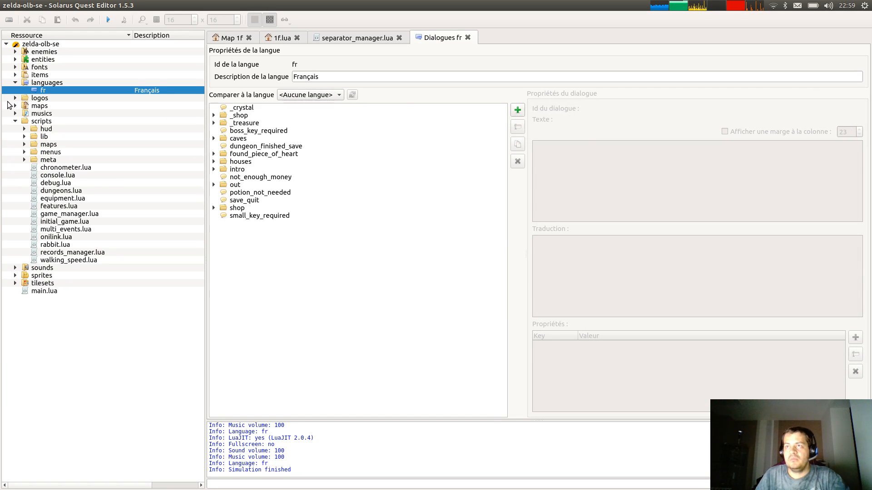
Expand the maps folder and create a dungeons.1.welcome dialog with the text "Niveau 1" and "Temple de Firone" on separate lines.
left_click(15, 106)
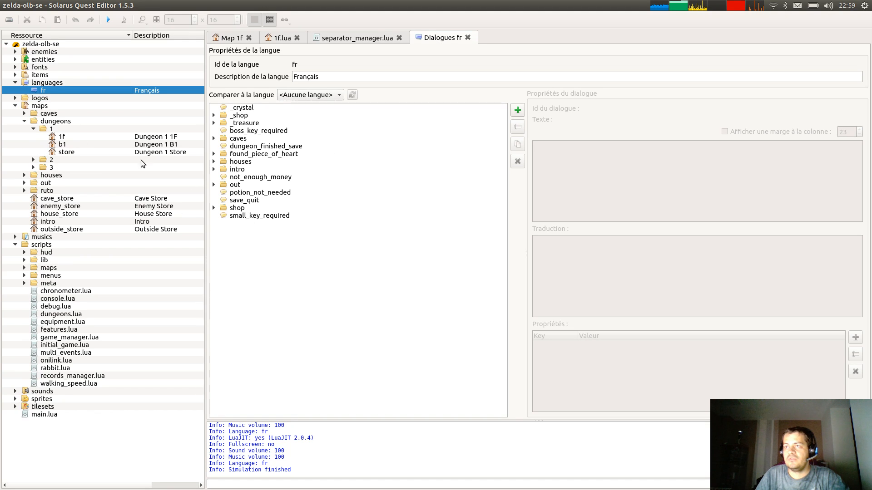
left_click(517, 111)
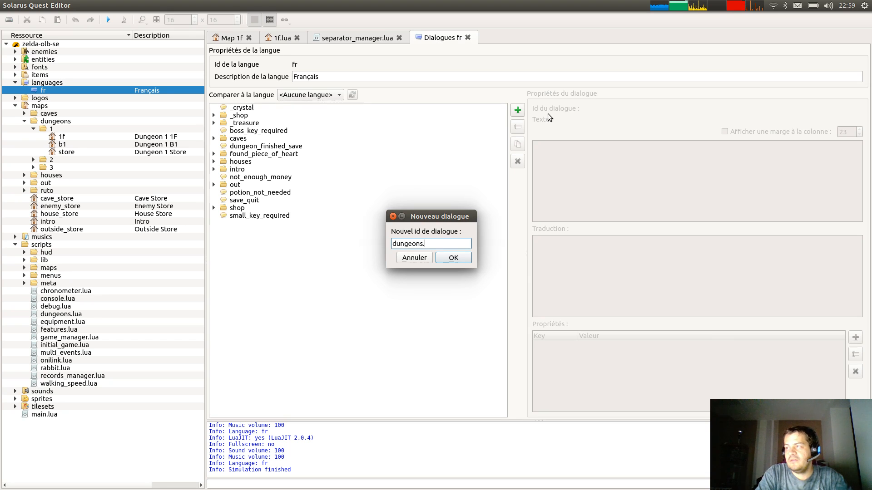
type("dungeons.1.welco")
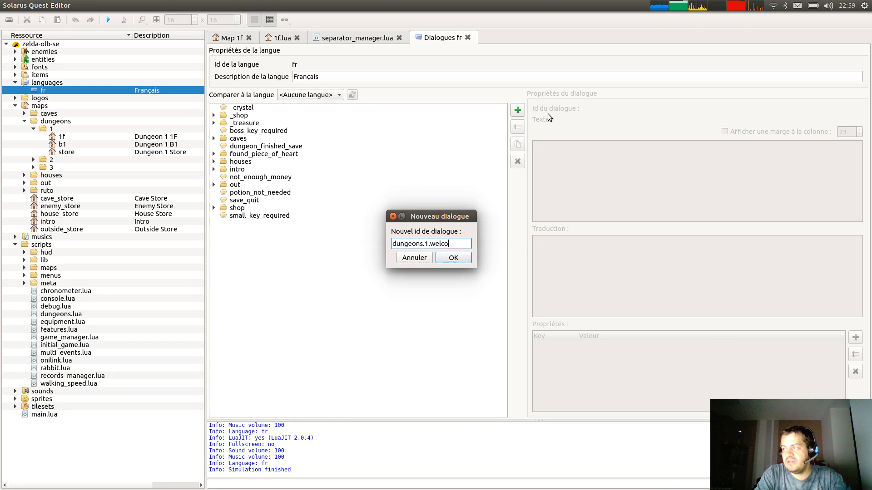
type("me")
key("Return")
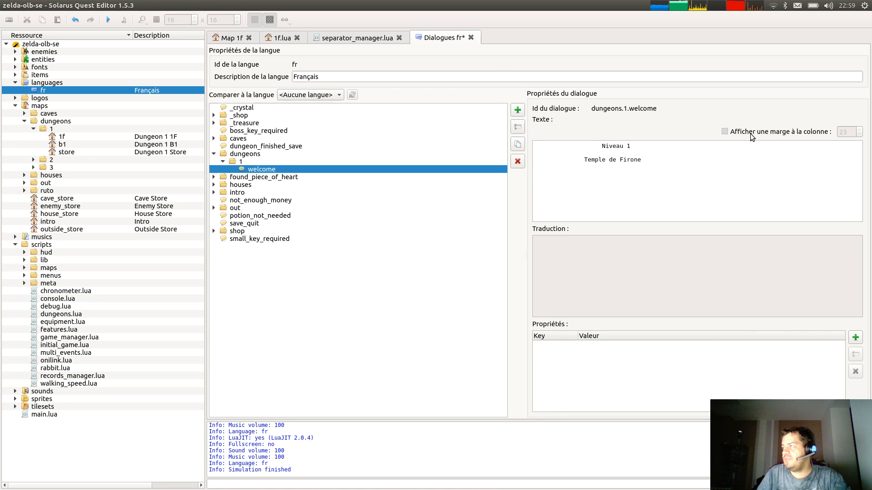
Show the dialog margin at column 48, adjust the indentation to centre "Temple de Firone" under "Niveau 1", and save the dialogs.
left_click(724, 131)
double_click(843, 131)
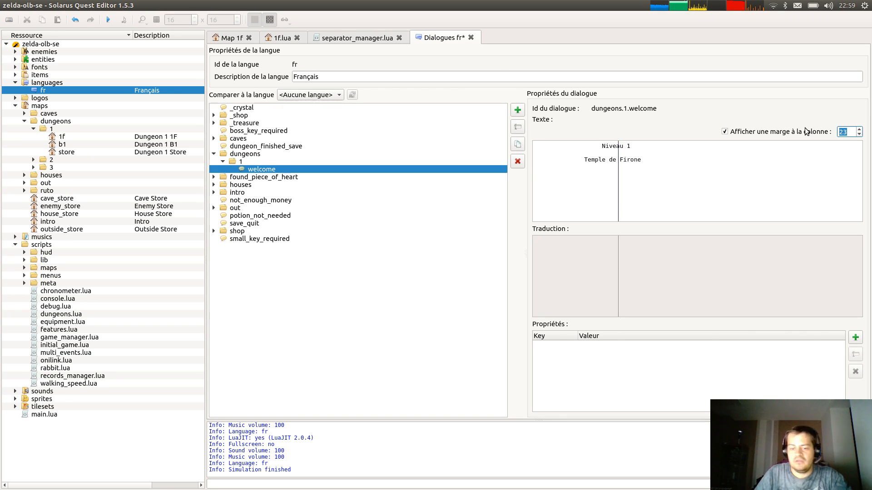
type("48")
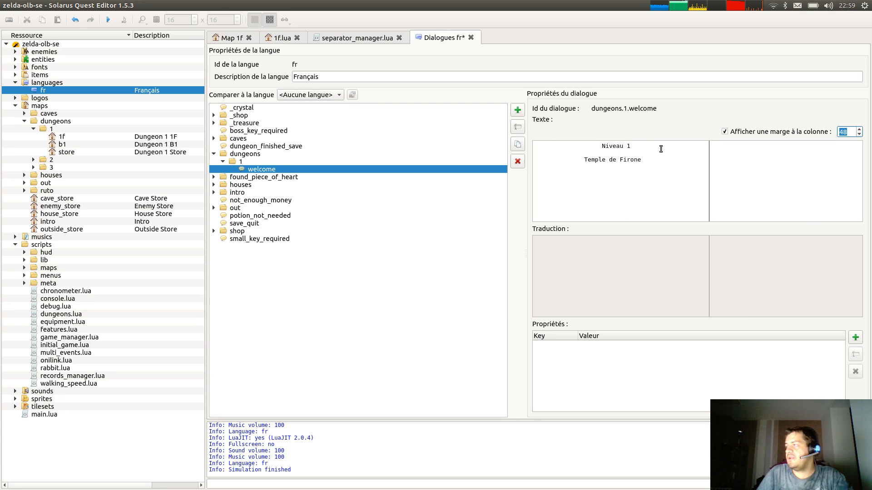
left_click(660, 149)
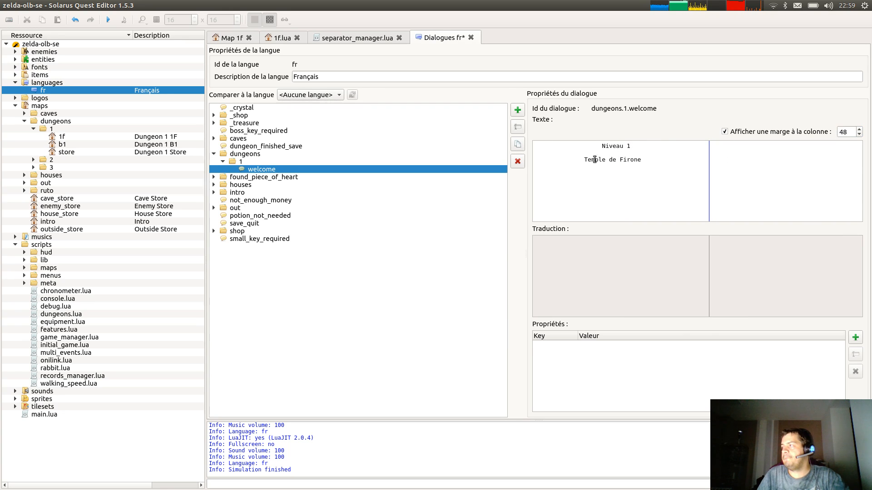
left_click(566, 158)
left_click(666, 147)
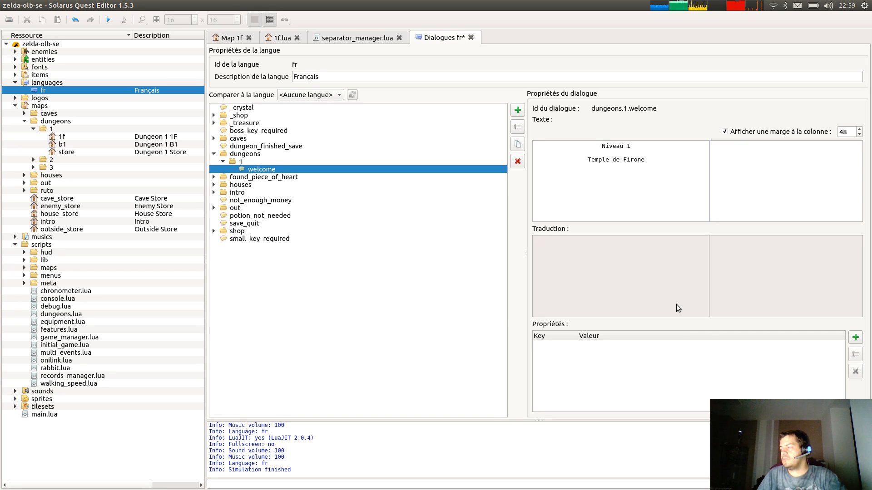
key("ctrl+s")
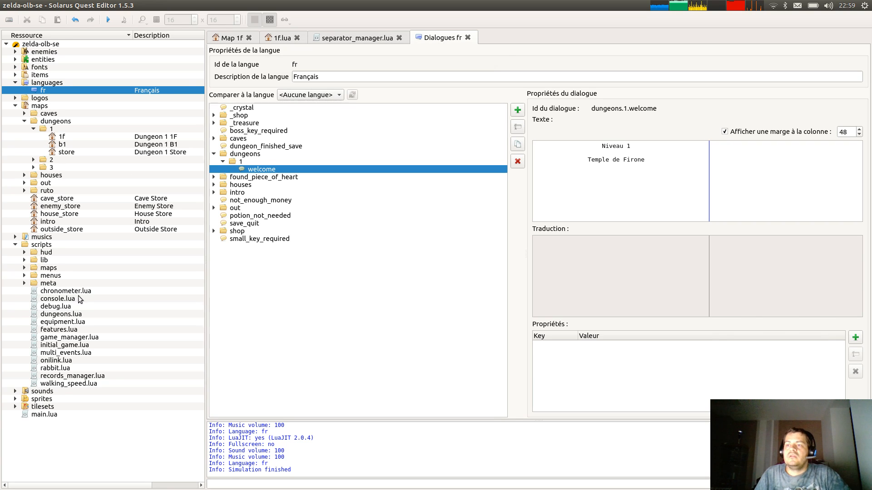
Open the dungeons.lua script and examine its dungeon definitions and the functions for dungeon index, name and exploration.
left_click(70, 315)
double_click(70, 314)
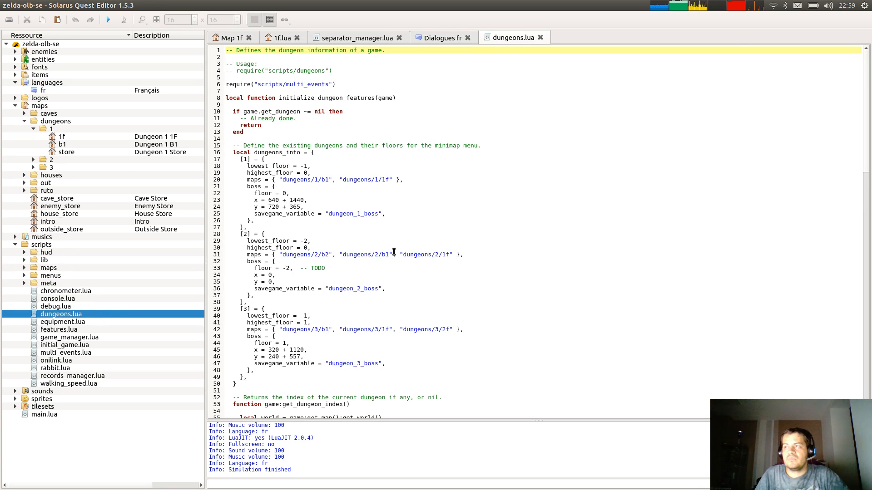
scroll(394, 252, "down", 13)
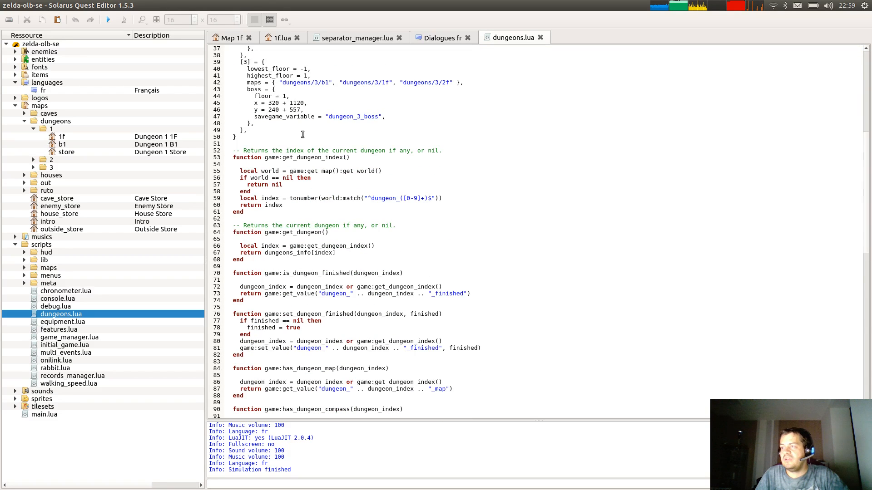
scroll(413, 221, "down", 9)
scroll(413, 222, "down", 14)
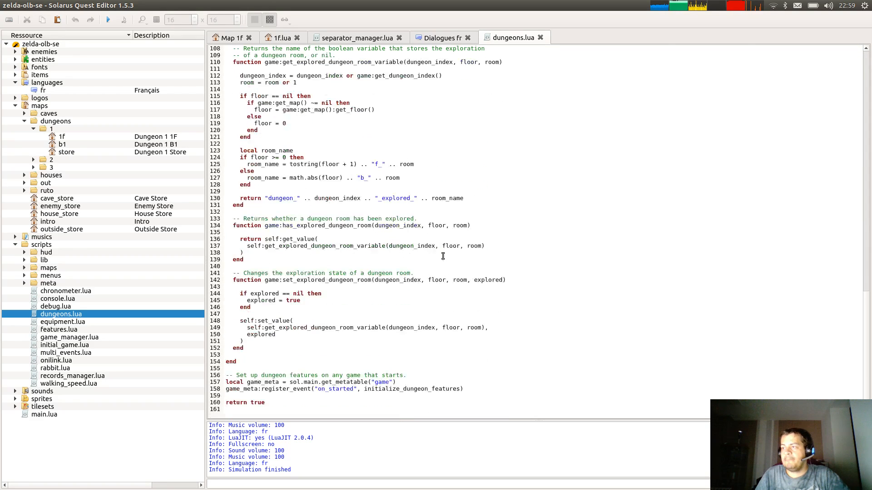
left_click(298, 354)
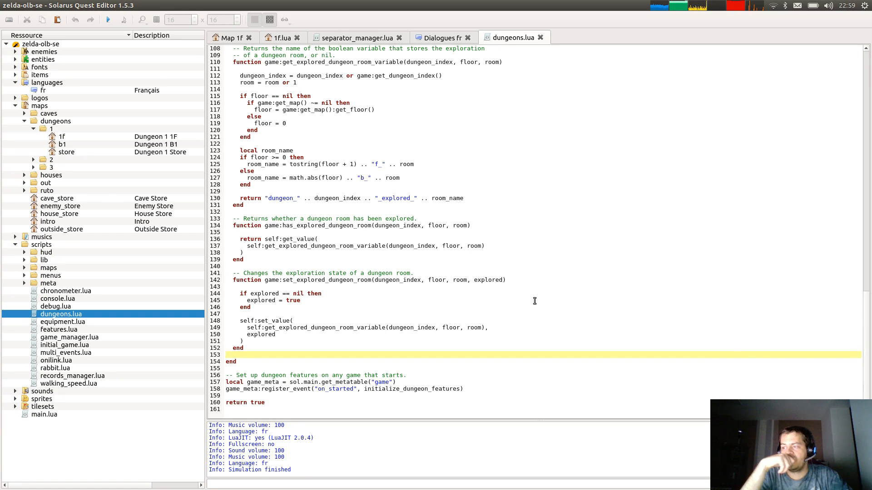
scroll(441, 341, "up", 13)
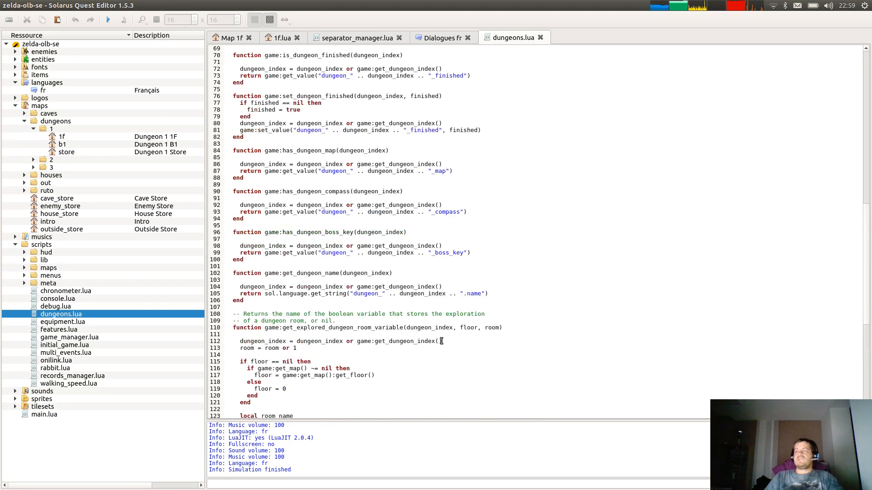
scroll(441, 341, "up", 17)
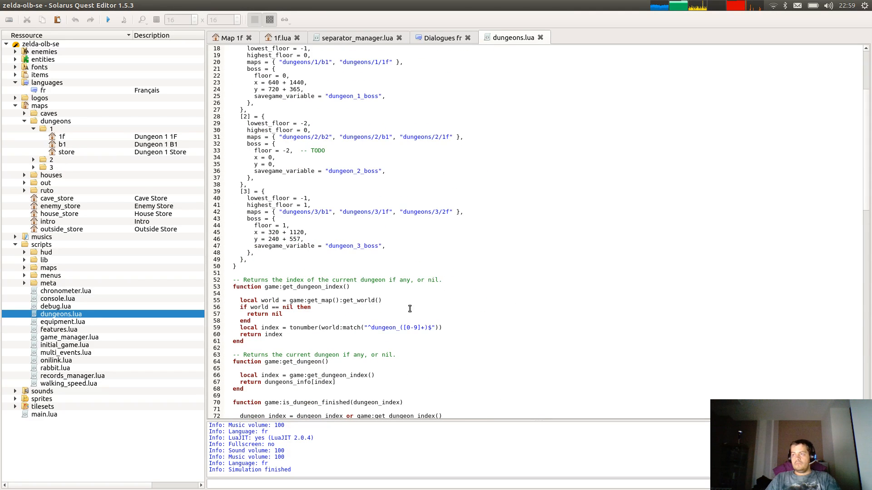
scroll(410, 309, "up", 6)
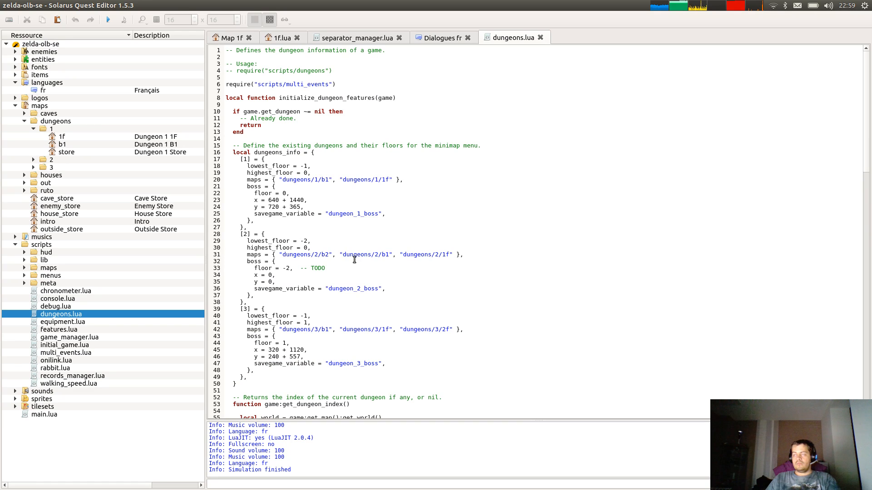
scroll(375, 365, "down", 4)
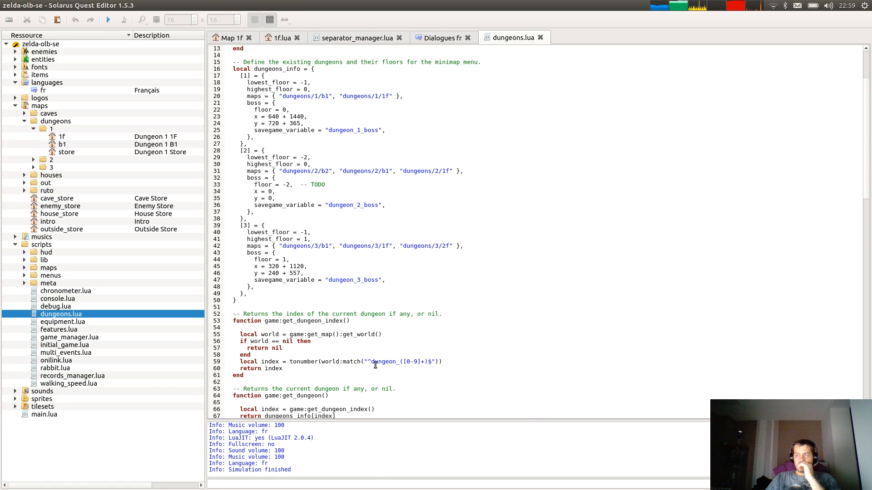
scroll(375, 365, "down", 11)
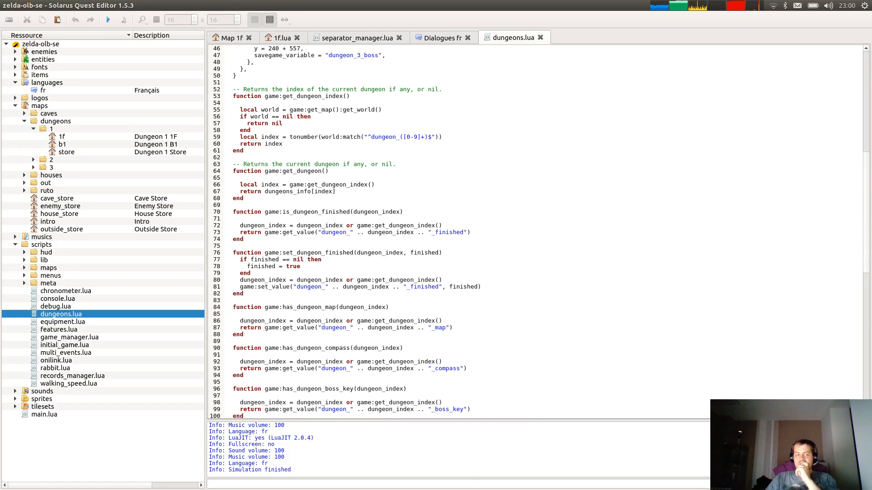
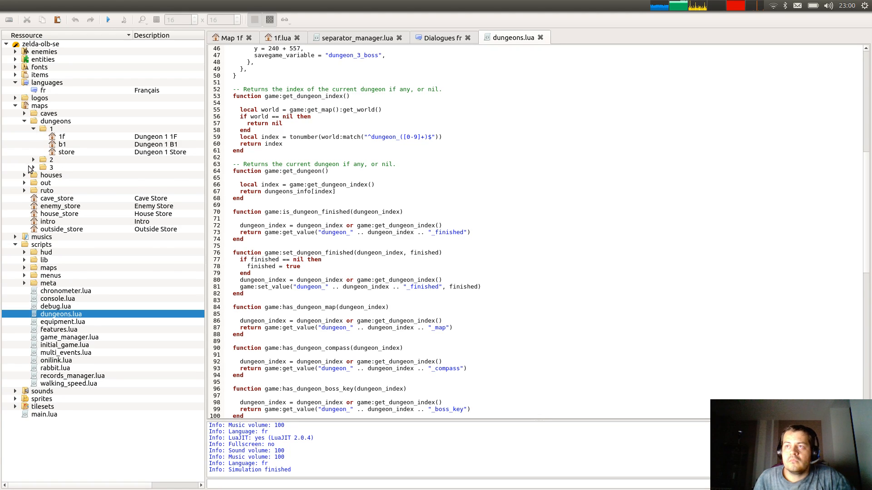
Expand the dungeon 2 maps folder and open the Lua scripts of its entities and store maps.
left_click(33, 159)
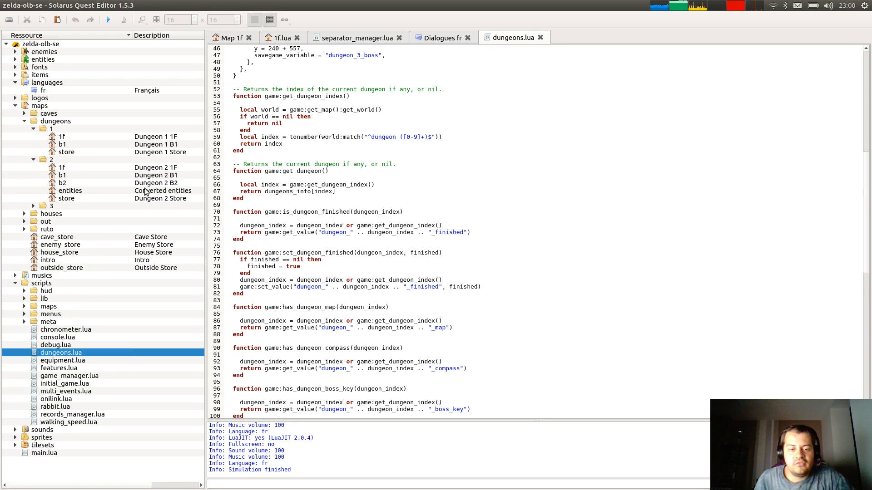
left_click(704, 266)
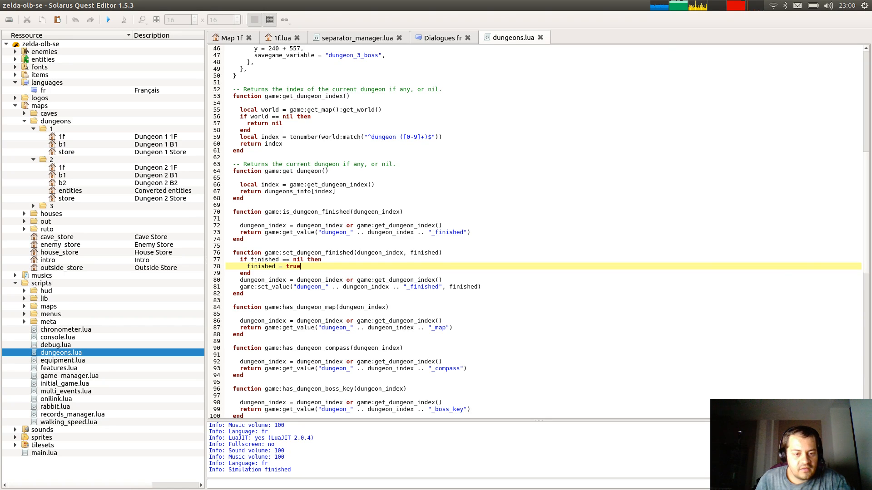
right_click(66, 192)
left_click(103, 208)
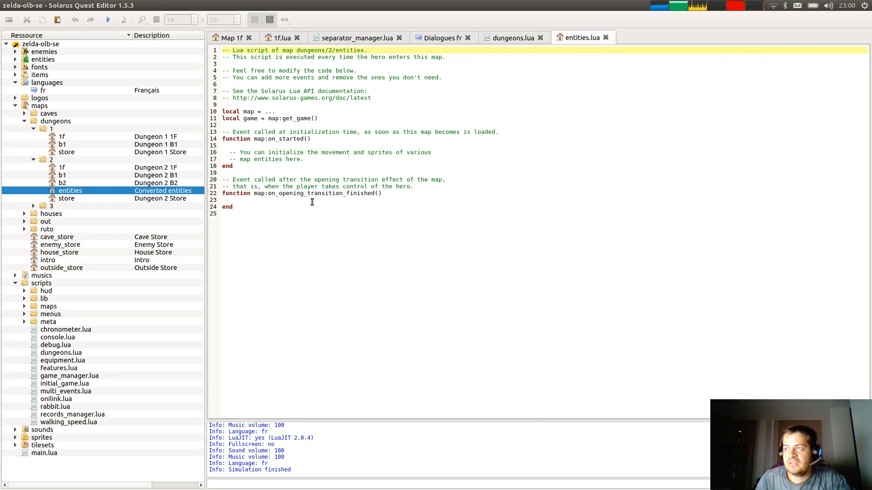
right_click(76, 199)
left_click(97, 215)
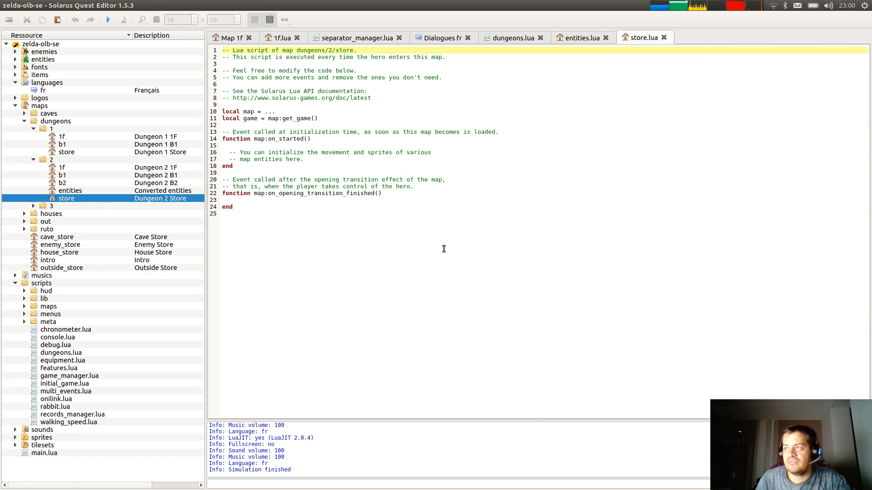
Delete all the template code from the dungeon 2 store and entities map scripts.
left_click(459, 241)
key("ctrl+a")
key("Delete")
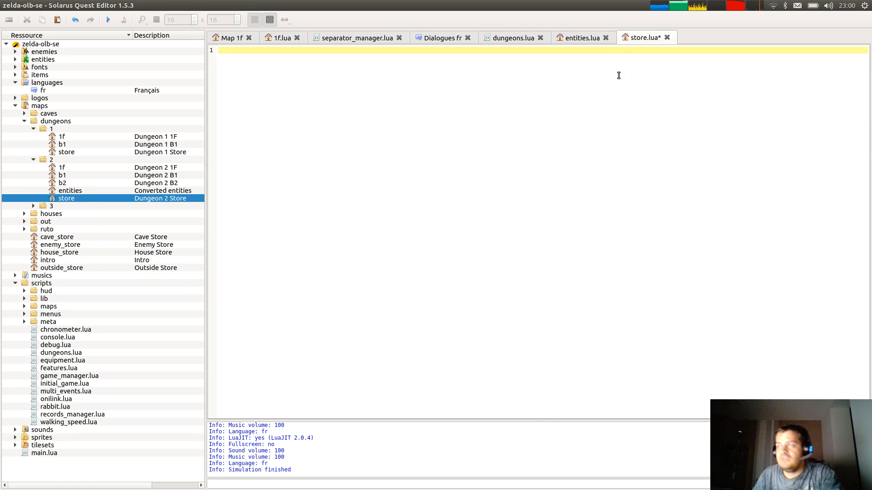
left_click(603, 39)
key("ctrl+a")
key("Delete")
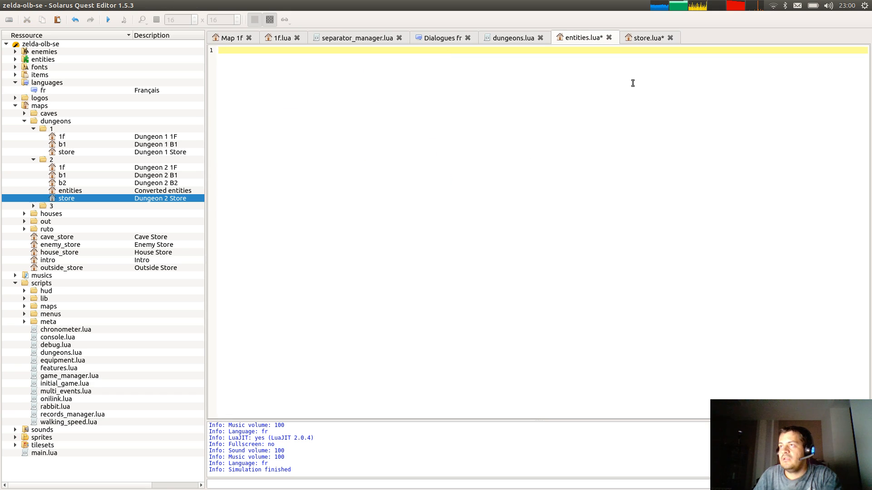
Save the emptied store.lua and entities.lua scripts and close both.
left_click(635, 43)
key("ctrl+s")
key("ctrl+w")
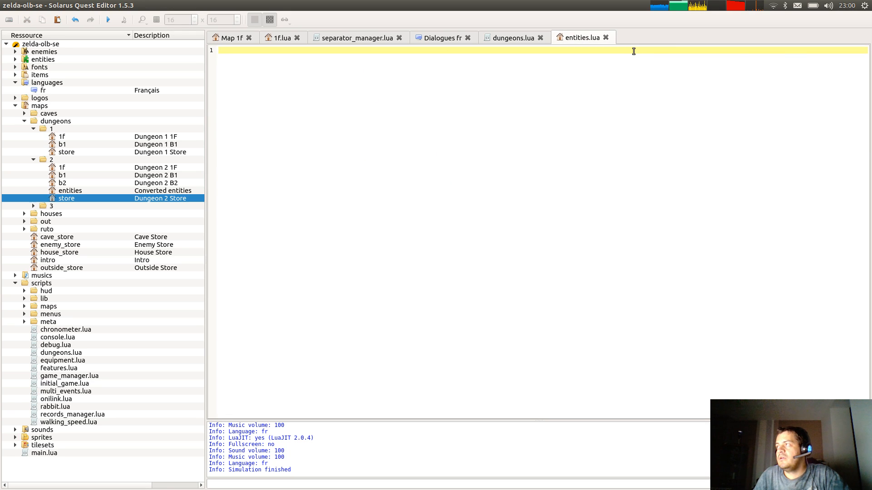
key("ctrl+w")
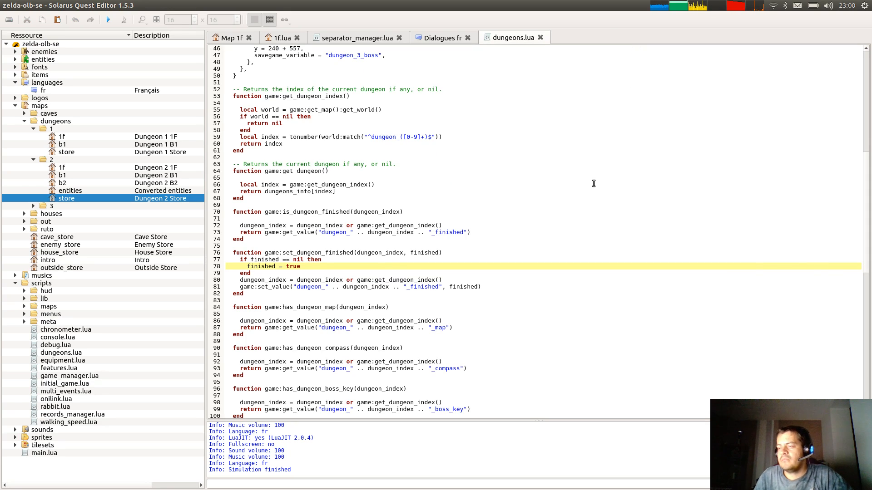
Review the remaining functions of dungeons.lua, from the finished state and room exploration helpers to the event registration at the end.
scroll(447, 273, "down", 9)
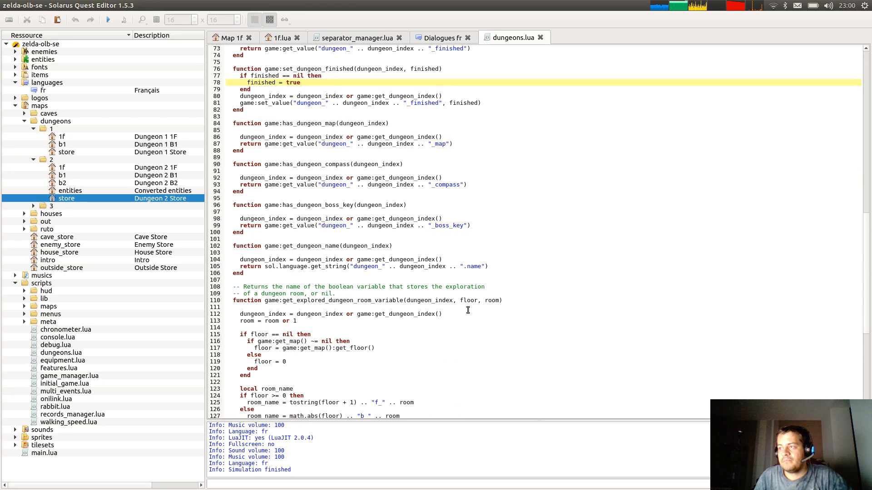
scroll(475, 300, "down", 9)
scroll(474, 301, "down", 3)
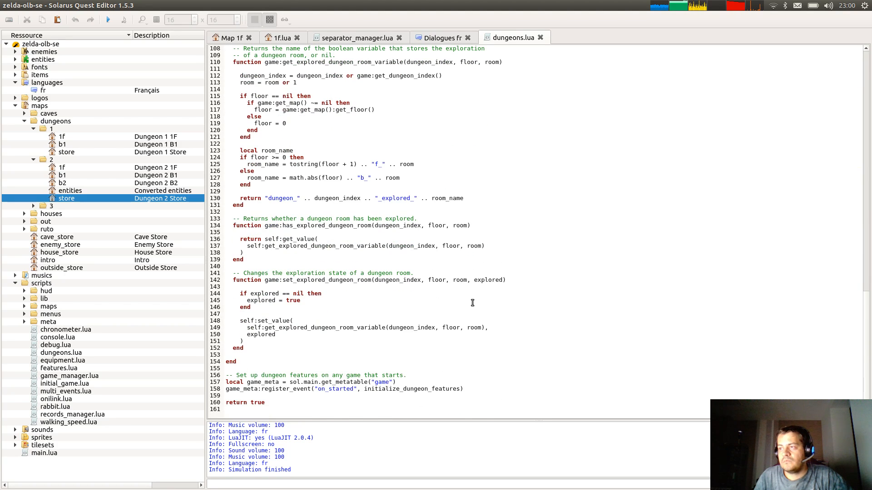
scroll(488, 292, "up", 9)
scroll(511, 301, "down", 9)
scroll(511, 301, "down", 1)
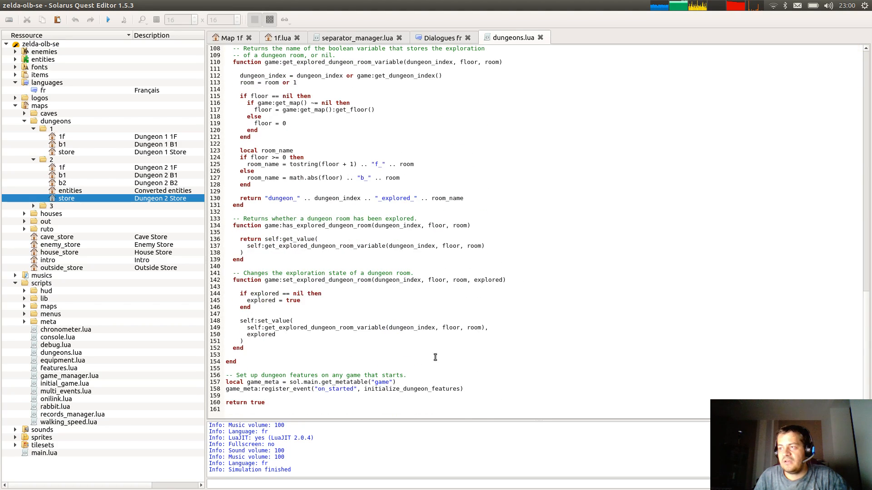
left_click(476, 335)
left_click(482, 348)
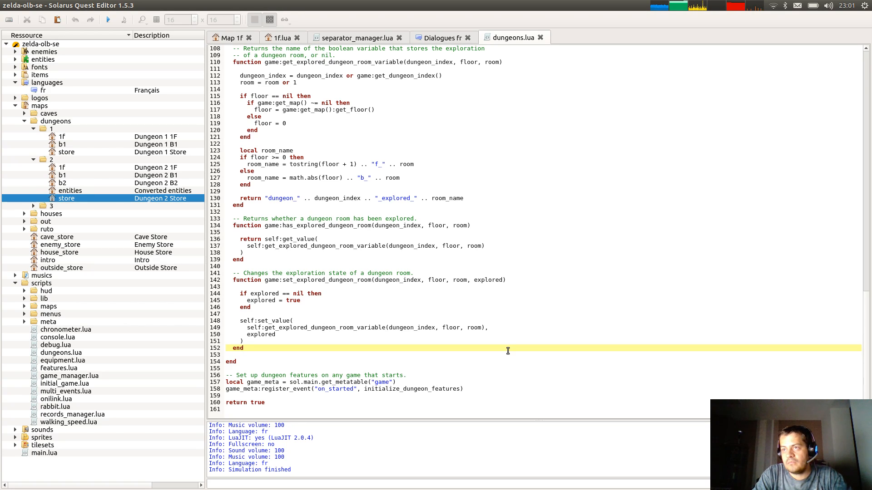
key("Return")
key("Return")
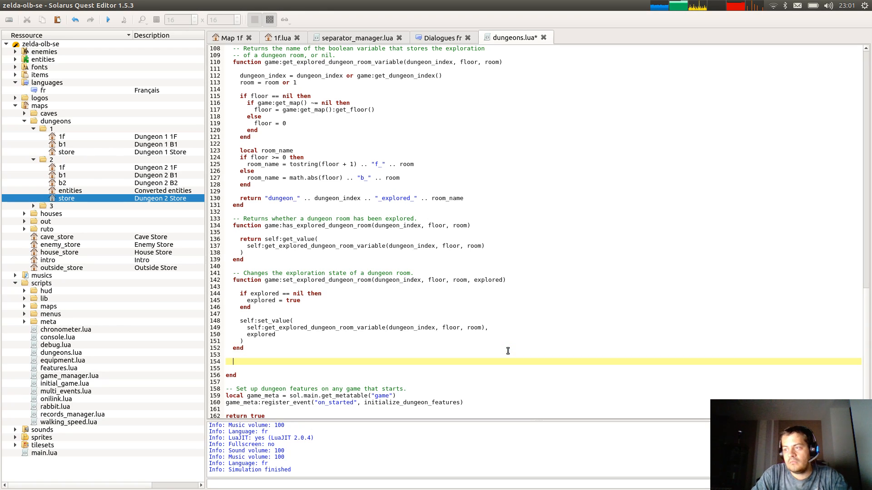
key("ctrl+z")
key("ctrl+z")
Place the text cursor in the game metatable setup code at the end of dungeons.lua.
key("Down")
key("Down")
key("Down")
key("Down")
key("Down")
key("Down")
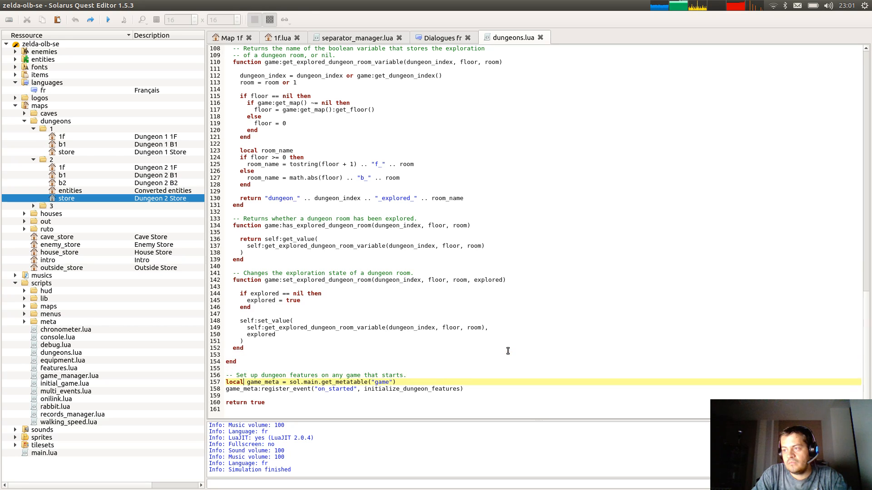
Below the on_started registration, begin a new line game_meta:register_event("notify_world_changed",.
key("Return")
key("Return")
key("Up")
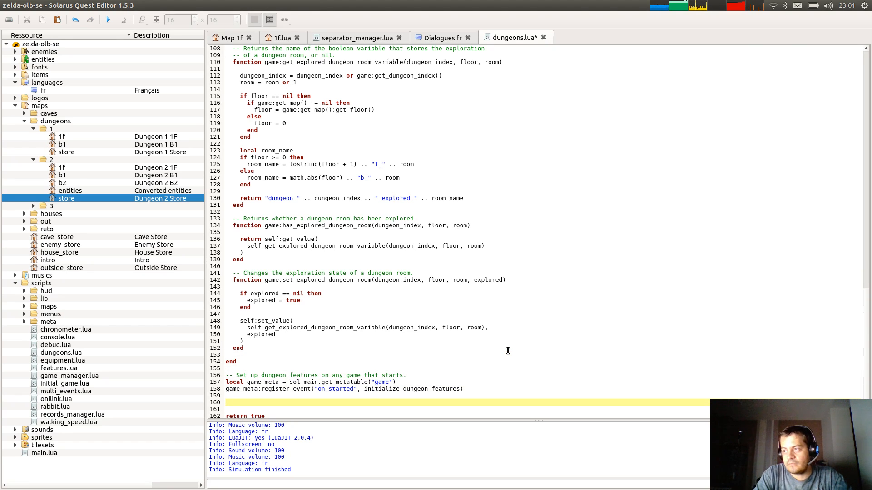
type("game")
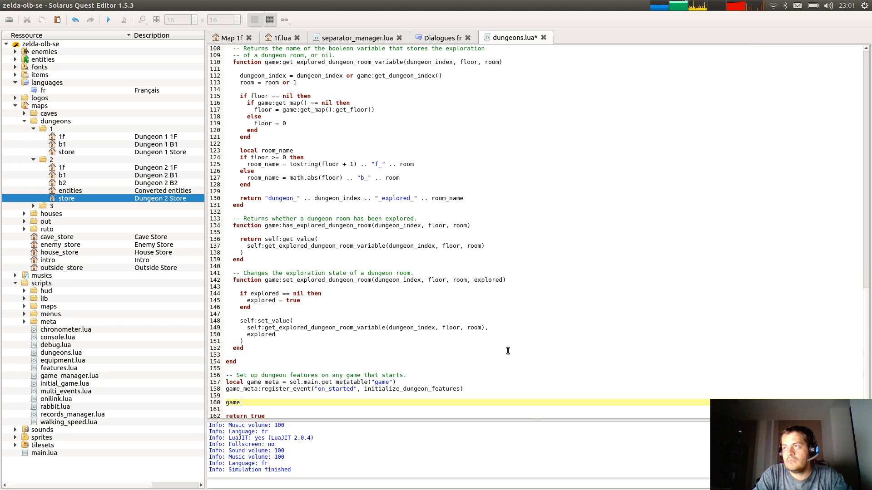
type("_meta:regis")
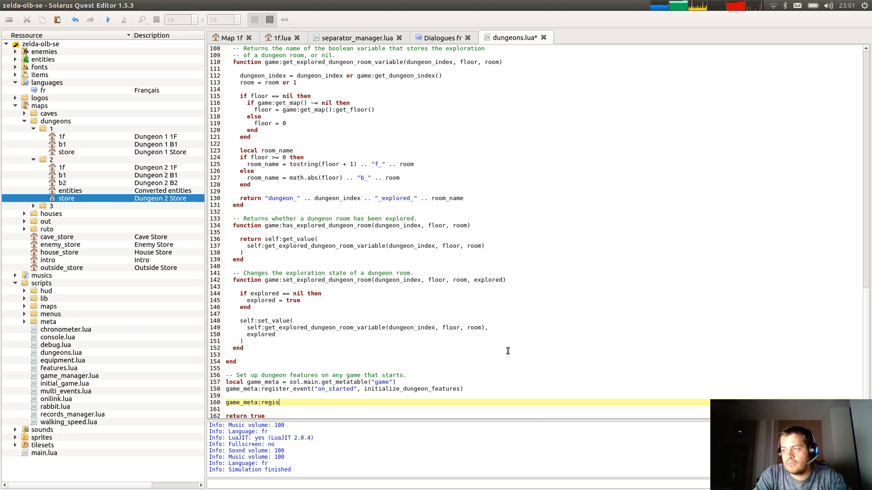
type("ter_e")
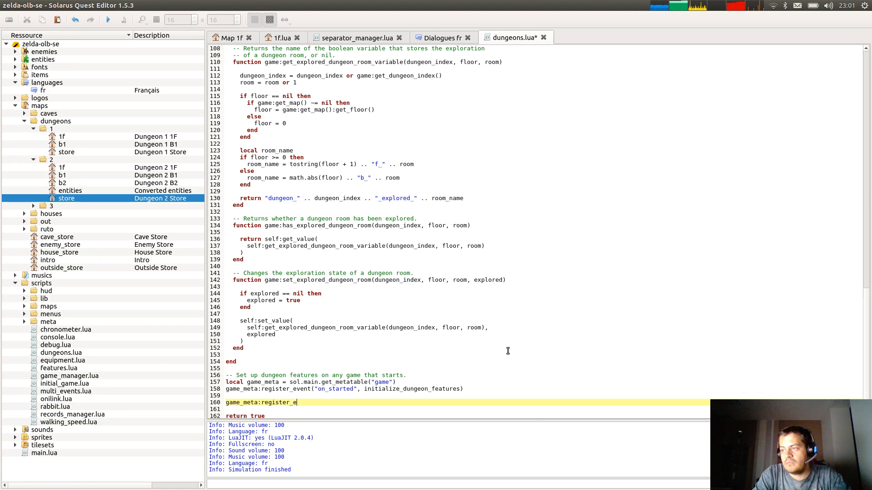
type("vent(\"on")
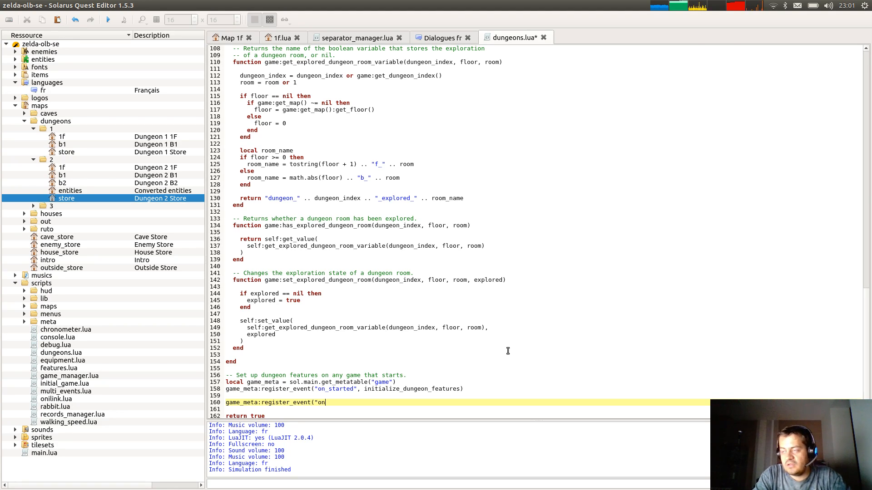
type("notify")
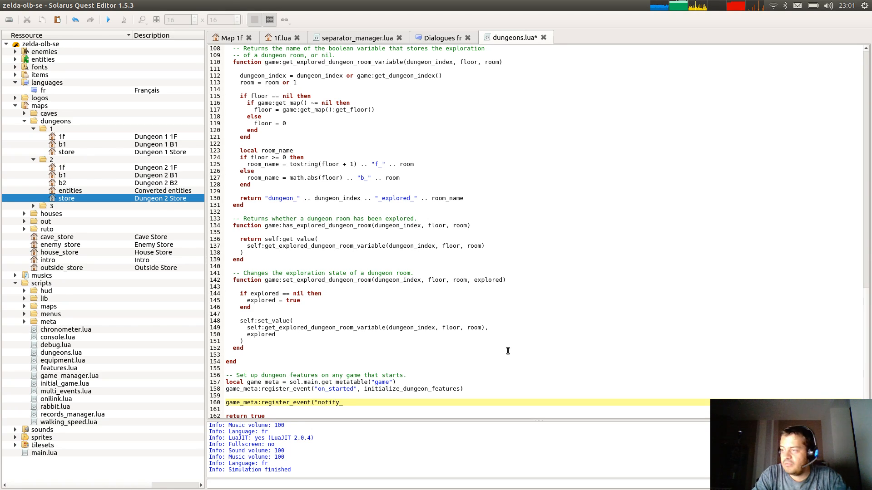
type("_")
type("world_")
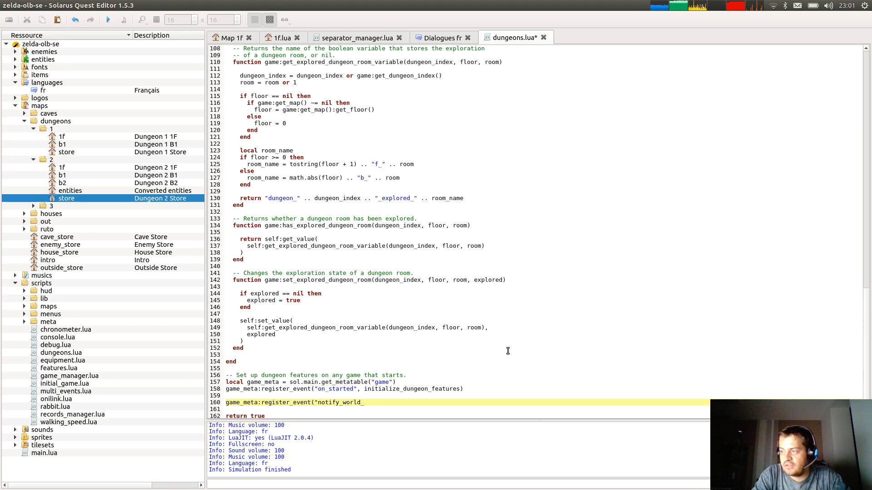
type("changed\",")
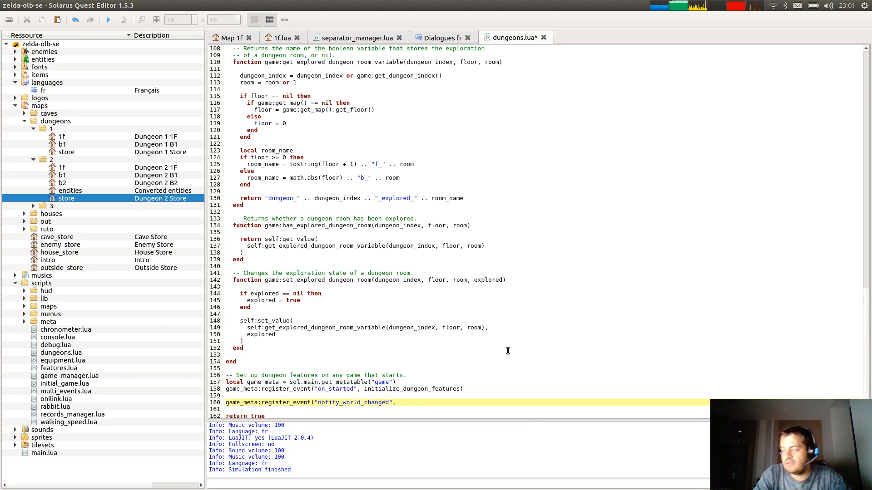
Complete the notify_world_changed registration with an empty function() callback closed by end).
scroll(520, 370, "down", 1)
scroll(383, 376, "up", 8)
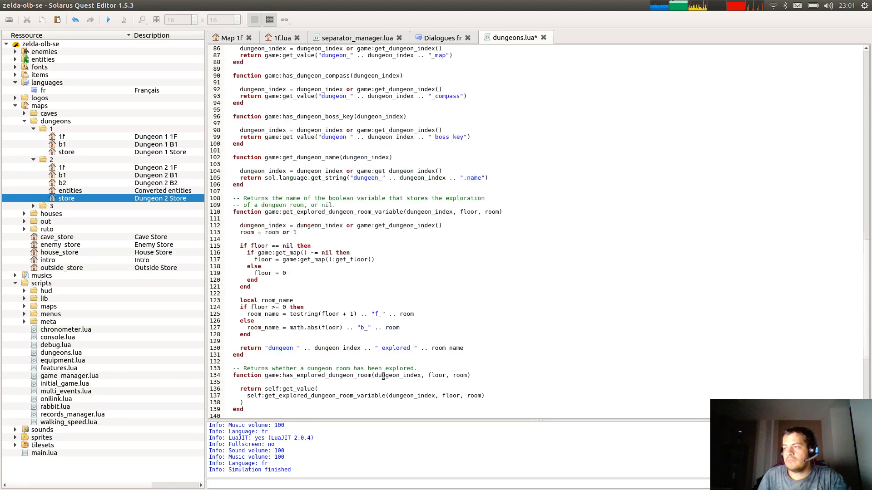
scroll(383, 376, "up", 17)
scroll(479, 370, "down", 17)
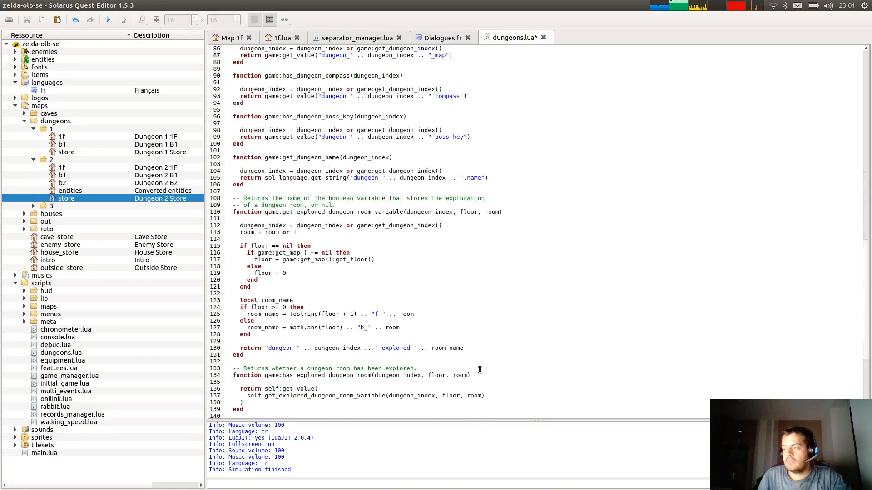
type("f")
type("unction()")
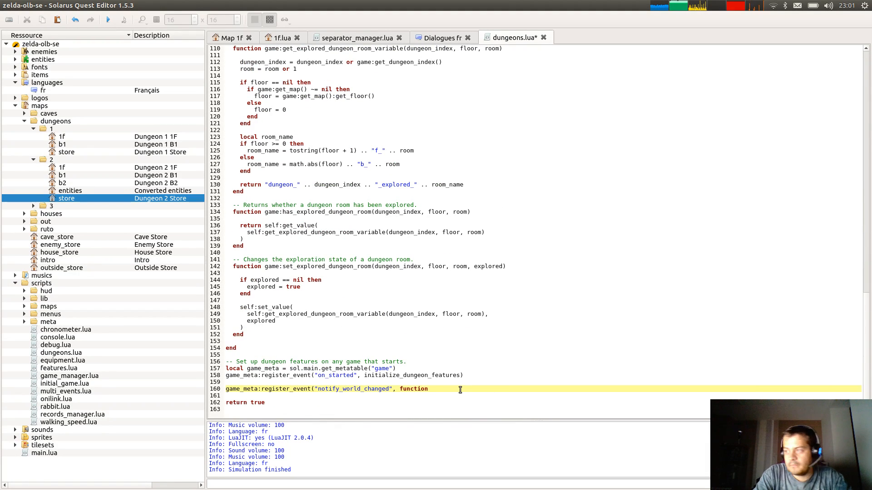
key("Return")
key("Return")
type("end")
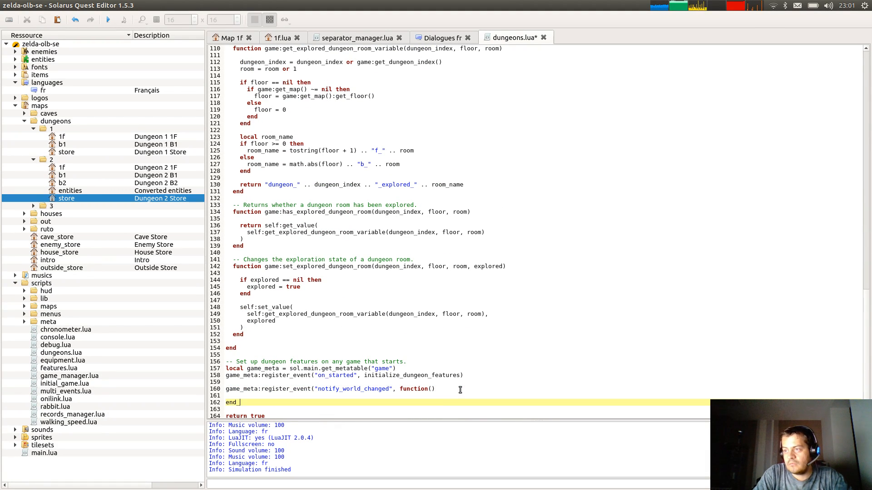
Insert a comment line starting with -- directly above the notify_world_changed registration.
left_click(460, 390)
key("Home")
key("Return")
key("Up")
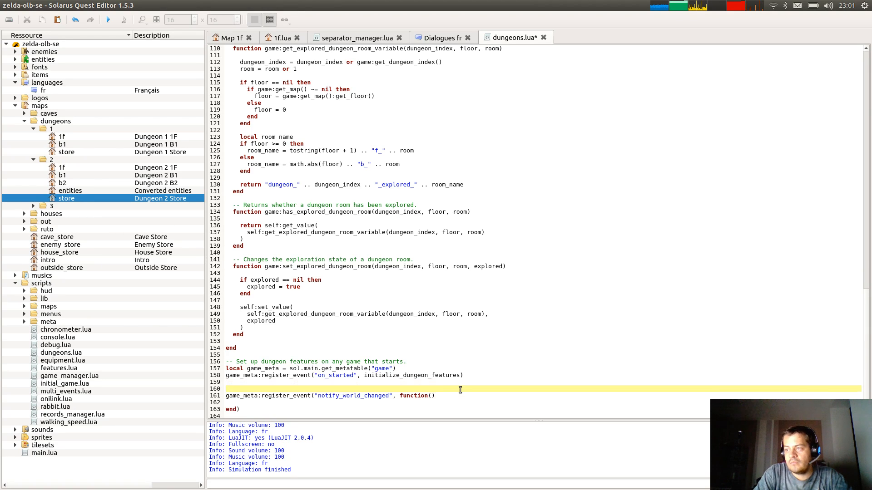
type("--")
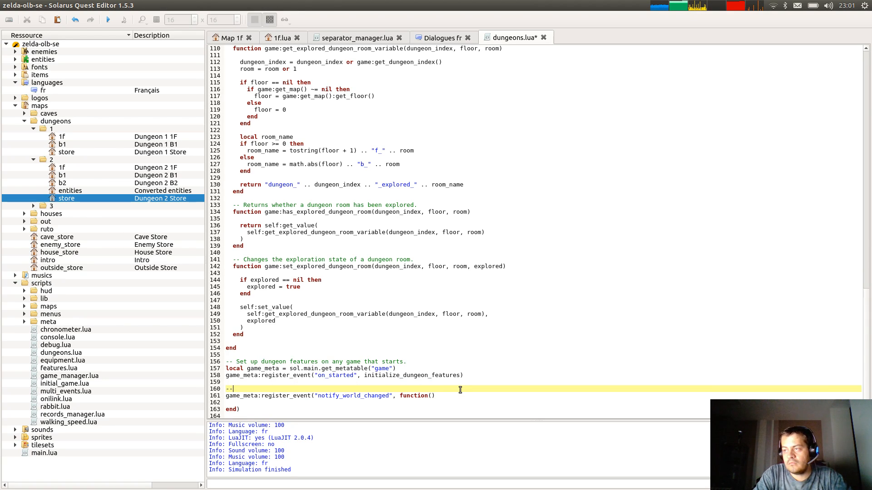
Move the comment and notify_world_changed block to just after the set_explored_dungeon_room function, before the enclosing function's closing end.
key("Up")
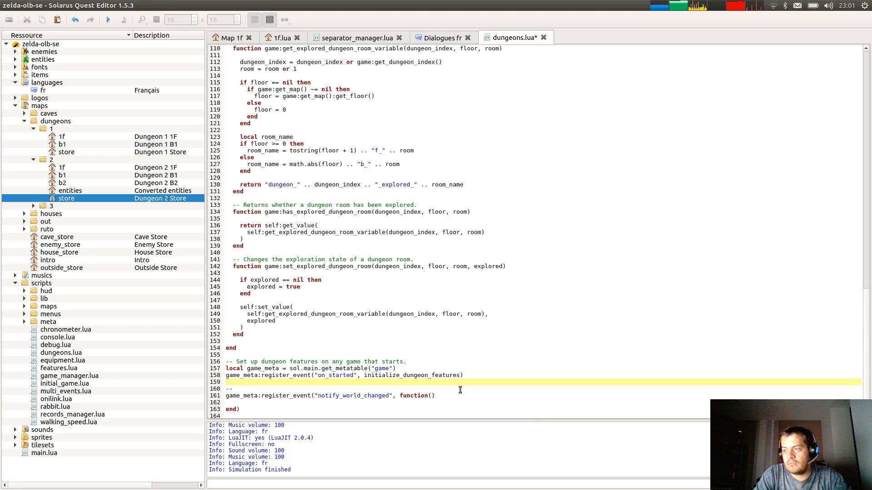
key("shift+Down")
key("shift+Down")
key("shift+Down")
key("shift+Down")
key("shift+Down")
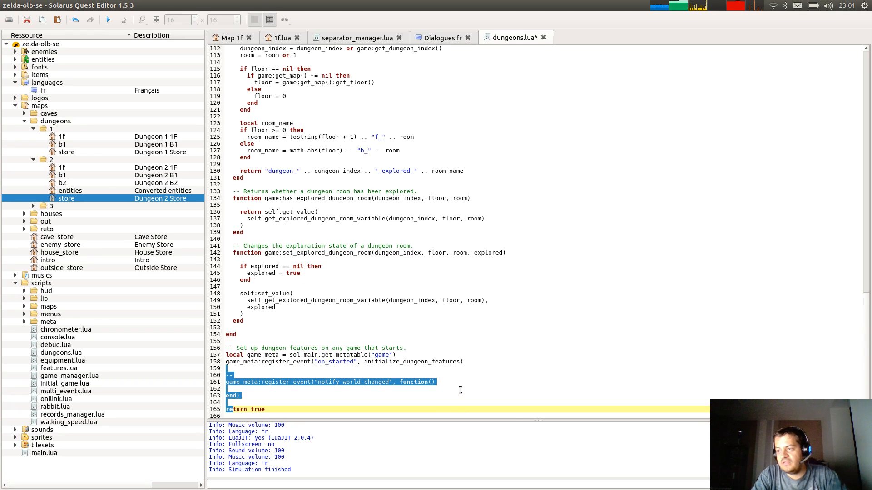
key("ctrl+x")
key("Up")
key("Up")
key("Up")
key("Up")
key("Up")
key("Up")
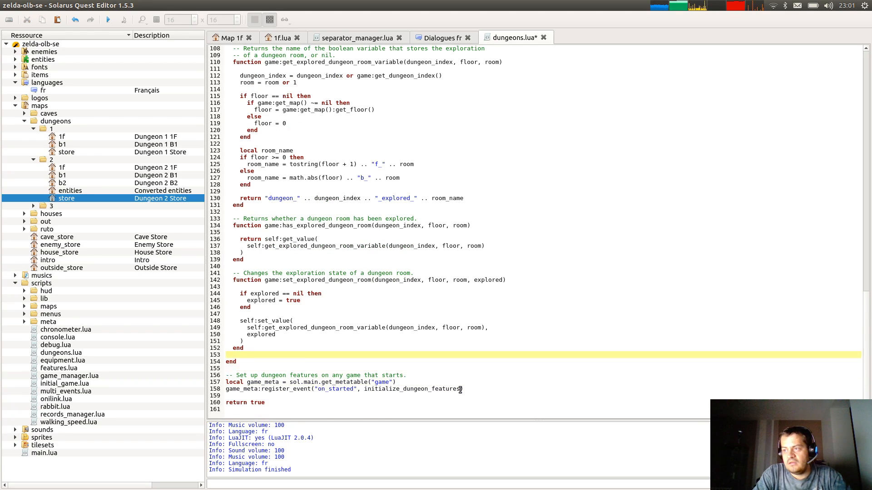
key("ctrl+v")
Indent the comment and registration lines one level, and register the event on game instead of game_meta.
key("Up")
key("Up")
key("Up")
key("Up")
key("Tab")
key("Up")
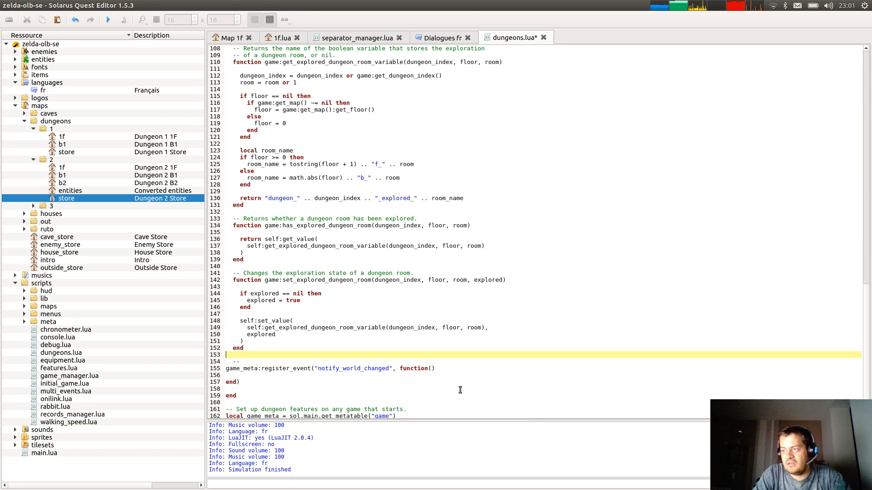
key("Down")
key("Down")
key("Tab")
key("BackSpace")
key("BackSpace")
key("BackSpace")
key("BackSpace")
key("BackSpace")
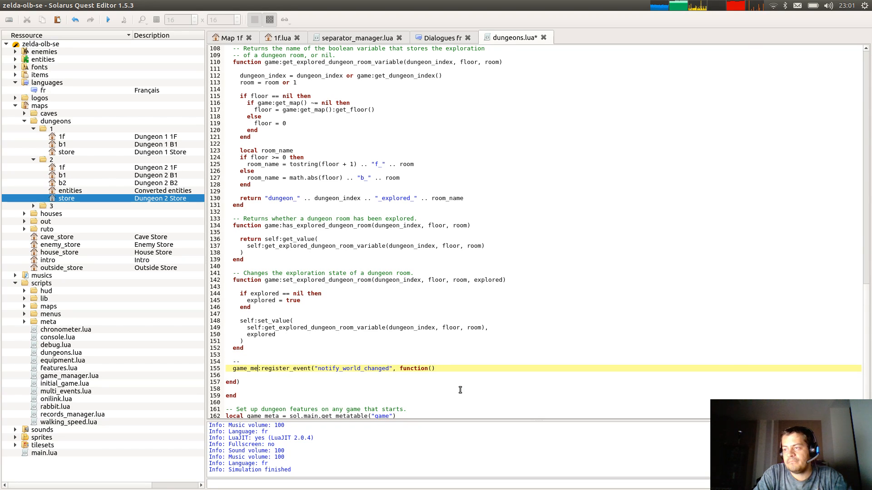
Indent the closing end) of the notify_world_changed callback one level.
key("Up")
key("Down")
key("Down")
key("Down")
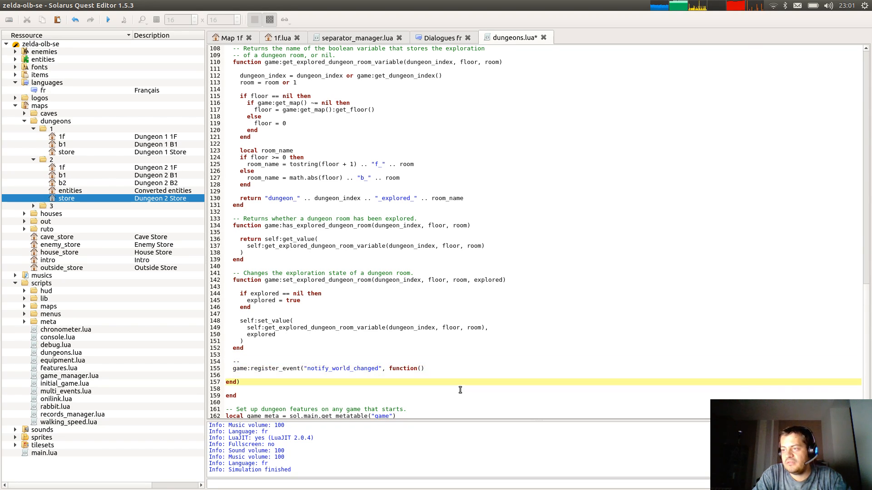
key("Tab")
Write the comment above the registration as "-- Show the dungeon name when entering a dungeon.".
key("Up")
key("Up")
key("Up")
key("Down")
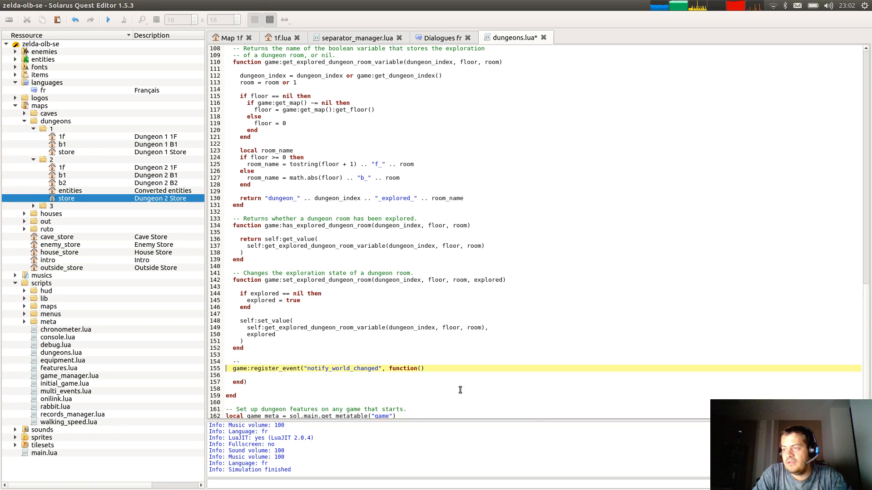
key("Up")
type("-- Show the ")
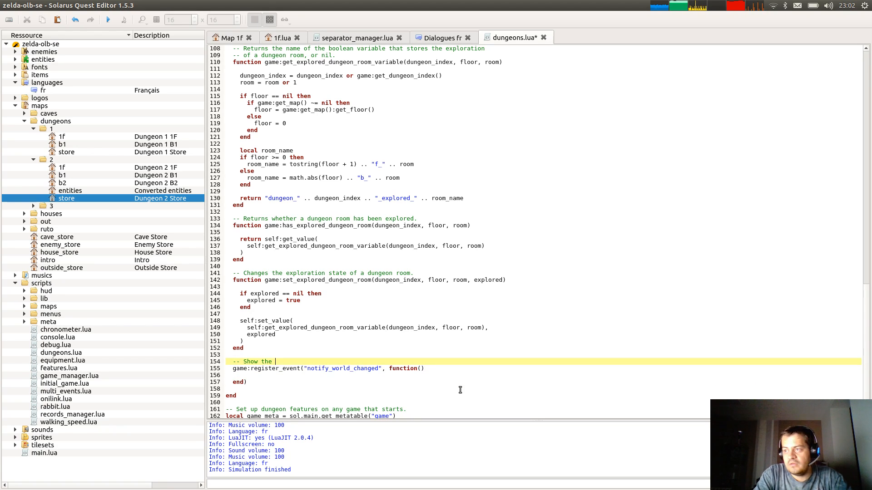
type("dungeo")
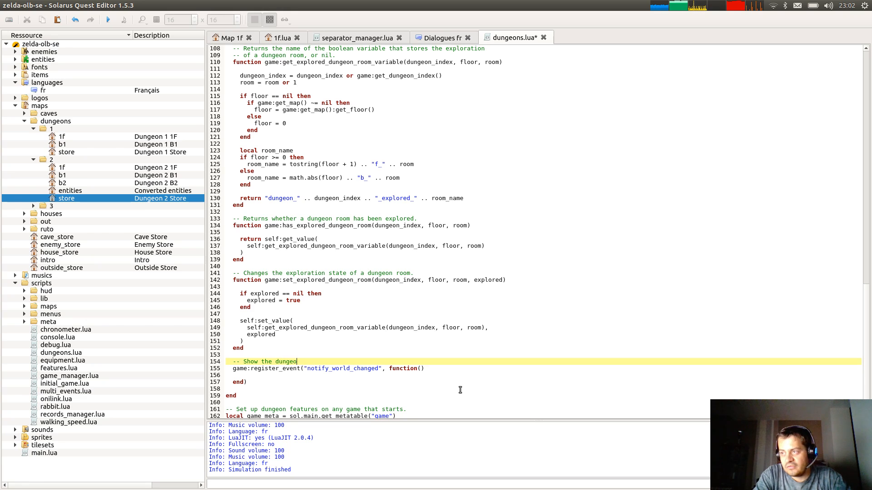
type("n name when")
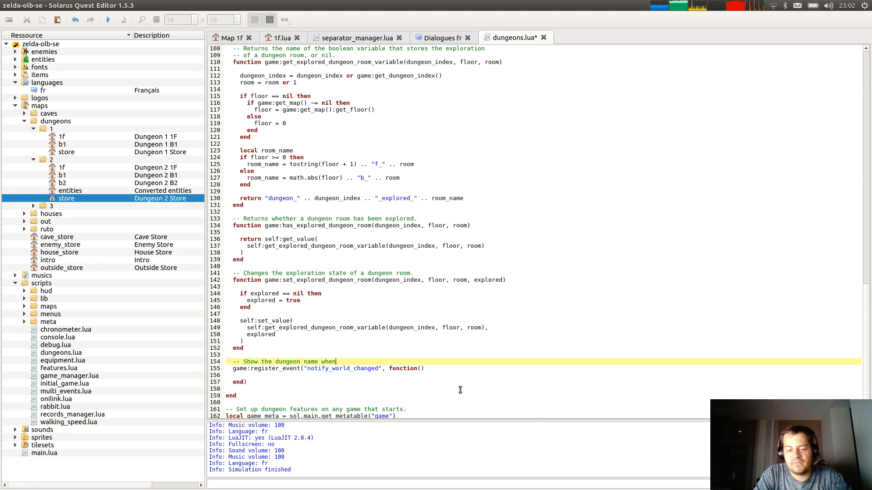
type(" entering a un")
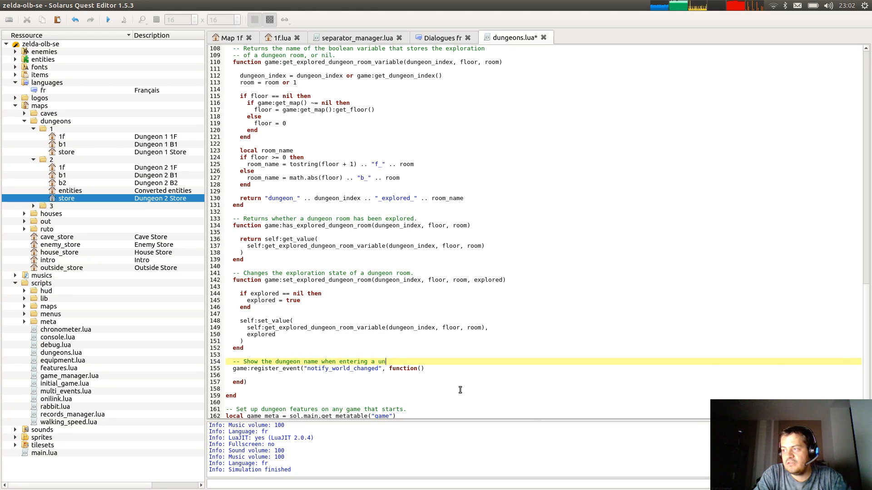
type("gungeon.")
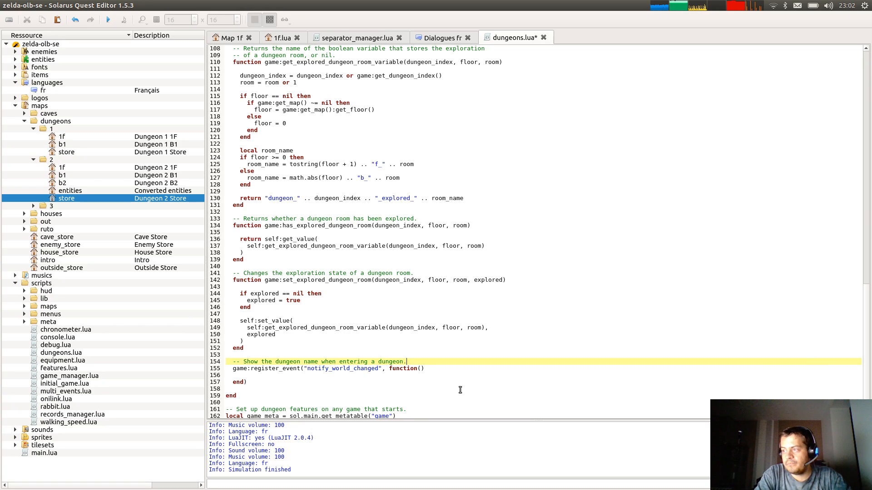
Add the parameters previous_world and new_world to the notify_world_changed callback function.
key("Down")
key("End")
key("Left")
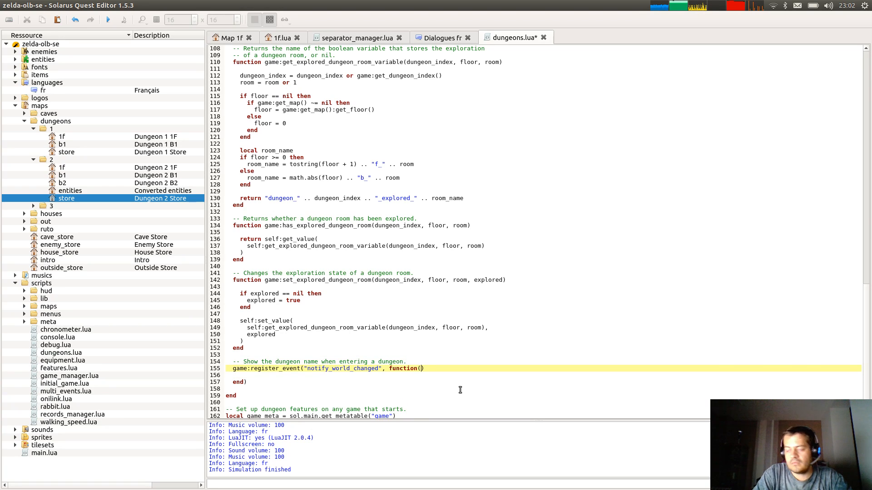
type("previous")
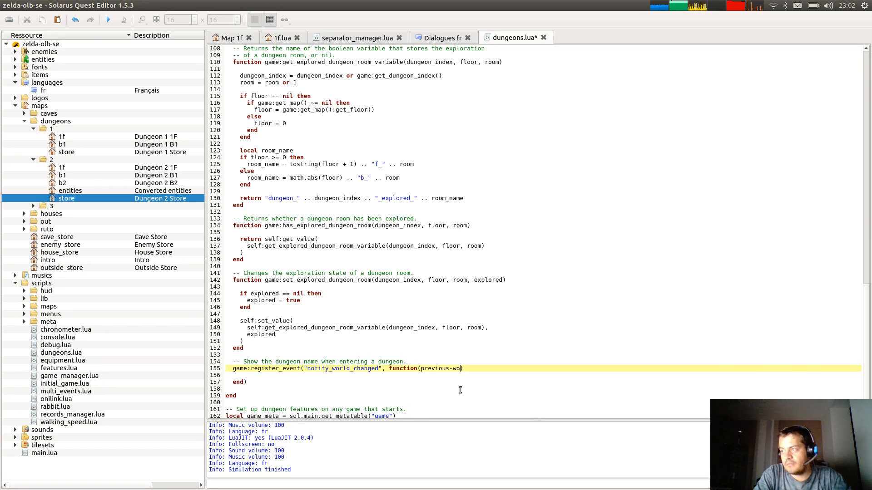
type("_world, new_world")
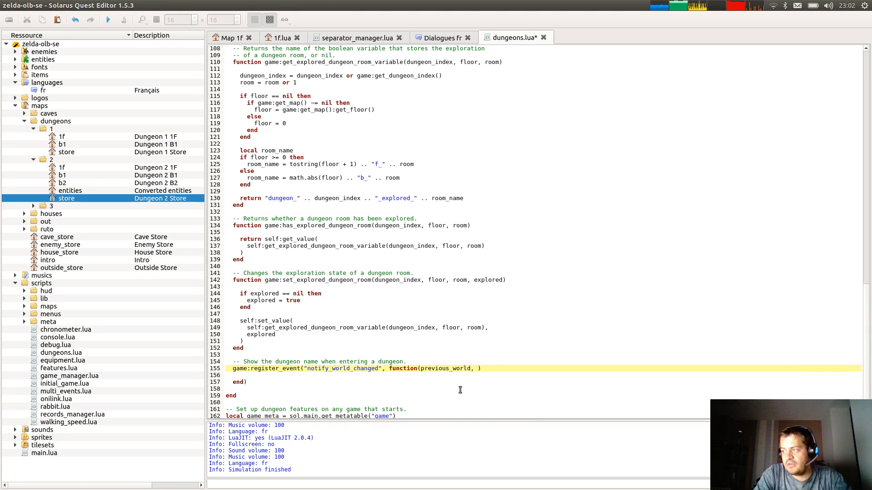
key("Down")
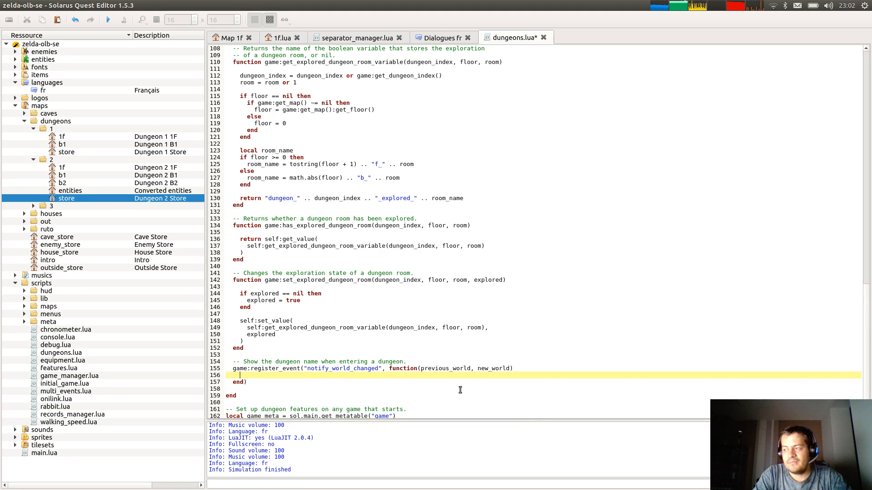
Remove both parameters from the notify_world_changed callback and save dungeons.lua.
key("Up")
key("End")
key("Left")
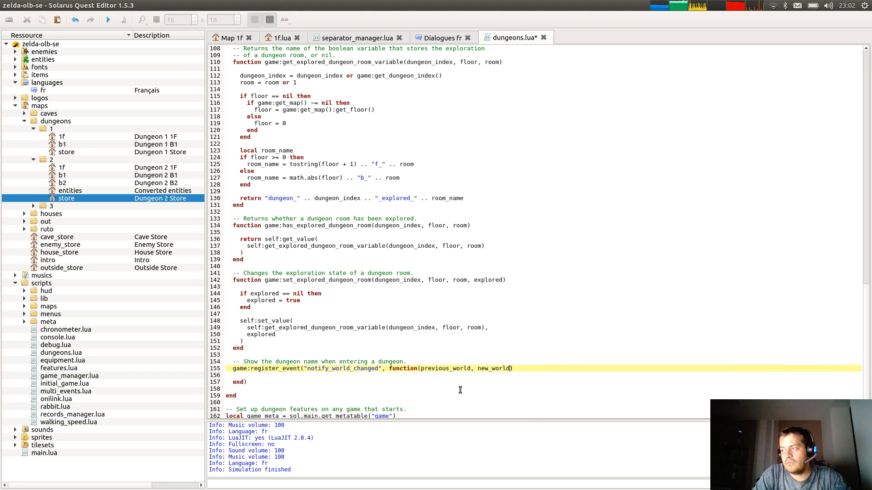
key("ctrl+BackSpace")
key("ctrl+BackSpace")
key("ctrl+BackSpace")
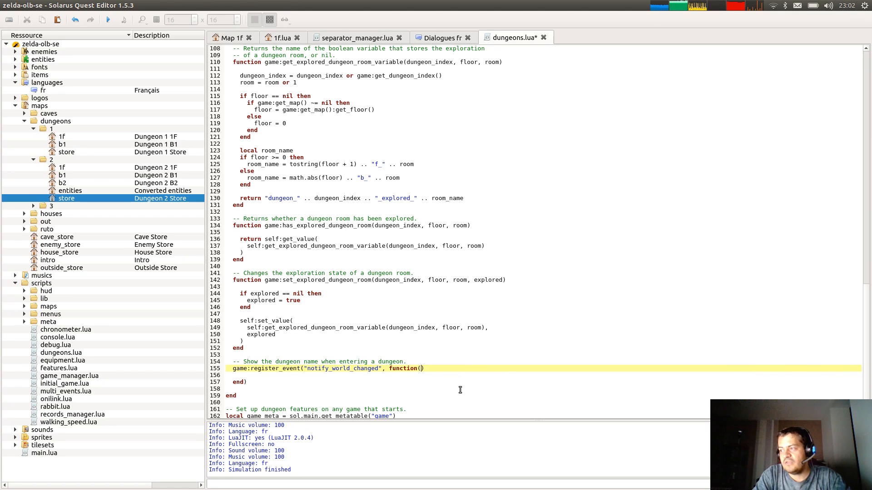
key("ctrl+s")
Using the existing get_dungeon_index function, declare local dungeon_index = game:get_dungeon_index() inside the notify_world_changed callback.
scroll(486, 311, "up", 5)
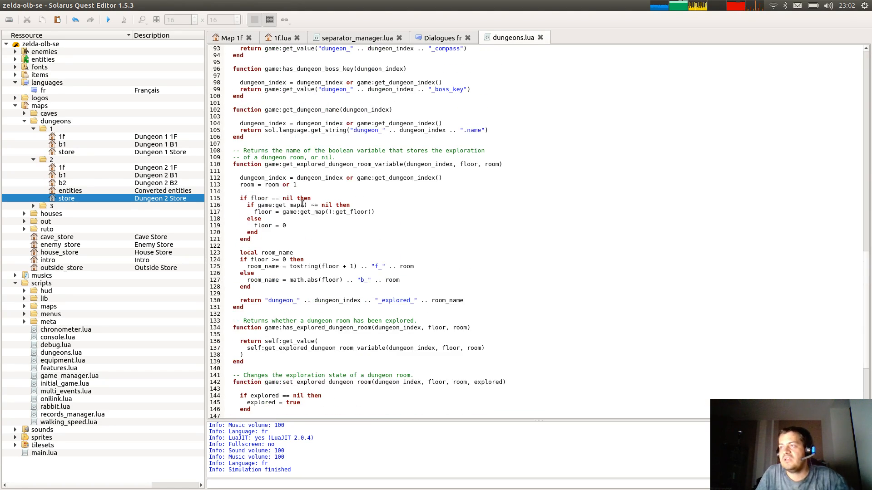
scroll(311, 210, "up", 16)
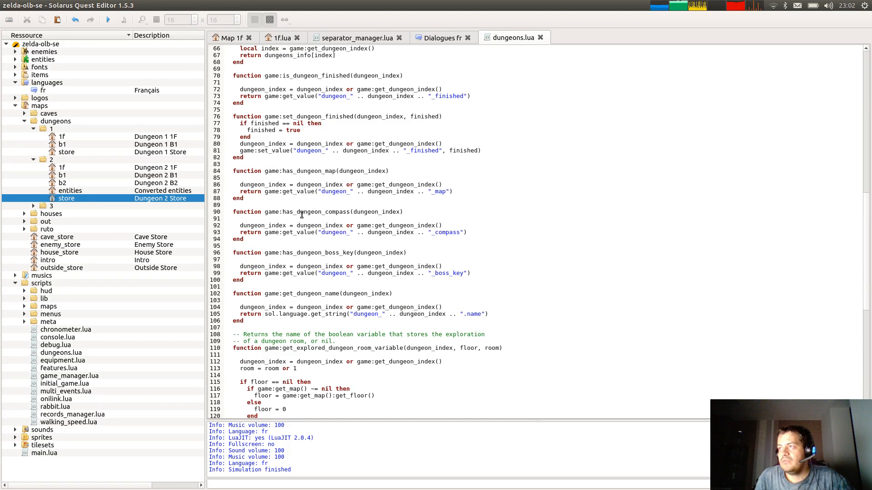
double_click(296, 178)
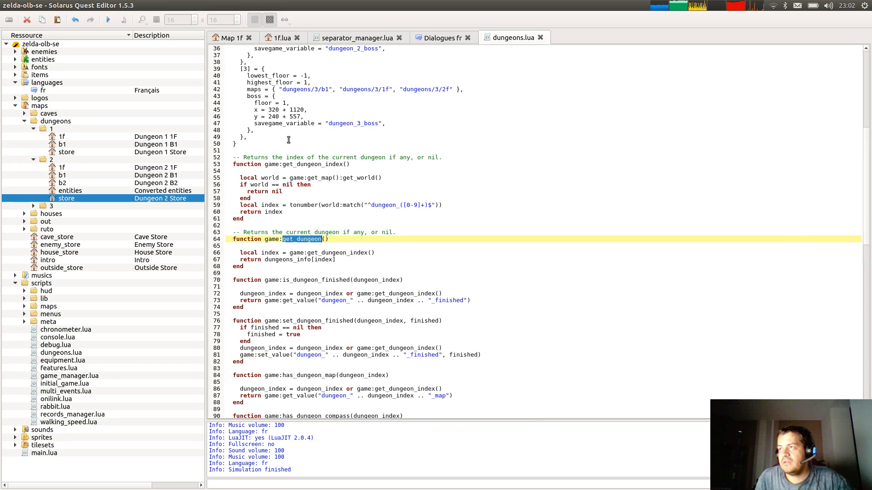
double_click(314, 163)
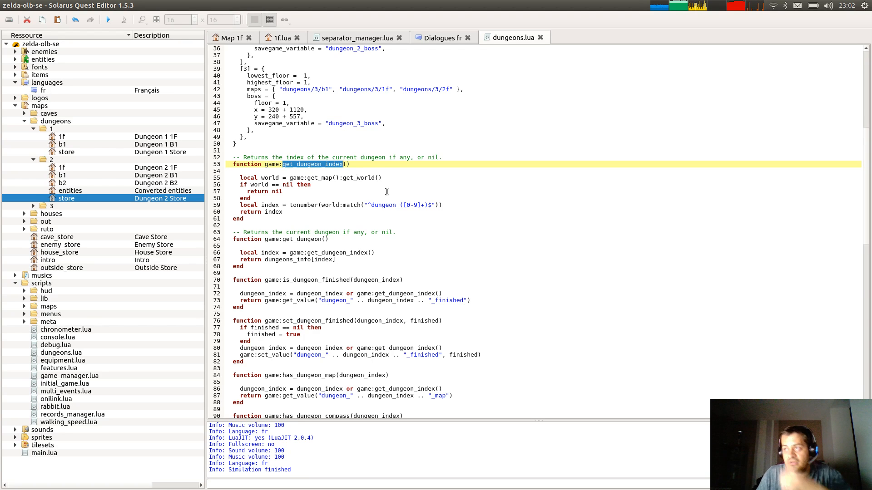
scroll(418, 282, "down", 20)
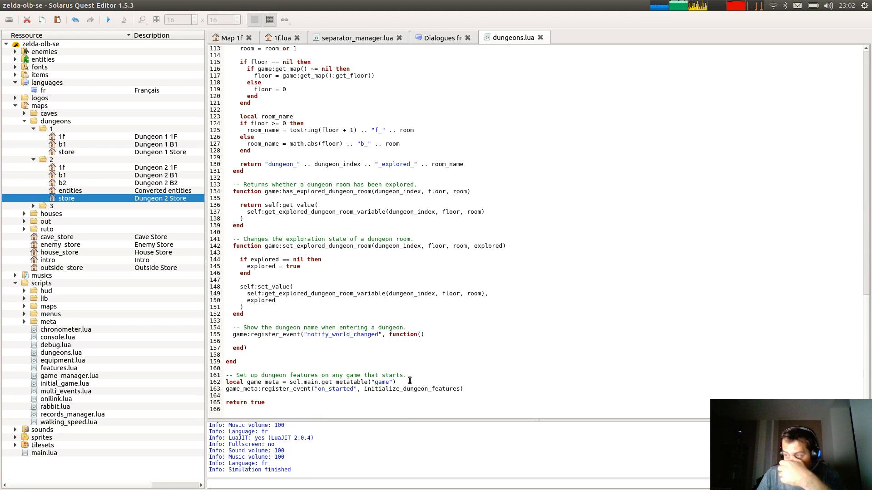
left_click(406, 341)
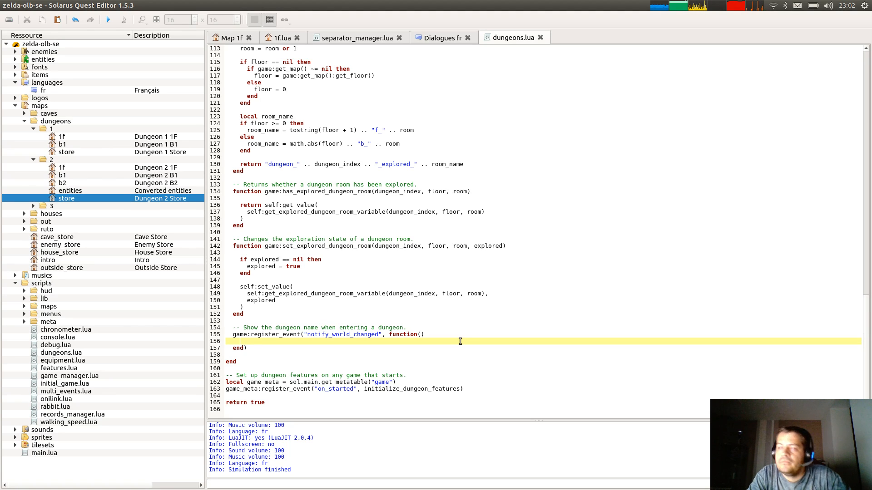
type("local dungeon_inde")
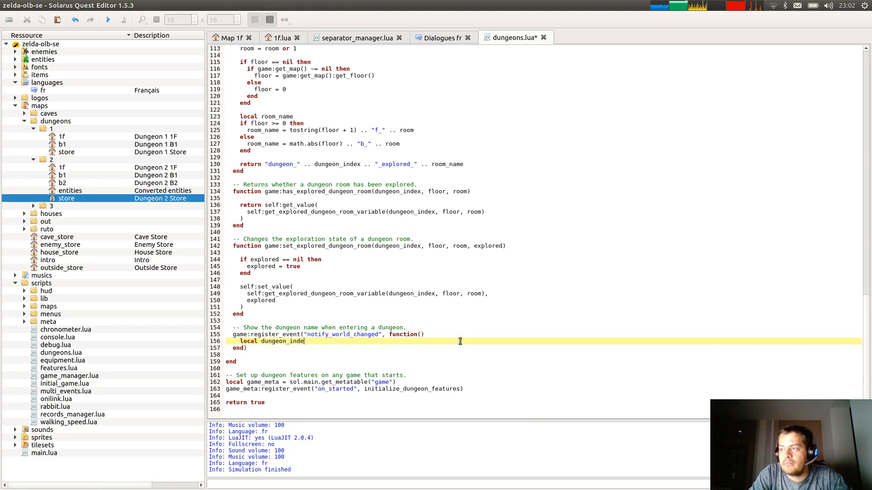
type("x = game:ge")
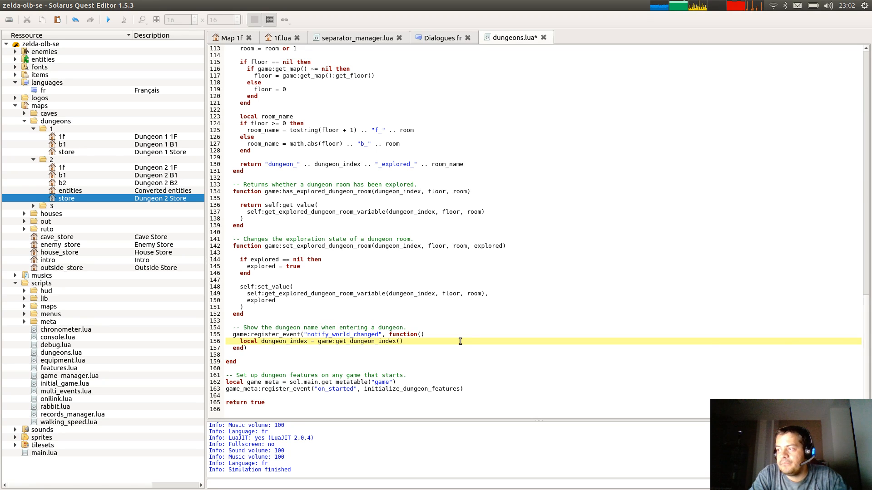
type("t_dungeon_index()")
Below the dungeon_index line, add an if dungeon_index ~= nil then block containing local map = game:get_map().
key("Return")
type("if dungeon_index ~= nil then")
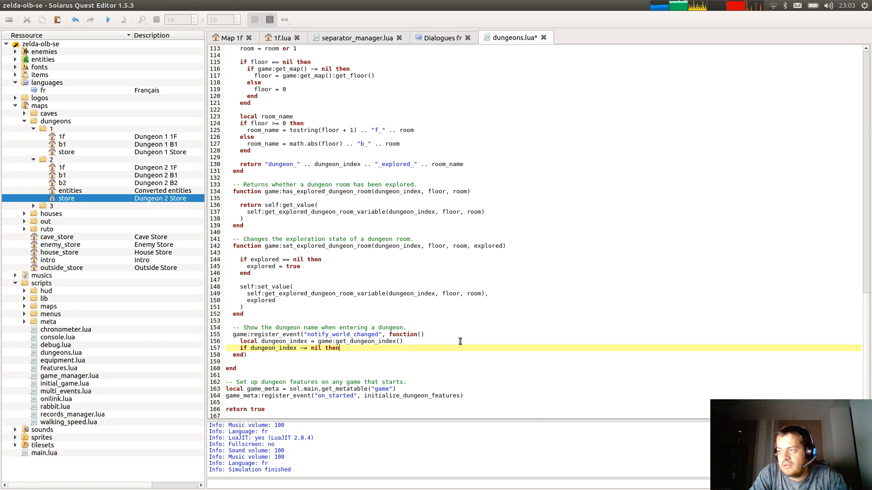
key("Return")
key("Return")
key("Up")
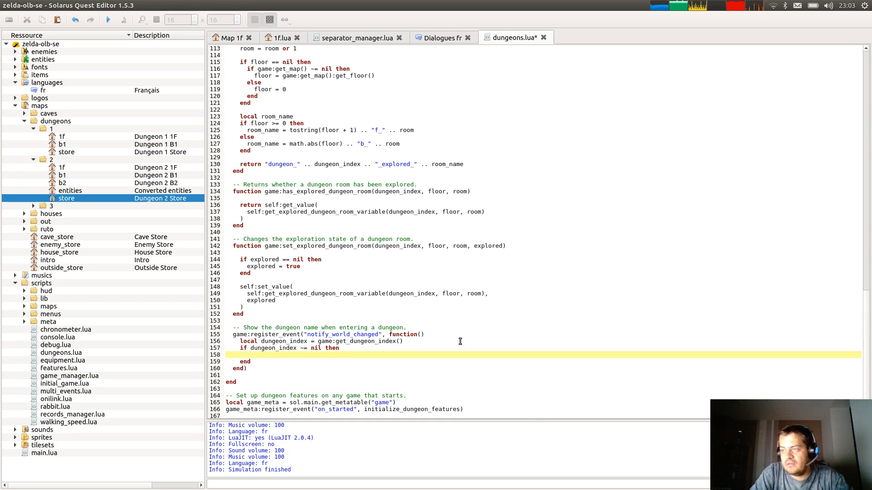
type("game")
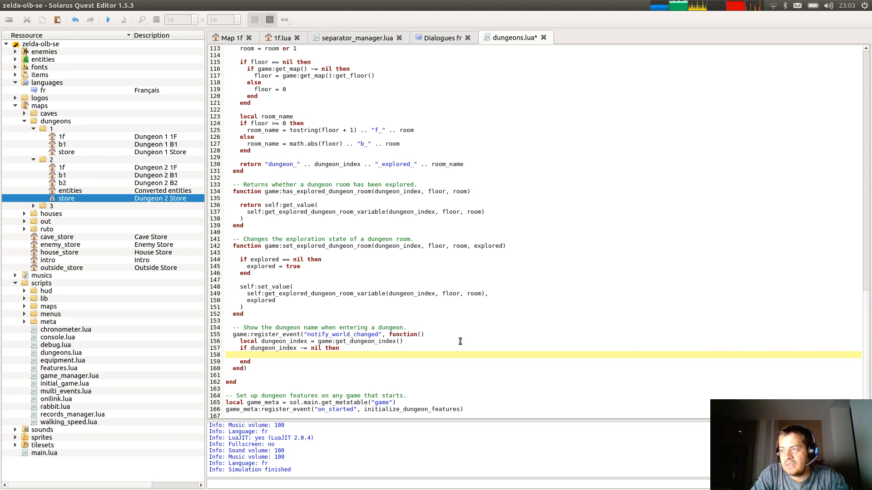
type("local map = game:get_map(")
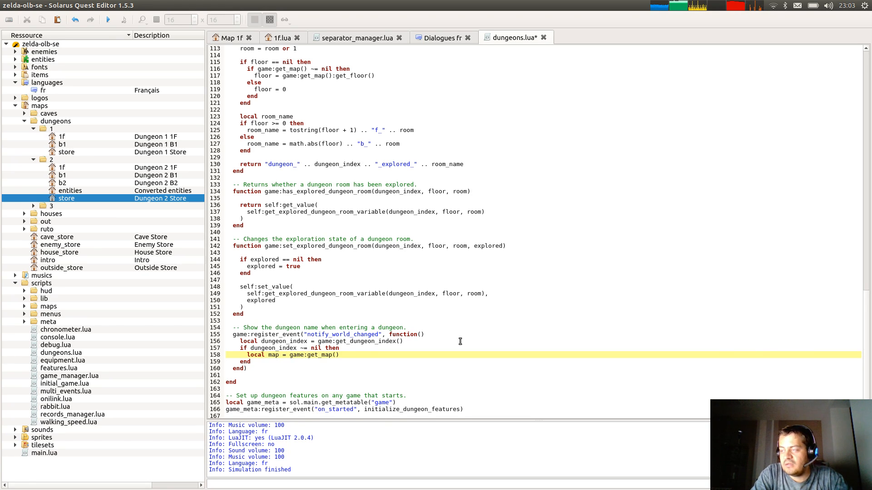
Begin a map:register_event call for "on_opening_transition_finished" under the local map line.
key("Return")
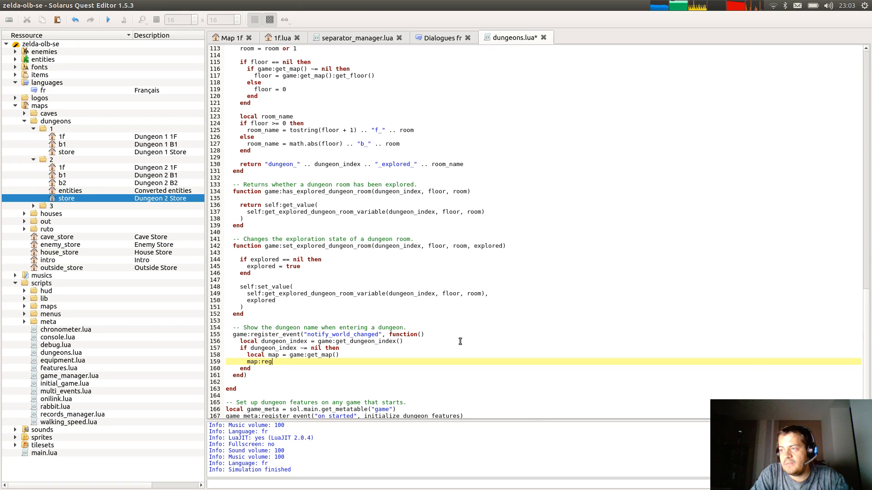
type("ister_event")
key("BackSpace")
key("BackSpace")
key("BackSpace")
key("BackSpace")
key("BackSpace")
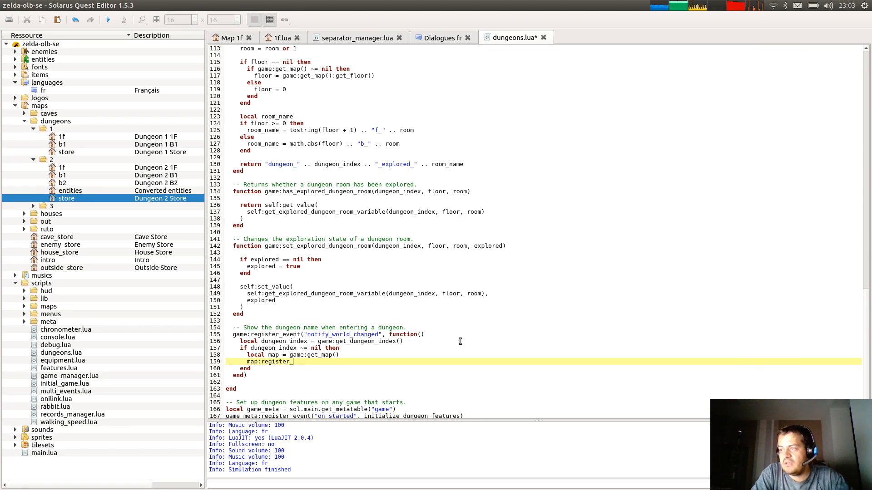
key("BackSpace")
type("_event(\"")
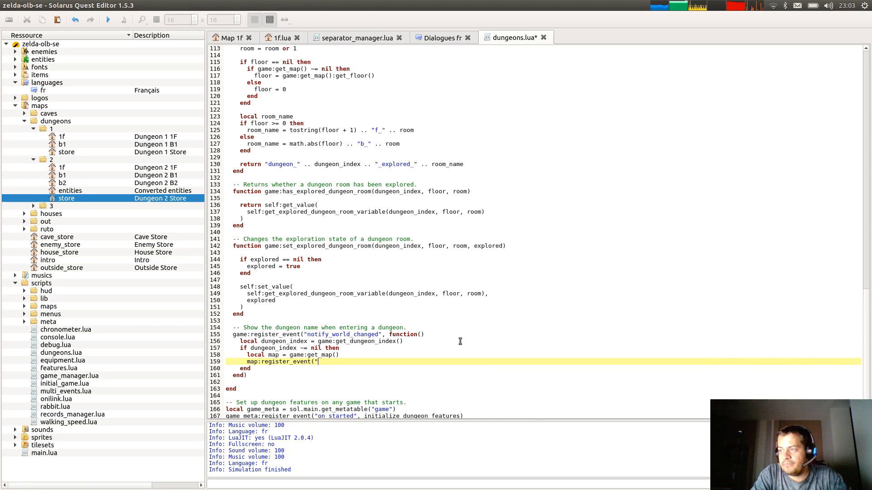
type("on_op")
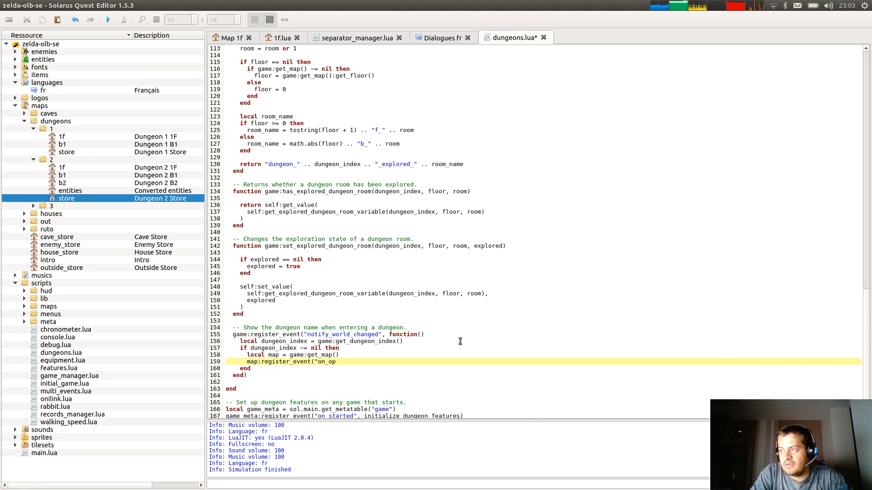
type("ening_transition+ ")
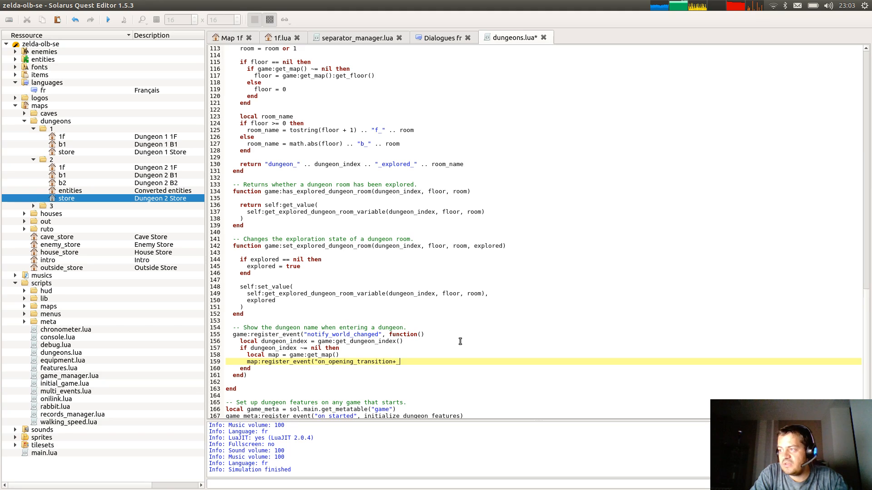
type("_finished\"\"")
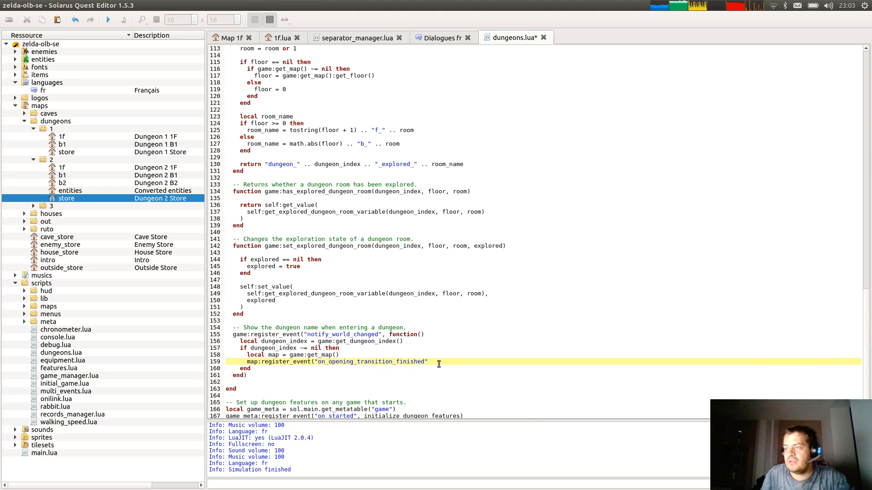
Complete the map:register_event call with an empty function() callback closed by end).
left_click_drag(439, 364, 262, 359)
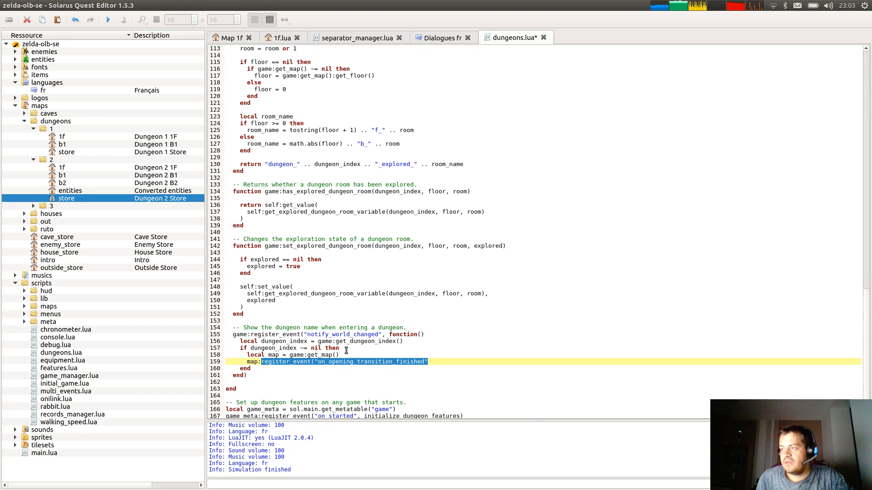
left_click_drag(340, 355, 227, 341)
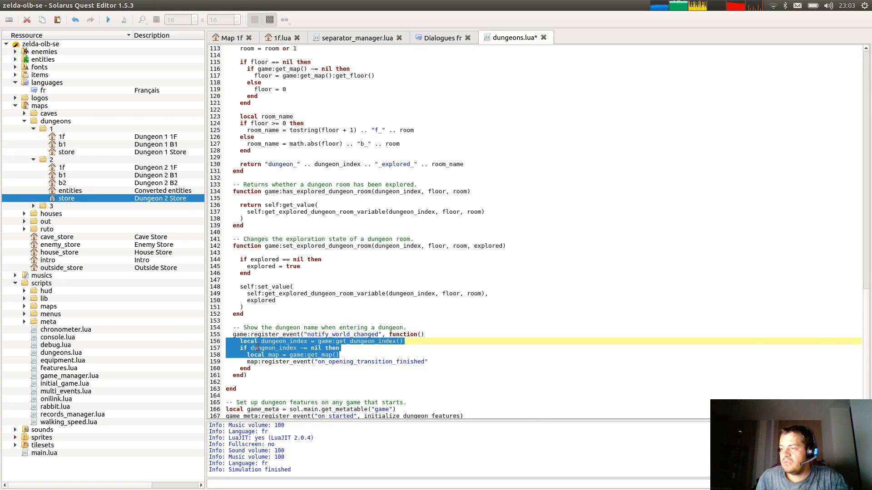
left_click(494, 357)
key("Down")
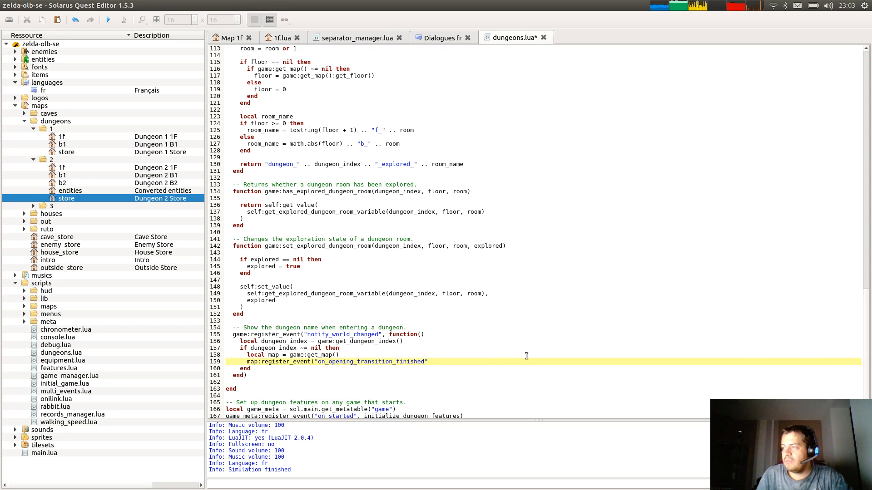
type("functin")
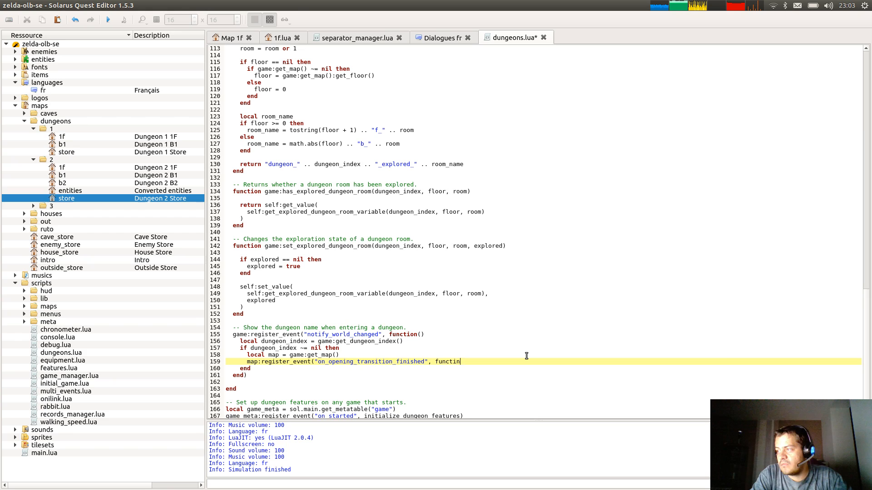
key("BackSpace")
type("on()")
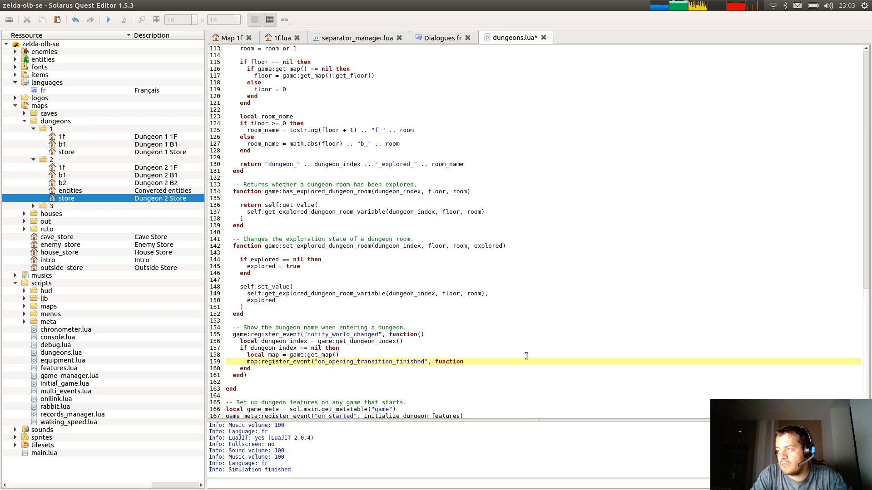
key("Return")
key("Return")
type("en")
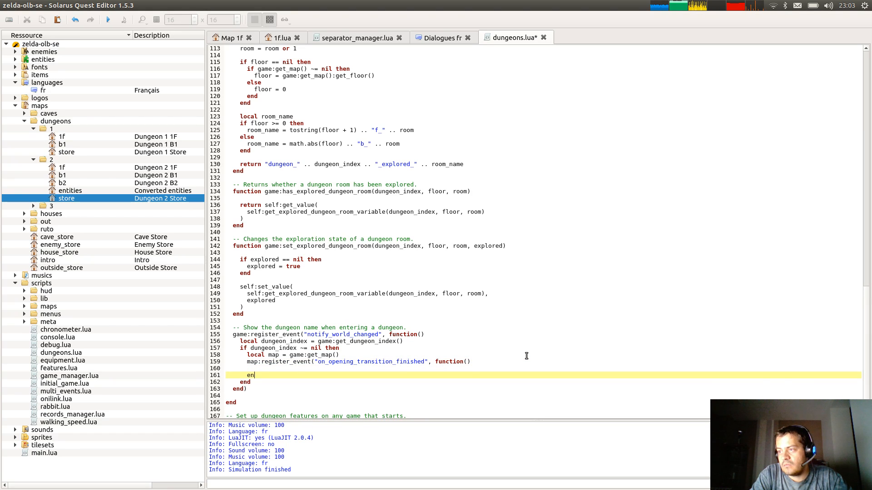
type("d)")
Inside the transition callback, write game:start_dialog("dungeons." .. dungeon_index .. ".welcome") and save dungeons.lua.
key("Up")
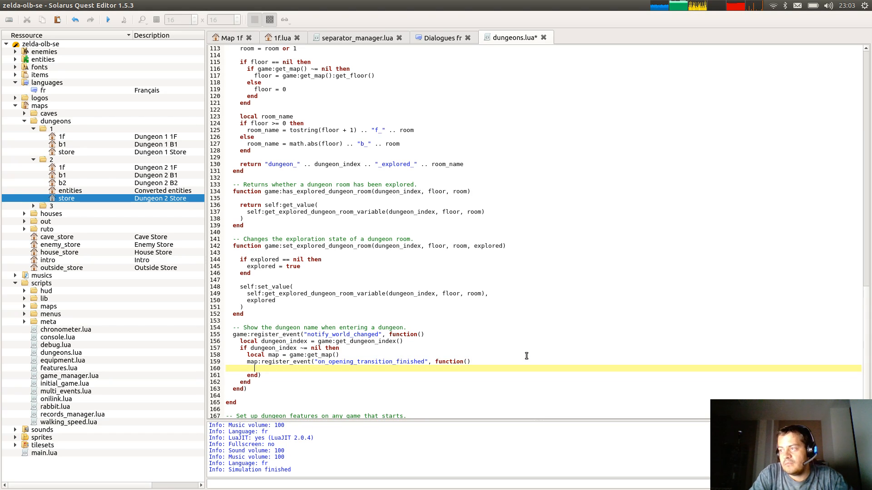
type("game:start_Dial")
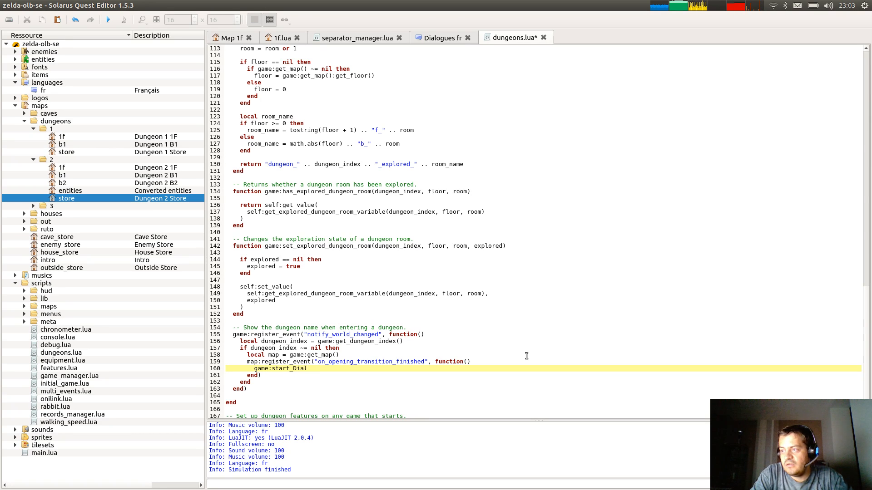
key("BackSpace")
type("dialo")
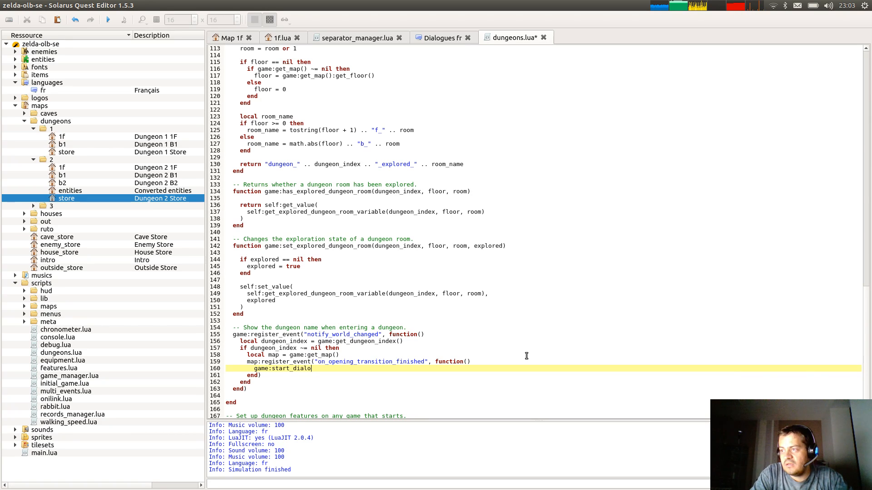
type("g(\"dungeons/\" ..")
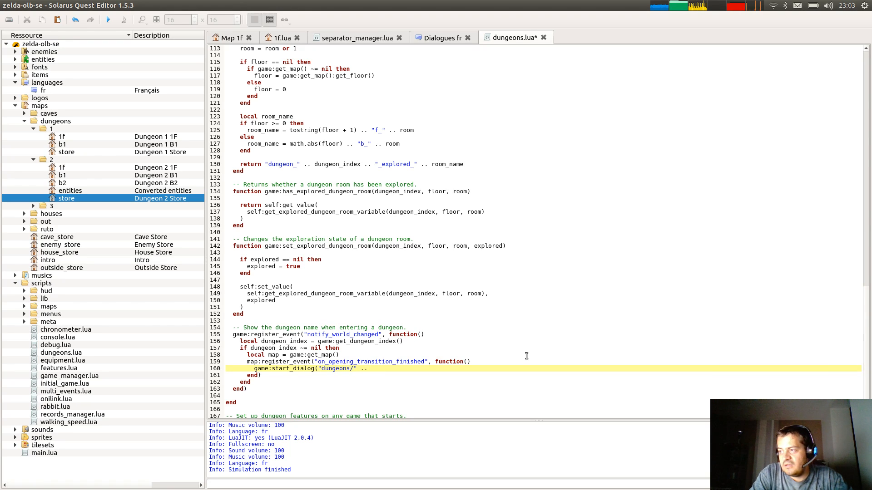
type(" dungeon_index .. \"")
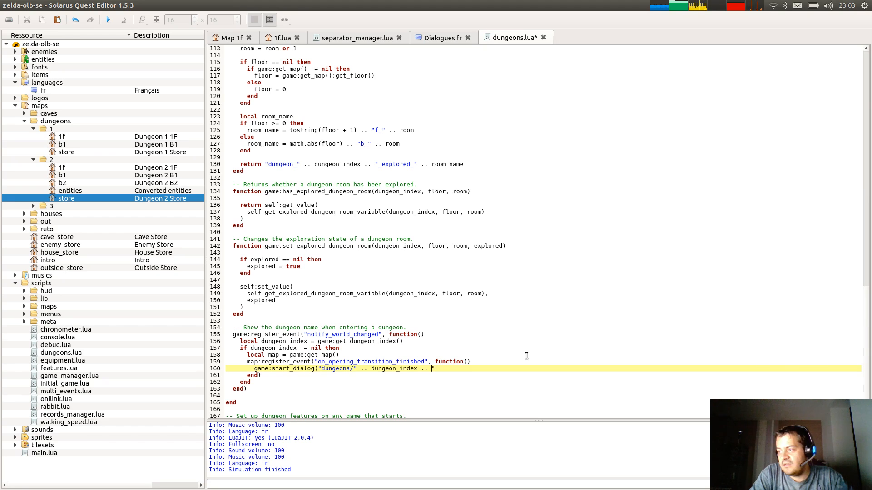
key("Left")
key("Left")
key("BackSpace")
type(",")
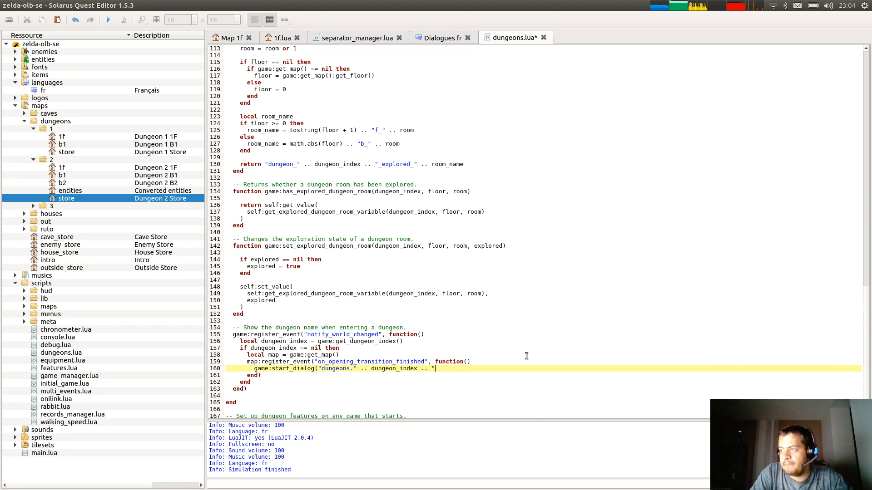
type("elcome")
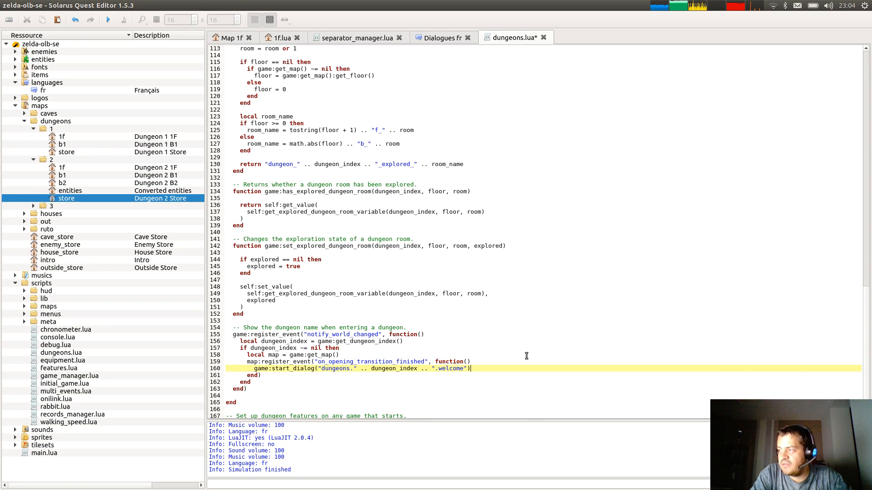
key("ctrl+s")
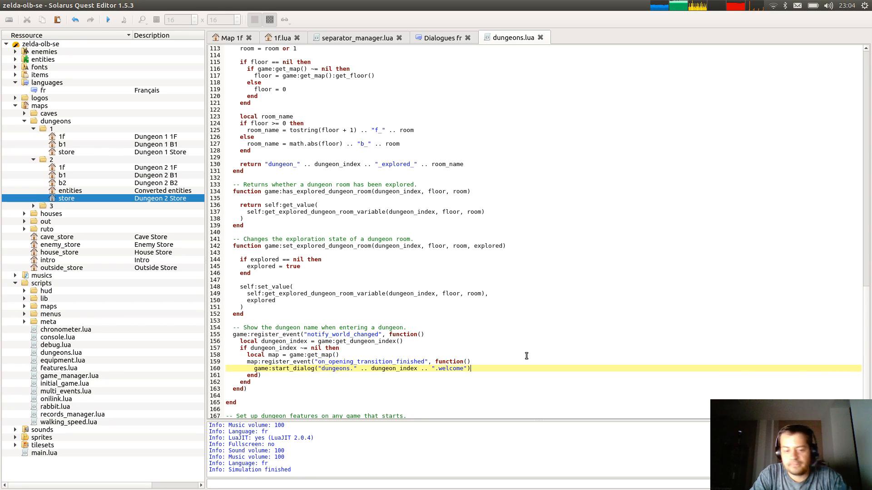
Run the quest, dismiss the dungeon welcome dialog, and walk out and back in to test it again.
key("F5")
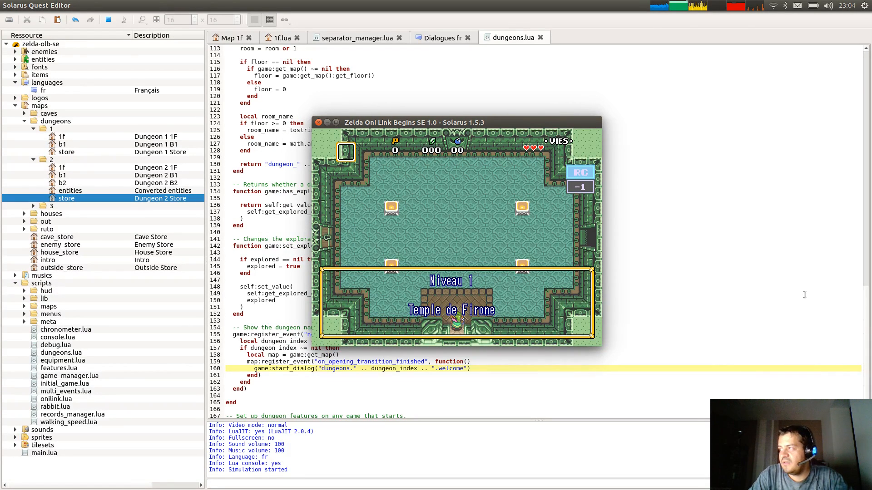
key("space")
key("Down")
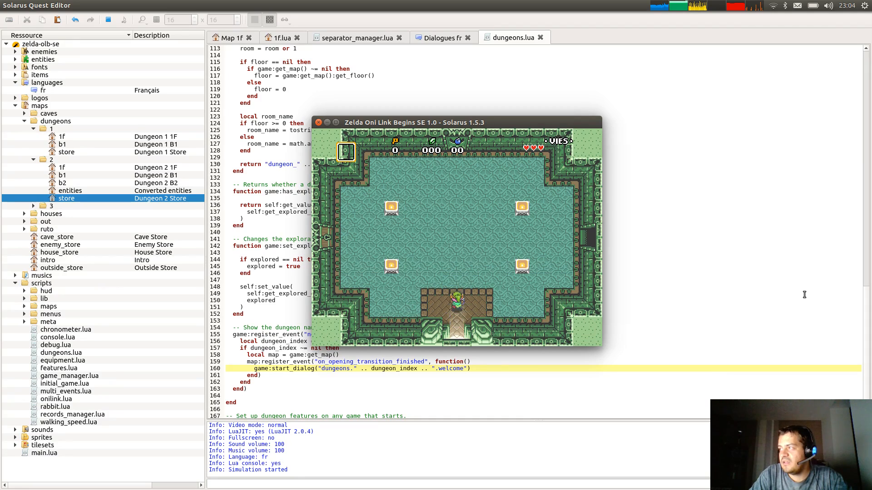
key("Up")
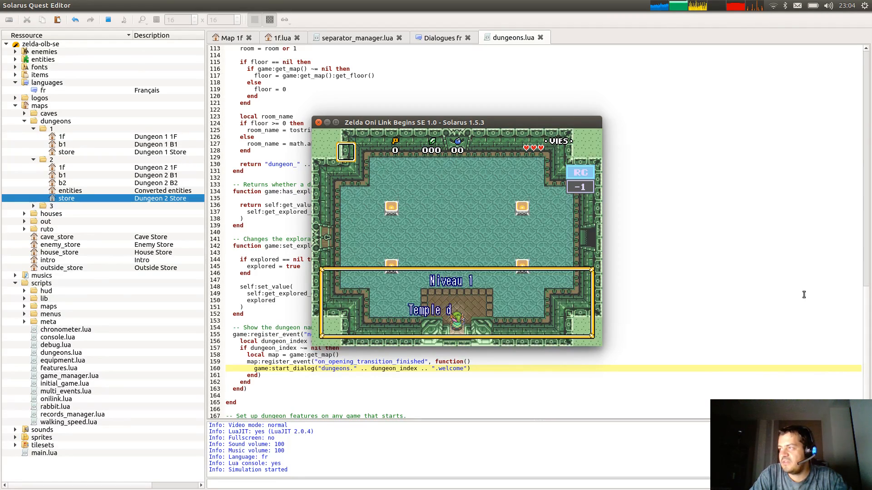
Leave the dungeon entrance dialog and walk Link through the east door into the chest room.
key("Up")
key("Right")
key("Up")
key("Right")
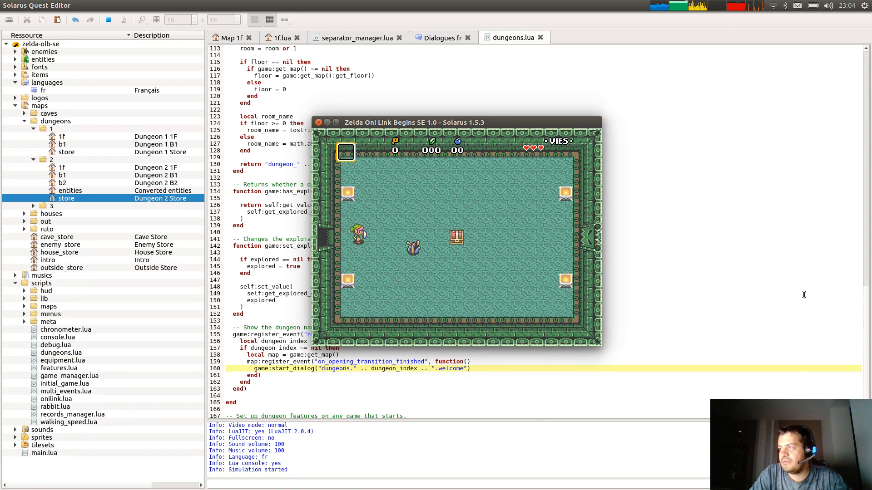
Move Link around the closed chest while dodging the flying enemy in the room.
key("Up")
key("Right")
key("Right")
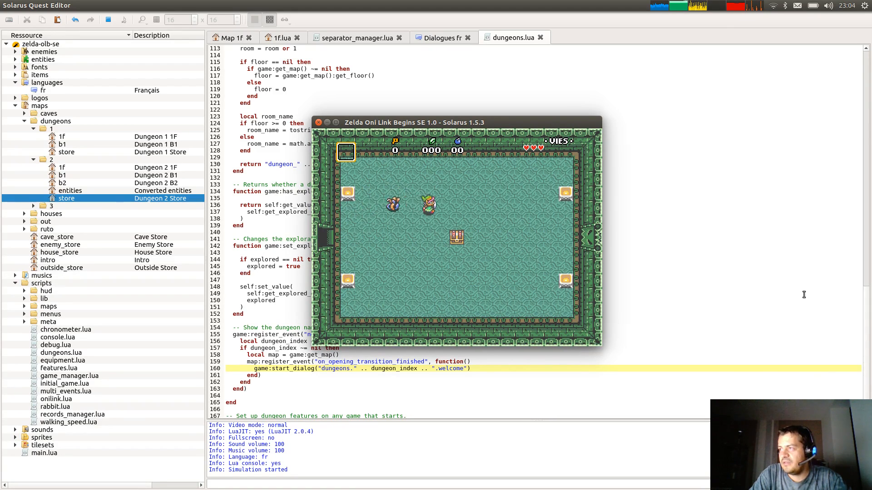
key("Down")
key("Left")
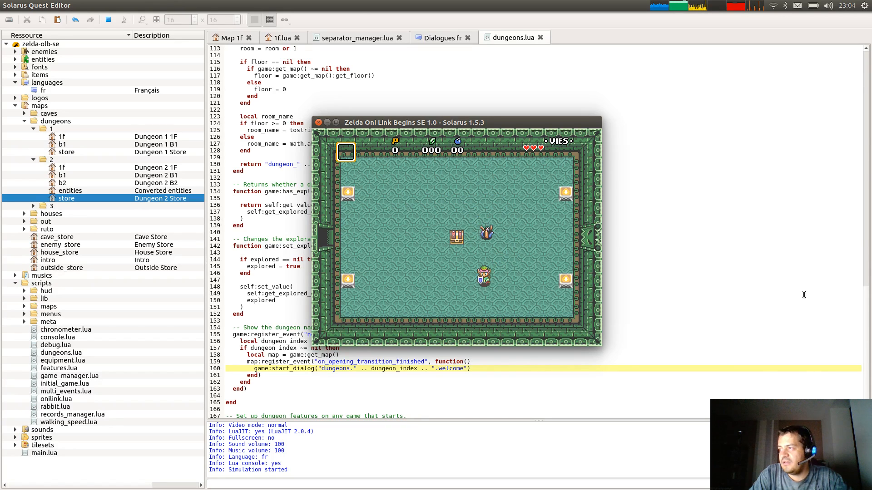
key("Right")
key("Down")
key("Up")
key("Left")
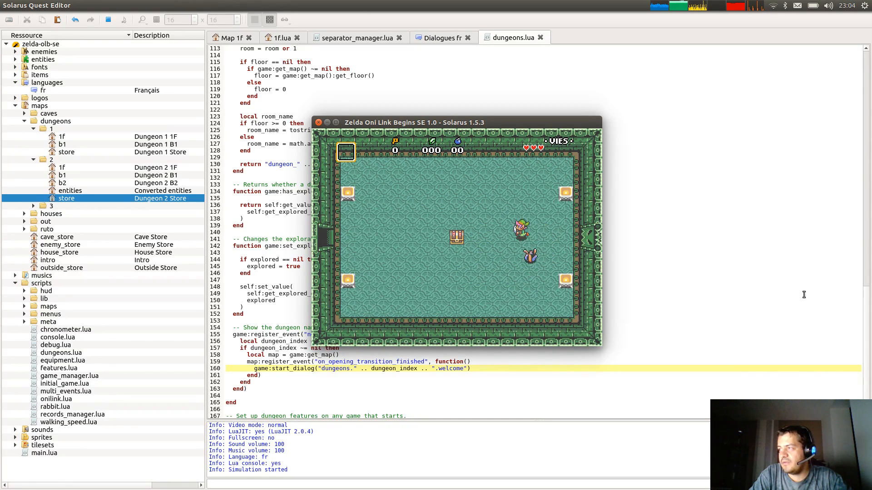
key("Up")
key("Left")
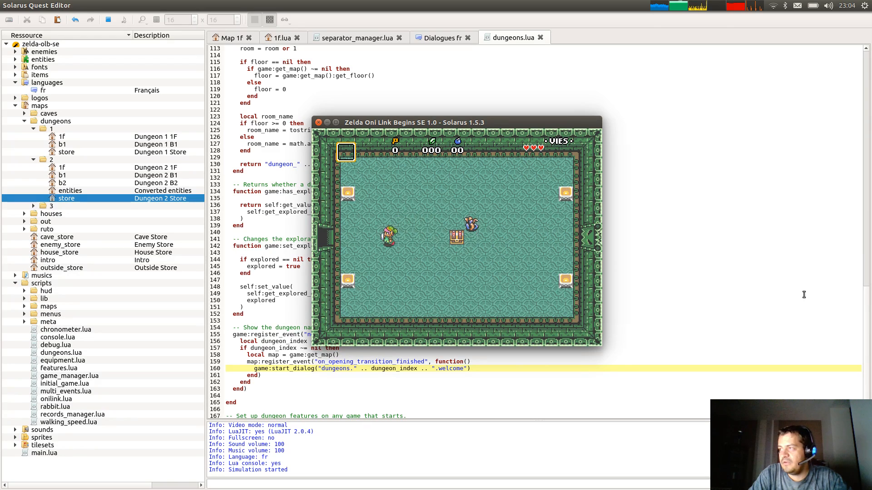
key("Up")
key("Down")
key("Left")
key("Right")
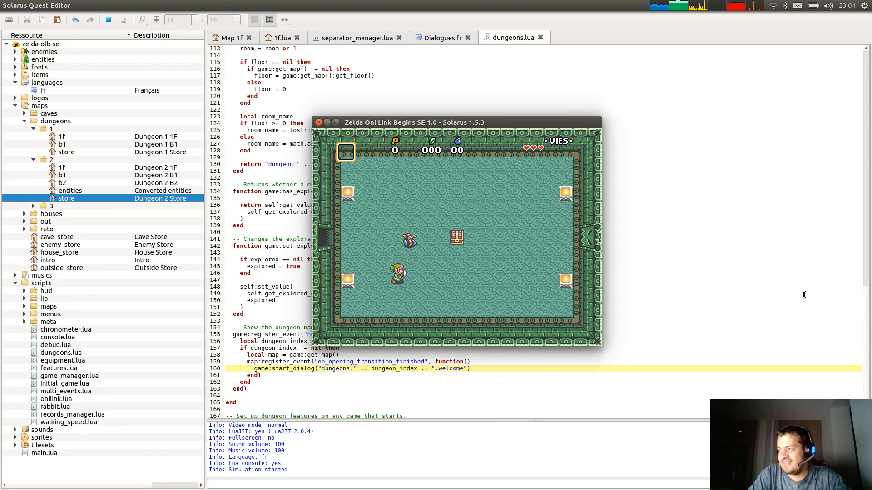
Open the chest from its south side to collect the small key and dismiss its message.
key("Up")
key("space")
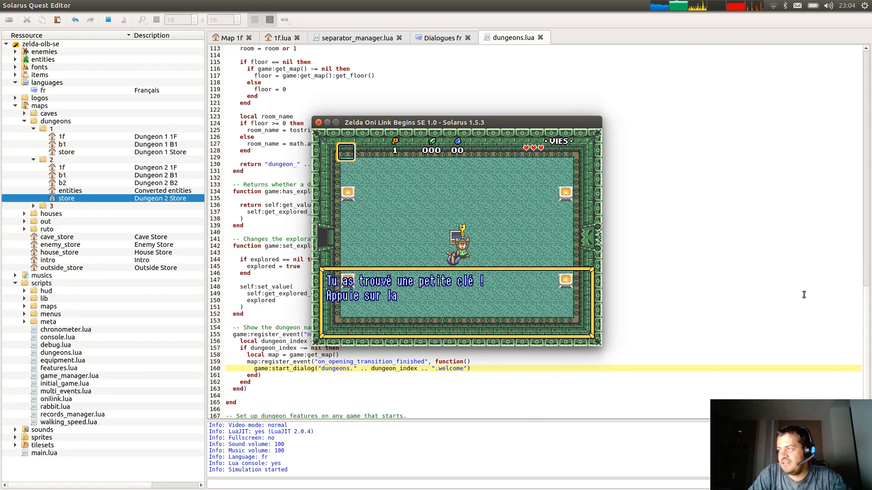
key("space")
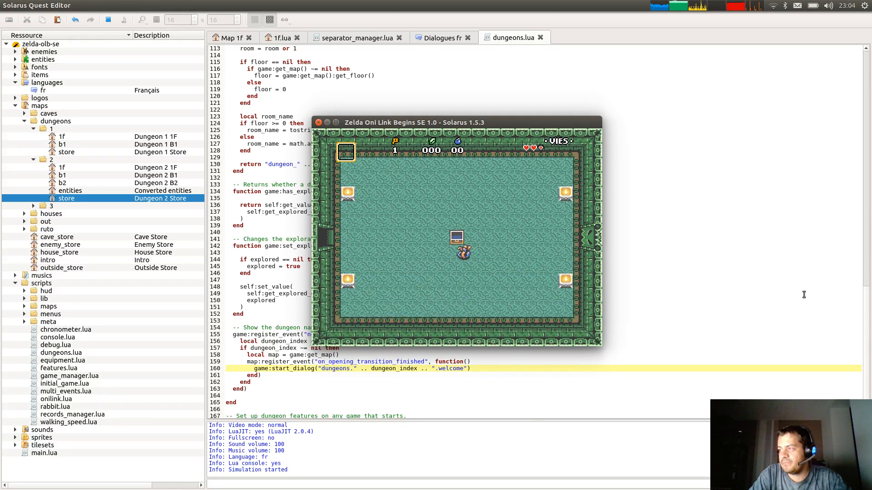
Walk Link back west to the entrance room, then open and close the pause screen to check the status.
key("Left")
key("Left")
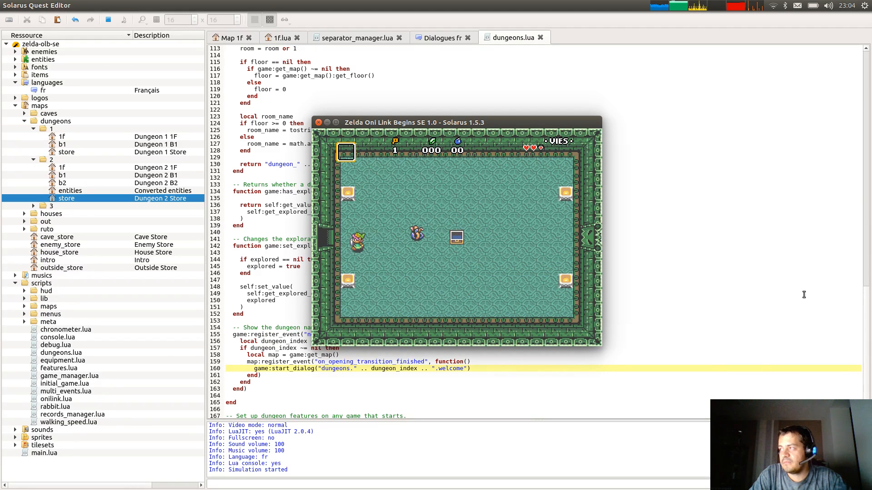
key("Left")
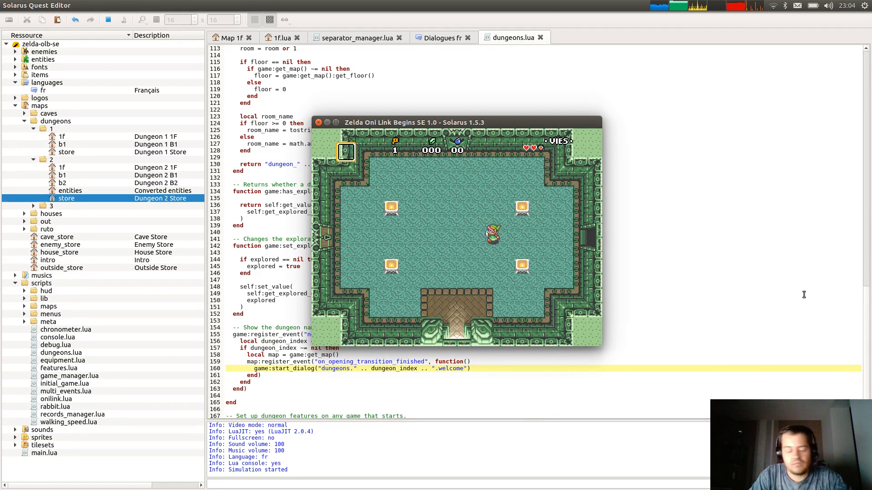
key("d")
key("alt+Tab")
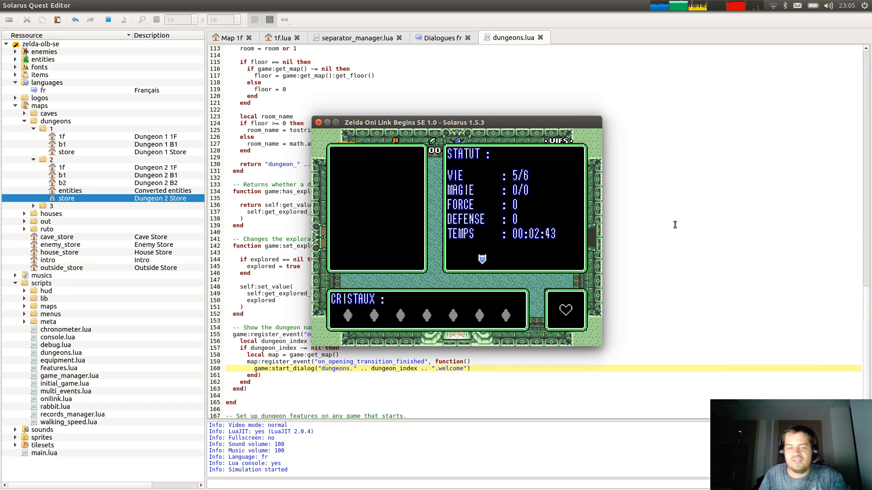
key("d")
Go through the entrance room's locked west door, collect the dungeon map from the chest, and view it on the pause screen.
key("Left")
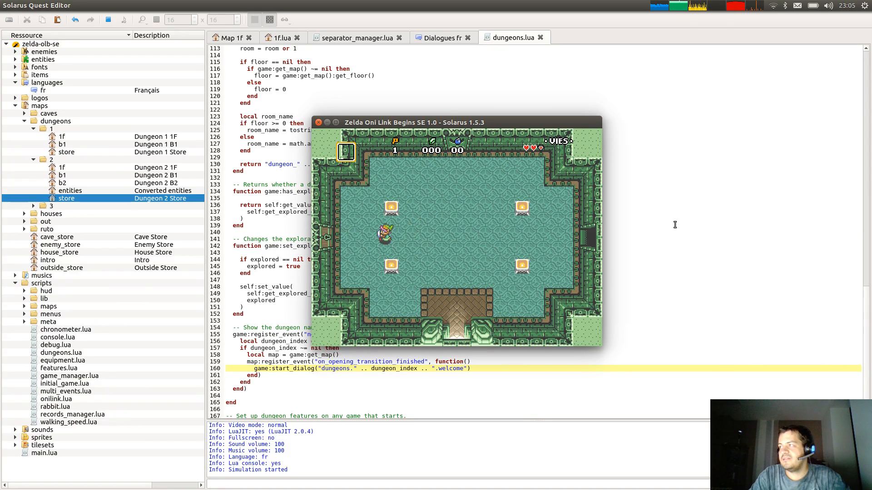
key("Up")
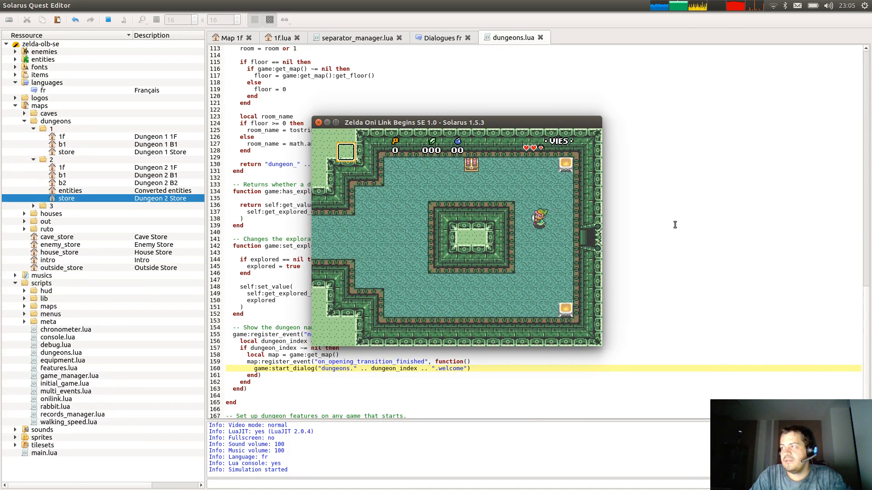
key("Left")
key("space")
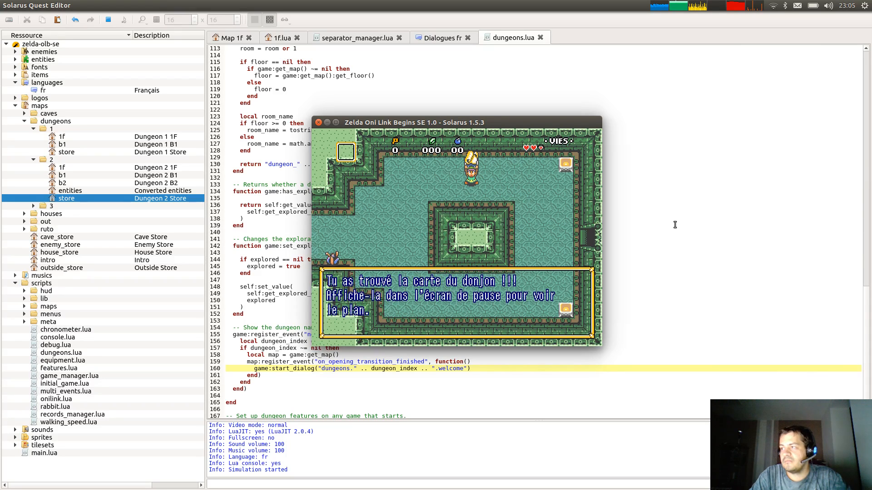
key("space")
key("d")
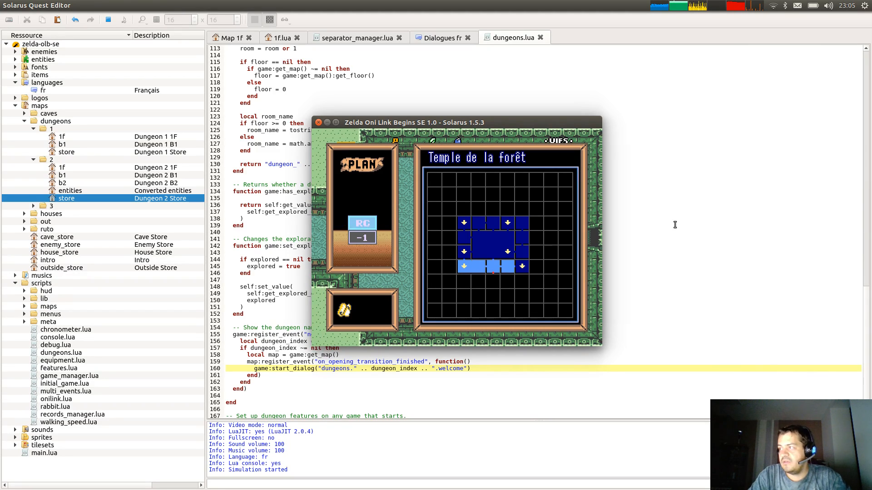
key("d")
Lead Link west past the flying enemy and down the stairs to floor -1.
key("Left")
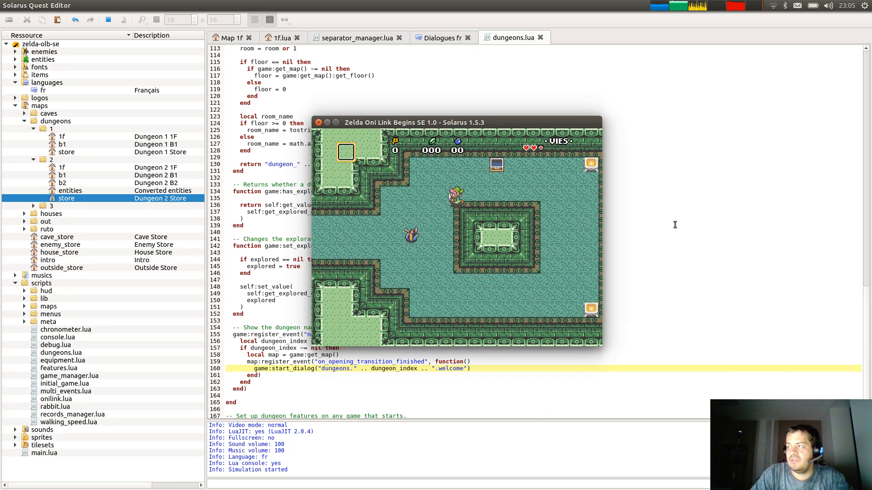
key("Left")
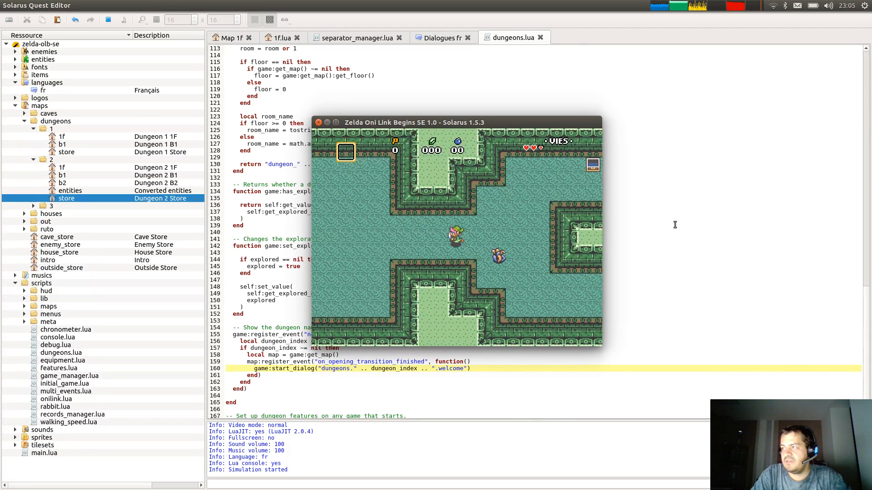
key("Left")
key("Down")
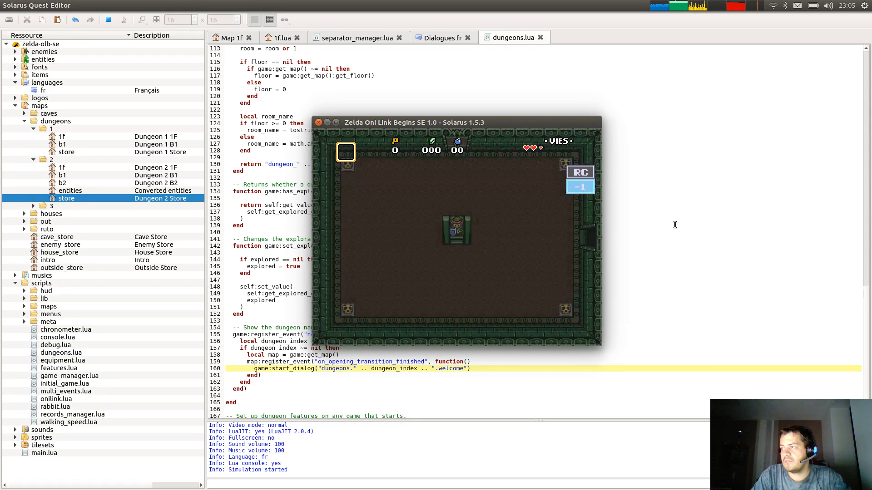
Go around the basement stair room lifting and smashing the skull pots in its corners.
key("Down")
key("Left")
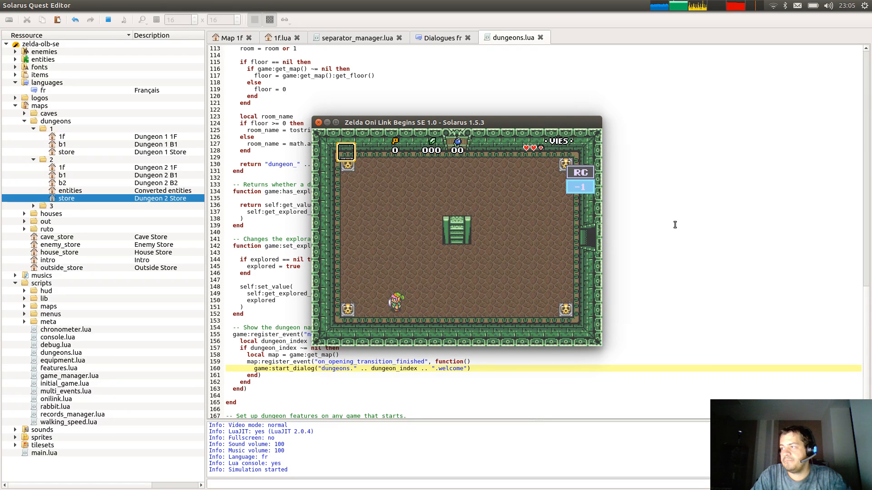
key("Up")
key("Left")
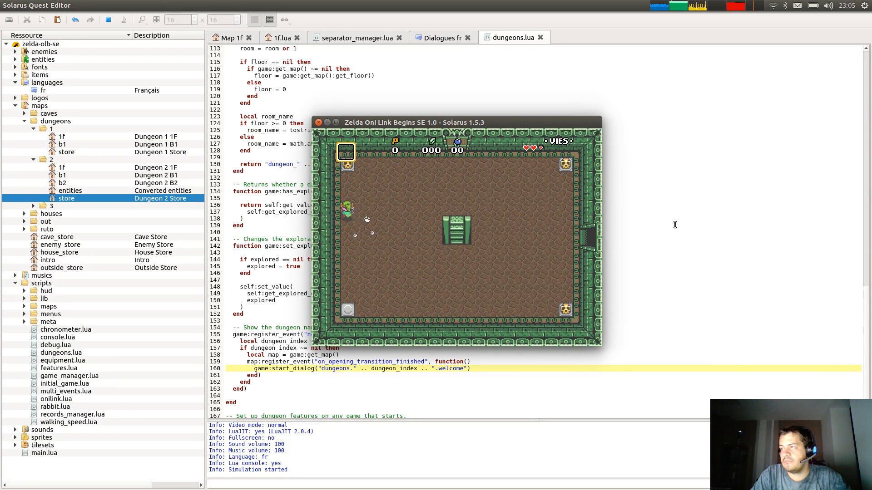
key("Up")
key("Right")
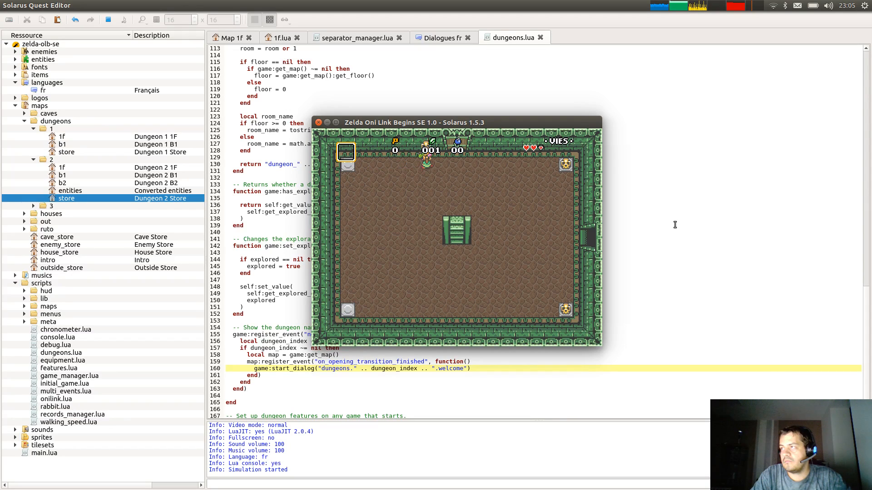
key("Down")
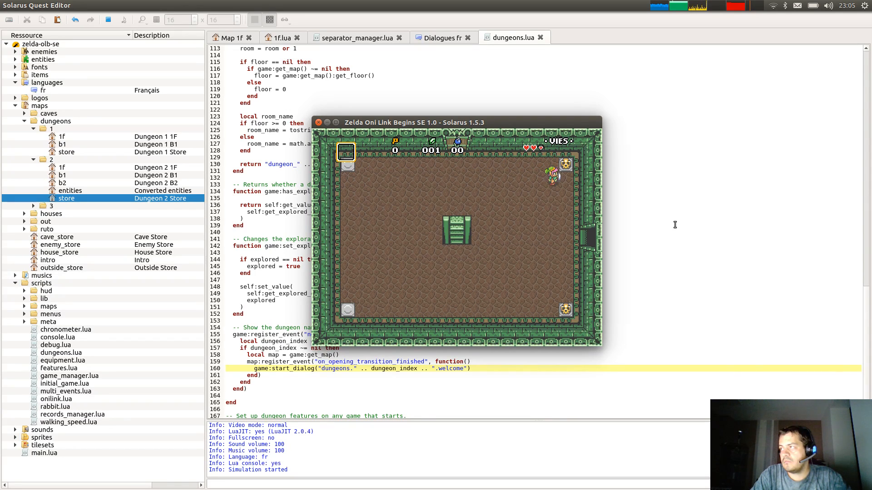
key("Down")
key("space")
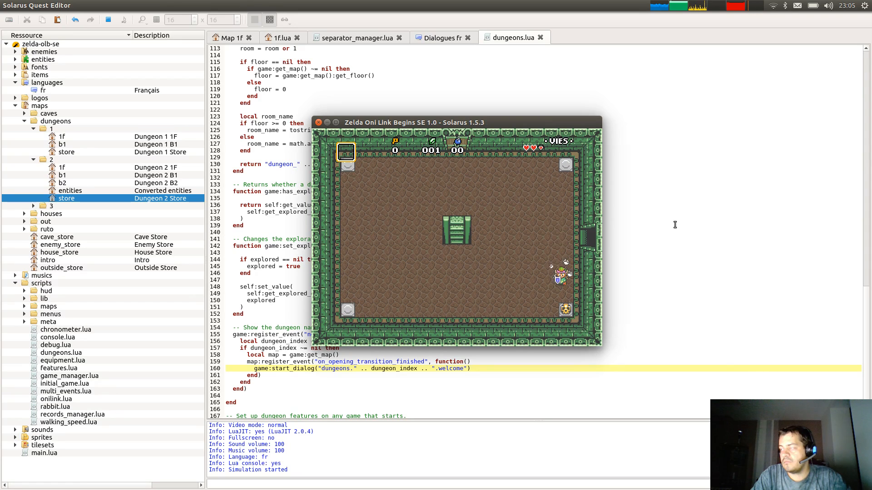
Leave through the east door, avoid the skeleton in the corridor, and descend the western steps into the spike pit.
key("Up")
key("Right")
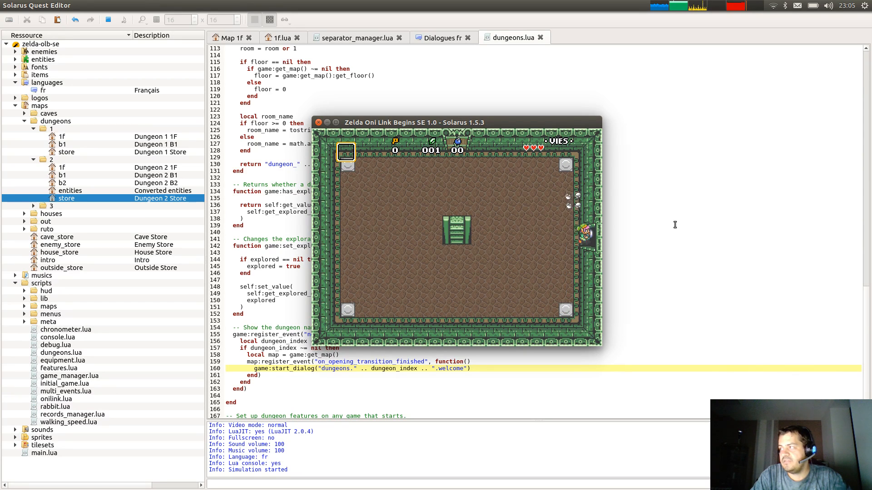
key("Up")
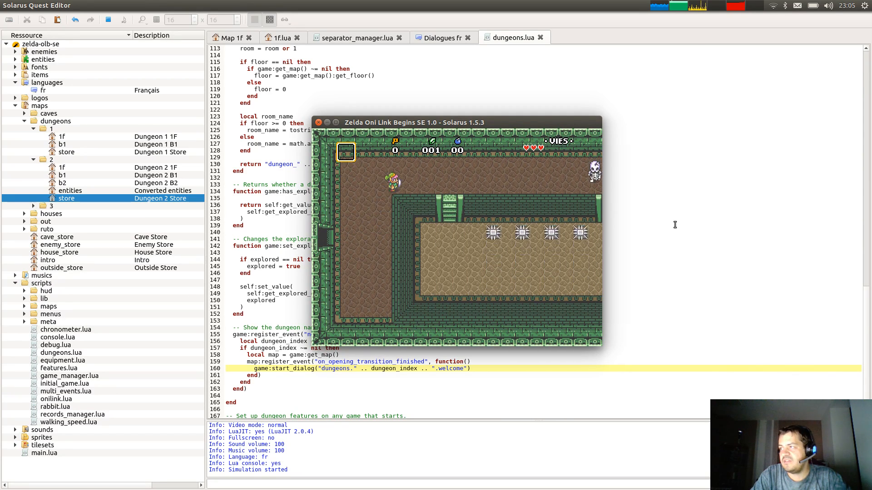
key("Right")
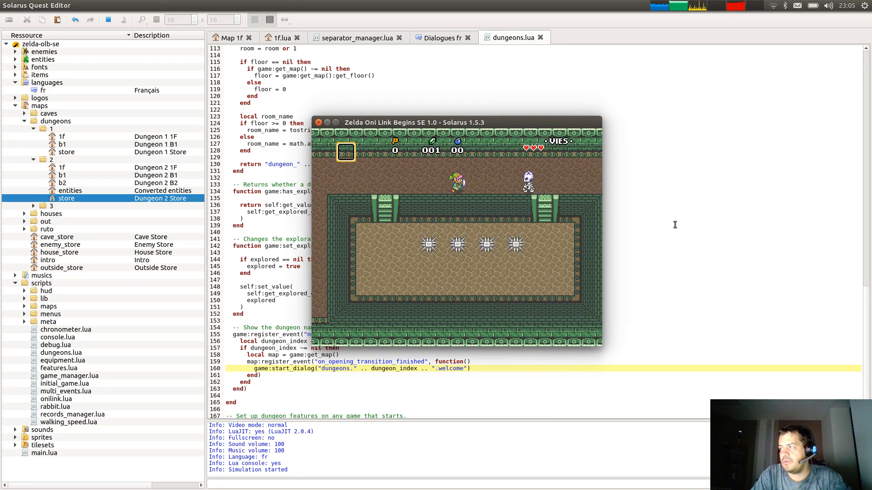
key("Left")
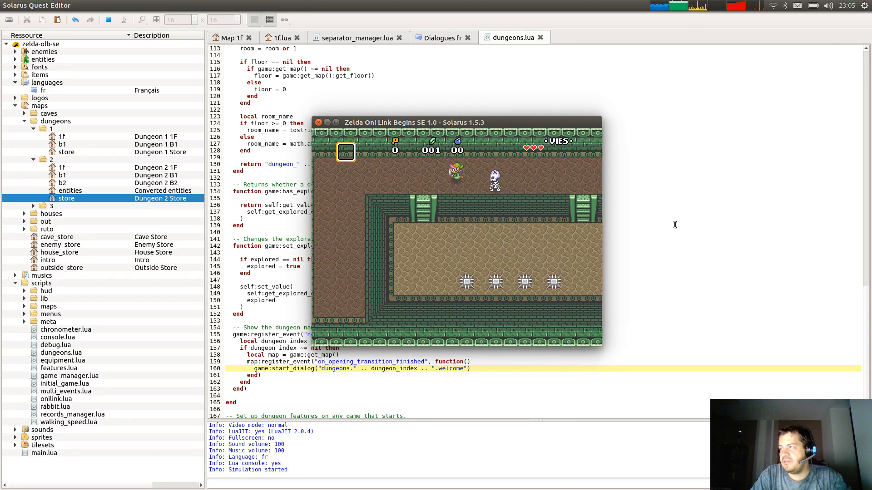
key("Down")
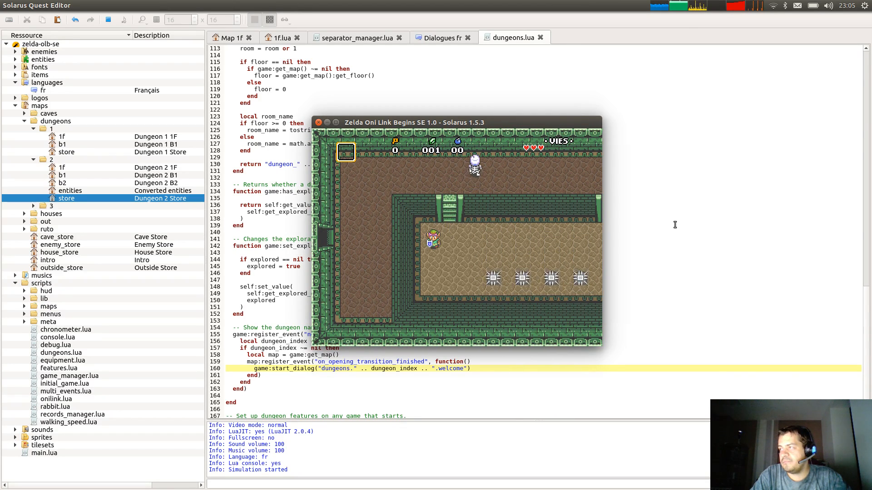
Cross the pit eastward along its lower edge, avoiding the moving spikes, and climb the eastern steps to the corridor.
key("Right")
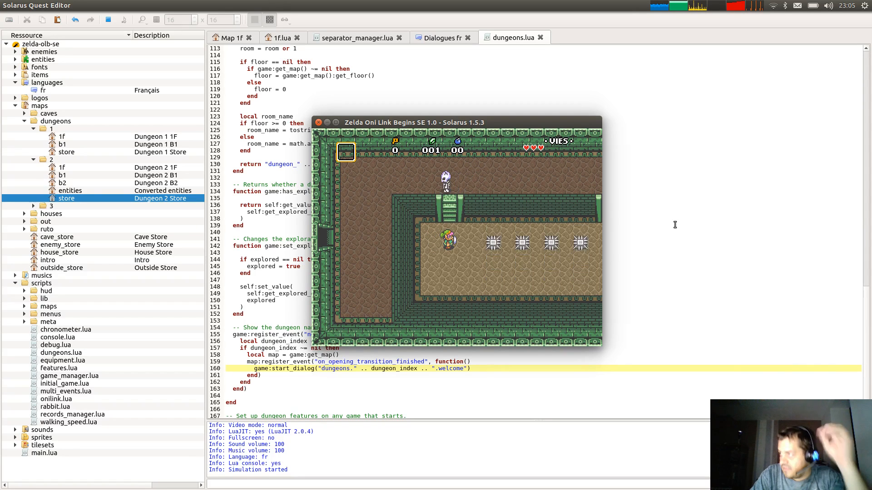
key("Left")
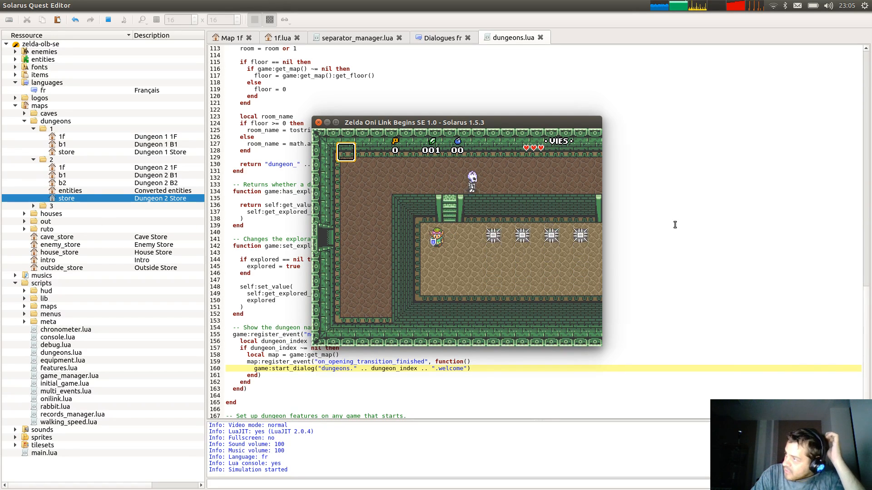
key("Right")
key("Down")
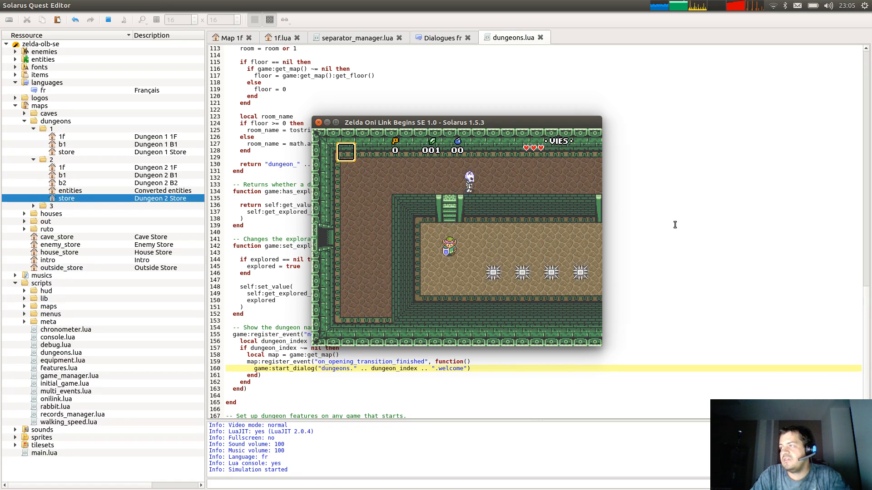
key("Down")
key("Right")
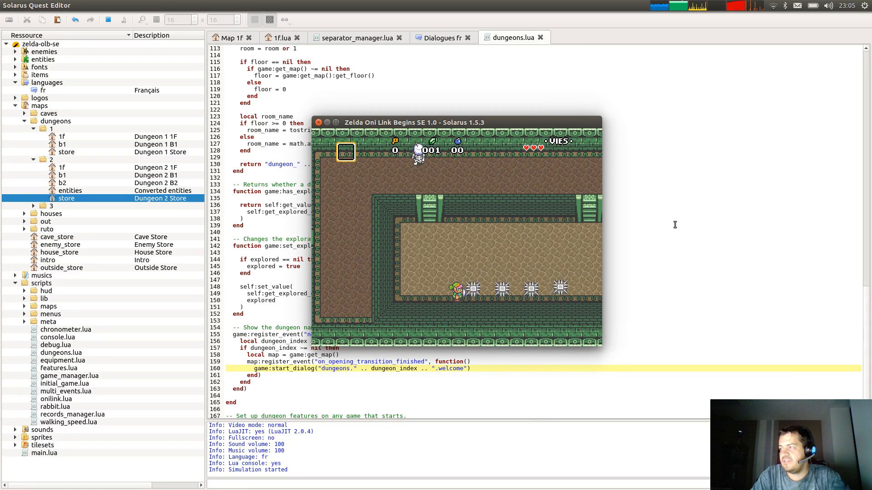
key("Right")
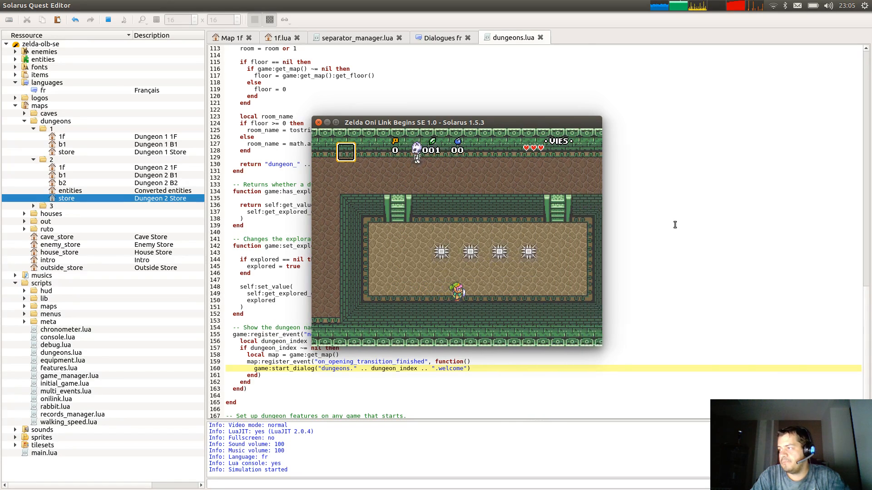
key("Right")
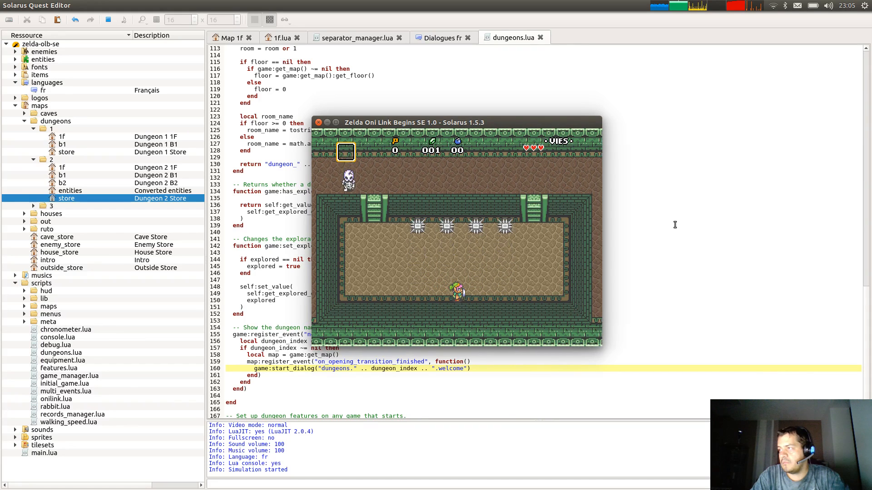
key("Left")
key("Right")
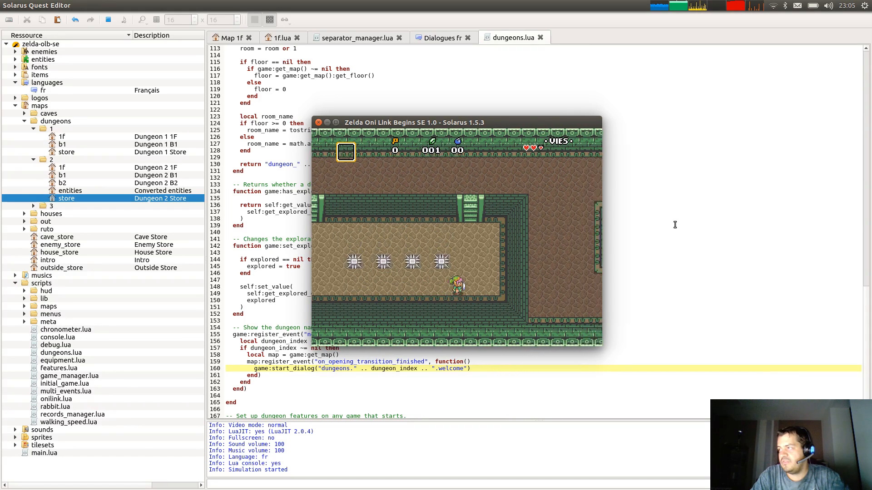
key("Up")
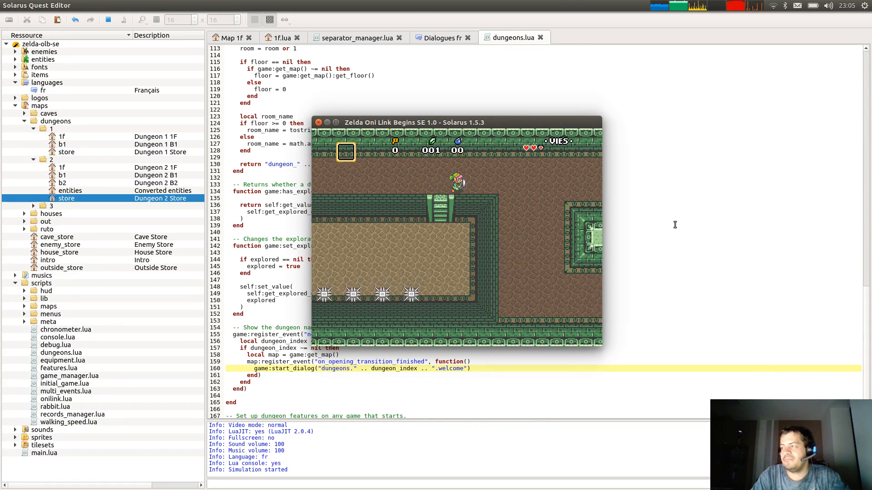
Go past the pillar and through the east door, collect the small key from the chest, and close its dialog.
key("Right")
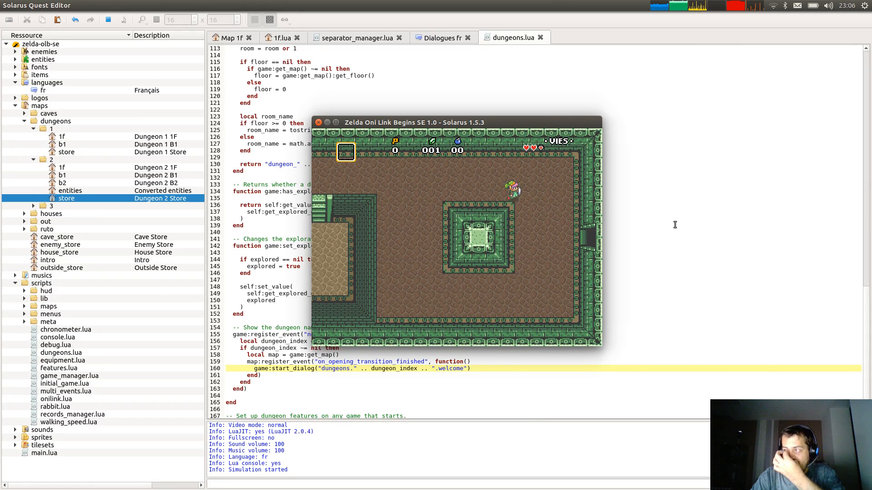
key("Right")
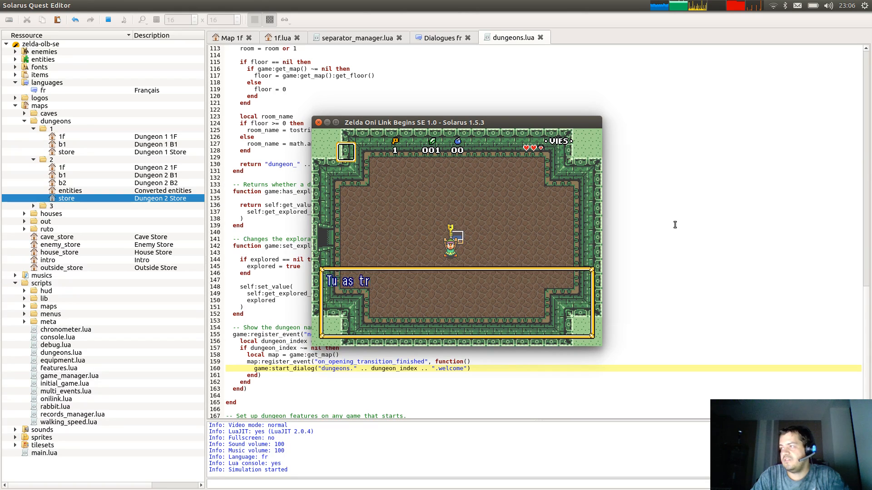
key("space")
Leave the key room through its west door and dodge the approaching skeleton around the green pillar.
key("Left")
key("Left")
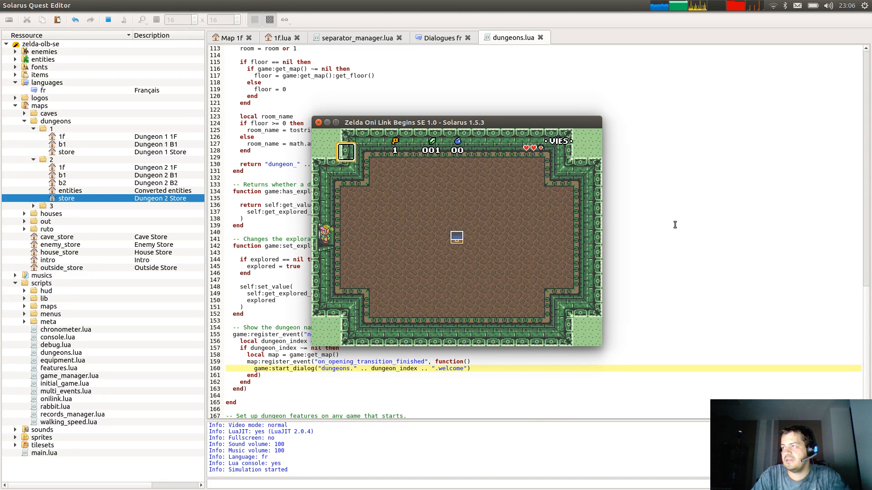
key("Right")
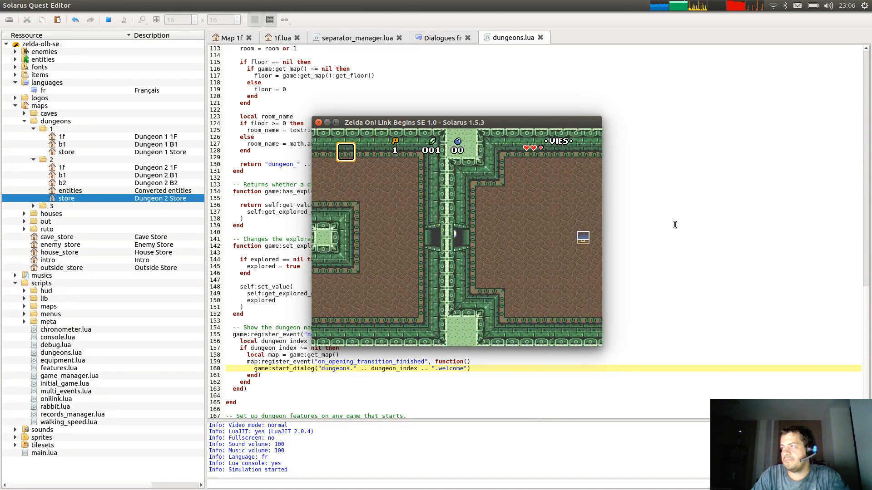
key("Left")
key("Up")
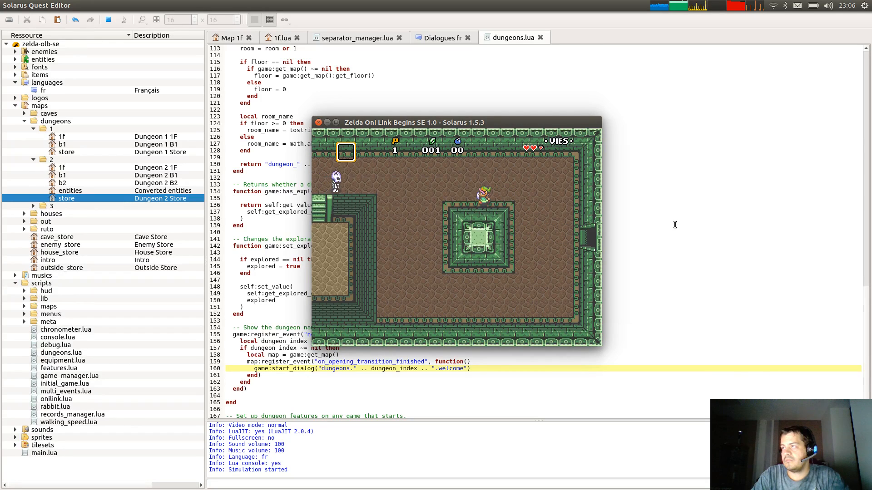
key("Down")
key("Right")
key("Up")
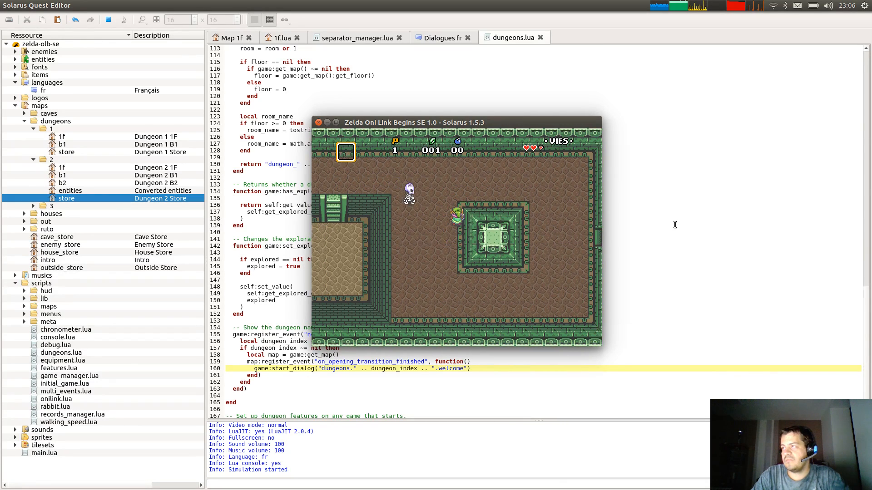
Follow the corridor above the spike pit back west and return through the door to the basement stair room.
key("Left")
key("Left")
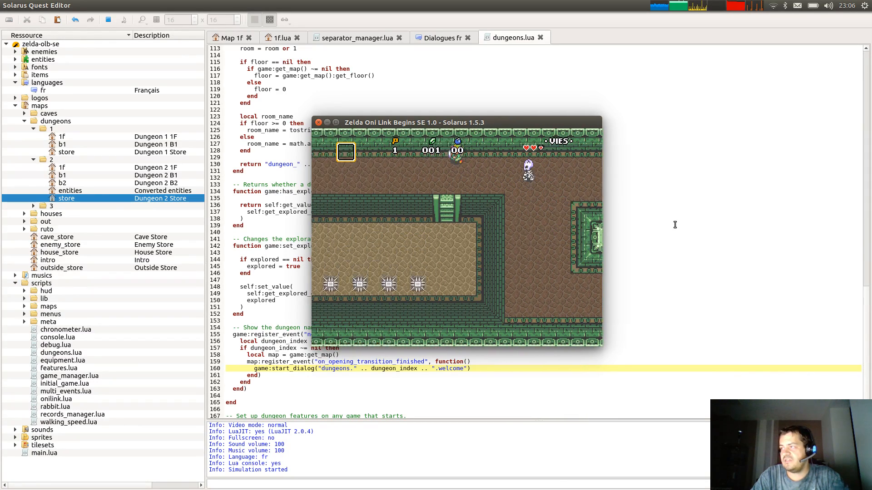
key("Left")
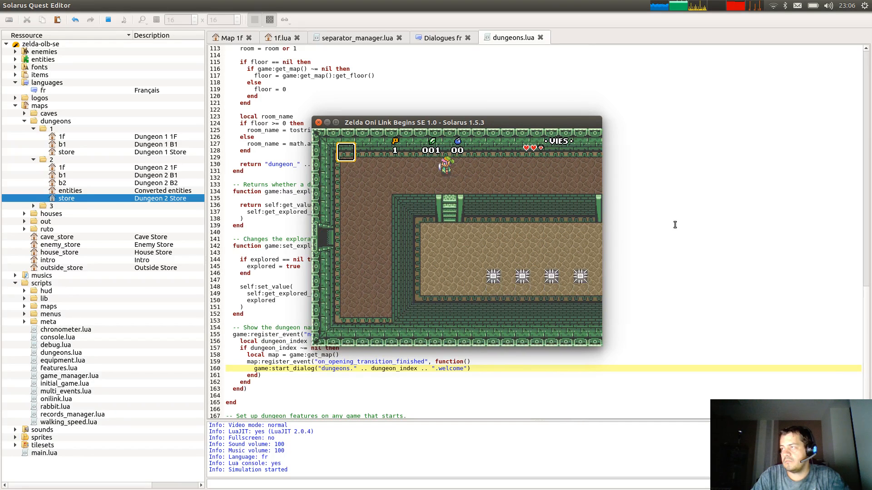
key("Down")
key("Left")
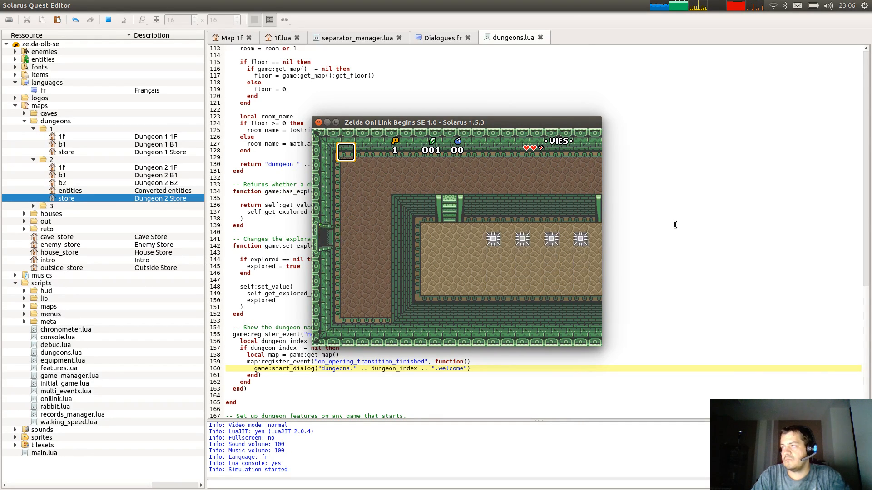
Go around the stair room lifting and smashing the skull pots in all four corners.
key("Up")
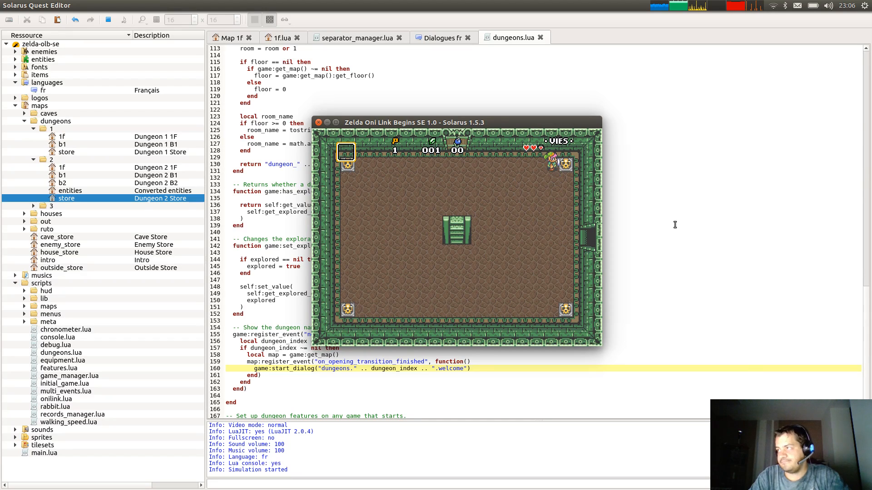
key("Down")
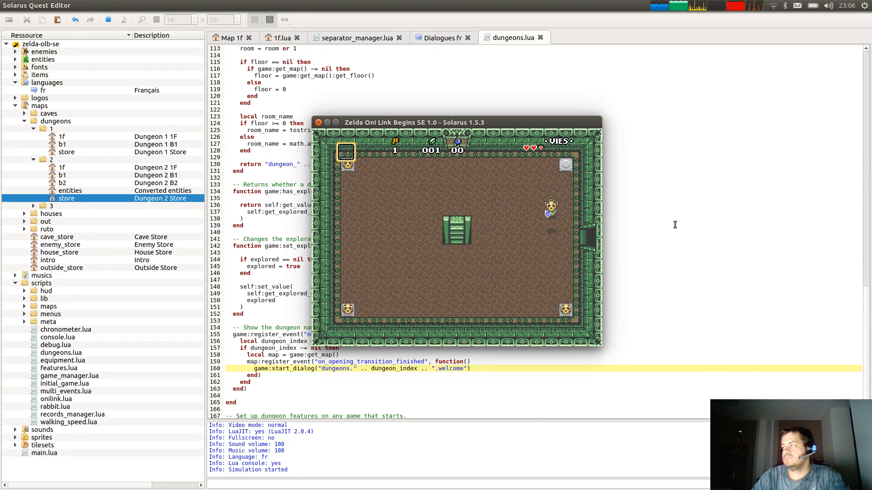
key("Left")
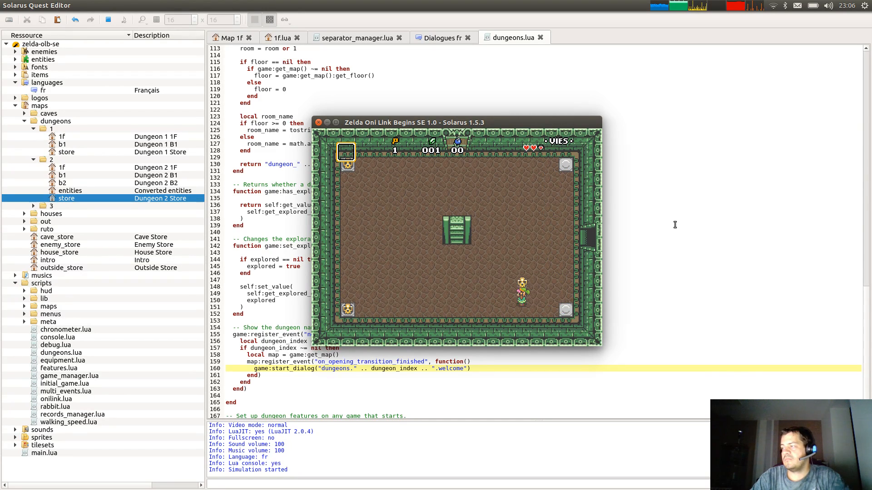
key("Left")
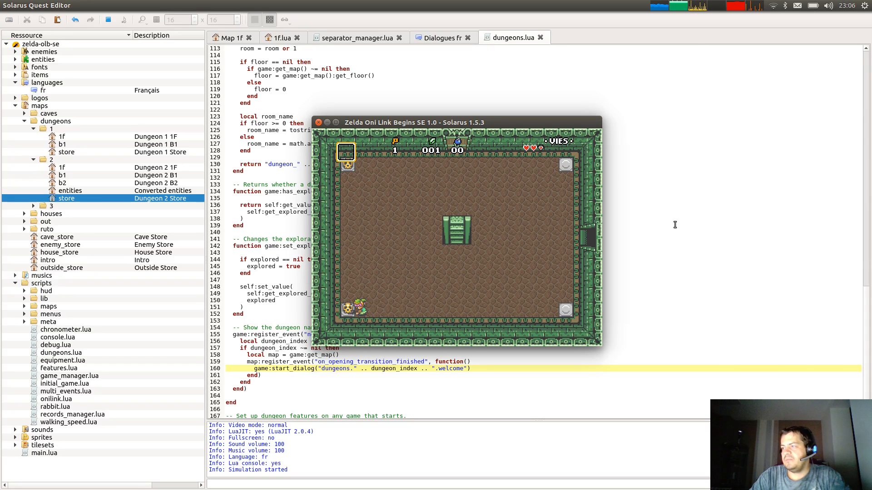
key("Right")
key("Up")
key("Left")
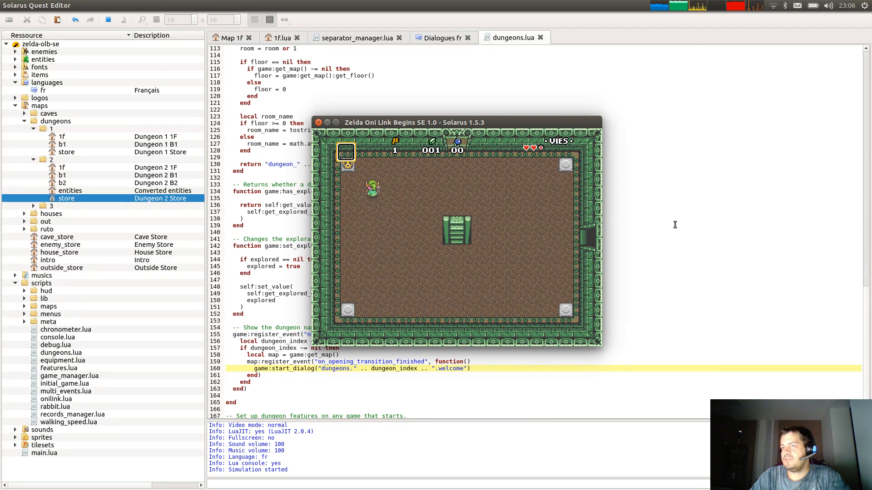
key("Up")
key("Right")
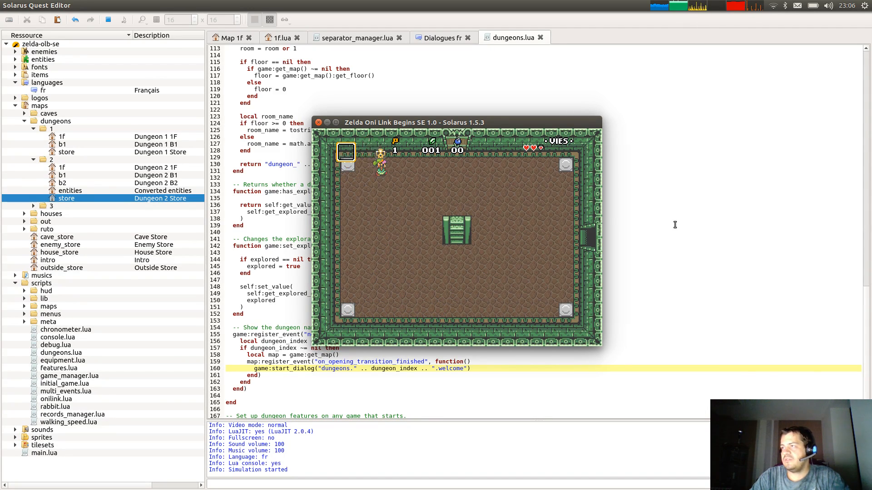
key("Left")
key("Right")
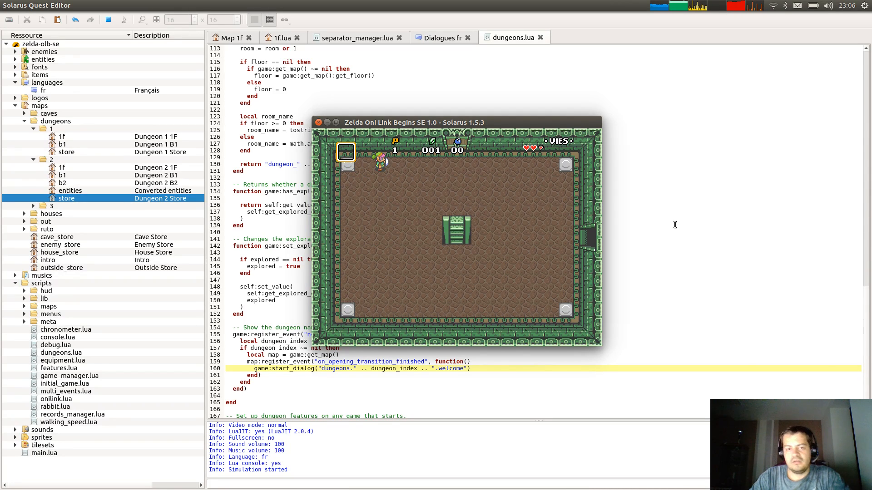
key("Down")
key("Right")
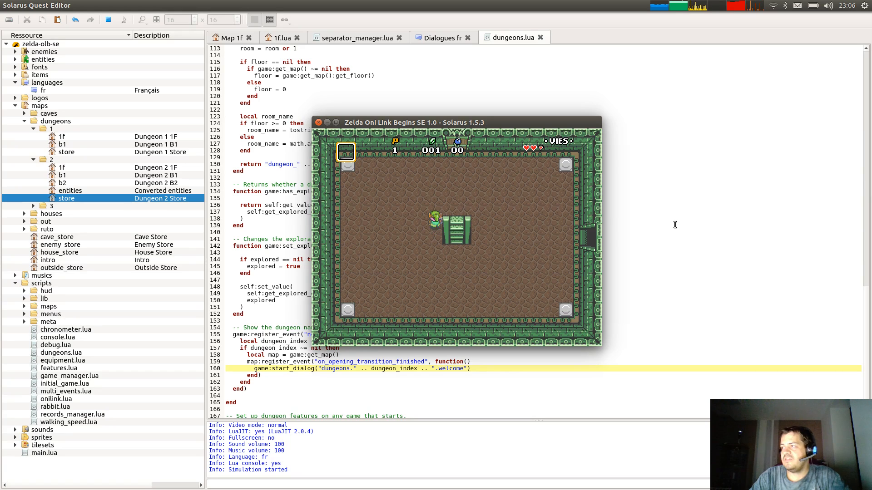
key("Up")
key("Right")
key("Down")
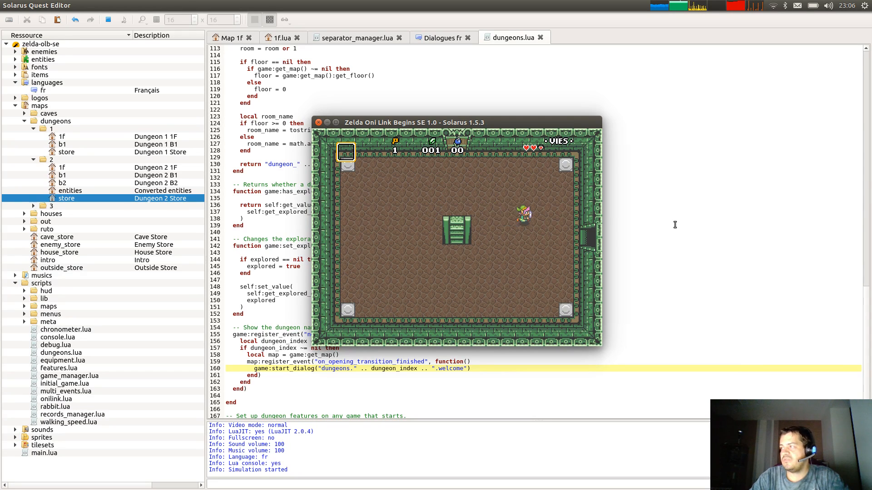
key("Left")
key("Up")
key("Down")
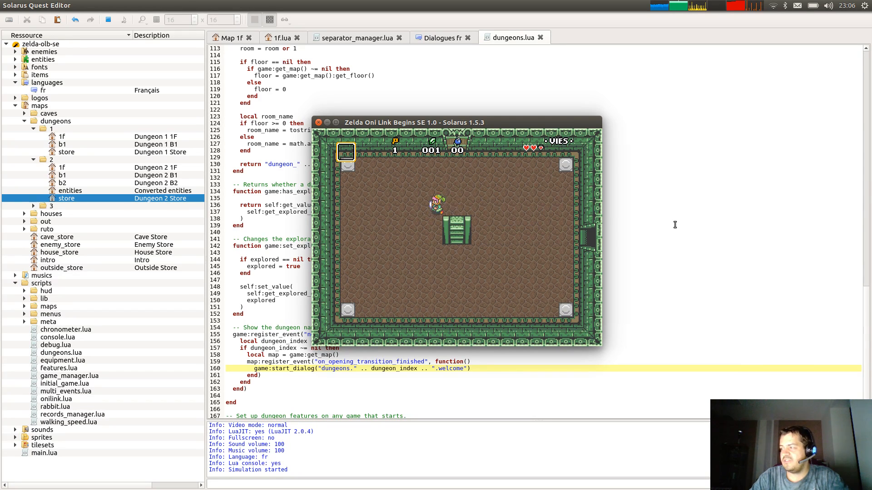
key("Down")
key("Right")
key("Up")
key("Left")
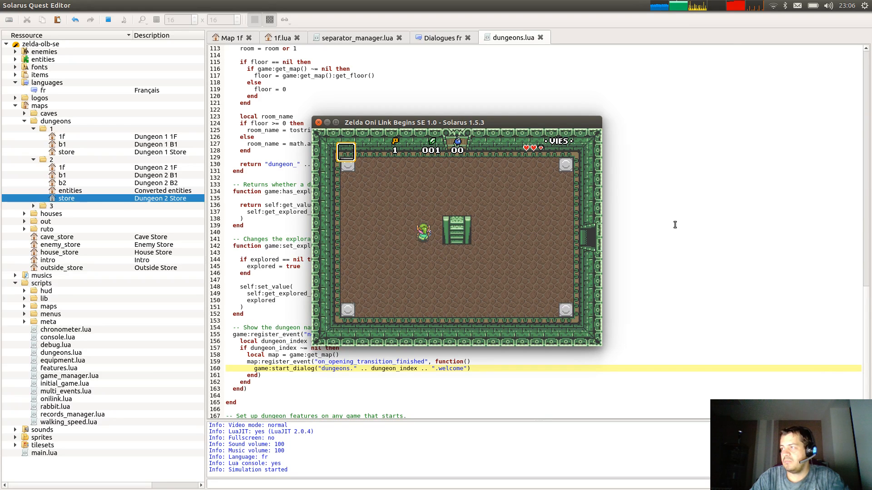
Unlock the stair room's north door with the small key and go through it.
key("Up")
key("Right")
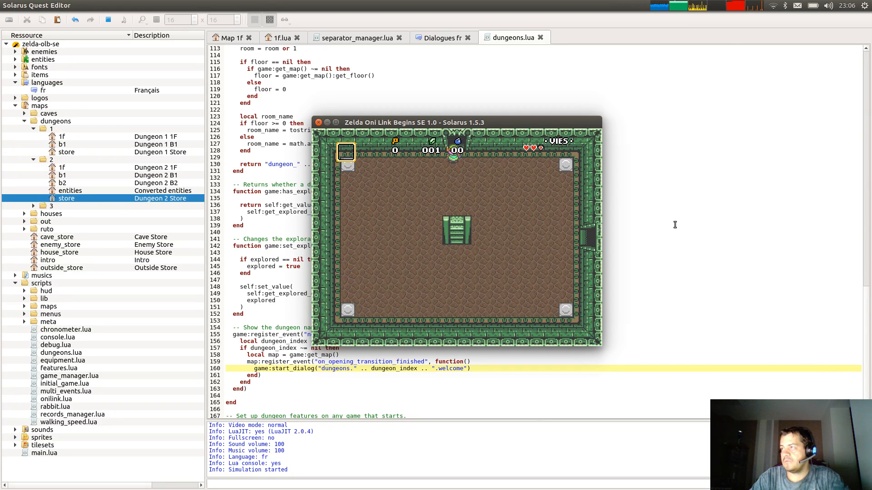
key("Down")
key("Left")
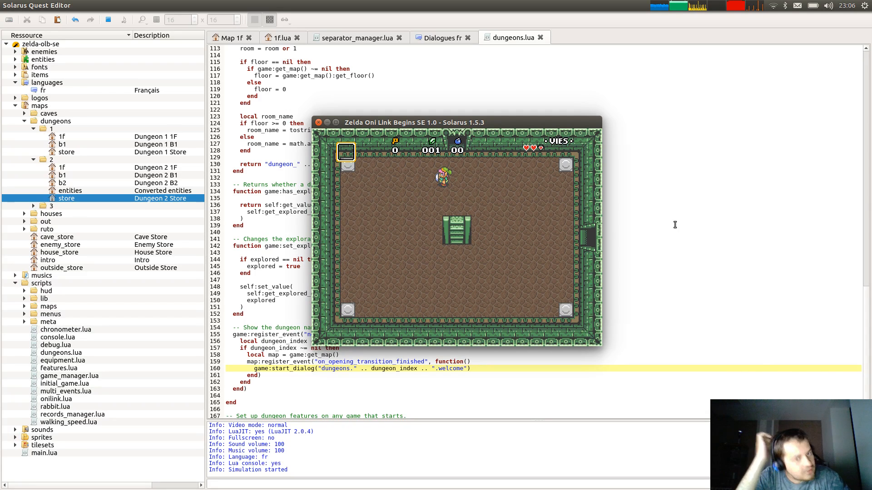
key("Right")
key("Up")
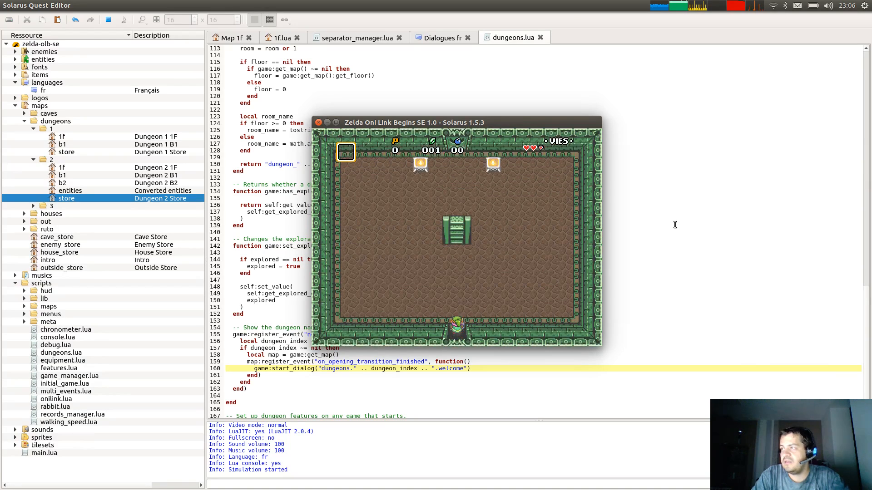
Walk around the two-torch room and take its central staircase to the room with four torches.
key("Up")
key("Left")
key("Up")
key("Right")
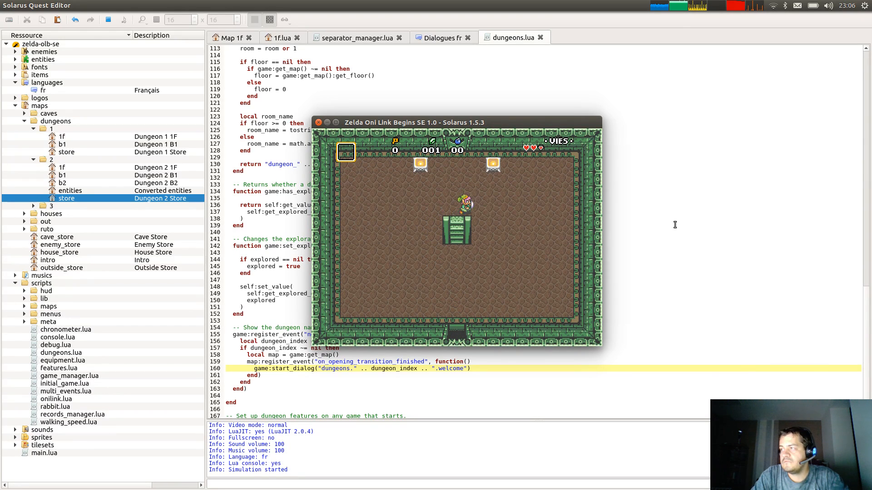
key("Up")
key("Right")
key("Down")
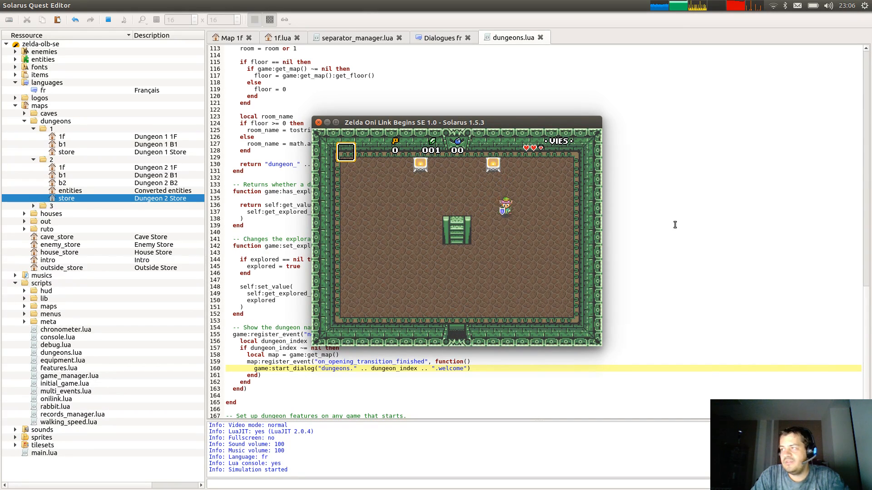
key("Left")
key("Right")
key("Up")
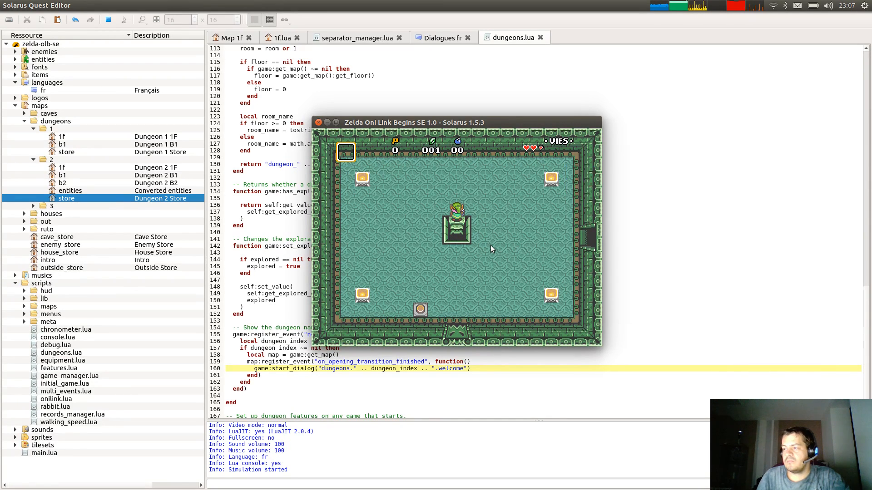
Open the pause screen to check the inventory and status.
key("d")
key("d")
key("d")
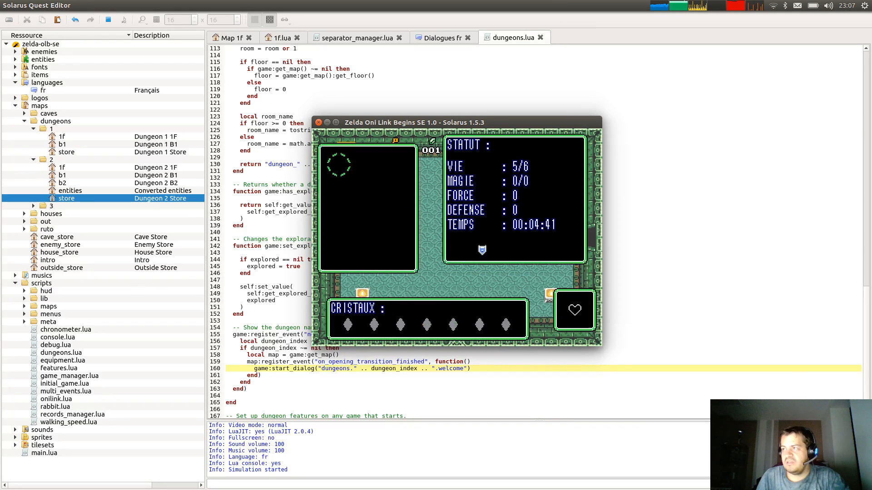
Switch to the VirtualBox window running the original game and arrange both game windows side by side without overlap.
key("alt+Tab")
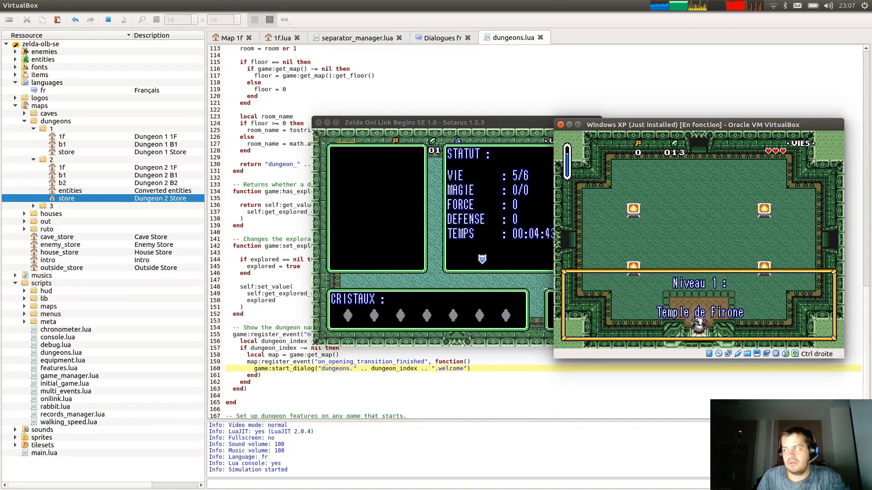
left_click_drag(749, 118, 737, 76)
left_click_drag(465, 126, 687, 128)
left_click_drag(701, 78, 274, 78)
left_click_drag(663, 133, 679, 96)
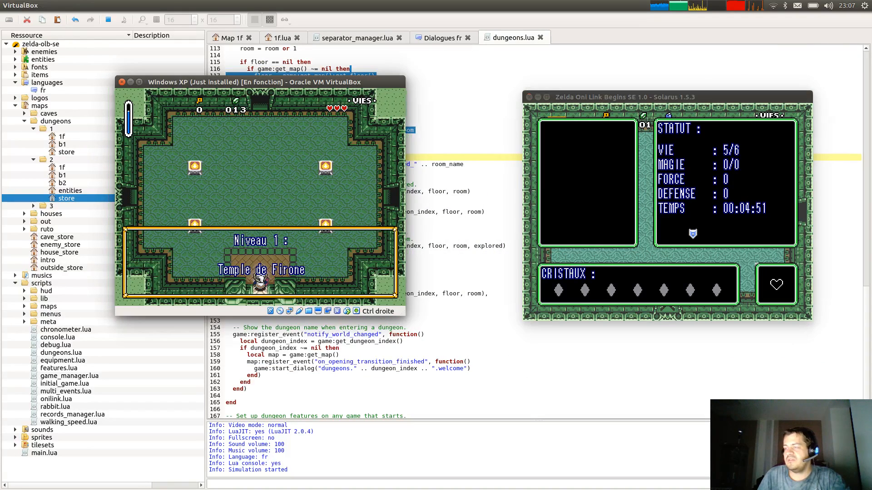
Dismiss the "Niveau 1" welcome dialog in the original game and walk through the west door into the room with the central block.
key("space")
key("Up")
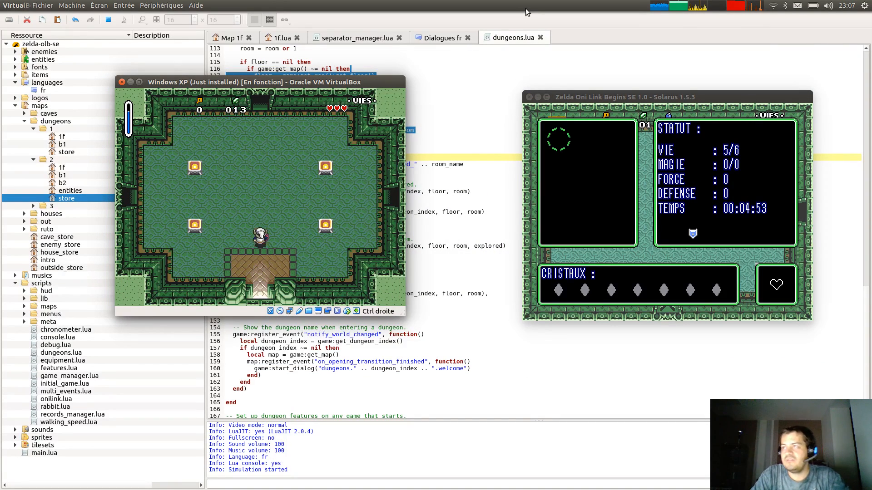
key("Left")
key("Down")
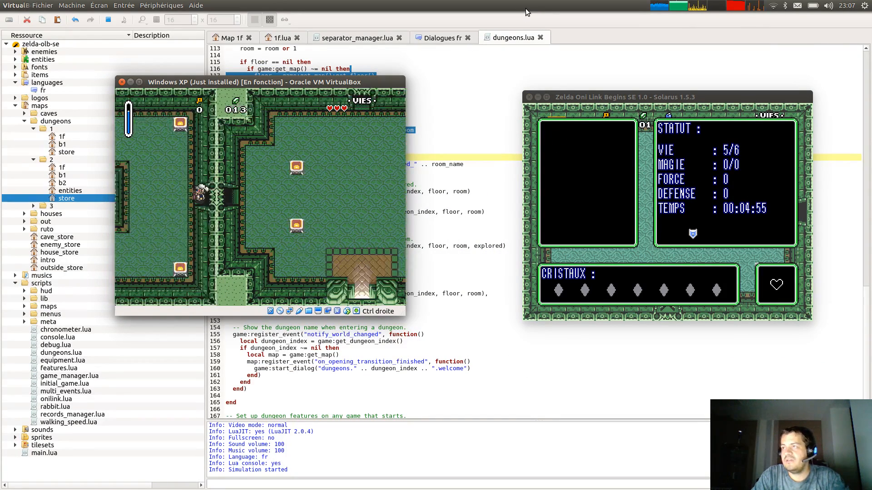
key("Up")
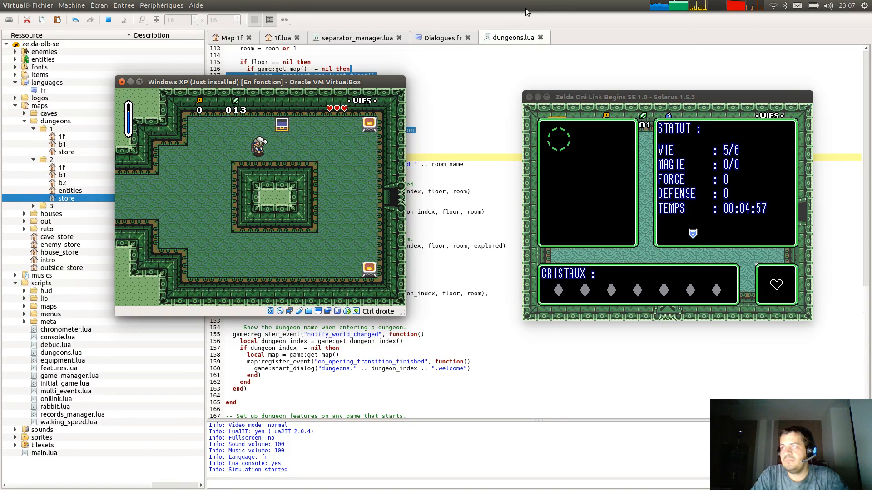
key("Down")
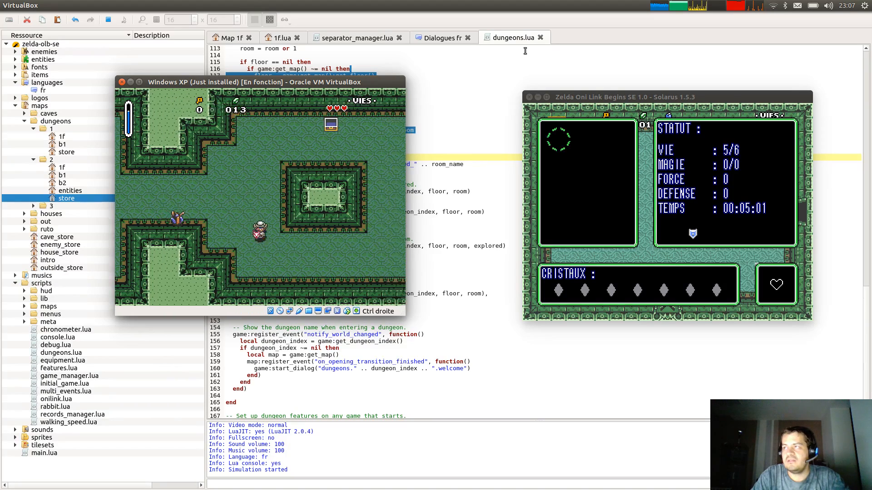
Continue west past the enemy in the original game and take the stairs down to the basement.
key("Up")
key("Down")
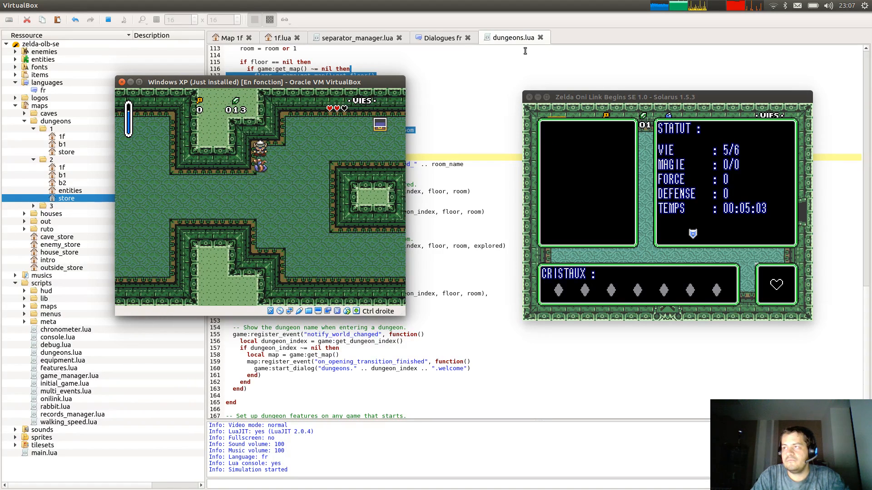
key("Left")
key("Left")
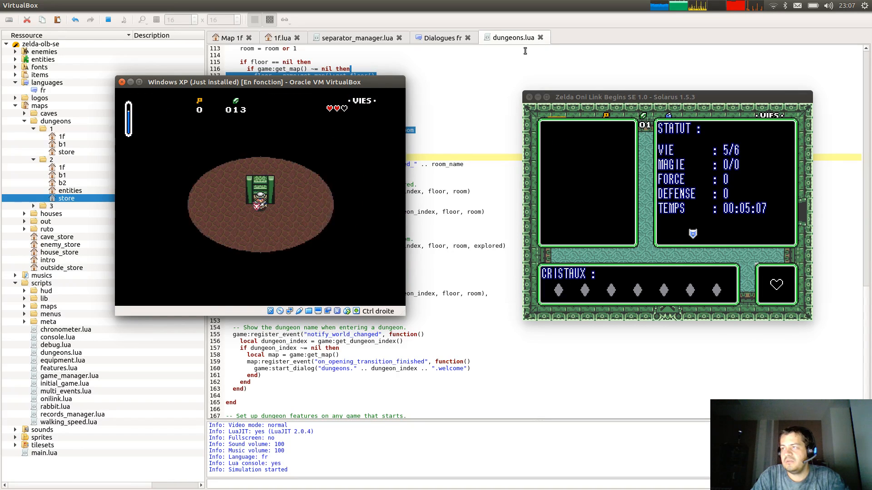
Lift the skull pot in the southwest corner of the original game's basement stair room and carry it off.
key("Down")
key("Left")
key("Down")
key("Left")
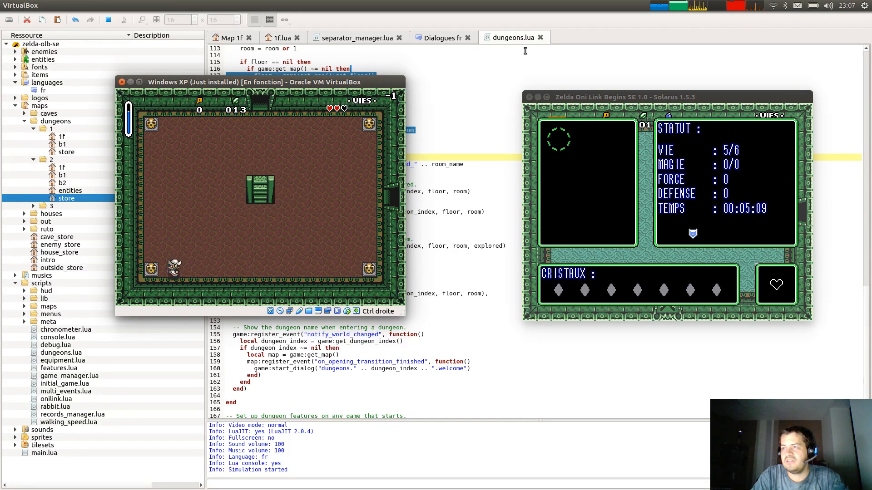
key("Up")
key("Right")
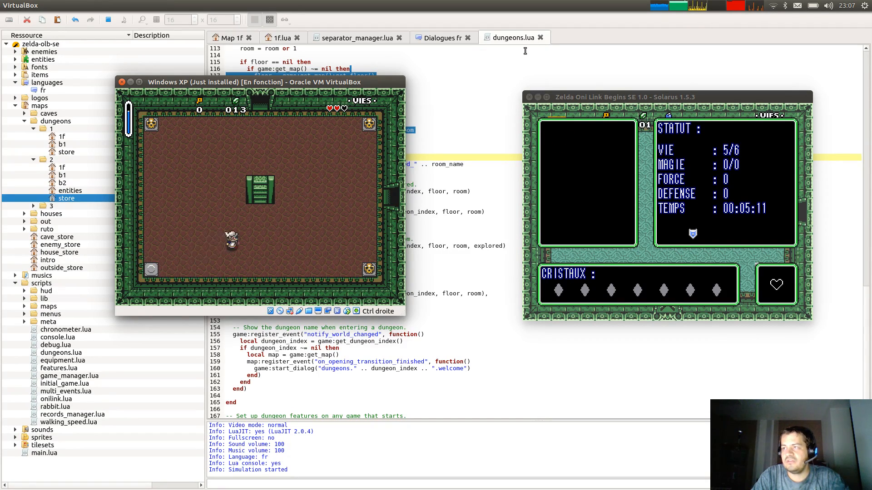
Minimise the VirtualBox window, move the Solarus game window back over the editor and close its pause screen.
left_click(596, 101)
left_click(130, 82)
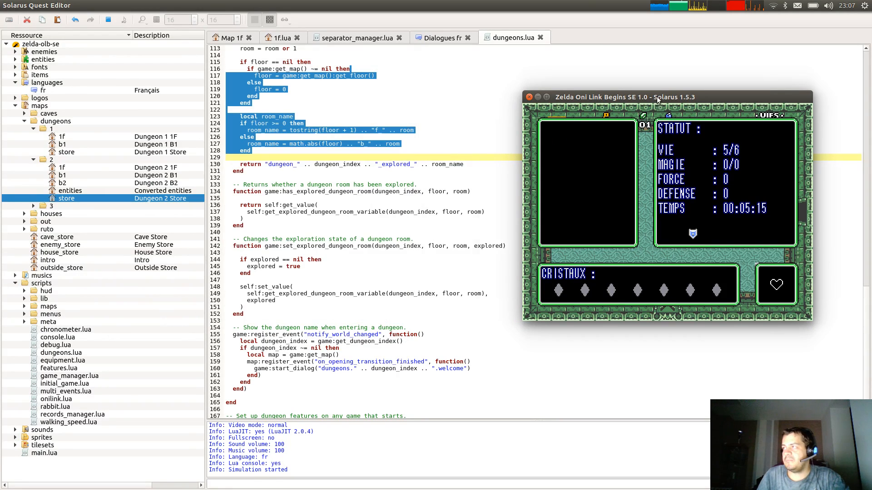
left_click_drag(796, 126, 524, 95, "alt")
key("d")
Walk around the four-torch room, step into its south doorway and back, and leave through the east door.
key("Right")
key("Down")
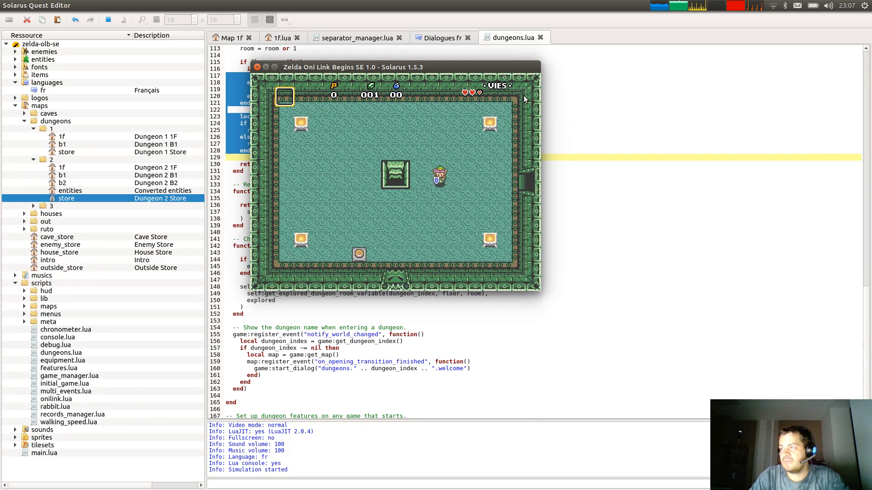
key("Left")
key("Down")
key("Right")
key("Down")
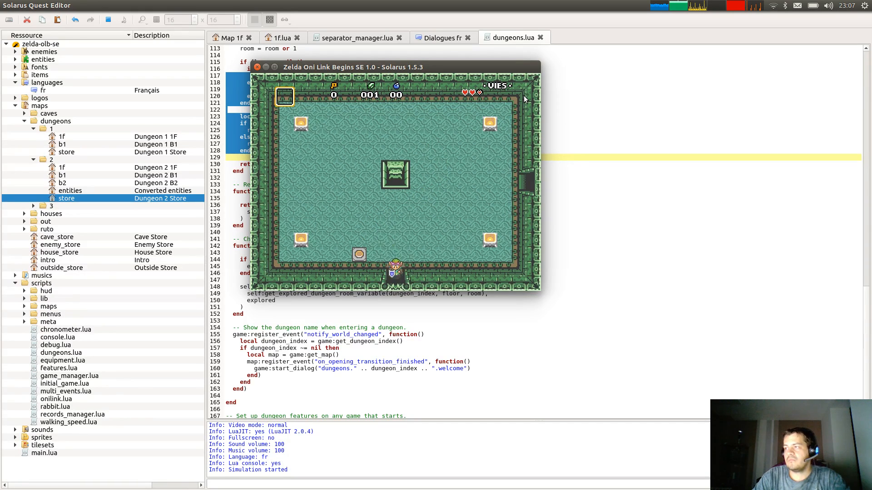
key("Right")
key("Up")
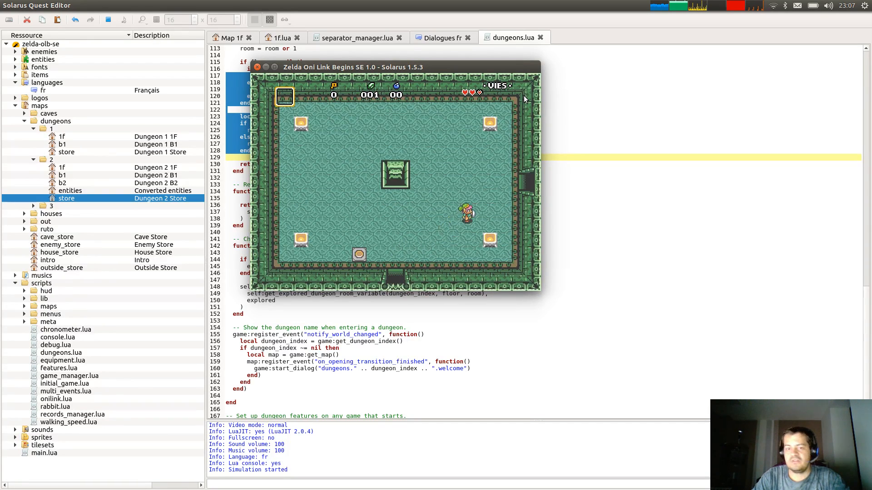
key("Right")
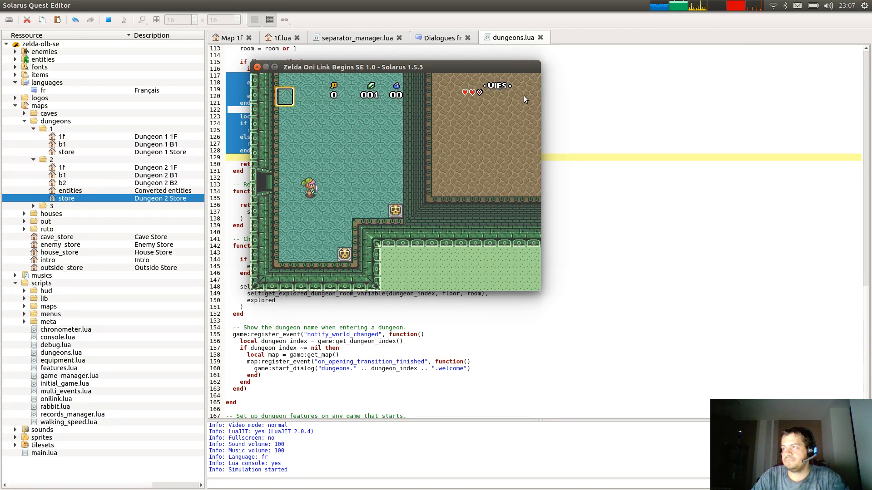
Lift and smash the two skull pots at the south end of the large room, and head north.
key("Down")
key("Right")
key("space")
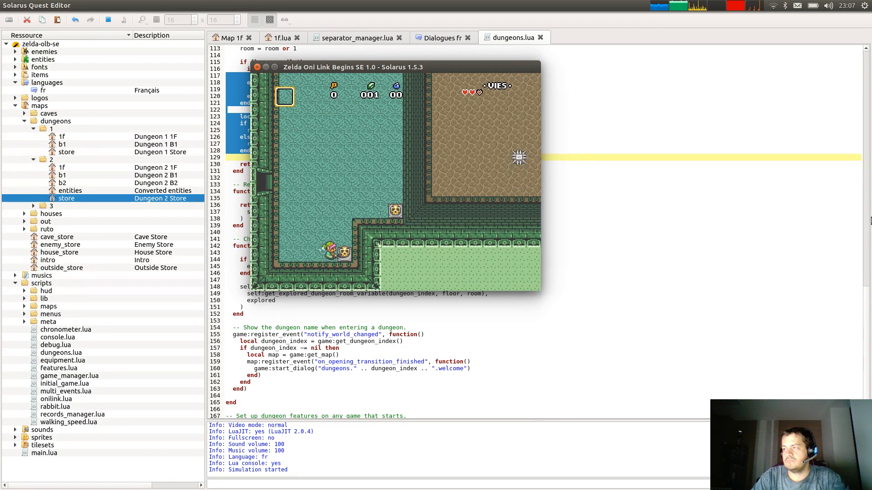
key("Up")
key("Right")
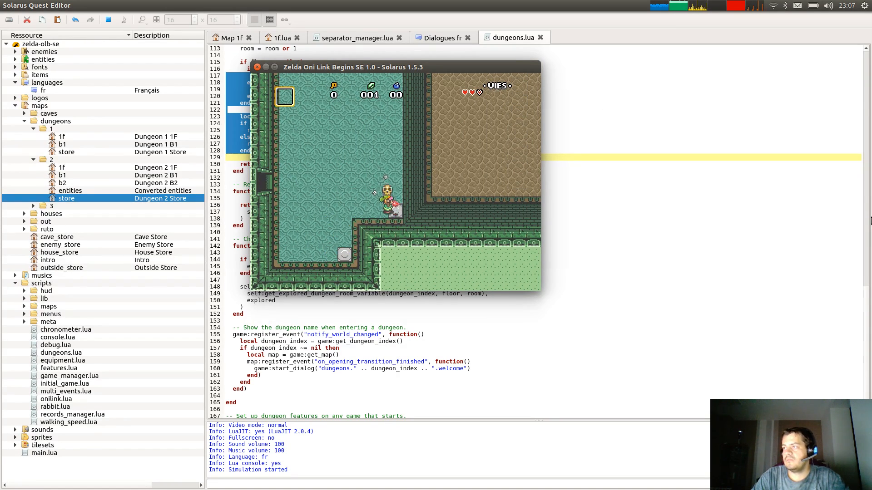
key("Up")
key("space")
key("Up")
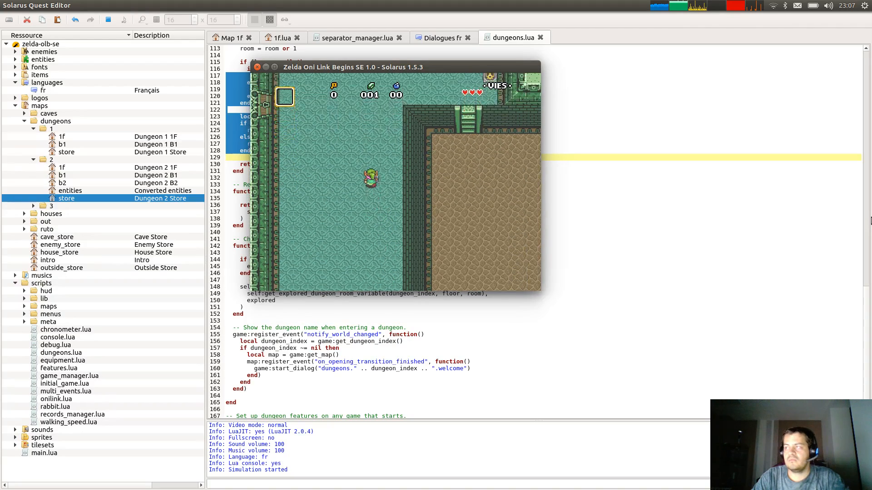
Lift and smash the skull pot north of the sunken area's stairs and the three in the northwest corner.
key("Right")
key("Up")
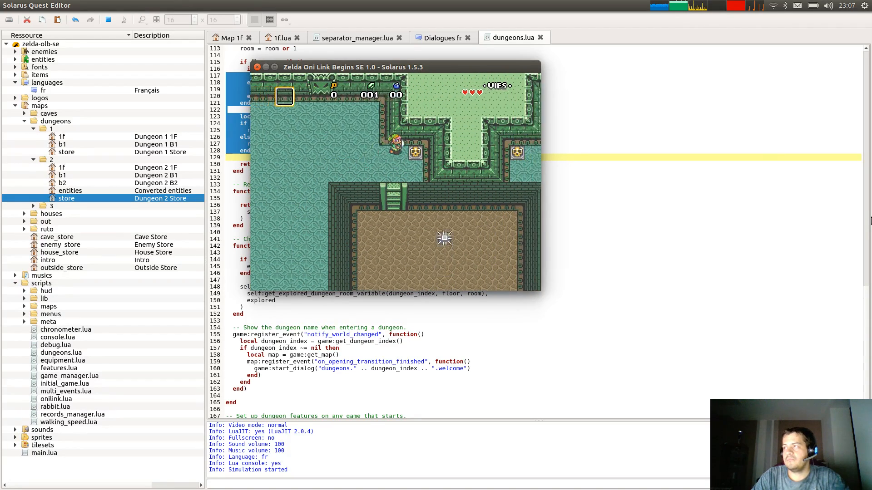
key("space")
key("Left")
key("Up")
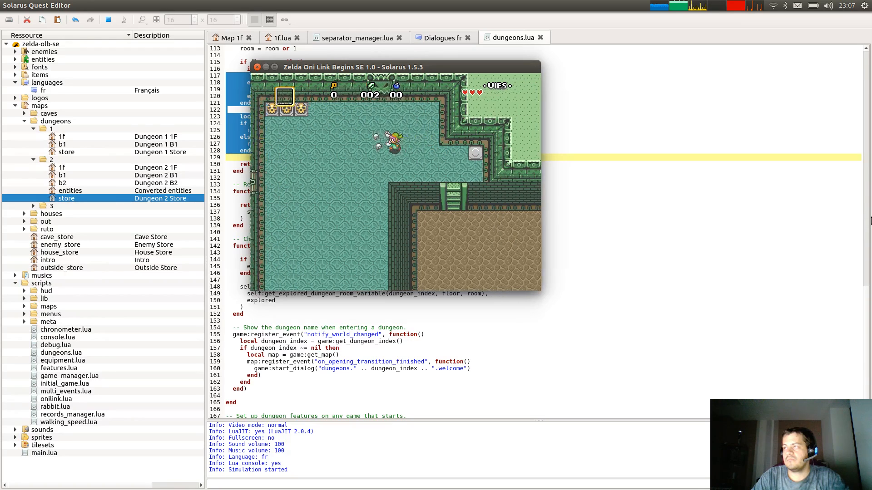
key("space")
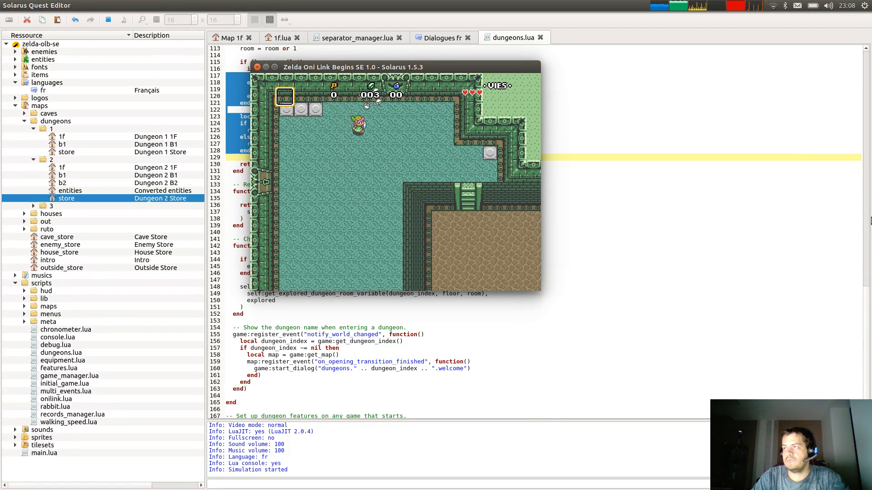
Go down into the eastern sunken area and take its staircase to the basement.
key("Right")
key("Down")
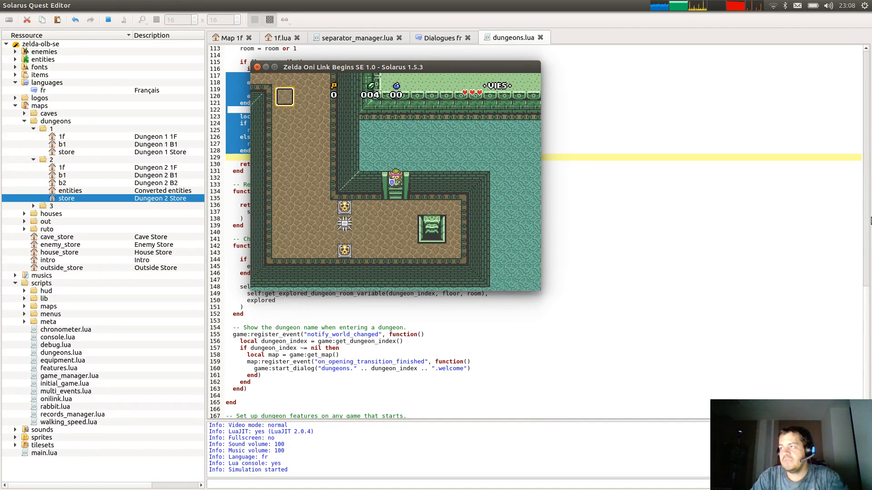
key("Down")
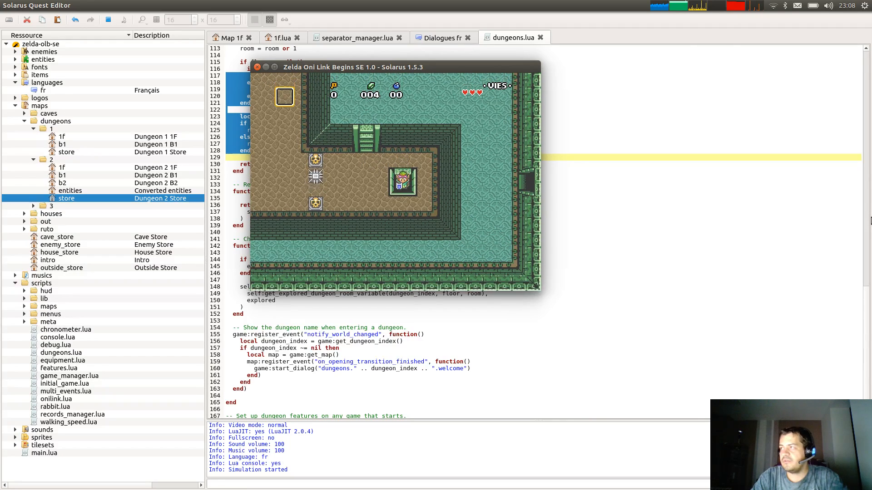
Check the dungeon map in the basement's four-torch room and go through the west door.
key("d")
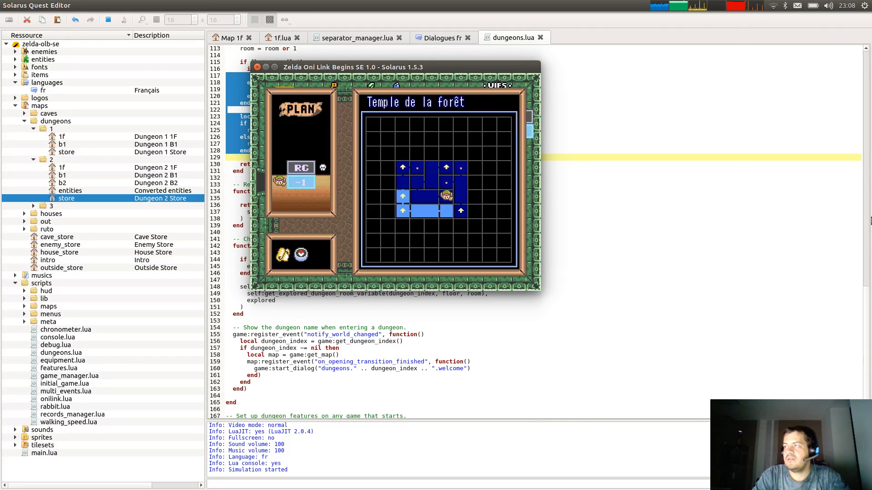
key("d")
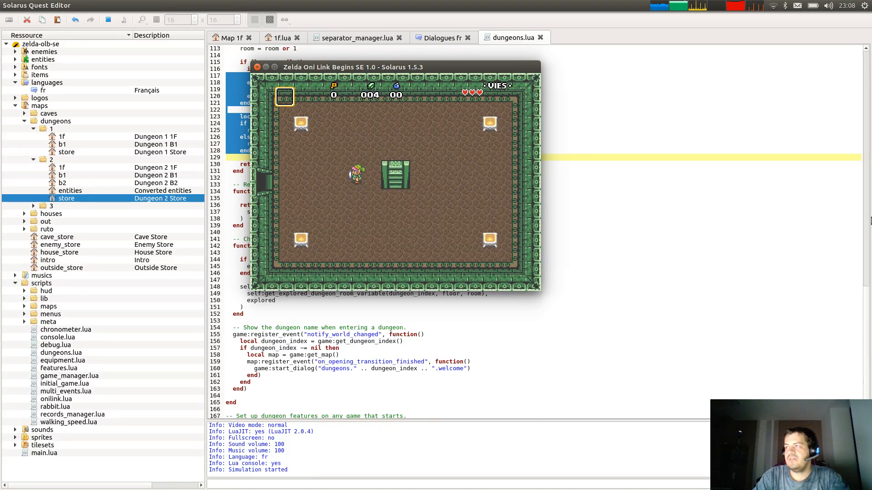
key("Left")
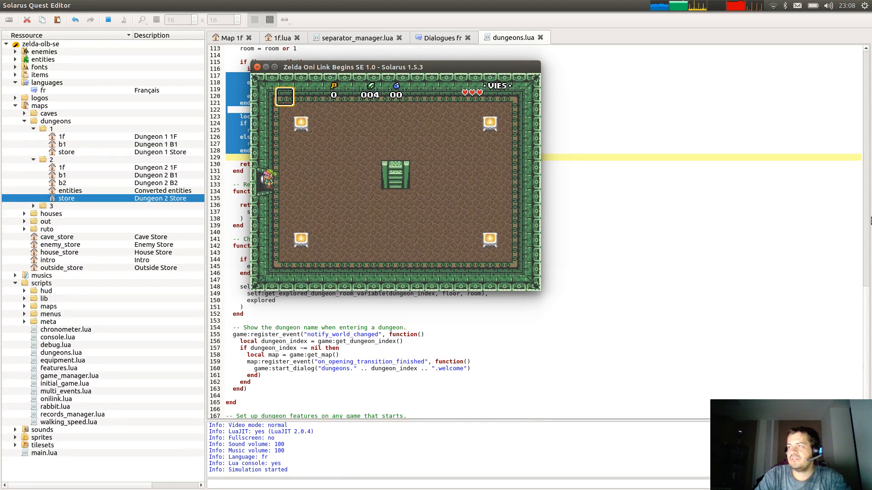
key("Left")
Open the dungeon map repeatedly at the spike room's east doorway to check when the room is marked explored.
key("d")
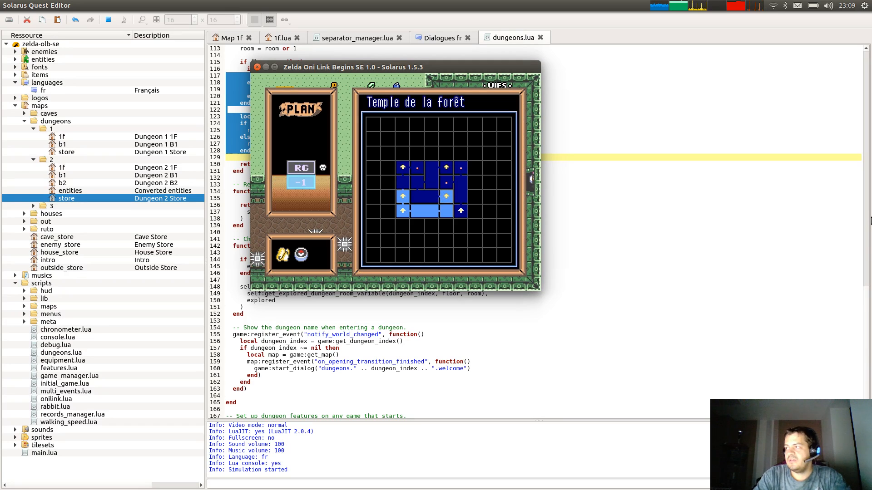
key("d")
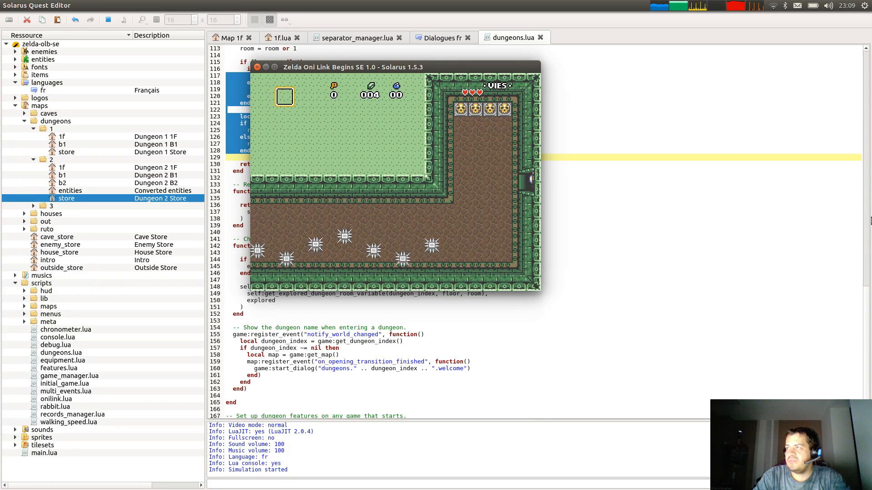
key("d")
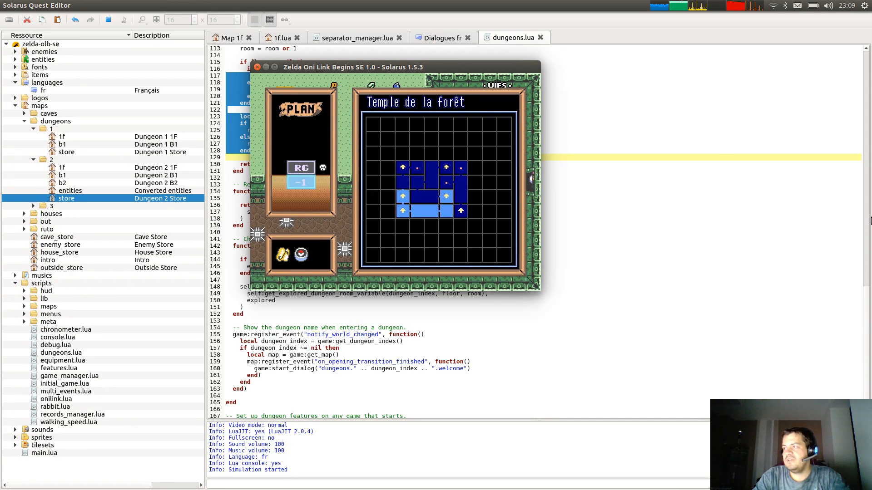
key("d")
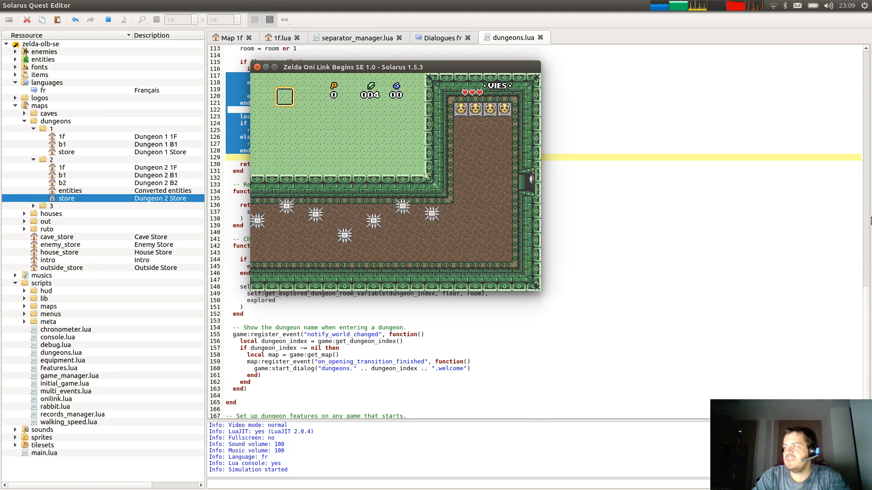
key("d")
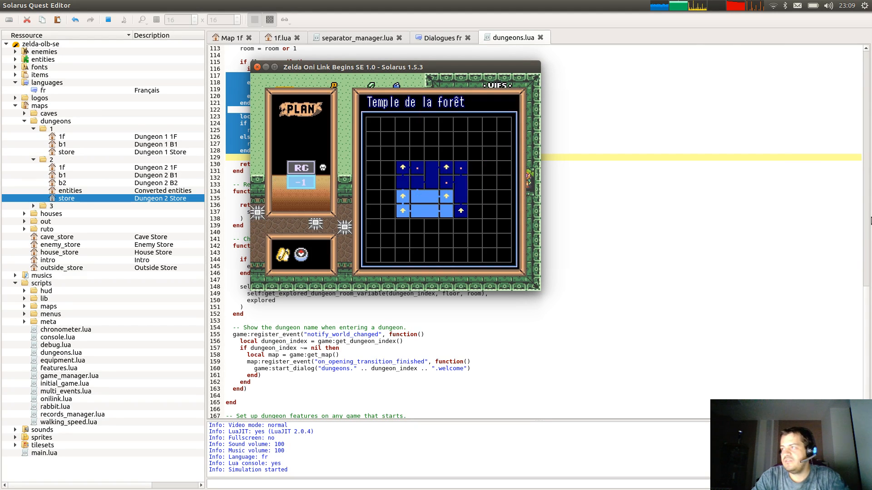
key("d")
Enter the spike room and lift the westernmost skull pot from the row along the north wall.
key("Left")
key("Right")
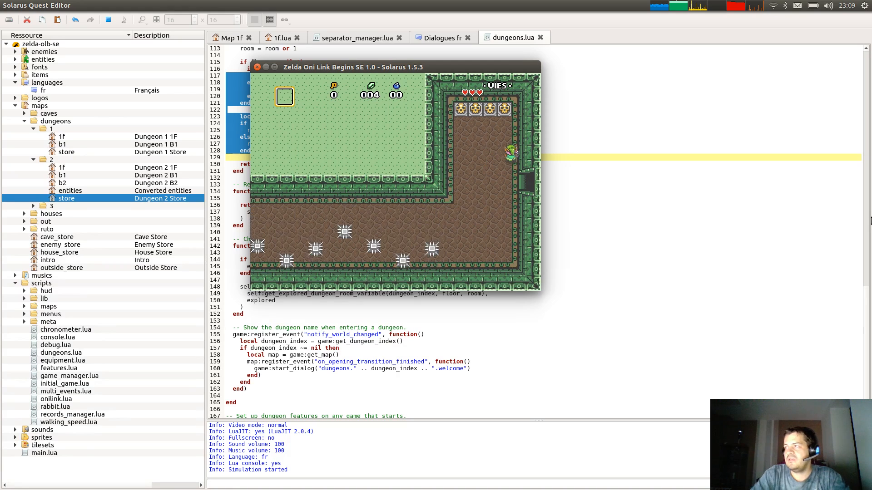
key("Up")
key("Left")
key("Up")
key("space")
Carry the lifted skull pot west past the spikes and throw it at the enemy in the eastern fenced alcove.
key("Right")
key("Down")
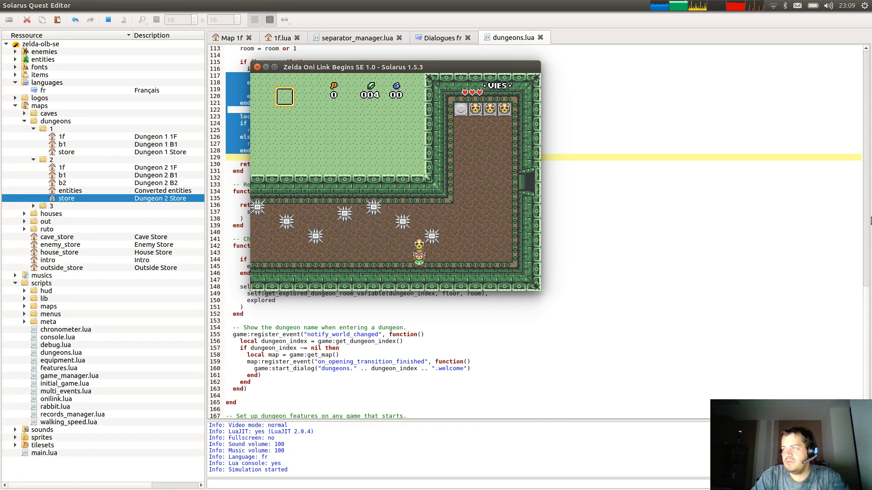
key("Left")
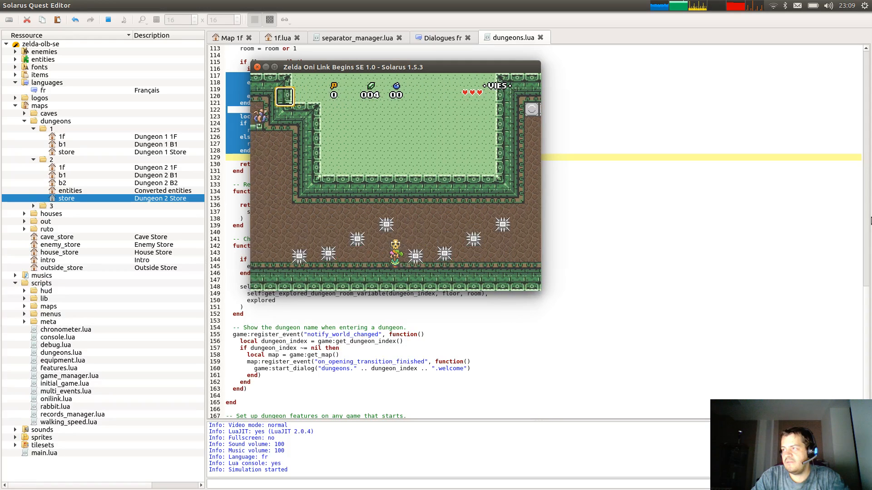
key("Left")
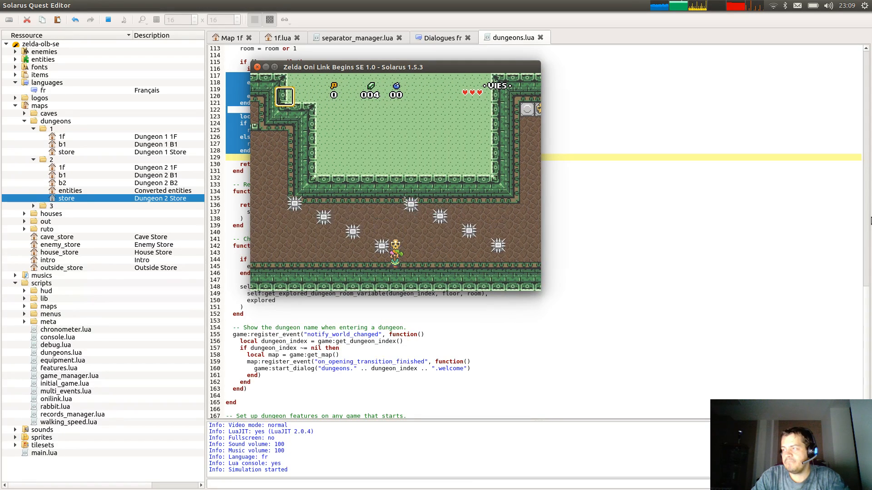
key("Left")
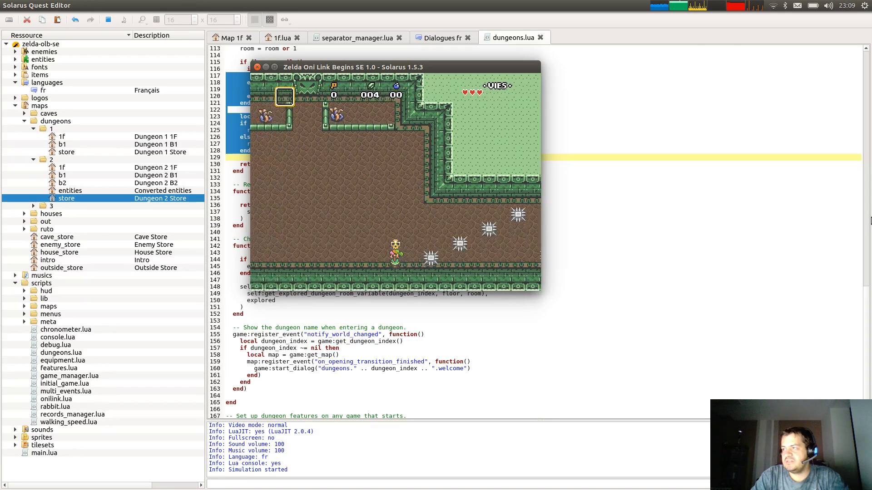
key("Left")
key("Up")
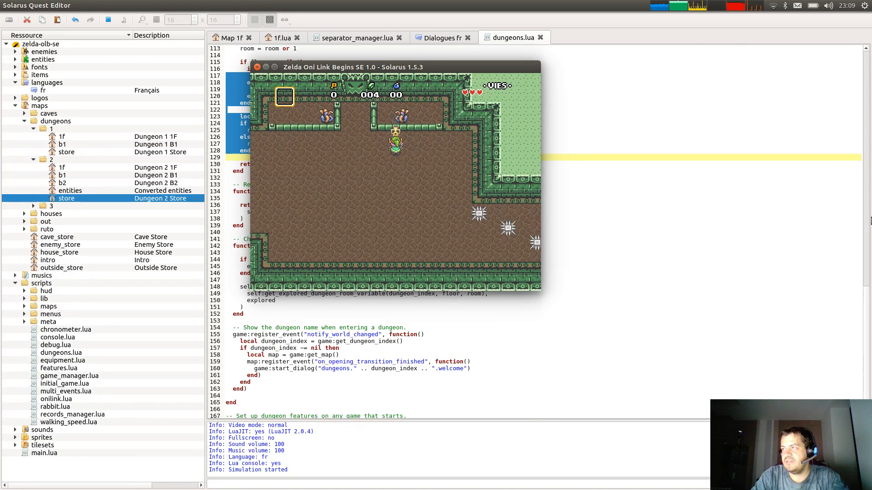
key("Down")
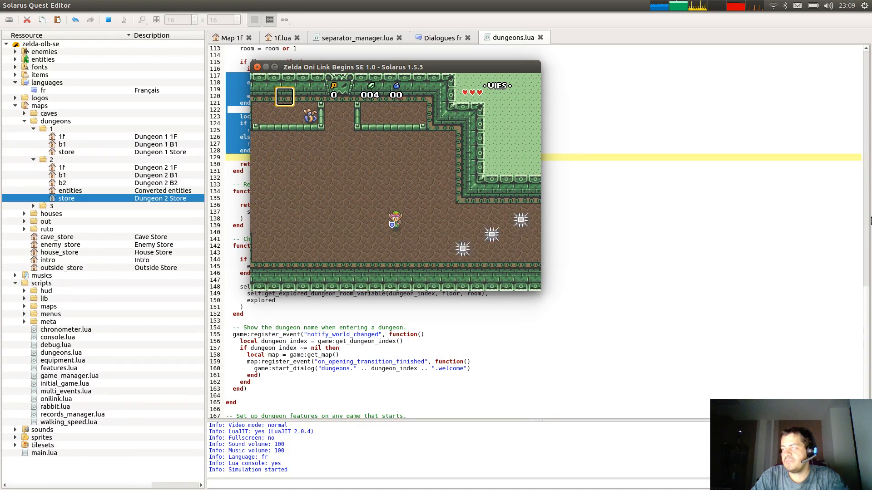
Return east through the spikes and lift the second skull pot from the west in the row along the north wall.
key("Right")
key("Down")
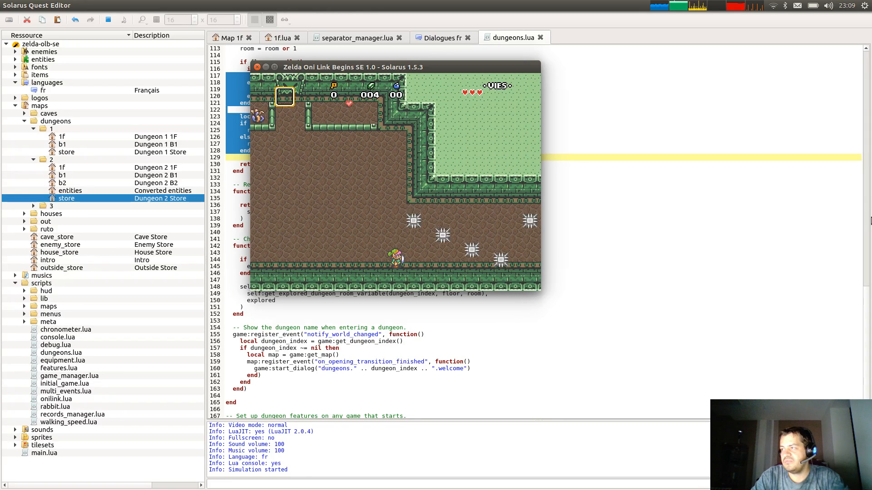
key("Right")
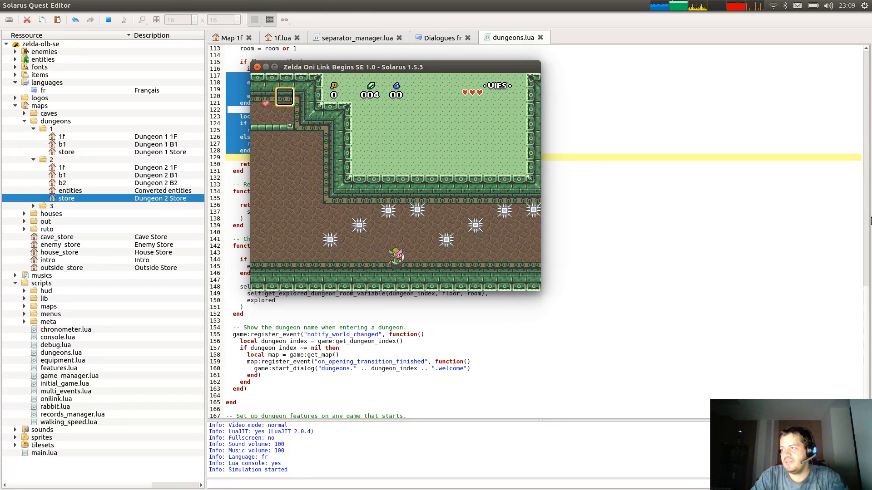
key("Right")
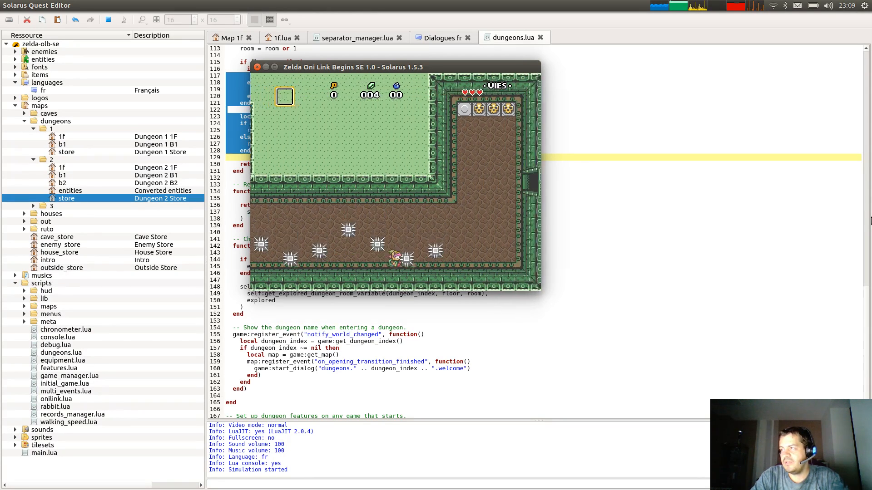
key("Right")
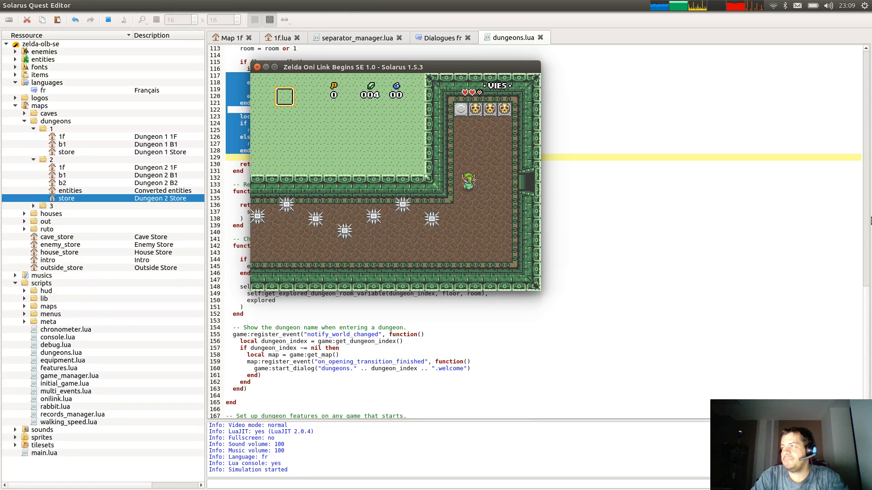
key("Up")
key("Right")
key("space")
key("Down")
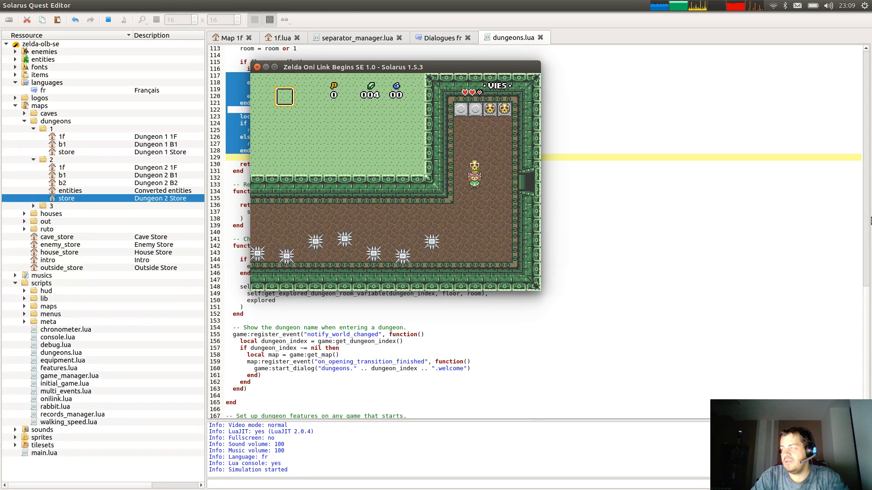
Try to carry the second skull pot west along the south wall past the moving spikes.
key("Down")
key("Left")
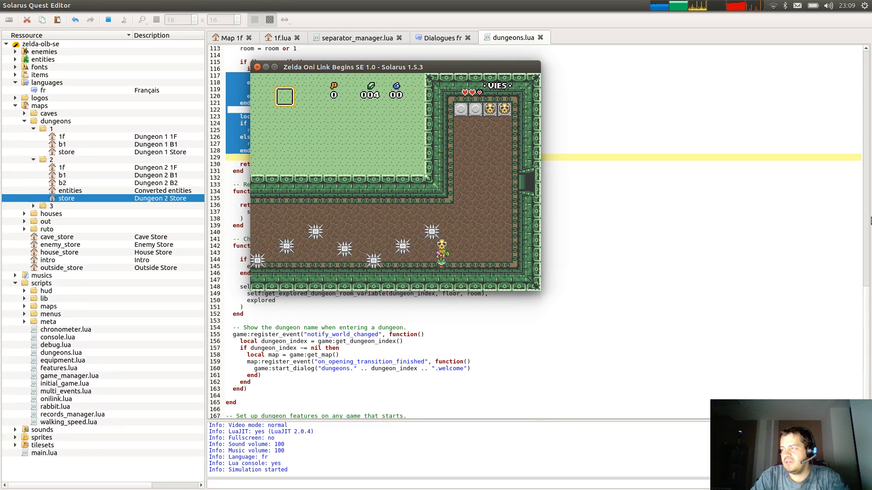
key("Left")
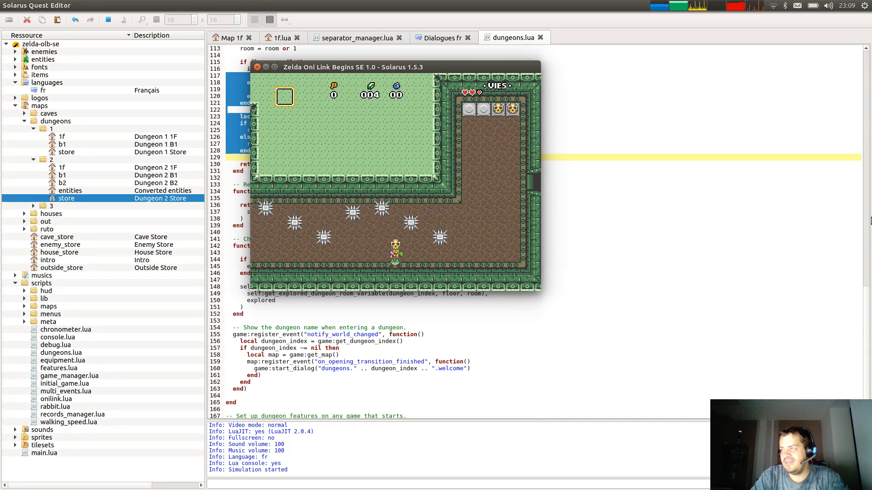
key("Left")
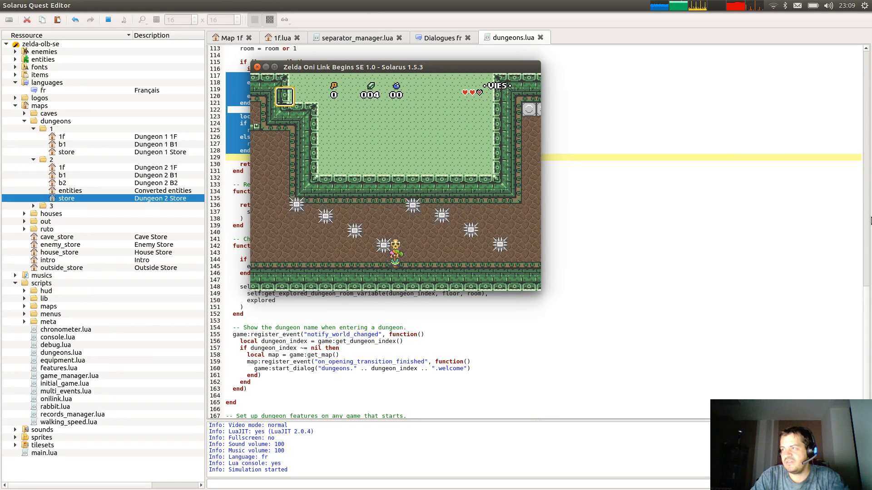
key("Left")
key("Left")
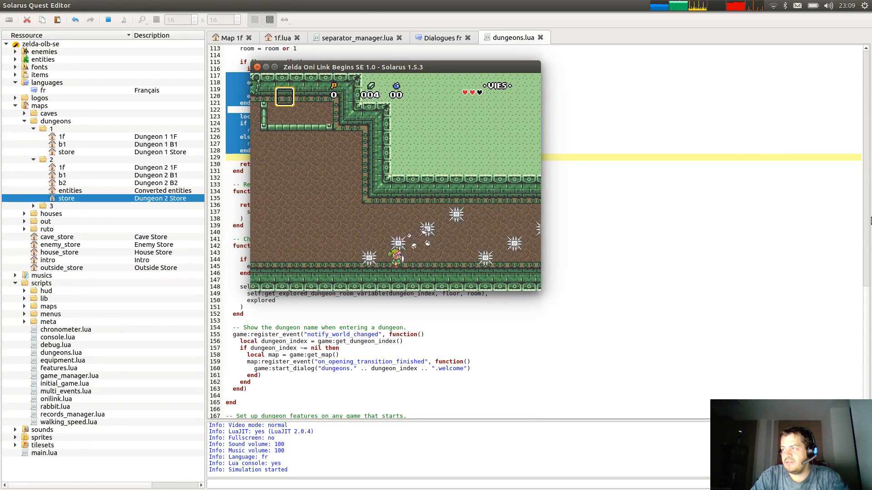
Go back to the row of pots along the north wall and lift the easternmost skull pot.
key("Right")
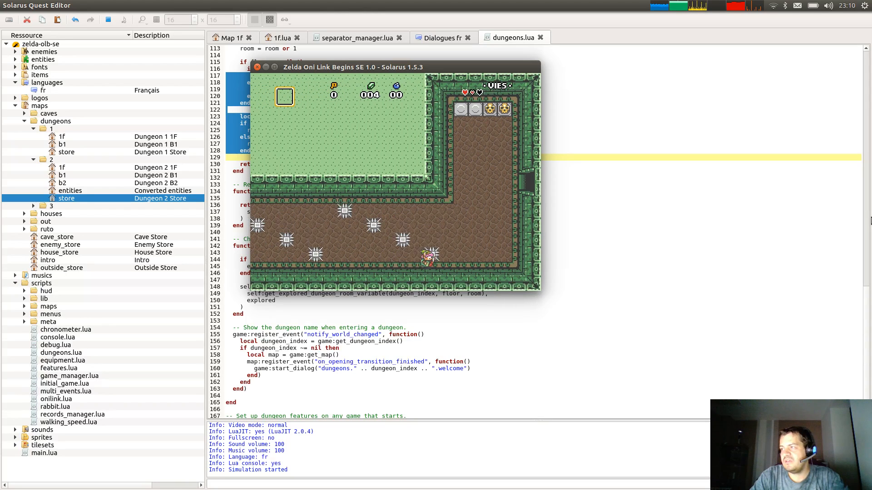
key("Up")
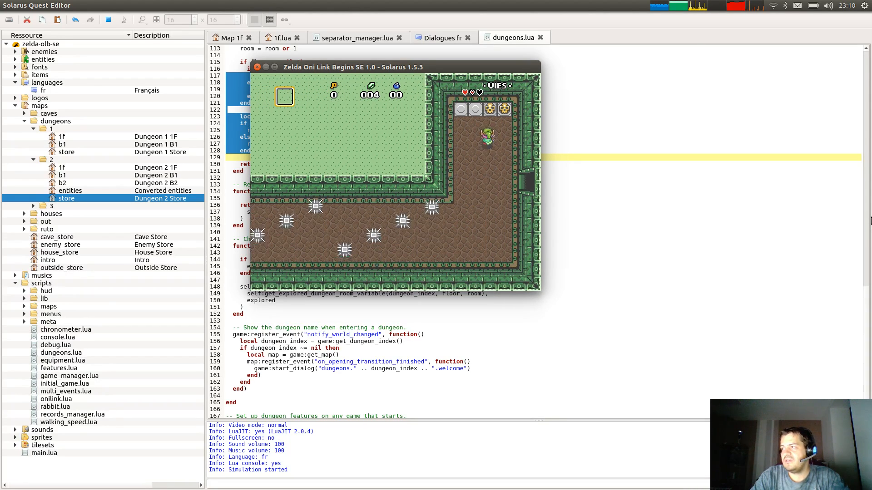
key("Right")
key("space")
key("Down")
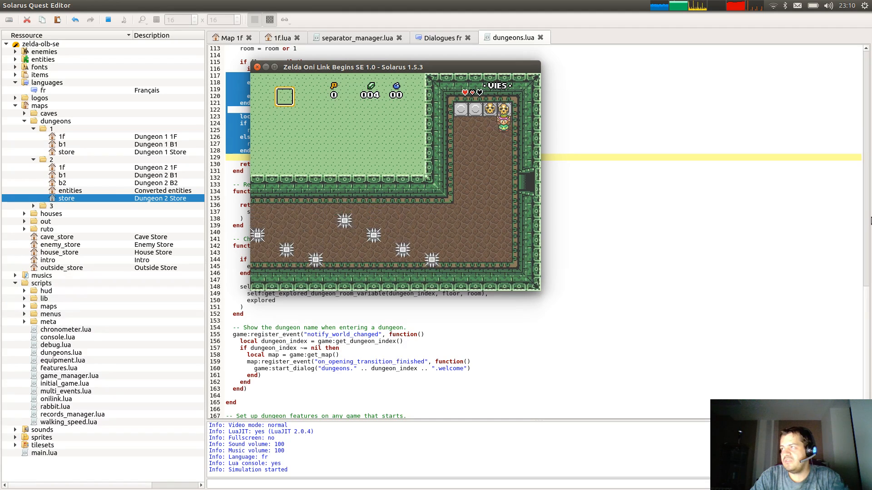
Carry the easternmost skull pot west past the spikes to the remaining enemy in the western fenced alcove.
key("Left")
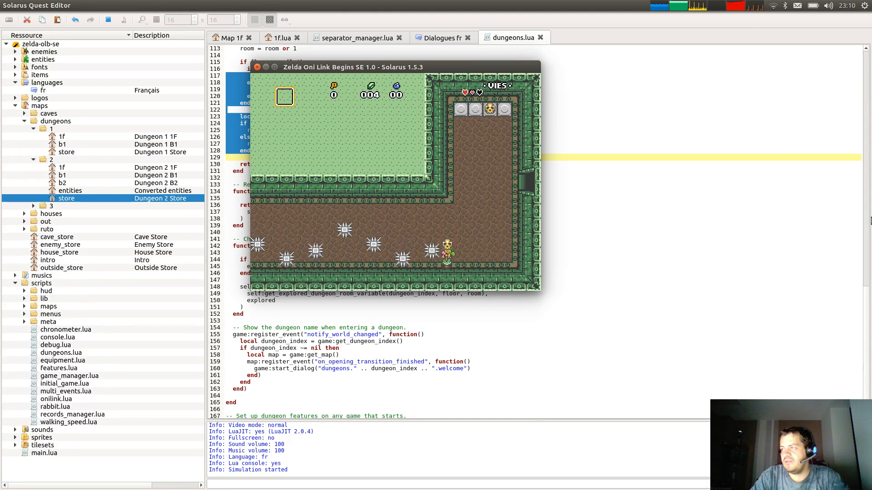
key("Left")
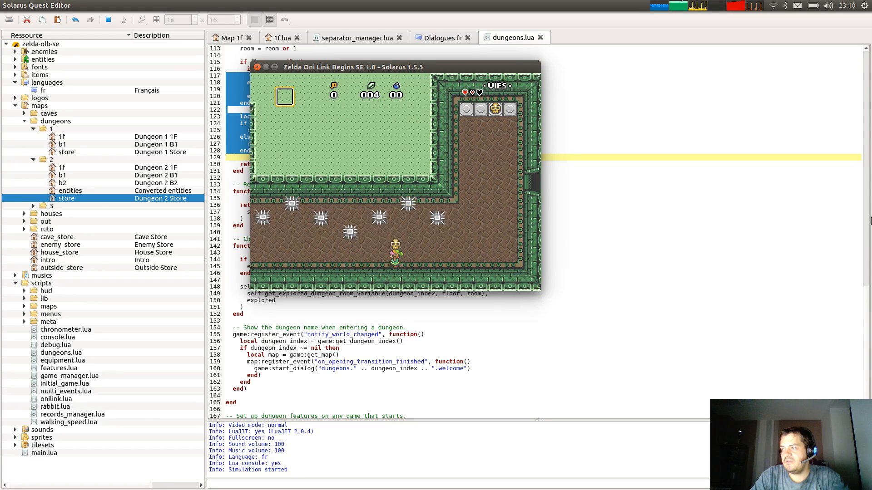
key("Left")
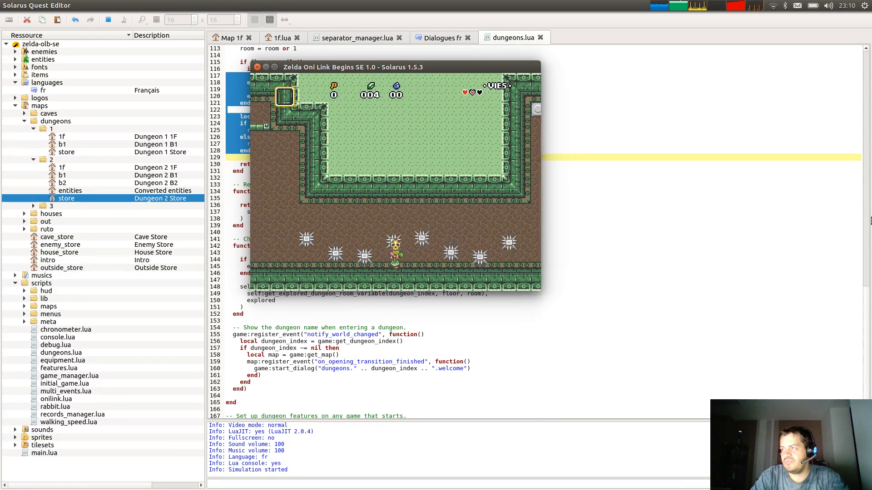
key("Up")
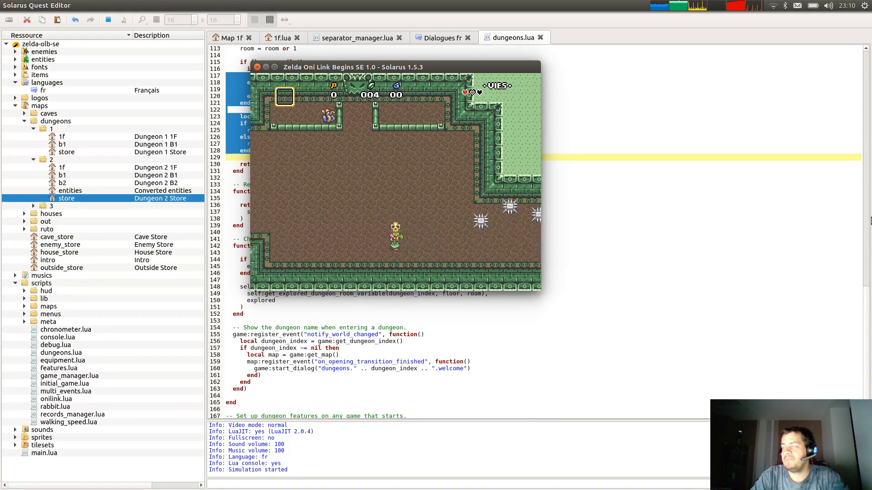
key("Left")
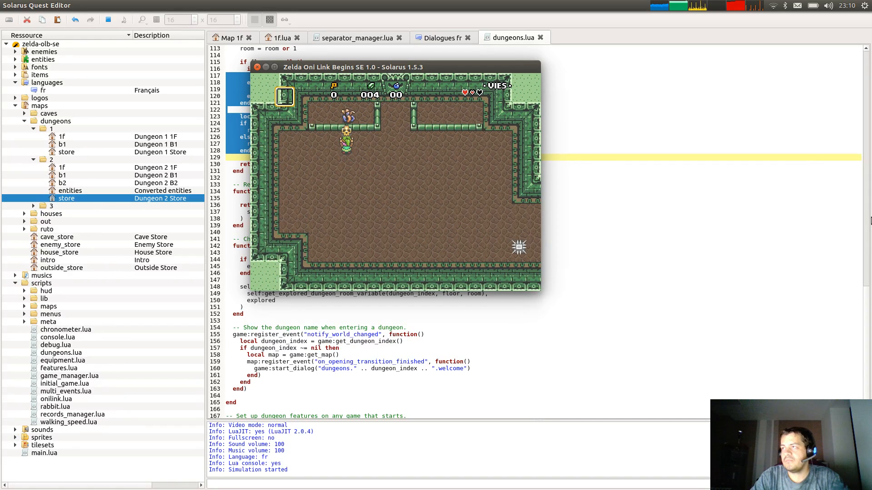
Leave the spike room through its north door and climb the stairs onto the next room's central platform.
key("Right")
key("Up")
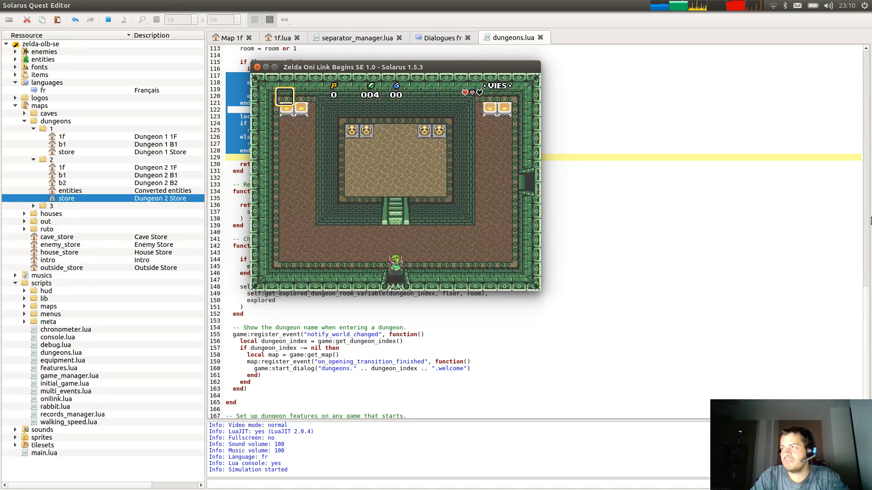
key("Up")
key("Up")
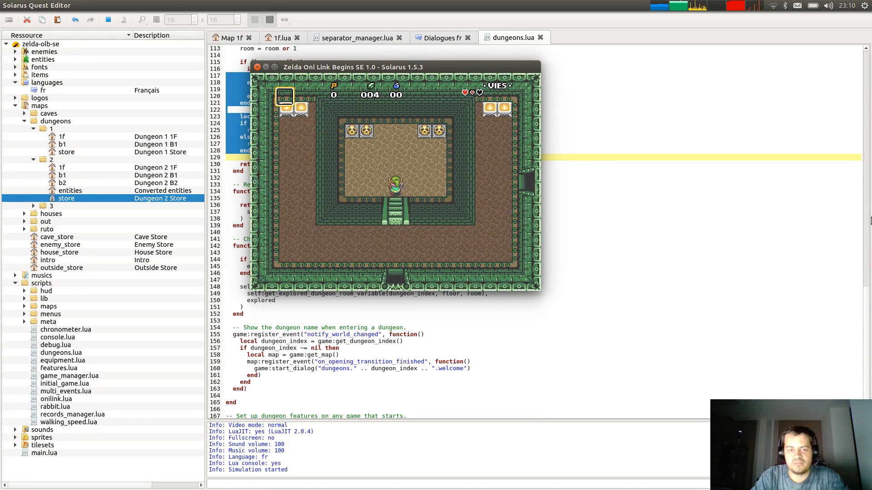
Lift the four skull pots on the central platform one after another to test their contents, keeping hold of the last.
key("Left")
key("space")
key("Left")
key("space")
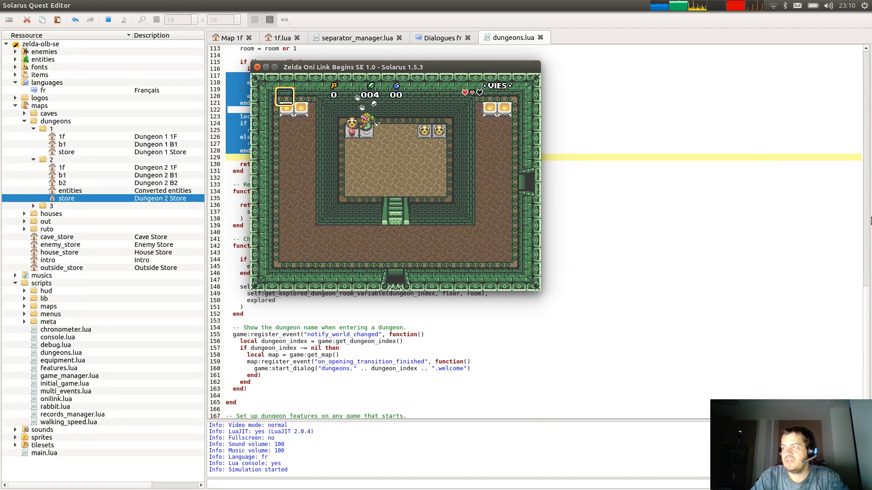
key("space")
key("Right")
key("space")
key("space")
key("Right")
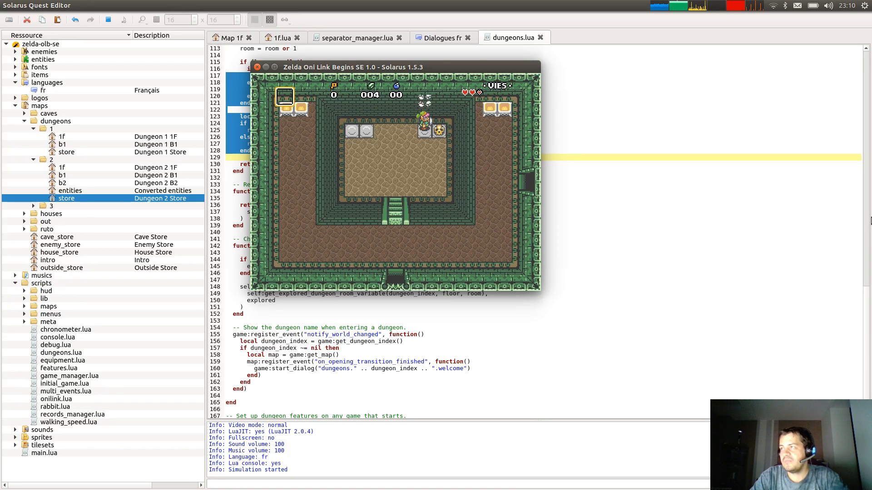
key("space")
key("space")
Carry the last skull pot down off the platform, throw it, and go through the room's east door.
key("Right")
key("Down")
key("Left")
key("Left")
key("Down")
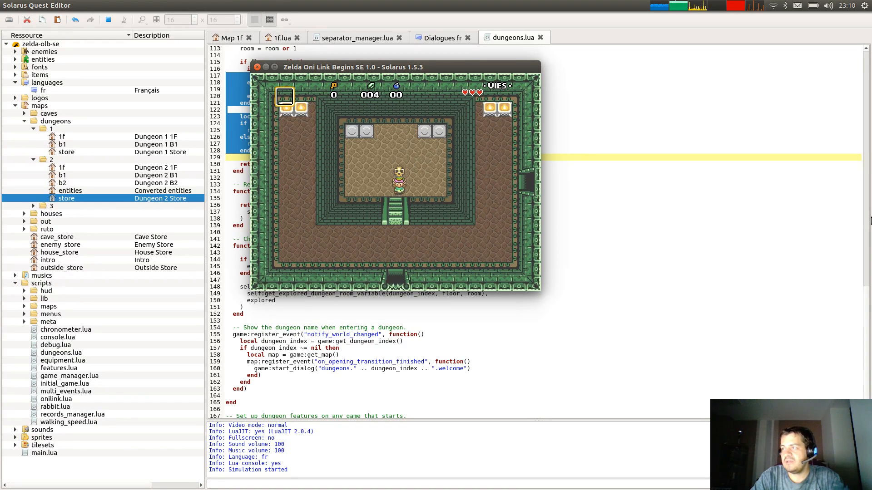
key("Right")
key("Right")
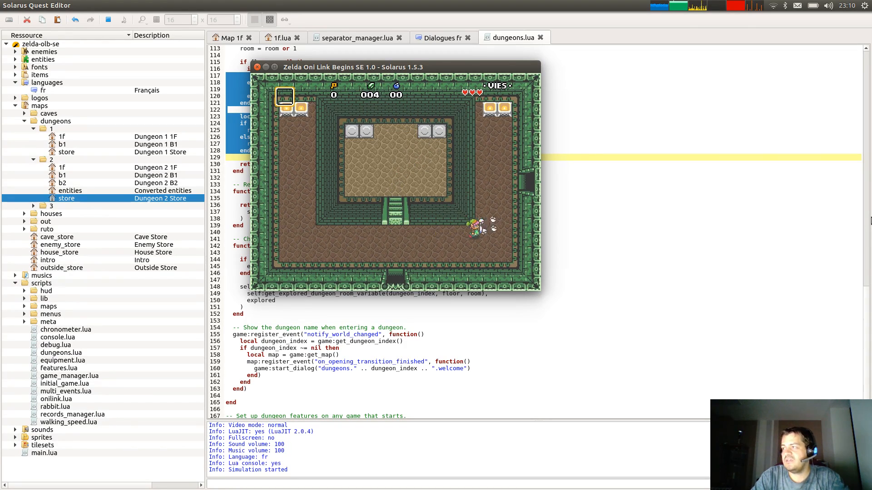
key("Up")
key("Right")
key("Right")
key("Up")
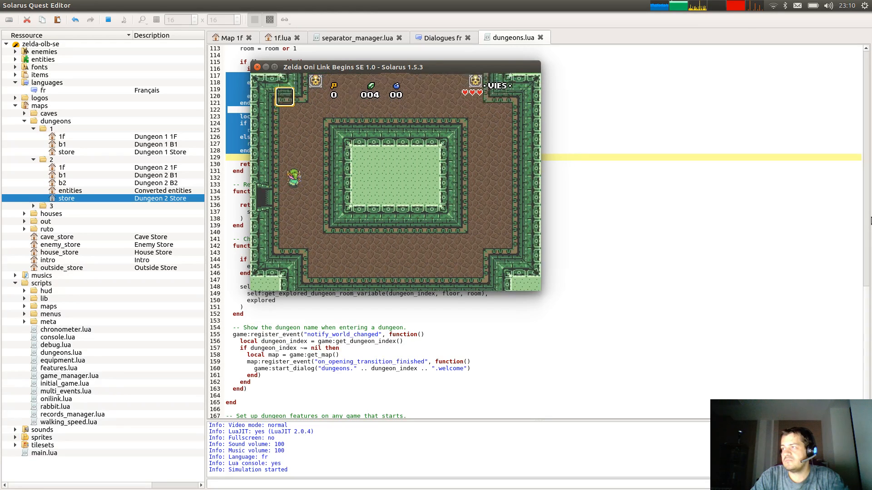
Lift the western skull pot in the ring-shaped room's north passage and throw it at the skeleton in the corridor.
key("Right")
key("space")
key("Right")
key("Up")
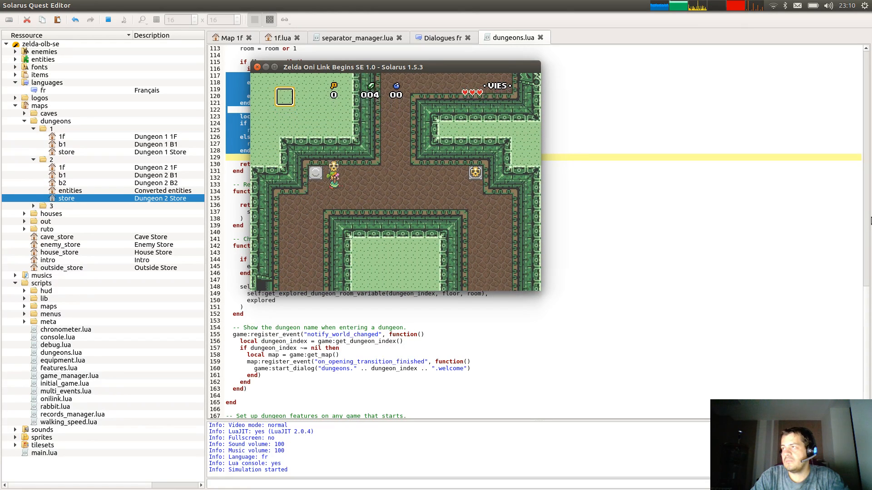
key("space")
key("Down")
key("Right")
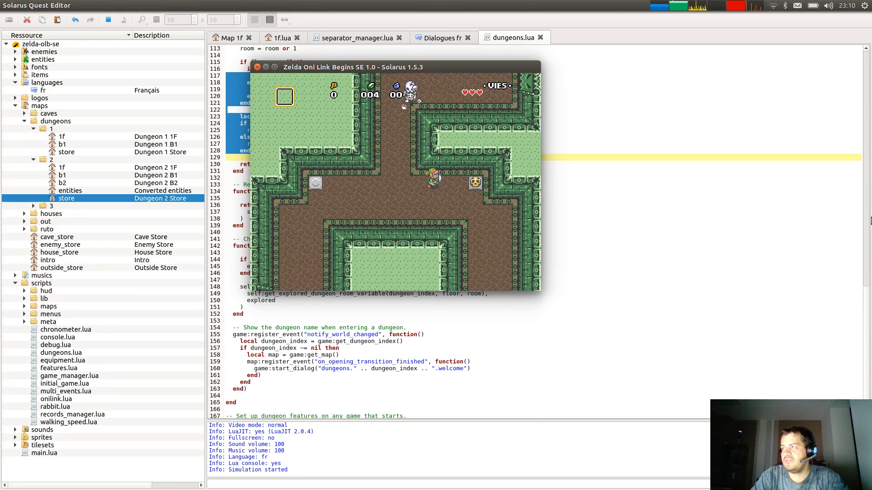
Lift the eastern skull pot, carry it up the north corridor and throw it at the skeleton.
key("space")
key("Left")
key("Up")
key("Up")
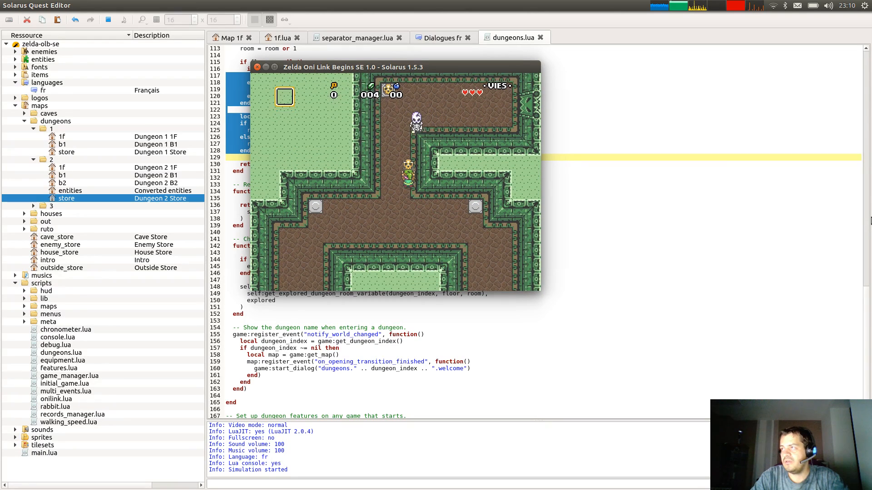
key("Up")
key("space")
Lift the skull pot in the corridor's northwest corner and carry it east, collecting the dropped bomb.
key("Left")
key("Up")
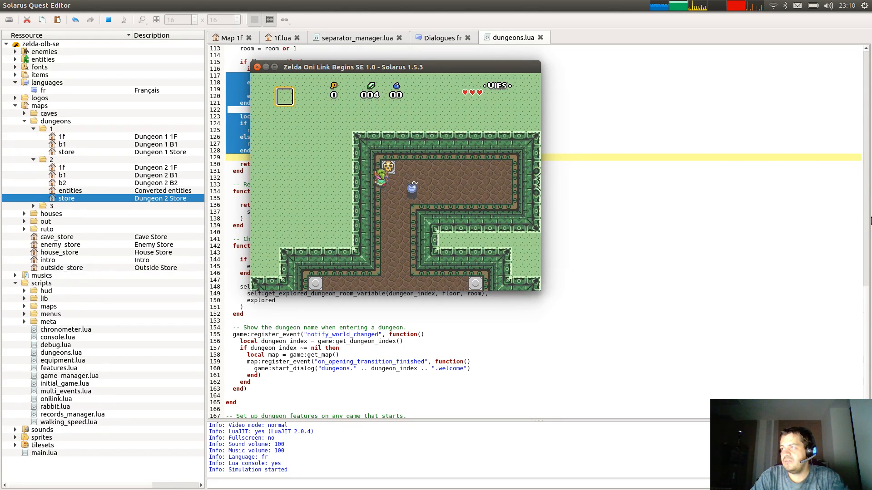
key("space")
key("Down")
key("Right")
key("Up")
key("Right")
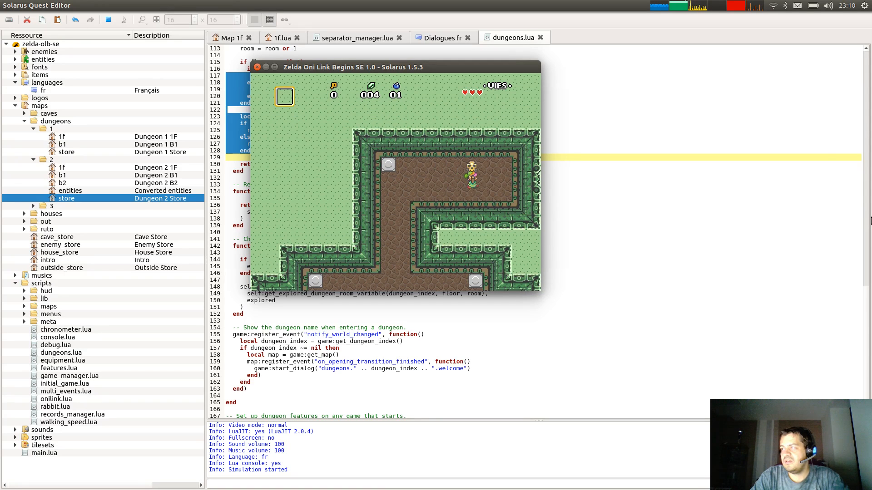
Throw the carried skull pot, and open the dungeons/1/b1 map to inspect the wall around the north corridor's east door.
key("space")
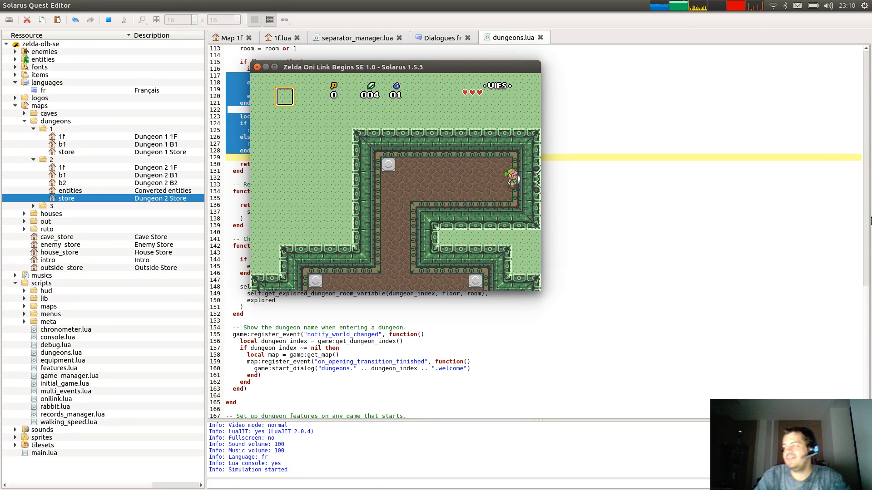
left_click(231, 37)
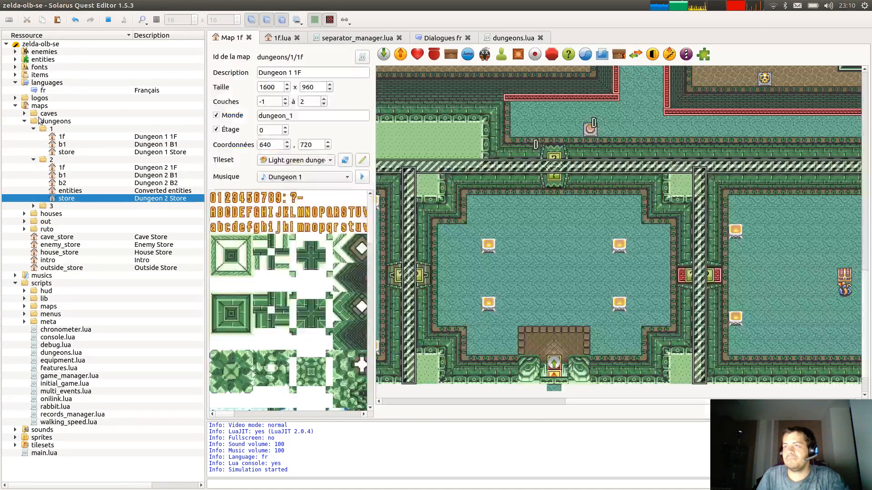
left_click(62, 144)
key("Return")
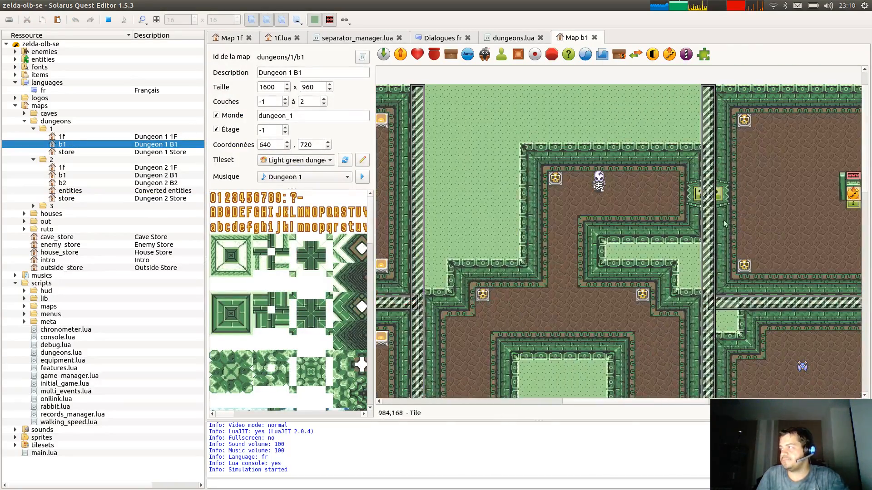
left_click(689, 216)
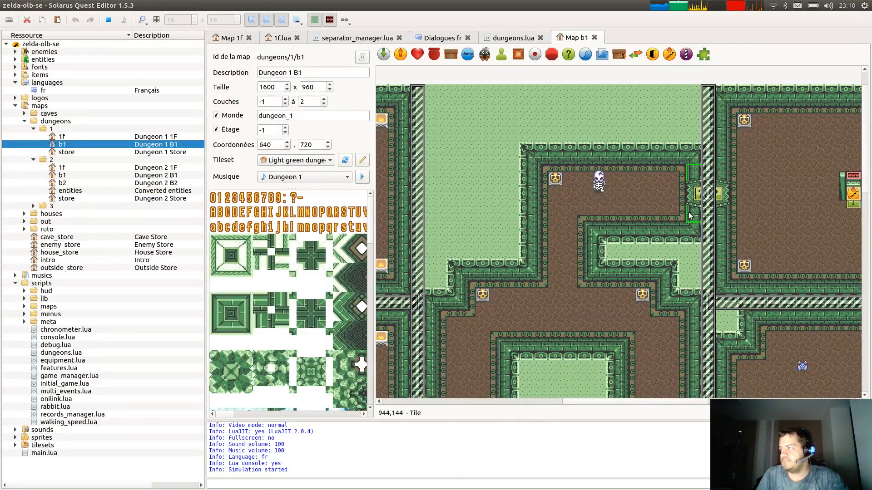
key("t")
key("F5")
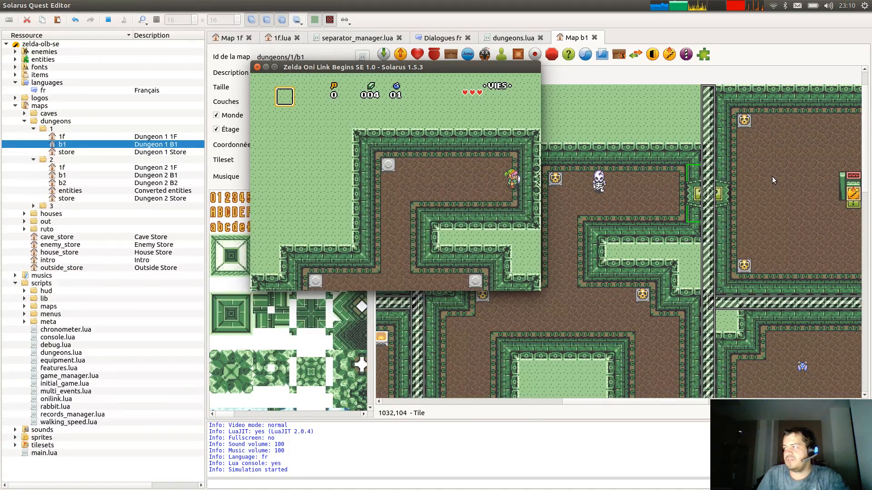
Back in the test game, walk down the corridor to the ring-shaped room and leave through its west door.
key("Left")
key("Left")
key("Down")
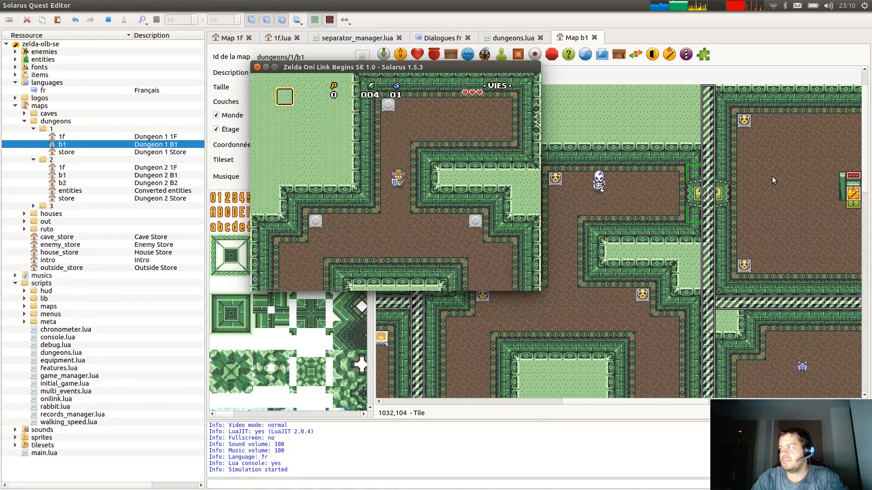
key("Down")
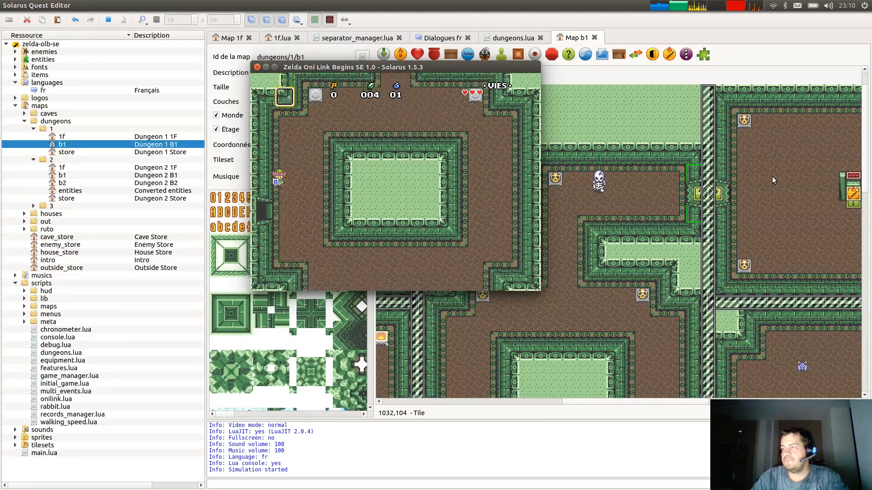
key("Left")
Leave the platform room through its south door and head southeast toward the spike traps.
key("Down")
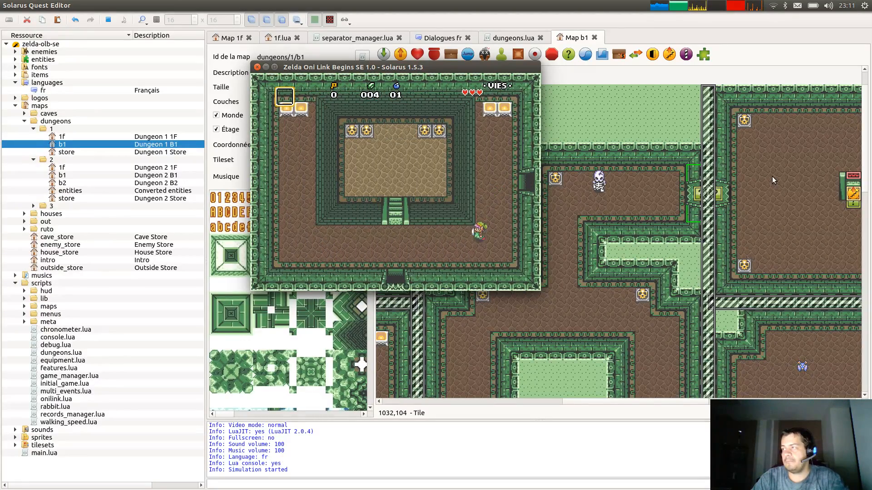
key("Down")
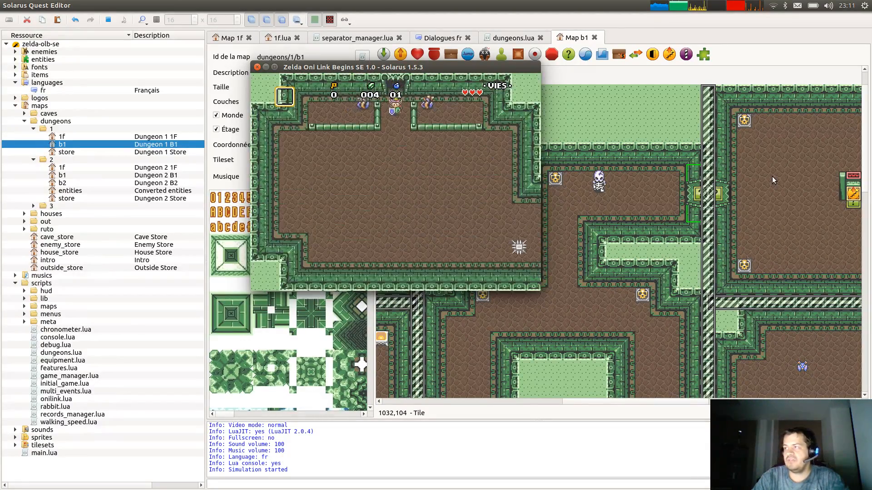
key("Right")
key("Down")
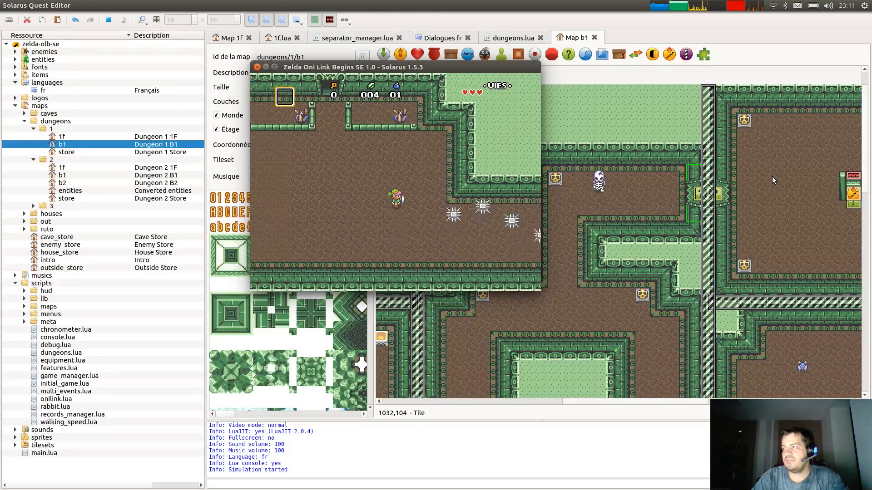
key("Right")
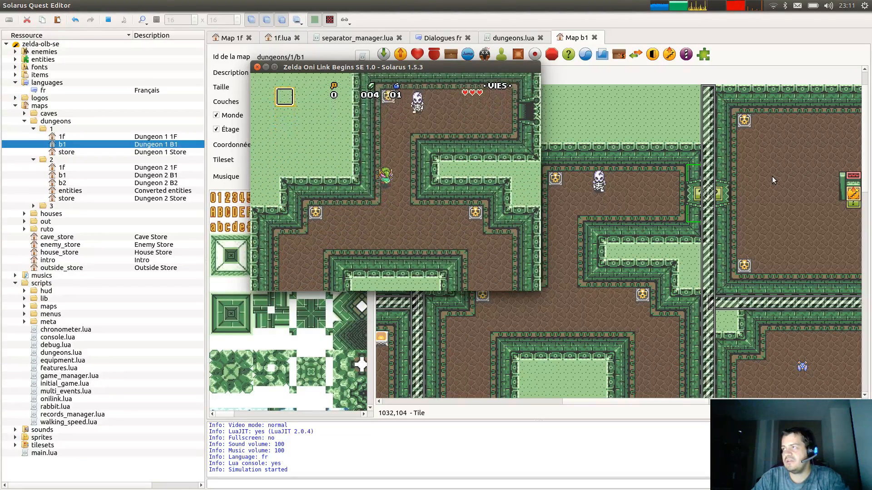
Lift the western and eastern skull pots in the ring-shaped room's north passage and throw them at the skeleton.
key("Left")
key("Down")
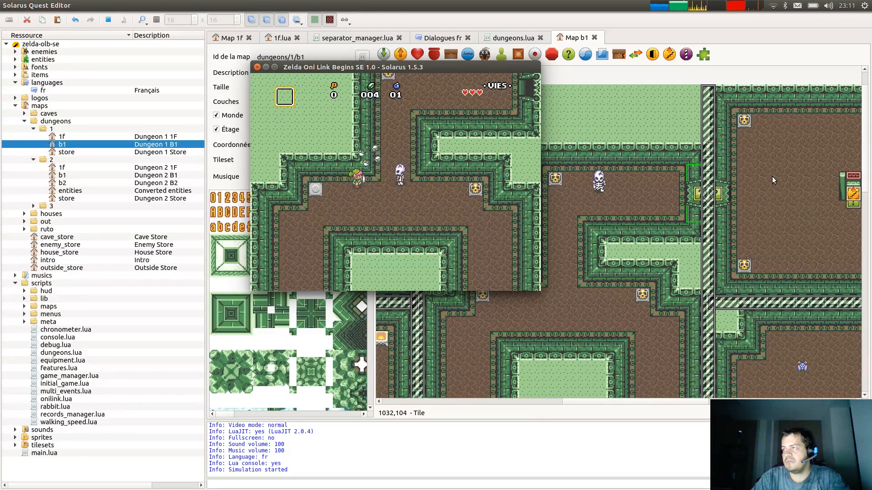
key("Right")
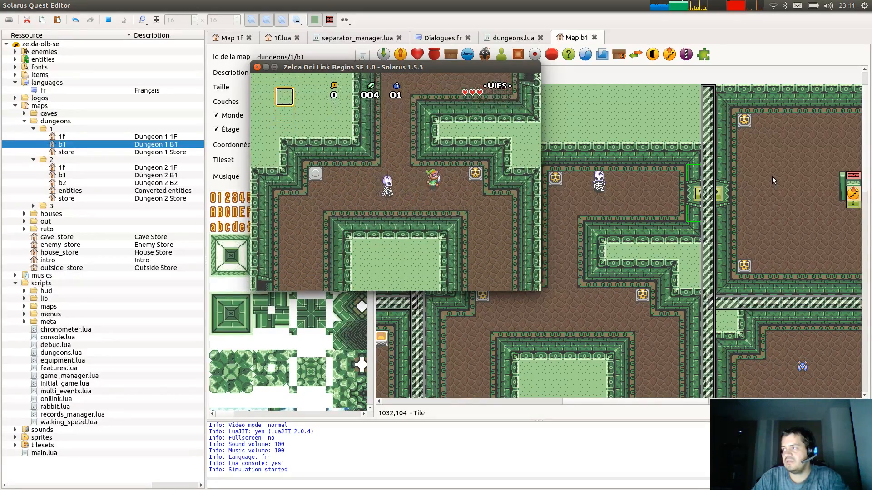
key("Left")
key("Up")
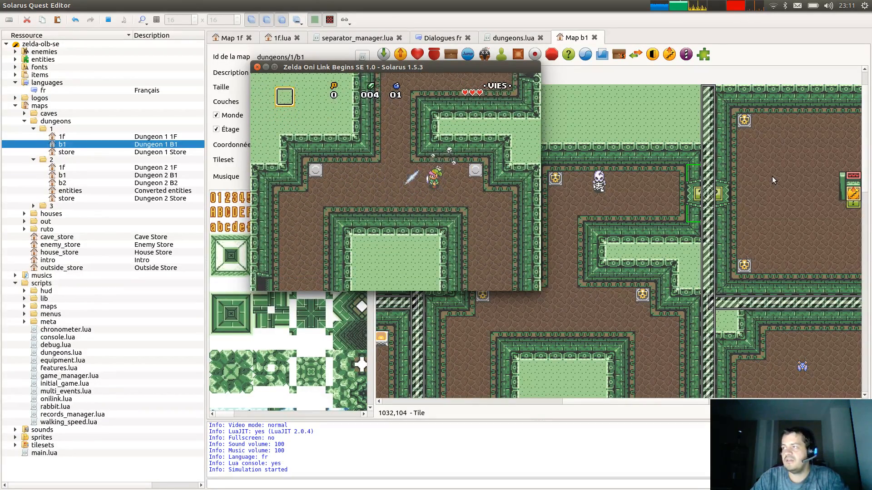
key("Down")
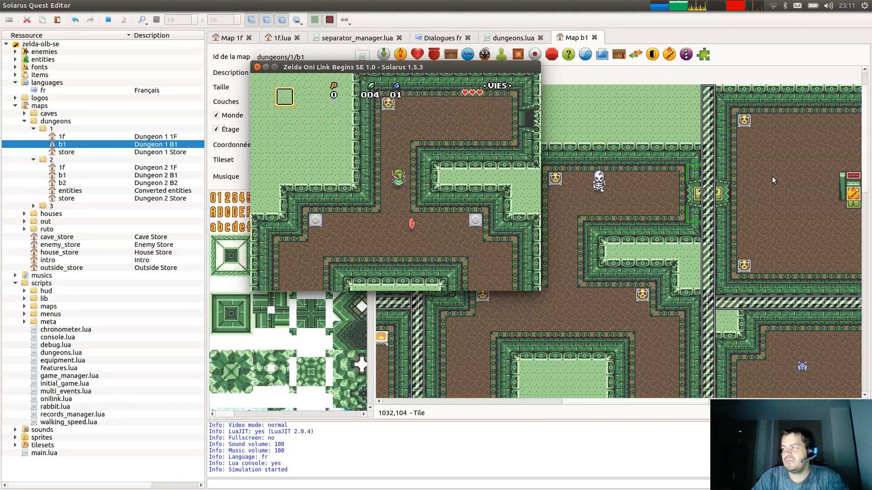
Collect the dropped red rupee and walk up the north corridor to its east door.
key("Up")
key("Right")
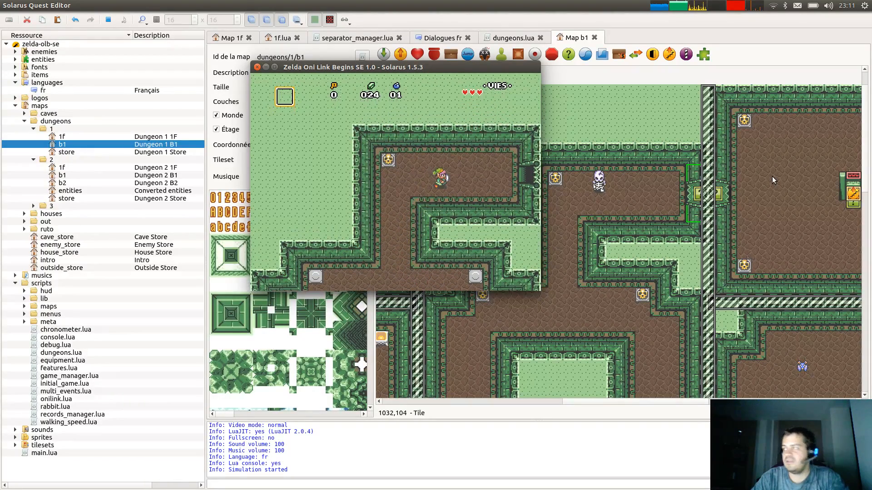
key("Right")
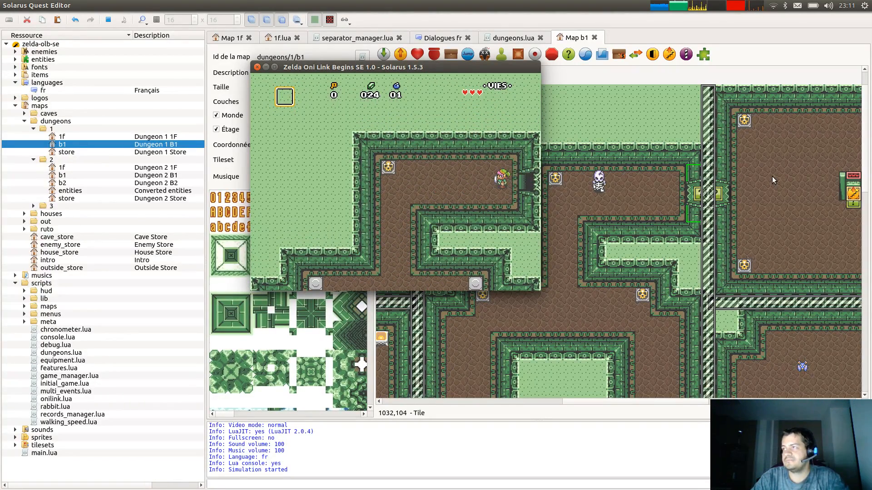
Compare the test game side by side with the original game in the Windows XP virtual machine, and minimize the virtual machine.
left_click_drag(395, 66, 690, 91)
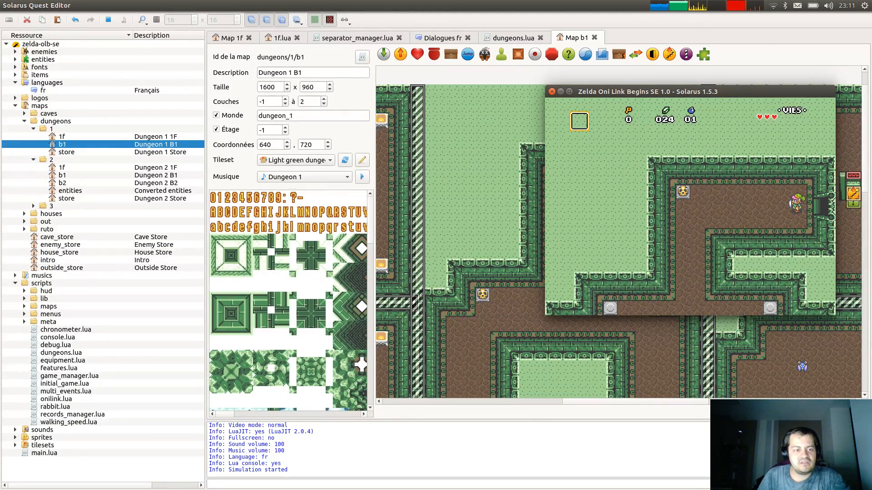
key("alt+Tab")
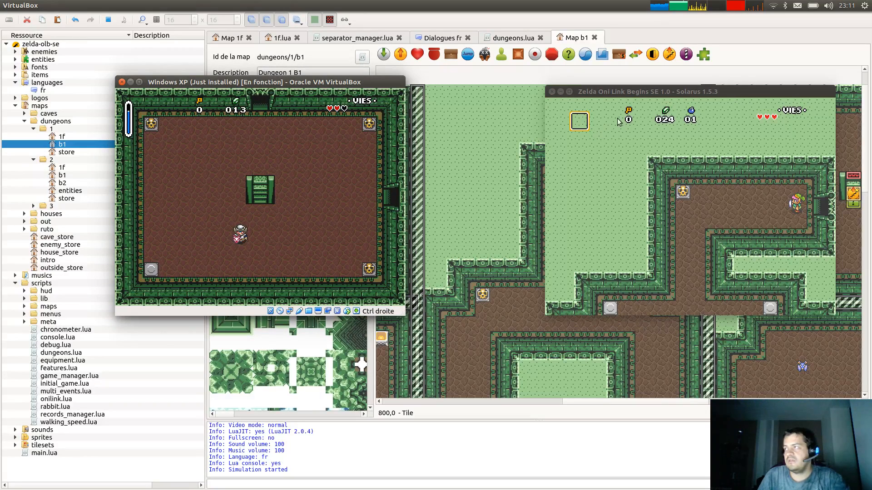
left_click(690, 119)
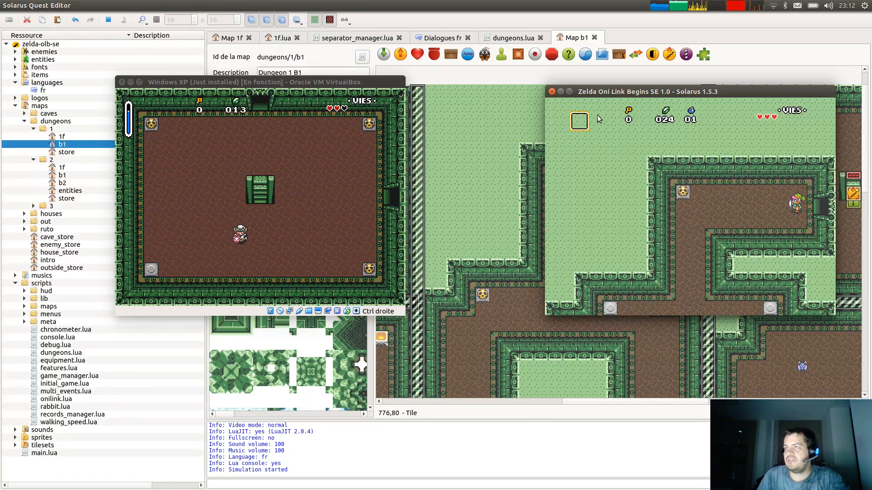
left_click(131, 82)
left_click_drag(654, 91, 444, 61)
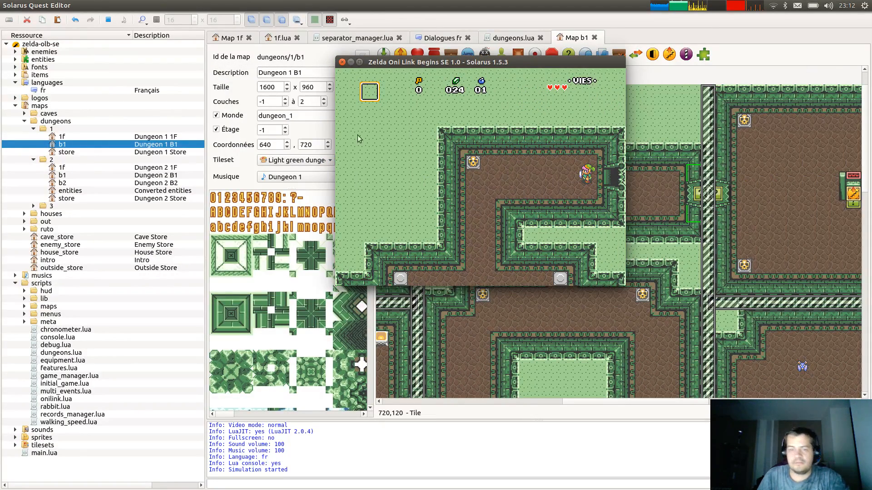
Go through the corridor's east door and climb the staircase in the middle of the next room.
key("Right")
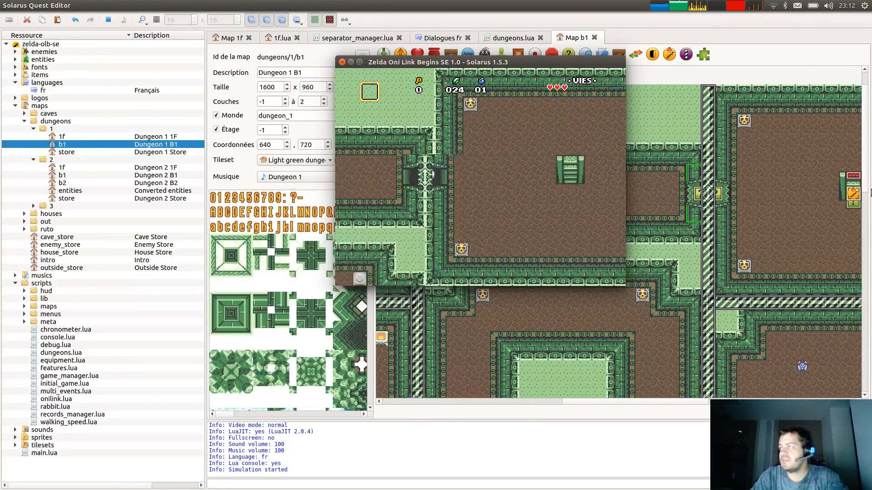
key("Up")
key("Down")
key("Right")
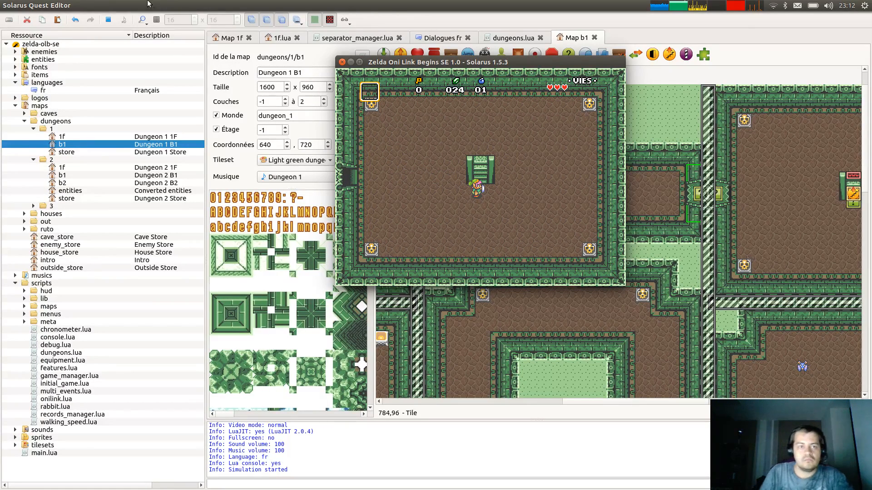
key("alt+Tab")
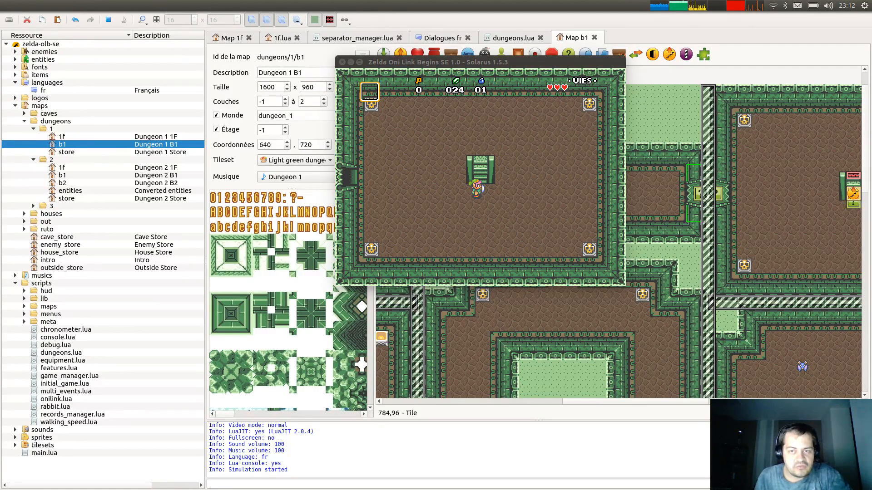
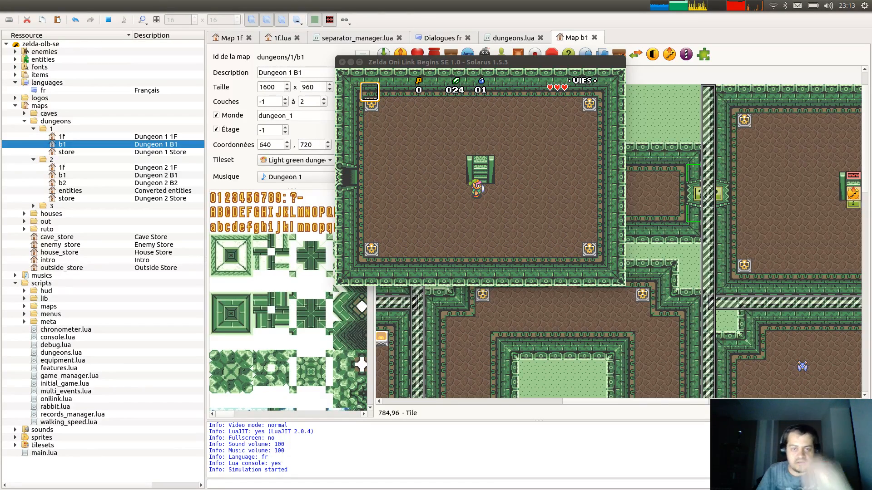
left_click(514, 209)
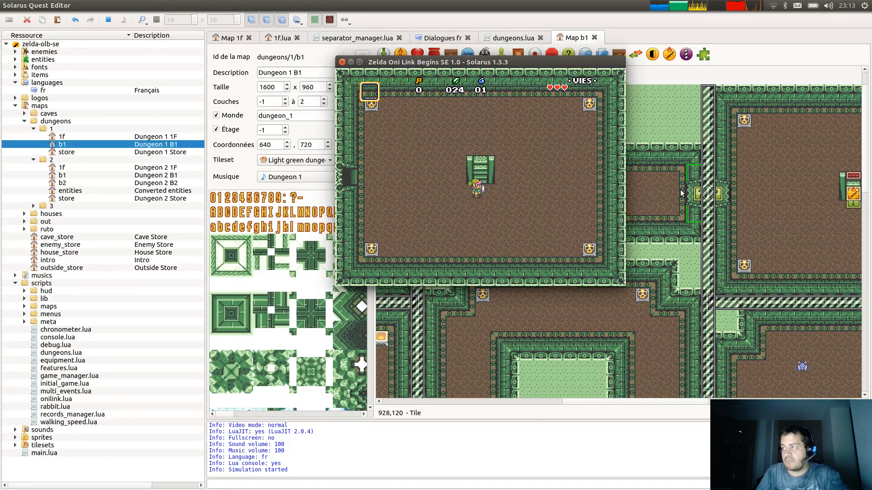
key("Right")
key("Left")
key("Up")
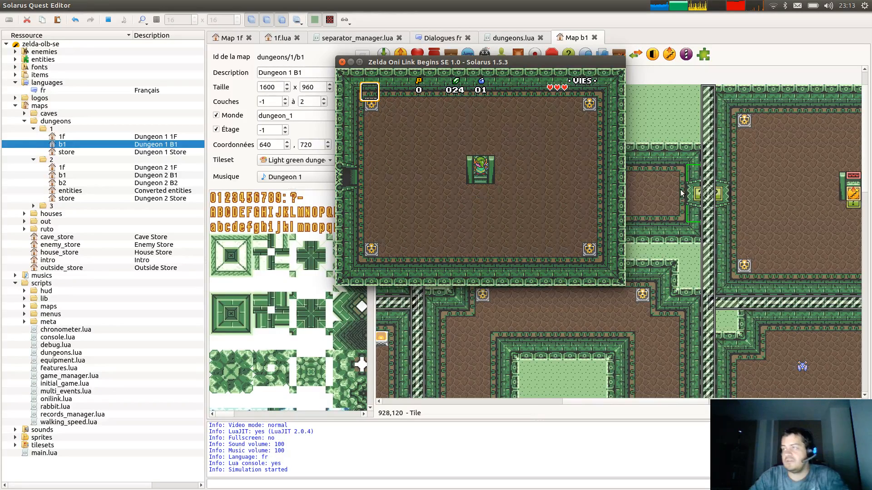
View the dungeon map of floors RC and -1 from the upper staircase room, and close it.
key("p")
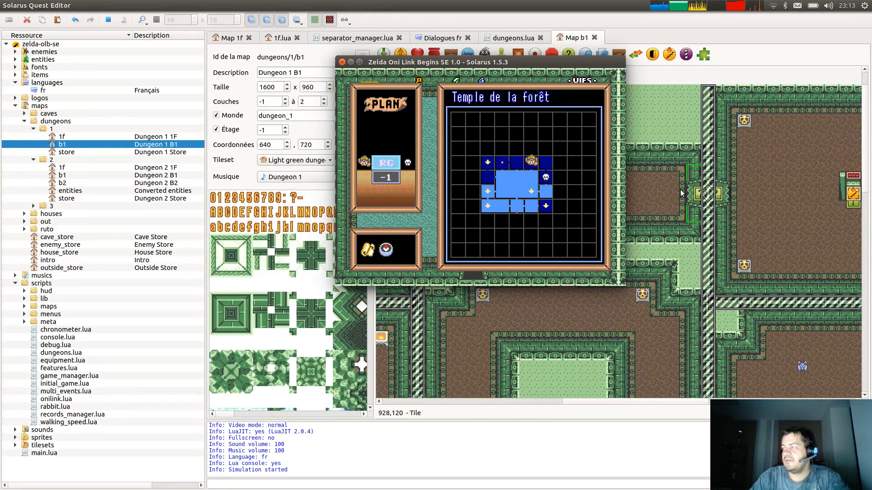
key("Down")
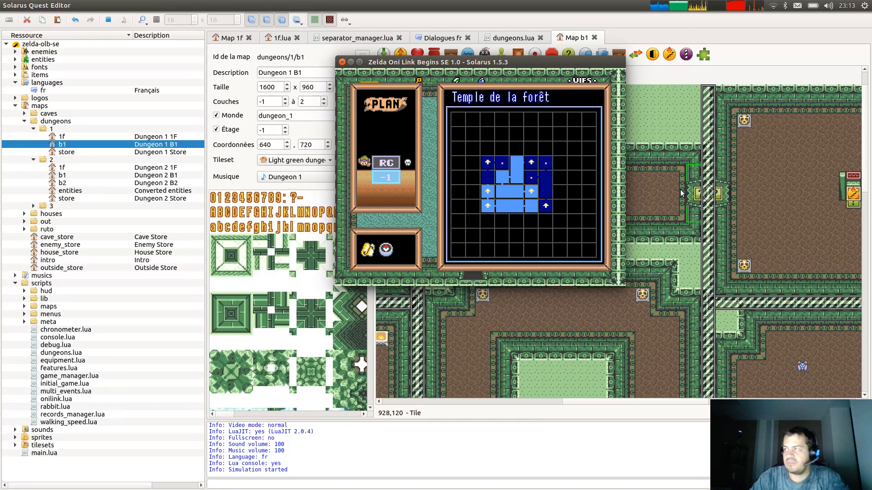
key("Up")
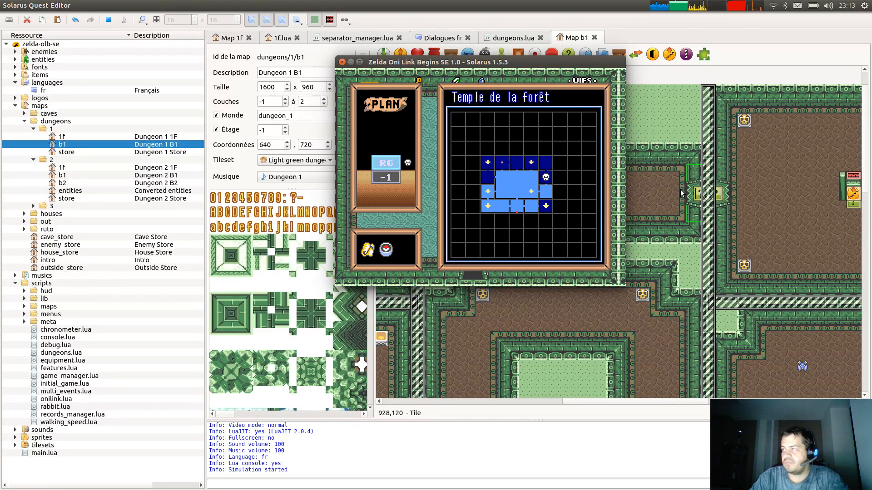
key("p")
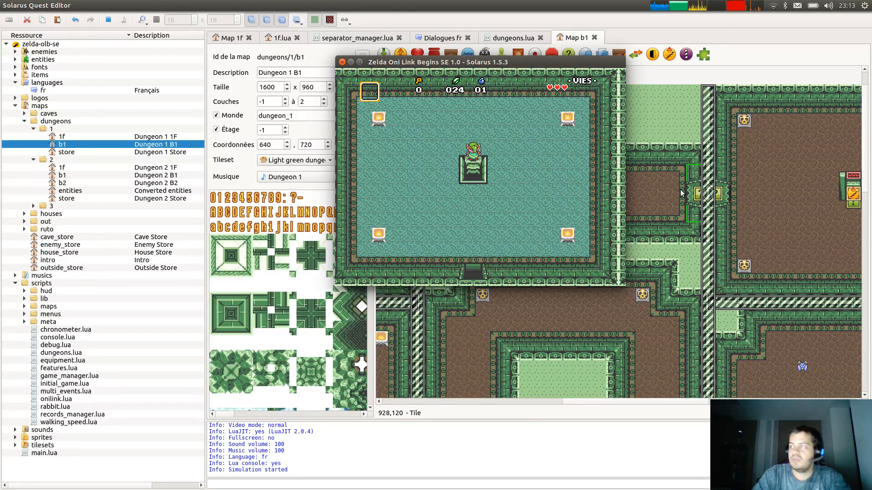
Take the staircase back down to floor -1 and open the dungeon map from the lower room.
key("p")
key("p")
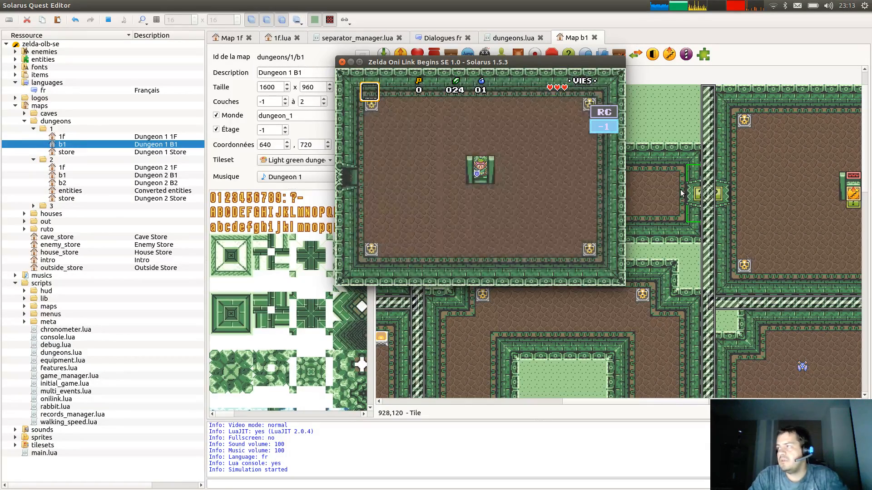
key("p")
key("p")
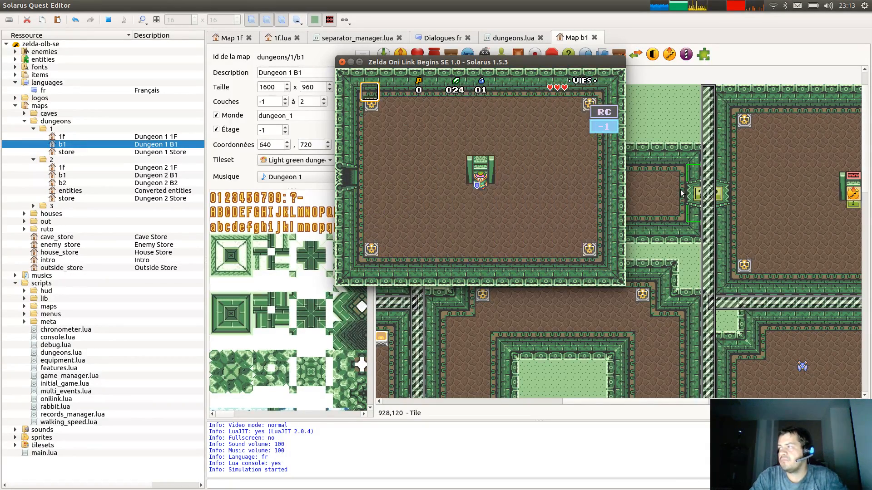
key("Down")
key("p")
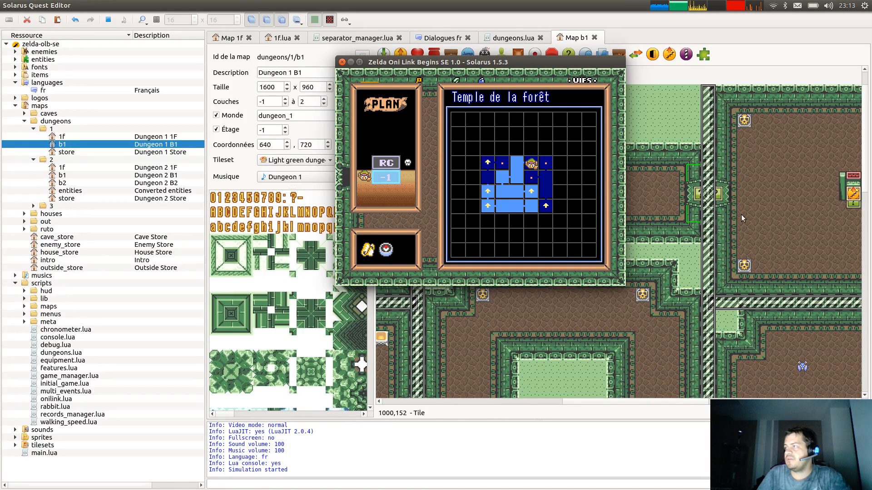
Return to the quest editor and open the sprite map_1 in the sprites folder menus/dungeon_maps.
left_click(698, 189)
middle_click_drag(611, 167, 393, 181)
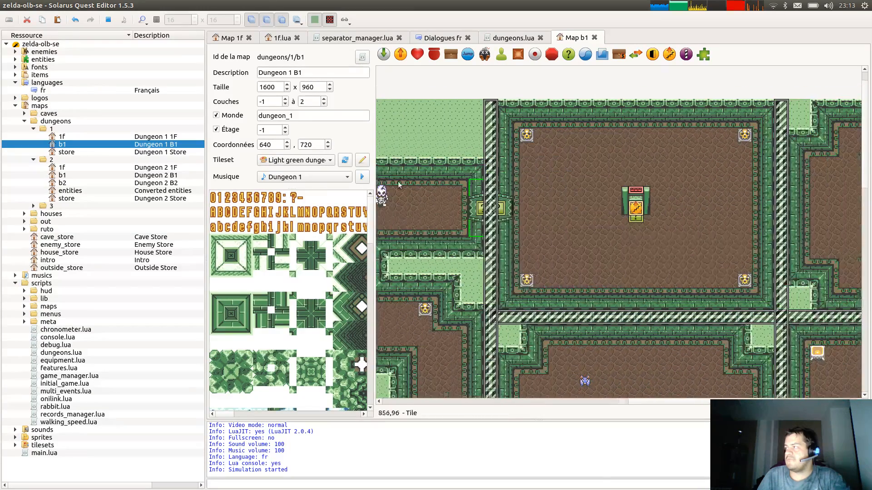
left_click(19, 283)
left_click(19, 299)
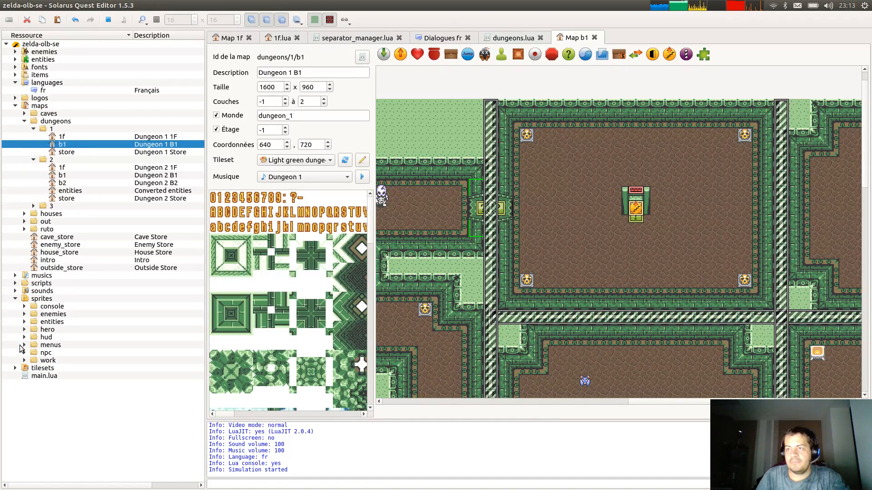
left_click(24, 345)
left_click(33, 353)
double_click(68, 361)
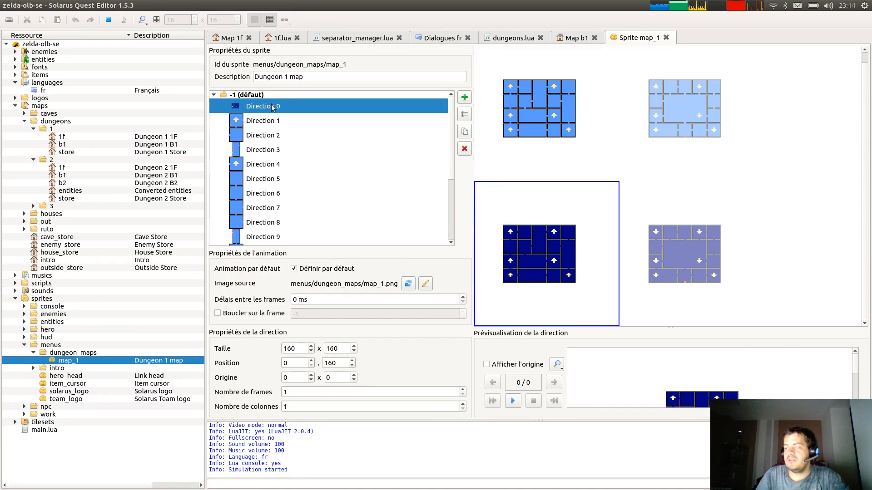
Set the Y origin of Direction 4 to -48 in the dungeon map sprite, and close the sprite.
left_click(267, 166)
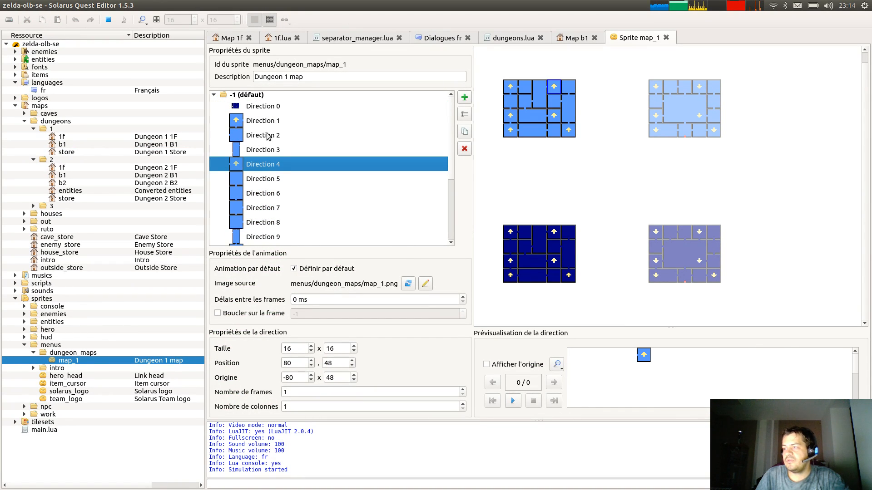
left_click(327, 378)
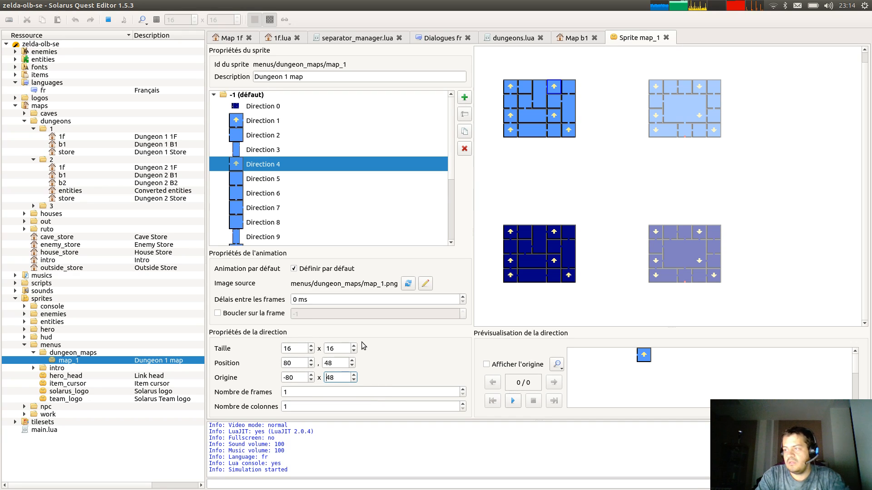
type("-")
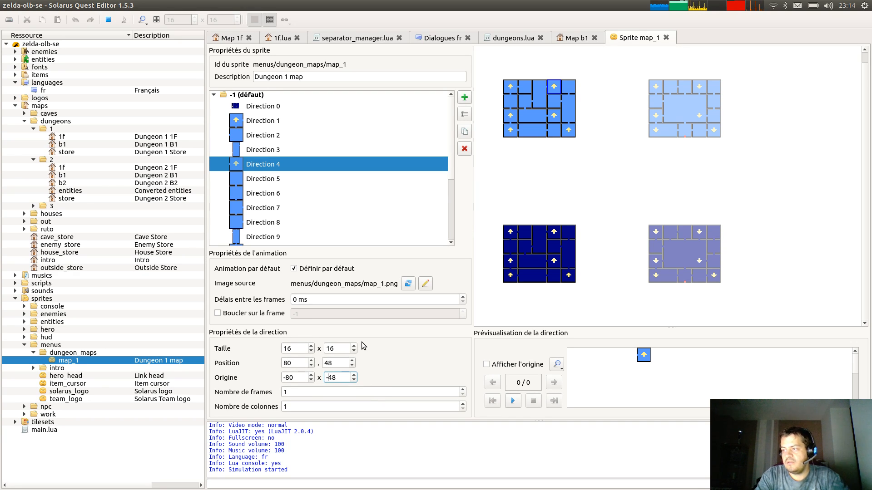
left_click(644, 383)
left_click_drag(254, 159, 276, 221)
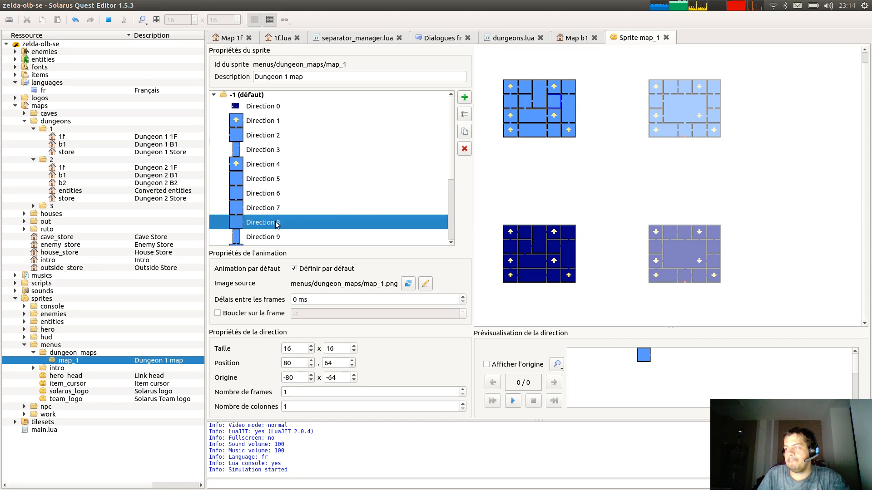
middle_click(639, 41)
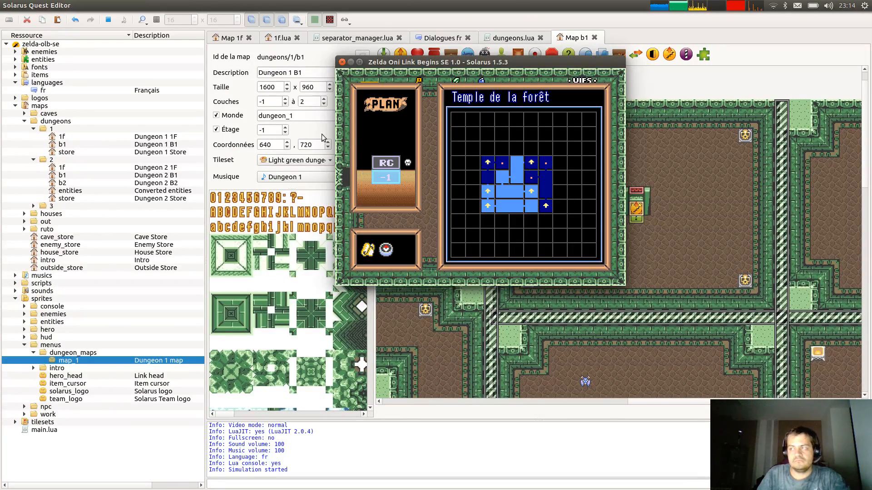
View the dungeon map again from the staircase room on floor -1, before and after visiting the room's west doorway.
key("p")
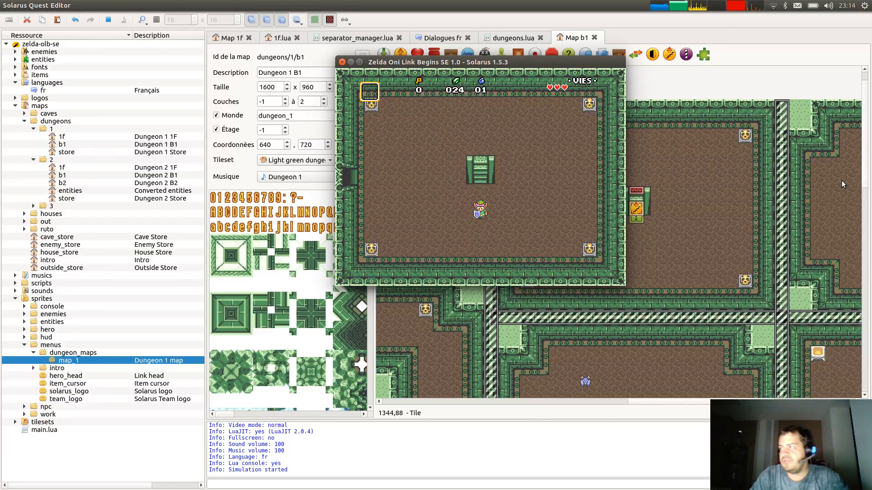
key("Return")
key("Return")
key("p")
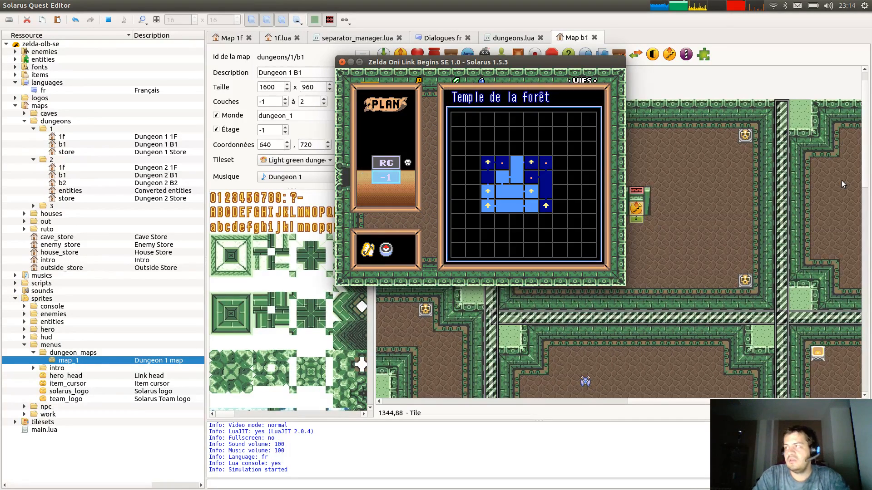
key("p")
key("Left")
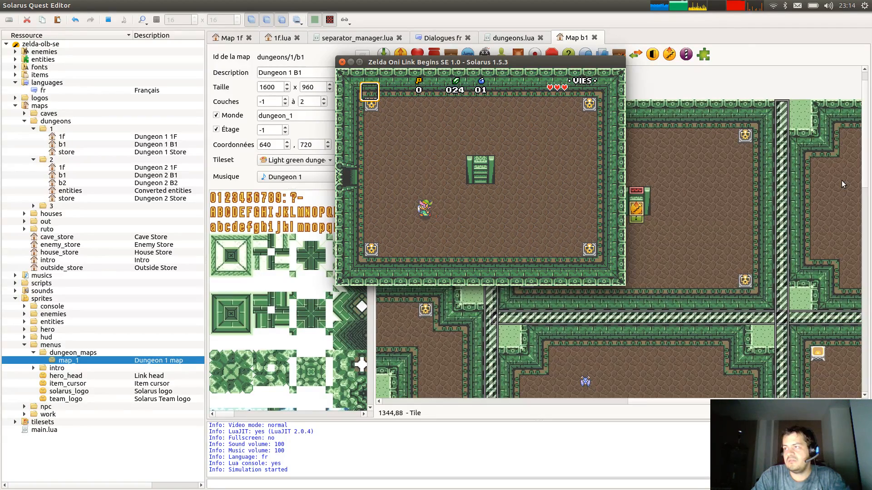
key("Up")
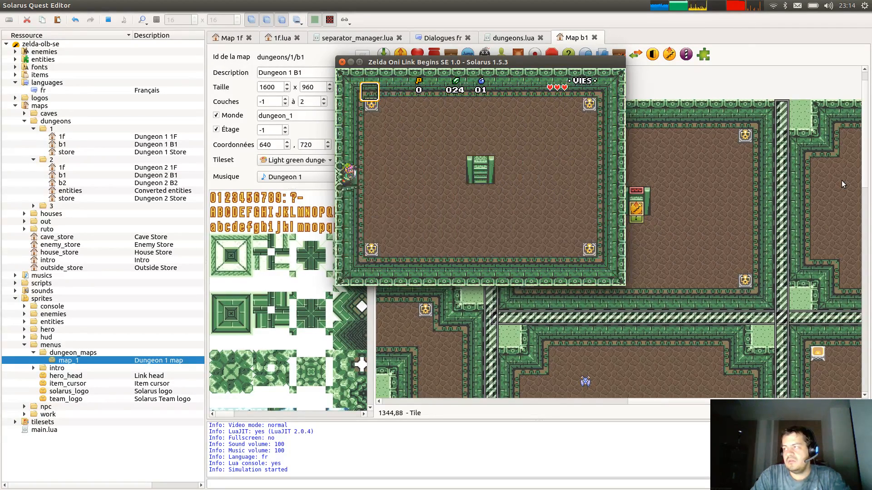
key("Right")
key("Down")
key("p")
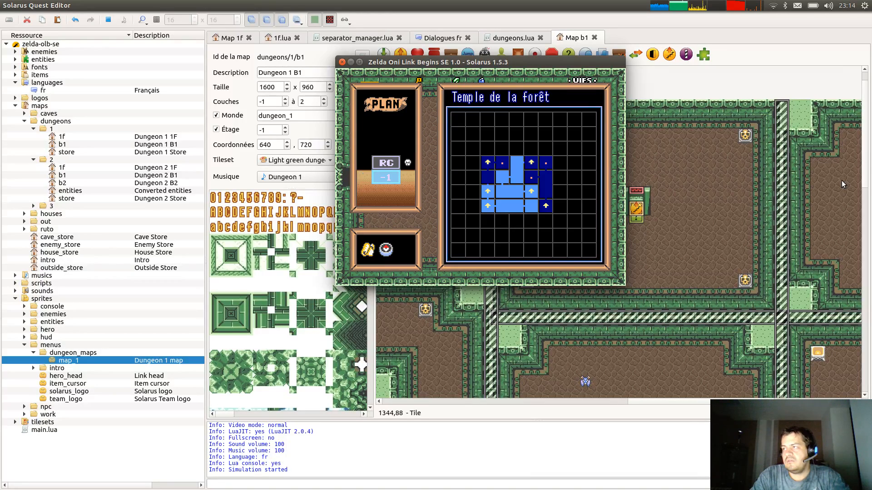
key("p")
Restart the test game at the dungeon entrance, and step out of the dungeon and back in.
key("Right")
key("Up")
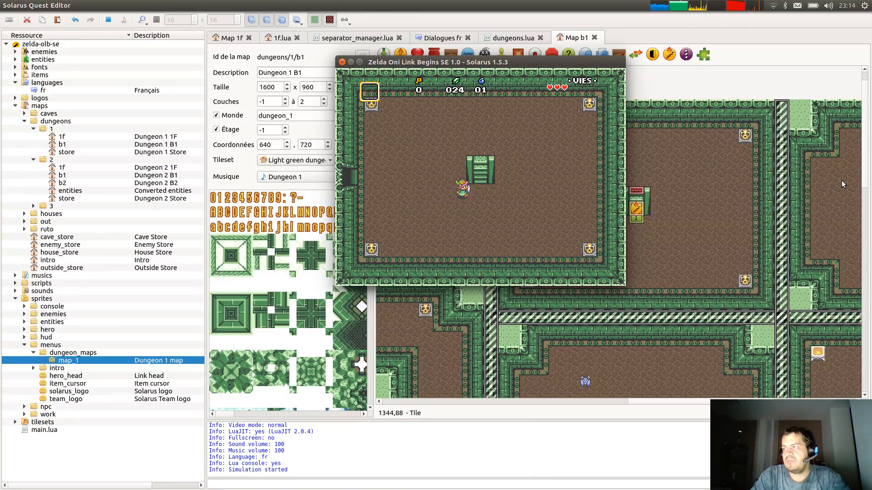
key("d")
key("Down")
key("space")
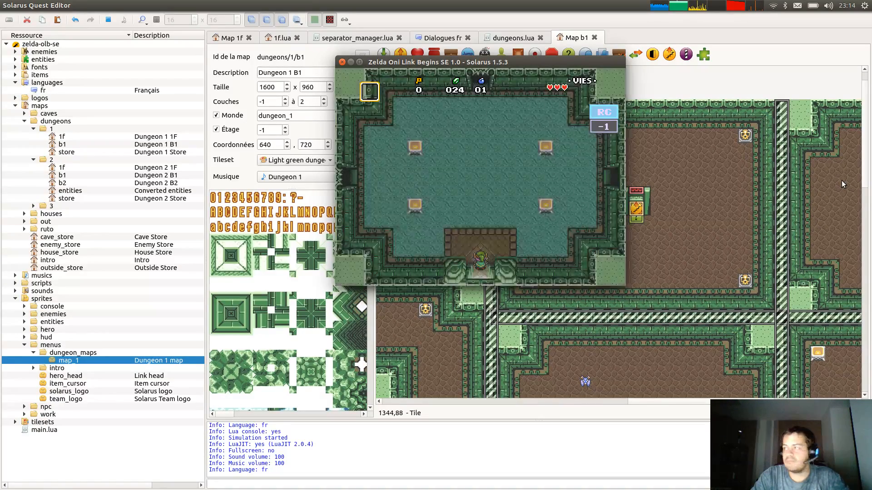
key("Down")
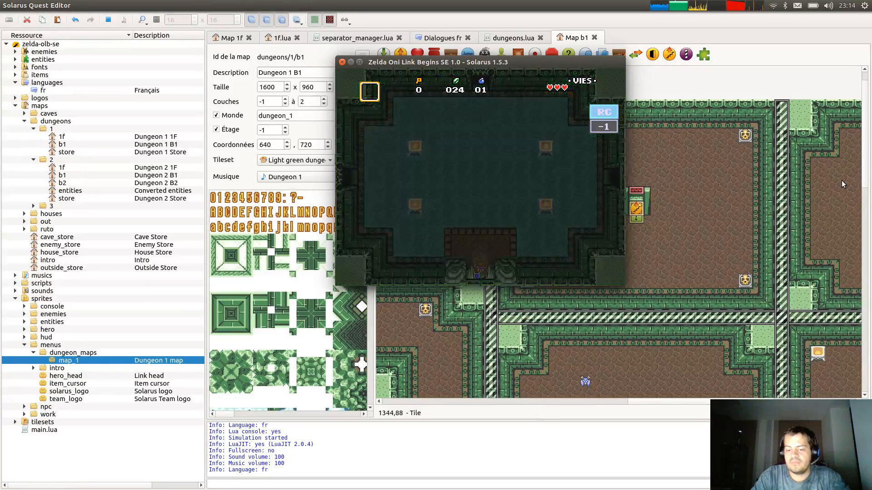
key("Up")
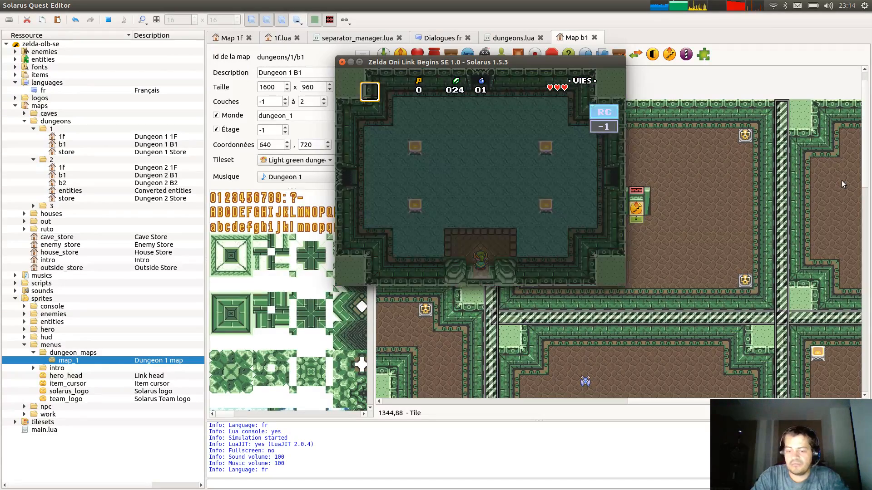
View floors RC and -1 on the dungeon map from the entrance hall, and close the test game.
key("p")
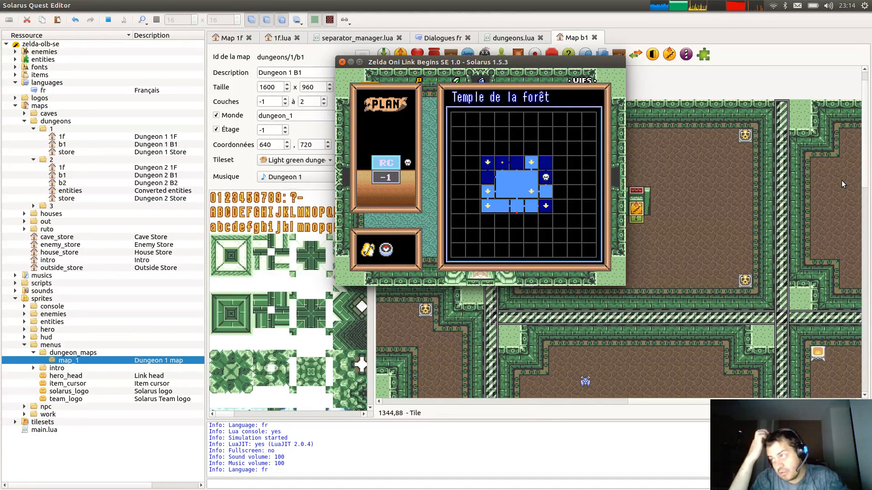
key("Down")
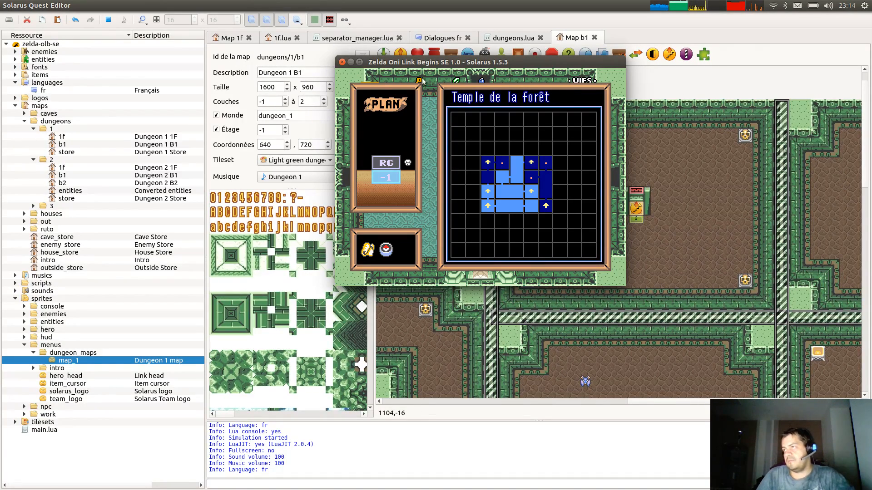
left_click(343, 63)
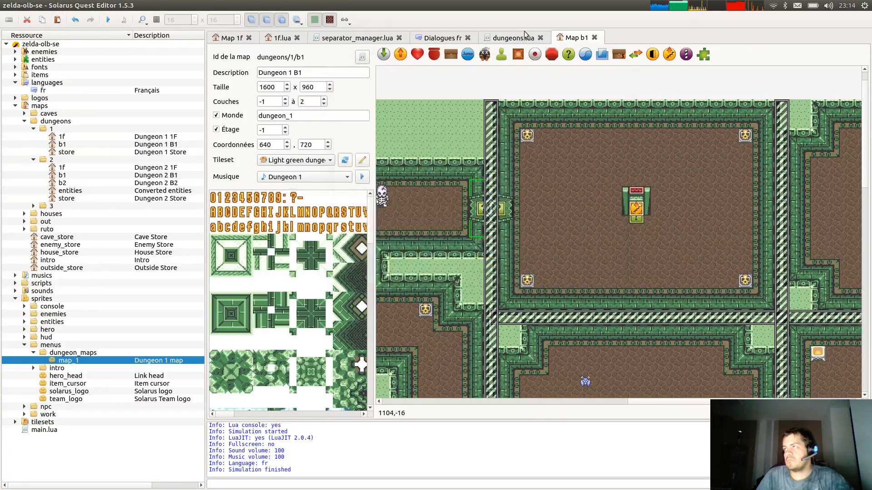
Run the quest again with the map_1 sprite reopened, and view floor -1 on the dungeon map.
double_click(64, 361)
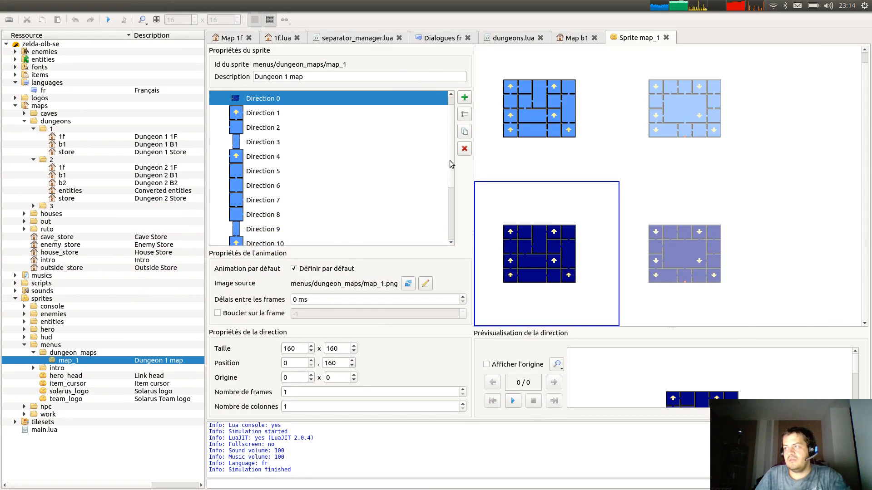
key("alt+Tab")
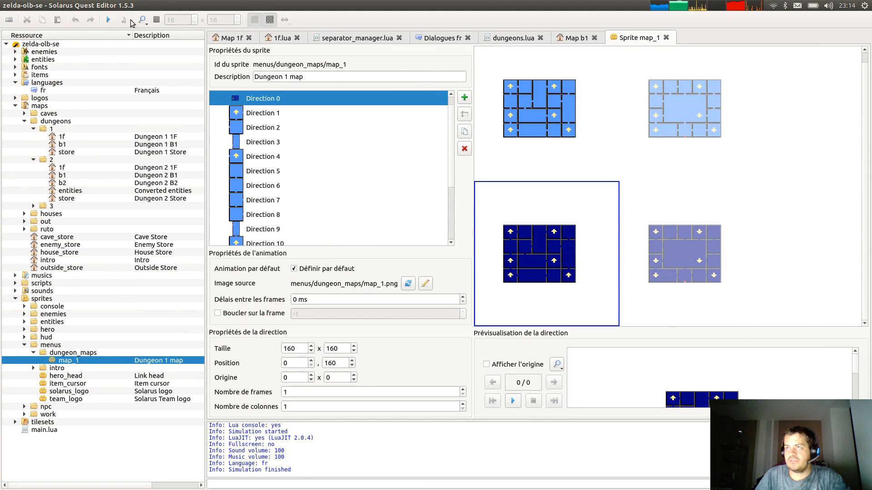
left_click(109, 20)
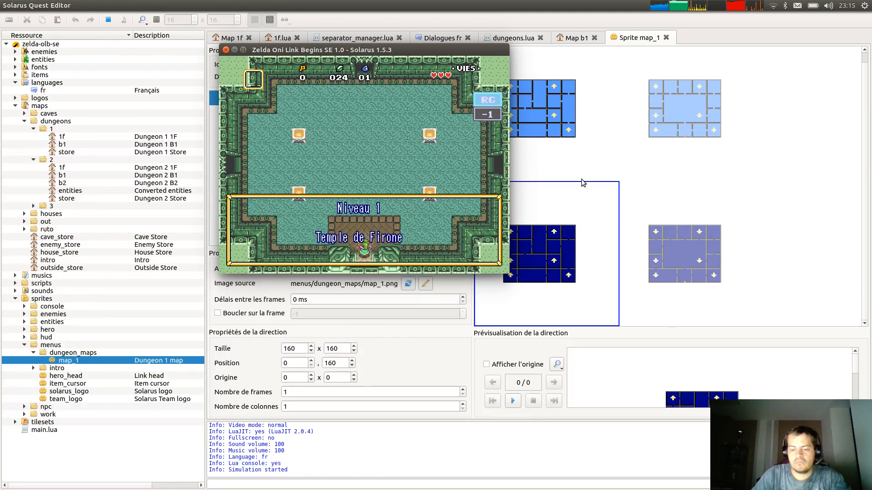
key("m")
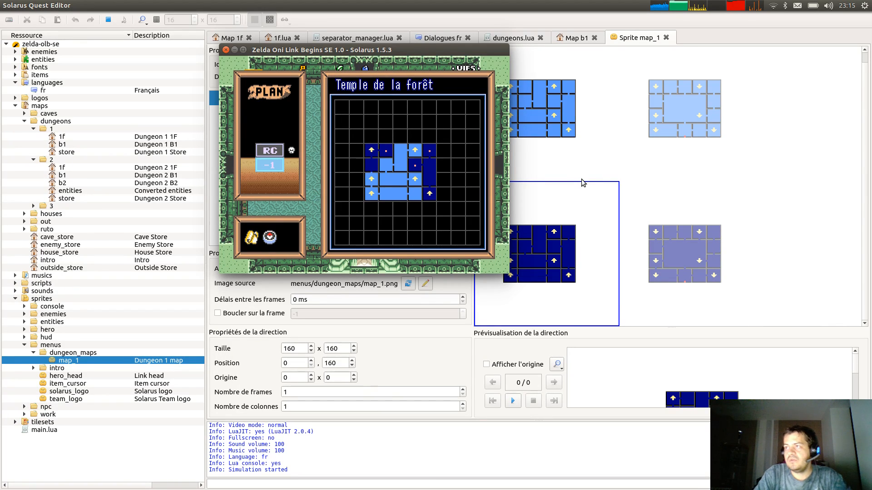
key("m")
Walk north from the entrance hall into the large room and take its sunken staircase down to floor -1.
key("Up")
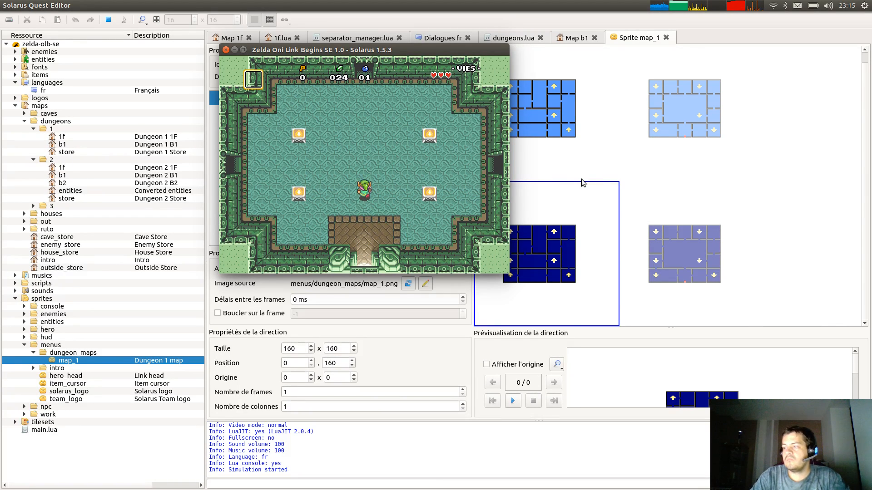
key("Right")
key("Left")
key("Up")
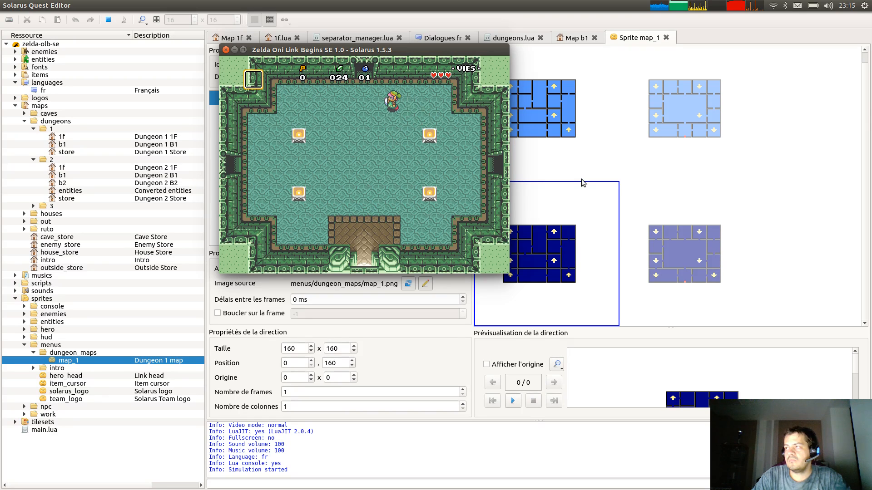
key("Down")
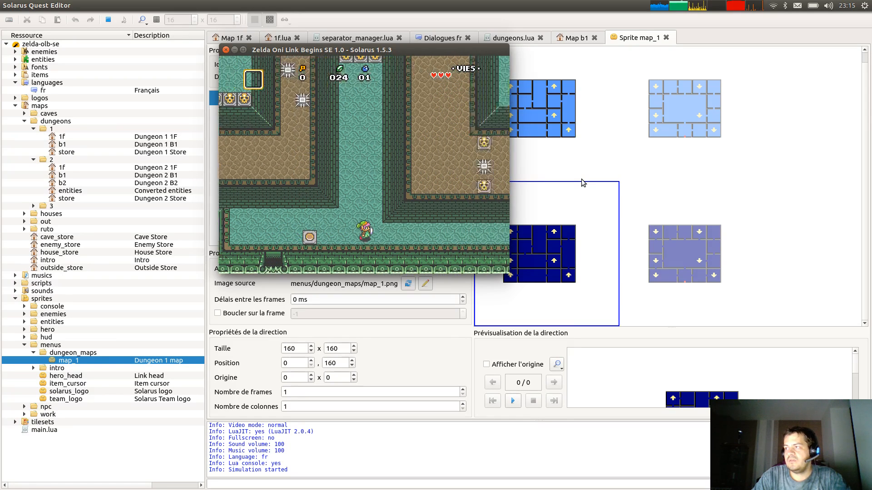
key("Down")
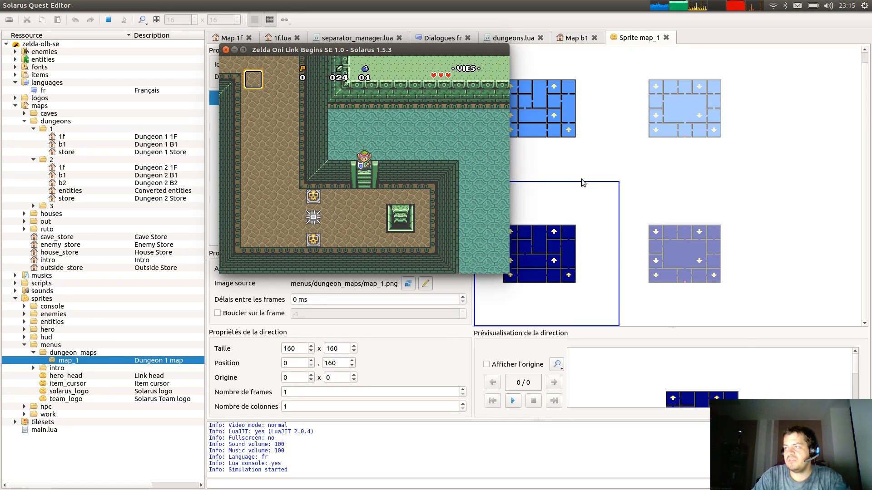
key("Right")
key("Up")
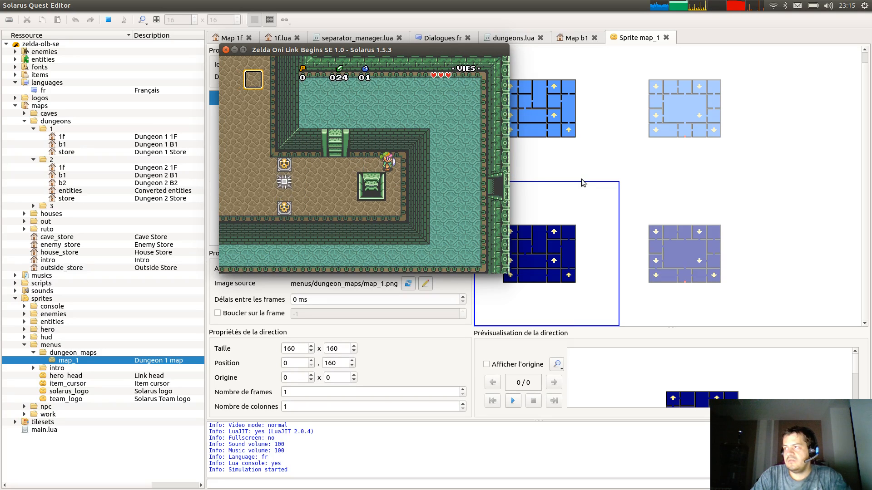
key("Down")
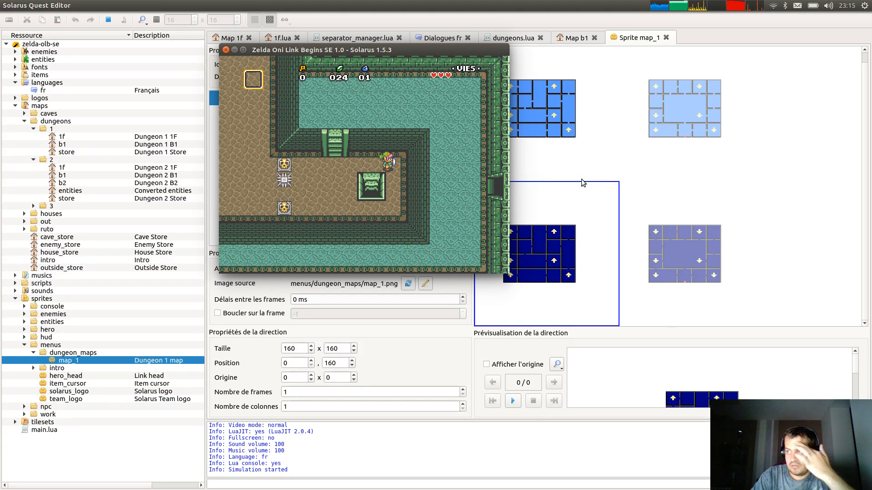
key("Down")
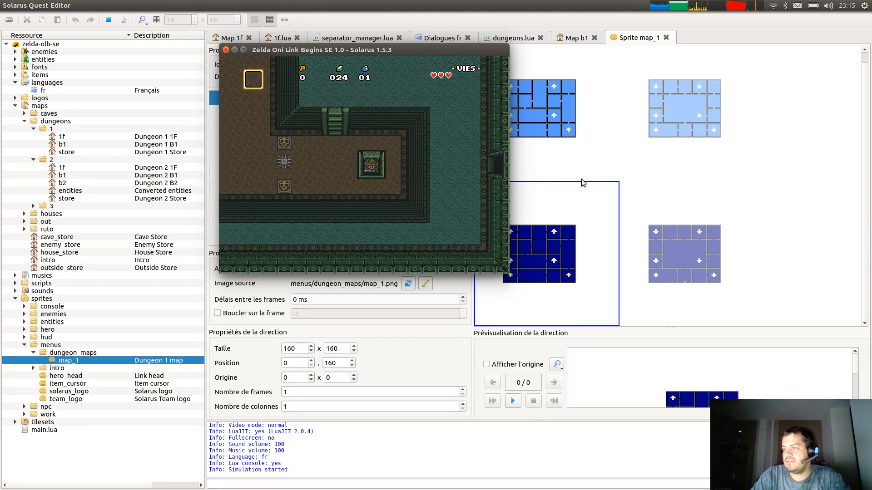
Cross floor -1 to the room with four skull pots and climb its central staircase to floor RC.
key("Left")
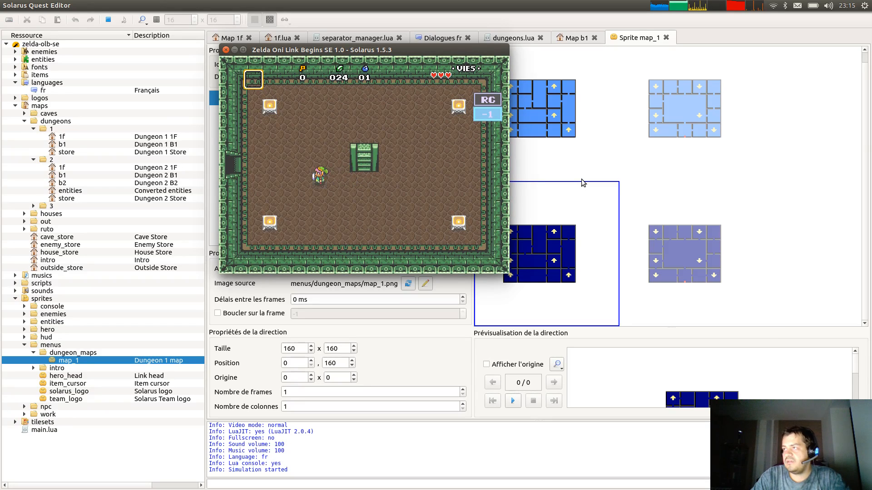
key("Left")
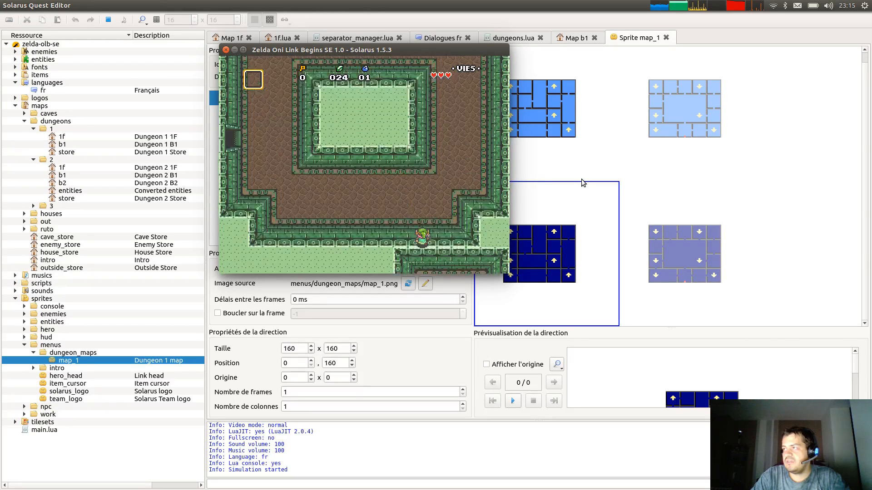
key("Up")
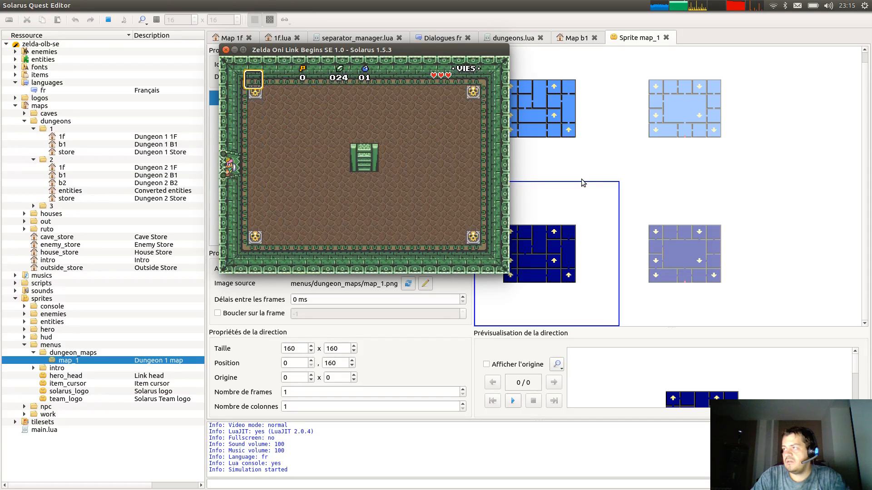
key("Right")
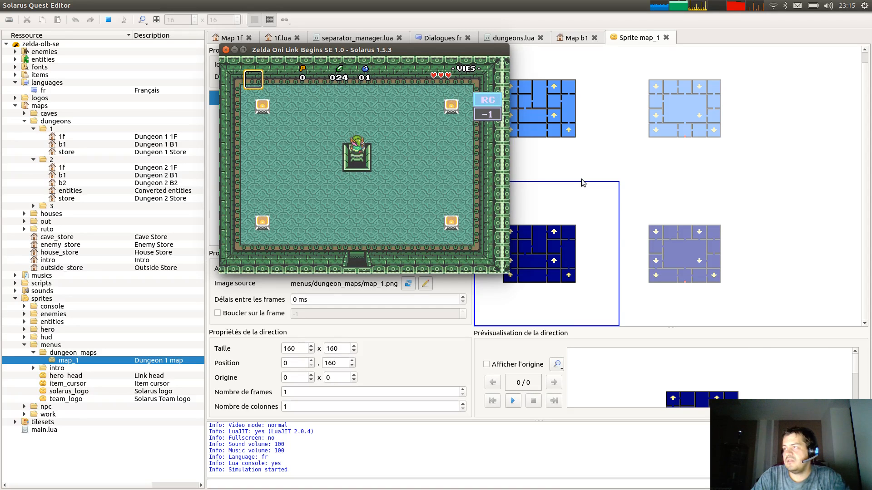
Leave the torch-lit stair room and walk west along the large room's north side, past its skull pots.
key("Down")
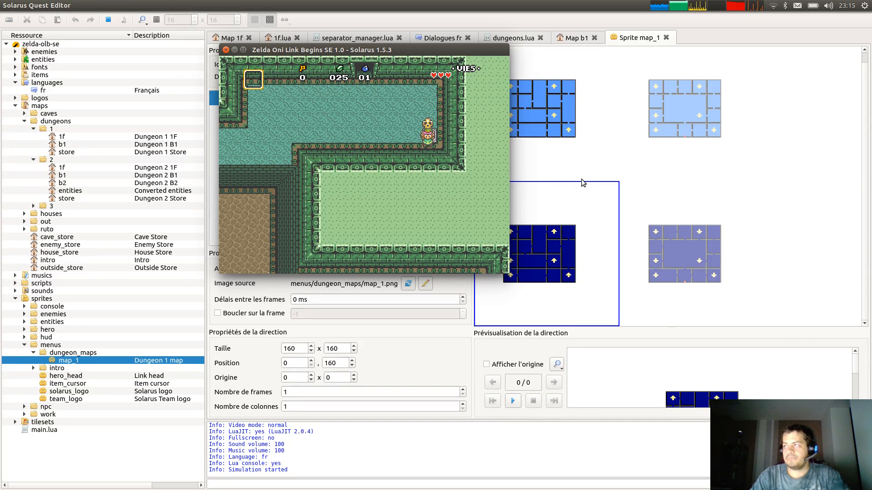
key("Left")
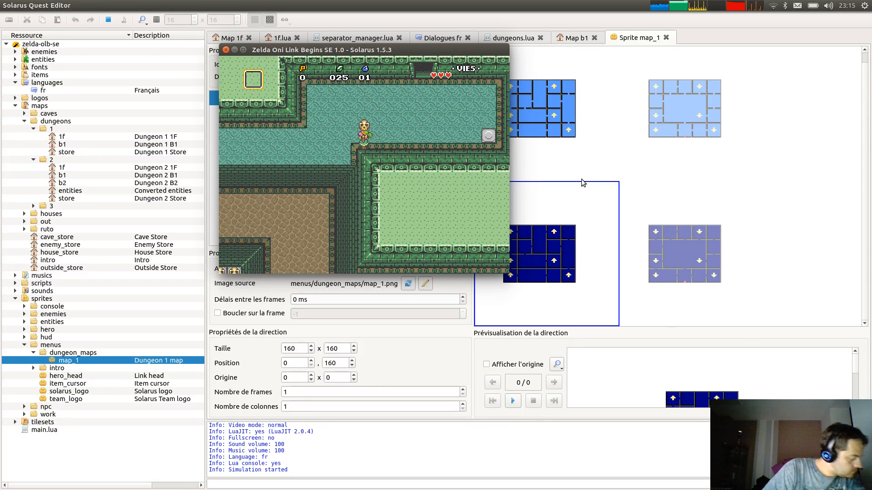
key("Left")
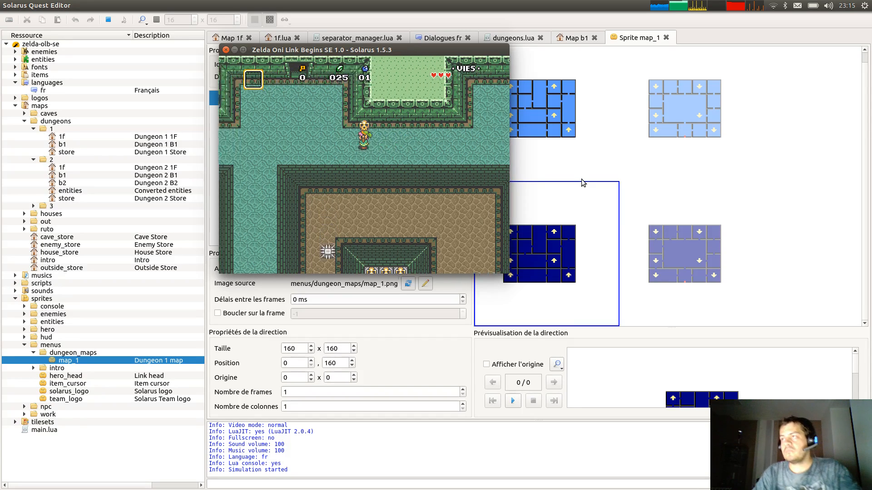
key("Right")
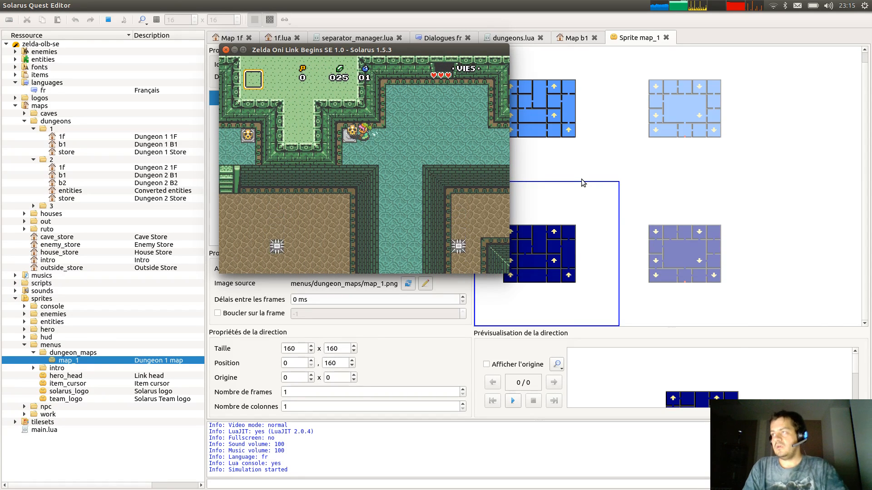
Lift and throw the three skull pots at the south end of the large room's raised walkway.
key("Right")
key("Down")
key("space")
key("space")
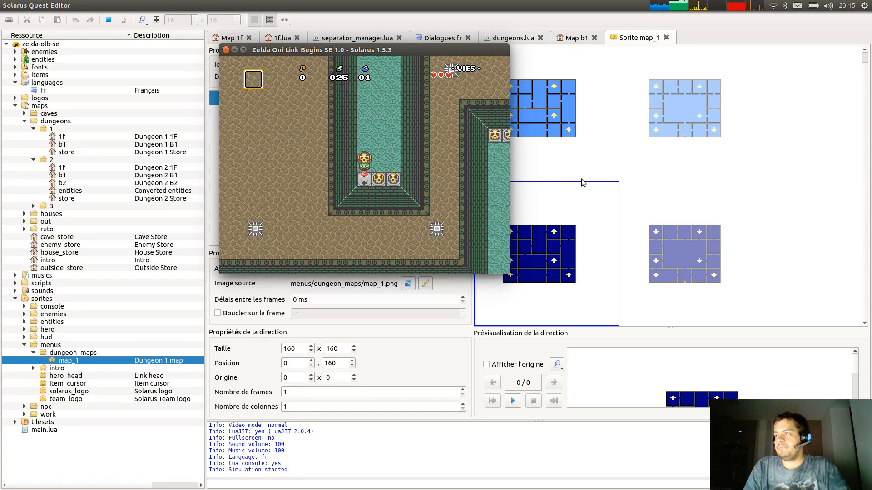
key("Up")
key("Right")
key("space")
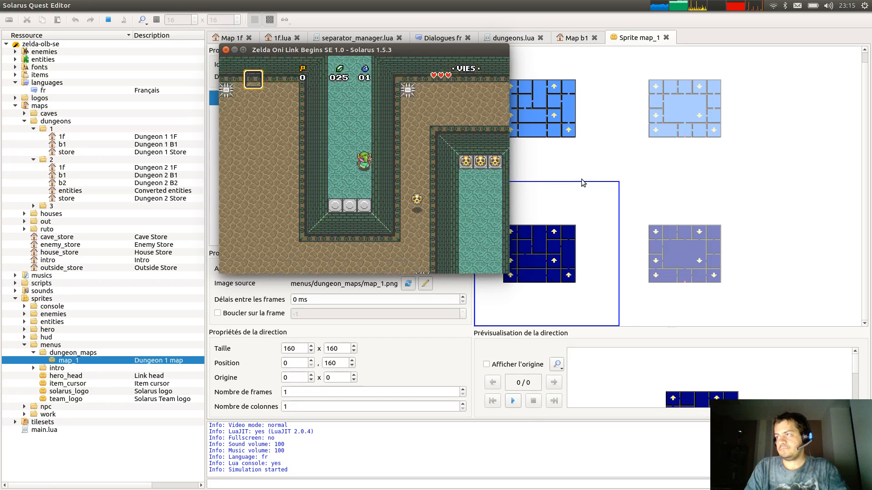
Enter the room north of the walkway and throw its southwest skull pot at the enemy behind the barrier.
key("Up")
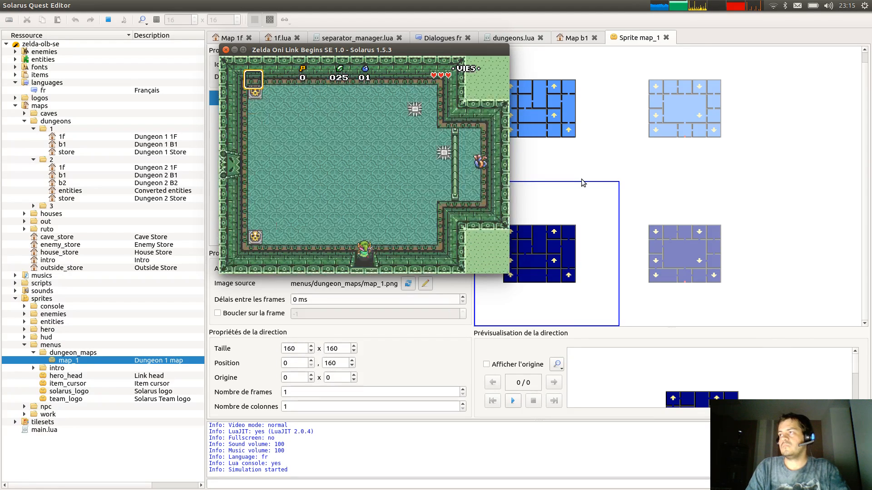
key("Up")
key("Left")
key("Down")
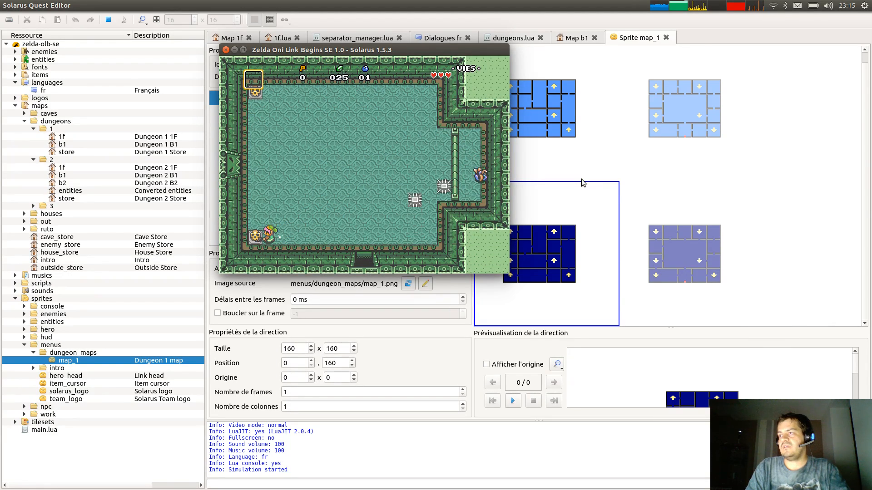
key("space")
key("Right")
key("Up")
key("Right")
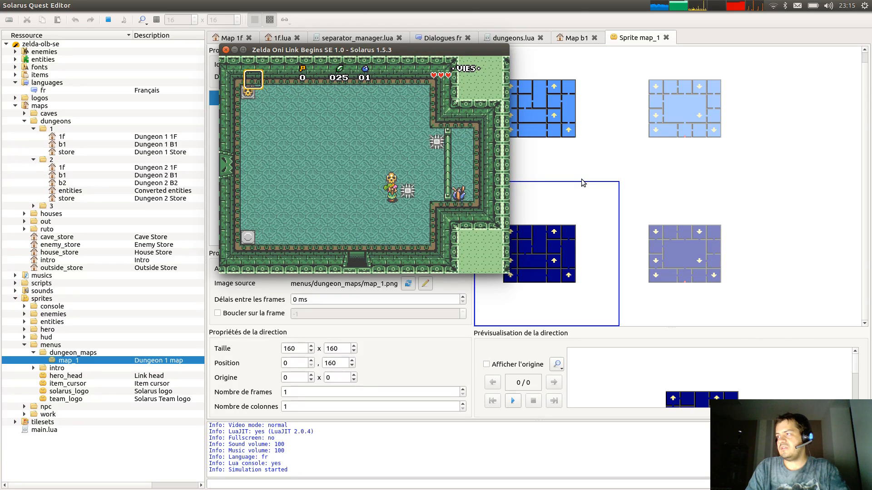
key("space")
key("Left")
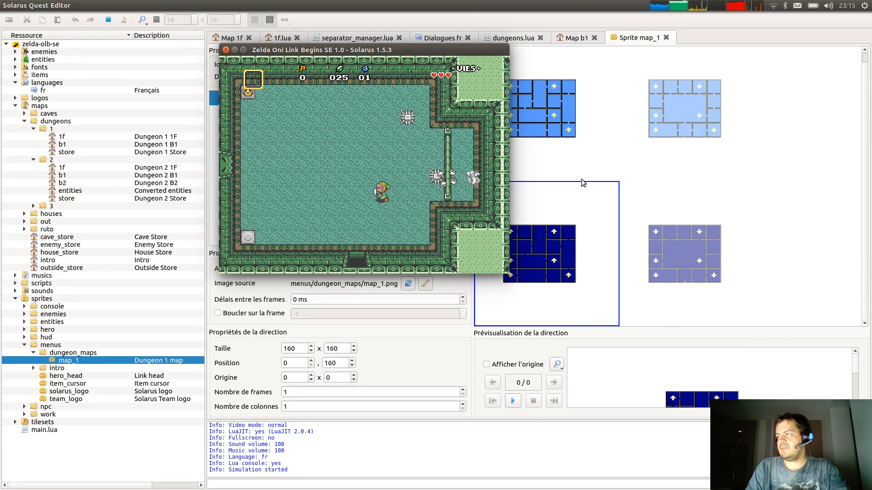
Break the skull pot in the northwest corner of the closed-door room.
key("Up")
key("Left")
key("Left")
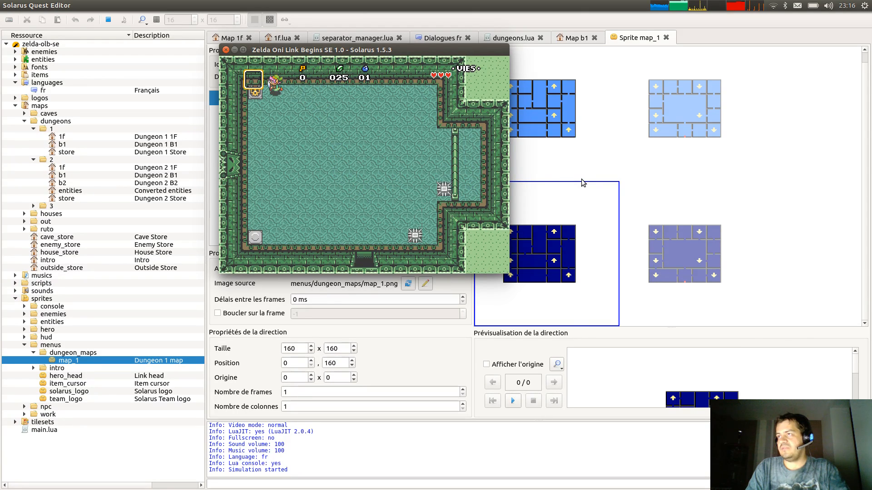
key("Down")
key("Right")
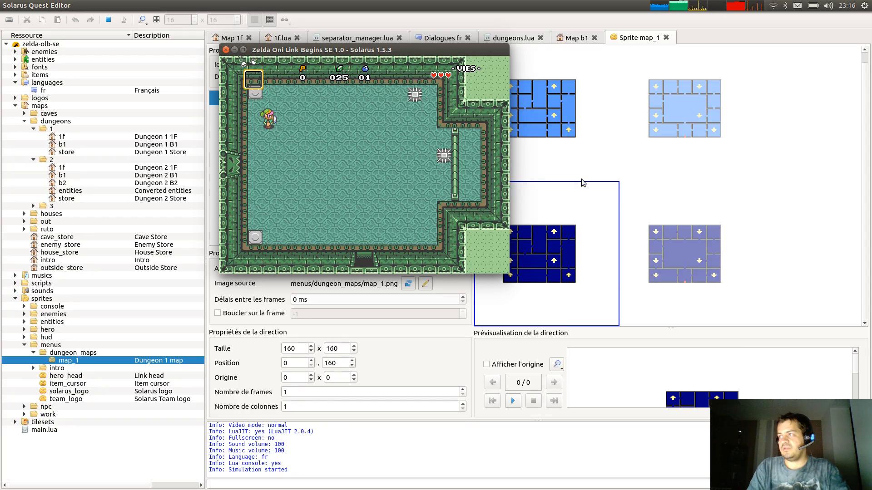
On Map 1f, rename the left-facing door at 648, 112 in the skull pot room to auto_door_c.
left_click(232, 38)
scroll(592, 324, "up", 2)
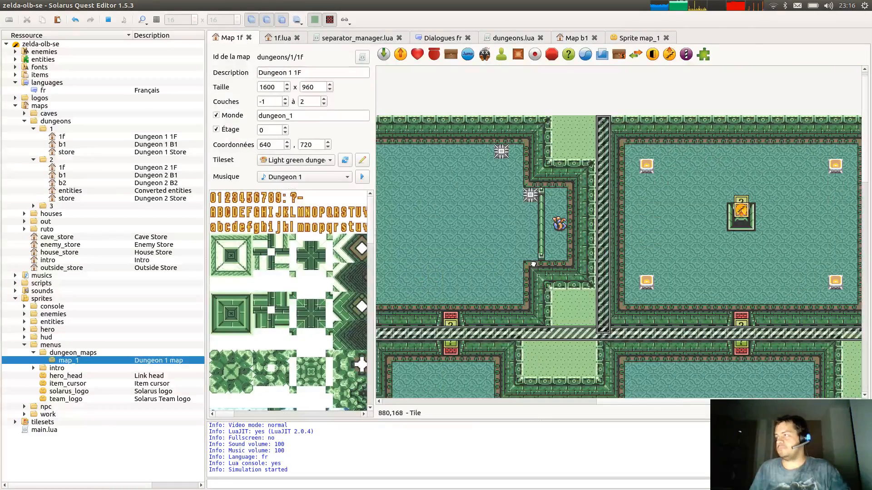
middle_click_drag(538, 237, 635, 218)
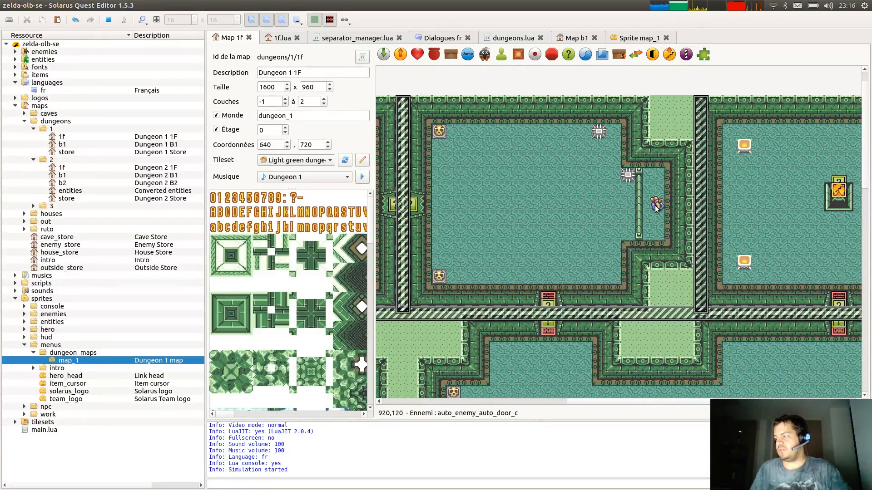
scroll(627, 222, "left", 3)
scroll(600, 229, "down", 1)
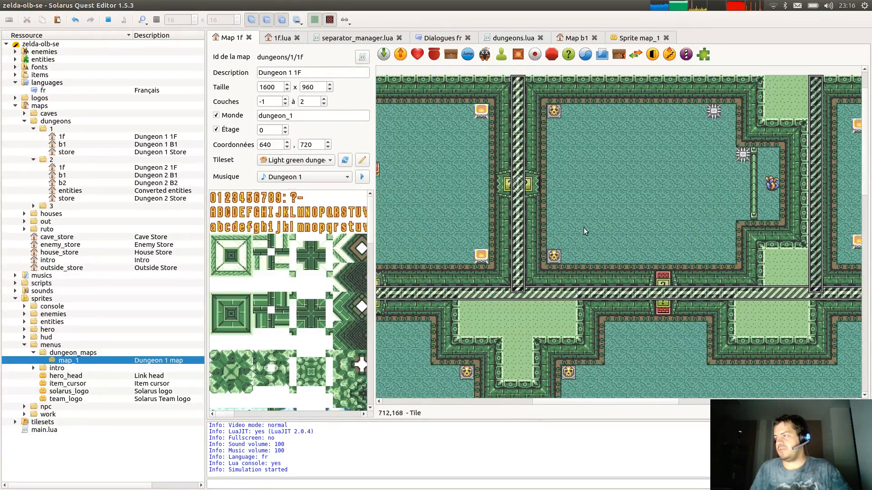
double_click(534, 184)
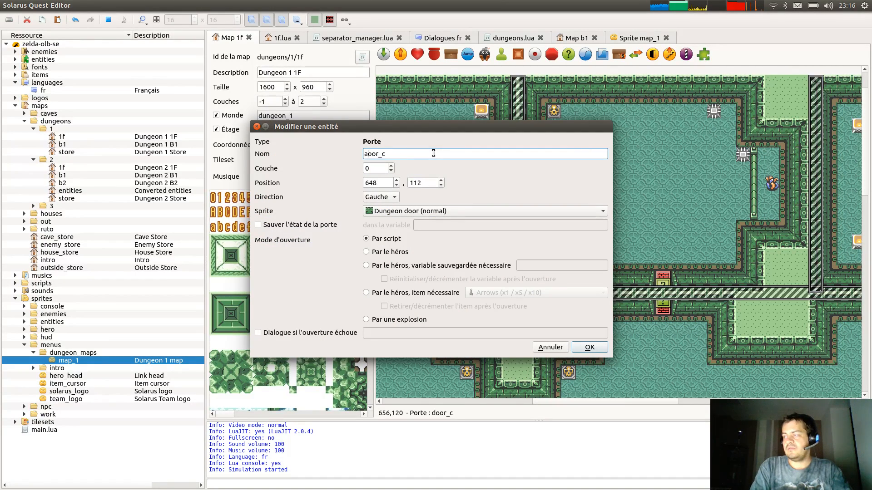
key("Return")
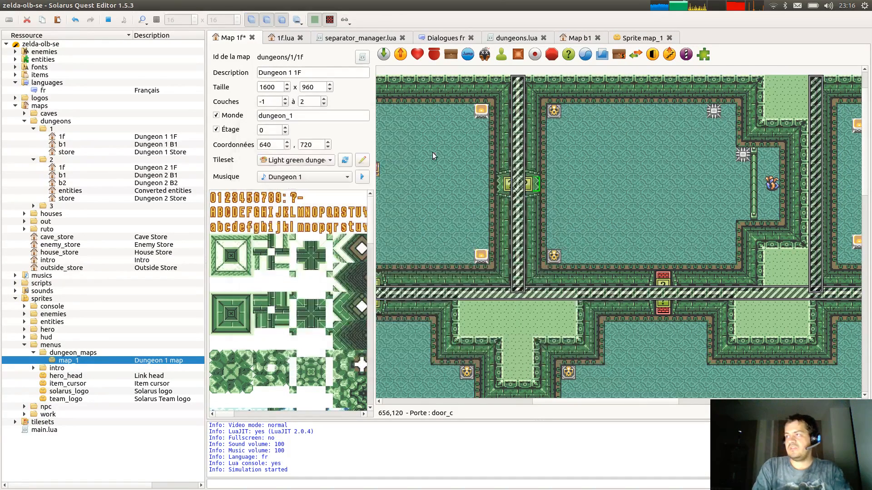
Rename the matching right-facing door at 616, 112 to auto_door_c_back, and save Map 1f.
double_click(499, 185)
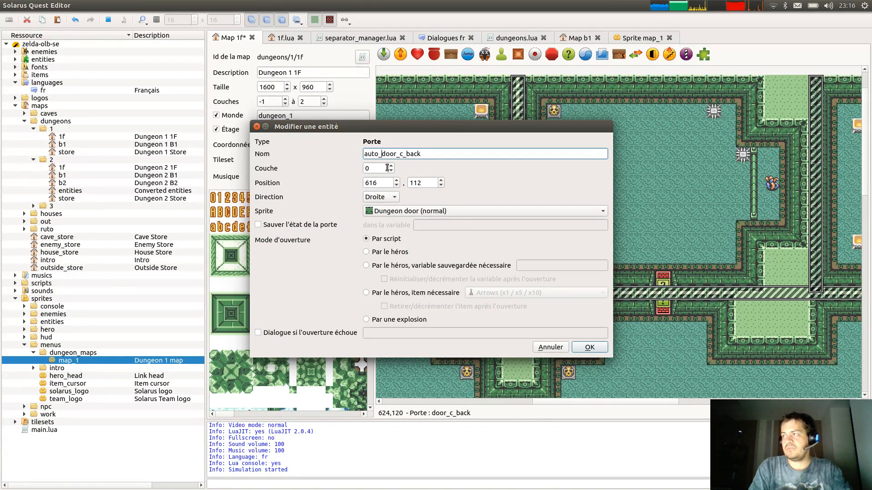
type("auto_")
key("Return")
key("F5")
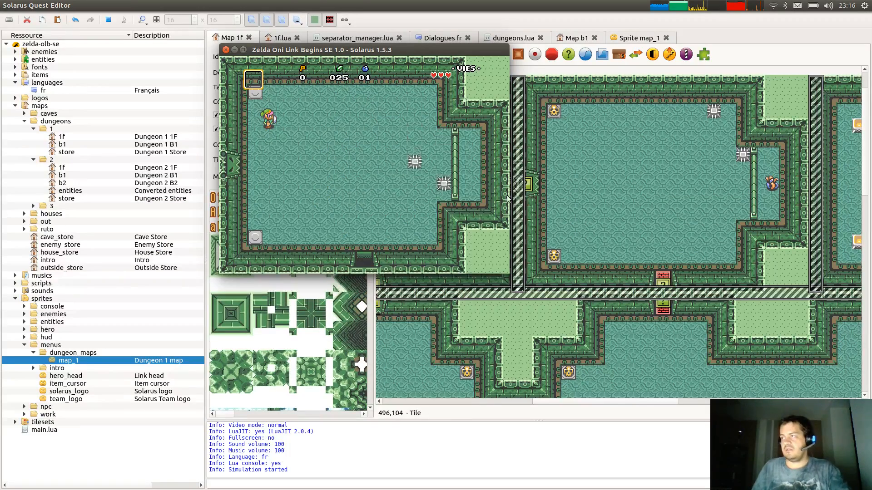
In the running game, cross the walls to the stair room west of the large room and use its staircase to reload floor RC.
key("Left")
key("Down")
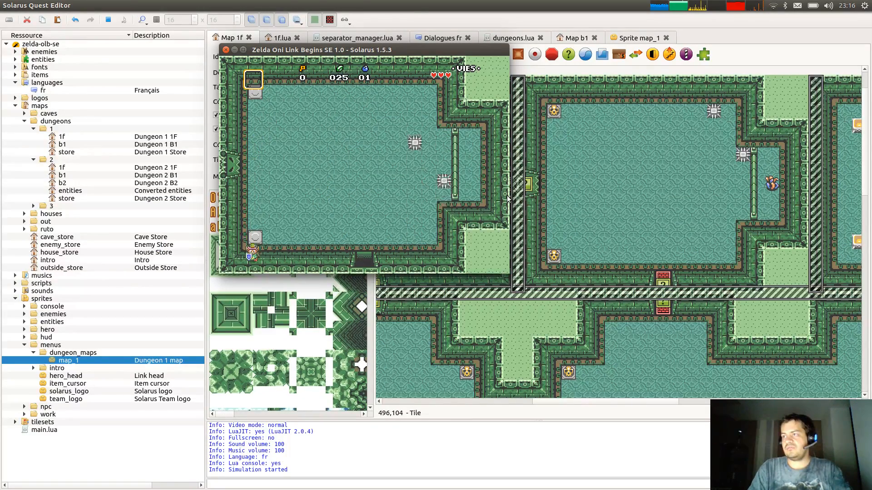
key("Down")
key("Left")
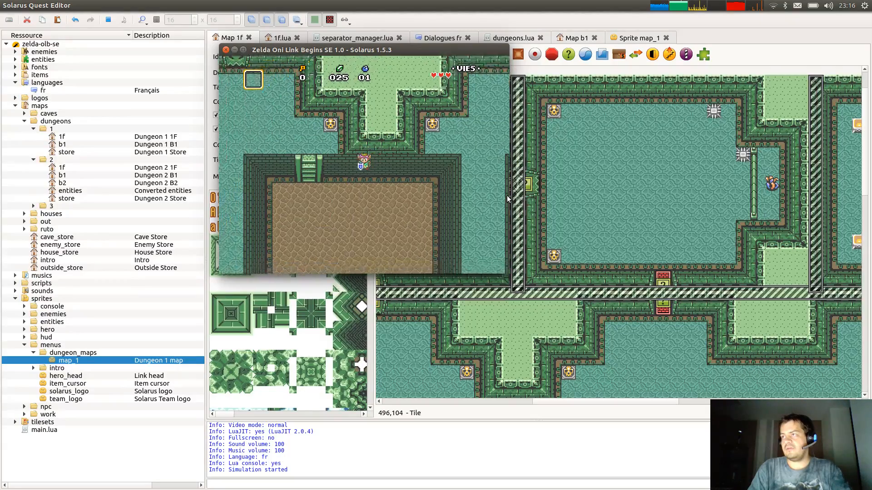
key("Down")
key("Left")
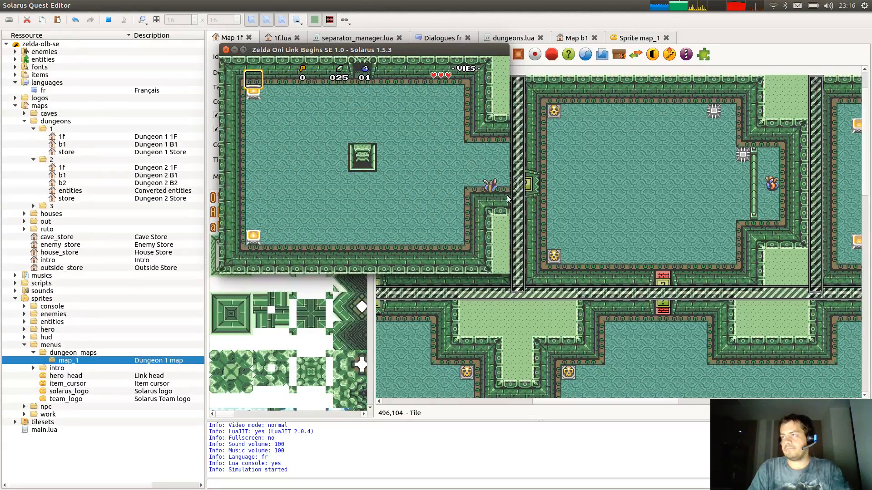
key("Down")
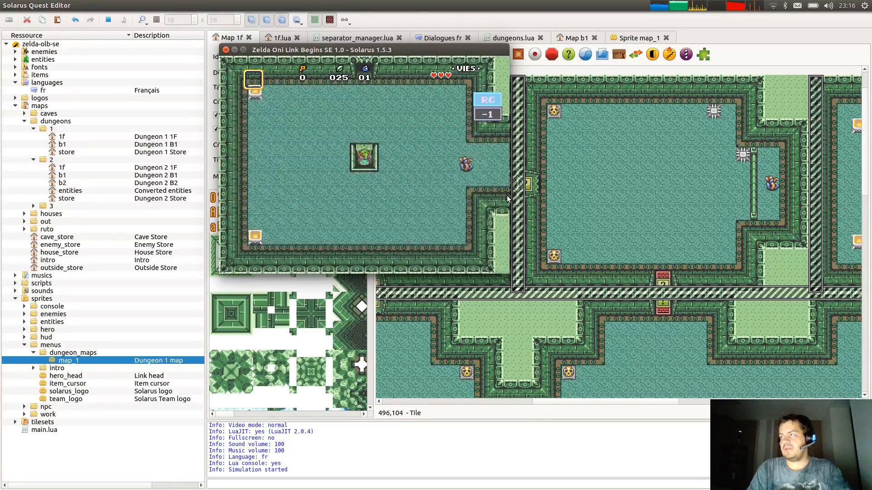
Return across the large room and the walls to the southwest skull pot of the closed-door room.
key("Right")
key("Down")
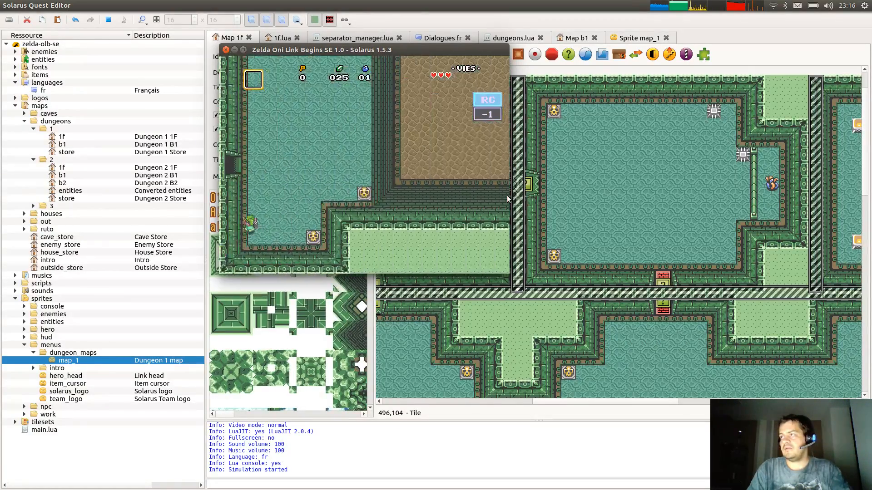
key("Up")
key("Right")
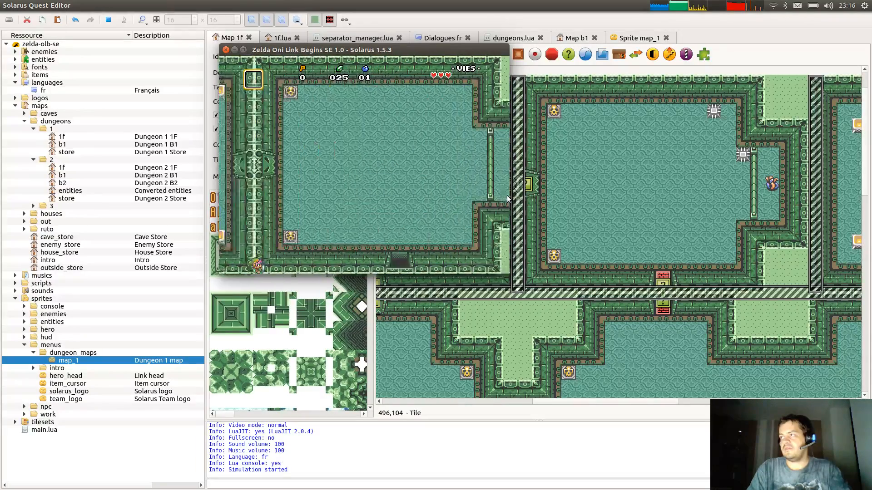
key("Right")
key("Left")
key("Down")
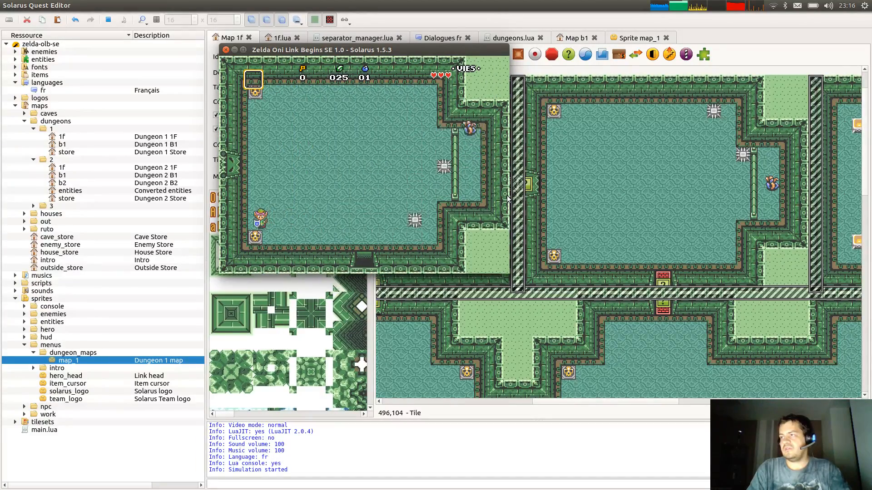
Kill the enemy behind the barrier with the southwest skull pot to test the west door's opening.
key("space")
key("Right")
key("Up")
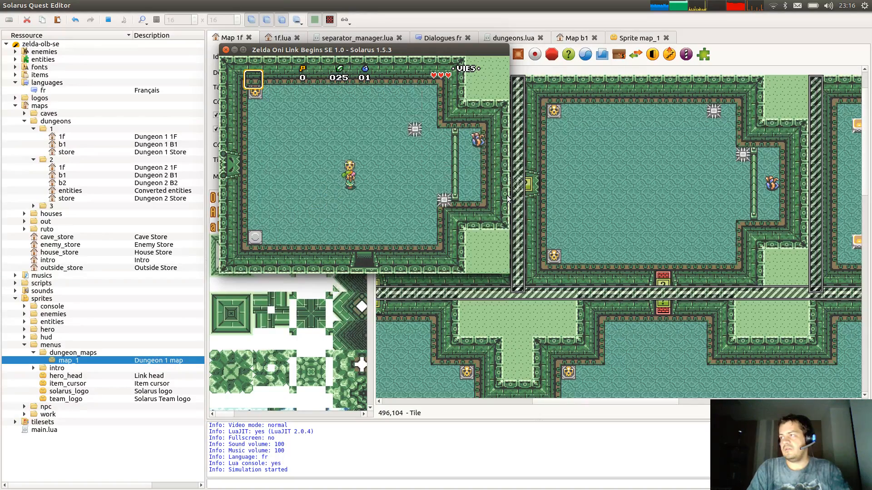
key("Down")
key("Right")
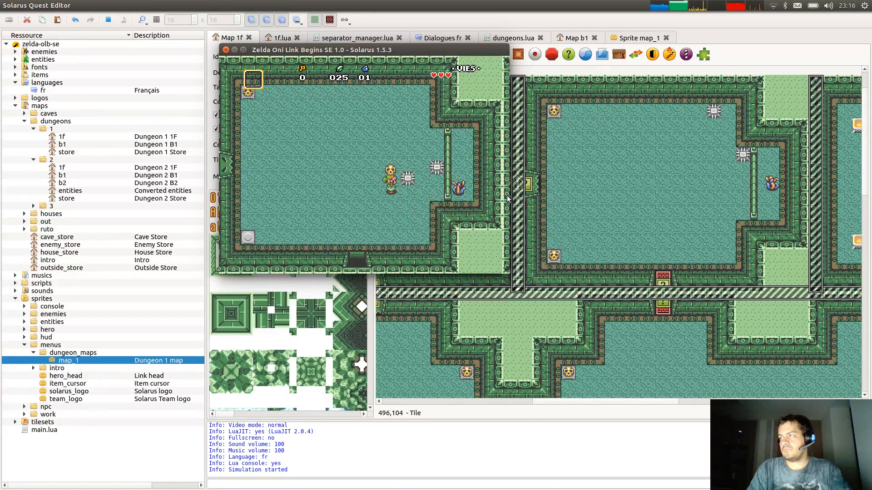
key("space")
key("Left")
key("Up")
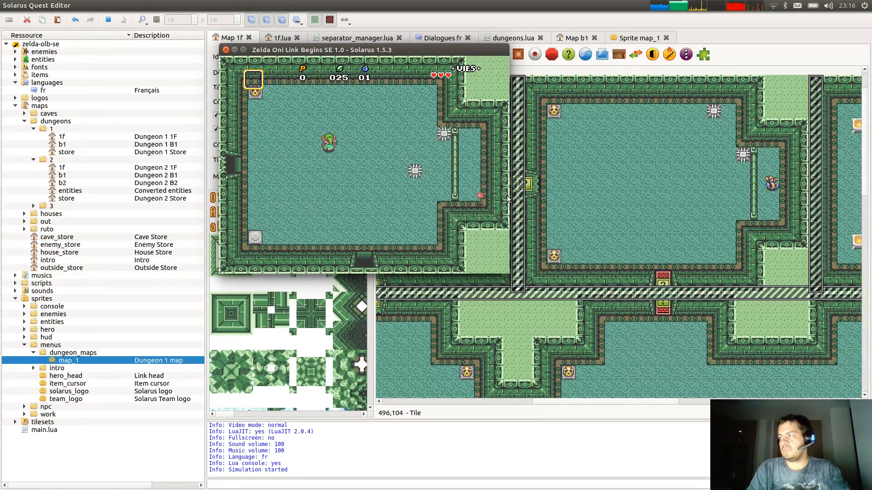
Break the northwest skull pot and go west through the opened door.
key("Left")
key("Down")
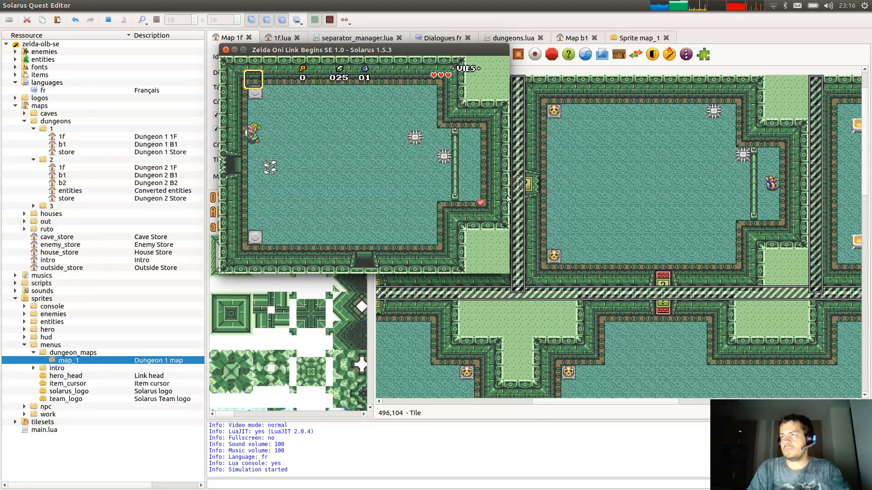
key("Left")
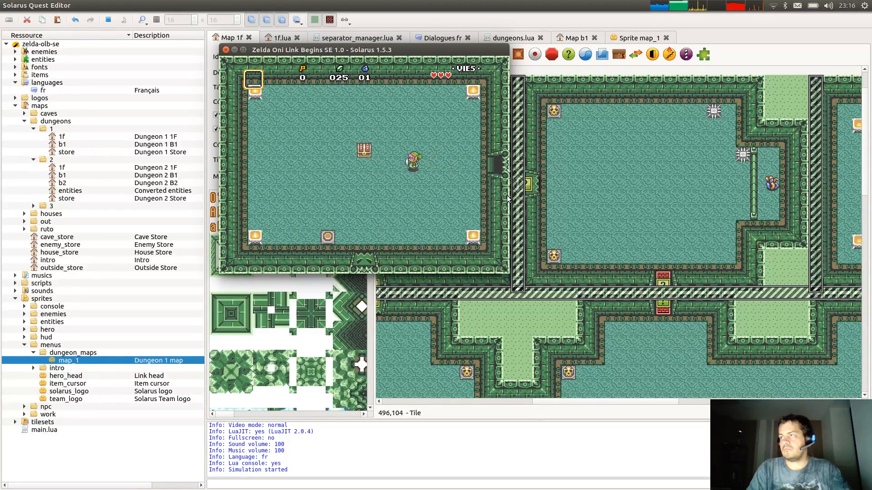
Open the torch-lit room's chest for the small key, and trigger the floor switch to leave through the south door.
key("Left")
key("Up")
key("space")
key("space")
key("Down")
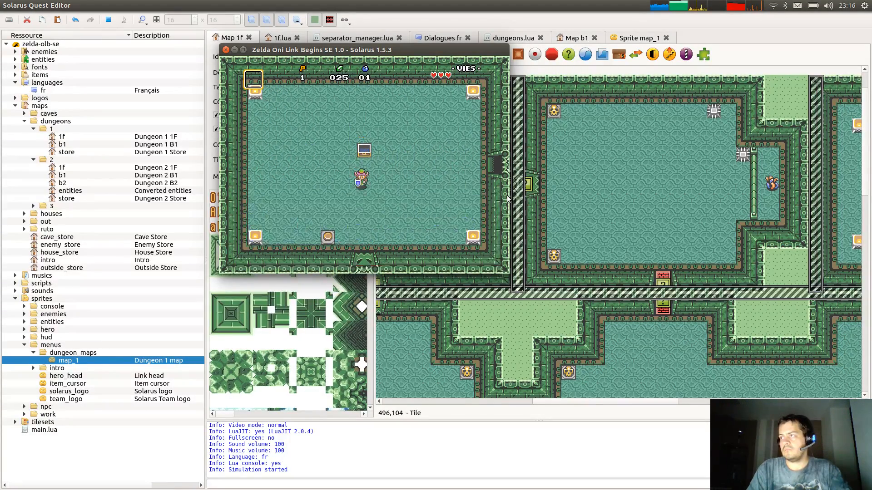
key("Left")
key("Right")
key("Down")
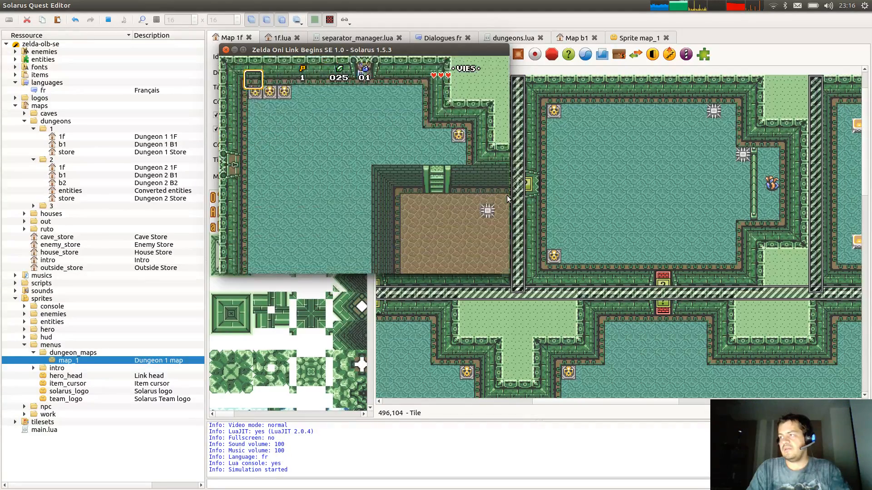
Lift and throw the three skull pots in the northwest corner of the large room south of the chest room.
key("Left")
key("Up")
key("space")
key("space")
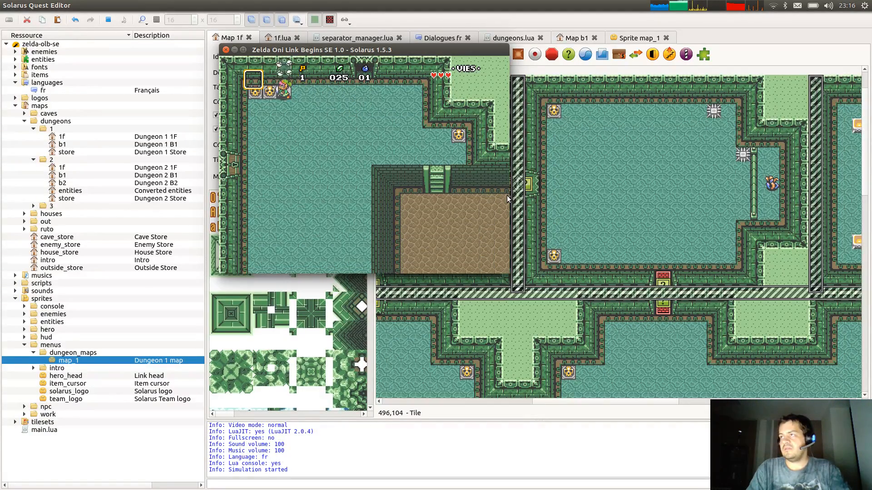
key("Left")
key("space")
key("space")
key("Left")
key("space")
key("Right")
key("Right")
key("Down")
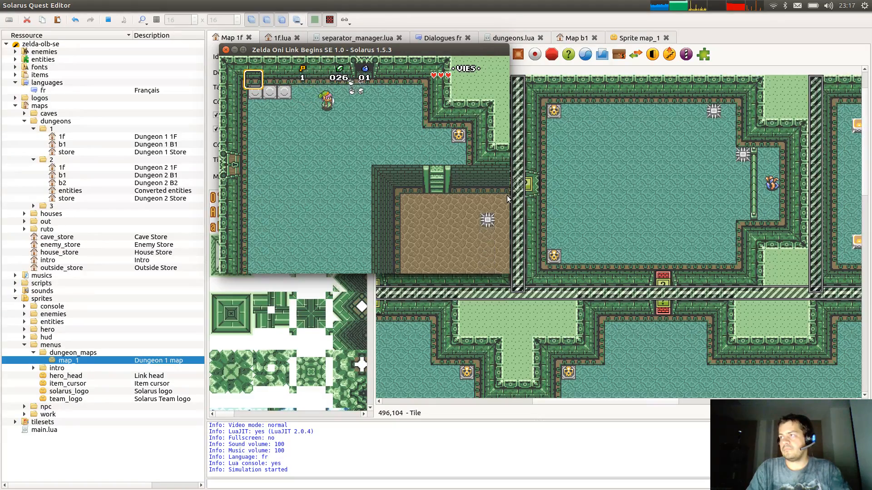
Break the skull pot in the large room's northern recess and collect the dropped rupee.
key("Left")
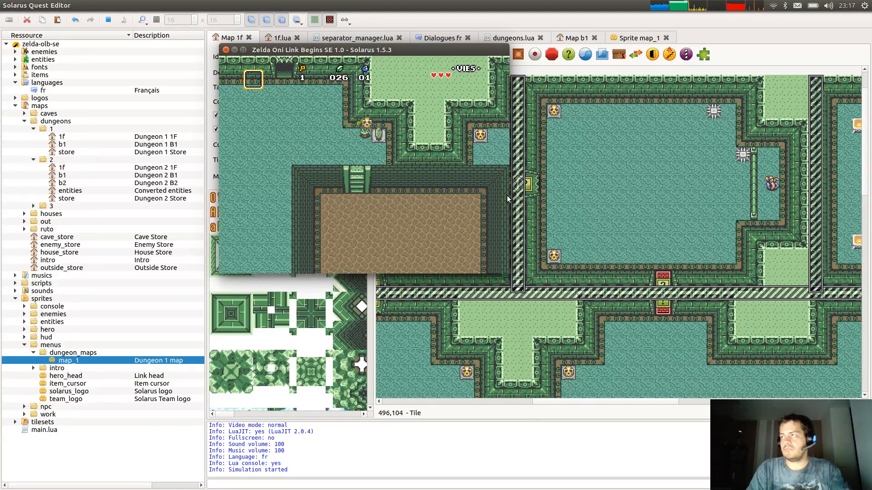
key("Down")
key("Up")
key("Left")
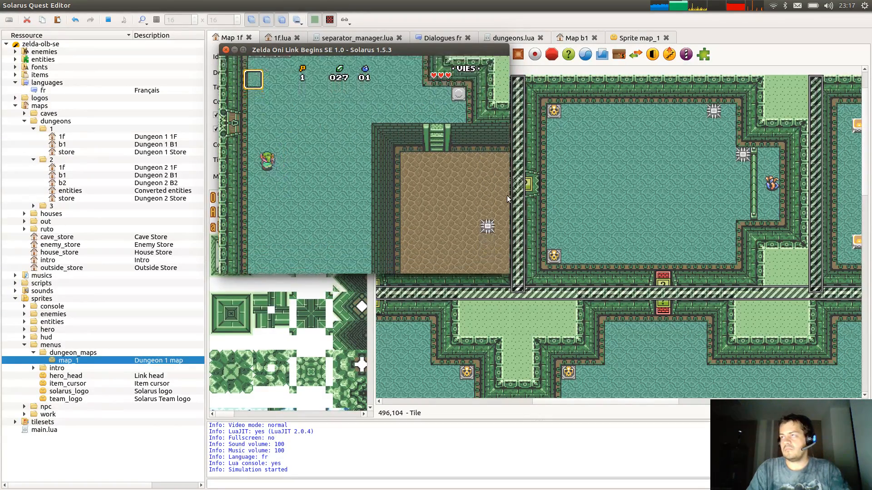
Unlock the large room's west door with the small key and enter the room beyond.
key("space")
key("Left")
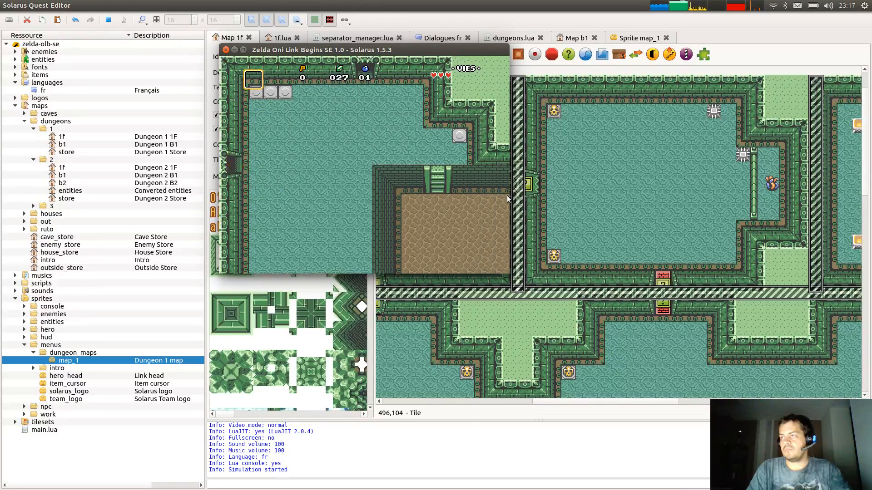
key("Up")
key("Left")
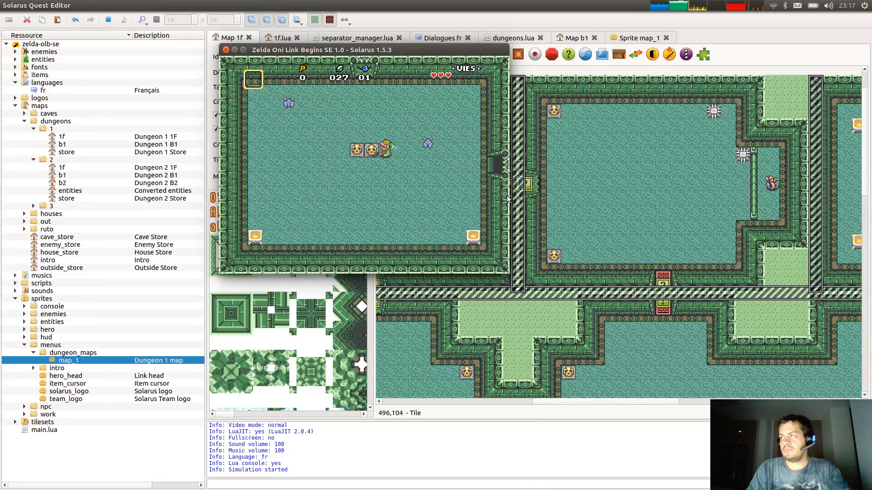
Break the east skull pot of the central pair and fight the bats around it.
key("space")
key("Down")
key("Up")
key("space")
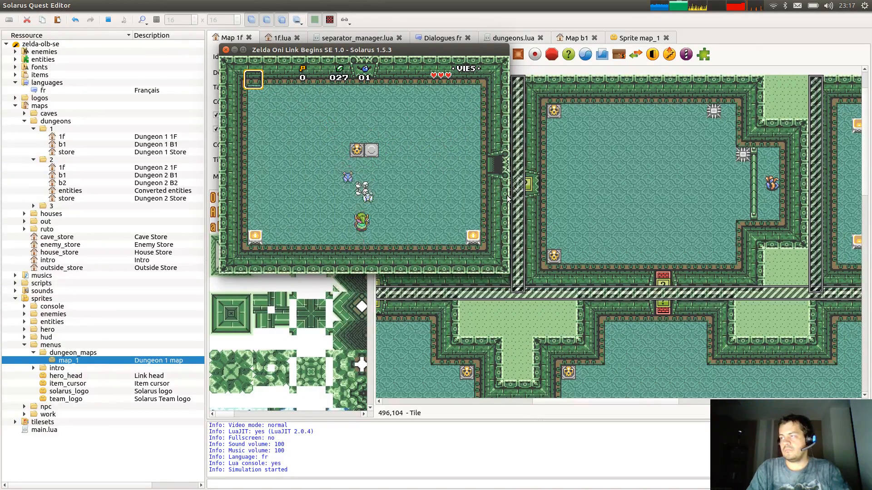
key("Right")
key("Up")
key("Left")
key("Left")
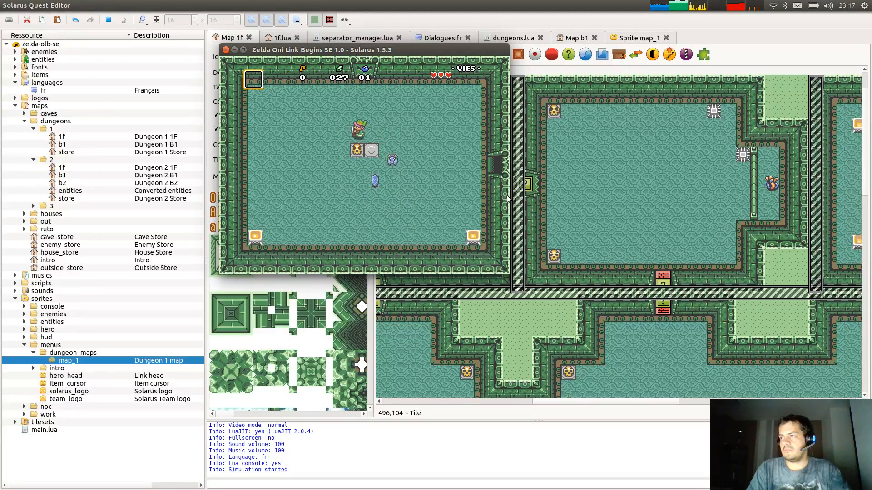
Break the west skull pot and collect the rupees dropped in the bat room.
key("Down")
key("Right")
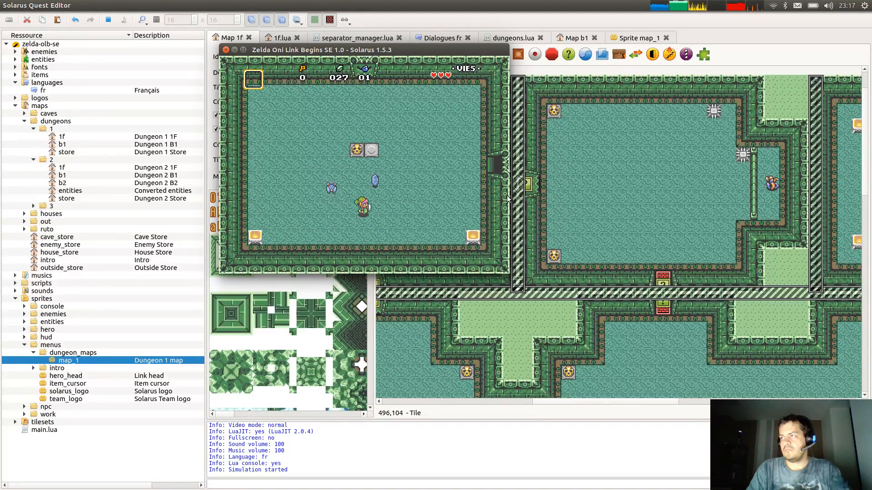
key("Up")
key("Left")
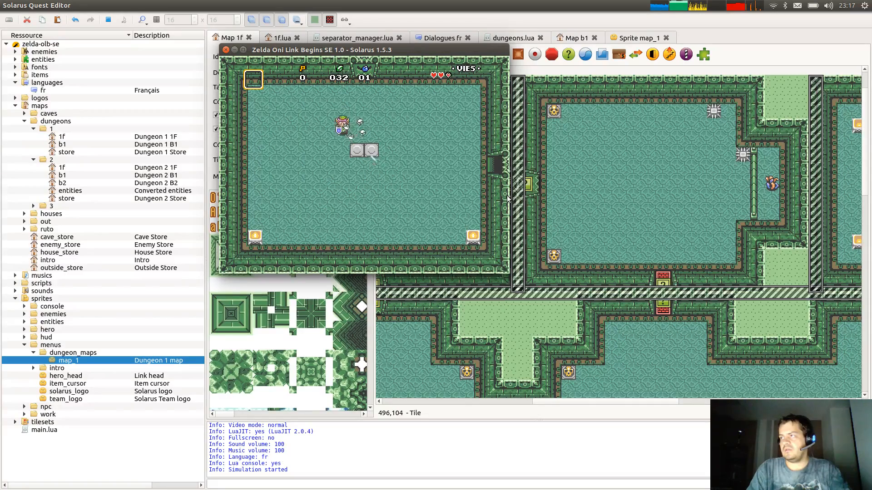
key("Down")
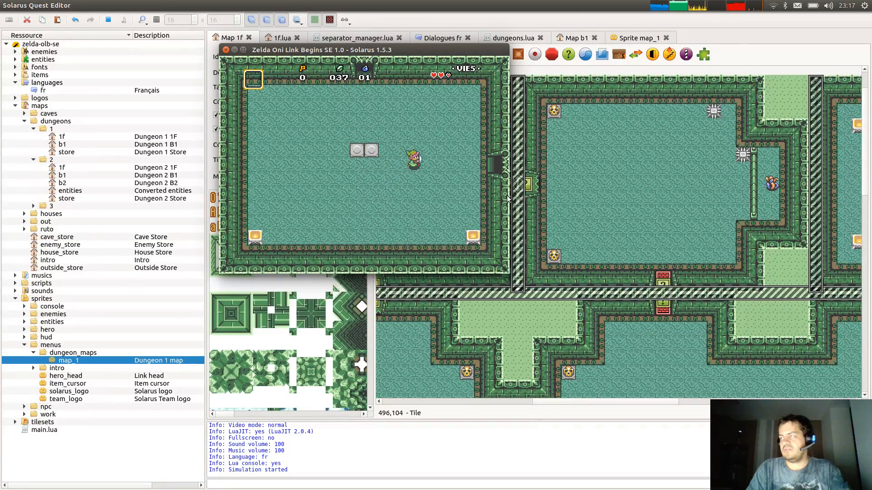
Leave the bat room eastward and retest the passage between the large room and the chest room with the floor switch.
key("Right")
key("Up")
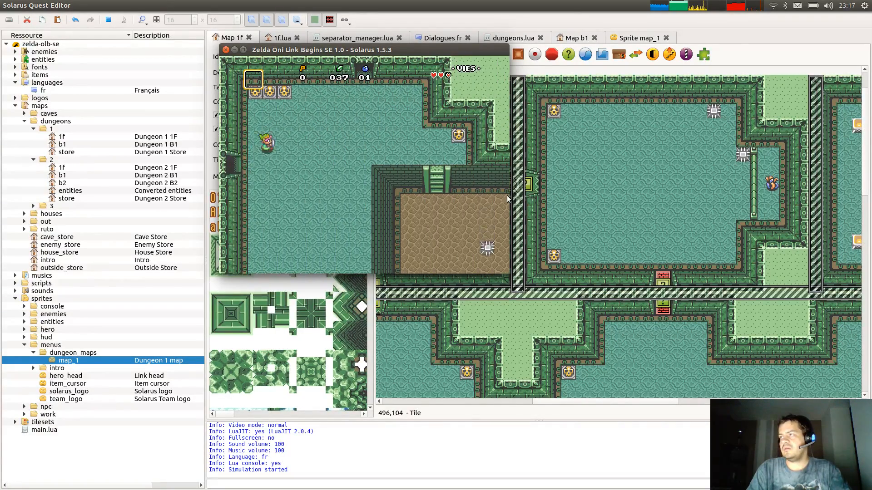
key("Up")
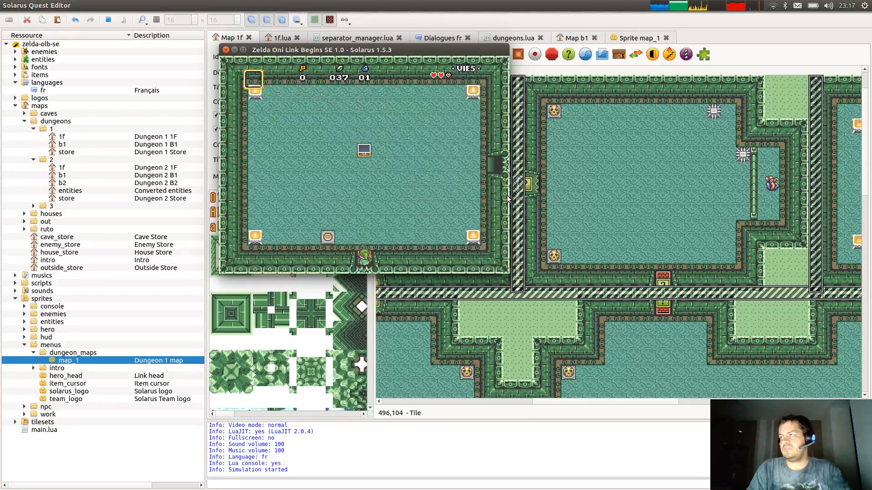
key("Down")
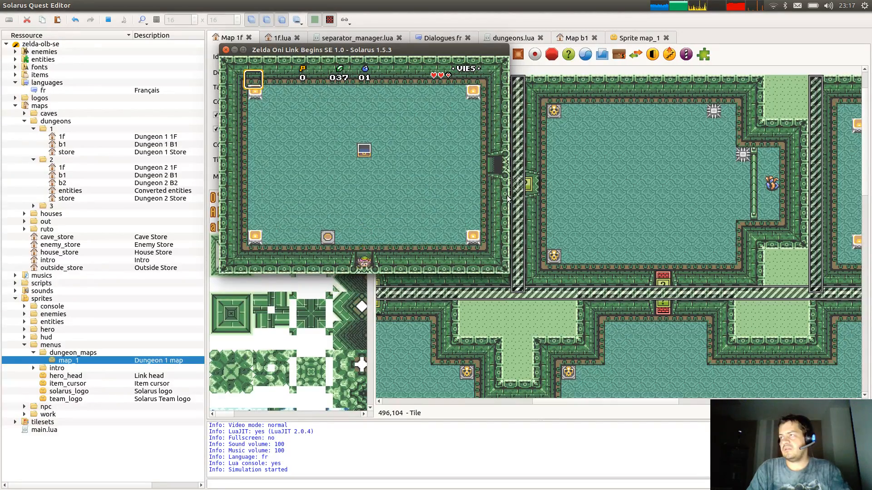
key("Left")
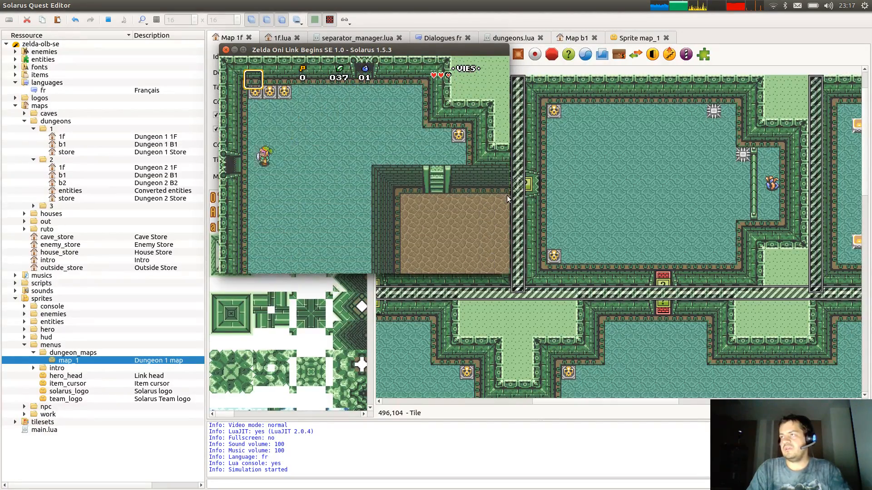
Return through the west bat room and make the way down the stairs to the basement floor.
key("Left")
key("Up")
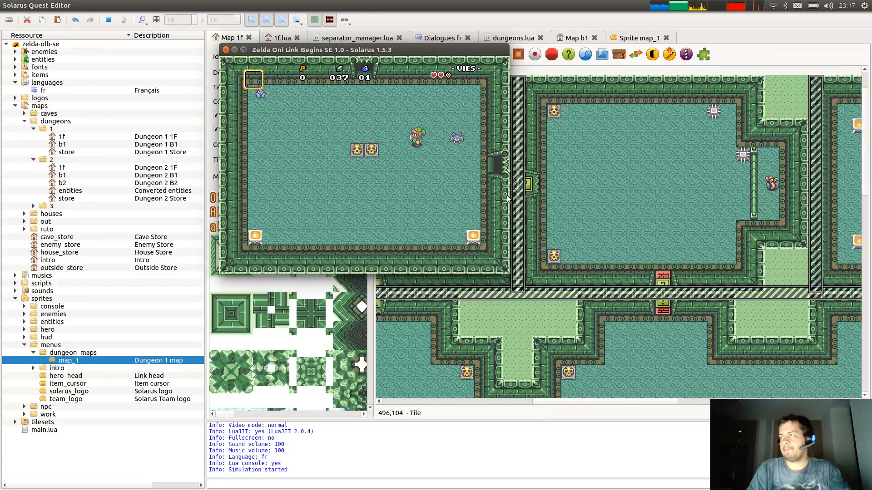
key("Left")
key("Up")
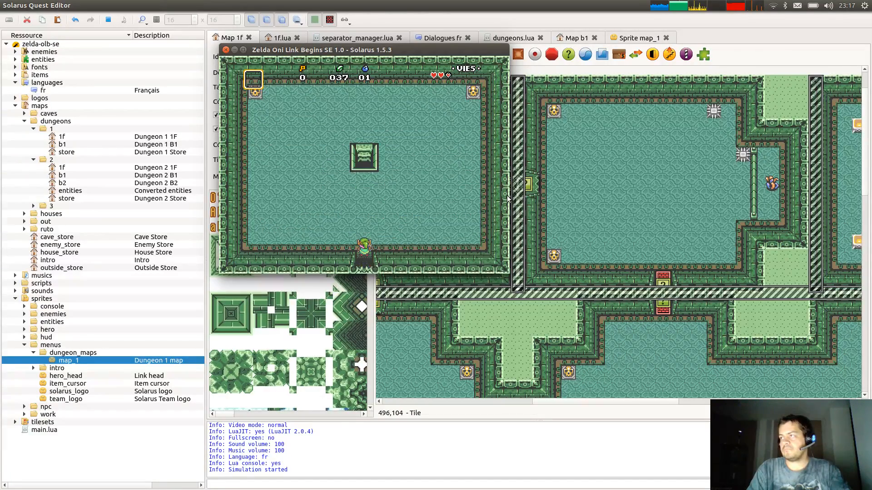
key("Up")
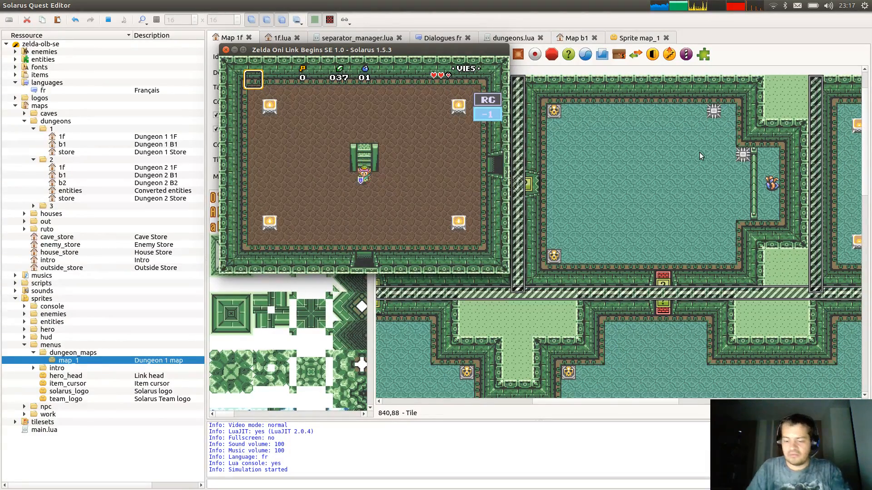
Try the chest in the torch-lit basement room east of the stairs and return west.
key("Right")
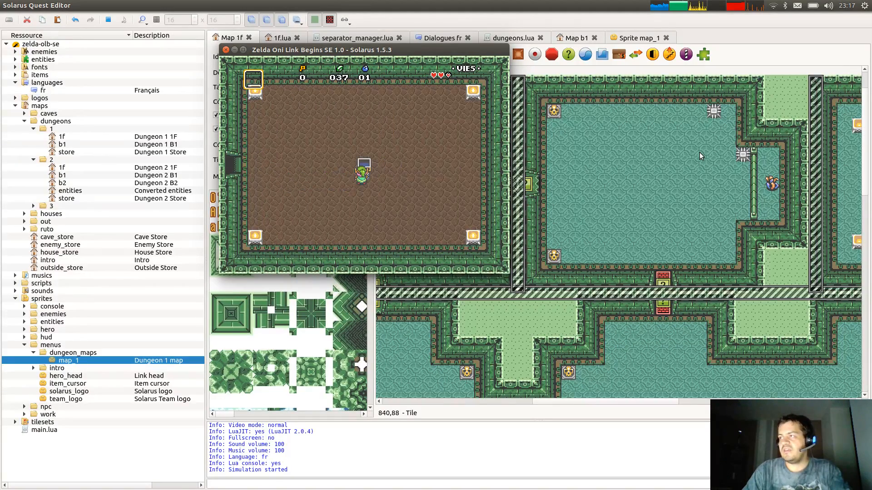
key("space")
key("space")
key("Left")
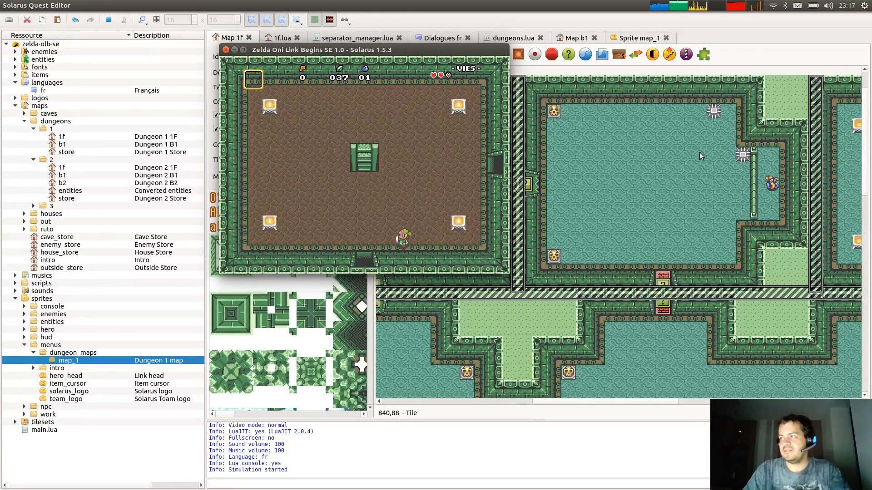
Kill the skeleton in the basement room south of the stairs to open its south door, and leave through it.
key("Down")
key("d")
key("d")
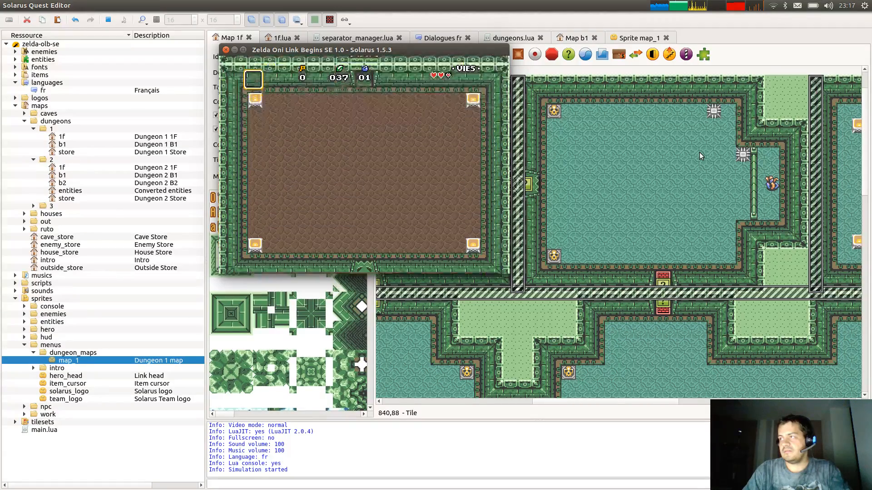
key("Down")
key("Left")
key("c")
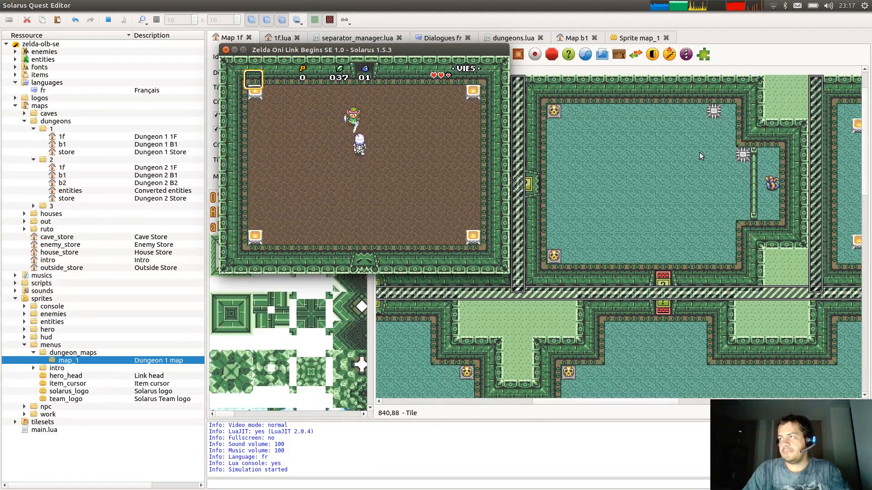
key("Right")
key("Down")
key("c")
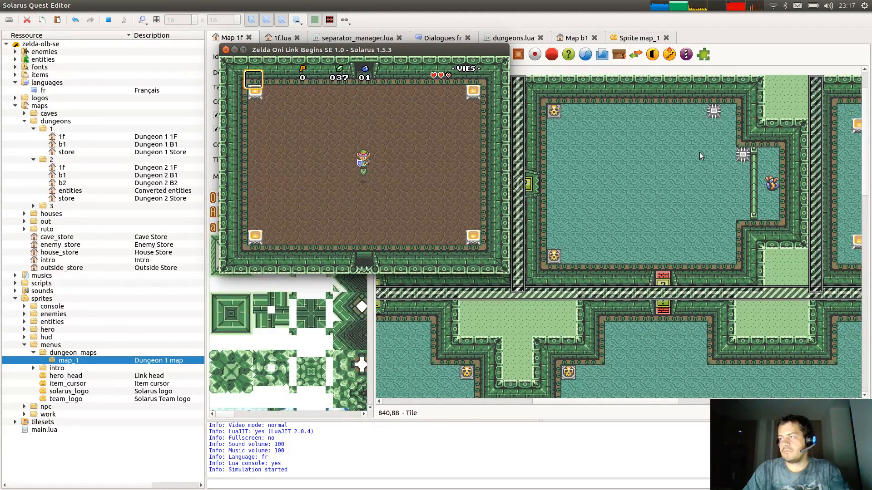
key("Down")
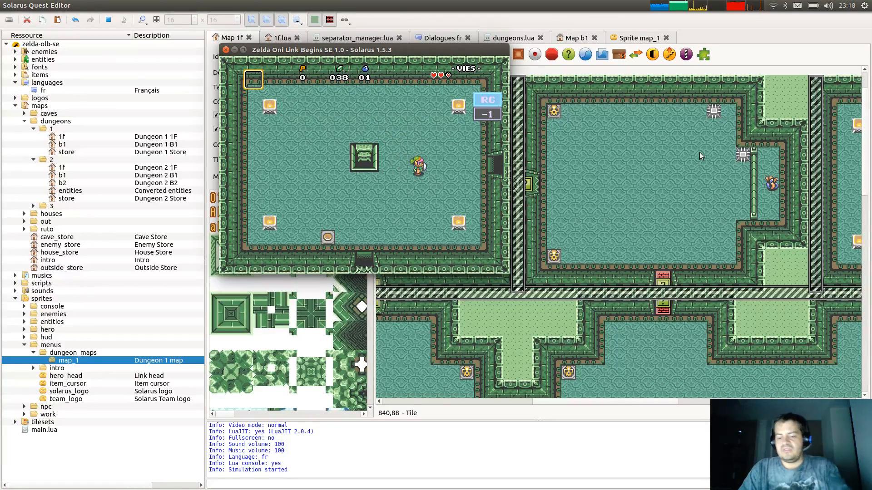
Check the dungeon map of the Temple de la forêt on floors RC and -1.
key("p")
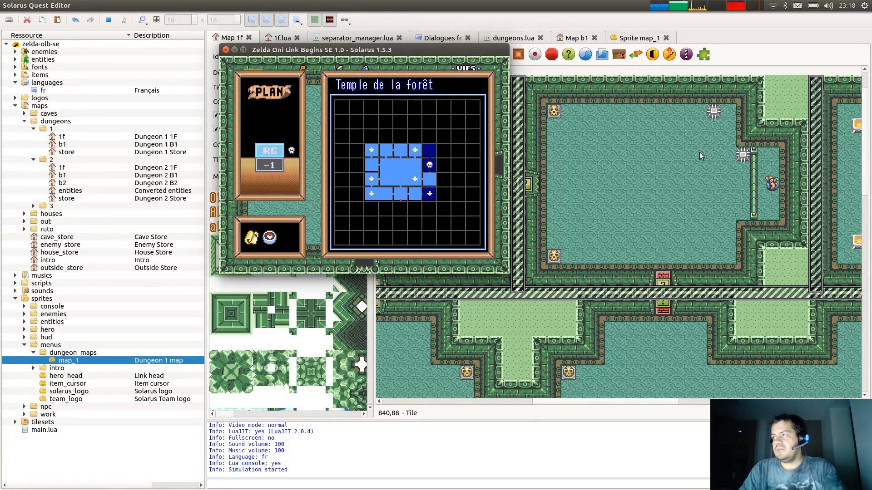
key("Down")
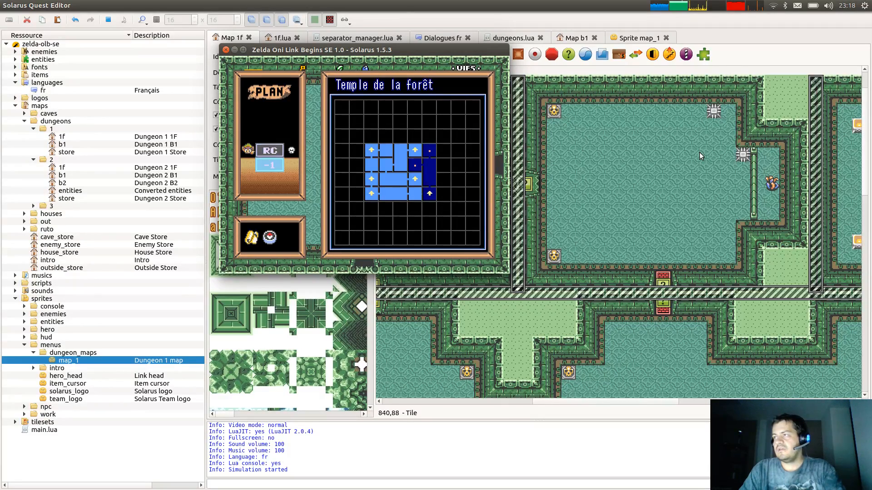
key("p")
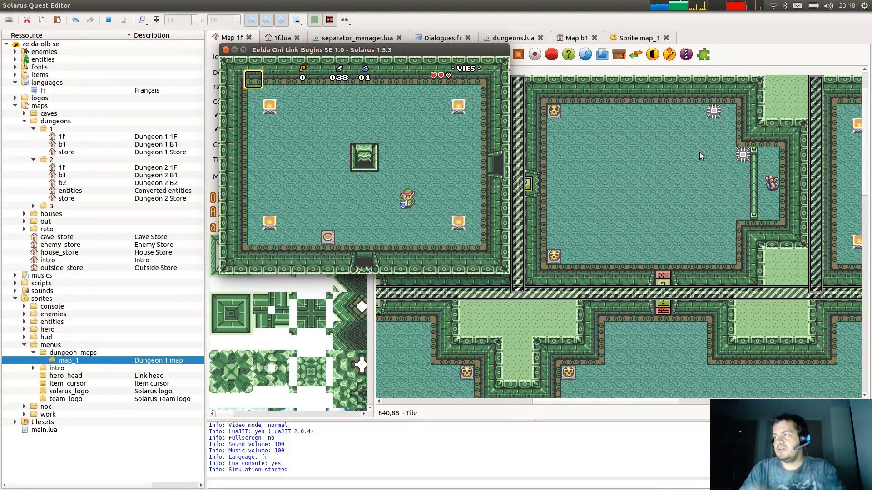
Leave the ground-floor stair room southward and attack the enemy in the next stair room.
key("Down")
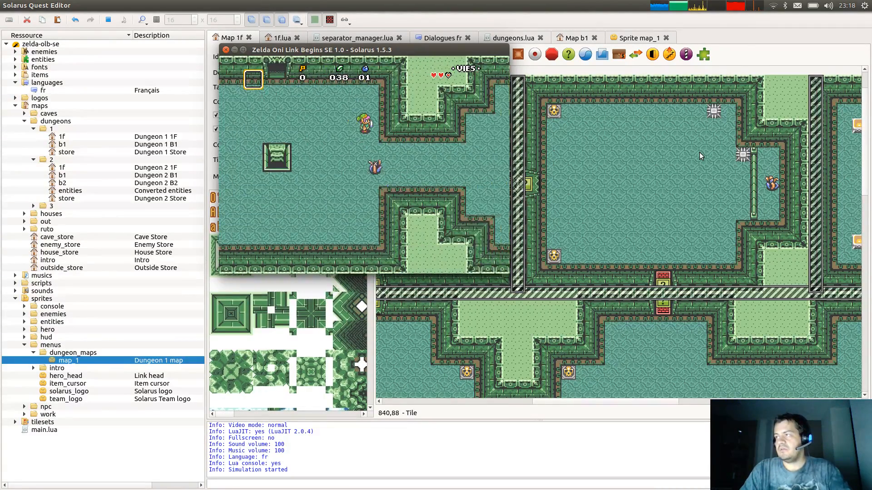
key("Left")
key("Right")
key("c")
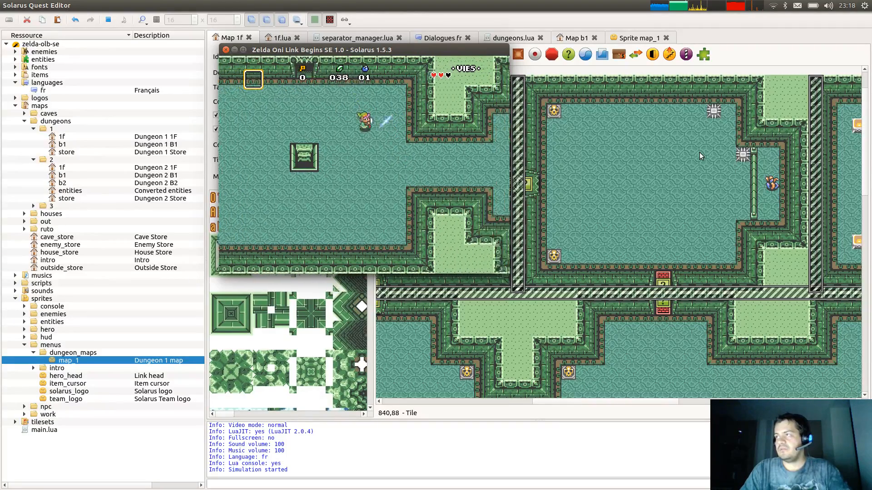
Go east through the passage beside the stairs to the dungeon's entrance hall.
key("Left")
key("Down")
key("Right")
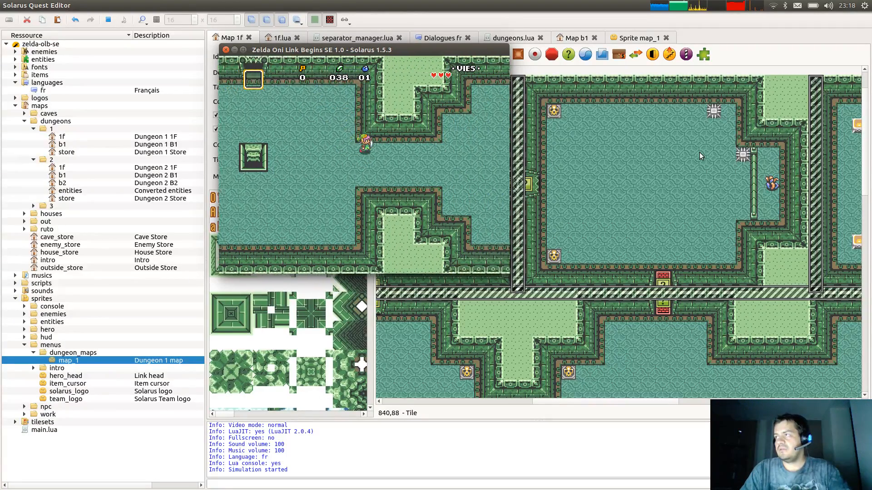
key("Up")
key("Right")
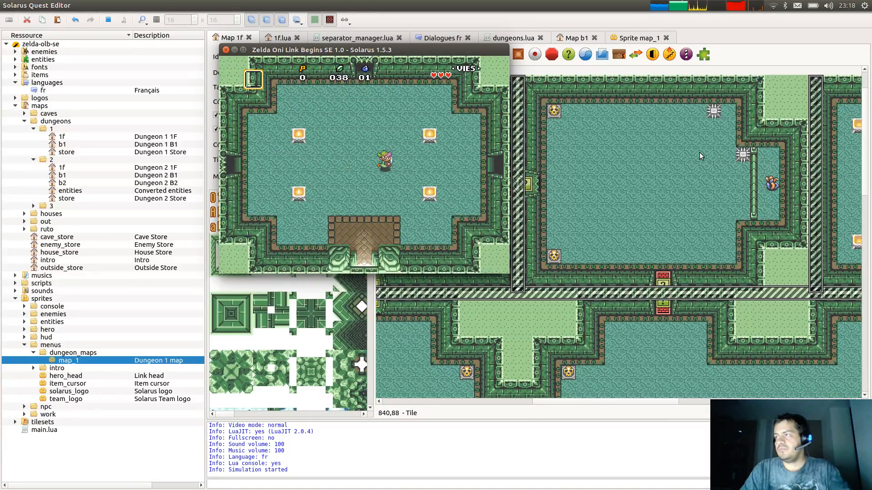
Kill the enemy in the chest room east of the entrance hall to open its east door.
key("Left")
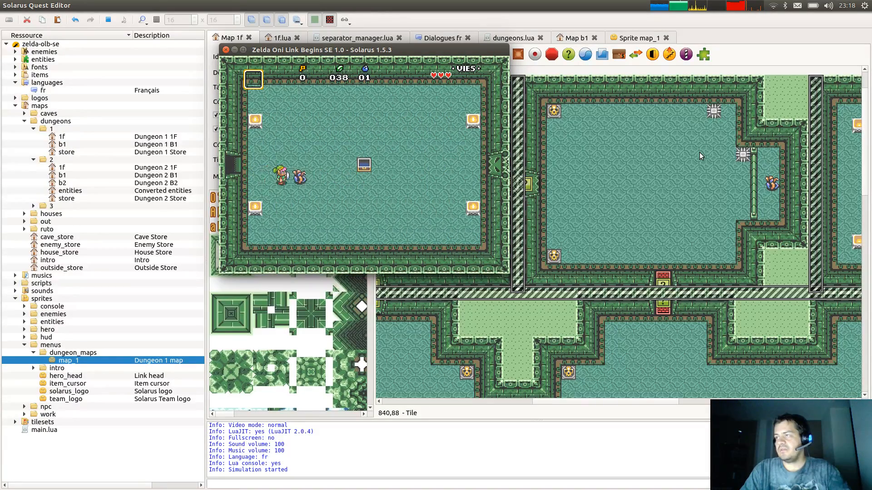
key("c")
key("c")
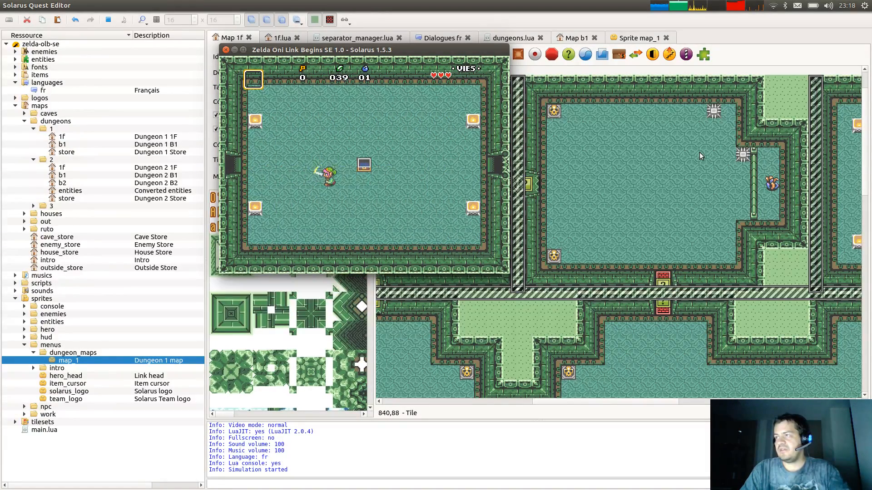
Continue east and down to the basement, and lift the skull pots in the stair room's northern corners.
key("Right")
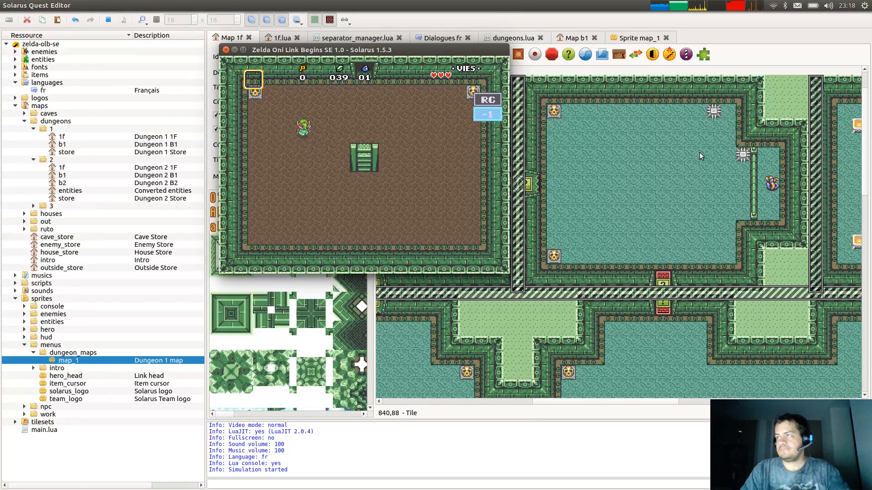
key("Left")
key("Right")
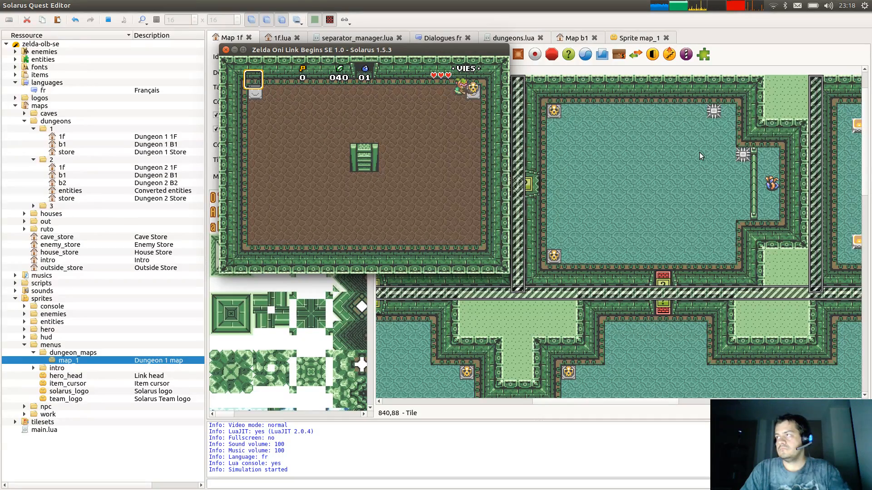
Leave the skull-pot room, fight the two bats by the torches and enter the northern corridor.
key("Left")
key("Up")
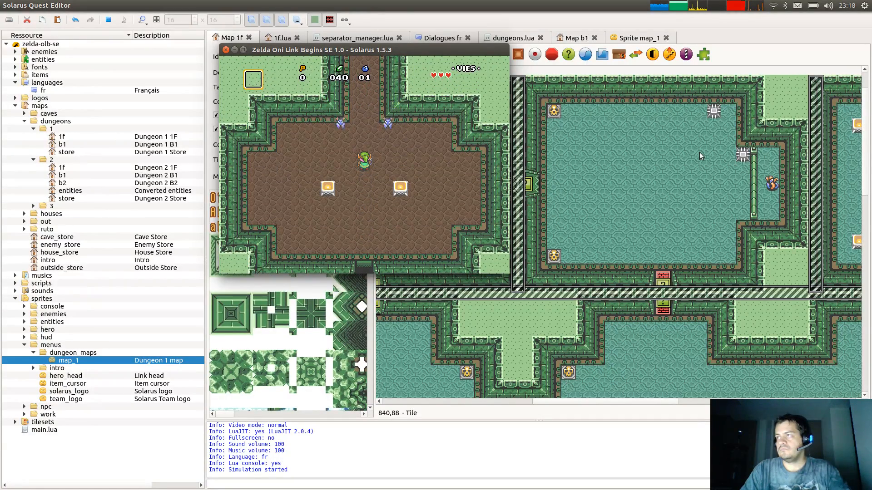
key("c")
key("Down")
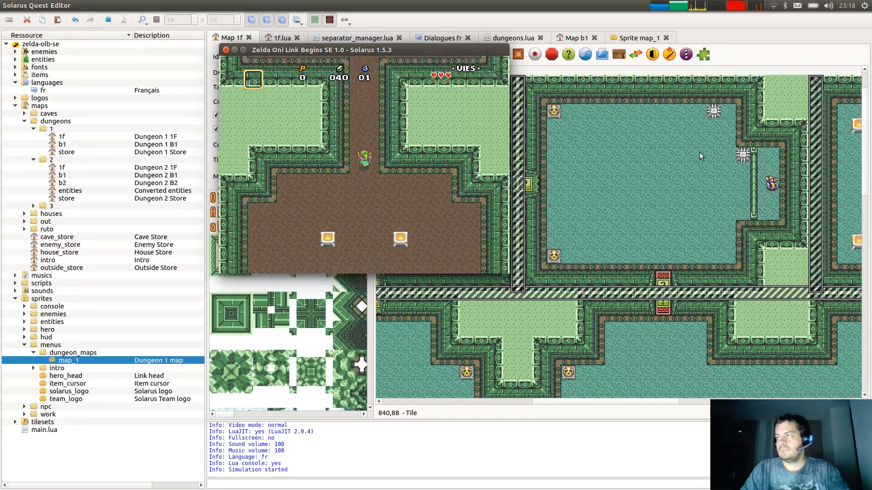
Go north through the corridor into the basement's torch room and kill the skeleton there.
key("Up")
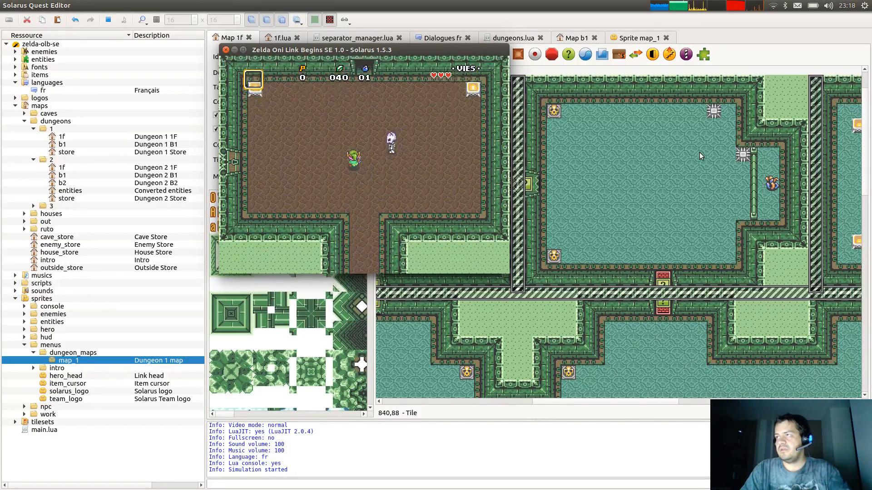
key("Right")
key("c")
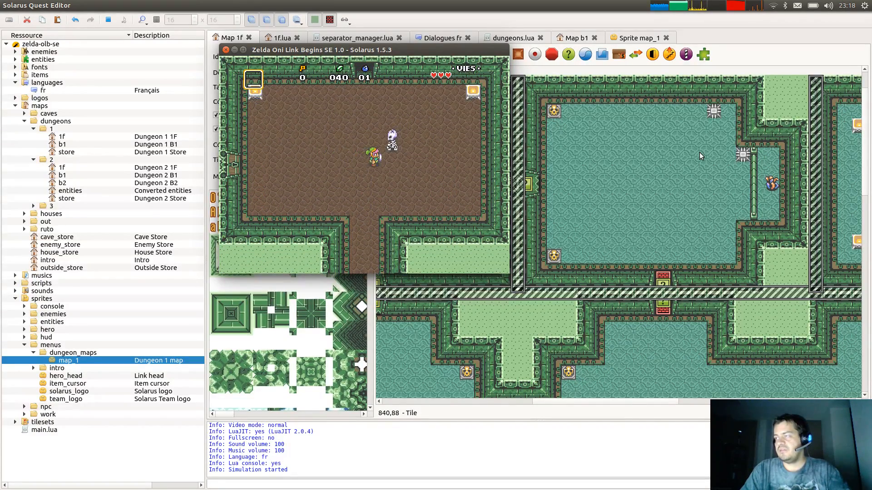
key("Up")
key("Right")
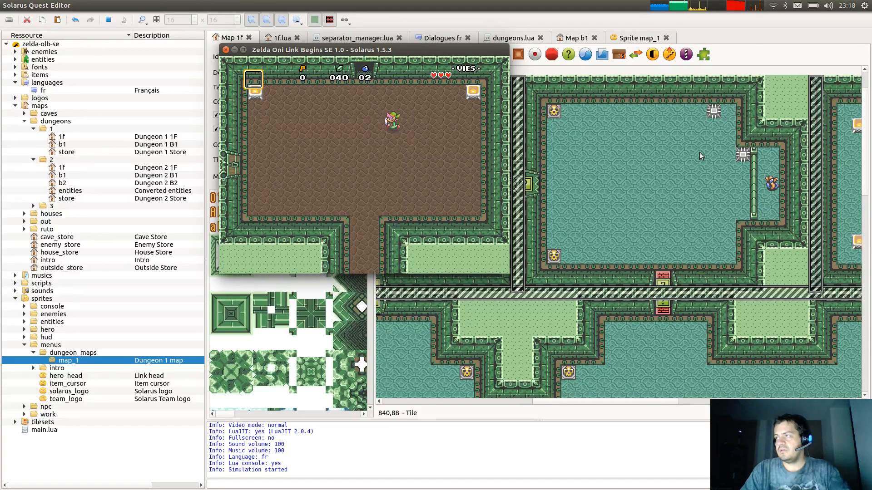
Open the chest in the room to the north and take its key to the torch room's west door.
key("Up")
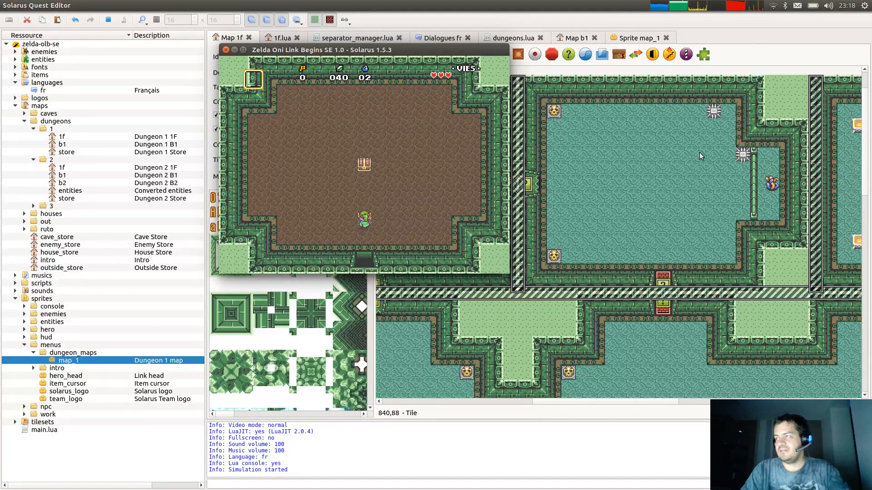
key("space")
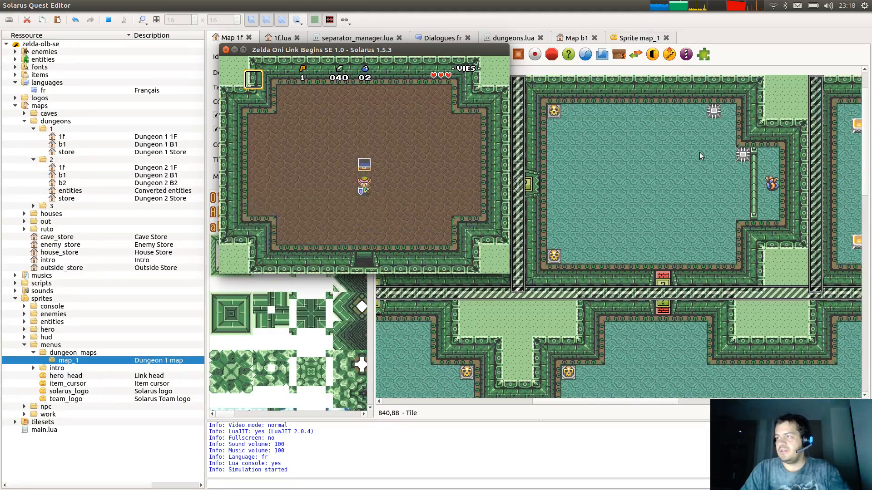
key("Down")
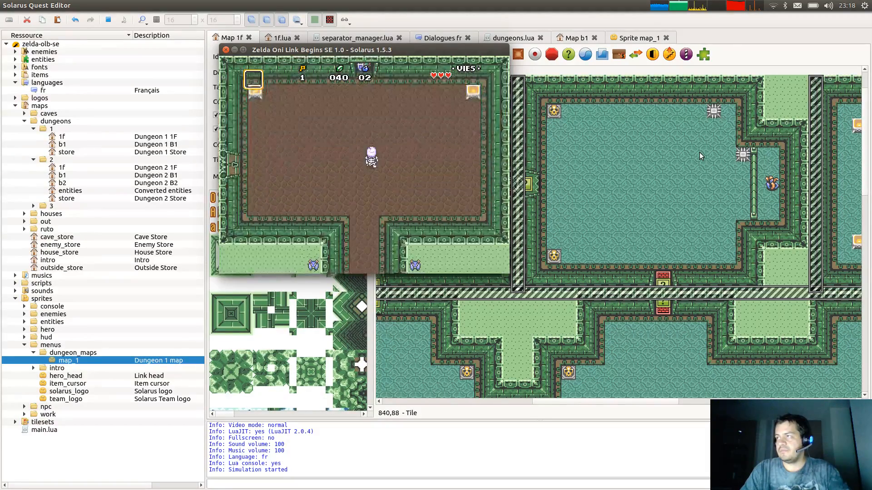
key("Left")
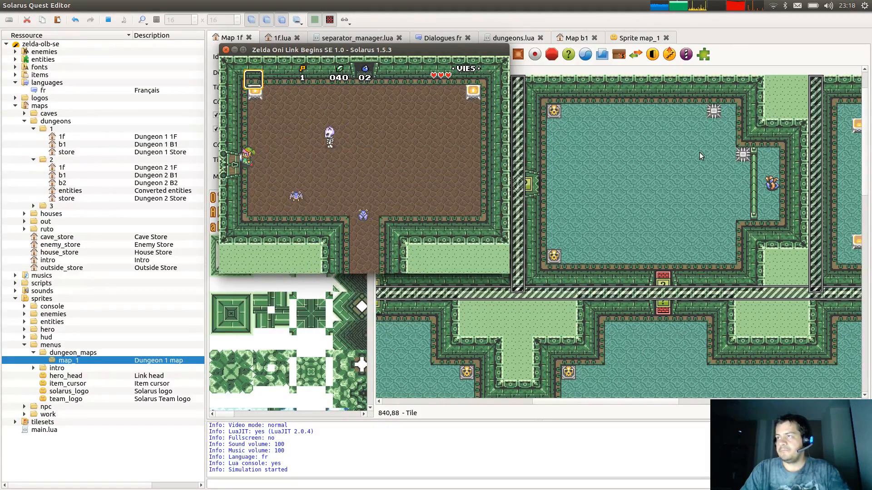
Fight the skeleton and the two bats near the torch room's west door and collect their drops.
key("Up")
key("Right")
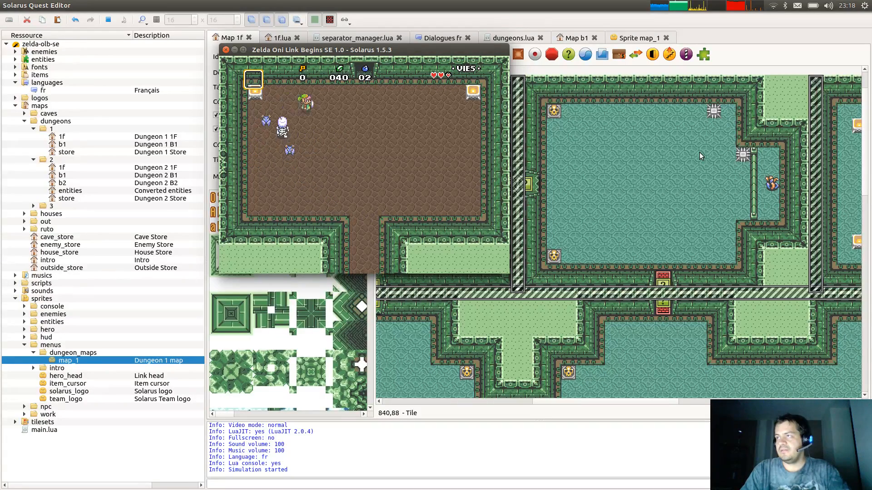
key("Down")
key("Left")
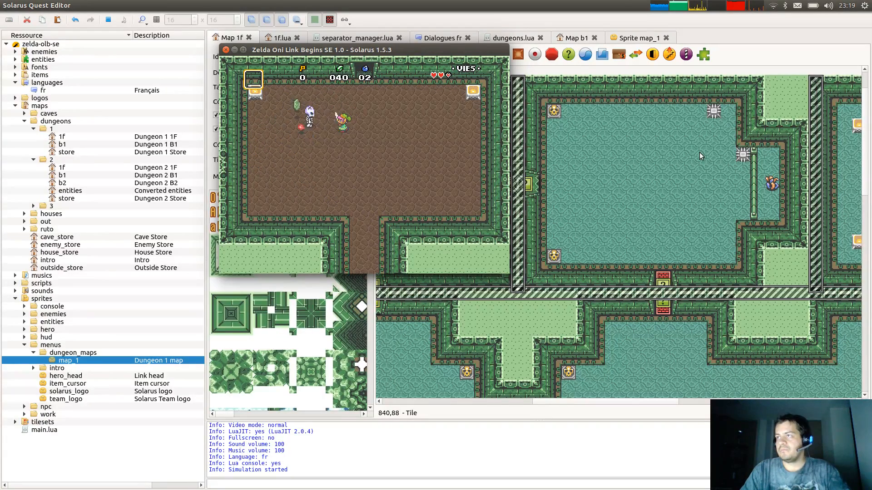
key("c")
key("Left")
key("Left")
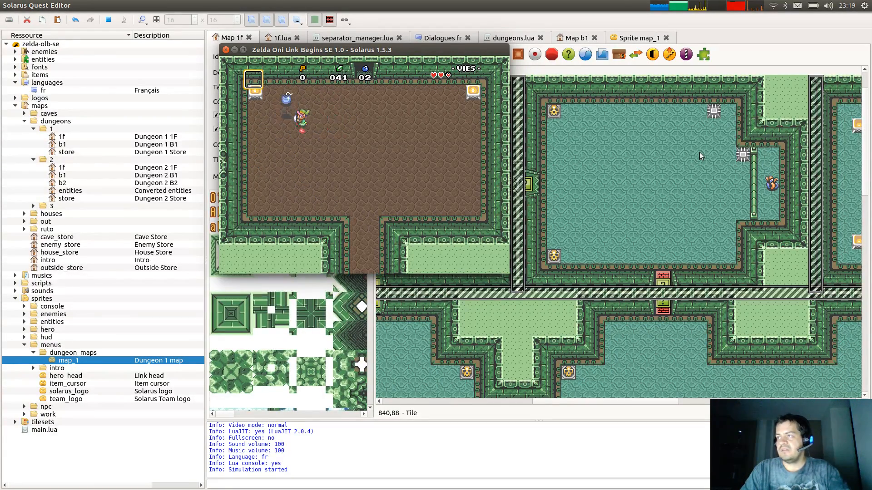
Pause the game and close all open editor files except Map 1f and Map b1.
key("d")
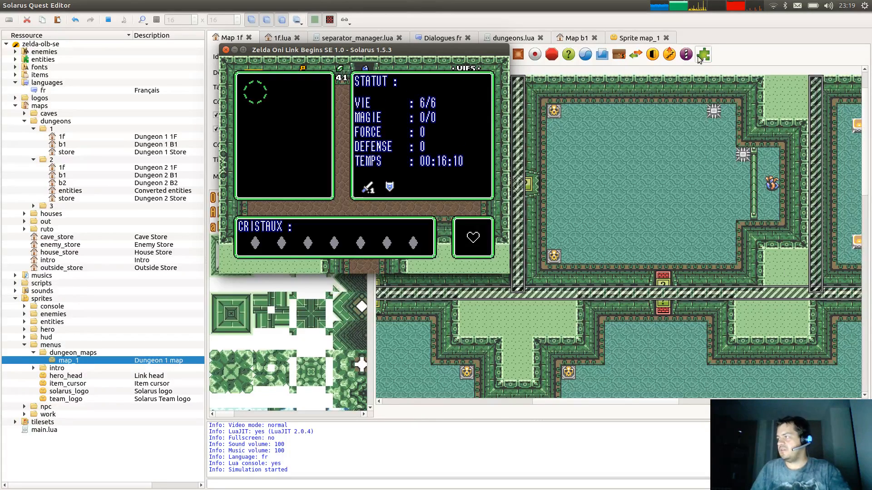
key("Escape")
left_click(540, 37)
left_click(468, 38)
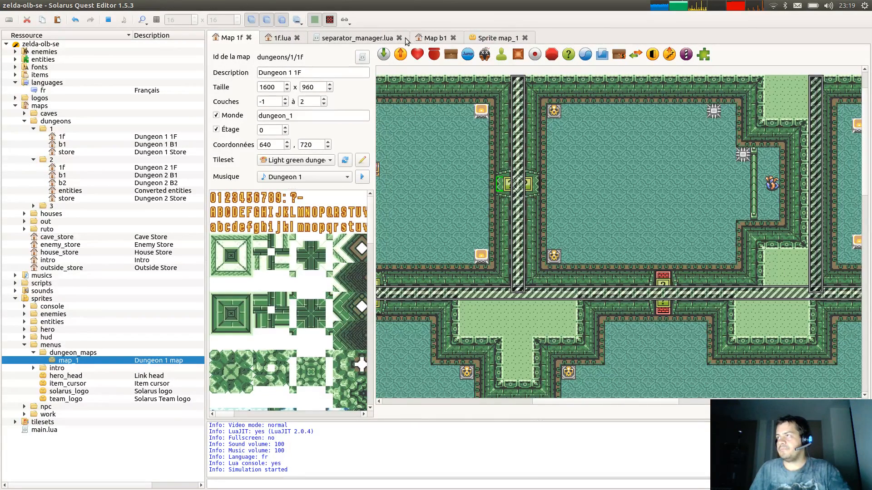
left_click(398, 38)
left_click(297, 37)
Show the skeleton's torch room and the two bats south of it on Map b1.
left_click(287, 39)
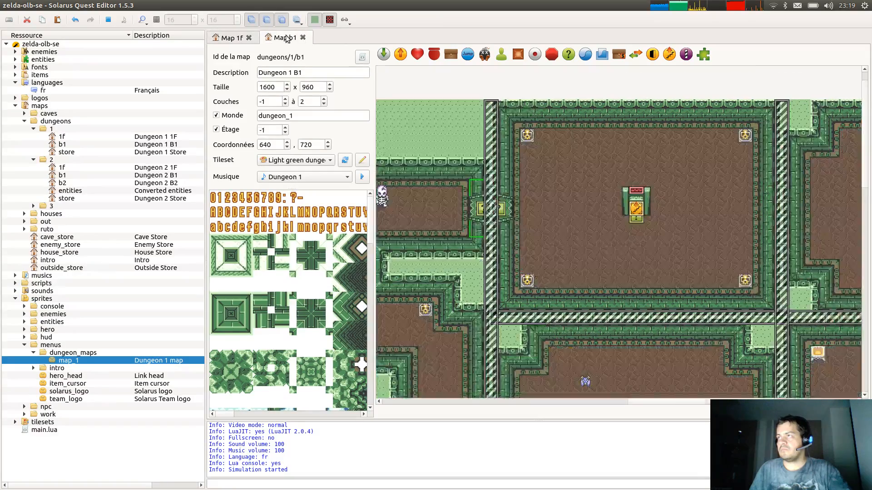
middle_click_drag(697, 244, 467, 196)
scroll(536, 296, "down", 4)
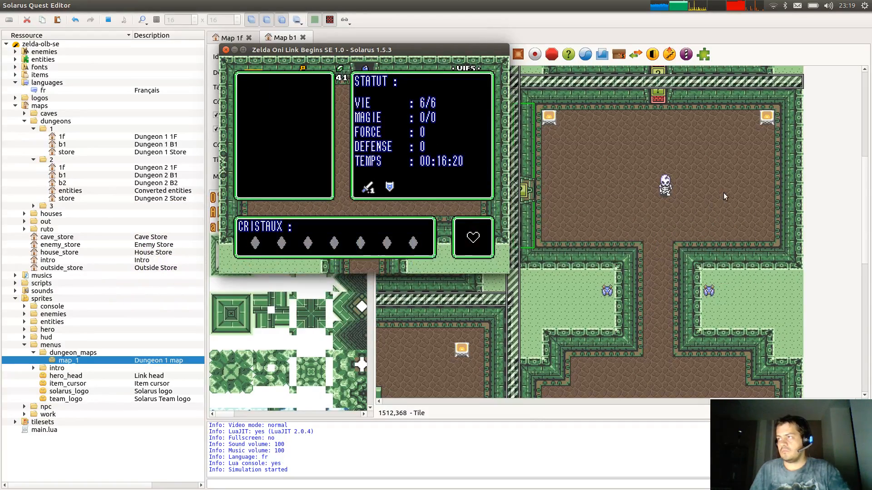
Resume the game, head back south to the skull-pot room and climb the stairs to the ground floor.
key("d")
key("Down")
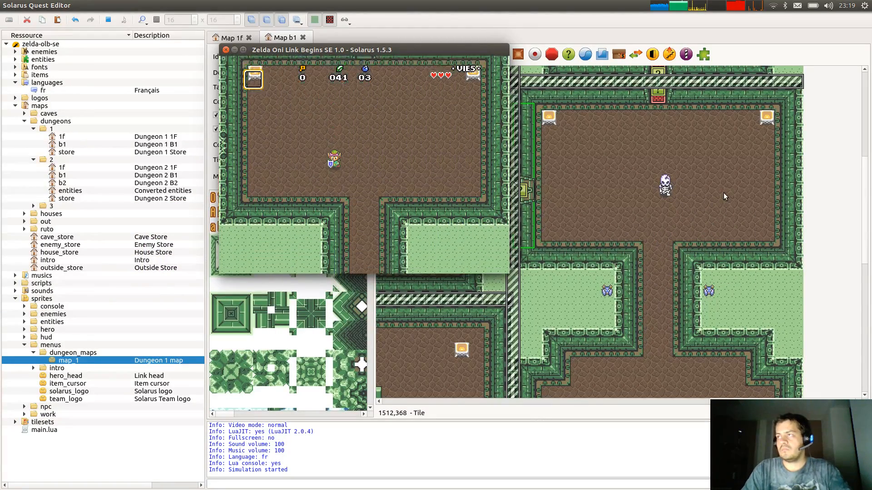
key("Left")
key("Down")
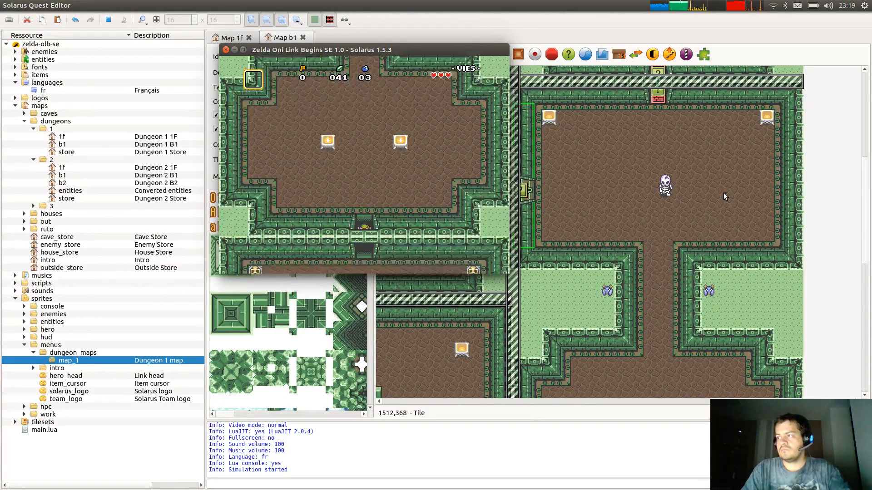
key("Left")
key("Right")
key("Up")
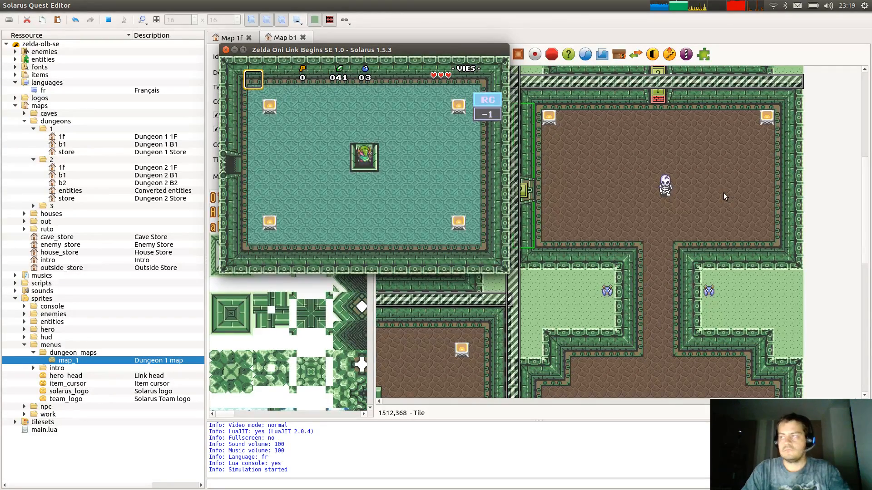
Return down to the basement and north past the skeleton into the chest room west of the torch room.
key("Down")
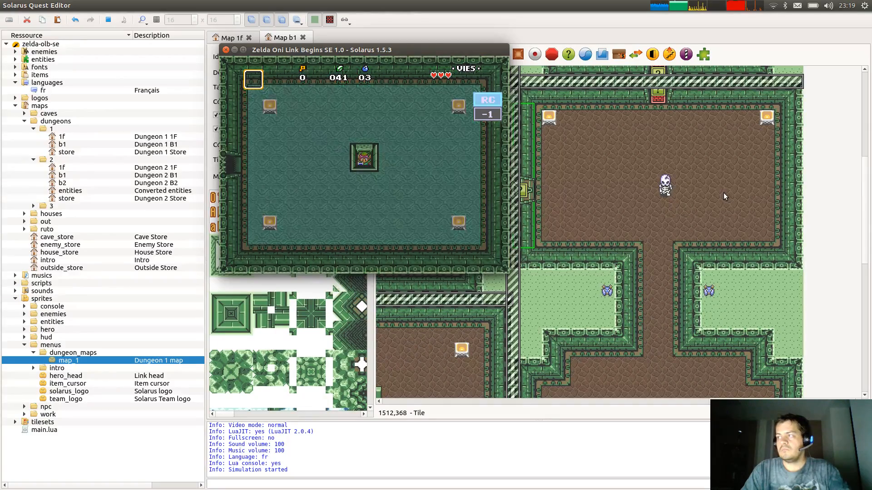
key("Left")
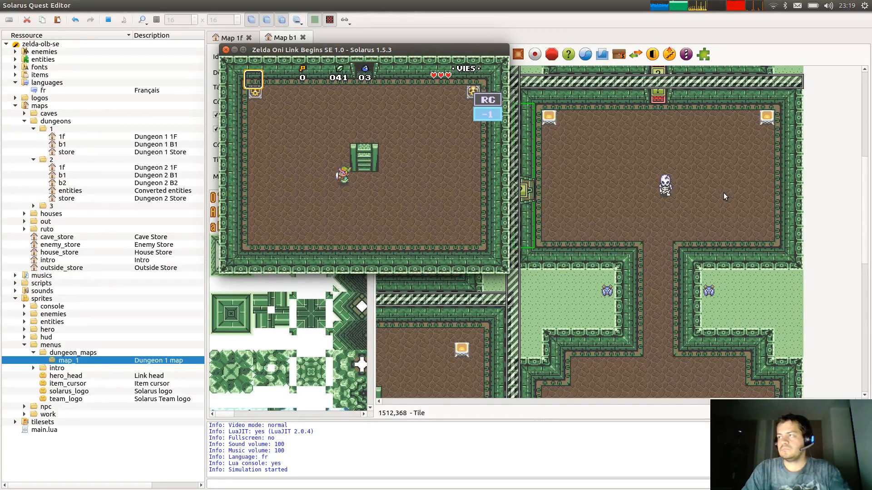
key("Up")
key("Right")
key("Left")
key("Up")
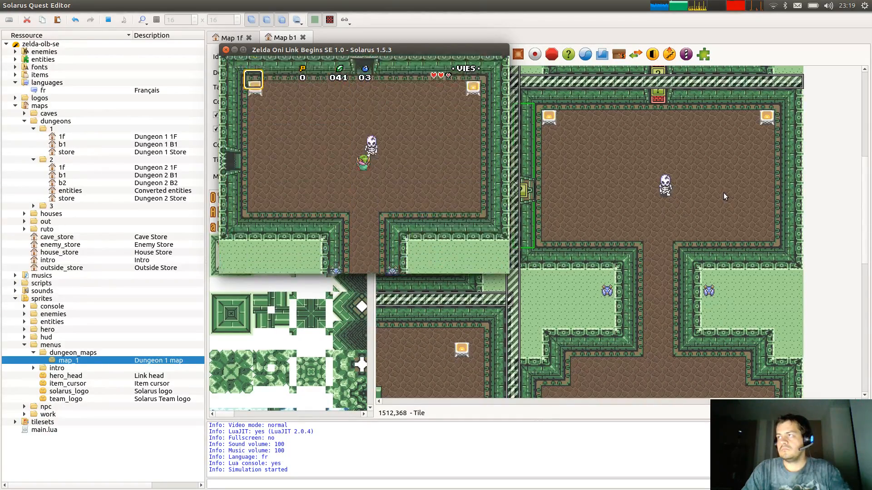
key("Left")
key("Down")
key("Left")
key("Left")
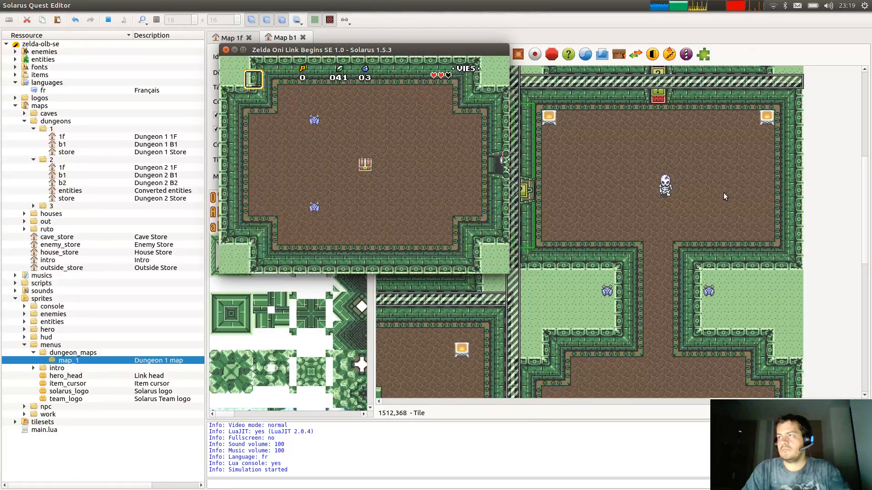
Kill the two bats in the western chest room.
key("Right")
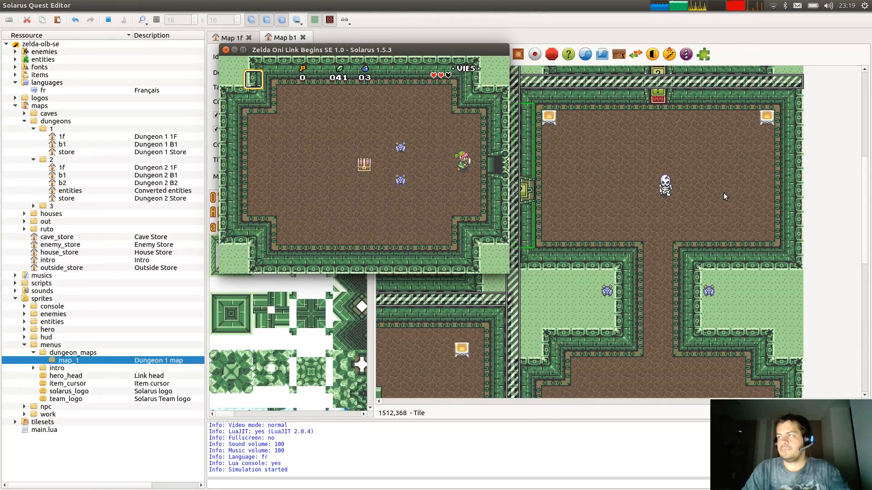
key("Left")
key("c")
key("Left")
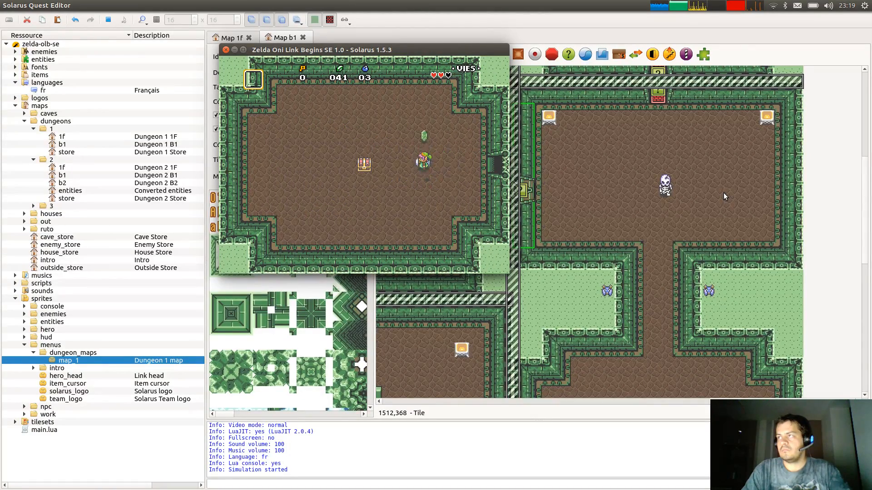
Collect the dropped rupees and open the chest in the middle of the western room.
key("Up")
key("Left")
key("Down")
key("Left")
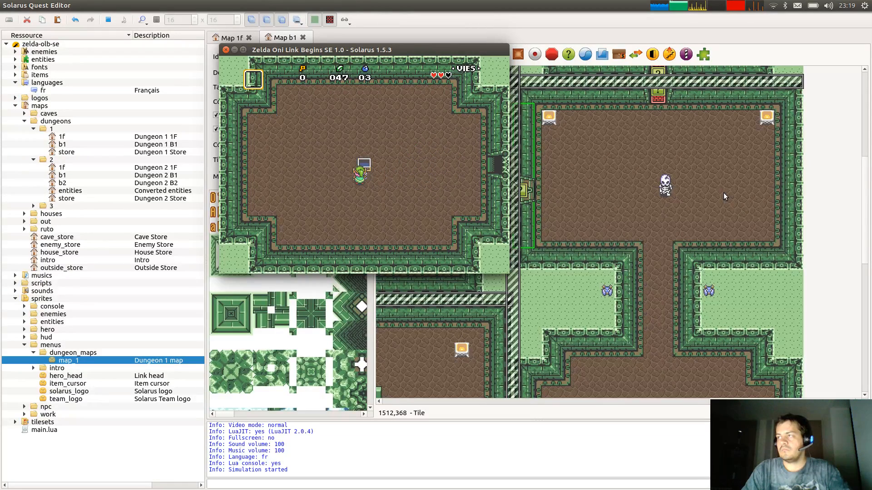
key("space")
key("space")
key("Right")
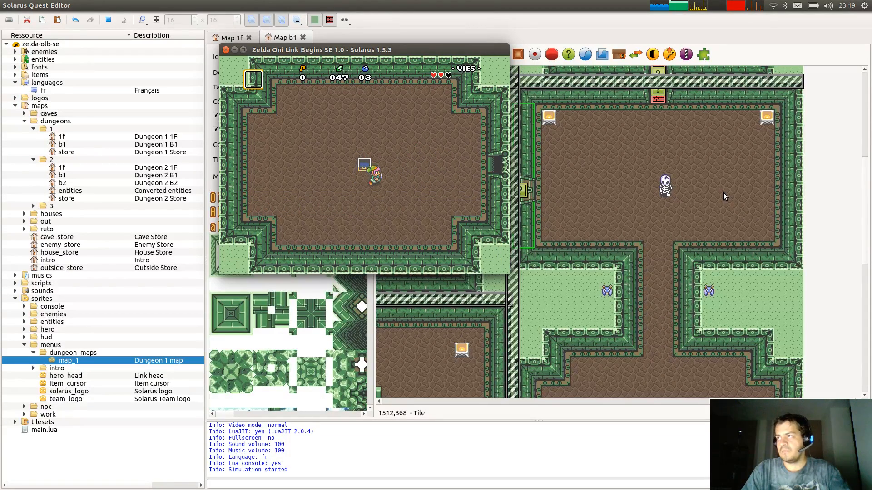
Check the basement's dungeon map and restart the game from the dungeon entrance.
key("d")
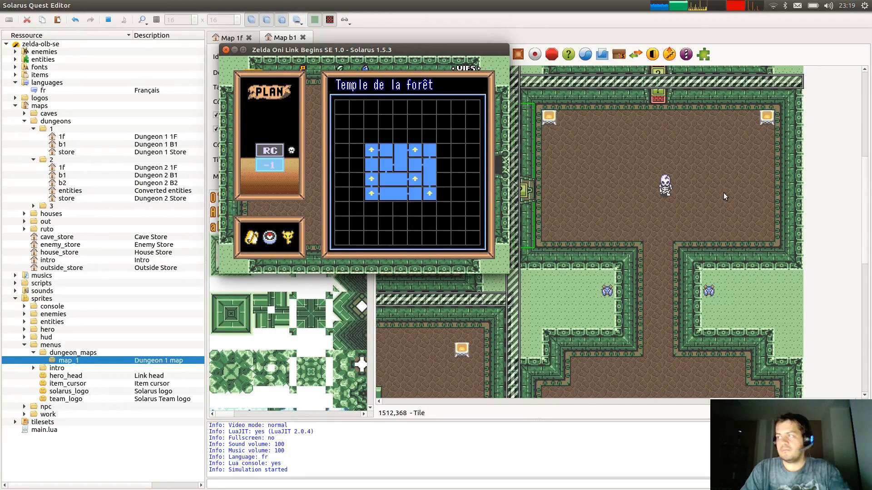
key("d")
key("Escape")
key("space")
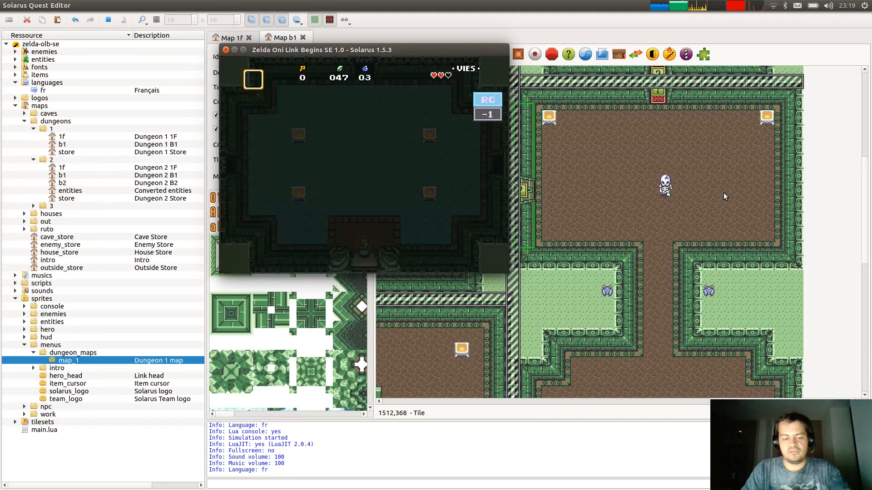
Walk from the entrance hall through the northern room and the eastern chest room up into the boss room.
key("Up")
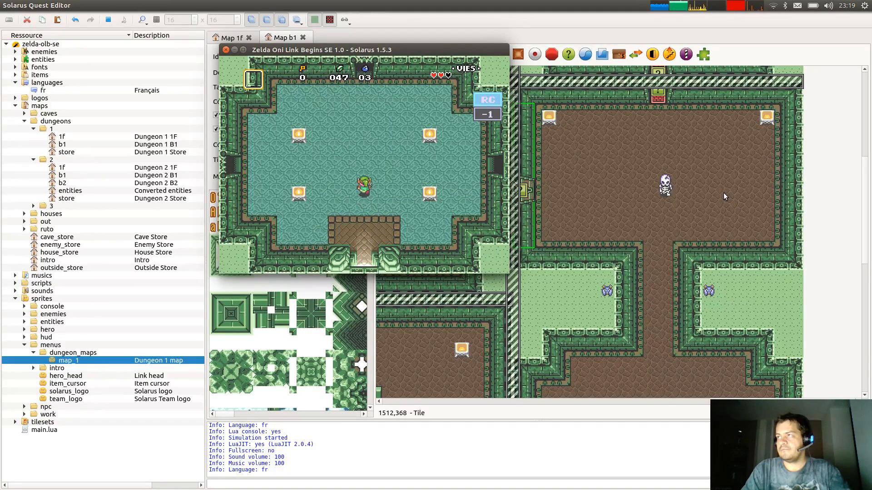
key("Up")
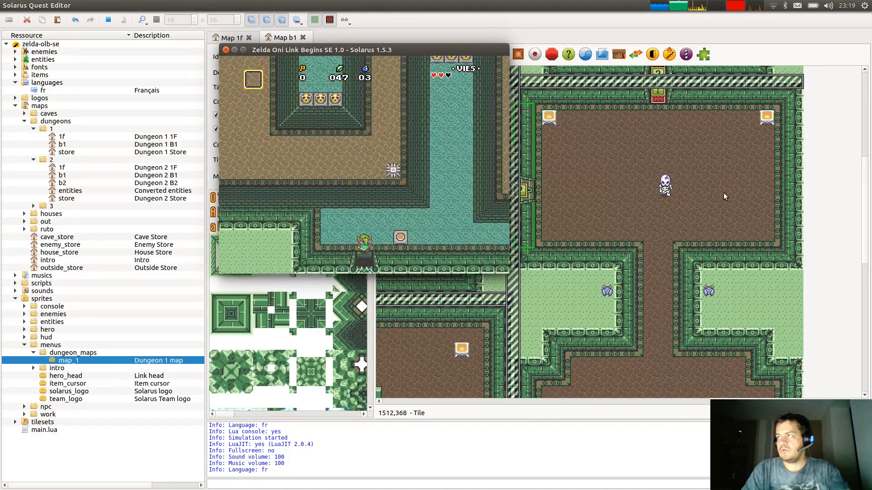
key("Right")
key("Right")
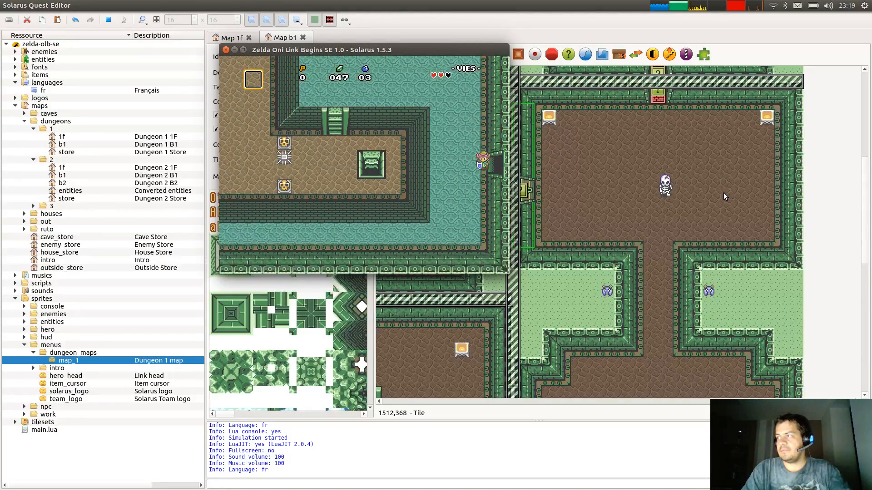
key("Up")
key("Up")
key("Right")
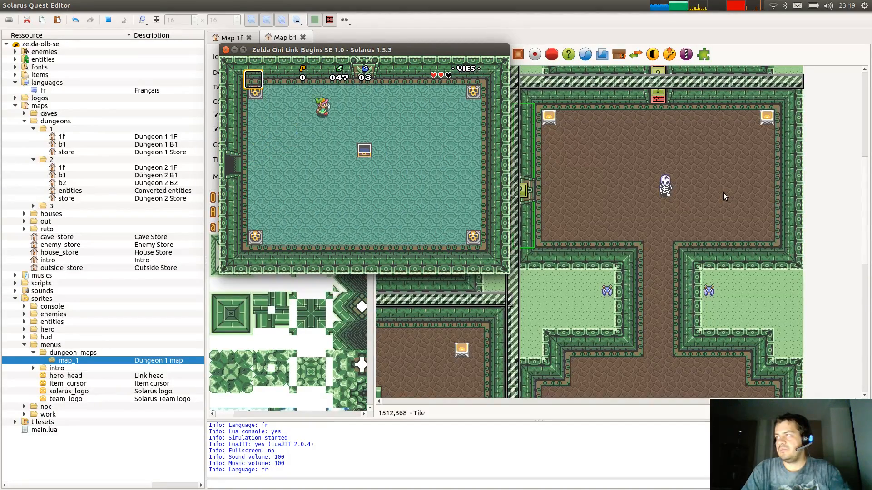
key("Up")
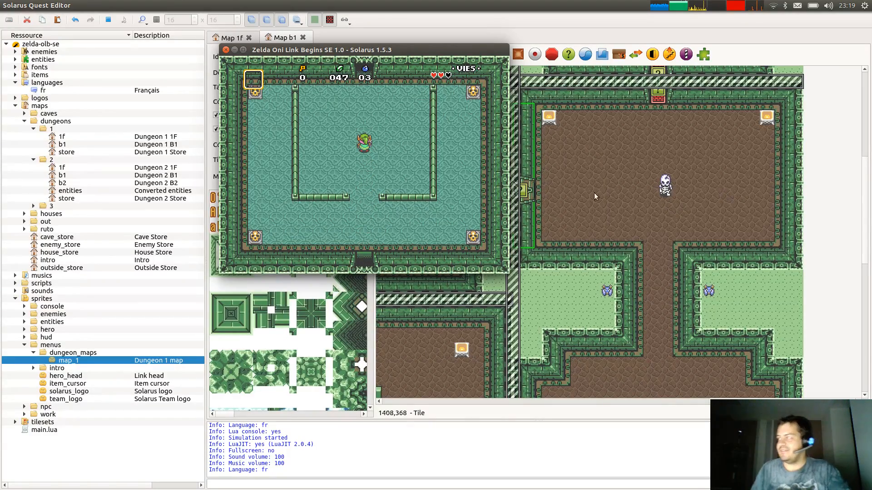
Show the boss room on Map 1f, and in the game visit the altar room north of it and come back.
left_click(232, 38)
left_click(659, 206)
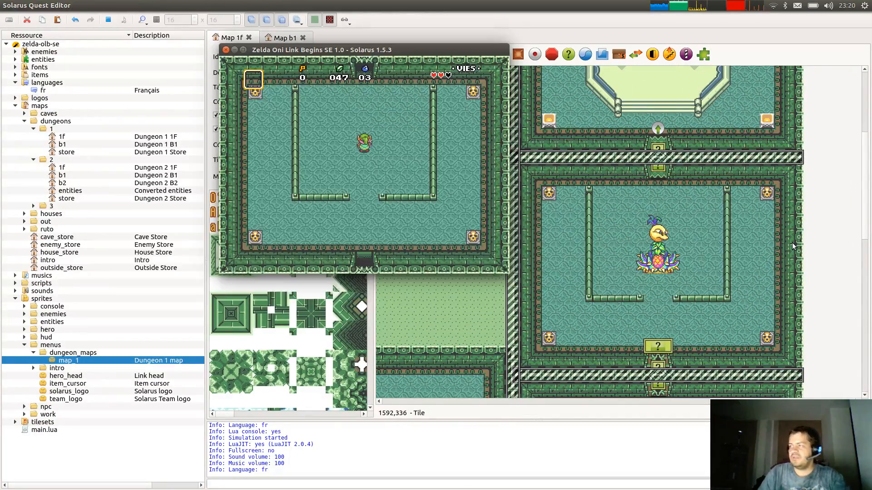
key("Down")
key("Up")
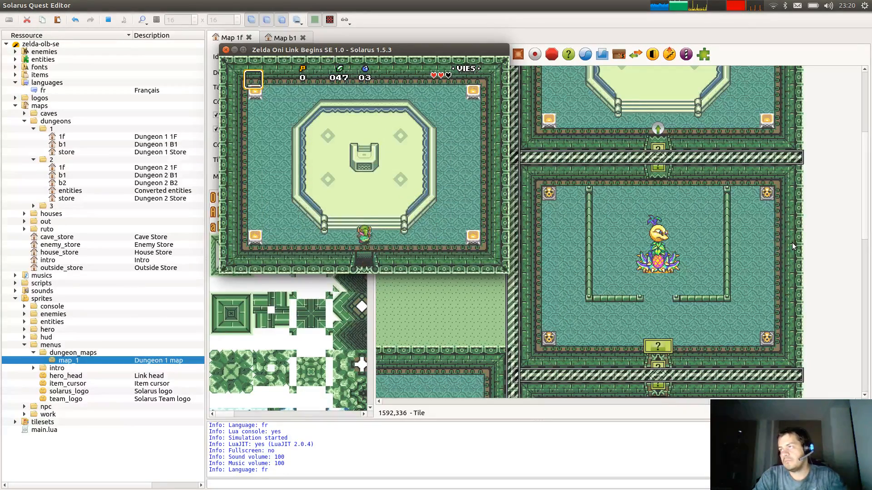
key("Down")
key("Down")
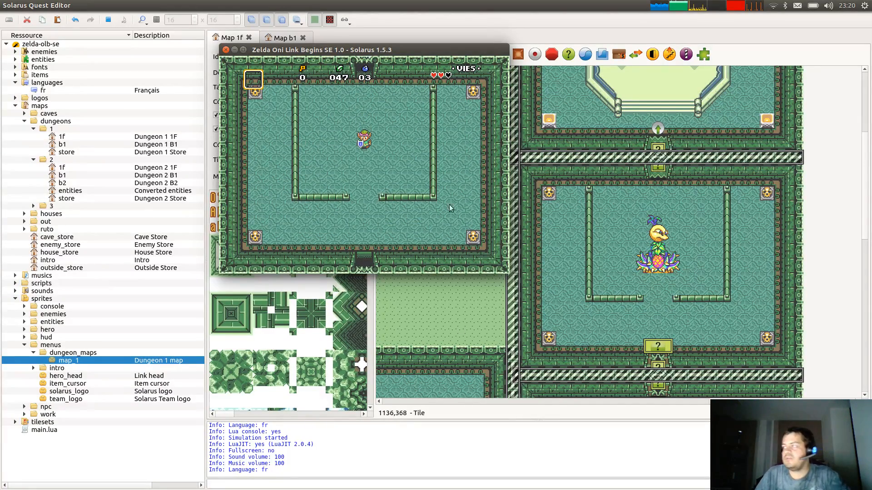
Close the game and examine the altar room and the boss room on Map 1f.
left_click(226, 50)
scroll(662, 235, "up", 5)
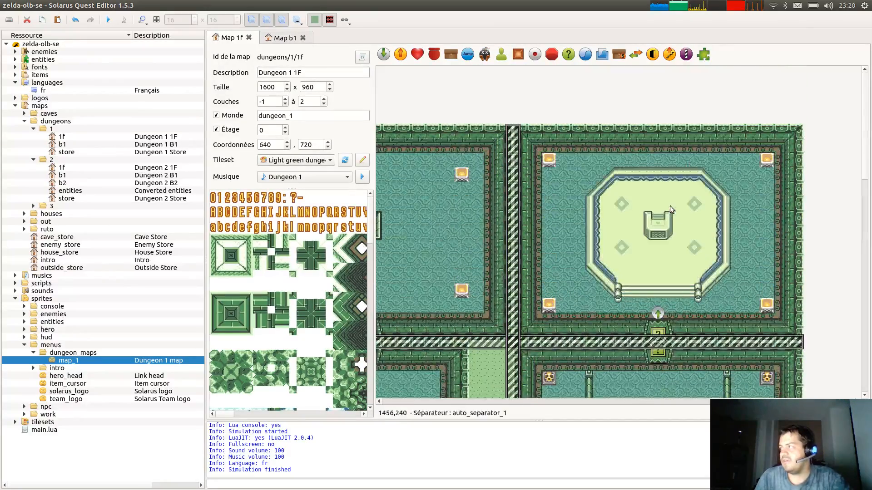
scroll(778, 314, "down", 6)
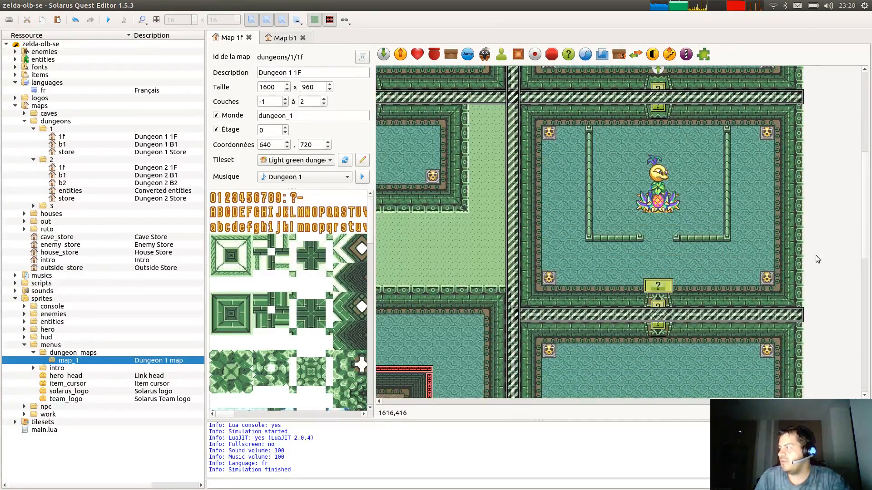